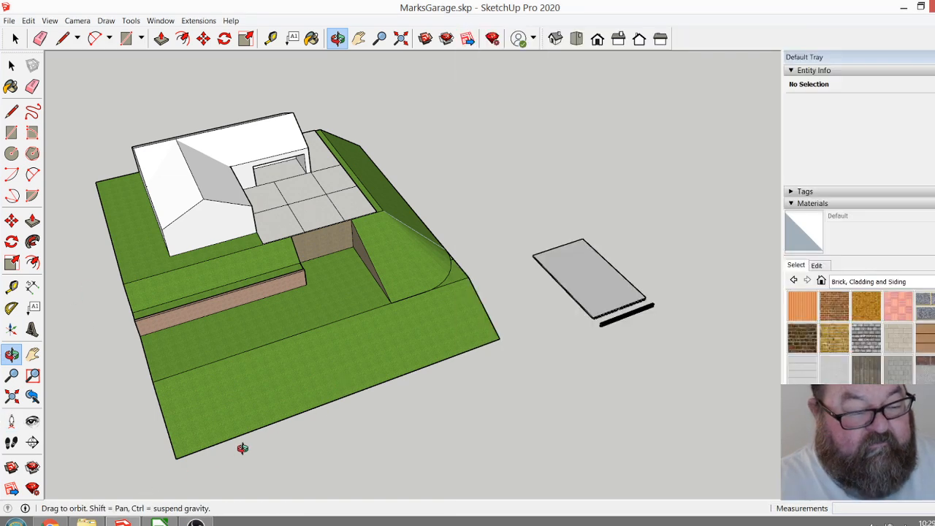
Bring the SketchUp garage model forward and examine the house, paved drive, terraces and curved embankment from several angles.
{"action": "left_click", "coordinate": [242, 447]}
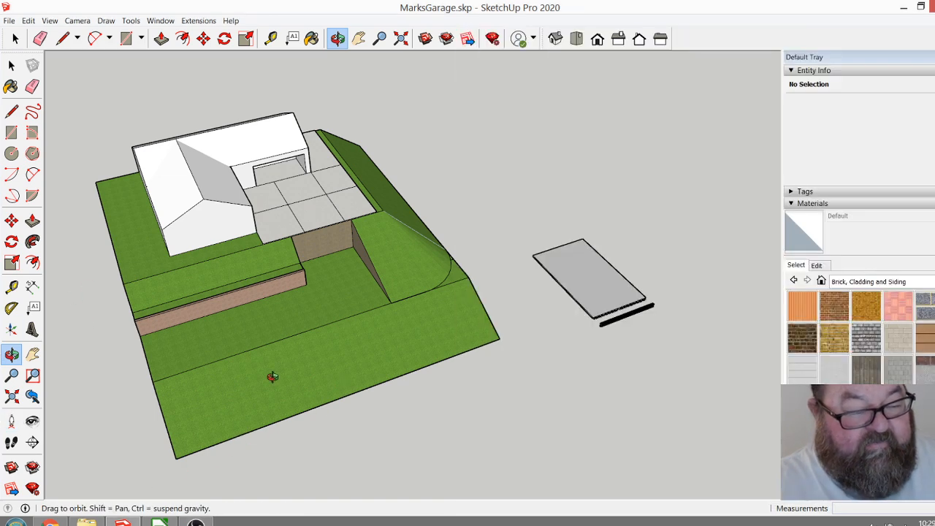
{"action": "left_click_drag", "start_coordinate": [292, 333], "coordinate": [358, 288]}
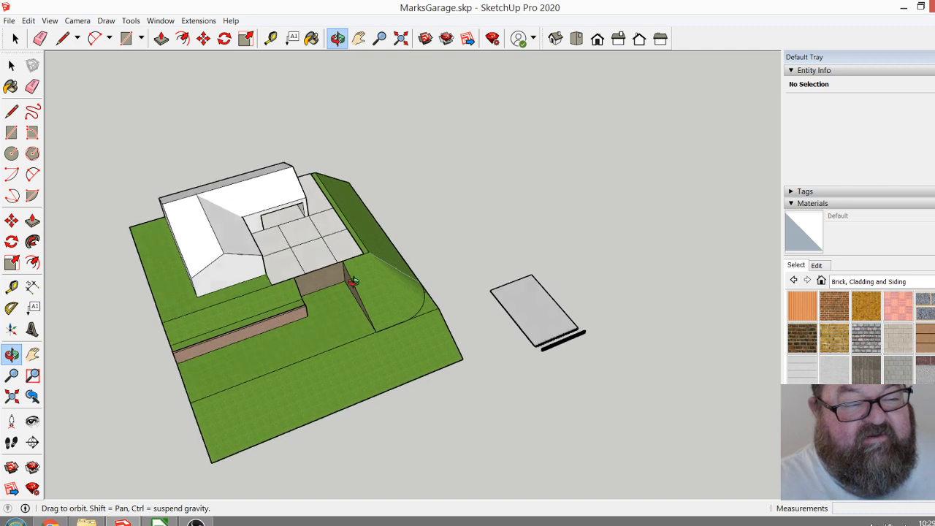
{"action": "scroll", "coordinate": [357, 300], "scroll_direction": "up", "scroll_amount": 3}
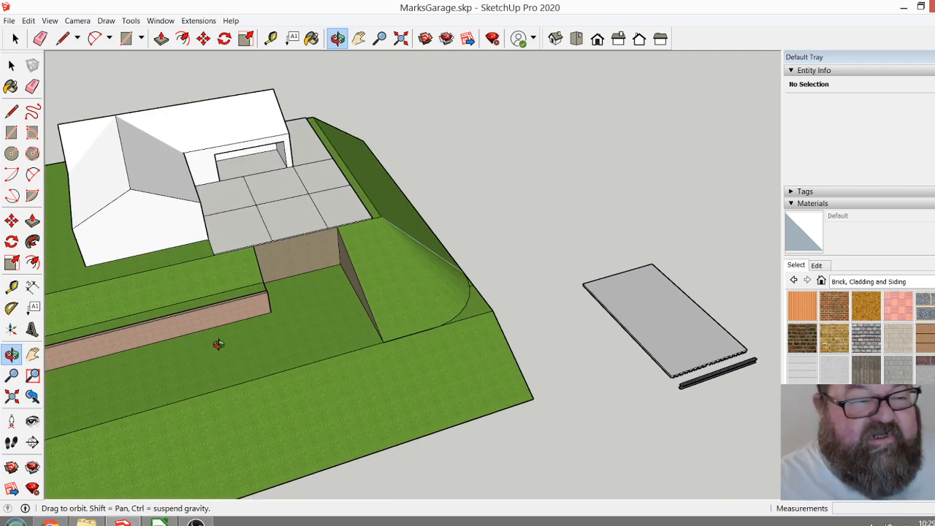
{"action": "left_click_drag", "start_coordinate": [259, 289], "coordinate": [317, 308]}
{"action": "scroll", "coordinate": [354, 280], "scroll_direction": "down", "scroll_amount": 2}
{"action": "left_click_drag", "start_coordinate": [391, 370], "coordinate": [378, 387]}
{"action": "scroll", "coordinate": [409, 356], "scroll_direction": "up", "scroll_amount": 1}
{"action": "scroll", "coordinate": [409, 357], "scroll_direction": "up", "scroll_amount": 1}
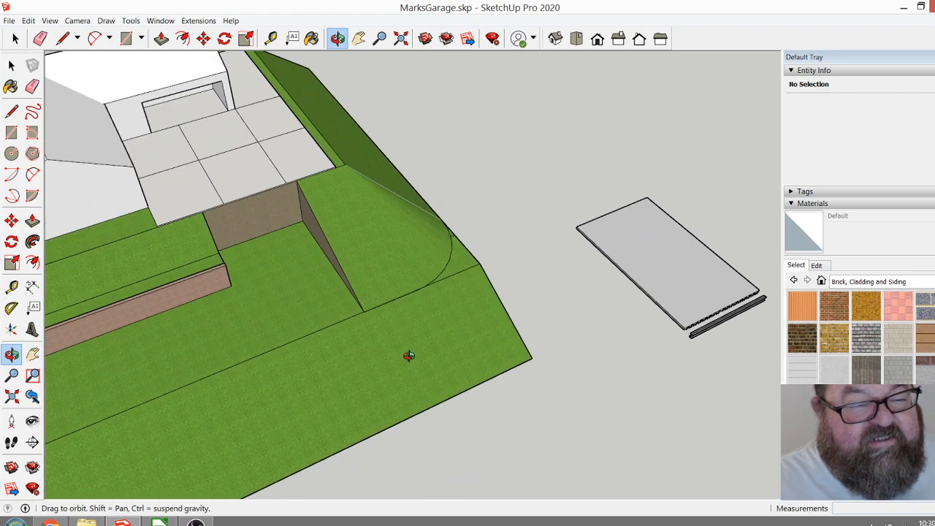
{"action": "mouse_move", "coordinate": [413, 323]}
{"action": "left_mouse_down"}
{"action": "mouse_move", "coordinate": [323, 274]}
{"action": "mouse_move", "coordinate": [324, 258]}
{"action": "mouse_move", "coordinate": [436, 285]}
{"action": "mouse_move", "coordinate": [419, 306]}
{"action": "mouse_move", "coordinate": [359, 325]}
{"action": "mouse_move", "coordinate": [404, 322]}
{"action": "left_mouse_up"}
{"action": "scroll", "coordinate": [384, 382], "scroll_direction": "down", "scroll_amount": 1}
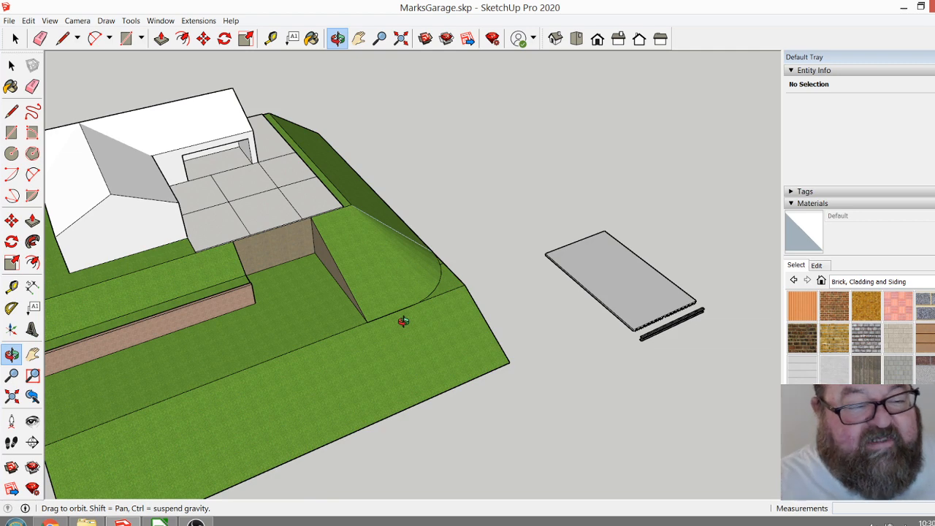
{"action": "left_click_drag", "start_coordinate": [402, 319], "coordinate": [388, 292]}
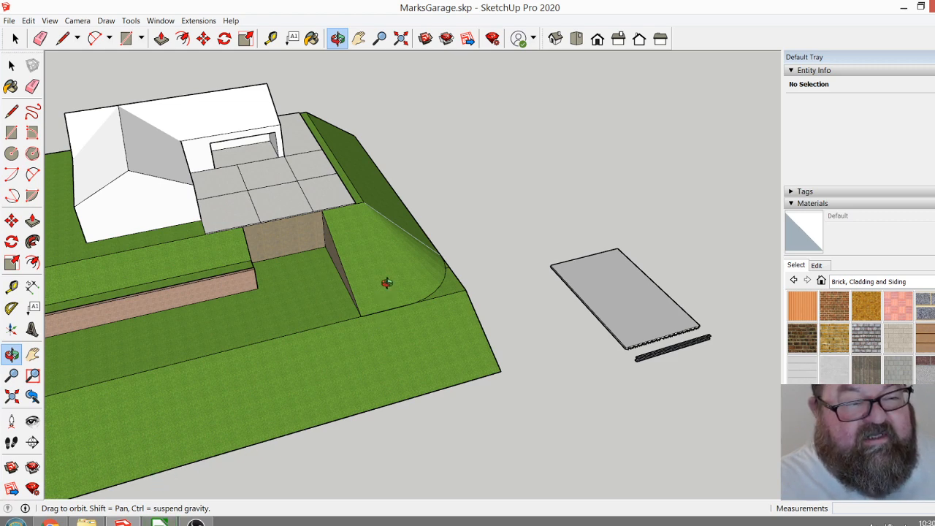
Review the Schematic Design and Construction Documents phase lists in LibreOffice Calc and return to the SketchUp model.
{"action": "mouse_move", "coordinate": [159, 522]}
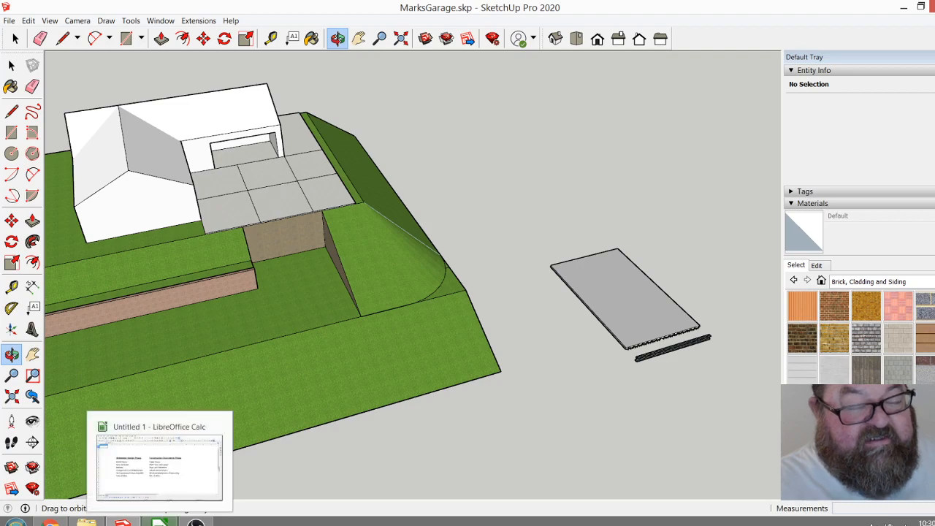
{"action": "left_click", "coordinate": [159, 464]}
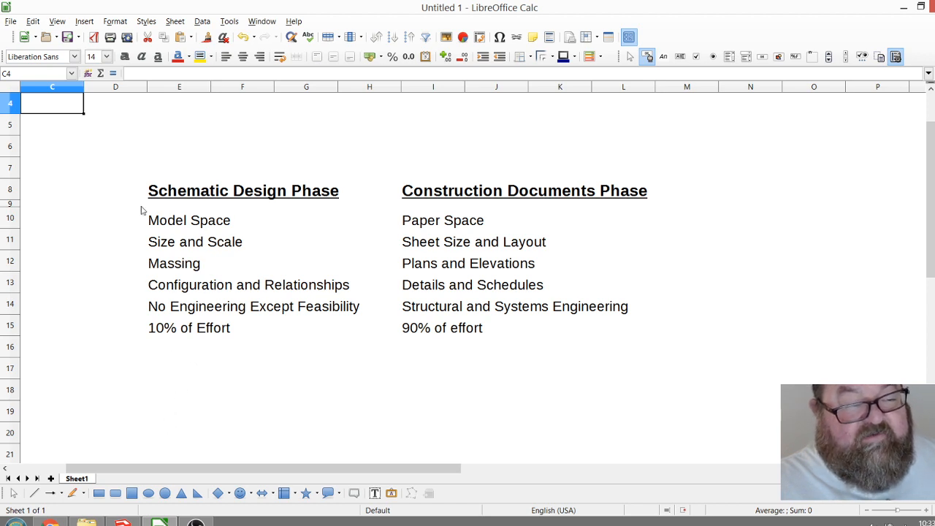
{"action": "left_click", "coordinate": [123, 522]}
Examine the paved area in front of the house, its retaining walls and the side slopes from high and low viewpoints.
{"action": "mouse_move", "coordinate": [361, 340]}
{"action": "left_mouse_down"}
{"action": "mouse_move", "coordinate": [346, 373]}
{"action": "mouse_move", "coordinate": [409, 396]}
{"action": "mouse_move", "coordinate": [317, 299]}
{"action": "mouse_move", "coordinate": [262, 267]}
{"action": "mouse_move", "coordinate": [445, 328]}
{"action": "mouse_move", "coordinate": [455, 344]}
{"action": "mouse_move", "coordinate": [359, 330]}
{"action": "mouse_move", "coordinate": [255, 270]}
{"action": "mouse_move", "coordinate": [252, 247]}
{"action": "mouse_move", "coordinate": [445, 346]}
{"action": "mouse_move", "coordinate": [487, 346]}
{"action": "left_mouse_up"}
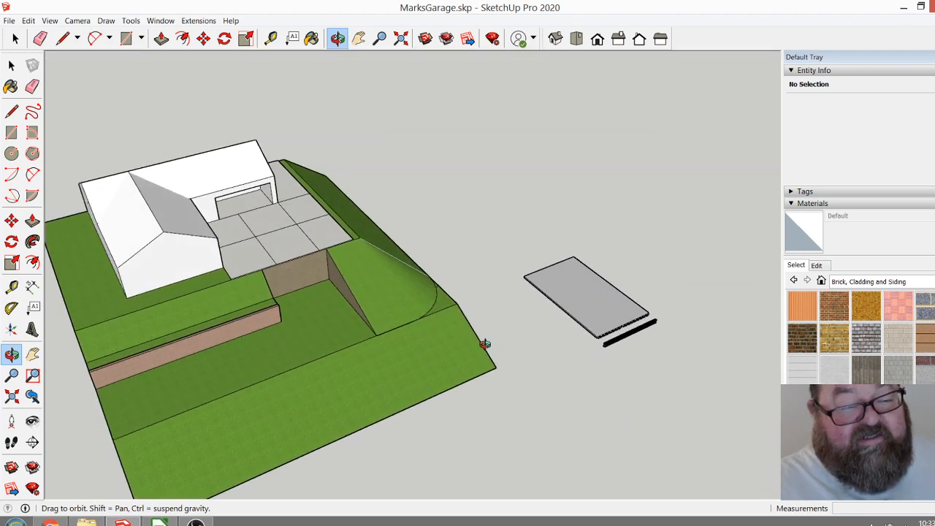
{"action": "scroll", "coordinate": [237, 247], "scroll_direction": "up", "scroll_amount": 3}
{"action": "left_click_drag", "start_coordinate": [328, 321], "coordinate": [202, 199]}
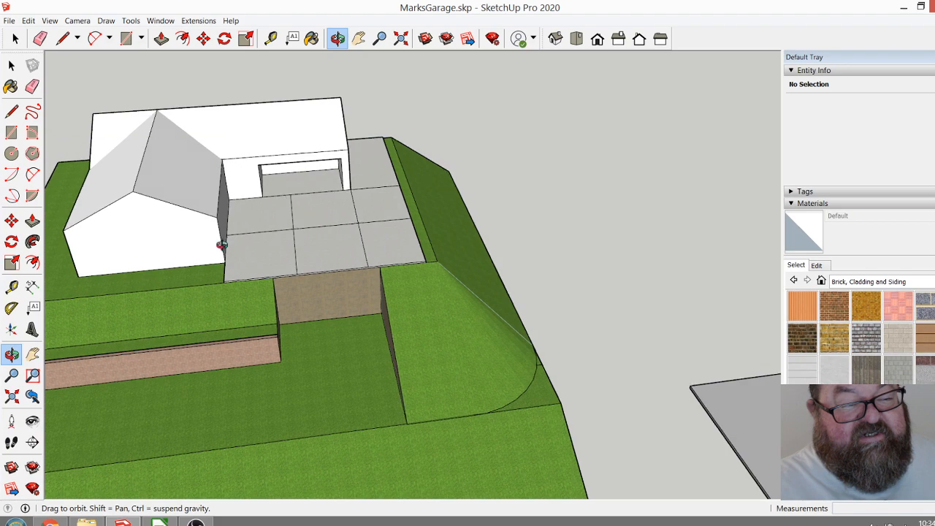
{"action": "middle_click_drag", "start_coordinate": [233, 249], "coordinate": [274, 117]}
{"action": "left_click_drag", "start_coordinate": [215, 170], "coordinate": [295, 179]}
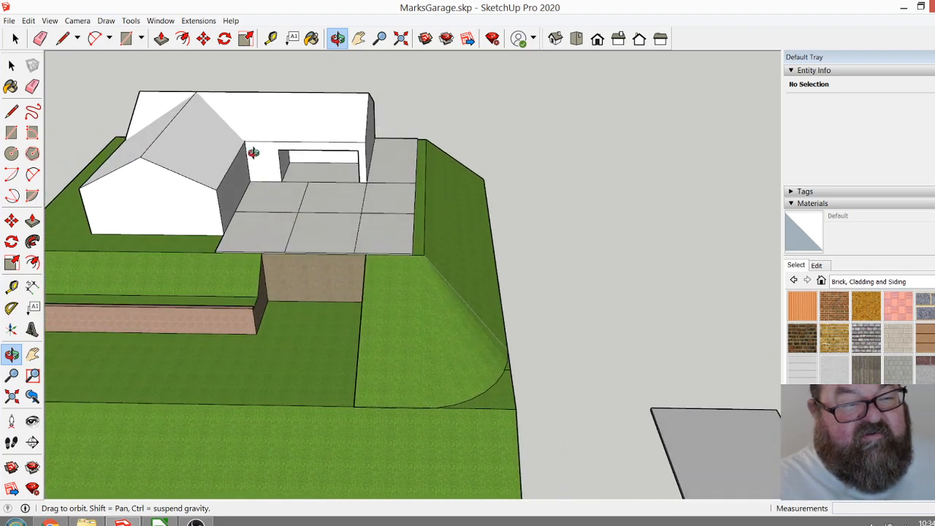
{"action": "left_click_drag", "start_coordinate": [341, 228], "coordinate": [402, 286]}
{"action": "left_click_drag", "start_coordinate": [271, 234], "coordinate": [299, 149]}
{"action": "scroll", "coordinate": [365, 205], "scroll_direction": "down", "scroll_amount": 2}
{"action": "scroll", "coordinate": [252, 219], "scroll_direction": "up", "scroll_amount": 3}
{"action": "left_click_drag", "start_coordinate": [362, 173], "coordinate": [350, 317]}
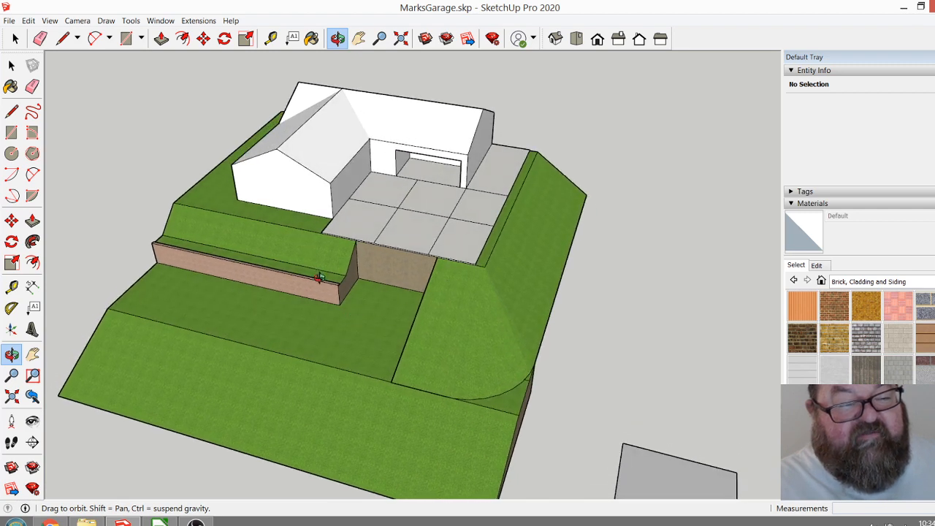
{"action": "left_click_drag", "start_coordinate": [387, 283], "coordinate": [339, 316]}
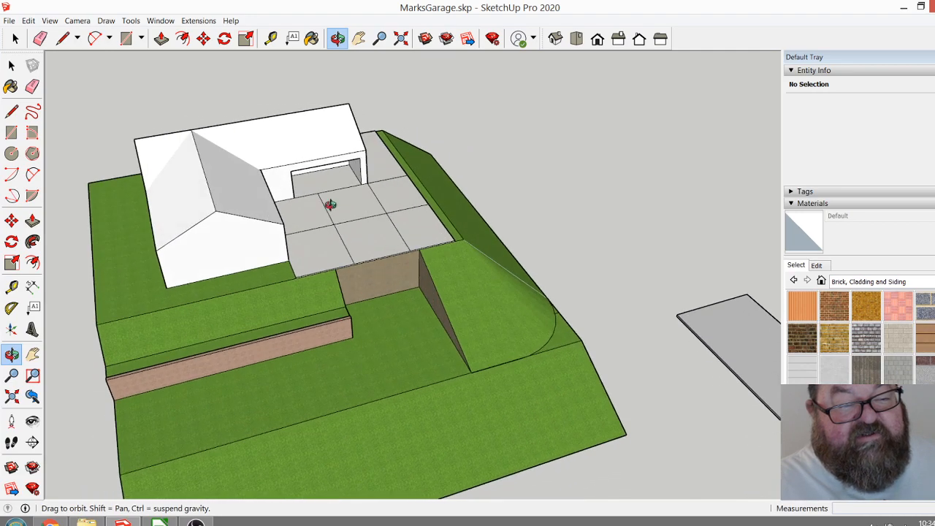
{"action": "left_click_drag", "start_coordinate": [333, 212], "coordinate": [209, 222]}
{"action": "left_click_drag", "start_coordinate": [270, 334], "coordinate": [227, 257]}
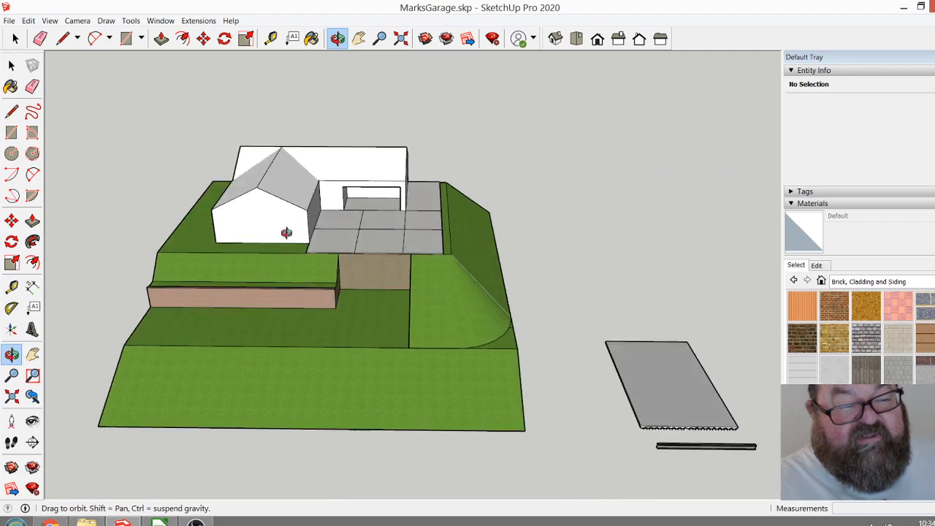
{"action": "scroll", "coordinate": [344, 212], "scroll_direction": "up", "scroll_amount": 4}
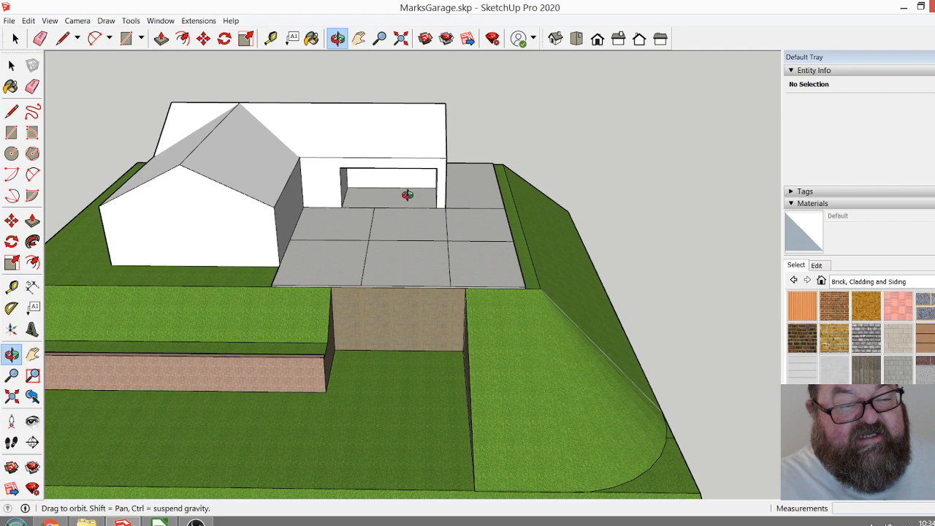
{"action": "scroll", "coordinate": [347, 264], "scroll_direction": "down", "scroll_amount": 3}
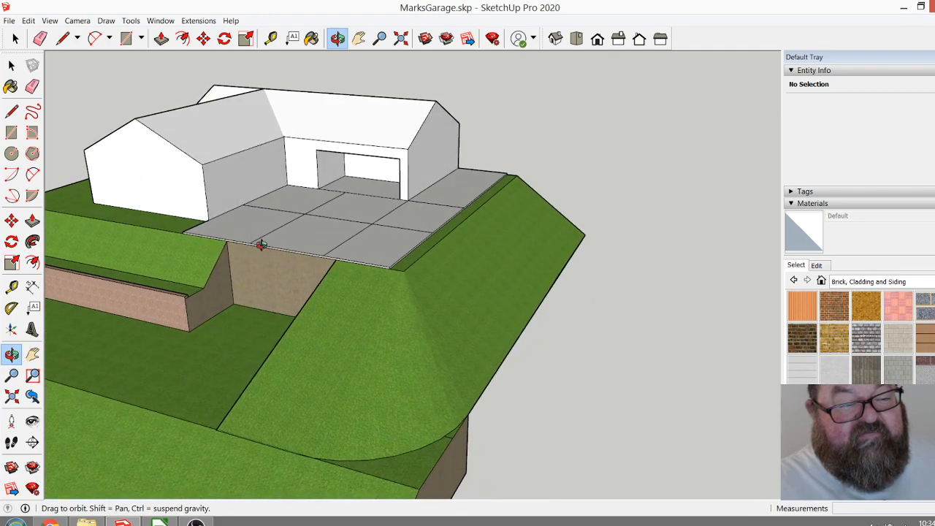
{"action": "scroll", "coordinate": [402, 258], "scroll_direction": "up", "scroll_amount": 3}
{"action": "scroll", "coordinate": [402, 259], "scroll_direction": "down", "scroll_amount": 3}
{"action": "left_click_drag", "start_coordinate": [267, 298], "coordinate": [248, 326]}
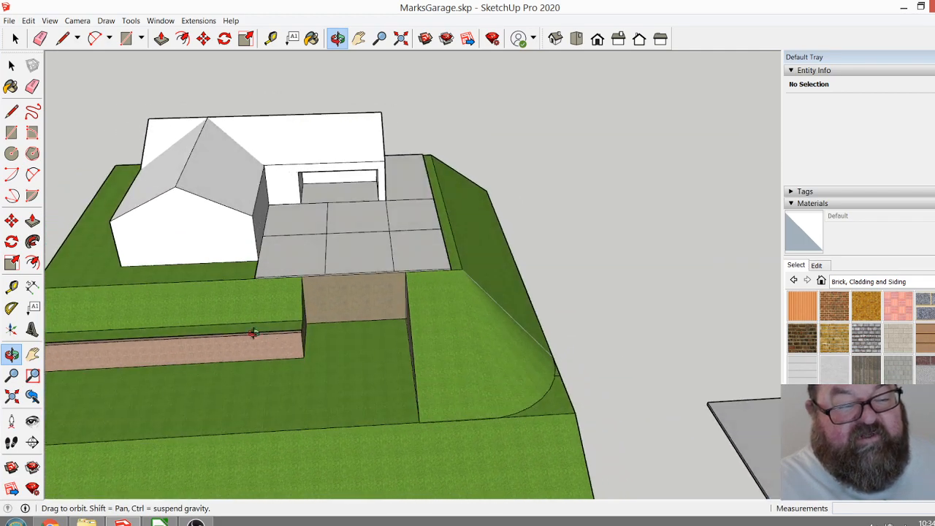
{"action": "left_click_drag", "start_coordinate": [419, 305], "coordinate": [232, 255]}
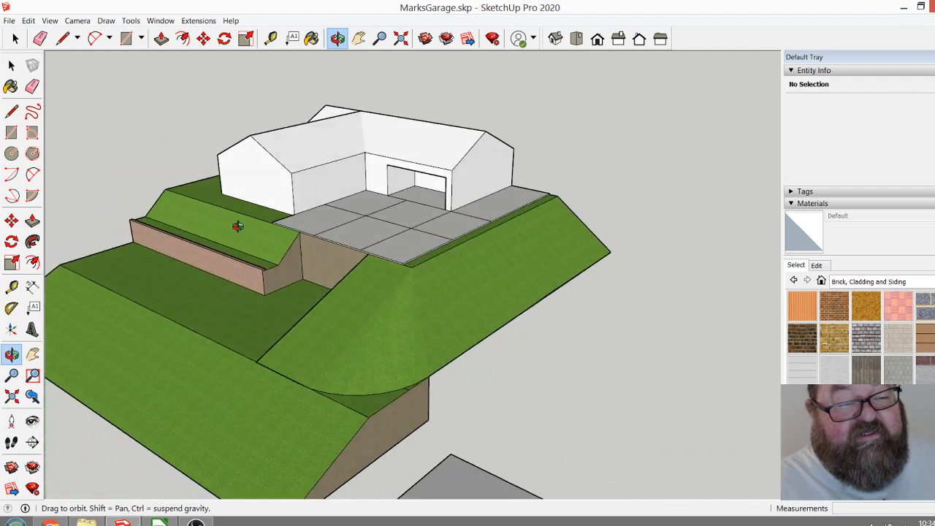
{"action": "left_click_drag", "start_coordinate": [357, 234], "coordinate": [542, 275]}
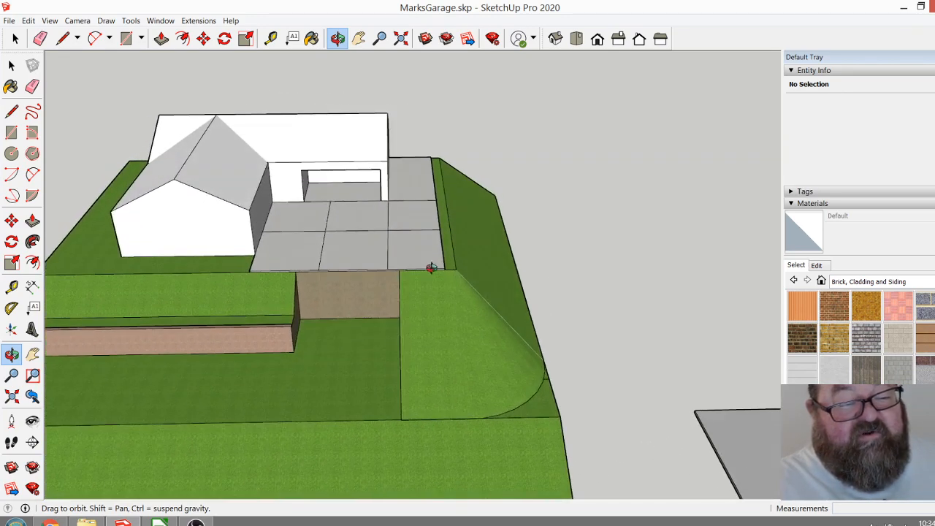
{"action": "left_click_drag", "start_coordinate": [320, 317], "coordinate": [194, 211]}
{"action": "scroll", "coordinate": [193, 211], "scroll_direction": "down", "scroll_amount": 2}
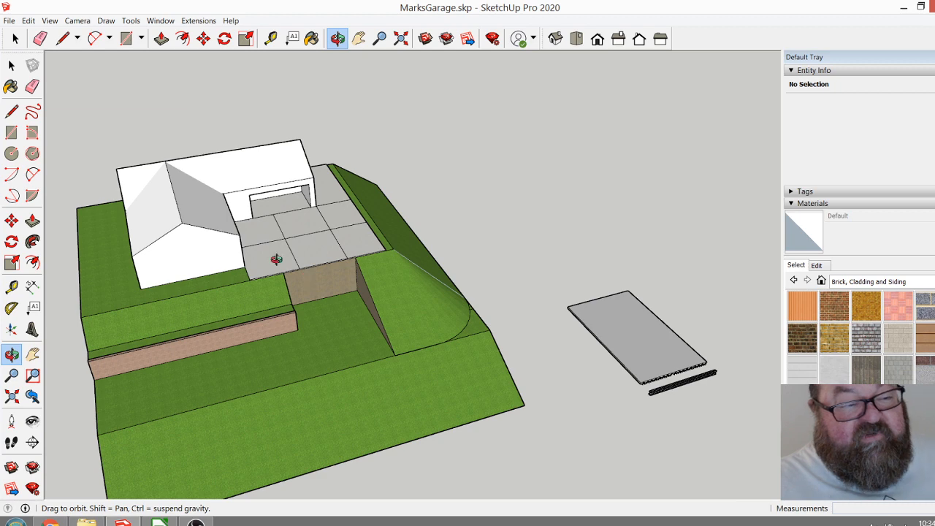
{"action": "left_click_drag", "start_coordinate": [273, 261], "coordinate": [390, 293]}
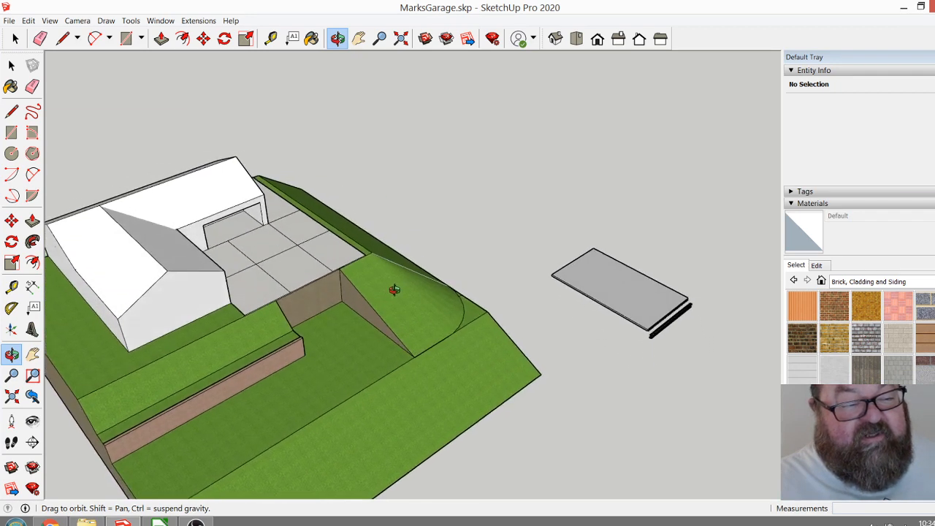
{"action": "left_click_drag", "start_coordinate": [403, 342], "coordinate": [257, 342]}
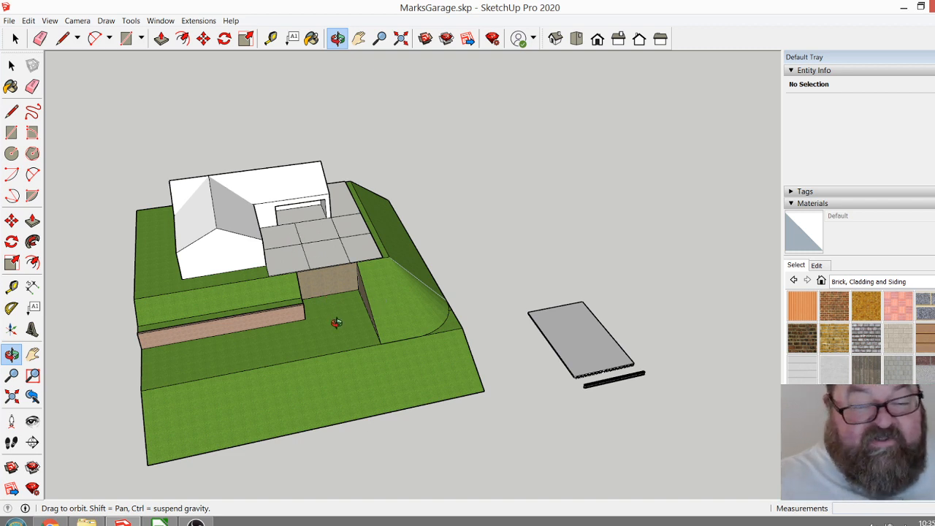
{"action": "left_click_drag", "start_coordinate": [332, 315], "coordinate": [360, 339]}
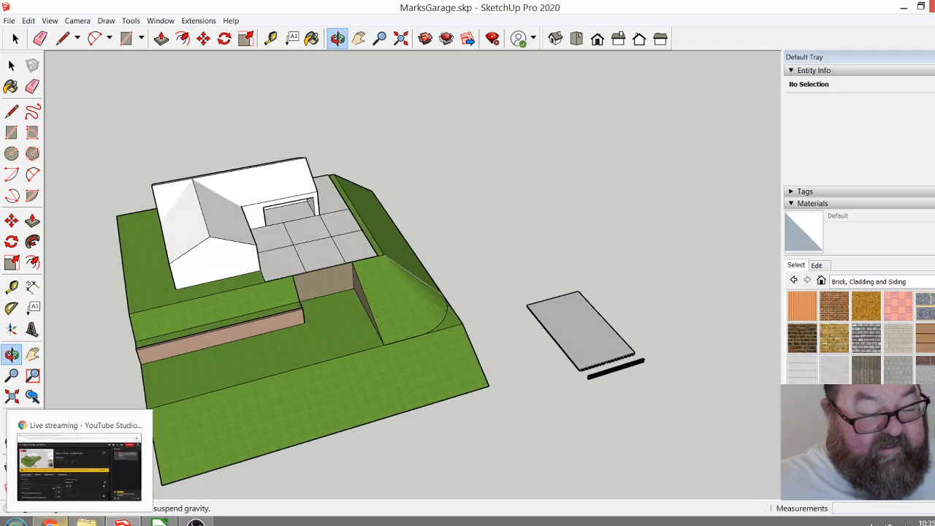
Check the live stream dashboard in YouTube Studio and return to the SketchUp model.
{"action": "left_click", "coordinate": [80, 468]}
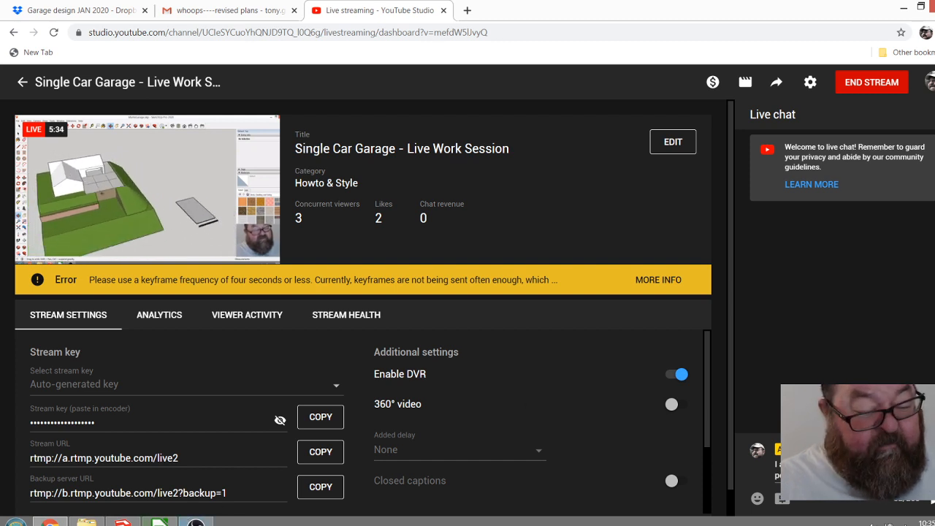
{"action": "left_click", "coordinate": [123, 522]}
Examine the corrugated deck panel and the steel beam lying beside the site model.
{"action": "left_click_drag", "start_coordinate": [367, 328], "coordinate": [333, 330]}
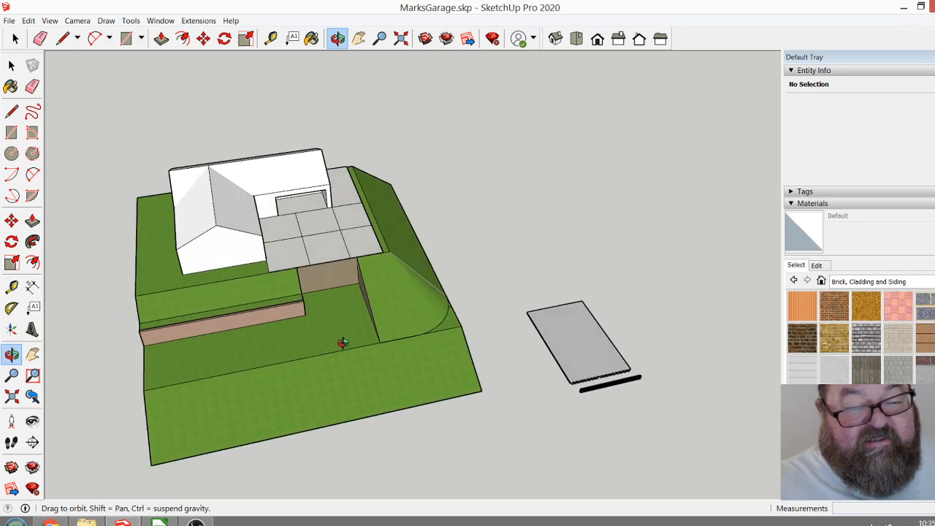
{"action": "mouse_move", "coordinate": [397, 383]}
{"action": "left_mouse_down"}
{"action": "mouse_move", "coordinate": [281, 350]}
{"action": "mouse_move", "coordinate": [411, 373]}
{"action": "left_mouse_up"}
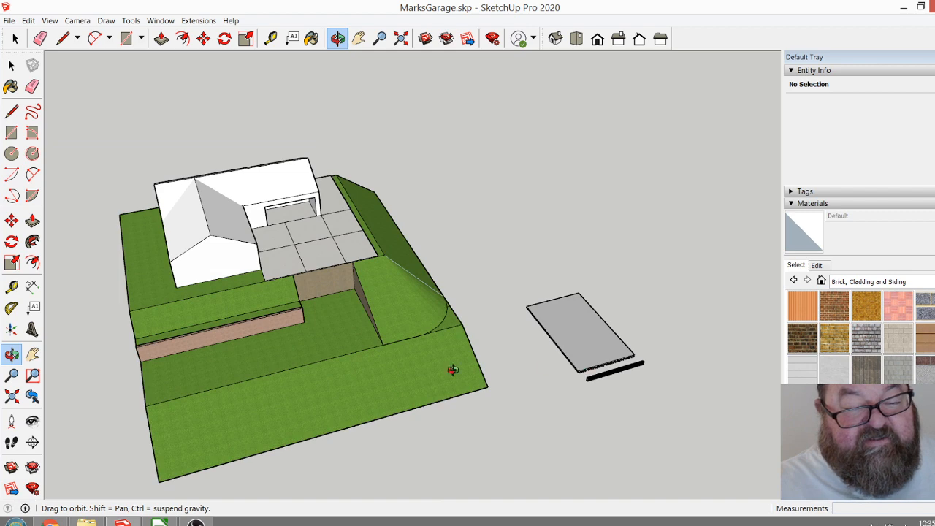
{"action": "scroll", "coordinate": [342, 242], "scroll_direction": "down", "scroll_amount": 1}
{"action": "left_click_drag", "start_coordinate": [530, 337], "coordinate": [558, 304]}
{"action": "scroll", "coordinate": [577, 338], "scroll_direction": "up", "scroll_amount": 5}
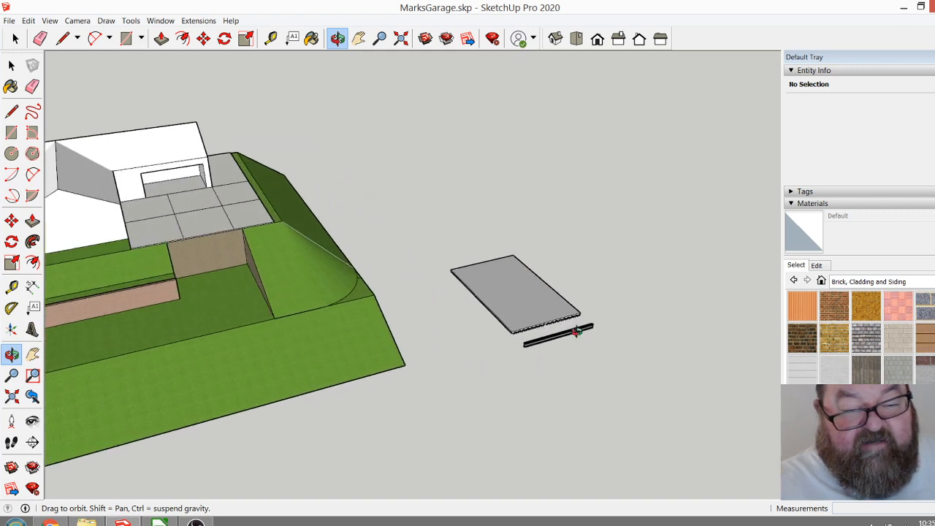
{"action": "scroll", "coordinate": [553, 320], "scroll_direction": "up", "scroll_amount": 5}
{"action": "mouse_move", "coordinate": [497, 319]}
{"action": "left_mouse_down"}
{"action": "mouse_move", "coordinate": [403, 266]}
{"action": "mouse_move", "coordinate": [538, 325]}
{"action": "mouse_move", "coordinate": [495, 317]}
{"action": "left_mouse_up"}
{"action": "scroll", "coordinate": [495, 273], "scroll_direction": "down", "scroll_amount": 5}
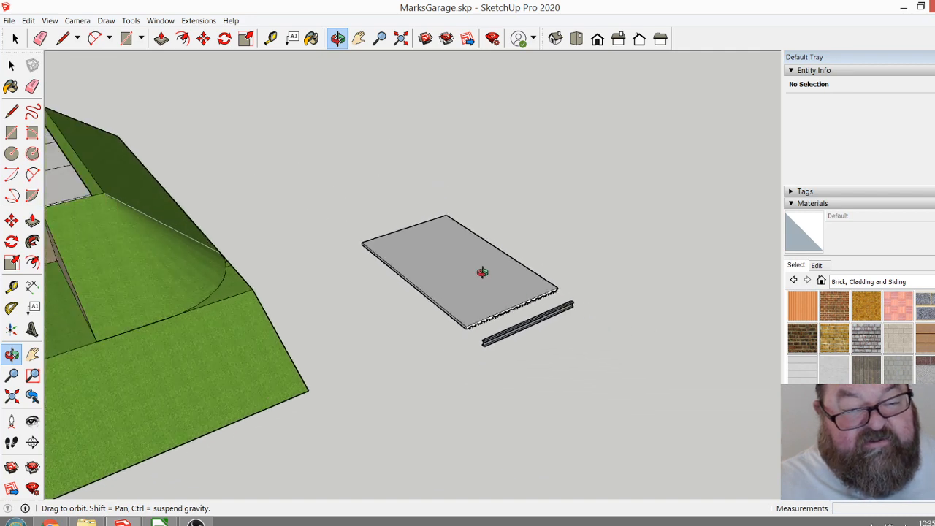
{"action": "scroll", "coordinate": [445, 278], "scroll_direction": "down", "scroll_amount": 3}
{"action": "left_click_drag", "start_coordinate": [445, 278], "coordinate": [382, 416]}
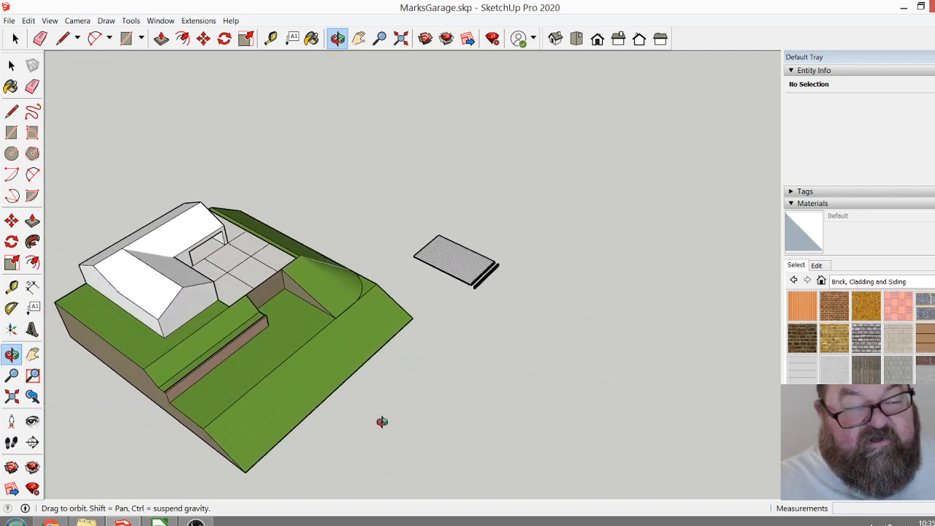
Place a Tape Measure guide on the empty ground parallel to the lower terrace edge, and a second parallel guide 26' farther out.
{"action": "scroll", "coordinate": [384, 423], "scroll_direction": "up", "scroll_amount": 3}
{"action": "scroll", "coordinate": [385, 424], "scroll_direction": "up", "scroll_amount": 3}
{"action": "scroll", "coordinate": [347, 262], "scroll_direction": "down", "scroll_amount": 4}
{"action": "scroll", "coordinate": [348, 305], "scroll_direction": "up", "scroll_amount": 2}
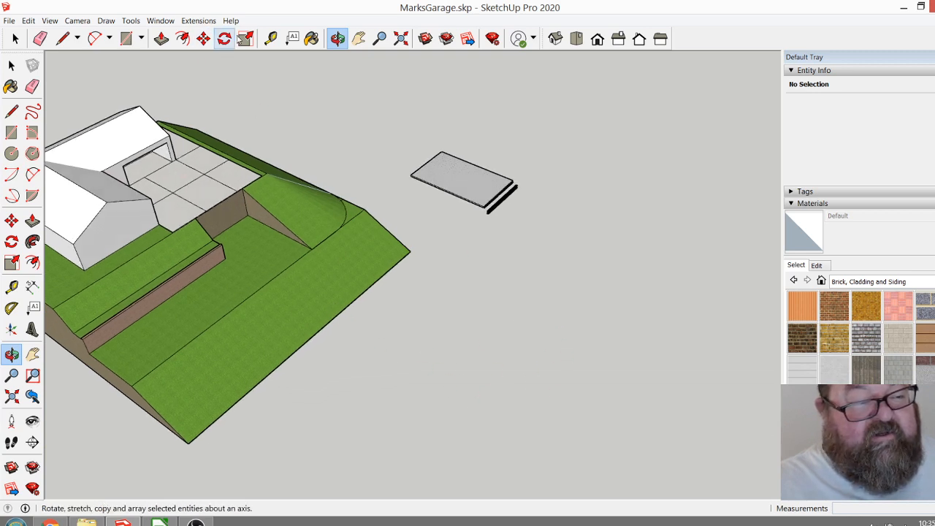
{"action": "left_click", "coordinate": [270, 38]}
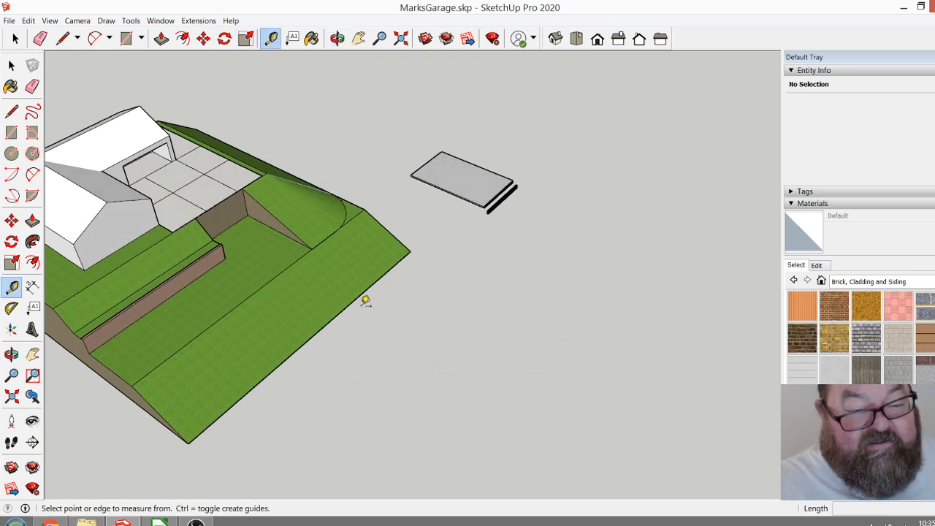
{"action": "left_click", "coordinate": [289, 265]}
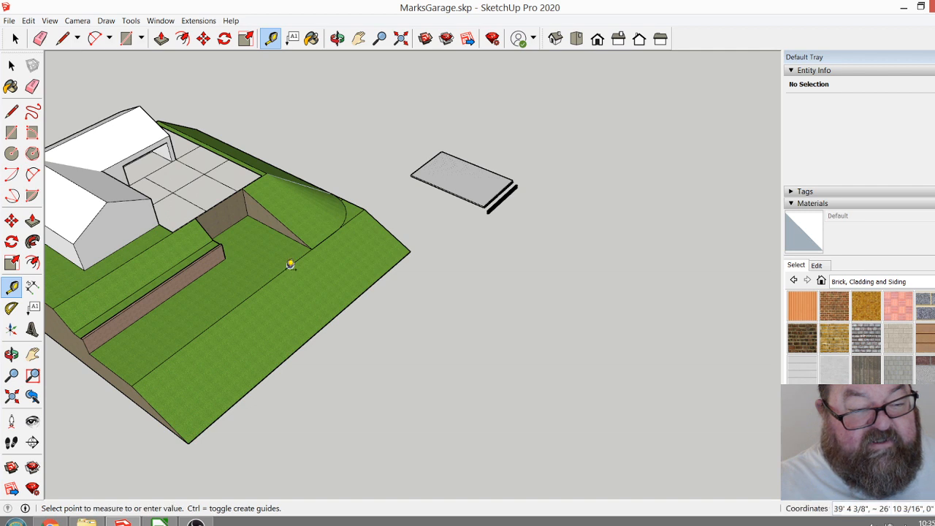
{"action": "left_click", "coordinate": [414, 312]}
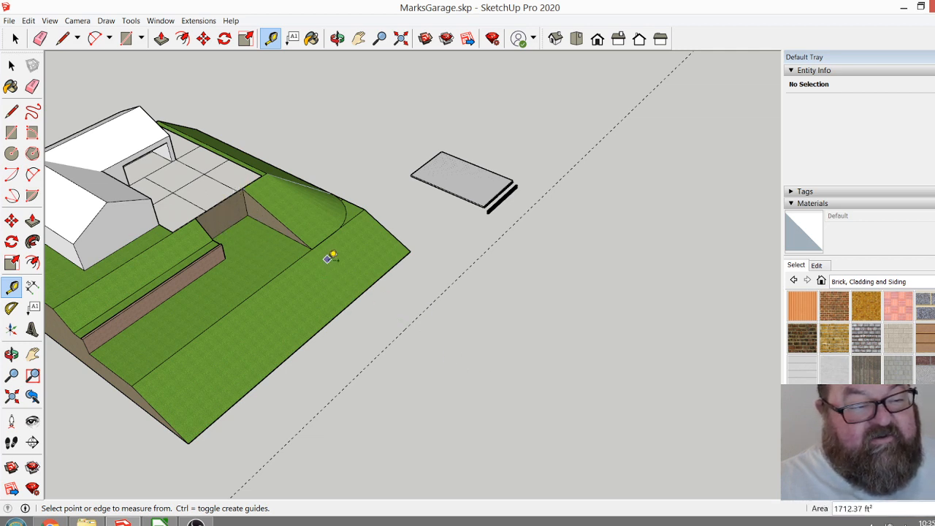
{"action": "left_click", "coordinate": [427, 306]}
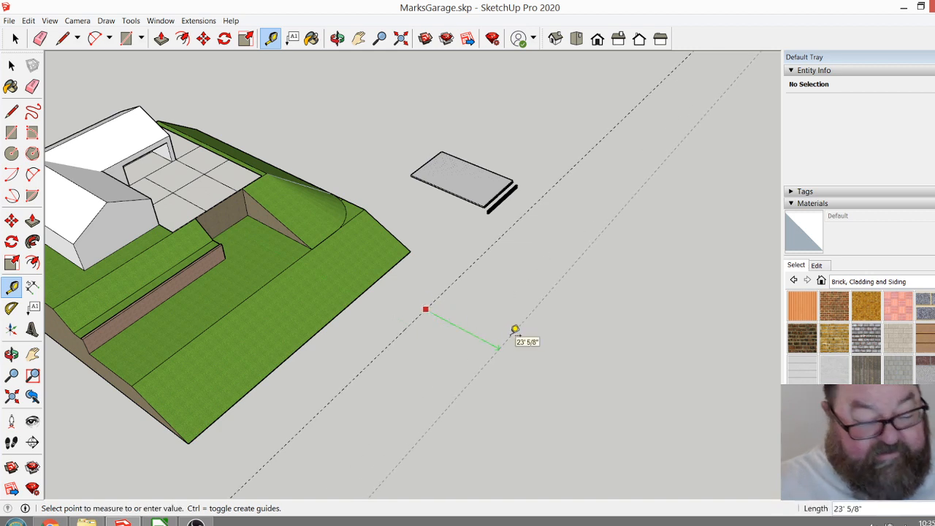
{"action": "key", "text": "Return"}
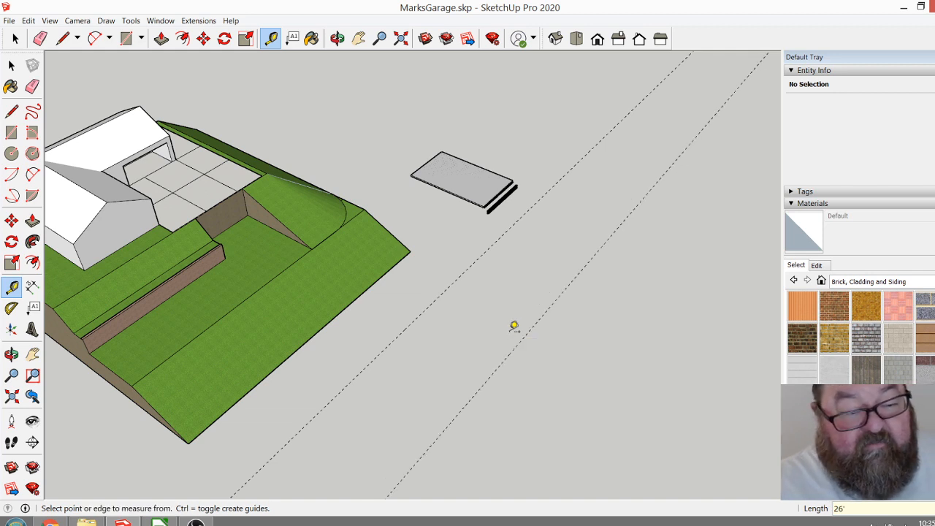
Place a Tape Measure guide crossing the two existing guides at right angles, and a second guide parallel to it 18' away.
{"action": "left_click", "coordinate": [447, 190]}
{"action": "left_click", "coordinate": [414, 320]}
{"action": "scroll", "coordinate": [459, 343], "scroll_direction": "up", "scroll_amount": 2}
{"action": "left_click", "coordinate": [455, 343]}
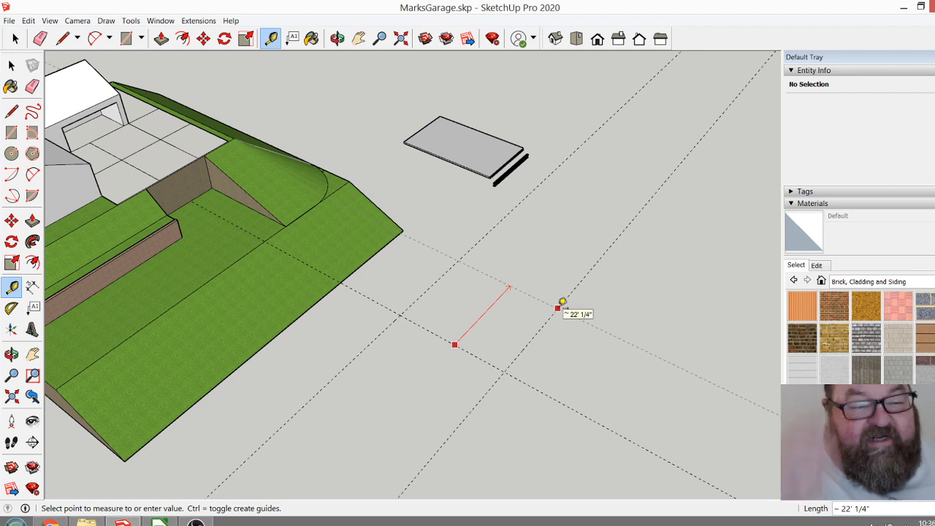
{"action": "type", "text": "18'"}
{"action": "key", "text": "Return"}
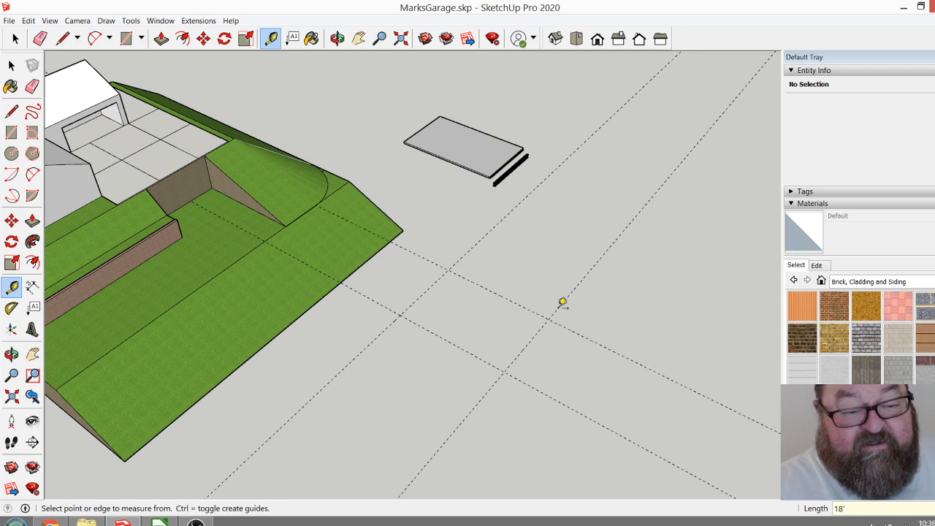
Draw an 18' by 26' rectangle between opposite intersections of the four guides.
{"action": "scroll", "coordinate": [458, 283], "scroll_direction": "up", "scroll_amount": 1}
{"action": "scroll", "coordinate": [459, 283], "scroll_direction": "up", "scroll_amount": 1}
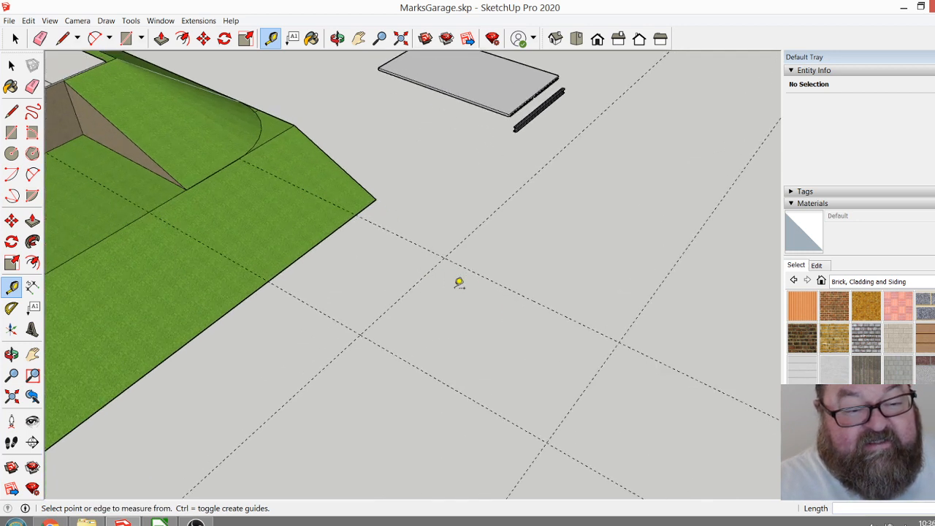
{"action": "left_click", "coordinate": [127, 38]}
{"action": "left_click", "coordinate": [360, 335]}
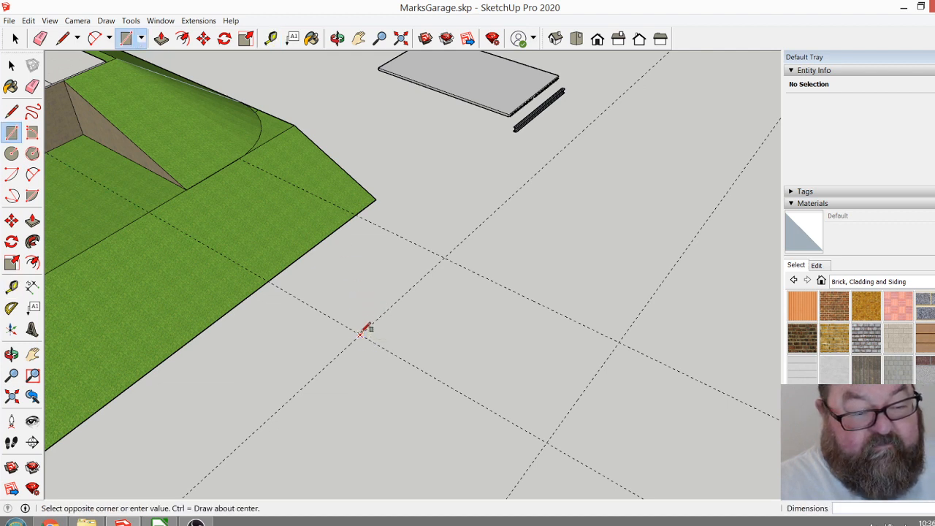
{"action": "left_click", "coordinate": [620, 344]}
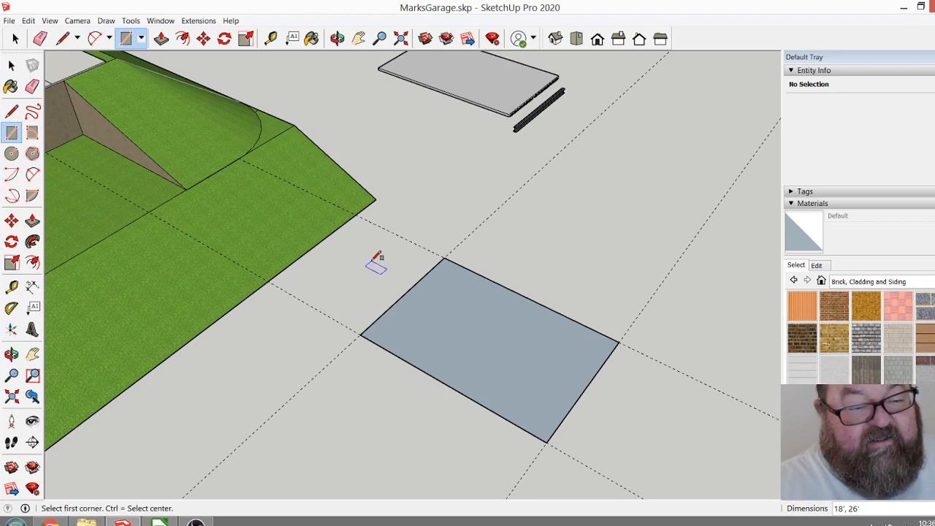
Offset the rectangle's outline 10" inward to define the garage wall thickness.
{"action": "left_click", "coordinate": [337, 38]}
{"action": "left_click_drag", "start_coordinate": [445, 309], "coordinate": [406, 281]}
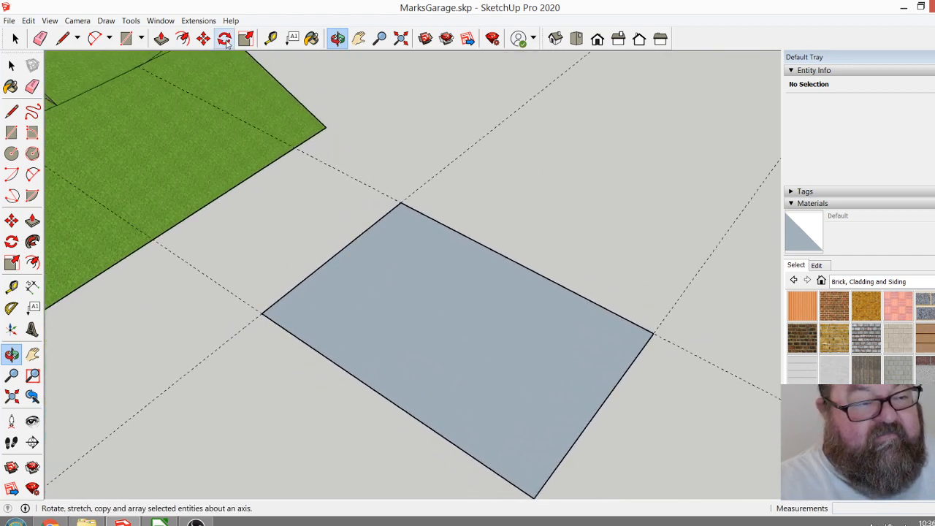
{"action": "left_click", "coordinate": [183, 39]}
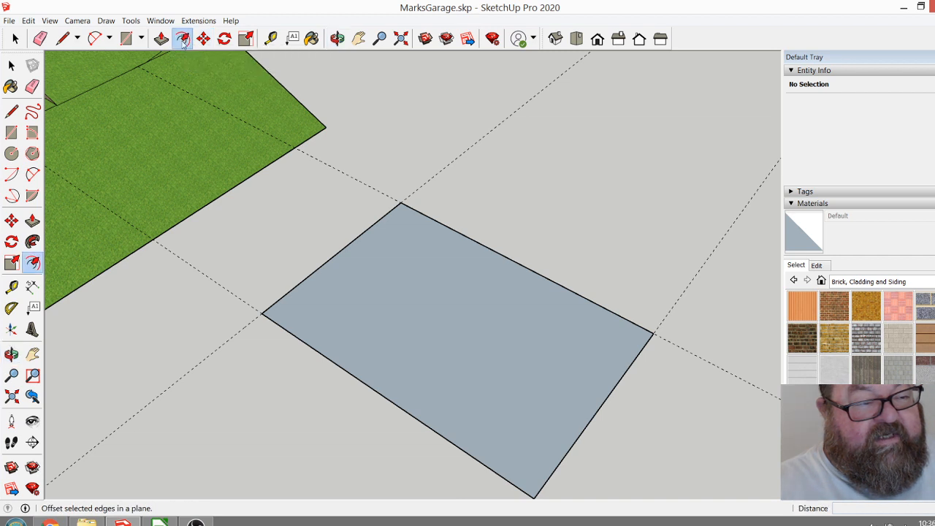
{"action": "left_click", "coordinate": [339, 262]}
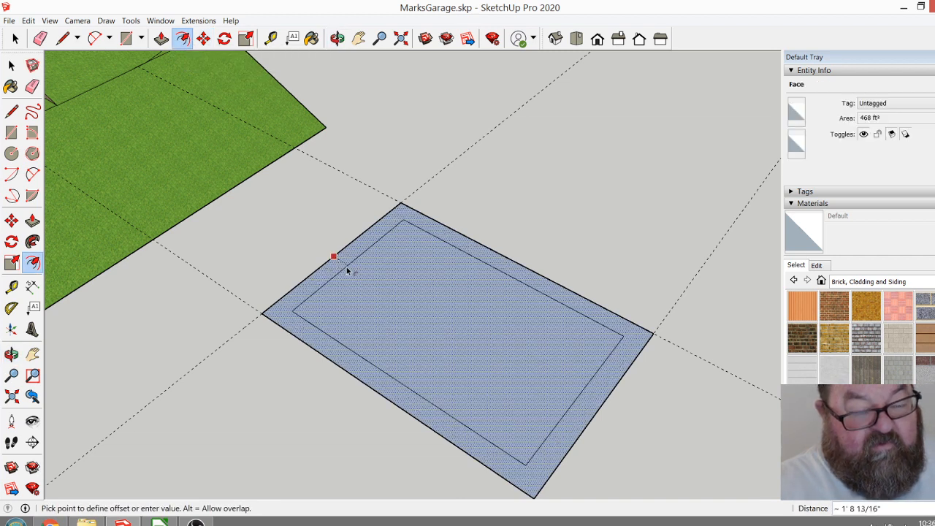
{"action": "left_click", "coordinate": [346, 266]}
{"action": "type", "text": "10"}
{"action": "key", "text": "Return"}
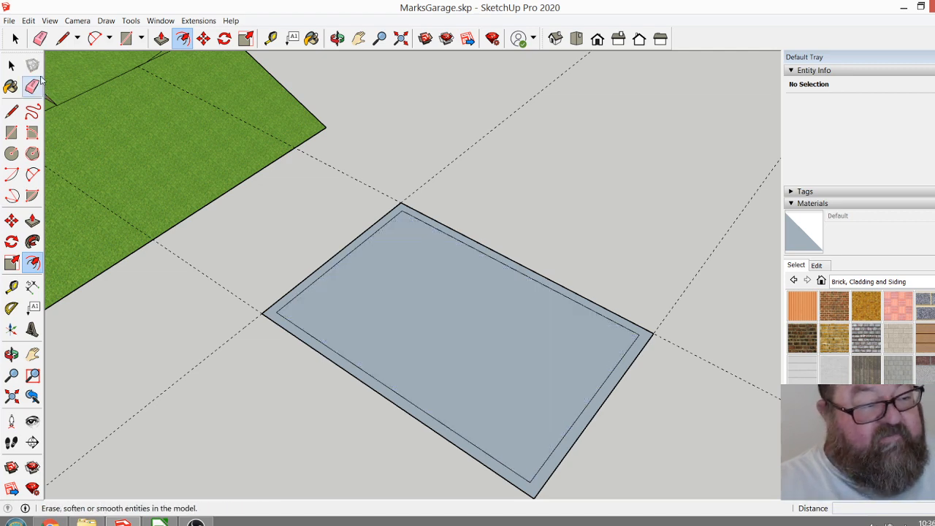
Delete the inner face of the footprint, leaving only the wall outline ring.
{"action": "left_click", "coordinate": [14, 38]}
{"action": "left_click", "coordinate": [409, 291]}
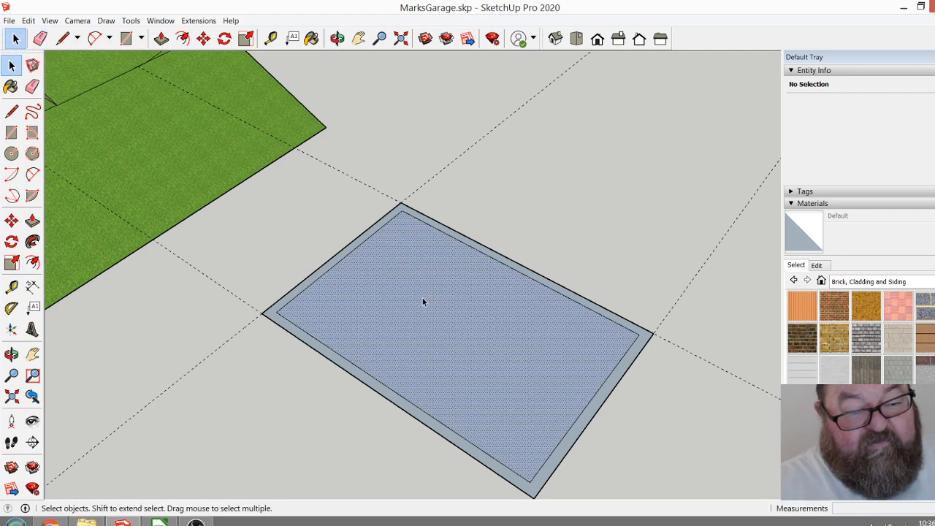
{"action": "key", "text": "Delete"}
{"action": "middle_click_drag", "start_coordinate": [422, 298], "coordinate": [528, 382]}
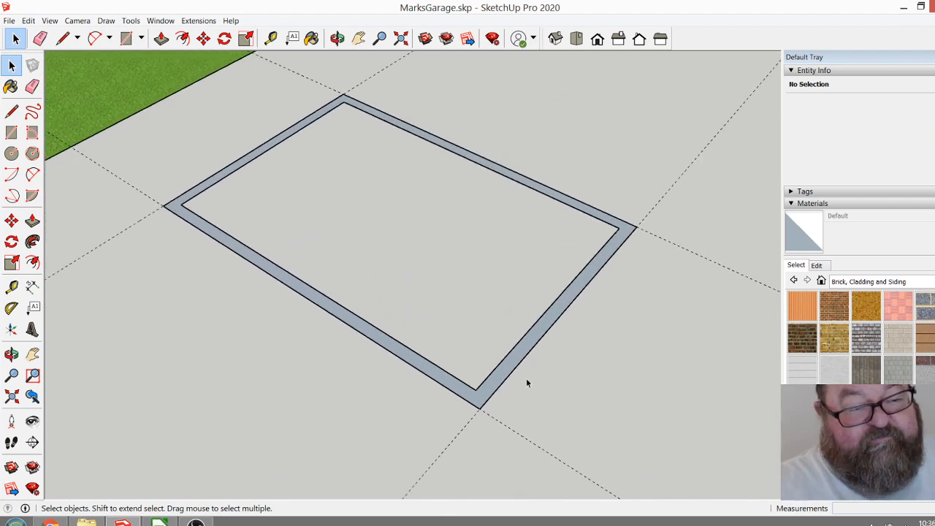
Extrude the wall outline ring 10' upward with Push/Pull.
{"action": "left_click", "coordinate": [337, 38]}
{"action": "left_click_drag", "start_coordinate": [351, 271], "coordinate": [395, 349]}
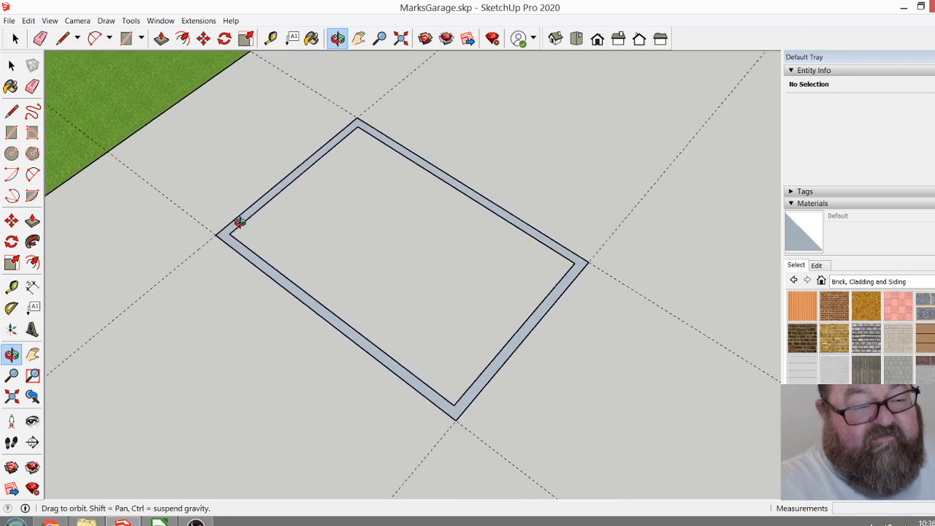
{"action": "scroll", "coordinate": [242, 225], "scroll_direction": "up", "scroll_amount": 3}
{"action": "left_click_drag", "start_coordinate": [253, 282], "coordinate": [310, 299]}
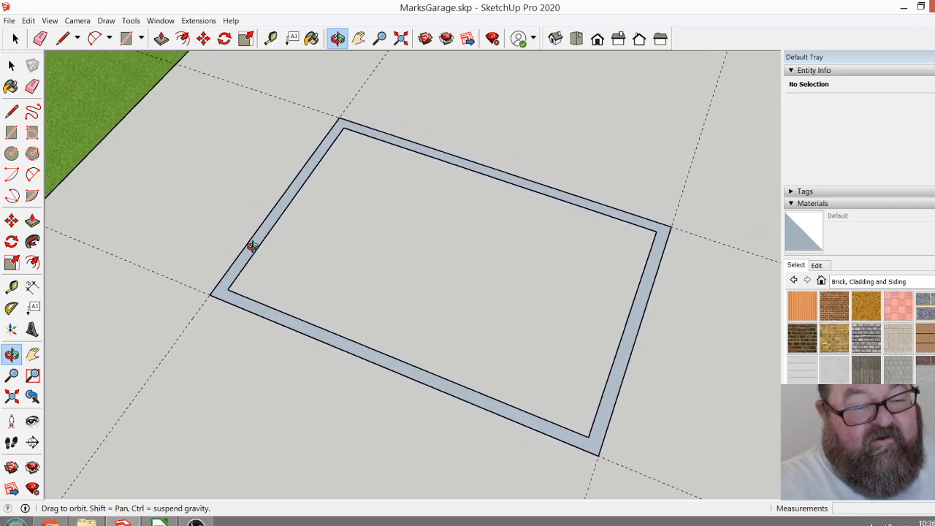
{"action": "scroll", "coordinate": [258, 235], "scroll_direction": "down", "scroll_amount": 1}
{"action": "left_click_drag", "start_coordinate": [264, 245], "coordinate": [204, 219]}
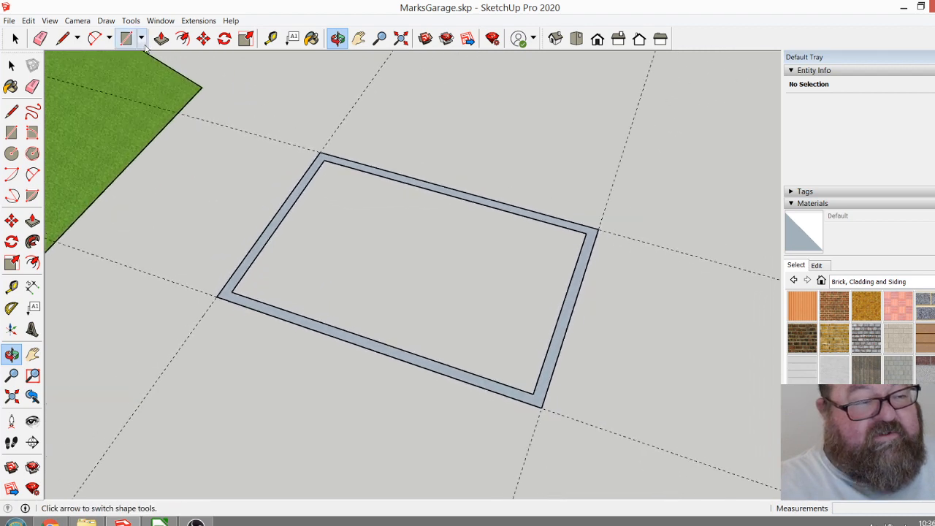
{"action": "left_click", "coordinate": [161, 38]}
{"action": "left_click", "coordinate": [232, 285]}
{"action": "left_click_drag", "start_coordinate": [232, 284], "coordinate": [216, 217]}
{"action": "type", "text": "10'"}
{"action": "key", "text": "Return"}
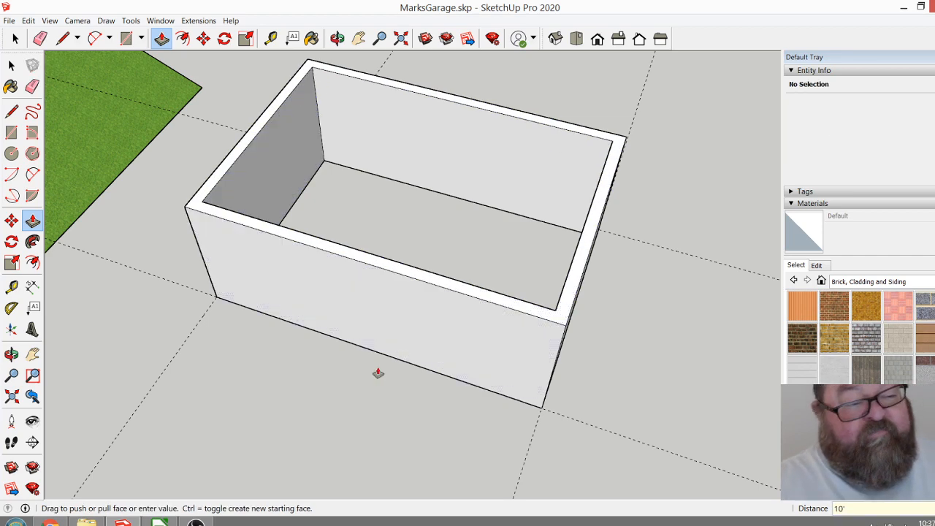
Select all of the garage wall geometry and make it a group.
{"action": "middle_click_drag", "start_coordinate": [342, 344], "coordinate": [344, 233]}
{"action": "left_click", "coordinate": [337, 38]}
{"action": "left_click_drag", "start_coordinate": [465, 251], "coordinate": [425, 327]}
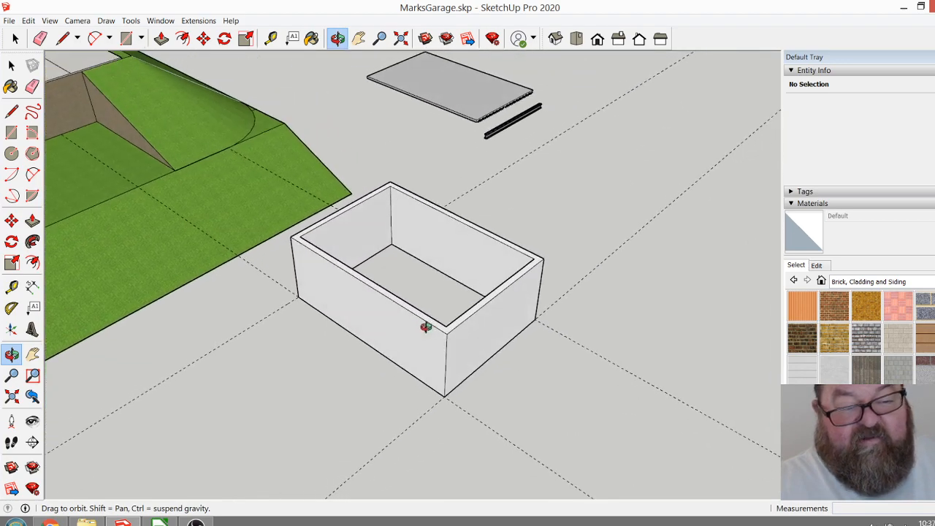
{"action": "left_click_drag", "start_coordinate": [529, 328], "coordinate": [579, 321]}
{"action": "left_click", "coordinate": [16, 38]}
{"action": "left_click_drag", "start_coordinate": [375, 193], "coordinate": [620, 374]}
{"action": "right_click", "coordinate": [510, 314]}
{"action": "left_click", "coordinate": [546, 406]}
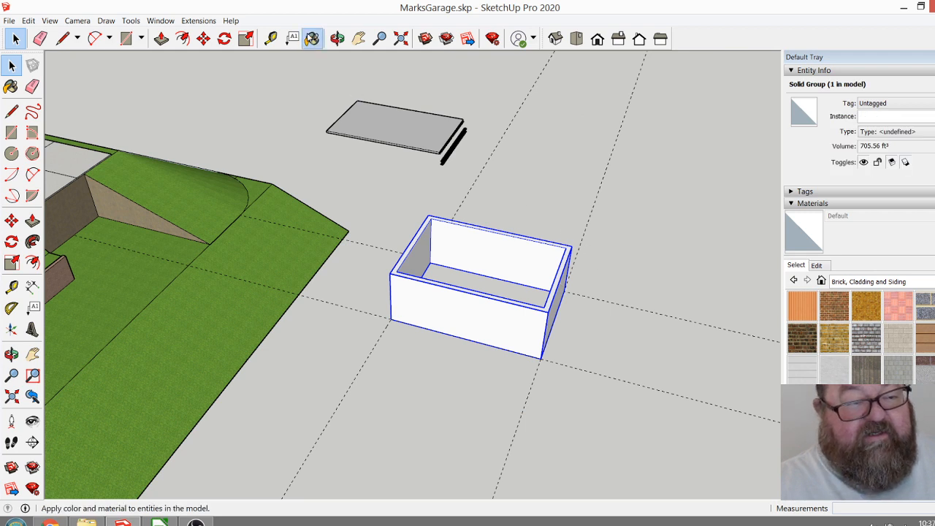
Sample the grey Color_002 material from the deck panel, paint the wall group with it, and deselect the group.
{"action": "left_click", "coordinate": [311, 38]}
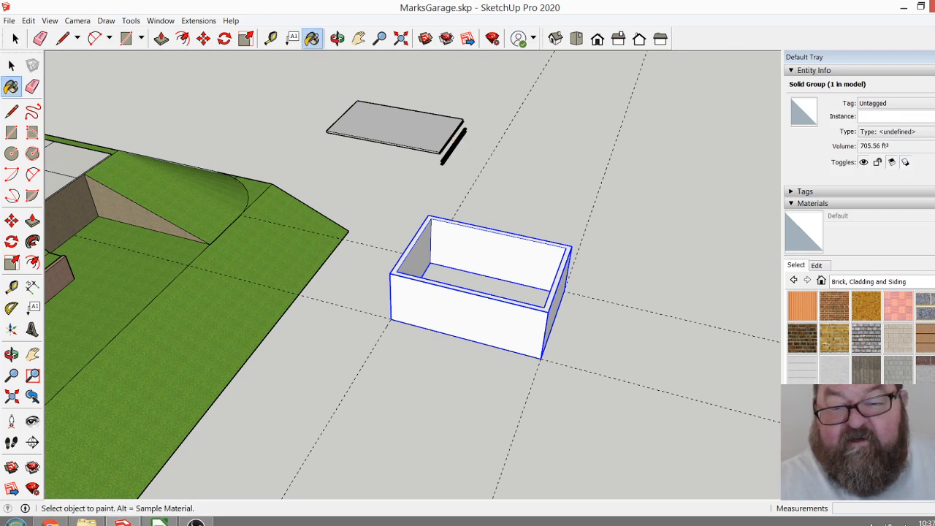
{"action": "left_click", "coordinate": [371, 117], "text": "alt"}
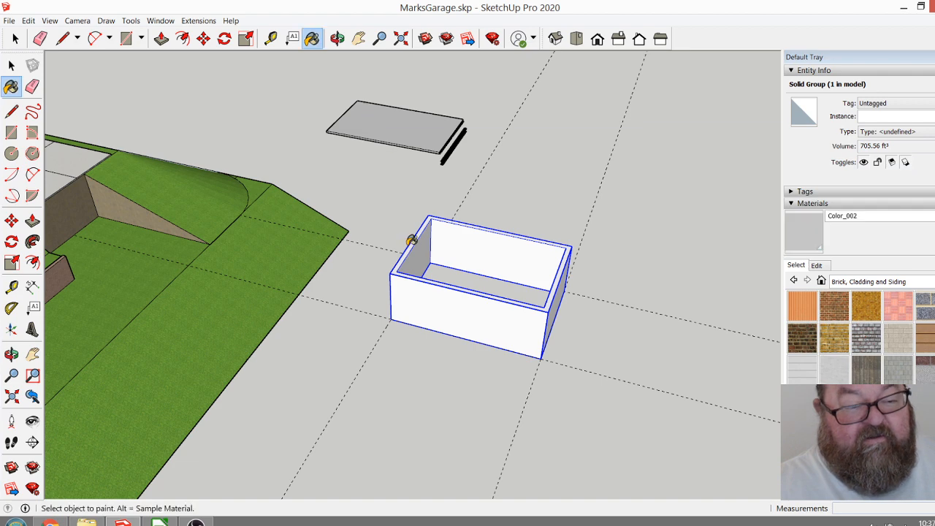
{"action": "left_click", "coordinate": [428, 245]}
{"action": "left_click", "coordinate": [414, 267]}
{"action": "left_click", "coordinate": [337, 38]}
{"action": "left_click_drag", "start_coordinate": [506, 328], "coordinate": [386, 321]}
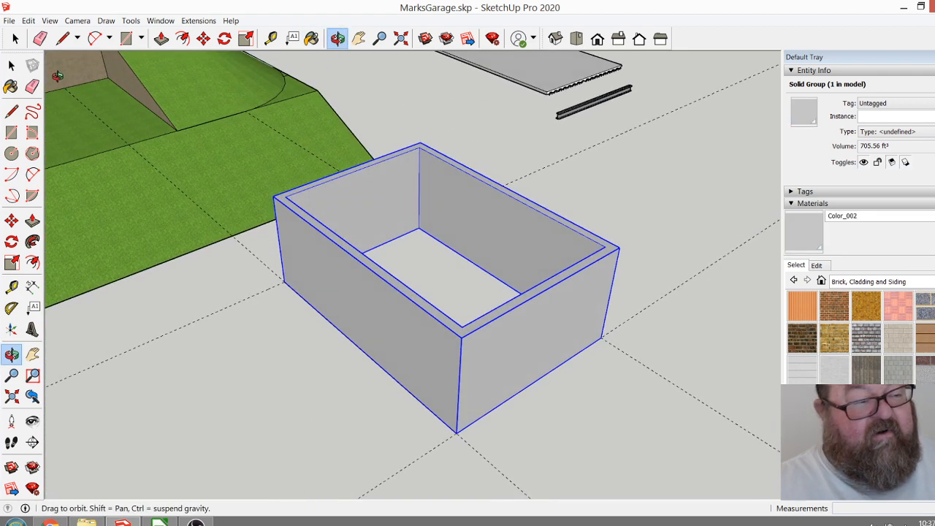
{"action": "left_click", "coordinate": [14, 38]}
{"action": "left_click", "coordinate": [371, 152]}
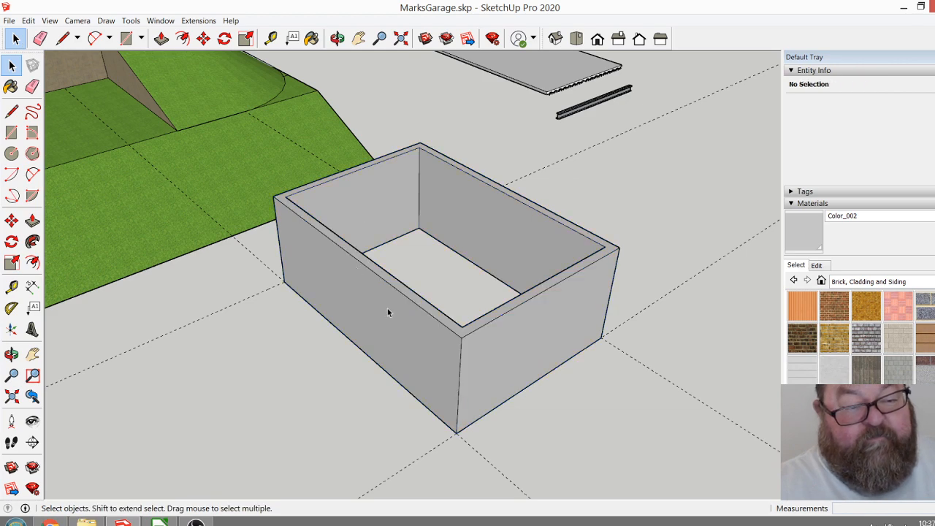
Draw a 26' by 18' rectangle across the top of the walls between opposite outer corners.
{"action": "left_click", "coordinate": [337, 38]}
{"action": "left_click_drag", "start_coordinate": [342, 223], "coordinate": [409, 376]}
{"action": "left_click", "coordinate": [125, 38]}
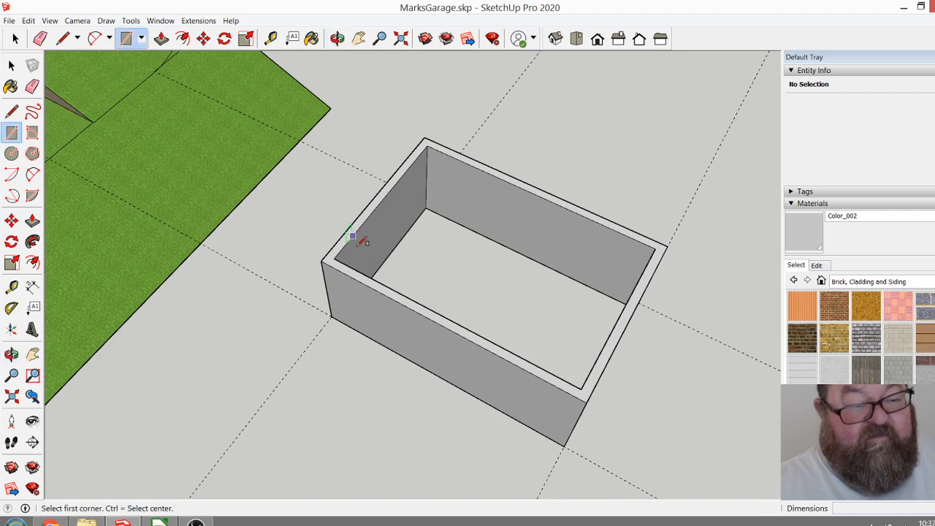
{"action": "left_click", "coordinate": [321, 260]}
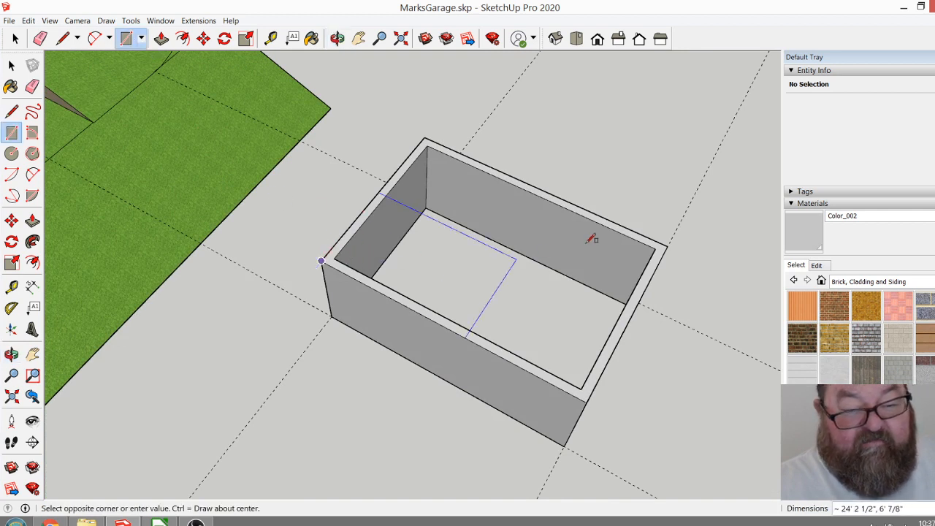
{"action": "left_click", "coordinate": [666, 247]}
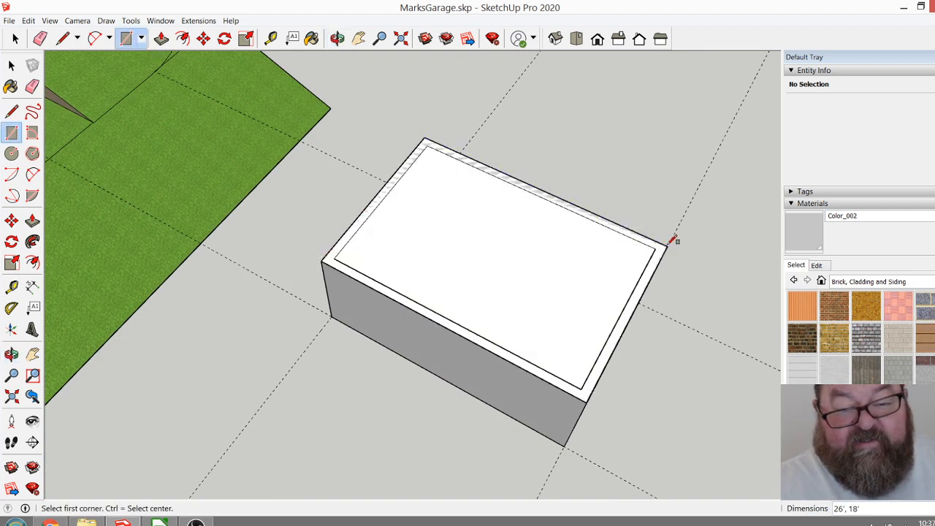
Extrude the rectangle on top of the walls 1' upward to form a roof slab.
{"action": "left_click", "coordinate": [161, 38]}
{"action": "left_click_drag", "start_coordinate": [425, 278], "coordinate": [424, 266]}
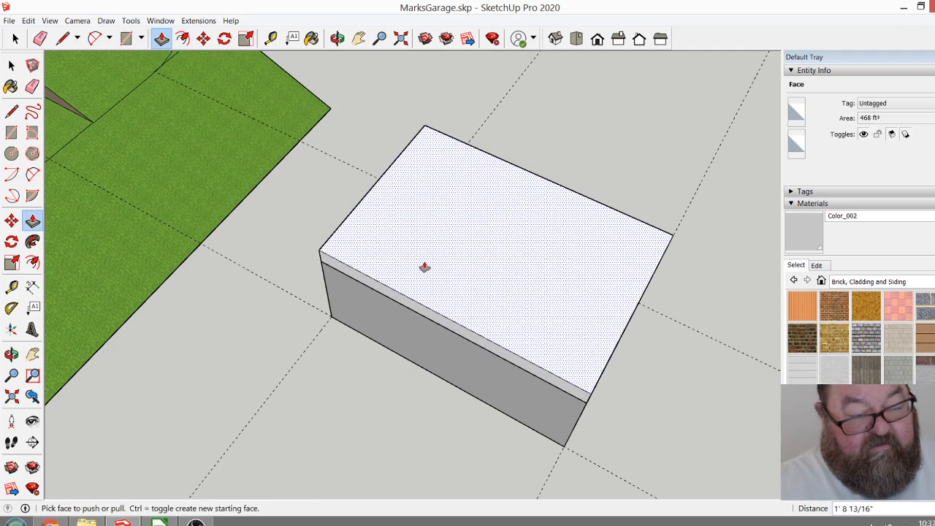
{"action": "left_click", "coordinate": [424, 267]}
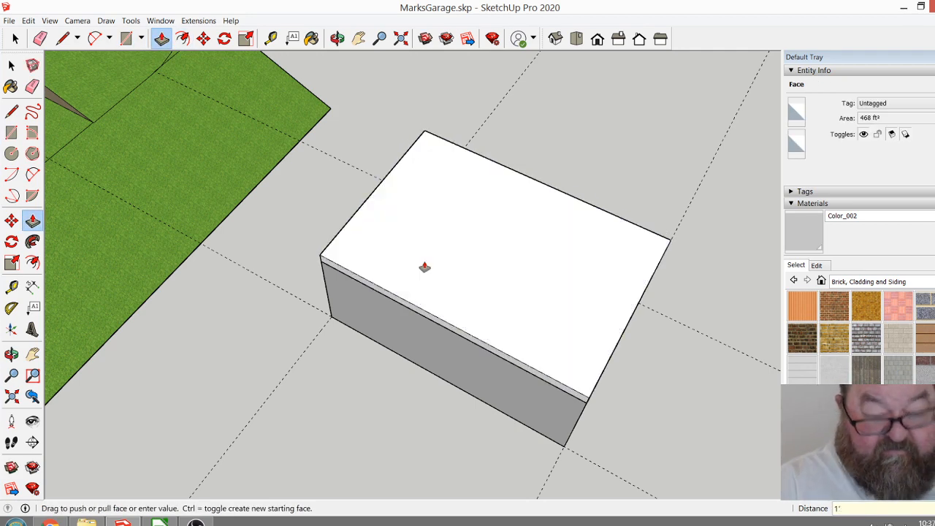
Pull the roof slab's long side face outward 1' 4" to create an overhang.
{"action": "left_click", "coordinate": [336, 38]}
{"action": "left_click_drag", "start_coordinate": [511, 241], "coordinate": [370, 301]}
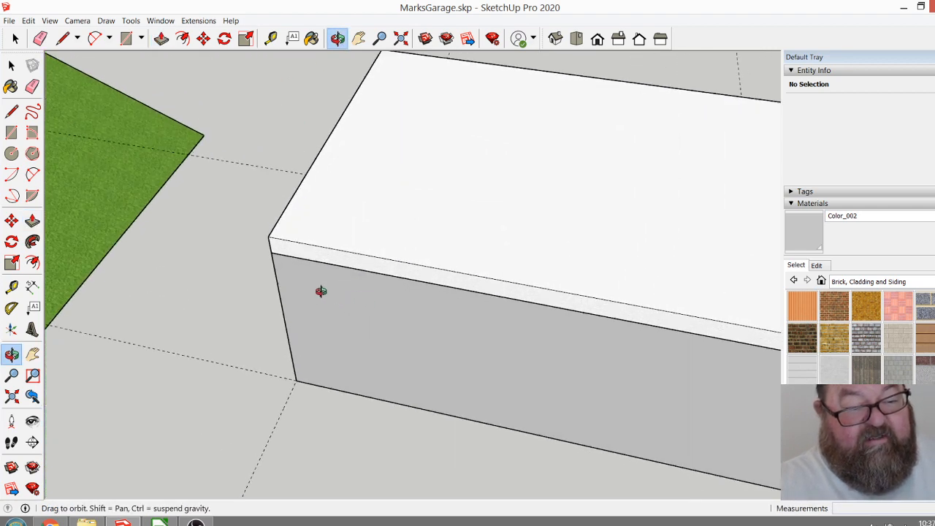
{"action": "left_click", "coordinate": [162, 38]}
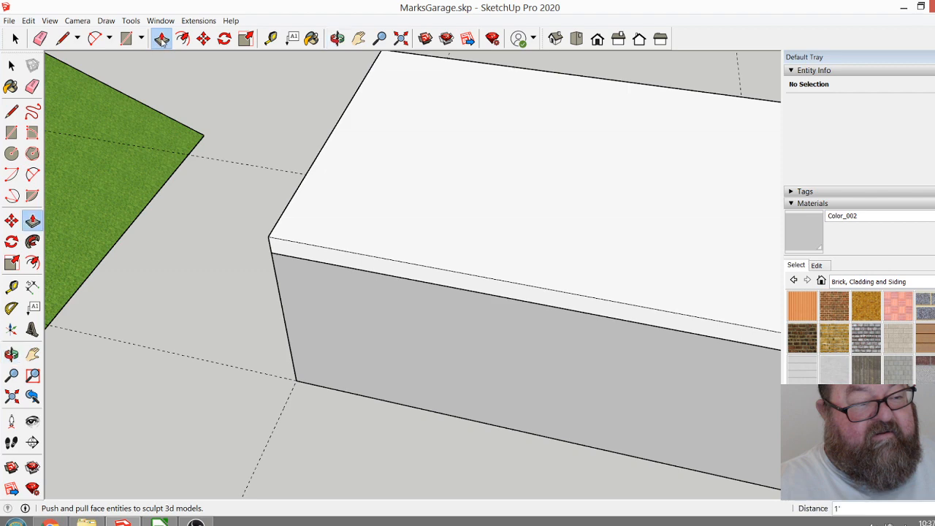
{"action": "left_click_drag", "start_coordinate": [305, 255], "coordinate": [305, 264]}
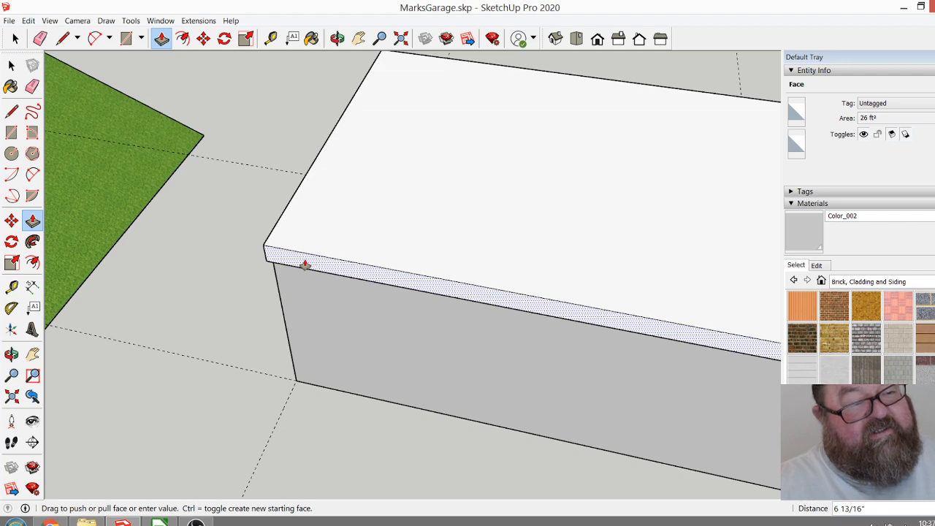
{"action": "left_click_drag", "start_coordinate": [306, 265], "coordinate": [305, 265]}
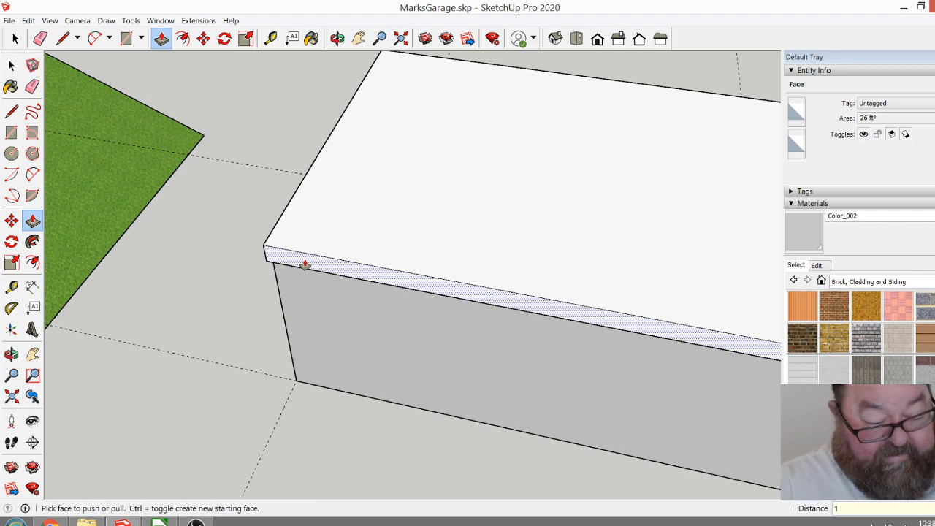
{"action": "key", "text": "Return"}
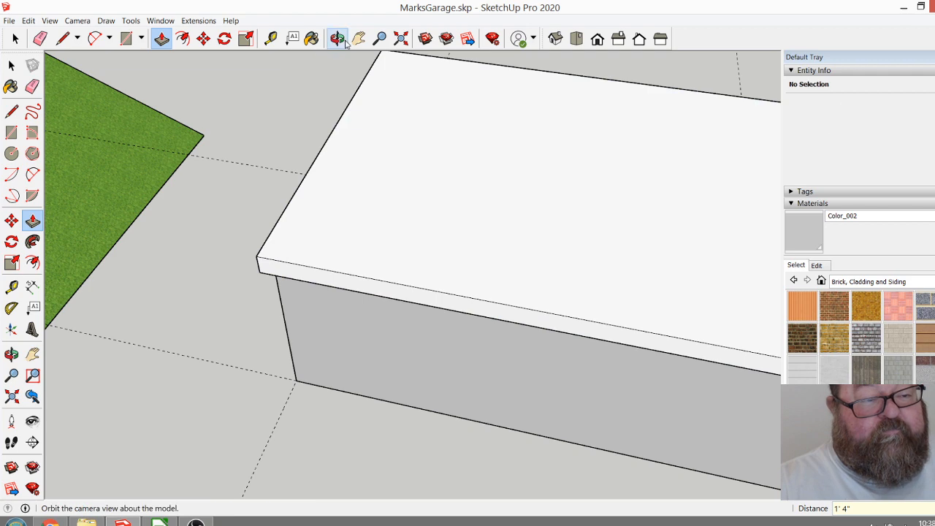
Pull the roof slab's adjoining short side face outward 16" past the end wall.
{"action": "left_click", "coordinate": [338, 39]}
{"action": "left_click_drag", "start_coordinate": [350, 118], "coordinate": [618, 98]}
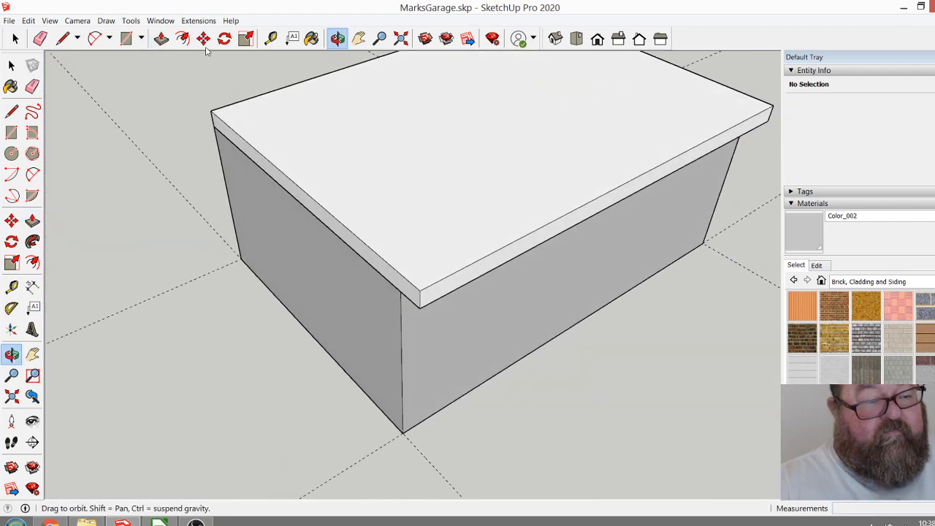
{"action": "left_click", "coordinate": [161, 39]}
{"action": "left_click_drag", "start_coordinate": [273, 184], "coordinate": [251, 203]}
{"action": "type", "text": "16"}
{"action": "key", "text": "Return"}
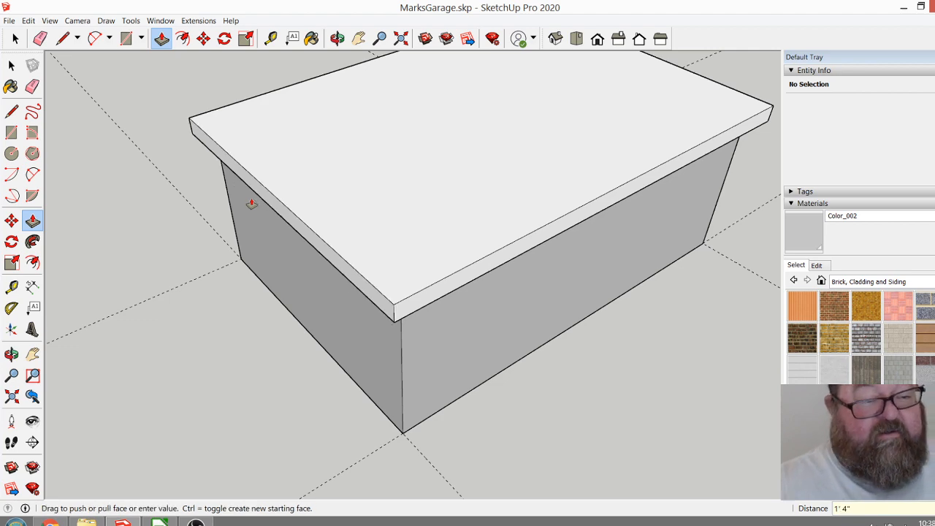
Pull the roof slab's remaining short side face outward 1' 4" past the end wall.
{"action": "left_click", "coordinate": [337, 39]}
{"action": "left_click_drag", "start_coordinate": [343, 161], "coordinate": [436, 459]}
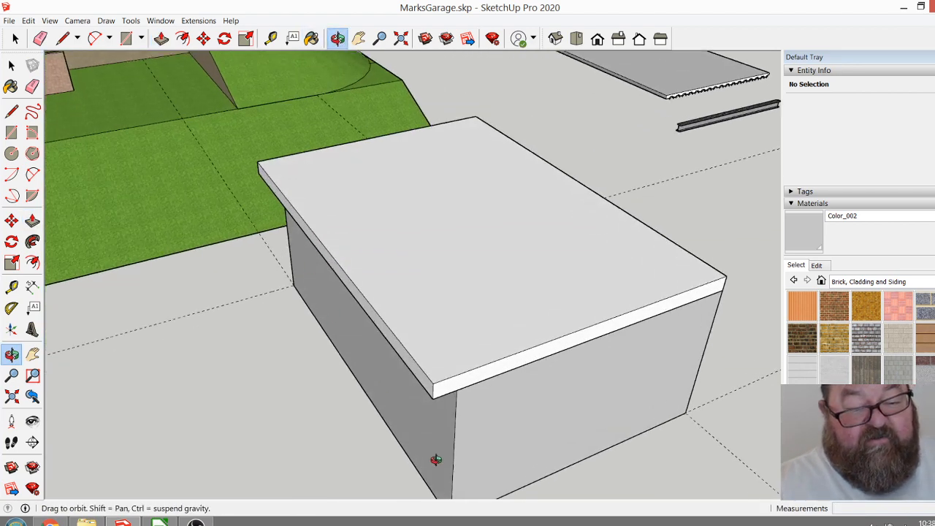
{"action": "left_click", "coordinate": [161, 39]}
{"action": "left_click", "coordinate": [531, 352]}
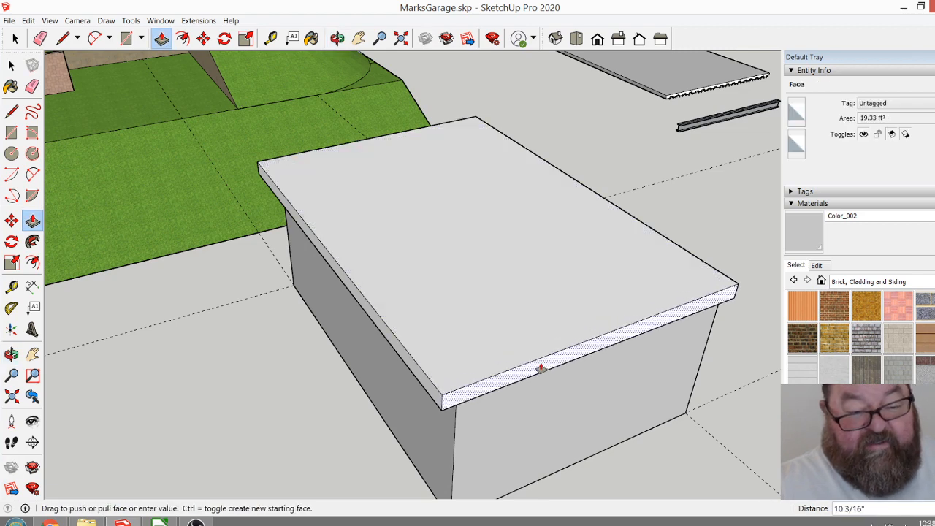
{"action": "left_click", "coordinate": [541, 367]}
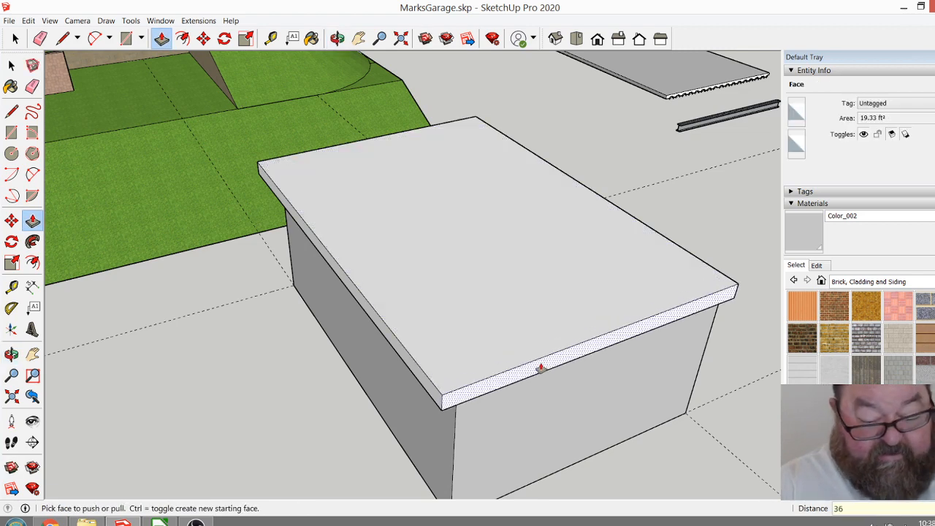
{"action": "left_click", "coordinate": [541, 368]}
{"action": "key", "text": "ctrl+z"}
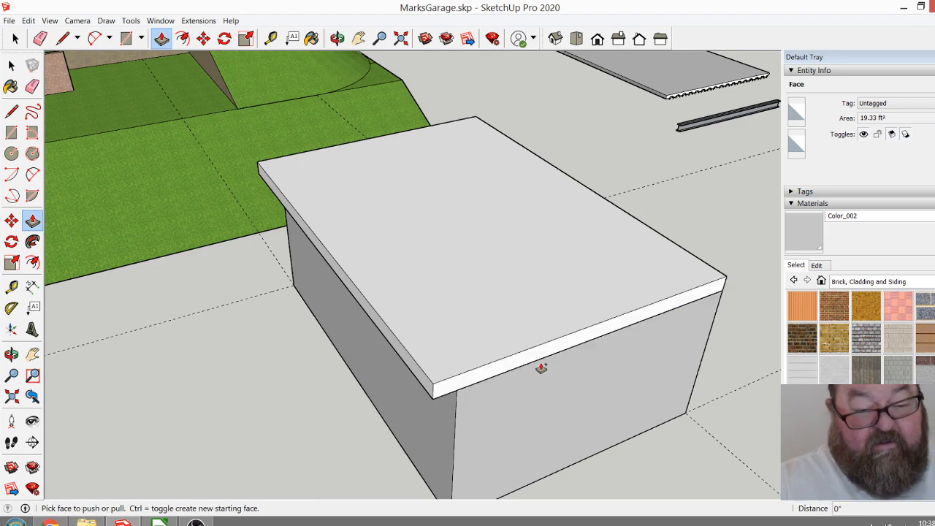
{"action": "left_click", "coordinate": [532, 357]}
{"action": "left_click", "coordinate": [543, 377]}
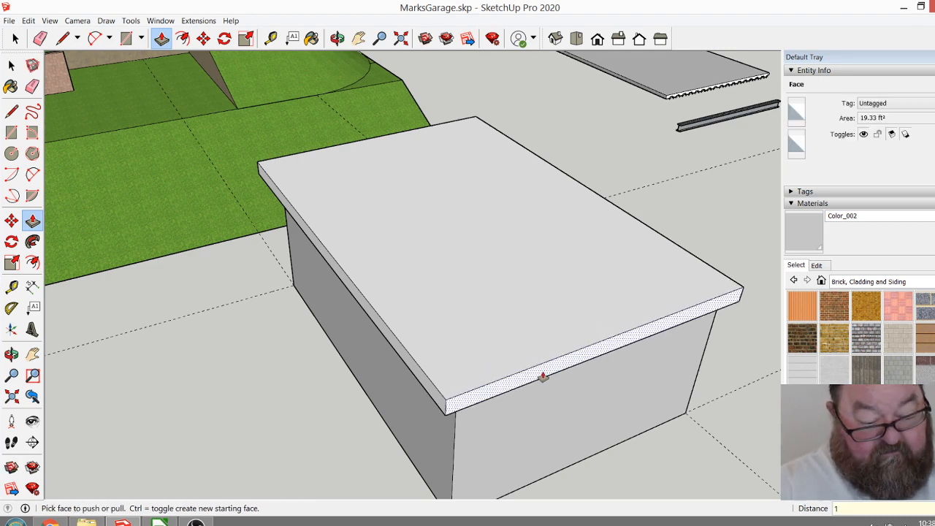
{"action": "left_click", "coordinate": [542, 377]}
{"action": "left_click", "coordinate": [543, 377]}
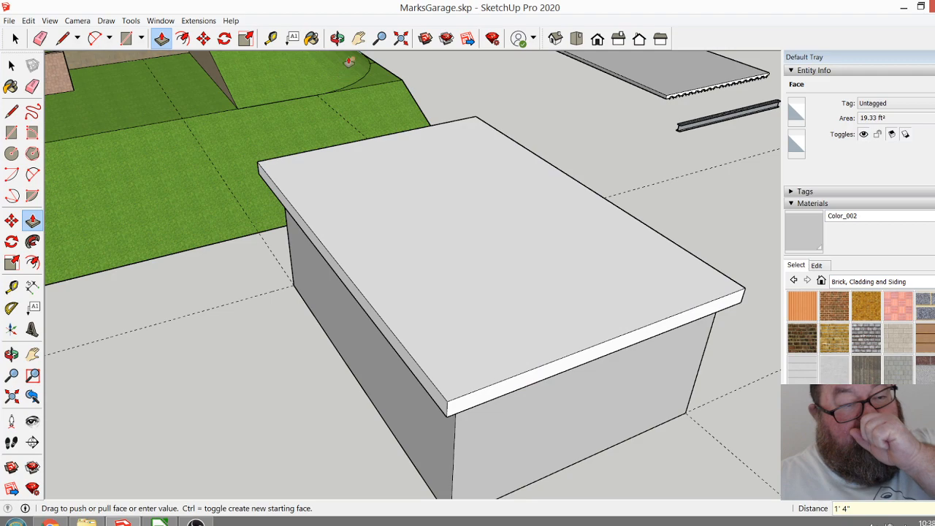
Pull the roof slab's remaining long side face outward 1' 4" to complete the overhang around the walls.
{"action": "left_click", "coordinate": [336, 38]}
{"action": "left_click_drag", "start_coordinate": [591, 299], "coordinate": [411, 340]}
{"action": "left_click", "coordinate": [163, 42]}
{"action": "left_click", "coordinate": [428, 398]}
{"action": "left_click", "coordinate": [441, 414]}
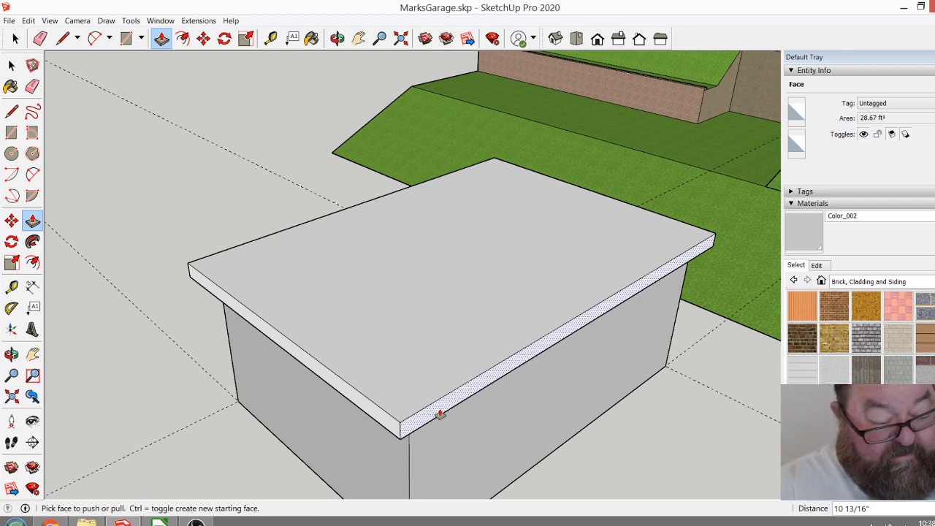
{"action": "key", "text": "Return"}
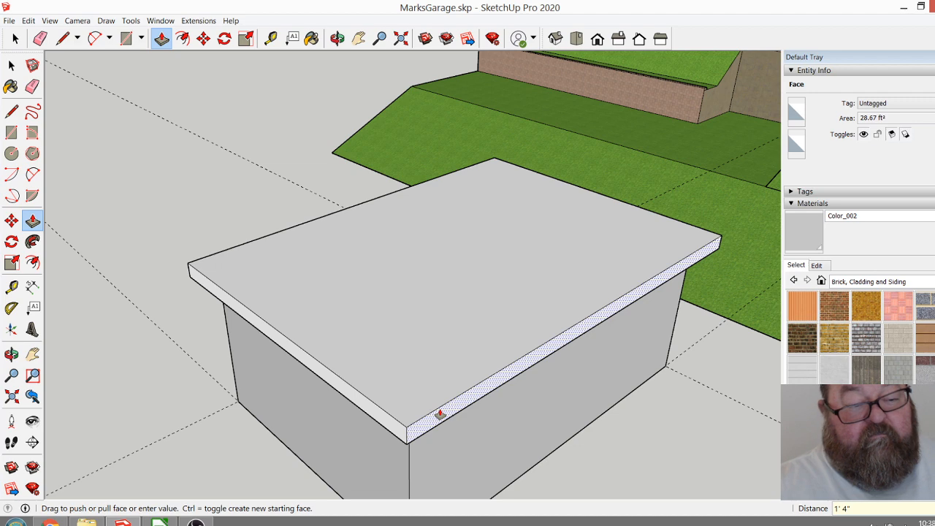
Offset the slab's top face outline inward by 36".
{"action": "left_click", "coordinate": [336, 38]}
{"action": "left_click_drag", "start_coordinate": [409, 259], "coordinate": [485, 354]}
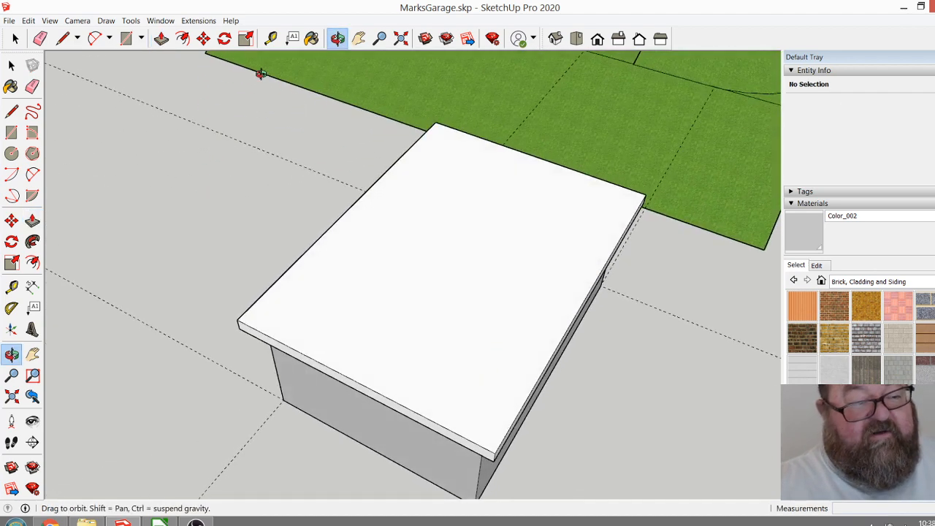
{"action": "left_click", "coordinate": [183, 38]}
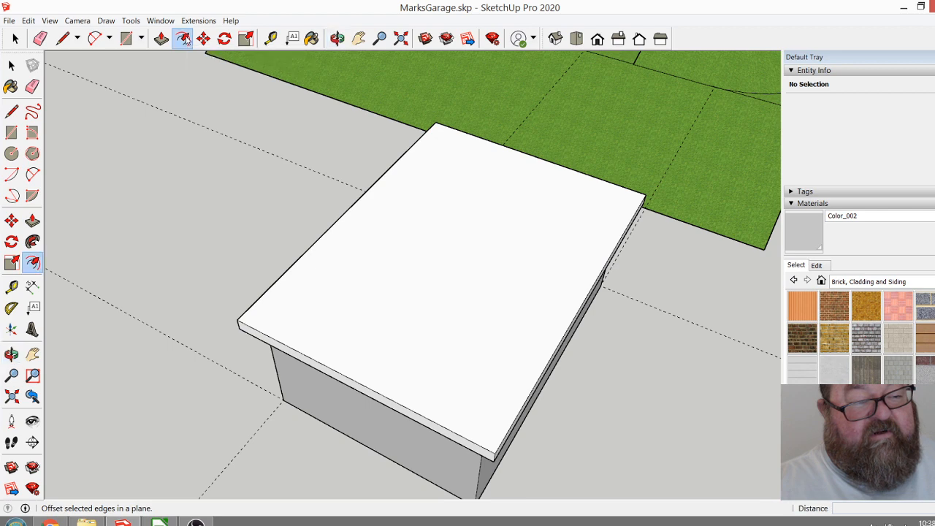
{"action": "left_click", "coordinate": [349, 208]}
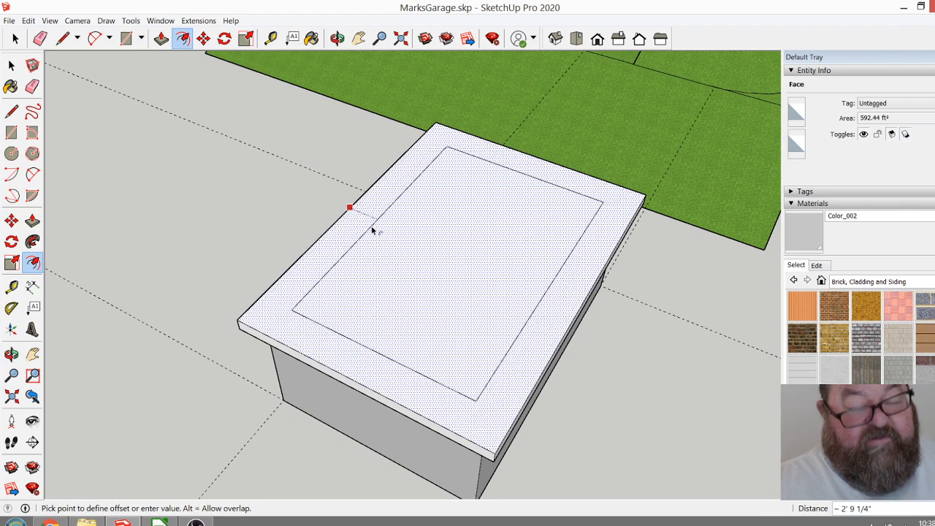
{"action": "type", "text": "3"}
{"action": "key", "text": "Return"}
{"action": "type", "text": "6"}
{"action": "key", "text": "Return"}
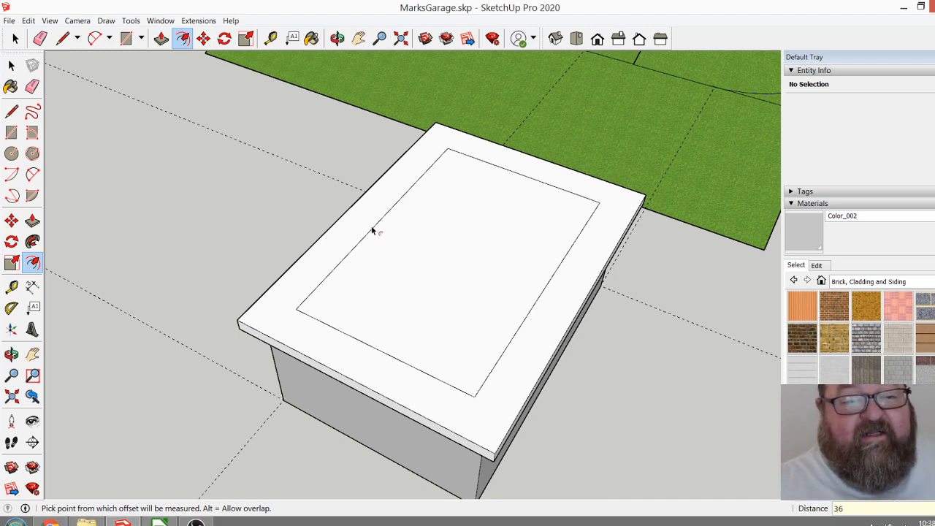
Try to push the inner rectangle 1' down through the slab to cut a central opening.
{"action": "left_click", "coordinate": [161, 38]}
{"action": "left_click", "coordinate": [444, 221]}
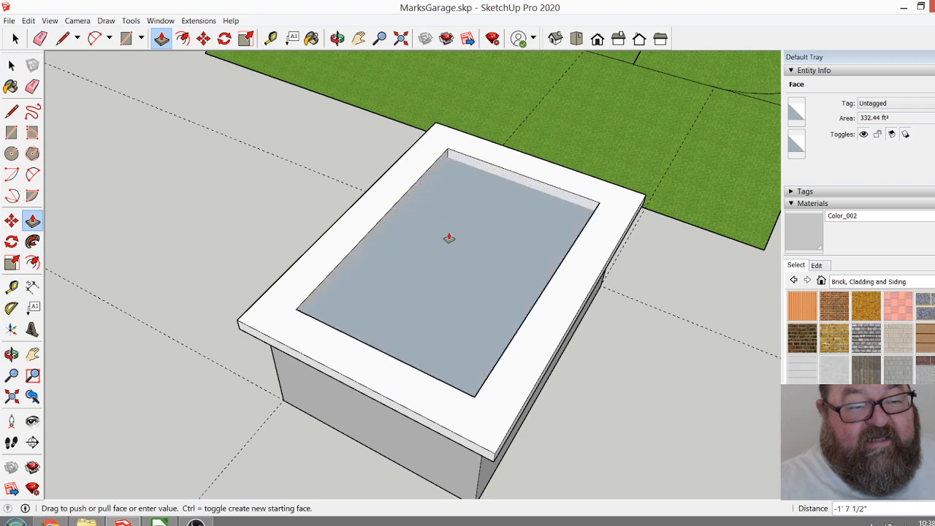
{"action": "left_click", "coordinate": [460, 242]}
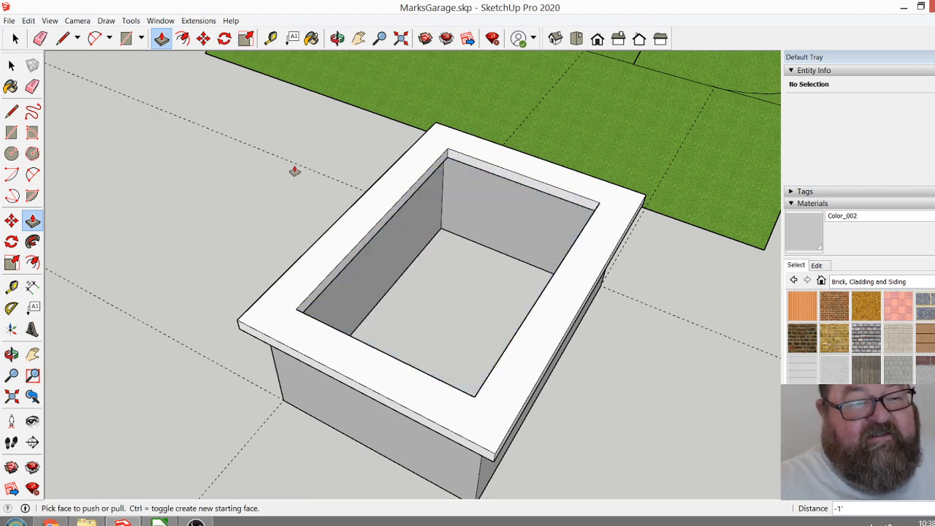
{"action": "left_click", "coordinate": [337, 39]}
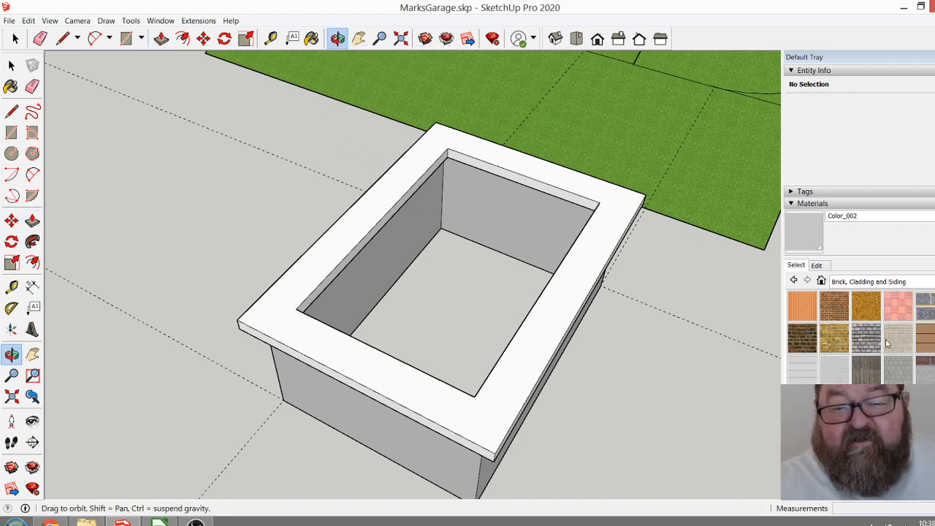
{"action": "left_click_drag", "start_coordinate": [404, 251], "coordinate": [353, 251]}
{"action": "left_click_drag", "start_coordinate": [252, 220], "coordinate": [386, 230]}
{"action": "scroll", "coordinate": [337, 244], "scroll_direction": "up", "scroll_amount": 4}
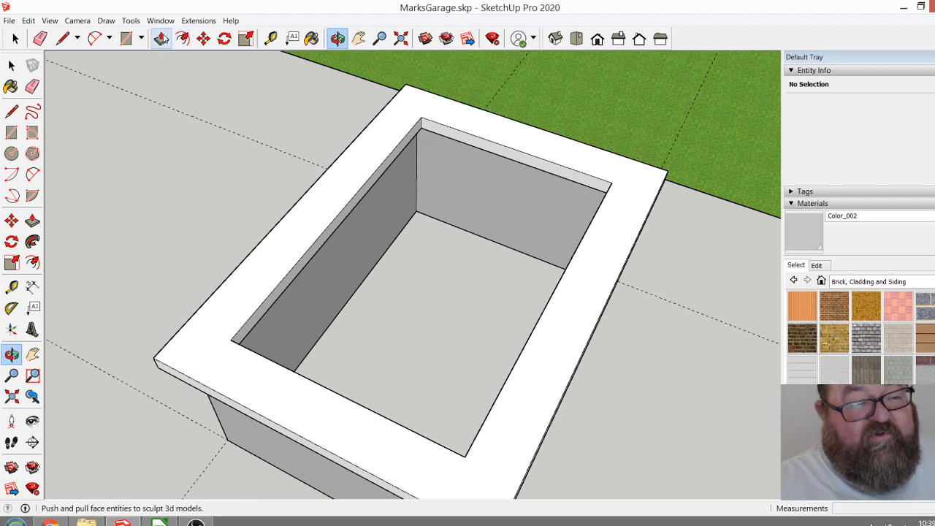
Push the slab's inner rectangular face down 1' so only the outer ring remains.
{"action": "left_click", "coordinate": [161, 36]}
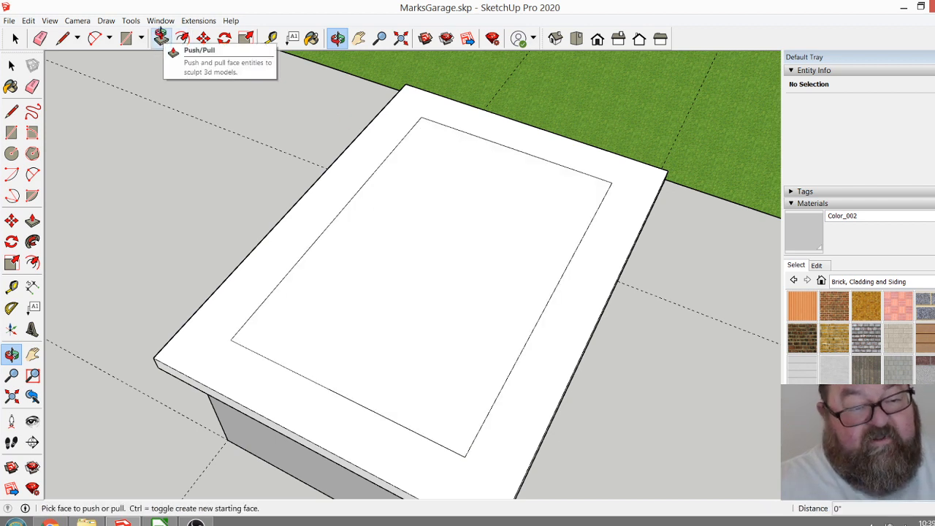
{"action": "left_click", "coordinate": [463, 241]}
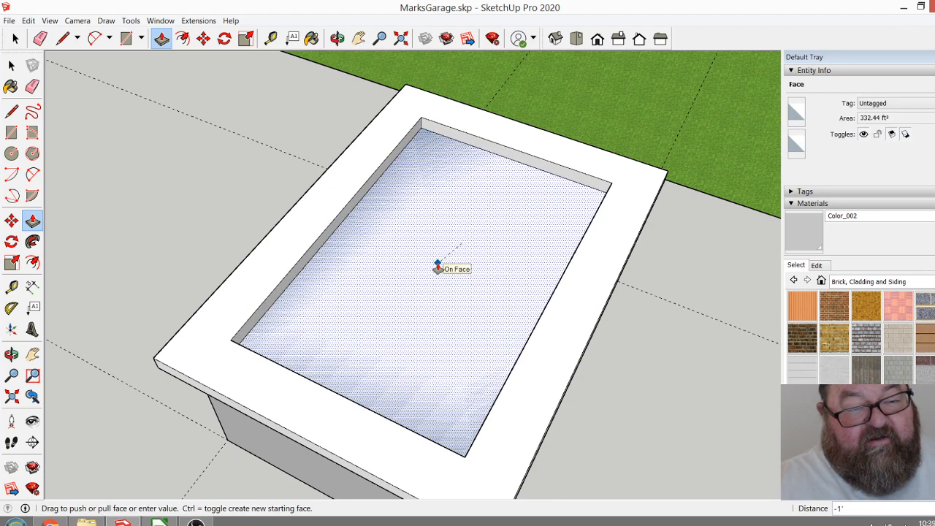
{"action": "left_click", "coordinate": [440, 270]}
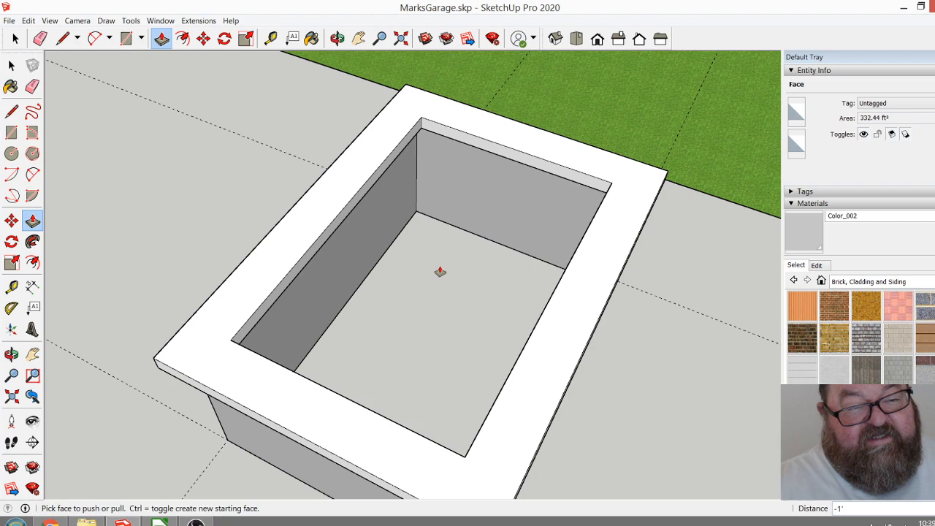
Select the entire overhanging ring on top of the walls and make it a group.
{"action": "left_click", "coordinate": [337, 39]}
{"action": "left_click_drag", "start_coordinate": [486, 227], "coordinate": [315, 218]}
{"action": "scroll", "coordinate": [324, 281], "scroll_direction": "down", "scroll_amount": 3}
{"action": "left_click_drag", "start_coordinate": [409, 319], "coordinate": [294, 129]}
{"action": "left_click", "coordinate": [16, 38]}
{"action": "left_click_drag", "start_coordinate": [172, 203], "coordinate": [610, 316]}
{"action": "right_click", "coordinate": [553, 274]}
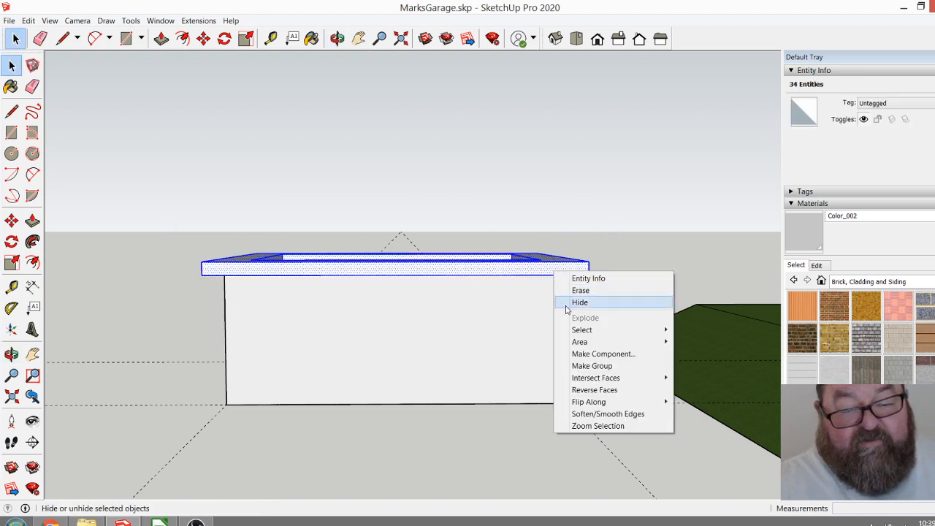
{"action": "left_click", "coordinate": [595, 366]}
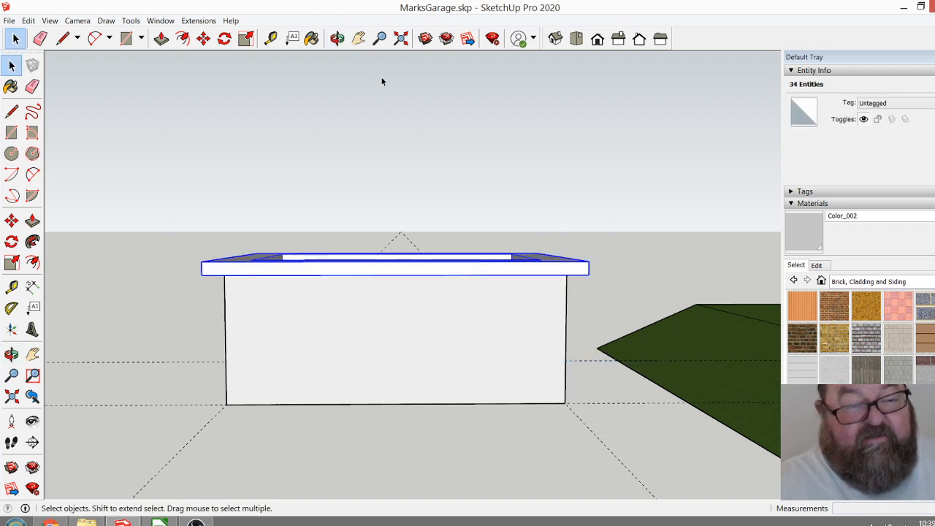
Move the grouped ring straight down 11' to sit beneath the walls as a footing.
{"action": "left_click", "coordinate": [337, 38]}
{"action": "left_click_drag", "start_coordinate": [385, 251], "coordinate": [403, 291]}
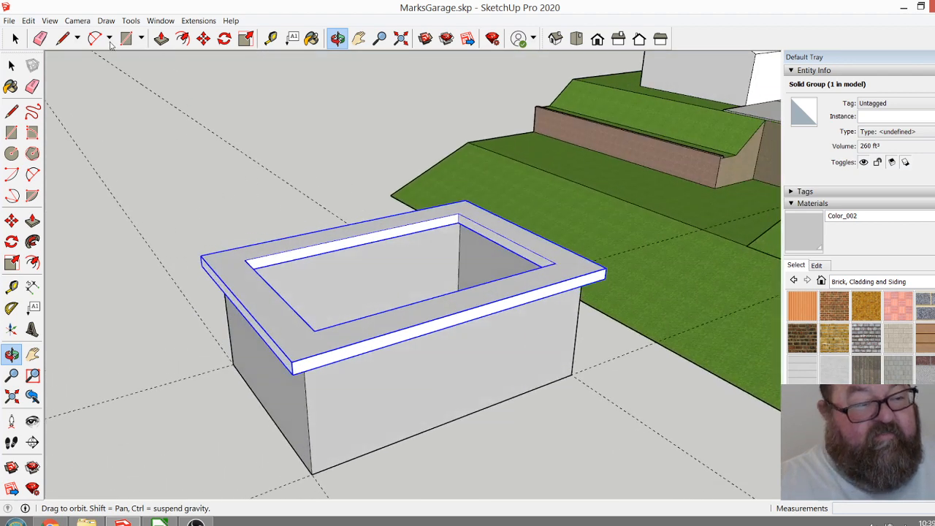
{"action": "left_click", "coordinate": [16, 39]}
{"action": "left_click", "coordinate": [204, 39]}
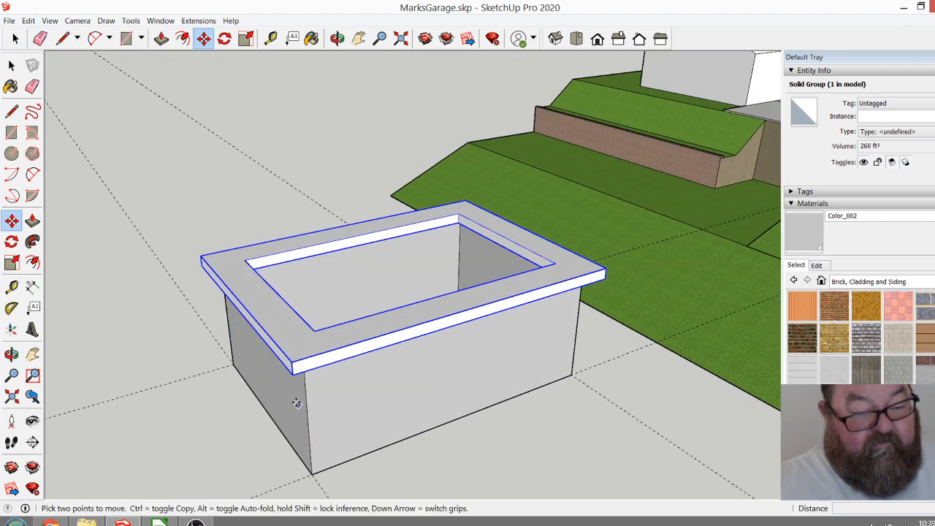
{"action": "left_click", "coordinate": [302, 384]}
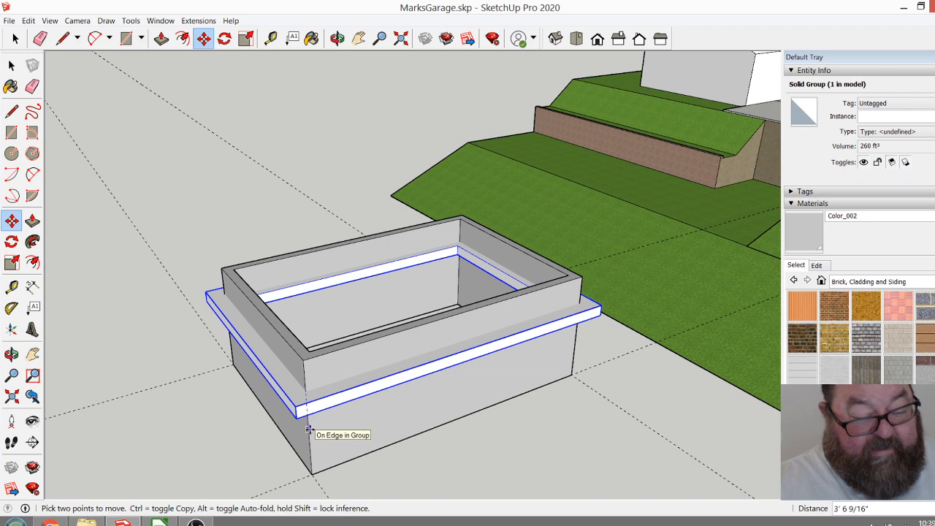
{"action": "type", "text": "'"}
{"action": "key", "text": "Return"}
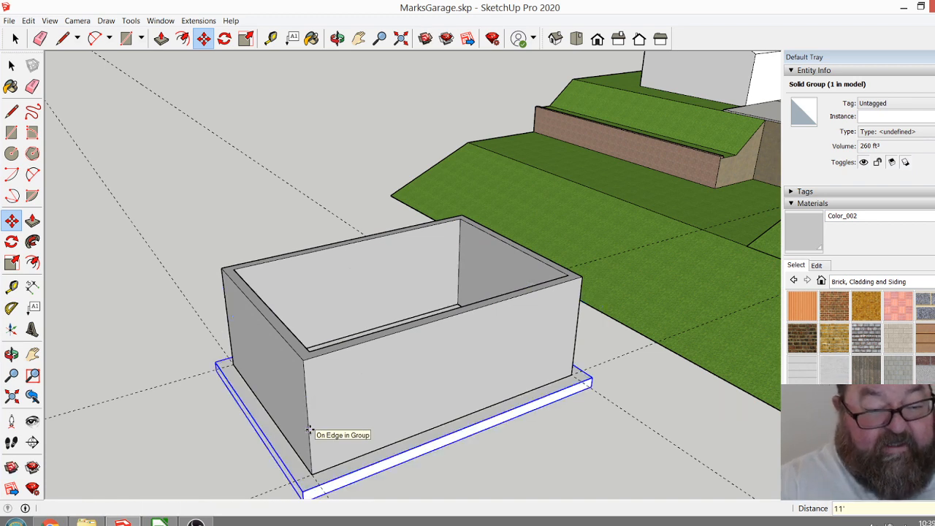
Delete the four dashed construction guide lines running along the garage walls.
{"action": "left_click", "coordinate": [337, 38]}
{"action": "left_click_drag", "start_coordinate": [336, 394], "coordinate": [361, 399]}
{"action": "left_click_drag", "start_coordinate": [358, 304], "coordinate": [639, 297]}
{"action": "scroll", "coordinate": [391, 278], "scroll_direction": "down", "scroll_amount": 1}
{"action": "left_click_drag", "start_coordinate": [478, 312], "coordinate": [467, 311]}
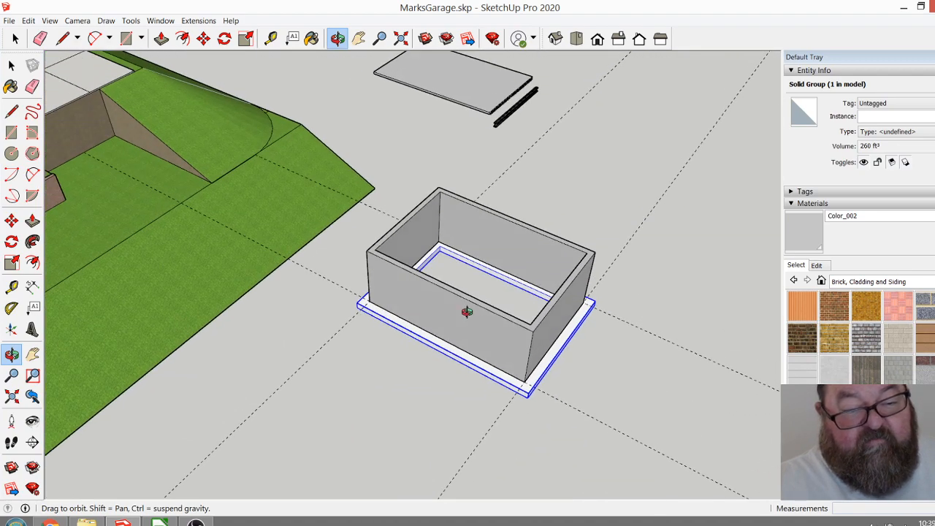
{"action": "left_click", "coordinate": [15, 38]}
{"action": "left_click", "coordinate": [524, 391]}
{"action": "left_click_drag", "start_coordinate": [629, 303], "coordinate": [629, 300]}
{"action": "left_click", "coordinate": [617, 170]}
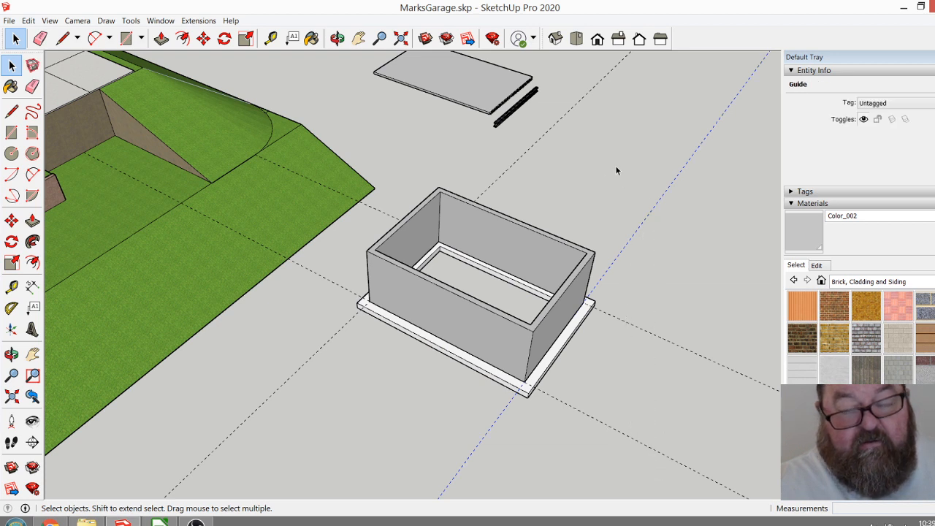
{"action": "left_click_drag", "start_coordinate": [552, 168], "coordinate": [497, 149]}
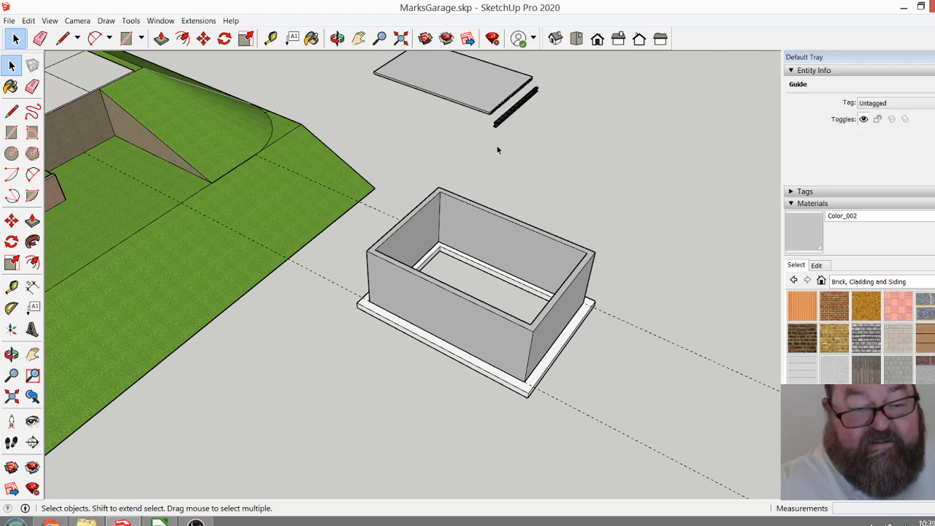
{"action": "left_click", "coordinate": [496, 150]}
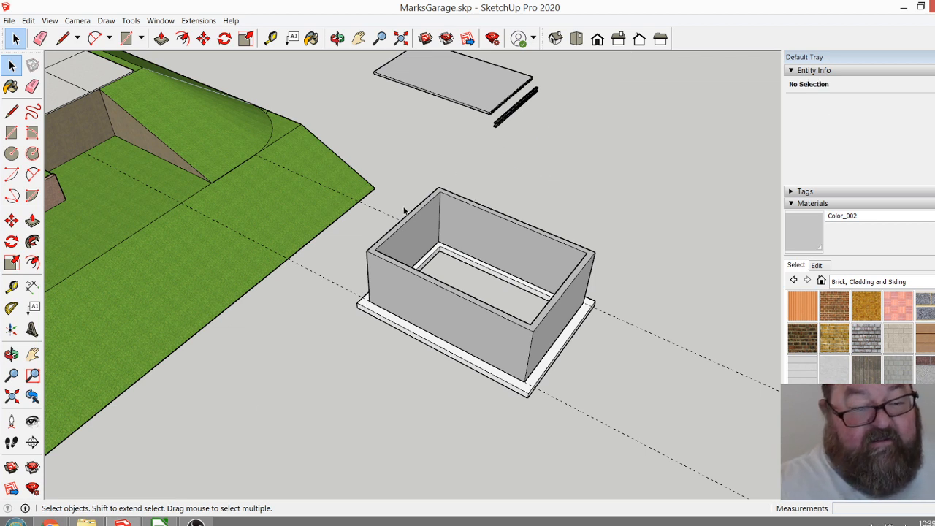
{"action": "left_click", "coordinate": [339, 289]}
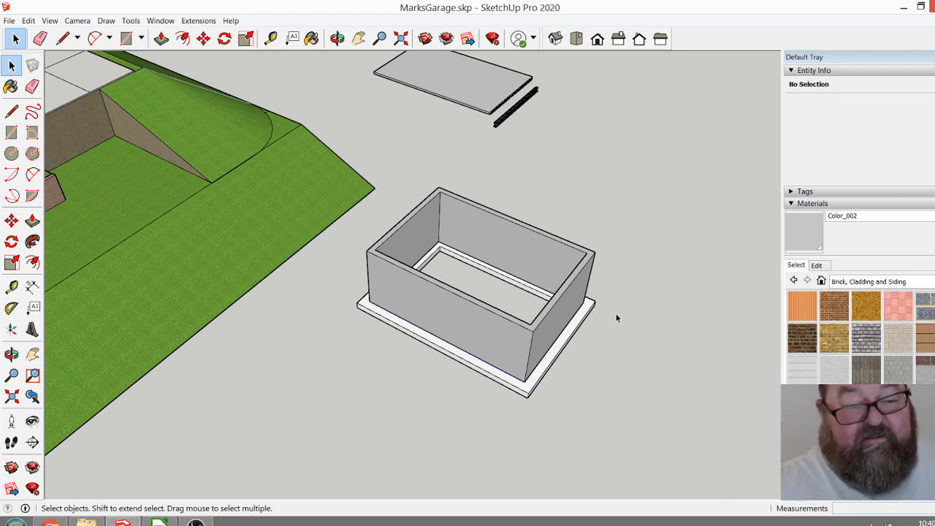
Paint the footing ring beneath the walls with the gray Color_002 material.
{"action": "scroll", "coordinate": [529, 317], "scroll_direction": "up", "scroll_amount": 2}
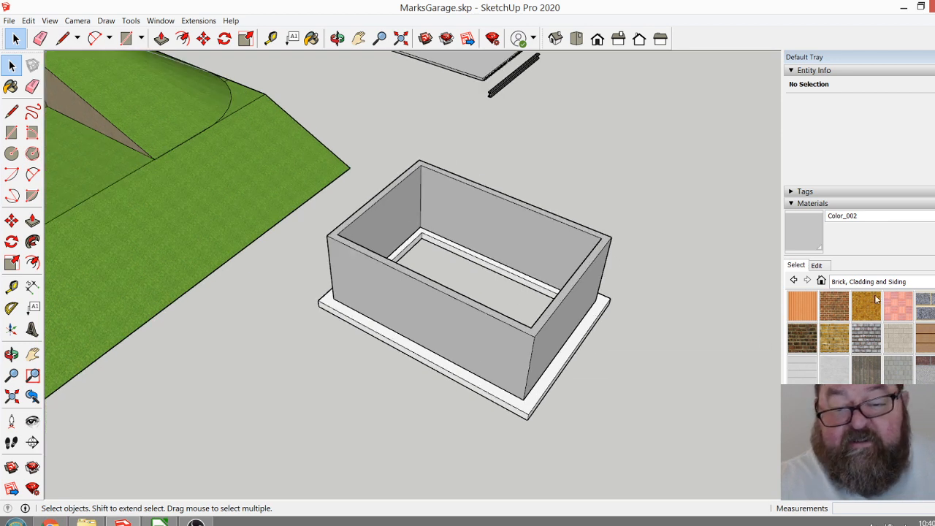
{"action": "left_click", "coordinate": [311, 38]}
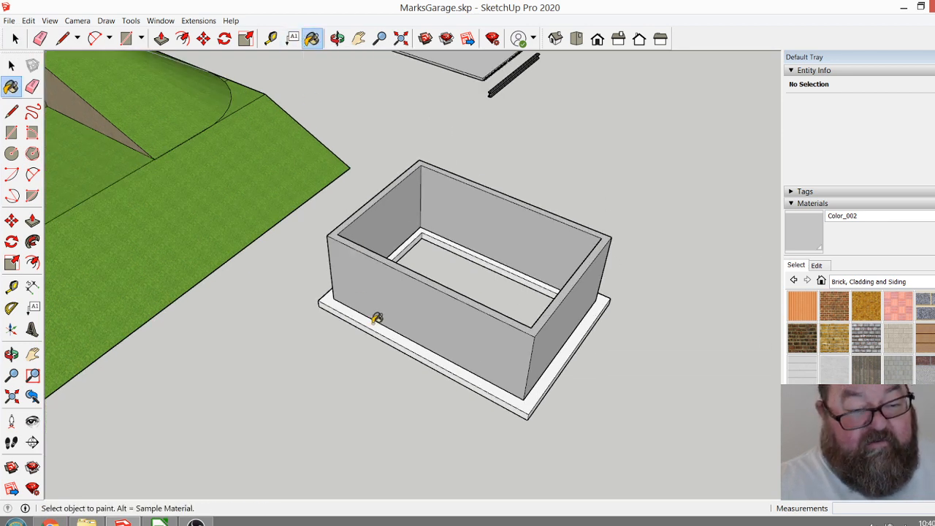
{"action": "left_click", "coordinate": [377, 326]}
{"action": "left_click", "coordinate": [336, 38]}
{"action": "mouse_move", "coordinate": [504, 326]}
{"action": "left_mouse_down"}
{"action": "mouse_move", "coordinate": [292, 231]}
{"action": "mouse_move", "coordinate": [309, 306]}
{"action": "mouse_move", "coordinate": [435, 305]}
{"action": "mouse_move", "coordinate": [480, 313]}
{"action": "mouse_move", "coordinate": [556, 353]}
{"action": "mouse_move", "coordinate": [326, 273]}
{"action": "mouse_move", "coordinate": [353, 284]}
{"action": "mouse_move", "coordinate": [424, 279]}
{"action": "left_mouse_up"}
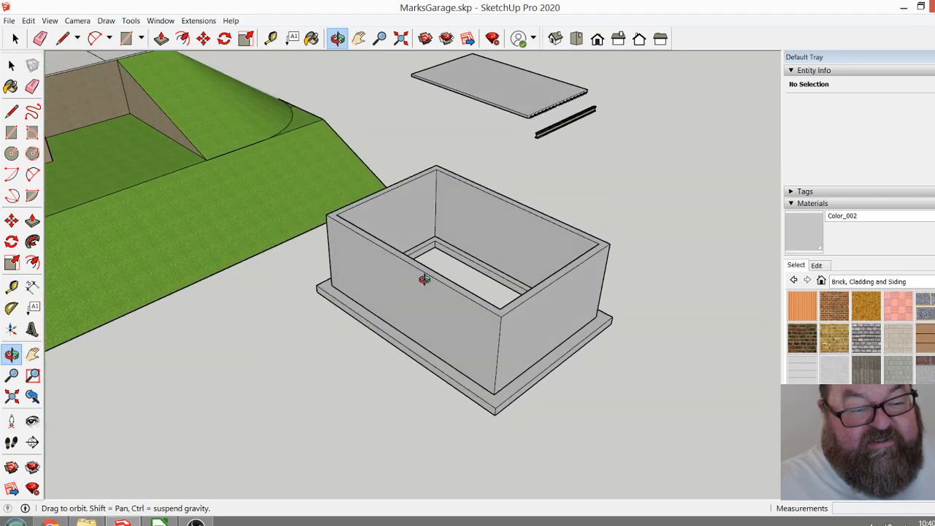
{"action": "scroll", "coordinate": [504, 349], "scroll_direction": "up", "scroll_amount": 2}
{"action": "left_click_drag", "start_coordinate": [503, 349], "coordinate": [481, 380]}
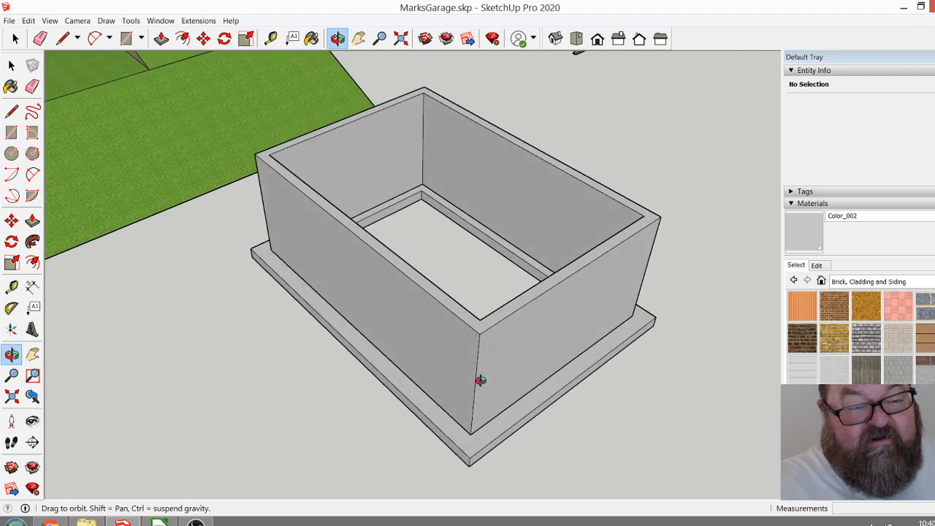
{"action": "scroll", "coordinate": [371, 265], "scroll_direction": "down", "scroll_amount": 2}
{"action": "left_click_drag", "start_coordinate": [462, 340], "coordinate": [495, 360]}
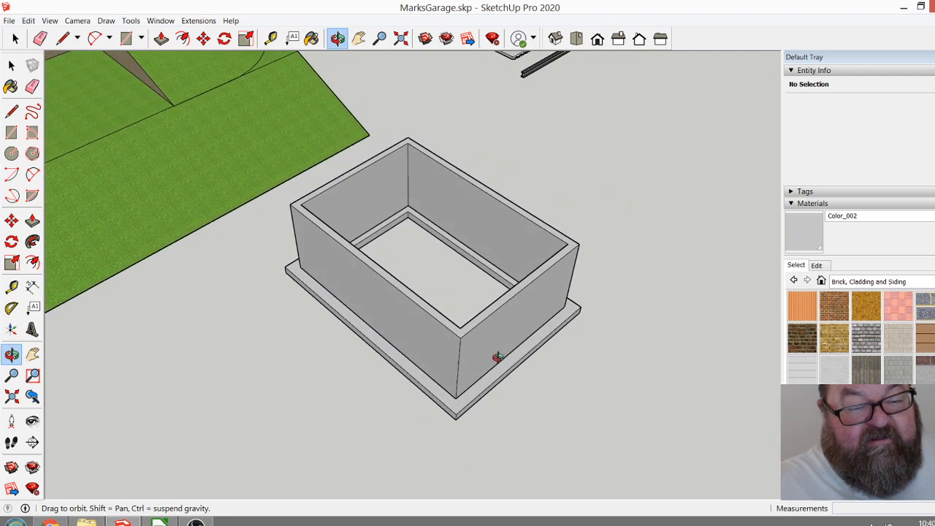
Copy the garage walls and footing together about 32' 10" sideways, parallel to the site model's lower edge.
{"action": "left_click_drag", "start_coordinate": [424, 339], "coordinate": [440, 344]}
{"action": "scroll", "coordinate": [452, 226], "scroll_direction": "down", "scroll_amount": 2}
{"action": "left_click_drag", "start_coordinate": [478, 296], "coordinate": [477, 311]}
{"action": "left_click", "coordinate": [11, 65]}
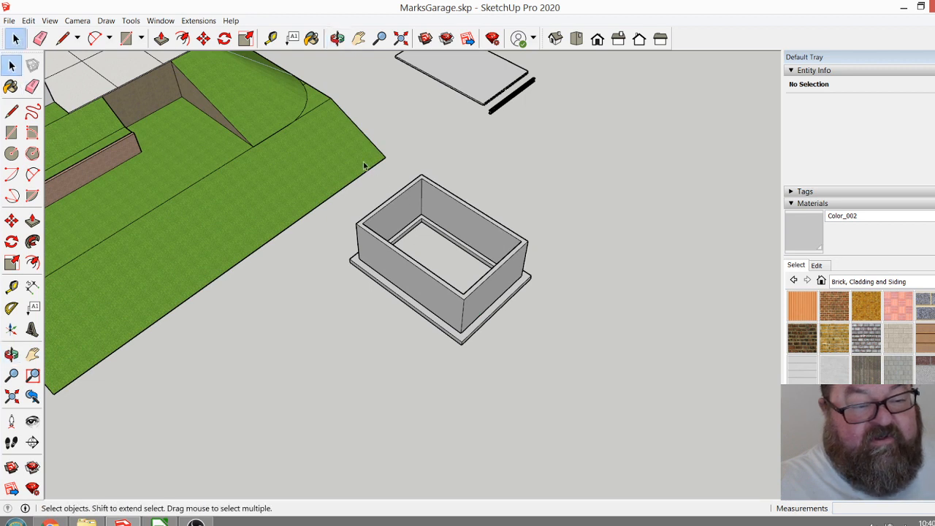
{"action": "left_click_drag", "start_coordinate": [341, 154], "coordinate": [587, 373]}
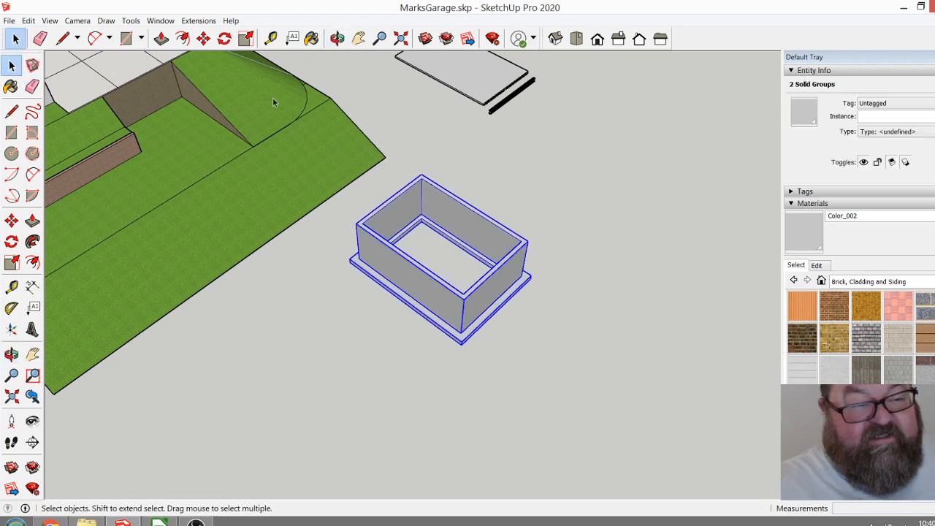
{"action": "left_click", "coordinate": [203, 38]}
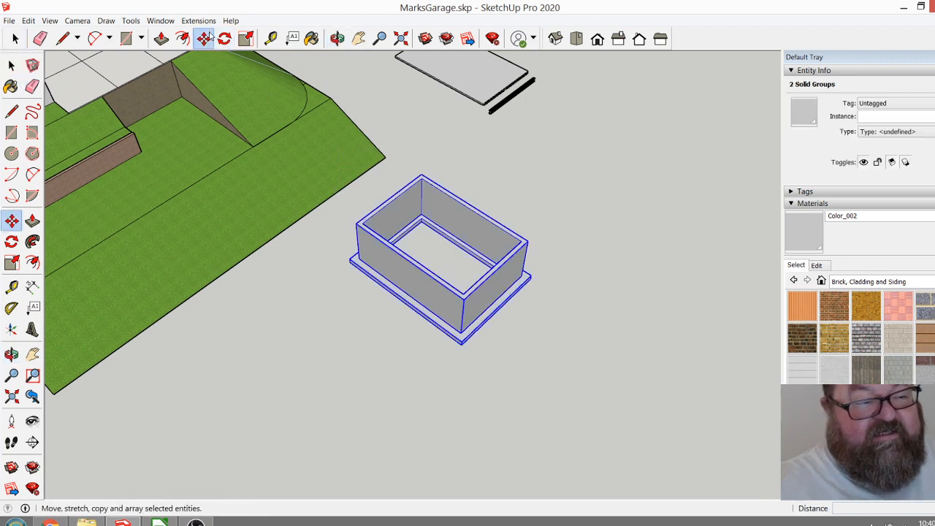
{"action": "left_click", "coordinate": [569, 306]}
{"action": "key", "text": "ctrl"}
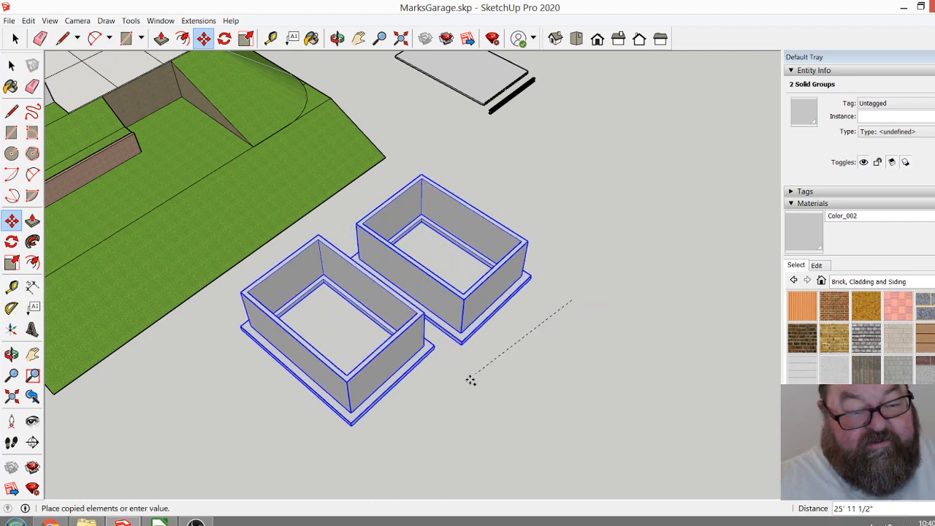
{"action": "left_click", "coordinate": [454, 417]}
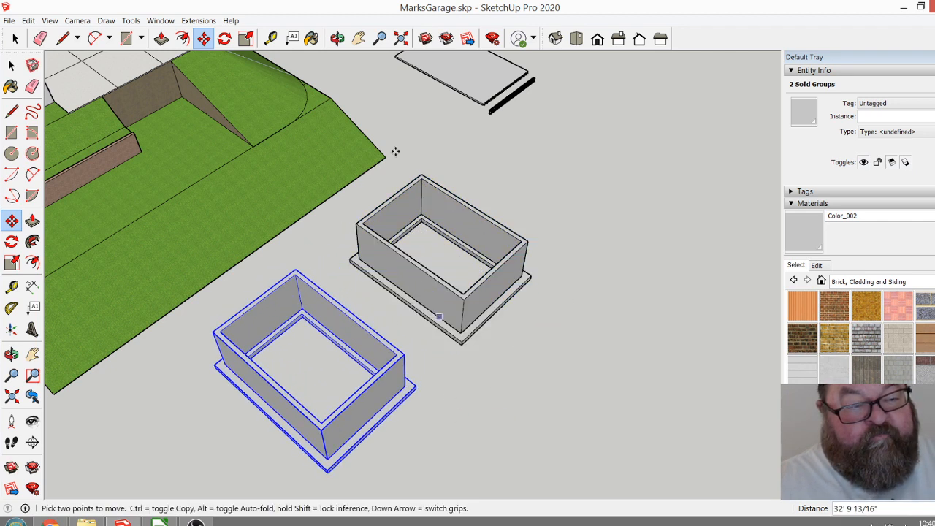
In the original wall group, split the front end wall's top face with 10" lines at both inner corners.
{"action": "left_click", "coordinate": [338, 38]}
{"action": "left_click_drag", "start_coordinate": [486, 319], "coordinate": [452, 311]}
{"action": "scroll", "coordinate": [475, 302], "scroll_direction": "up", "scroll_amount": 3}
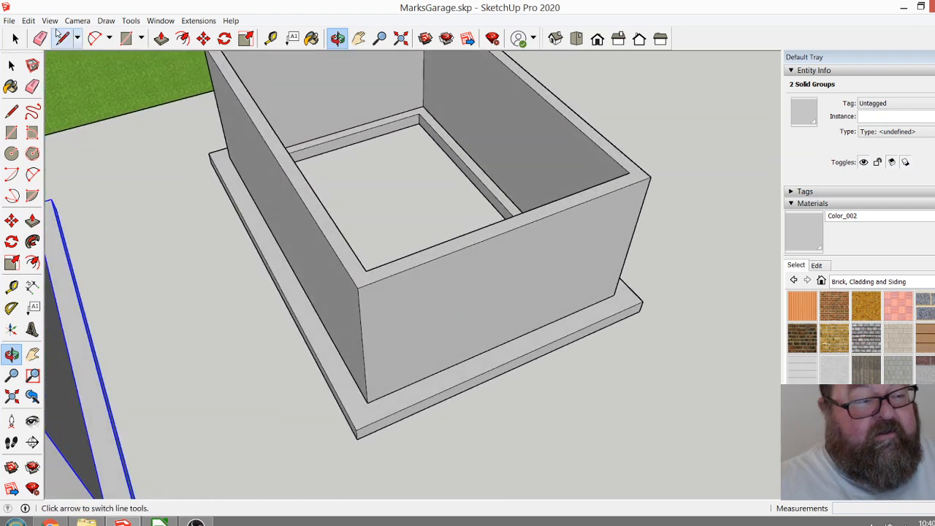
{"action": "left_click", "coordinate": [14, 38]}
{"action": "double_click", "coordinate": [476, 292]}
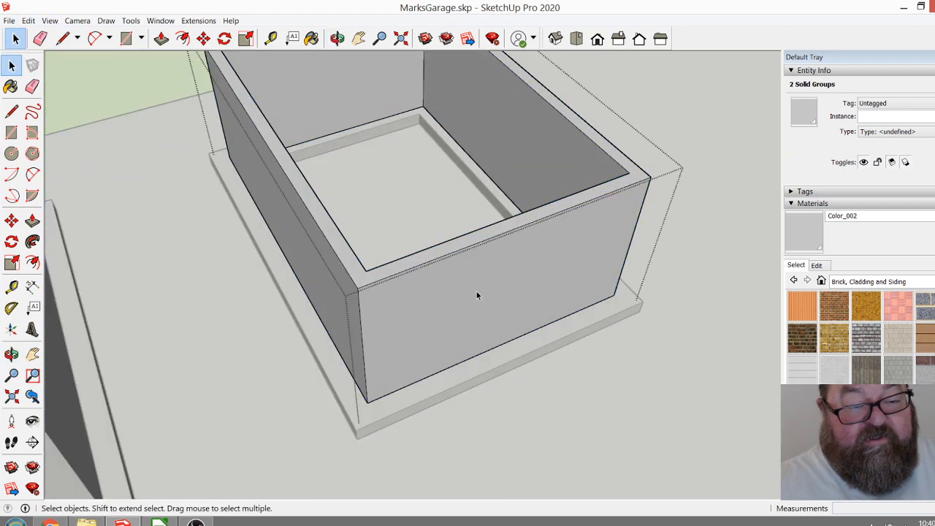
{"action": "scroll", "coordinate": [434, 265], "scroll_direction": "up", "scroll_amount": 2}
{"action": "left_click", "coordinate": [62, 38]}
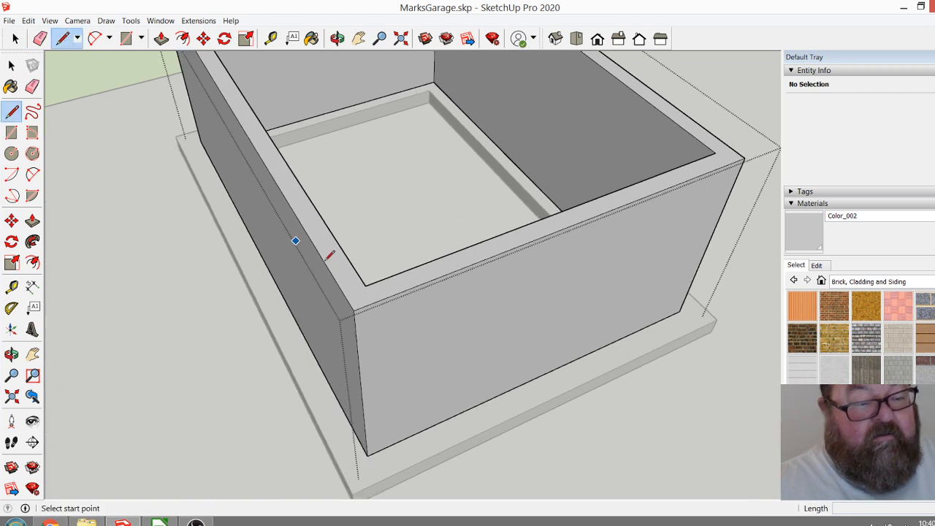
{"action": "left_click", "coordinate": [365, 285]}
{"action": "left_click", "coordinate": [376, 301]}
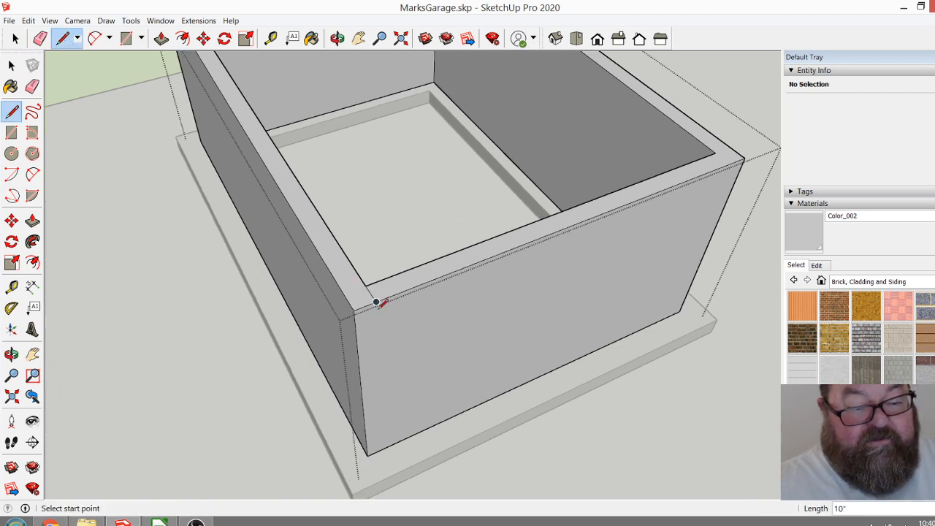
{"action": "left_click", "coordinate": [716, 153]}
{"action": "left_click", "coordinate": [731, 163]}
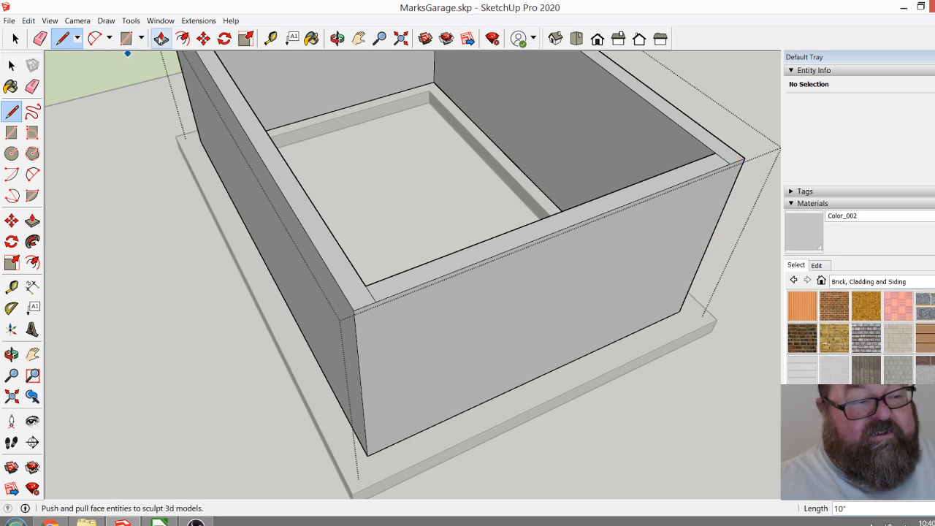
Push the end wall's middle top section down 10' and erase the leftover strip at its base.
{"action": "left_click", "coordinate": [161, 38]}
{"action": "left_click_drag", "start_coordinate": [420, 276], "coordinate": [428, 440]}
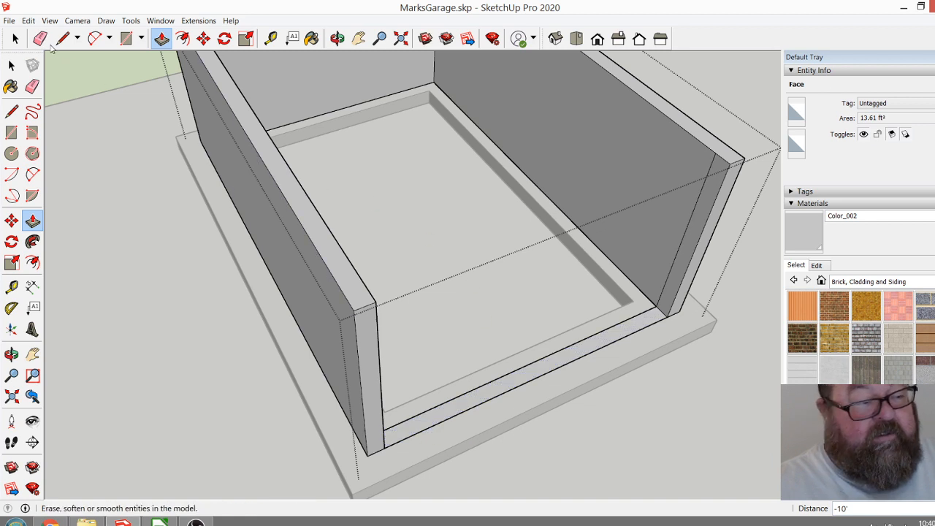
{"action": "key", "text": "e"}
{"action": "left_click_drag", "start_coordinate": [537, 340], "coordinate": [556, 385]}
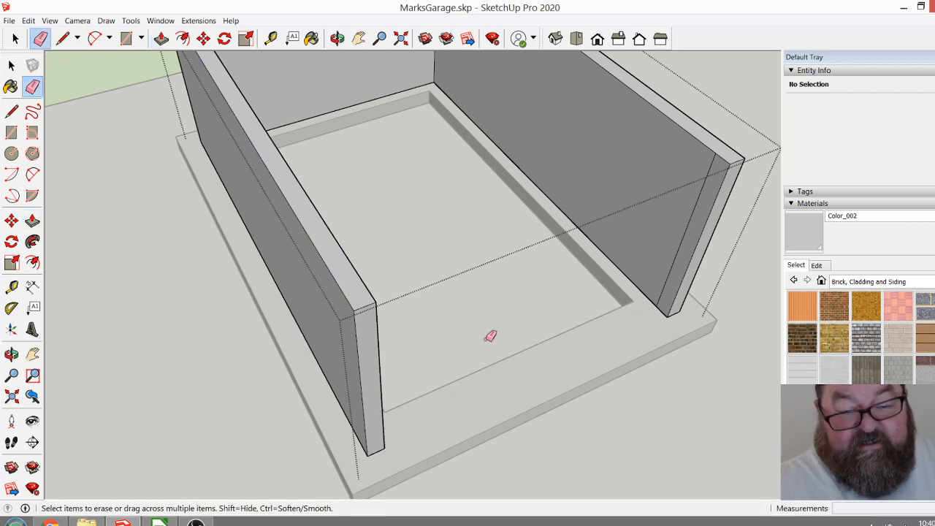
Erase the leftover vertical edges on the inner faces of both side walls beside the opening.
{"action": "left_click", "coordinate": [705, 186]}
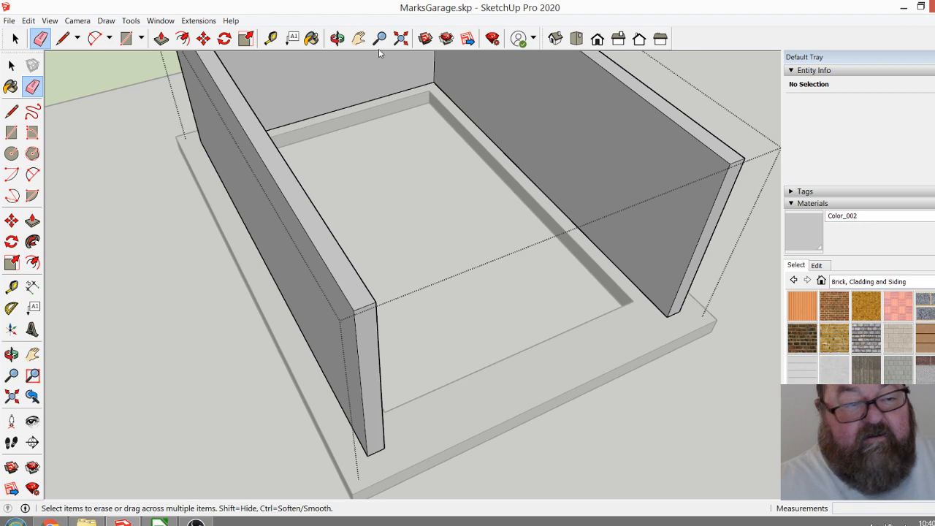
{"action": "left_click", "coordinate": [337, 38]}
{"action": "left_click_drag", "start_coordinate": [482, 292], "coordinate": [209, 269]}
{"action": "left_click", "coordinate": [39, 38]}
{"action": "left_click", "coordinate": [173, 193]}
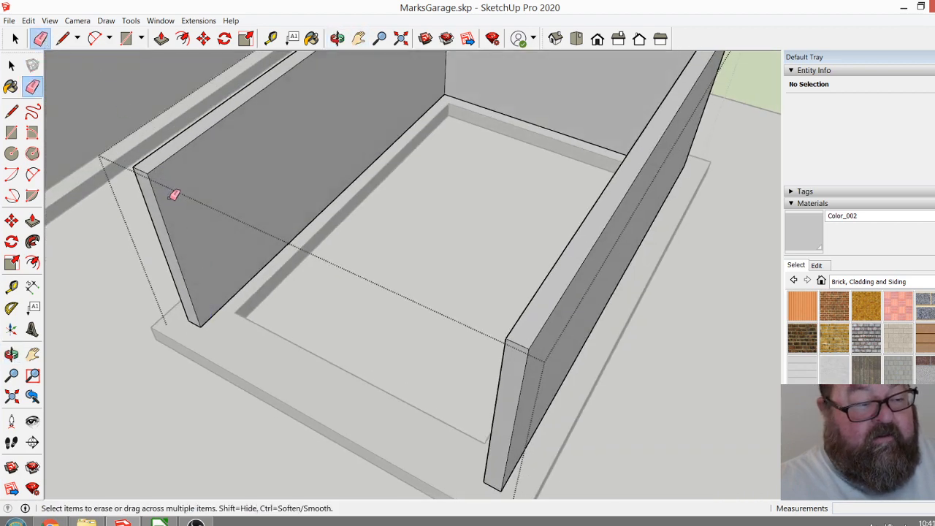
Examine the open-ended garage and its closed copy from several angles, and leave the wall group.
{"action": "left_click", "coordinate": [337, 38]}
{"action": "left_click_drag", "start_coordinate": [380, 278], "coordinate": [566, 152]}
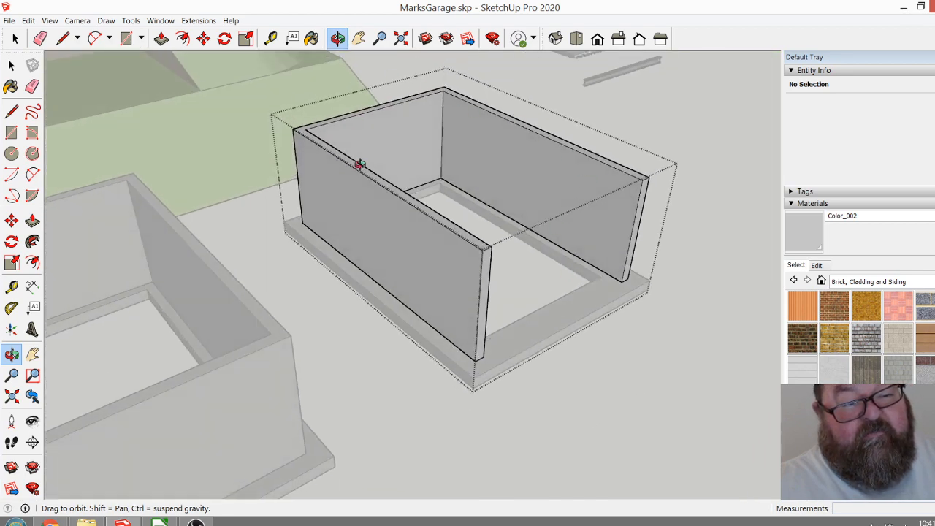
{"action": "left_click_drag", "start_coordinate": [515, 280], "coordinate": [495, 211]}
{"action": "left_click_drag", "start_coordinate": [603, 302], "coordinate": [485, 216]}
{"action": "left_click_drag", "start_coordinate": [550, 269], "coordinate": [386, 383]}
{"action": "scroll", "coordinate": [398, 434], "scroll_direction": "up", "scroll_amount": 3}
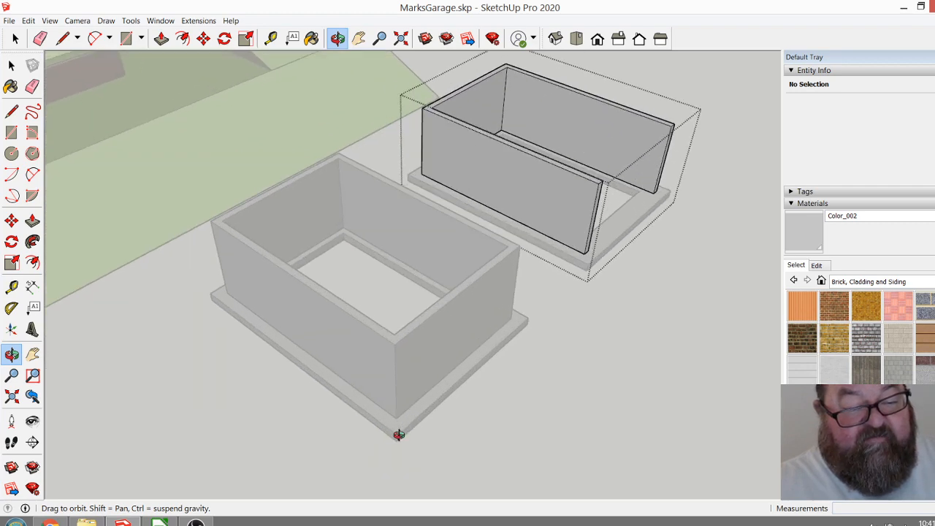
{"action": "left_click_drag", "start_coordinate": [333, 248], "coordinate": [380, 343]}
{"action": "key", "text": "space"}
{"action": "left_click", "coordinate": [619, 330]}
{"action": "scroll", "coordinate": [620, 331], "scroll_direction": "down", "scroll_amount": 1}
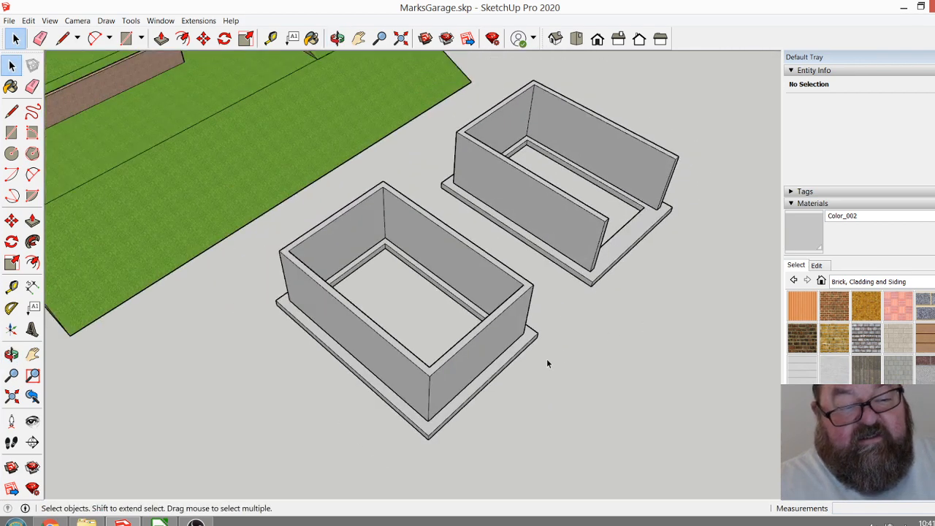
Place a vertical guide on the closed copy's outer long wall, 24" in from its front corner.
{"action": "left_click", "coordinate": [337, 38]}
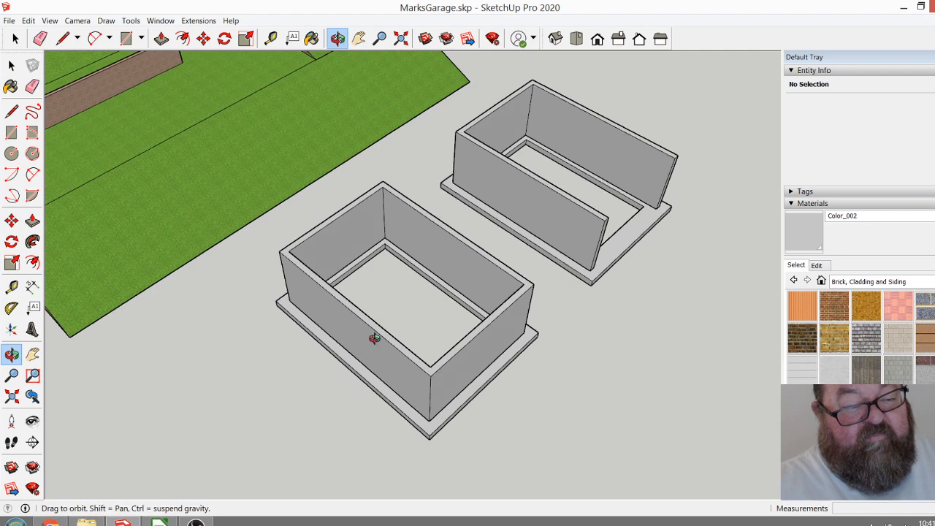
{"action": "left_click_drag", "start_coordinate": [365, 349], "coordinate": [355, 266]}
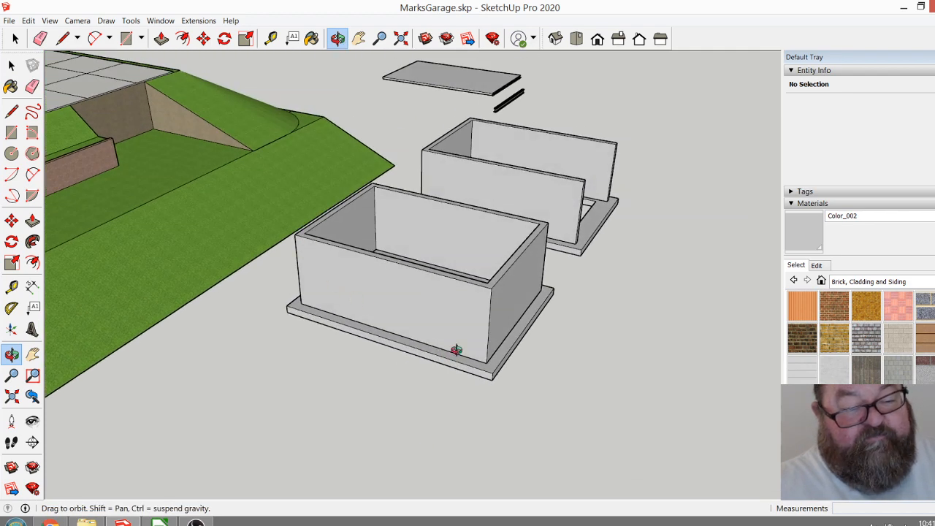
{"action": "left_click_drag", "start_coordinate": [442, 355], "coordinate": [482, 376]}
{"action": "scroll", "coordinate": [480, 376], "scroll_direction": "up", "scroll_amount": 5}
{"action": "left_click_drag", "start_coordinate": [437, 356], "coordinate": [467, 371]}
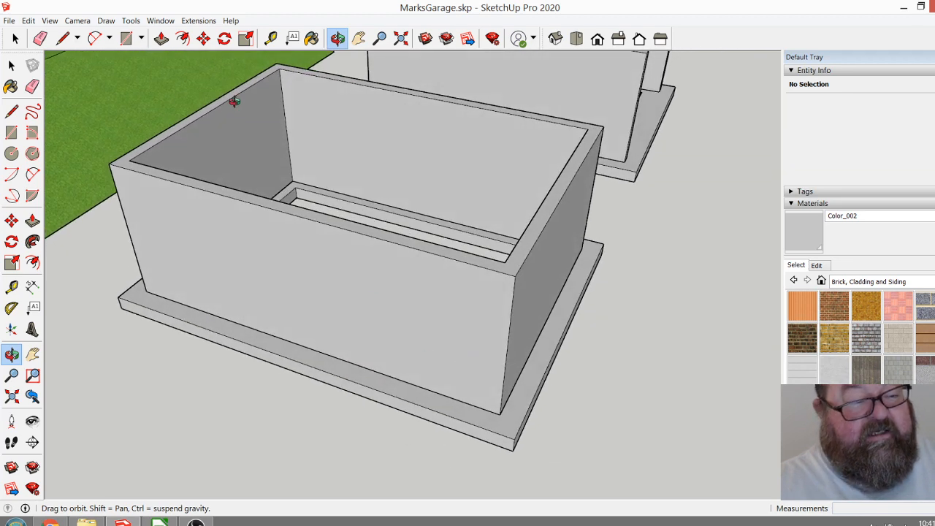
{"action": "left_click", "coordinate": [11, 286]}
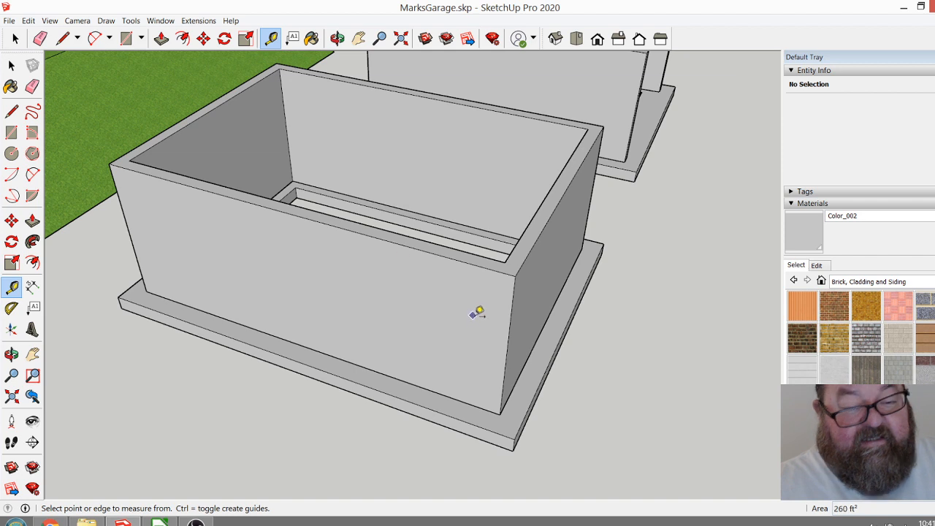
{"action": "left_click", "coordinate": [512, 321]}
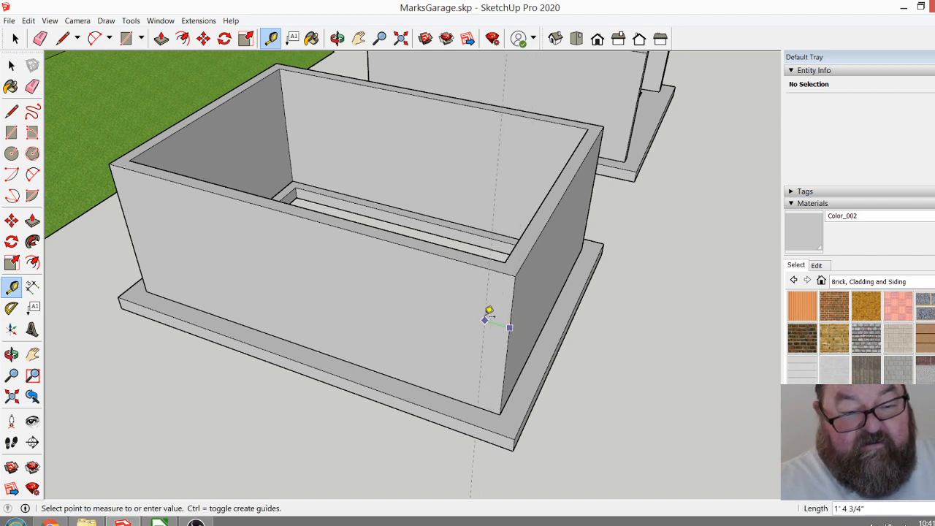
{"action": "type", "text": "24"}
{"action": "key", "text": "Return"}
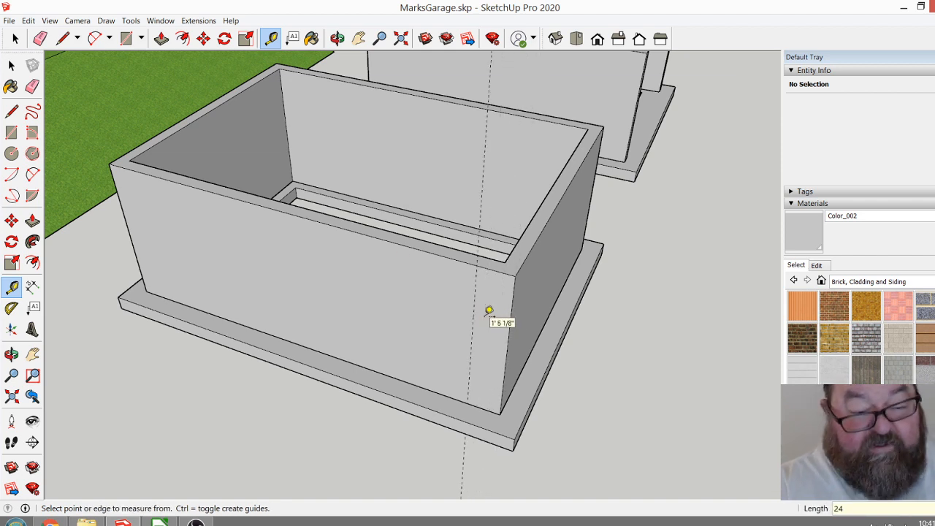
Add a second vertical guide 36" from the first and a horizontal guide 6" above the long wall's base.
{"action": "left_click", "coordinate": [471, 353]}
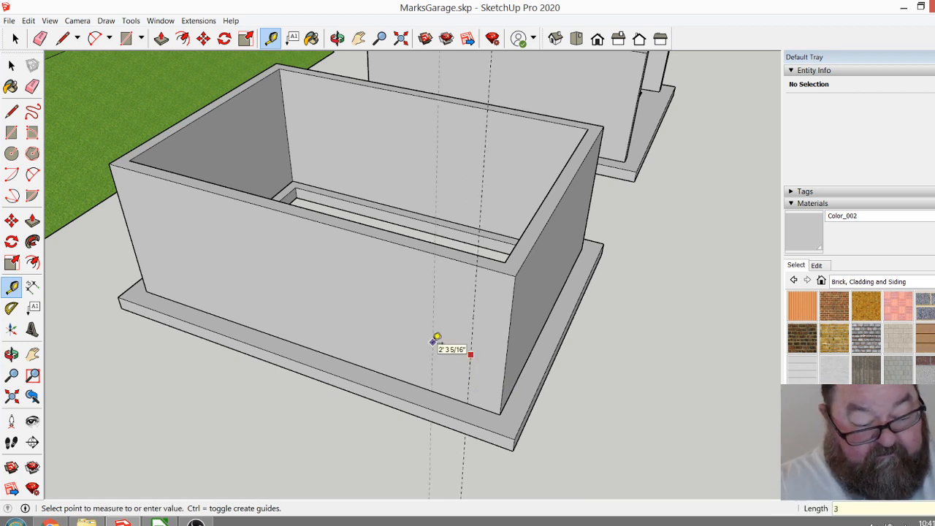
{"action": "type", "text": "36"}
{"action": "key", "text": "Return"}
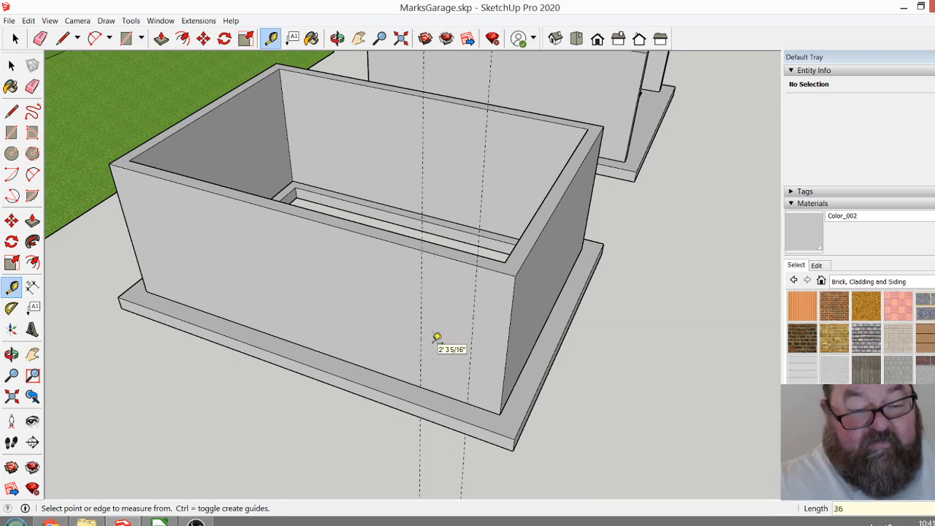
{"action": "left_click", "coordinate": [447, 394]}
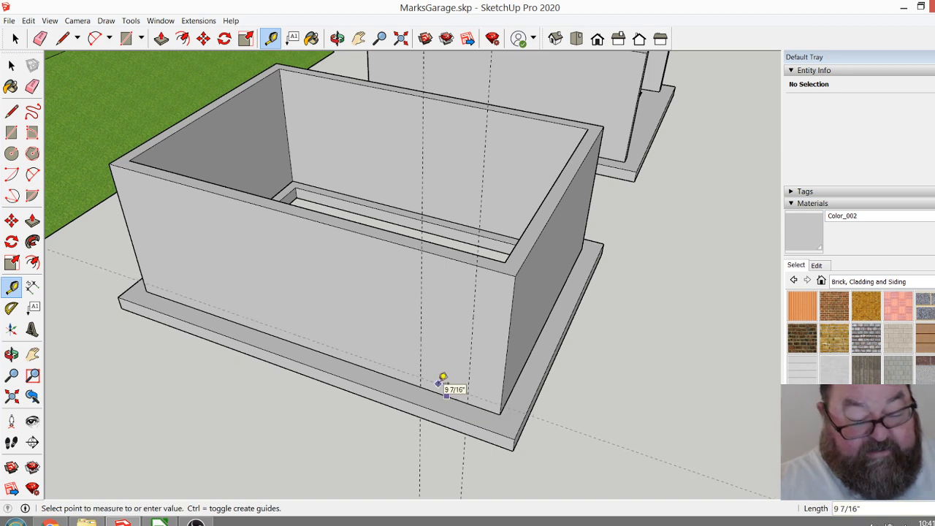
{"action": "key", "text": "Return"}
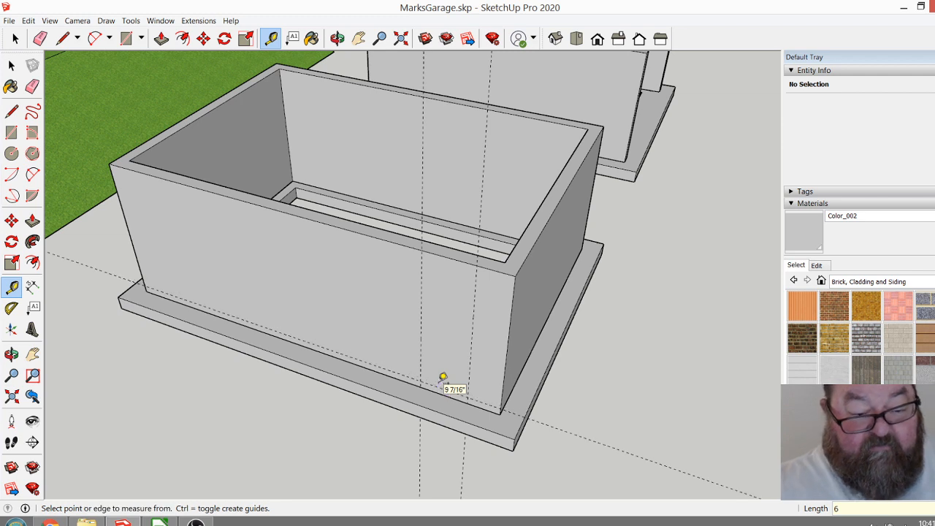
{"action": "scroll", "coordinate": [443, 376], "scroll_direction": "up", "scroll_amount": 4}
{"action": "left_click", "coordinate": [442, 392]}
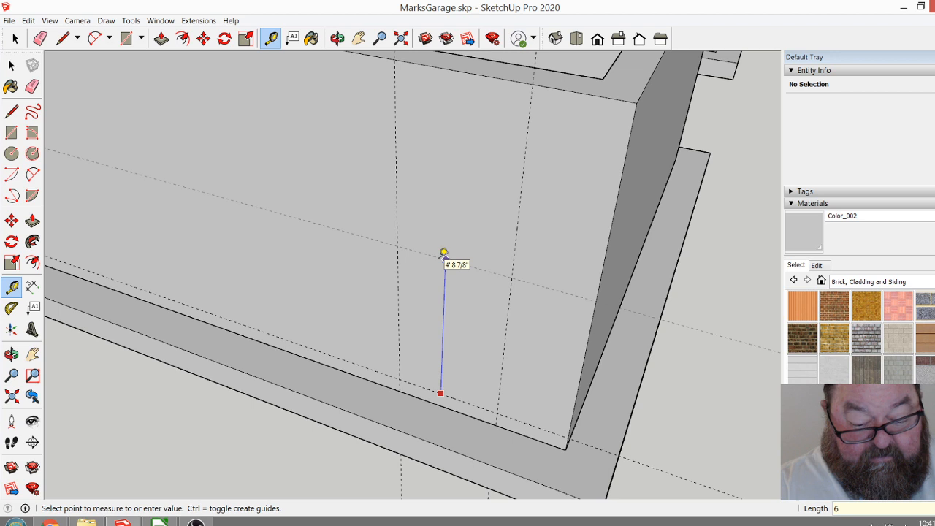
{"action": "key", "text": "Escape"}
{"action": "scroll", "coordinate": [500, 283], "scroll_direction": "down", "scroll_amount": 1}
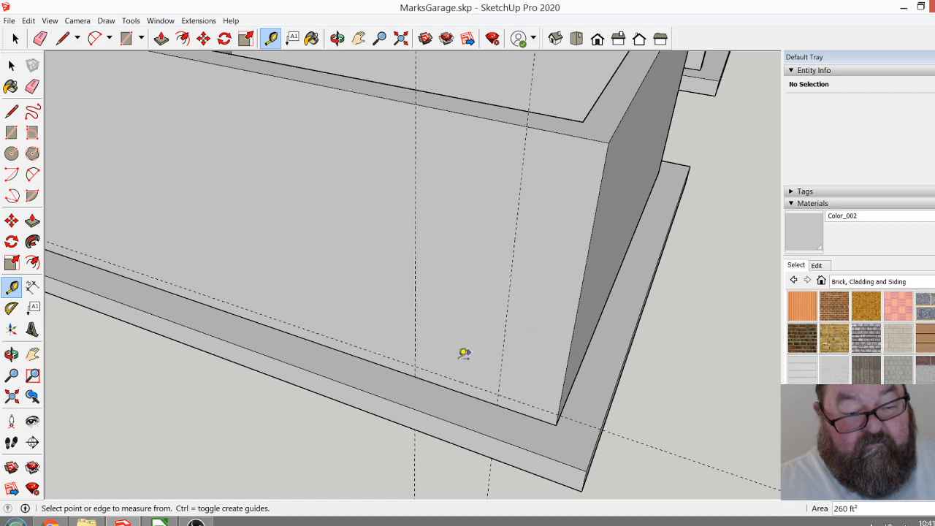
Add a horizontal guide 6'8" above the lower guide for the head of the door.
{"action": "left_click", "coordinate": [452, 378]}
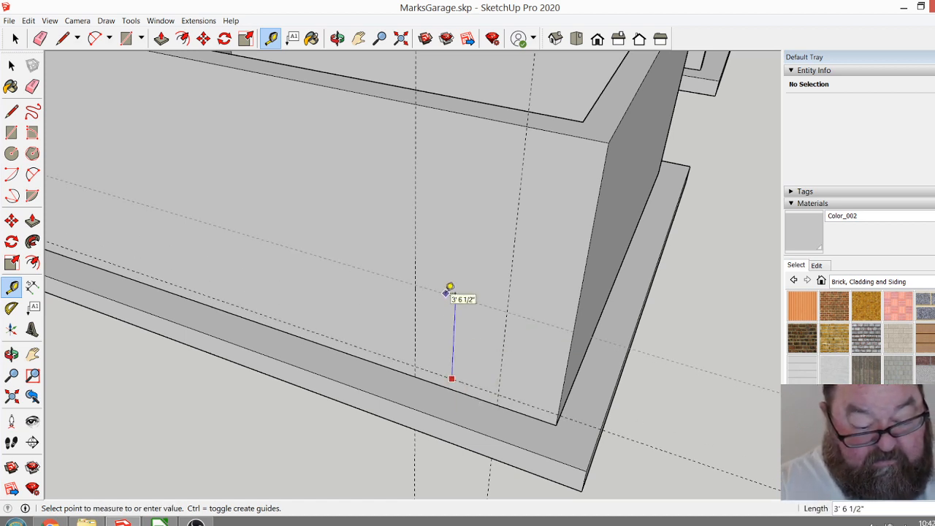
{"action": "type", "text": "6'8"}
{"action": "key", "text": "Return"}
Inside the copied wall group, draw a 6'8" by 3' door rectangle between the guides on the long wall.
{"action": "key", "text": "space"}
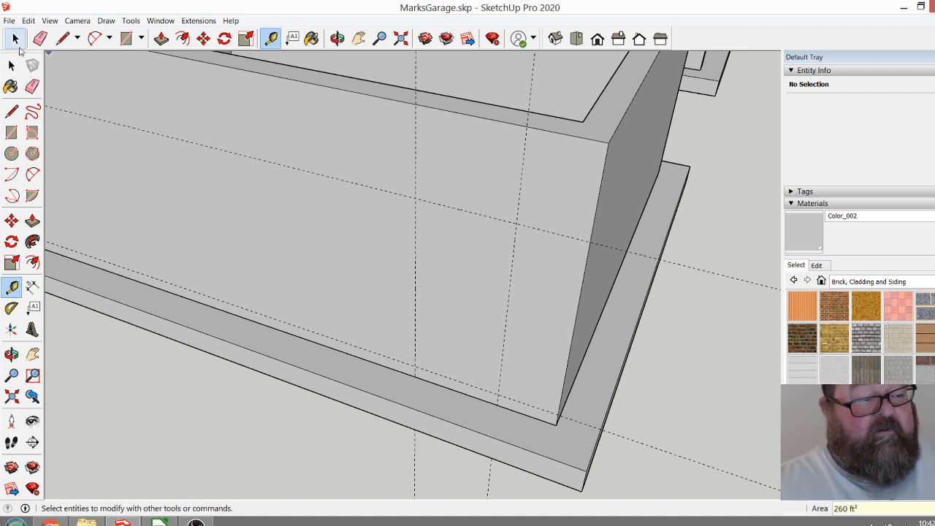
{"action": "scroll", "coordinate": [262, 262], "scroll_direction": "down", "scroll_amount": 3}
{"action": "double_click", "coordinate": [374, 268]}
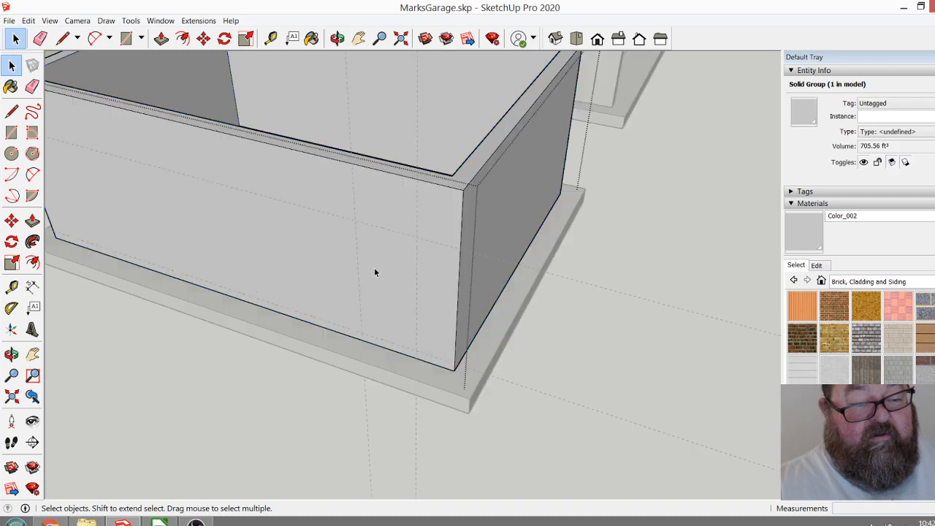
{"action": "left_click", "coordinate": [125, 39]}
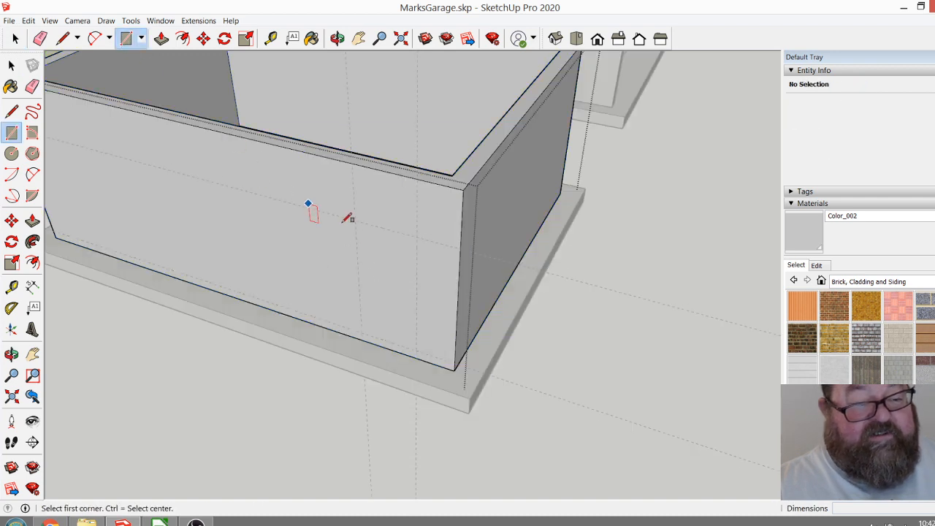
{"action": "left_click", "coordinate": [355, 220]}
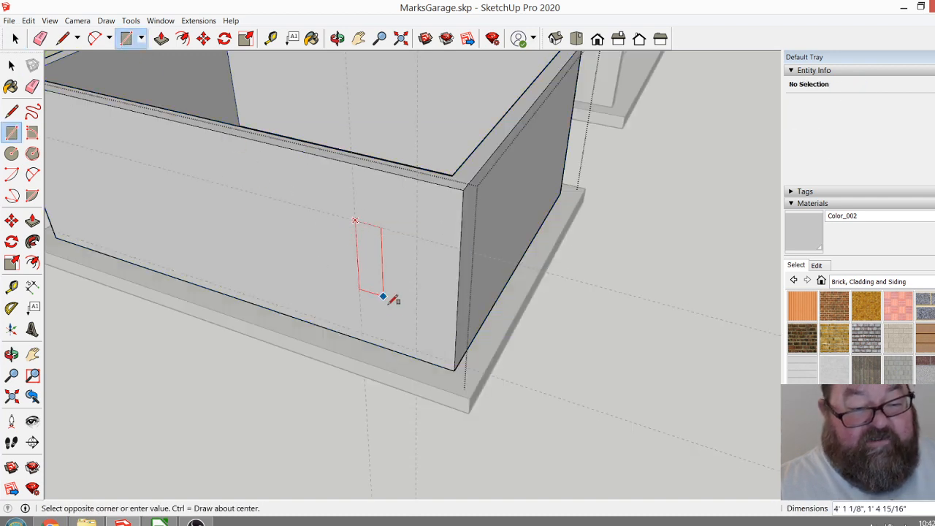
{"action": "left_click", "coordinate": [416, 350]}
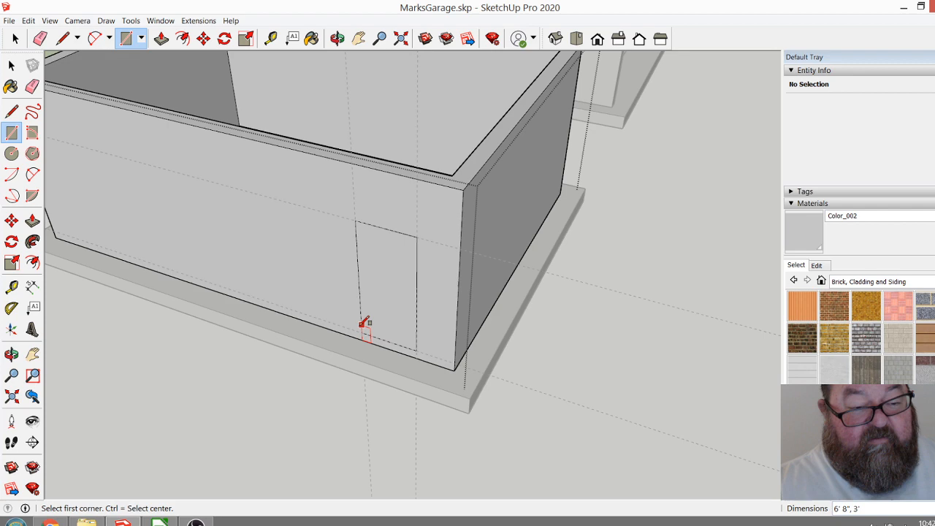
Push the door rectangle 10" through the long wall to cut the doorway opening.
{"action": "left_click", "coordinate": [161, 39]}
{"action": "left_click", "coordinate": [376, 282]}
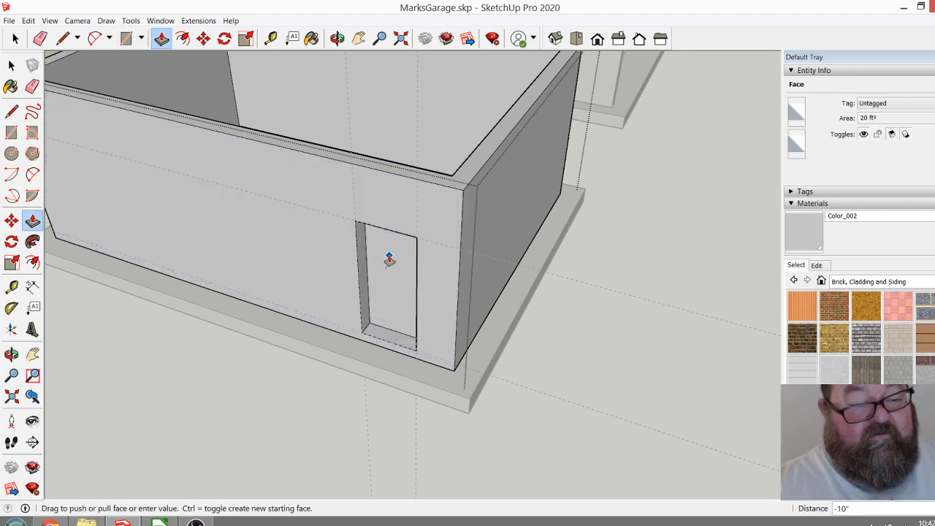
{"action": "left_click", "coordinate": [388, 260]}
{"action": "left_click", "coordinate": [15, 39]}
{"action": "scroll", "coordinate": [632, 378], "scroll_direction": "down", "scroll_amount": 4}
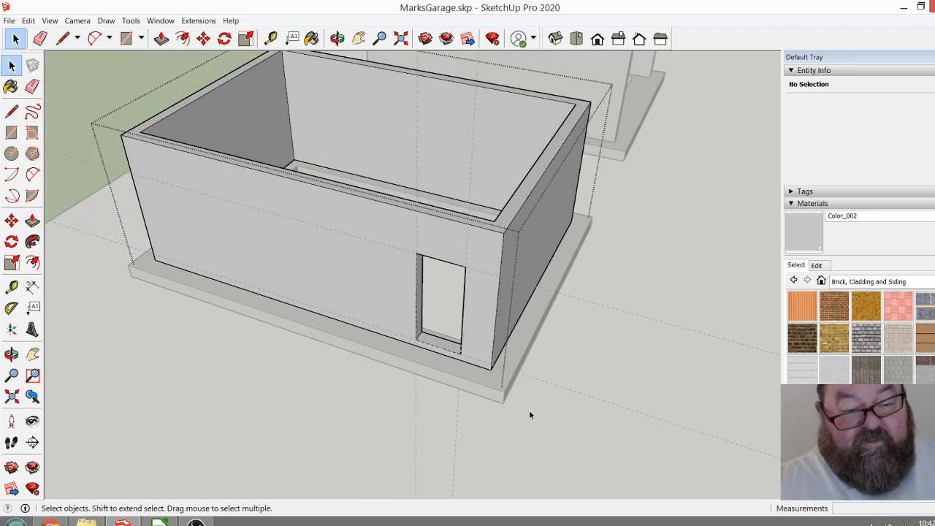
Push the door sill down to the base of the wall and erase the leftover edge across the doorway.
{"action": "scroll", "coordinate": [428, 355], "scroll_direction": "up", "scroll_amount": 5}
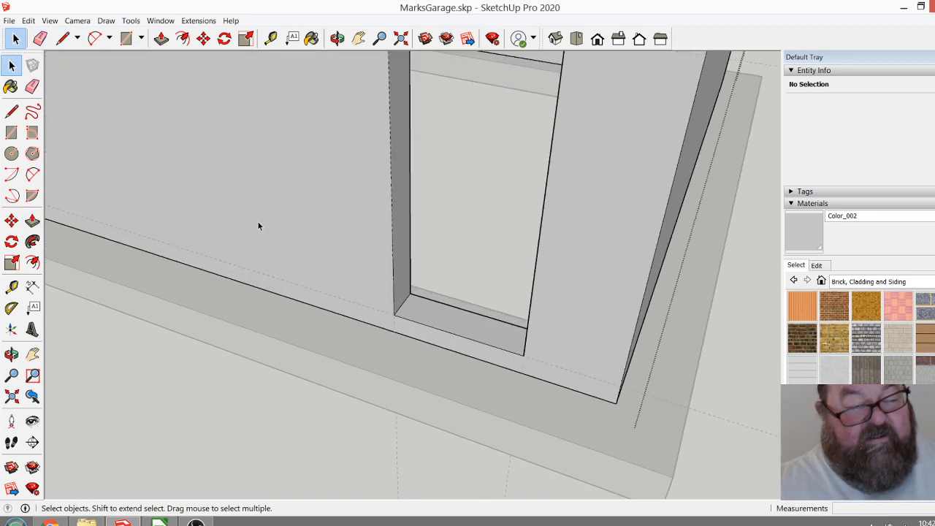
{"action": "left_click", "coordinate": [161, 38]}
{"action": "left_click", "coordinate": [417, 319]}
{"action": "left_click", "coordinate": [417, 344]}
{"action": "left_click", "coordinate": [15, 40]}
{"action": "left_click", "coordinate": [40, 38]}
{"action": "left_click", "coordinate": [448, 326]}
{"action": "scroll", "coordinate": [445, 350], "scroll_direction": "down", "scroll_amount": 6}
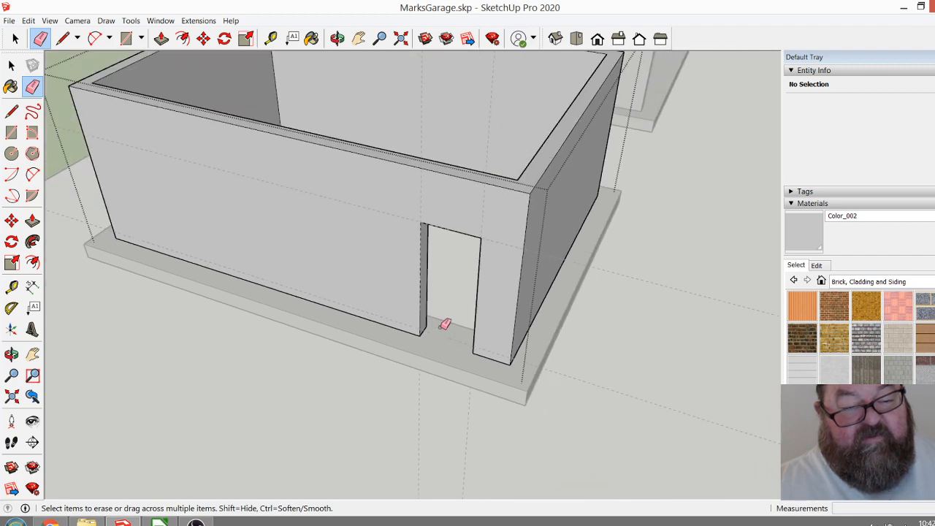
{"action": "scroll", "coordinate": [351, 290], "scroll_direction": "down", "scroll_amount": 2}
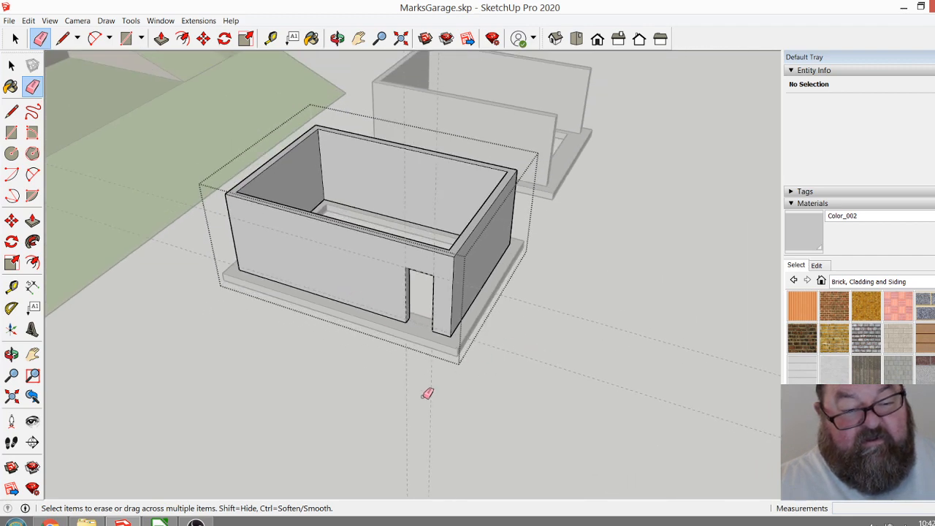
Leave the wall group and remove all the construction guides around the doorway.
{"action": "left_click", "coordinate": [15, 38]}
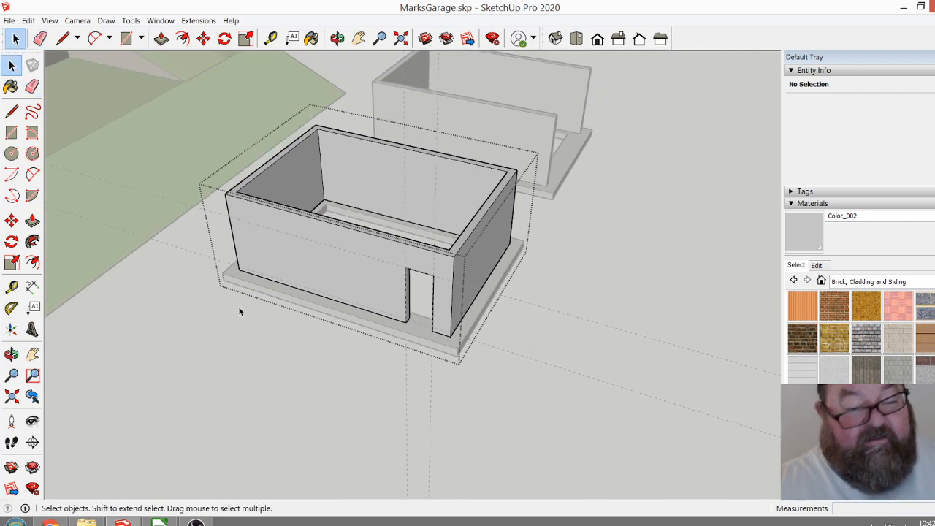
{"action": "left_click", "coordinate": [562, 366]}
{"action": "left_click", "coordinate": [39, 38]}
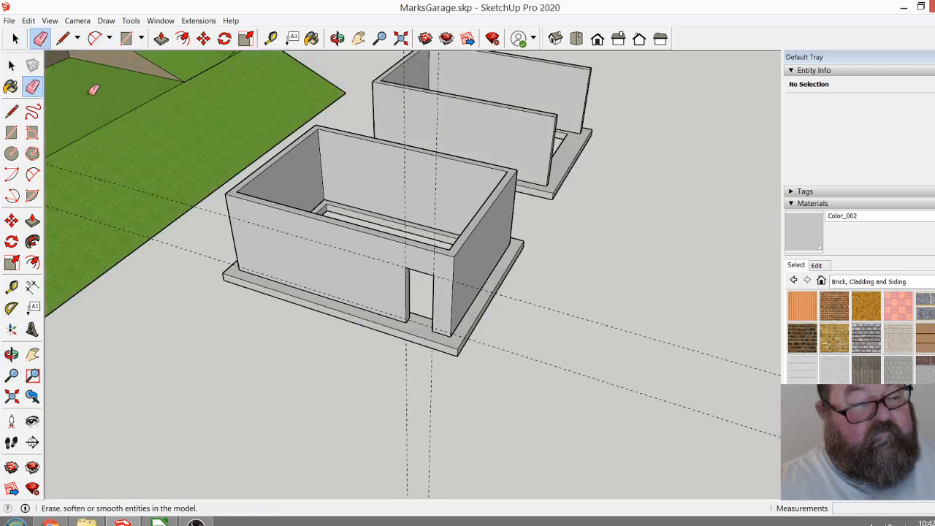
{"action": "scroll", "coordinate": [549, 400], "scroll_direction": "down", "scroll_amount": 4}
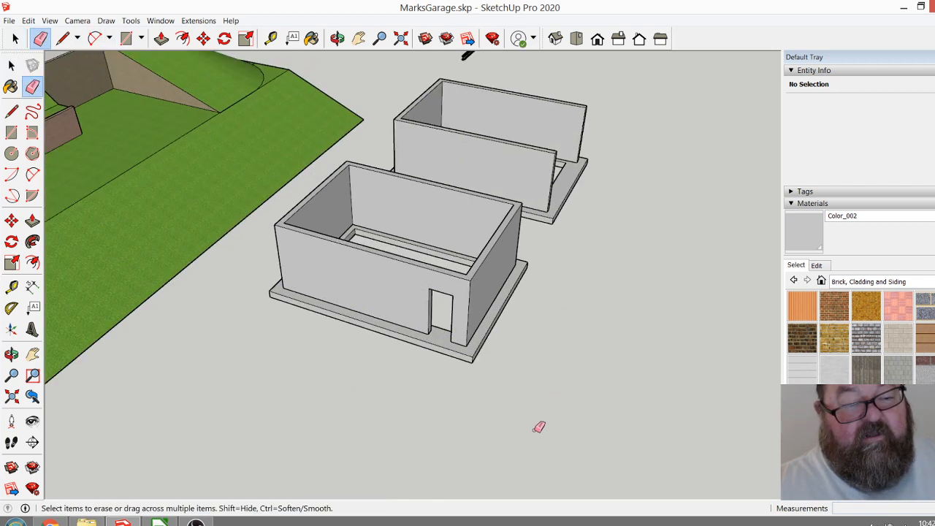
Examine both garage shells beside the hillside from several angles, including the doorway and the open end.
{"action": "left_click", "coordinate": [337, 38]}
{"action": "left_click_drag", "start_coordinate": [461, 175], "coordinate": [384, 219]}
{"action": "scroll", "coordinate": [511, 292], "scroll_direction": "up", "scroll_amount": 5}
{"action": "scroll", "coordinate": [513, 282], "scroll_direction": "down", "scroll_amount": 3}
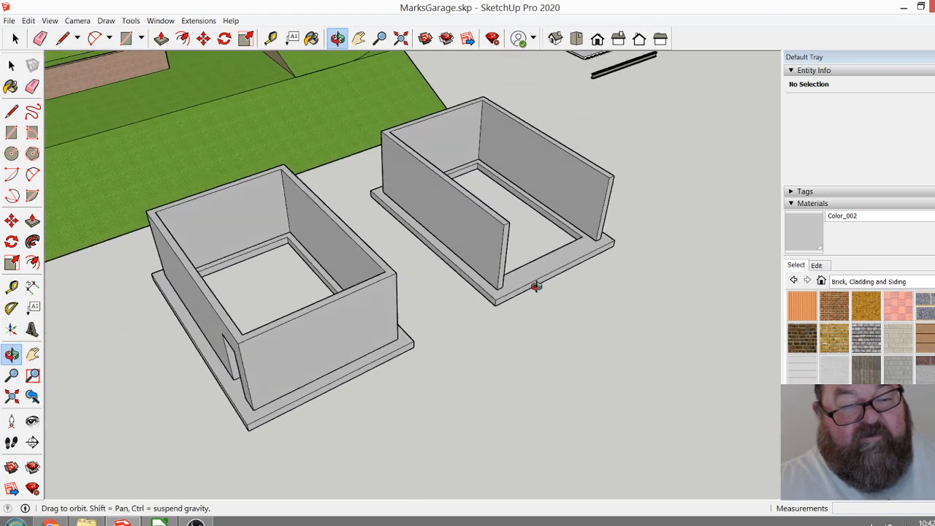
{"action": "left_click_drag", "start_coordinate": [524, 286], "coordinate": [592, 317]}
{"action": "scroll", "coordinate": [580, 329], "scroll_direction": "down", "scroll_amount": 3}
{"action": "mouse_move", "coordinate": [460, 395]}
{"action": "left_mouse_down"}
{"action": "mouse_move", "coordinate": [506, 354]}
{"action": "mouse_move", "coordinate": [450, 392]}
{"action": "left_mouse_up"}
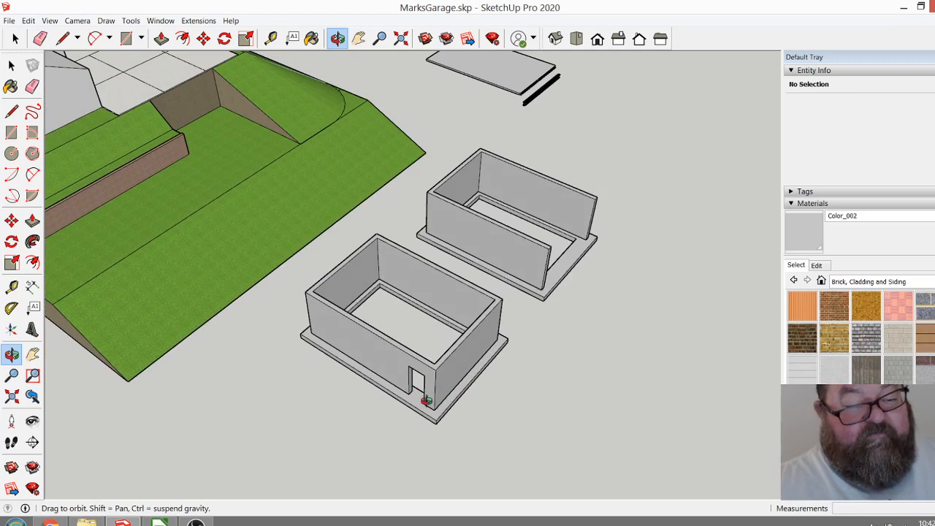
{"action": "left_click_drag", "start_coordinate": [575, 255], "coordinate": [495, 263]}
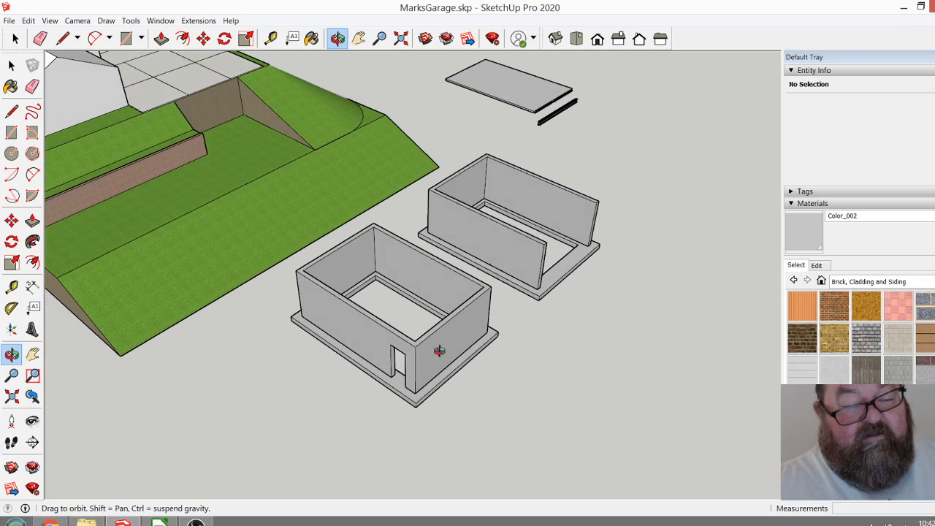
{"action": "left_click_drag", "start_coordinate": [437, 370], "coordinate": [417, 359]}
{"action": "left_click_drag", "start_coordinate": [369, 338], "coordinate": [471, 282]}
{"action": "left_click_drag", "start_coordinate": [633, 311], "coordinate": [273, 178]}
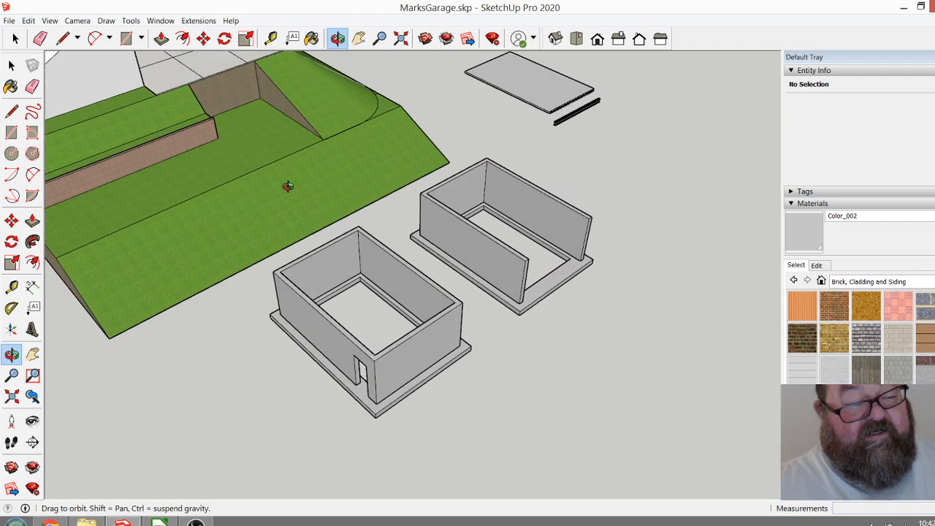
{"action": "left_click_drag", "start_coordinate": [485, 306], "coordinate": [445, 332]}
Switch to the browser to check the live stream dashboard and chat, and return to SketchUp.
{"action": "left_click", "coordinate": [49, 522]}
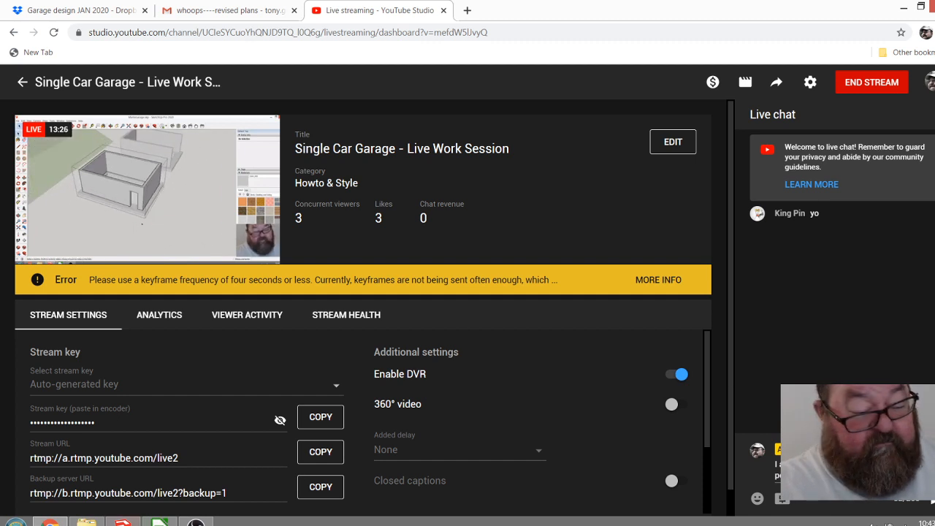
{"action": "left_click", "coordinate": [123, 522]}
Examine the open-ended shell's front opening, wall ends and footing next to the closed shell.
{"action": "left_click_drag", "start_coordinate": [422, 358], "coordinate": [418, 358]}
{"action": "left_click_drag", "start_coordinate": [445, 297], "coordinate": [520, 288]}
{"action": "scroll", "coordinate": [446, 275], "scroll_direction": "up", "scroll_amount": 3}
{"action": "left_click_drag", "start_coordinate": [449, 369], "coordinate": [428, 332]}
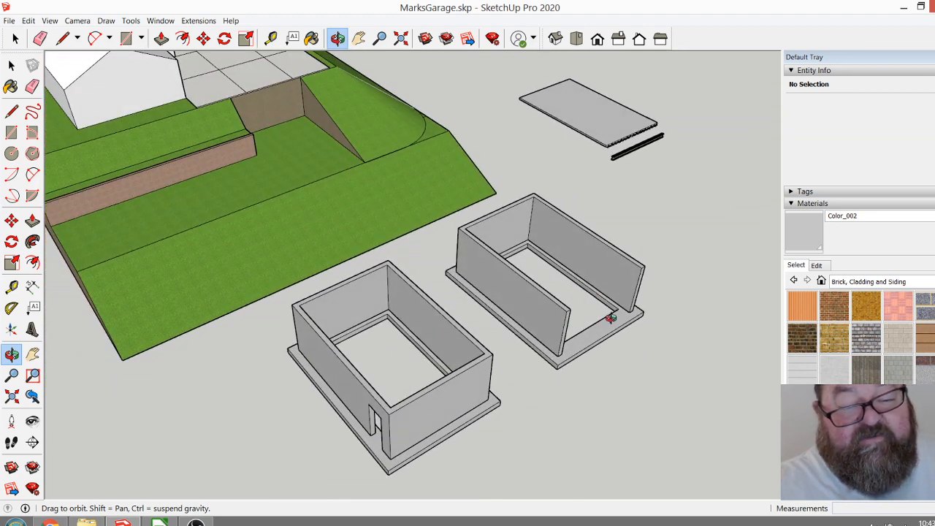
{"action": "left_click_drag", "start_coordinate": [560, 290], "coordinate": [393, 256]}
{"action": "scroll", "coordinate": [497, 333], "scroll_direction": "up", "scroll_amount": 5}
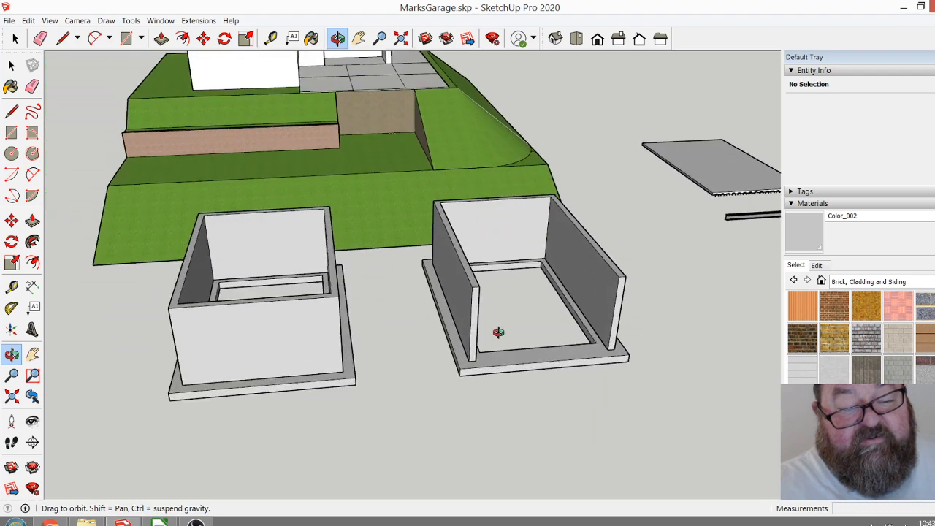
{"action": "left_click_drag", "start_coordinate": [526, 372], "coordinate": [317, 374]}
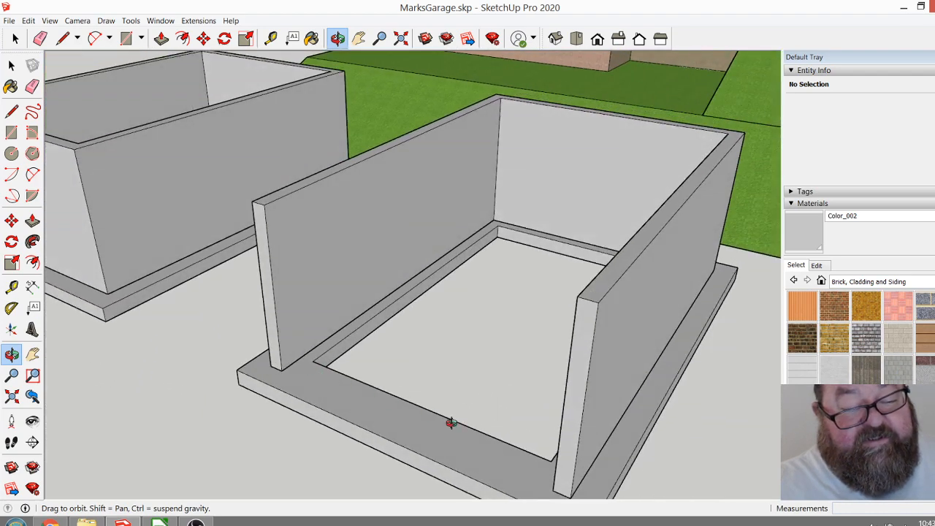
{"action": "left_click_drag", "start_coordinate": [324, 339], "coordinate": [574, 420]}
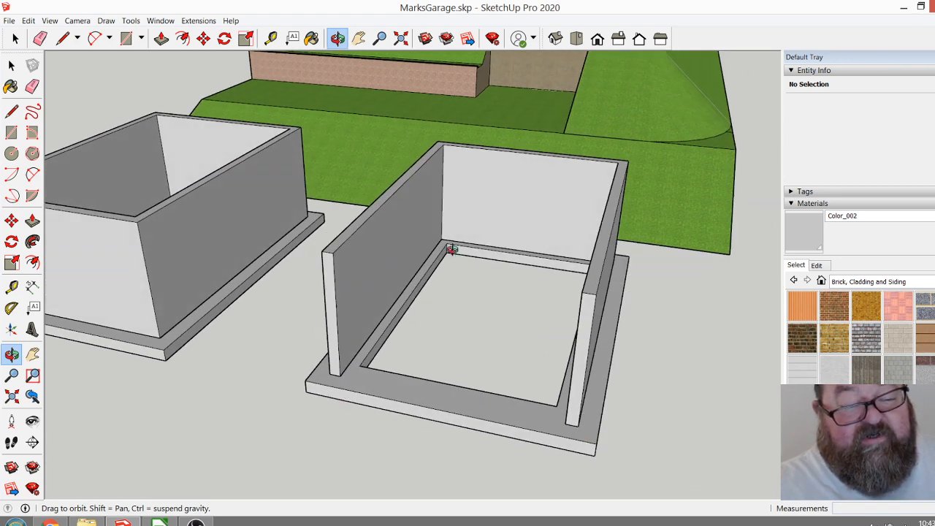
{"action": "left_click_drag", "start_coordinate": [397, 400], "coordinate": [330, 263]}
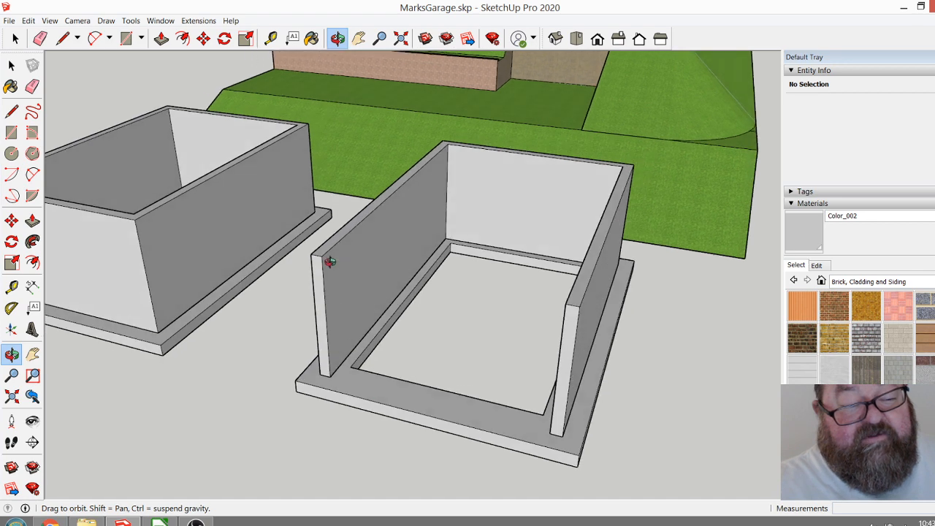
{"action": "left_click_drag", "start_coordinate": [433, 388], "coordinate": [407, 417]}
{"action": "scroll", "coordinate": [406, 416], "scroll_direction": "up", "scroll_amount": 2}
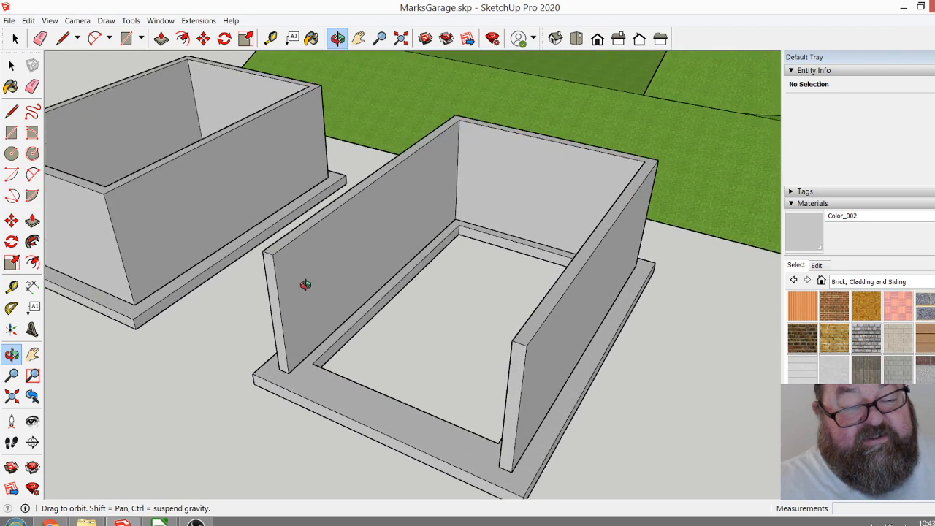
{"action": "scroll", "coordinate": [283, 278], "scroll_direction": "down", "scroll_amount": 1}
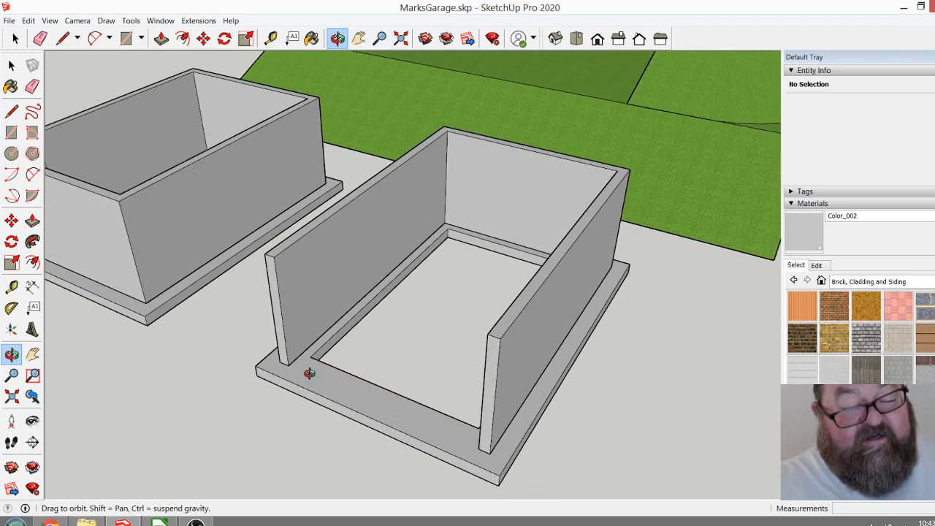
{"action": "scroll", "coordinate": [307, 344], "scroll_direction": "down", "scroll_amount": 3}
{"action": "left_click_drag", "start_coordinate": [362, 369], "coordinate": [400, 383]}
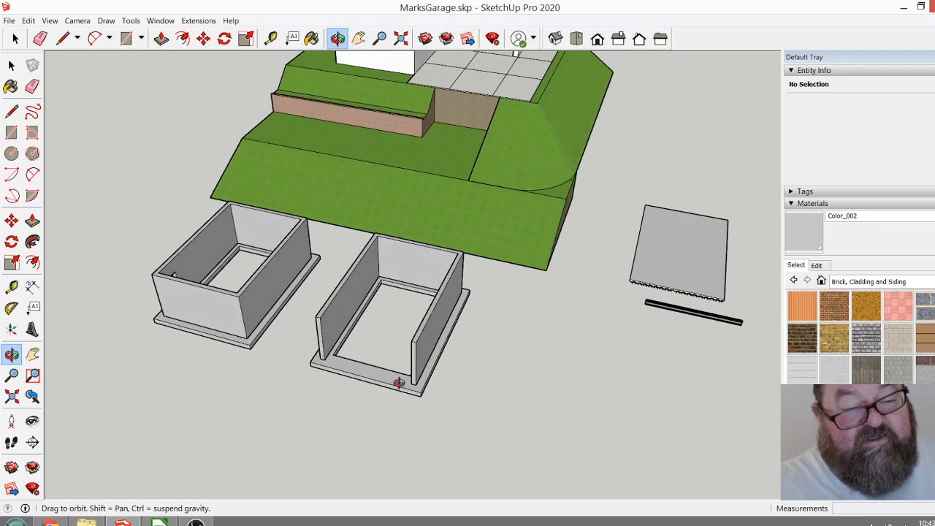
{"action": "left_click", "coordinate": [15, 38]}
{"action": "left_click", "coordinate": [343, 297]}
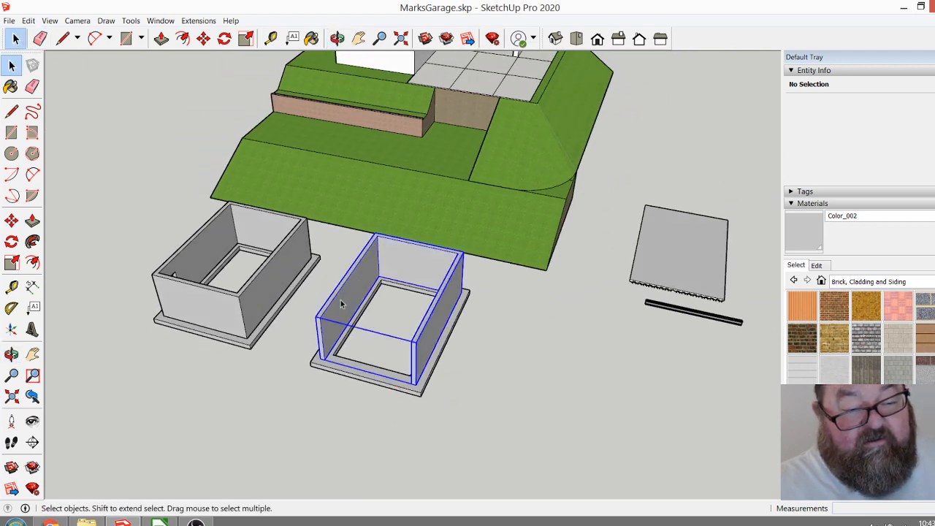
{"action": "scroll", "coordinate": [341, 314], "scroll_direction": "down", "scroll_amount": 2}
{"action": "left_click", "coordinate": [203, 38]}
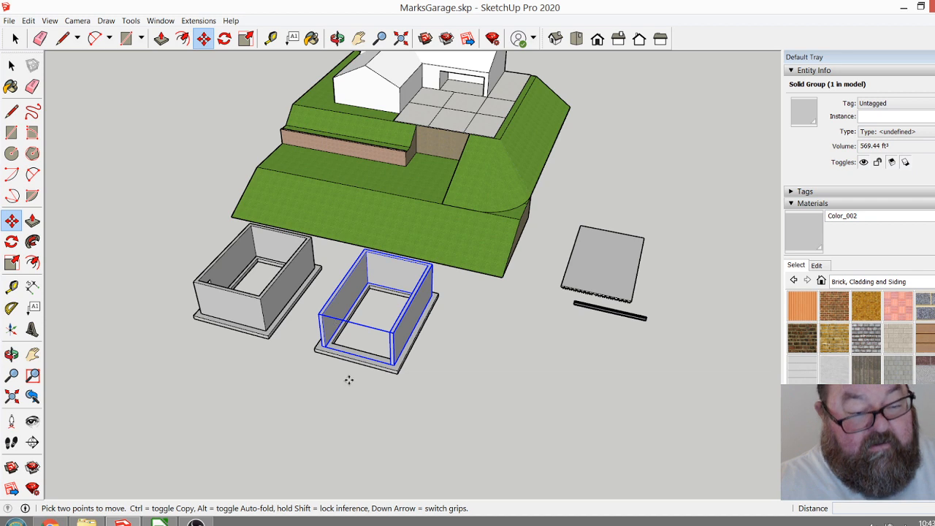
{"action": "key", "text": "ctrl"}
{"action": "left_click", "coordinate": [350, 381]}
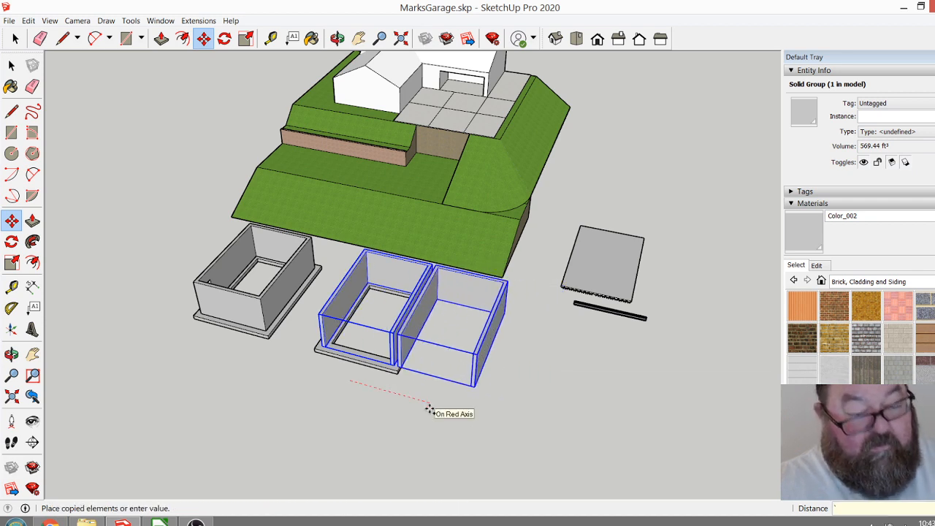
{"action": "key", "text": "Escape"}
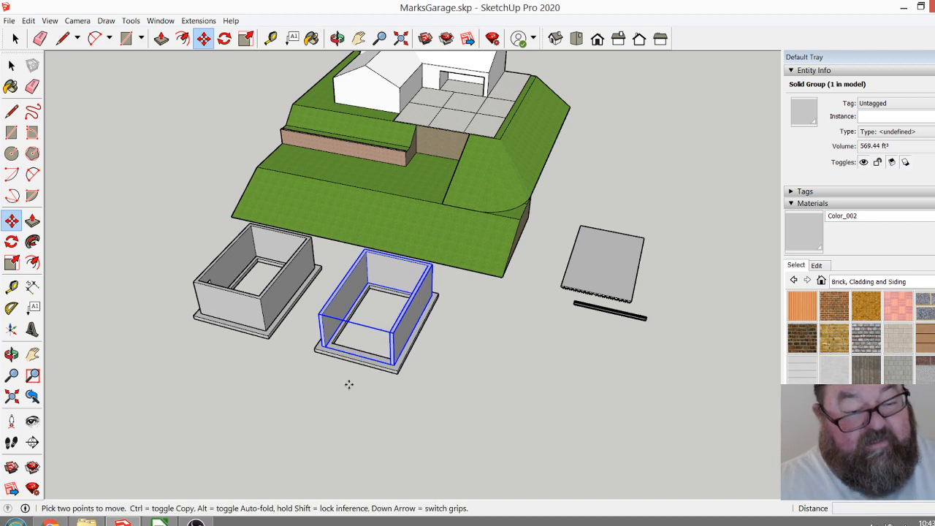
Copy the open-ended garage's walls together with its footing to a clear spot on the side away from the closed shell.
{"action": "left_click", "coordinate": [14, 38]}
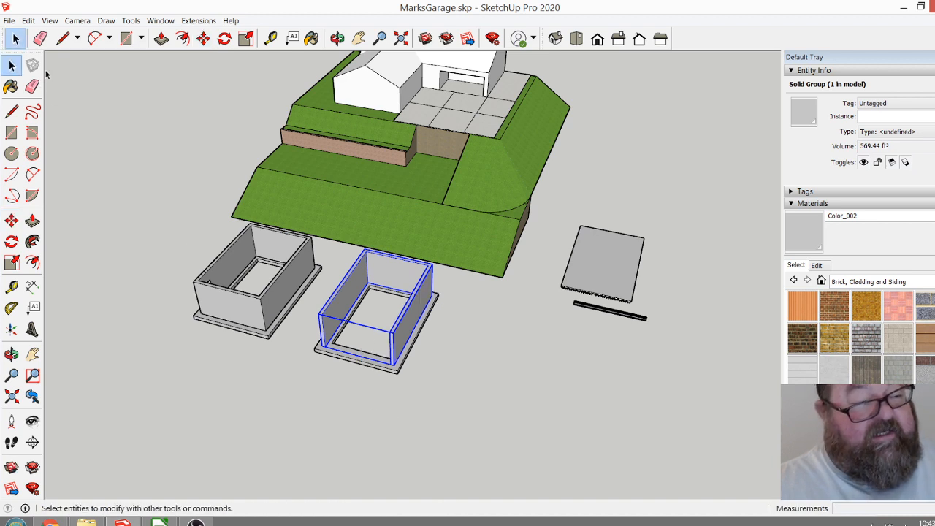
{"action": "left_click", "coordinate": [400, 371], "text": "shift"}
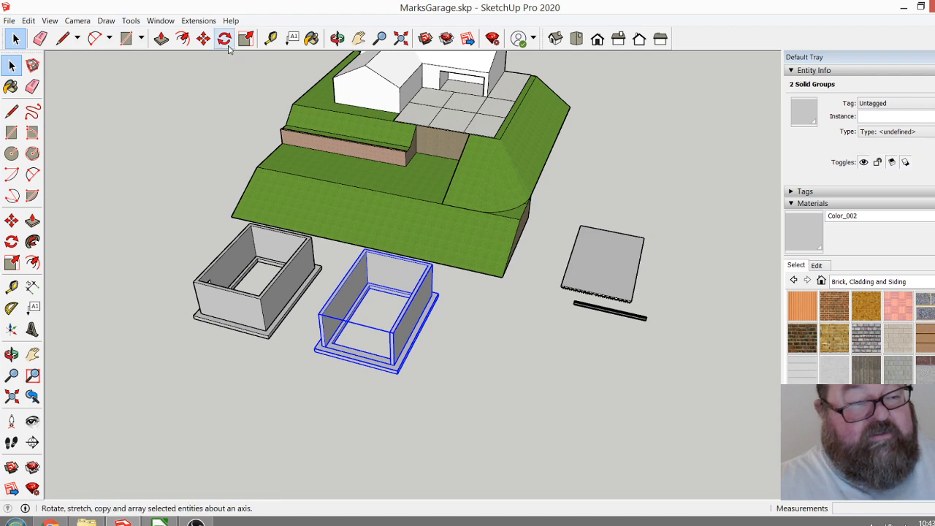
{"action": "left_click", "coordinate": [204, 39]}
{"action": "left_click", "coordinate": [348, 406]}
{"action": "key", "text": "ctrl"}
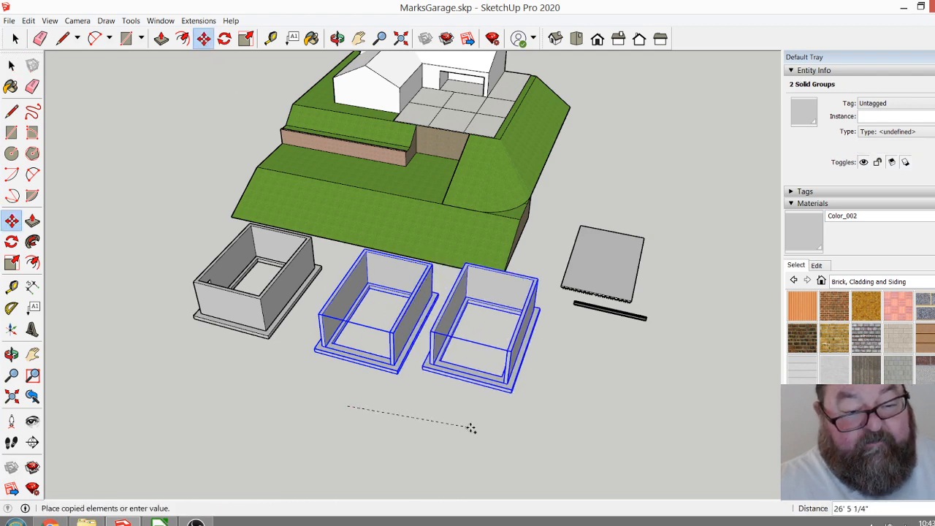
{"action": "left_click", "coordinate": [507, 451]}
Examine the new copy's open end, checking its wall ends and footing from both sides.
{"action": "scroll", "coordinate": [511, 409], "scroll_direction": "up", "scroll_amount": 6}
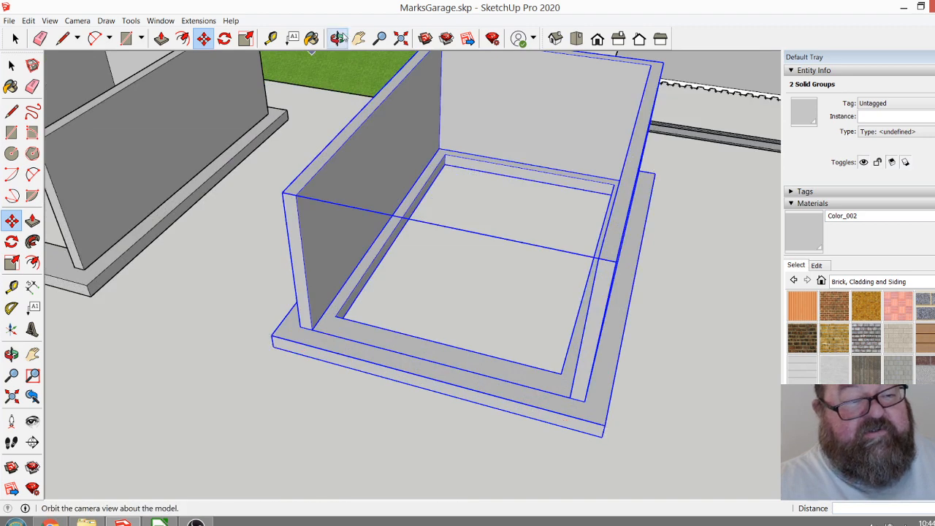
{"action": "left_click", "coordinate": [338, 38]}
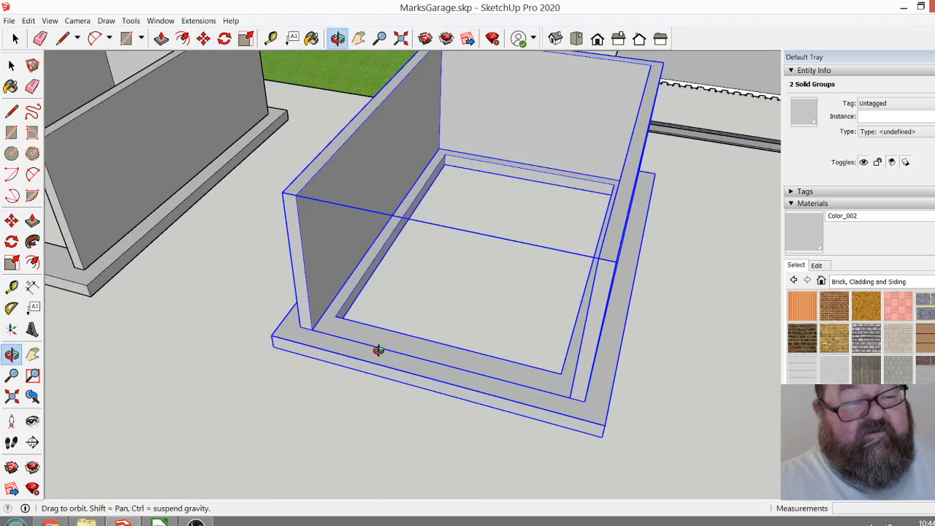
{"action": "left_click_drag", "start_coordinate": [377, 349], "coordinate": [330, 322]}
{"action": "scroll", "coordinate": [317, 296], "scroll_direction": "up", "scroll_amount": 5}
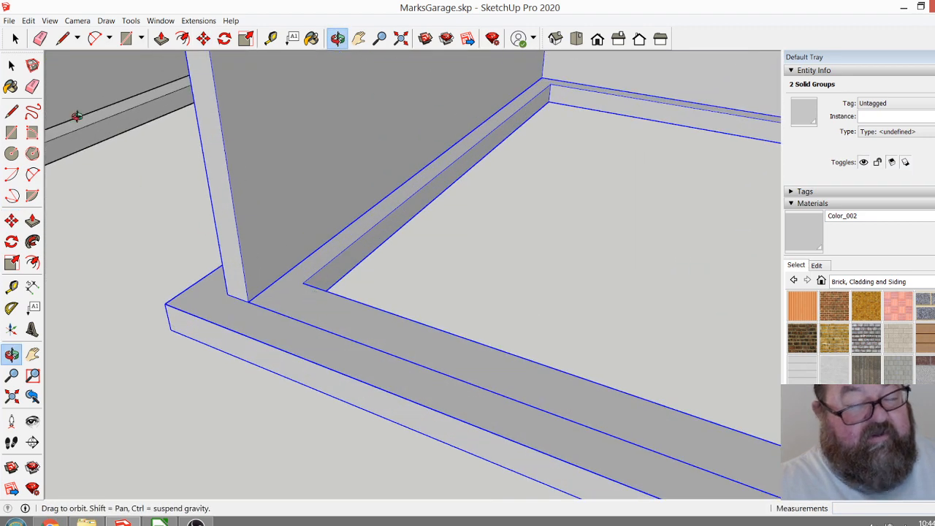
{"action": "left_click", "coordinate": [15, 38]}
{"action": "scroll", "coordinate": [333, 345], "scroll_direction": "down", "scroll_amount": 6}
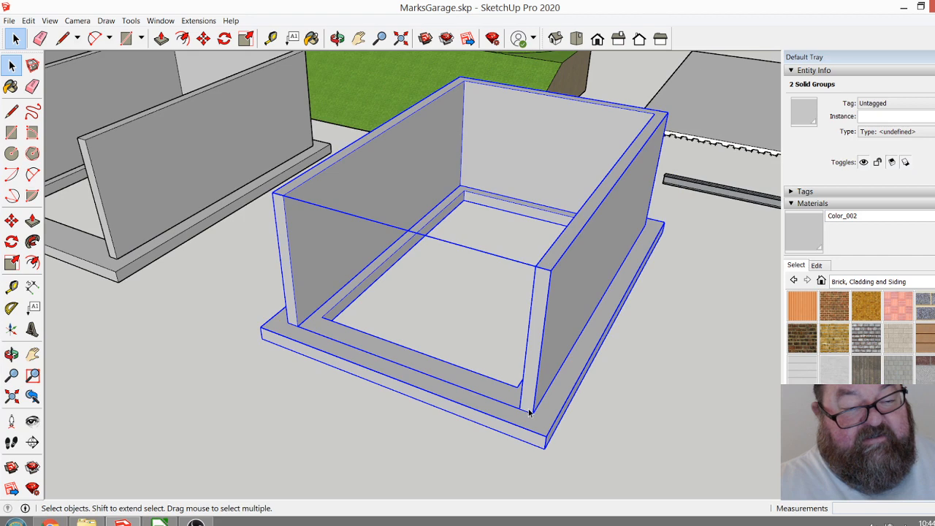
{"action": "scroll", "coordinate": [704, 438], "scroll_direction": "down", "scroll_amount": 2}
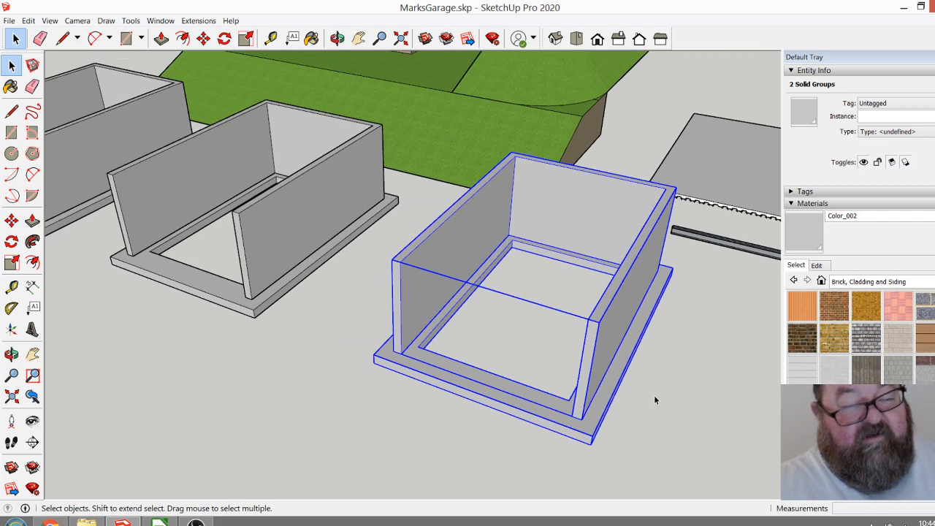
{"action": "scroll", "coordinate": [655, 400], "scroll_direction": "down", "scroll_amount": 3}
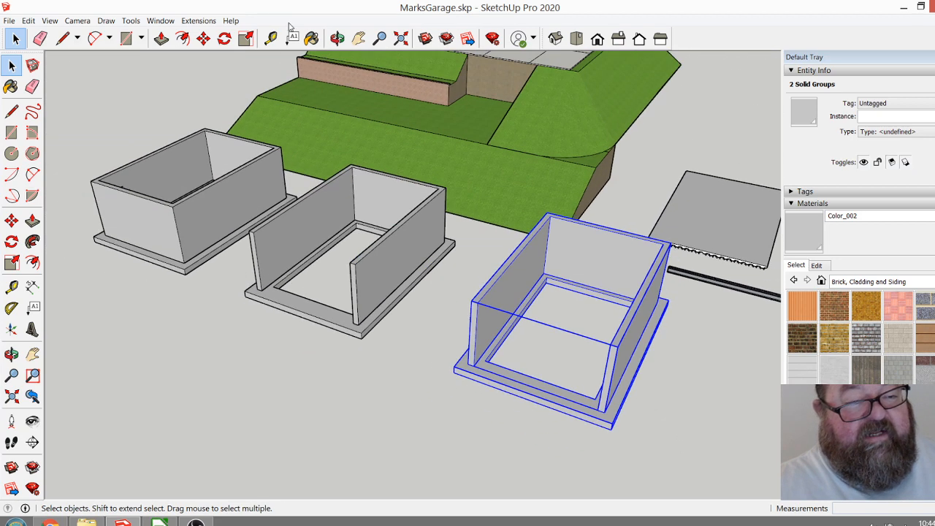
{"action": "left_click", "coordinate": [337, 37]}
{"action": "left_click_drag", "start_coordinate": [334, 79], "coordinate": [561, 263]}
{"action": "left_click_drag", "start_coordinate": [576, 223], "coordinate": [652, 278]}
{"action": "scroll", "coordinate": [652, 278], "scroll_direction": "up", "scroll_amount": 5}
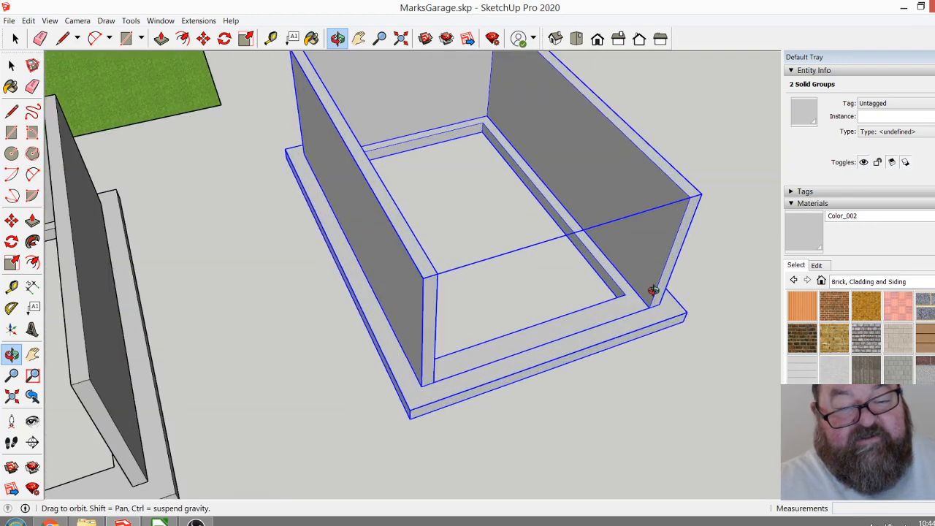
{"action": "left_click_drag", "start_coordinate": [433, 360], "coordinate": [427, 250]}
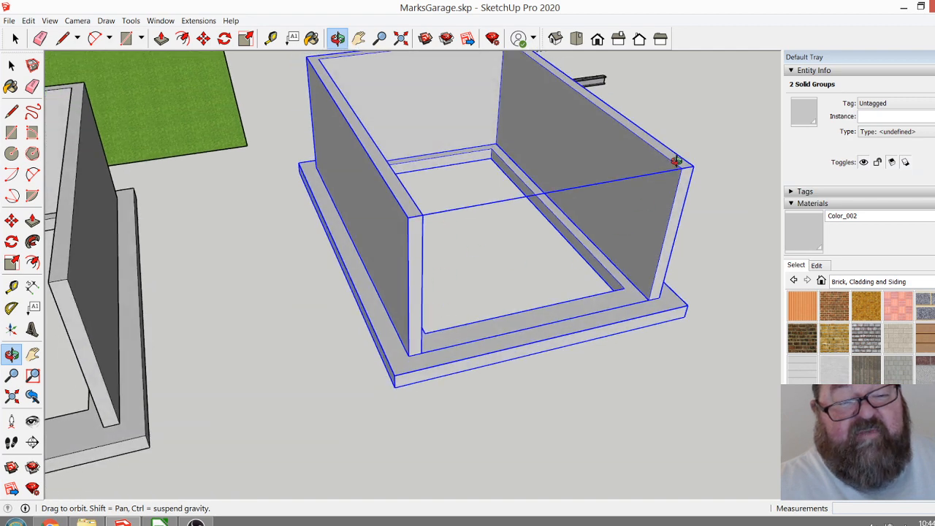
Examine the selected open-ended copy, comparing it with the other two garage shells from several sides.
{"action": "left_click_drag", "start_coordinate": [638, 262], "coordinate": [655, 287]}
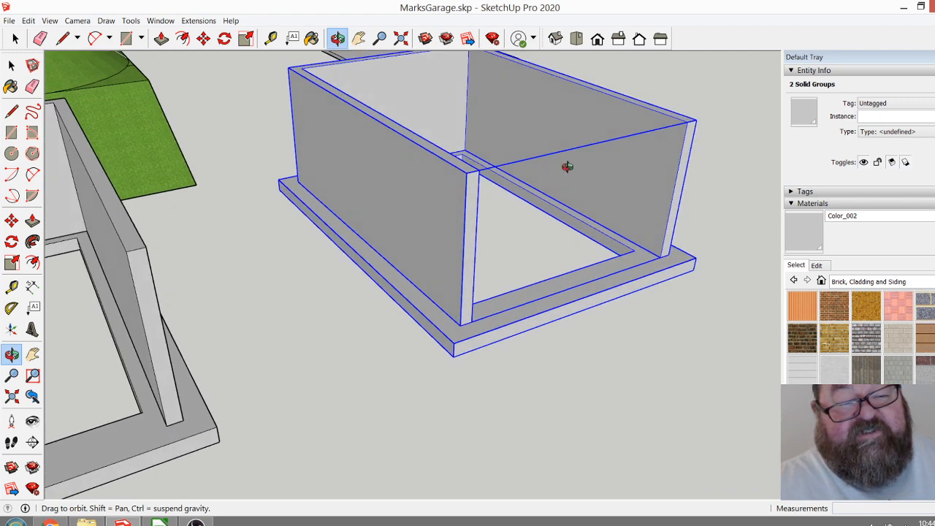
{"action": "left_click_drag", "start_coordinate": [497, 247], "coordinate": [343, 193]}
{"action": "left_click_drag", "start_coordinate": [578, 213], "coordinate": [391, 251]}
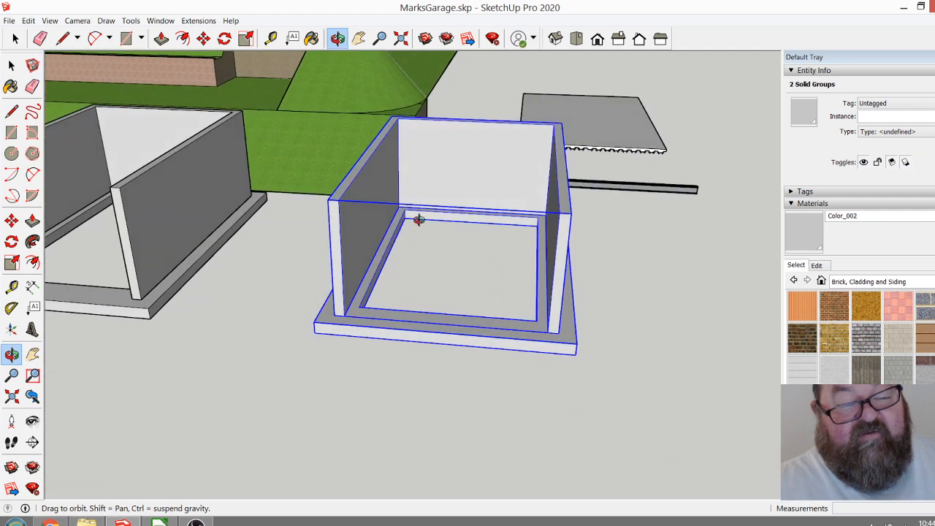
{"action": "left_click_drag", "start_coordinate": [457, 286], "coordinate": [605, 313]}
{"action": "scroll", "coordinate": [649, 290], "scroll_direction": "down", "scroll_amount": 4}
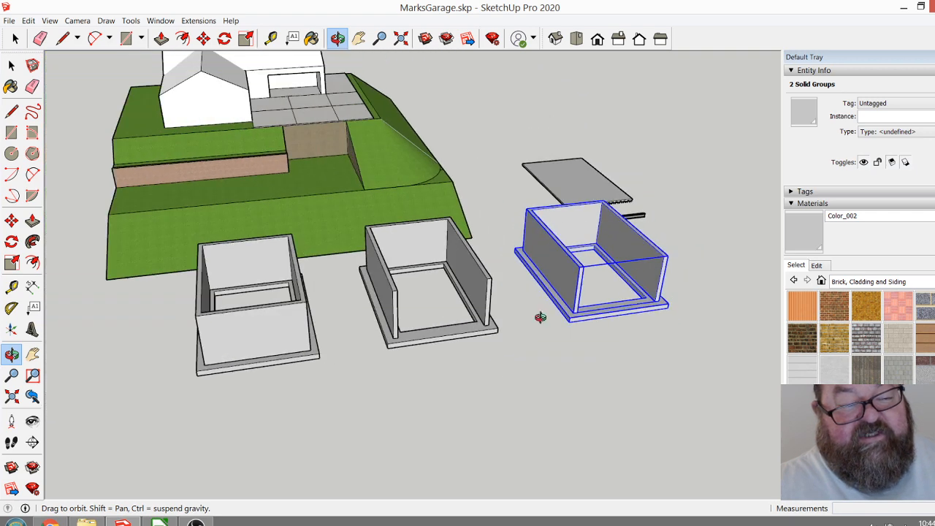
{"action": "scroll", "coordinate": [537, 319], "scroll_direction": "down", "scroll_amount": 3}
{"action": "left_click_drag", "start_coordinate": [538, 319], "coordinate": [397, 371]}
{"action": "scroll", "coordinate": [393, 346], "scroll_direction": "up", "scroll_amount": 5}
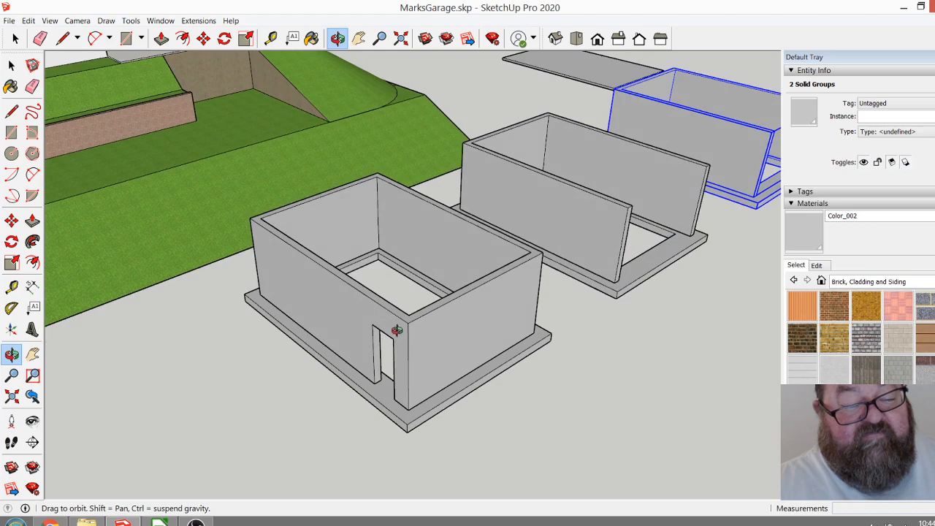
Group the closed garage shell's walls together with its footing.
{"action": "left_click_drag", "start_coordinate": [511, 326], "coordinate": [516, 362]}
{"action": "scroll", "coordinate": [550, 327], "scroll_direction": "down", "scroll_amount": 2}
{"action": "left_click_drag", "start_coordinate": [446, 354], "coordinate": [577, 400]}
{"action": "left_click", "coordinate": [11, 65]}
{"action": "left_click", "coordinate": [444, 319]}
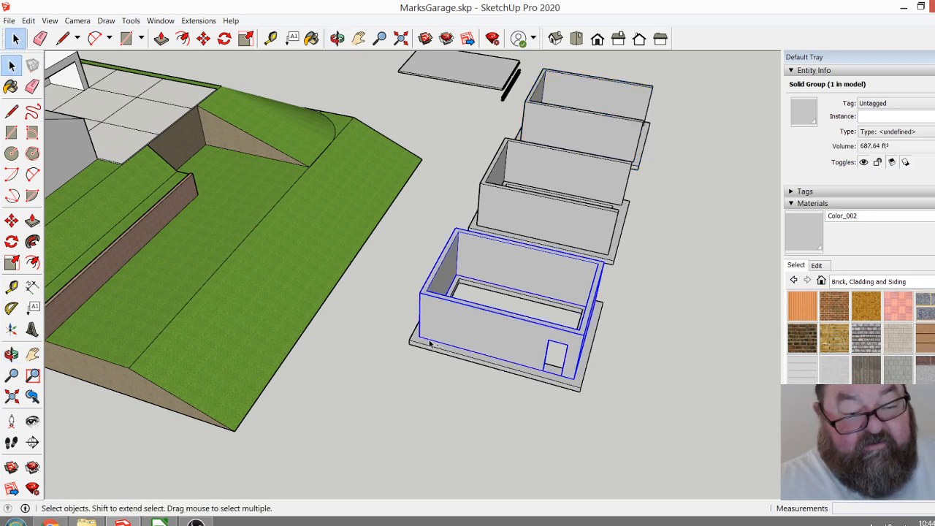
{"action": "left_click", "coordinate": [429, 347], "text": "shift"}
{"action": "right_click", "coordinate": [429, 349]}
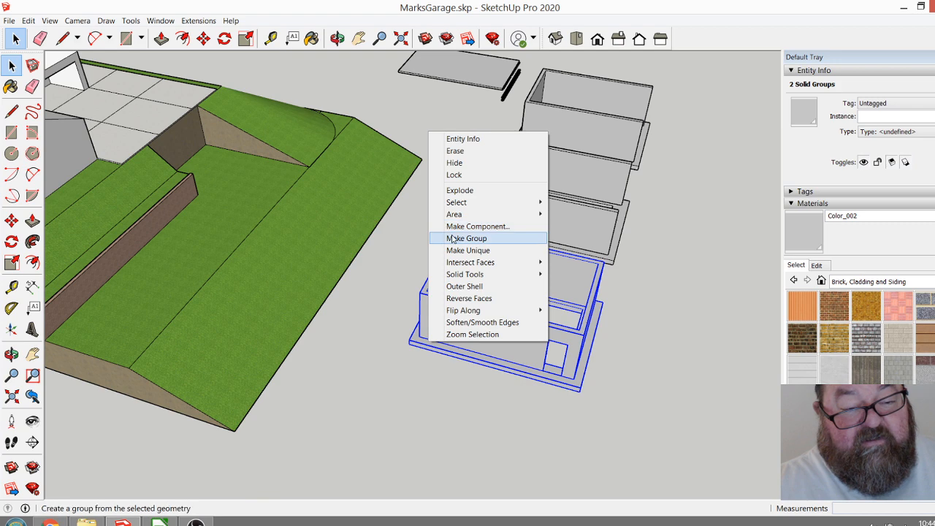
{"action": "left_click", "coordinate": [453, 238]}
Move the grouped closed garage onto the hillside site beside the driveway slab, at the end of the retaining wall.
{"action": "scroll", "coordinate": [574, 387], "scroll_direction": "down", "scroll_amount": 2}
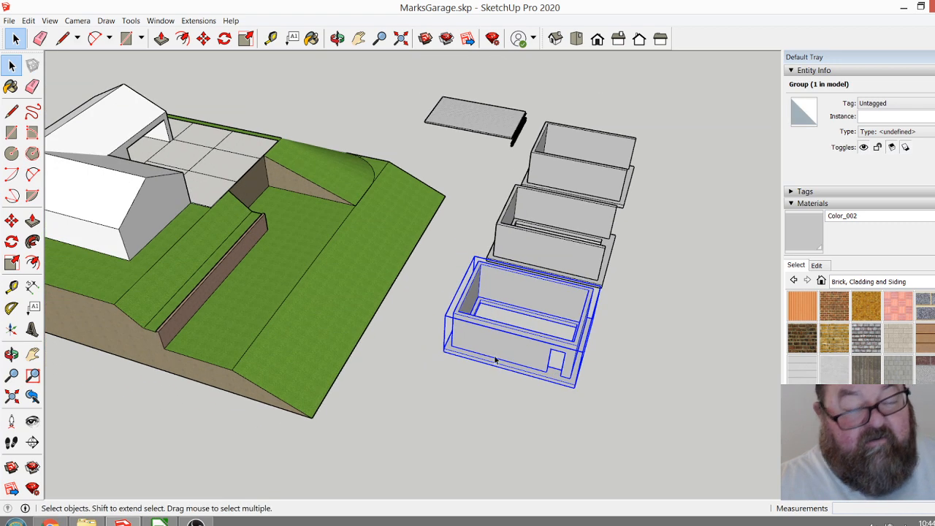
{"action": "left_click", "coordinate": [204, 38]}
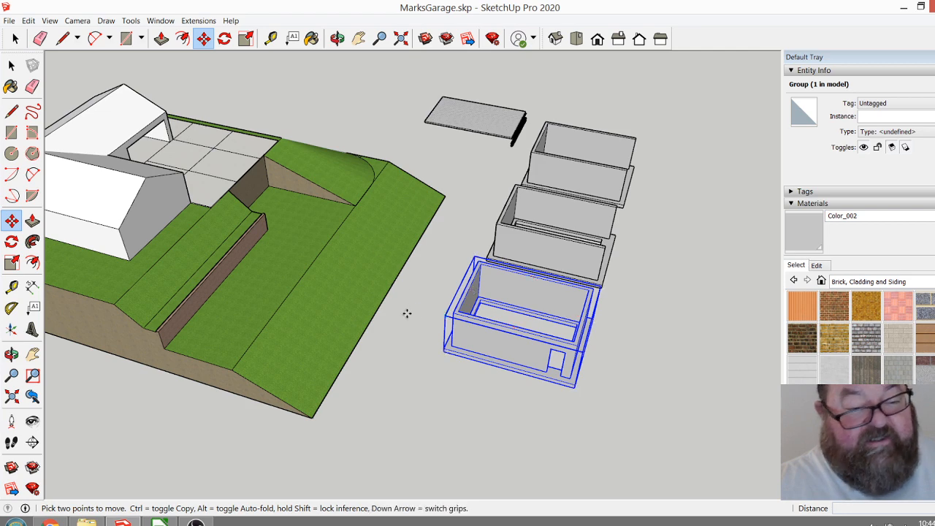
{"action": "left_click", "coordinate": [451, 328]}
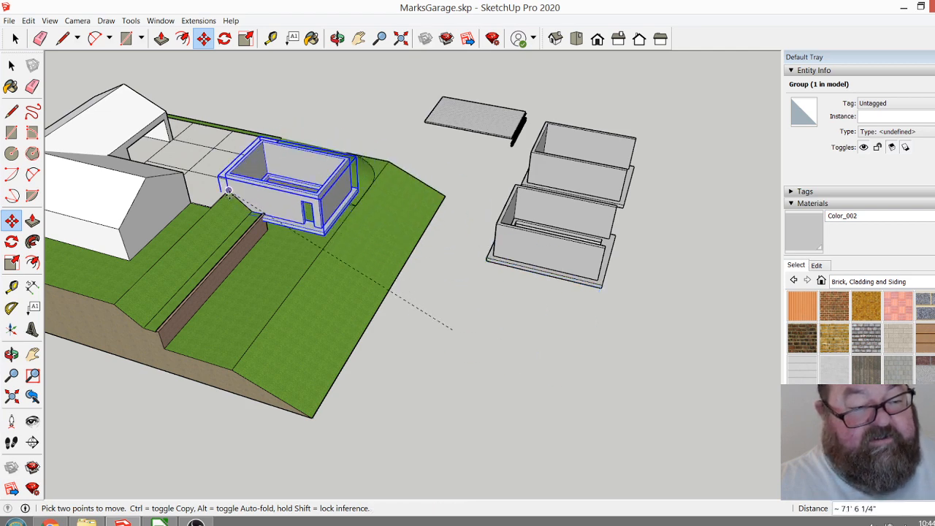
Lower the closed garage group 5' by its front footing corner into the lawn.
{"action": "left_click", "coordinate": [337, 38]}
{"action": "left_click_drag", "start_coordinate": [289, 226], "coordinate": [759, 209]}
{"action": "left_click_drag", "start_coordinate": [331, 335], "coordinate": [623, 314]}
{"action": "scroll", "coordinate": [577, 256], "scroll_direction": "up", "scroll_amount": 4}
{"action": "scroll", "coordinate": [557, 266], "scroll_direction": "up", "scroll_amount": 5}
{"action": "left_click_drag", "start_coordinate": [504, 271], "coordinate": [208, 341]}
{"action": "left_click_drag", "start_coordinate": [494, 379], "coordinate": [317, 378]}
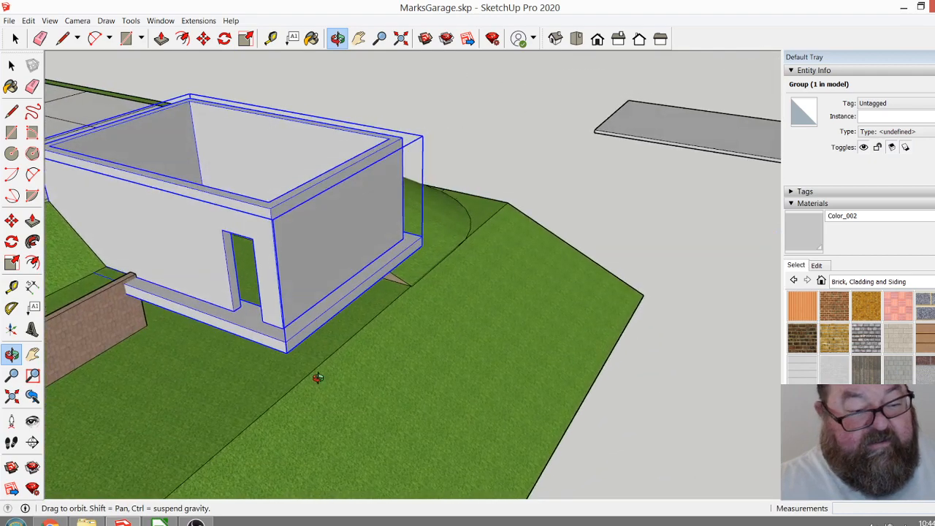
{"action": "left_click", "coordinate": [203, 38]}
{"action": "left_click", "coordinate": [287, 342]}
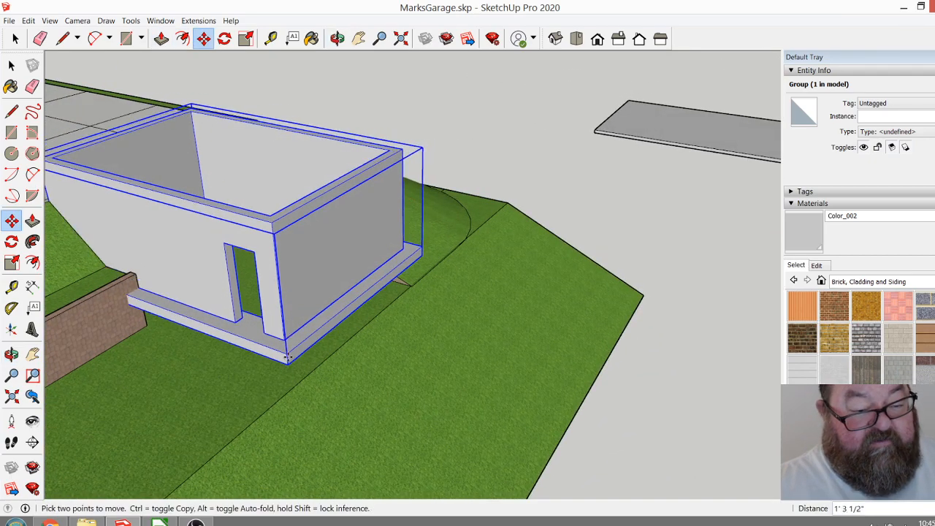
{"action": "left_click", "coordinate": [290, 395]}
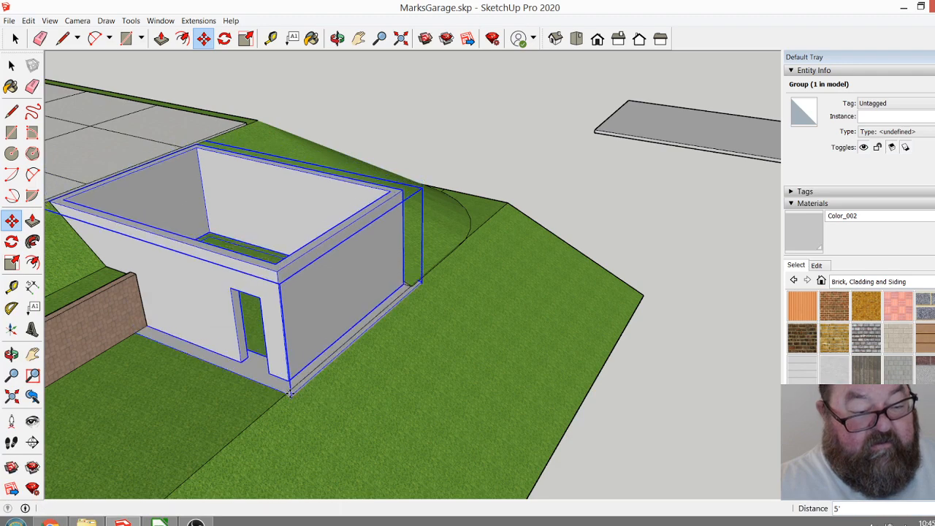
Examine how the placed garage sits against the driveway slab, retaining wall and sloping ground.
{"action": "scroll", "coordinate": [394, 405], "scroll_direction": "down", "scroll_amount": 1}
{"action": "left_click", "coordinate": [337, 38]}
{"action": "left_click_drag", "start_coordinate": [379, 234], "coordinate": [344, 297]}
{"action": "scroll", "coordinate": [344, 296], "scroll_direction": "up", "scroll_amount": 5}
{"action": "left_click_drag", "start_coordinate": [271, 282], "coordinate": [701, 338]}
{"action": "left_click_drag", "start_coordinate": [439, 357], "coordinate": [637, 325]}
{"action": "scroll", "coordinate": [407, 326], "scroll_direction": "up", "scroll_amount": 2}
{"action": "left_click_drag", "start_coordinate": [428, 342], "coordinate": [461, 355]}
{"action": "scroll", "coordinate": [536, 340], "scroll_direction": "up", "scroll_amount": 2}
{"action": "scroll", "coordinate": [341, 257], "scroll_direction": "up", "scroll_amount": 3}
{"action": "scroll", "coordinate": [341, 257], "scroll_direction": "down", "scroll_amount": 3}
{"action": "scroll", "coordinate": [451, 360], "scroll_direction": "down", "scroll_amount": 2}
{"action": "scroll", "coordinate": [436, 406], "scroll_direction": "up", "scroll_amount": 4}
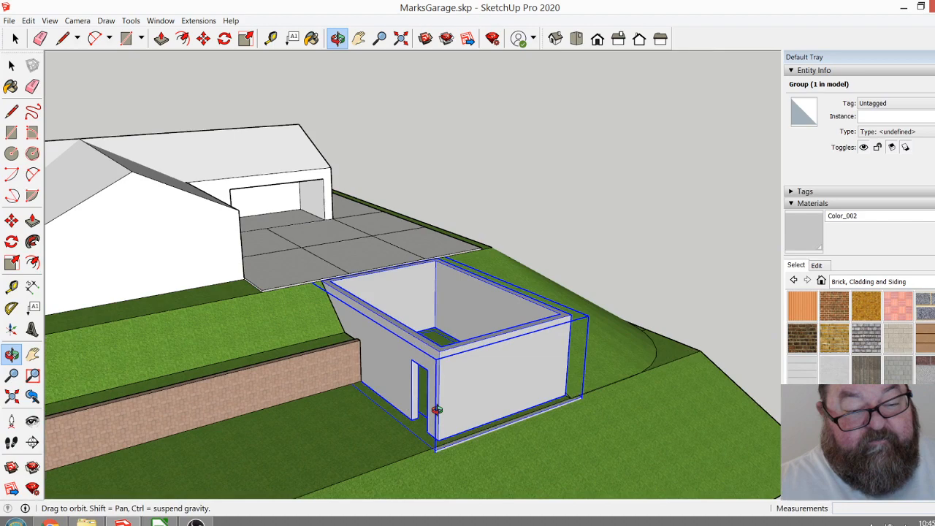
Try lowering the placed garage group by another 6", and undo the move.
{"action": "left_click_drag", "start_coordinate": [266, 213], "coordinate": [403, 295]}
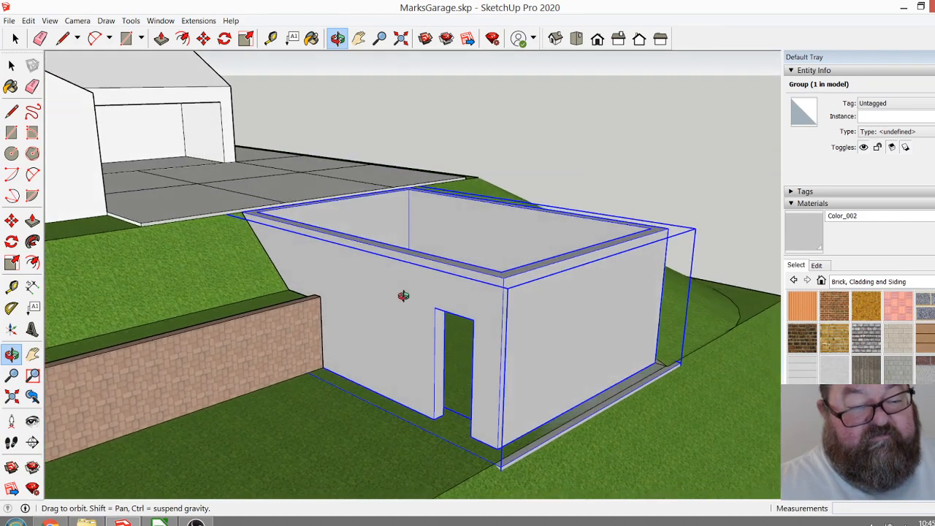
{"action": "left_click", "coordinate": [203, 38]}
{"action": "left_click", "coordinate": [323, 314]}
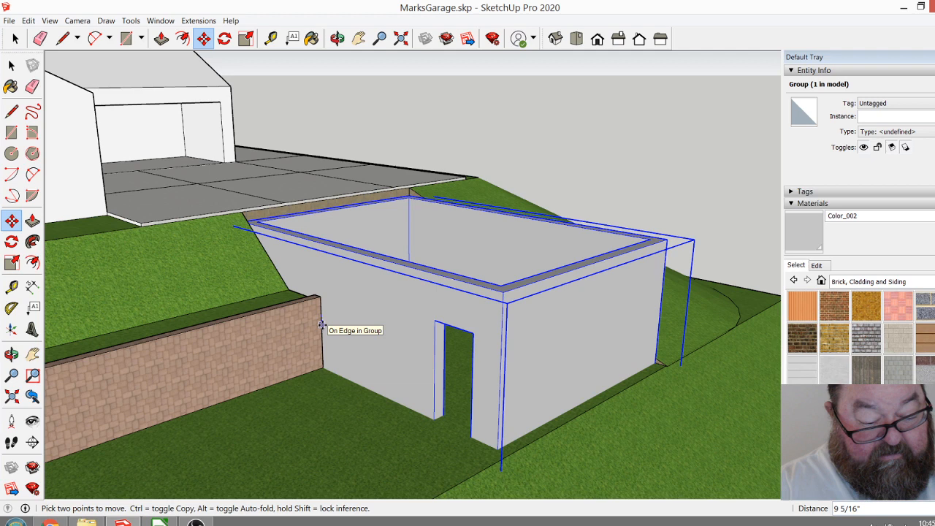
{"action": "key", "text": "Return"}
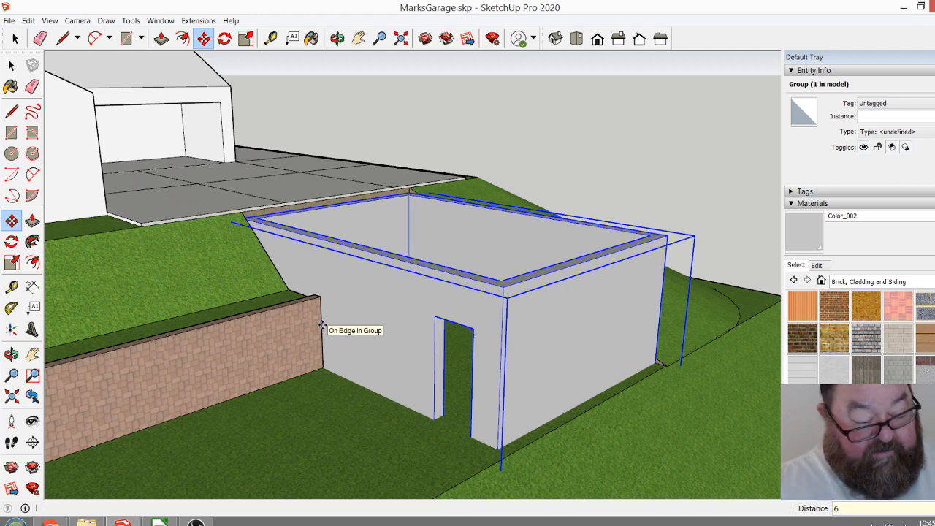
{"action": "key", "text": "ctrl+z"}
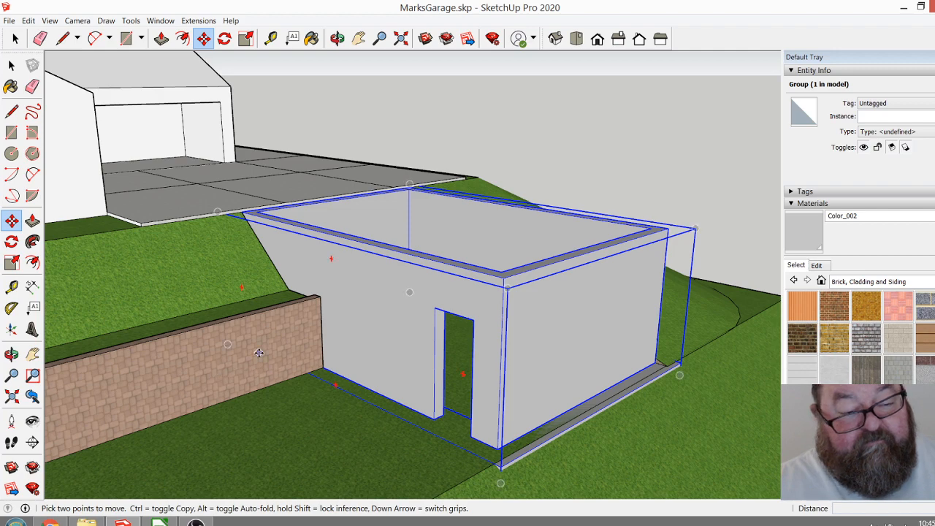
Examine the garage on the hillside from above, checking its walls against the driveway edge and slope.
{"action": "left_click", "coordinate": [336, 39]}
{"action": "left_click_drag", "start_coordinate": [402, 300], "coordinate": [517, 380]}
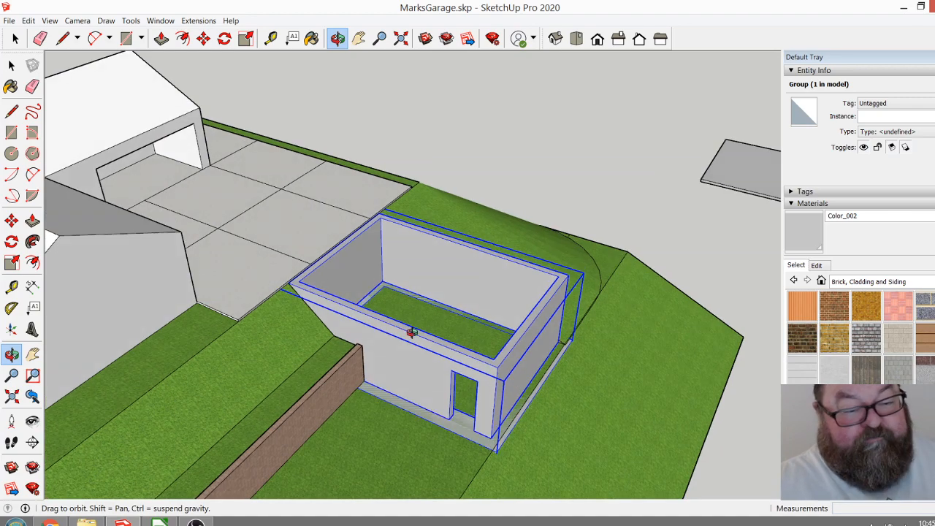
{"action": "scroll", "coordinate": [413, 328], "scroll_direction": "down", "scroll_amount": 5}
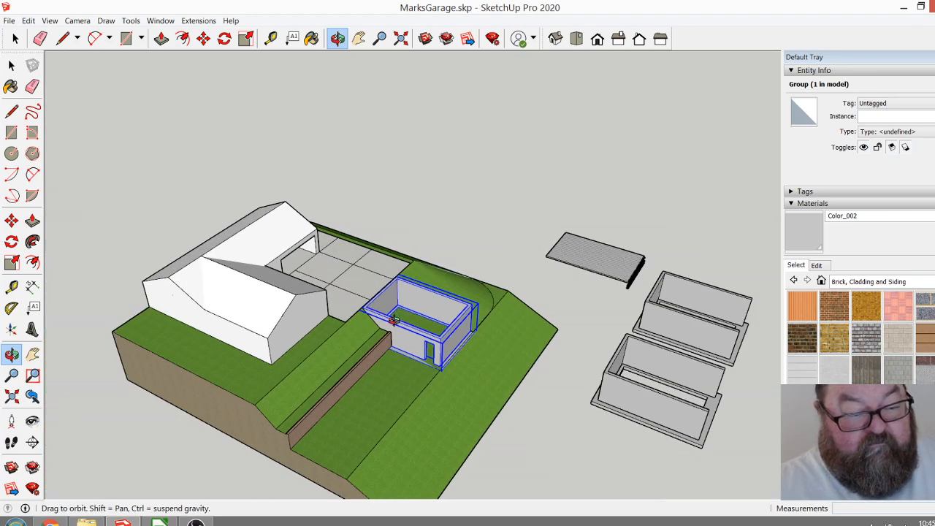
{"action": "left_click_drag", "start_coordinate": [432, 344], "coordinate": [379, 332]}
{"action": "scroll", "coordinate": [362, 306], "scroll_direction": "up", "scroll_amount": 5}
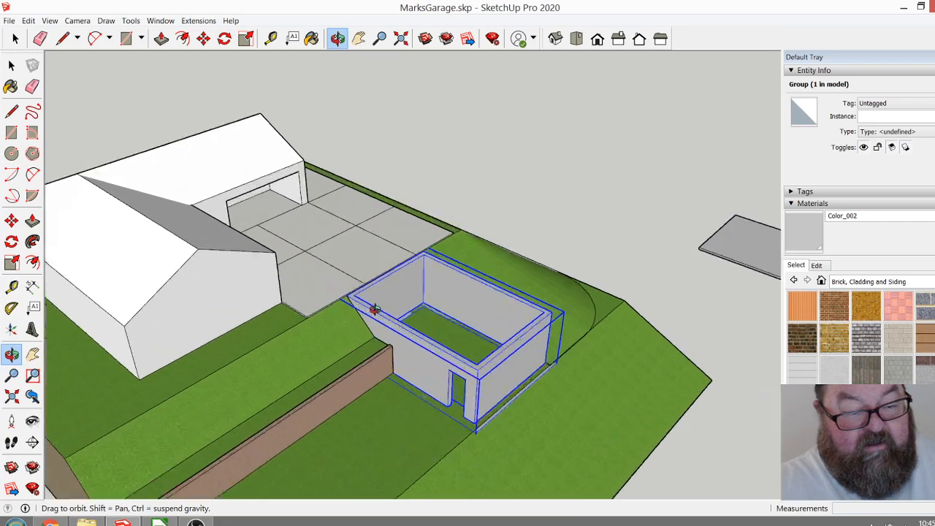
Switch to the browser and review the site photos in Dropbox's Garage design JAN 2020 folder, from 20200130_161107.jpg to the hillside views.
{"action": "left_click", "coordinate": [50, 520]}
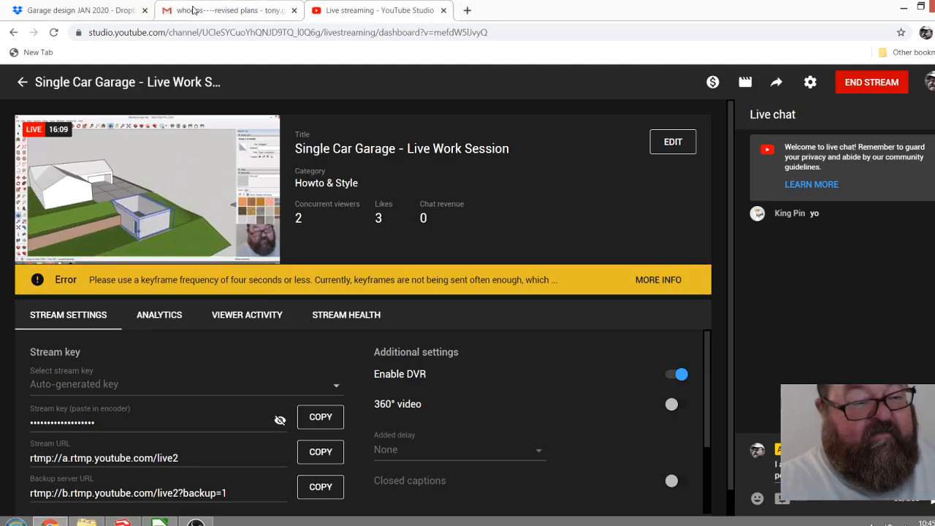
{"action": "left_click", "coordinate": [103, 9]}
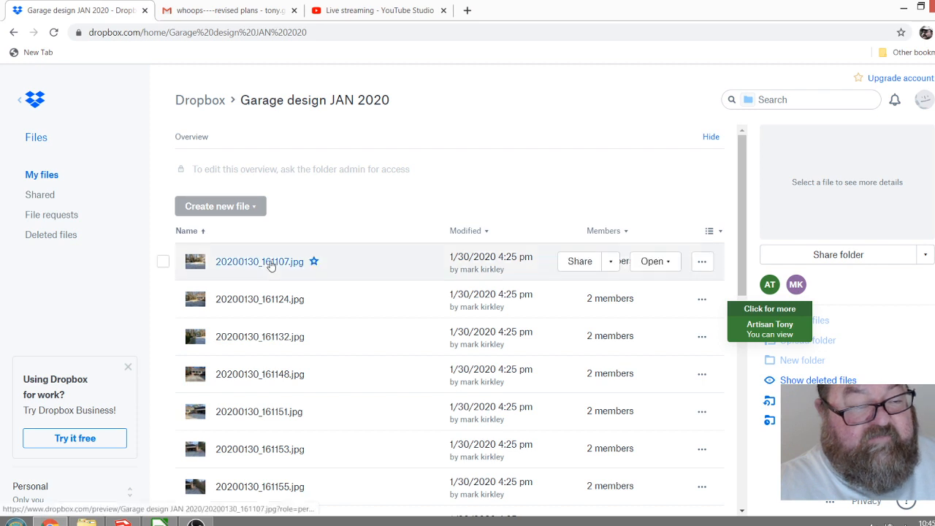
{"action": "left_click", "coordinate": [271, 262]}
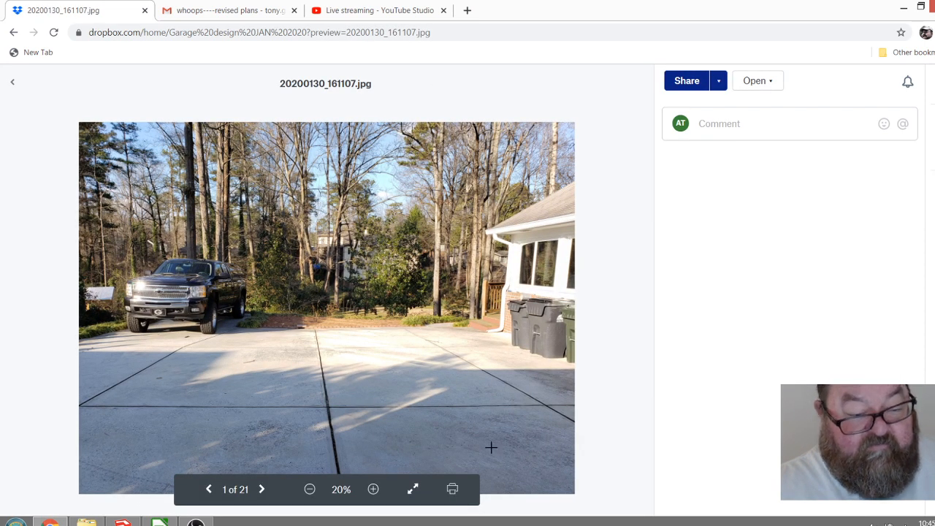
{"action": "left_click", "coordinate": [263, 490]}
{"action": "left_click", "coordinate": [262, 490]}
{"action": "left_click", "coordinate": [262, 489]}
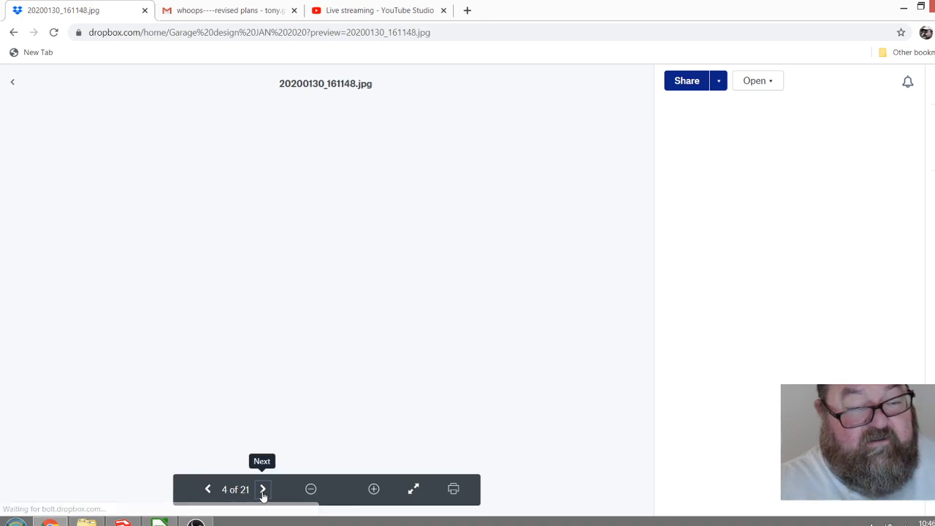
{"action": "left_click", "coordinate": [263, 489]}
{"action": "left_click", "coordinate": [262, 490]}
{"action": "left_click", "coordinate": [262, 489]}
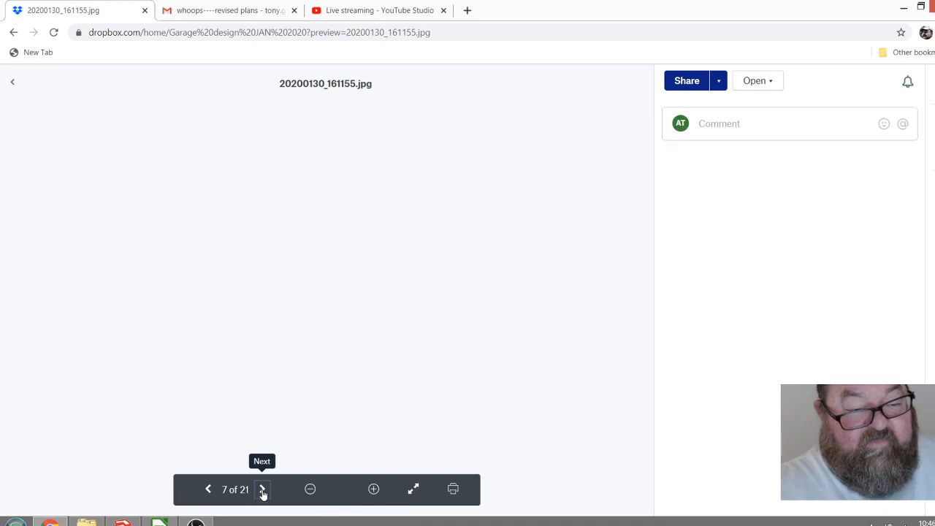
{"action": "left_click", "coordinate": [262, 489]}
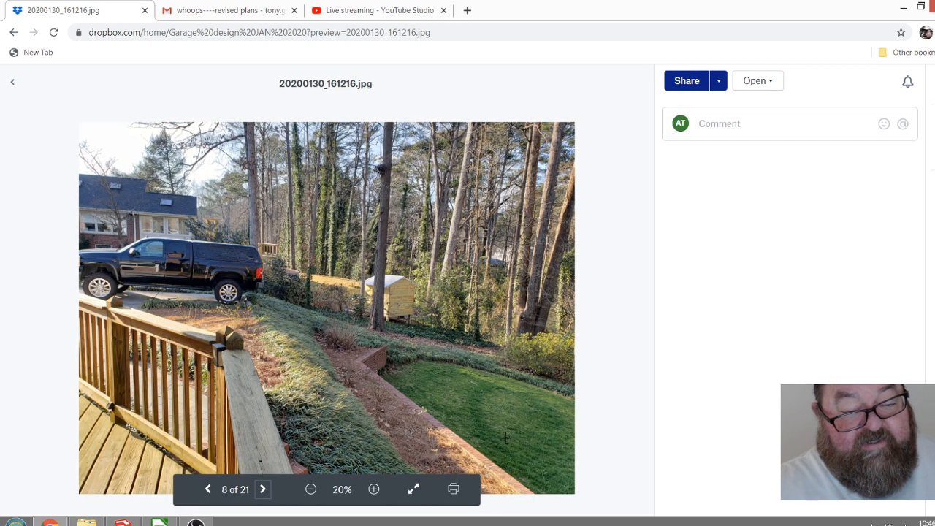
{"action": "left_click", "coordinate": [263, 490]}
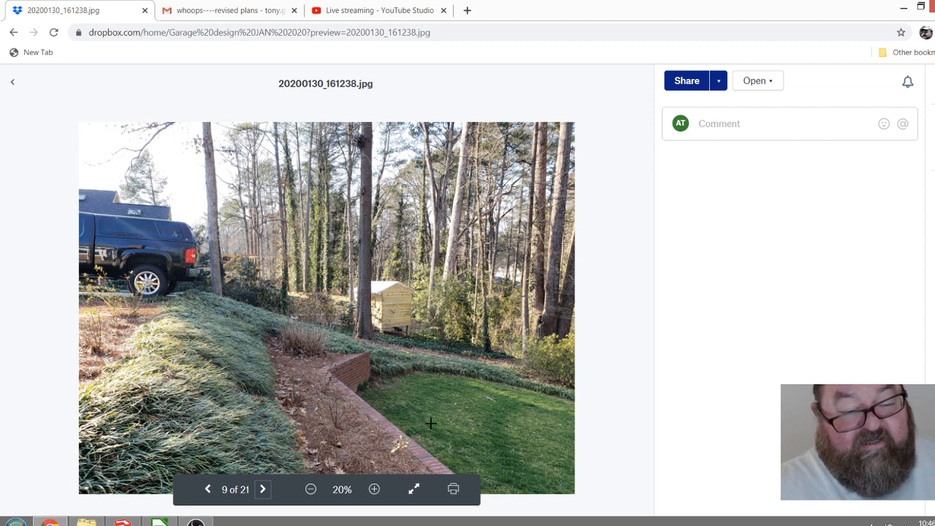
{"action": "left_click", "coordinate": [208, 491]}
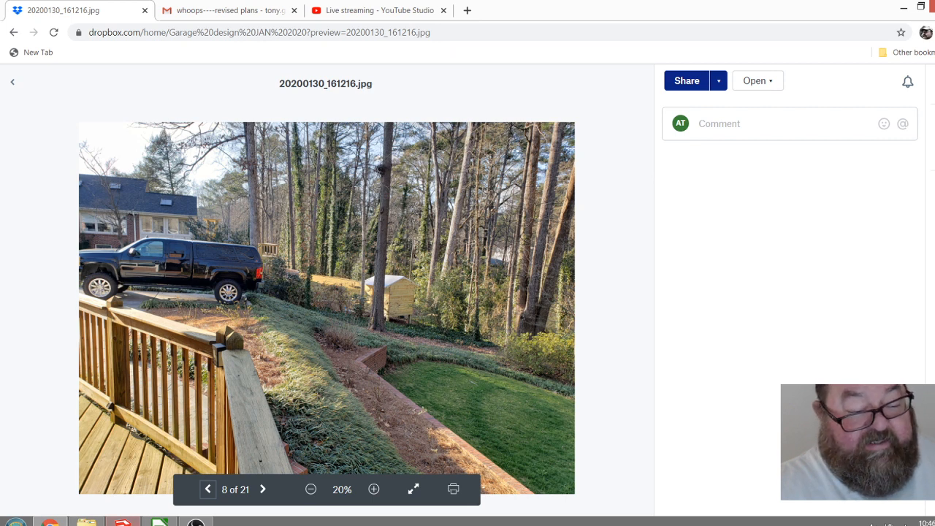
Return to SketchUp and examine the garage's door side and front footing corner against the sloping lawn.
{"action": "key", "text": "alt+Tab"}
{"action": "scroll", "coordinate": [381, 276], "scroll_direction": "down", "scroll_amount": 3}
{"action": "scroll", "coordinate": [488, 432], "scroll_direction": "up", "scroll_amount": 8}
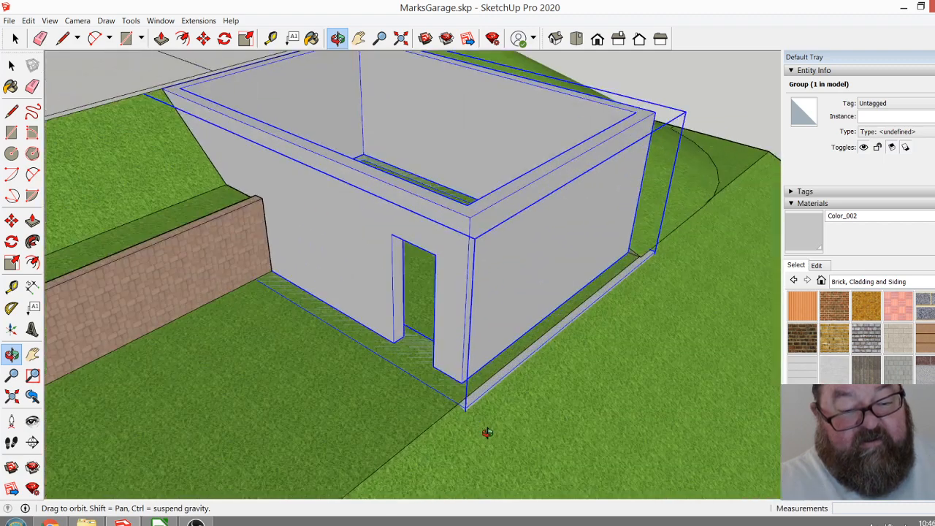
{"action": "left_click_drag", "start_coordinate": [370, 364], "coordinate": [422, 324]}
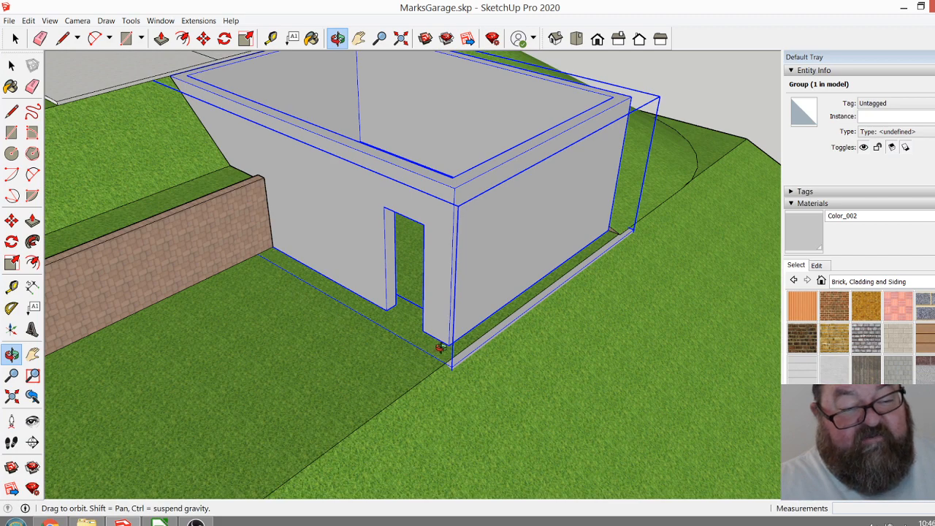
{"action": "left_click_drag", "start_coordinate": [439, 348], "coordinate": [294, 314]}
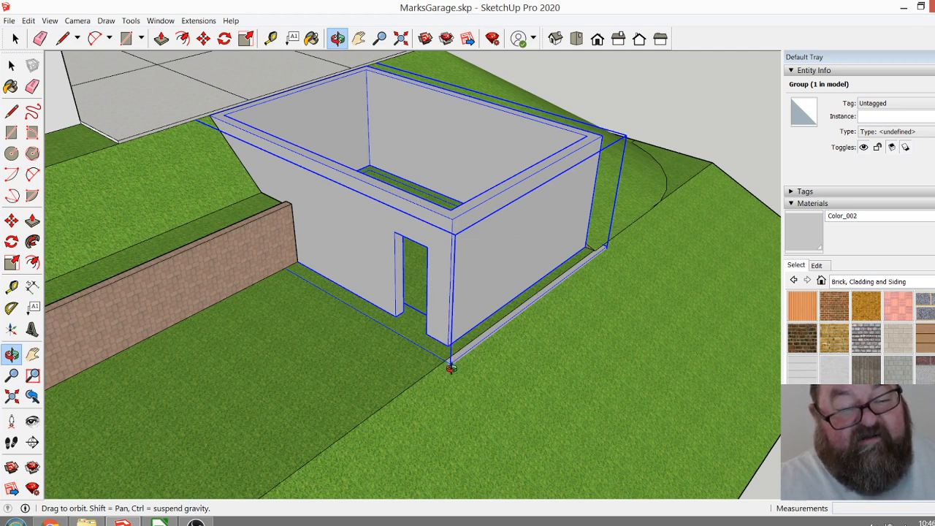
Open the hillside garage's wall group and push/pull the top face of the walls up 1'.
{"action": "scroll", "coordinate": [435, 409], "scroll_direction": "down", "scroll_amount": 4}
{"action": "scroll", "coordinate": [340, 224], "scroll_direction": "up", "scroll_amount": 8}
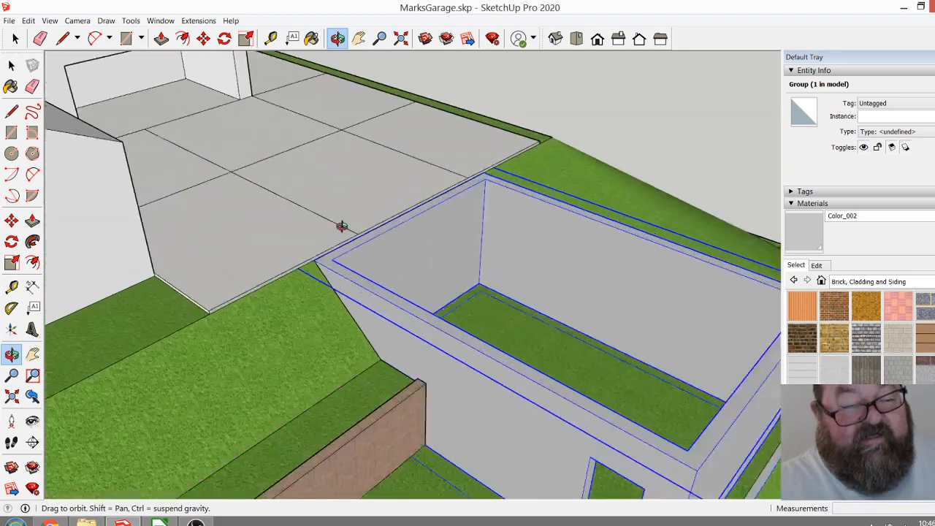
{"action": "key", "text": "space"}
{"action": "double_click", "coordinate": [402, 278]}
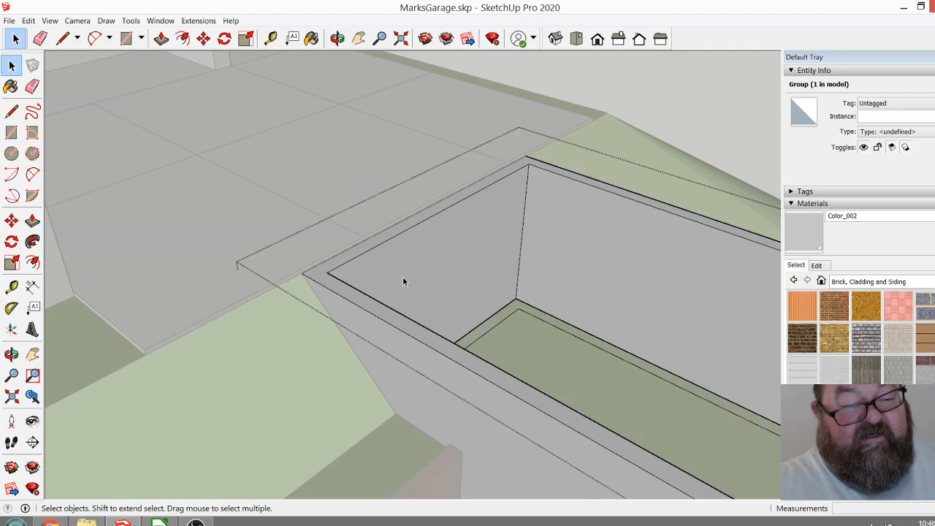
{"action": "scroll", "coordinate": [336, 266], "scroll_direction": "up", "scroll_amount": 1}
{"action": "scroll", "coordinate": [336, 267], "scroll_direction": "up", "scroll_amount": 1}
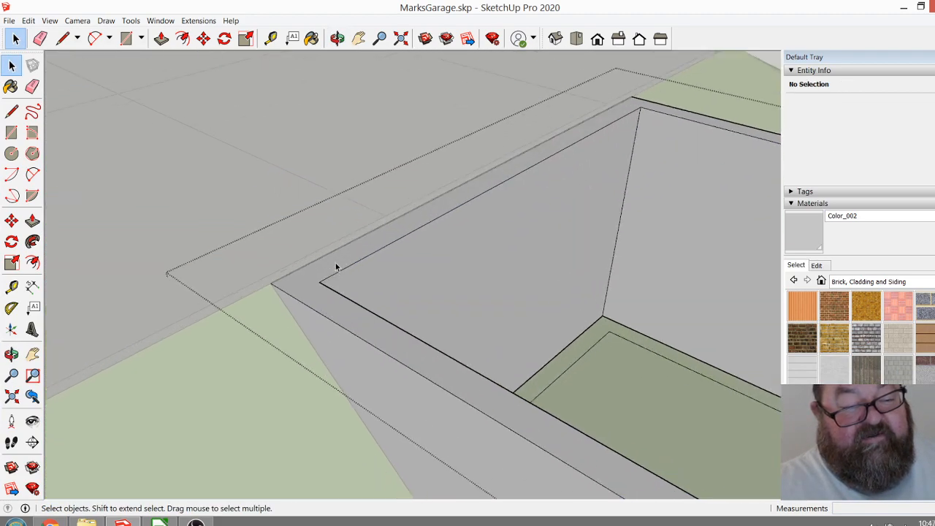
{"action": "left_click", "coordinate": [158, 40]}
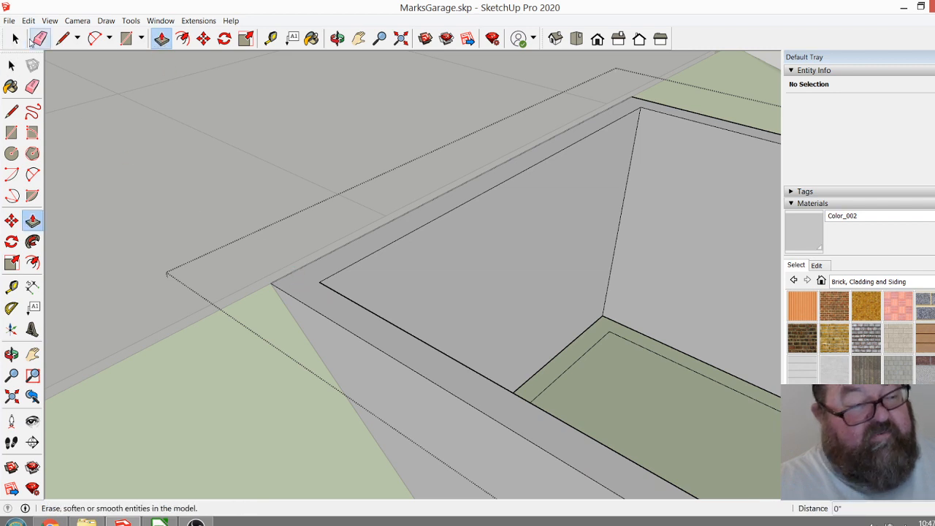
{"action": "left_click", "coordinate": [16, 41]}
{"action": "double_click", "coordinate": [315, 293]}
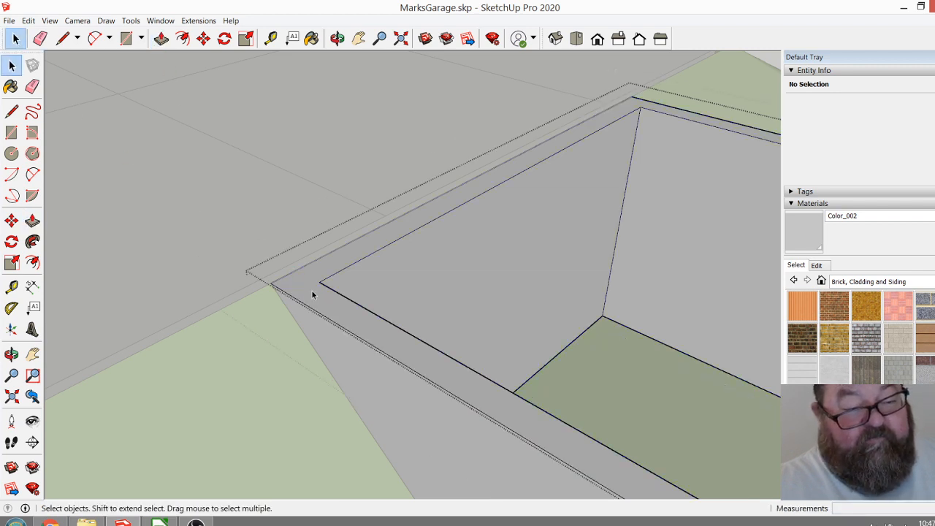
{"action": "left_click", "coordinate": [164, 42]}
{"action": "left_click_drag", "start_coordinate": [304, 280], "coordinate": [302, 261]}
{"action": "type", "text": "1'"}
{"action": "key", "text": "Return"}
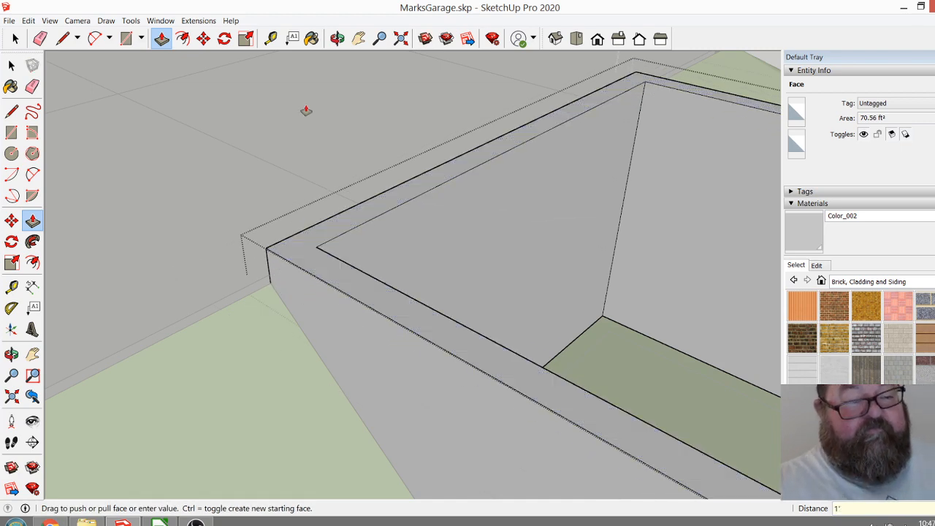
Examine the raised garage walls along the driveway edge, and close the group to view the whole site.
{"action": "left_click", "coordinate": [337, 38]}
{"action": "left_click_drag", "start_coordinate": [303, 209], "coordinate": [469, 145]}
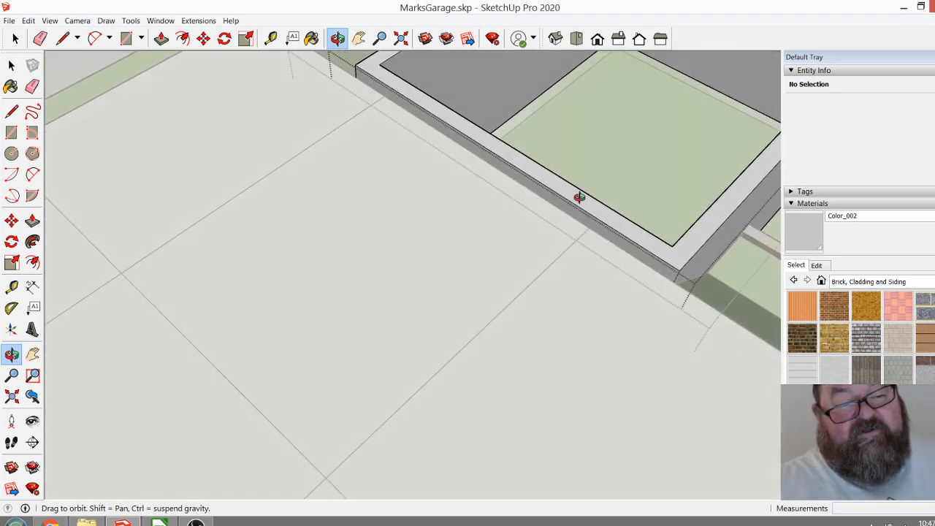
{"action": "left_click_drag", "start_coordinate": [586, 262], "coordinate": [534, 207]}
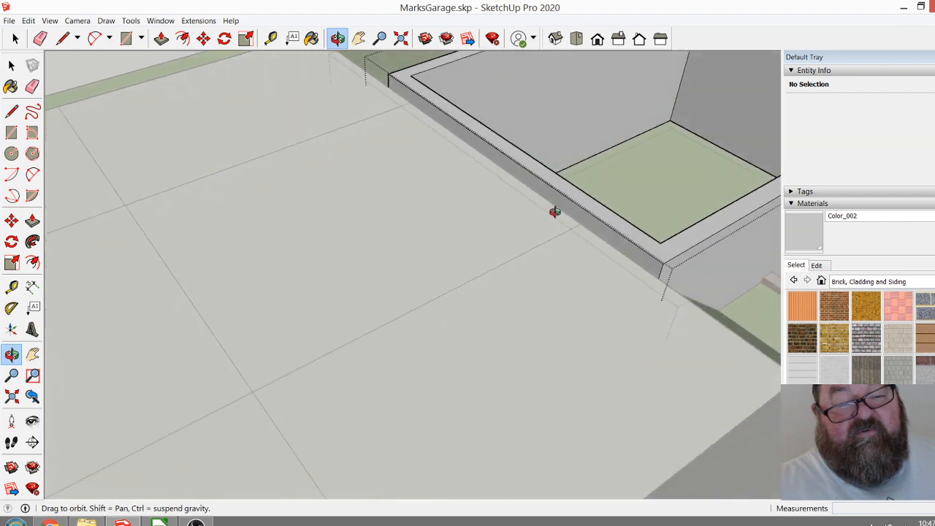
{"action": "left_click_drag", "start_coordinate": [621, 257], "coordinate": [340, 284]}
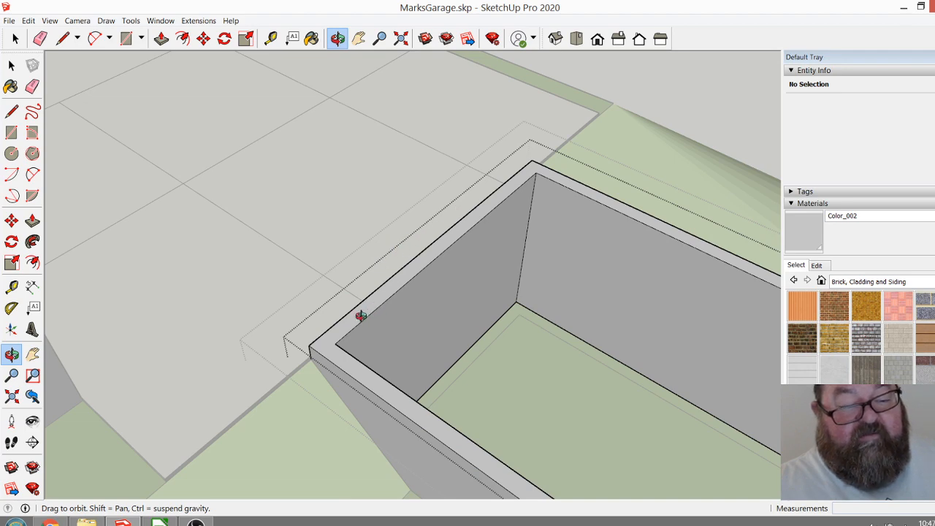
{"action": "left_click_drag", "start_coordinate": [344, 311], "coordinate": [272, 181]}
{"action": "scroll", "coordinate": [273, 184], "scroll_direction": "down", "scroll_amount": 2}
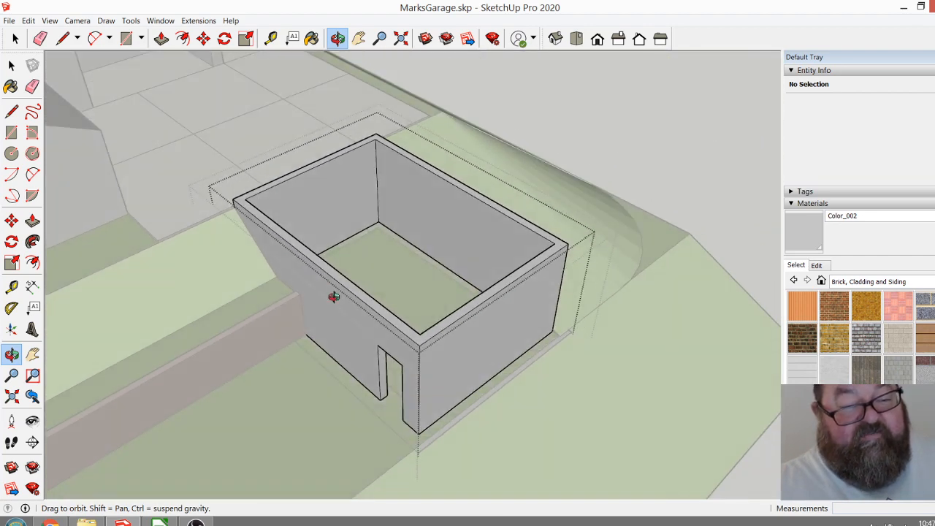
{"action": "left_click", "coordinate": [16, 38]}
{"action": "scroll", "coordinate": [645, 302], "scroll_direction": "down", "scroll_amount": 3}
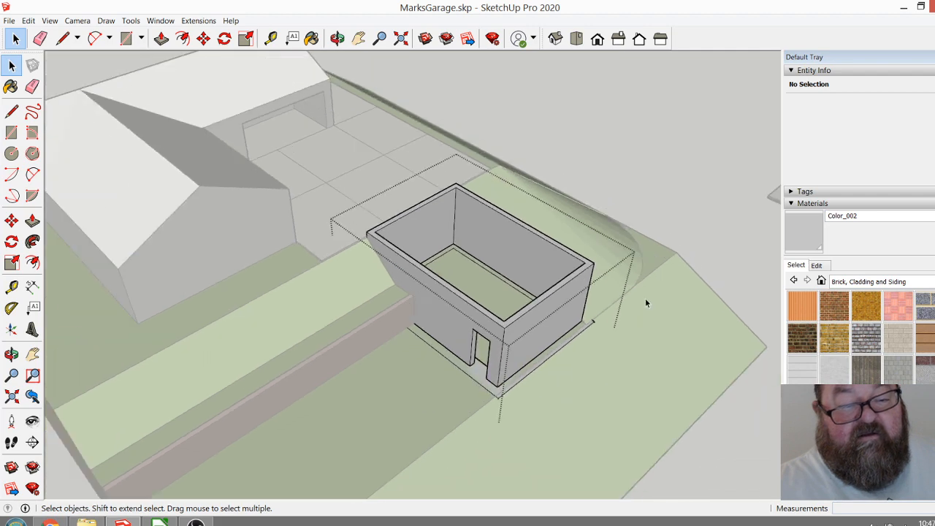
{"action": "scroll", "coordinate": [476, 319], "scroll_direction": "up", "scroll_amount": 5}
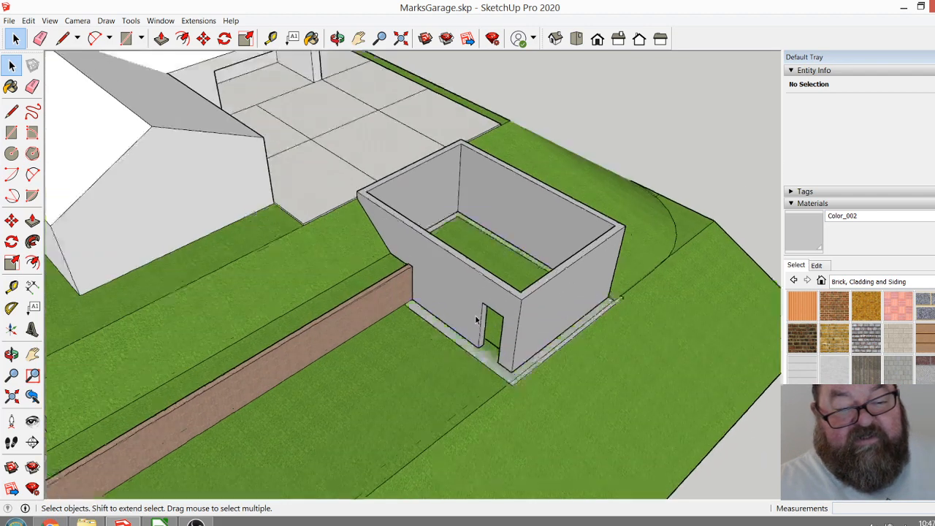
{"action": "scroll", "coordinate": [341, 171], "scroll_direction": "down", "scroll_amount": 6}
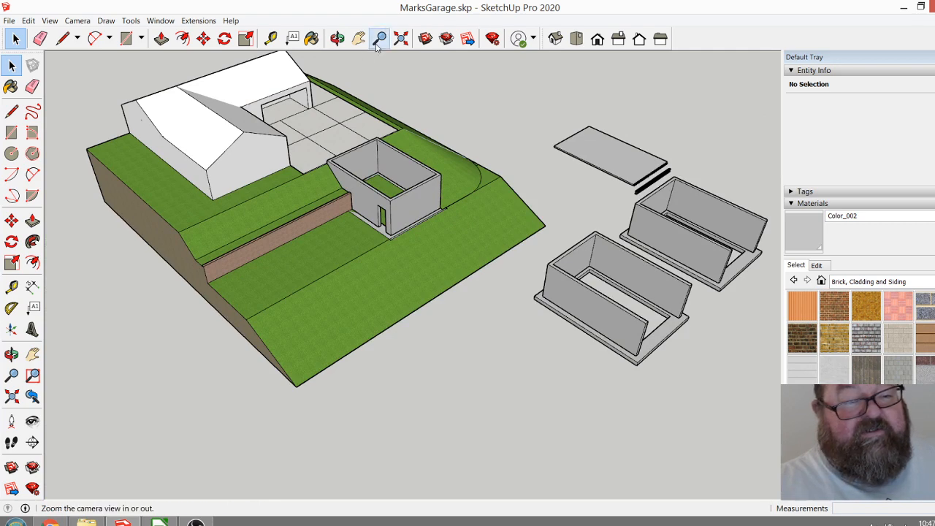
Draw a 25' 2" by 16' 4" floor rectangle on the open-front garage's footing, from the inner back corner to the opposite wall's front end.
{"action": "left_click", "coordinate": [337, 38]}
{"action": "left_click_drag", "start_coordinate": [402, 186], "coordinate": [501, 374]}
{"action": "scroll", "coordinate": [501, 374], "scroll_direction": "up", "scroll_amount": 10}
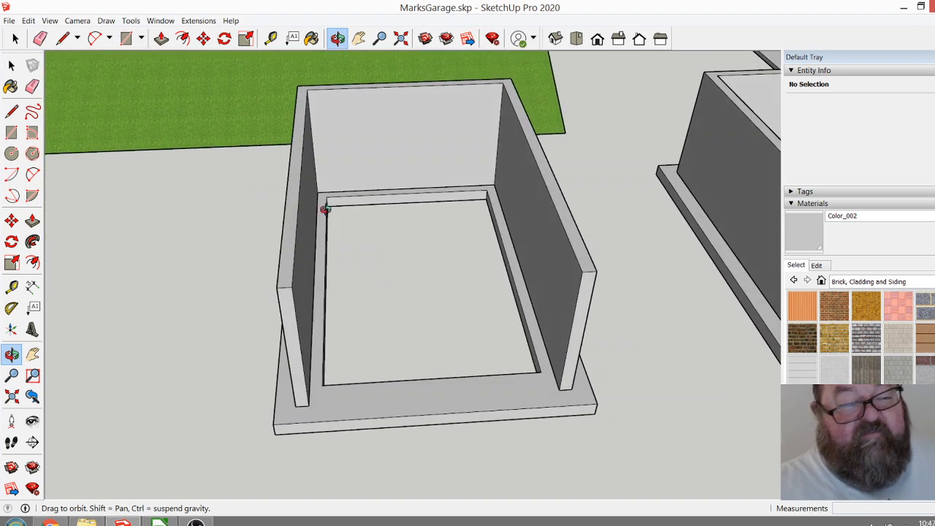
{"action": "left_click", "coordinate": [124, 40]}
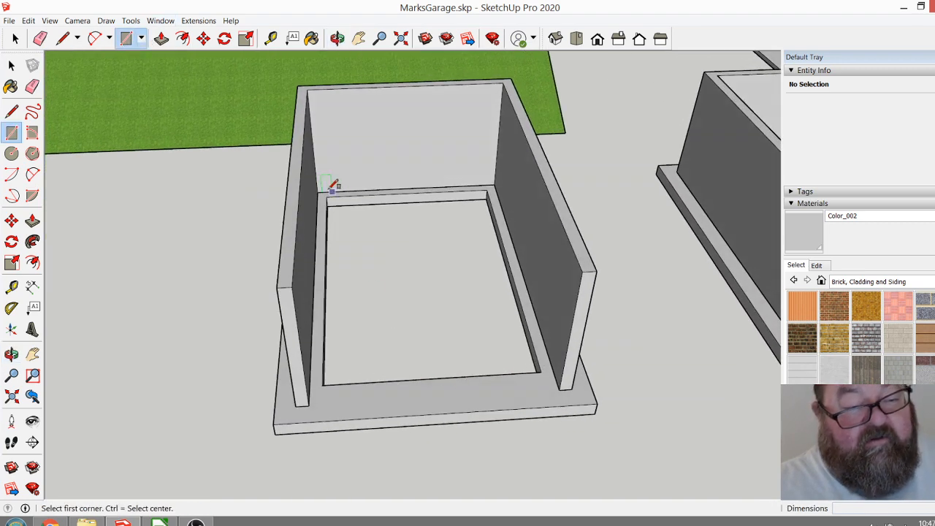
{"action": "left_click", "coordinate": [317, 192]}
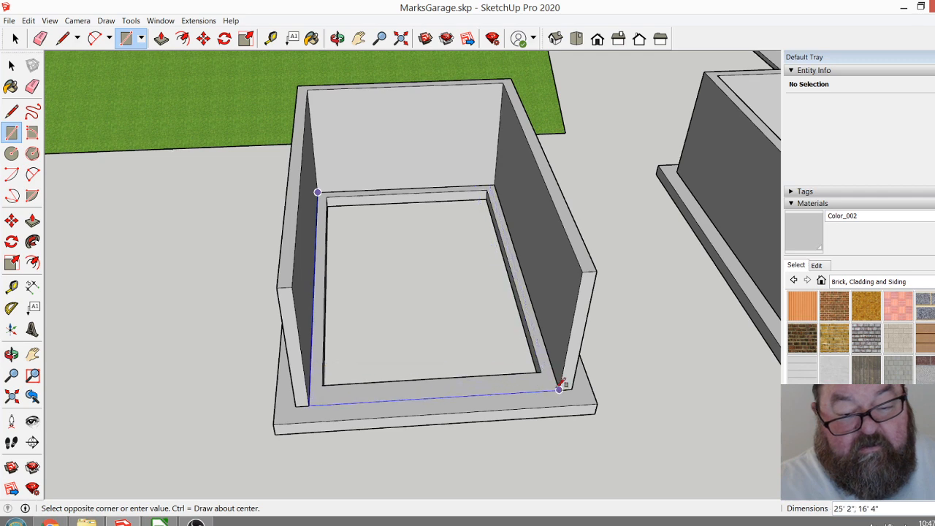
{"action": "left_click", "coordinate": [559, 389]}
{"action": "scroll", "coordinate": [528, 390], "scroll_direction": "up", "scroll_amount": 4}
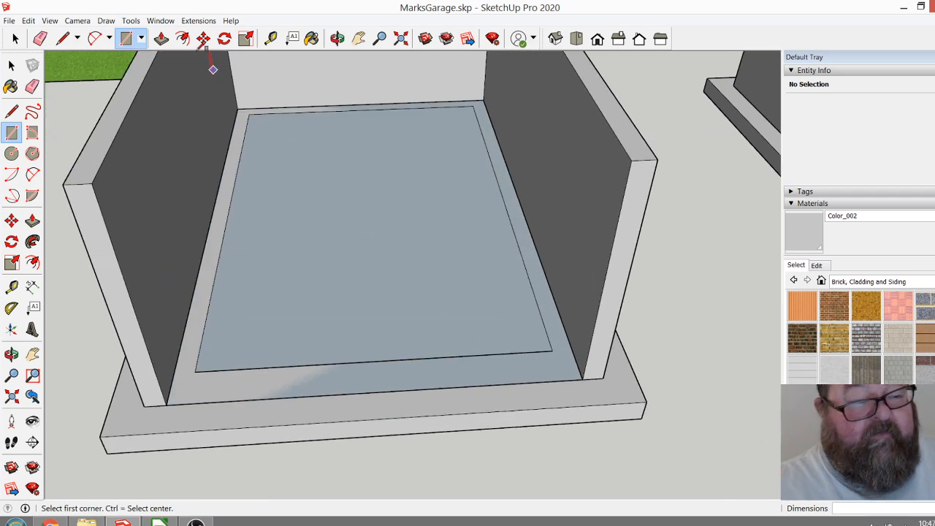
Extrude the open-front garage's floor rectangle up 4" into a slab.
{"action": "left_click", "coordinate": [161, 38]}
{"action": "left_click", "coordinate": [413, 313]}
{"action": "left_click", "coordinate": [412, 313]}
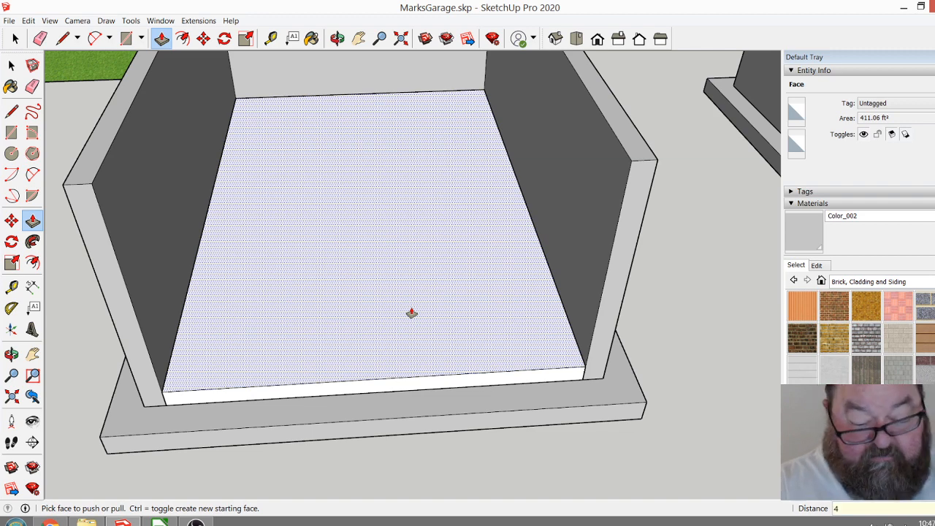
{"action": "key", "text": "Return"}
Push the floor slab's front edge face back 10" from the open end of the walls.
{"action": "middle_click_drag", "start_coordinate": [434, 319], "coordinate": [370, 101]}
{"action": "scroll", "coordinate": [557, 359], "scroll_direction": "up", "scroll_amount": 5}
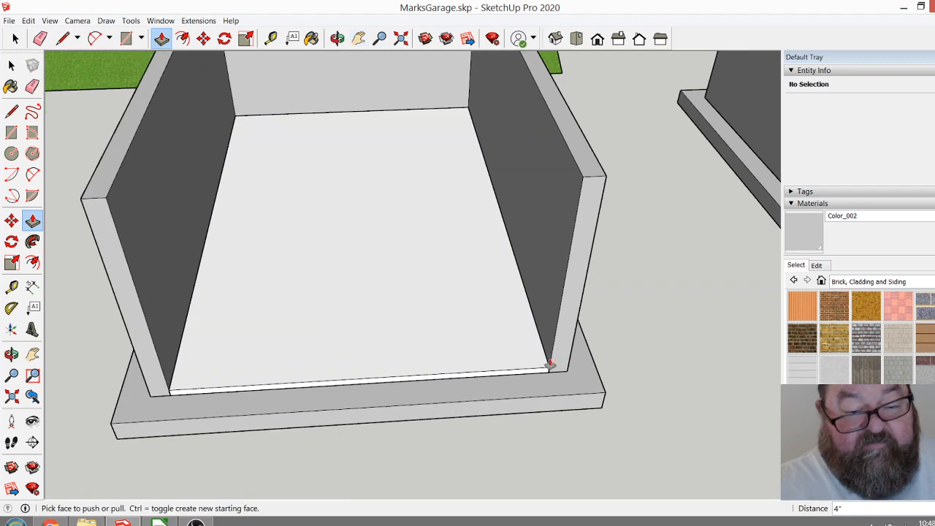
{"action": "scroll", "coordinate": [503, 395], "scroll_direction": "up", "scroll_amount": 4}
{"action": "left_click", "coordinate": [531, 390]}
{"action": "left_click", "coordinate": [523, 375]}
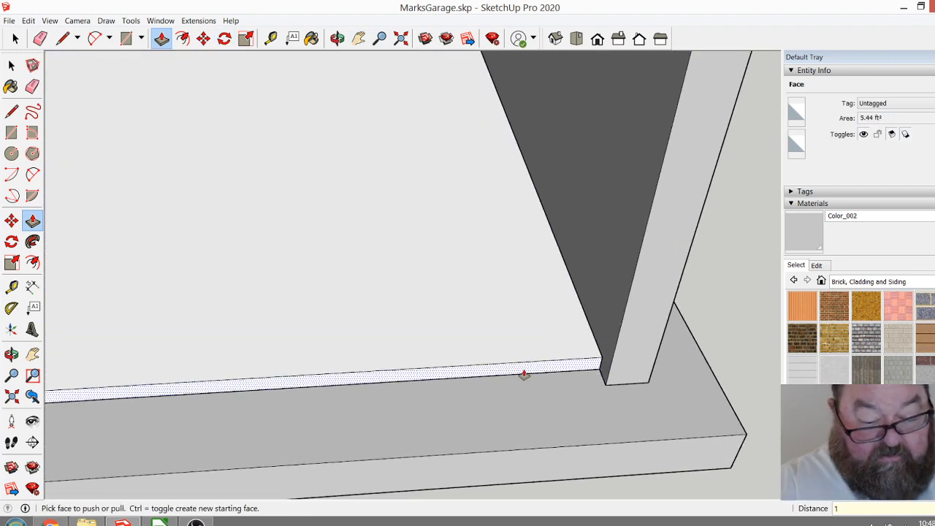
{"action": "key", "text": "Return"}
{"action": "scroll", "coordinate": [538, 379], "scroll_direction": "down", "scroll_amount": 6}
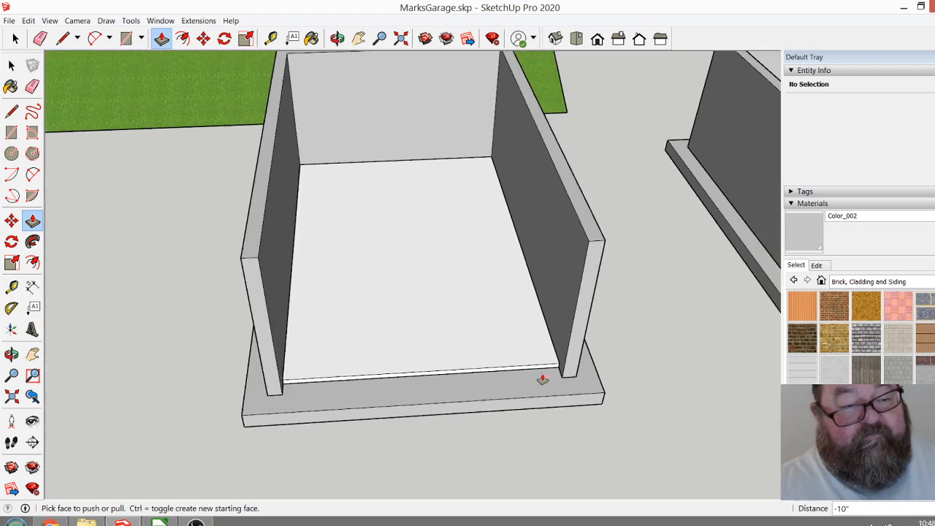
Group all the floor slab's geometry and paint the group with the grey Color_002 material.
{"action": "left_click", "coordinate": [14, 38]}
{"action": "left_click_drag", "start_coordinate": [261, 136], "coordinate": [598, 434]}
{"action": "right_click", "coordinate": [430, 317]}
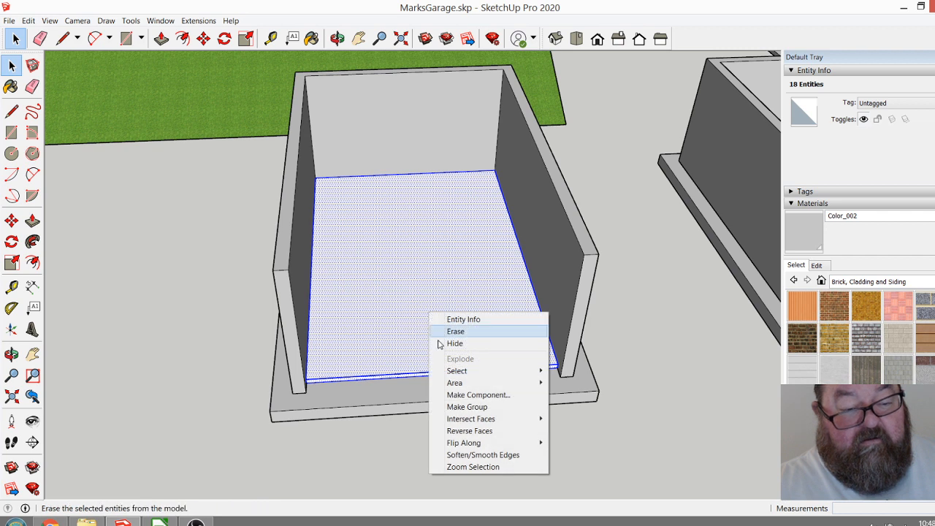
{"action": "left_click", "coordinate": [455, 407]}
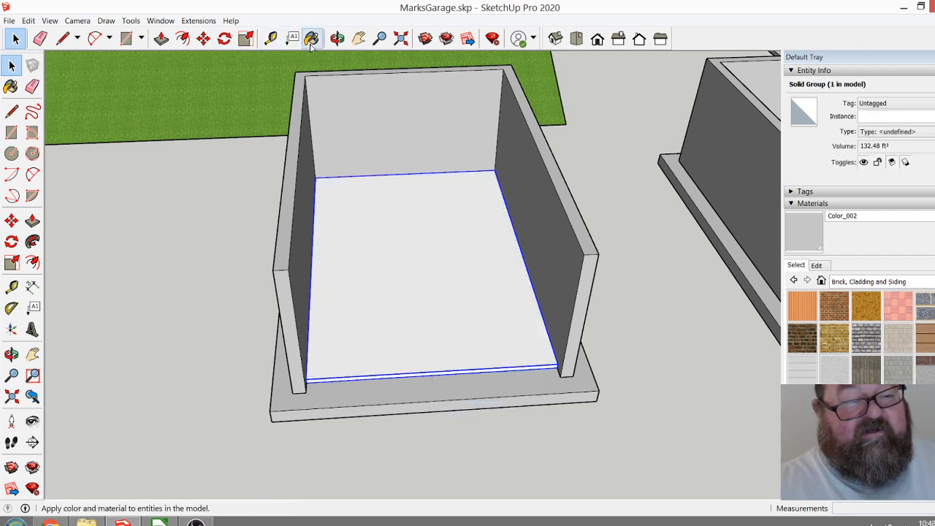
{"action": "left_click", "coordinate": [311, 38]}
{"action": "left_click", "coordinate": [398, 239]}
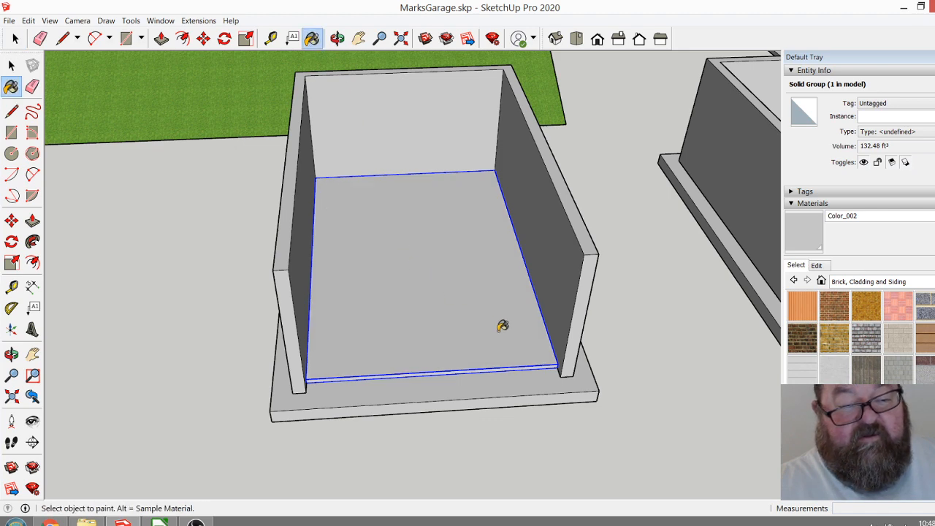
Copy the slab group into the hillside garage, using the open-front garage's outer wall base corner and the matching corner there as reference points.
{"action": "scroll", "coordinate": [496, 324], "scroll_direction": "down", "scroll_amount": 2}
{"action": "scroll", "coordinate": [438, 321], "scroll_direction": "down", "scroll_amount": 3}
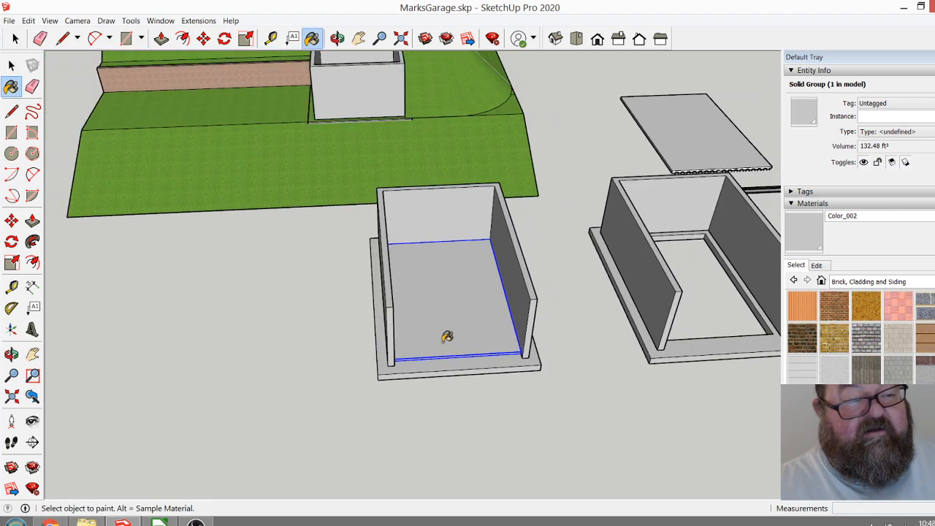
{"action": "scroll", "coordinate": [486, 372], "scroll_direction": "up", "scroll_amount": 3}
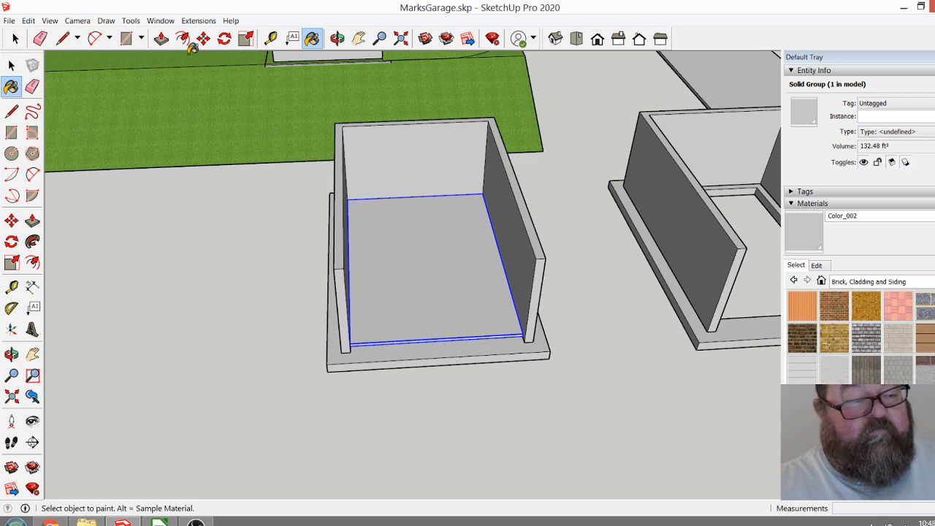
{"action": "left_click", "coordinate": [15, 38]}
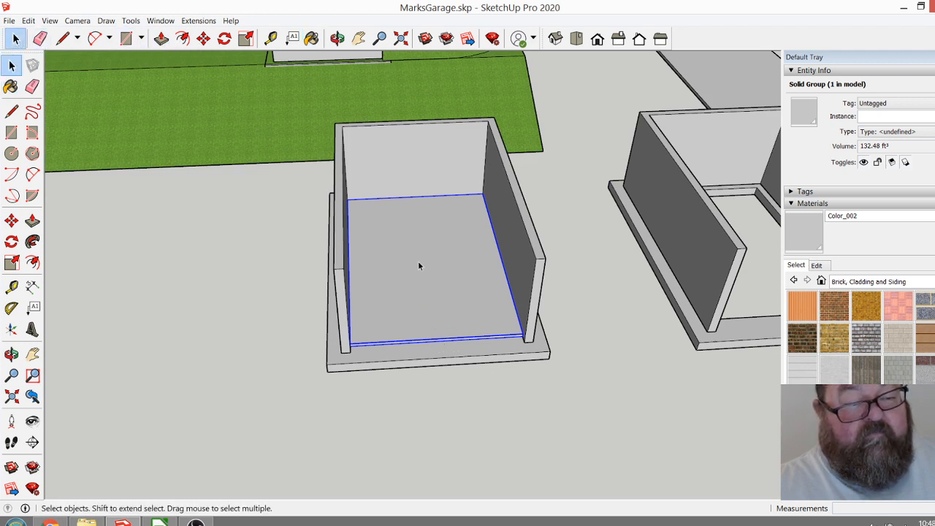
{"action": "left_click", "coordinate": [203, 38]}
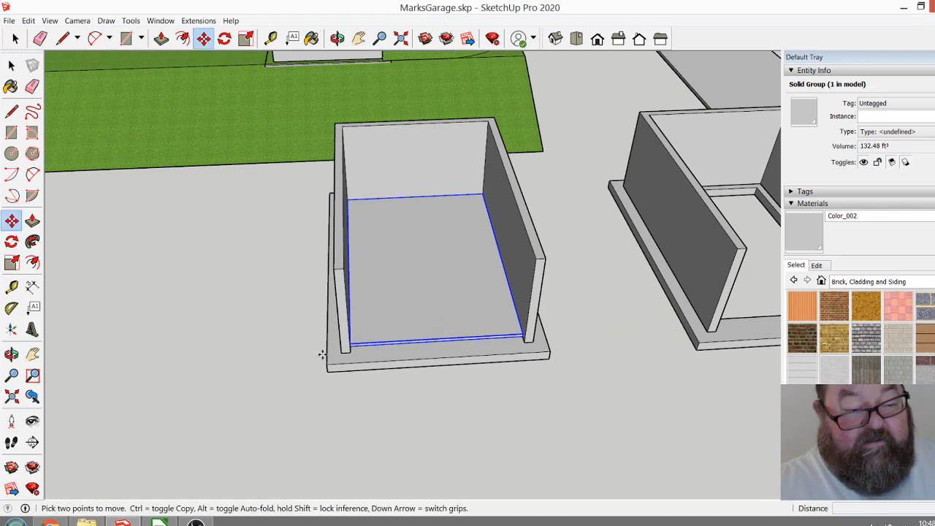
{"action": "scroll", "coordinate": [341, 353], "scroll_direction": "up", "scroll_amount": 2}
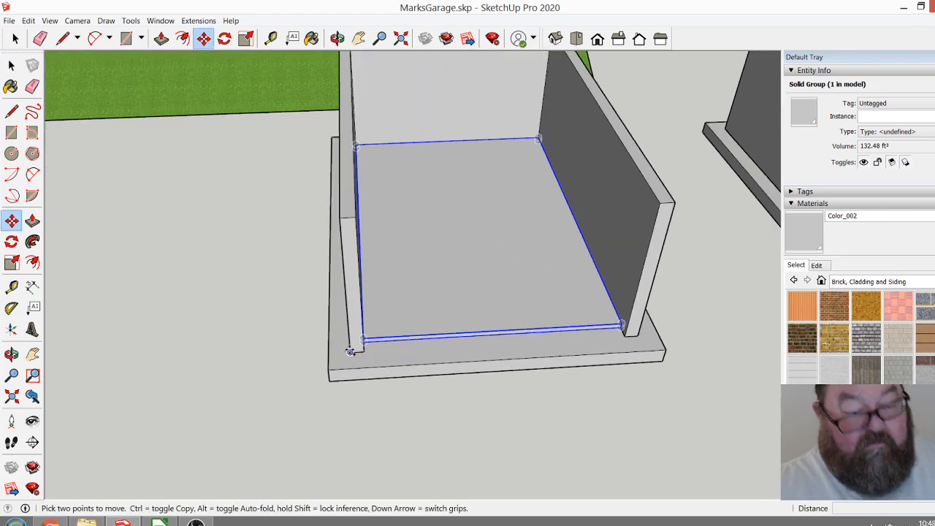
{"action": "left_click", "coordinate": [343, 354]}
{"action": "key", "text": "ctrl"}
{"action": "scroll", "coordinate": [456, 388], "scroll_direction": "down", "scroll_amount": 2}
{"action": "scroll", "coordinate": [460, 394], "scroll_direction": "down", "scroll_amount": 3}
{"action": "scroll", "coordinate": [333, 127], "scroll_direction": "up", "scroll_amount": 8}
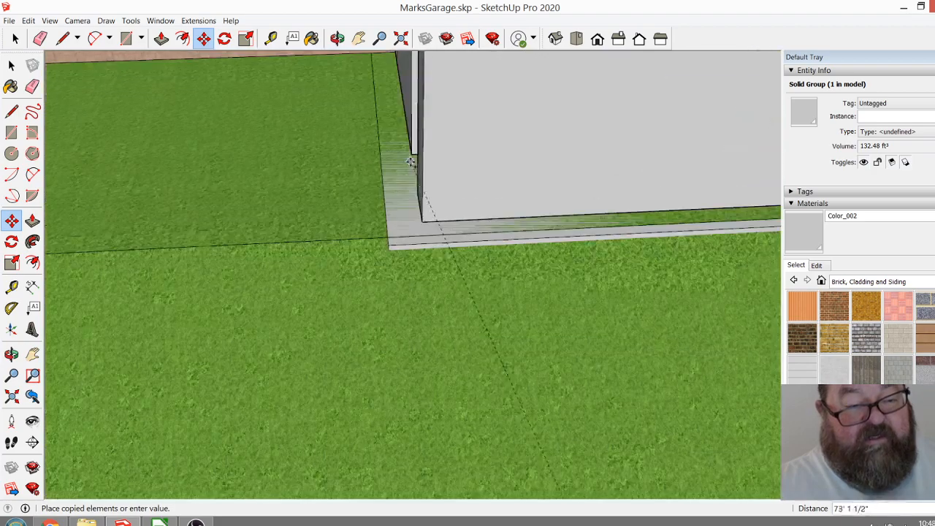
{"action": "left_click", "coordinate": [423, 222]}
{"action": "scroll", "coordinate": [390, 351], "scroll_direction": "down", "scroll_amount": 6}
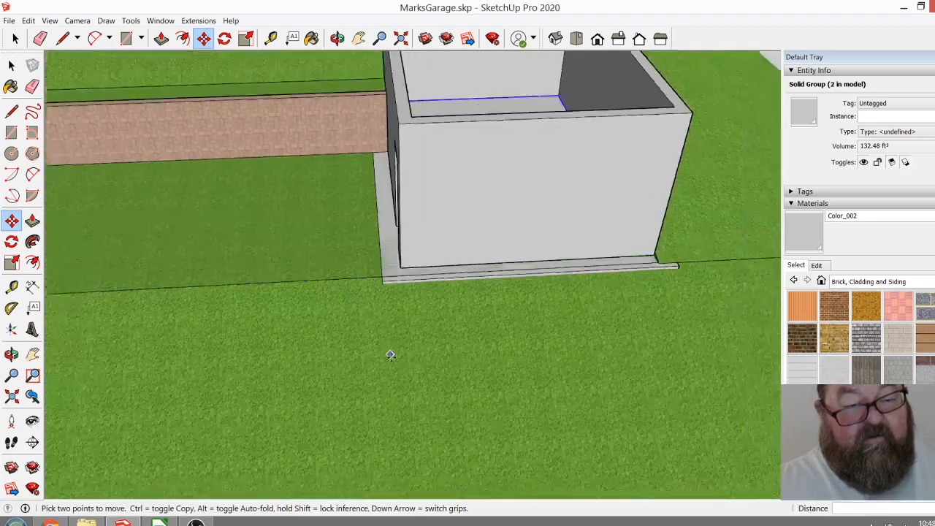
Examine the copied floor slab inside the hillside garage, checking it at the door opening and against the surrounding walls and slope.
{"action": "left_click", "coordinate": [338, 39]}
{"action": "left_click_drag", "start_coordinate": [294, 279], "coordinate": [591, 321]}
{"action": "scroll", "coordinate": [446, 229], "scroll_direction": "up", "scroll_amount": 4}
{"action": "scroll", "coordinate": [447, 229], "scroll_direction": "down", "scroll_amount": 3}
{"action": "left_click_drag", "start_coordinate": [468, 236], "coordinate": [468, 310]}
{"action": "left_click_drag", "start_coordinate": [493, 252], "coordinate": [451, 319]}
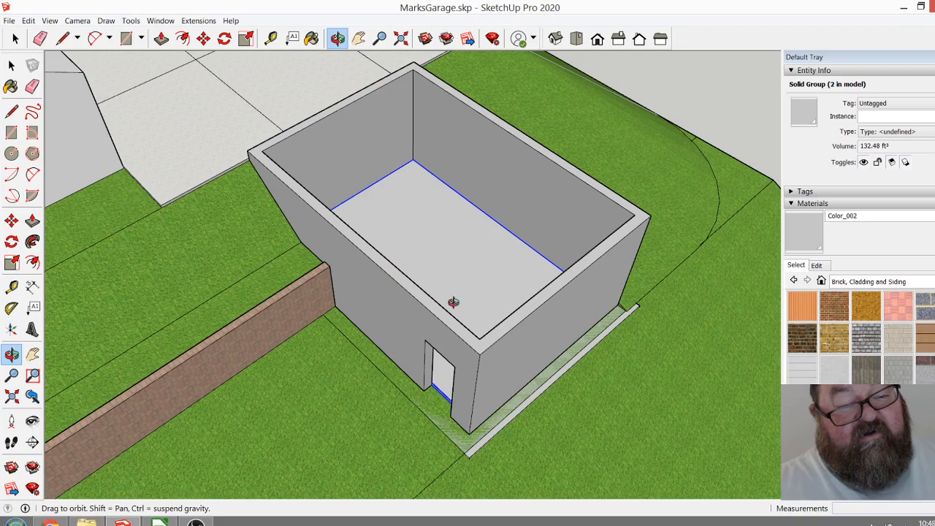
{"action": "scroll", "coordinate": [402, 229], "scroll_direction": "down", "scroll_amount": 2}
{"action": "left_click_drag", "start_coordinate": [388, 235], "coordinate": [485, 265]}
{"action": "left_click_drag", "start_coordinate": [453, 302], "coordinate": [290, 276]}
{"action": "left_click_drag", "start_coordinate": [445, 283], "coordinate": [512, 212]}
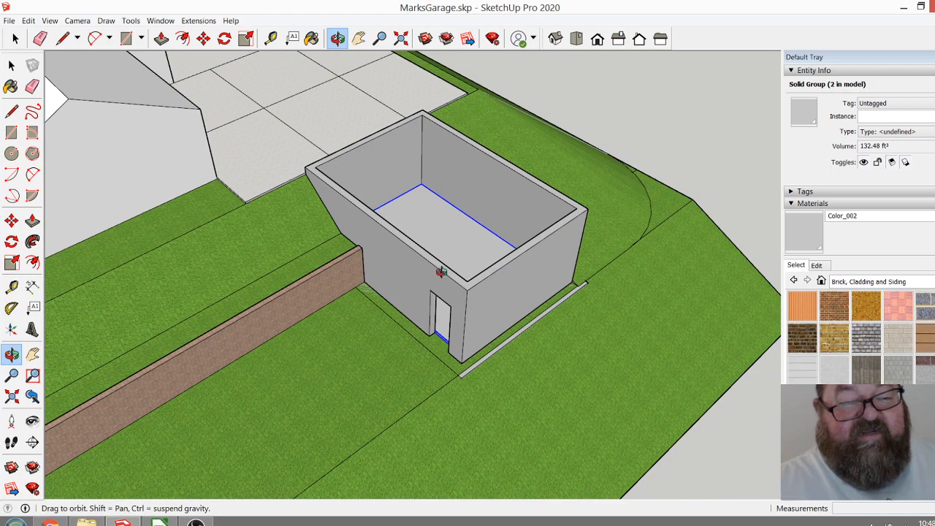
{"action": "left_click_drag", "start_coordinate": [504, 291], "coordinate": [454, 296]}
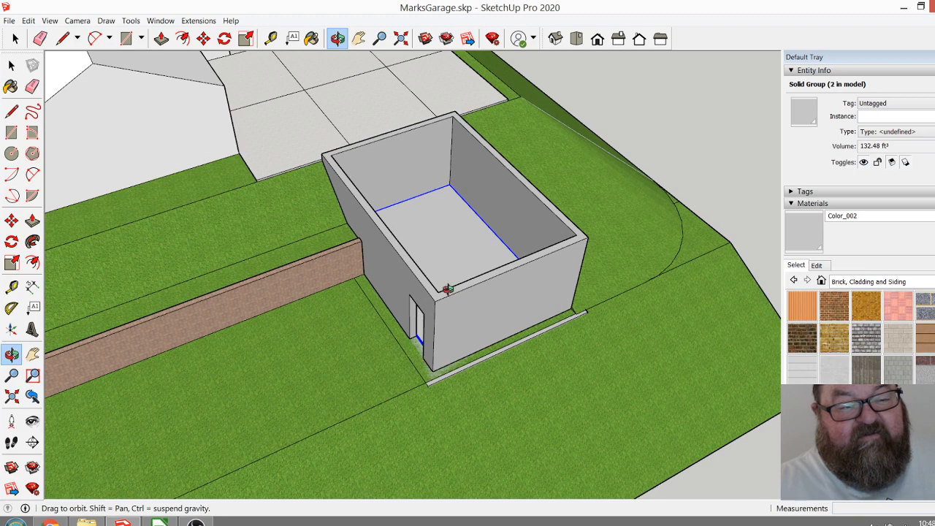
{"action": "left_click_drag", "start_coordinate": [453, 305], "coordinate": [363, 304]}
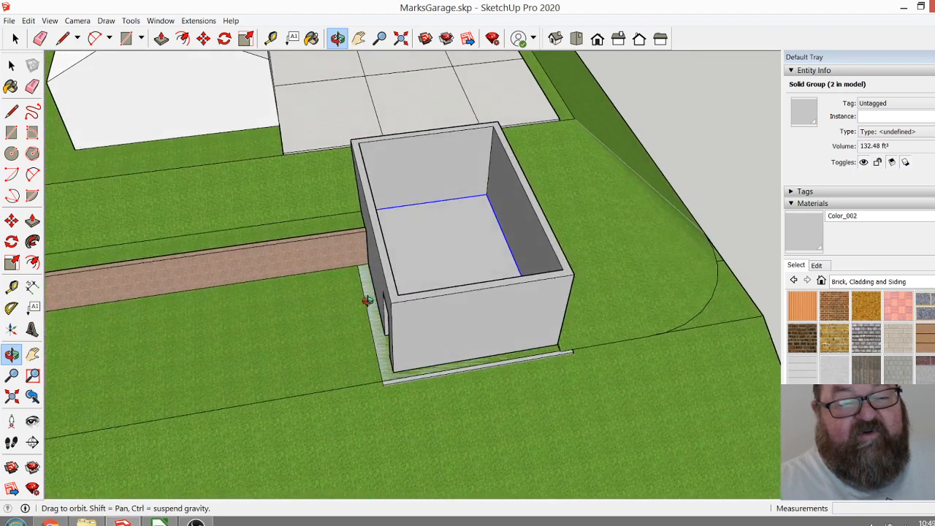
Examine how the hillside garage with its floor slab sits relative to the brick retaining wall, the paved area and the house.
{"action": "left_click_drag", "start_coordinate": [513, 292], "coordinate": [417, 401]}
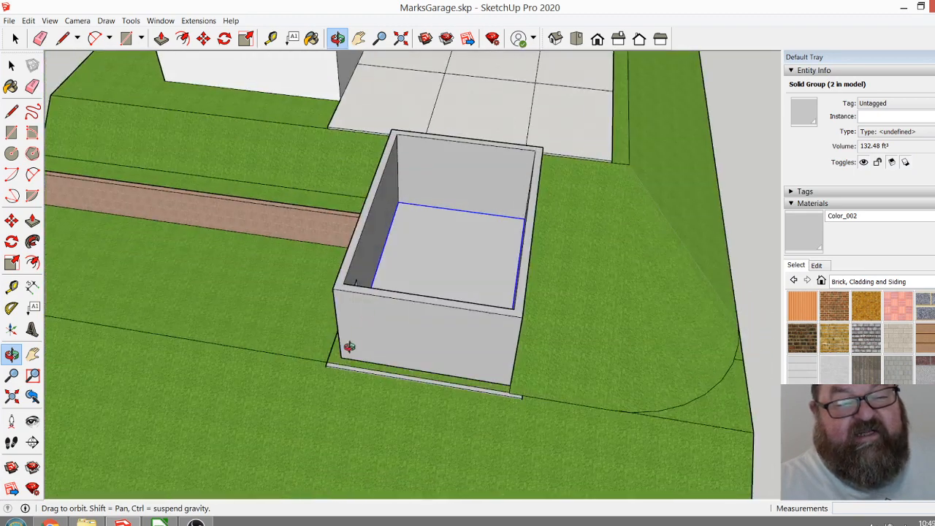
{"action": "left_click_drag", "start_coordinate": [377, 332], "coordinate": [612, 314]}
{"action": "scroll", "coordinate": [514, 265], "scroll_direction": "up", "scroll_amount": 3}
{"action": "scroll", "coordinate": [498, 313], "scroll_direction": "down", "scroll_amount": 3}
{"action": "scroll", "coordinate": [600, 237], "scroll_direction": "up", "scroll_amount": 3}
{"action": "scroll", "coordinate": [504, 296], "scroll_direction": "down", "scroll_amount": 2}
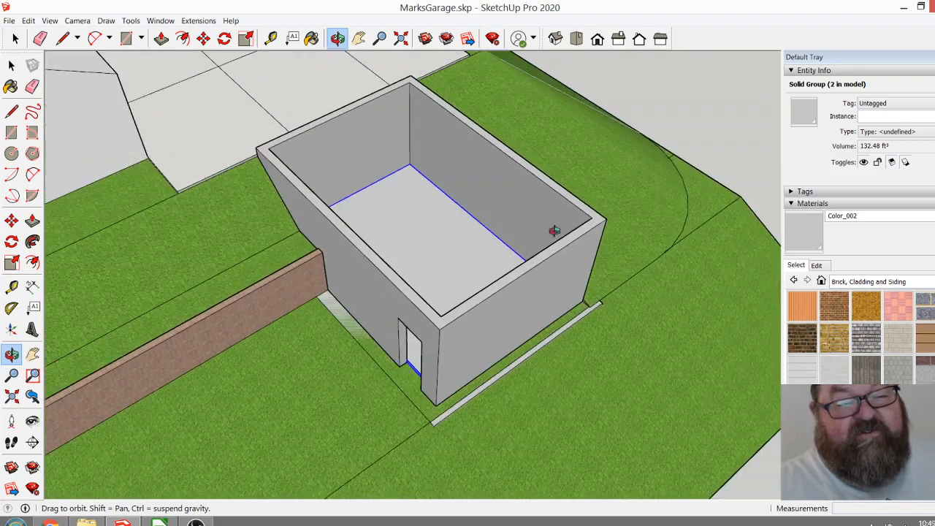
{"action": "scroll", "coordinate": [497, 257], "scroll_direction": "down", "scroll_amount": 3}
{"action": "scroll", "coordinate": [496, 257], "scroll_direction": "up", "scroll_amount": 2}
{"action": "scroll", "coordinate": [383, 113], "scroll_direction": "down", "scroll_amount": 3}
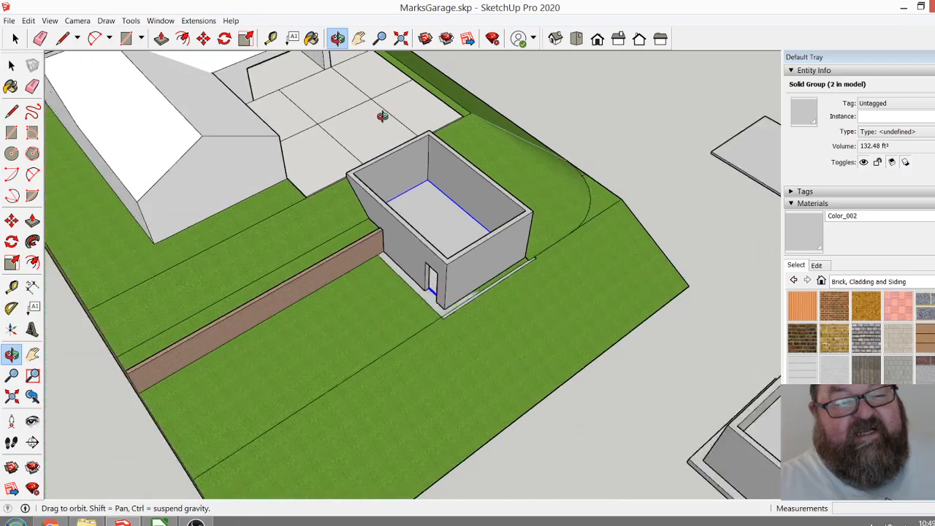
{"action": "scroll", "coordinate": [431, 247], "scroll_direction": "down", "scroll_amount": 2}
{"action": "left_click_drag", "start_coordinate": [493, 271], "coordinate": [531, 181]}
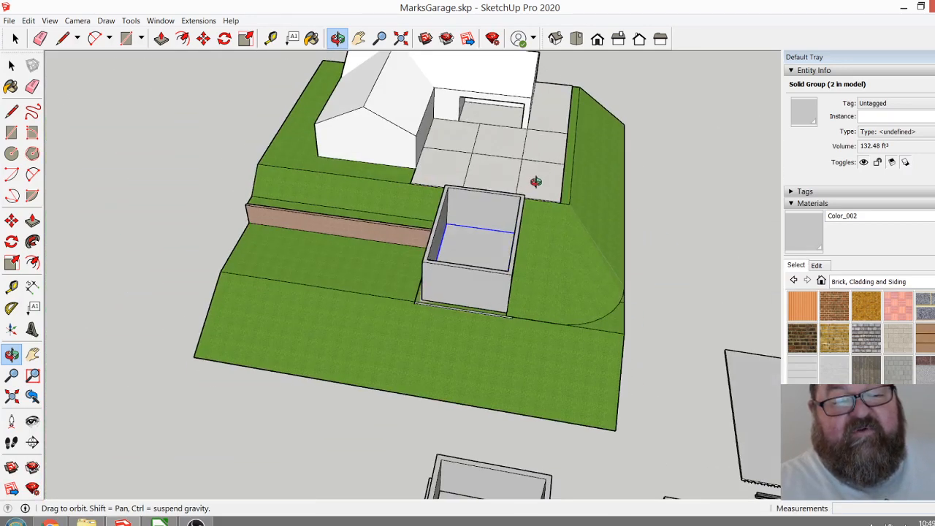
{"action": "left_click_drag", "start_coordinate": [475, 294], "coordinate": [627, 294]}
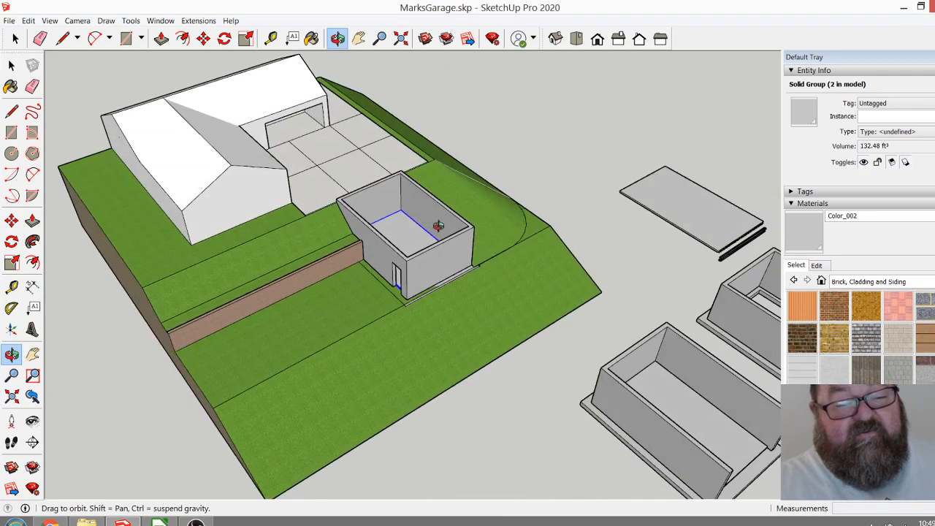
Inspect the garage's side door opening, wall tops and exposed base along the downhill edge, and its fit with the surrounding slope.
{"action": "scroll", "coordinate": [422, 227], "scroll_direction": "up", "scroll_amount": 8}
{"action": "scroll", "coordinate": [475, 248], "scroll_direction": "down", "scroll_amount": 5}
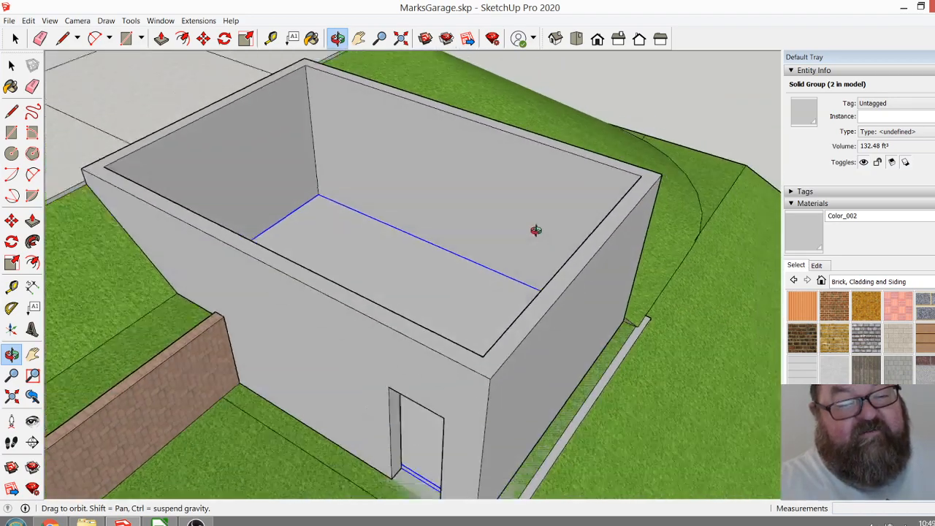
{"action": "scroll", "coordinate": [477, 290], "scroll_direction": "down", "scroll_amount": 3}
{"action": "left_click_drag", "start_coordinate": [541, 288], "coordinate": [373, 306]}
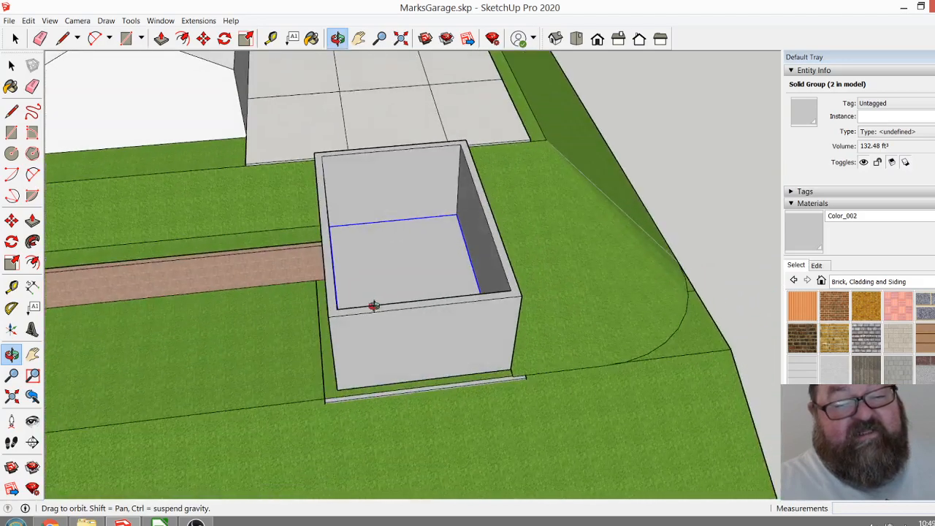
{"action": "left_click_drag", "start_coordinate": [539, 251], "coordinate": [538, 150]}
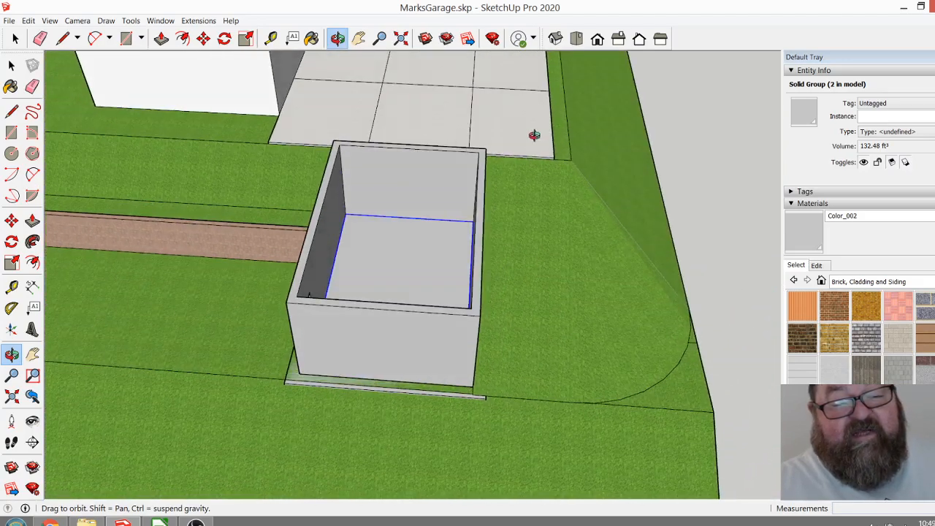
{"action": "left_click_drag", "start_coordinate": [536, 296], "coordinate": [548, 209]}
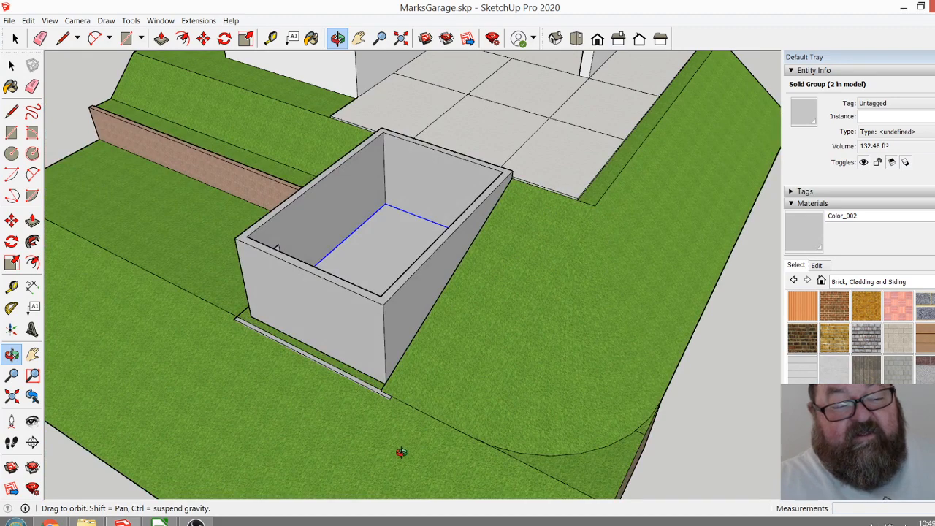
{"action": "left_click_drag", "start_coordinate": [539, 187], "coordinate": [456, 186]}
{"action": "left_click_drag", "start_coordinate": [359, 197], "coordinate": [380, 232]}
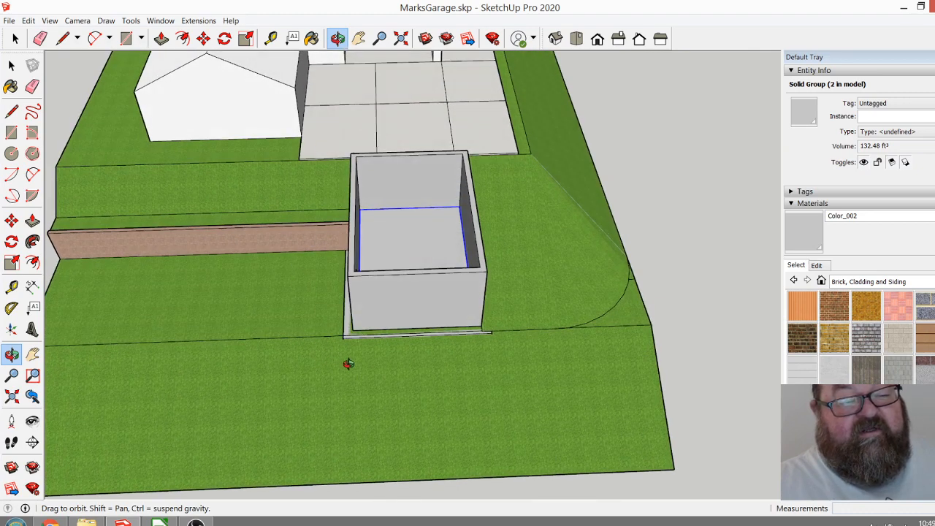
{"action": "scroll", "coordinate": [478, 315], "scroll_direction": "down", "scroll_amount": 5}
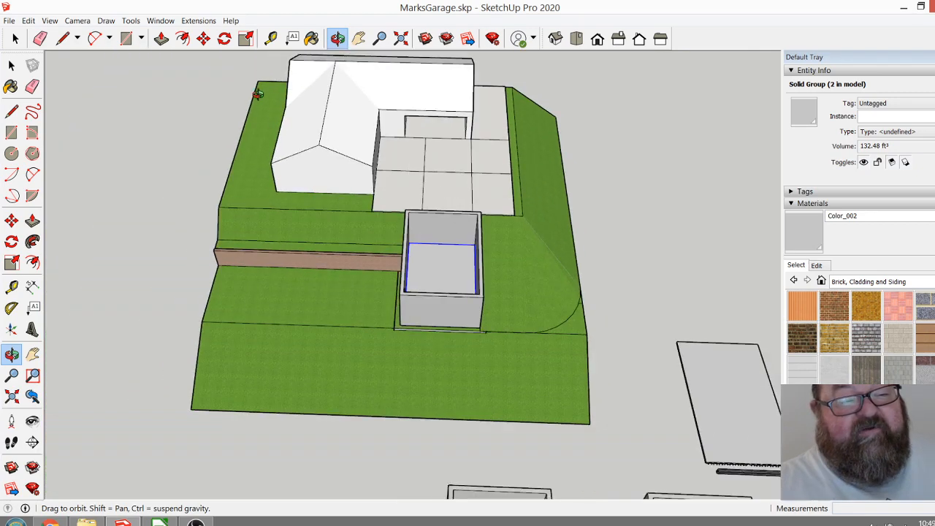
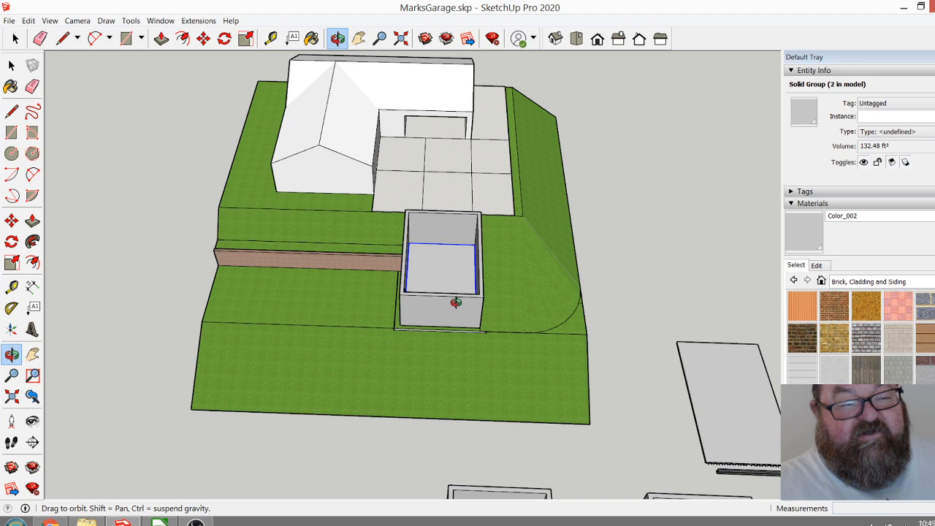
Examine the hillside garage's downhill wall, exposed footing and side door opening, and how the grass slope meets its walls.
{"action": "scroll", "coordinate": [453, 300], "scroll_direction": "up", "scroll_amount": 6}
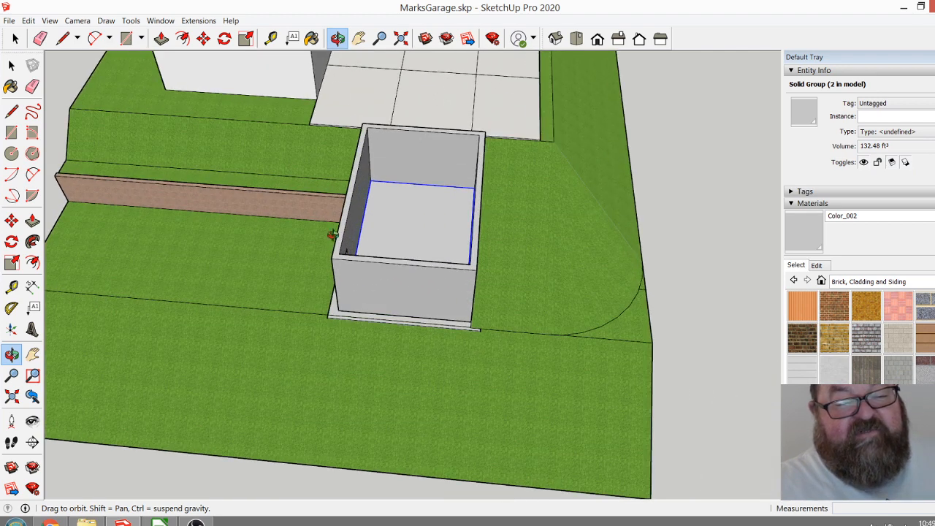
{"action": "left_click_drag", "start_coordinate": [410, 316], "coordinate": [307, 270]}
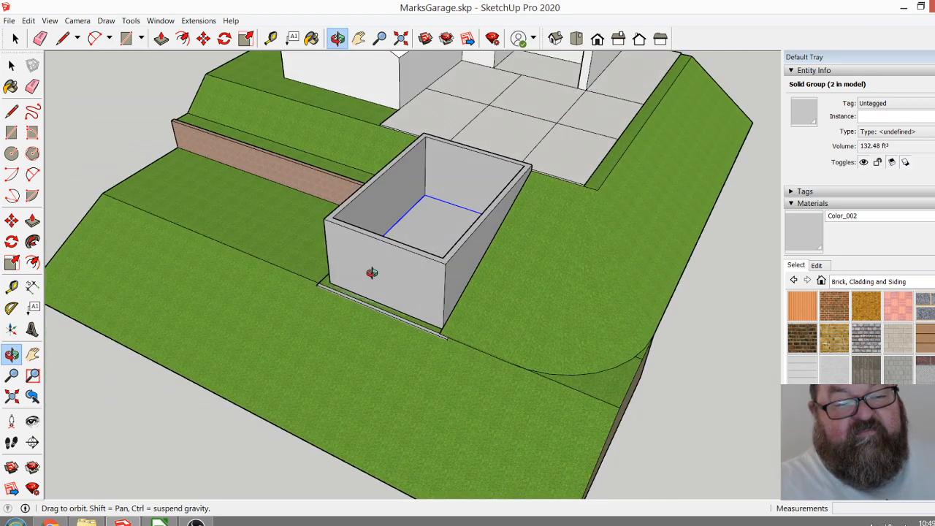
{"action": "scroll", "coordinate": [293, 265], "scroll_direction": "down", "scroll_amount": 2}
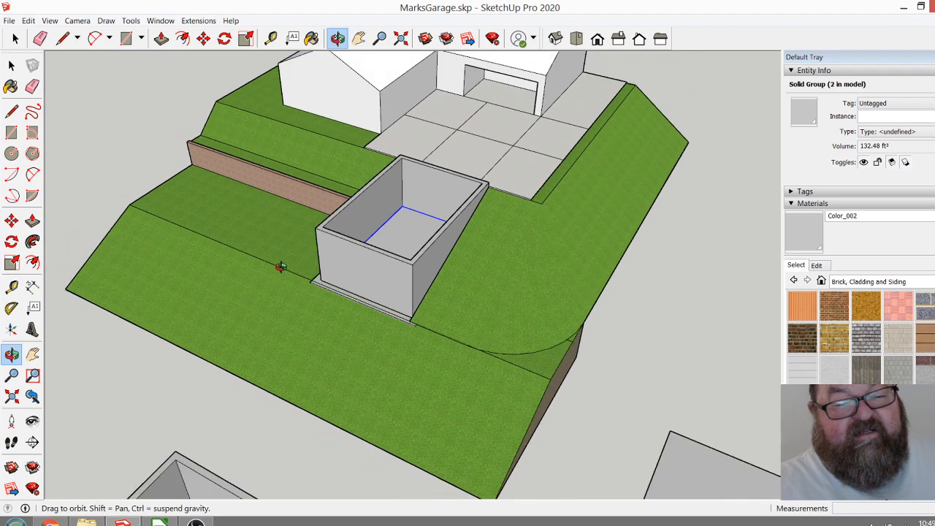
{"action": "scroll", "coordinate": [482, 255], "scroll_direction": "up", "scroll_amount": 3}
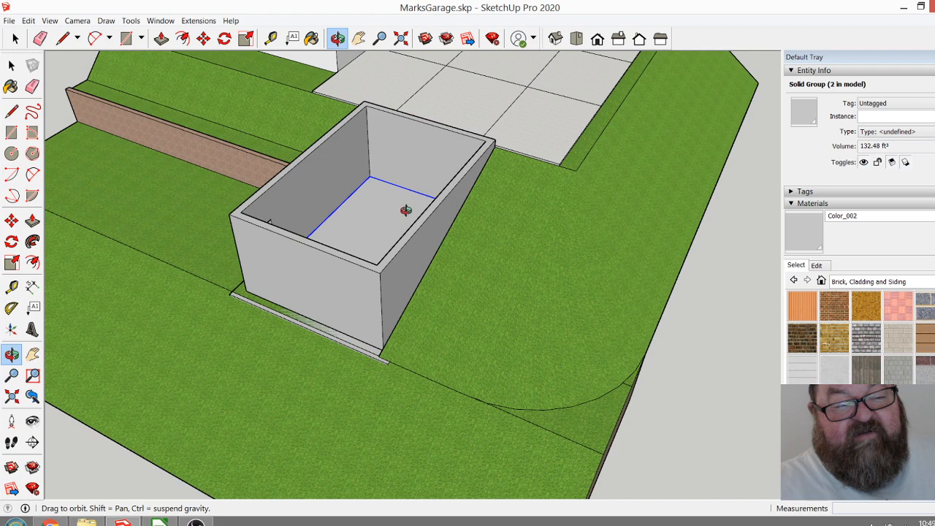
{"action": "left_click_drag", "start_coordinate": [441, 225], "coordinate": [274, 172]}
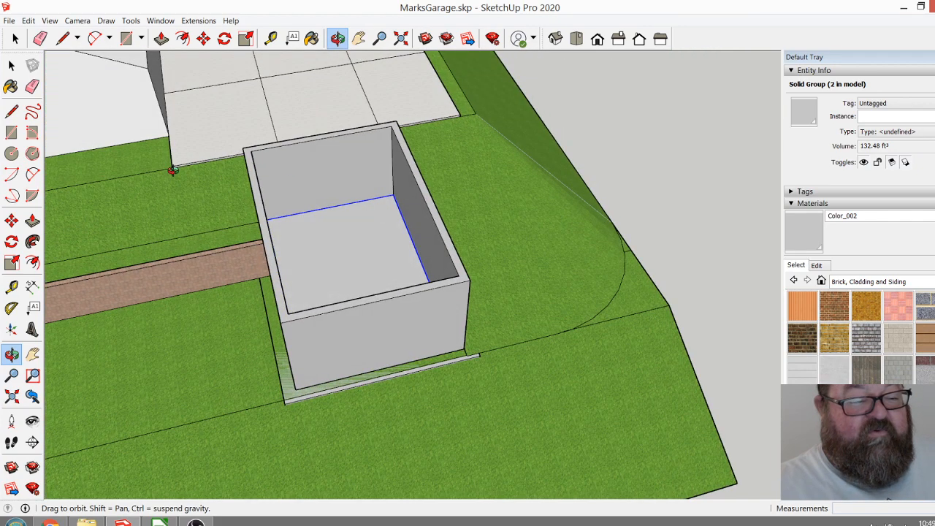
{"action": "left_click_drag", "start_coordinate": [166, 181], "coordinate": [194, 200]}
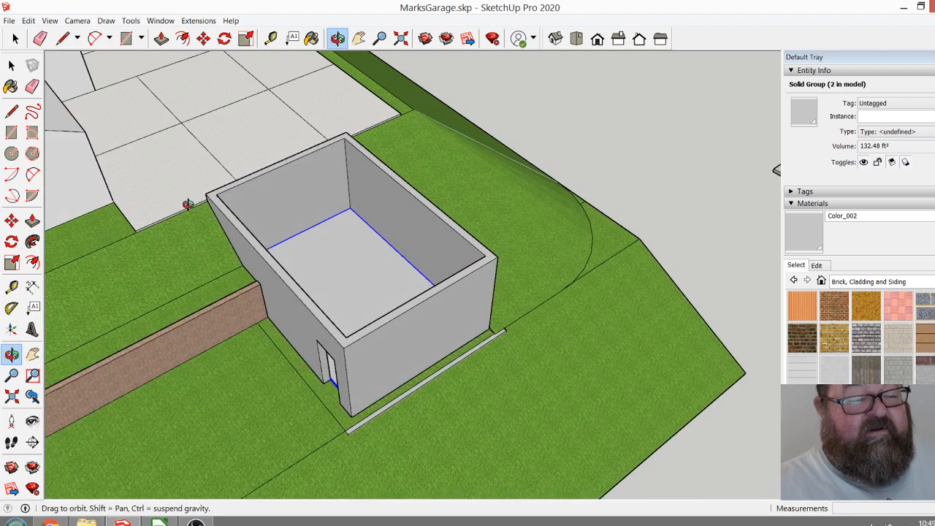
{"action": "left_click_drag", "start_coordinate": [367, 317], "coordinate": [304, 245]}
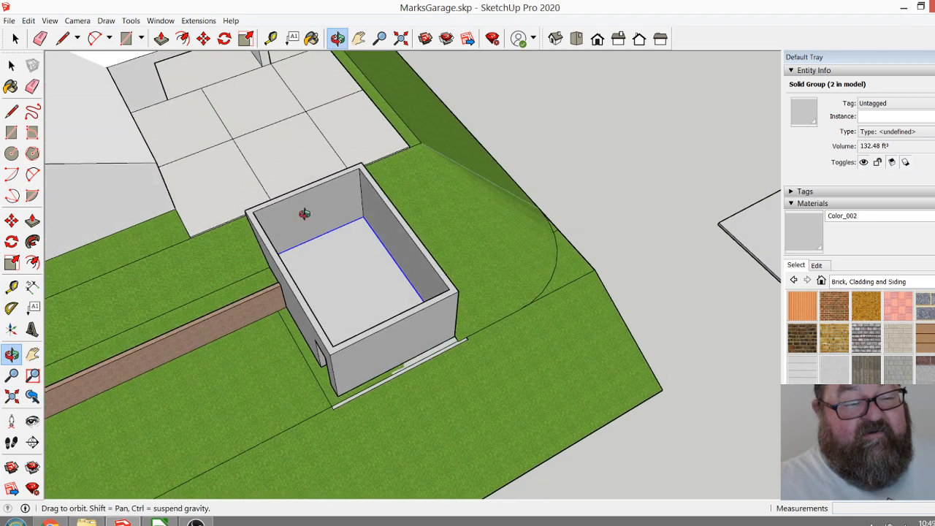
{"action": "left_click_drag", "start_coordinate": [361, 292], "coordinate": [425, 262]}
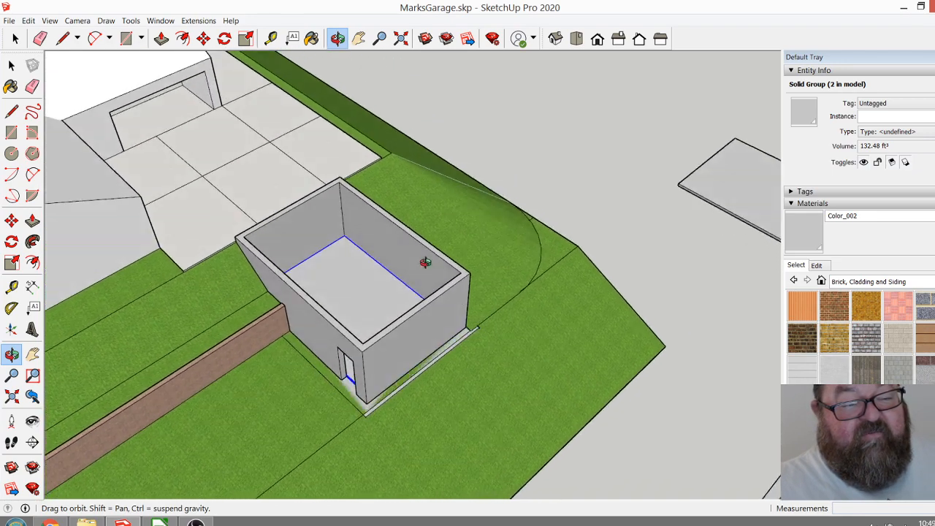
{"action": "scroll", "coordinate": [422, 266], "scroll_direction": "up", "scroll_amount": 5}
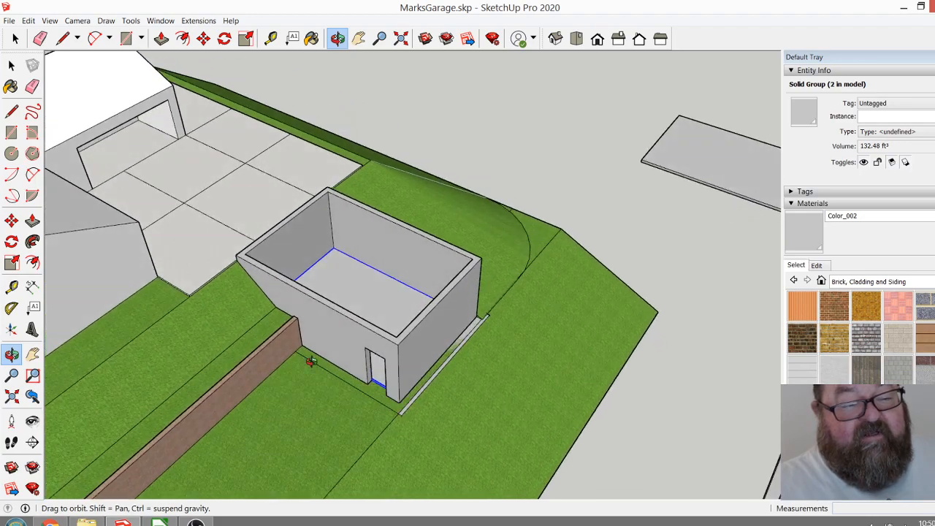
{"action": "scroll", "coordinate": [415, 270], "scroll_direction": "down", "scroll_amount": 10}
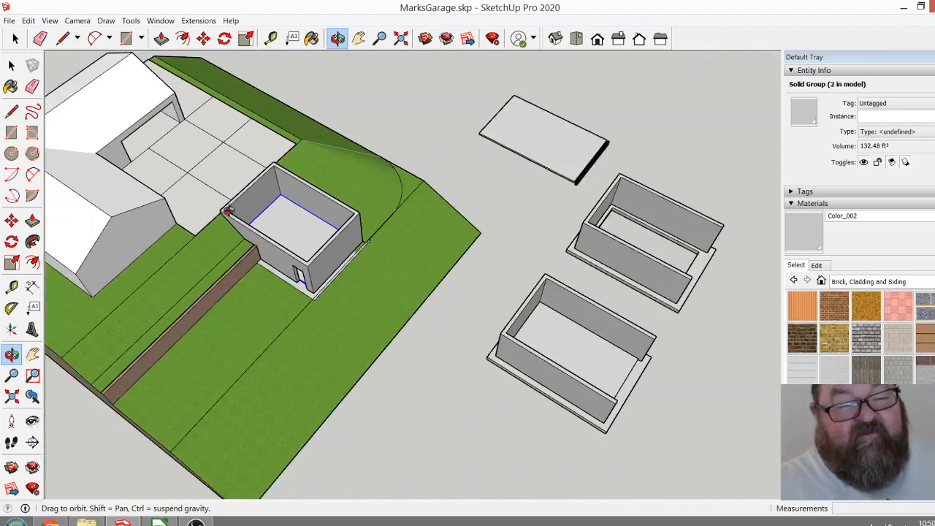
Compare the hillside garage with the two open-front garage shells and the separate flat deck panel beside the site.
{"action": "scroll", "coordinate": [229, 209], "scroll_direction": "down", "scroll_amount": 2}
{"action": "left_click_drag", "start_coordinate": [470, 305], "coordinate": [413, 245]}
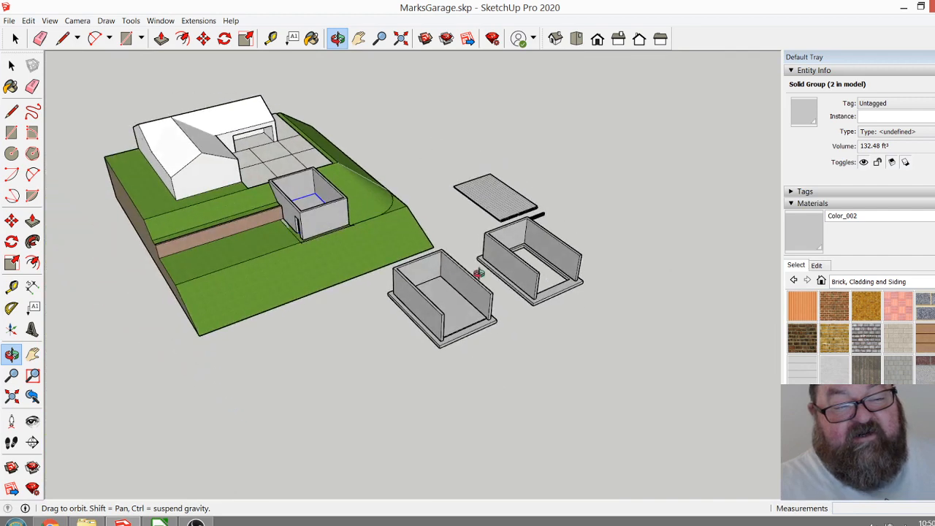
{"action": "scroll", "coordinate": [548, 286], "scroll_direction": "up", "scroll_amount": 5}
{"action": "left_click_drag", "start_coordinate": [577, 275], "coordinate": [599, 267]}
{"action": "scroll", "coordinate": [582, 266], "scroll_direction": "down", "scroll_amount": 2}
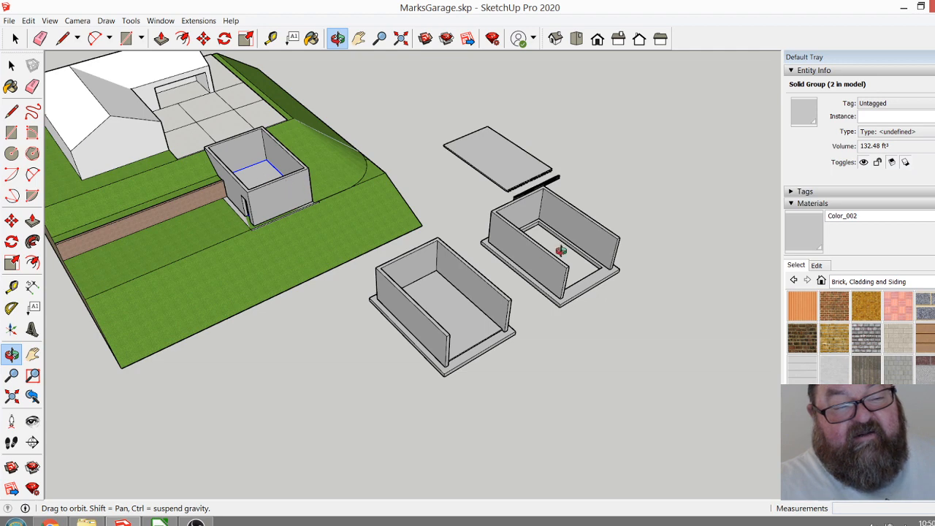
{"action": "left_click_drag", "start_coordinate": [582, 274], "coordinate": [577, 286]}
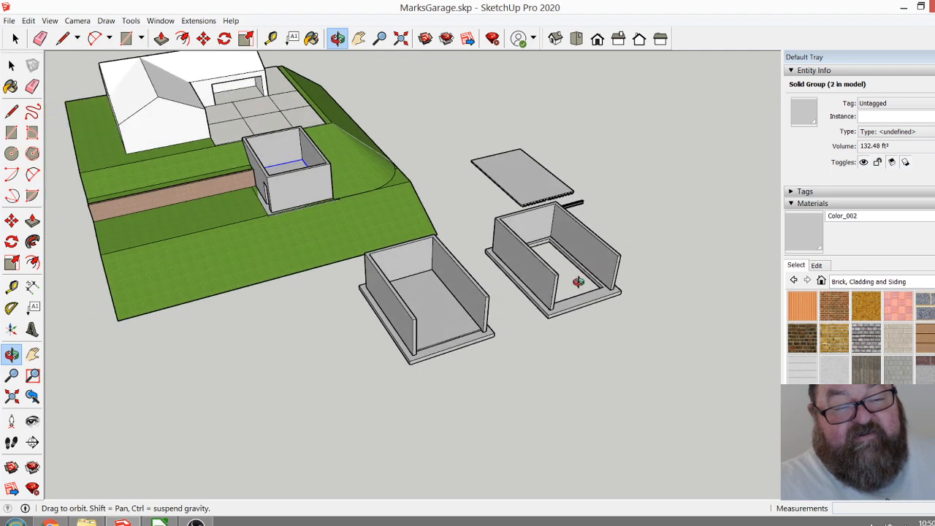
{"action": "scroll", "coordinate": [287, 191], "scroll_direction": "up", "scroll_amount": 6}
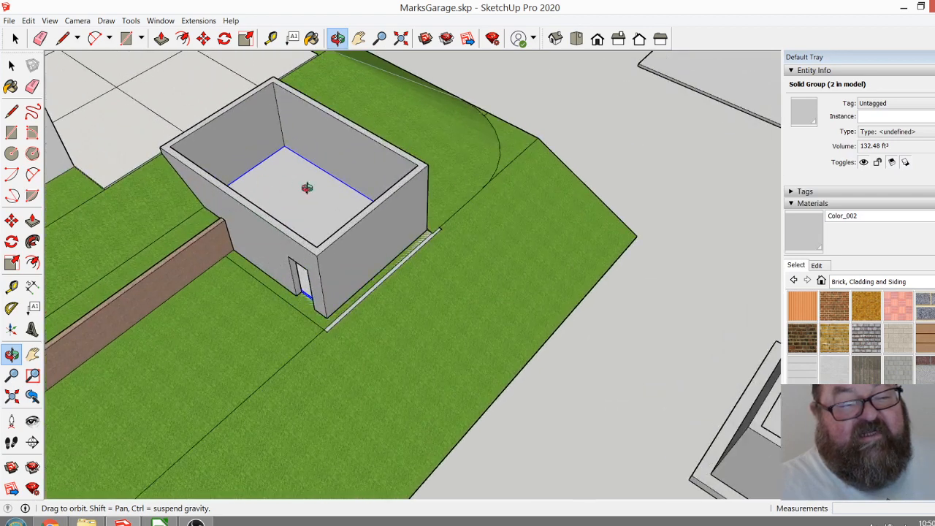
{"action": "scroll", "coordinate": [268, 204], "scroll_direction": "down", "scroll_amount": 3}
{"action": "left_click_drag", "start_coordinate": [279, 234], "coordinate": [350, 187]}
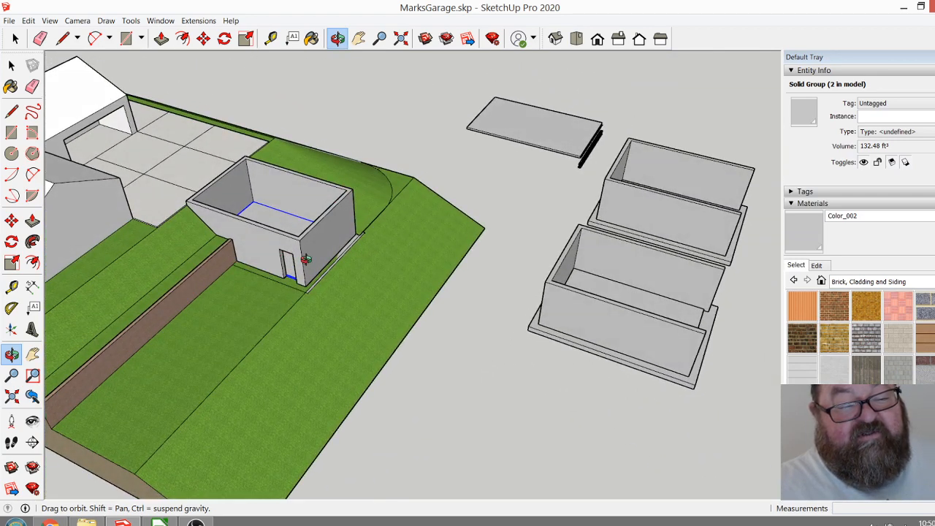
{"action": "left_click_drag", "start_coordinate": [519, 261], "coordinate": [393, 227]}
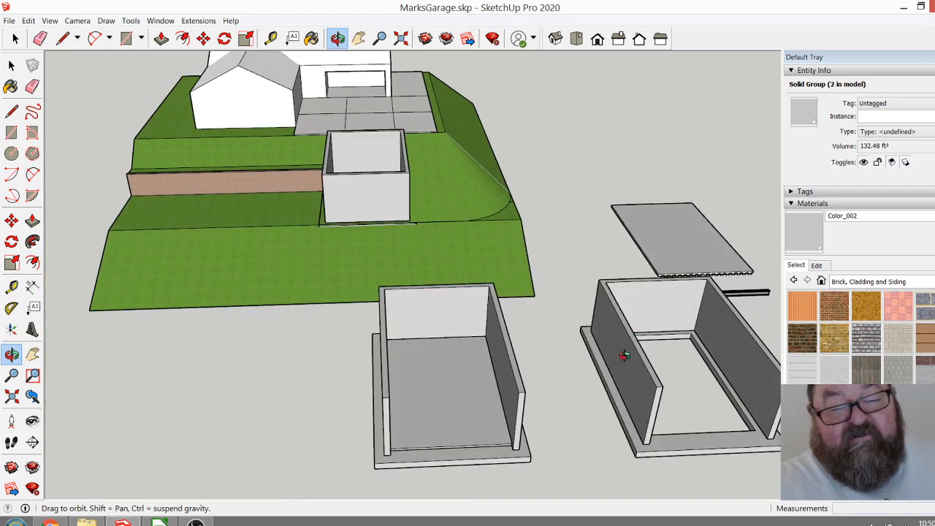
{"action": "left_click_drag", "start_coordinate": [645, 411], "coordinate": [501, 399]}
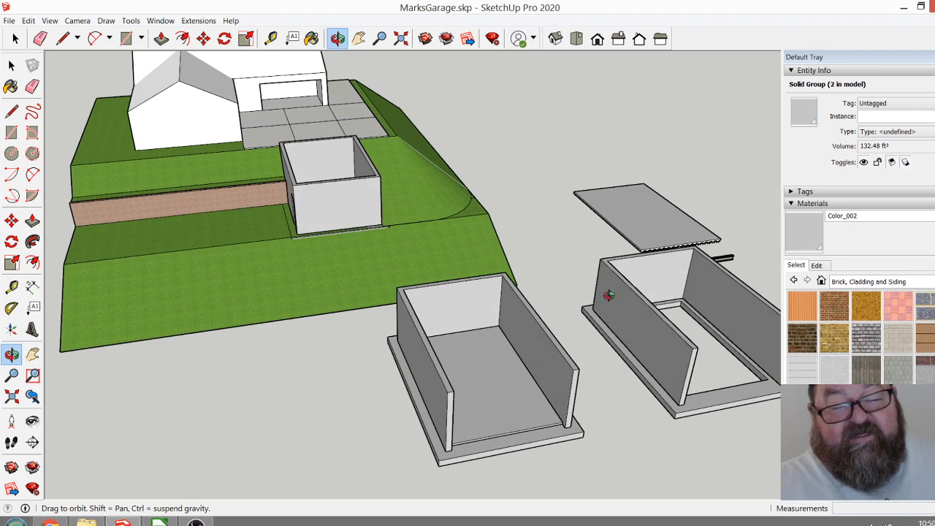
Inspect the hillside garage's side door opening and footing, and where the brick retaining wall meets the side wall.
{"action": "scroll", "coordinate": [577, 409], "scroll_direction": "down", "scroll_amount": 5}
{"action": "scroll", "coordinate": [277, 209], "scroll_direction": "up", "scroll_amount": 8}
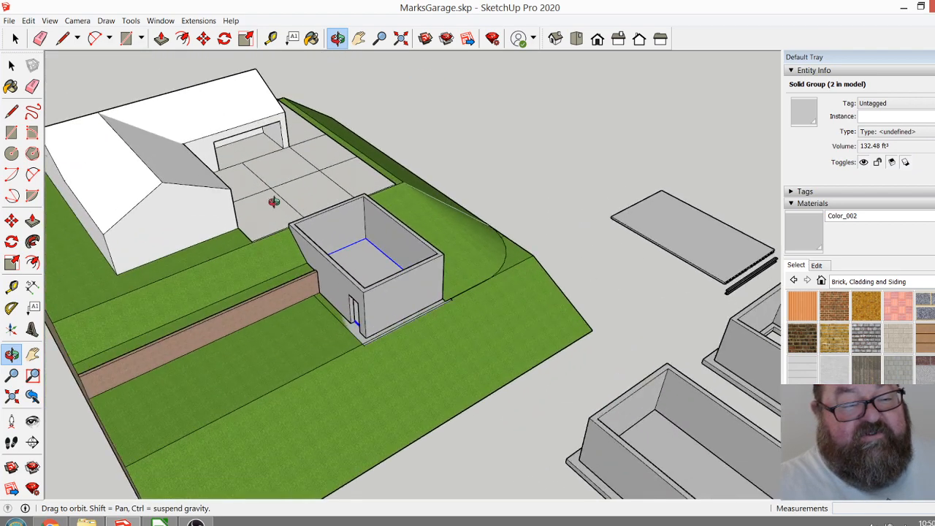
{"action": "left_click_drag", "start_coordinate": [335, 305], "coordinate": [426, 346]}
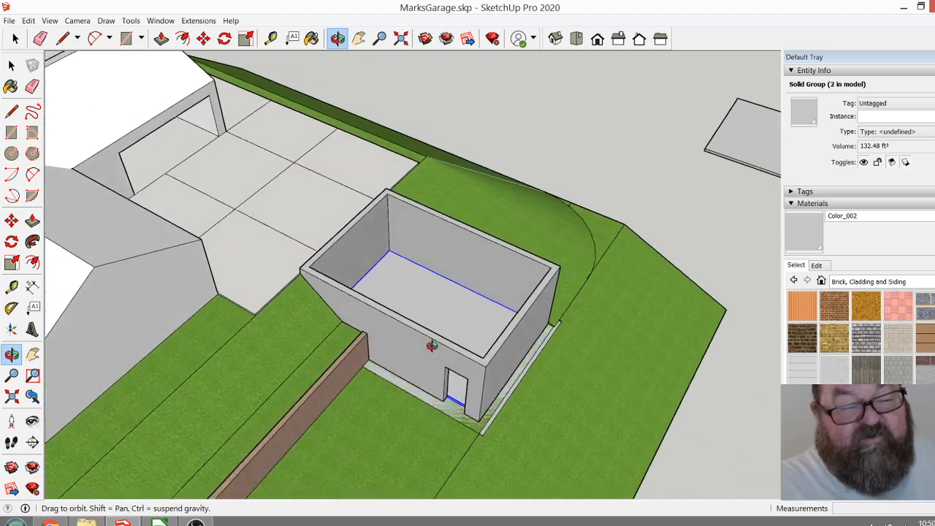
{"action": "scroll", "coordinate": [474, 401], "scroll_direction": "up", "scroll_amount": 5}
{"action": "left_click_drag", "start_coordinate": [485, 398], "coordinate": [482, 347]}
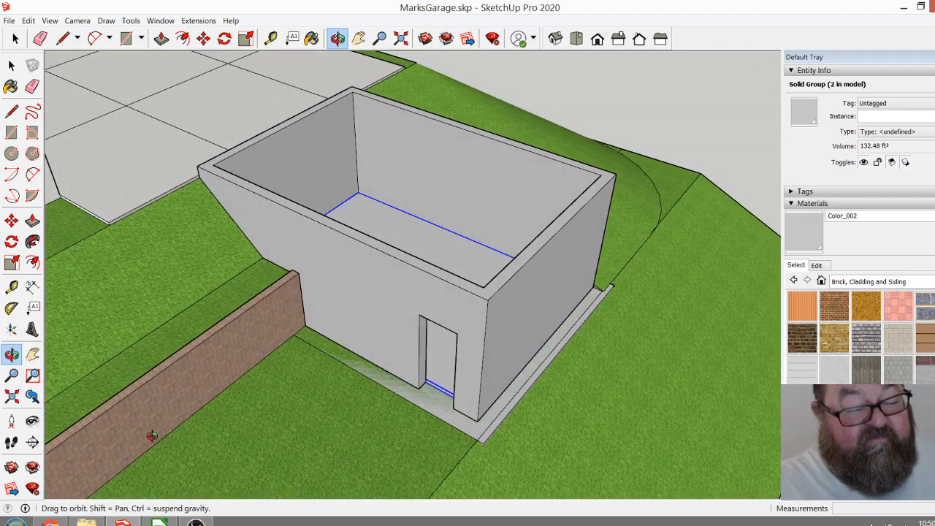
Switch to Chrome to check the hillside site photo, the revised-plans e-mail tab and the live stream dashboard, and return to SketchUp.
{"action": "left_click", "coordinate": [49, 522]}
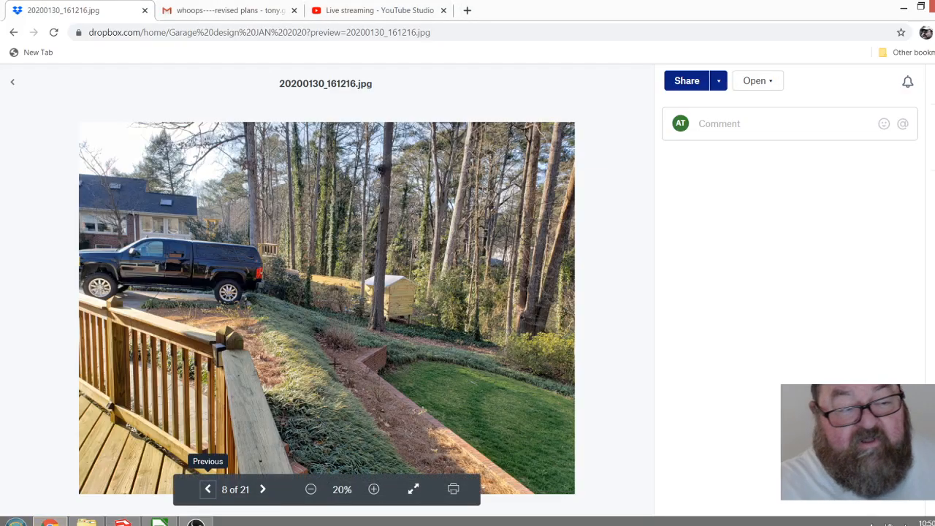
{"action": "left_click", "coordinate": [201, 12]}
{"action": "left_click", "coordinate": [349, 13]}
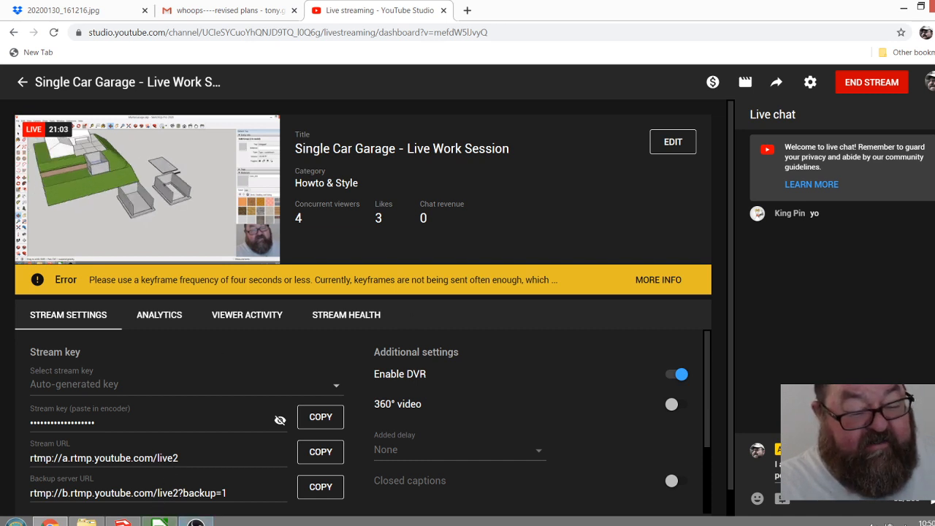
{"action": "key", "text": "alt+Tab"}
Examine the top of the garage's uphill wall where it meets the edge of the paved area, and the floor slab below it.
{"action": "left_click_drag", "start_coordinate": [364, 181], "coordinate": [365, 240]}
{"action": "left_click_drag", "start_coordinate": [444, 328], "coordinate": [401, 348]}
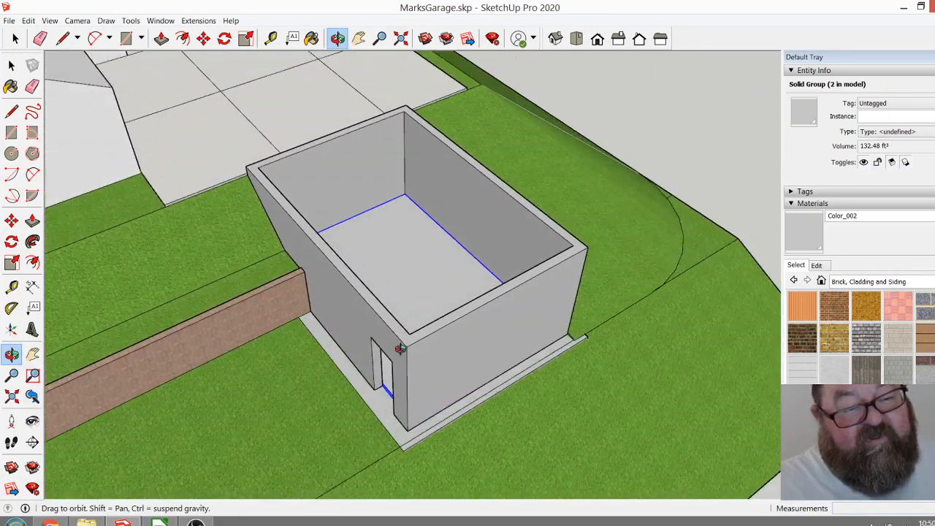
{"action": "left_click_drag", "start_coordinate": [280, 246], "coordinate": [376, 196]}
{"action": "scroll", "coordinate": [294, 172], "scroll_direction": "up", "scroll_amount": 5}
{"action": "scroll", "coordinate": [283, 197], "scroll_direction": "up", "scroll_amount": 3}
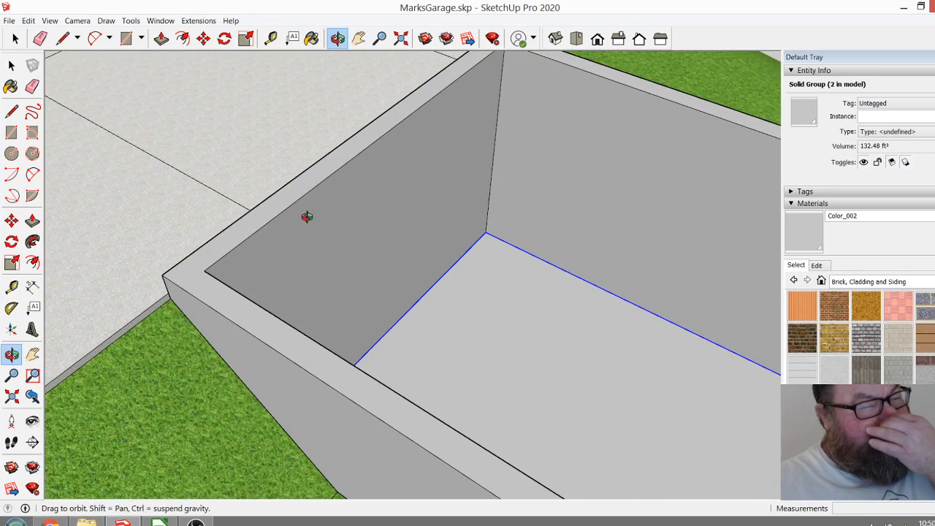
{"action": "scroll", "coordinate": [307, 219], "scroll_direction": "down", "scroll_amount": 4}
{"action": "left_click_drag", "start_coordinate": [202, 245], "coordinate": [225, 244]}
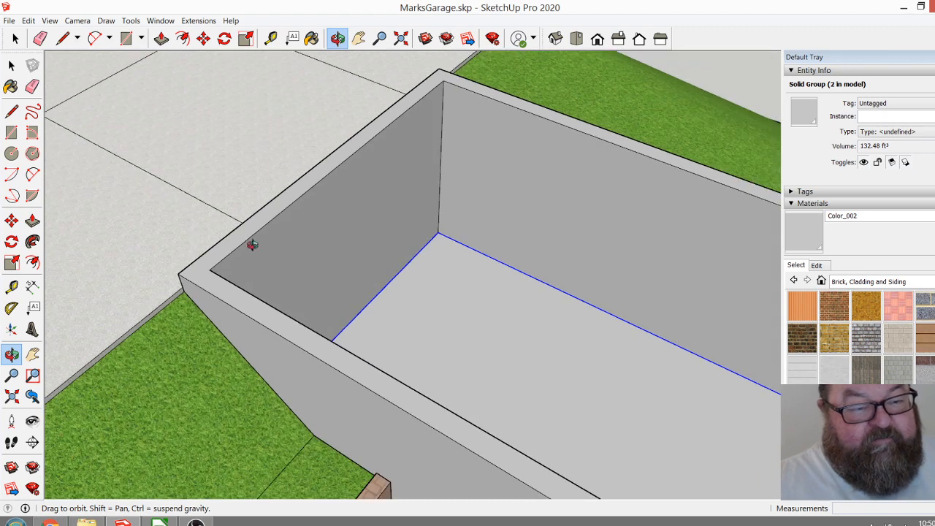
{"action": "left_click_drag", "start_coordinate": [292, 251], "coordinate": [292, 250]}
{"action": "key", "text": "space"}
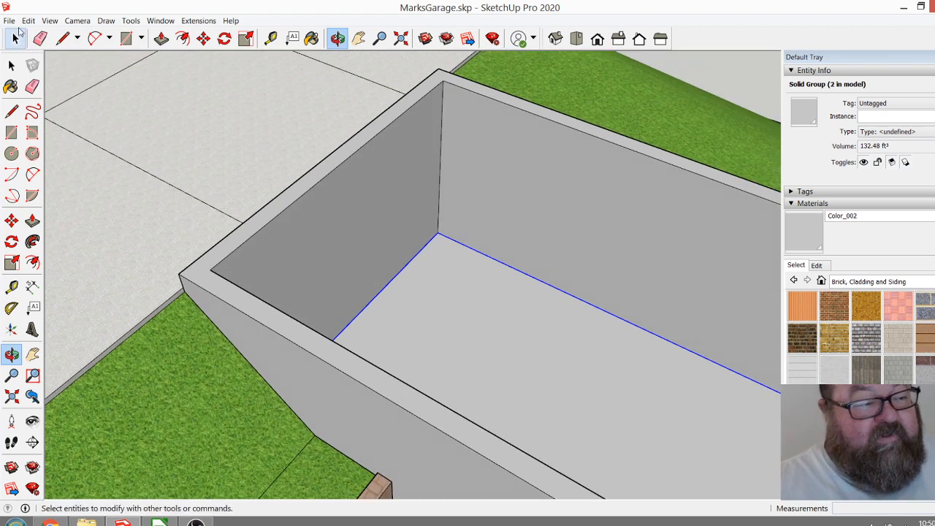
{"action": "scroll", "coordinate": [184, 225], "scroll_direction": "down", "scroll_amount": 2}
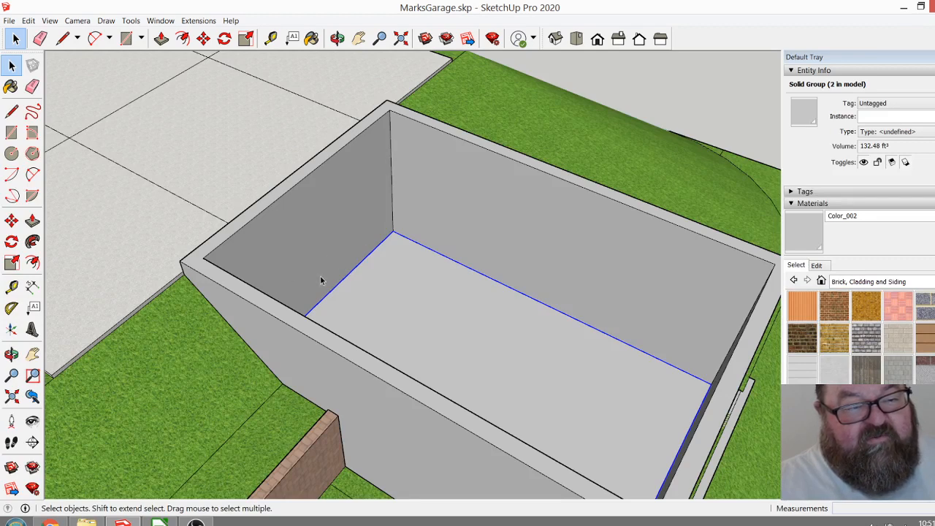
{"action": "scroll", "coordinate": [285, 260], "scroll_direction": "down", "scroll_amount": 1}
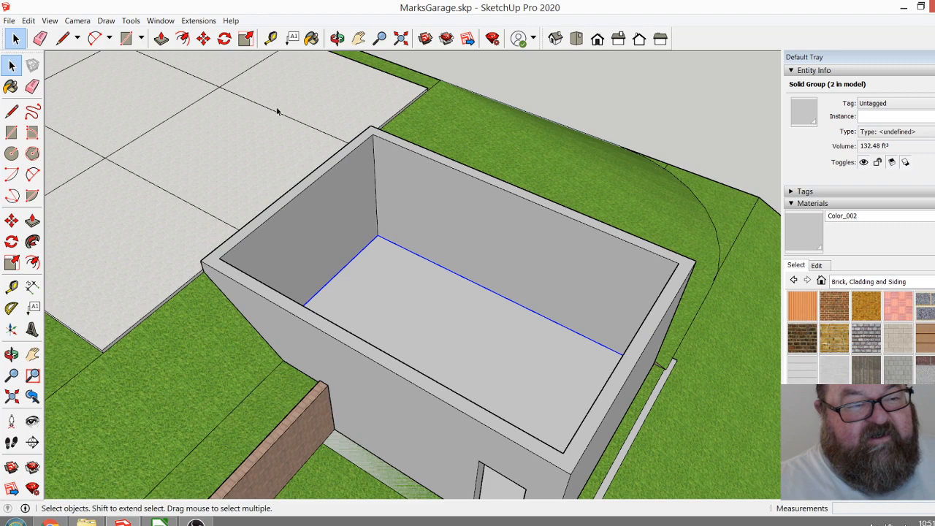
{"action": "left_click", "coordinate": [337, 38]}
{"action": "left_click_drag", "start_coordinate": [307, 153], "coordinate": [340, 240]}
{"action": "scroll", "coordinate": [257, 211], "scroll_direction": "up", "scroll_amount": 1}
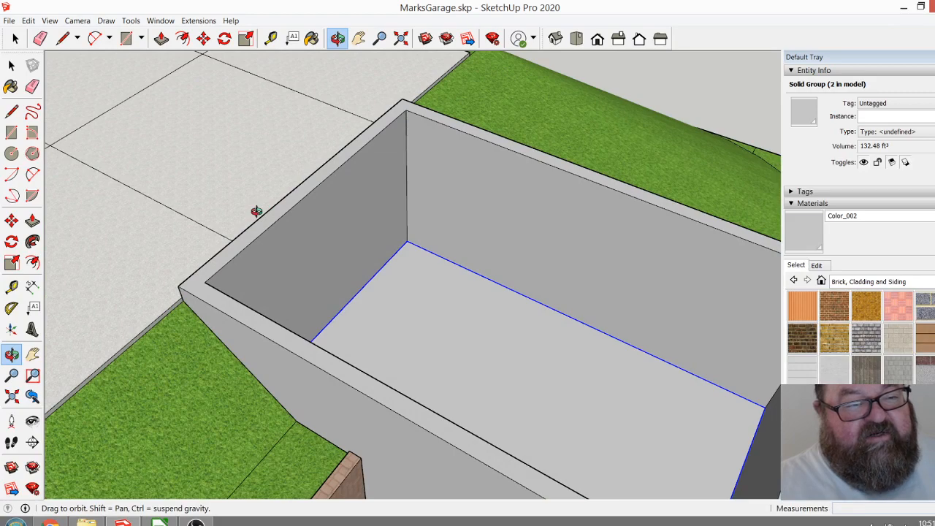
{"action": "scroll", "coordinate": [313, 216], "scroll_direction": "down", "scroll_amount": 3}
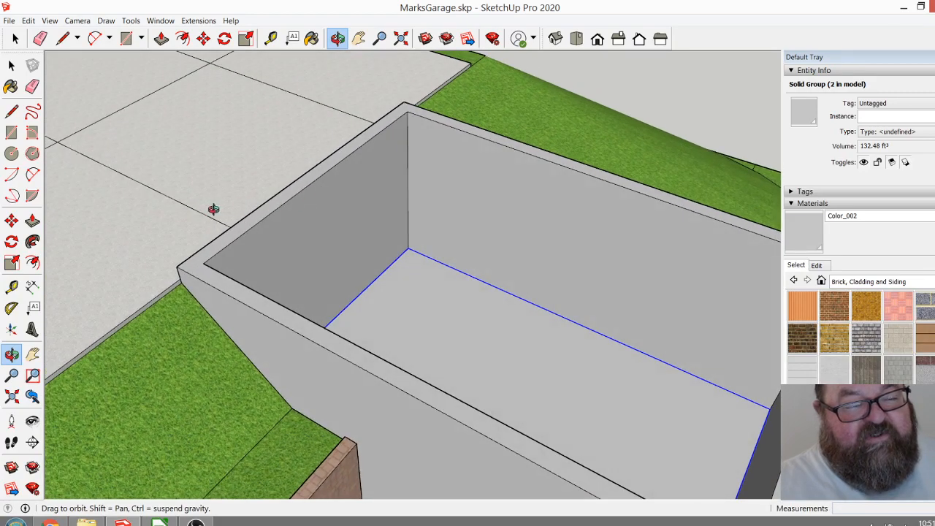
{"action": "scroll", "coordinate": [258, 358], "scroll_direction": "down", "scroll_amount": 2}
{"action": "scroll", "coordinate": [383, 302], "scroll_direction": "down", "scroll_amount": 2}
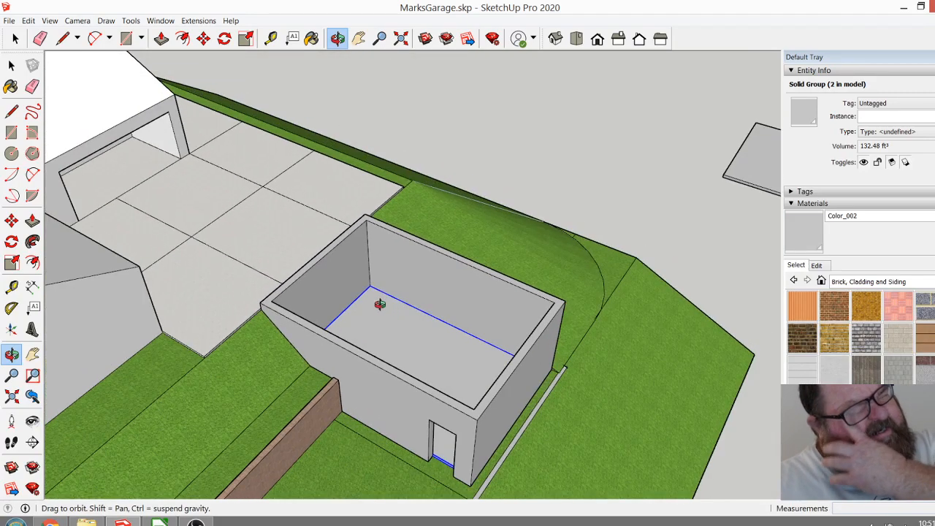
Review the whole site, checking the garage's position relative to the house, paved area, retaining wall and graded slopes.
{"action": "scroll", "coordinate": [397, 353], "scroll_direction": "down", "scroll_amount": 3}
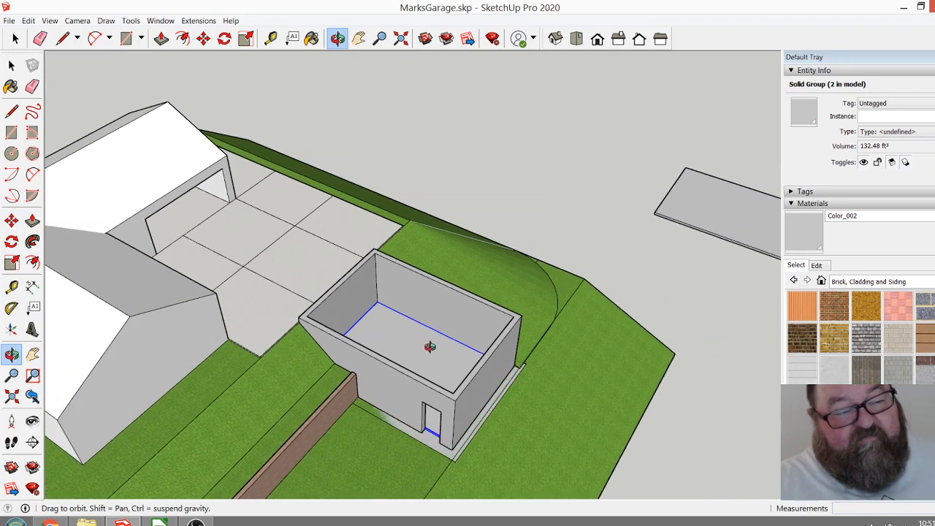
{"action": "scroll", "coordinate": [446, 344], "scroll_direction": "down", "scroll_amount": 2}
{"action": "left_click_drag", "start_coordinate": [345, 260], "coordinate": [343, 192]}
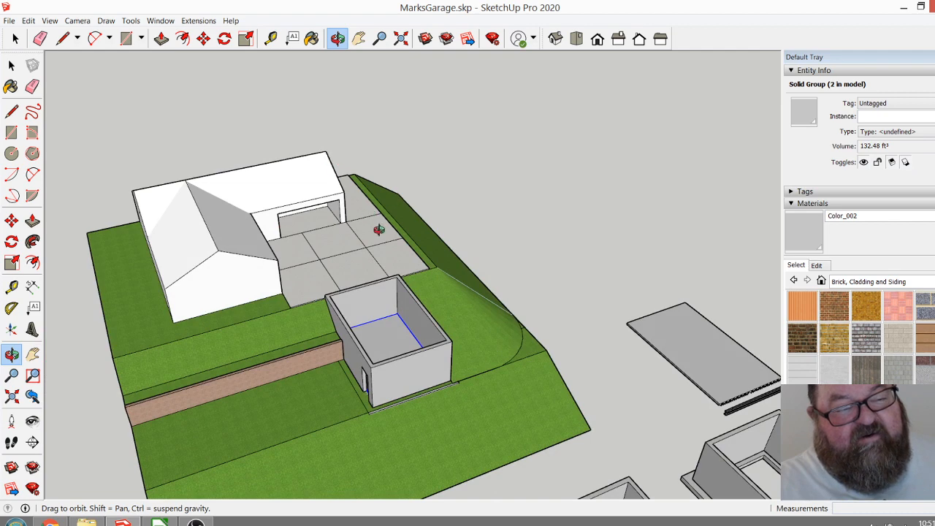
{"action": "left_click_drag", "start_coordinate": [358, 232], "coordinate": [238, 205]}
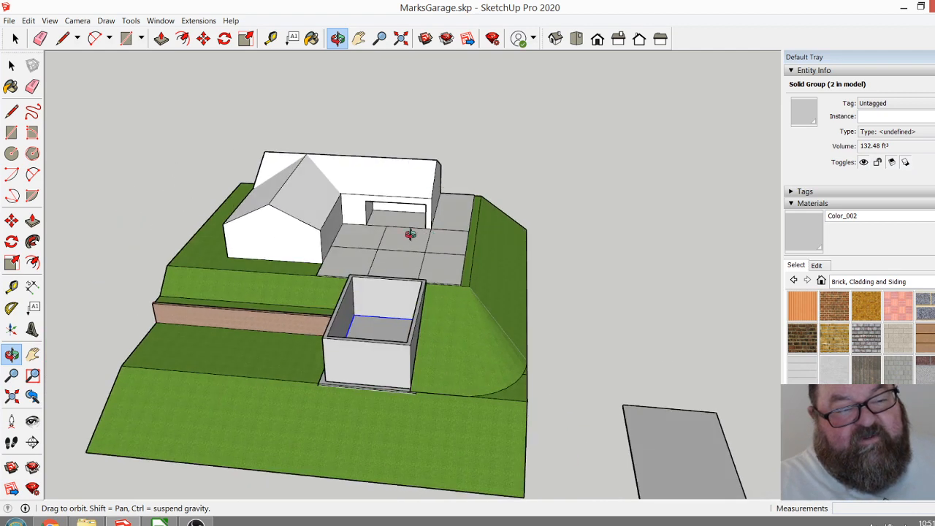
{"action": "left_click_drag", "start_coordinate": [419, 234], "coordinate": [487, 271]}
{"action": "left_click_drag", "start_coordinate": [363, 304], "coordinate": [511, 350]}
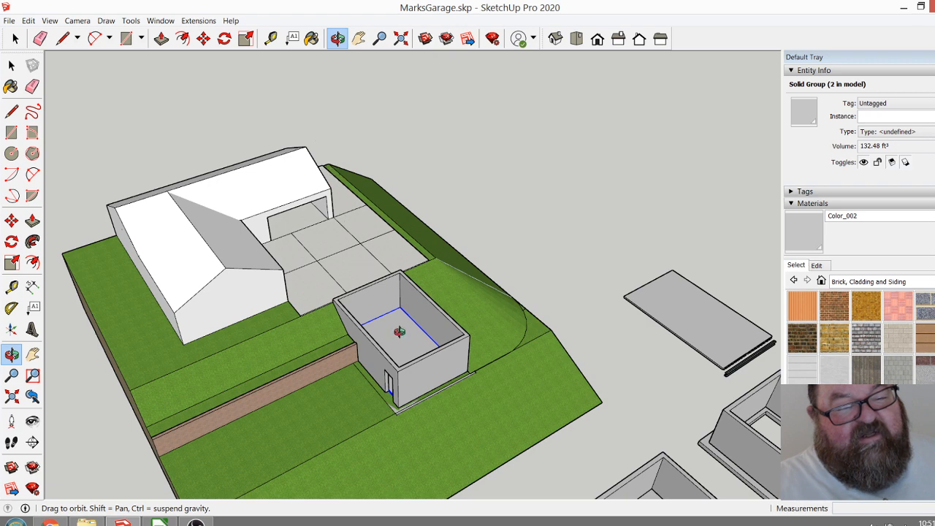
Search the 3D Warehouse for "hollow core slab" models.
{"action": "left_click_drag", "start_coordinate": [413, 357], "coordinate": [296, 226]}
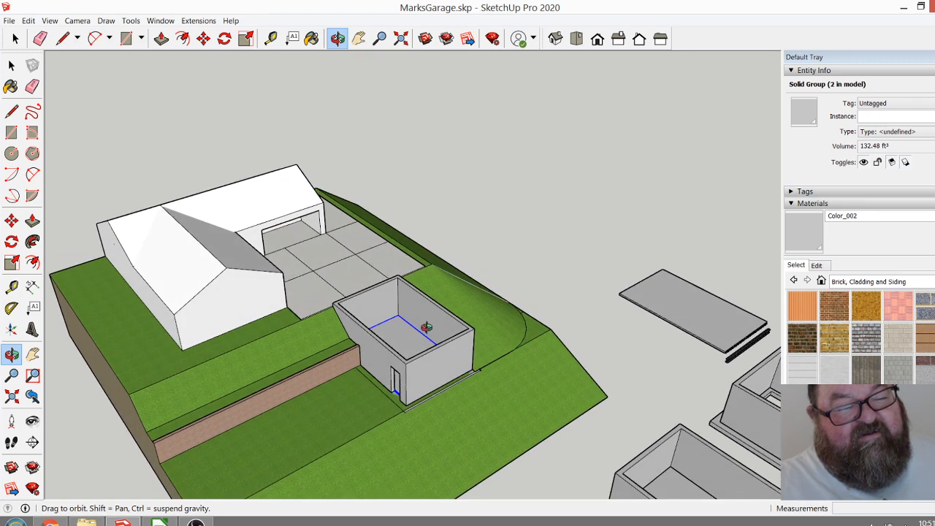
{"action": "scroll", "coordinate": [398, 327], "scroll_direction": "up", "scroll_amount": 3}
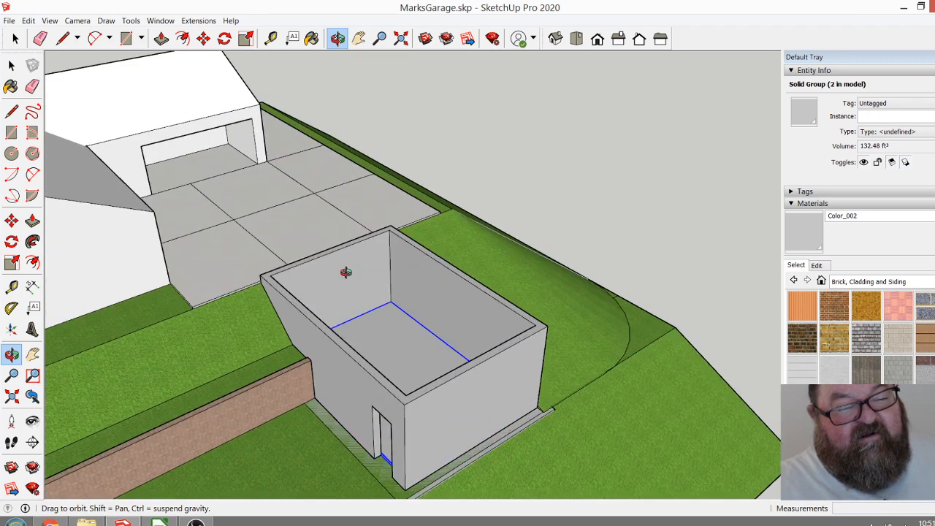
{"action": "left_click_drag", "start_coordinate": [344, 305], "coordinate": [472, 278]}
{"action": "scroll", "coordinate": [372, 294], "scroll_direction": "up", "scroll_amount": 5}
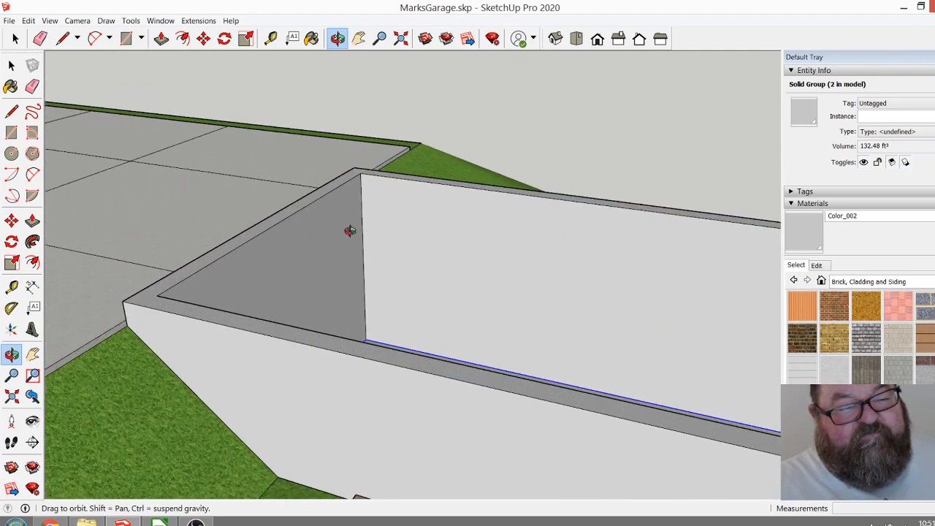
{"action": "left_click_drag", "start_coordinate": [350, 231], "coordinate": [361, 283]}
{"action": "left_click", "coordinate": [160, 20]}
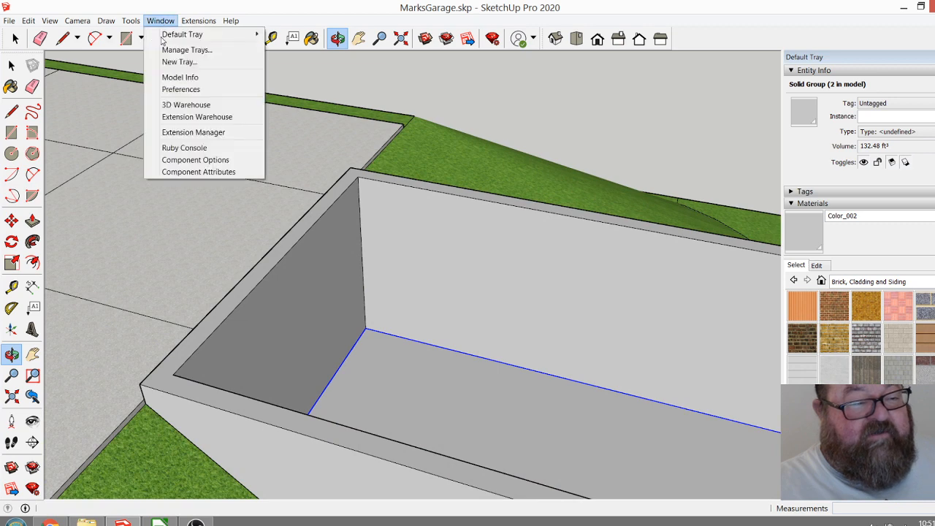
{"action": "left_click", "coordinate": [173, 105]}
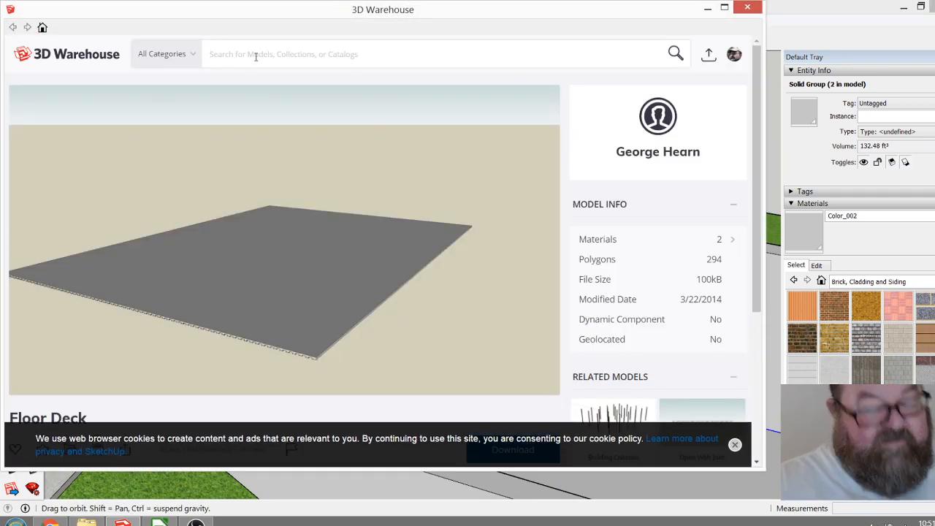
{"action": "left_click", "coordinate": [256, 56]}
{"action": "type", "text": "hollow"}
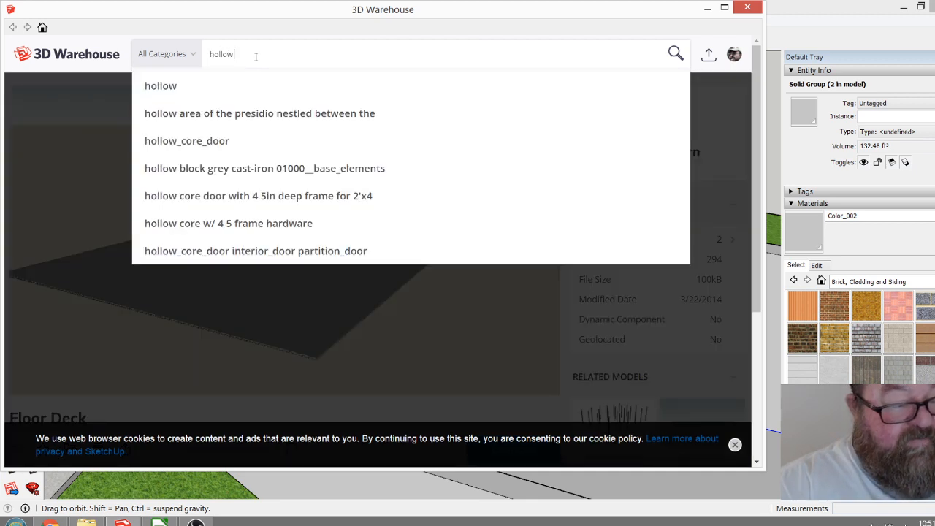
{"action": "type", "text": " c"}
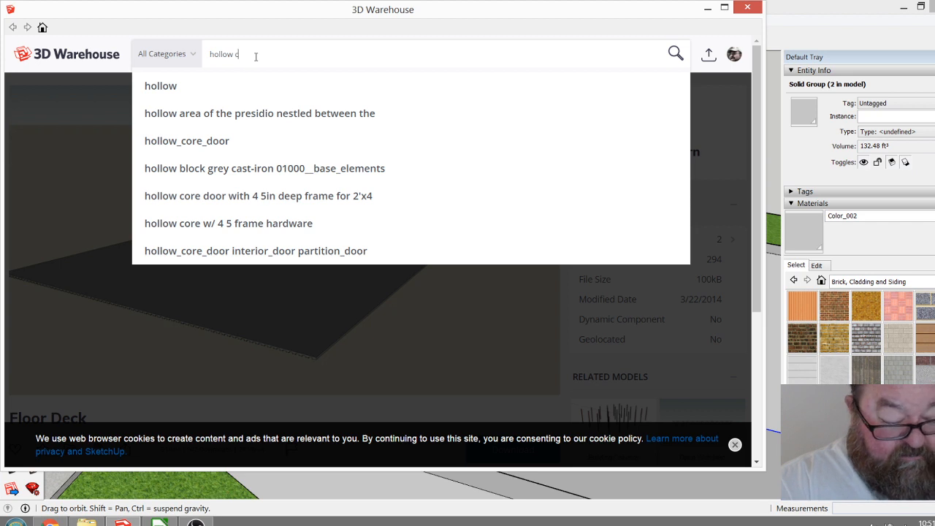
{"action": "type", "text": "ore slab"}
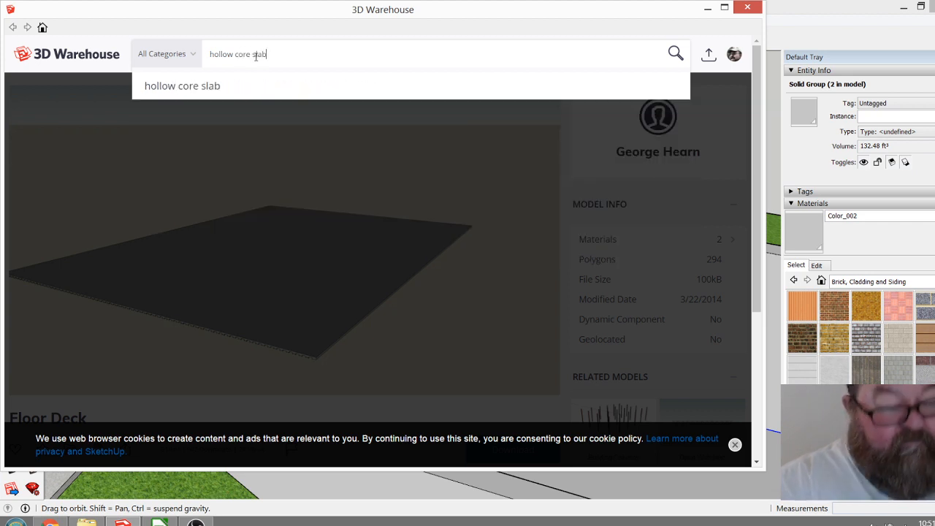
{"action": "key", "text": "Return"}
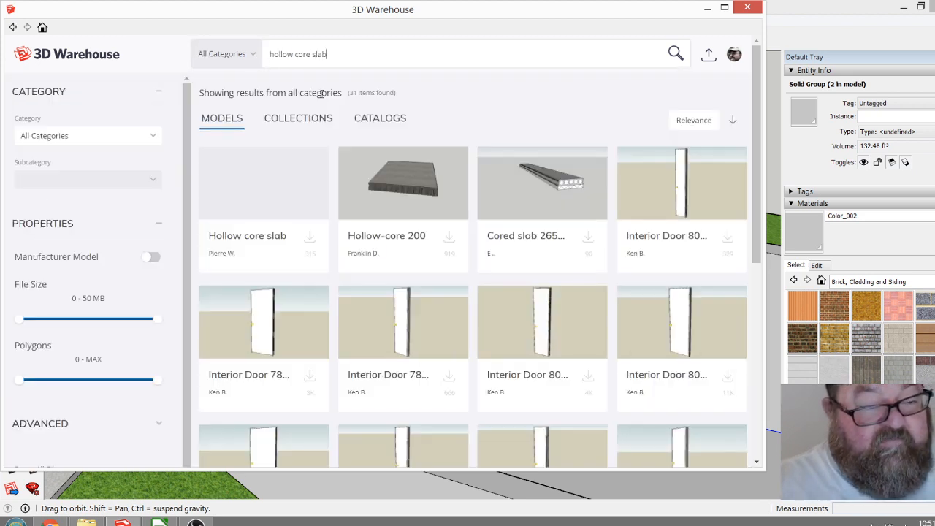
{"action": "left_click", "coordinate": [564, 185]}
{"action": "left_click", "coordinate": [468, 288]}
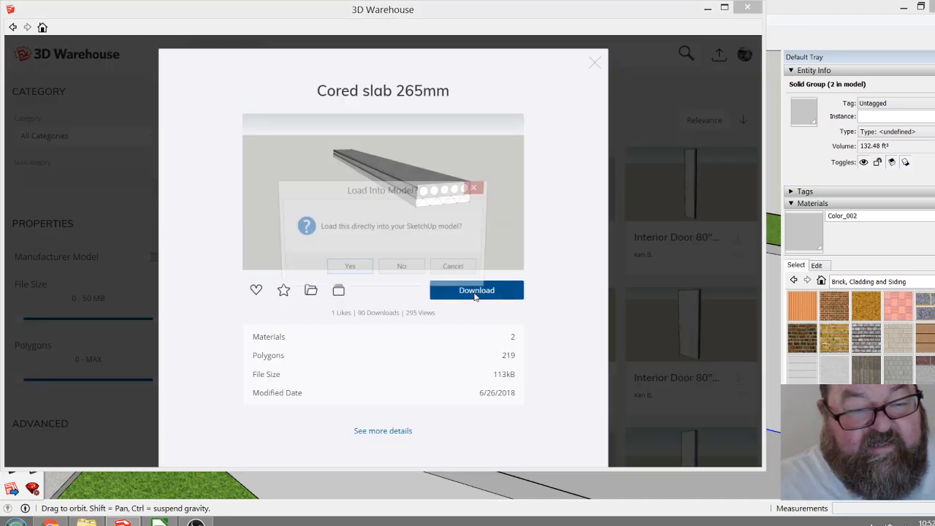
{"action": "left_click", "coordinate": [460, 271]}
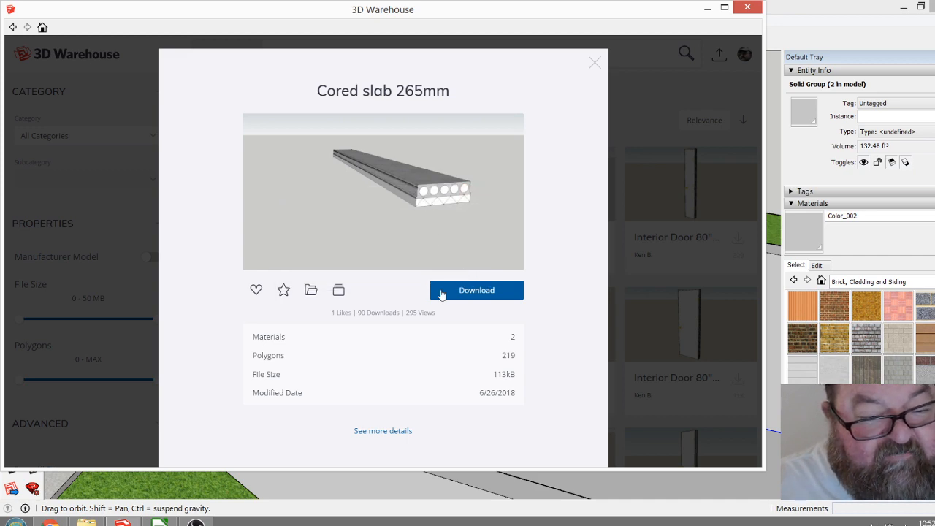
{"action": "left_click", "coordinate": [594, 64]}
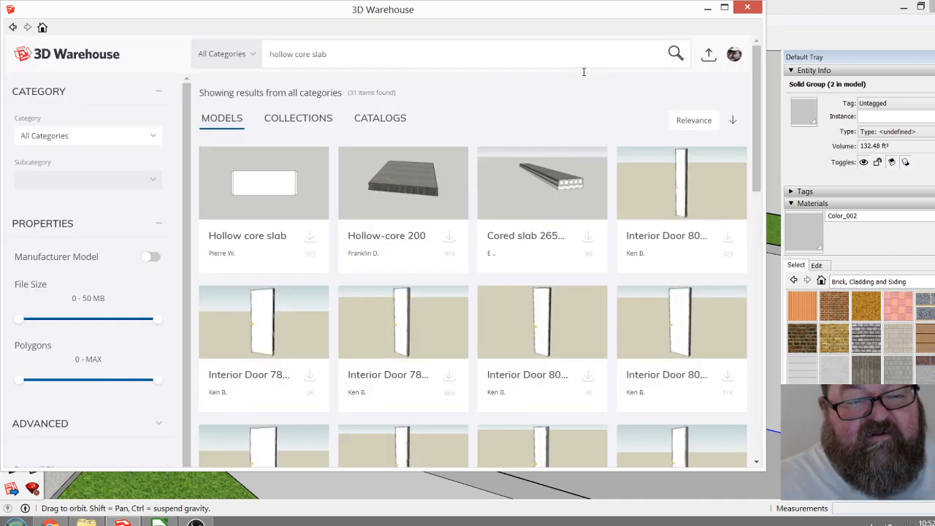
Load the Hollow-core 200 model from the 3D Warehouse inside the garage and raise it near the top of the uphill wall.
{"action": "left_click", "coordinate": [419, 189]}
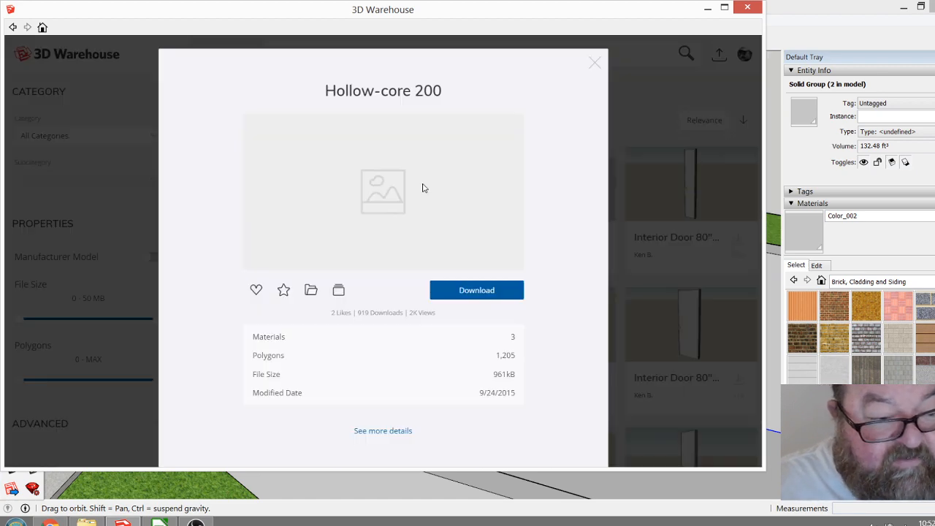
{"action": "left_click", "coordinate": [462, 292]}
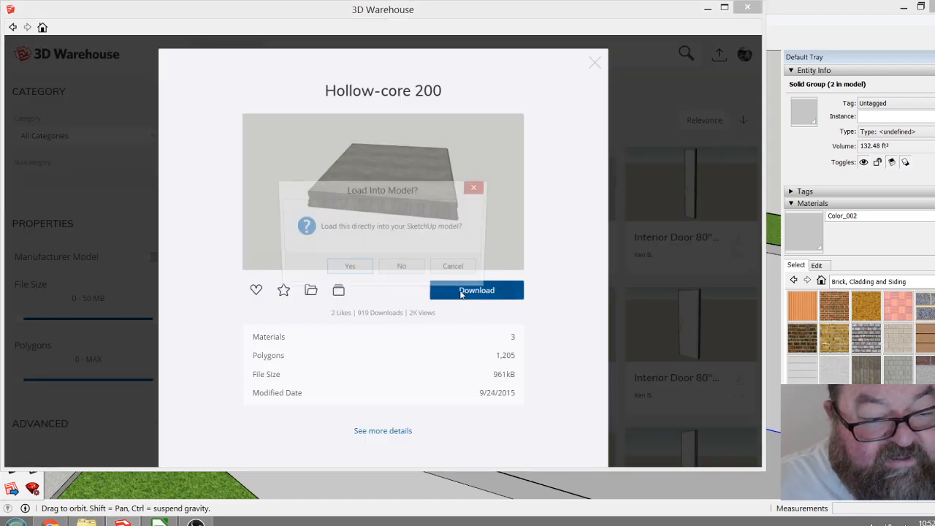
{"action": "left_click", "coordinate": [358, 274]}
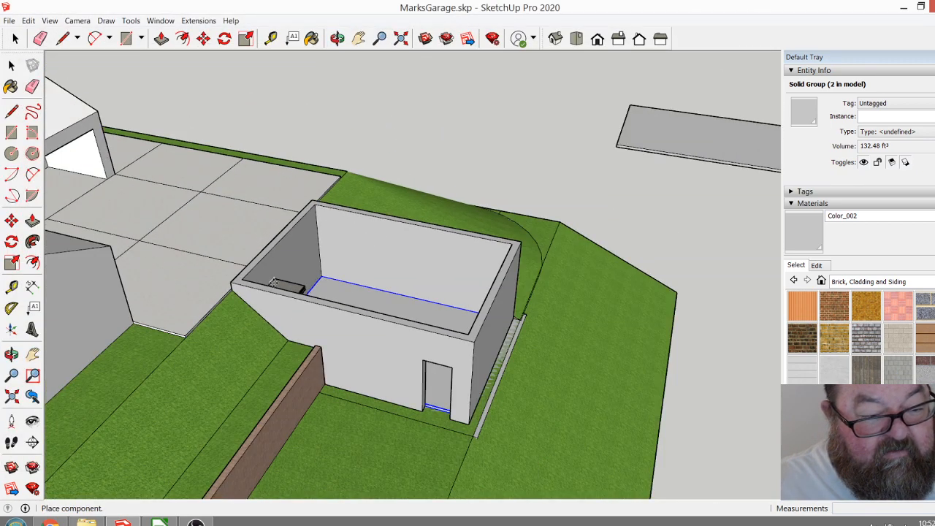
{"action": "left_click", "coordinate": [278, 284]}
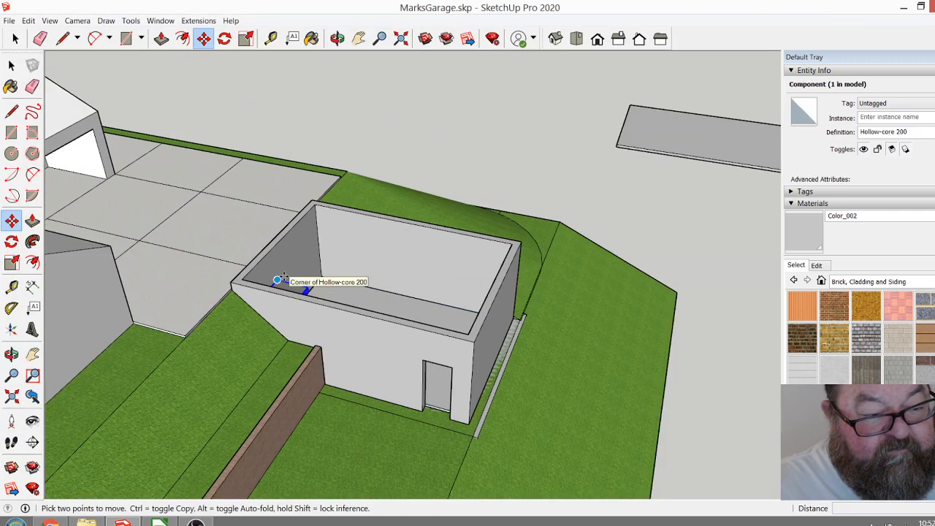
{"action": "left_click", "coordinate": [278, 279]}
{"action": "left_click", "coordinate": [280, 239]}
{"action": "scroll", "coordinate": [277, 238], "scroll_direction": "up", "scroll_amount": 10}
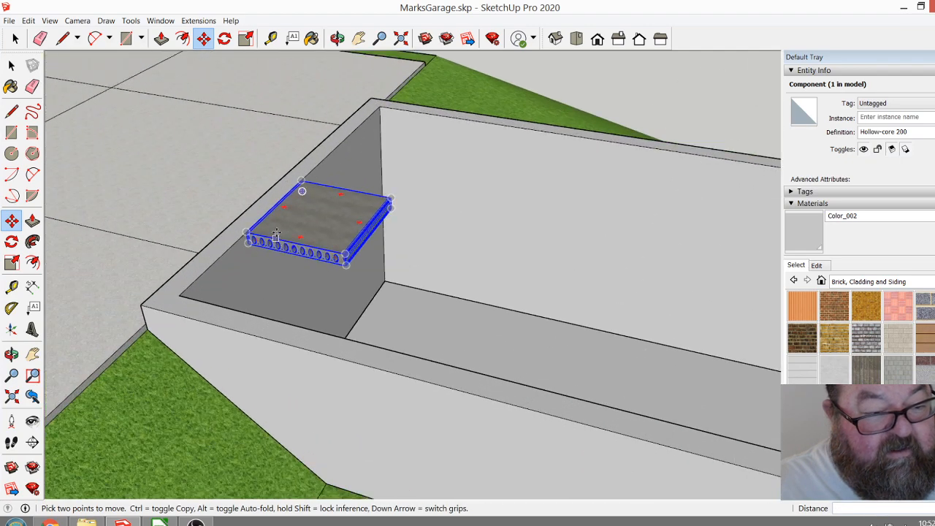
Examine the hollow-core slab's circular voids, grooved side edges and thickness against the garage's uphill wall.
{"action": "left_click", "coordinate": [14, 38]}
{"action": "left_click", "coordinate": [138, 112]}
{"action": "left_click", "coordinate": [336, 38]}
{"action": "left_click_drag", "start_coordinate": [365, 224], "coordinate": [325, 271]}
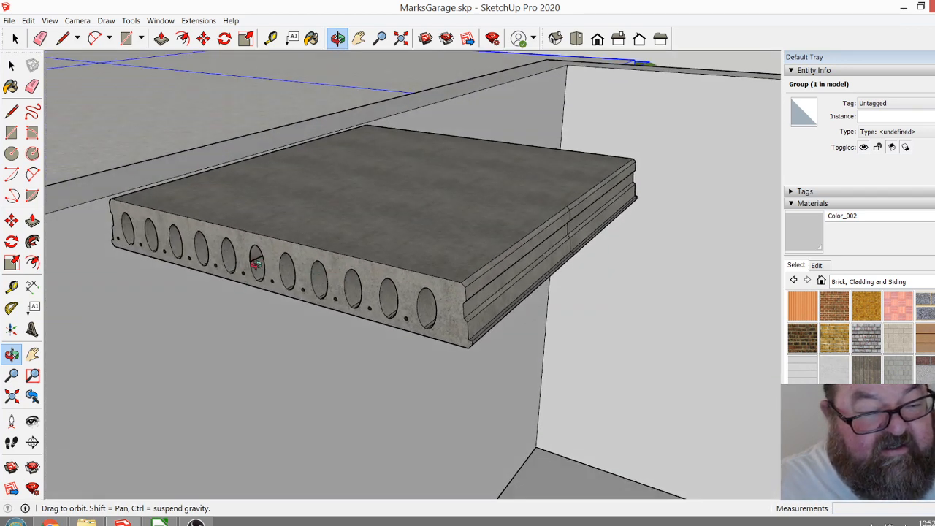
{"action": "left_click_drag", "start_coordinate": [342, 220], "coordinate": [404, 270]}
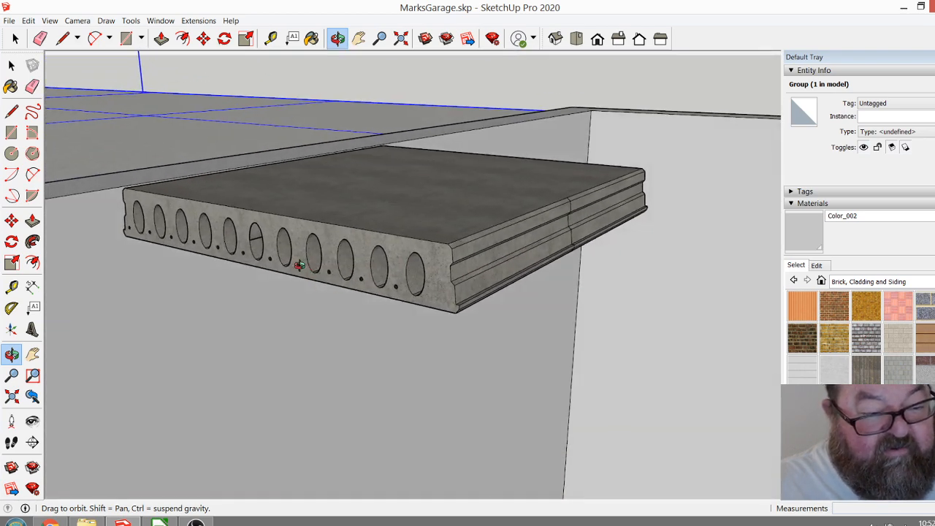
{"action": "left_click_drag", "start_coordinate": [327, 263], "coordinate": [317, 308]}
{"action": "scroll", "coordinate": [294, 244], "scroll_direction": "down", "scroll_amount": 5}
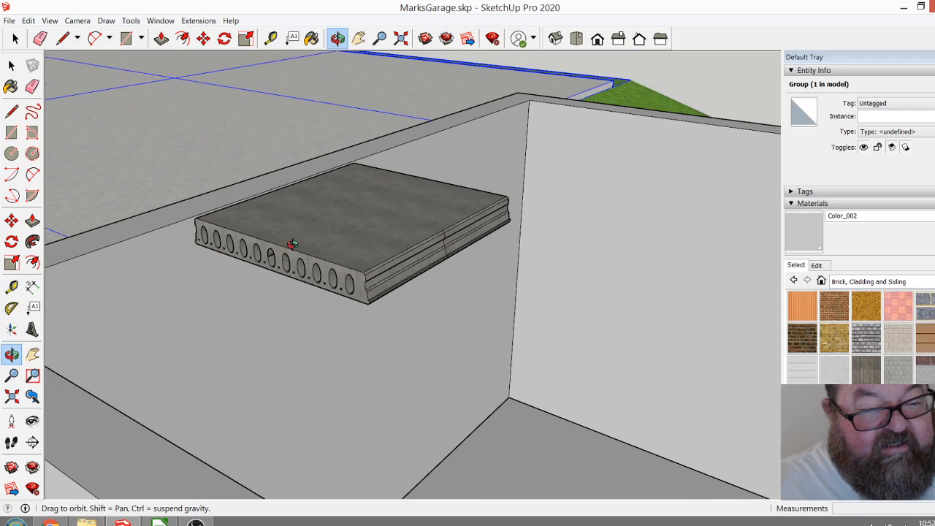
{"action": "left_click_drag", "start_coordinate": [414, 245], "coordinate": [443, 249]}
{"action": "left_click_drag", "start_coordinate": [335, 270], "coordinate": [225, 246]}
{"action": "left_click_drag", "start_coordinate": [275, 225], "coordinate": [473, 212]}
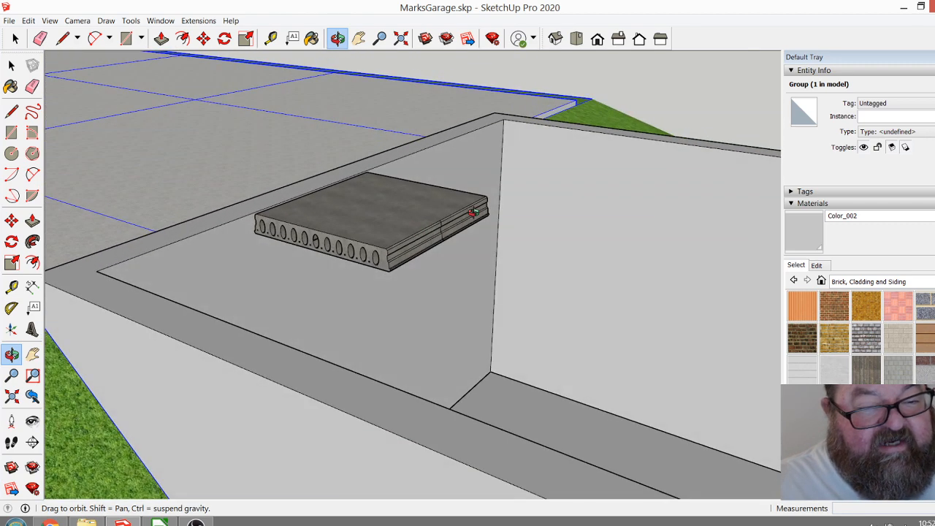
{"action": "left_click_drag", "start_coordinate": [398, 225], "coordinate": [399, 246]}
Undo the hollow-core slab's move and its placement in the garage.
{"action": "key", "text": "space"}
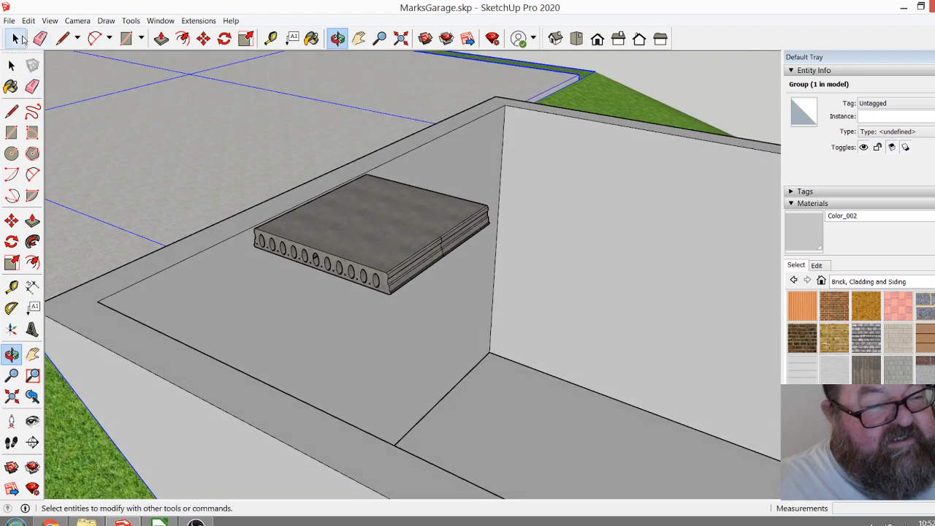
{"action": "key", "text": "ctrl+z"}
{"action": "key", "text": "ctrl+z"}
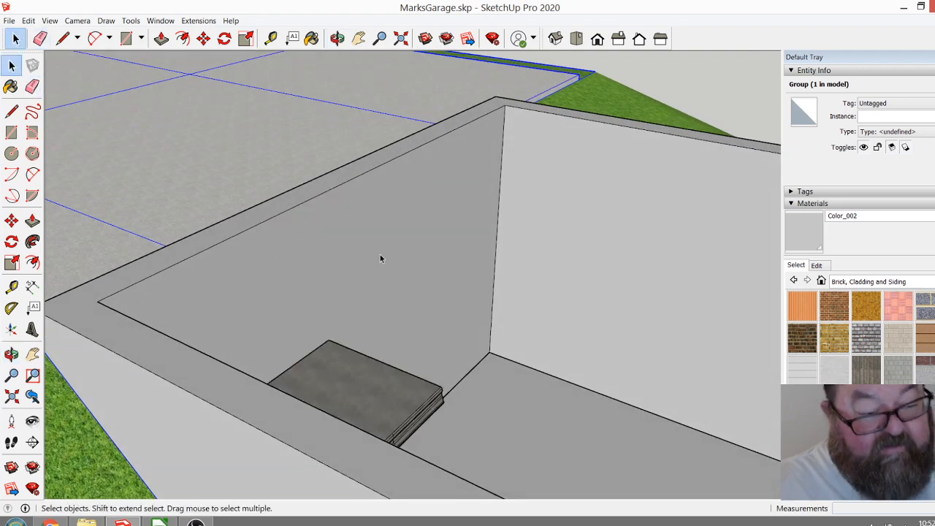
Clear the selection and review the open-topped garage on the hillside together with the separate flat slab and beam beside the site.
{"action": "scroll", "coordinate": [314, 257], "scroll_direction": "down", "scroll_amount": 5}
{"action": "scroll", "coordinate": [402, 242], "scroll_direction": "down", "scroll_amount": 3}
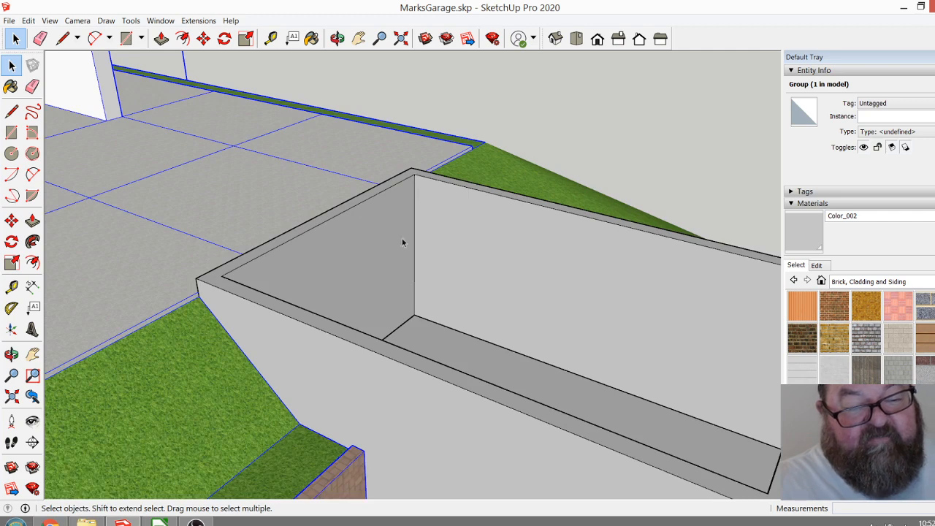
{"action": "scroll", "coordinate": [342, 266], "scroll_direction": "down", "scroll_amount": 3}
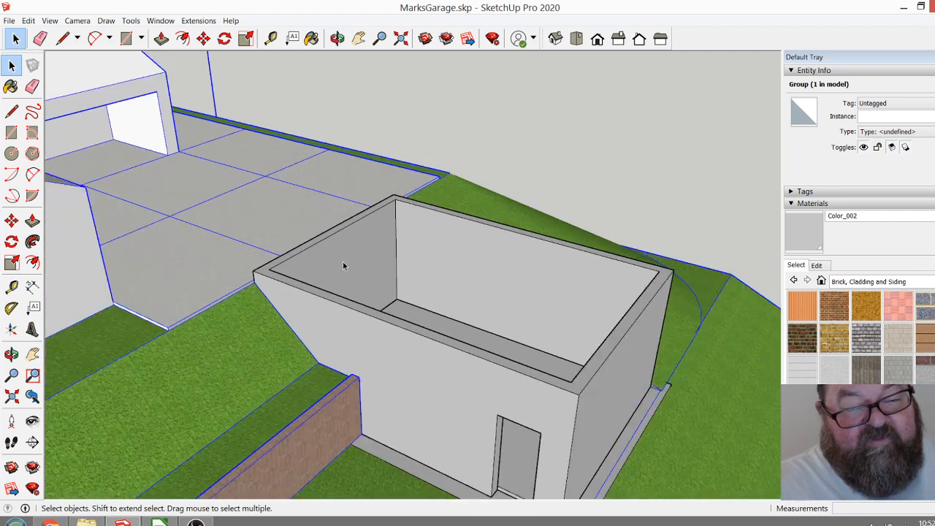
{"action": "left_click", "coordinate": [337, 38]}
{"action": "left_click_drag", "start_coordinate": [367, 244], "coordinate": [390, 265]}
{"action": "key", "text": "space"}
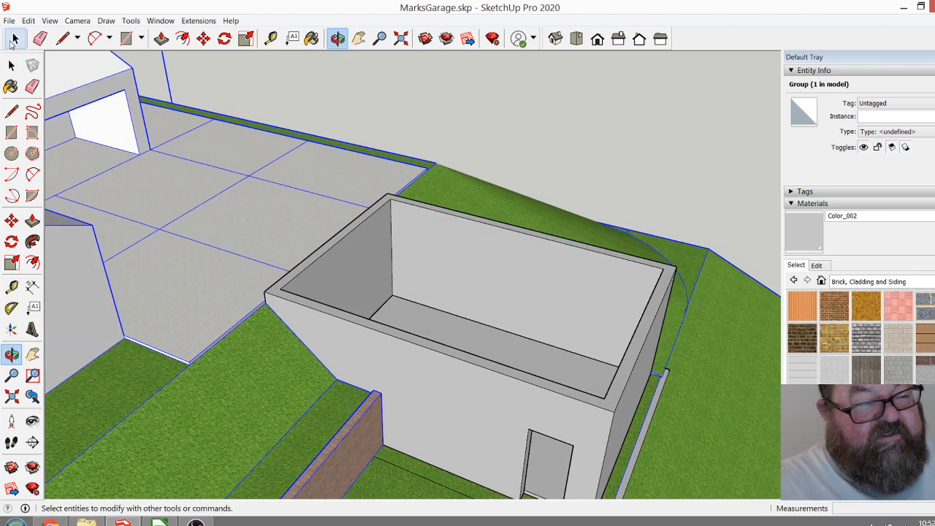
{"action": "left_click", "coordinate": [449, 98]}
{"action": "scroll", "coordinate": [553, 152], "scroll_direction": "down", "scroll_amount": 2}
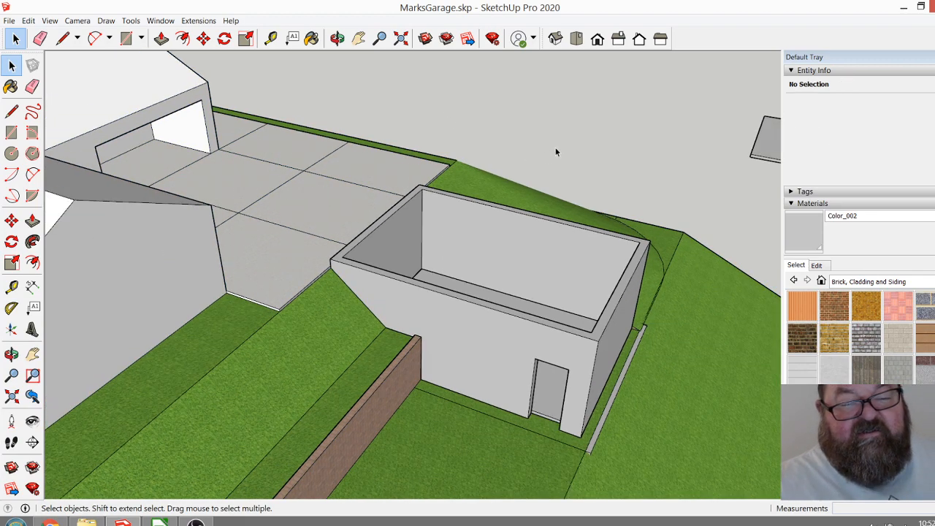
{"action": "scroll", "coordinate": [562, 155], "scroll_direction": "down", "scroll_amount": 2}
{"action": "scroll", "coordinate": [405, 157], "scroll_direction": "down", "scroll_amount": 2}
{"action": "scroll", "coordinate": [694, 171], "scroll_direction": "up", "scroll_amount": 6}
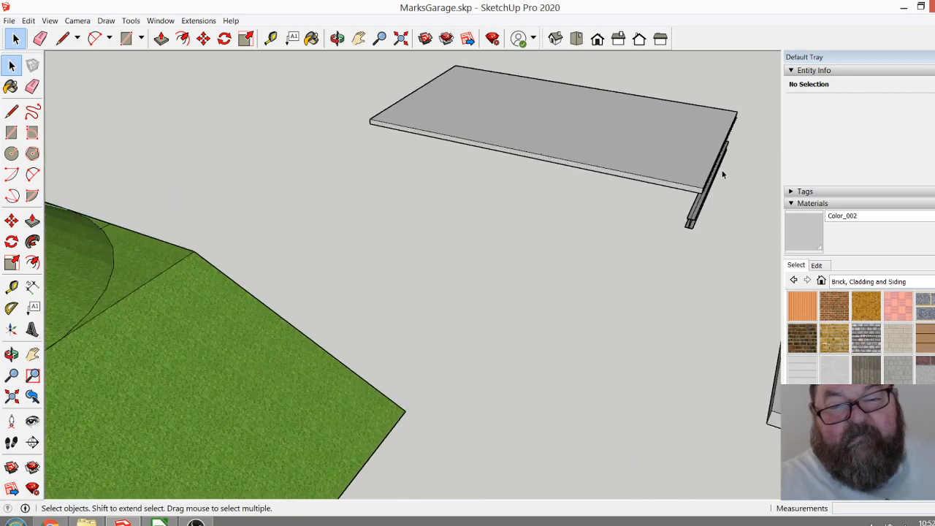
{"action": "scroll", "coordinate": [617, 186], "scroll_direction": "down", "scroll_amount": 6}
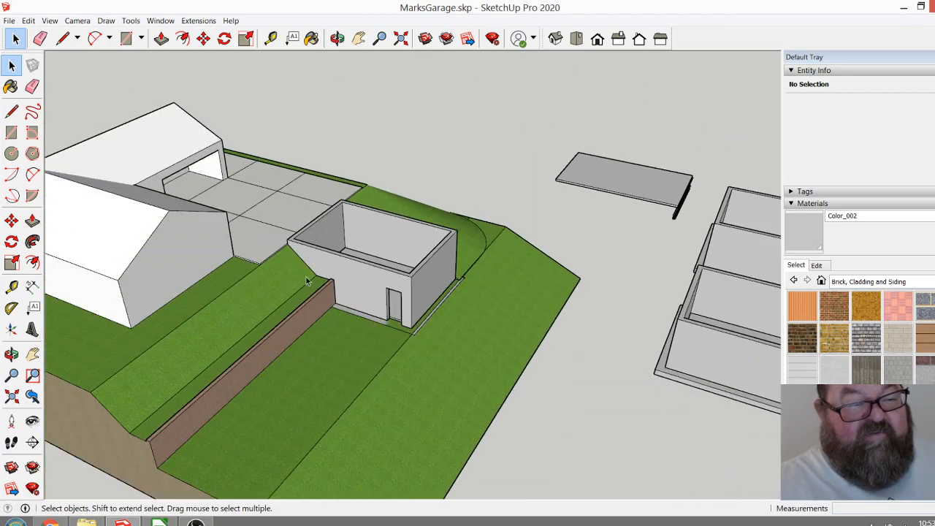
{"action": "left_click", "coordinate": [337, 38]}
{"action": "left_click_drag", "start_coordinate": [313, 246], "coordinate": [302, 261]}
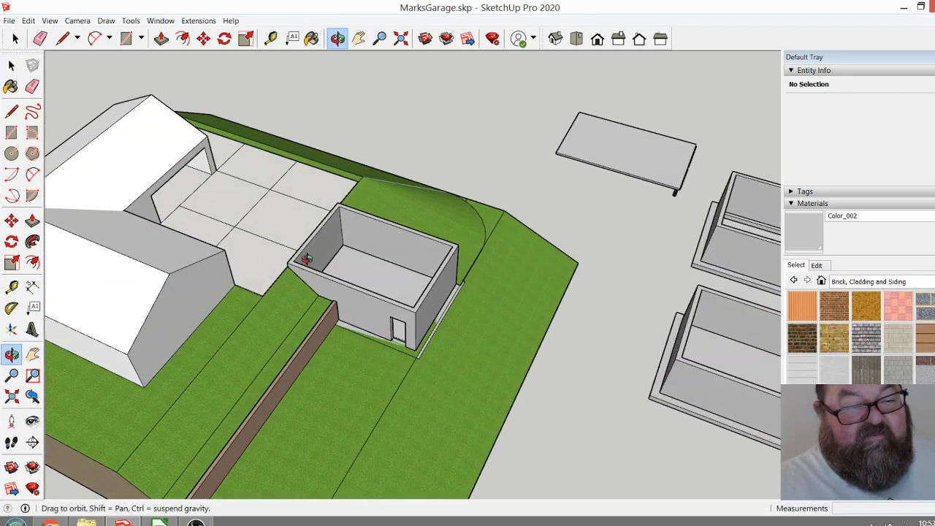
Open the garage group and the wall group nested inside it for editing.
{"action": "scroll", "coordinate": [300, 232], "scroll_direction": "up", "scroll_amount": 4}
{"action": "scroll", "coordinate": [299, 233], "scroll_direction": "up", "scroll_amount": 5}
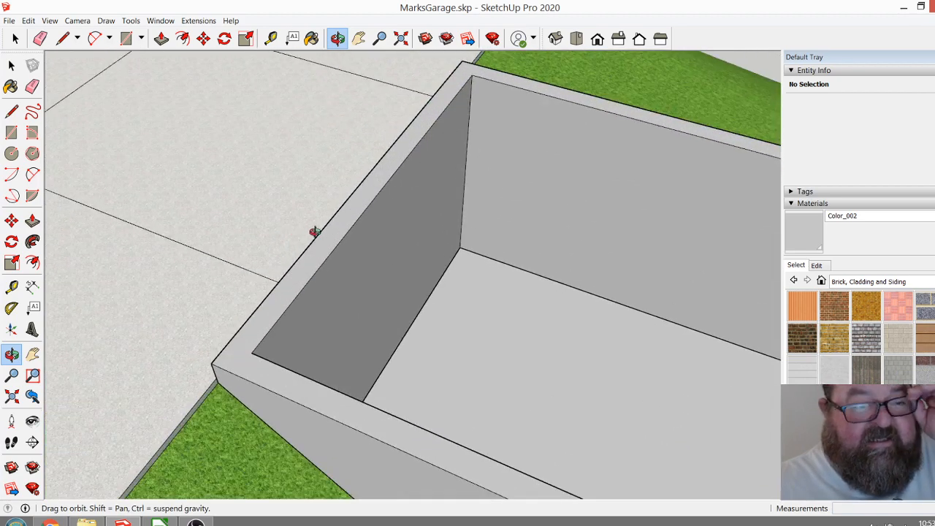
{"action": "scroll", "coordinate": [337, 252], "scroll_direction": "up", "scroll_amount": 1}
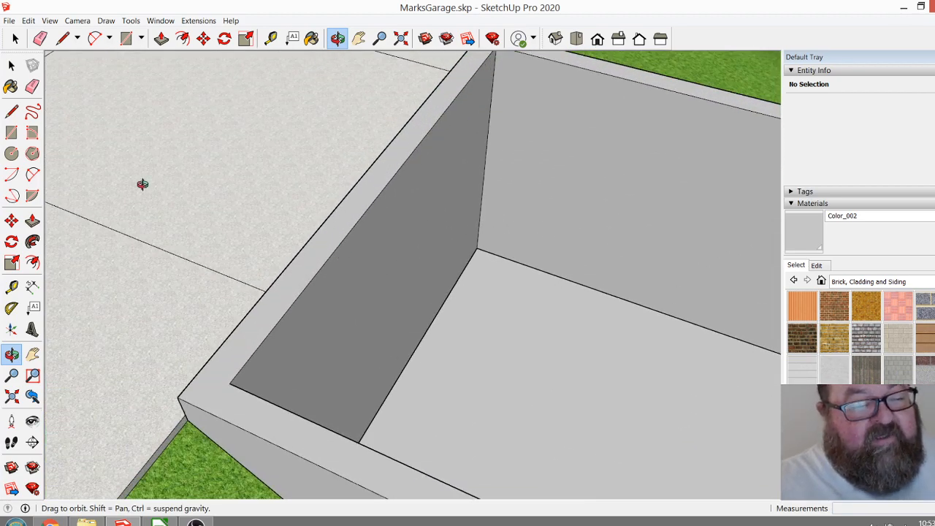
{"action": "left_click", "coordinate": [14, 38]}
{"action": "left_click", "coordinate": [316, 266]}
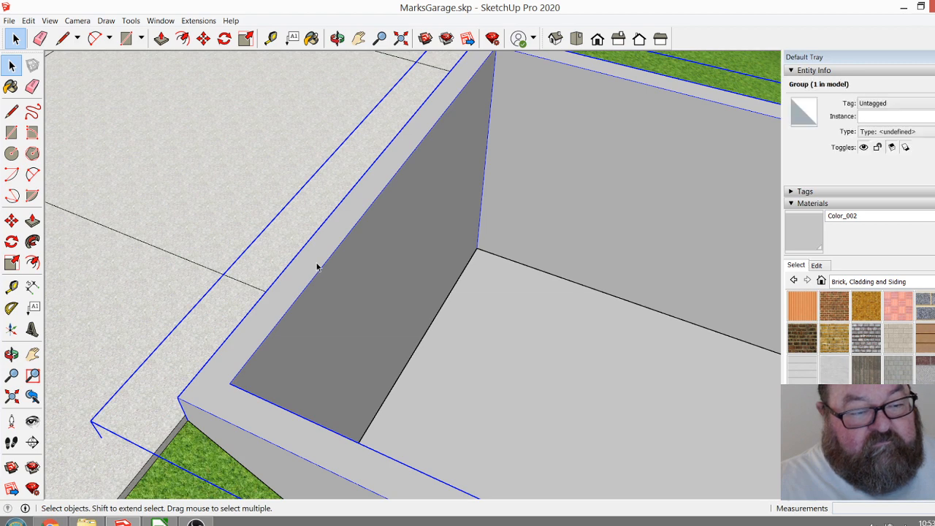
{"action": "scroll", "coordinate": [316, 266], "scroll_direction": "down", "scroll_amount": 2}
{"action": "left_click", "coordinate": [317, 265]}
{"action": "scroll", "coordinate": [136, 255], "scroll_direction": "down", "scroll_amount": 1}
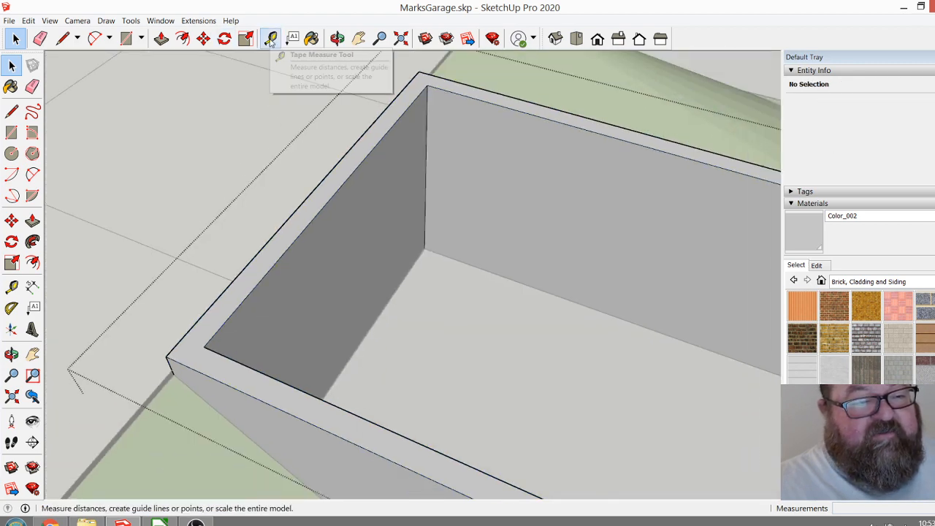
{"action": "left_click", "coordinate": [183, 38]}
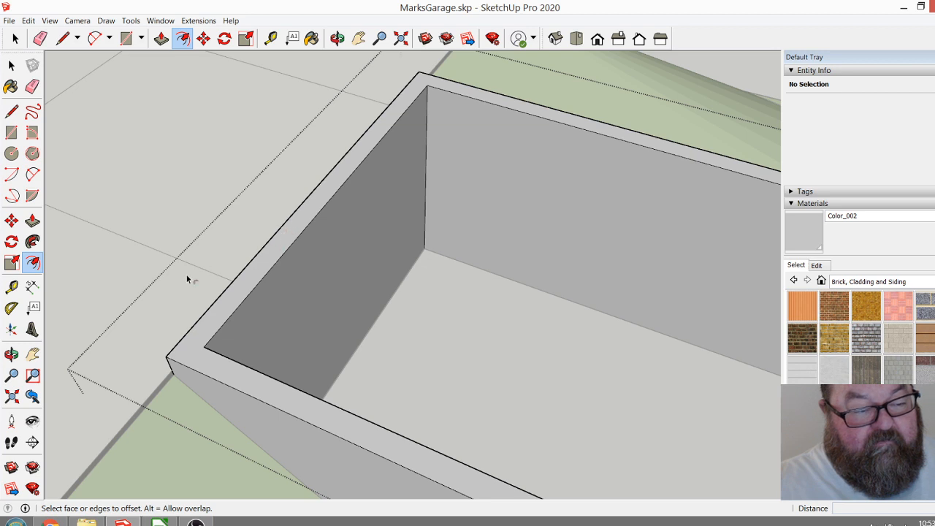
{"action": "left_click", "coordinate": [11, 65]}
{"action": "double_click", "coordinate": [290, 220]}
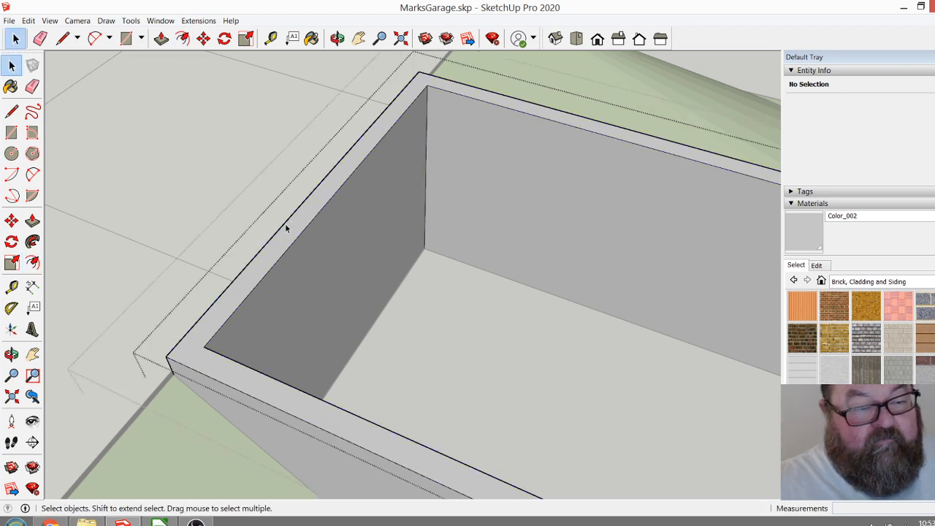
Offset the outline of the garage walls' top face 5" inward.
{"action": "left_click", "coordinate": [183, 38]}
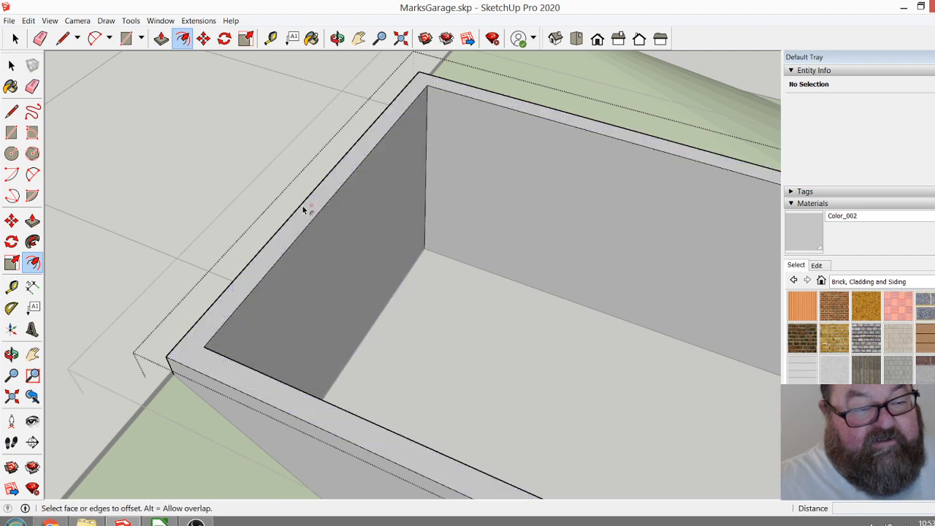
{"action": "left_click", "coordinate": [292, 217]}
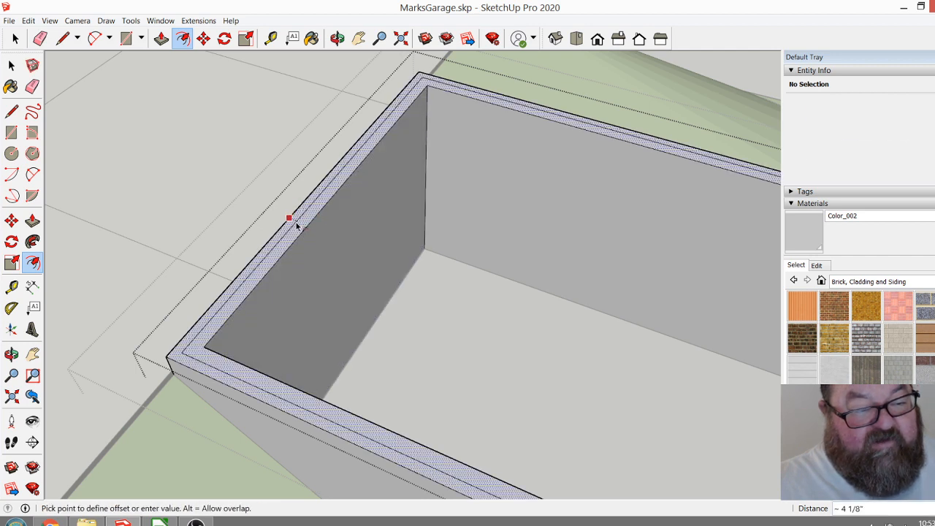
{"action": "type", "text": "5"}
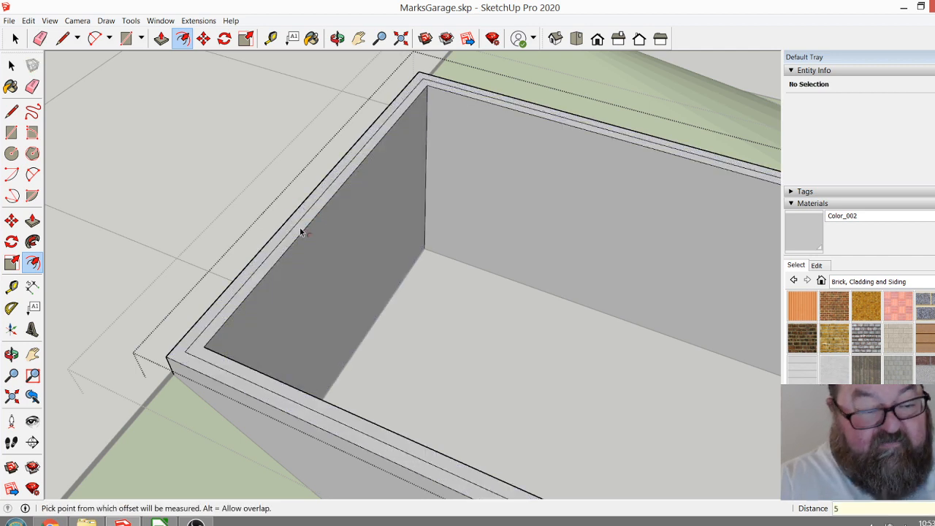
Push the inner strip of the garage walls' top face down 6" to form a continuous ledge.
{"action": "scroll", "coordinate": [301, 231], "scroll_direction": "up", "scroll_amount": 4}
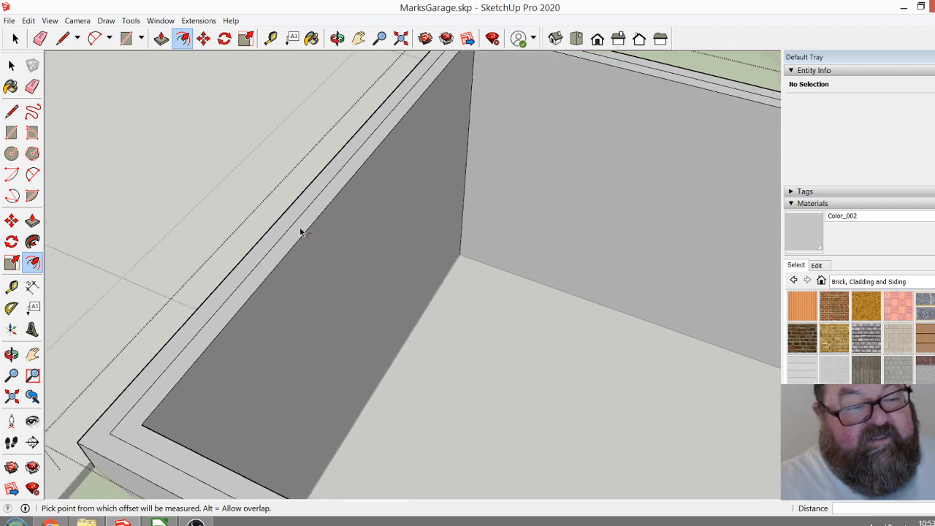
{"action": "left_click", "coordinate": [162, 38]}
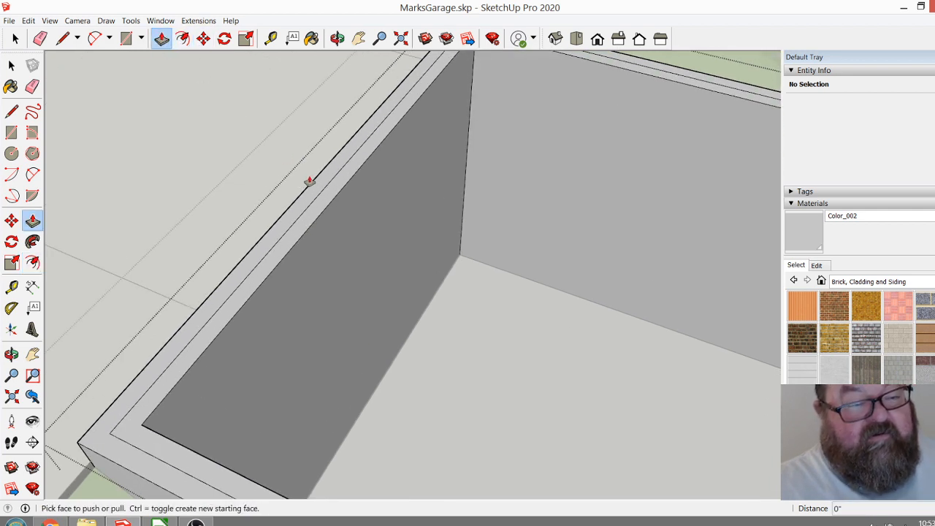
{"action": "left_click", "coordinate": [326, 207]}
{"action": "left_click", "coordinate": [325, 213]}
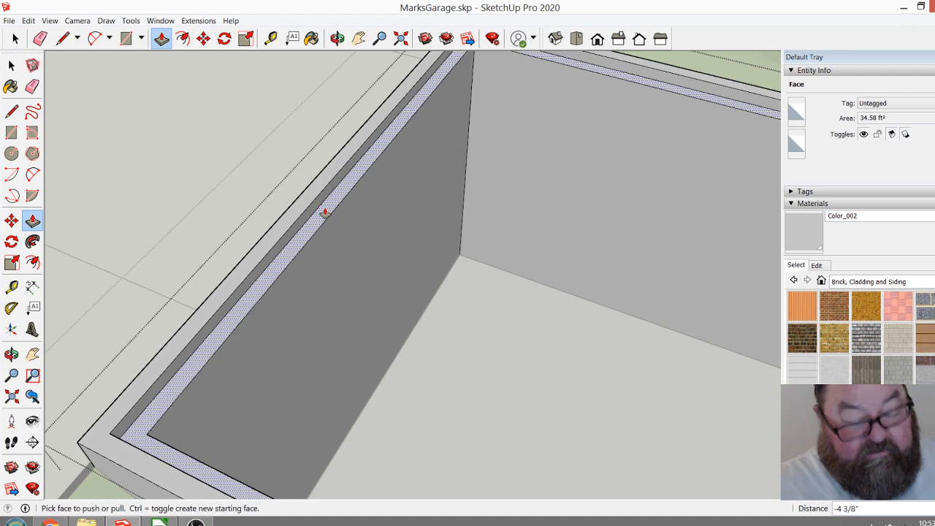
{"action": "left_click", "coordinate": [324, 212]}
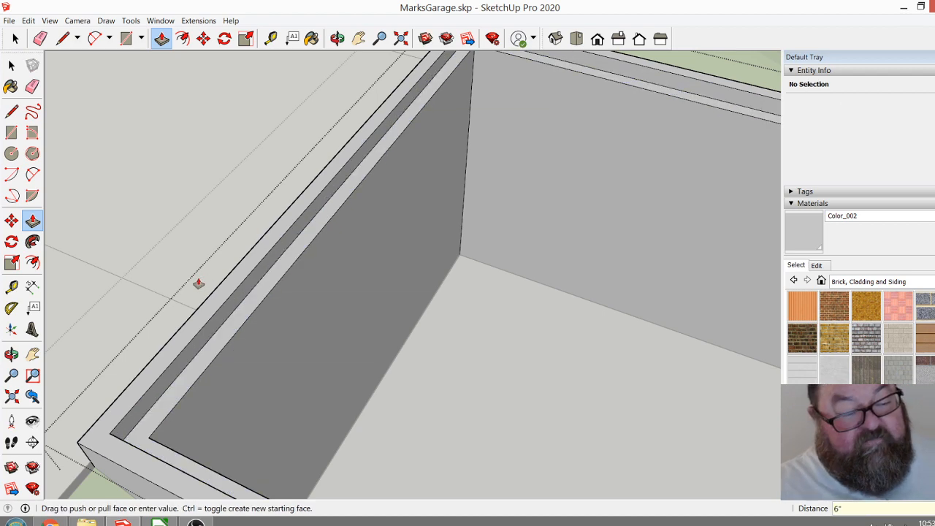
{"action": "key", "text": "Return"}
Close the nested wall group and the garage group.
{"action": "scroll", "coordinate": [198, 283], "scroll_direction": "down", "scroll_amount": 3}
{"action": "scroll", "coordinate": [314, 307], "scroll_direction": "down", "scroll_amount": 2}
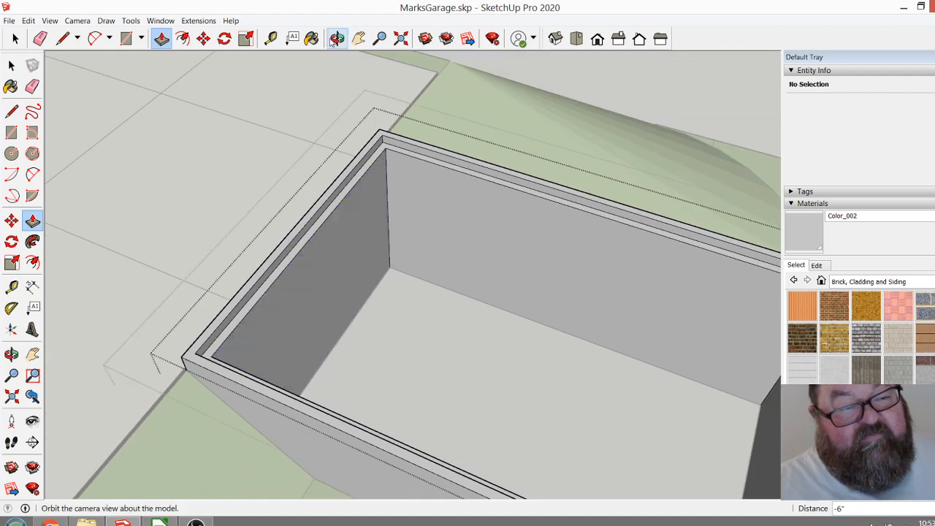
{"action": "left_click", "coordinate": [337, 38]}
{"action": "left_click_drag", "start_coordinate": [390, 180], "coordinate": [283, 200]}
{"action": "left_click", "coordinate": [15, 39]}
{"action": "left_click", "coordinate": [427, 72]}
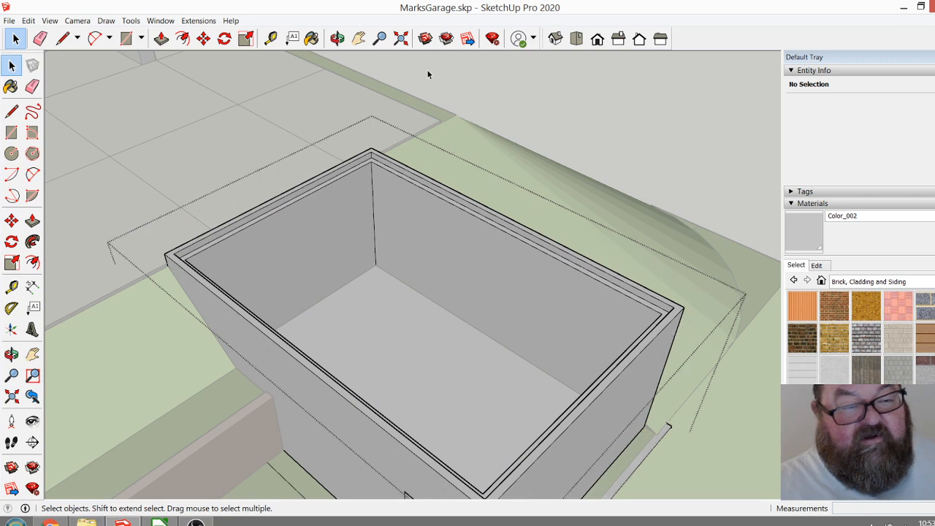
{"action": "left_click", "coordinate": [442, 76]}
{"action": "scroll", "coordinate": [373, 161], "scroll_direction": "up", "scroll_amount": 5}
{"action": "scroll", "coordinate": [336, 168], "scroll_direction": "down", "scroll_amount": 10}
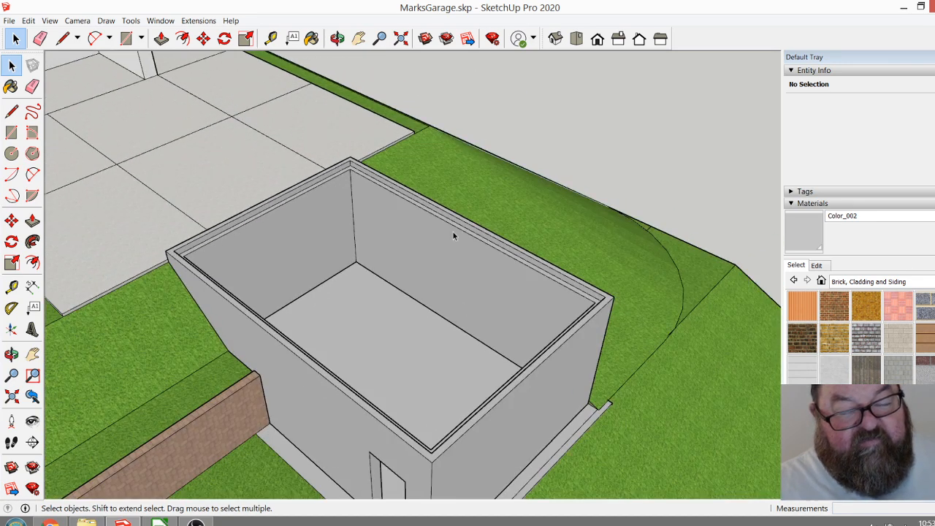
Move the IWF 244x175 steel beam from beneath the separate slab onto the garage, spanning between its two long walls.
{"action": "left_click", "coordinate": [337, 38]}
{"action": "left_click_drag", "start_coordinate": [314, 241], "coordinate": [408, 255]}
{"action": "scroll", "coordinate": [394, 263], "scroll_direction": "down", "scroll_amount": 5}
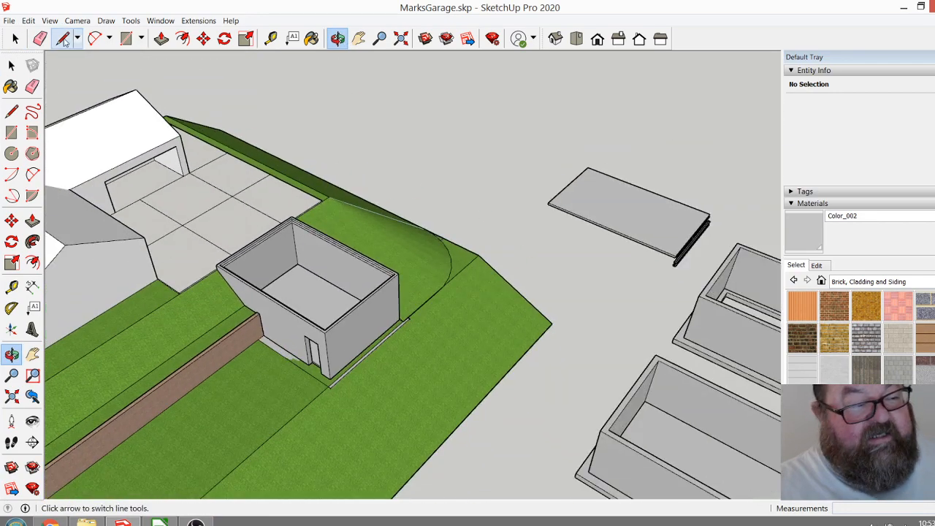
{"action": "left_click", "coordinate": [15, 38]}
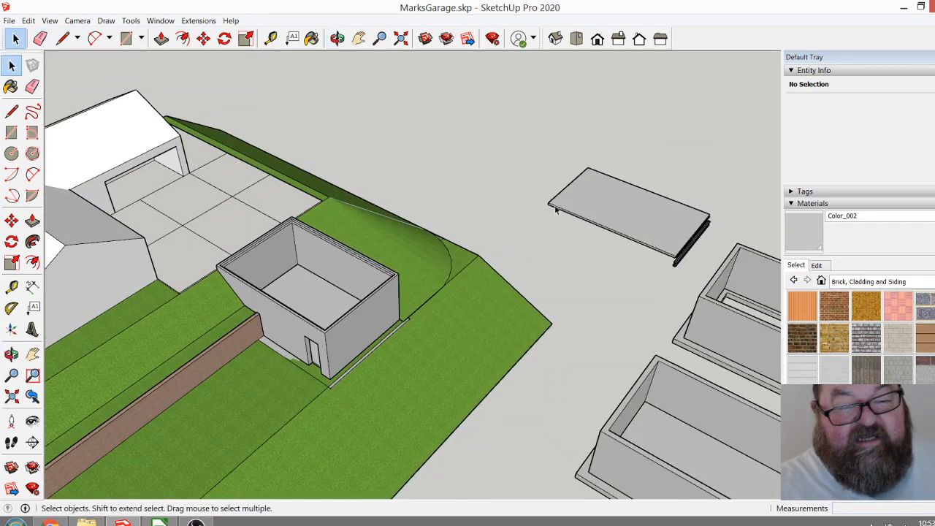
{"action": "left_click", "coordinate": [676, 269]}
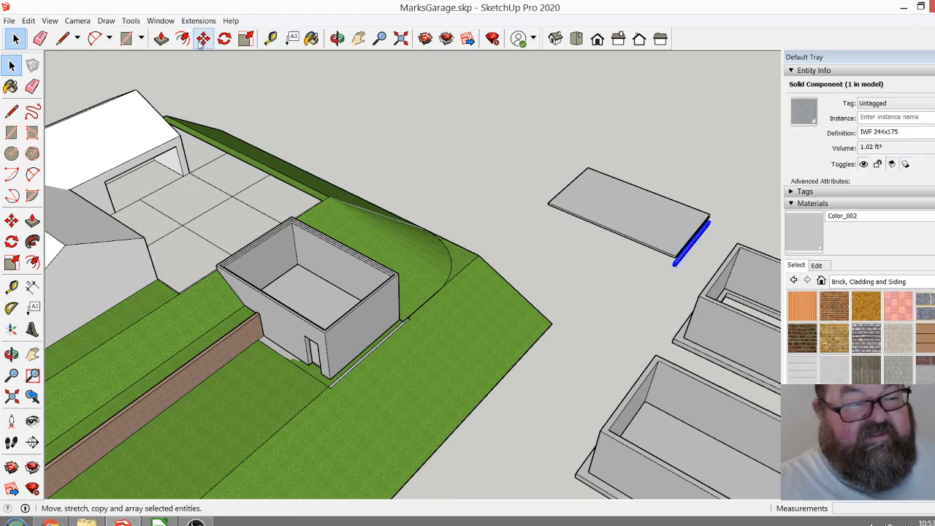
{"action": "left_click", "coordinate": [203, 38]}
{"action": "left_click", "coordinate": [676, 269]}
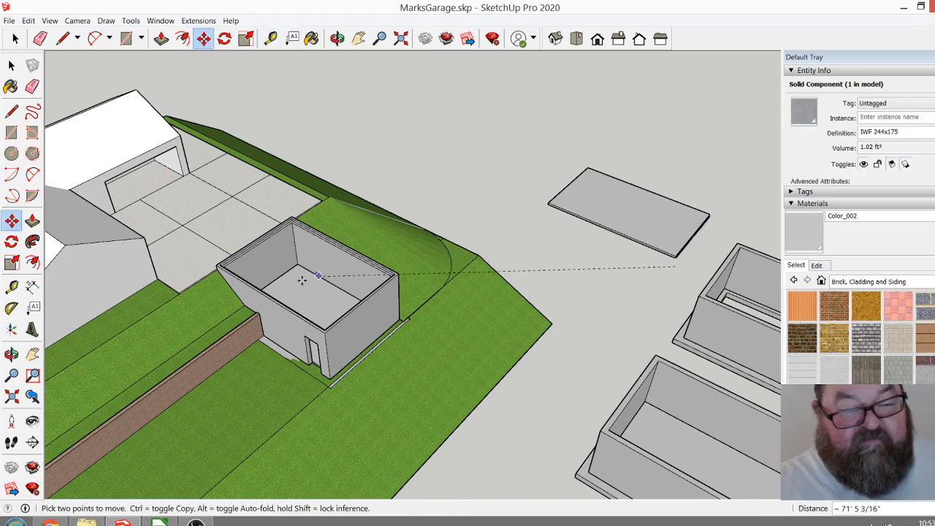
{"action": "left_click", "coordinate": [243, 285]}
{"action": "scroll", "coordinate": [243, 285], "scroll_direction": "up", "scroll_amount": 5}
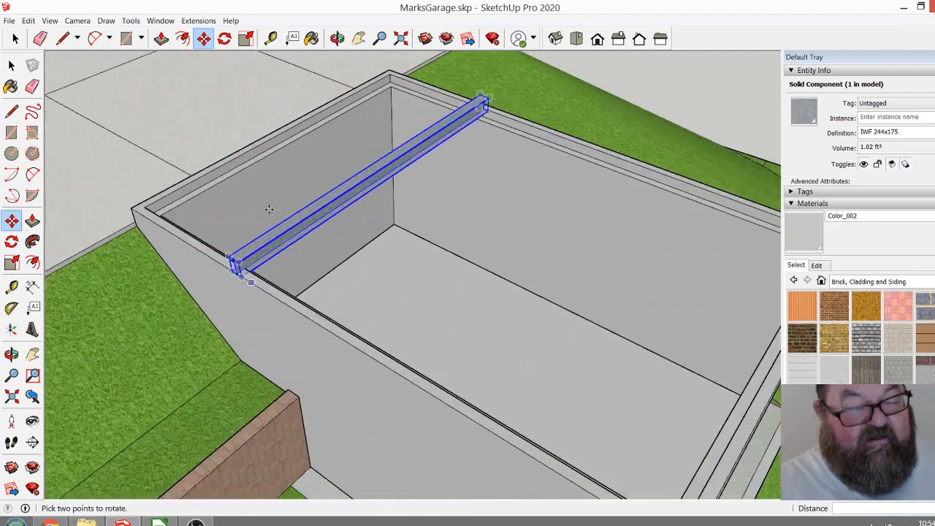
Draw a 26' line lengthwise across the garage opening, between the middles of the two short walls' outer edges.
{"action": "left_click", "coordinate": [337, 38]}
{"action": "left_click_drag", "start_coordinate": [330, 119], "coordinate": [279, 296]}
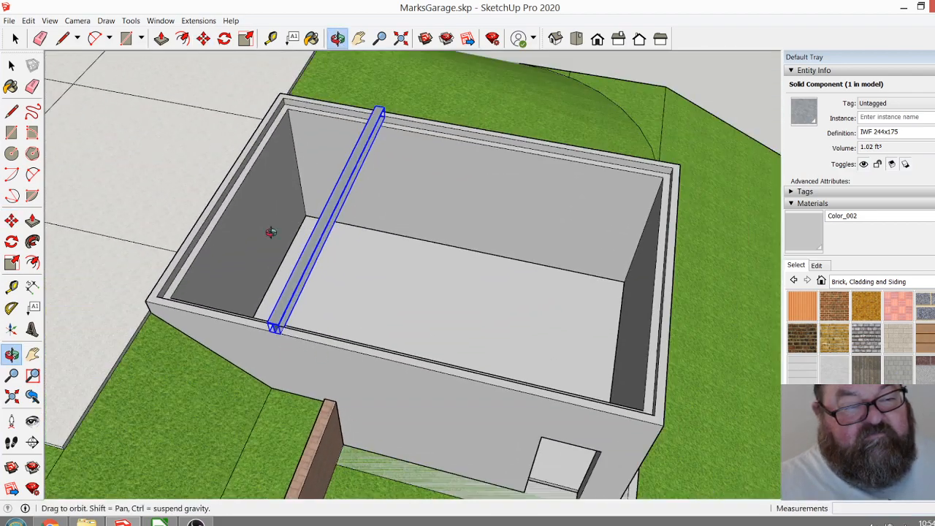
{"action": "left_click", "coordinate": [63, 38]}
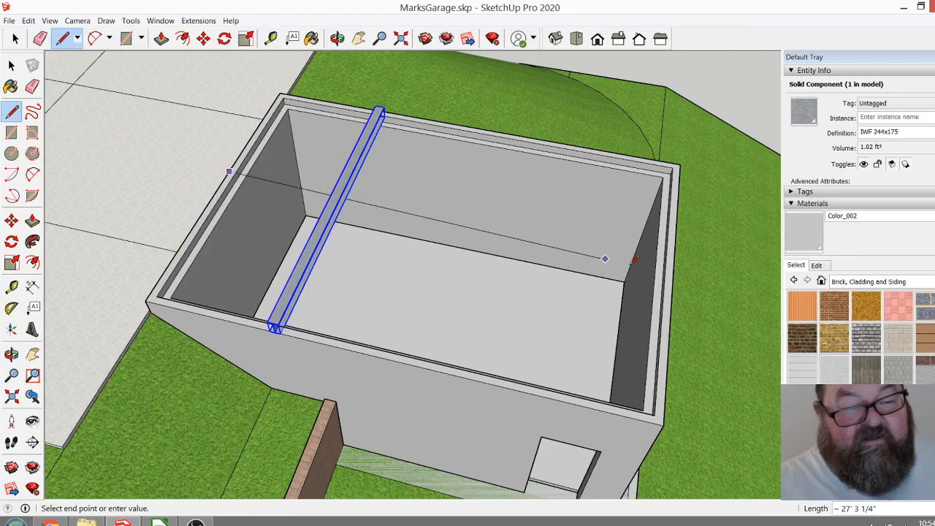
{"action": "left_click", "coordinate": [673, 260]}
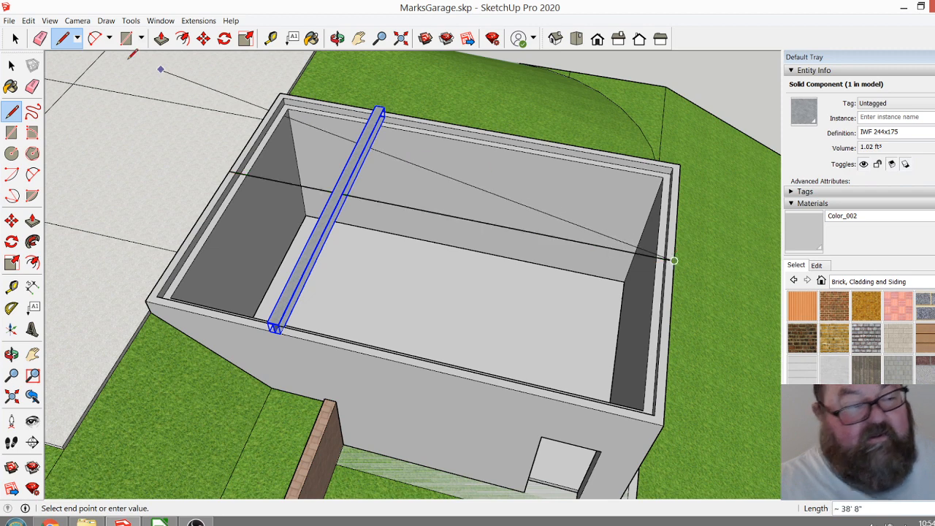
Divide the 26' centre line into three equal segments.
{"action": "key", "text": "space"}
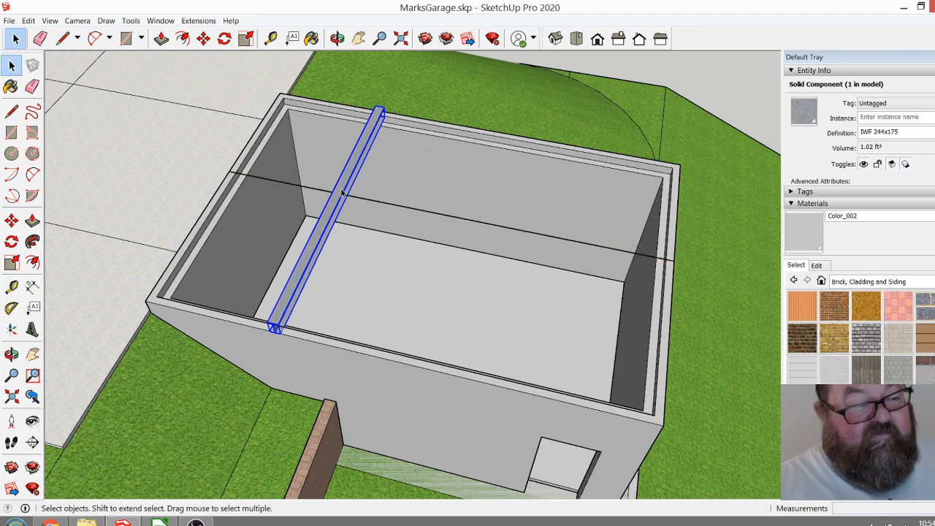
{"action": "right_click", "coordinate": [444, 216]}
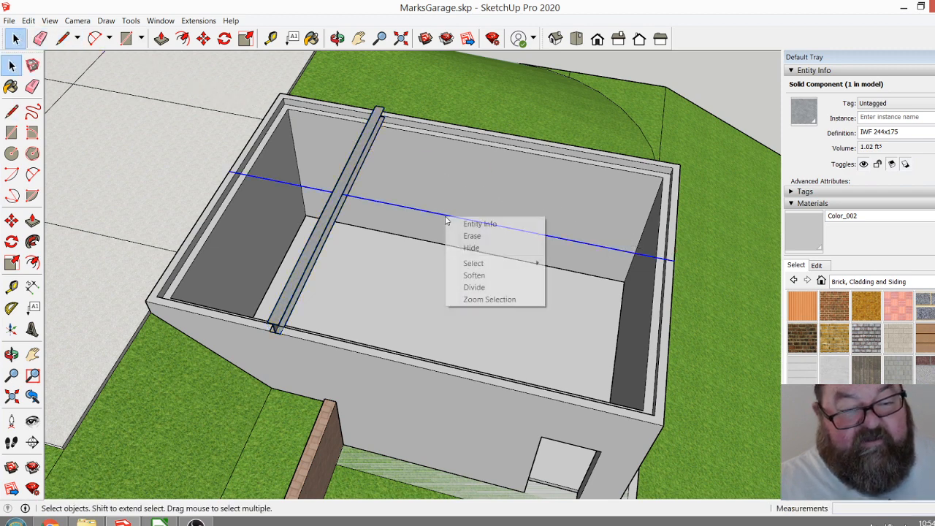
{"action": "left_click", "coordinate": [472, 287]}
{"action": "left_click", "coordinate": [387, 209]}
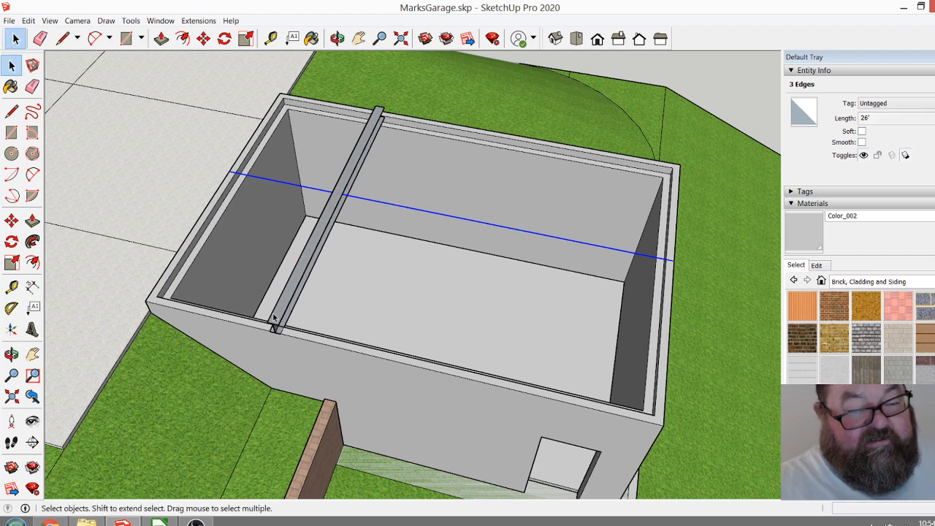
Move the steel beam to the first third point of the centre line and slide it along its length across both long walls.
{"action": "left_click", "coordinate": [276, 315]}
{"action": "left_click", "coordinate": [203, 38]}
{"action": "scroll", "coordinate": [258, 333], "scroll_direction": "up", "scroll_amount": 3}
{"action": "scroll", "coordinate": [258, 333], "scroll_direction": "up", "scroll_amount": 4}
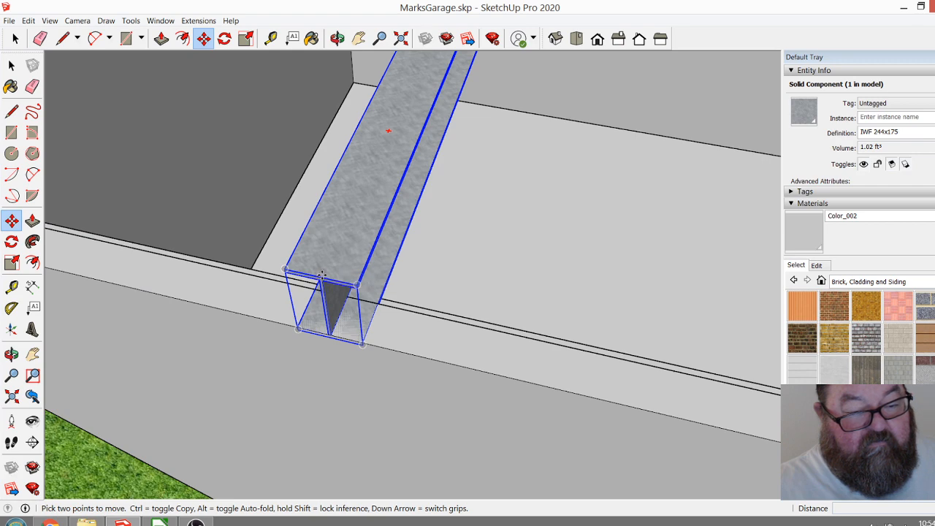
{"action": "left_click", "coordinate": [321, 277]}
{"action": "scroll", "coordinate": [321, 276], "scroll_direction": "down", "scroll_amount": 5}
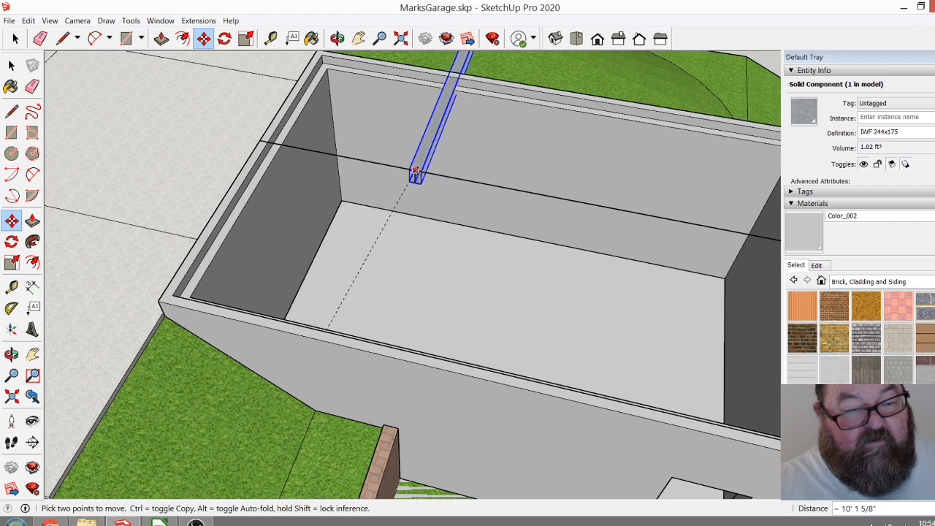
{"action": "left_click", "coordinate": [430, 182]}
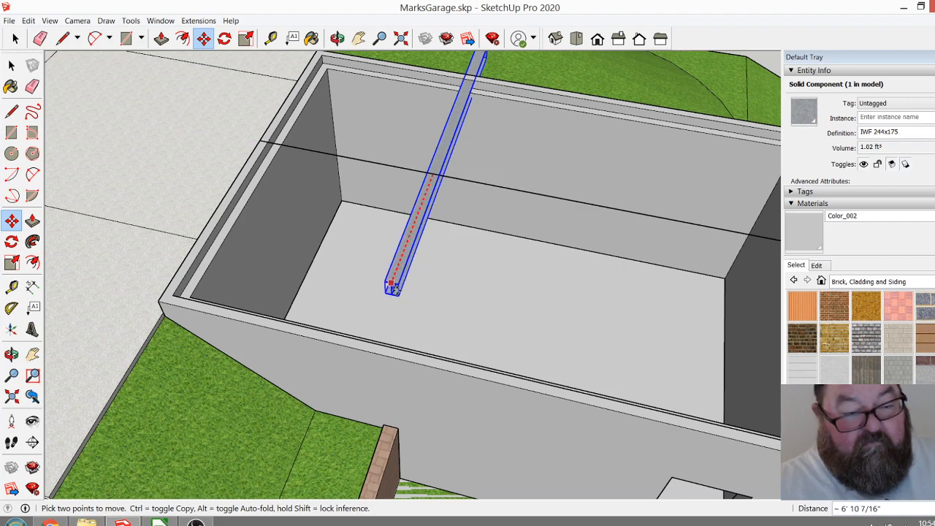
{"action": "left_click", "coordinate": [384, 343]}
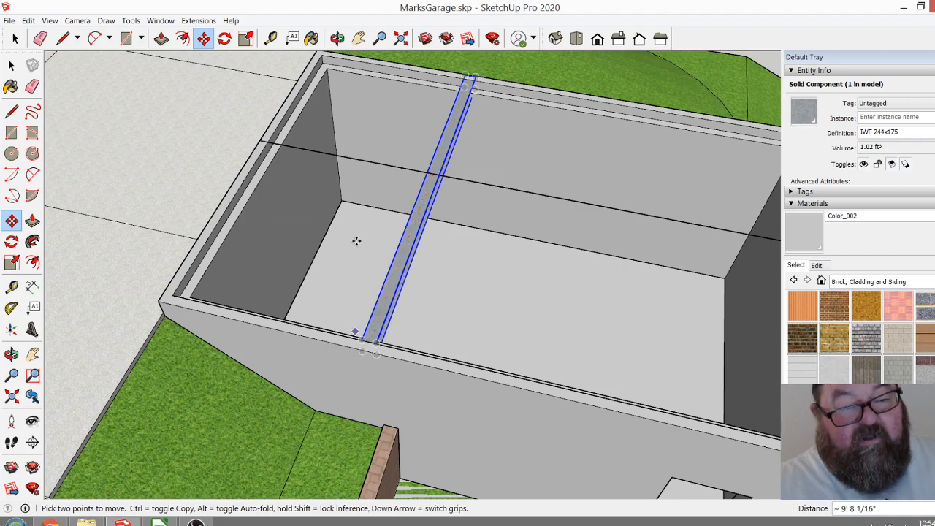
Open the steel beam component and push its end faces in 4" to fit between the raised outer lips of the long walls.
{"action": "left_click", "coordinate": [337, 38]}
{"action": "left_click_drag", "start_coordinate": [513, 197], "coordinate": [453, 371]}
{"action": "scroll", "coordinate": [453, 358], "scroll_direction": "up", "scroll_amount": 5}
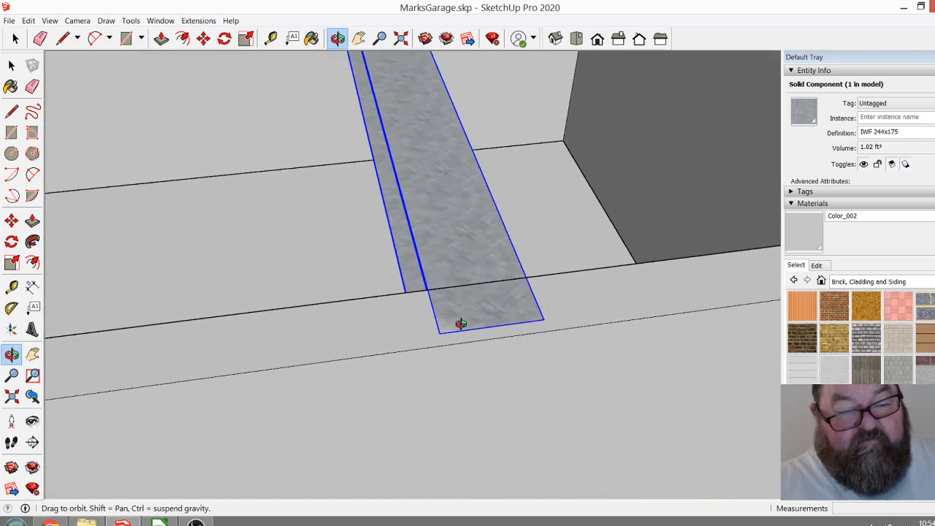
{"action": "left_click", "coordinate": [14, 40]}
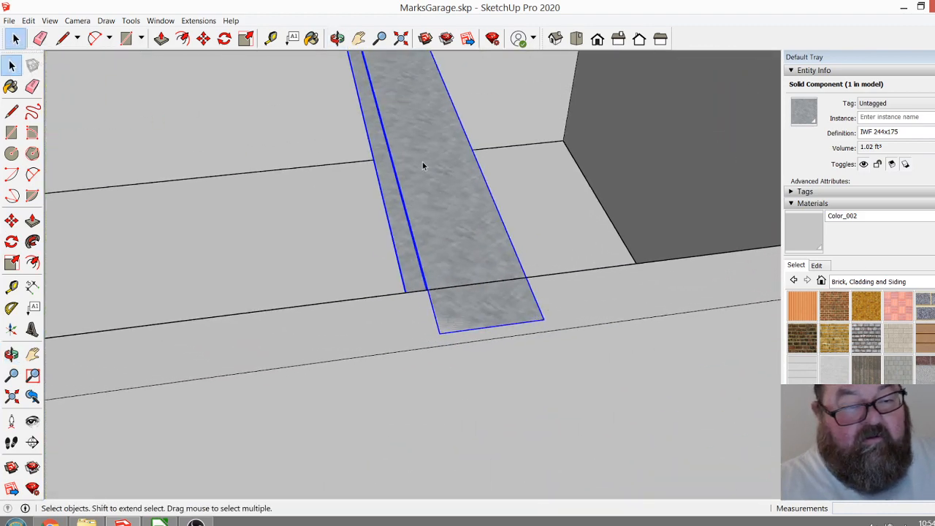
{"action": "double_click", "coordinate": [422, 161]}
{"action": "left_click", "coordinate": [161, 38]}
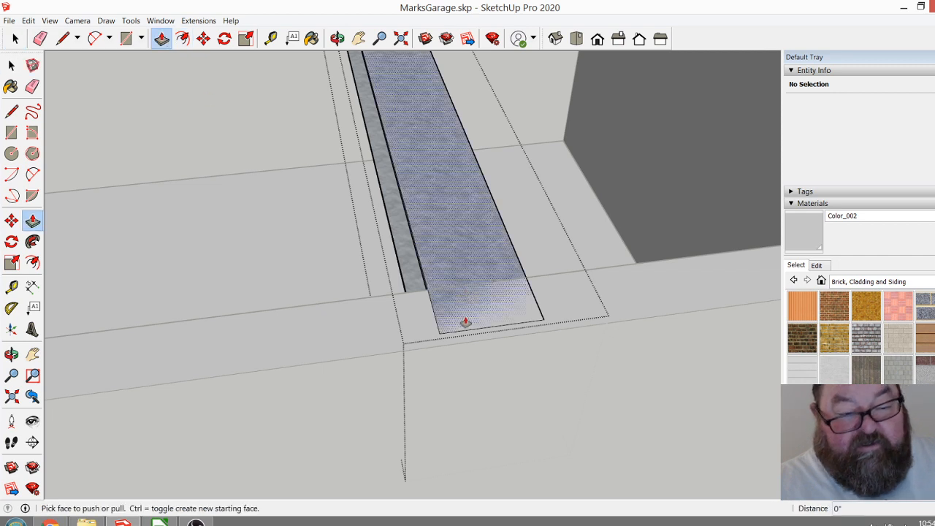
{"action": "left_click_drag", "start_coordinate": [464, 335], "coordinate": [428, 297]}
{"action": "middle_click_drag", "start_coordinate": [480, 375], "coordinate": [470, 194]}
{"action": "scroll", "coordinate": [469, 193], "scroll_direction": "up", "scroll_amount": 5}
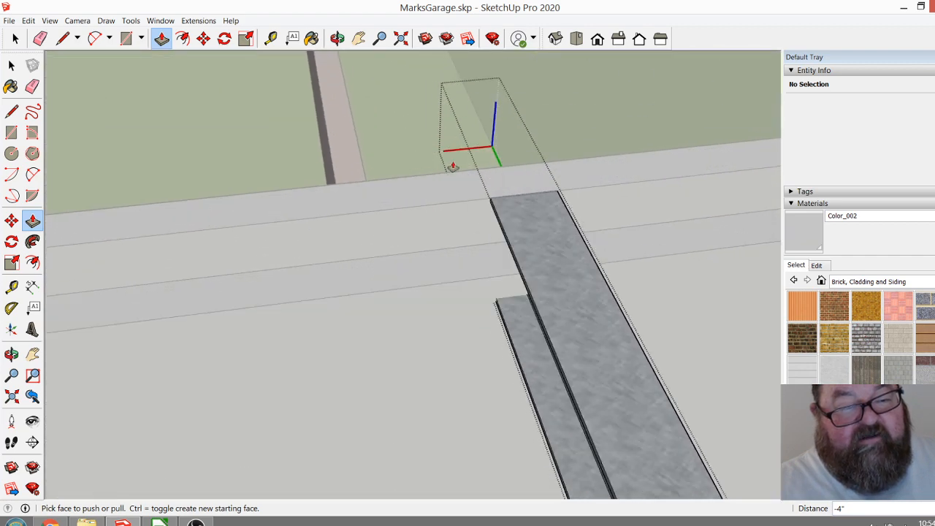
Close the steel beam component and lower the beam until its top sits flush with the wall ledge.
{"action": "left_click", "coordinate": [203, 38]}
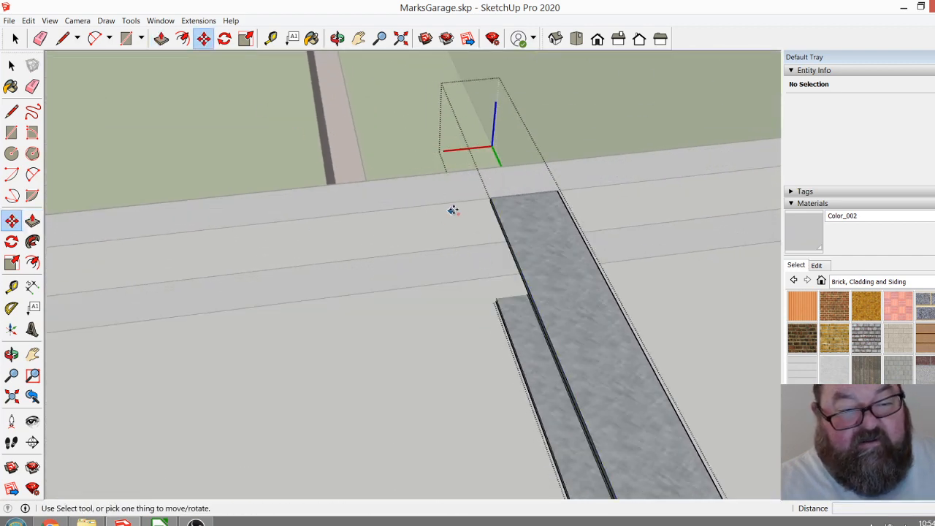
{"action": "left_click", "coordinate": [11, 65]}
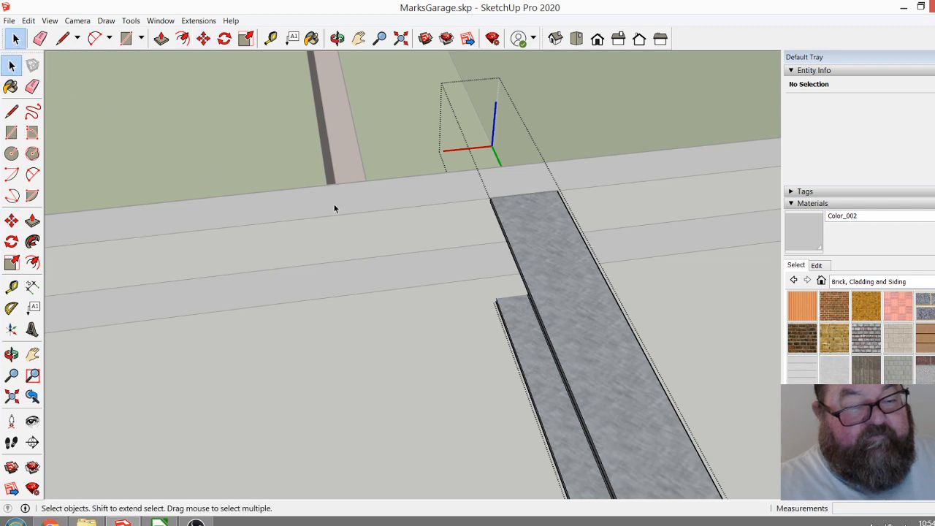
{"action": "left_click", "coordinate": [395, 215]}
{"action": "left_click", "coordinate": [520, 208]}
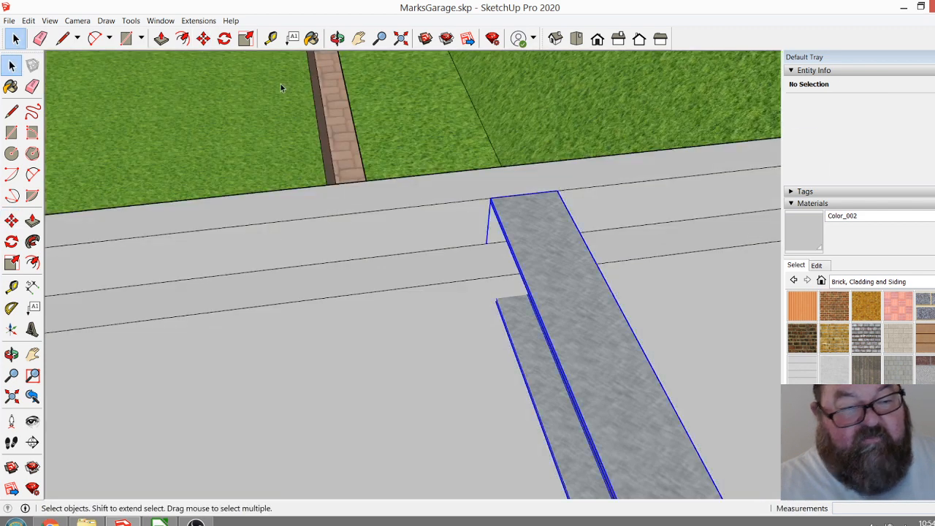
{"action": "left_click", "coordinate": [203, 38]}
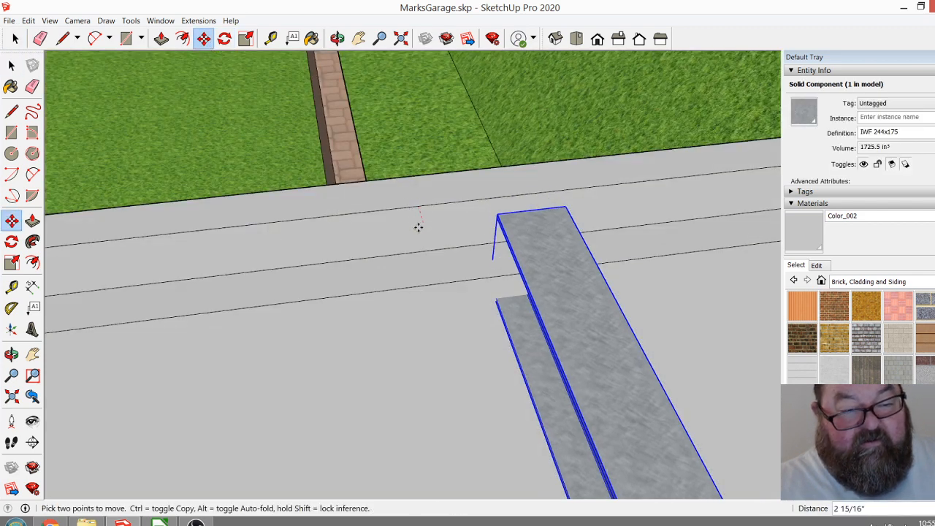
{"action": "scroll", "coordinate": [414, 250], "scroll_direction": "down", "scroll_amount": 2}
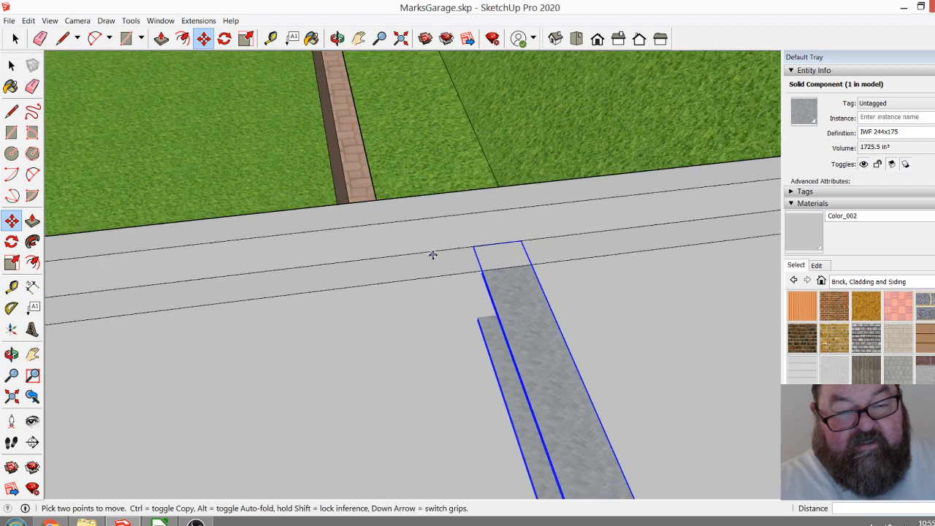
Examine how the steel beam's end sits in the wall ledge and how the beam spans the garage opening.
{"action": "left_click", "coordinate": [14, 38]}
{"action": "left_click", "coordinate": [187, 152]}
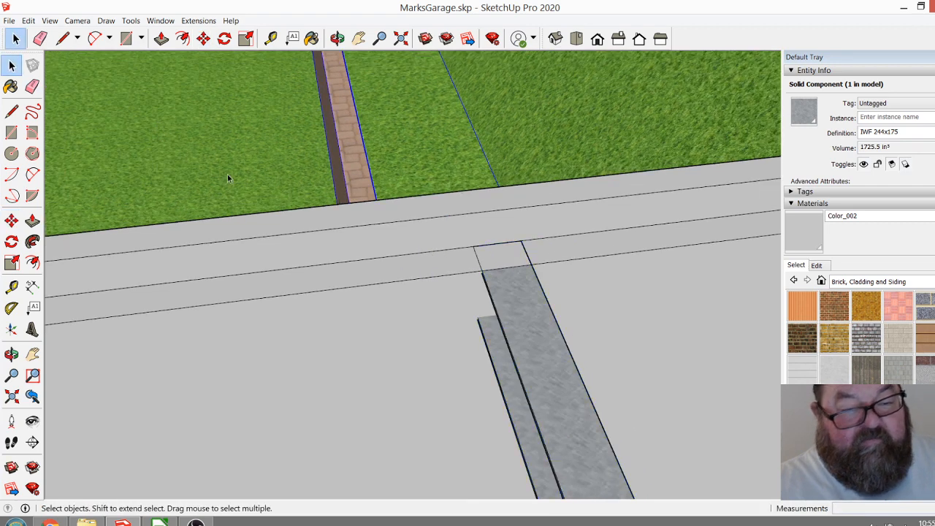
{"action": "scroll", "coordinate": [471, 293], "scroll_direction": "down", "scroll_amount": 1}
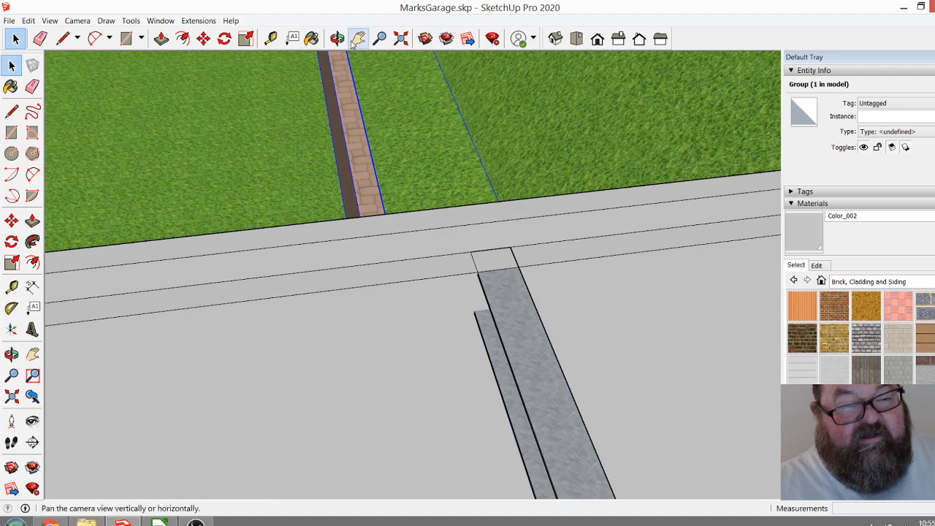
{"action": "left_click", "coordinate": [337, 38]}
{"action": "left_click_drag", "start_coordinate": [417, 246], "coordinate": [485, 250]}
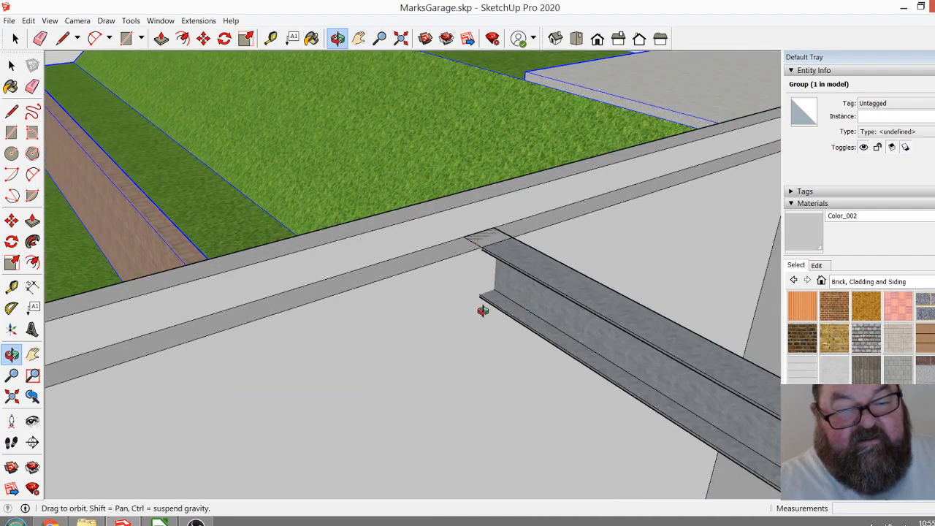
{"action": "left_click_drag", "start_coordinate": [462, 273], "coordinate": [399, 240]}
{"action": "scroll", "coordinate": [399, 240], "scroll_direction": "down", "scroll_amount": 7}
{"action": "left_click_drag", "start_coordinate": [520, 333], "coordinate": [382, 440]}
{"action": "scroll", "coordinate": [393, 416], "scroll_direction": "up", "scroll_amount": 2}
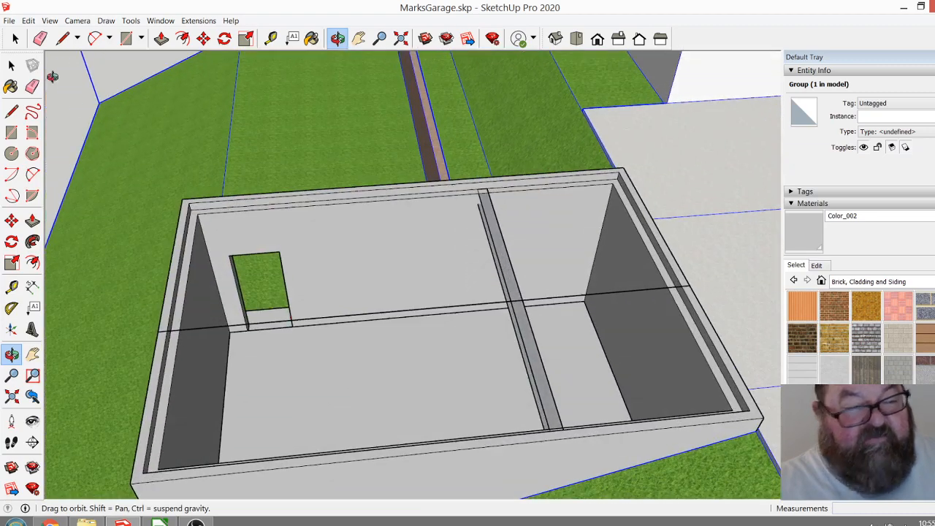
{"action": "left_click", "coordinate": [14, 38]}
{"action": "left_click", "coordinate": [519, 320]}
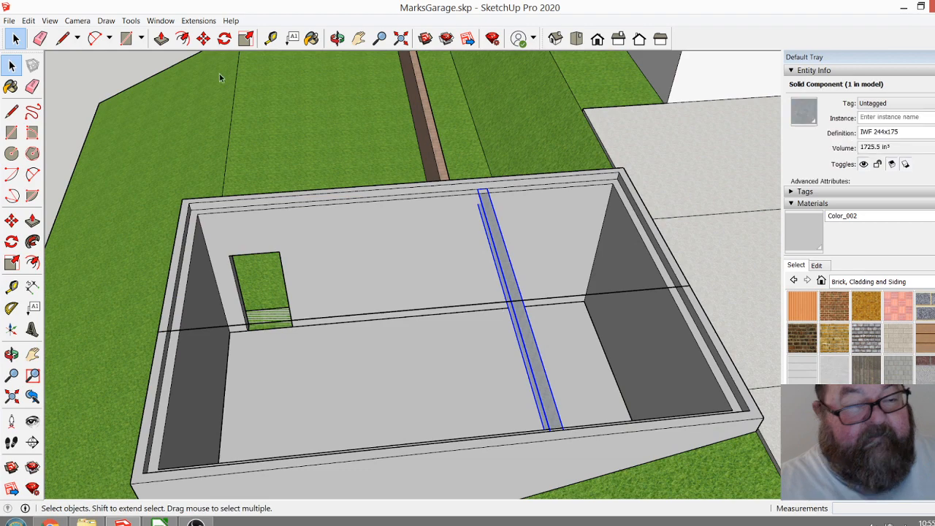
{"action": "left_click", "coordinate": [204, 39]}
{"action": "scroll", "coordinate": [394, 290], "scroll_direction": "up", "scroll_amount": 2}
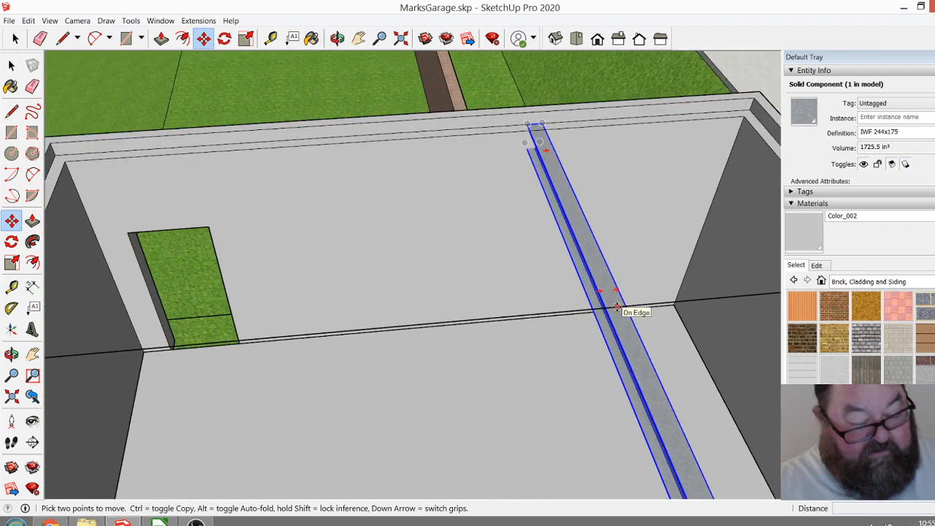
{"action": "scroll", "coordinate": [617, 307], "scroll_direction": "down", "scroll_amount": 1}
{"action": "scroll", "coordinate": [614, 308], "scroll_direction": "down", "scroll_amount": 2}
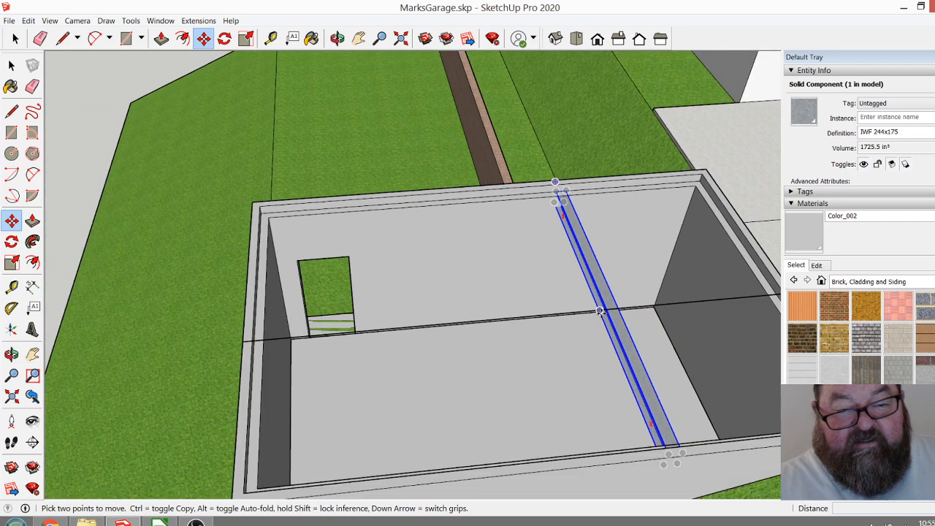
{"action": "scroll", "coordinate": [632, 334], "scroll_direction": "down", "scroll_amount": 1}
{"action": "scroll", "coordinate": [355, 339], "scroll_direction": "down", "scroll_amount": 1}
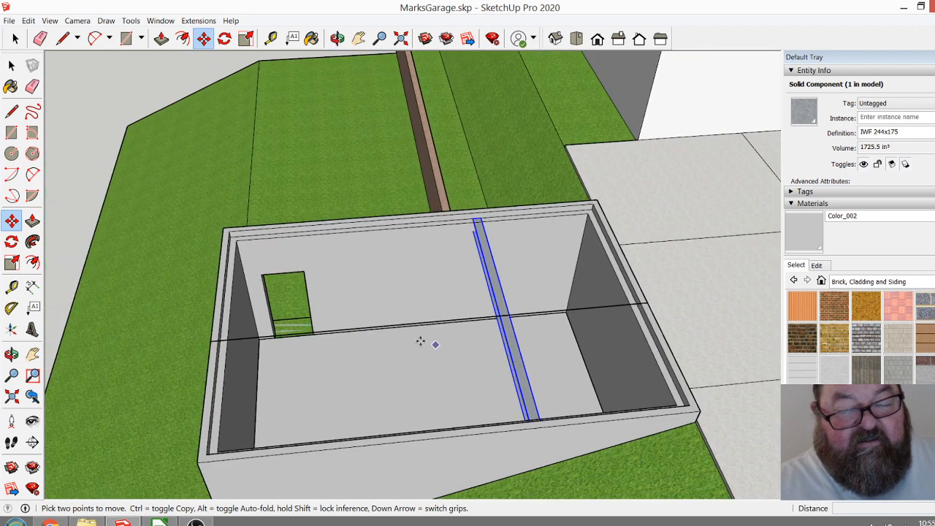
Delete the middle segment of the centre line across the garage opening.
{"action": "key", "text": "space"}
{"action": "left_click", "coordinate": [398, 325]}
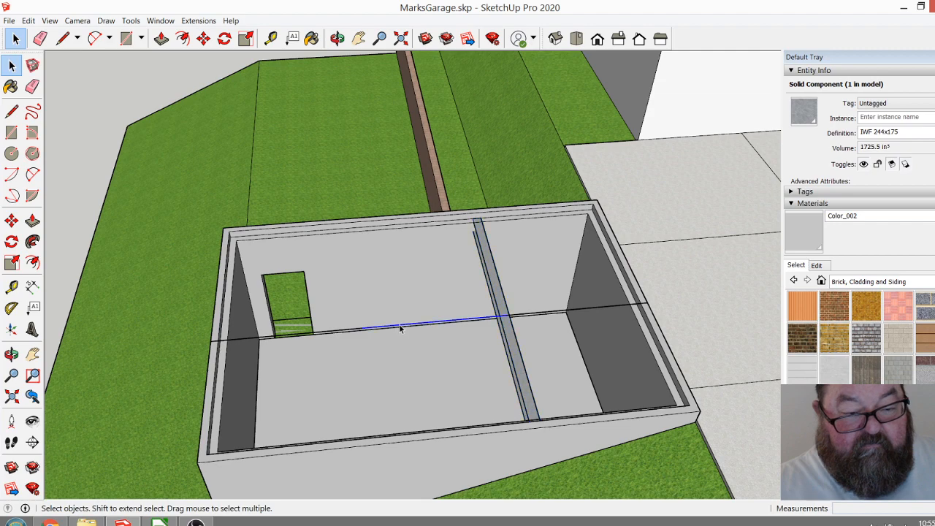
{"action": "left_click", "coordinate": [402, 326]}
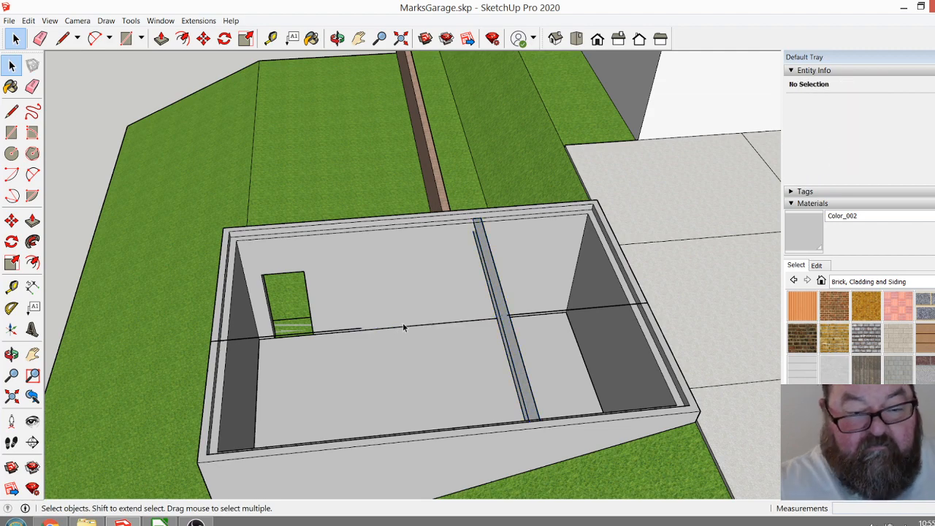
Copy the steel beam from the first third point of the centre line to the second third point.
{"action": "scroll", "coordinate": [468, 327], "scroll_direction": "up", "scroll_amount": 6}
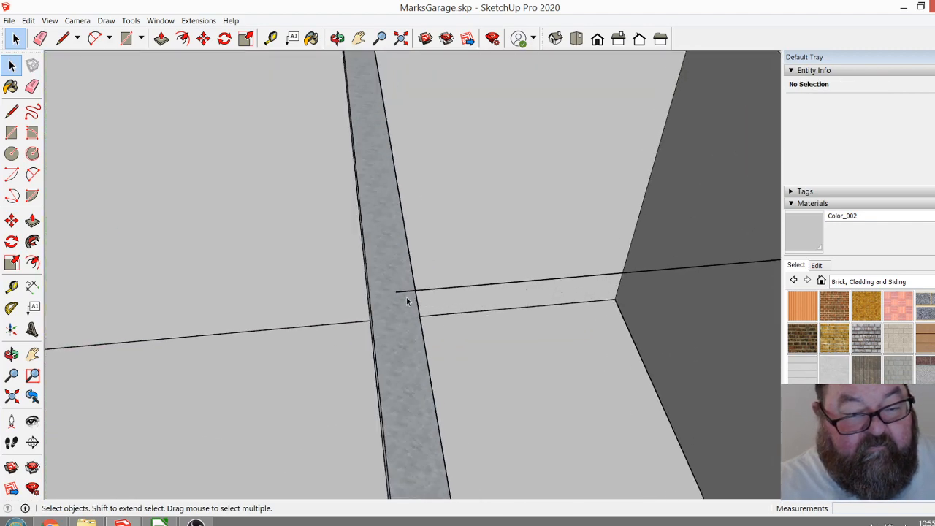
{"action": "scroll", "coordinate": [514, 322], "scroll_direction": "down", "scroll_amount": 6}
{"action": "left_click", "coordinate": [487, 332]}
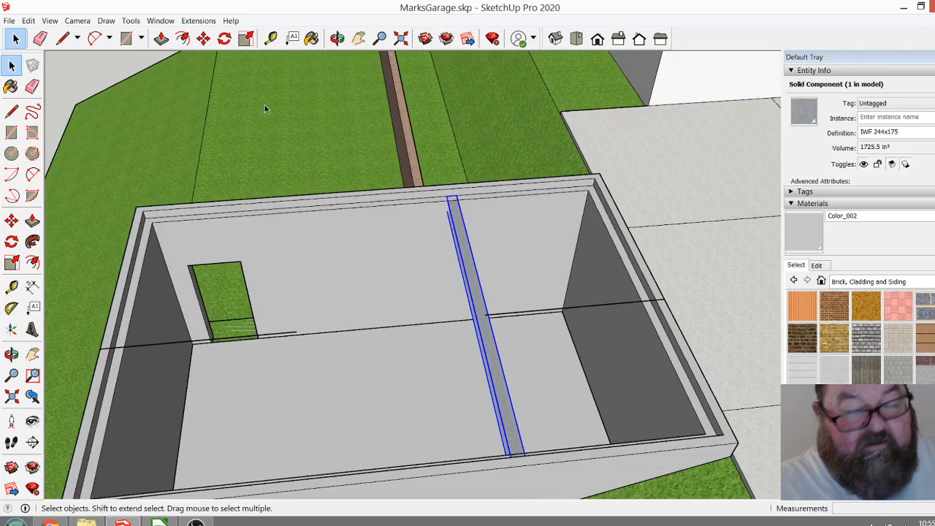
{"action": "left_click", "coordinate": [203, 38]}
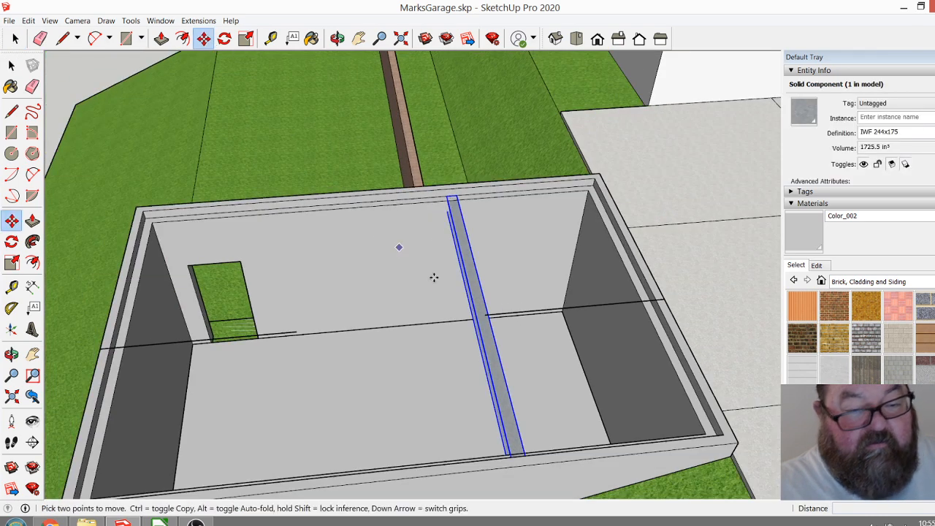
{"action": "key", "text": "ctrl"}
{"action": "left_click", "coordinate": [482, 315]}
{"action": "left_click", "coordinate": [296, 333]}
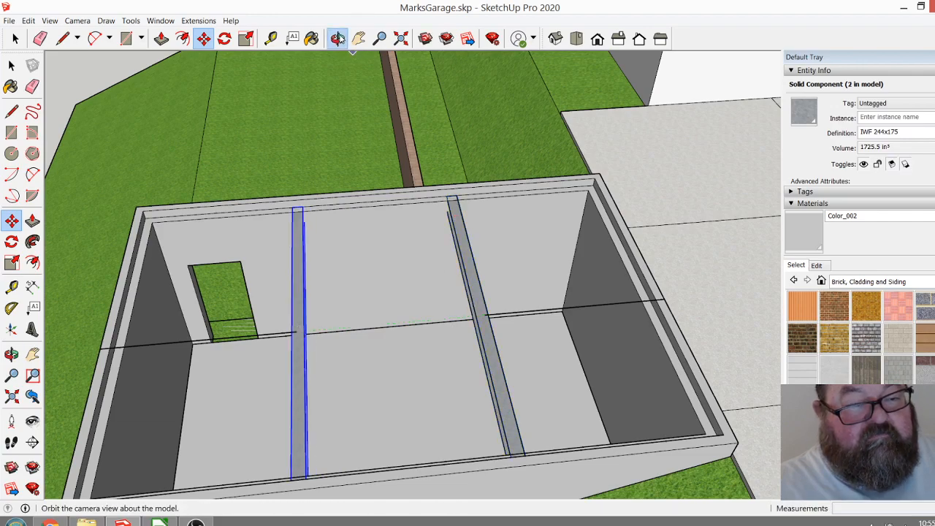
Inspect the two steel beams from several sides of the garage to check their spacing and seating.
{"action": "left_click", "coordinate": [336, 38]}
{"action": "left_click_drag", "start_coordinate": [468, 234], "coordinate": [538, 259]}
{"action": "left_click_drag", "start_coordinate": [475, 299], "coordinate": [214, 167]}
{"action": "scroll", "coordinate": [226, 169], "scroll_direction": "up", "scroll_amount": 5}
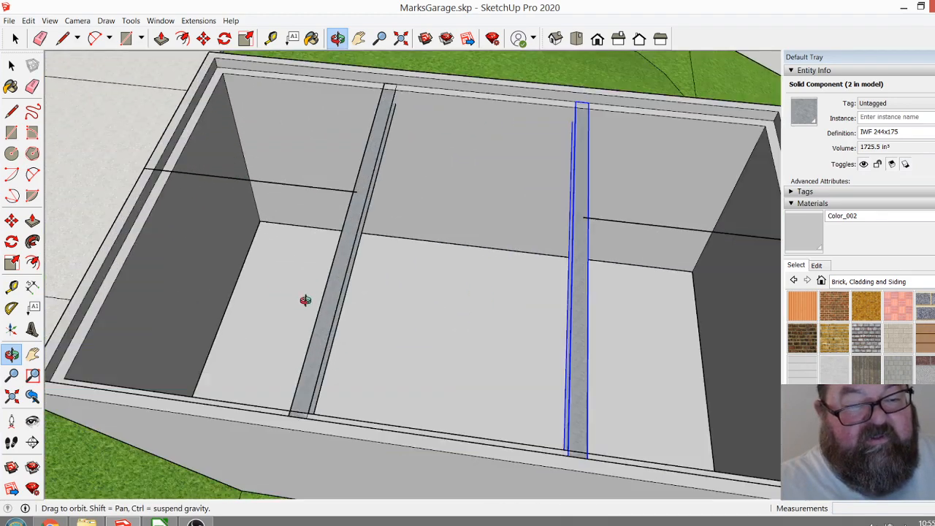
{"action": "scroll", "coordinate": [307, 293], "scroll_direction": "down", "scroll_amount": 3}
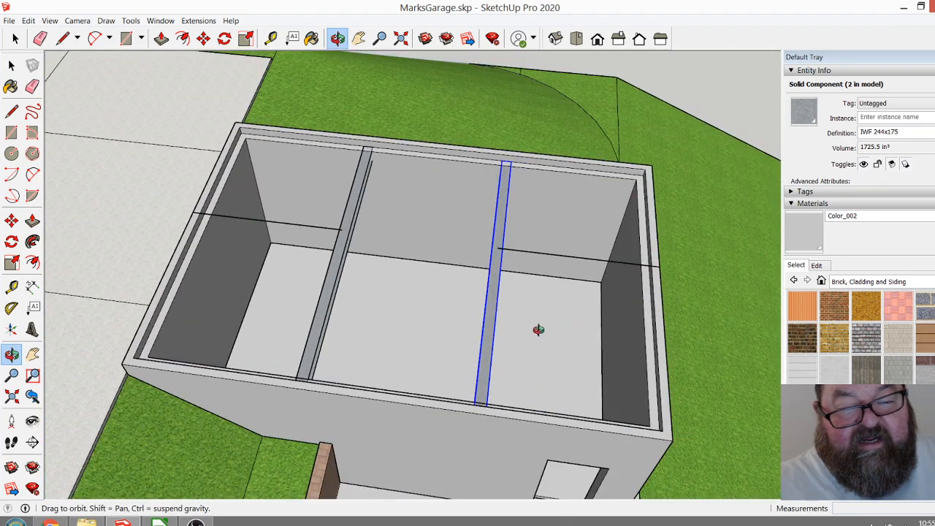
{"action": "left_click_drag", "start_coordinate": [541, 331], "coordinate": [374, 306]}
{"action": "left_click_drag", "start_coordinate": [571, 387], "coordinate": [422, 344]}
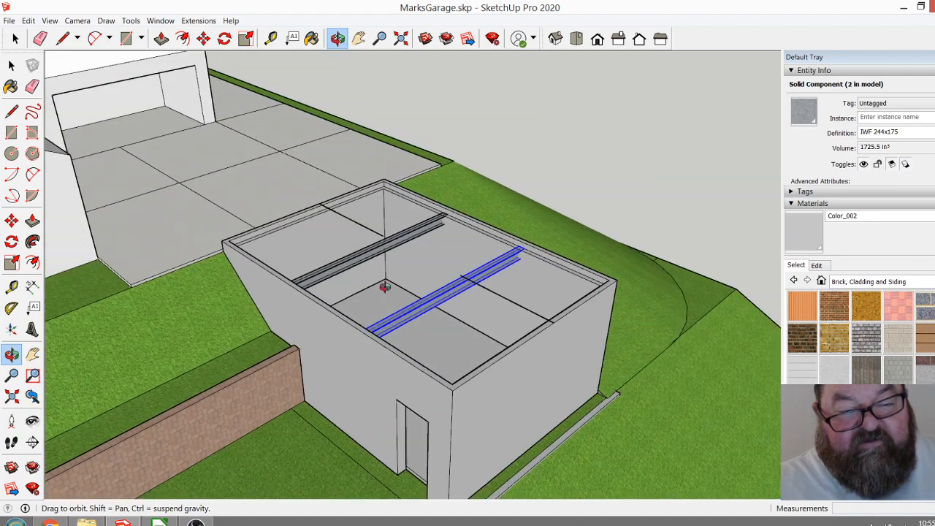
Review the garage on the hillside alongside the detached roof slab and the two separate garage shells.
{"action": "scroll", "coordinate": [422, 288], "scroll_direction": "down", "scroll_amount": 5}
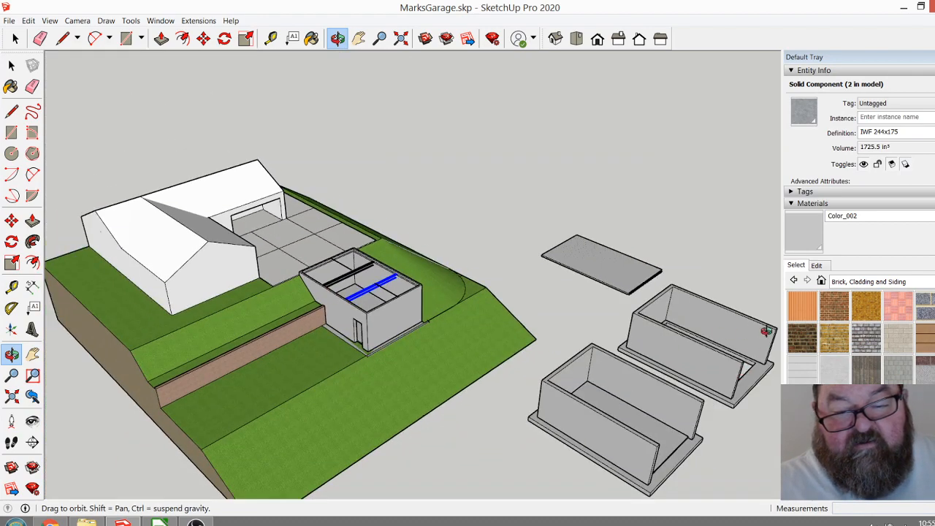
{"action": "scroll", "coordinate": [469, 355], "scroll_direction": "down", "scroll_amount": 2}
{"action": "scroll", "coordinate": [680, 340], "scroll_direction": "up", "scroll_amount": 6}
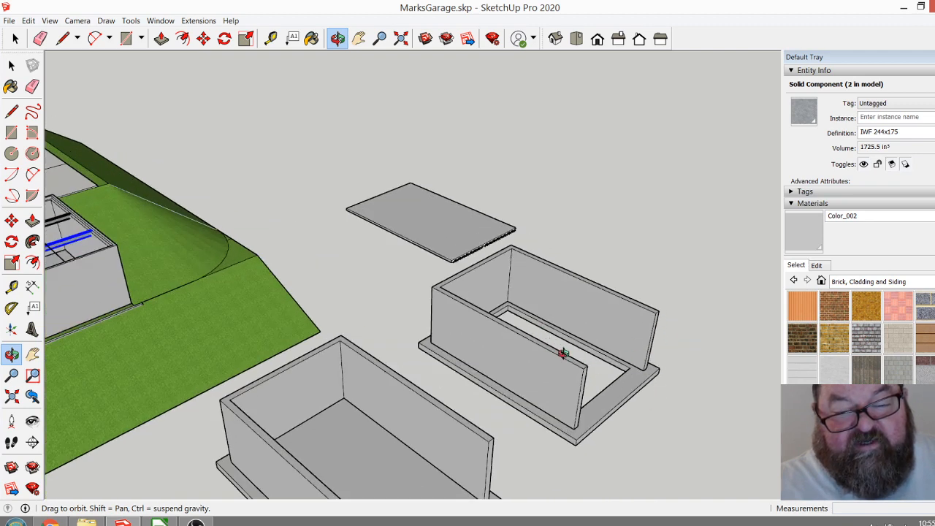
{"action": "scroll", "coordinate": [559, 351], "scroll_direction": "down", "scroll_amount": 5}
{"action": "scroll", "coordinate": [661, 374], "scroll_direction": "up", "scroll_amount": 1}
{"action": "left_click_drag", "start_coordinate": [412, 354], "coordinate": [293, 340]}
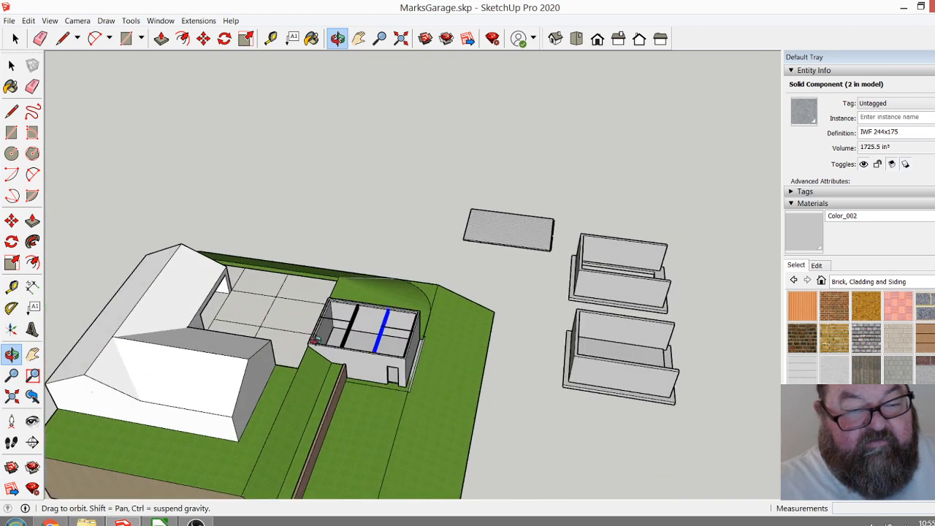
{"action": "scroll", "coordinate": [294, 339], "scroll_direction": "up", "scroll_amount": 5}
{"action": "scroll", "coordinate": [272, 221], "scroll_direction": "down", "scroll_amount": 2}
{"action": "scroll", "coordinate": [354, 381], "scroll_direction": "up", "scroll_amount": 2}
{"action": "left_click_drag", "start_coordinate": [354, 382], "coordinate": [429, 433]}
{"action": "left_click_drag", "start_coordinate": [406, 364], "coordinate": [267, 188]}
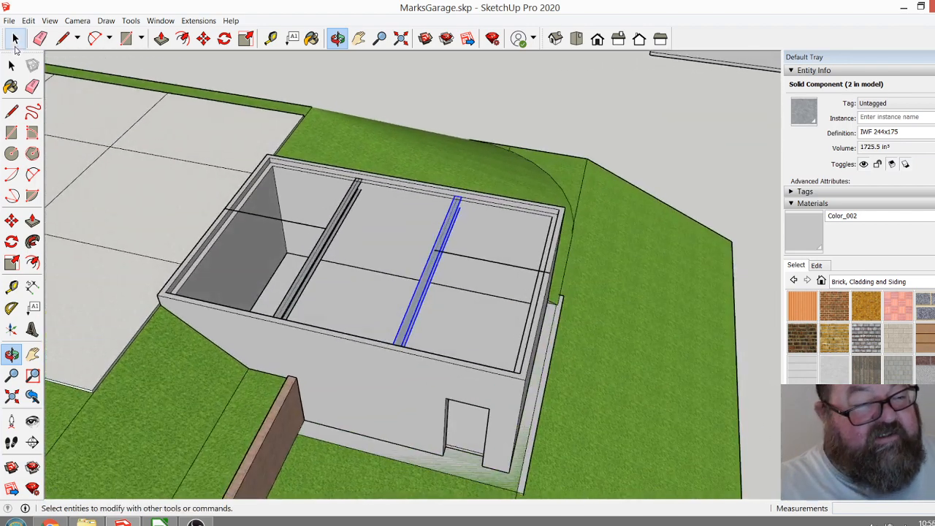
Delete the two remaining end segments of the centre line above the garage.
{"action": "key", "text": "space"}
{"action": "left_click", "coordinate": [301, 228]}
{"action": "left_click", "coordinate": [303, 229]}
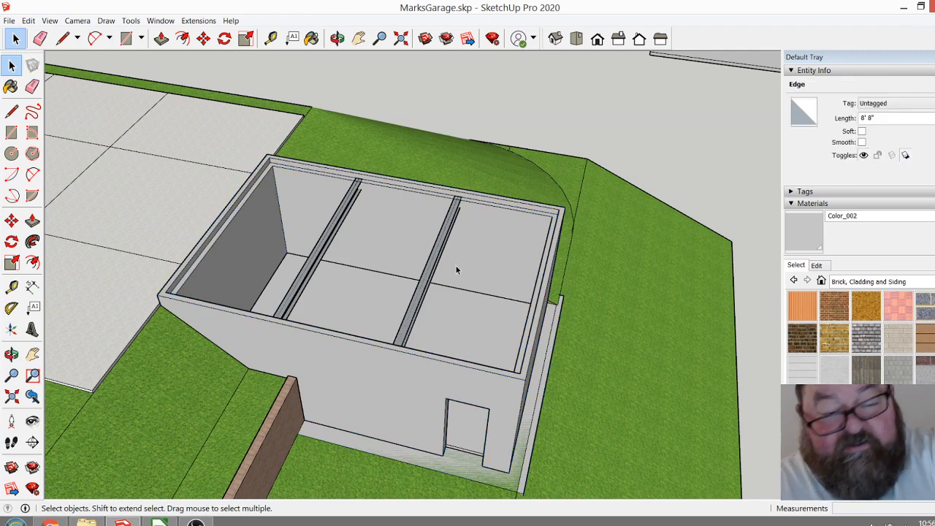
Examine the open garage top, its ledge and both steel beams against the paved area and hillside.
{"action": "scroll", "coordinate": [428, 291], "scroll_direction": "up", "scroll_amount": 3}
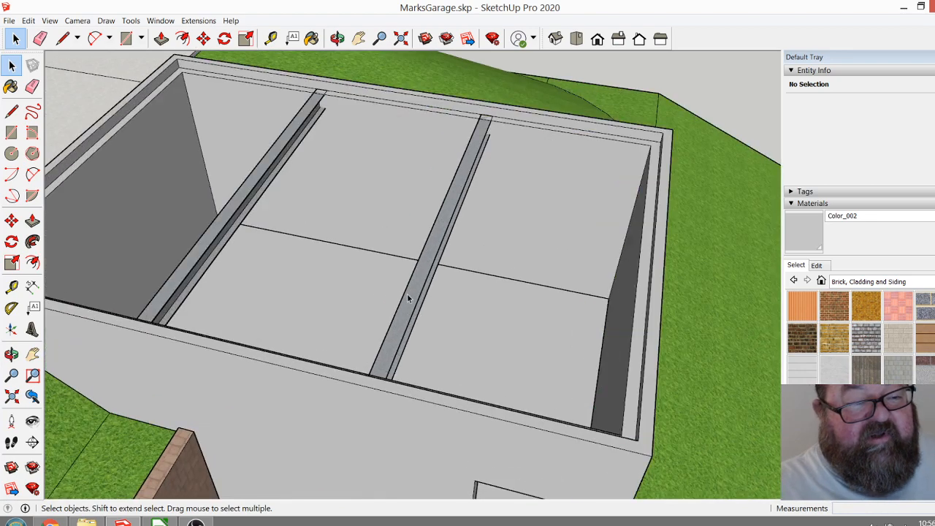
{"action": "left_click", "coordinate": [336, 38]}
{"action": "left_click_drag", "start_coordinate": [411, 327], "coordinate": [378, 323]}
{"action": "scroll", "coordinate": [243, 250], "scroll_direction": "up", "scroll_amount": 3}
{"action": "scroll", "coordinate": [397, 379], "scroll_direction": "down", "scroll_amount": 3}
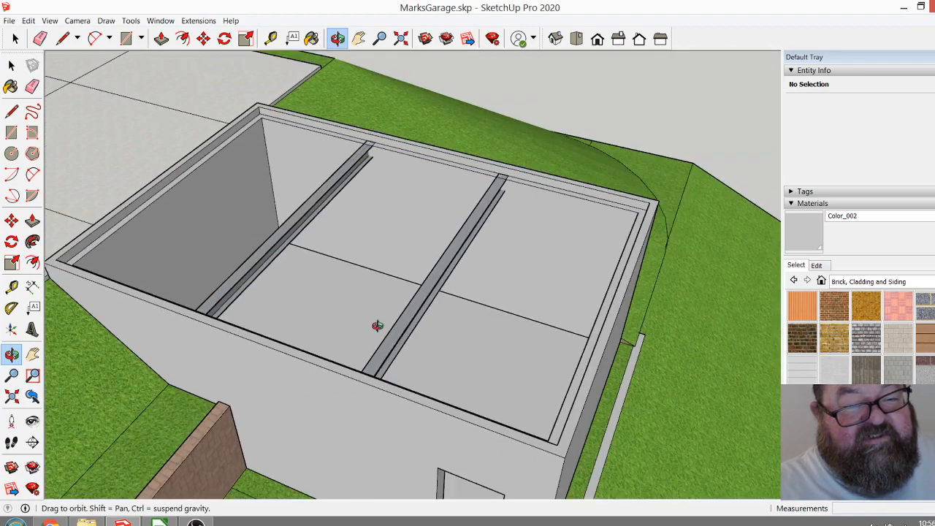
{"action": "left_click_drag", "start_coordinate": [381, 311], "coordinate": [395, 342]}
{"action": "scroll", "coordinate": [388, 359], "scroll_direction": "down", "scroll_amount": 2}
{"action": "left_click_drag", "start_coordinate": [401, 378], "coordinate": [389, 338]}
{"action": "scroll", "coordinate": [373, 343], "scroll_direction": "down", "scroll_amount": 2}
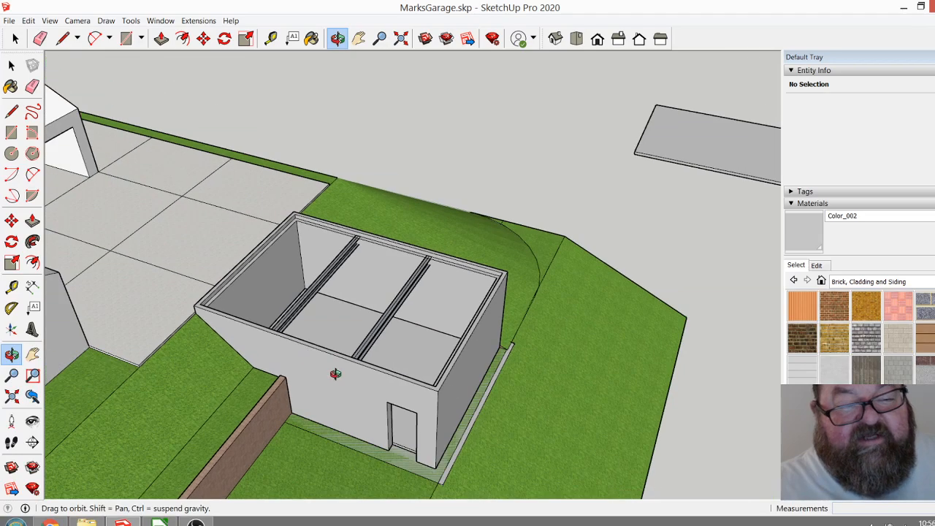
{"action": "left_click", "coordinate": [15, 38]}
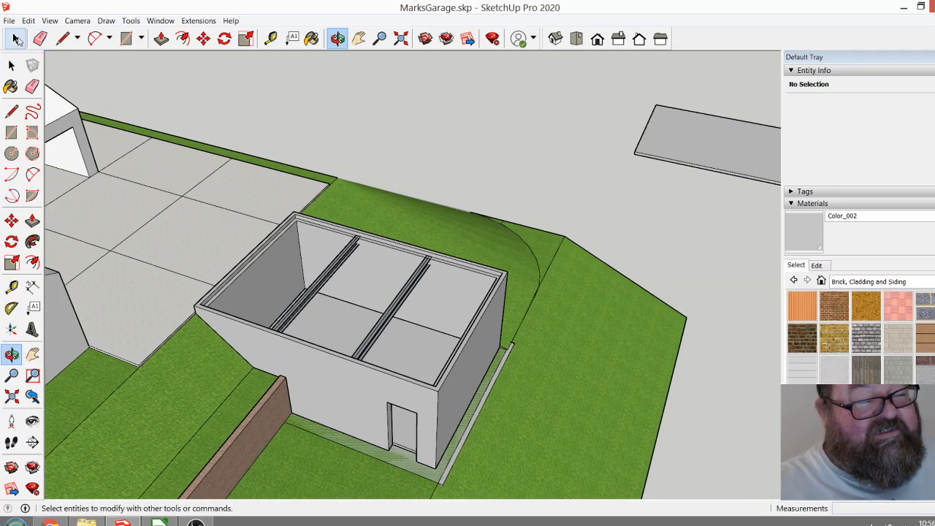
{"action": "scroll", "coordinate": [301, 354], "scroll_direction": "up", "scroll_amount": 3}
{"action": "left_click", "coordinate": [337, 37]}
{"action": "left_click_drag", "start_coordinate": [307, 190], "coordinate": [415, 378]}
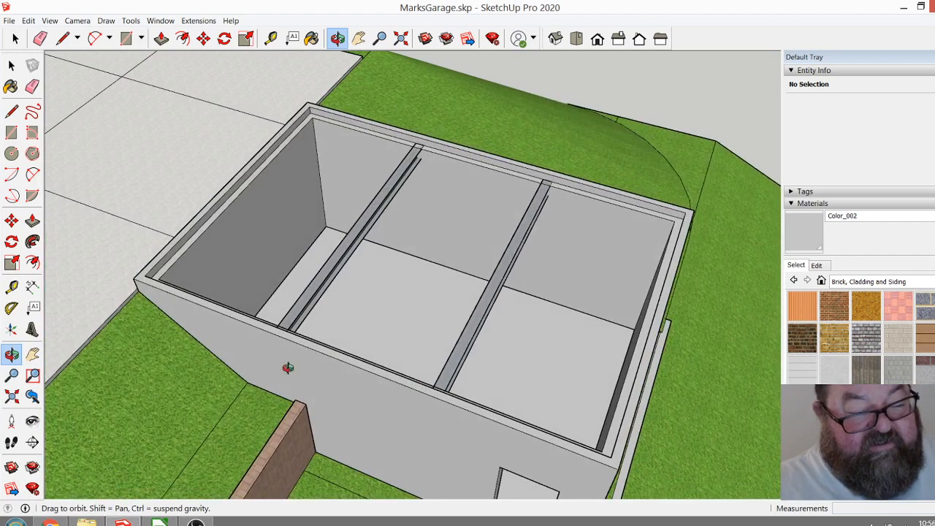
{"action": "scroll", "coordinate": [288, 368], "scroll_direction": "down", "scroll_amount": 3}
{"action": "scroll", "coordinate": [256, 365], "scroll_direction": "down", "scroll_amount": 2}
{"action": "scroll", "coordinate": [232, 370], "scroll_direction": "down", "scroll_amount": 3}
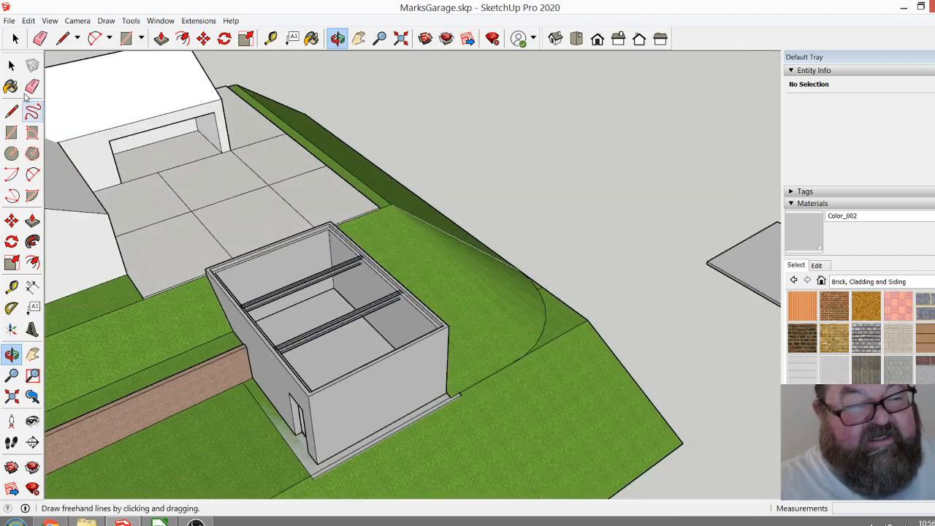
Move the detached Floor Deck slab by its corner onto the ledge at the garage's uphill corner beside the paved area.
{"action": "left_click", "coordinate": [11, 65]}
{"action": "scroll", "coordinate": [533, 287], "scroll_direction": "down", "scroll_amount": 2}
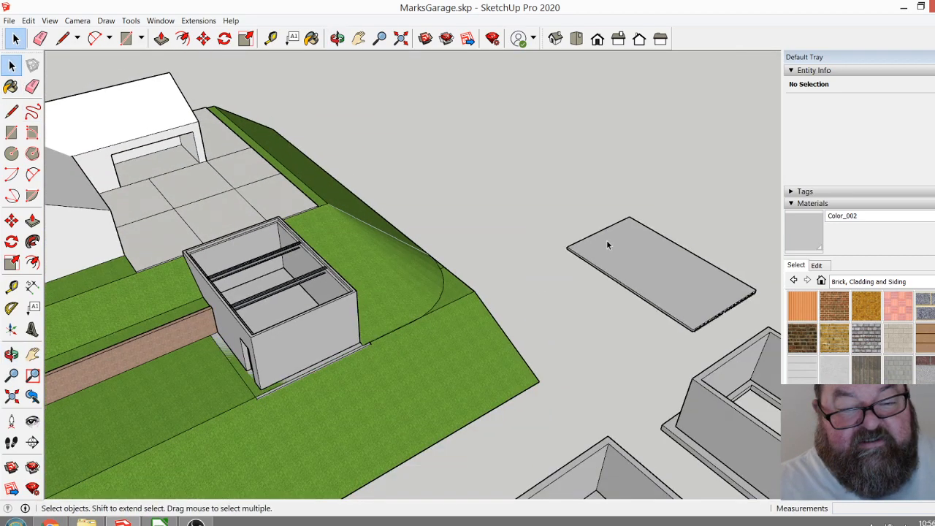
{"action": "left_click", "coordinate": [203, 38]}
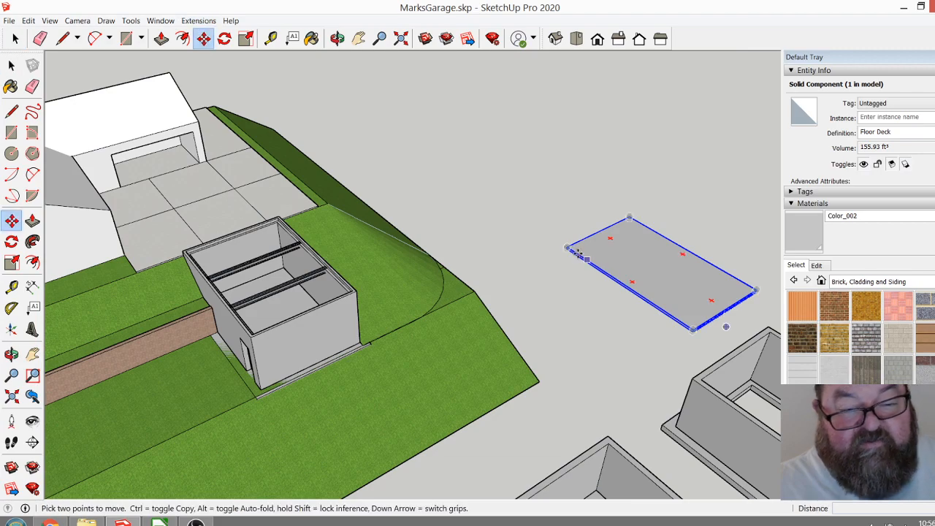
{"action": "left_click", "coordinate": [570, 247]}
{"action": "scroll", "coordinate": [495, 244], "scroll_direction": "down", "scroll_amount": 3}
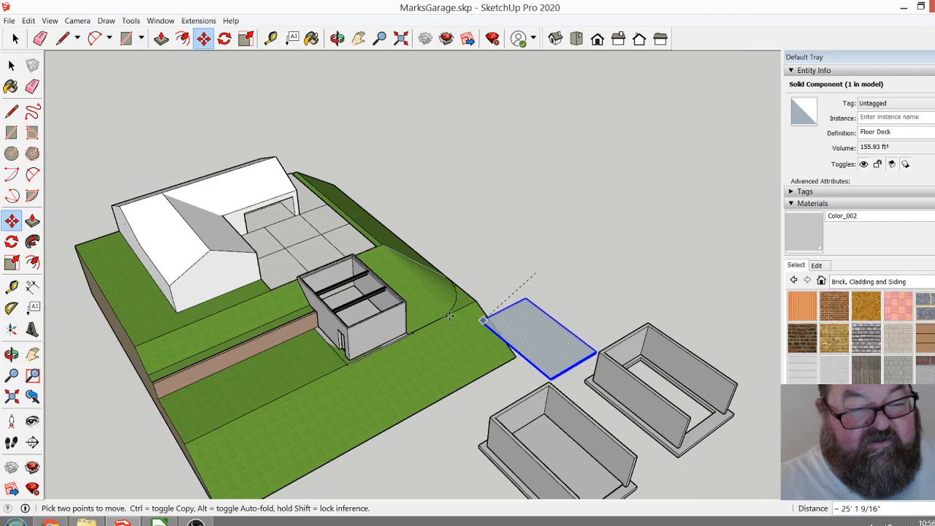
{"action": "scroll", "coordinate": [247, 264], "scroll_direction": "up", "scroll_amount": 3}
{"action": "scroll", "coordinate": [247, 264], "scroll_direction": "up", "scroll_amount": 8}
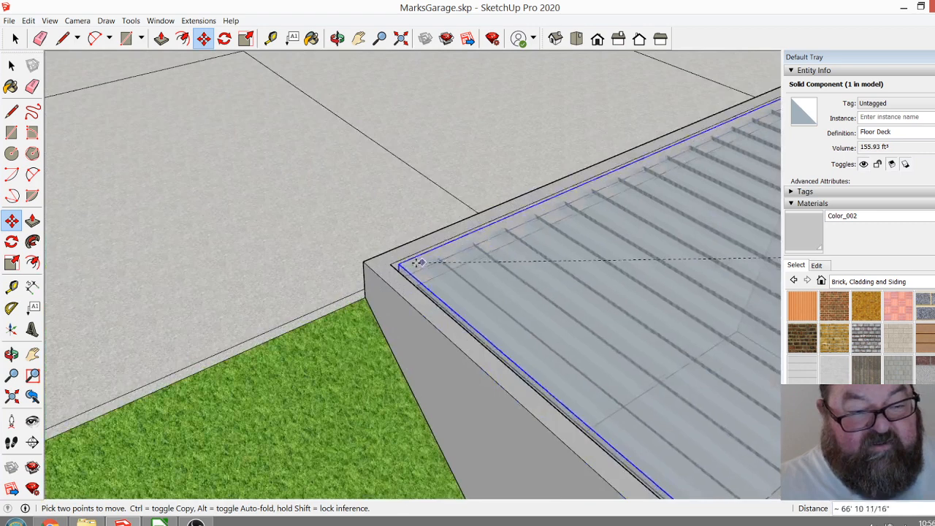
{"action": "scroll", "coordinate": [398, 263], "scroll_direction": "up", "scroll_amount": 4}
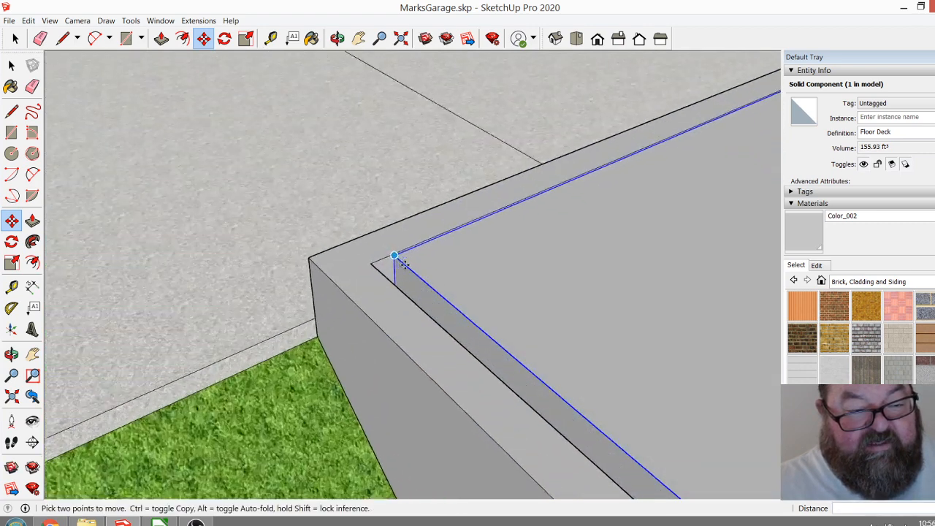
Shift the Floor Deck slab so its corner fits tightly into the inside corner of the garage's wall ledge.
{"action": "left_click", "coordinate": [392, 253]}
{"action": "left_click", "coordinate": [349, 266]}
{"action": "scroll", "coordinate": [253, 223], "scroll_direction": "down", "scroll_amount": 6}
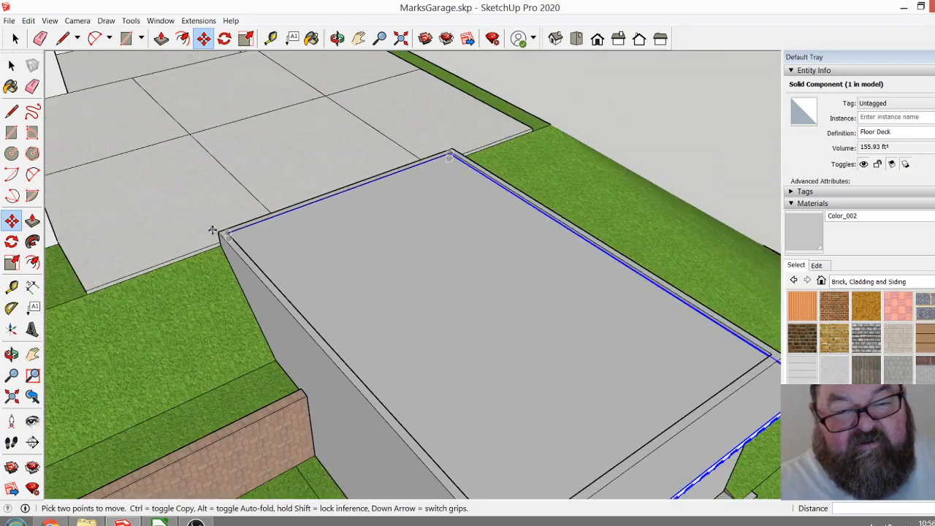
{"action": "scroll", "coordinate": [212, 230], "scroll_direction": "down", "scroll_amount": 2}
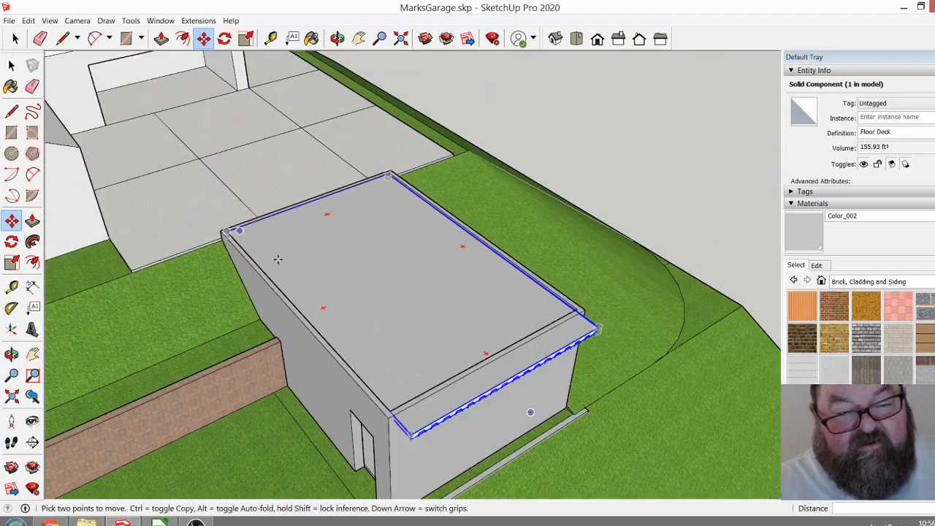
Examine the deck's overhanging end and its corrugated underside at the garage's downhill wall from above and below.
{"action": "left_click", "coordinate": [337, 38]}
{"action": "left_click_drag", "start_coordinate": [507, 313], "coordinate": [540, 328]}
{"action": "scroll", "coordinate": [497, 366], "scroll_direction": "up", "scroll_amount": 8}
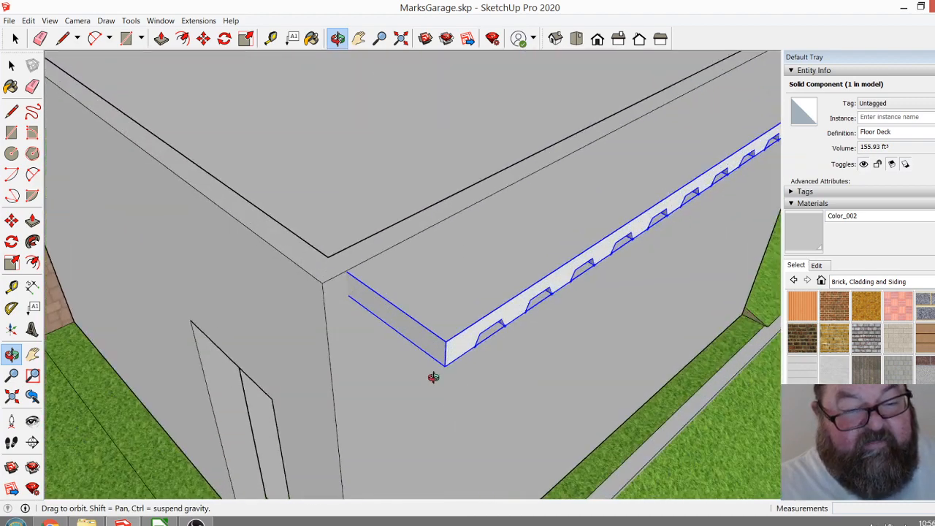
{"action": "left_click", "coordinate": [15, 38]}
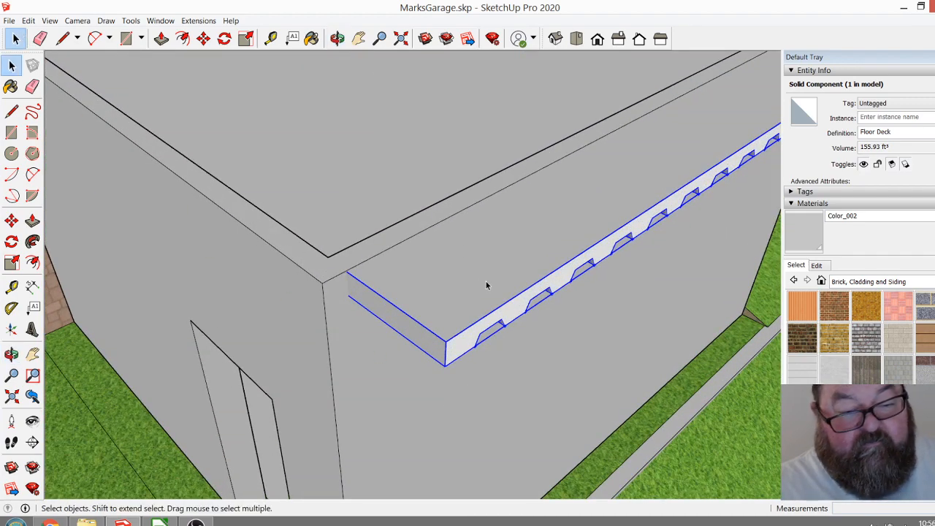
{"action": "left_click", "coordinate": [336, 38]}
{"action": "left_click_drag", "start_coordinate": [432, 258], "coordinate": [460, 108]}
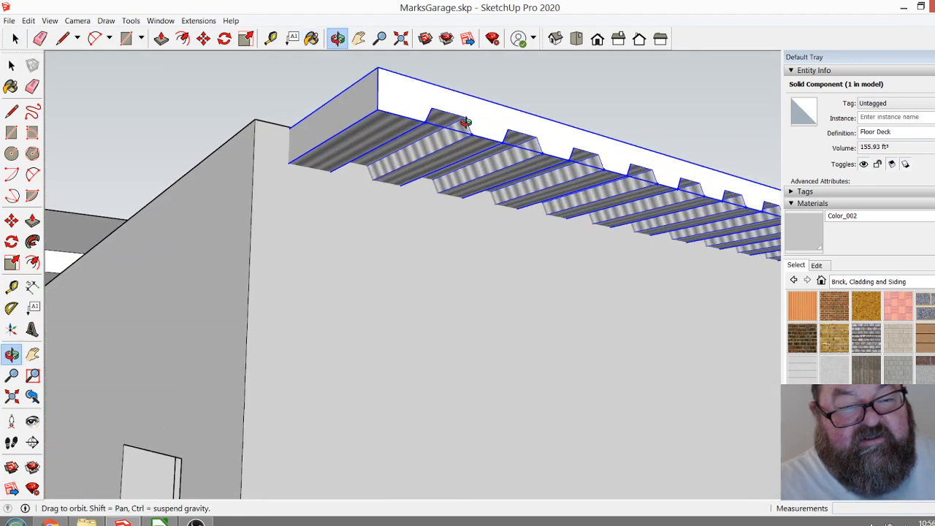
{"action": "scroll", "coordinate": [465, 119], "scroll_direction": "up", "scroll_amount": 5}
{"action": "mouse_move", "coordinate": [499, 161]}
{"action": "left_mouse_down"}
{"action": "mouse_move", "coordinate": [477, 104]}
{"action": "mouse_move", "coordinate": [349, 156]}
{"action": "left_mouse_up"}
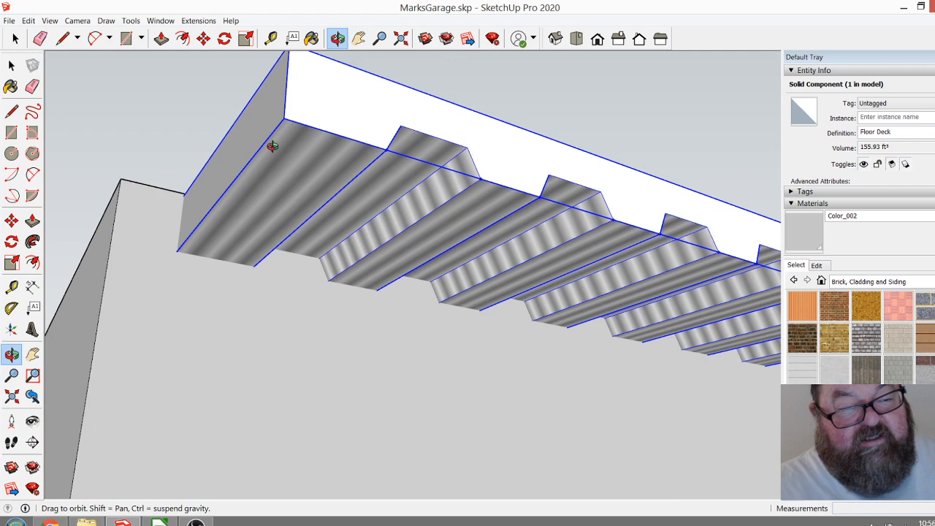
{"action": "left_click", "coordinate": [15, 38]}
{"action": "left_click", "coordinate": [148, 109]}
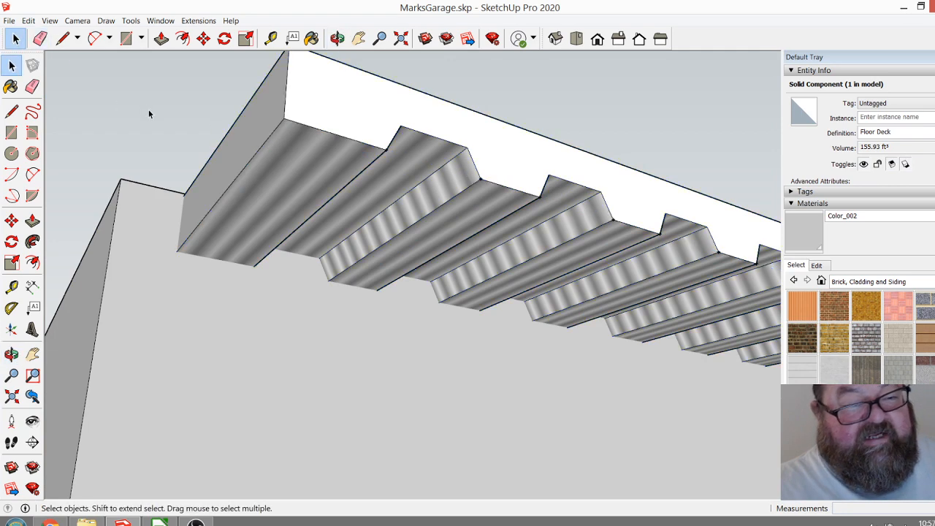
{"action": "left_click", "coordinate": [339, 37]}
{"action": "left_click_drag", "start_coordinate": [362, 109], "coordinate": [497, 245]}
Switch to Chrome and search Google in a new tab for "steel concrete pan for parking deck".
{"action": "left_click", "coordinate": [50, 521]}
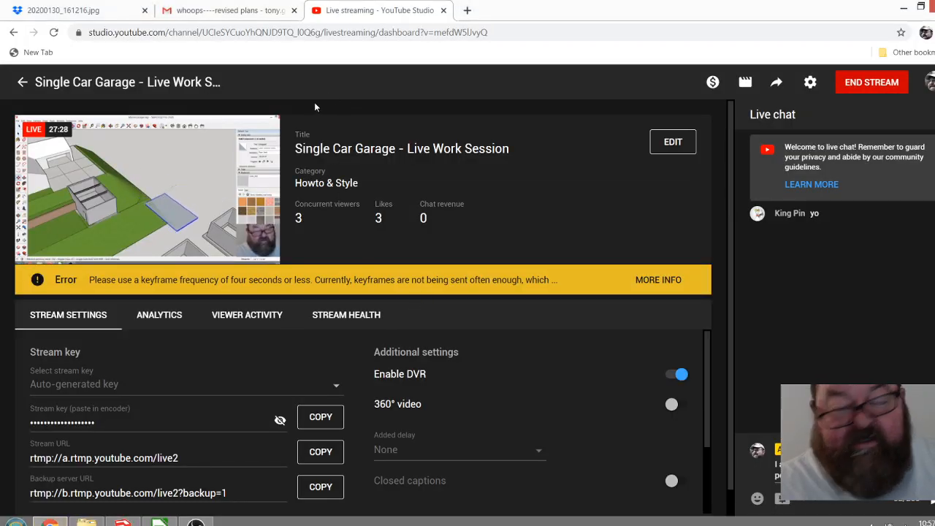
{"action": "left_click", "coordinate": [467, 11]}
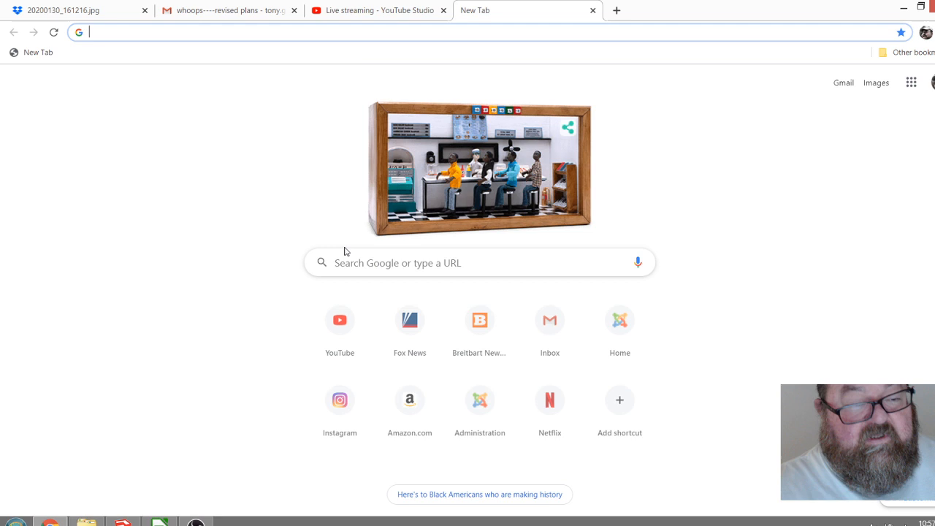
{"action": "type", "text": "steel"}
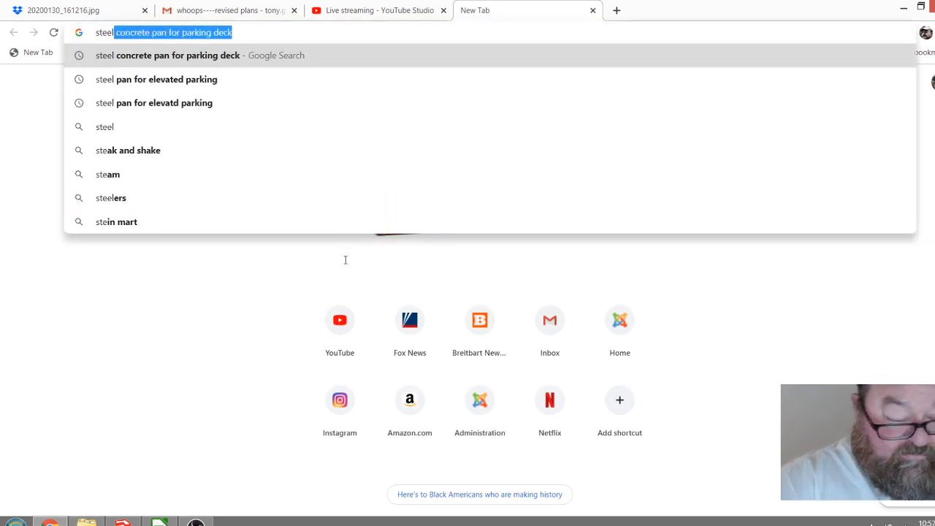
{"action": "type", "text": " concrete "}
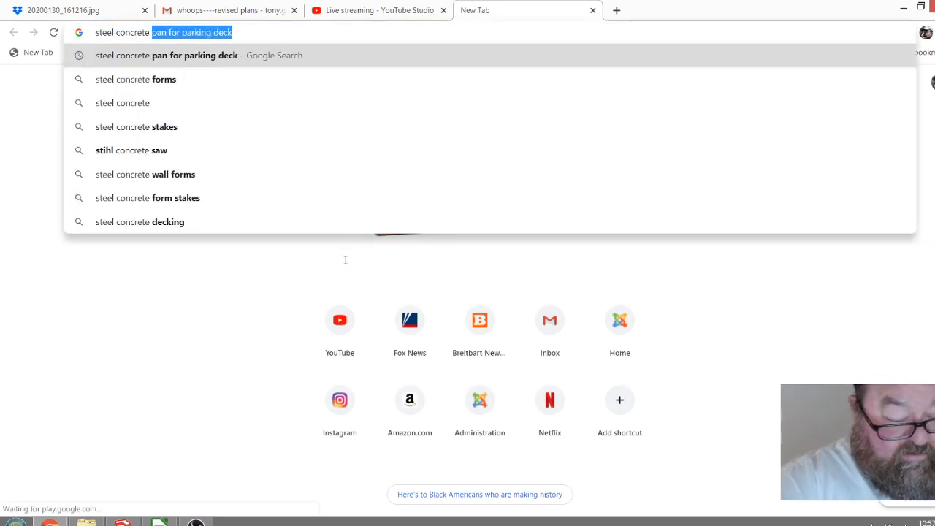
{"action": "type", "text": "pan"}
{"action": "key", "text": "BackSpace"}
{"action": "type", "text": "n"}
{"action": "key", "text": "Return"}
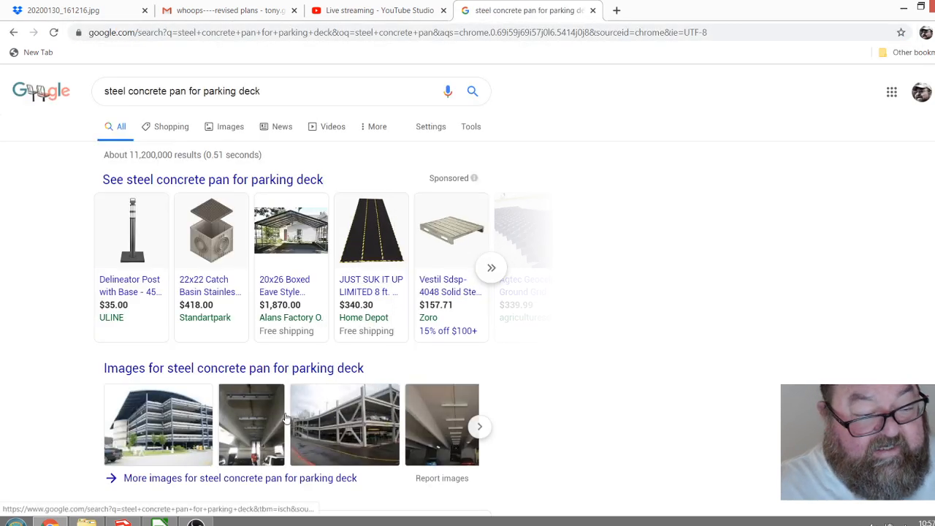
Browse the image results and open the B Formlok Verco 1.5" floor deck page on metaldeck.com to view its illustration.
{"action": "scroll", "coordinate": [201, 319], "scroll_direction": "down", "scroll_amount": 3}
{"action": "scroll", "coordinate": [200, 220], "scroll_direction": "up", "scroll_amount": 3}
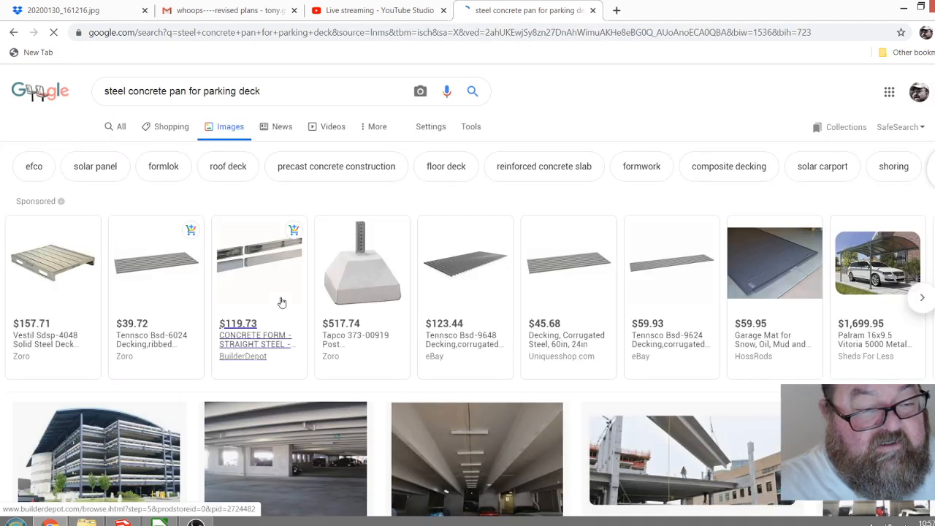
{"action": "scroll", "coordinate": [285, 307], "scroll_direction": "down", "scroll_amount": 3}
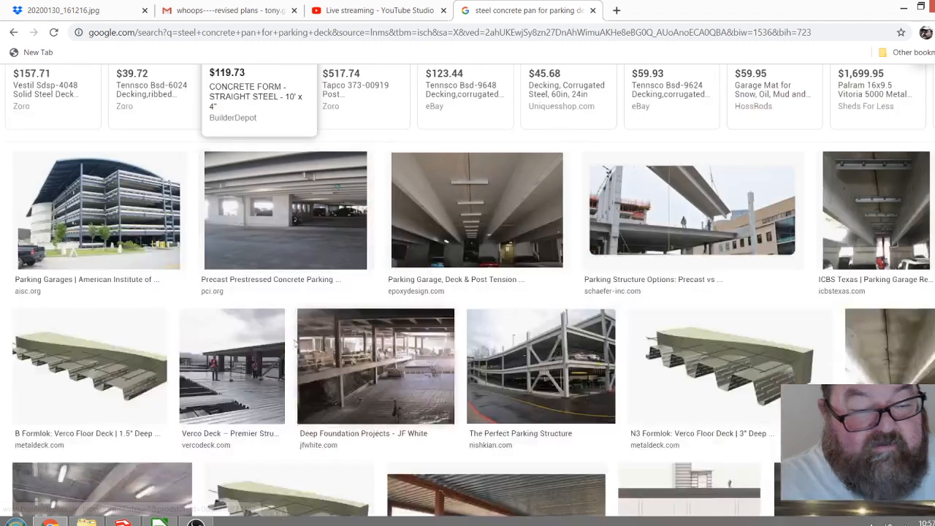
{"action": "left_click", "coordinate": [89, 363]}
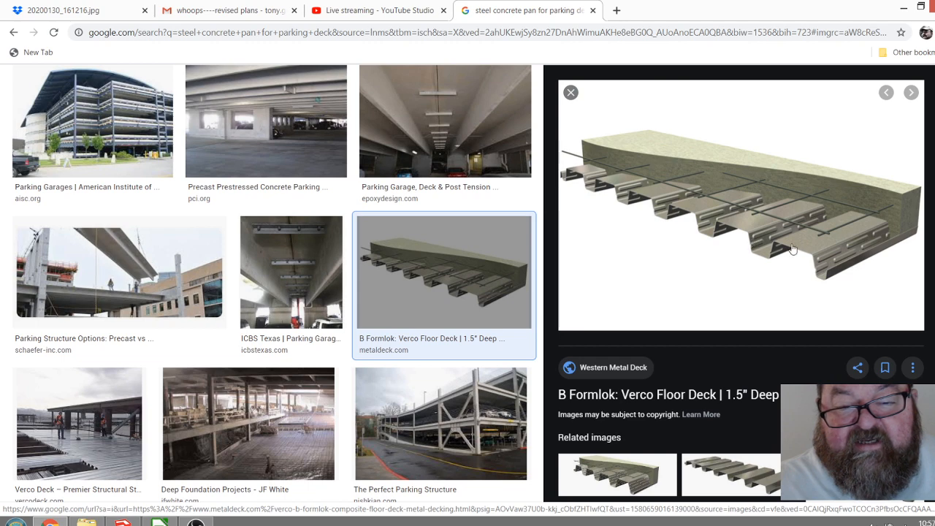
{"action": "left_click", "coordinate": [765, 215]}
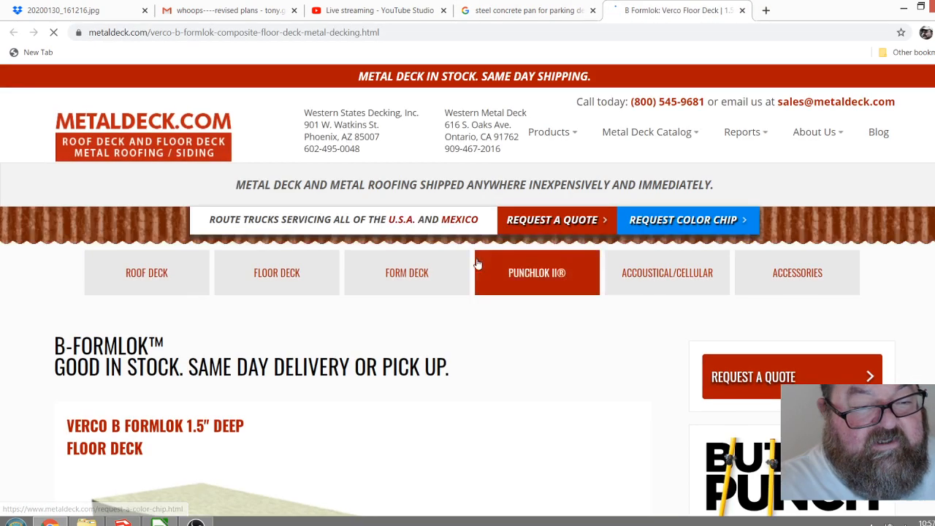
{"action": "scroll", "coordinate": [415, 323], "scroll_direction": "down", "scroll_amount": 5}
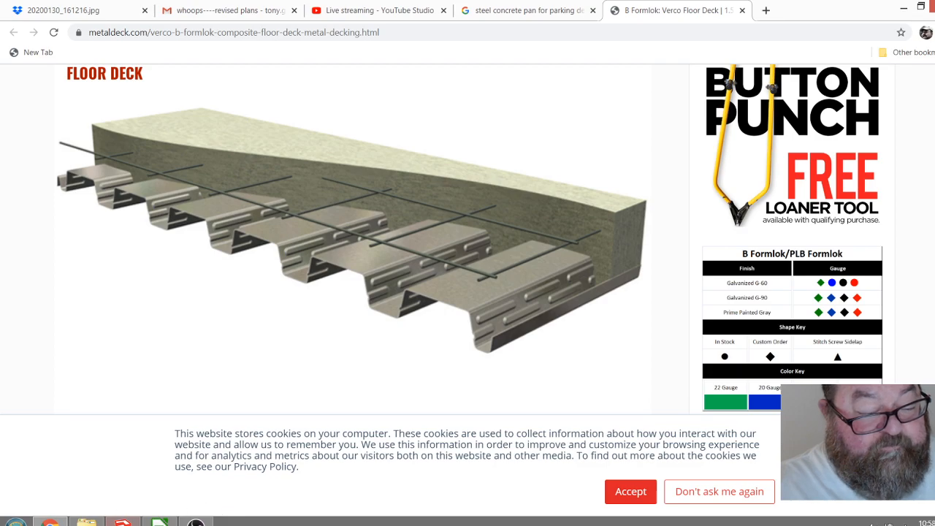
Switch back to SketchUp and measure the floor deck's full thickness at its corrugated end.
{"action": "key", "text": "alt+Tab"}
{"action": "left_click_drag", "start_coordinate": [421, 180], "coordinate": [436, 194]}
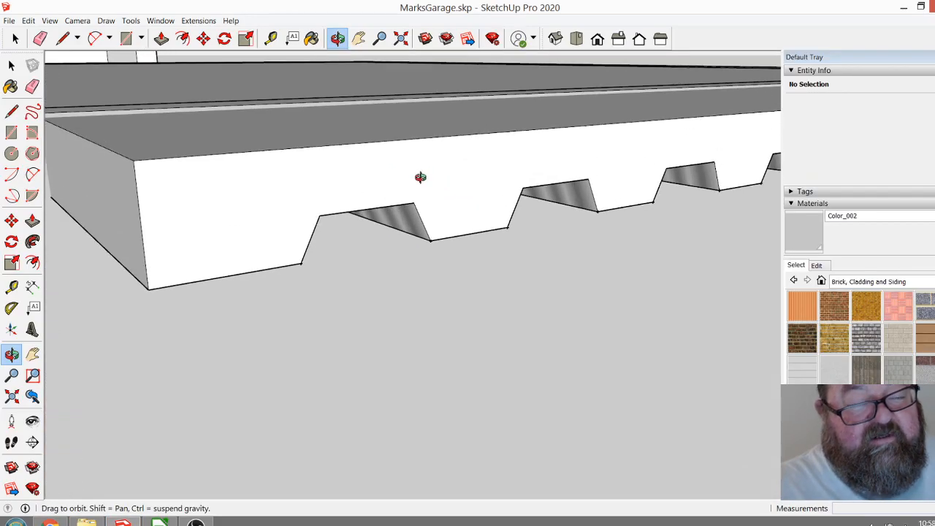
{"action": "left_click", "coordinate": [270, 39]}
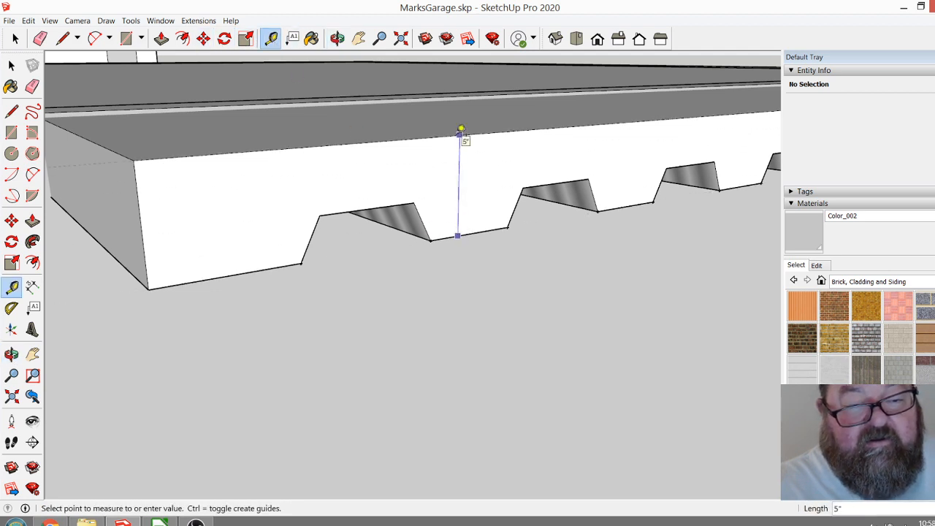
{"action": "scroll", "coordinate": [482, 234], "scroll_direction": "down", "scroll_amount": 10}
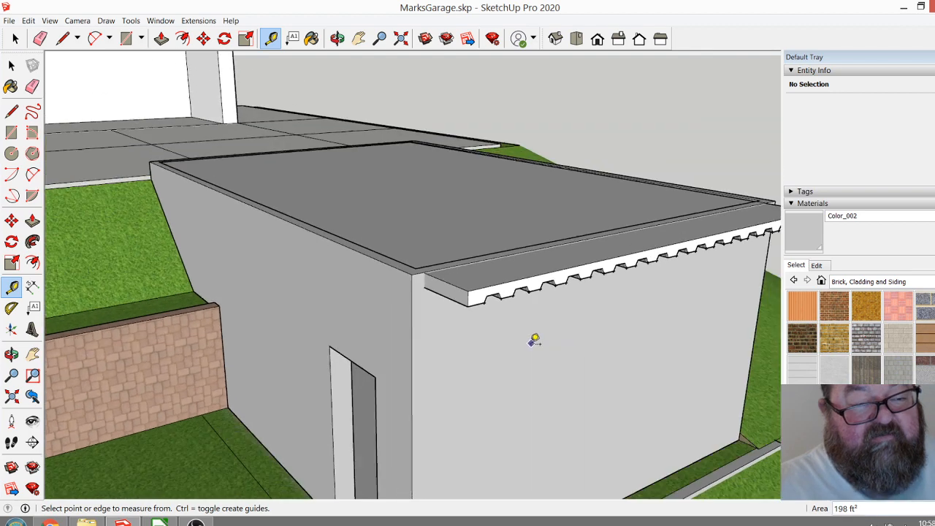
Open the Floor Deck component for editing at its overhanging end.
{"action": "left_click", "coordinate": [337, 39]}
{"action": "left_click_drag", "start_coordinate": [371, 208], "coordinate": [405, 333]}
{"action": "key", "text": "space"}
{"action": "left_click", "coordinate": [370, 298]}
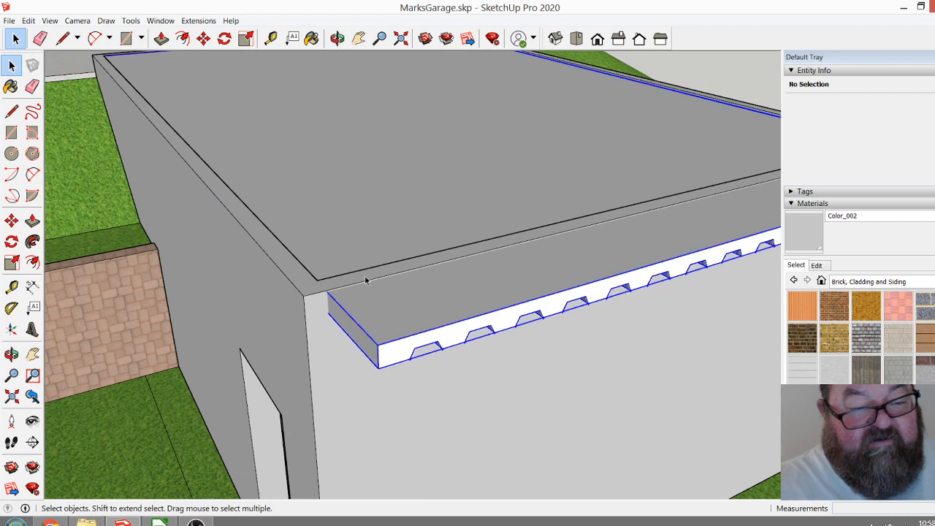
{"action": "double_click", "coordinate": [409, 313]}
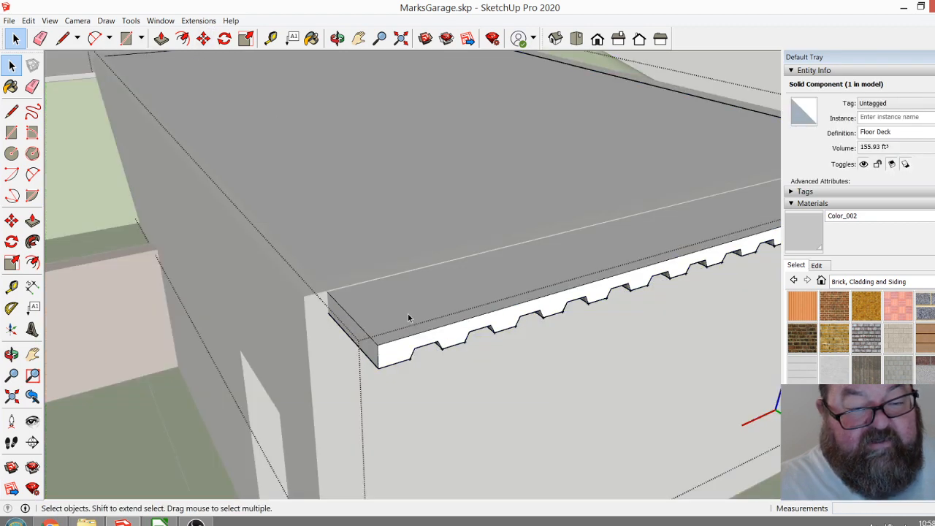
Try to shorten the deck by pushing its overhanging end face back to the garage's end wall.
{"action": "left_click", "coordinate": [161, 38]}
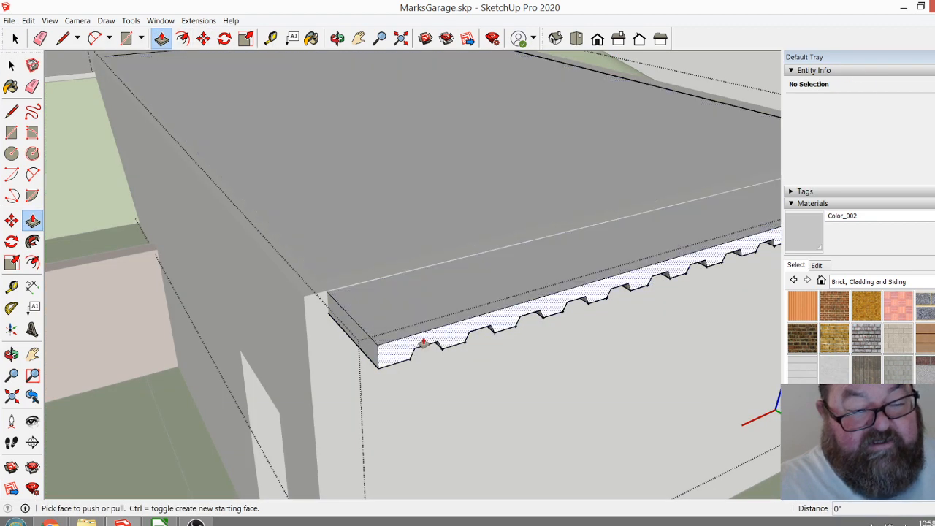
{"action": "left_click", "coordinate": [426, 340]}
{"action": "left_click", "coordinate": [316, 282]}
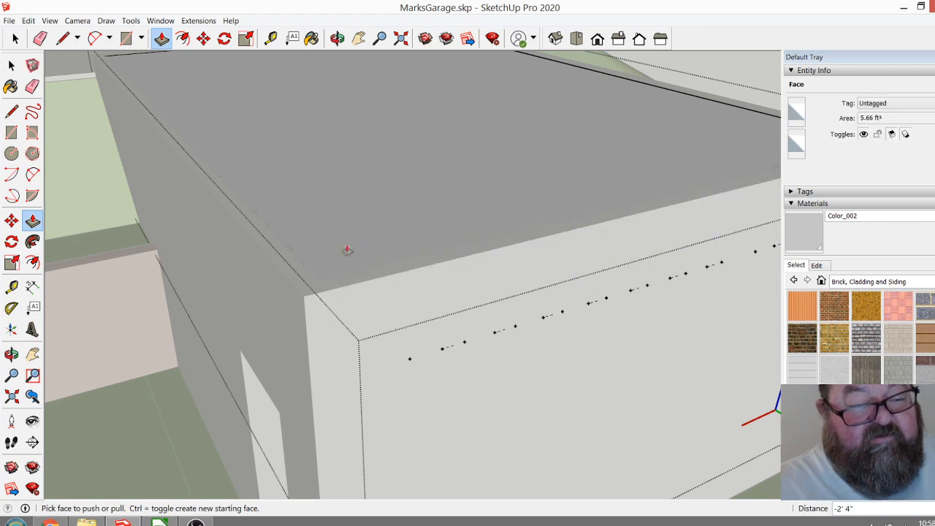
{"action": "left_click", "coordinate": [337, 38]}
{"action": "left_click_drag", "start_coordinate": [333, 113], "coordinate": [610, 350]}
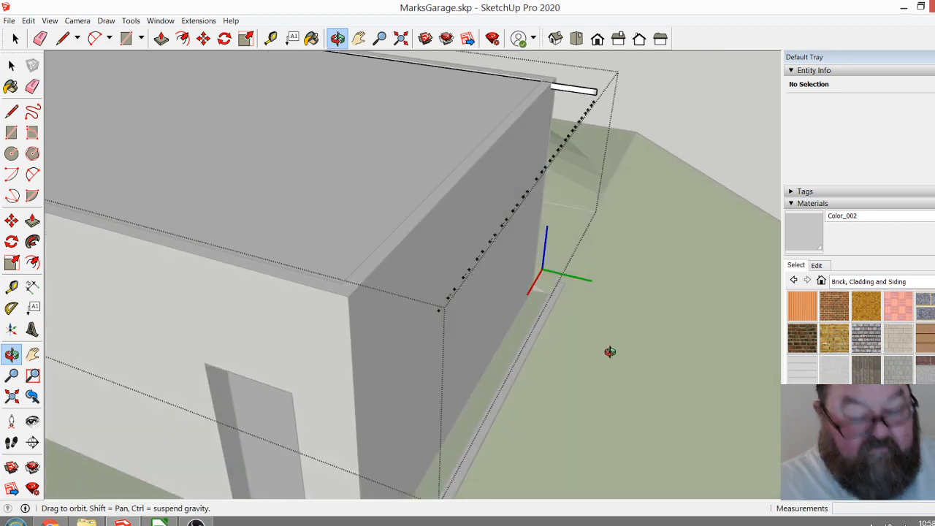
{"action": "middle_click_drag", "start_coordinate": [610, 351], "coordinate": [610, 352]}
{"action": "middle_click_drag", "start_coordinate": [537, 350], "coordinate": [616, 347]}
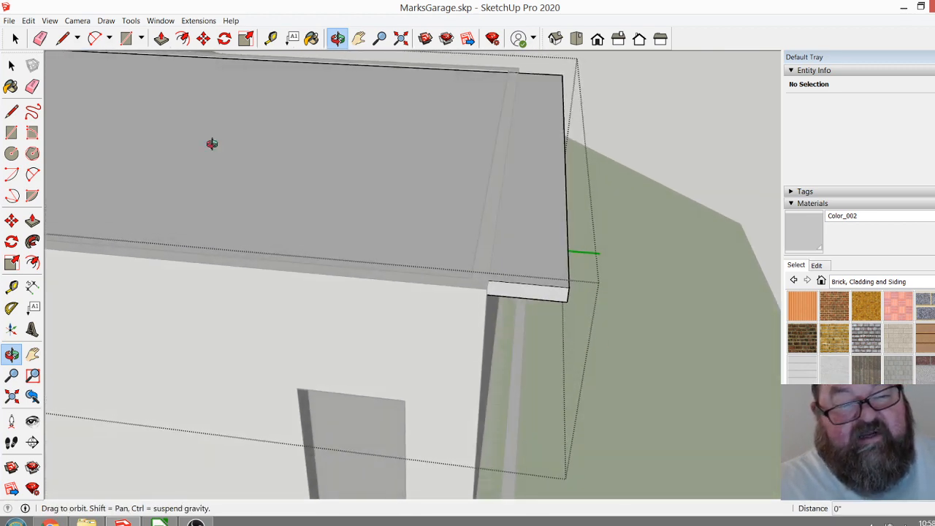
Select all geometry of the deck's overhanging end profile and move it back to the inner ledge edge of the end wall.
{"action": "left_click", "coordinate": [11, 37]}
{"action": "middle_click_drag", "start_coordinate": [340, 242], "coordinate": [521, 322]}
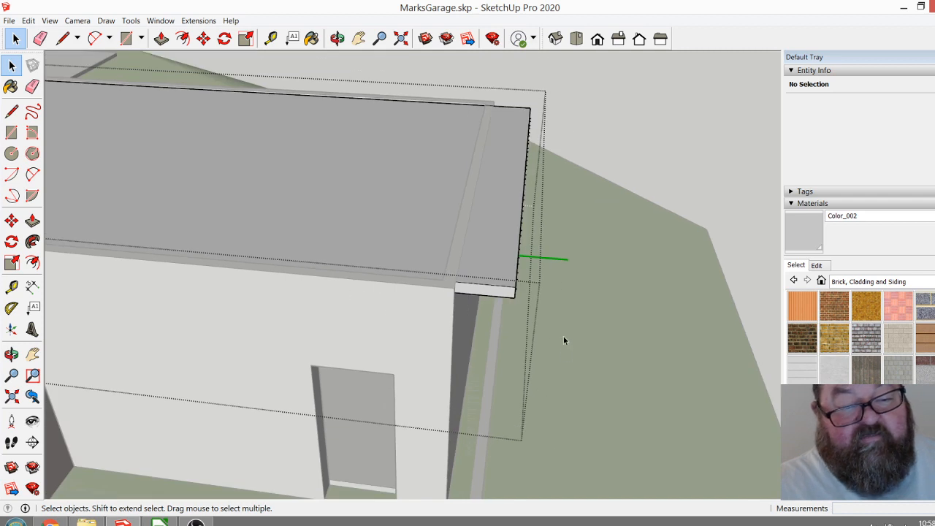
{"action": "left_click_drag", "start_coordinate": [553, 306], "coordinate": [554, 307]}
{"action": "scroll", "coordinate": [479, 265], "scroll_direction": "up", "scroll_amount": 3}
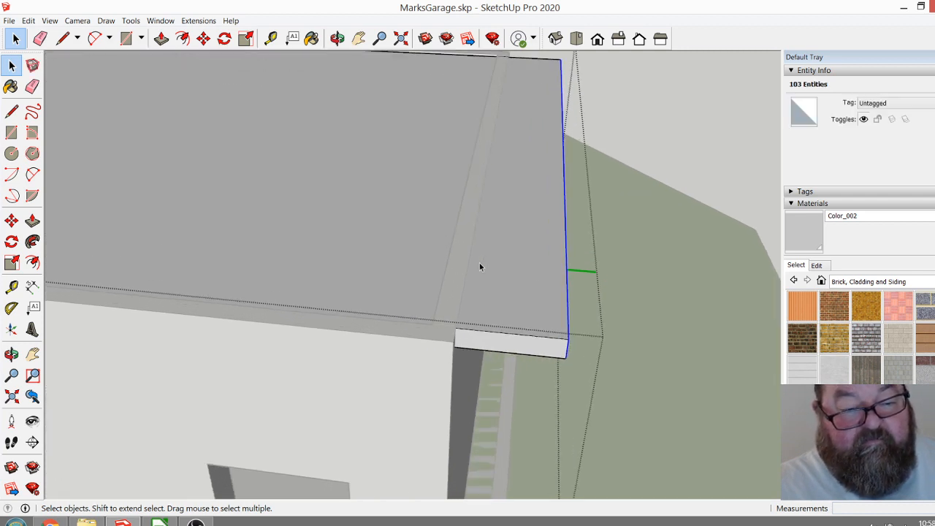
{"action": "left_click", "coordinate": [203, 38]}
{"action": "left_click", "coordinate": [567, 340]}
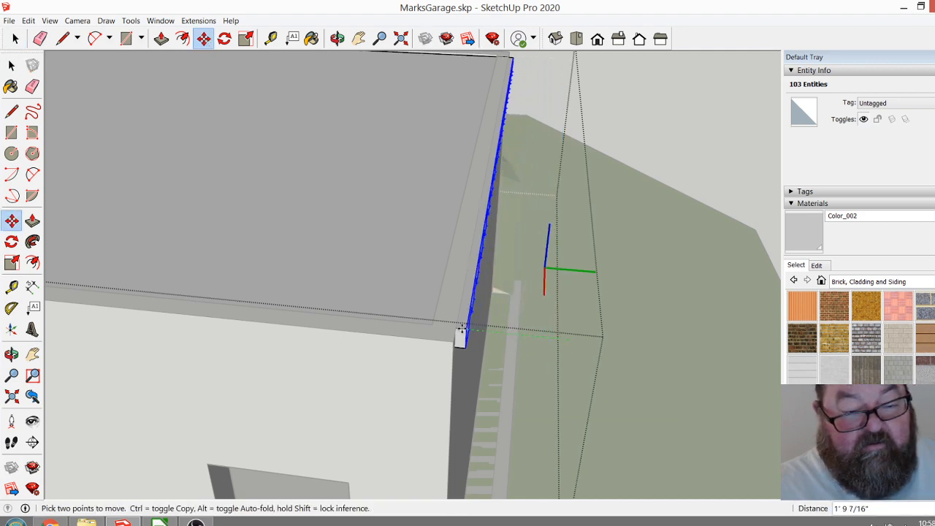
{"action": "left_click", "coordinate": [431, 325]}
{"action": "scroll", "coordinate": [463, 386], "scroll_direction": "down", "scroll_amount": 2}
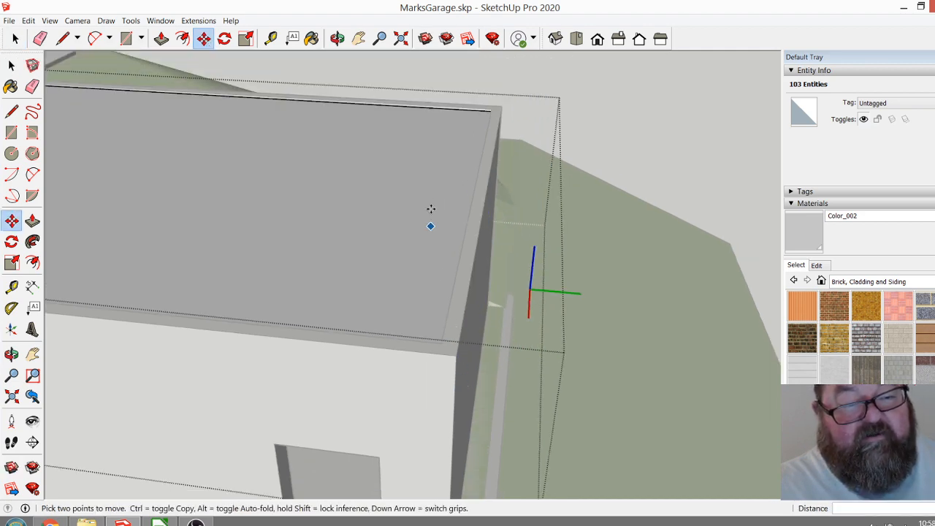
Finish editing the Floor Deck component and close it, returning to the whole garage model.
{"action": "left_click", "coordinate": [336, 38]}
{"action": "left_click_drag", "start_coordinate": [461, 129], "coordinate": [416, 302]}
{"action": "scroll", "coordinate": [456, 382], "scroll_direction": "down", "scroll_amount": 5}
{"action": "left_click_drag", "start_coordinate": [490, 294], "coordinate": [643, 302]}
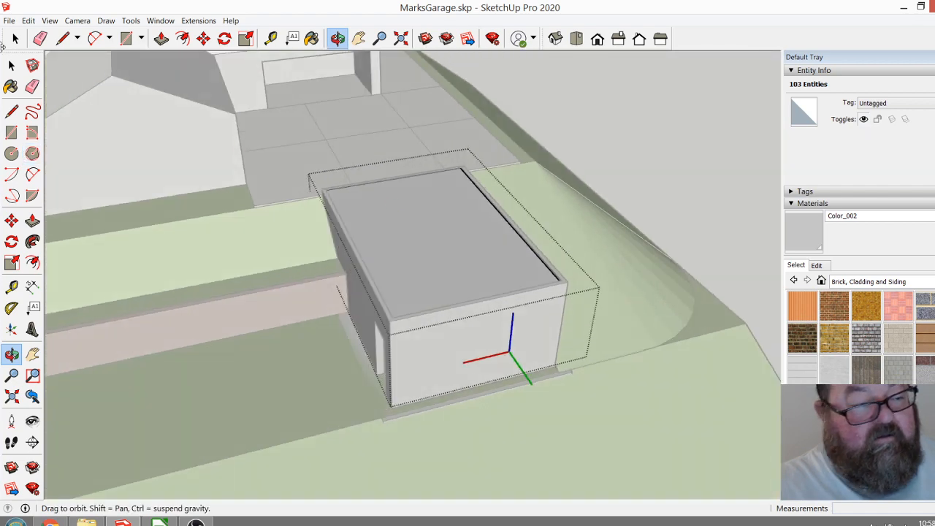
{"action": "left_click", "coordinate": [18, 39]}
{"action": "left_click", "coordinate": [647, 98]}
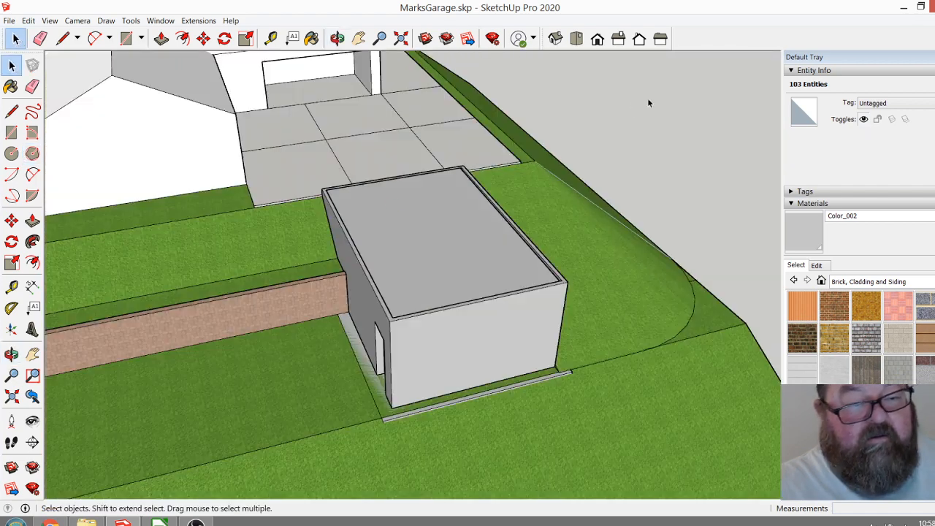
Examine the underside of the corrugated floor deck and the steel beams through the garage's side doorway.
{"action": "left_click", "coordinate": [341, 40]}
{"action": "left_click_drag", "start_coordinate": [409, 219], "coordinate": [620, 276]}
{"action": "scroll", "coordinate": [528, 303], "scroll_direction": "up", "scroll_amount": 4}
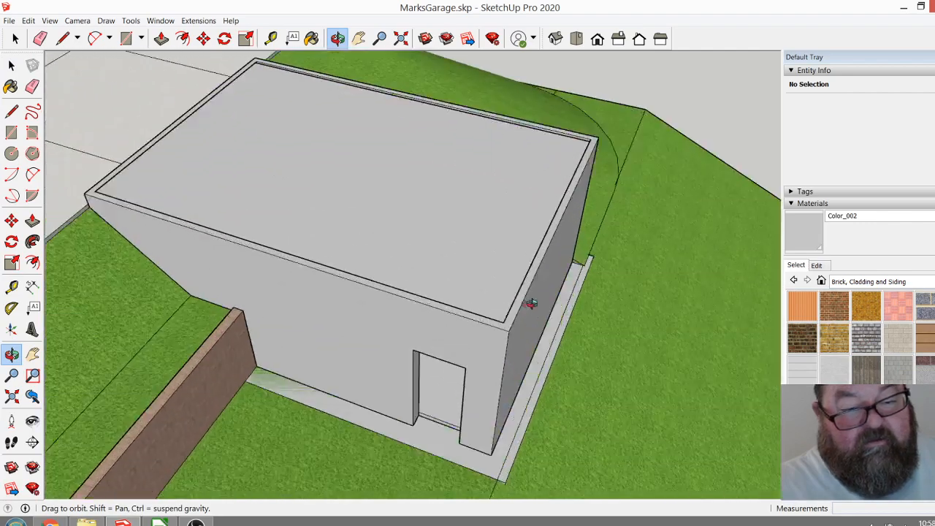
{"action": "left_click_drag", "start_coordinate": [490, 331], "coordinate": [423, 110]}
{"action": "scroll", "coordinate": [474, 268], "scroll_direction": "up", "scroll_amount": 6}
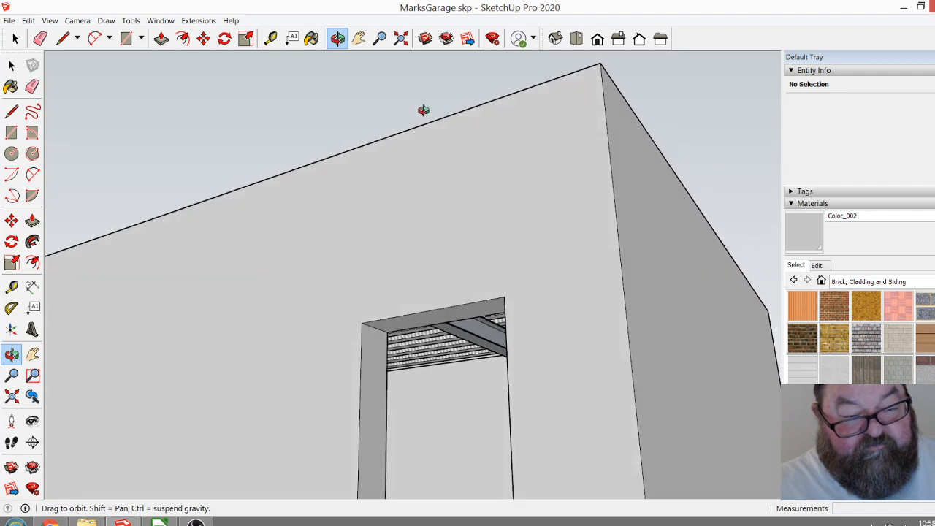
{"action": "scroll", "coordinate": [555, 270], "scroll_direction": "down", "scroll_amount": 3}
{"action": "scroll", "coordinate": [477, 378], "scroll_direction": "up", "scroll_amount": 5}
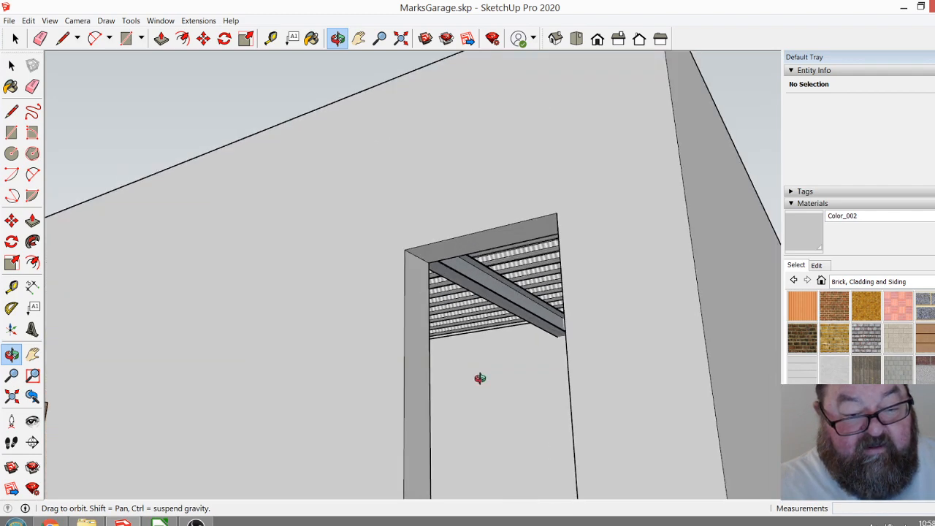
{"action": "mouse_move", "coordinate": [489, 344]}
{"action": "left_mouse_down"}
{"action": "mouse_move", "coordinate": [471, 334]}
{"action": "mouse_move", "coordinate": [487, 333]}
{"action": "left_mouse_up"}
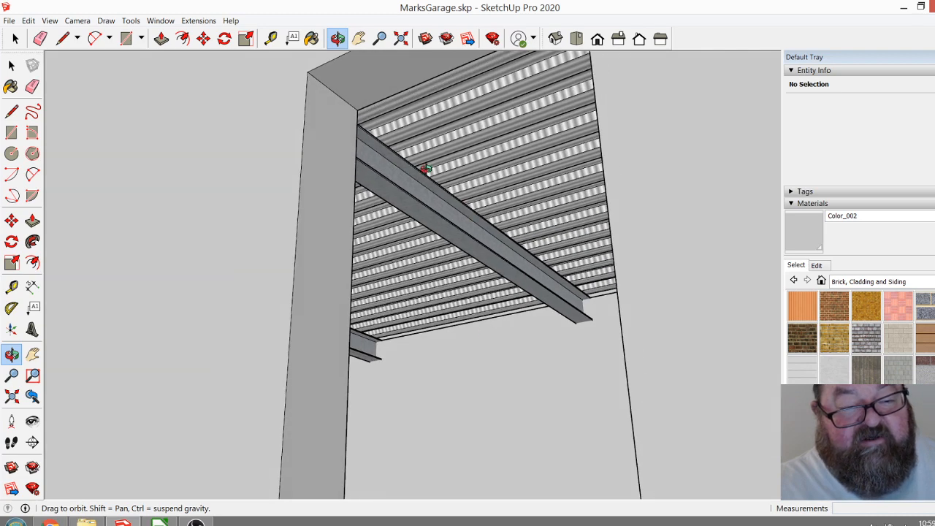
{"action": "left_click_drag", "start_coordinate": [497, 196], "coordinate": [510, 461]}
{"action": "scroll", "coordinate": [476, 334], "scroll_direction": "up", "scroll_amount": 8}
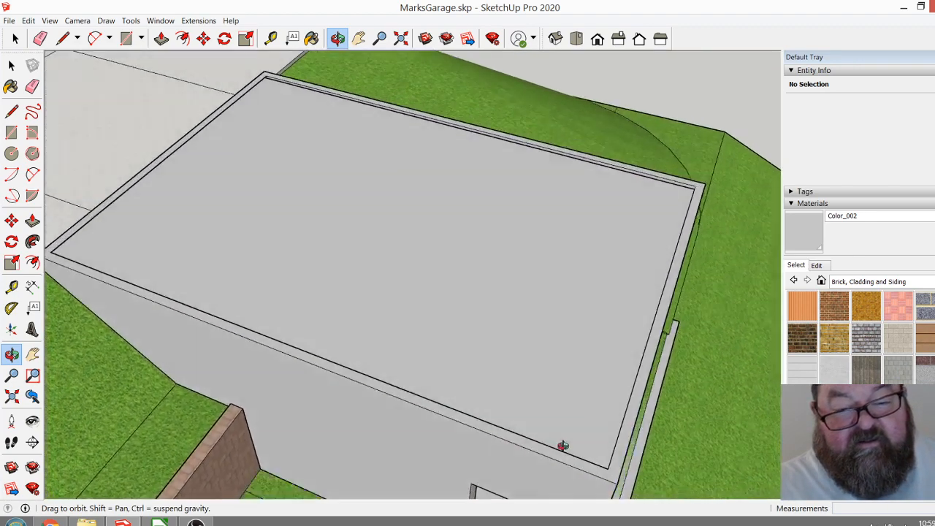
Open the floor deck for editing, push/pull its long side face about 2 7/8" out to the garage wall's inner edge, and close it.
{"action": "left_click_drag", "start_coordinate": [562, 446], "coordinate": [356, 433]}
{"action": "scroll", "coordinate": [356, 435], "scroll_direction": "up", "scroll_amount": 6}
{"action": "left_click_drag", "start_coordinate": [328, 397], "coordinate": [478, 311]}
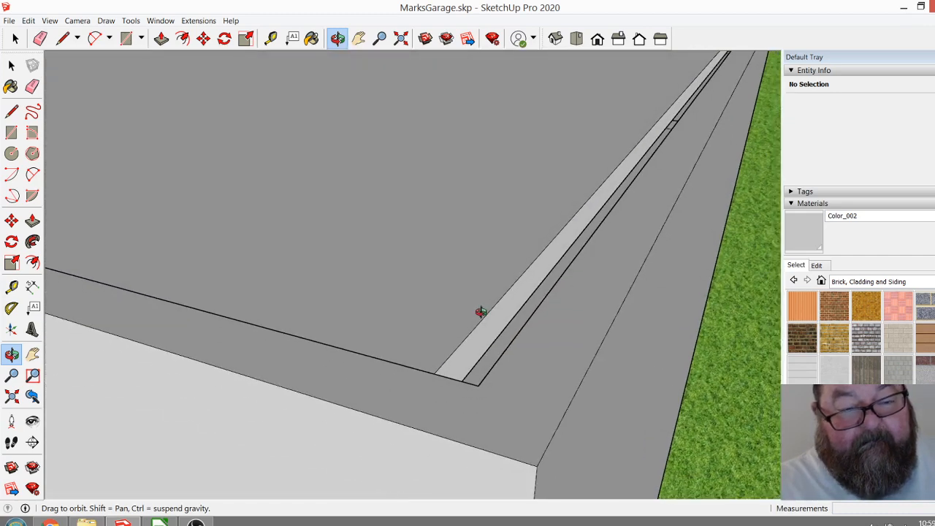
{"action": "left_click", "coordinate": [13, 65]}
{"action": "left_click", "coordinate": [12, 65]}
{"action": "double_click", "coordinate": [447, 259]}
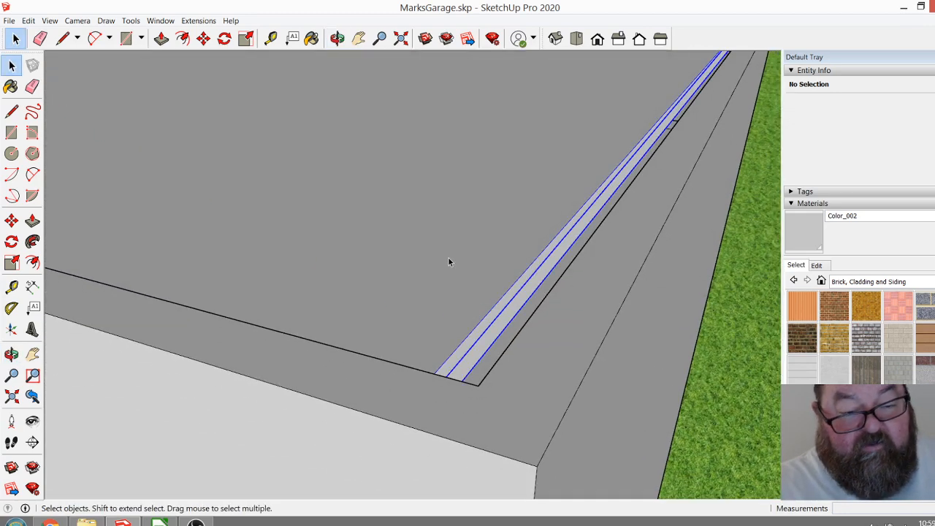
{"action": "left_click", "coordinate": [161, 38]}
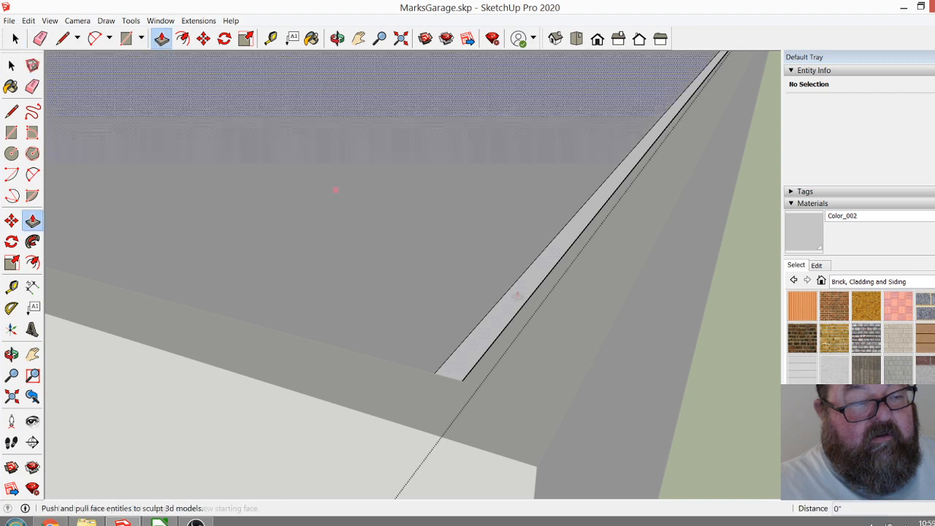
{"action": "left_click", "coordinate": [510, 307]}
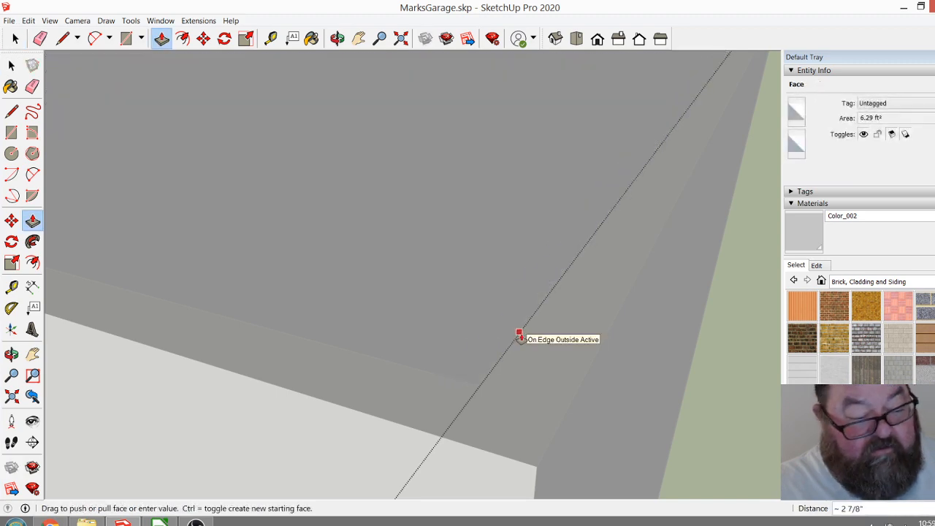
{"action": "left_click", "coordinate": [518, 336]}
{"action": "scroll", "coordinate": [521, 338], "scroll_direction": "down", "scroll_amount": 5}
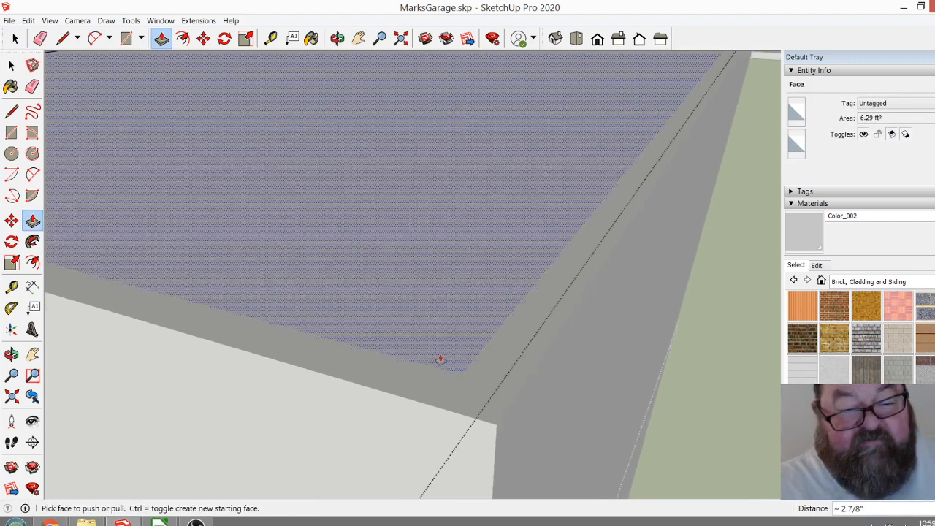
{"action": "key", "text": "space"}
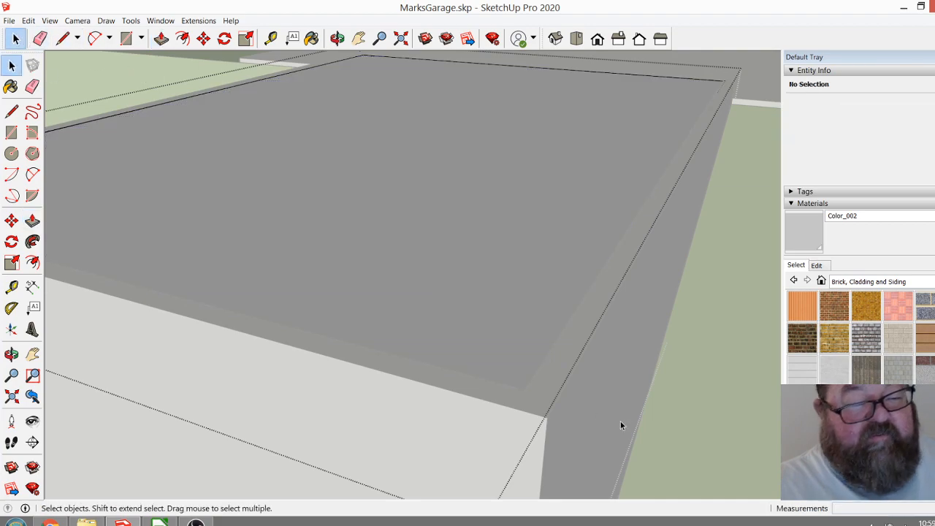
{"action": "scroll", "coordinate": [481, 369], "scroll_direction": "down", "scroll_amount": 3}
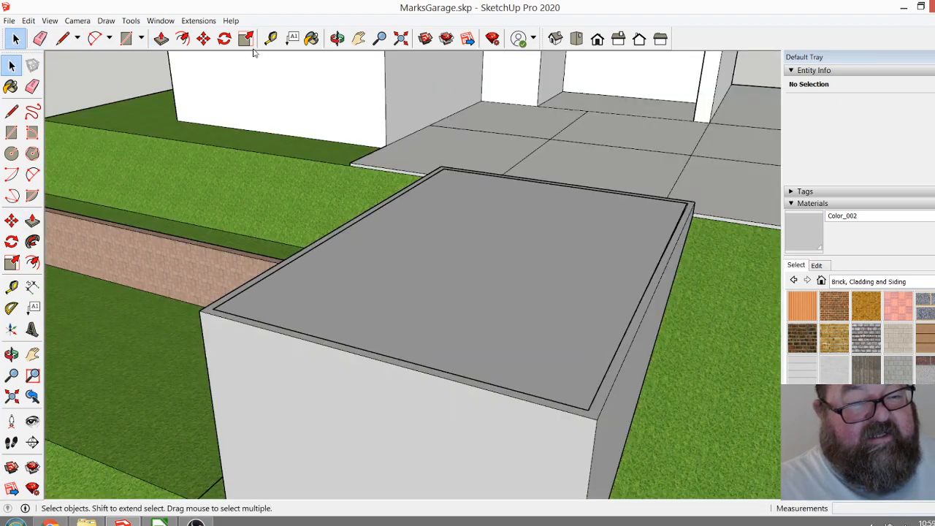
Place a lengthwise guide along the centre of the garage roof, offset from the roof's side edge to the midpoint of the end facing the paving.
{"action": "left_click", "coordinate": [337, 38]}
{"action": "left_click_drag", "start_coordinate": [504, 278], "coordinate": [186, 287]}
{"action": "left_click_drag", "start_coordinate": [194, 287], "coordinate": [278, 402]}
{"action": "scroll", "coordinate": [283, 394], "scroll_direction": "up", "scroll_amount": 3}
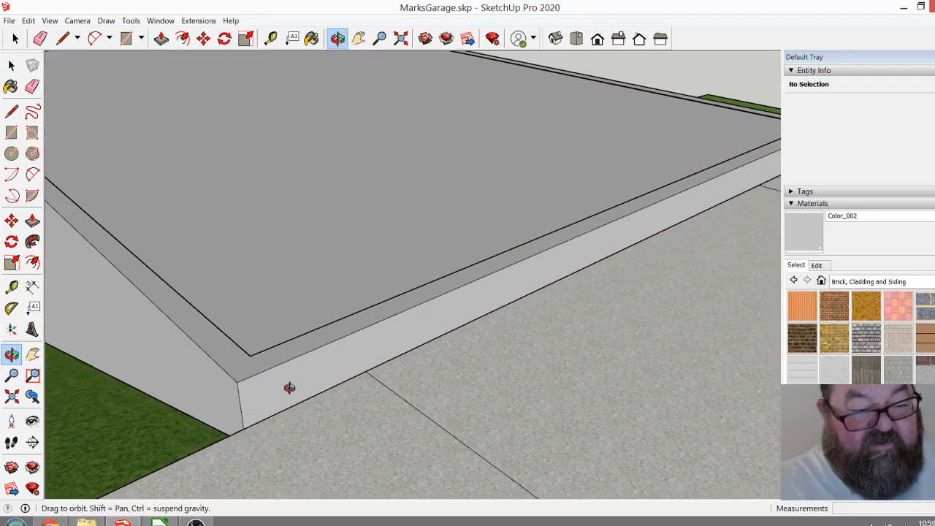
{"action": "left_click_drag", "start_coordinate": [366, 371], "coordinate": [146, 380]}
{"action": "scroll", "coordinate": [349, 378], "scroll_direction": "down", "scroll_amount": 3}
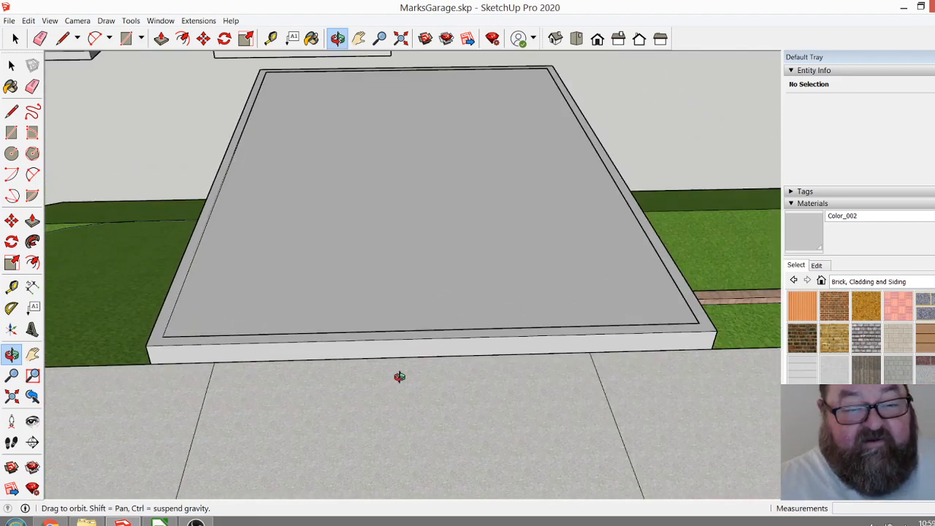
{"action": "scroll", "coordinate": [401, 378], "scroll_direction": "up", "scroll_amount": 5}
{"action": "scroll", "coordinate": [464, 383], "scroll_direction": "down", "scroll_amount": 3}
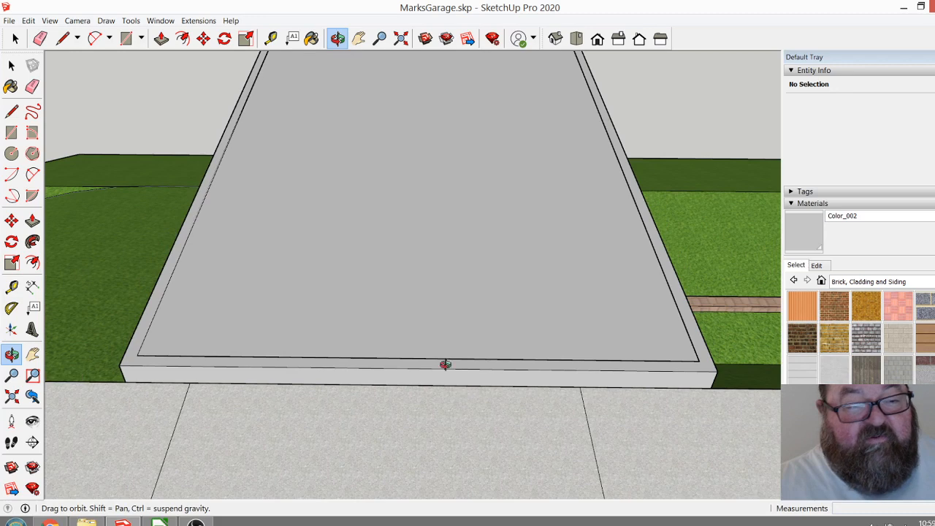
{"action": "left_click", "coordinate": [270, 38]}
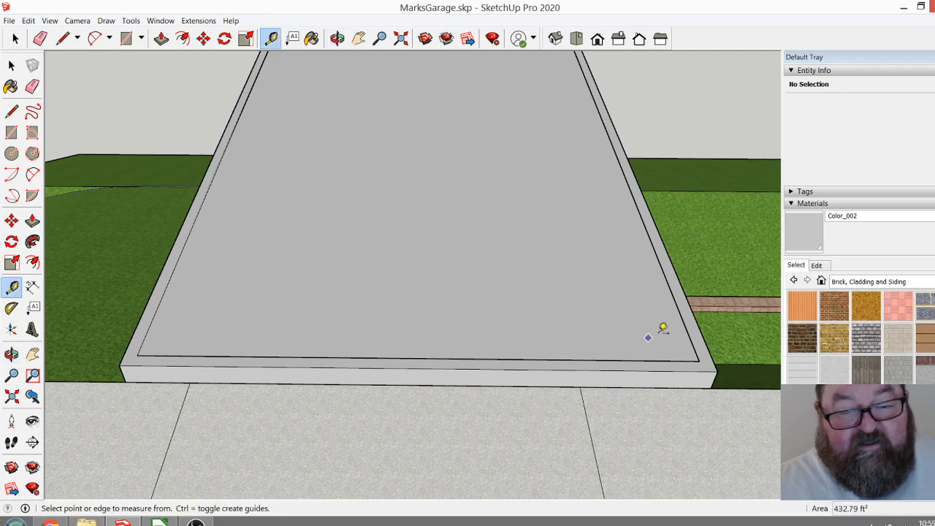
{"action": "left_click", "coordinate": [706, 337]}
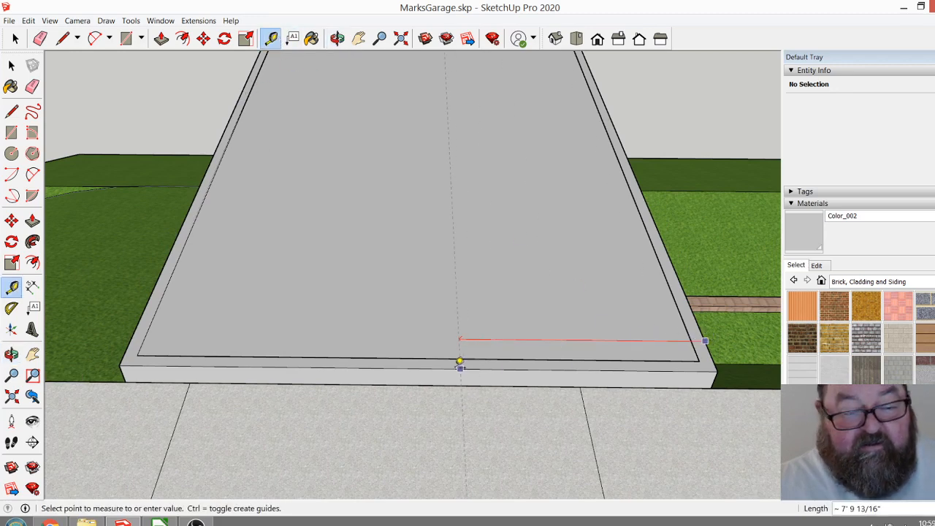
{"action": "left_click", "coordinate": [422, 361]}
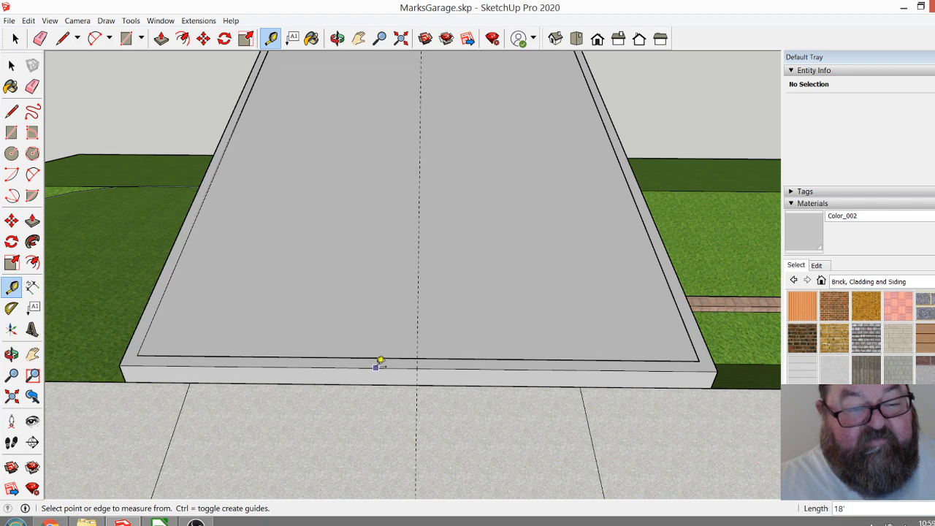
Place two parallel guides on the roof, one 6' to each side of the centre guide.
{"action": "left_click", "coordinate": [418, 331]}
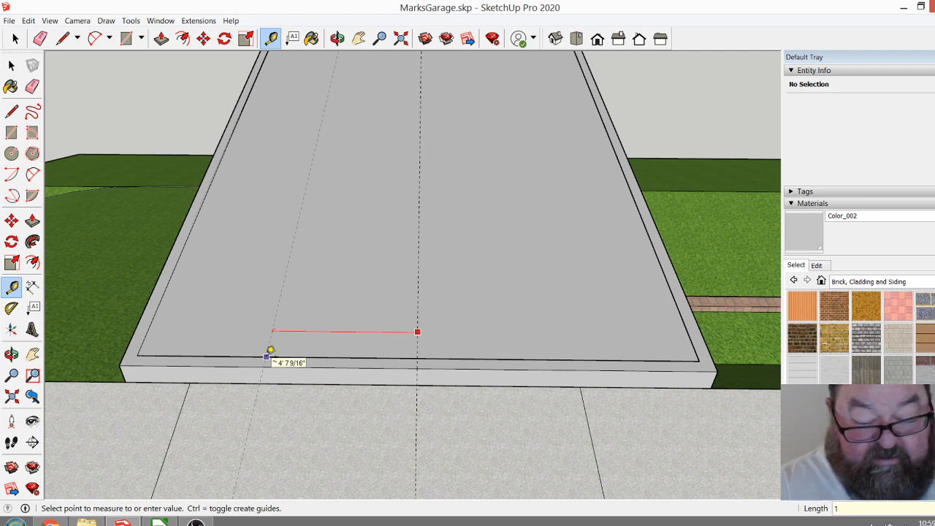
{"action": "key", "text": "Return"}
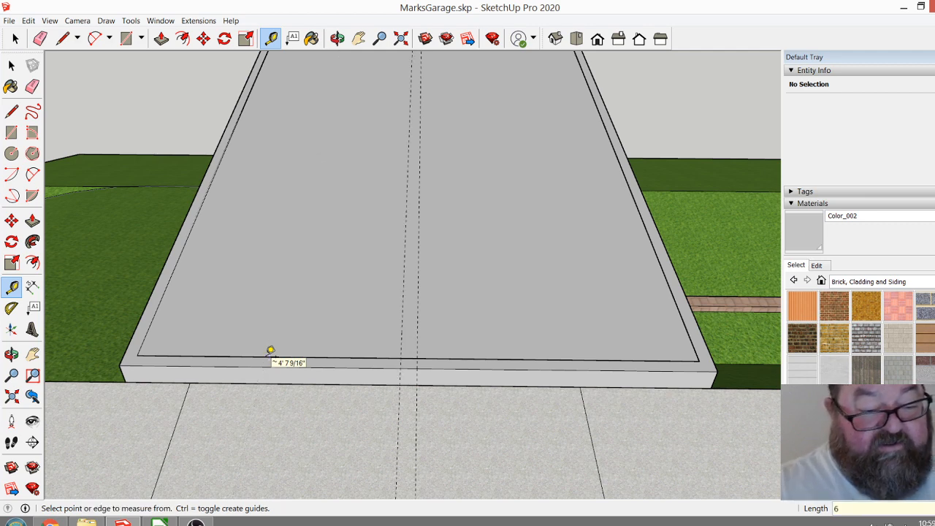
{"action": "left_click", "coordinate": [417, 345]}
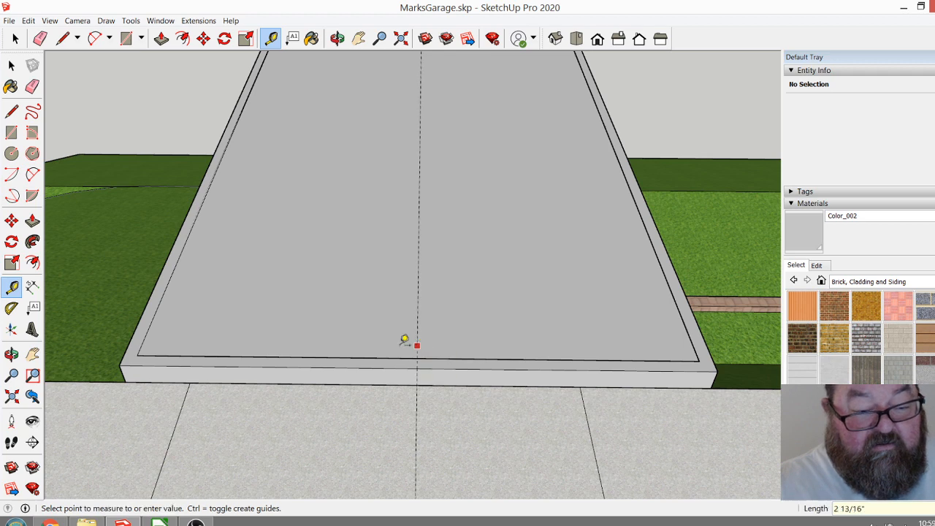
{"action": "key", "text": "Return"}
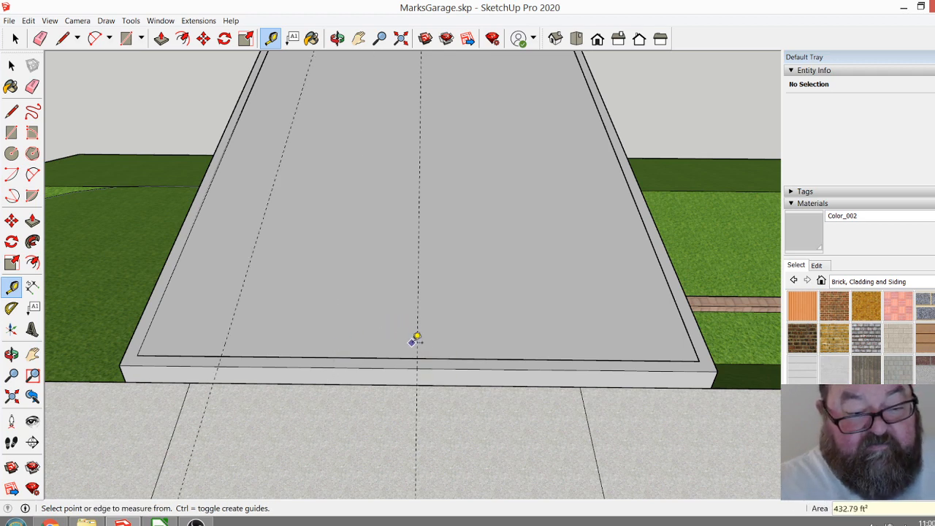
{"action": "left_click", "coordinate": [418, 347]}
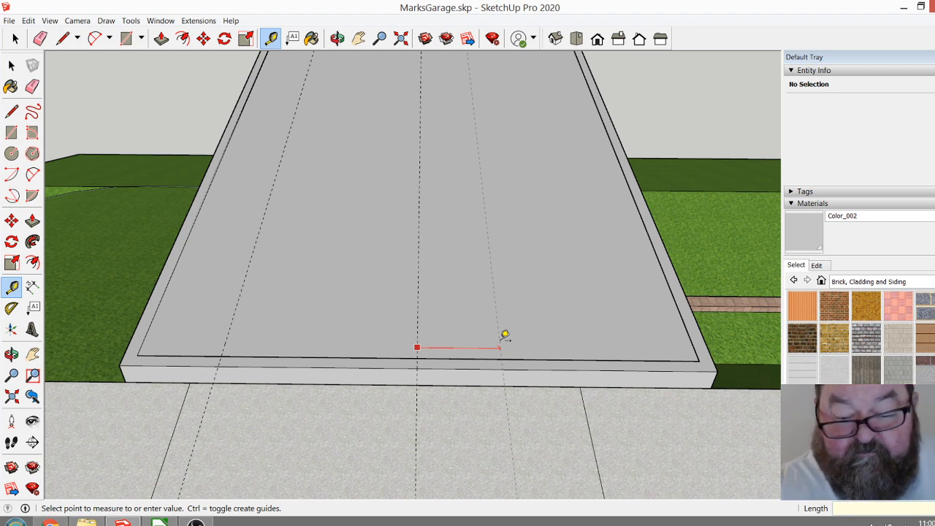
{"action": "key", "text": "Return"}
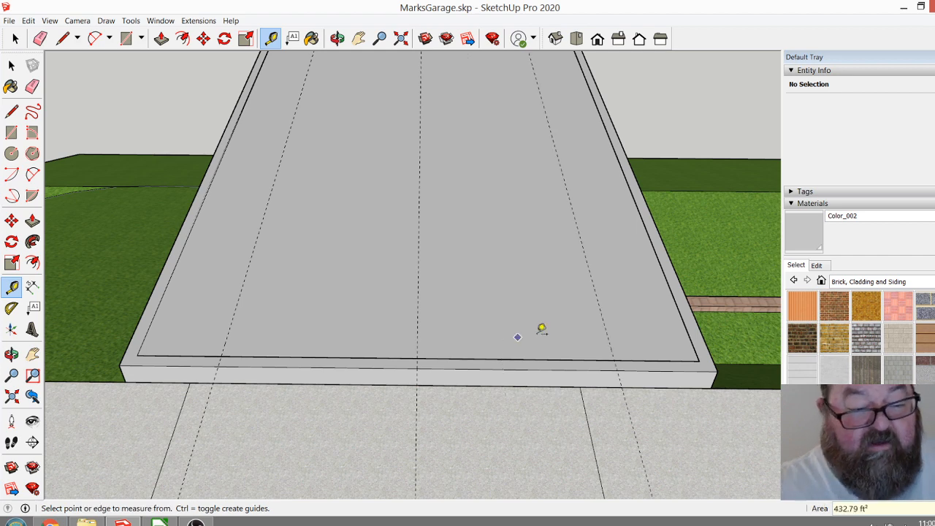
Open the garage group for editing.
{"action": "left_click", "coordinate": [13, 42]}
{"action": "double_click", "coordinate": [244, 360]}
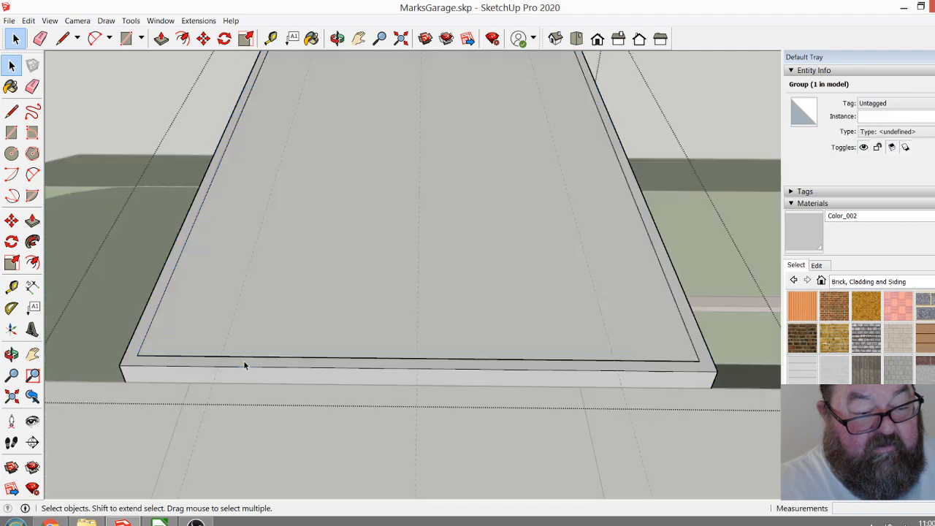
Try to draw a 5" line across the paving-side wall's top along an outer guide.
{"action": "key", "text": "l"}
{"action": "scroll", "coordinate": [227, 354], "scroll_direction": "up", "scroll_amount": 5}
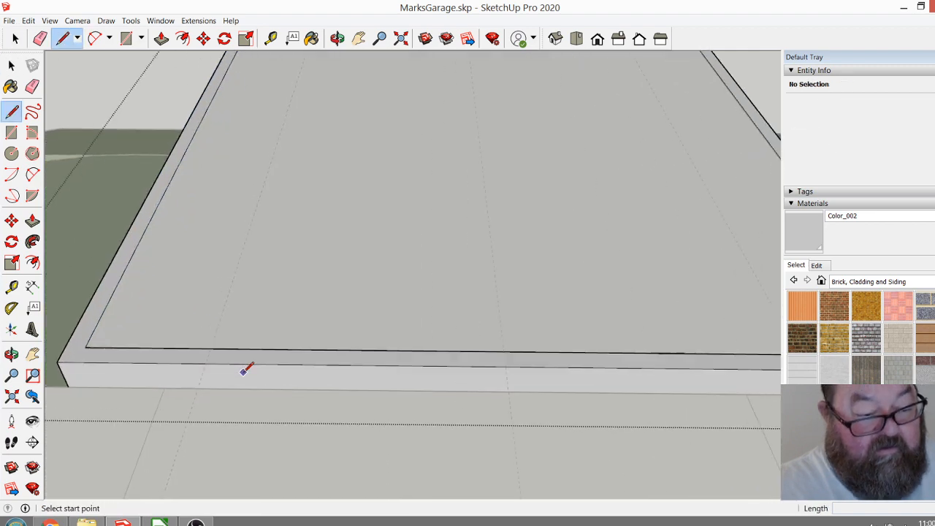
{"action": "left_click", "coordinate": [205, 341]}
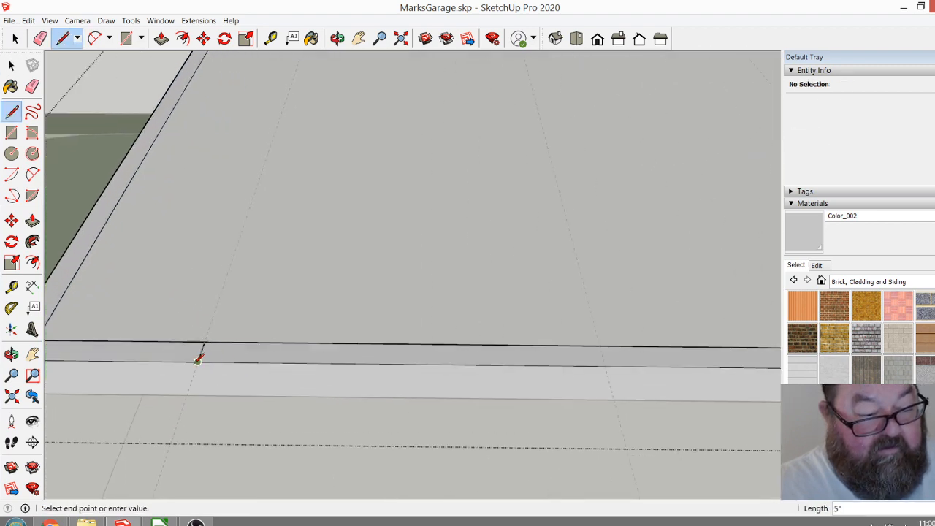
{"action": "scroll", "coordinate": [199, 358], "scroll_direction": "down", "scroll_amount": 6}
{"action": "key", "text": "Escape"}
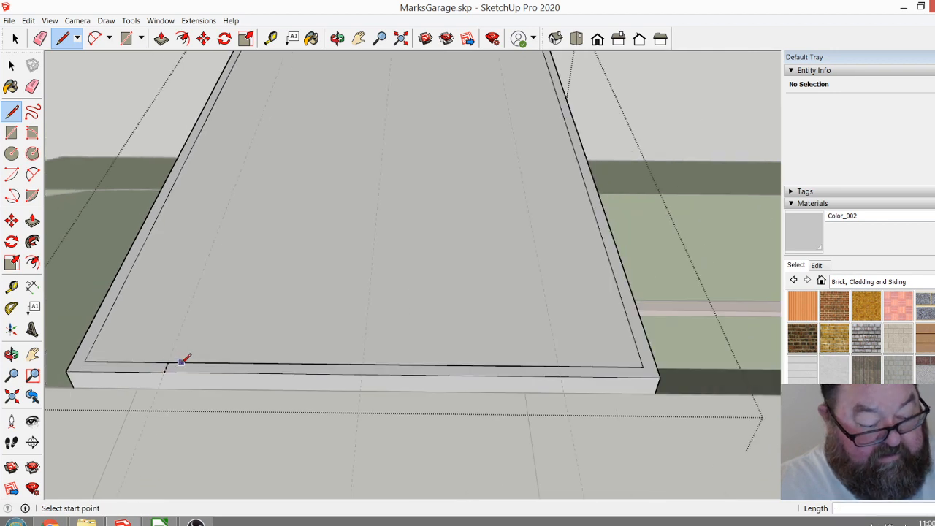
Open the nested wall group and draw a 5" line across the paving-side wall's top along the same outer guide.
{"action": "left_click", "coordinate": [11, 65]}
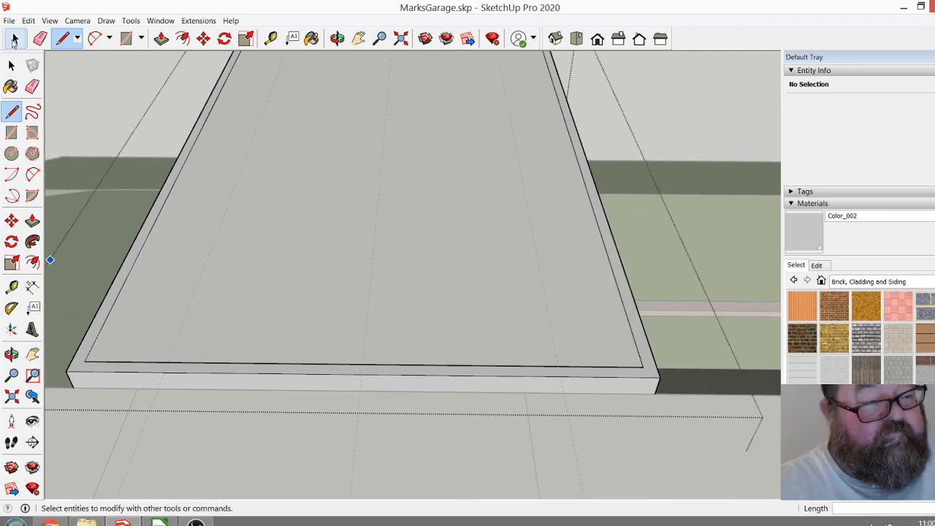
{"action": "double_click", "coordinate": [154, 381]}
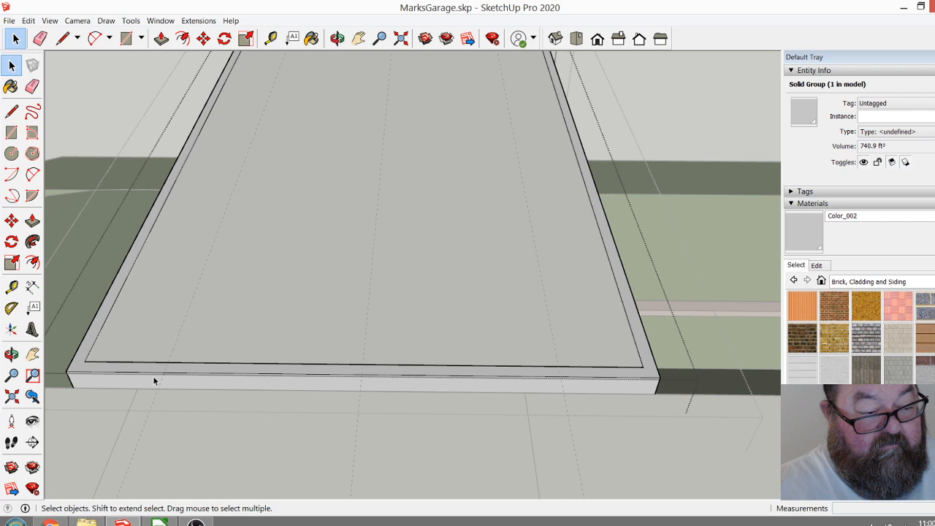
{"action": "scroll", "coordinate": [154, 380], "scroll_direction": "up", "scroll_amount": 3}
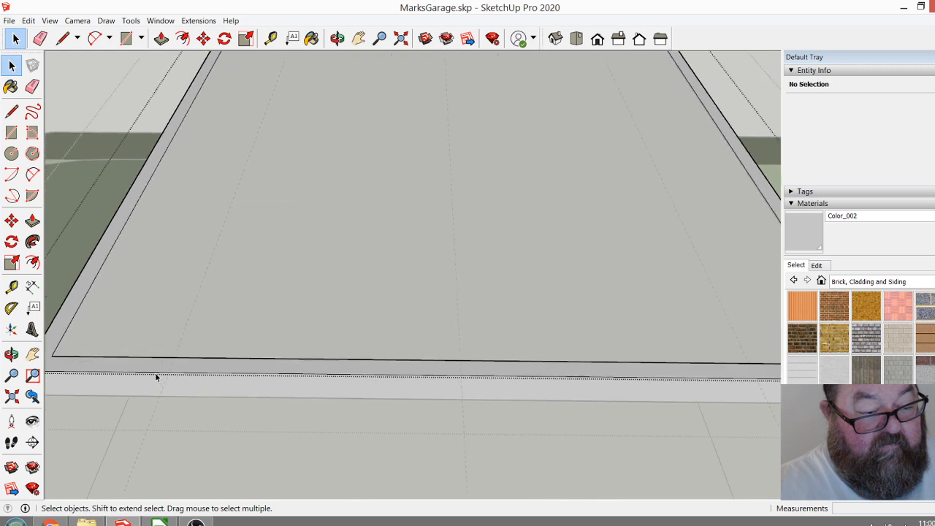
{"action": "left_click", "coordinate": [62, 38]}
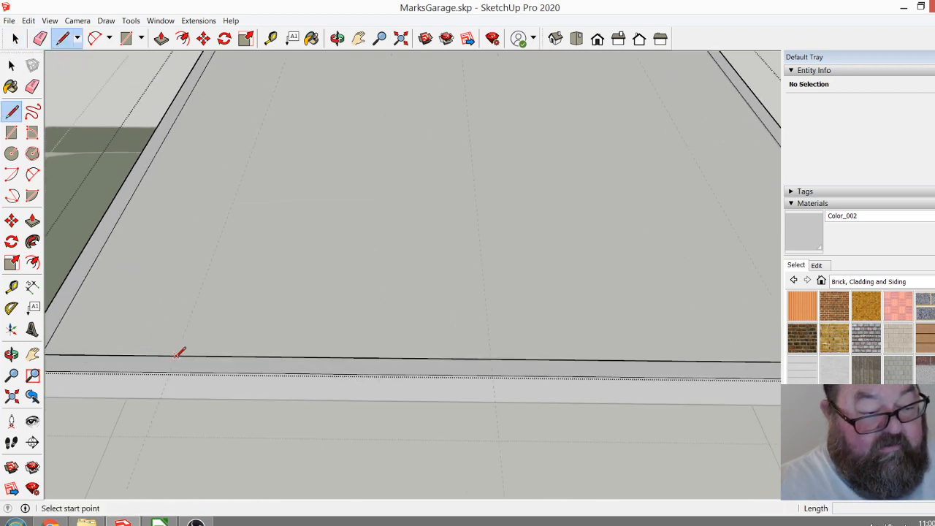
{"action": "left_click", "coordinate": [175, 356]}
{"action": "left_click", "coordinate": [171, 374]}
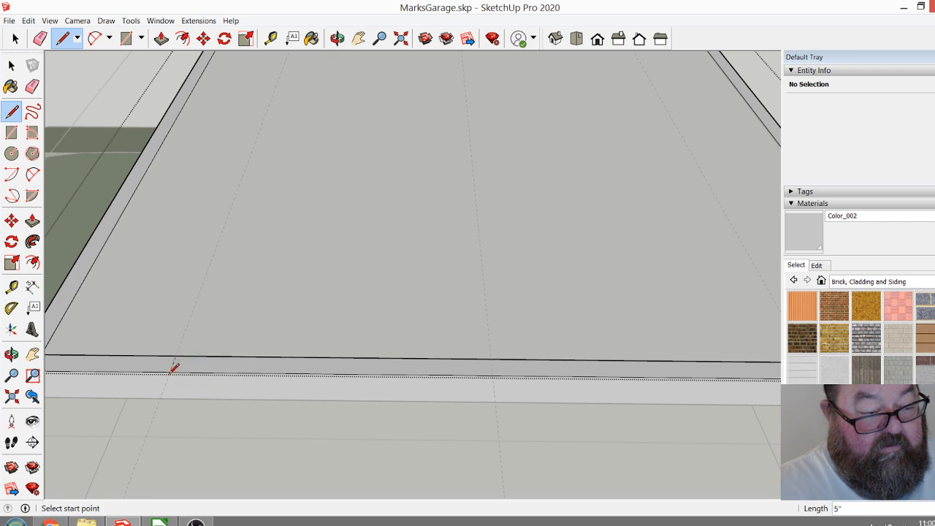
Draw a line across the paving-side wall's top along the other outer guide.
{"action": "scroll", "coordinate": [101, 388], "scroll_direction": "down", "scroll_amount": 4}
{"action": "scroll", "coordinate": [380, 387], "scroll_direction": "up", "scroll_amount": 4}
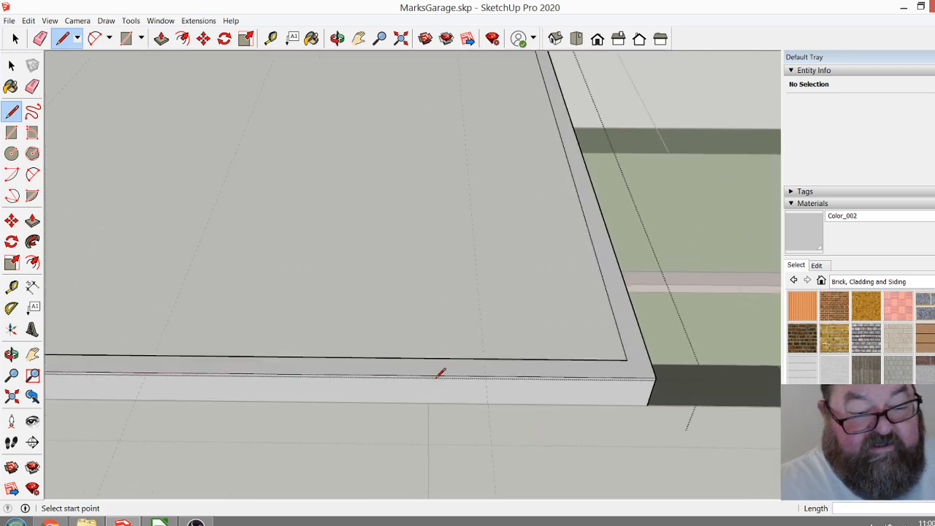
{"action": "left_click", "coordinate": [487, 357]}
{"action": "left_click", "coordinate": [488, 374]}
{"action": "scroll", "coordinate": [491, 377], "scroll_direction": "down", "scroll_amount": 4}
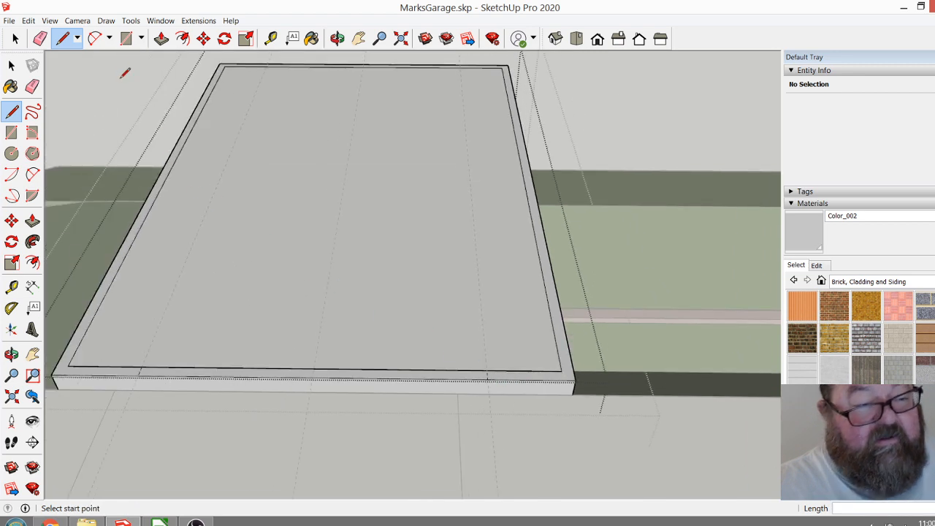
Push the paving-side wall's top face between the two lines down 6", then a further 3".
{"action": "left_click", "coordinate": [162, 38]}
{"action": "scroll", "coordinate": [159, 389], "scroll_direction": "up", "scroll_amount": 5}
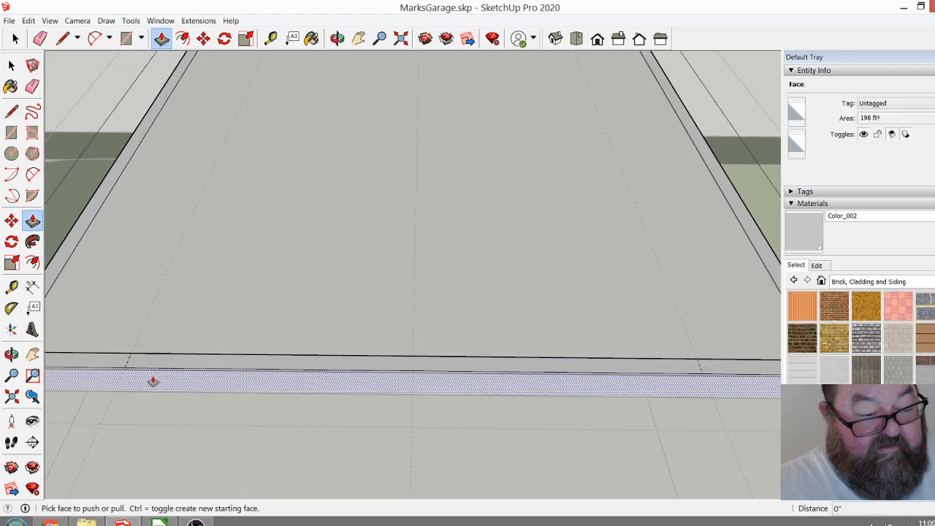
{"action": "left_click", "coordinate": [152, 385]}
{"action": "left_click", "coordinate": [135, 395]}
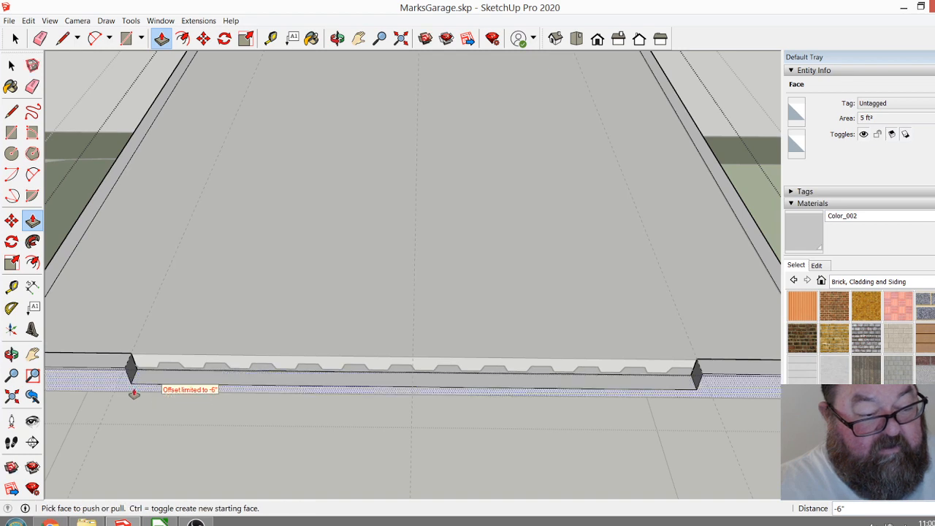
{"action": "scroll", "coordinate": [135, 395], "scroll_direction": "up", "scroll_amount": 4}
{"action": "left_click", "coordinate": [136, 392]}
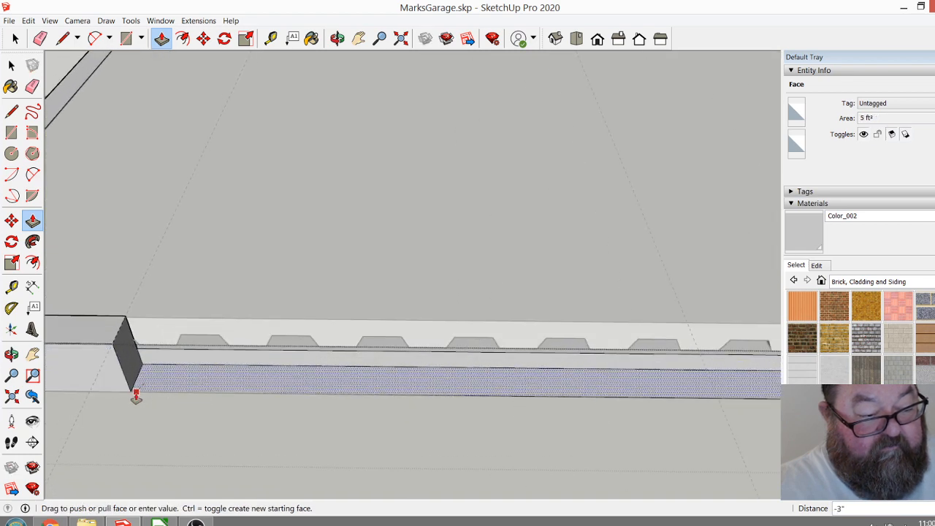
{"action": "left_click", "coordinate": [138, 397]}
{"action": "scroll", "coordinate": [234, 434], "scroll_direction": "down", "scroll_amount": 2}
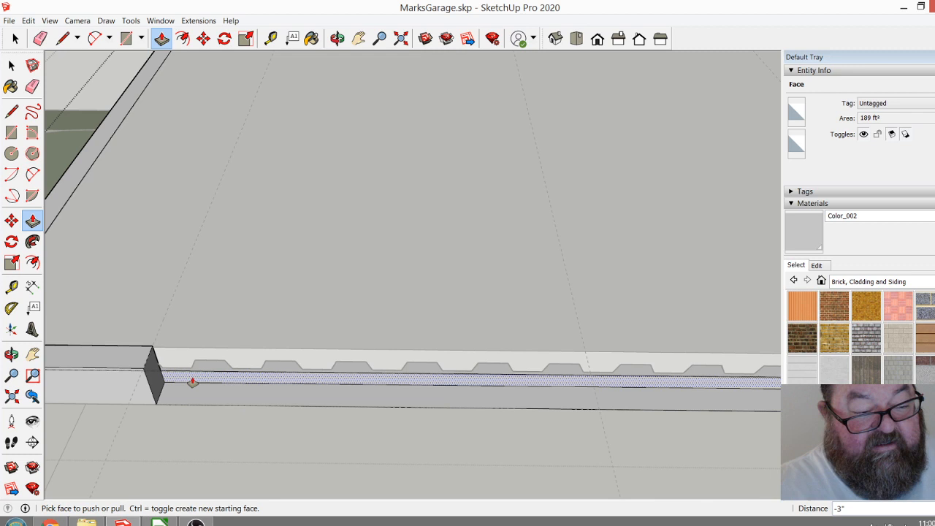
Push the inner ledge beneath the floor deck down 3".
{"action": "scroll", "coordinate": [190, 385], "scroll_direction": "up", "scroll_amount": 2}
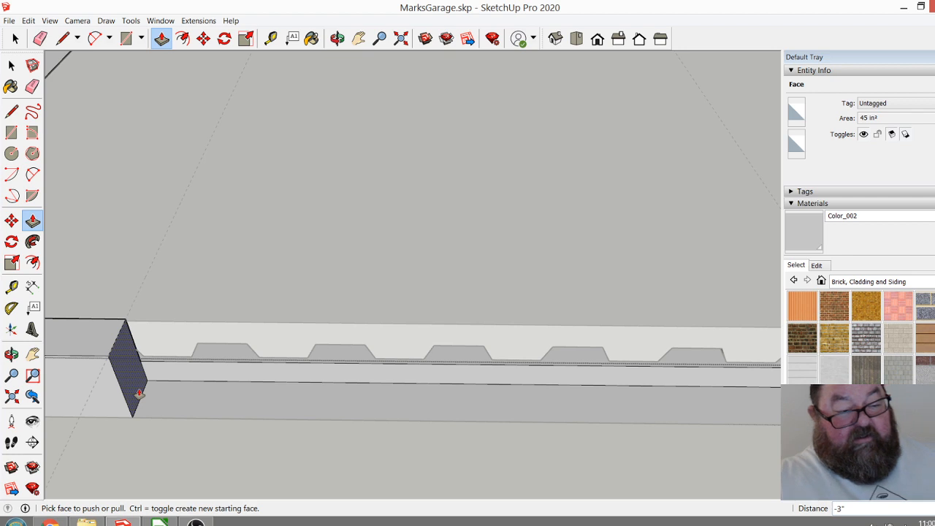
{"action": "left_click", "coordinate": [202, 366]}
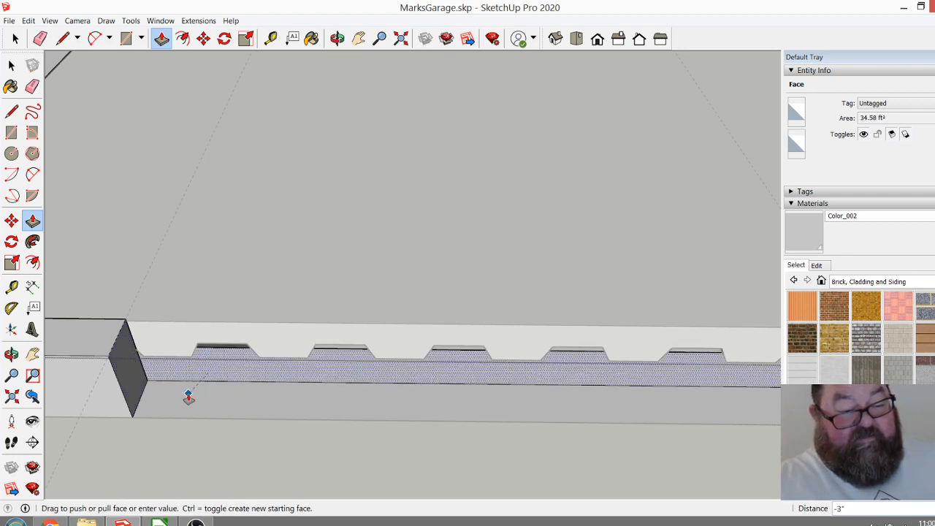
{"action": "left_click", "coordinate": [186, 398]}
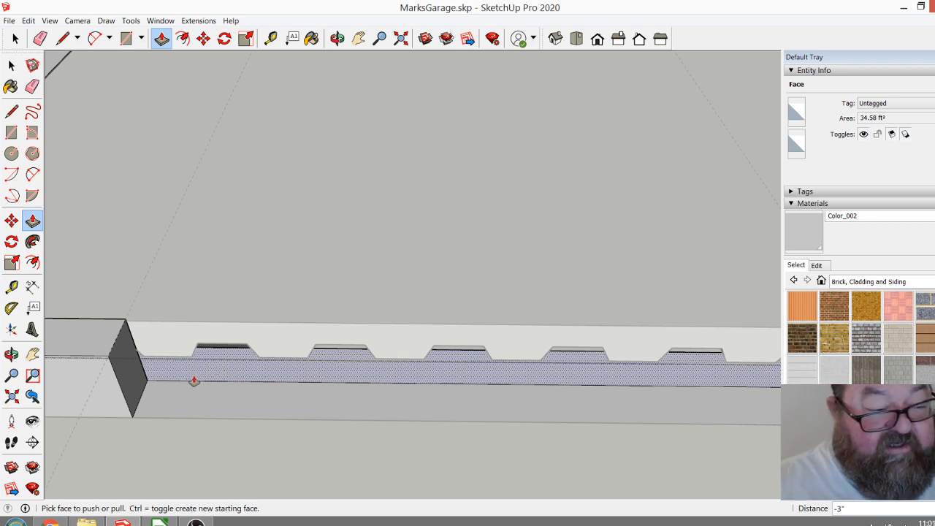
{"action": "middle_click_drag", "start_coordinate": [193, 381], "coordinate": [225, 384]}
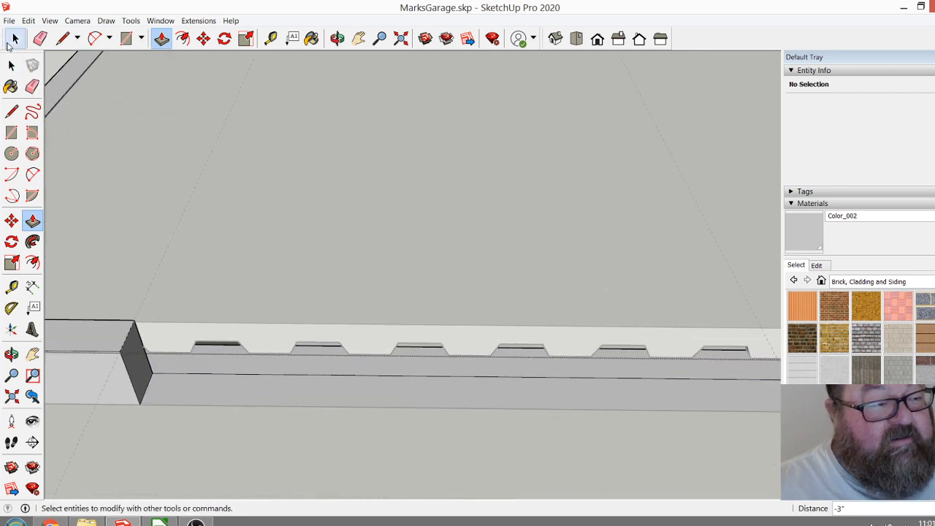
Lower the opening's base by a further 3" and on to paving level, push the inner ledge down to match, and finish editing the groups.
{"action": "left_click", "coordinate": [175, 381]}
{"action": "left_click", "coordinate": [187, 395]}
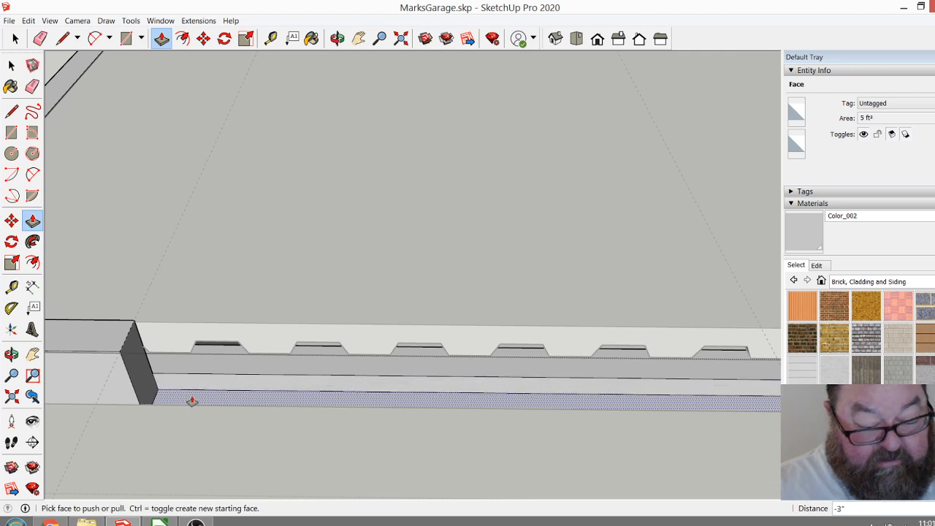
{"action": "left_click", "coordinate": [192, 401]}
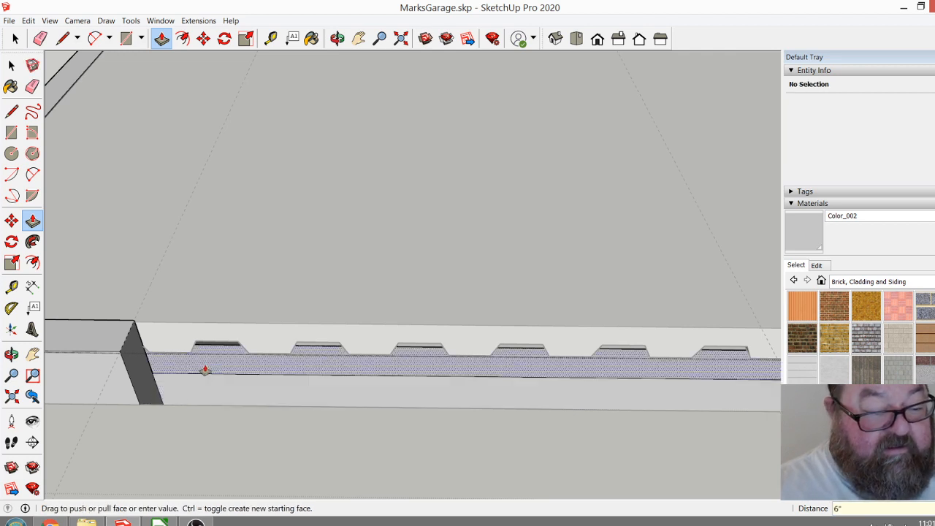
{"action": "left_click", "coordinate": [211, 386]}
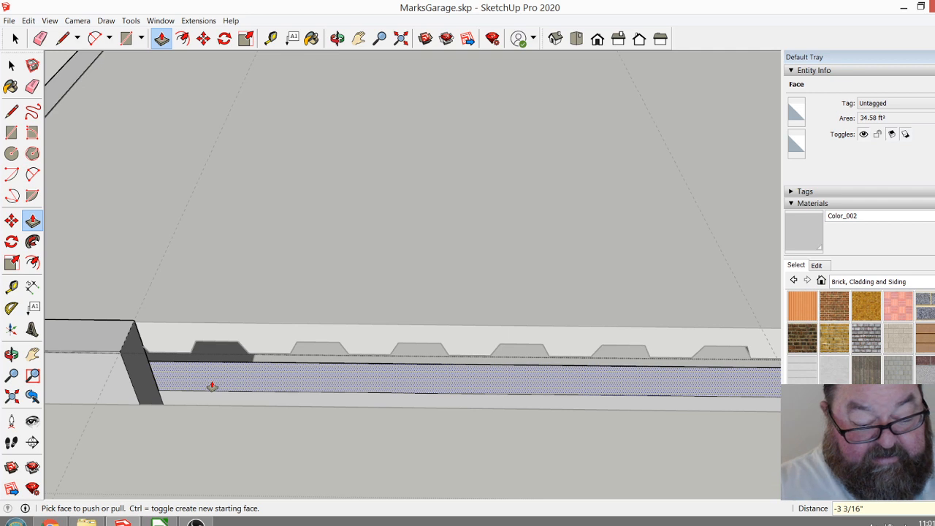
{"action": "left_click", "coordinate": [212, 385]}
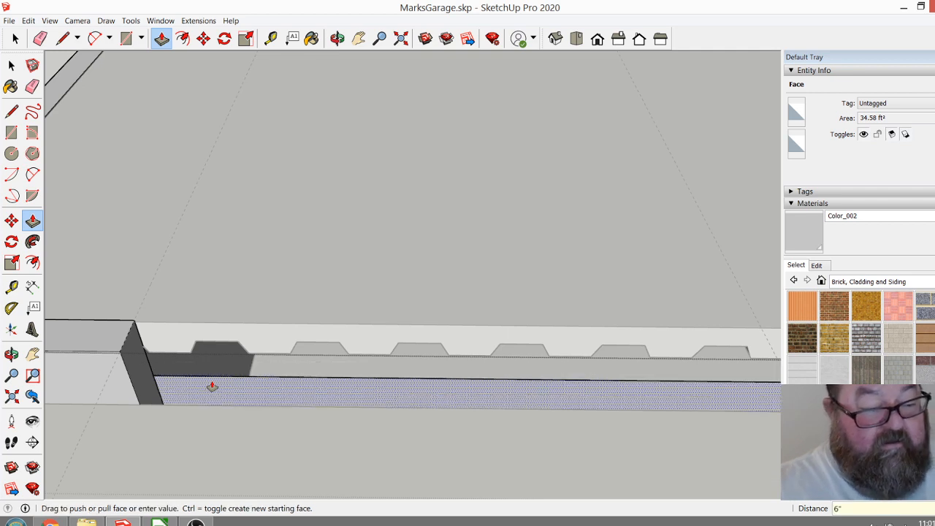
{"action": "left_click", "coordinate": [16, 39]}
{"action": "left_click", "coordinate": [173, 192]}
{"action": "scroll", "coordinate": [407, 408], "scroll_direction": "down", "scroll_amount": 2}
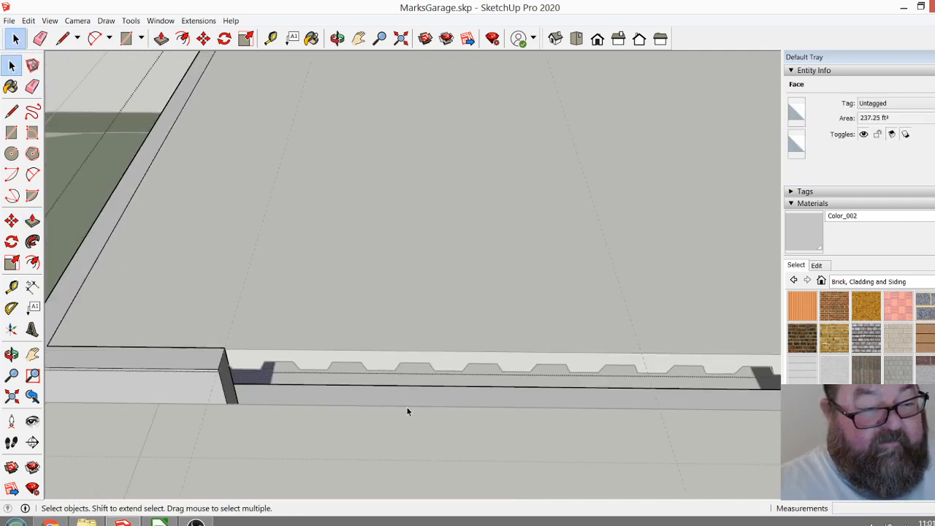
{"action": "left_click", "coordinate": [90, 99]}
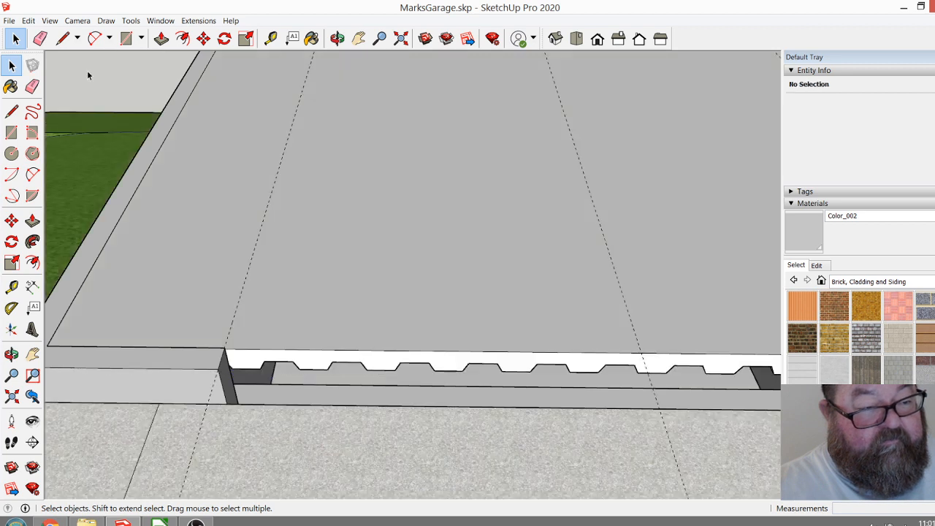
Move the Floor Deck component down about 8 3/4" along the opening's end, then raise it 1".
{"action": "left_click", "coordinate": [282, 350]}
{"action": "scroll", "coordinate": [276, 344], "scroll_direction": "up", "scroll_amount": 3}
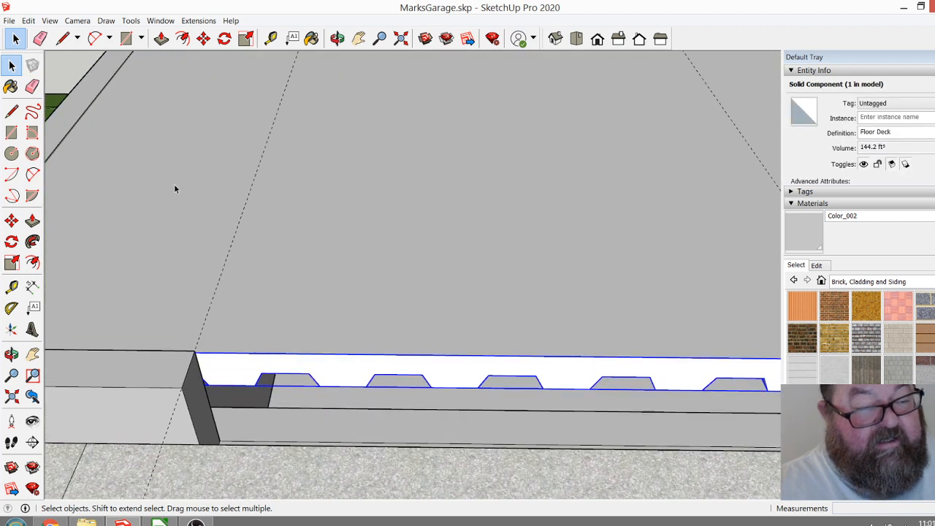
{"action": "left_click", "coordinate": [203, 38]}
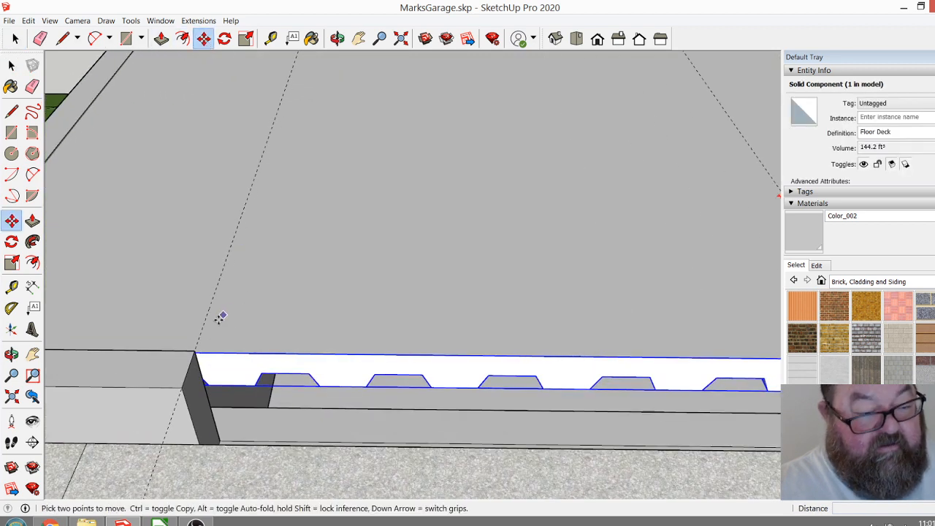
{"action": "left_click", "coordinate": [197, 353]}
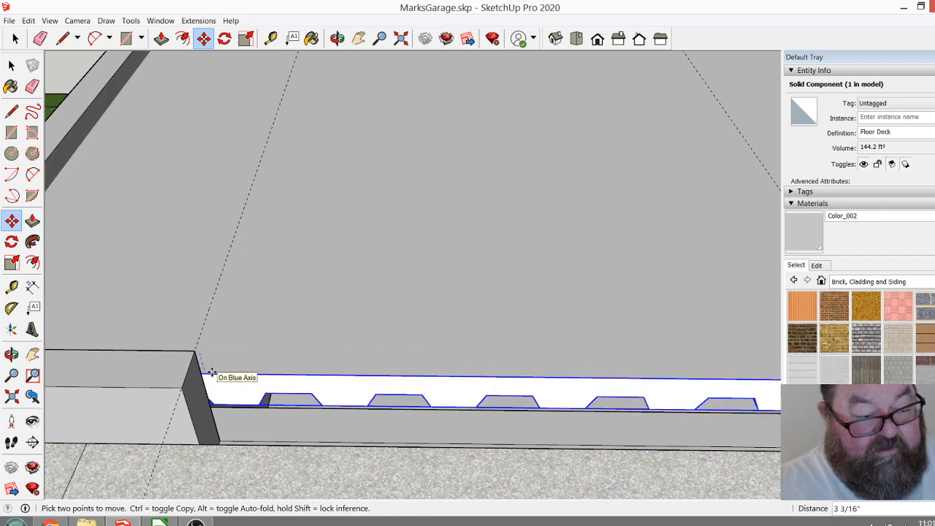
{"action": "left_click", "coordinate": [198, 443]}
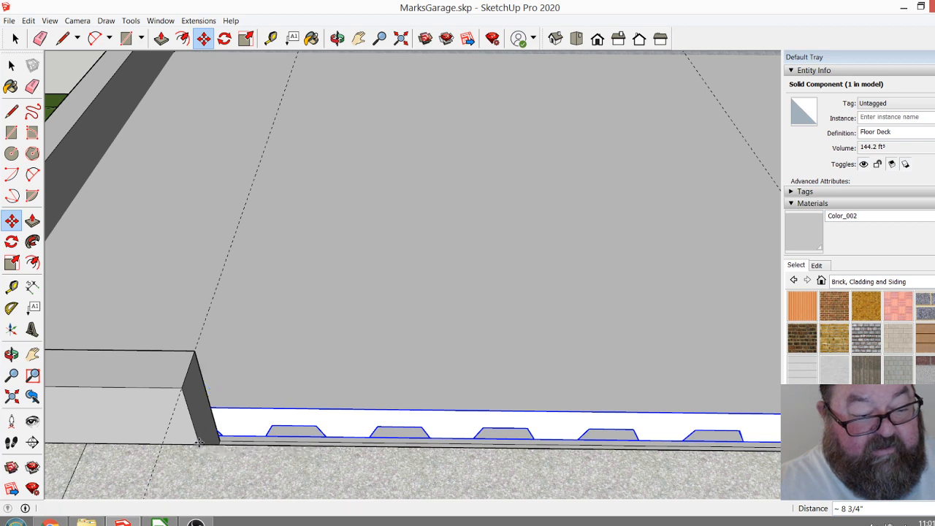
{"action": "left_click", "coordinate": [198, 443]}
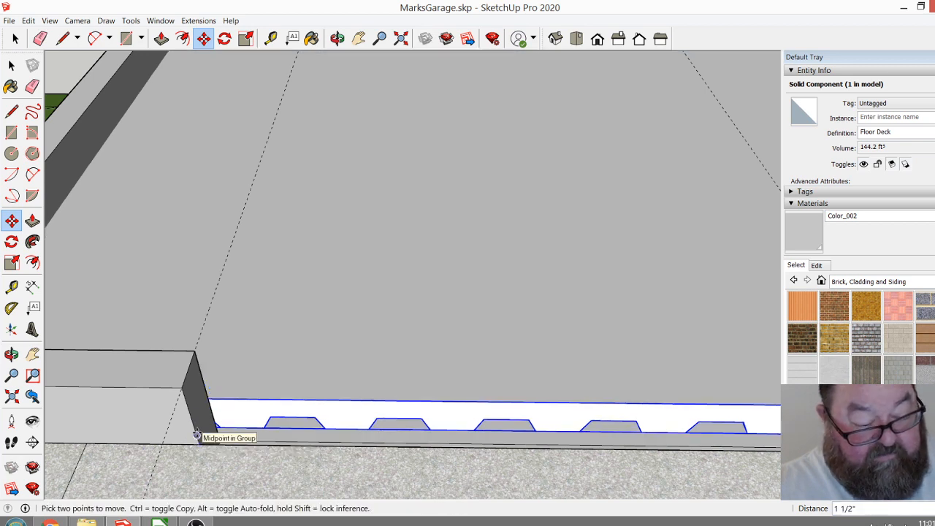
{"action": "key", "text": "Return"}
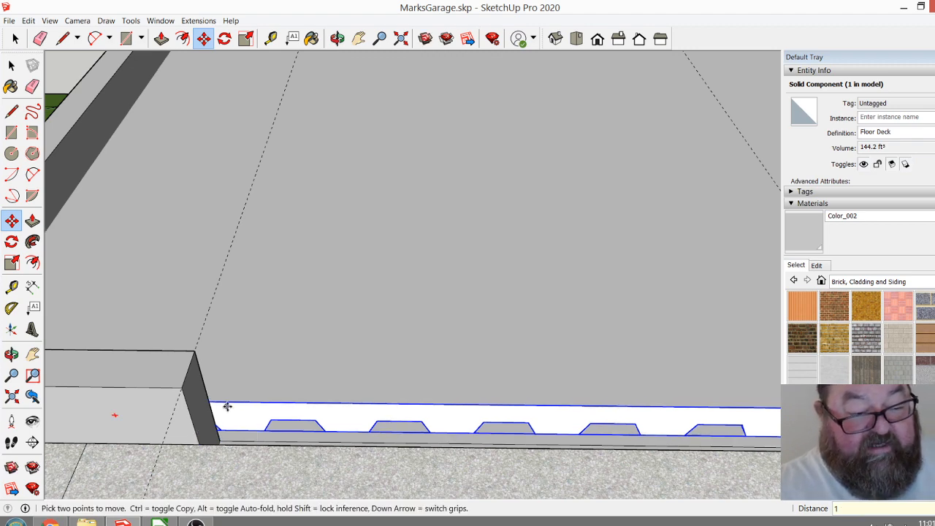
Open the Floor Deck component and draw a 4" vertical line on its paving-side face at each end of the wall opening.
{"action": "scroll", "coordinate": [226, 406], "scroll_direction": "down", "scroll_amount": 1}
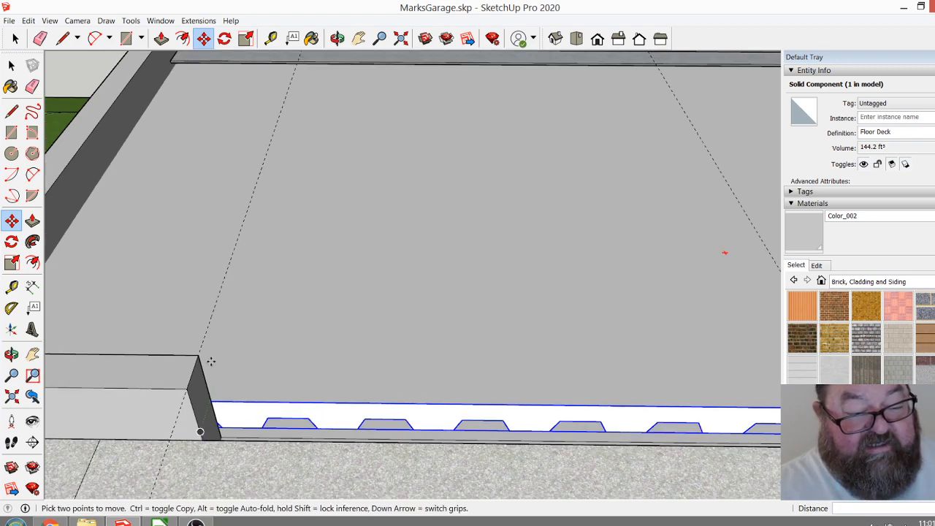
{"action": "scroll", "coordinate": [212, 395], "scroll_direction": "up", "scroll_amount": 3}
{"action": "scroll", "coordinate": [228, 428], "scroll_direction": "up", "scroll_amount": 1}
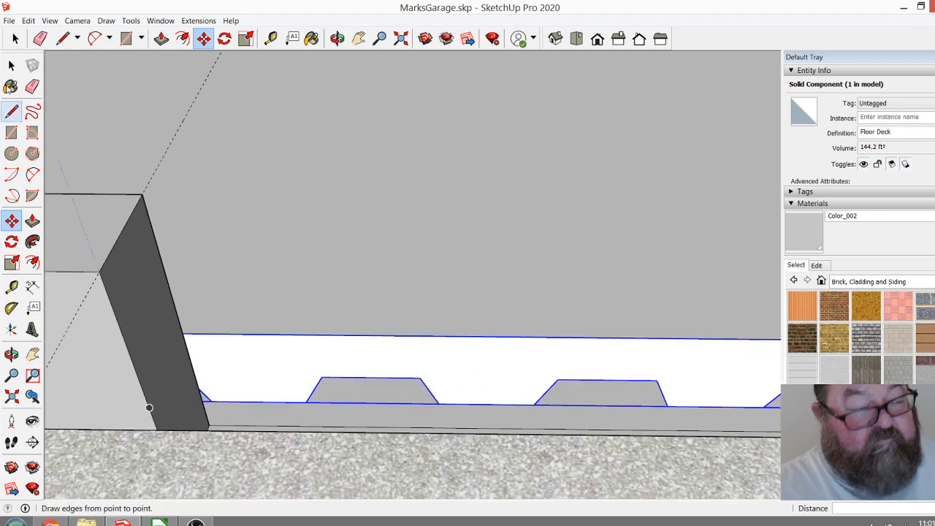
{"action": "left_click", "coordinate": [14, 39]}
{"action": "double_click", "coordinate": [212, 286]}
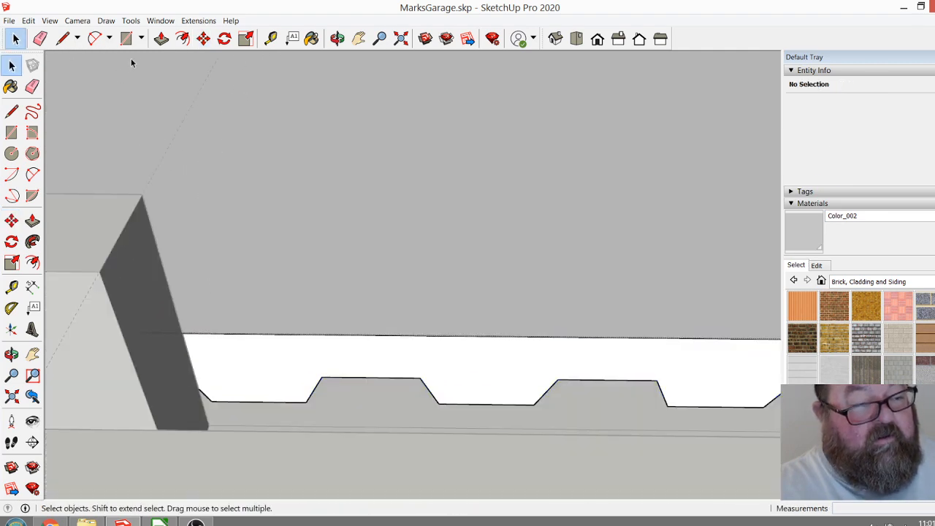
{"action": "left_click", "coordinate": [63, 39]}
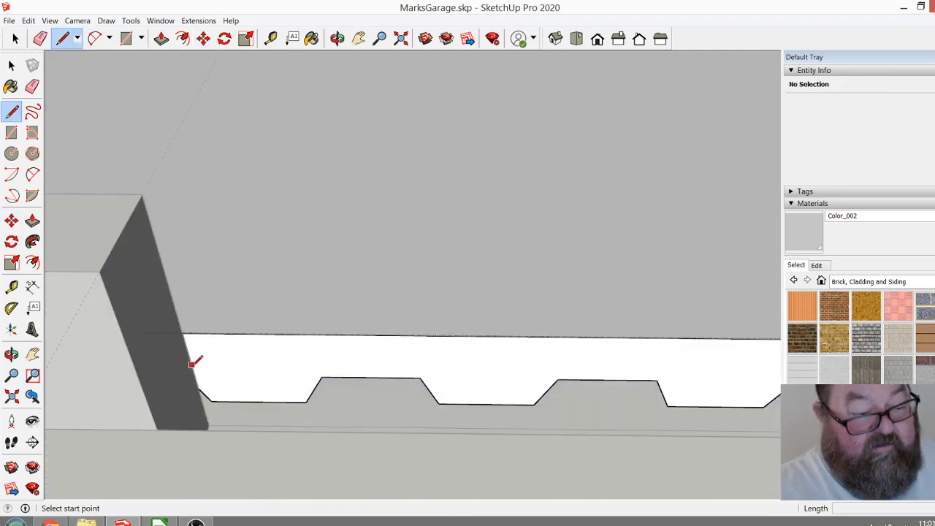
{"action": "left_click", "coordinate": [183, 333]}
{"action": "left_click", "coordinate": [200, 386]}
{"action": "scroll", "coordinate": [152, 390], "scroll_direction": "down", "scroll_amount": 8}
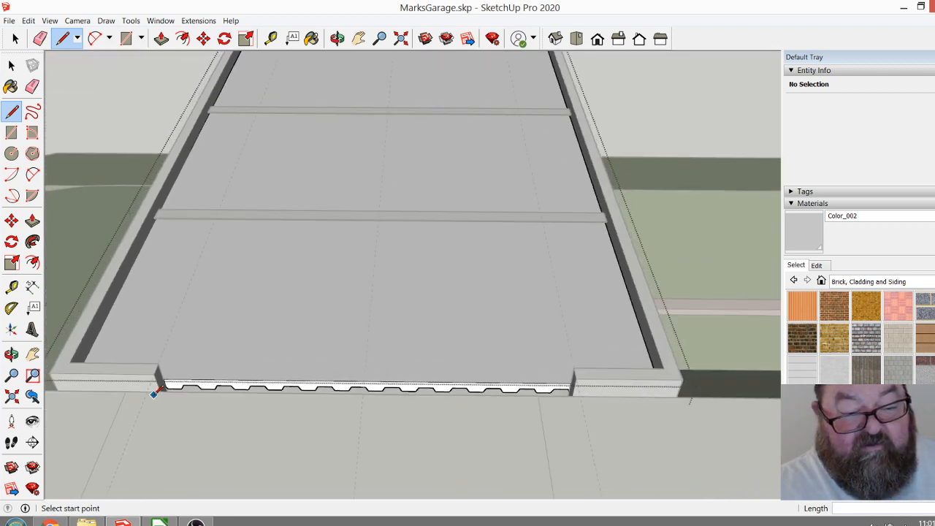
{"action": "scroll", "coordinate": [566, 394], "scroll_direction": "up", "scroll_amount": 8}
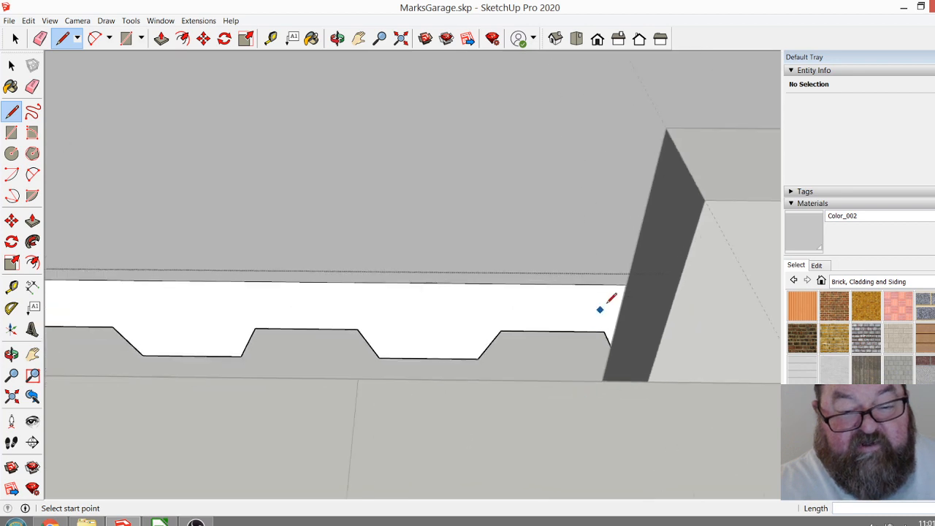
{"action": "left_click", "coordinate": [627, 285]}
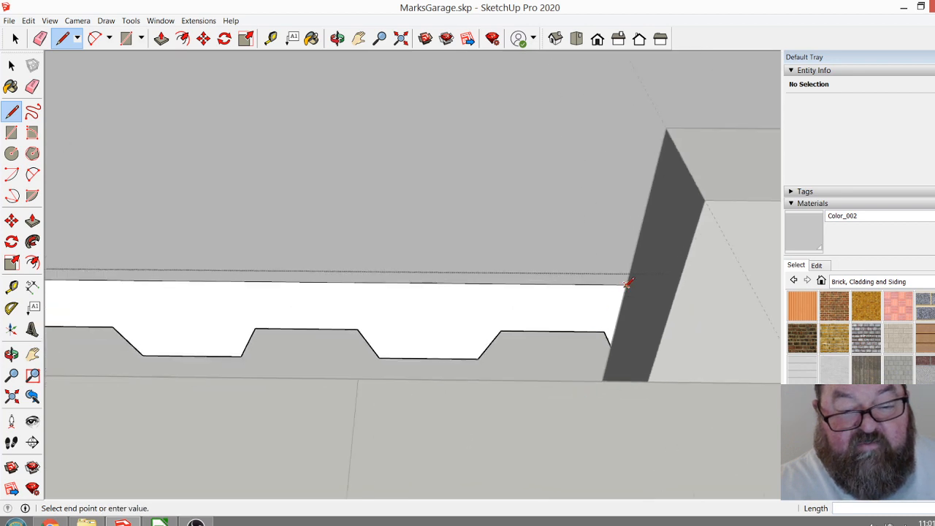
{"action": "left_click", "coordinate": [610, 344]}
Pull the deck's edge face between the two lines out 5" through the wall opening and finish editing the component.
{"action": "left_click", "coordinate": [161, 38]}
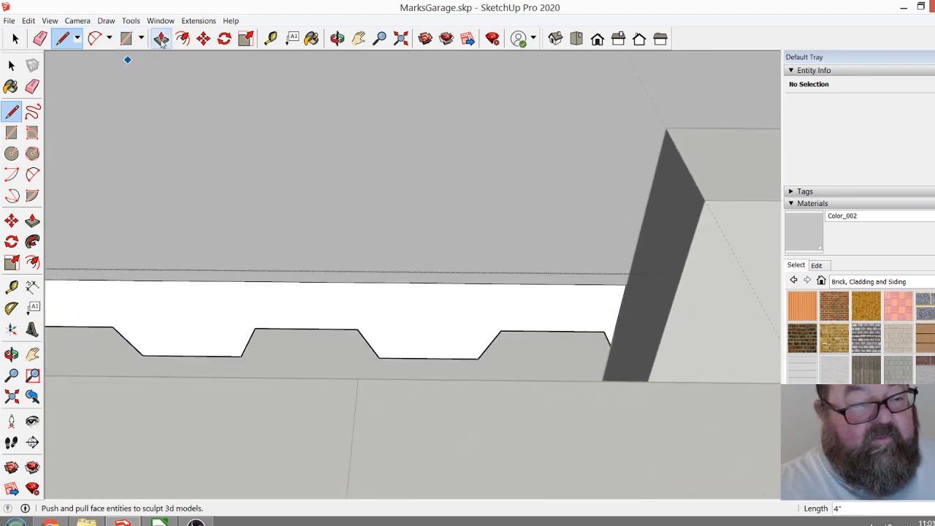
{"action": "left_click", "coordinate": [380, 296]}
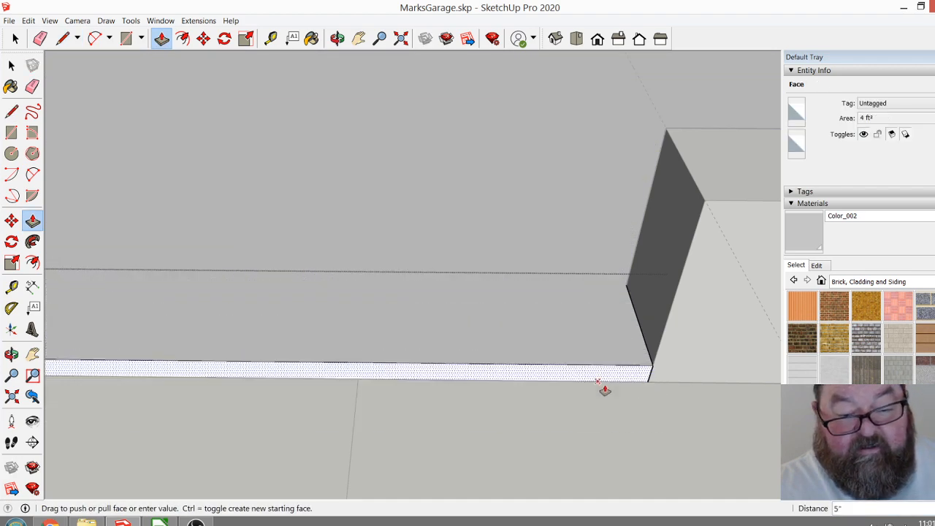
{"action": "left_click", "coordinate": [658, 386]}
{"action": "middle_click_drag", "start_coordinate": [615, 401], "coordinate": [646, 396]}
{"action": "scroll", "coordinate": [628, 399], "scroll_direction": "down", "scroll_amount": 3}
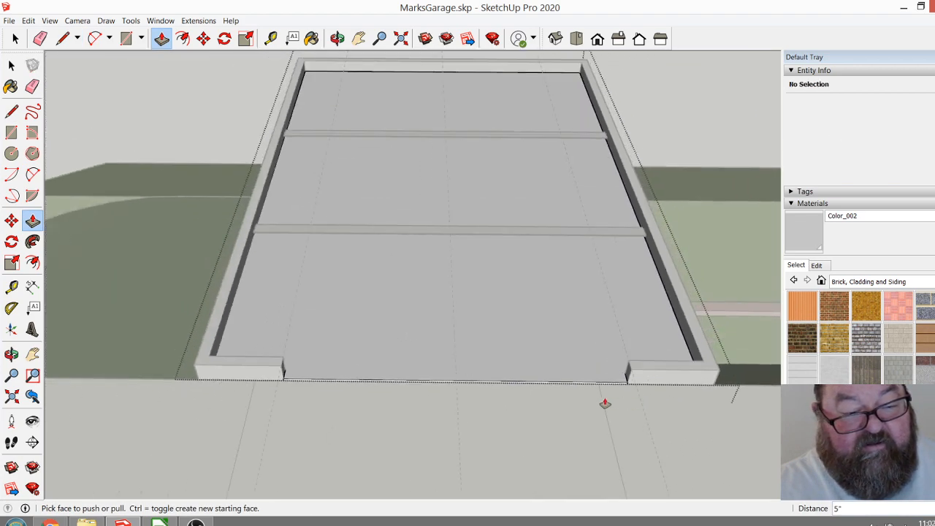
{"action": "left_click", "coordinate": [16, 38]}
Paint the deck's exposed white edge in the opening with the Color_002 material.
{"action": "scroll", "coordinate": [313, 321], "scroll_direction": "down", "scroll_amount": 3}
{"action": "scroll", "coordinate": [389, 370], "scroll_direction": "up", "scroll_amount": 5}
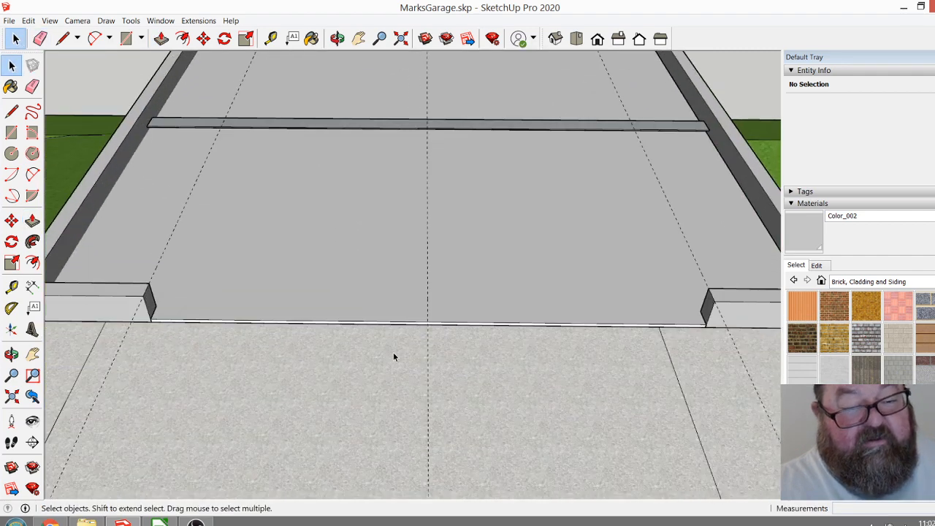
{"action": "scroll", "coordinate": [377, 339], "scroll_direction": "down", "scroll_amount": 3}
{"action": "scroll", "coordinate": [253, 344], "scroll_direction": "up", "scroll_amount": 8}
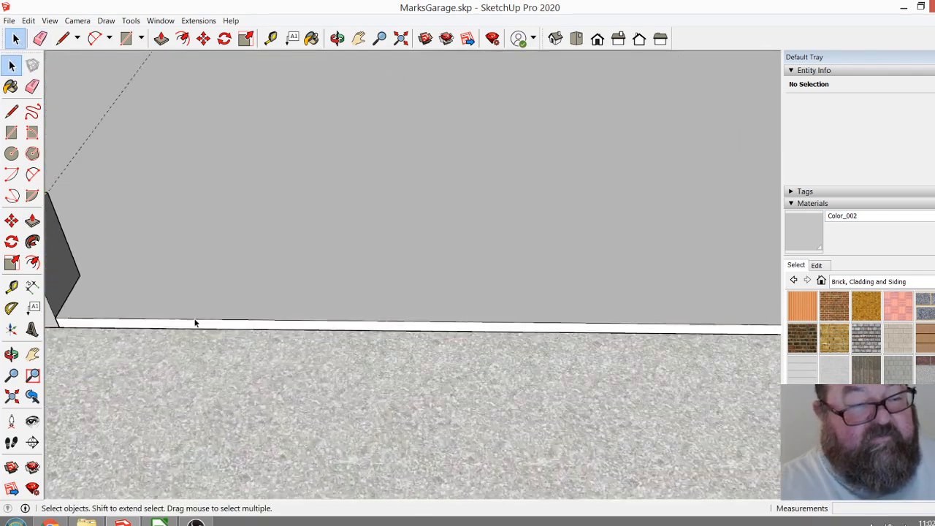
{"action": "left_click", "coordinate": [311, 38]}
{"action": "scroll", "coordinate": [192, 373], "scroll_direction": "up", "scroll_amount": 3}
{"action": "left_click", "coordinate": [232, 285]}
{"action": "scroll", "coordinate": [275, 452], "scroll_direction": "down", "scroll_amount": 6}
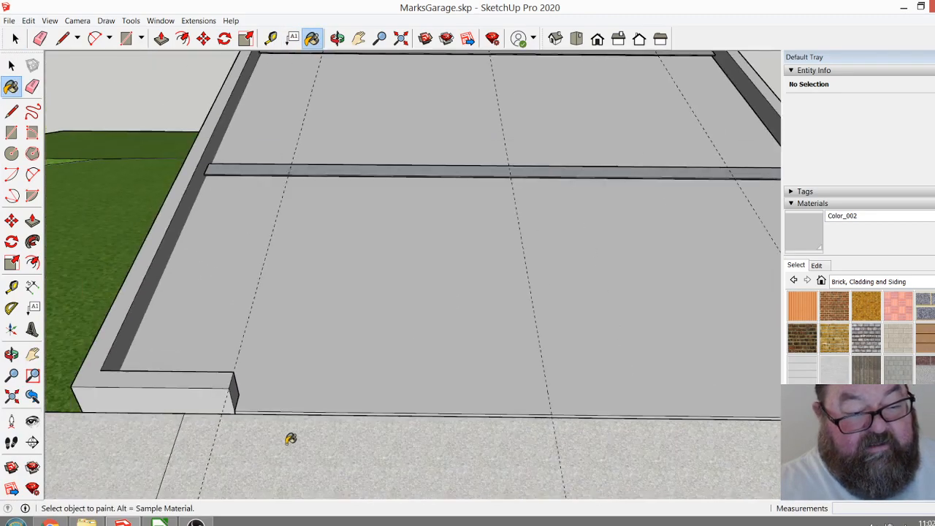
Move the two IWF 244x175 beam components that show through the floor deck down 8".
{"action": "left_click", "coordinate": [12, 38]}
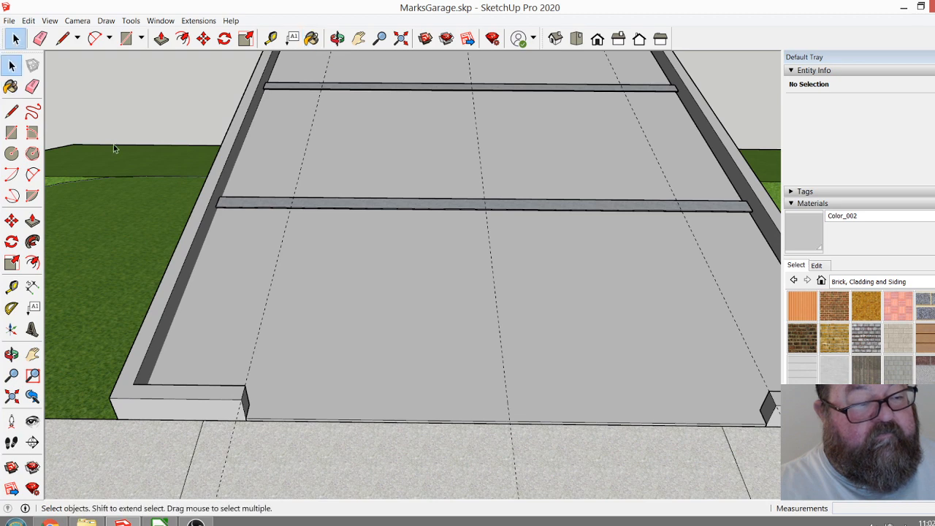
{"action": "scroll", "coordinate": [321, 511], "scroll_direction": "down", "scroll_amount": 3}
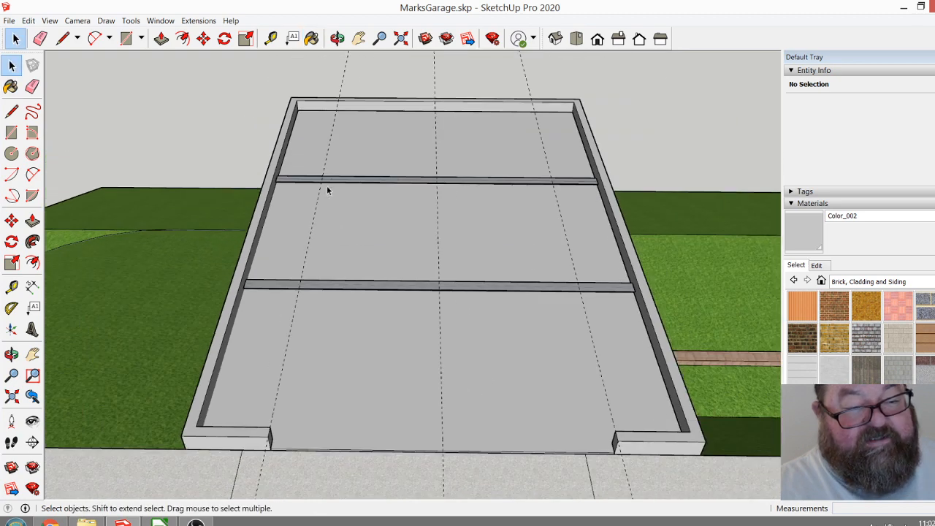
{"action": "scroll", "coordinate": [284, 183], "scroll_direction": "up", "scroll_amount": 5}
{"action": "scroll", "coordinate": [270, 177], "scroll_direction": "down", "scroll_amount": 1}
{"action": "left_click", "coordinate": [281, 164]}
{"action": "left_click", "coordinate": [222, 400]}
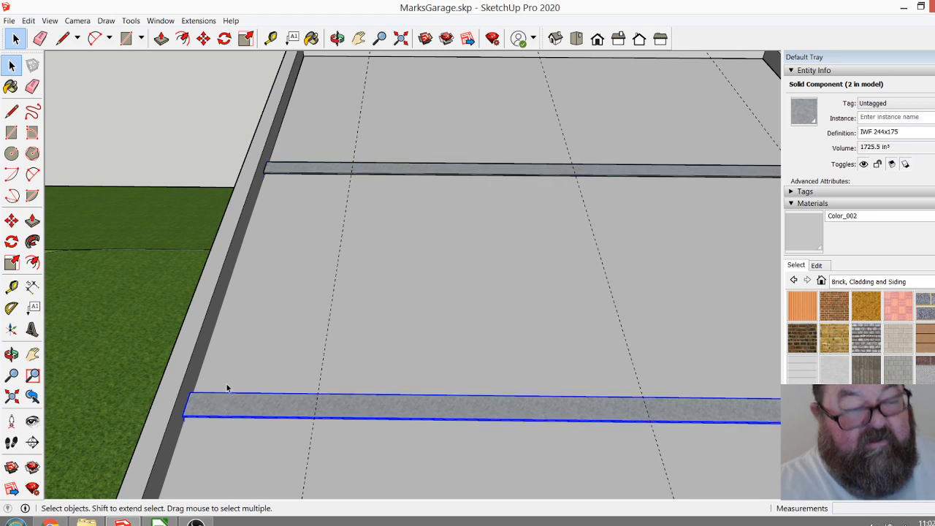
{"action": "left_click", "coordinate": [300, 171], "text": "shift"}
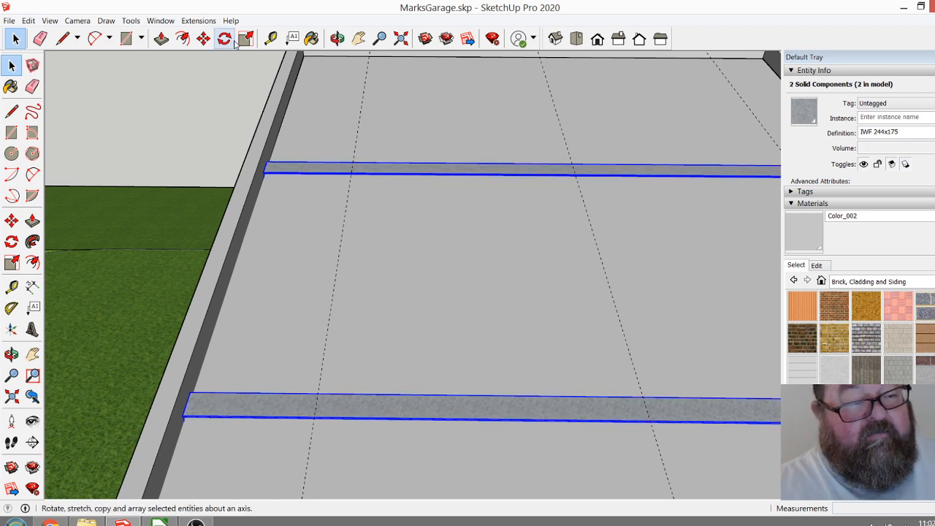
{"action": "scroll", "coordinate": [175, 436], "scroll_direction": "up", "scroll_amount": 6}
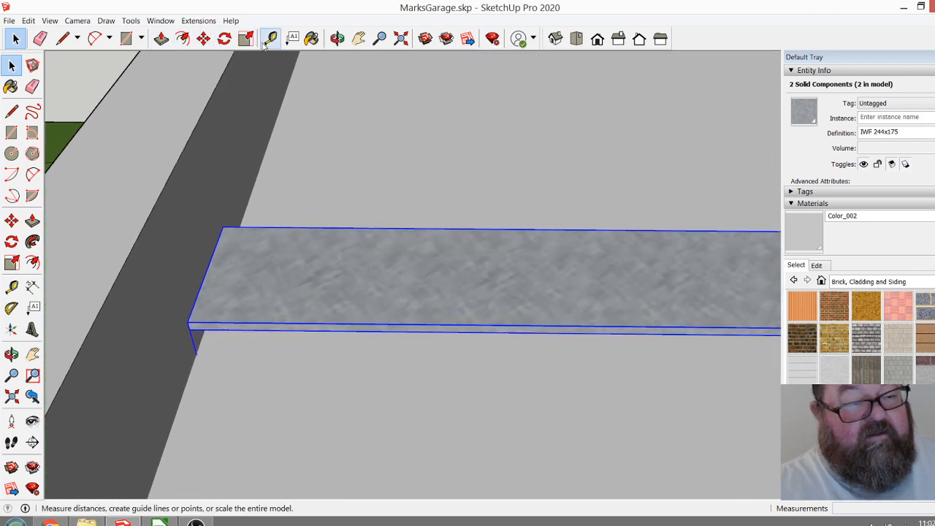
{"action": "left_click", "coordinate": [203, 37]}
{"action": "left_click", "coordinate": [188, 322]}
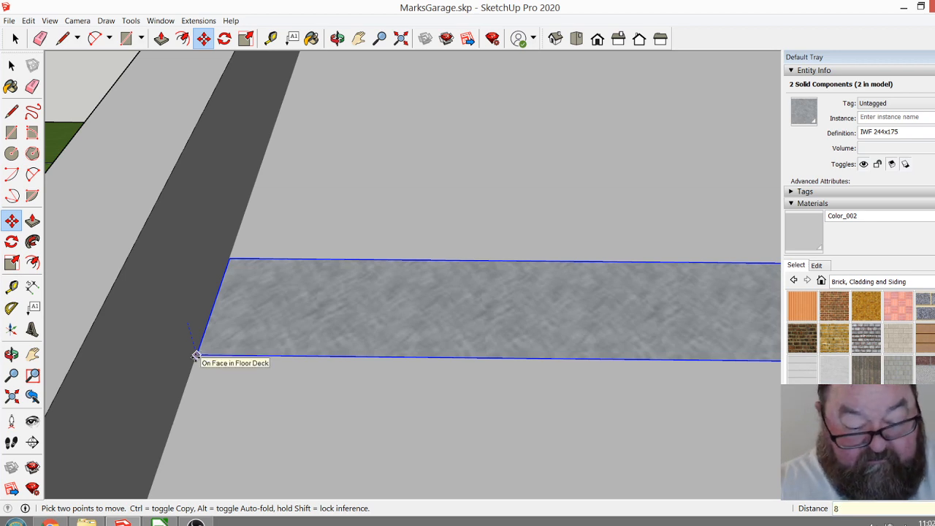
{"action": "type", "text": "8"}
{"action": "key", "text": "Return"}
{"action": "scroll", "coordinate": [267, 355], "scroll_direction": "down", "scroll_amount": 5}
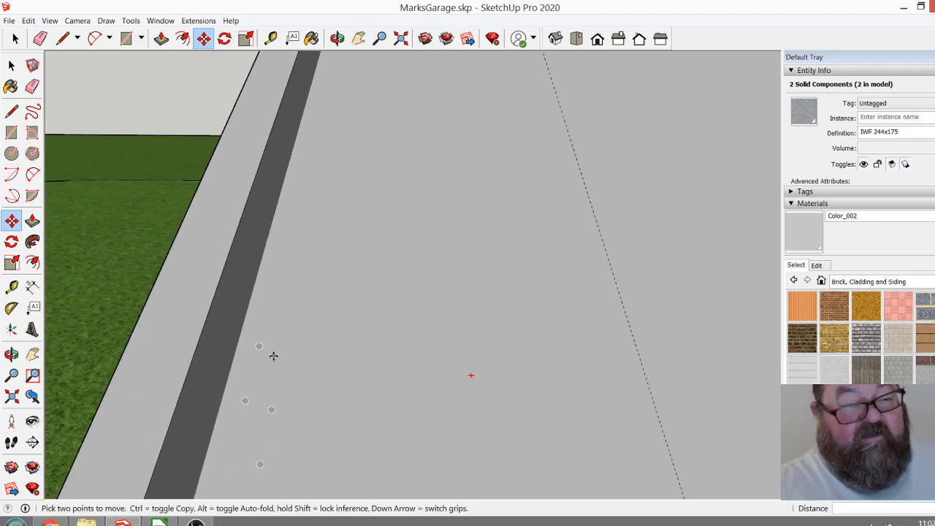
{"action": "scroll", "coordinate": [266, 362], "scroll_direction": "down", "scroll_amount": 5}
{"action": "scroll", "coordinate": [147, 155], "scroll_direction": "down", "scroll_amount": 2}
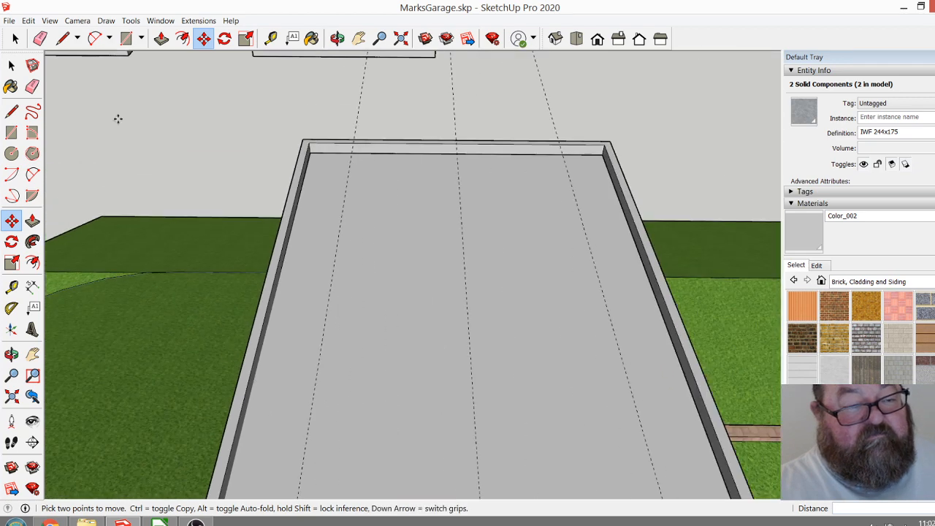
Erase the three dashed guide lines that run across the floor deck and the paving.
{"action": "left_click", "coordinate": [15, 39]}
{"action": "scroll", "coordinate": [323, 151], "scroll_direction": "down", "scroll_amount": 4}
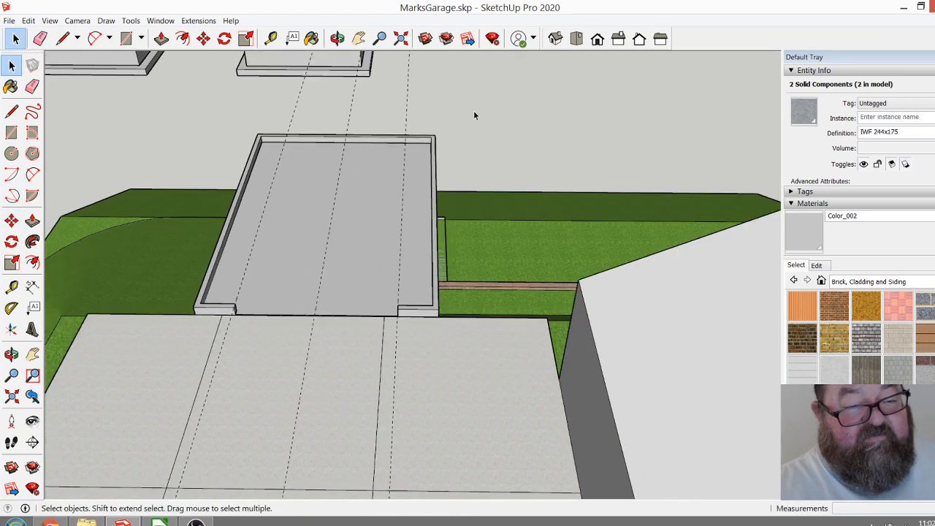
{"action": "scroll", "coordinate": [307, 239], "scroll_direction": "up", "scroll_amount": 2}
{"action": "scroll", "coordinate": [307, 239], "scroll_direction": "up", "scroll_amount": 1}
{"action": "scroll", "coordinate": [152, 358], "scroll_direction": "up", "scroll_amount": 5}
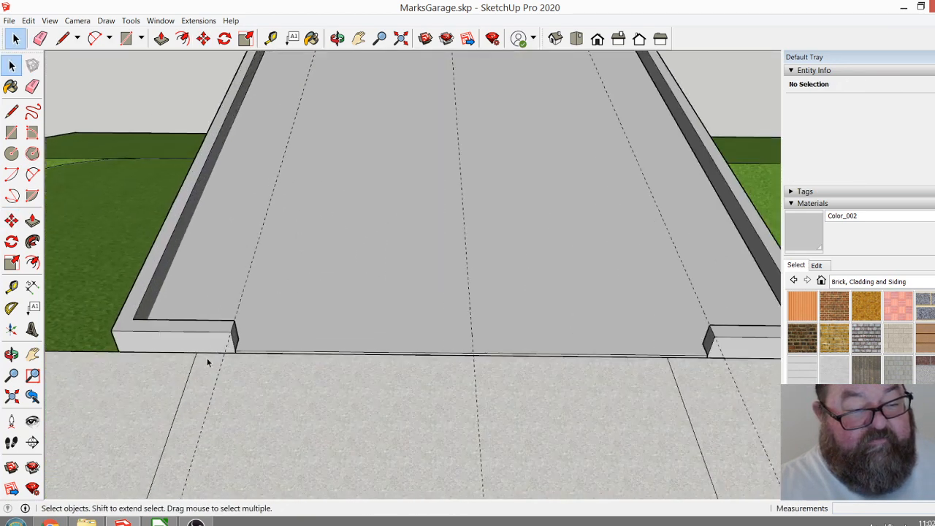
{"action": "scroll", "coordinate": [282, 382], "scroll_direction": "down", "scroll_amount": 2}
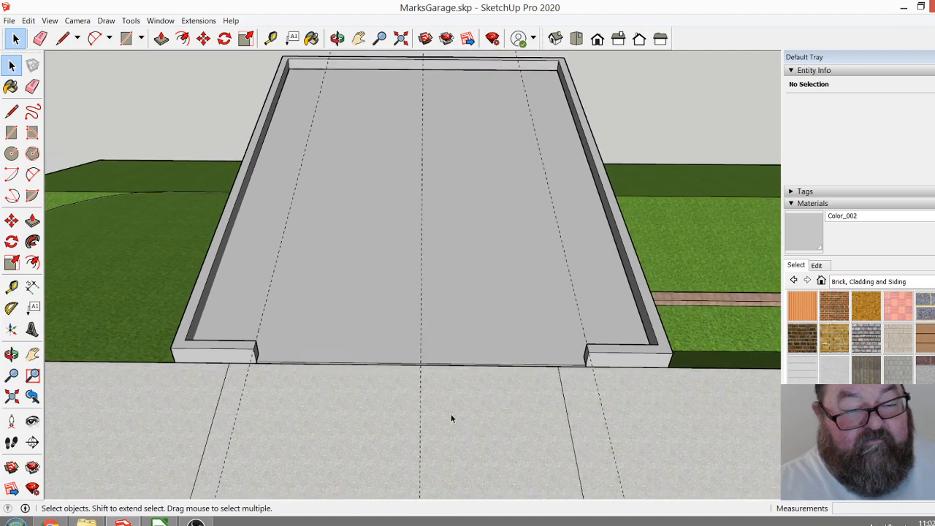
{"action": "scroll", "coordinate": [582, 385], "scroll_direction": "up", "scroll_amount": 3}
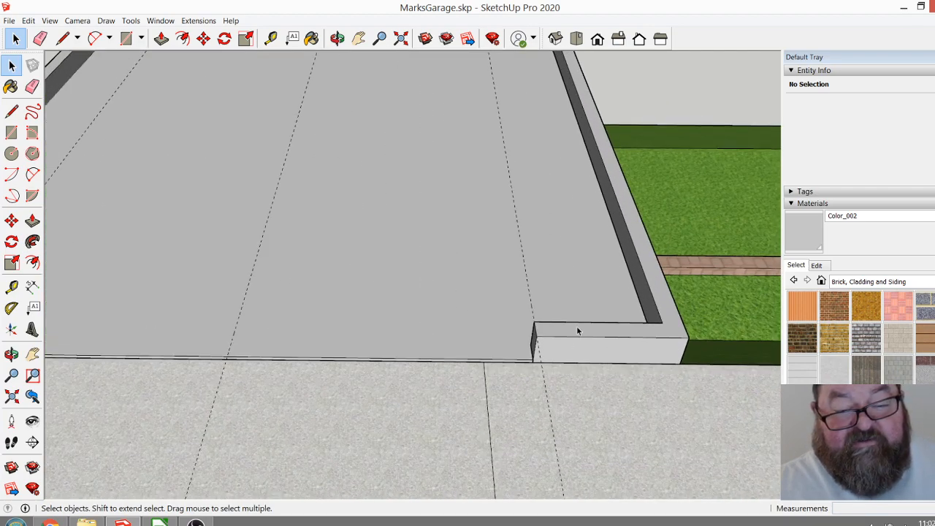
{"action": "scroll", "coordinate": [571, 345], "scroll_direction": "down", "scroll_amount": 3}
{"action": "scroll", "coordinate": [509, 373], "scroll_direction": "down", "scroll_amount": 2}
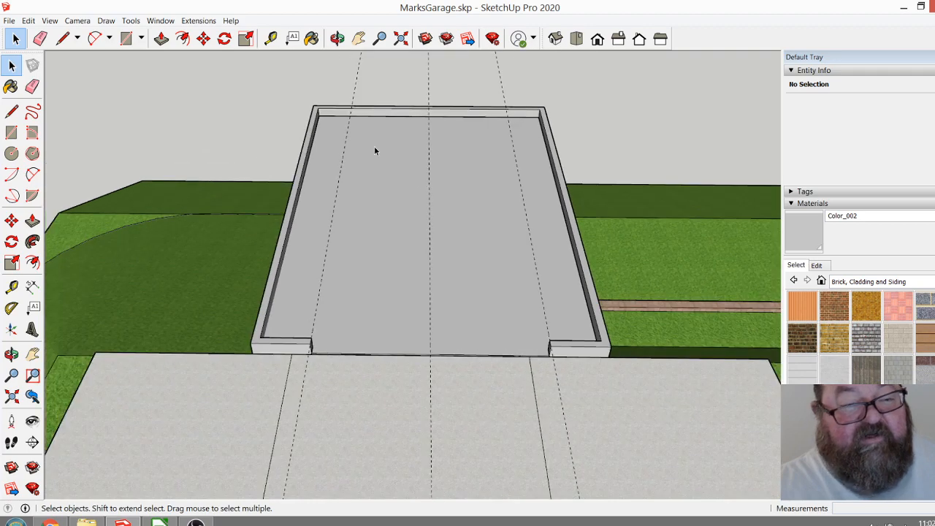
{"action": "scroll", "coordinate": [245, 370], "scroll_direction": "up", "scroll_amount": 4}
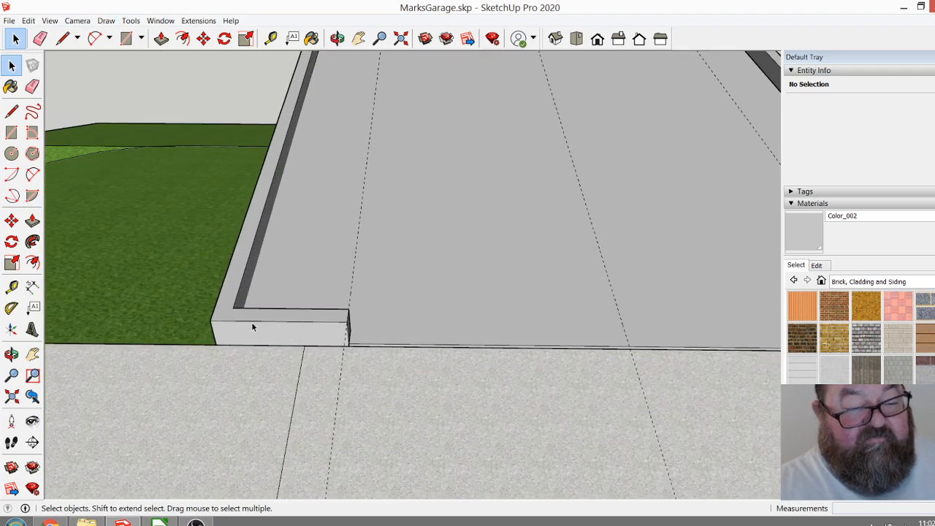
{"action": "scroll", "coordinate": [285, 378], "scroll_direction": "down", "scroll_amount": 6}
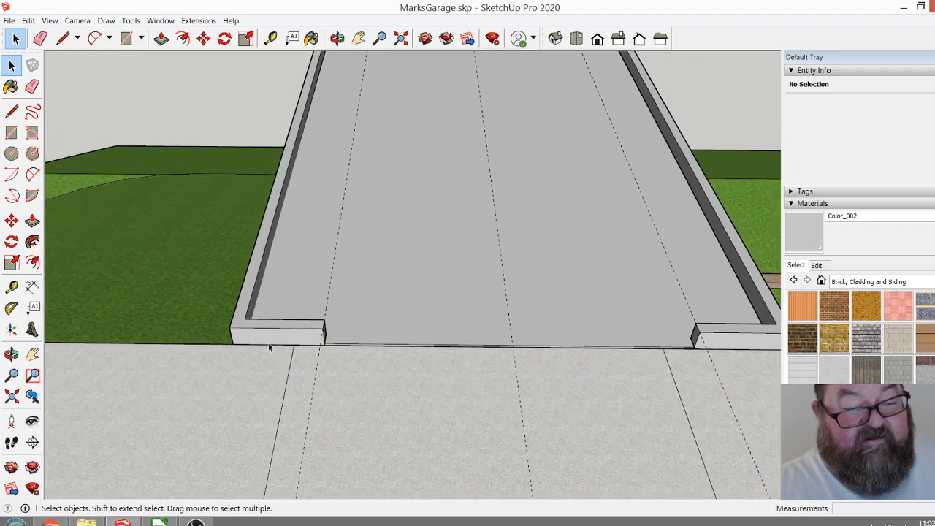
{"action": "left_click", "coordinate": [39, 38]}
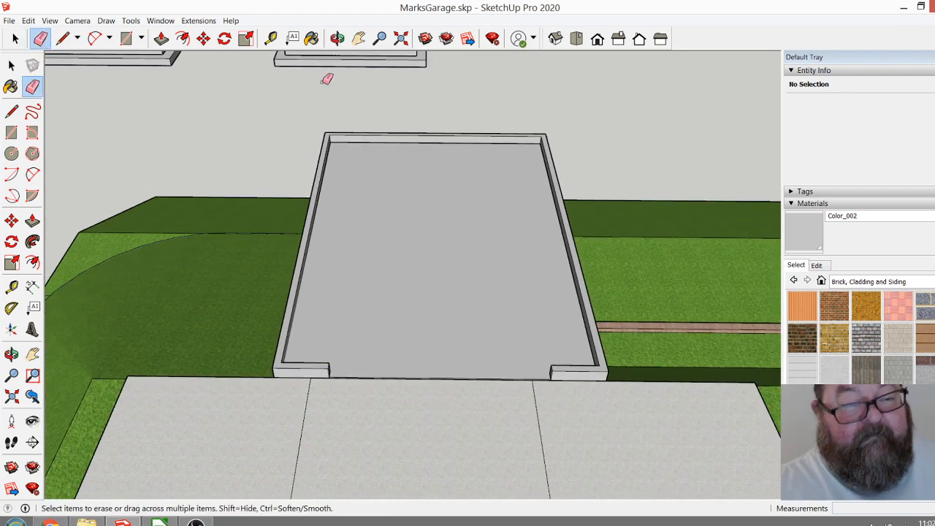
Examine the garage exterior, its roof deck and its relation to the house and paving from several sides.
{"action": "left_click", "coordinate": [336, 38]}
{"action": "left_click_drag", "start_coordinate": [397, 182], "coordinate": [48, 270]}
{"action": "mouse_move", "coordinate": [207, 198]}
{"action": "left_mouse_down"}
{"action": "mouse_move", "coordinate": [490, 275]}
{"action": "mouse_move", "coordinate": [273, 294]}
{"action": "mouse_move", "coordinate": [457, 384]}
{"action": "mouse_move", "coordinate": [346, 259]}
{"action": "mouse_move", "coordinate": [394, 373]}
{"action": "mouse_move", "coordinate": [491, 414]}
{"action": "mouse_move", "coordinate": [432, 338]}
{"action": "mouse_move", "coordinate": [149, 299]}
{"action": "mouse_move", "coordinate": [349, 332]}
{"action": "left_mouse_up"}
{"action": "scroll", "coordinate": [457, 384], "scroll_direction": "down", "scroll_amount": 2}
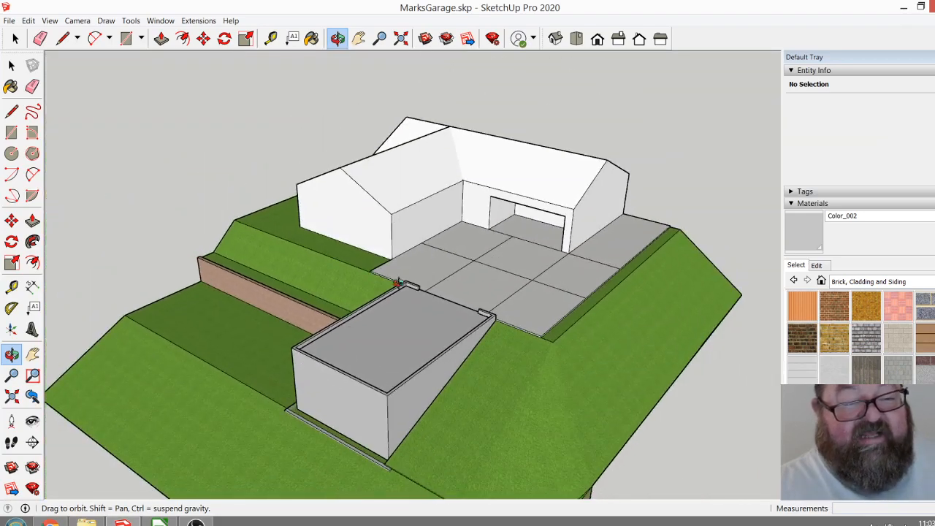
{"action": "scroll", "coordinate": [554, 204], "scroll_direction": "up", "scroll_amount": 5}
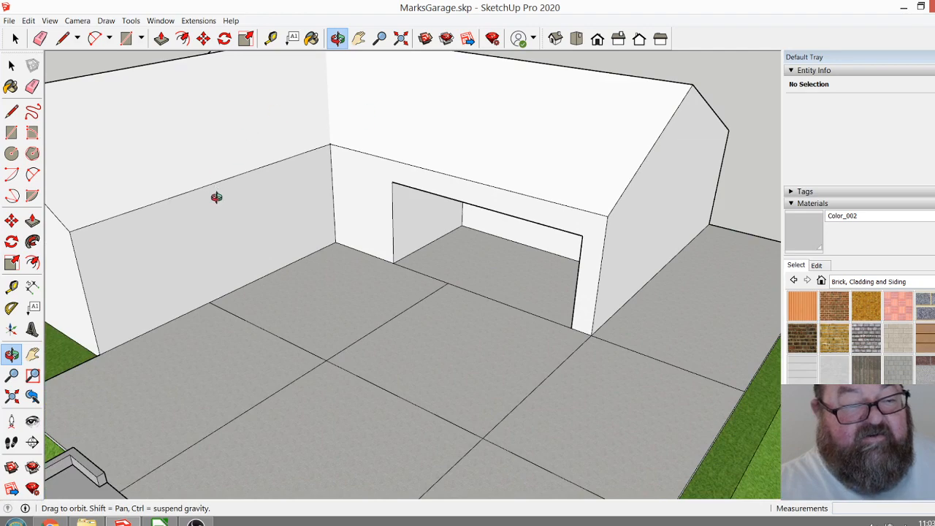
{"action": "scroll", "coordinate": [662, 262], "scroll_direction": "down", "scroll_amount": 4}
{"action": "left_click_drag", "start_coordinate": [474, 228], "coordinate": [374, 166]}
{"action": "left_click_drag", "start_coordinate": [309, 244], "coordinate": [371, 219]}
{"action": "left_click_drag", "start_coordinate": [353, 265], "coordinate": [295, 296]}
{"action": "scroll", "coordinate": [349, 301], "scroll_direction": "up", "scroll_amount": 5}
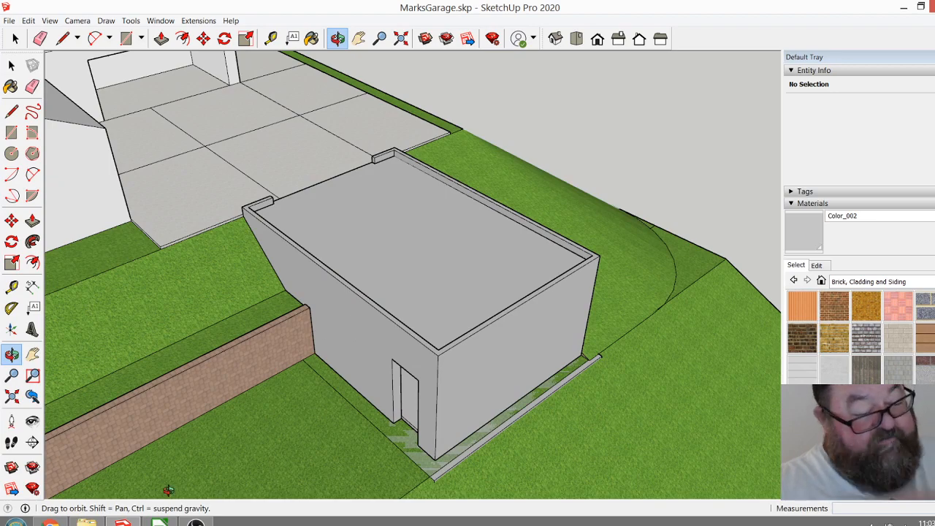
Check the live stream dashboard and chat in YouTube Studio in the browser, and return to SketchUp.
{"action": "left_click", "coordinate": [49, 522]}
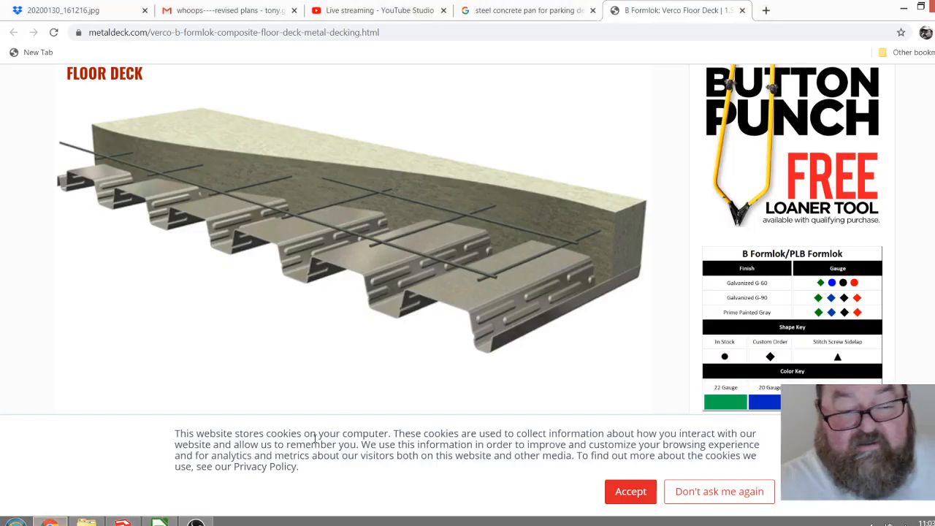
{"action": "left_click", "coordinate": [387, 11]}
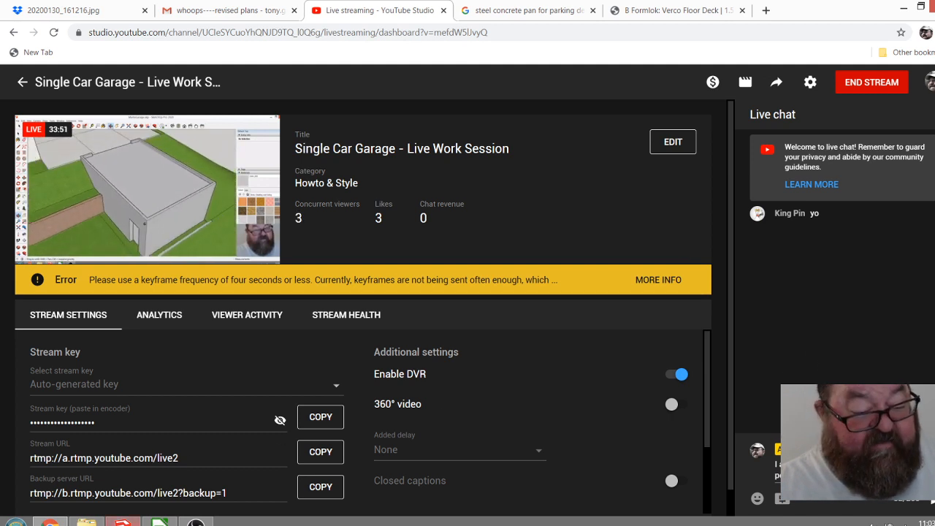
{"action": "left_click", "coordinate": [123, 522]}
Measure the short wall section between the garage's inner side wall and the near end of the wall opening.
{"action": "mouse_move", "coordinate": [407, 385]}
{"action": "left_mouse_down"}
{"action": "mouse_move", "coordinate": [468, 326]}
{"action": "mouse_move", "coordinate": [524, 309]}
{"action": "mouse_move", "coordinate": [494, 328]}
{"action": "mouse_move", "coordinate": [431, 342]}
{"action": "mouse_move", "coordinate": [406, 376]}
{"action": "mouse_move", "coordinate": [409, 398]}
{"action": "left_mouse_up"}
{"action": "left_click_drag", "start_coordinate": [463, 367], "coordinate": [417, 401]}
{"action": "scroll", "coordinate": [403, 171], "scroll_direction": "up", "scroll_amount": 3}
{"action": "scroll", "coordinate": [357, 295], "scroll_direction": "up", "scroll_amount": 5}
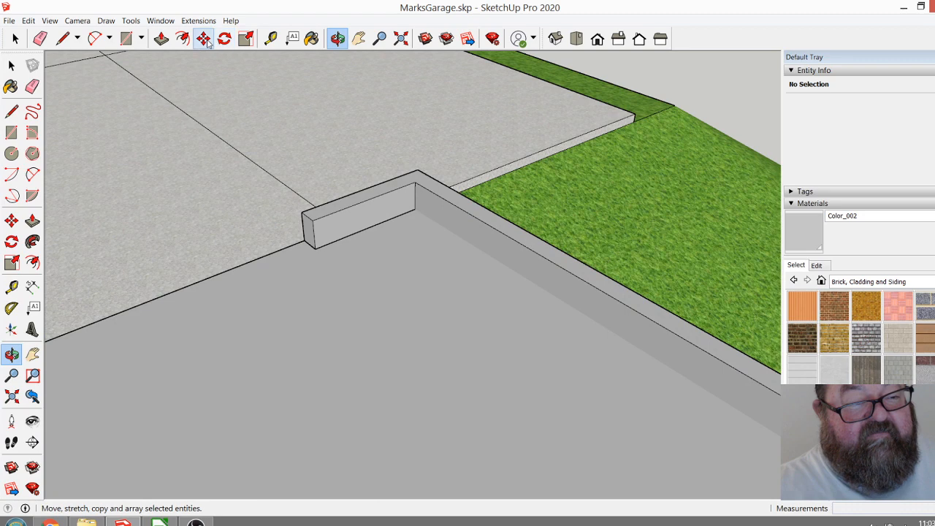
{"action": "left_click", "coordinate": [270, 38]}
{"action": "left_click", "coordinate": [426, 210]}
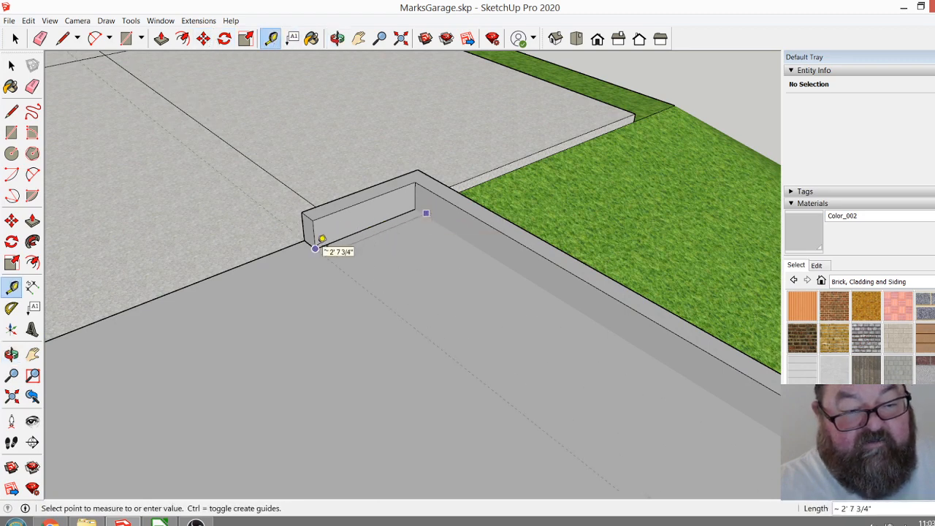
{"action": "left_click", "coordinate": [356, 278]}
{"action": "scroll", "coordinate": [355, 276], "scroll_direction": "down", "scroll_amount": 3}
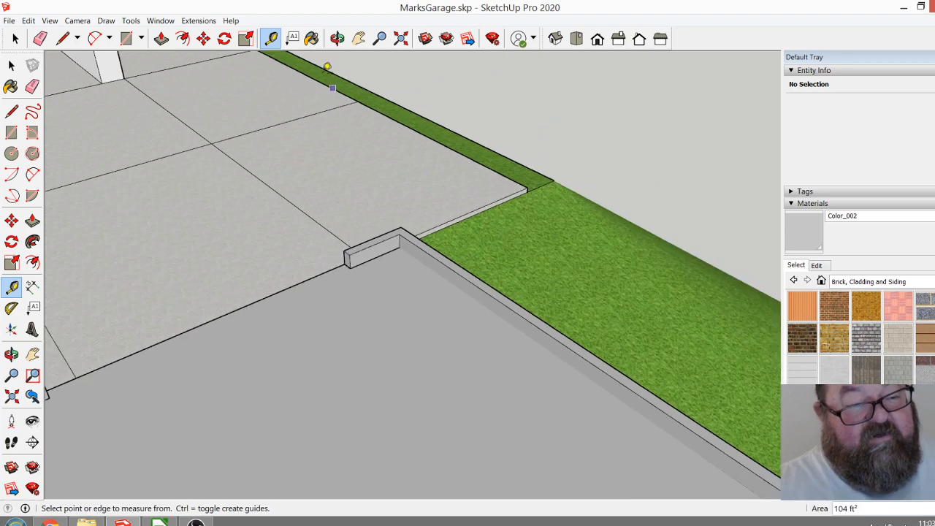
Examine the roof deck, the surrounding parapet and the wall opening from the paving side.
{"action": "left_click", "coordinate": [337, 38]}
{"action": "left_click_drag", "start_coordinate": [388, 248], "coordinate": [379, 285]}
{"action": "left_click_drag", "start_coordinate": [289, 309], "coordinate": [404, 335]}
{"action": "scroll", "coordinate": [343, 409], "scroll_direction": "down", "scroll_amount": 1}
{"action": "scroll", "coordinate": [526, 354], "scroll_direction": "up", "scroll_amount": 3}
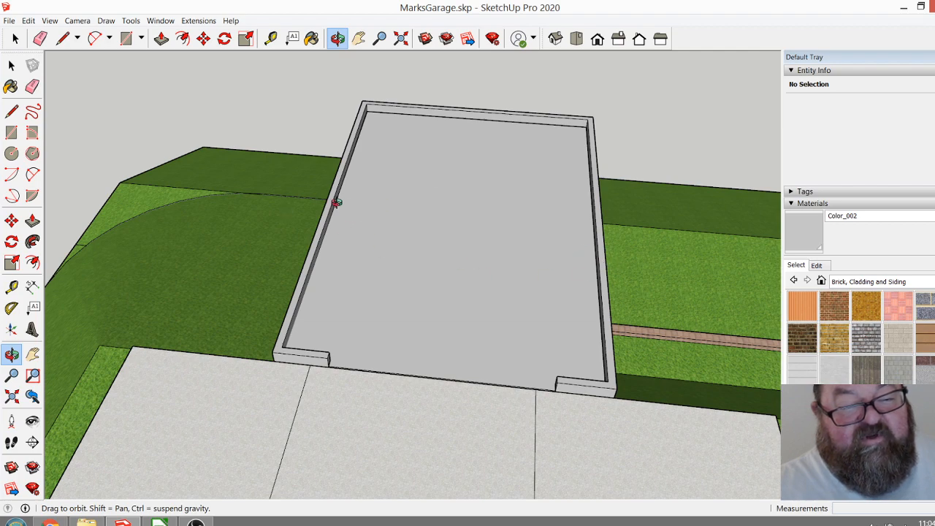
{"action": "left_click_drag", "start_coordinate": [336, 218], "coordinate": [330, 197]}
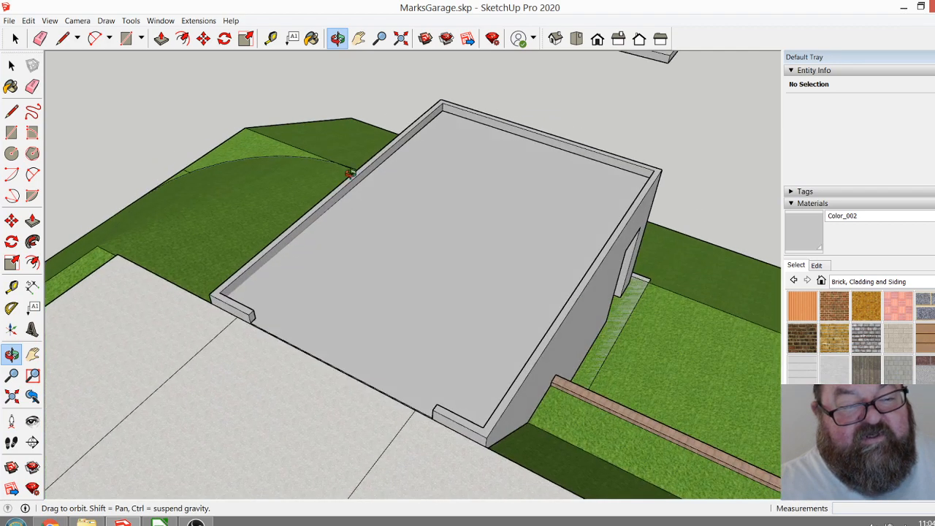
{"action": "left_click_drag", "start_coordinate": [392, 356], "coordinate": [413, 369]}
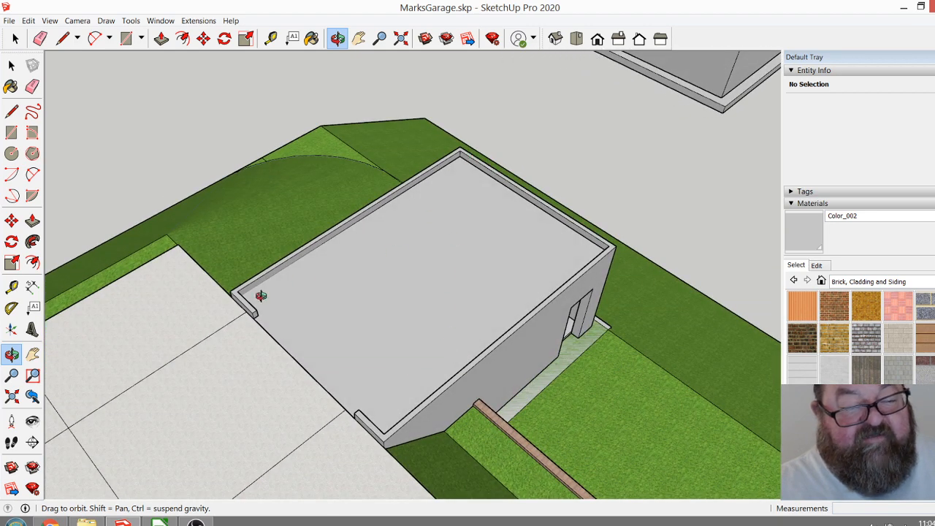
{"action": "scroll", "coordinate": [226, 303], "scroll_direction": "up", "scroll_amount": 4}
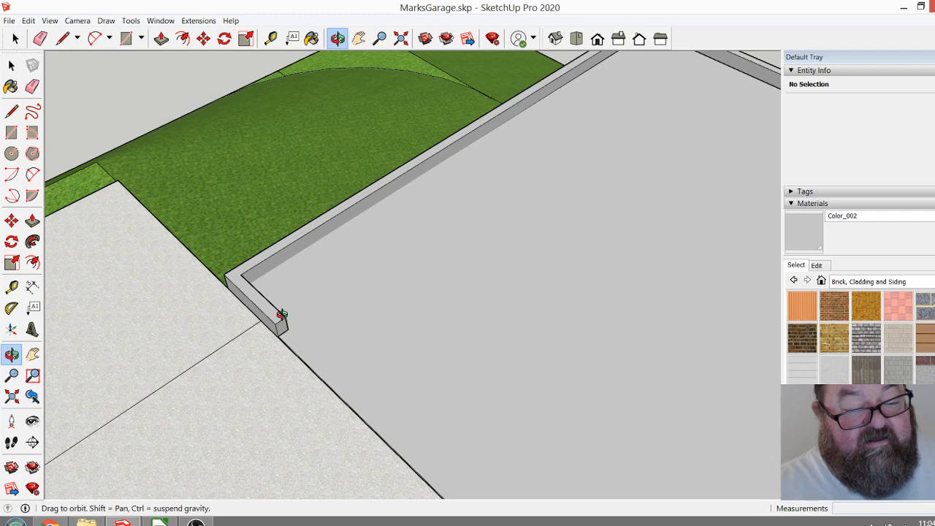
{"action": "scroll", "coordinate": [237, 285], "scroll_direction": "down", "scroll_amount": 2}
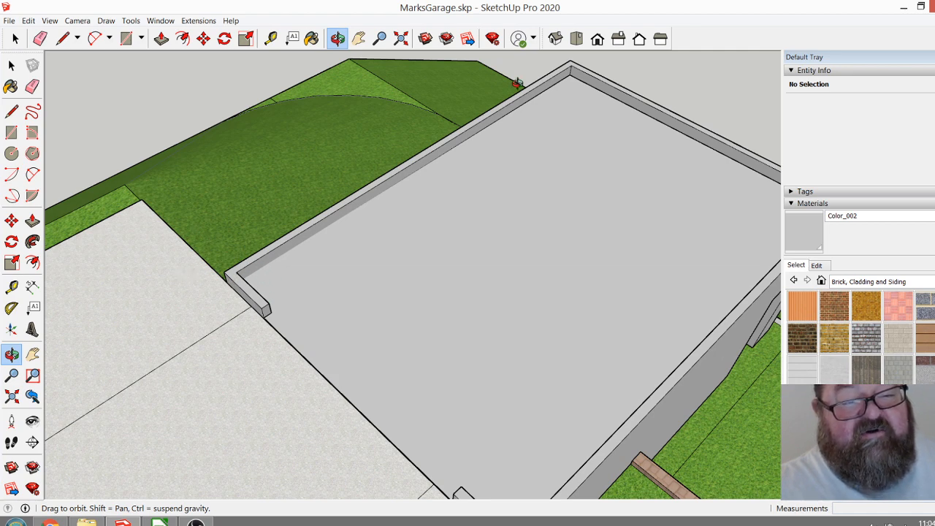
{"action": "scroll", "coordinate": [431, 314], "scroll_direction": "down", "scroll_amount": 2}
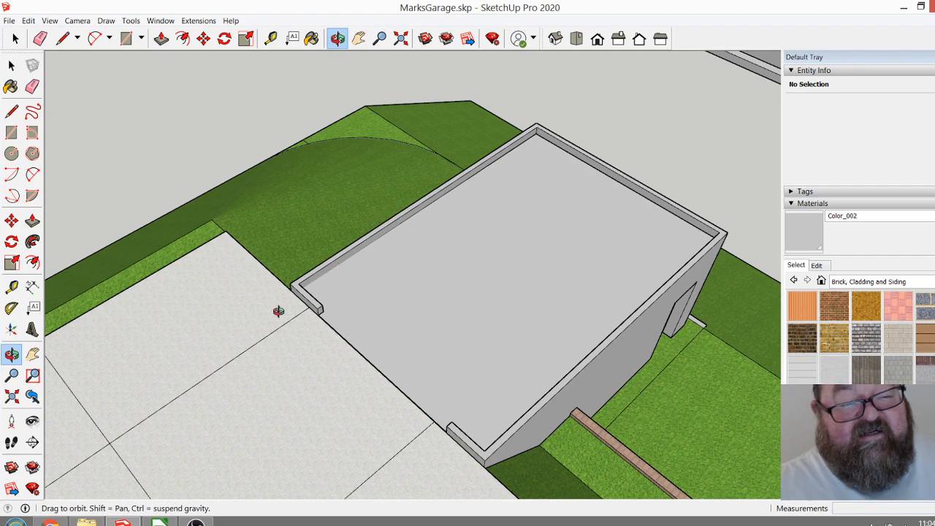
Draw a 26' by 18' rectangle over the garage between opposite outer corners of the wall tops.
{"action": "left_click_drag", "start_coordinate": [298, 379], "coordinate": [652, 193]}
{"action": "left_click_drag", "start_coordinate": [544, 165], "coordinate": [380, 288]}
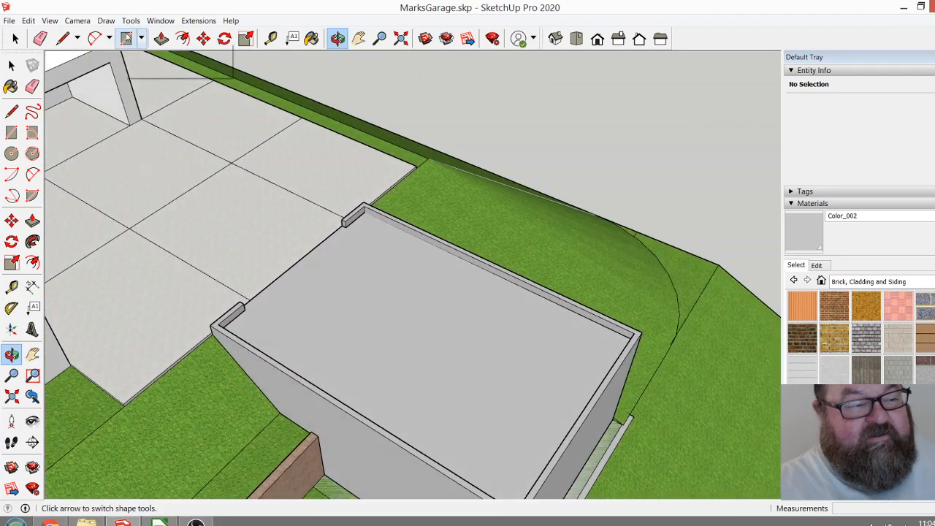
{"action": "left_click", "coordinate": [126, 38]}
{"action": "left_click", "coordinate": [211, 324]}
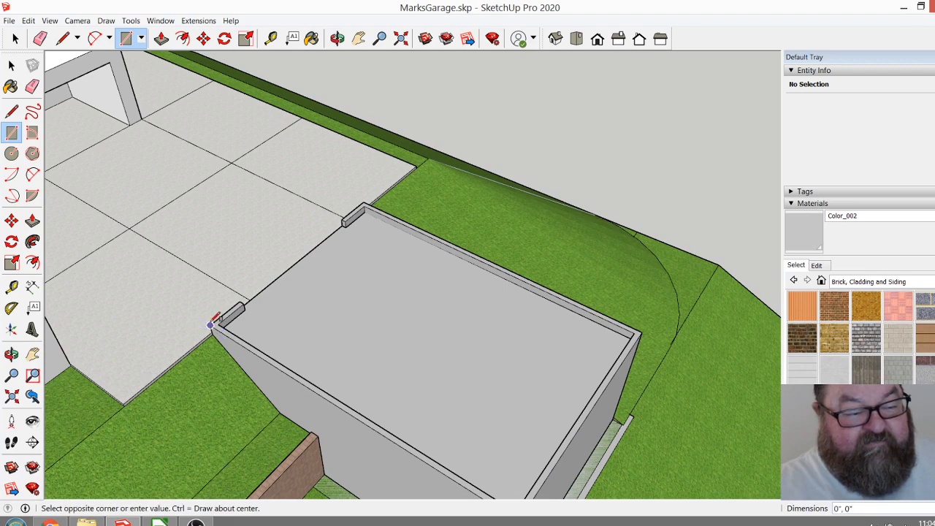
{"action": "scroll", "coordinate": [210, 324], "scroll_direction": "down", "scroll_amount": 2}
{"action": "scroll", "coordinate": [493, 338], "scroll_direction": "up", "scroll_amount": 4}
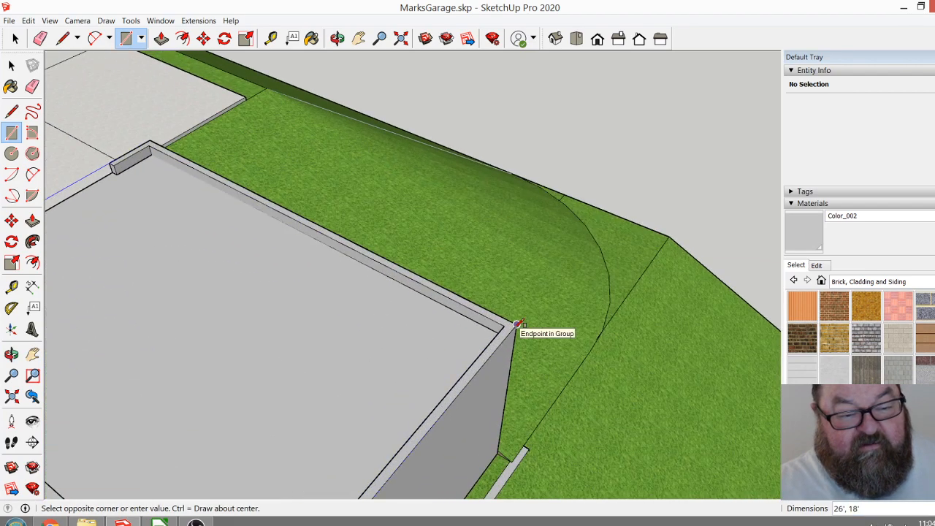
{"action": "left_click", "coordinate": [516, 325]}
{"action": "scroll", "coordinate": [582, 305], "scroll_direction": "down", "scroll_amount": 3}
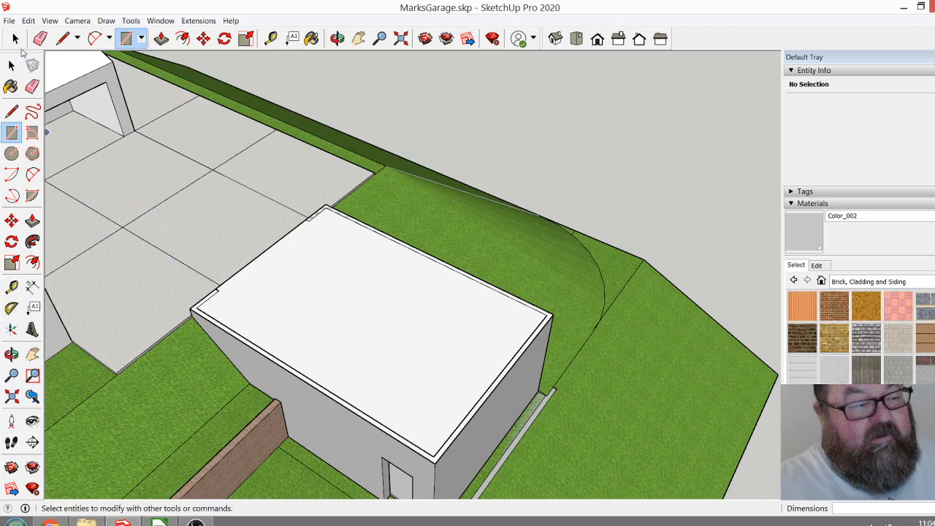
{"action": "scroll", "coordinate": [311, 289], "scroll_direction": "up", "scroll_amount": 1}
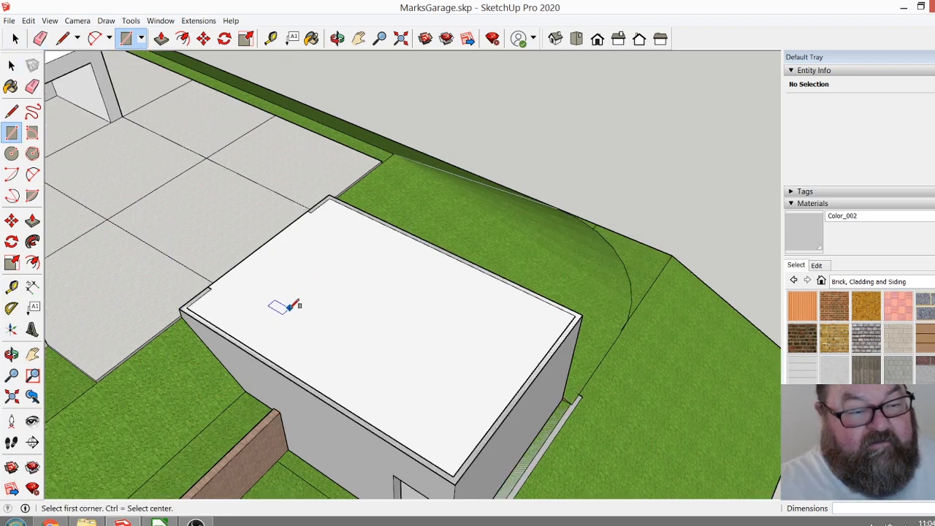
Select the new rectangle over the garage wall tops with all its edges and make it a group.
{"action": "left_click", "coordinate": [337, 38]}
{"action": "left_click_drag", "start_coordinate": [544, 314], "coordinate": [622, 94]}
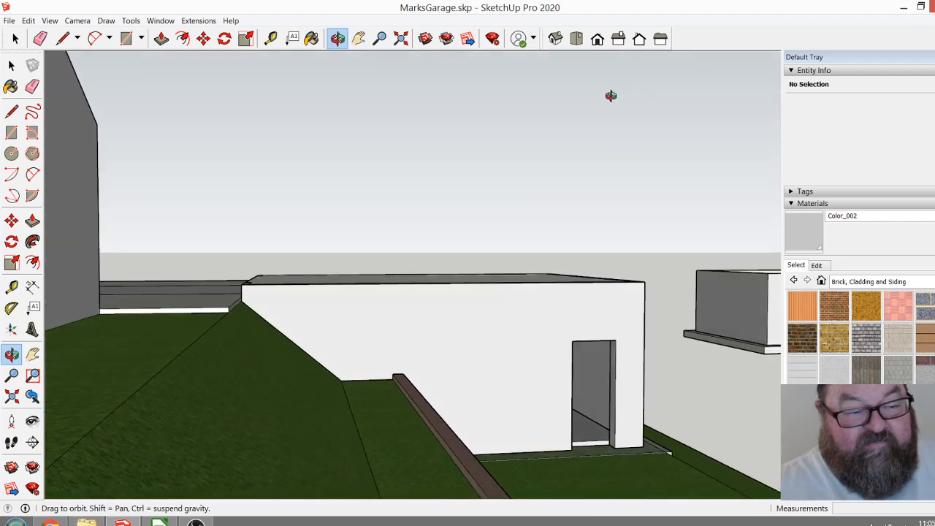
{"action": "left_click", "coordinate": [15, 38]}
{"action": "left_click_drag", "start_coordinate": [226, 214], "coordinate": [649, 291]}
{"action": "left_click", "coordinate": [336, 38]}
{"action": "left_click_drag", "start_coordinate": [328, 73], "coordinate": [319, 426]}
{"action": "left_click", "coordinate": [14, 38]}
{"action": "right_click", "coordinate": [381, 257]}
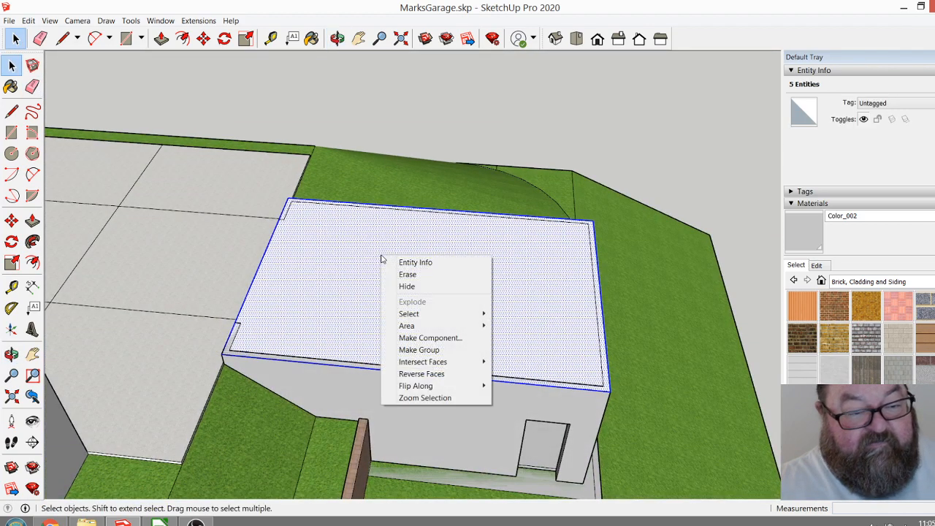
{"action": "left_click", "coordinate": [409, 349]}
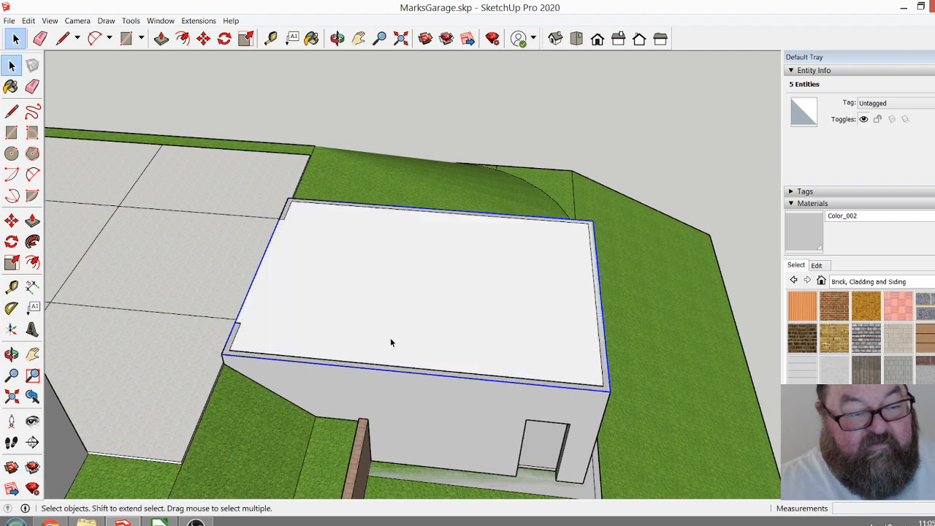
Open the rectangle group for editing at its far corner beside the paving, by the short wall return.
{"action": "double_click", "coordinate": [329, 296]}
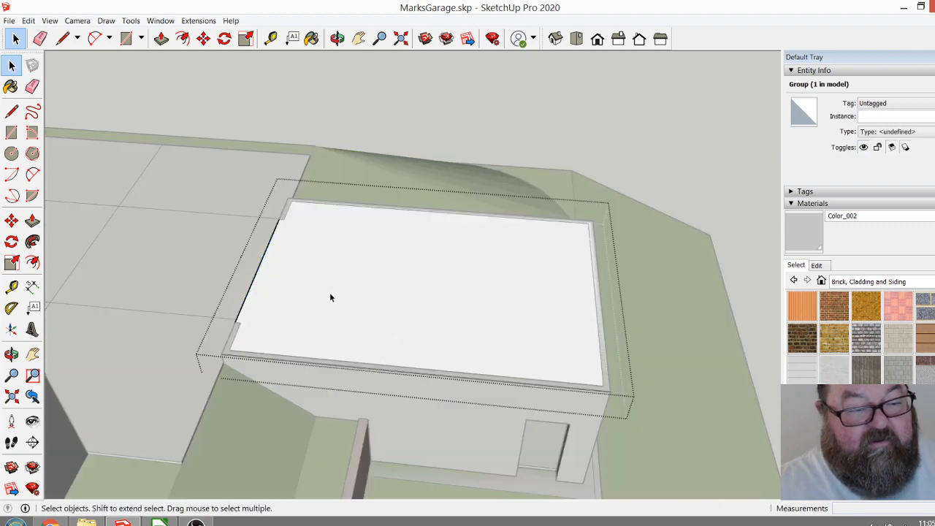
{"action": "left_click", "coordinate": [337, 38]}
{"action": "left_click_drag", "start_coordinate": [382, 283], "coordinate": [350, 368]}
{"action": "scroll", "coordinate": [276, 279], "scroll_direction": "up", "scroll_amount": 5}
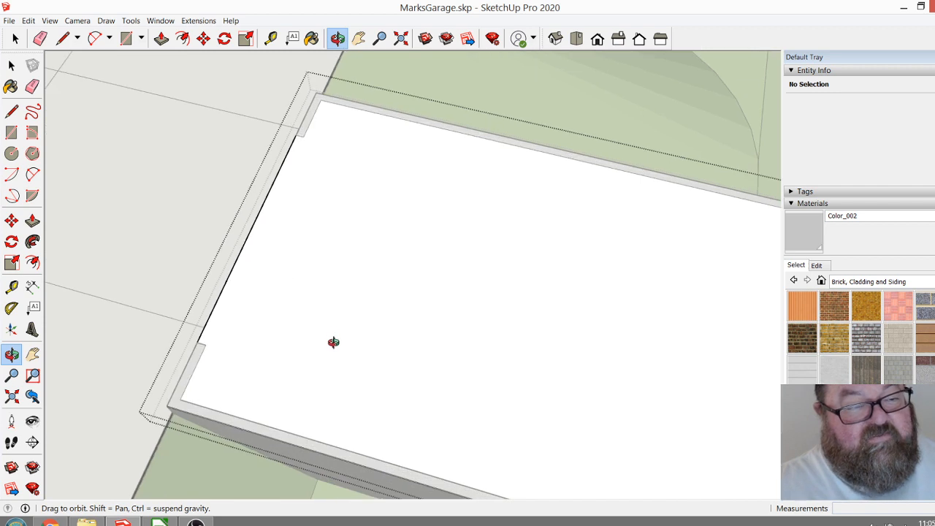
{"action": "scroll", "coordinate": [333, 341], "scroll_direction": "down", "scroll_amount": 3}
{"action": "scroll", "coordinate": [318, 143], "scroll_direction": "up", "scroll_amount": 4}
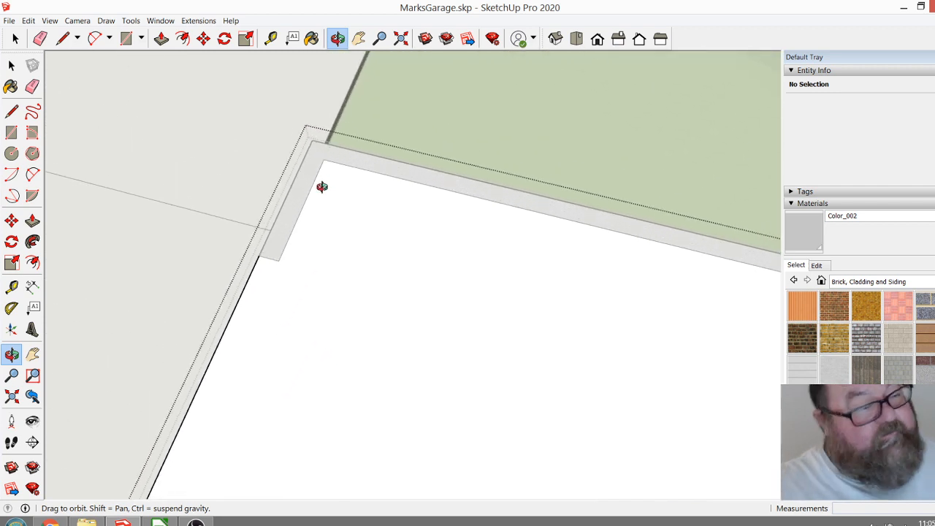
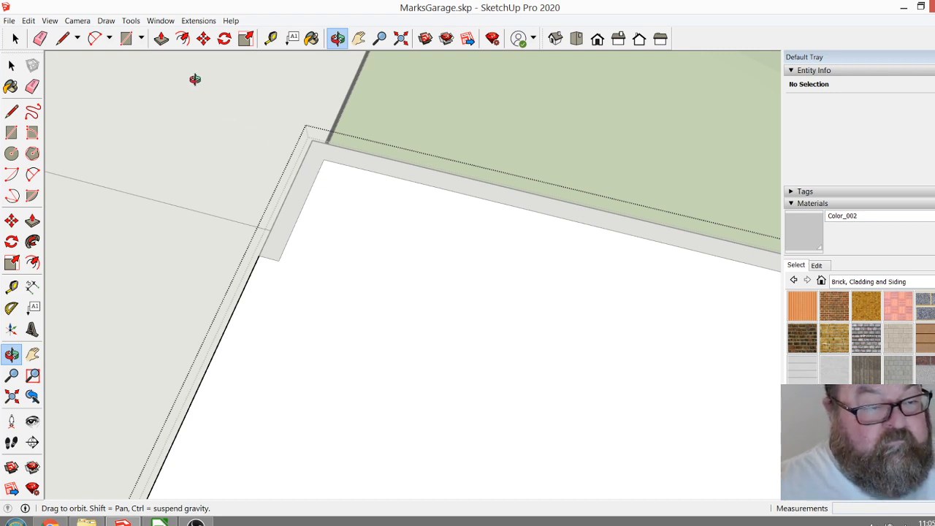
Try offsetting the rectangle's edges inward by about 7 1/4", measure the gap to the outer edge and undo the offset.
{"action": "left_click", "coordinate": [183, 39]}
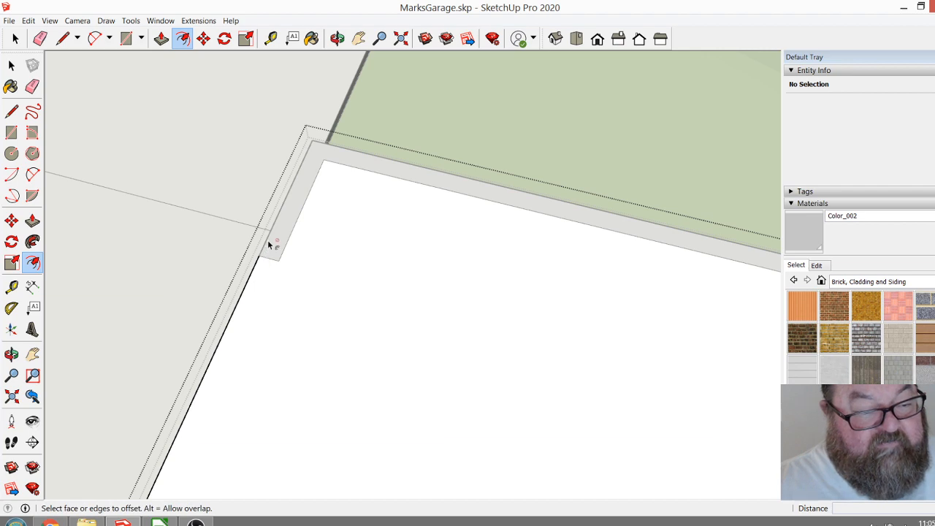
{"action": "left_click", "coordinate": [256, 263]}
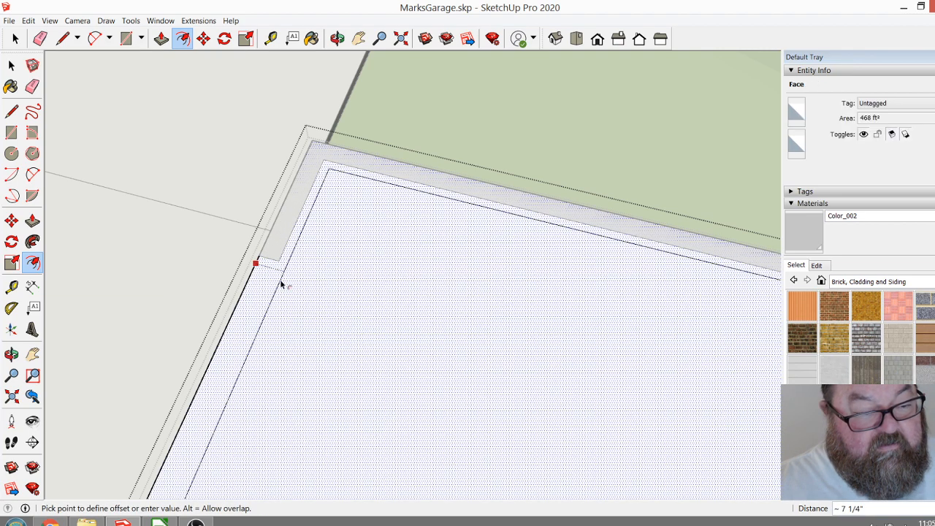
{"action": "left_click", "coordinate": [281, 286]}
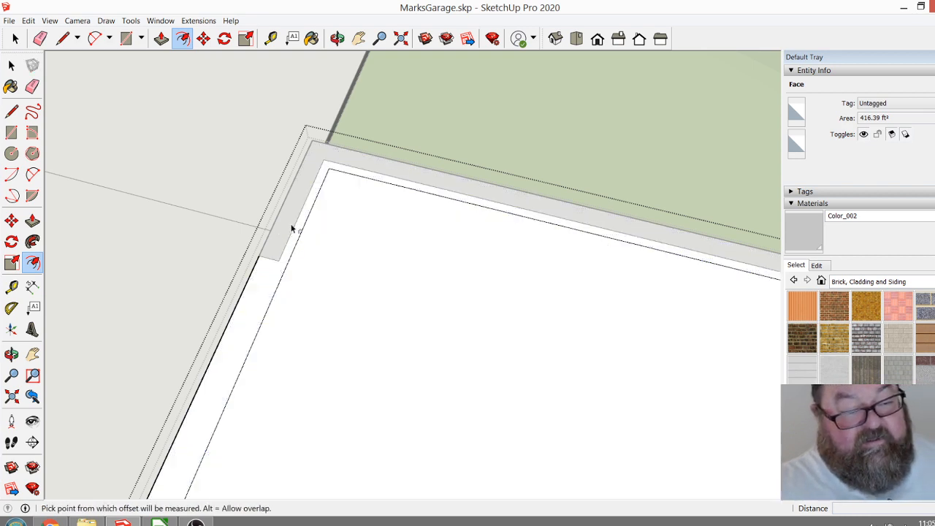
{"action": "left_click", "coordinate": [271, 39]}
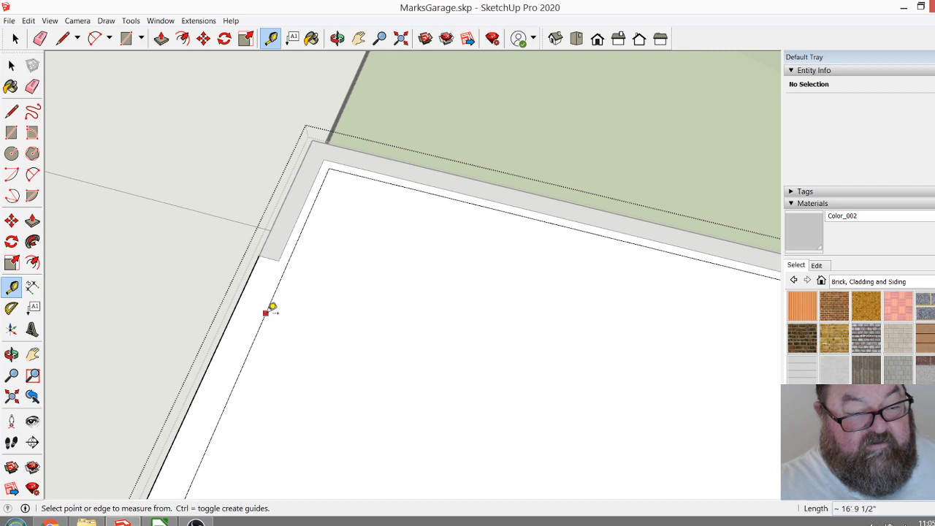
{"action": "left_click", "coordinate": [266, 312]}
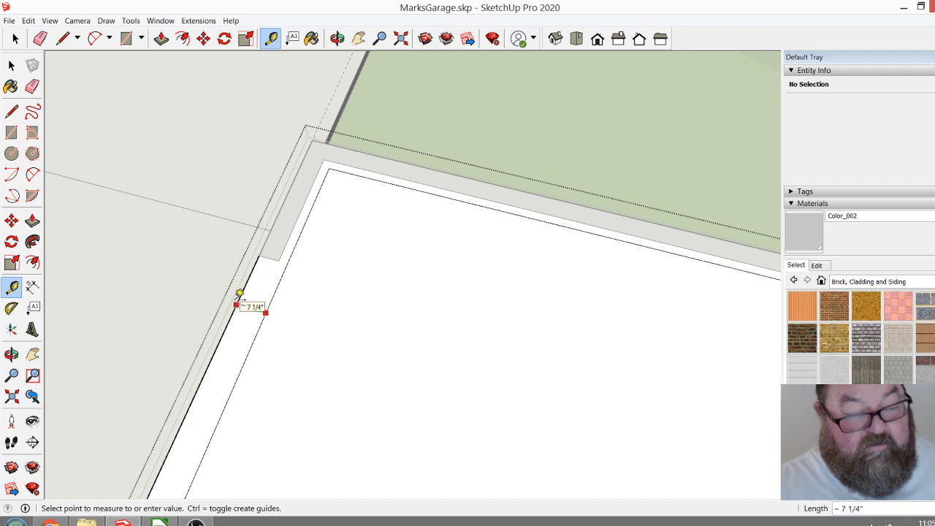
{"action": "left_click", "coordinate": [240, 294]}
{"action": "key", "text": "ctrl+z"}
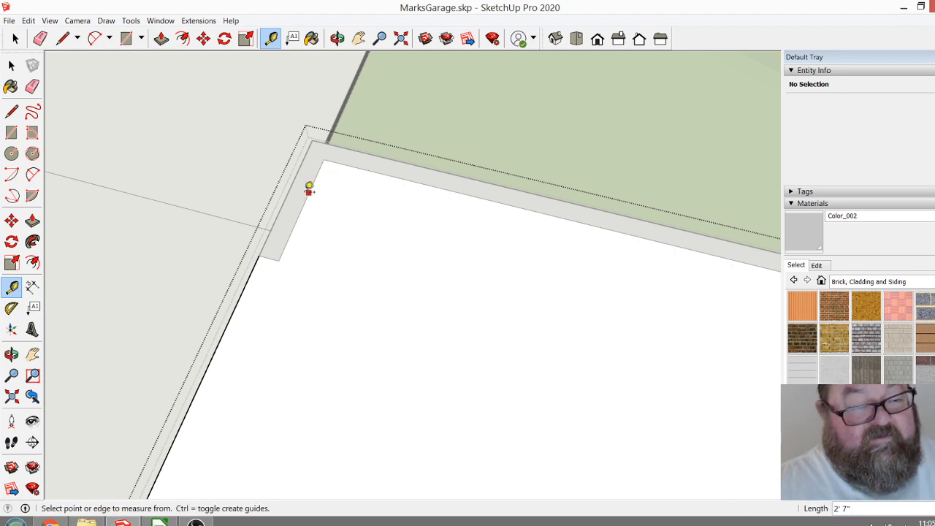
Offset the rectangle's edges inward by 4.5" over the garage wall tops.
{"action": "scroll", "coordinate": [295, 198], "scroll_direction": "up", "scroll_amount": 4}
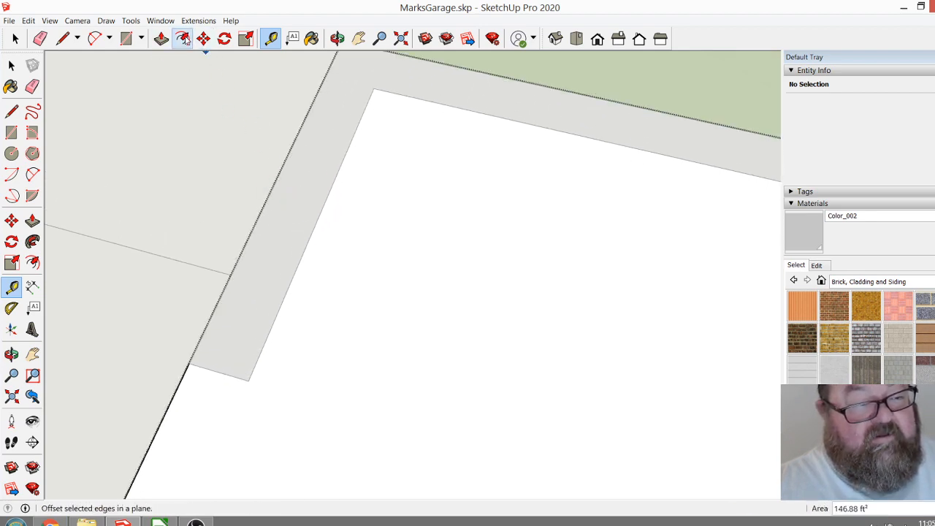
{"action": "left_click", "coordinate": [183, 38]}
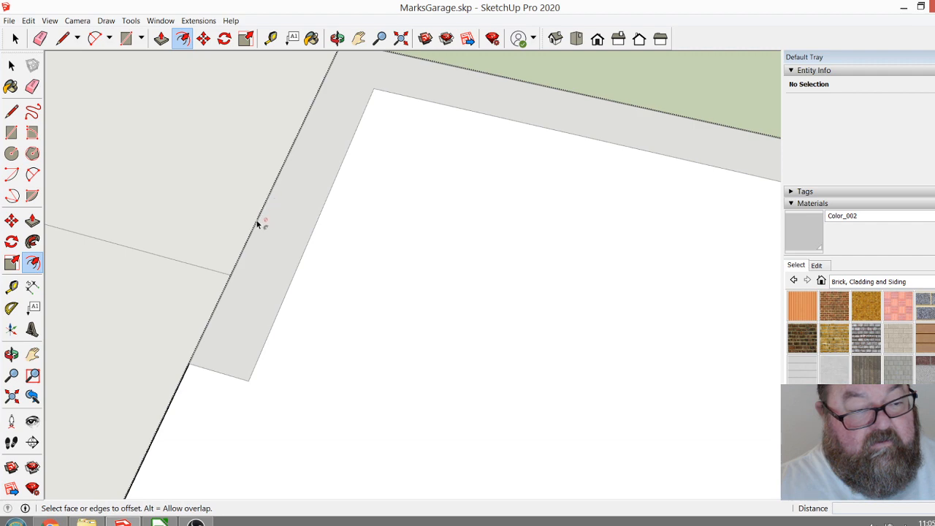
{"action": "left_click", "coordinate": [256, 226]}
{"action": "left_click", "coordinate": [273, 242]}
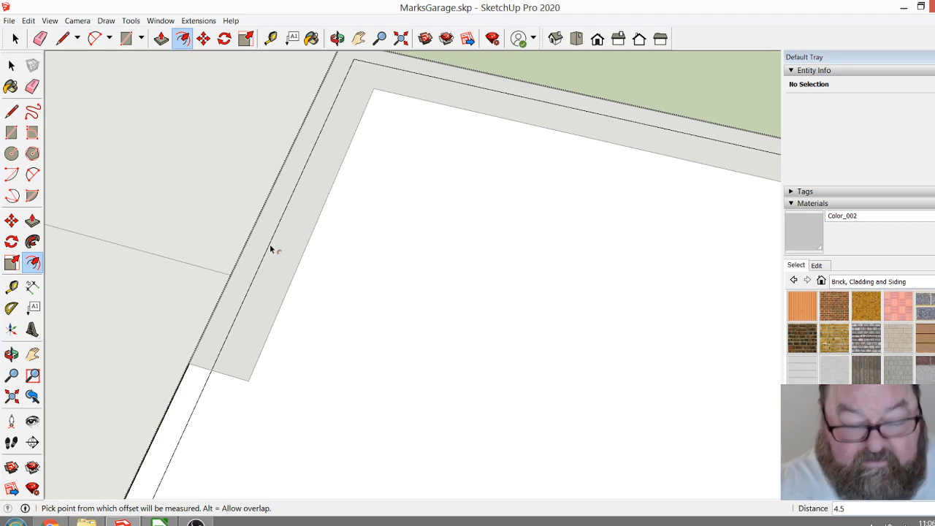
{"action": "key", "text": "Return"}
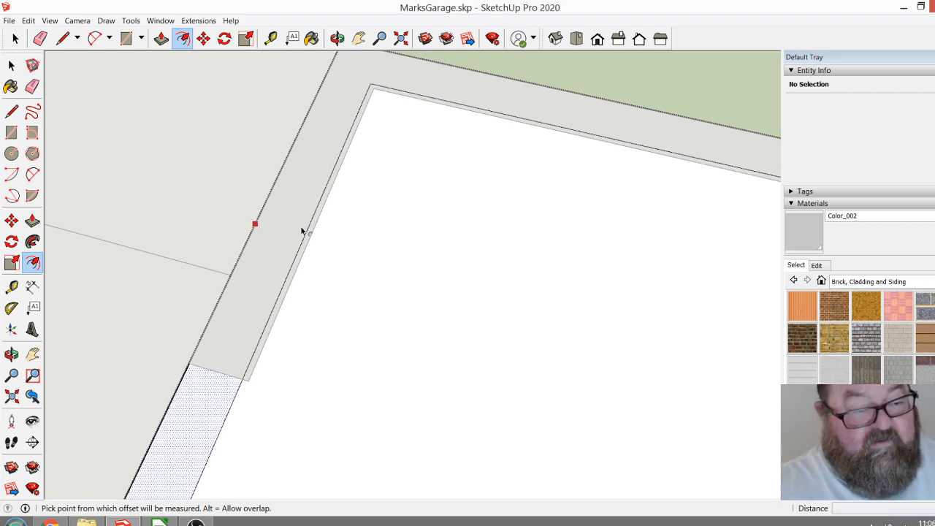
Examine how the offset outline sits over the wall returns and the opening along the paving side.
{"action": "scroll", "coordinate": [295, 231], "scroll_direction": "down", "scroll_amount": 5}
{"action": "scroll", "coordinate": [240, 282], "scroll_direction": "down", "scroll_amount": 1}
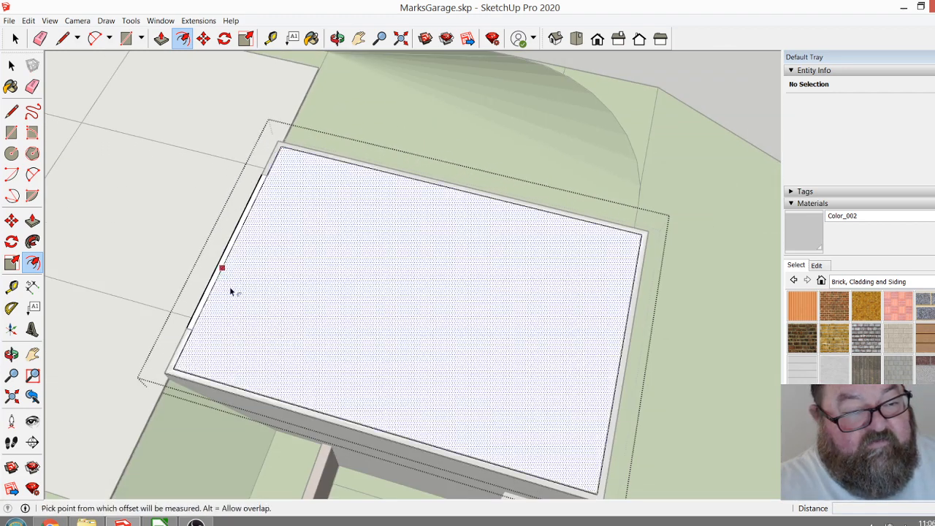
{"action": "scroll", "coordinate": [220, 299], "scroll_direction": "up", "scroll_amount": 5}
{"action": "scroll", "coordinate": [154, 368], "scroll_direction": "up", "scroll_amount": 6}
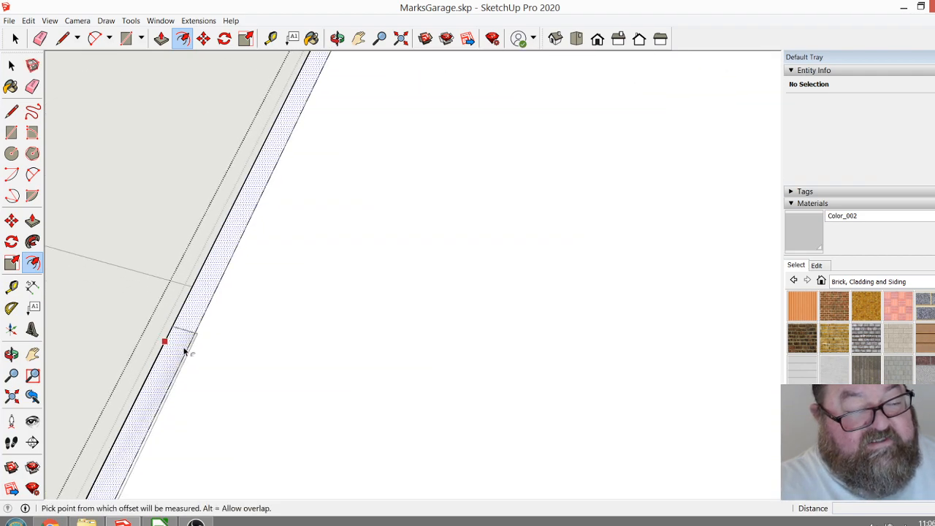
{"action": "scroll", "coordinate": [311, 323], "scroll_direction": "down", "scroll_amount": 1}
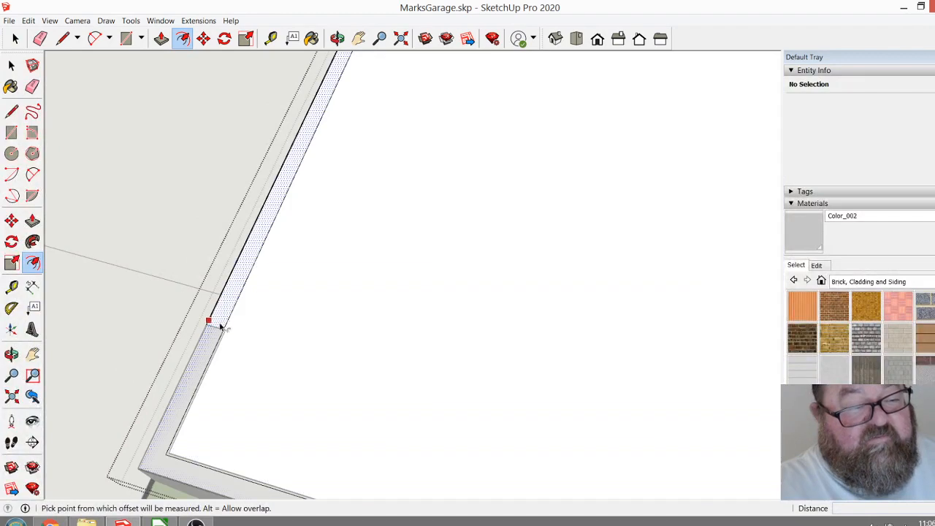
{"action": "scroll", "coordinate": [211, 363], "scroll_direction": "up", "scroll_amount": 1}
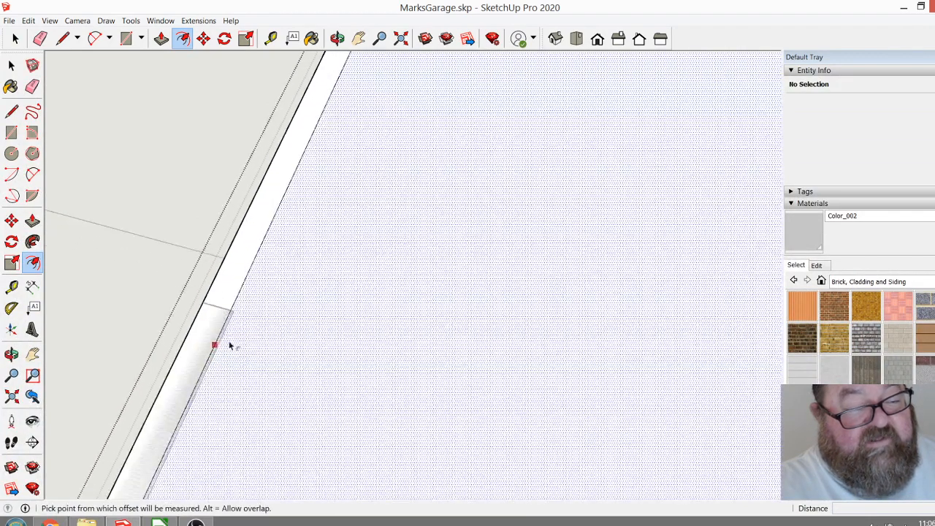
{"action": "scroll", "coordinate": [163, 373], "scroll_direction": "down", "scroll_amount": 4}
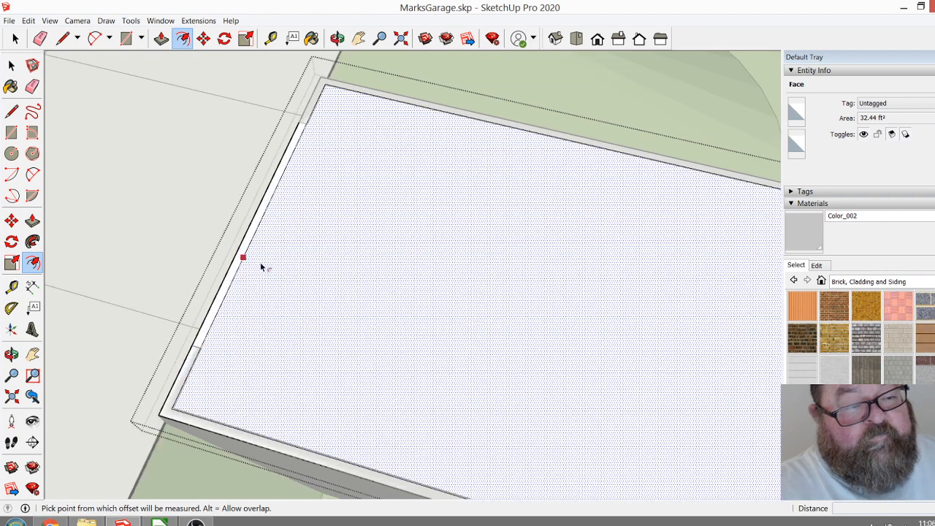
{"action": "scroll", "coordinate": [261, 266], "scroll_direction": "down", "scroll_amount": 2}
{"action": "key", "text": "Escape"}
Delete the large inner face inside the offset outline, keeping only the narrow border over the wall tops.
{"action": "left_click", "coordinate": [15, 38]}
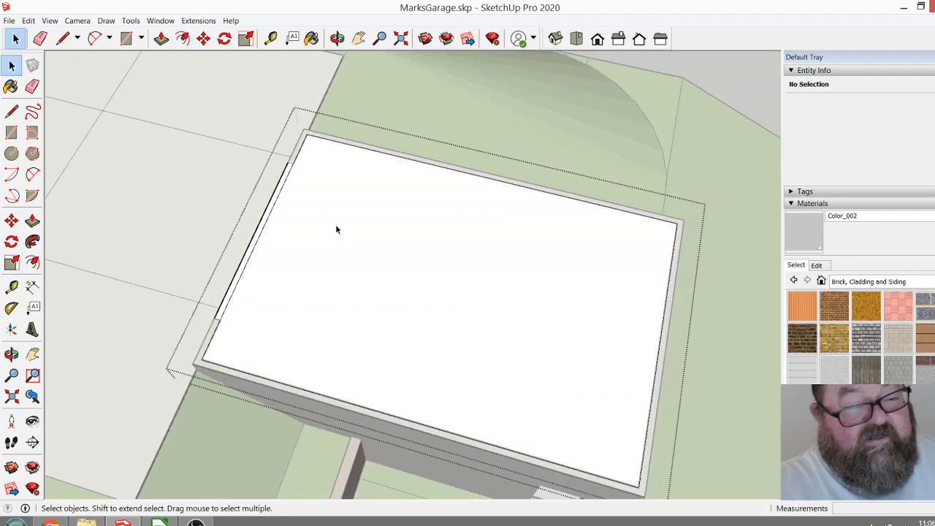
{"action": "left_click", "coordinate": [340, 232]}
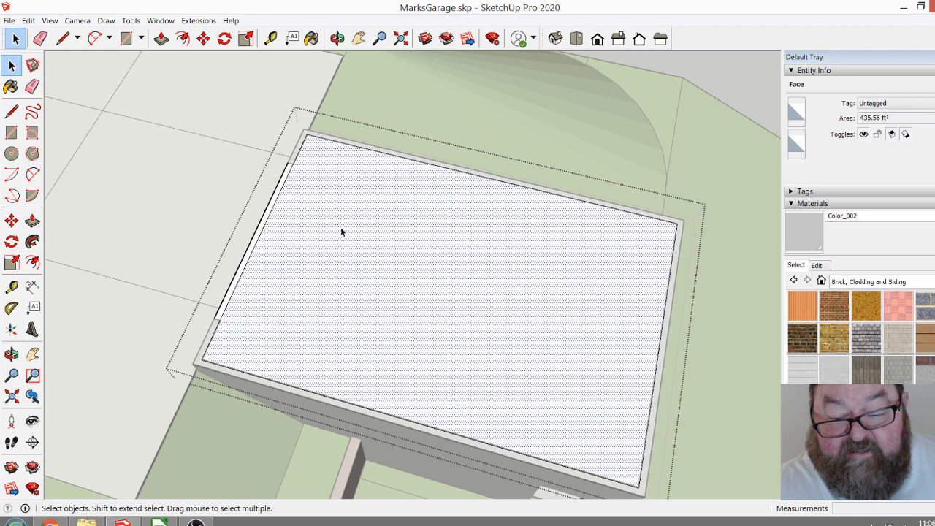
{"action": "key", "text": "Delete"}
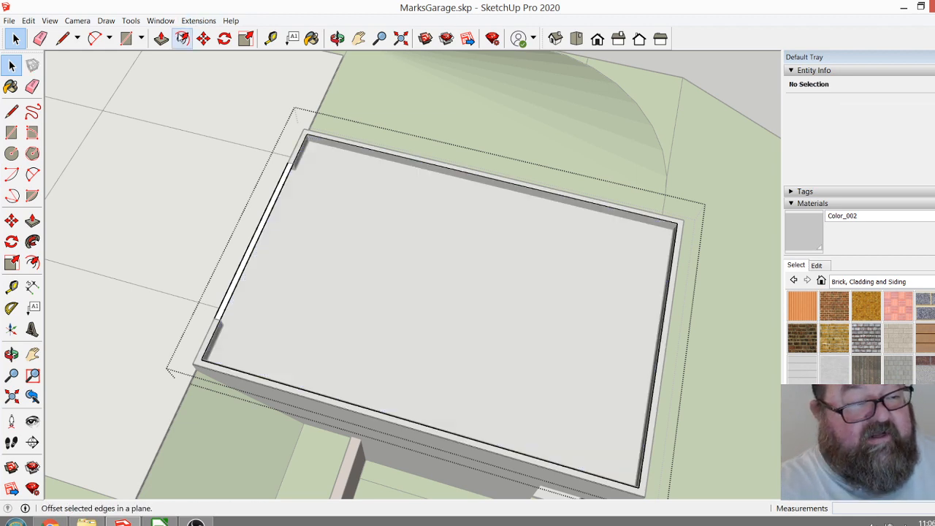
Try pulling the border face up 9" and about another 3' 3 11/16", and undo the extrusions.
{"action": "left_click", "coordinate": [161, 38]}
{"action": "left_click", "coordinate": [289, 167]}
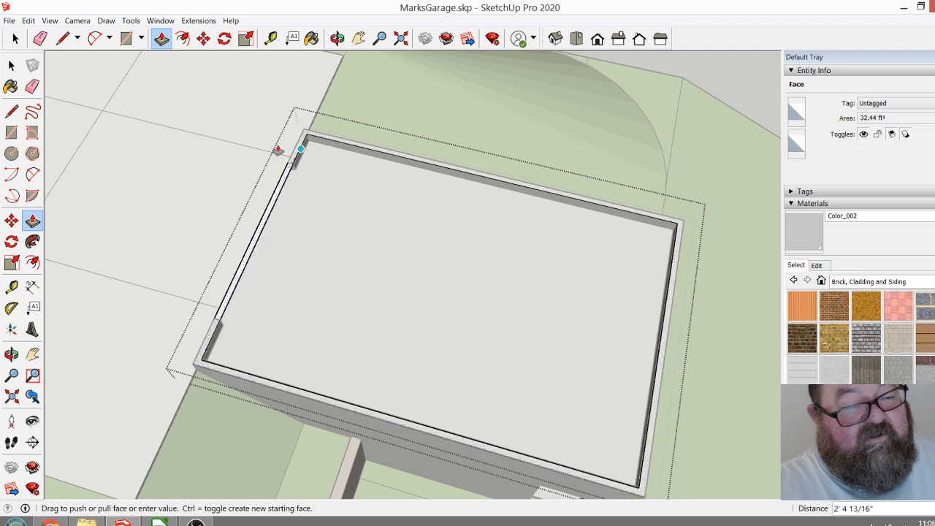
{"action": "left_click", "coordinate": [200, 98]}
{"action": "scroll", "coordinate": [82, 286], "scroll_direction": "down", "scroll_amount": 3}
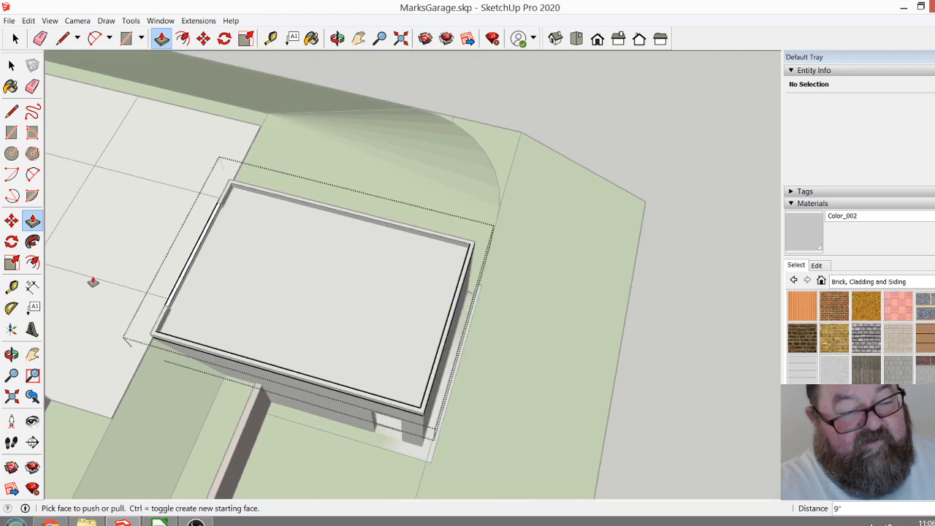
{"action": "scroll", "coordinate": [263, 273], "scroll_direction": "up", "scroll_amount": 5}
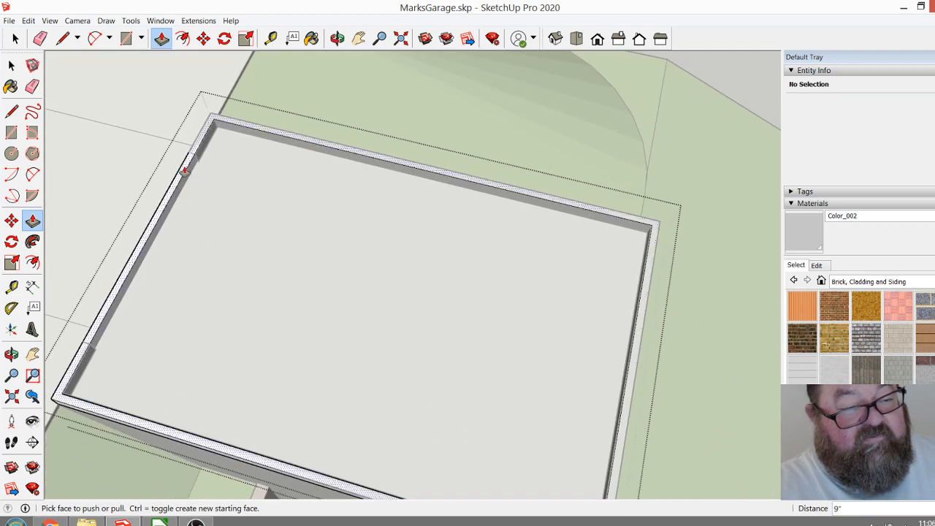
{"action": "left_click", "coordinate": [178, 148]}
{"action": "left_click", "coordinate": [169, 143]}
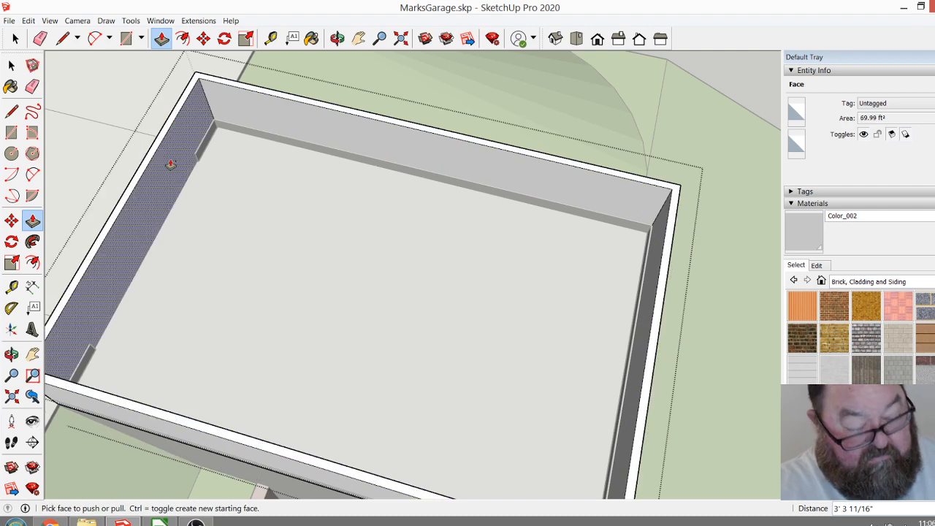
{"action": "key", "text": "ctrl+z"}
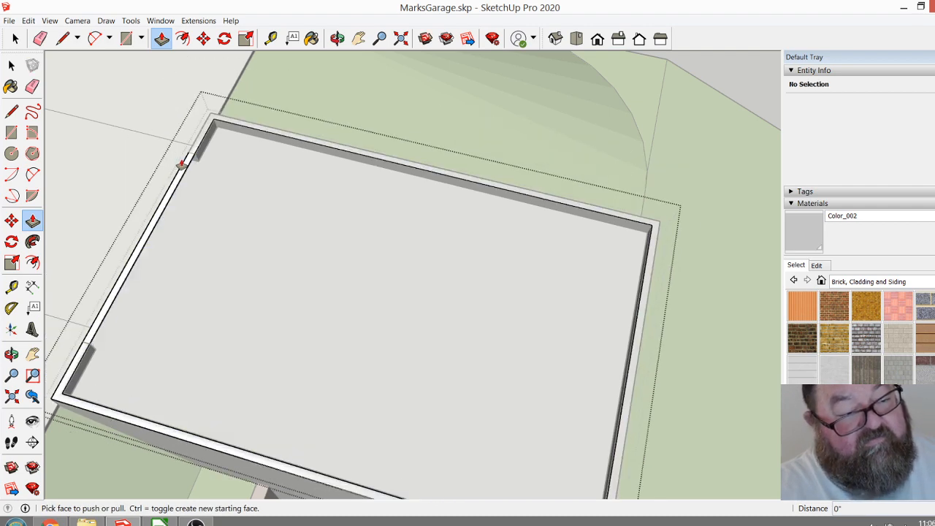
Pull the border face up 9' 1" to form the upper walls on the garage wall tops.
{"action": "left_click", "coordinate": [181, 161]}
{"action": "left_click", "coordinate": [162, 134]}
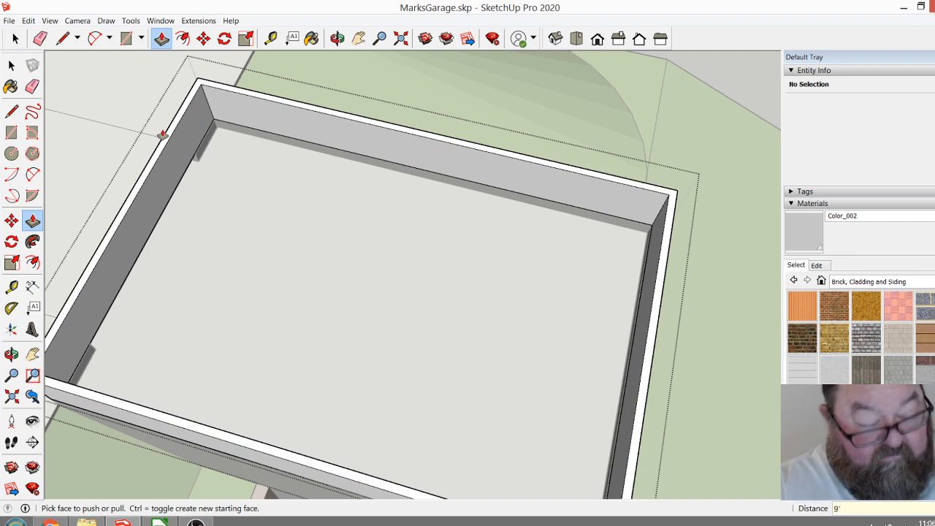
{"action": "left_click", "coordinate": [162, 134]}
{"action": "left_click", "coordinate": [371, 292]}
{"action": "scroll", "coordinate": [401, 319], "scroll_direction": "down", "scroll_amount": 3}
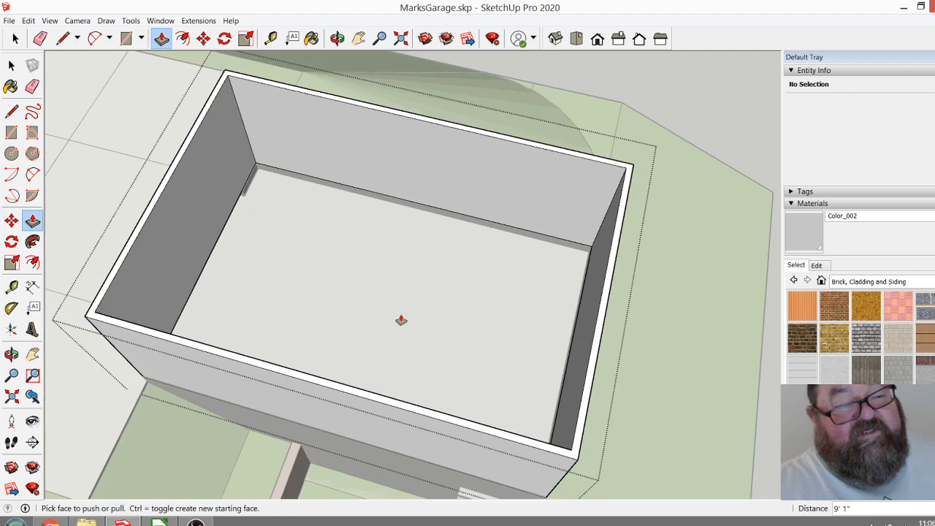
Examine the new upper walls and how they meet the garage walls below, from the hillside, the paving and the far side.
{"action": "left_click", "coordinate": [337, 38]}
{"action": "left_click_drag", "start_coordinate": [350, 241], "coordinate": [671, 187]}
{"action": "scroll", "coordinate": [483, 329], "scroll_direction": "up", "scroll_amount": 4}
{"action": "left_click_drag", "start_coordinate": [557, 362], "coordinate": [472, 306]}
{"action": "scroll", "coordinate": [442, 340], "scroll_direction": "up", "scroll_amount": 3}
{"action": "scroll", "coordinate": [422, 387], "scroll_direction": "down", "scroll_amount": 4}
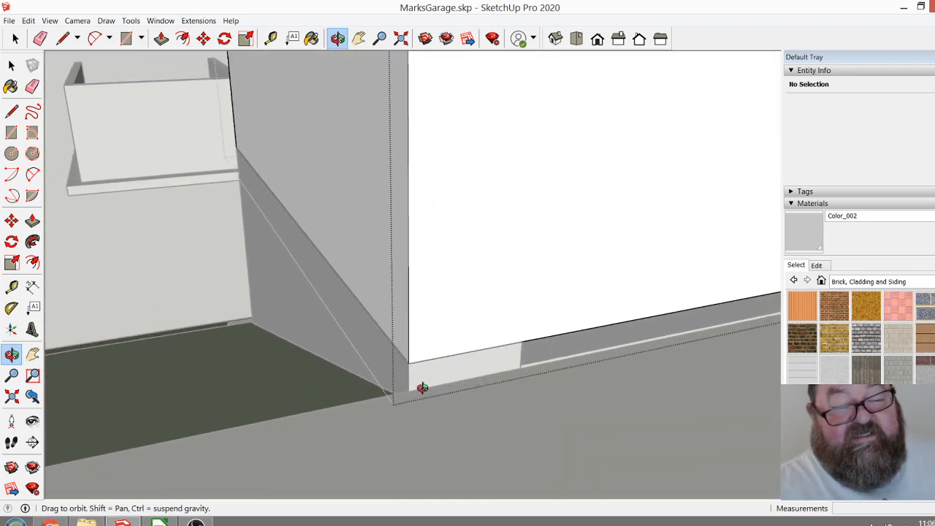
{"action": "left_click_drag", "start_coordinate": [426, 303], "coordinate": [382, 407]}
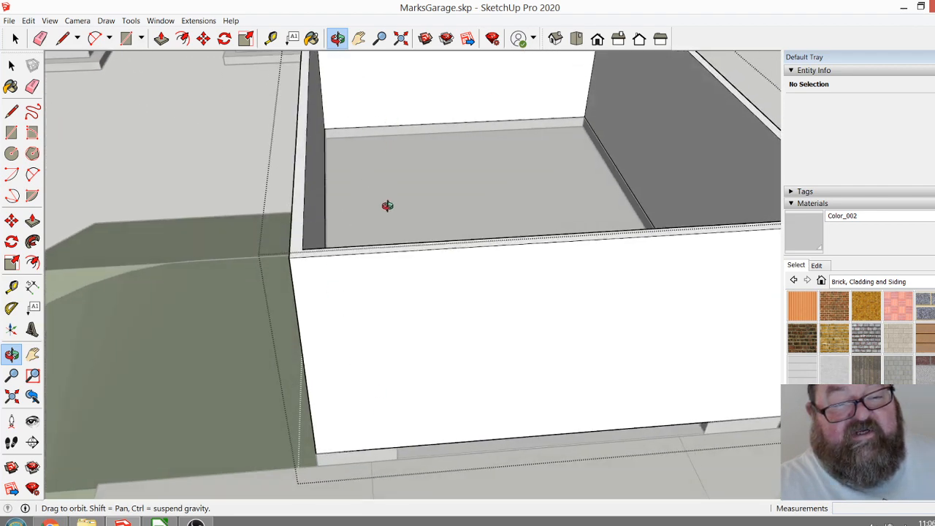
{"action": "left_click_drag", "start_coordinate": [386, 203], "coordinate": [587, 157]}
{"action": "left_click_drag", "start_coordinate": [409, 224], "coordinate": [391, 349]}
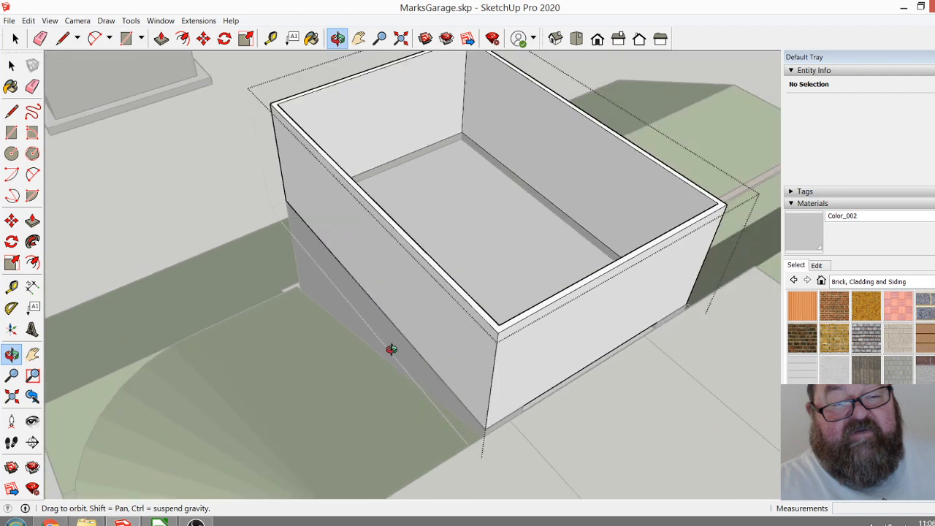
{"action": "left_click_drag", "start_coordinate": [588, 201], "coordinate": [670, 171]}
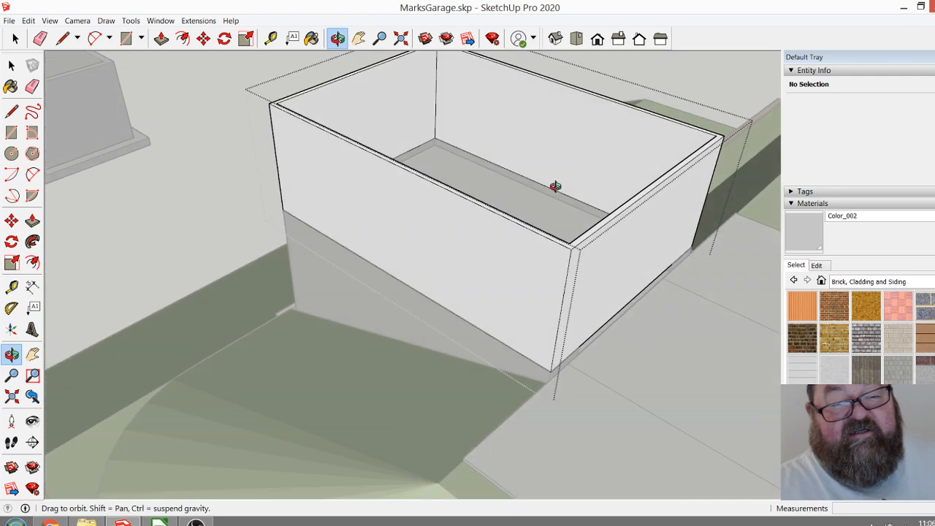
{"action": "left_click_drag", "start_coordinate": [620, 251], "coordinate": [445, 298]}
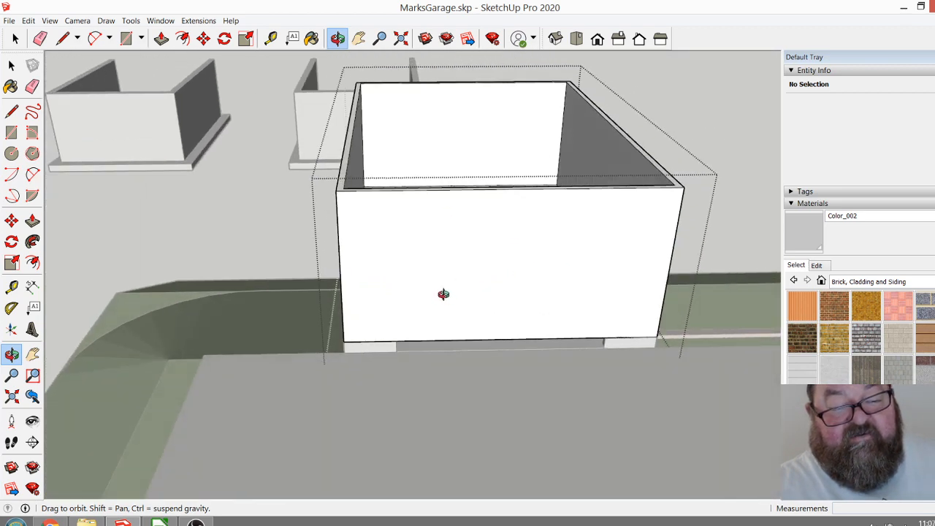
{"action": "left_click_drag", "start_coordinate": [507, 271], "coordinate": [305, 278]}
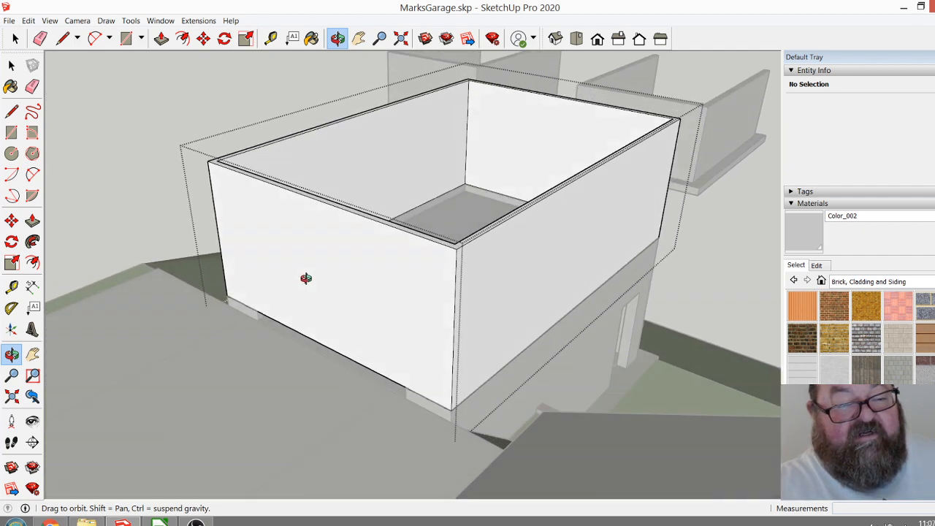
{"action": "left_click_drag", "start_coordinate": [397, 298], "coordinate": [409, 317]}
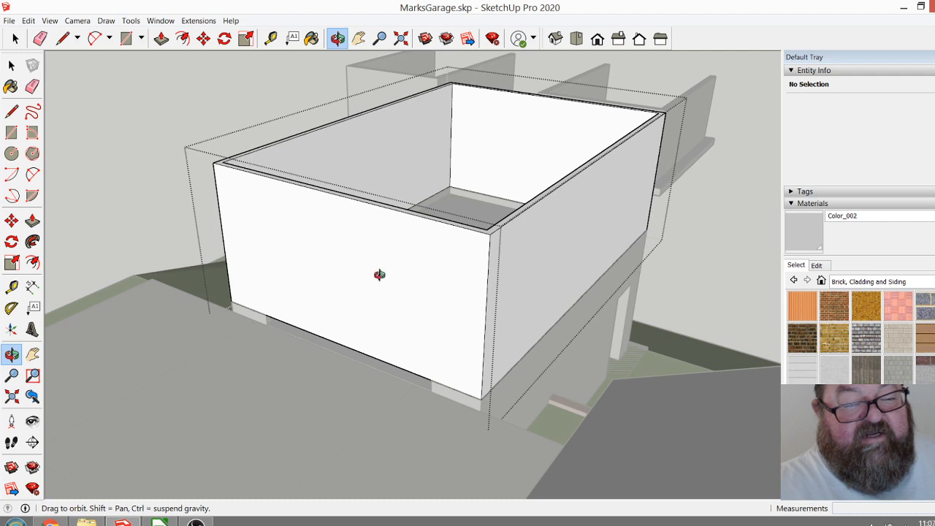
{"action": "mouse_move", "coordinate": [430, 278]}
{"action": "left_mouse_down"}
{"action": "mouse_move", "coordinate": [424, 299]}
{"action": "mouse_move", "coordinate": [402, 255]}
{"action": "mouse_move", "coordinate": [284, 309]}
{"action": "mouse_move", "coordinate": [414, 269]}
{"action": "left_mouse_up"}
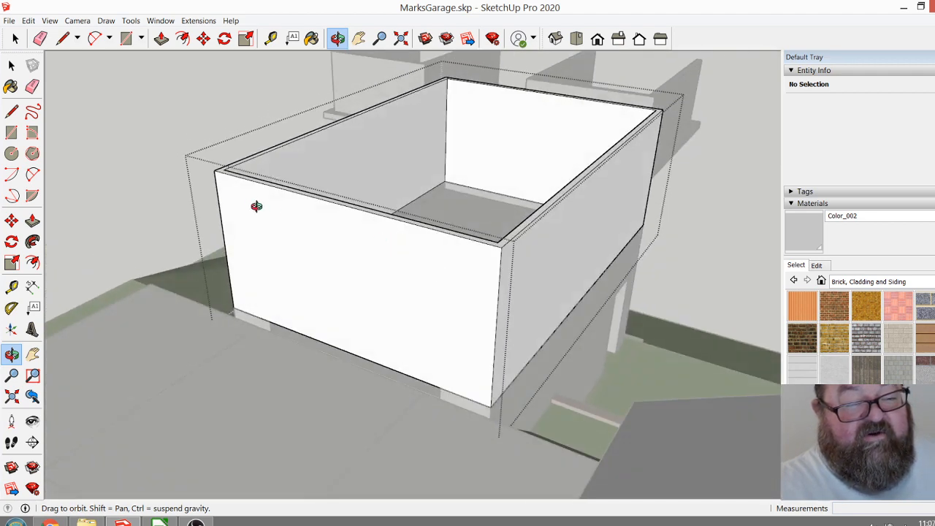
{"action": "left_click_drag", "start_coordinate": [452, 259], "coordinate": [453, 219]}
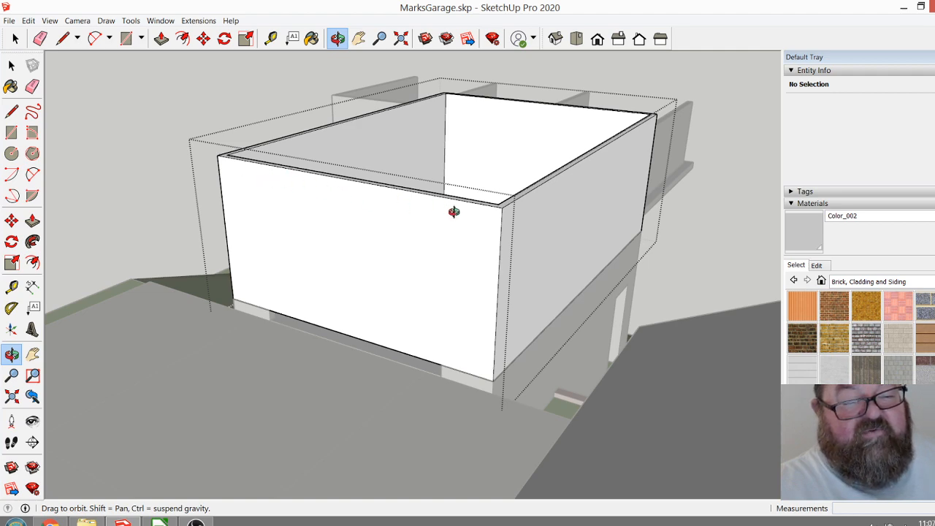
{"action": "left_click_drag", "start_coordinate": [434, 229], "coordinate": [539, 304]}
{"action": "scroll", "coordinate": [454, 354], "scroll_direction": "up", "scroll_amount": 3}
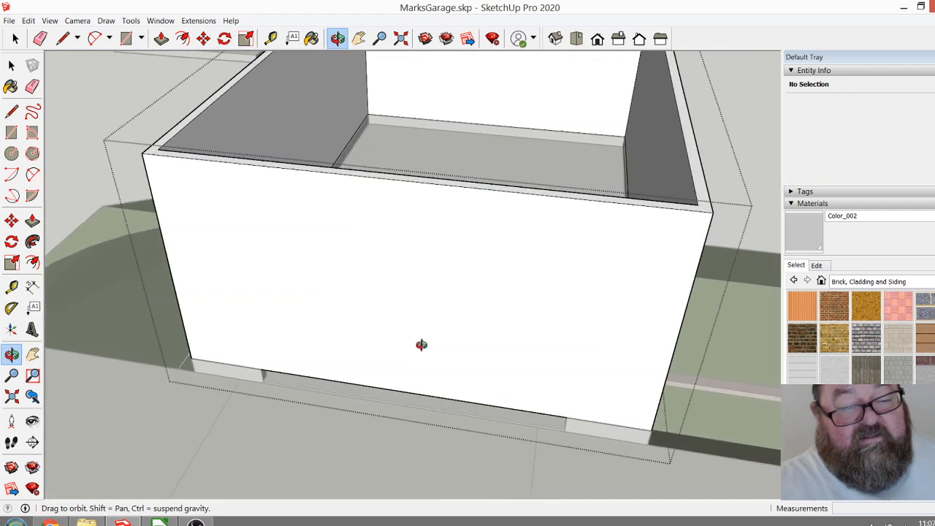
Place a horizontal guide 8' above the paving-level edge on the upper storey's wall facing the paving.
{"action": "left_click_drag", "start_coordinate": [333, 251], "coordinate": [439, 335]}
{"action": "scroll", "coordinate": [423, 327], "scroll_direction": "up", "scroll_amount": 3}
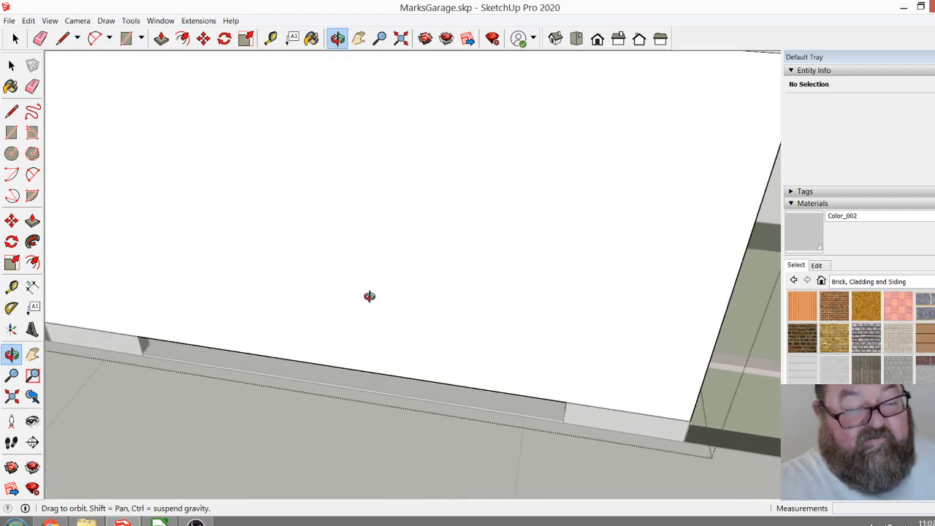
{"action": "left_click", "coordinate": [270, 39]}
{"action": "scroll", "coordinate": [173, 368], "scroll_direction": "down", "scroll_amount": 3}
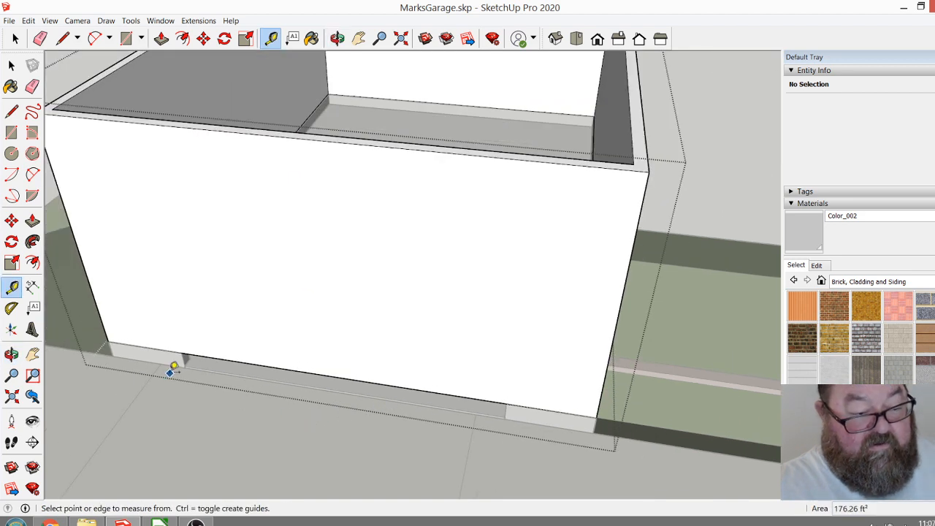
{"action": "scroll", "coordinate": [192, 360], "scroll_direction": "up", "scroll_amount": 4}
{"action": "left_click", "coordinate": [208, 362]}
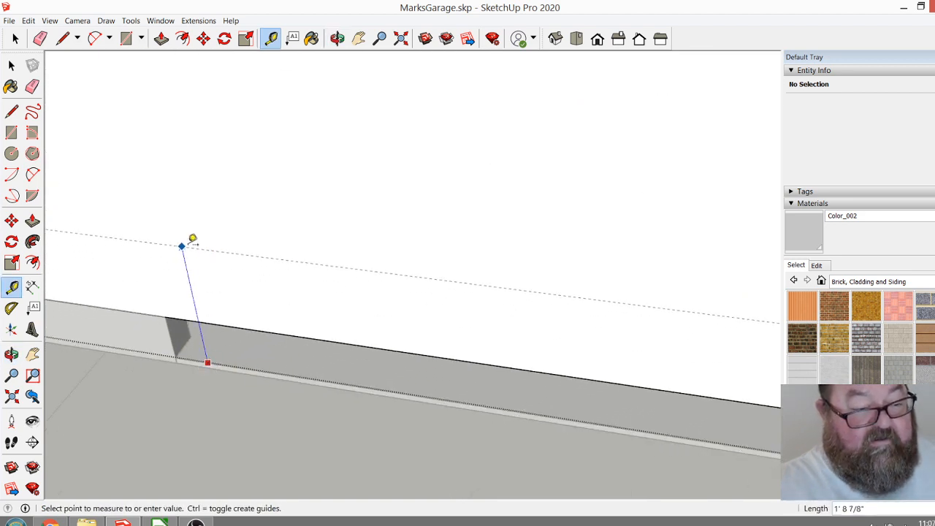
{"action": "type", "text": "8'"}
{"action": "key", "text": "Return"}
{"action": "scroll", "coordinate": [219, 327], "scroll_direction": "down", "scroll_amount": 6}
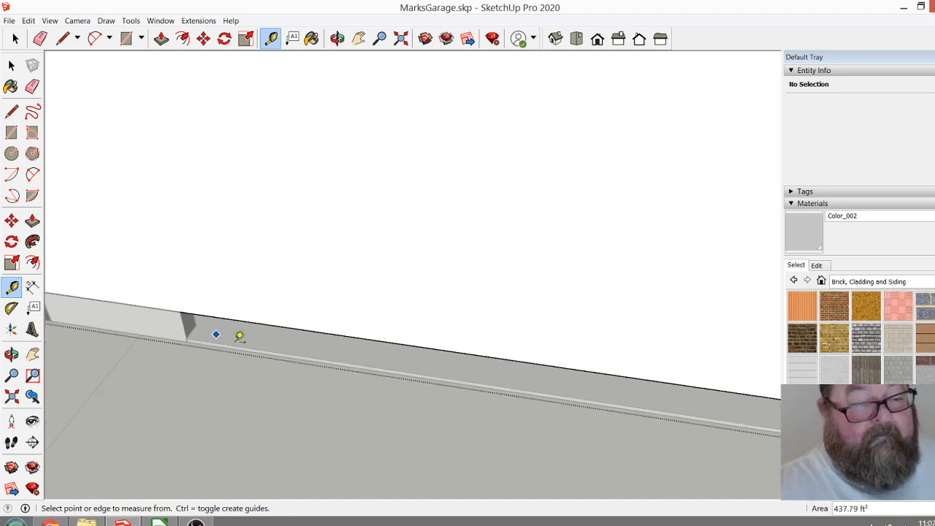
Draw a 12' by 7' 4" garage door rectangle on that wall, between the lower wall's opening corners and up to the guide.
{"action": "left_click", "coordinate": [62, 38]}
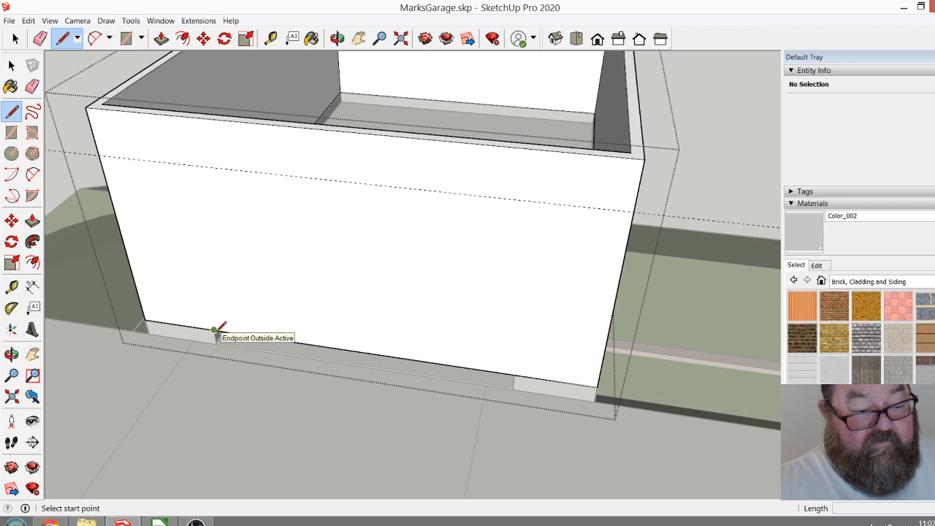
{"action": "left_click", "coordinate": [125, 37]}
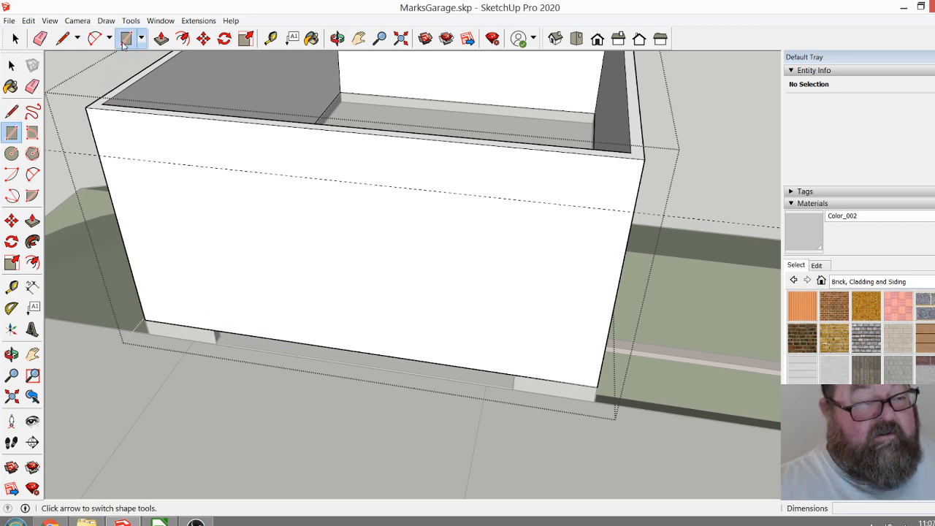
{"action": "left_click", "coordinate": [213, 330]}
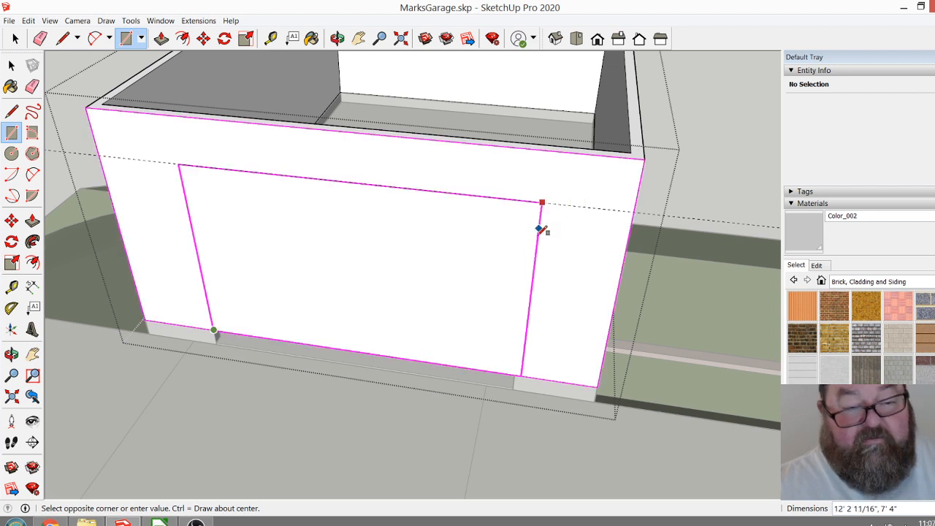
{"action": "left_click", "coordinate": [514, 375], "text": "shift"}
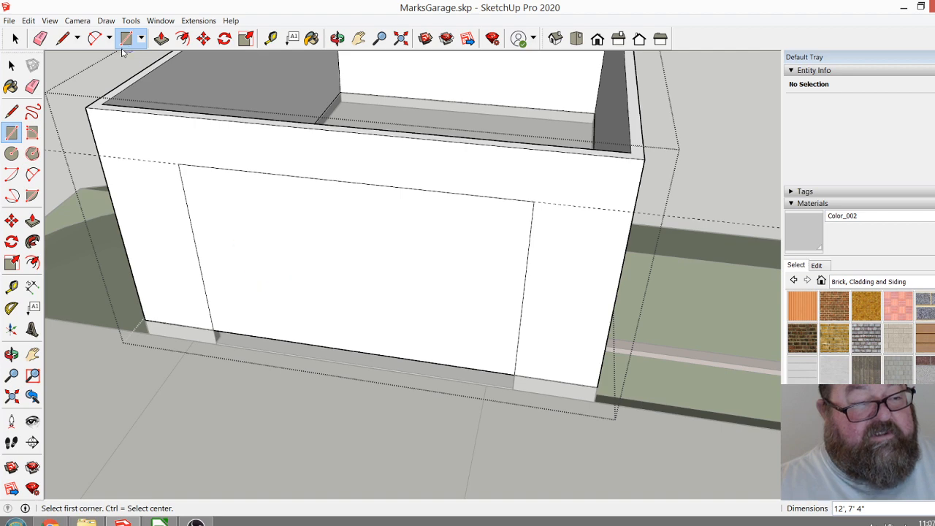
Push the door rectangle 4 1/2" through the wall to open the garage doorway, and erase the height guide.
{"action": "left_click", "coordinate": [161, 38]}
{"action": "left_click", "coordinate": [248, 297]}
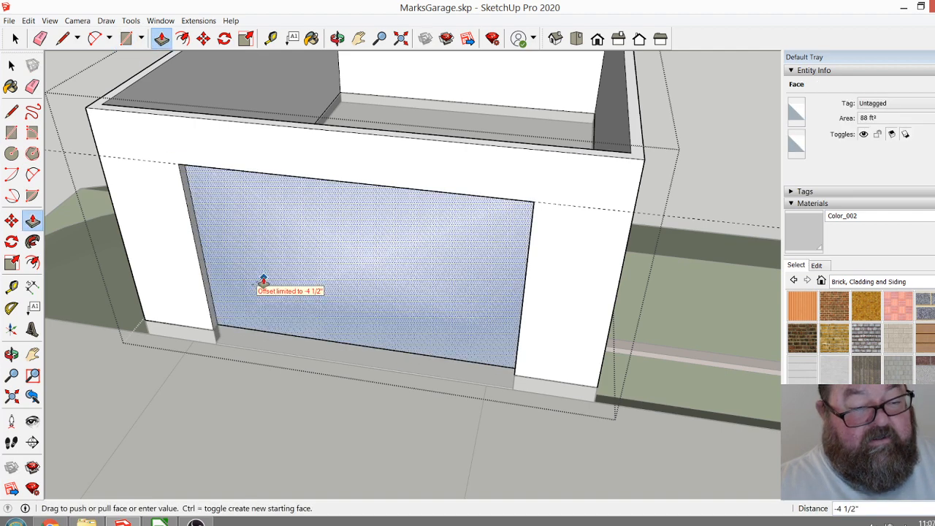
{"action": "left_click", "coordinate": [263, 281]}
{"action": "middle_click_drag", "start_coordinate": [572, 295], "coordinate": [415, 333]}
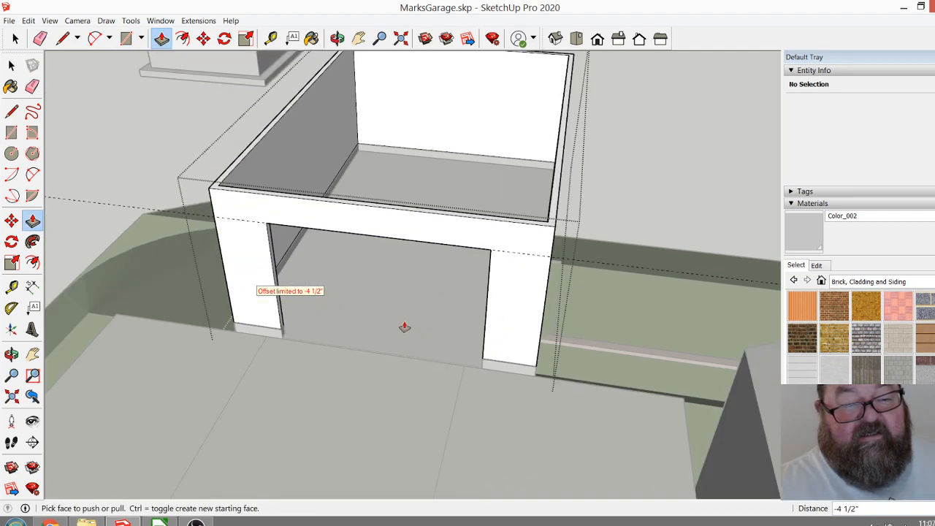
{"action": "key", "text": "e"}
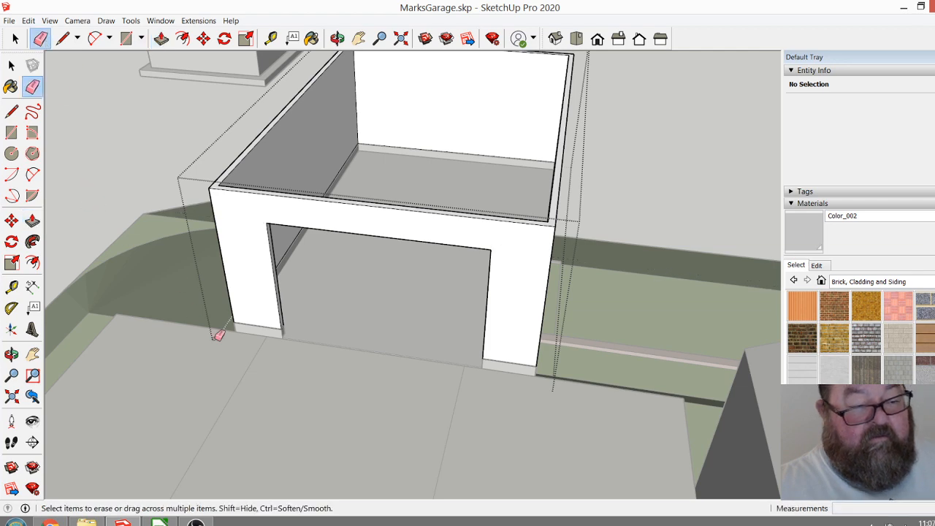
{"action": "middle_click_drag", "start_coordinate": [195, 313], "coordinate": [345, 353]}
View the long wall above the lower door, switch to the browser, and examine the revised plans' elevations and floor plan for the side door and windows.
{"action": "left_click", "coordinate": [336, 38]}
{"action": "mouse_move", "coordinate": [409, 277]}
{"action": "left_mouse_down"}
{"action": "mouse_move", "coordinate": [367, 265]}
{"action": "mouse_move", "coordinate": [136, 268]}
{"action": "mouse_move", "coordinate": [150, 286]}
{"action": "left_mouse_up"}
{"action": "scroll", "coordinate": [196, 217], "scroll_direction": "up", "scroll_amount": 4}
{"action": "left_click_drag", "start_coordinate": [416, 341], "coordinate": [328, 330]}
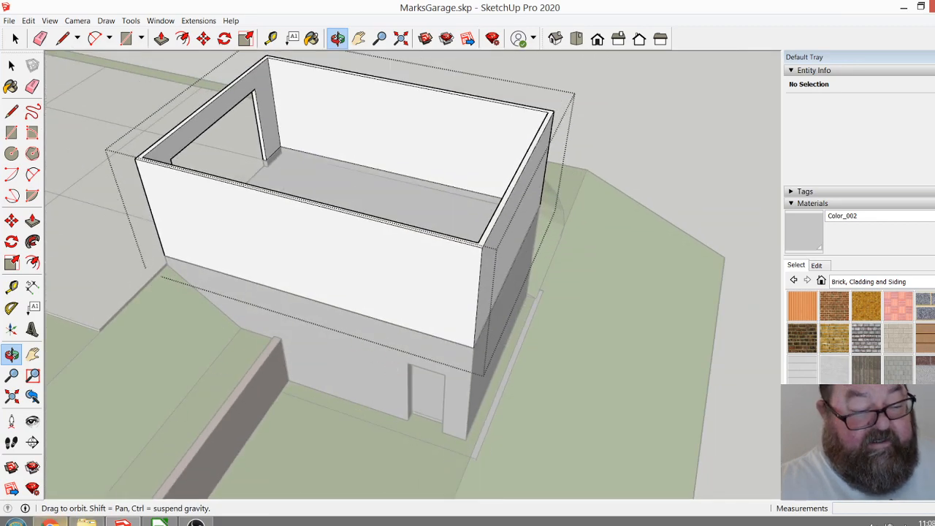
{"action": "left_click", "coordinate": [50, 523]}
{"action": "left_click", "coordinate": [234, 12]}
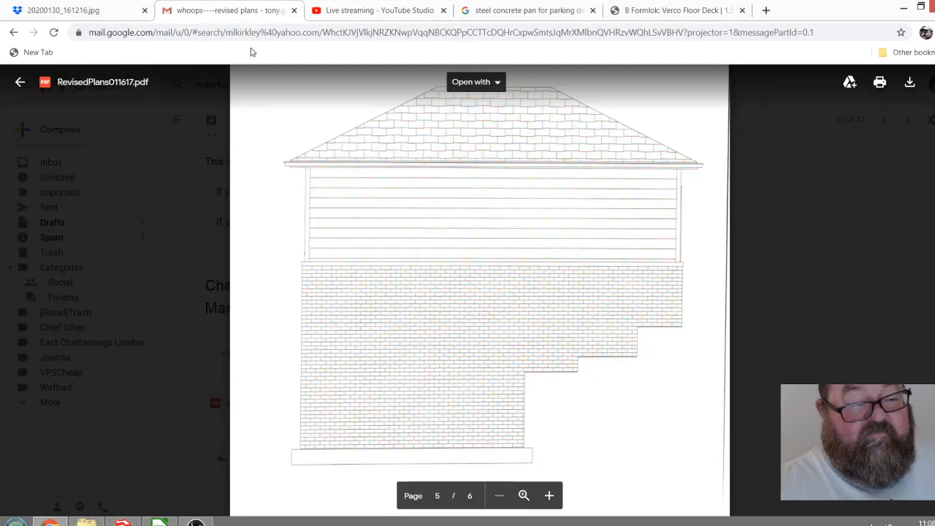
{"action": "scroll", "coordinate": [370, 246], "scroll_direction": "up", "scroll_amount": 10}
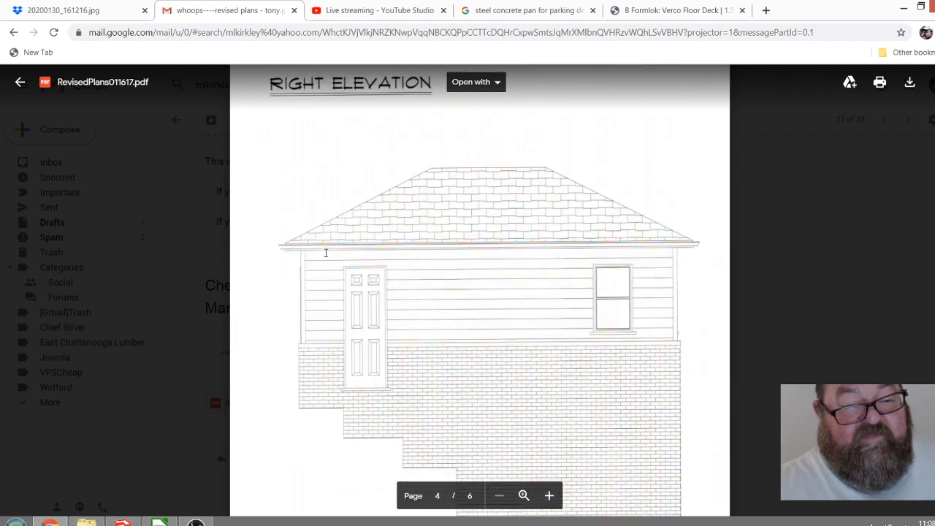
{"action": "scroll", "coordinate": [275, 235], "scroll_direction": "down", "scroll_amount": 3}
{"action": "scroll", "coordinate": [300, 278], "scroll_direction": "up", "scroll_amount": 2}
{"action": "scroll", "coordinate": [301, 276], "scroll_direction": "down", "scroll_amount": 3}
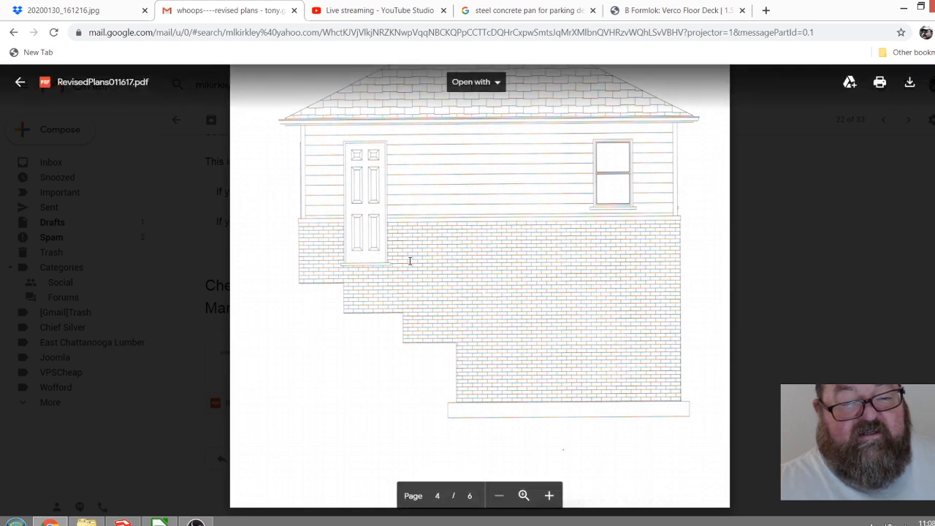
{"action": "scroll", "coordinate": [409, 260], "scroll_direction": "up", "scroll_amount": 12}
{"action": "scroll", "coordinate": [403, 273], "scroll_direction": "down", "scroll_amount": 3}
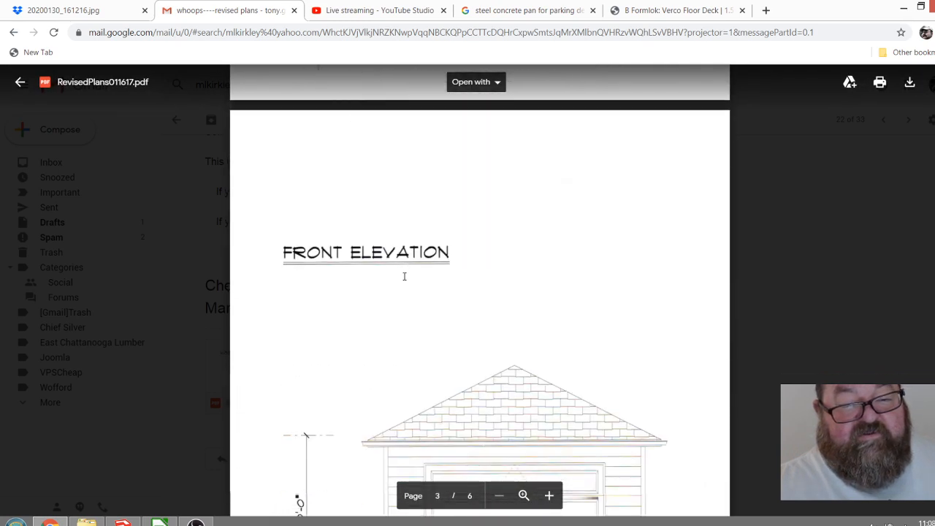
{"action": "scroll", "coordinate": [404, 276], "scroll_direction": "up", "scroll_amount": 5}
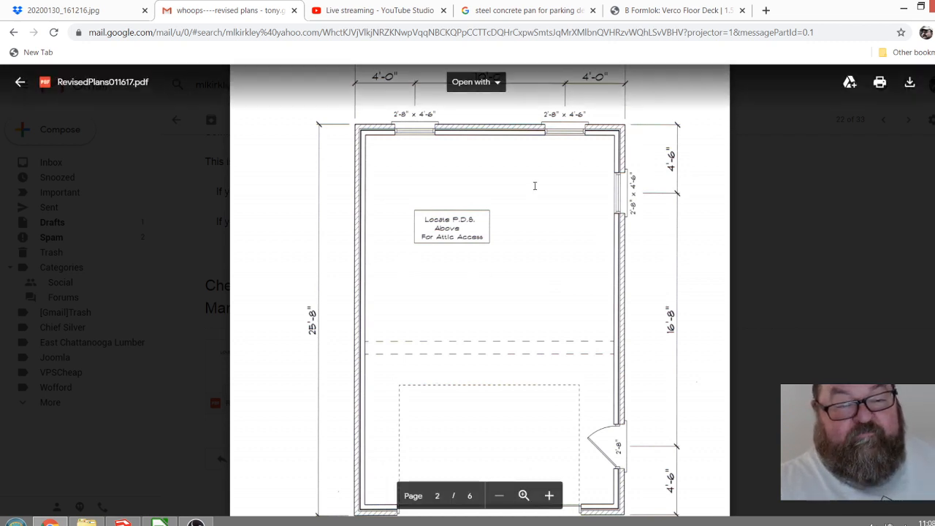
{"action": "scroll", "coordinate": [535, 186], "scroll_direction": "down", "scroll_amount": 2}
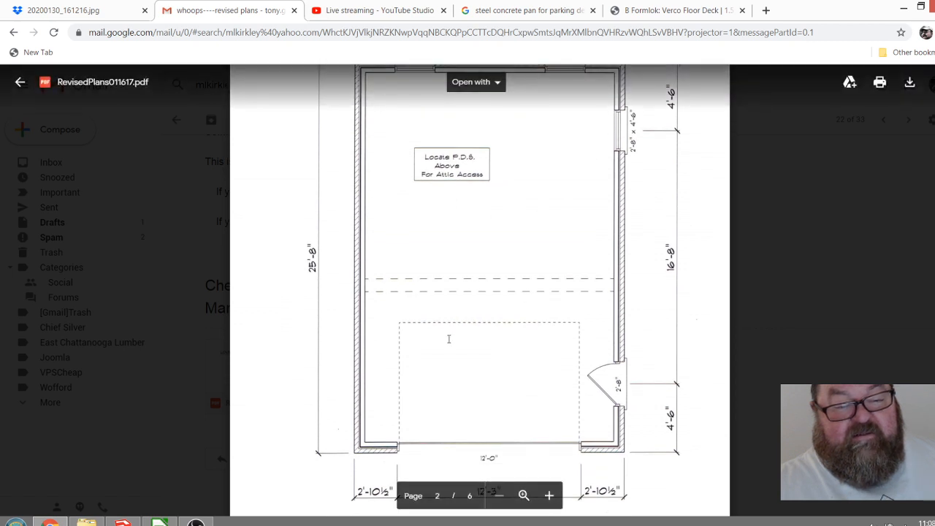
{"action": "scroll", "coordinate": [449, 336], "scroll_direction": "up", "scroll_amount": 2}
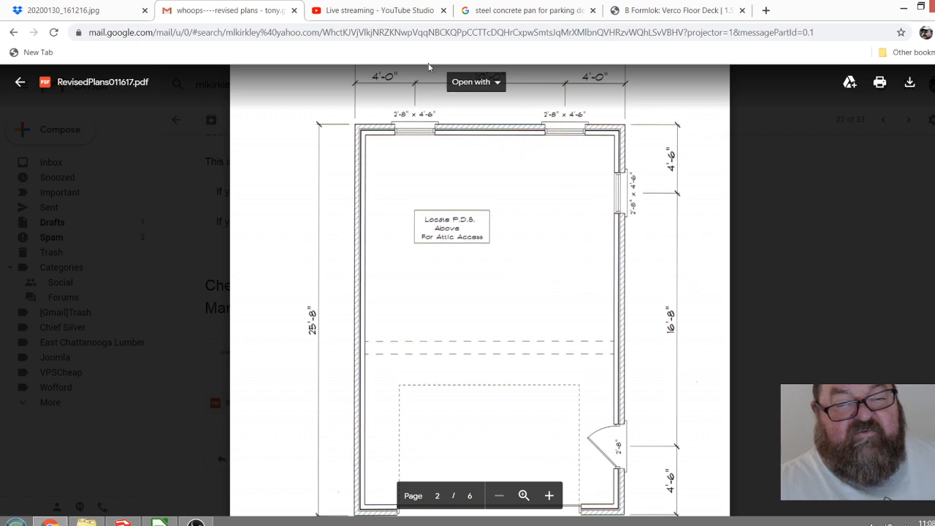
{"action": "scroll", "coordinate": [487, 263], "scroll_direction": "down", "scroll_amount": 3}
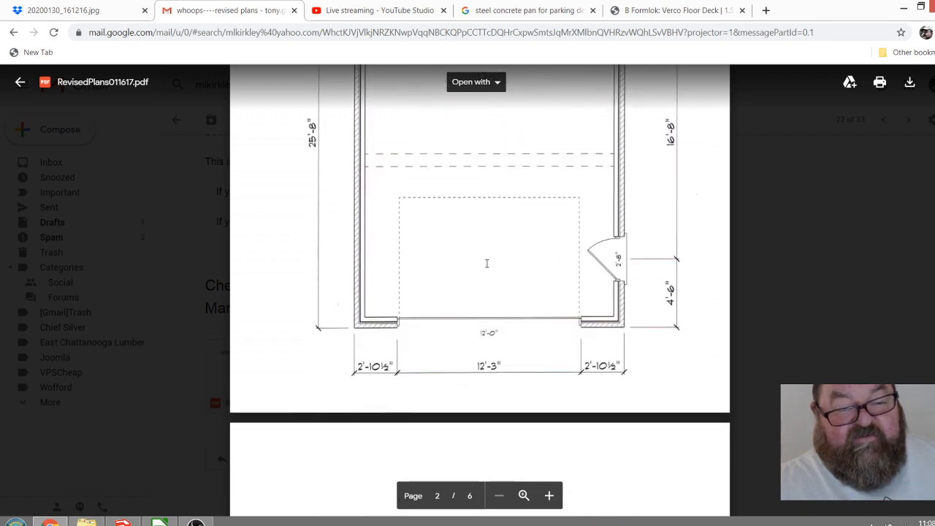
{"action": "scroll", "coordinate": [486, 262], "scroll_direction": "up", "scroll_amount": 1}
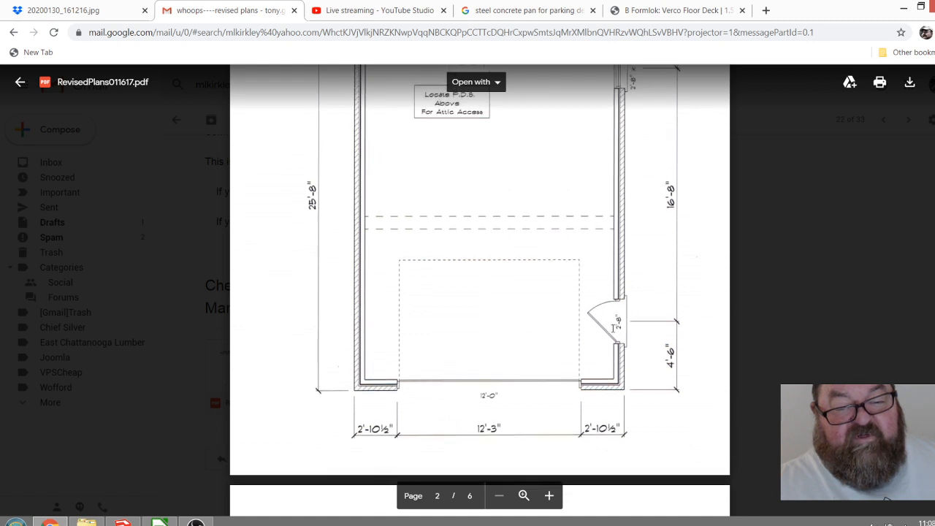
Switch back to SketchUp and place a vertical guide 24" from the paving-side corner on the upper long wall above the lower door.
{"action": "left_click", "coordinate": [122, 522]}
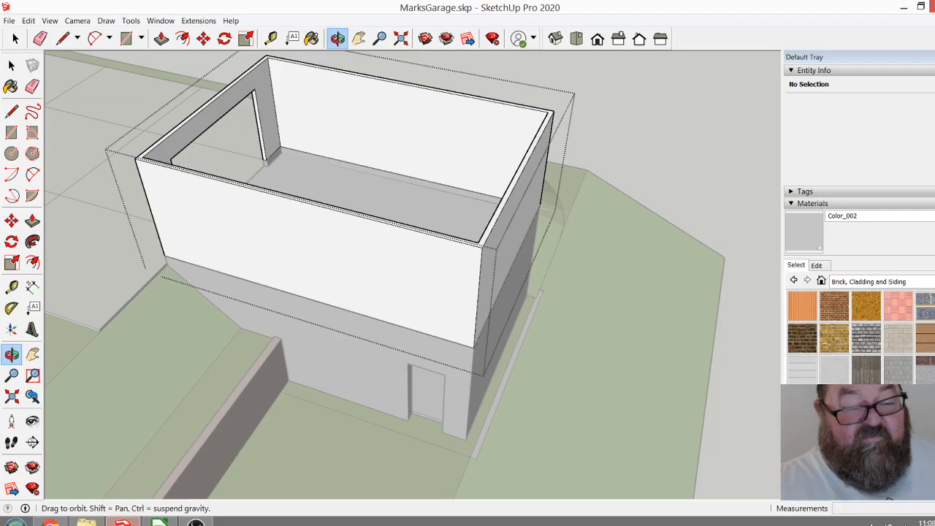
{"action": "left_click_drag", "start_coordinate": [538, 314], "coordinate": [290, 314]}
{"action": "scroll", "coordinate": [523, 395], "scroll_direction": "down", "scroll_amount": 1}
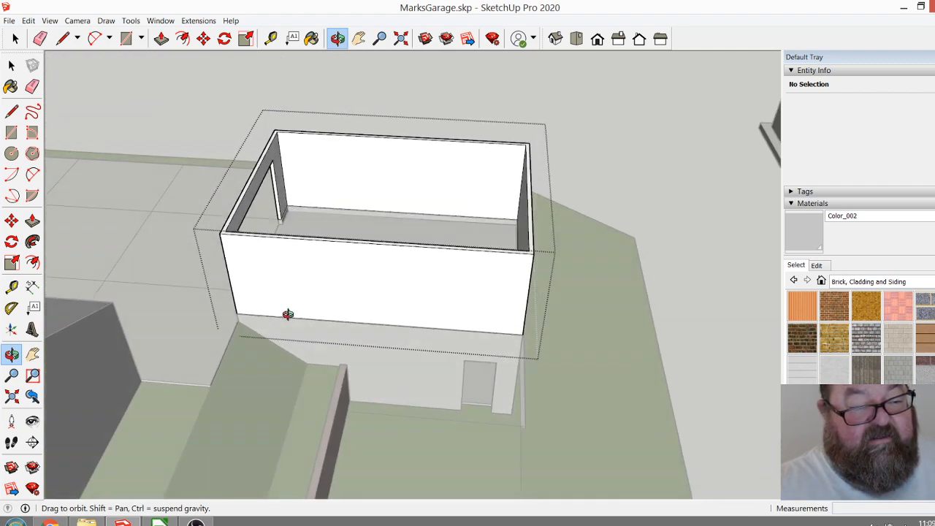
{"action": "scroll", "coordinate": [257, 298], "scroll_direction": "up", "scroll_amount": 4}
{"action": "left_click_drag", "start_coordinate": [369, 301], "coordinate": [407, 307]}
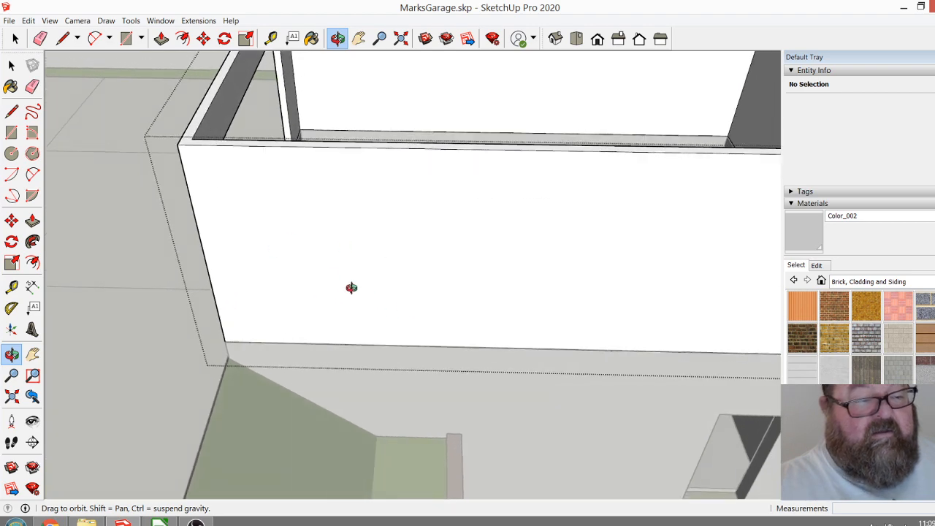
{"action": "left_click_drag", "start_coordinate": [372, 270], "coordinate": [341, 295]}
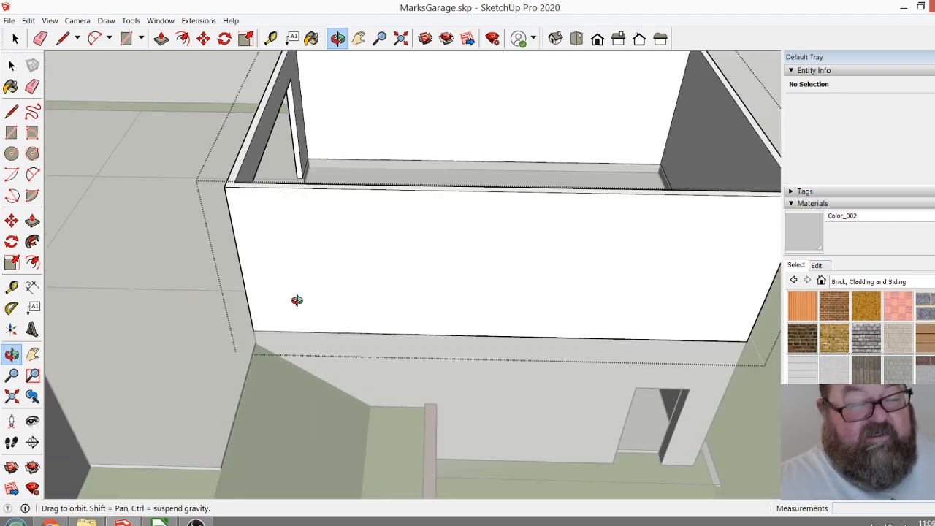
{"action": "left_click_drag", "start_coordinate": [349, 214], "coordinate": [263, 252]}
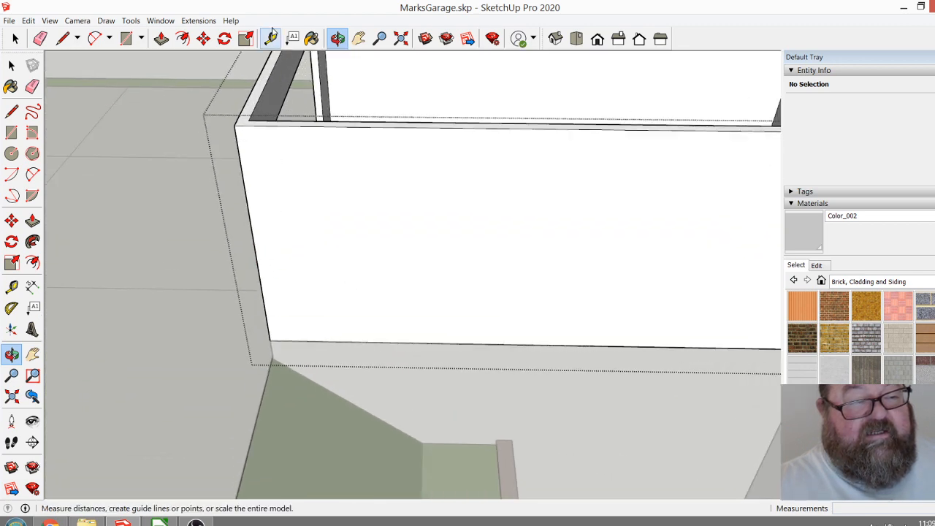
{"action": "left_click_drag", "start_coordinate": [248, 138], "coordinate": [253, 274]}
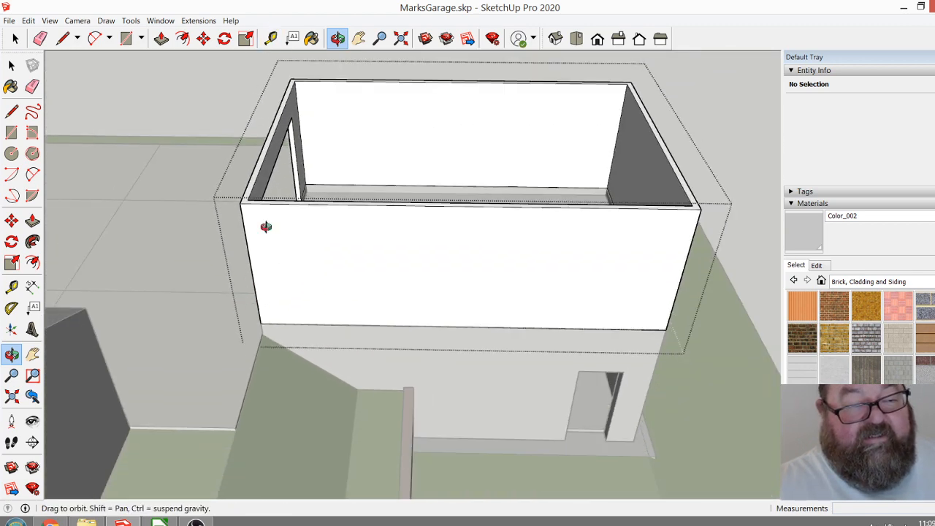
{"action": "left_click", "coordinate": [271, 38]}
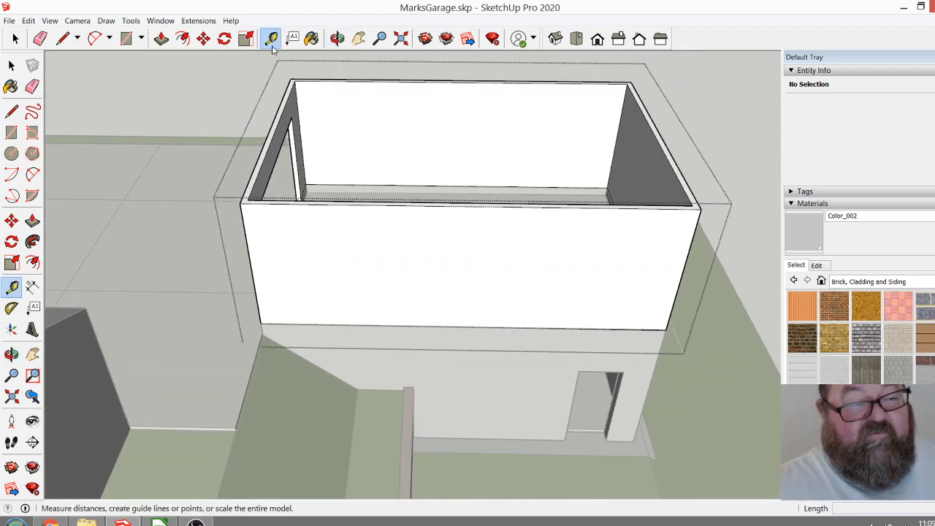
{"action": "left_click", "coordinate": [249, 258]}
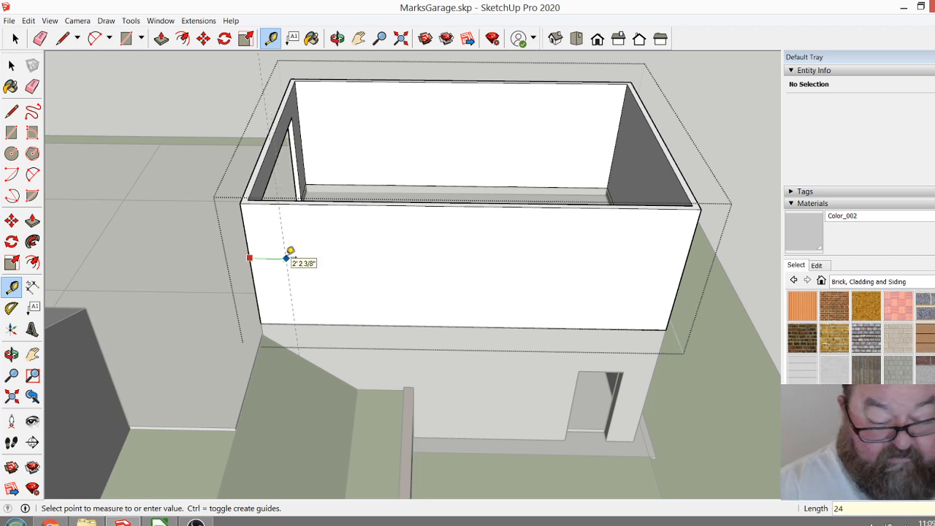
{"action": "key", "text": "Return"}
Place a second vertical guide 32" farther along the wall from the first guide to mark the side door's width.
{"action": "scroll", "coordinate": [296, 274], "scroll_direction": "up", "scroll_amount": 2}
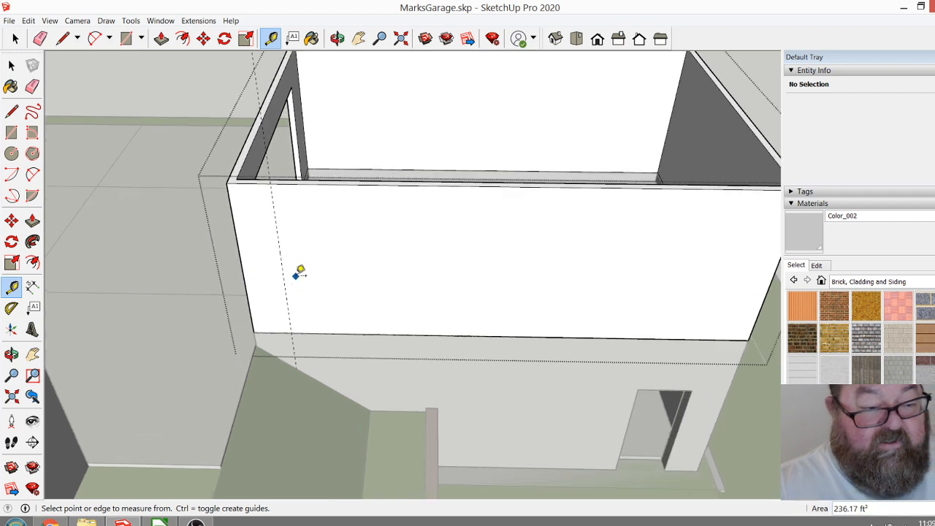
{"action": "left_click", "coordinate": [285, 268]}
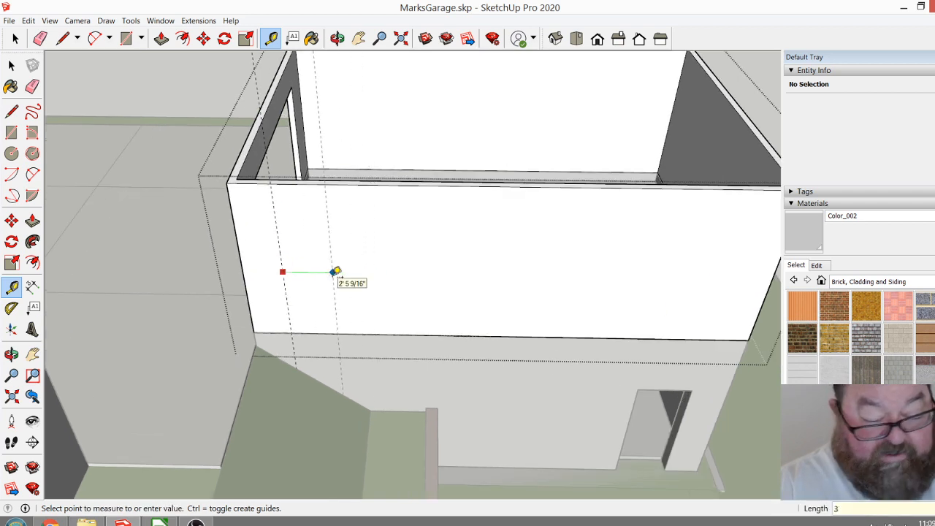
{"action": "key", "text": "Return"}
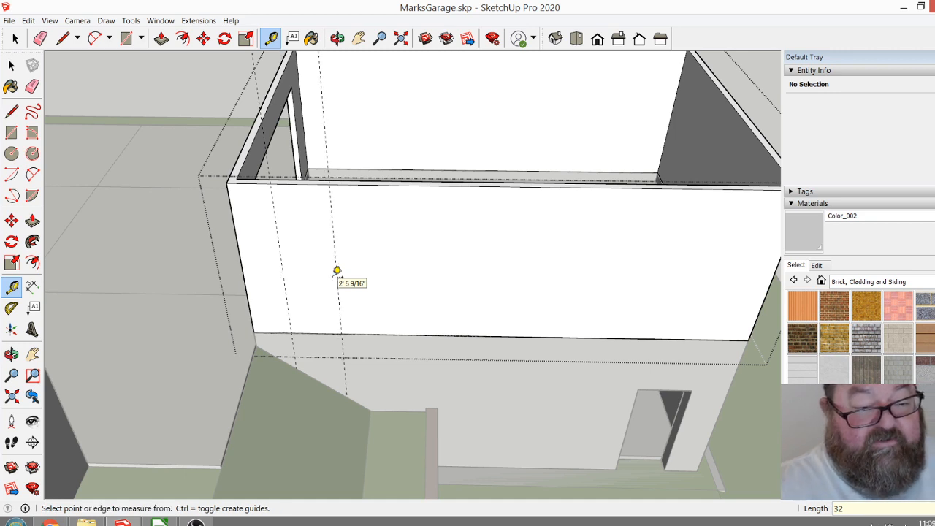
Measure the height of the concrete curb above the floor at the foot of the opposite long wall.
{"action": "scroll", "coordinate": [323, 316], "scroll_direction": "up", "scroll_amount": 2}
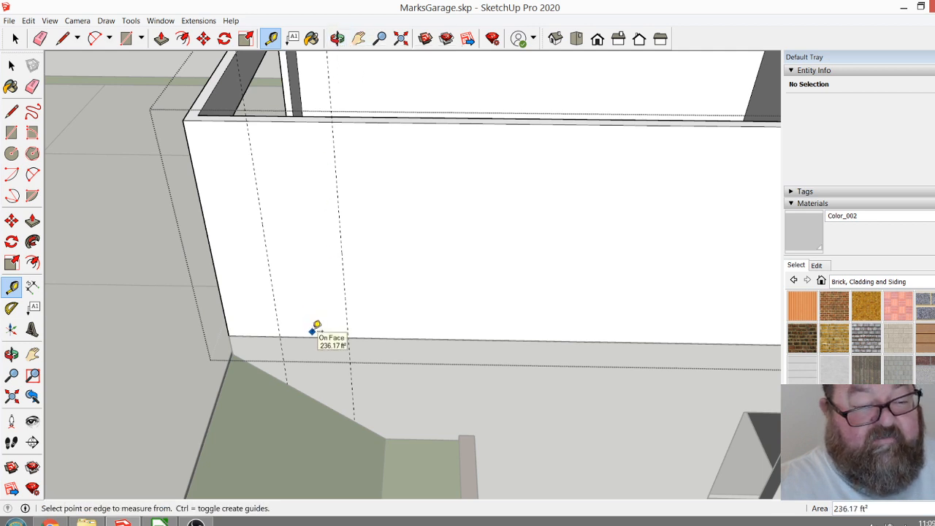
{"action": "scroll", "coordinate": [360, 292], "scroll_direction": "down", "scroll_amount": 1}
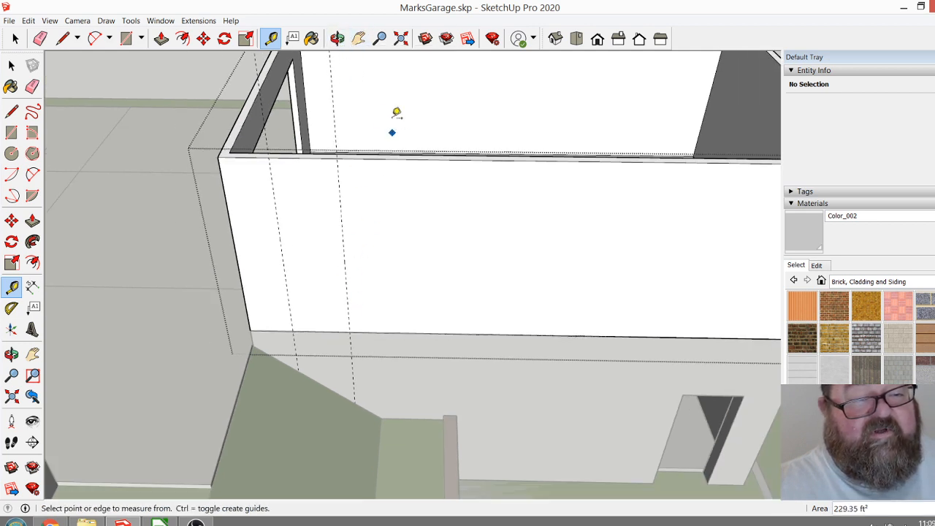
{"action": "scroll", "coordinate": [394, 117], "scroll_direction": "up", "scroll_amount": 5}
{"action": "left_click", "coordinate": [351, 213]}
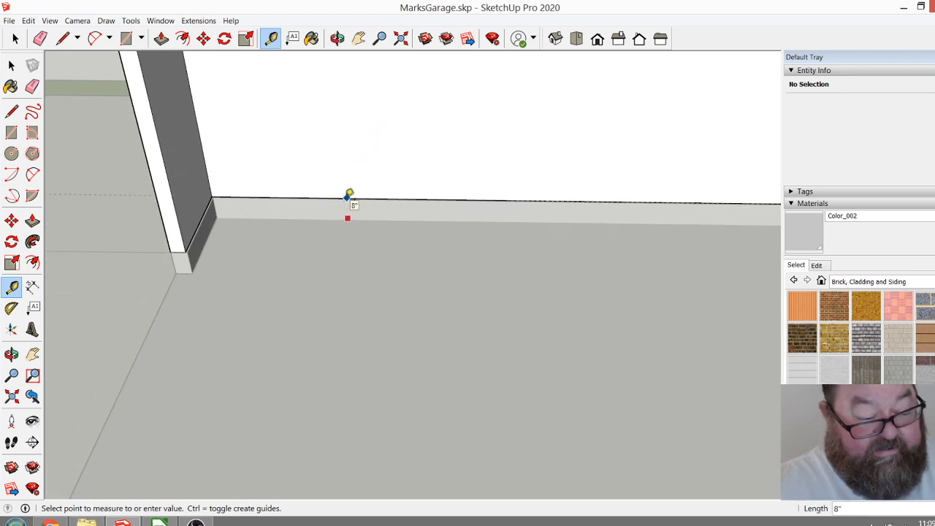
{"action": "key", "text": "F1"}
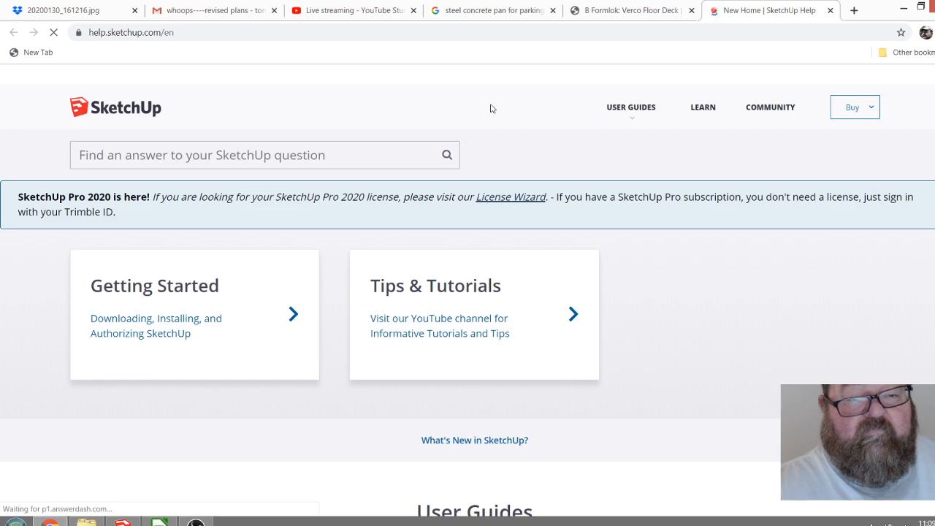
{"action": "key", "text": "alt+Tab"}
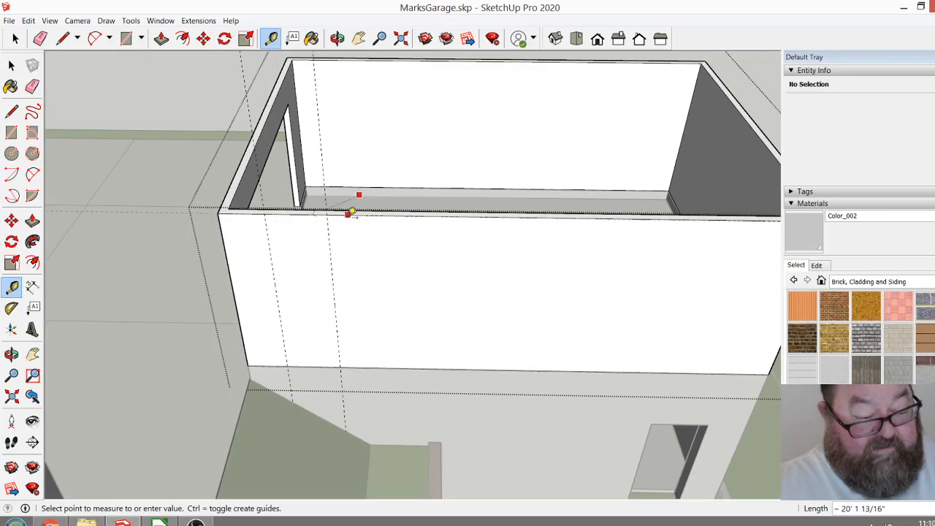
{"action": "left_click", "coordinate": [349, 215]}
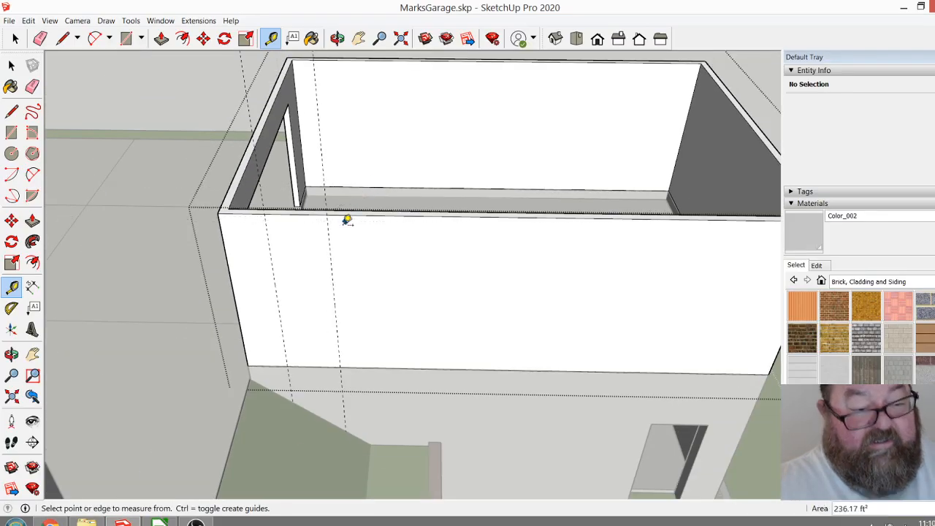
Place a horizontal guide 6' above the bottom edge of the upper long wall to mark the side door's top.
{"action": "scroll", "coordinate": [322, 365], "scroll_direction": "up", "scroll_amount": 5}
{"action": "left_click", "coordinate": [315, 357]}
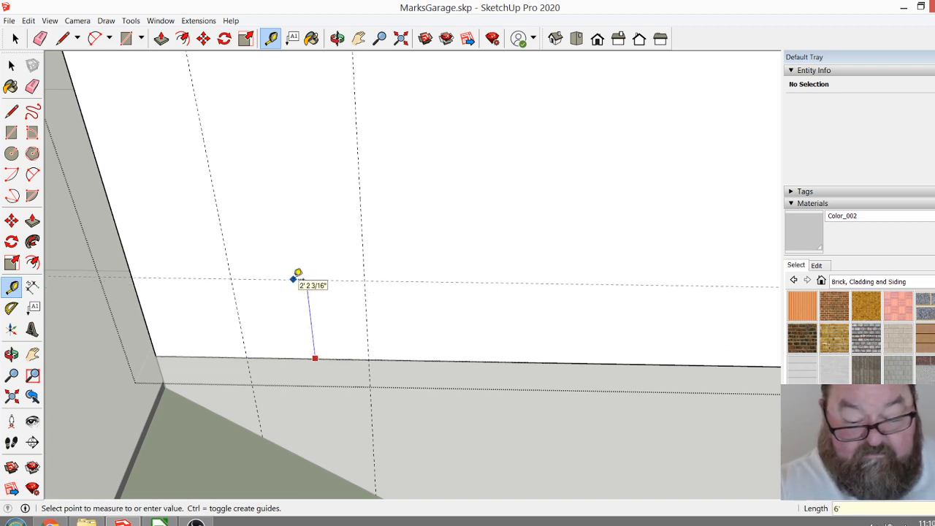
{"action": "type", "text": "6'"}
{"action": "key", "text": "Return"}
{"action": "scroll", "coordinate": [402, 292], "scroll_direction": "down", "scroll_amount": 2}
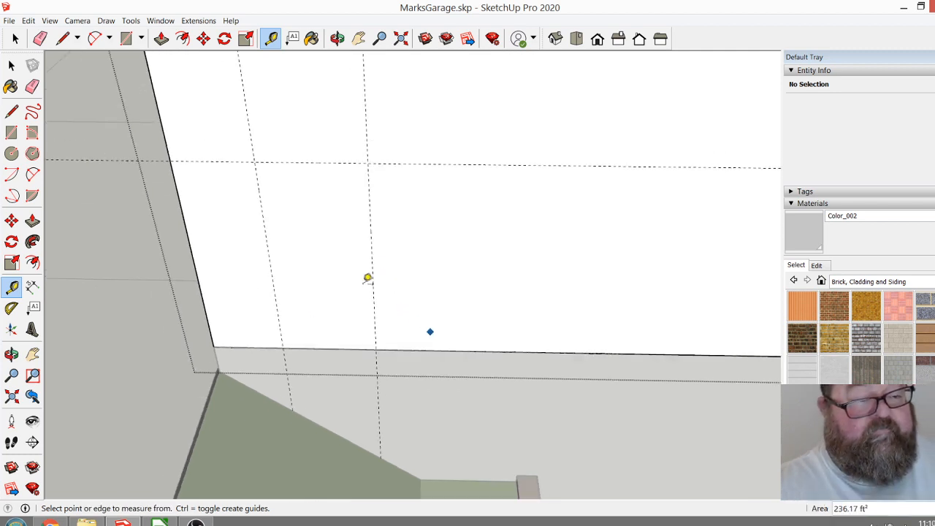
Draw the side door rectangle on the long wall from its bottom edge to the height guide, between the two vertical guides.
{"action": "left_click", "coordinate": [125, 38]}
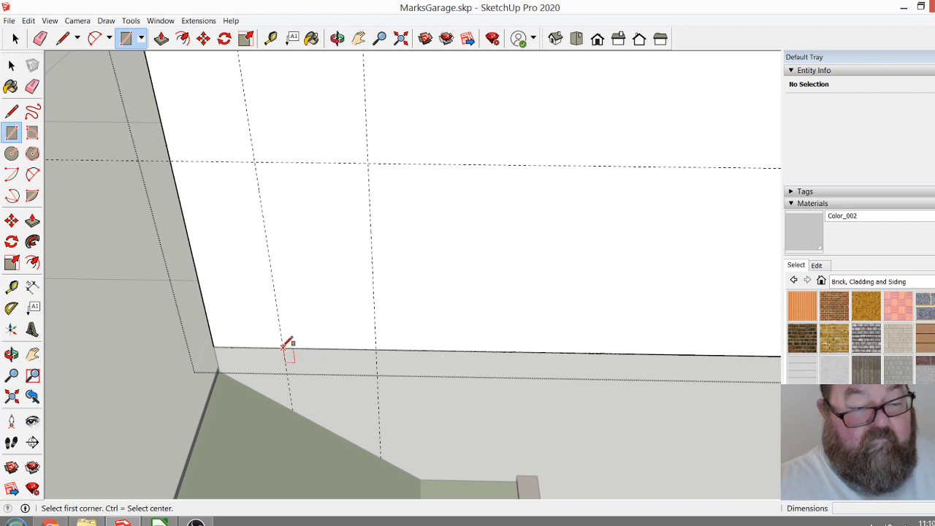
{"action": "left_click", "coordinate": [283, 348]}
{"action": "left_click", "coordinate": [369, 162]}
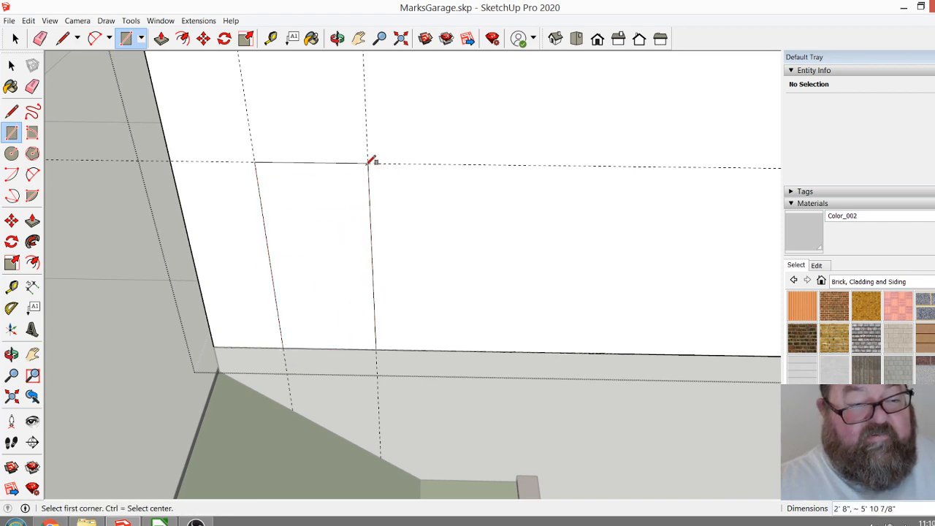
Push the side door rectangle 4 1/2" through the wall, and erase the two vertical door guides.
{"action": "left_click", "coordinate": [161, 38]}
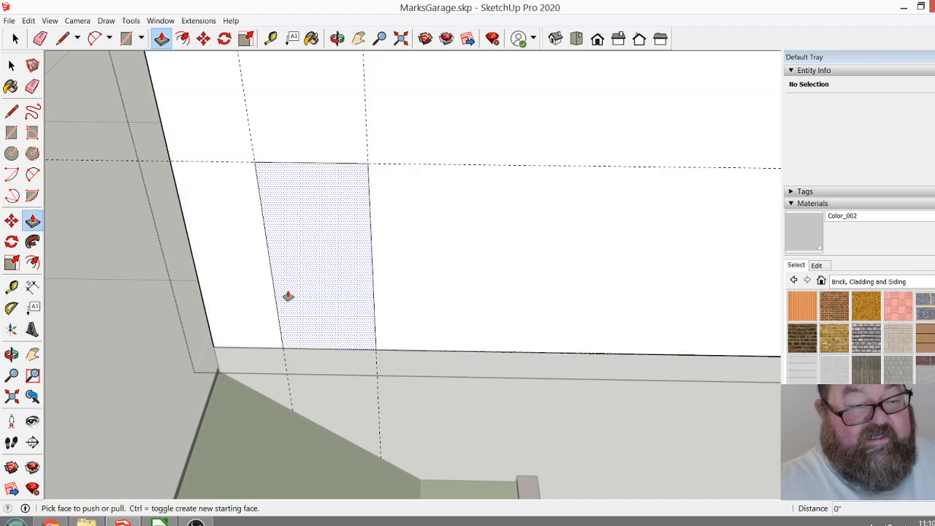
{"action": "left_click", "coordinate": [290, 293]}
{"action": "left_click", "coordinate": [311, 274]}
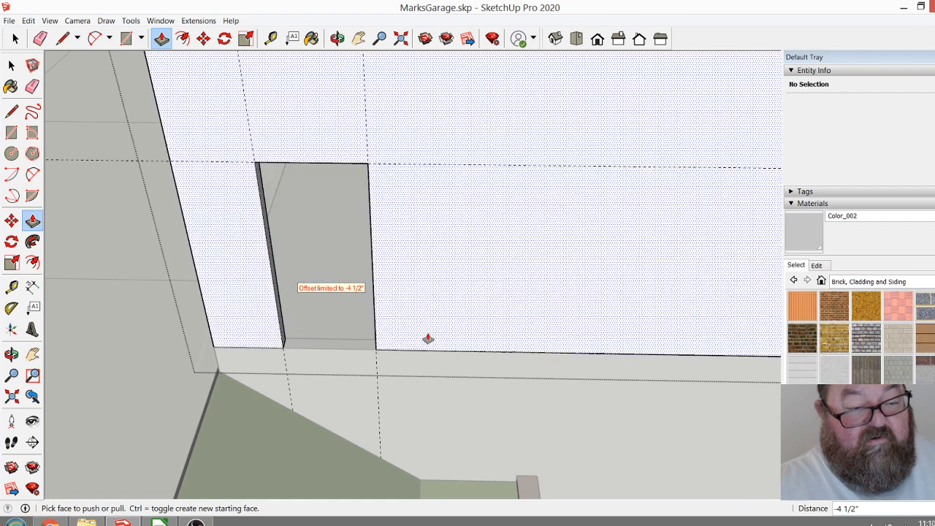
{"action": "scroll", "coordinate": [330, 398], "scroll_direction": "up", "scroll_amount": 1}
{"action": "scroll", "coordinate": [330, 398], "scroll_direction": "up", "scroll_amount": 1}
{"action": "left_click", "coordinate": [39, 38]}
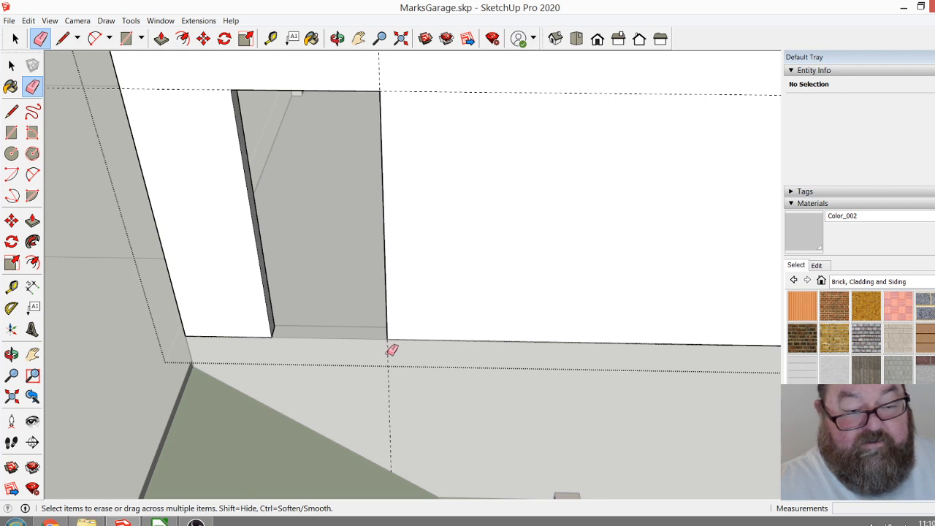
{"action": "scroll", "coordinate": [329, 395], "scroll_direction": "up", "scroll_amount": 1}
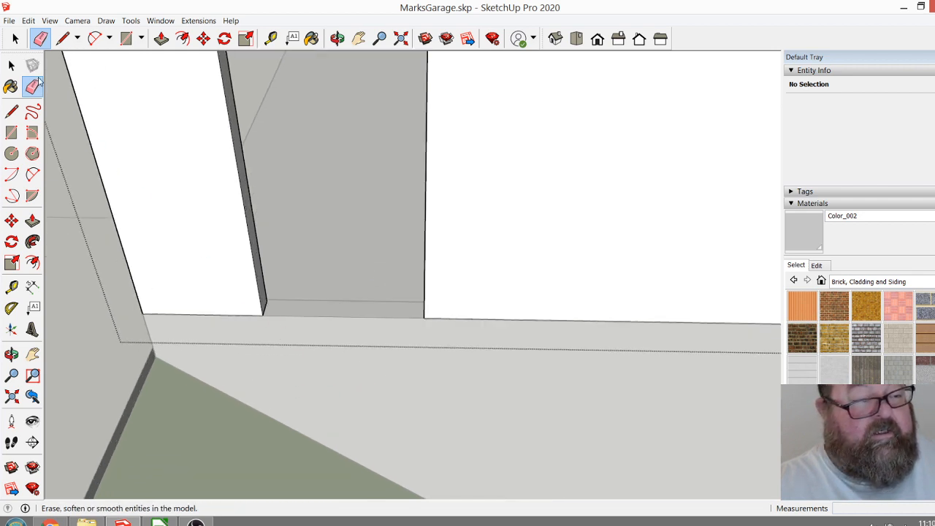
Open the concrete deck group below the side doorway for editing.
{"action": "left_click", "coordinate": [15, 38]}
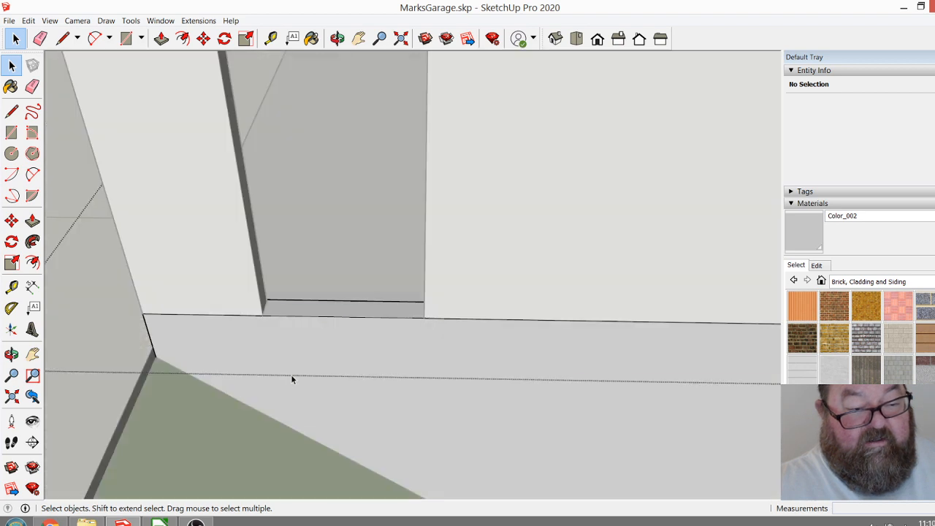
{"action": "left_click", "coordinate": [314, 345]}
{"action": "scroll", "coordinate": [249, 355], "scroll_direction": "down", "scroll_amount": 3}
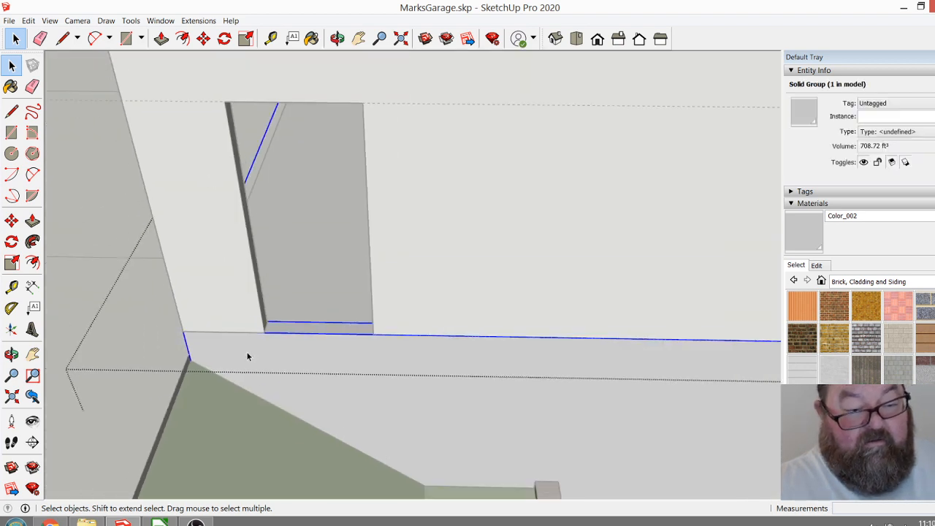
{"action": "double_click", "coordinate": [259, 357]}
{"action": "scroll", "coordinate": [261, 356], "scroll_direction": "up", "scroll_amount": 4}
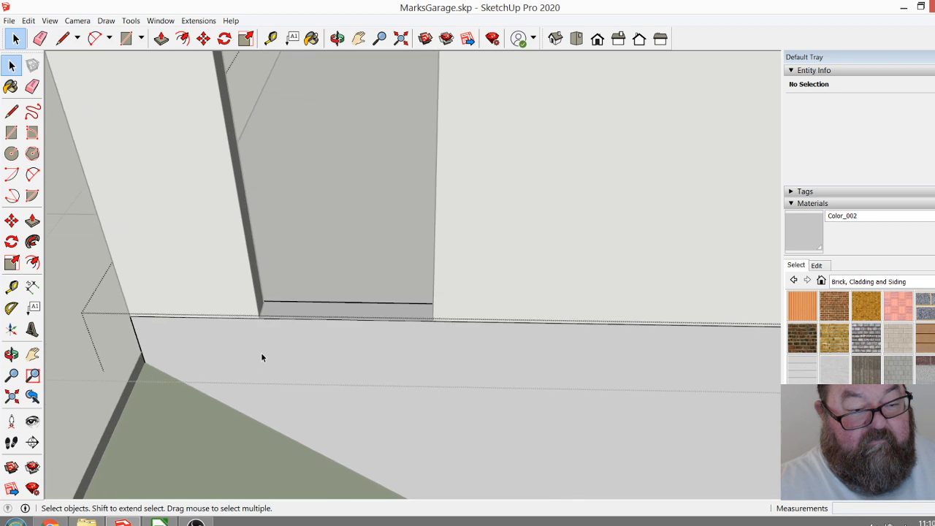
Try to outline a 6" deep notch across the side doorway's width on the concrete's outer face.
{"action": "left_click", "coordinate": [63, 39]}
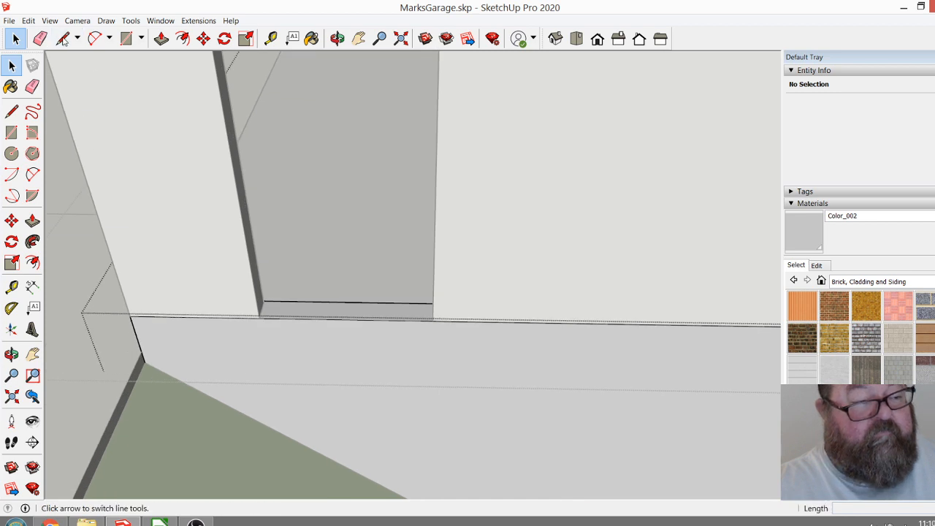
{"action": "left_click", "coordinate": [259, 318]}
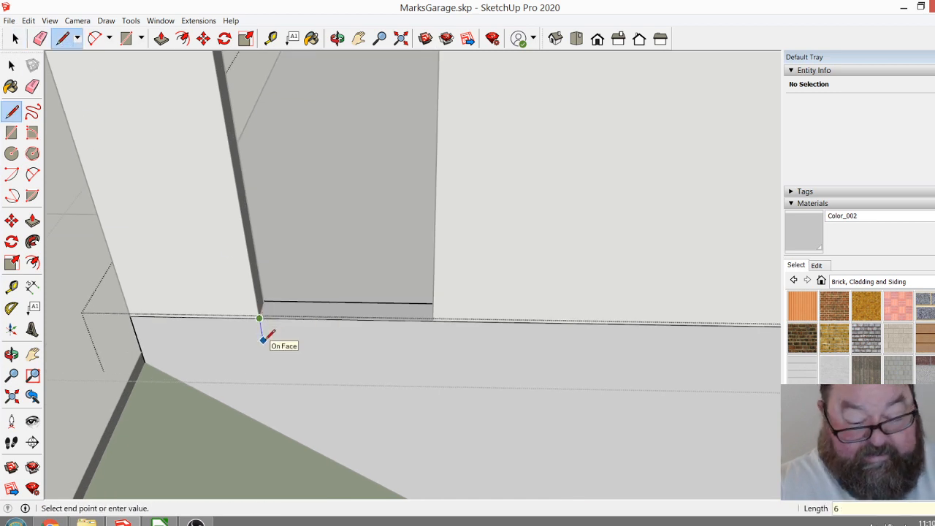
{"action": "left_click", "coordinate": [263, 341]}
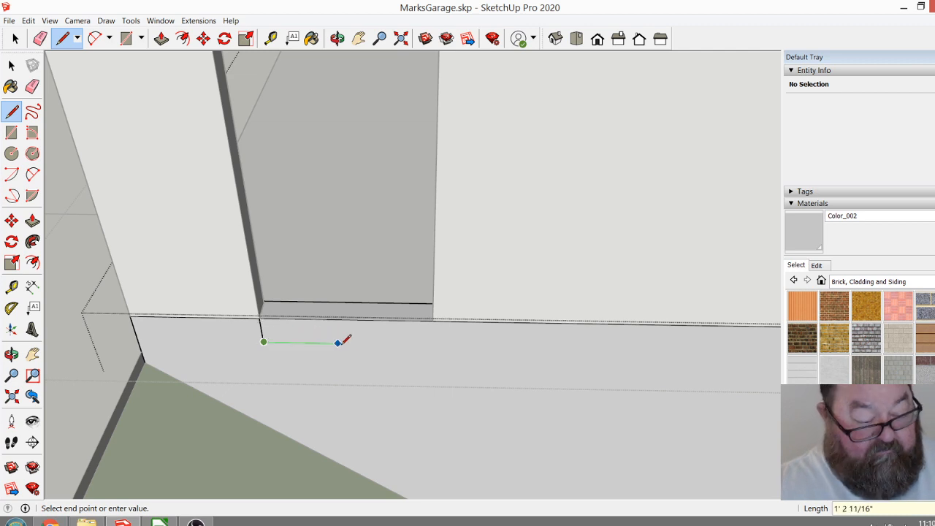
{"action": "left_click", "coordinate": [434, 314]}
{"action": "left_click", "coordinate": [434, 314]}
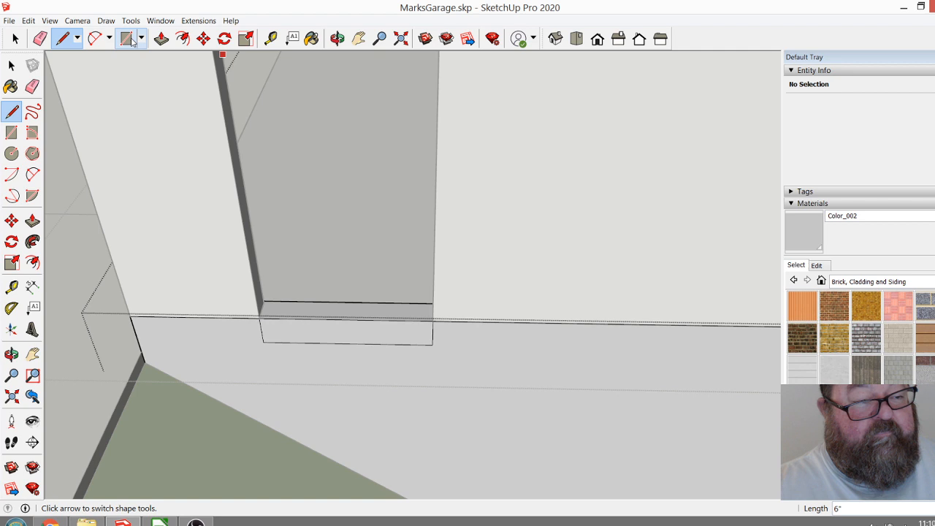
Try to push down the curb's top face at the side doorway, and undo both the push and the notch outline.
{"action": "left_click", "coordinate": [162, 38]}
{"action": "left_click", "coordinate": [288, 317]}
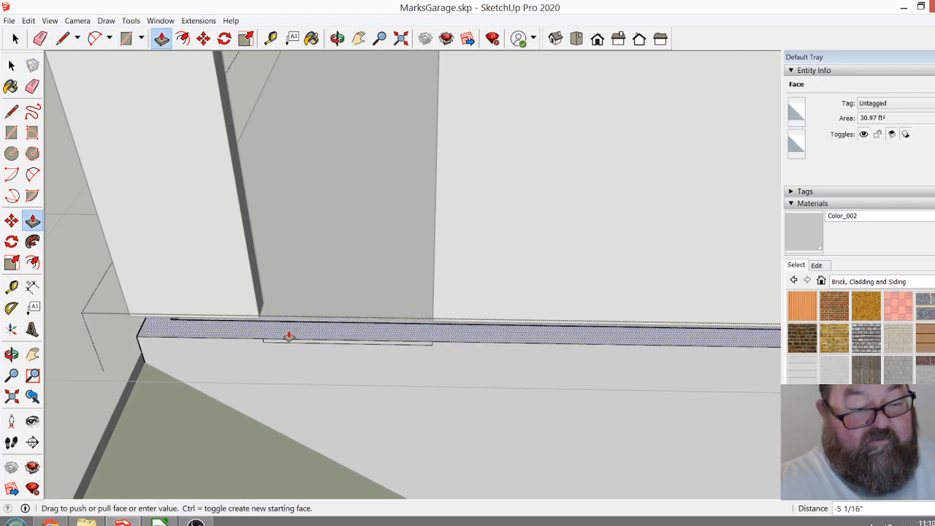
{"action": "left_click", "coordinate": [290, 336]}
{"action": "key", "text": "ctrl+z"}
{"action": "scroll", "coordinate": [270, 340], "scroll_direction": "up", "scroll_amount": 4}
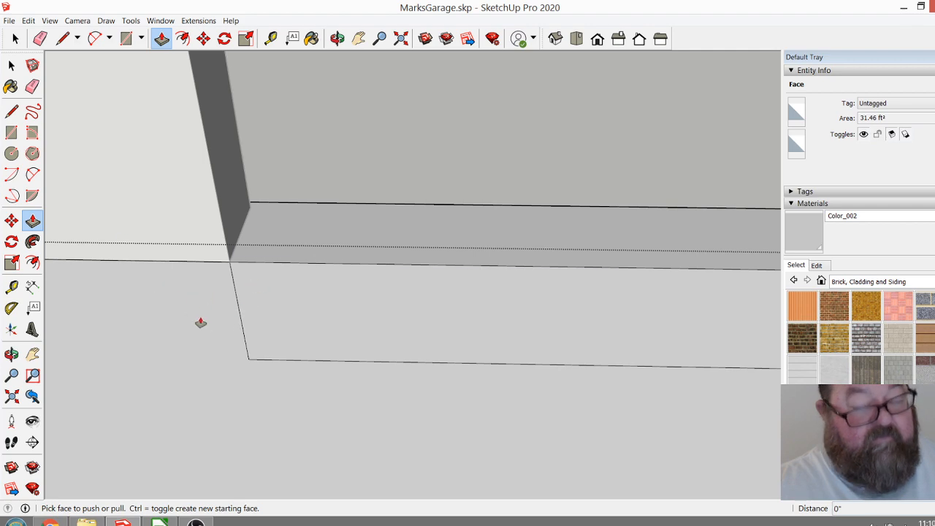
{"action": "key", "text": "ctrl+z"}
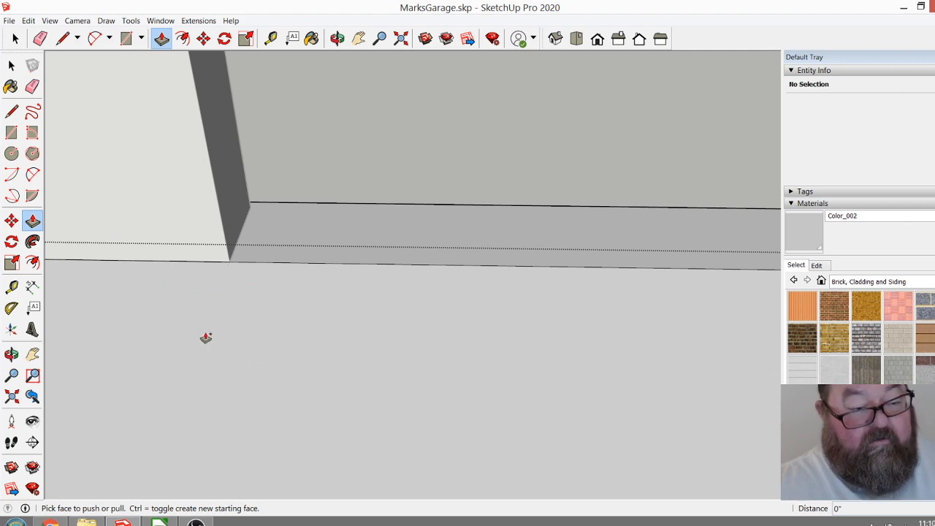
Draw a 6" line straight down the concrete's outer face from the side doorway's lower corner nearest the paving.
{"action": "key", "text": "space"}
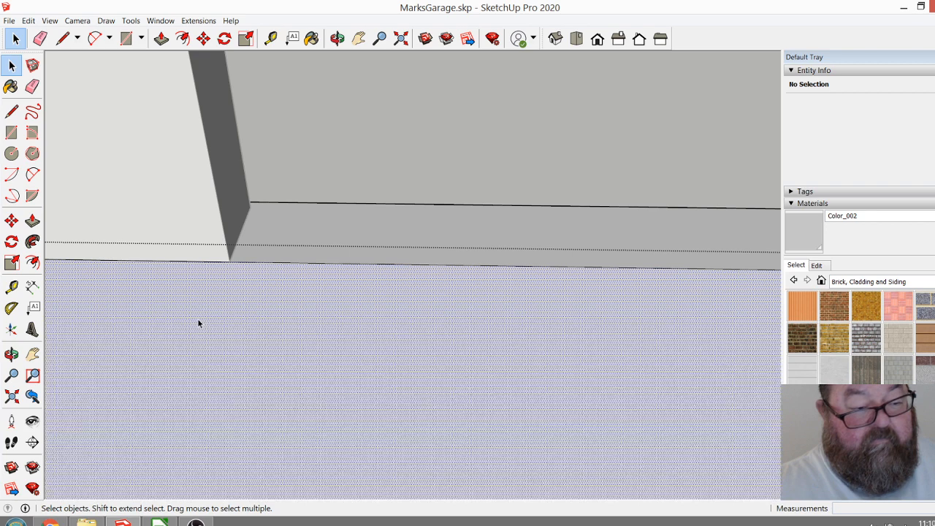
{"action": "left_click", "coordinate": [197, 320]}
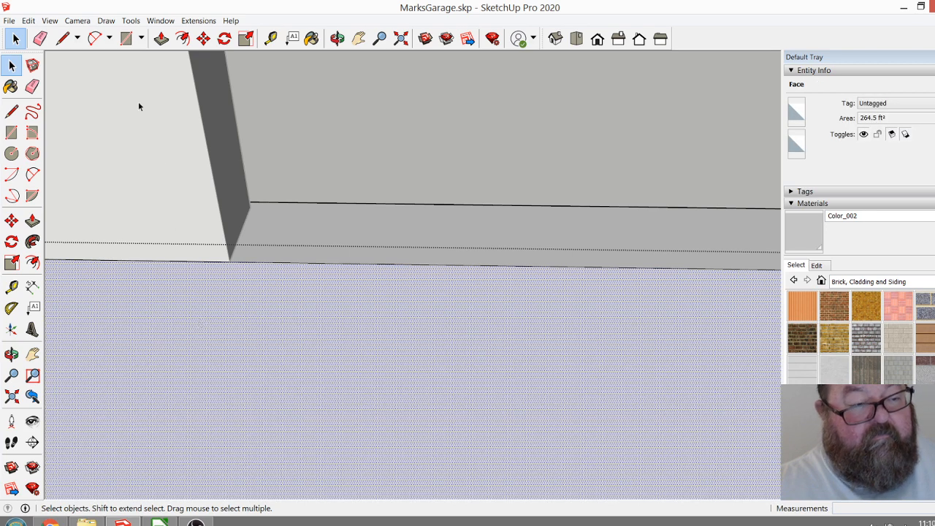
{"action": "left_click", "coordinate": [62, 38]}
{"action": "scroll", "coordinate": [241, 328], "scroll_direction": "down", "scroll_amount": 2}
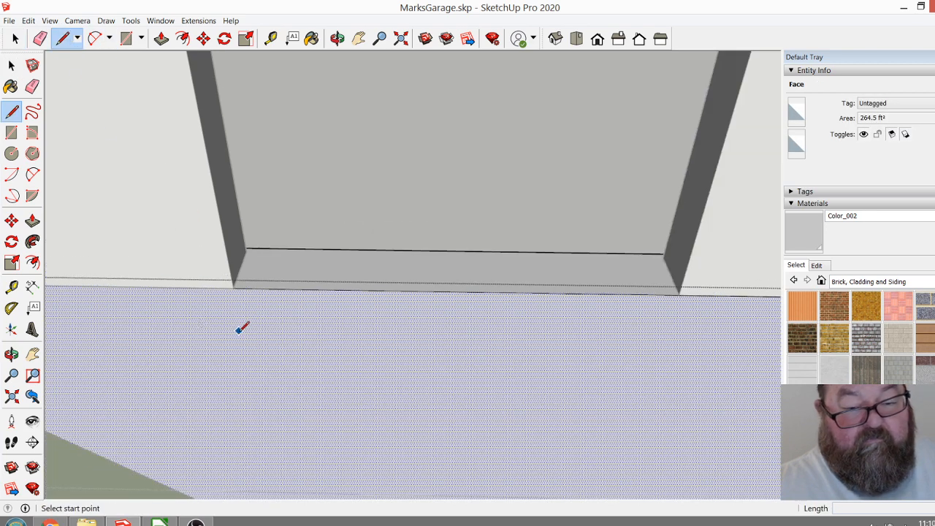
{"action": "scroll", "coordinate": [233, 292], "scroll_direction": "up", "scroll_amount": 4}
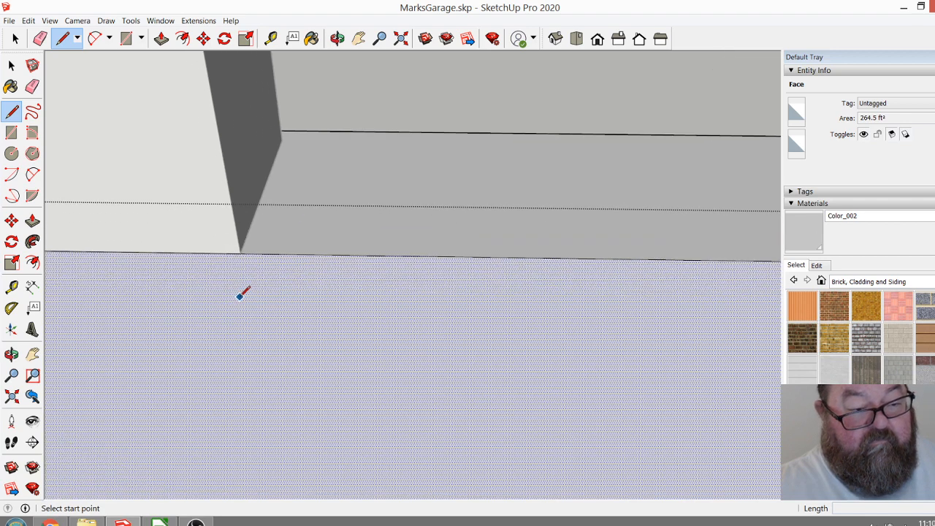
{"action": "left_click", "coordinate": [242, 192]}
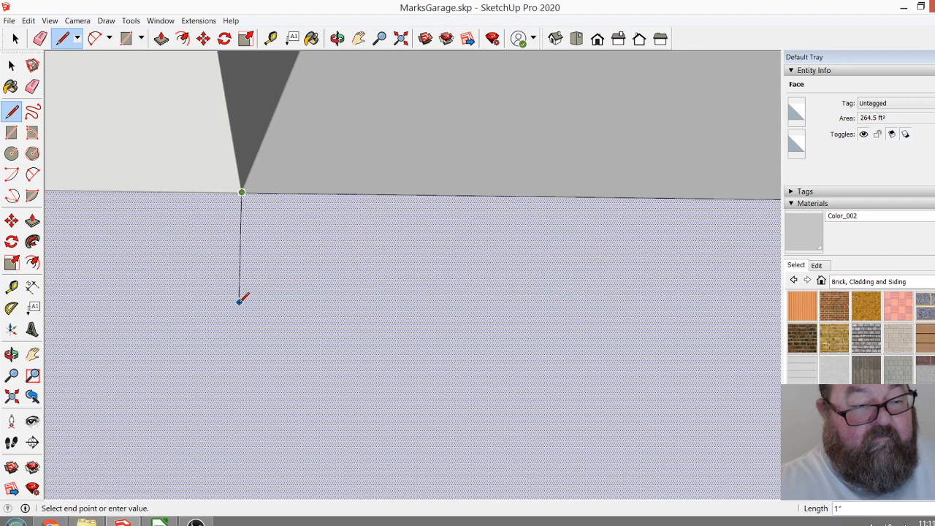
{"action": "scroll", "coordinate": [241, 292], "scroll_direction": "down", "scroll_amount": 2}
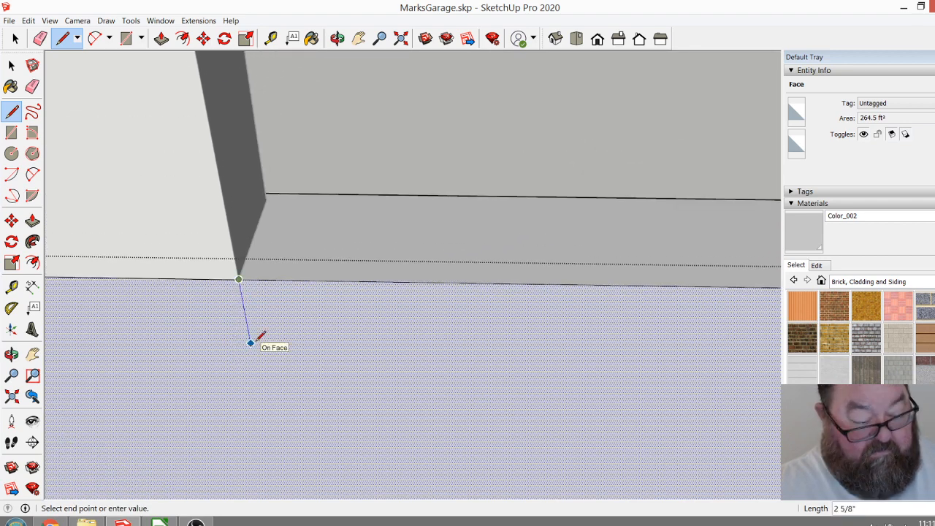
{"action": "left_click", "coordinate": [262, 411]}
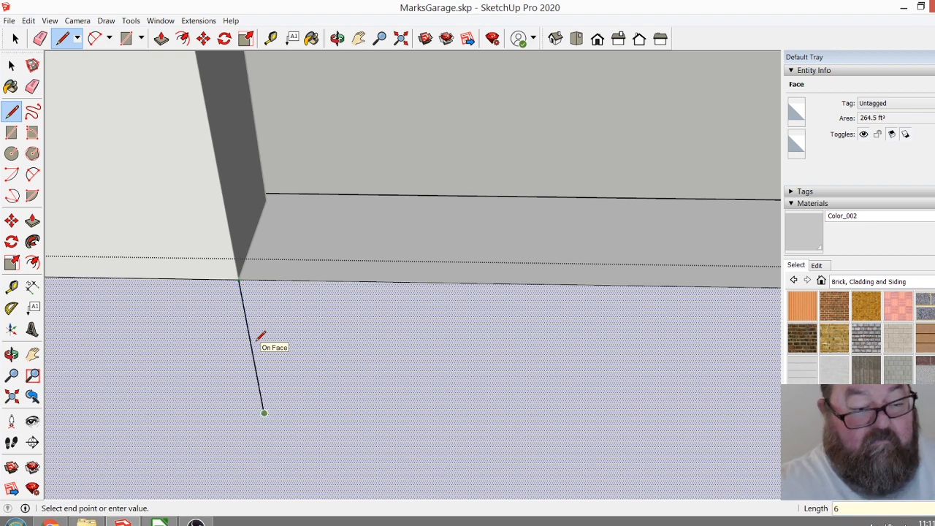
Complete the notch outline across the side doorway's width and push it 5" through the concrete curb.
{"action": "scroll", "coordinate": [250, 334], "scroll_direction": "down", "scroll_amount": 2}
{"action": "scroll", "coordinate": [306, 385], "scroll_direction": "down", "scroll_amount": 2}
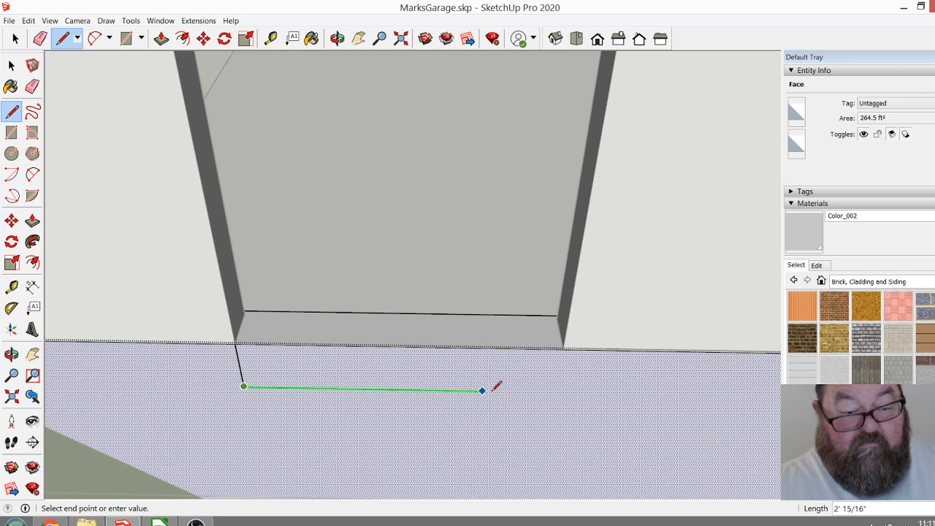
{"action": "left_click", "coordinate": [565, 343]}
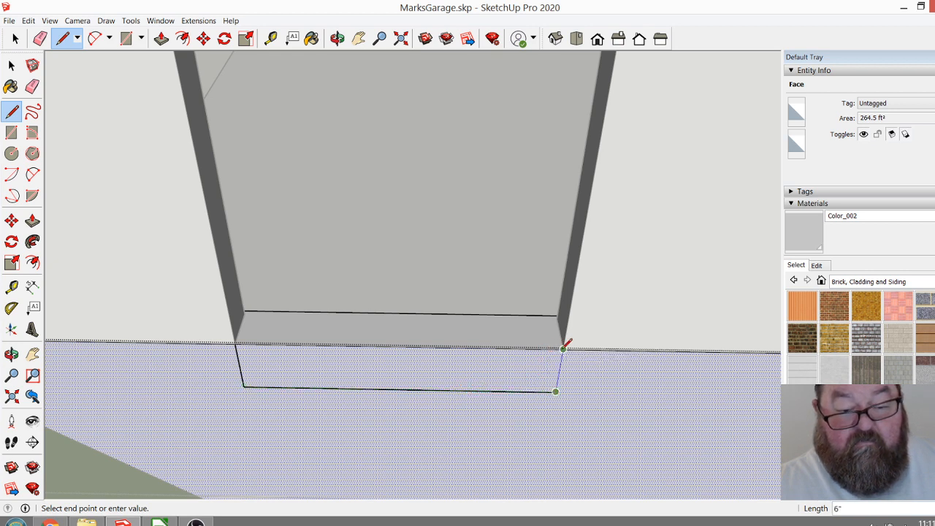
{"action": "left_click", "coordinate": [563, 348]}
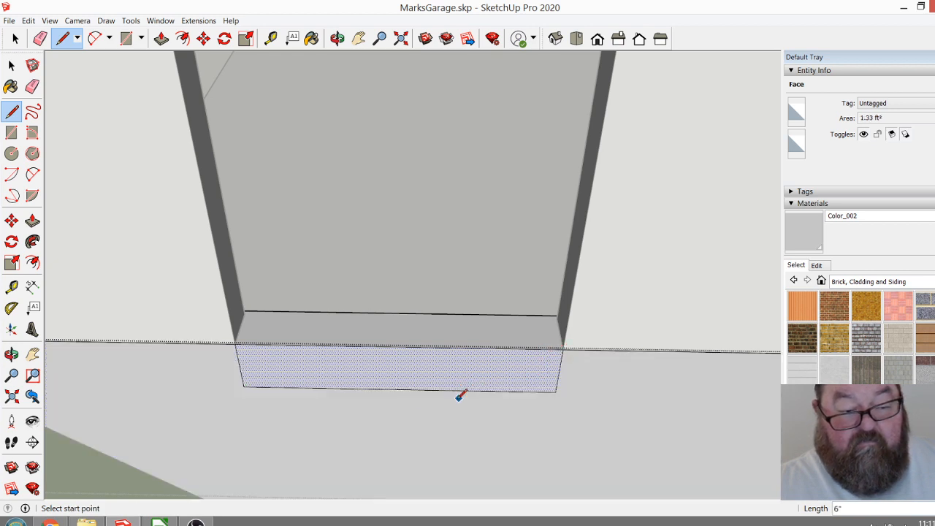
{"action": "left_click", "coordinate": [161, 38]}
{"action": "left_click_drag", "start_coordinate": [302, 367], "coordinate": [348, 319]}
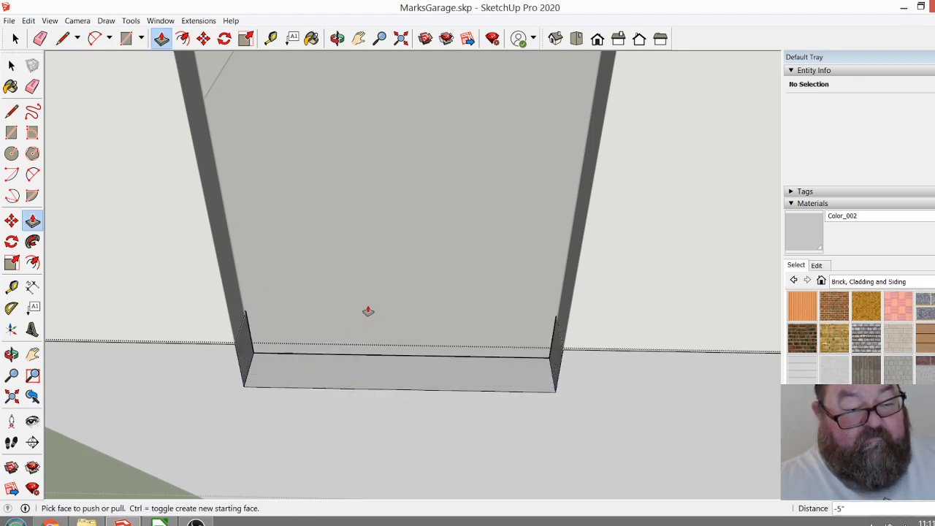
Finish editing the concrete base group and return to the whole model.
{"action": "middle_click_drag", "start_coordinate": [349, 365], "coordinate": [317, 392]}
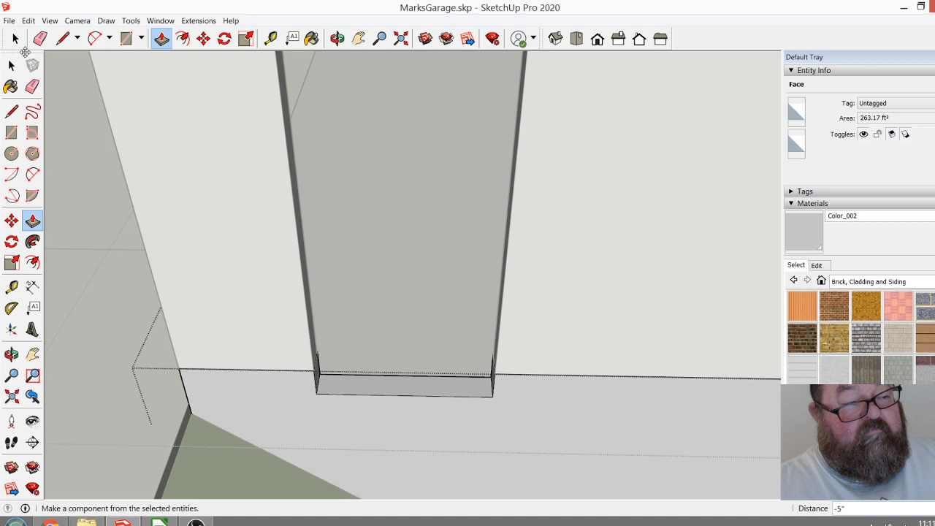
{"action": "left_click", "coordinate": [11, 65]}
{"action": "middle_click_drag", "start_coordinate": [239, 320], "coordinate": [373, 428]}
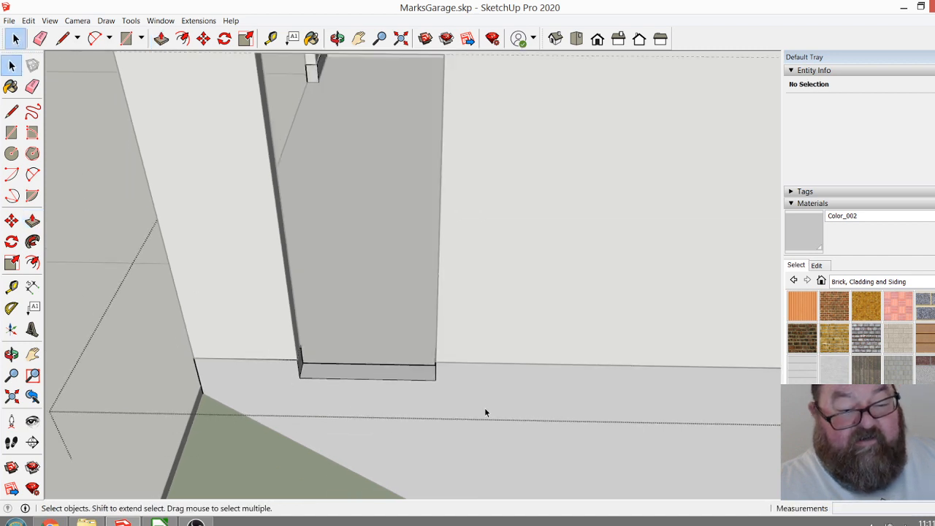
{"action": "scroll", "coordinate": [300, 350], "scroll_direction": "down", "scroll_amount": 8}
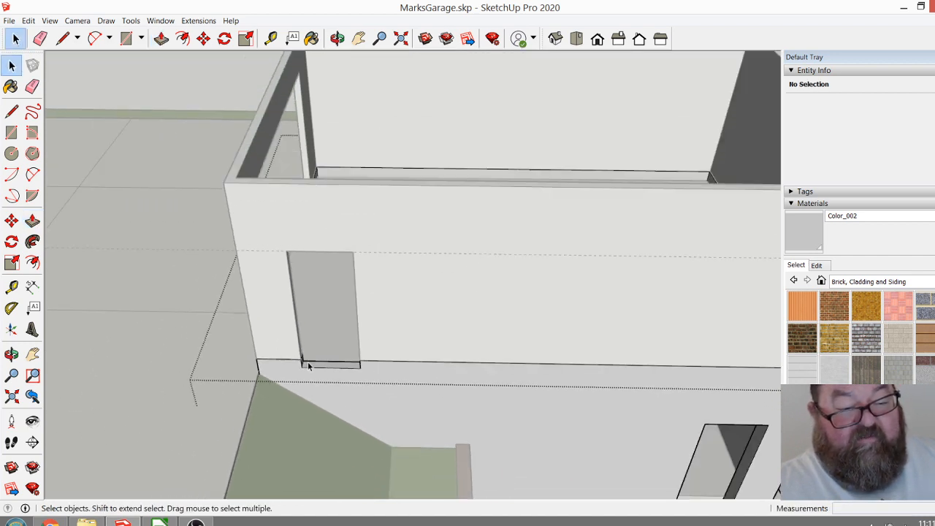
{"action": "scroll", "coordinate": [350, 95], "scroll_direction": "up", "scroll_amount": 2}
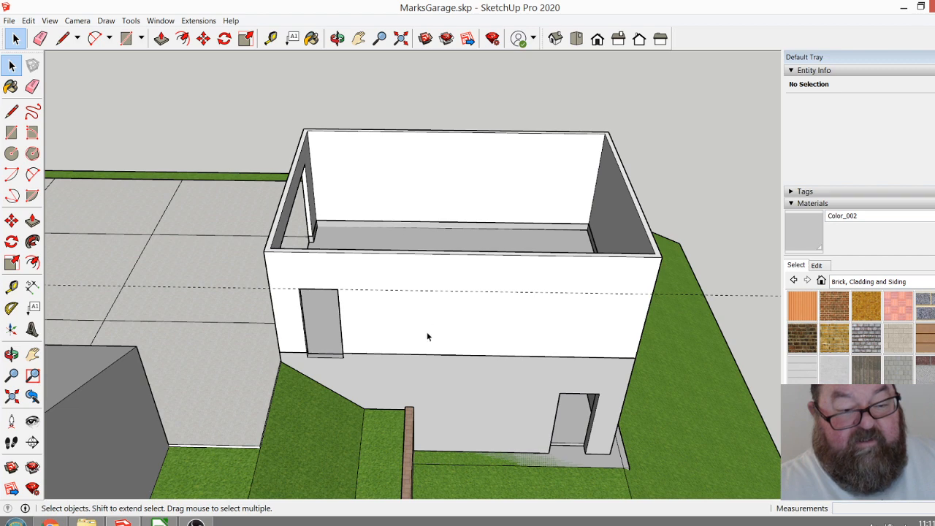
Open the upper-storey walls group for editing.
{"action": "left_click", "coordinate": [722, 295]}
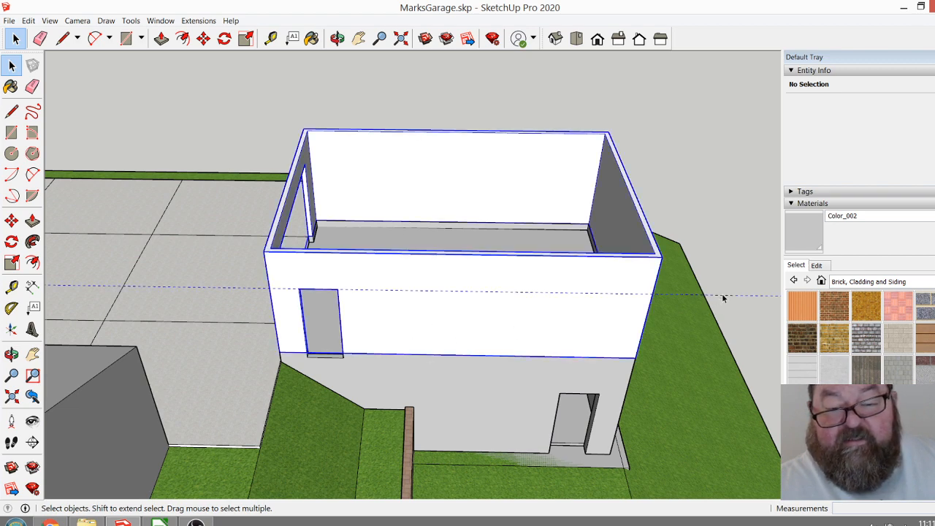
{"action": "left_click", "coordinate": [725, 296]}
{"action": "left_click", "coordinate": [729, 296]}
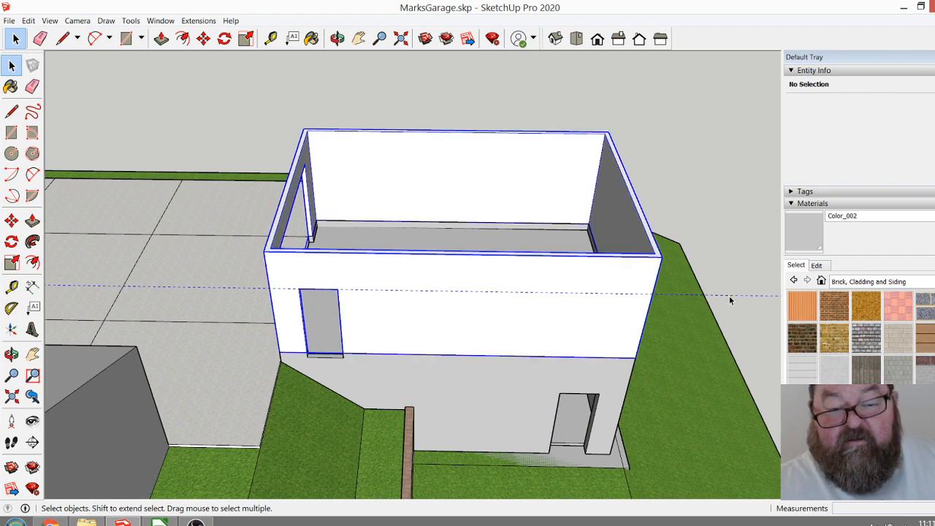
{"action": "double_click", "coordinate": [729, 296]}
{"action": "left_click", "coordinate": [729, 295]}
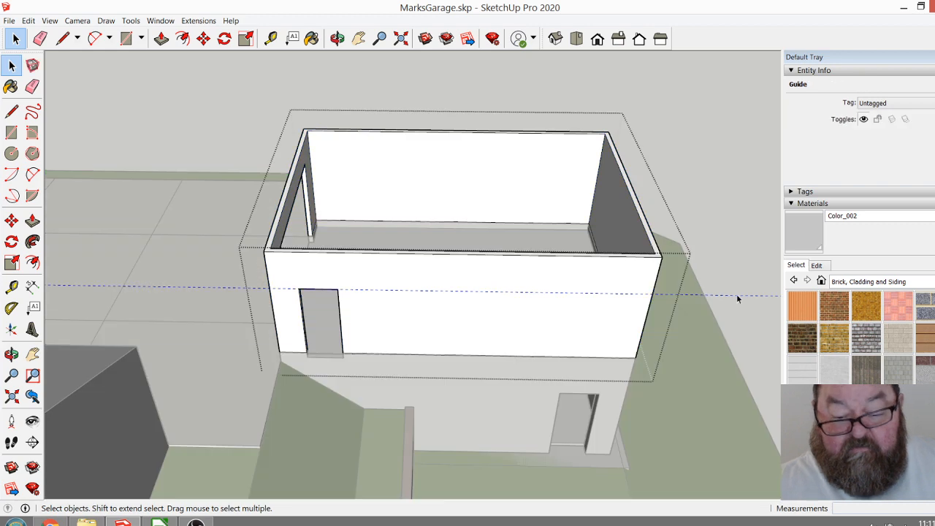
{"action": "left_click", "coordinate": [735, 293]}
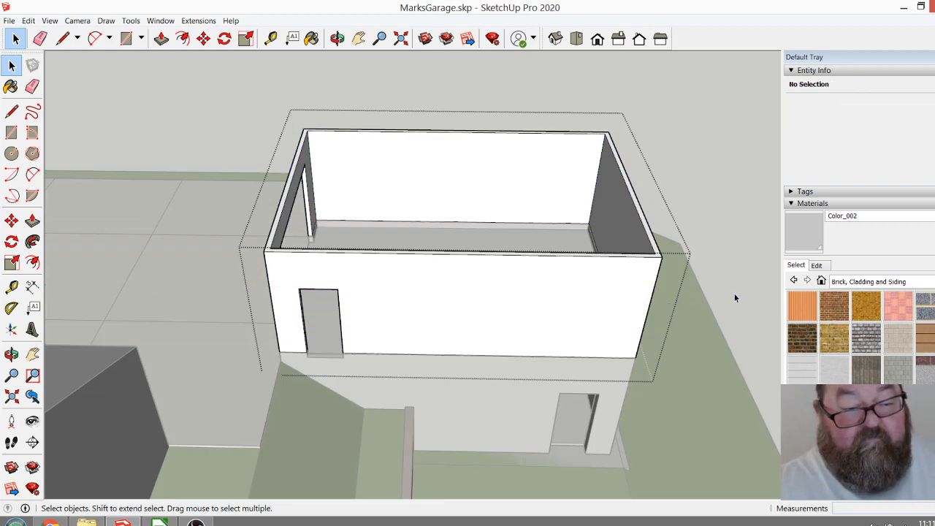
Place a vertical guide on the side wall, offset from its downhill corner edge to the midpoint of the lower doorway's head.
{"action": "left_click", "coordinate": [337, 38]}
{"action": "left_click_drag", "start_coordinate": [428, 229], "coordinate": [447, 344]}
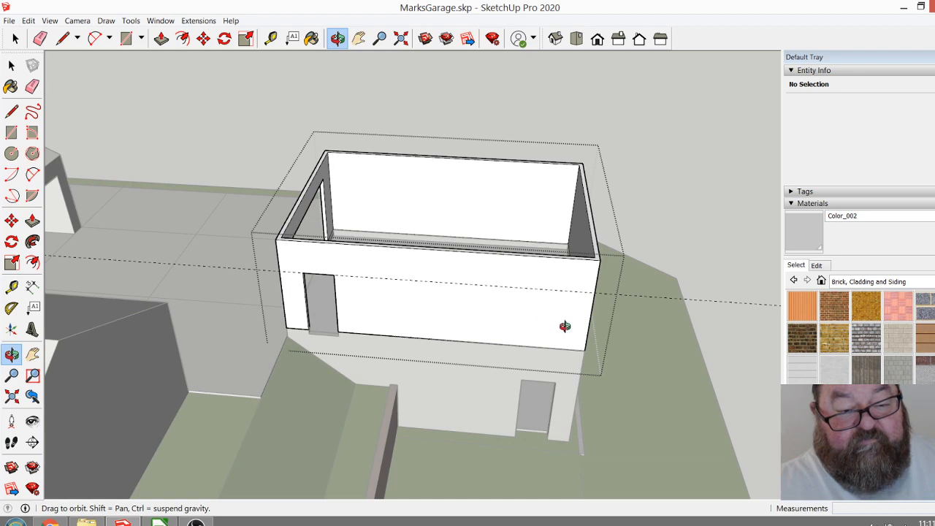
{"action": "scroll", "coordinate": [564, 325], "scroll_direction": "up", "scroll_amount": 2}
{"action": "mouse_move", "coordinate": [526, 331]}
{"action": "left_mouse_down"}
{"action": "mouse_move", "coordinate": [461, 271]}
{"action": "mouse_move", "coordinate": [492, 257]}
{"action": "mouse_move", "coordinate": [515, 326]}
{"action": "left_mouse_up"}
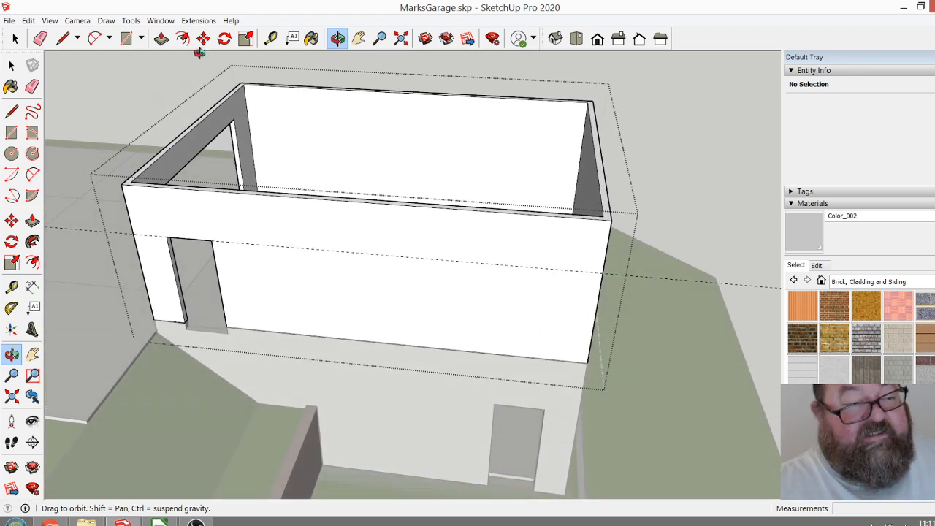
{"action": "left_click", "coordinate": [270, 38]}
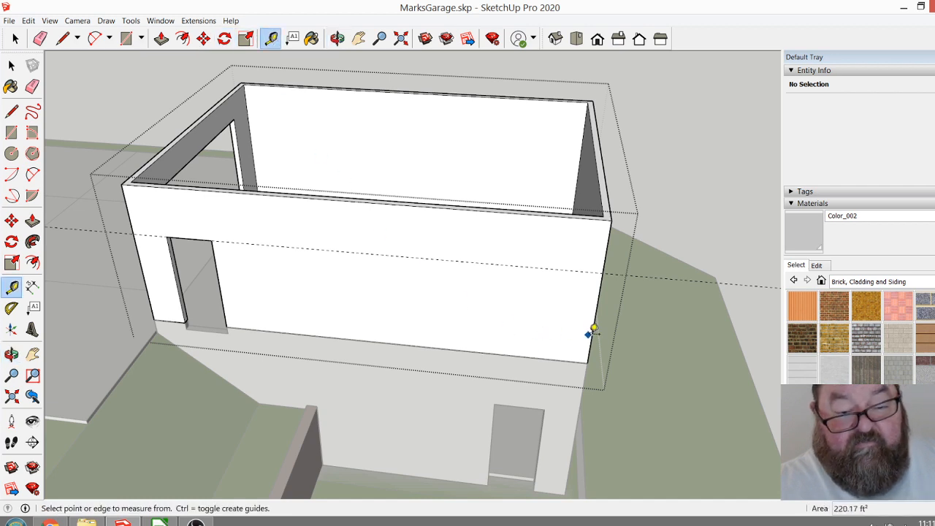
{"action": "left_click", "coordinate": [591, 330]}
{"action": "left_click", "coordinate": [521, 404]}
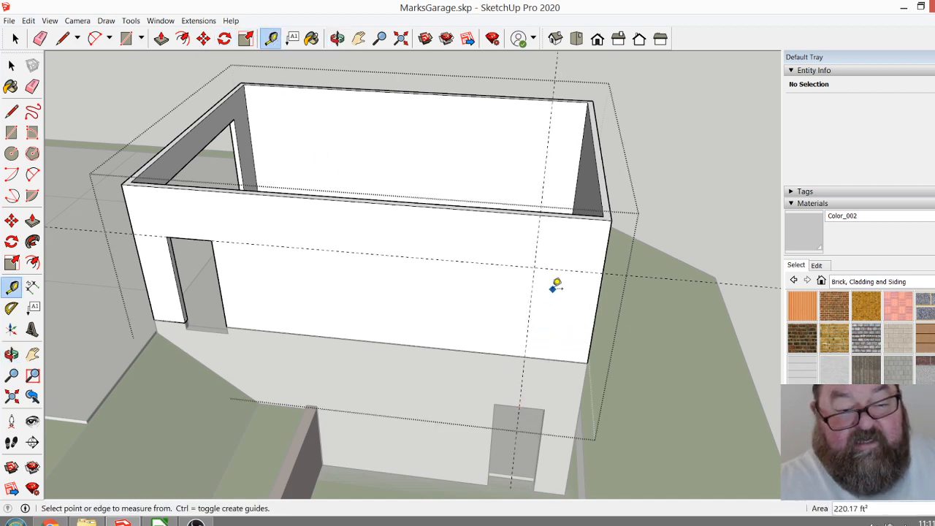
Place vertical guides 16" to each side of the centre guide on the side wall.
{"action": "scroll", "coordinate": [557, 286], "scroll_direction": "up", "scroll_amount": 5}
{"action": "left_click", "coordinate": [514, 287]}
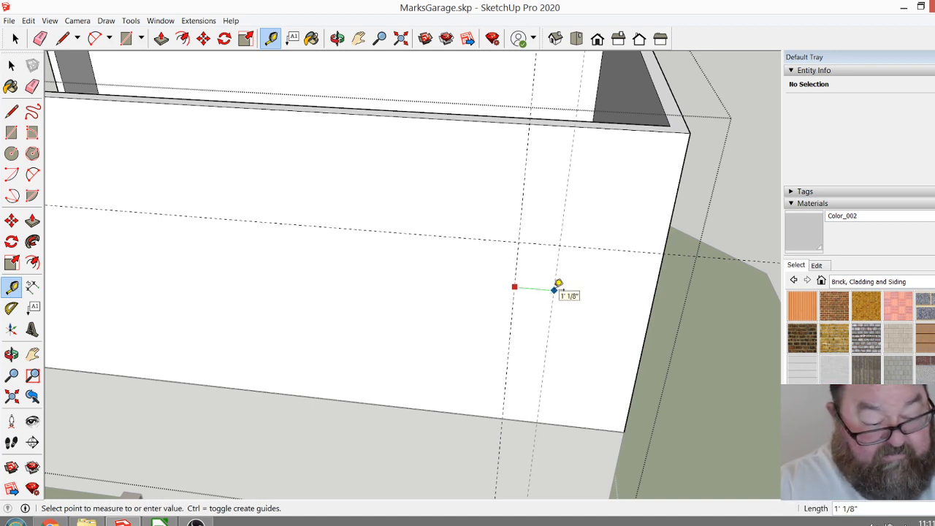
{"action": "left_click", "coordinate": [558, 283]}
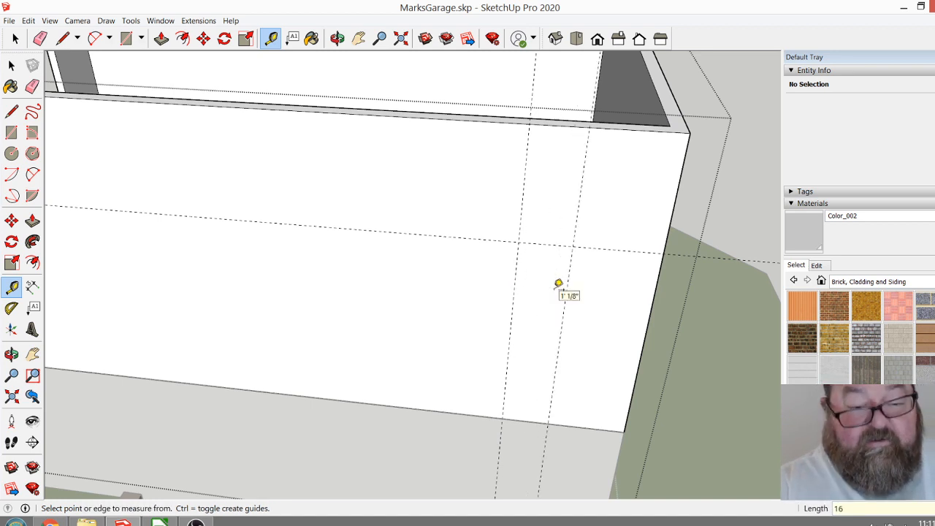
{"action": "left_click", "coordinate": [512, 307]}
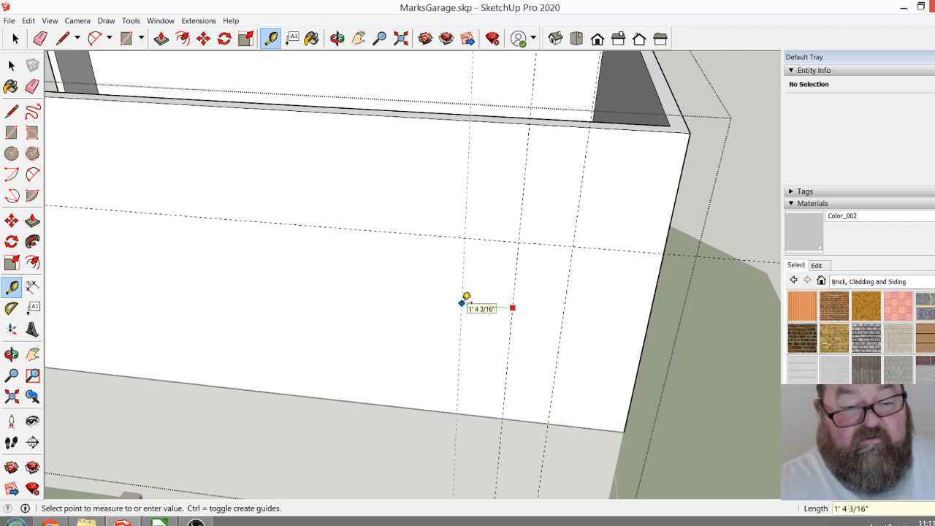
{"action": "type", "text": "16"}
{"action": "key", "text": "Return"}
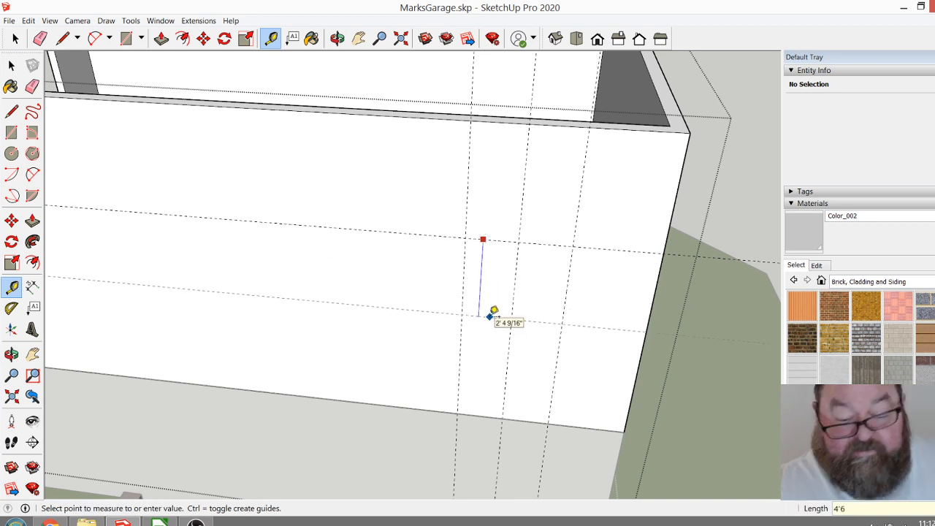
Try a horizontal guide 4'6" below the door-head guide and replace it with one 48" below.
{"action": "type", "text": "4'6"}
{"action": "key", "text": "Return"}
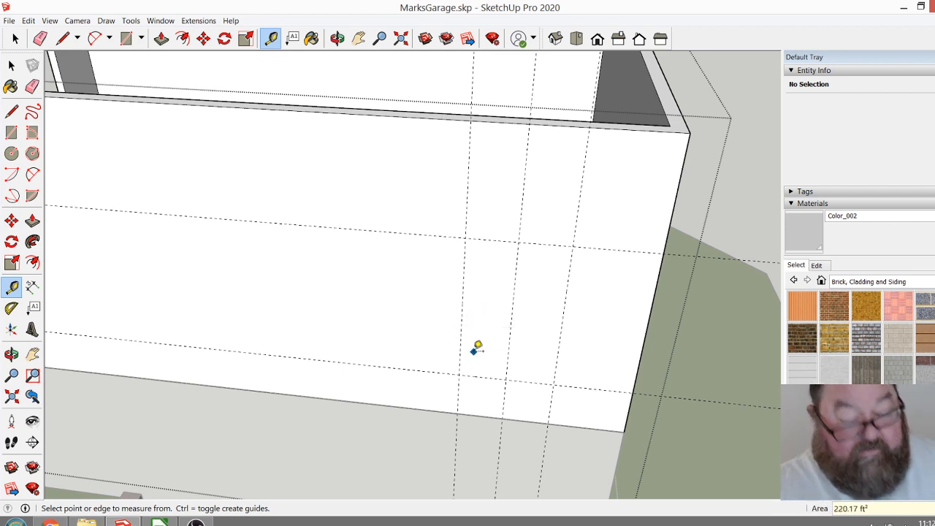
{"action": "left_click", "coordinate": [490, 240]}
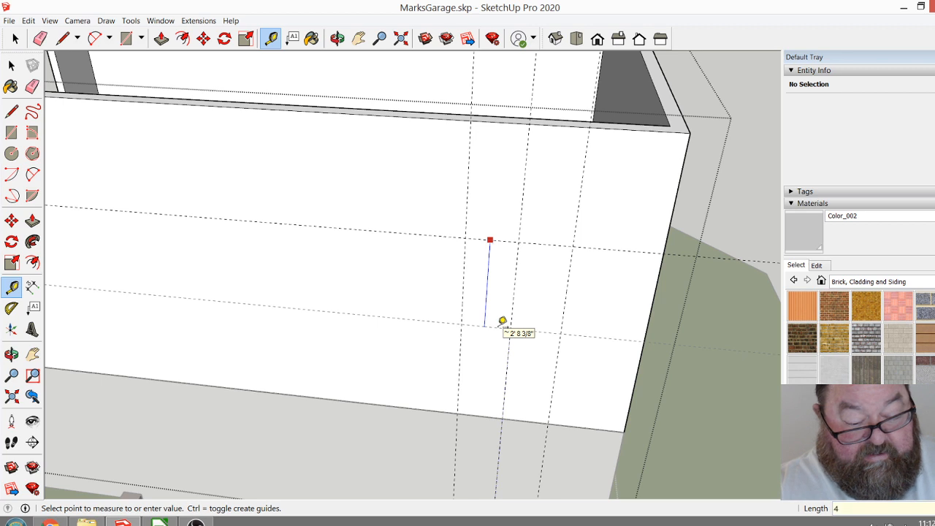
{"action": "key", "text": "Return"}
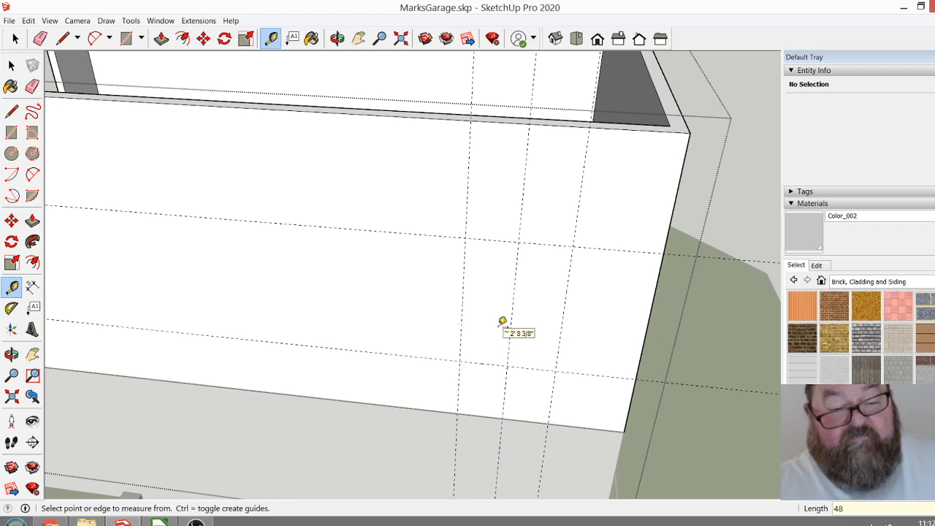
Draw a 4' by 2'8" window rectangle between the side wall's guides and push it 4 1/2" through the wall.
{"action": "left_click", "coordinate": [125, 38]}
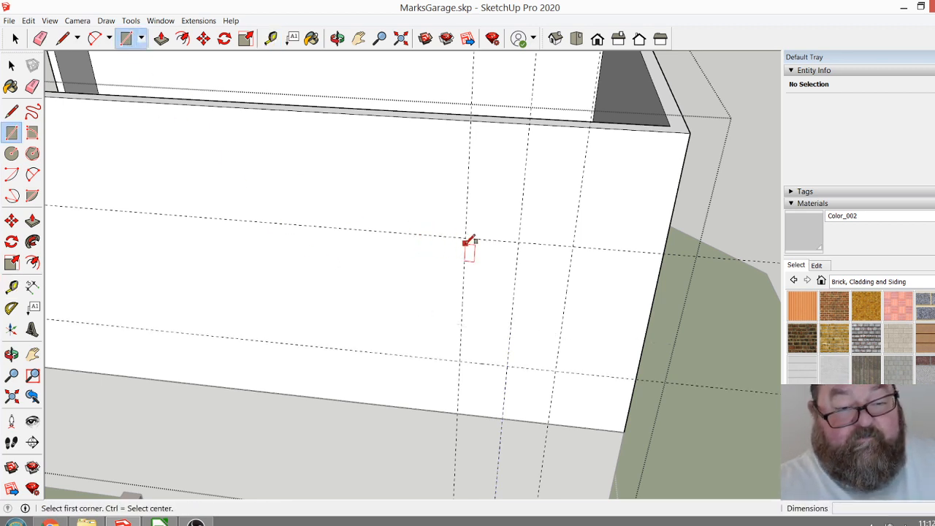
{"action": "left_click", "coordinate": [465, 238]}
{"action": "left_click", "coordinate": [555, 371]}
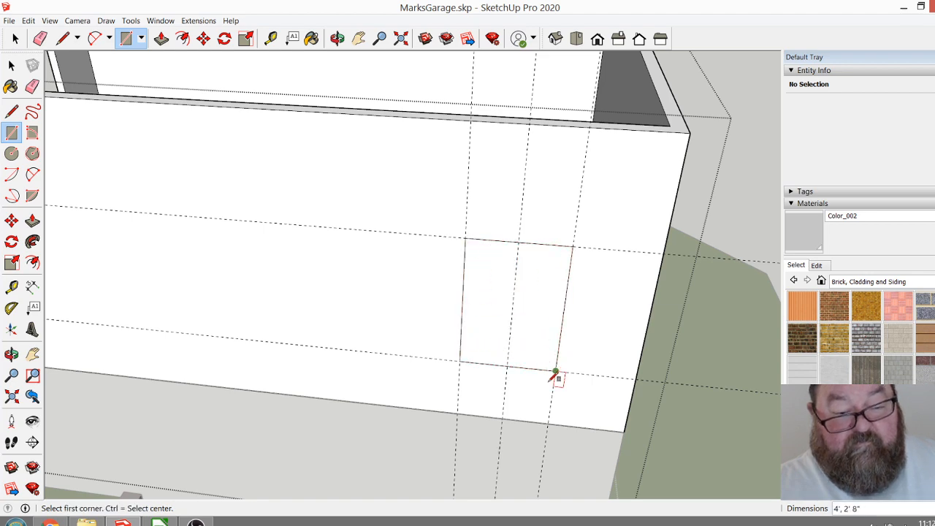
{"action": "left_click", "coordinate": [161, 38]}
{"action": "left_click", "coordinate": [475, 319]}
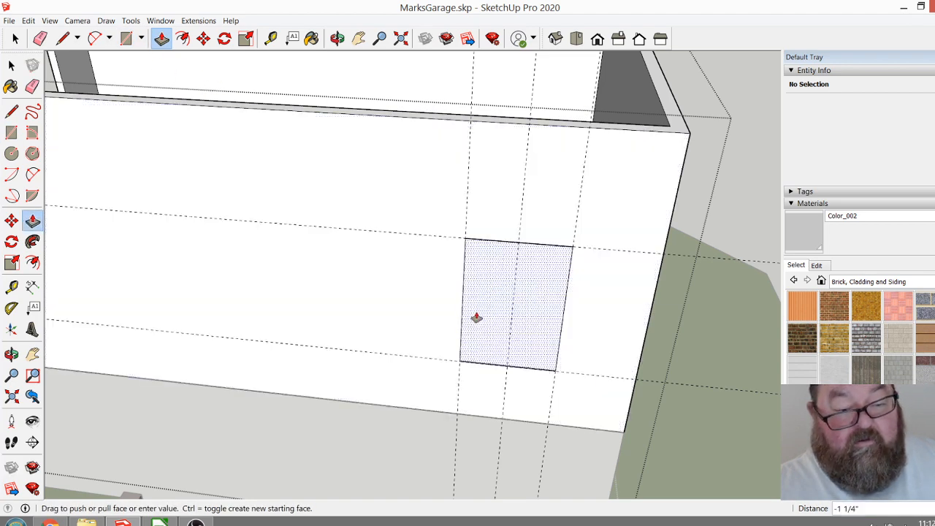
{"action": "left_click", "coordinate": [496, 307]}
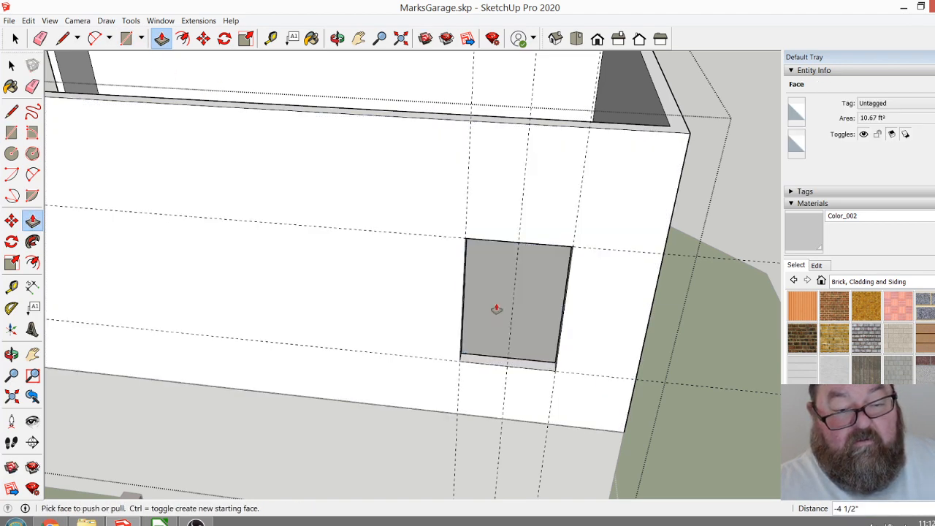
Erase the three vertical and two horizontal guides around the side wall's window.
{"action": "scroll", "coordinate": [344, 355], "scroll_direction": "down", "scroll_amount": 8}
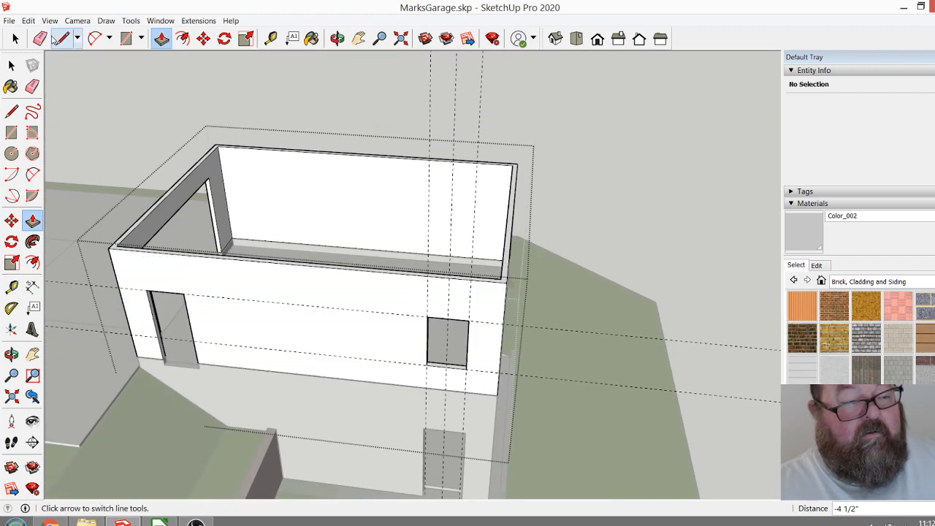
{"action": "left_click", "coordinate": [39, 38]}
{"action": "left_click_drag", "start_coordinate": [555, 134], "coordinate": [396, 101]}
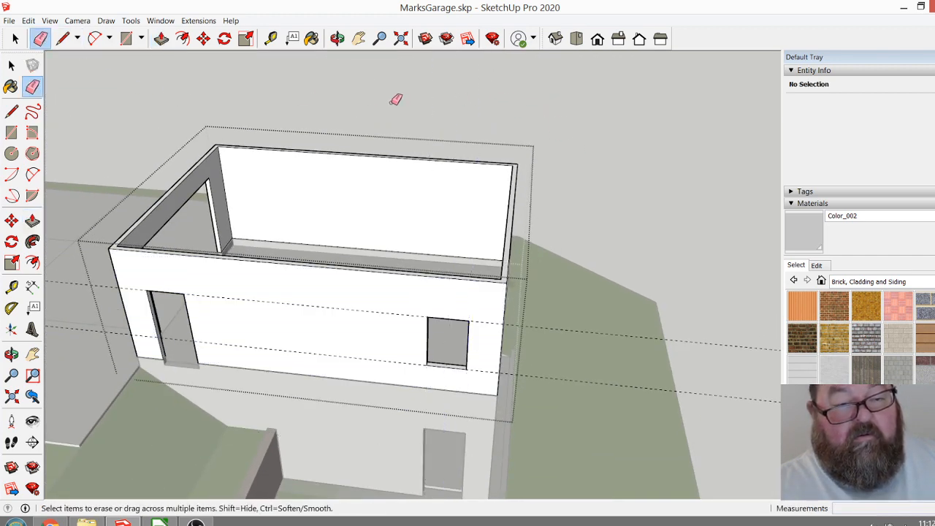
{"action": "left_click_drag", "start_coordinate": [735, 342], "coordinate": [723, 404]}
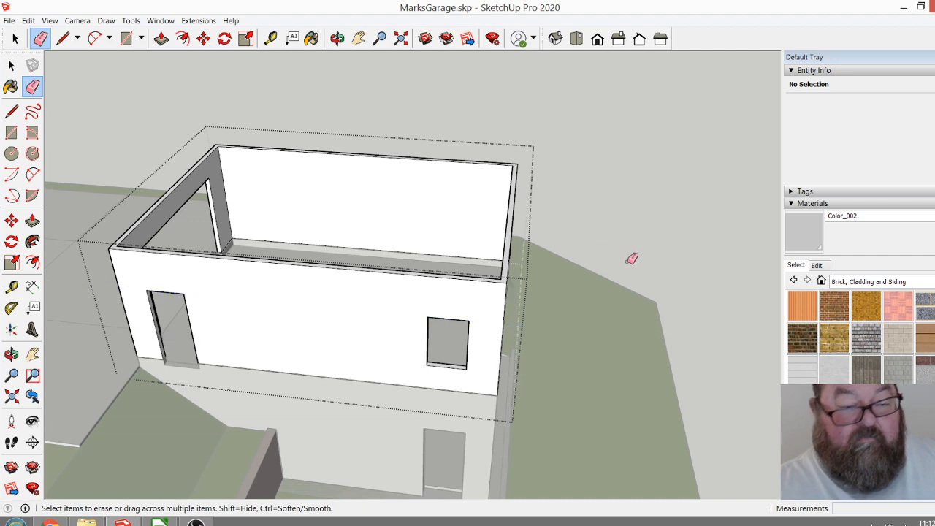
Finish editing the upper-storey walls group and return to the whole model.
{"action": "left_click", "coordinate": [337, 38]}
{"action": "left_click_drag", "start_coordinate": [409, 326], "coordinate": [364, 300]}
{"action": "scroll", "coordinate": [338, 260], "scroll_direction": "up", "scroll_amount": 5}
{"action": "scroll", "coordinate": [539, 355], "scroll_direction": "down", "scroll_amount": 5}
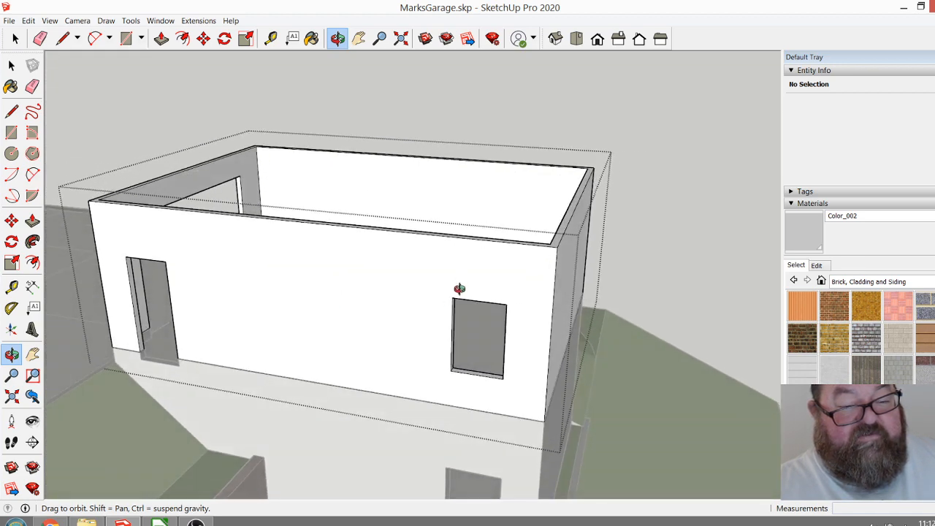
{"action": "scroll", "coordinate": [672, 401], "scroll_direction": "down", "scroll_amount": 5}
{"action": "left_click_drag", "start_coordinate": [672, 401], "coordinate": [256, 156]}
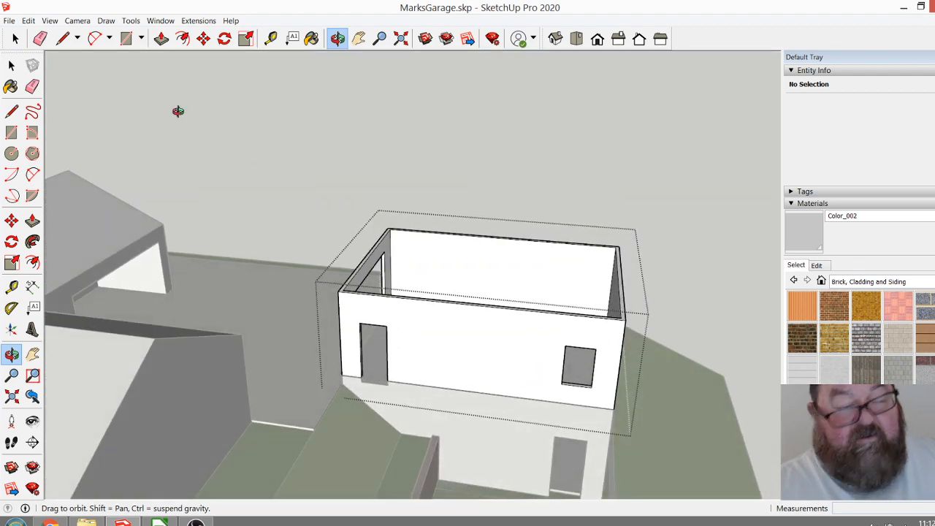
{"action": "left_click", "coordinate": [15, 38]}
{"action": "left_click", "coordinate": [457, 167]}
{"action": "scroll", "coordinate": [561, 294], "scroll_direction": "down", "scroll_amount": 1}
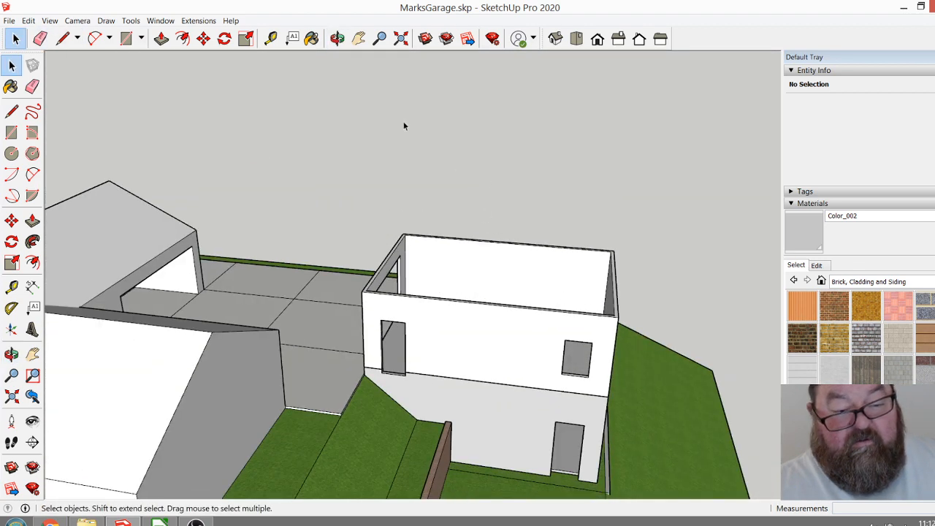
Place a vertical guide on the side wall through the new window's centre, offset from the downhill corner edge.
{"action": "left_click", "coordinate": [337, 39]}
{"action": "left_click_drag", "start_coordinate": [561, 308], "coordinate": [604, 378]}
{"action": "left_click_drag", "start_coordinate": [406, 344], "coordinate": [433, 361]}
{"action": "left_click_drag", "start_coordinate": [200, 354], "coordinate": [230, 316]}
{"action": "left_click_drag", "start_coordinate": [311, 319], "coordinate": [396, 329]}
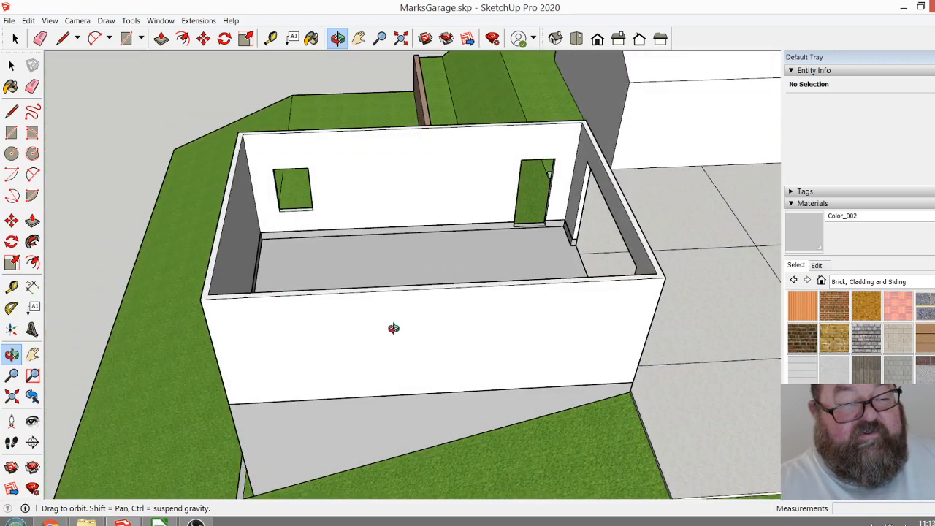
{"action": "left_click_drag", "start_coordinate": [232, 280], "coordinate": [626, 305]}
{"action": "left_click", "coordinate": [271, 38]}
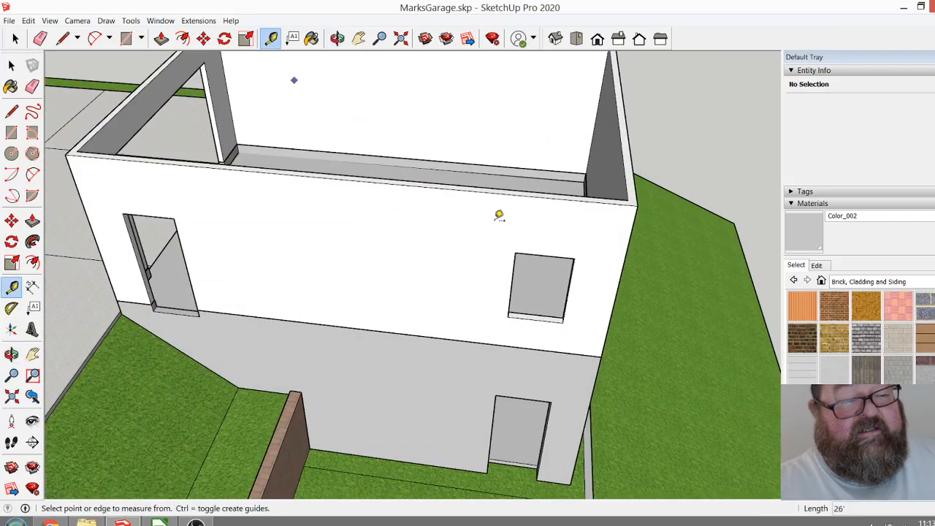
{"action": "left_click", "coordinate": [620, 287]}
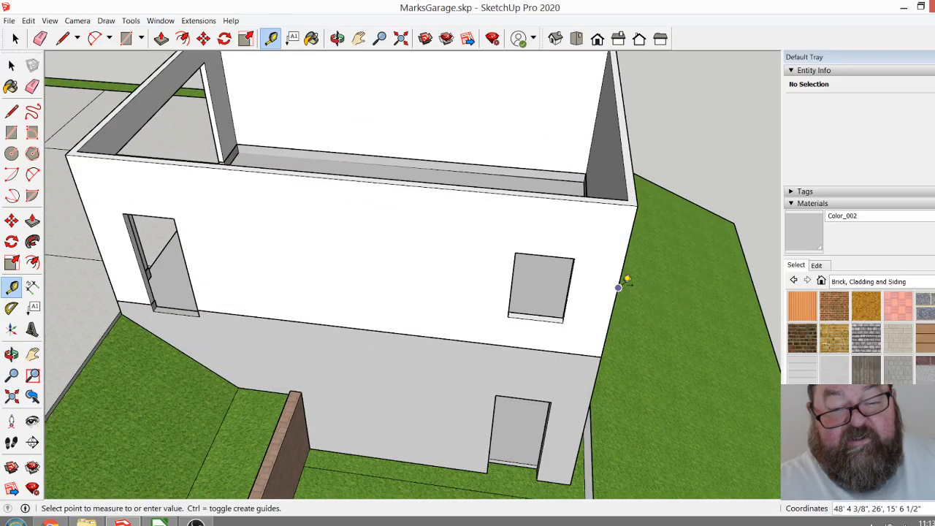
{"action": "left_click", "coordinate": [547, 247]}
Place a guide across the building, parallel to the end wall's top edge and in line with the side window's centre.
{"action": "scroll", "coordinate": [547, 246], "scroll_direction": "down", "scroll_amount": 5}
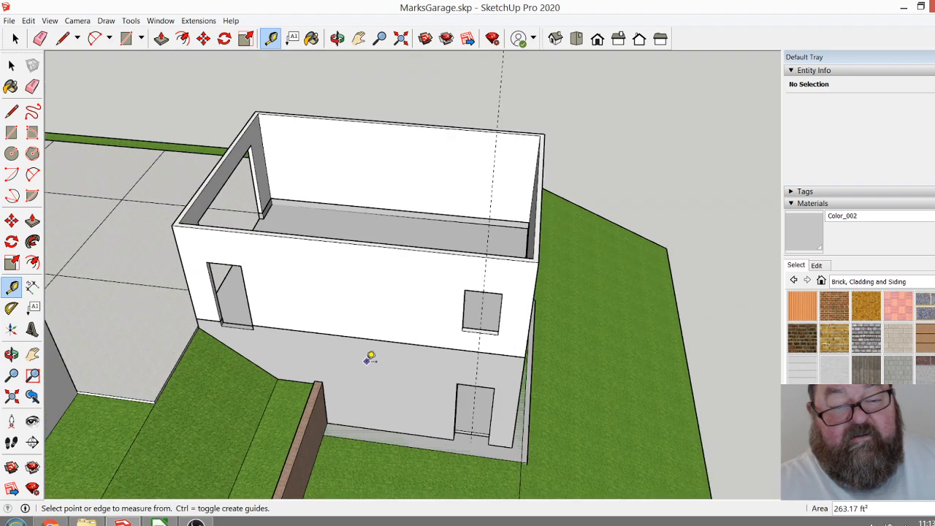
{"action": "scroll", "coordinate": [511, 246], "scroll_direction": "up", "scroll_amount": 5}
{"action": "scroll", "coordinate": [518, 248], "scroll_direction": "up", "scroll_amount": 3}
{"action": "left_click", "coordinate": [617, 276]}
{"action": "left_click", "coordinate": [397, 283]}
{"action": "scroll", "coordinate": [422, 357], "scroll_direction": "down", "scroll_amount": 2}
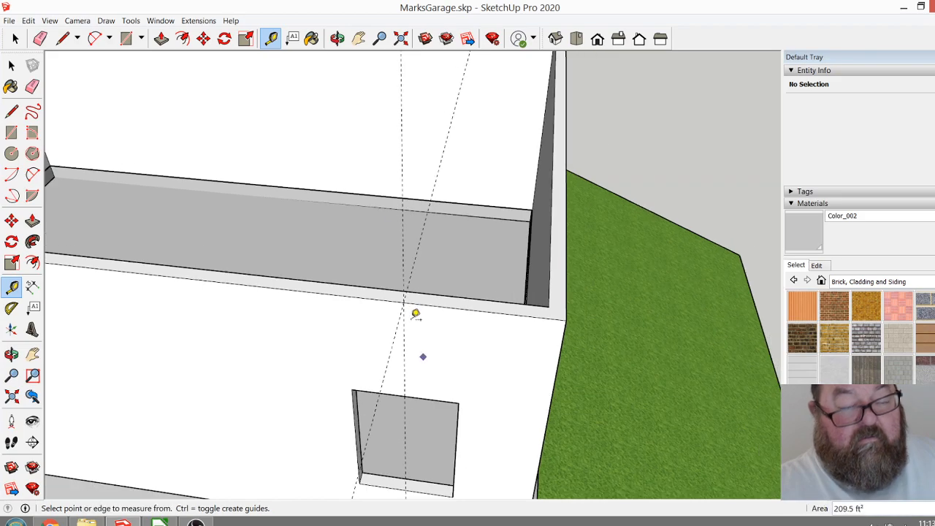
{"action": "left_click", "coordinate": [338, 42]}
{"action": "left_click_drag", "start_coordinate": [529, 186], "coordinate": [328, 202]}
{"action": "scroll", "coordinate": [322, 193], "scroll_direction": "up", "scroll_amount": 5}
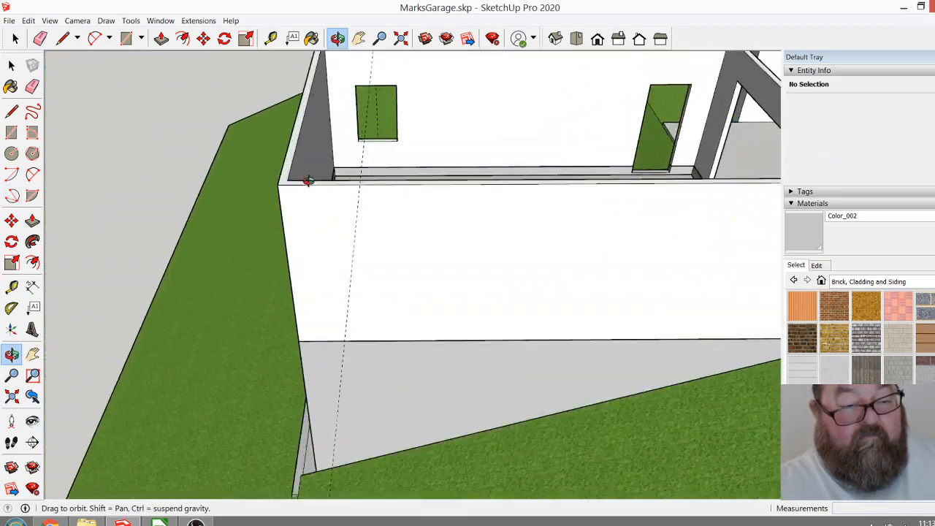
Place a vertical guide on the opposite side wall, offset from its corner edge to the cross-building guide.
{"action": "left_click", "coordinate": [270, 38]}
{"action": "left_click", "coordinate": [264, 216]}
{"action": "left_click", "coordinate": [387, 182]}
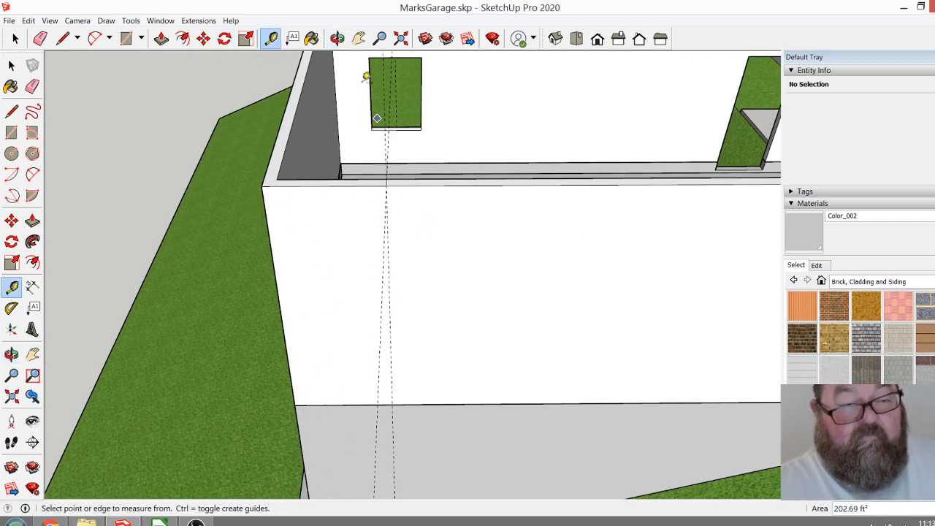
Place vertical guides 16" to either side of the centre guide on the blank side wall.
{"action": "left_click", "coordinate": [337, 38]}
{"action": "left_click_drag", "start_coordinate": [442, 251], "coordinate": [405, 278]}
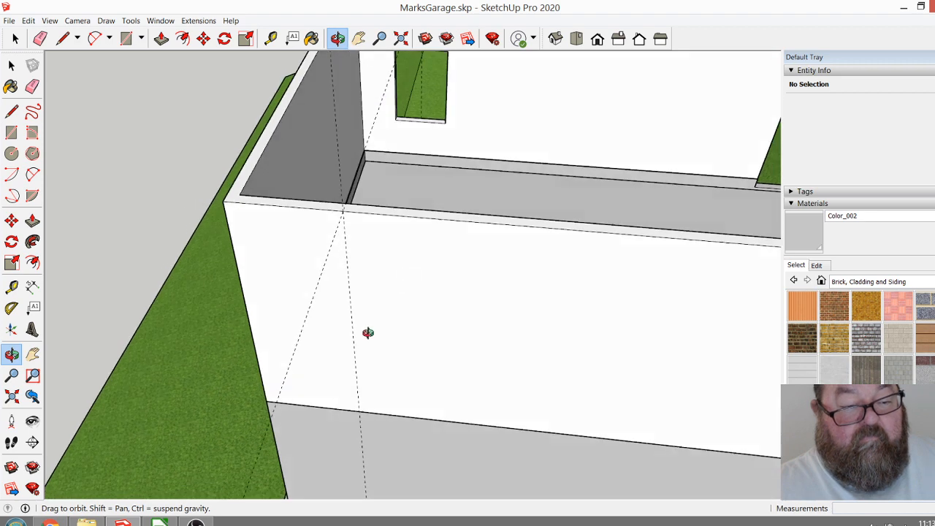
{"action": "scroll", "coordinate": [367, 333], "scroll_direction": "up", "scroll_amount": 3}
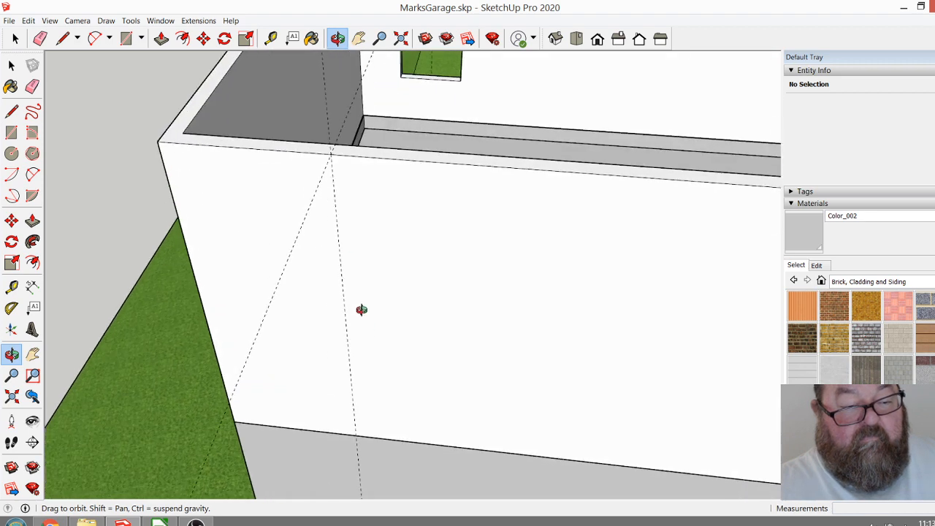
{"action": "left_click", "coordinate": [272, 39]}
{"action": "left_click", "coordinate": [341, 265]}
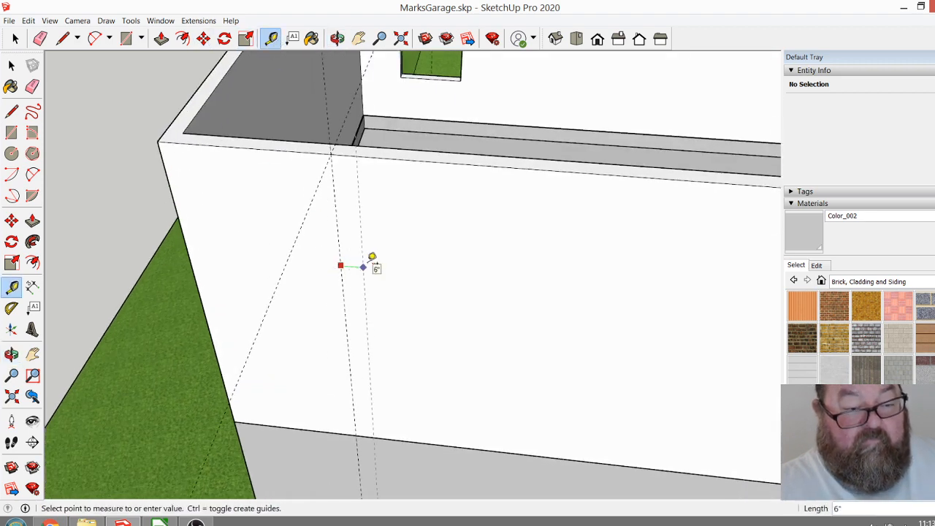
{"action": "key", "text": "Return"}
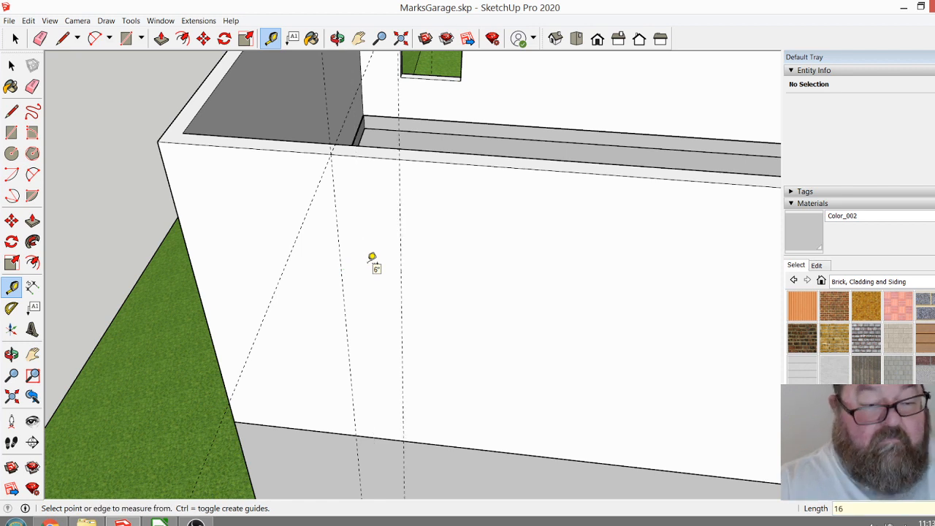
{"action": "left_click", "coordinate": [341, 273]}
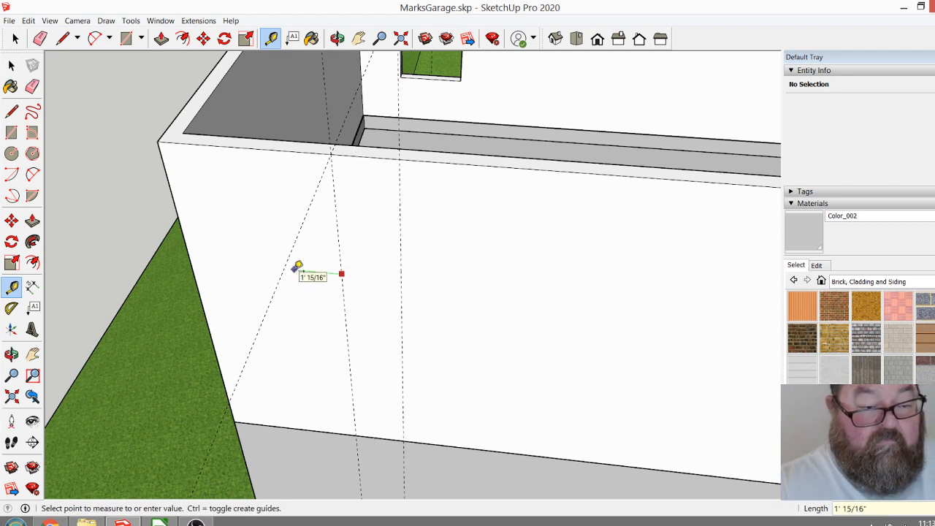
{"action": "key", "text": "Escape"}
{"action": "left_click", "coordinate": [345, 311]}
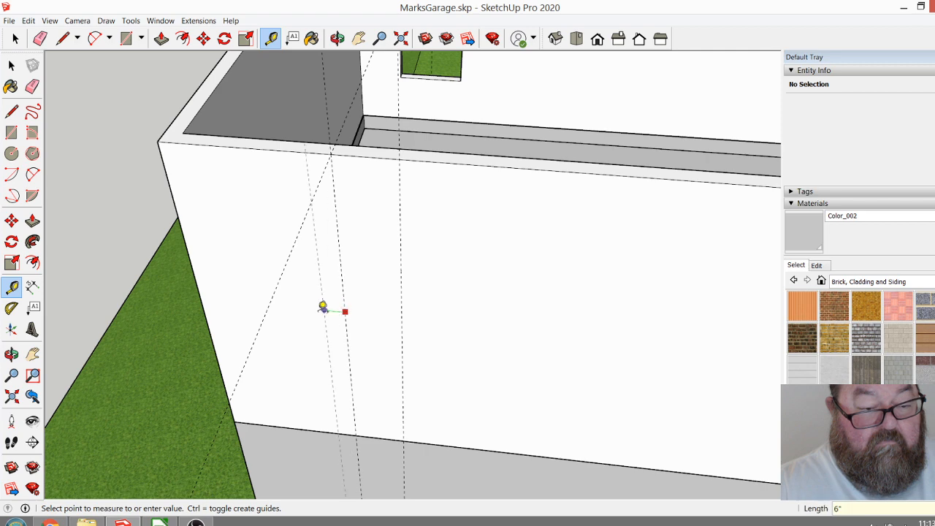
{"action": "key", "text": "Escape"}
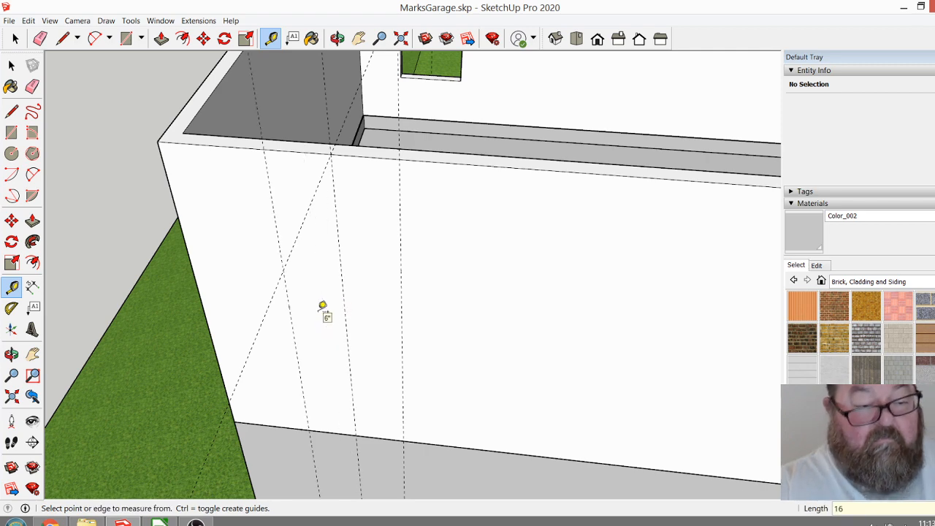
Measure the existing side window's drop from the wall top, its opening height, and its head height above the floor.
{"action": "scroll", "coordinate": [404, 352], "scroll_direction": "down", "scroll_amount": 3}
{"action": "left_click", "coordinate": [433, 76]}
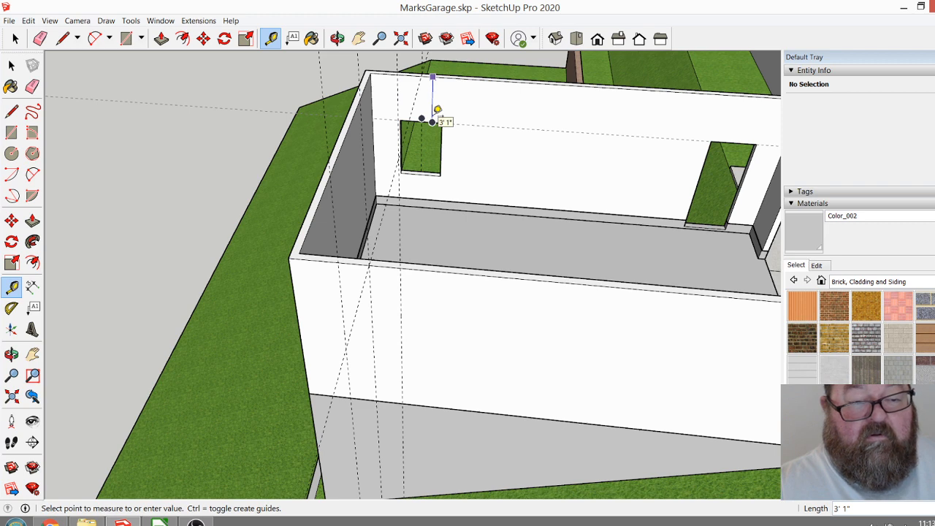
{"action": "key", "text": "Escape"}
{"action": "scroll", "coordinate": [429, 131], "scroll_direction": "up", "scroll_amount": 5}
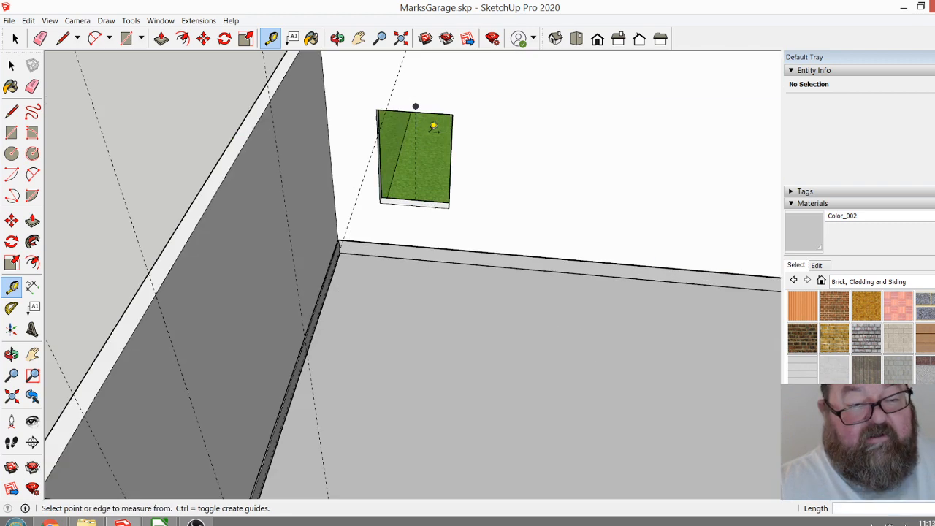
{"action": "left_click", "coordinate": [430, 98]}
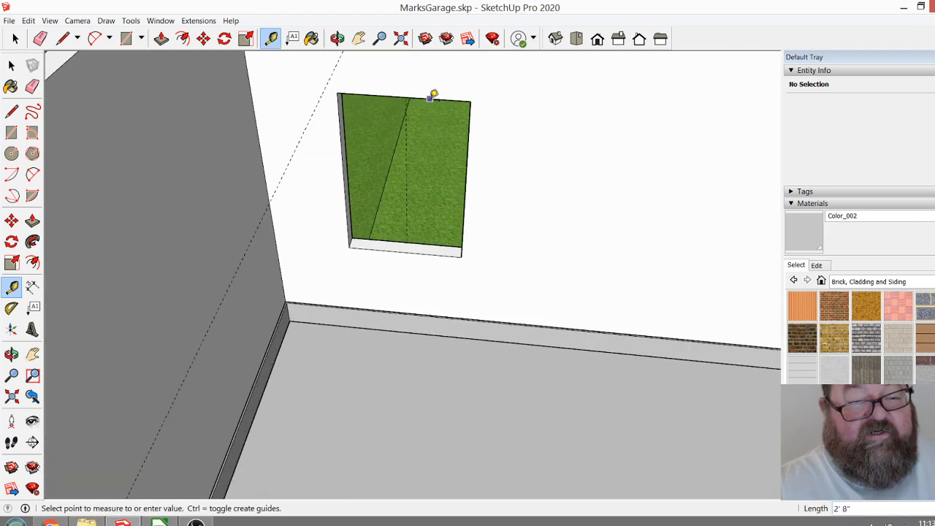
{"action": "left_click", "coordinate": [445, 247]}
{"action": "left_click", "coordinate": [431, 333]}
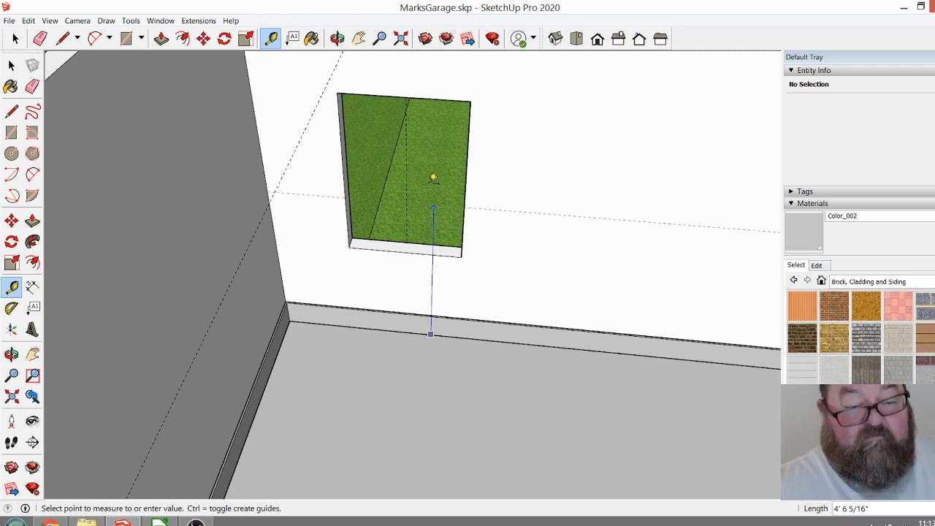
{"action": "left_click", "coordinate": [437, 99]}
Open the upper-storey walls group for editing and push the existing side window's head up 4".
{"action": "scroll", "coordinate": [436, 219], "scroll_direction": "down", "scroll_amount": 3}
{"action": "left_click", "coordinate": [337, 38]}
{"action": "left_click_drag", "start_coordinate": [512, 183], "coordinate": [547, 360]}
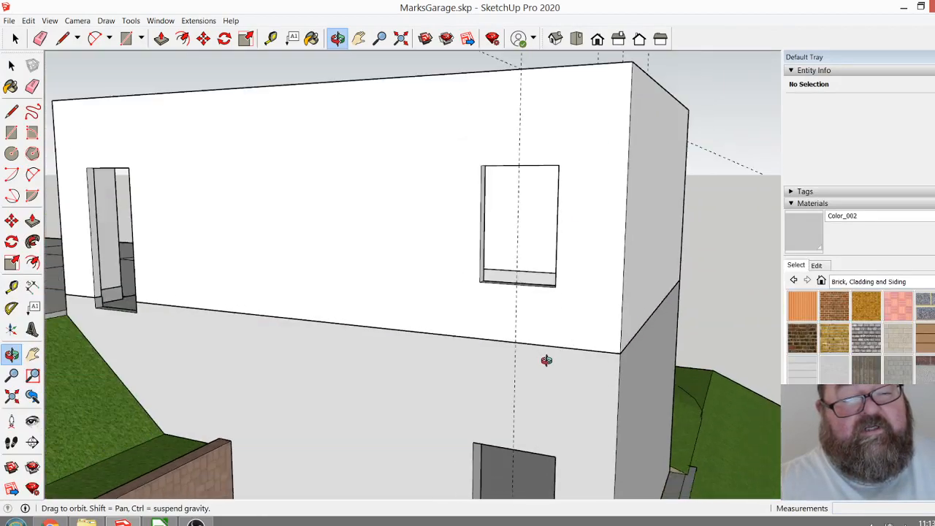
{"action": "left_click_drag", "start_coordinate": [513, 121], "coordinate": [430, 78]}
{"action": "left_click", "coordinate": [15, 38]}
{"action": "left_click", "coordinate": [370, 81]}
{"action": "double_click", "coordinate": [395, 86]}
{"action": "scroll", "coordinate": [444, 116], "scroll_direction": "up", "scroll_amount": 2}
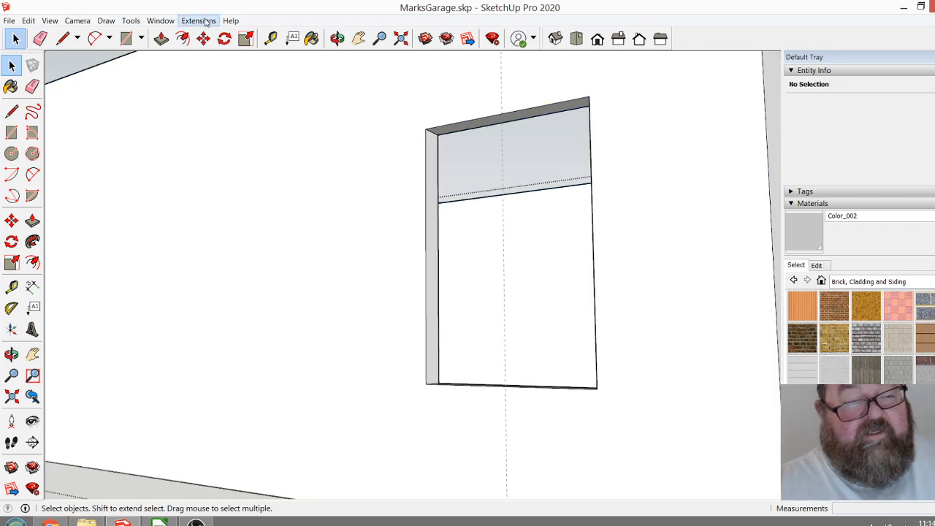
{"action": "left_click", "coordinate": [161, 39]}
{"action": "left_click_drag", "start_coordinate": [444, 132], "coordinate": [448, 129]}
{"action": "key", "text": "Return"}
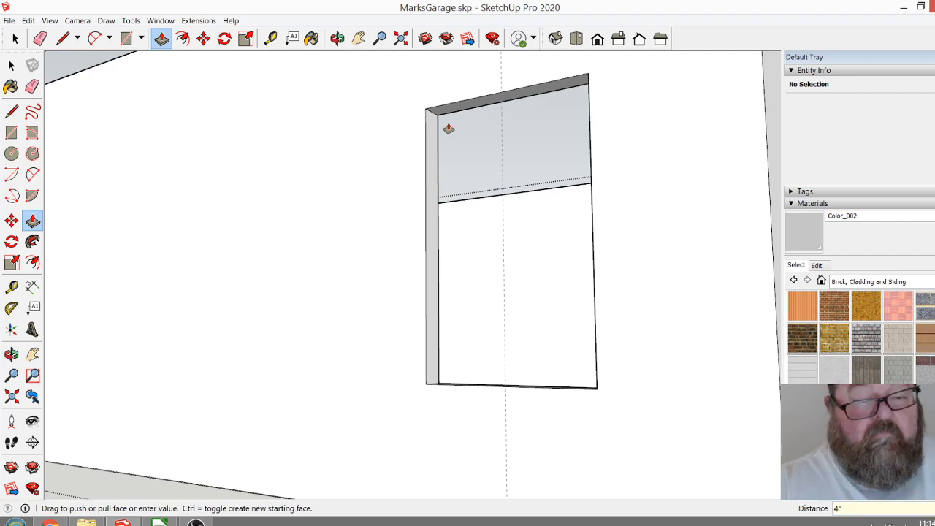
Measure the drop from the wall's top edge to the raised window head.
{"action": "left_click", "coordinate": [337, 39]}
{"action": "left_click_drag", "start_coordinate": [387, 241], "coordinate": [259, 167]}
{"action": "left_click", "coordinate": [271, 38]}
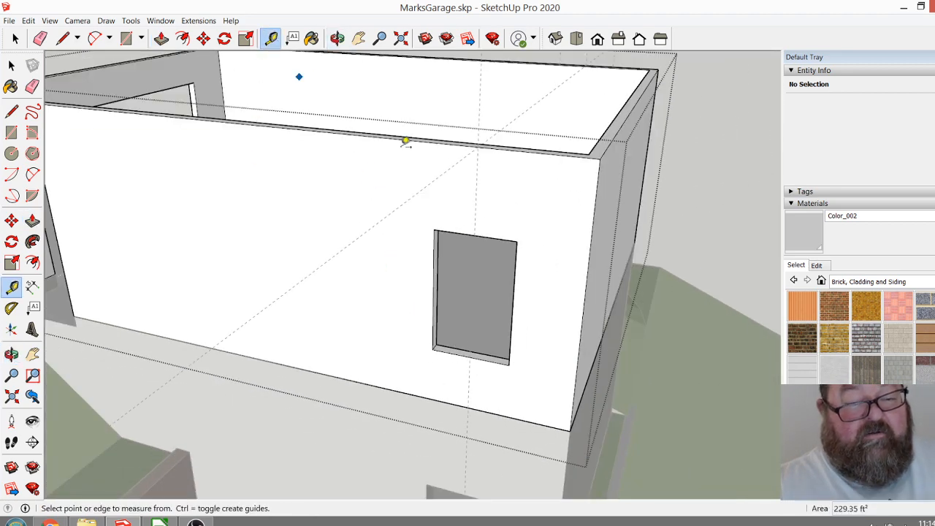
{"action": "left_click", "coordinate": [496, 147]}
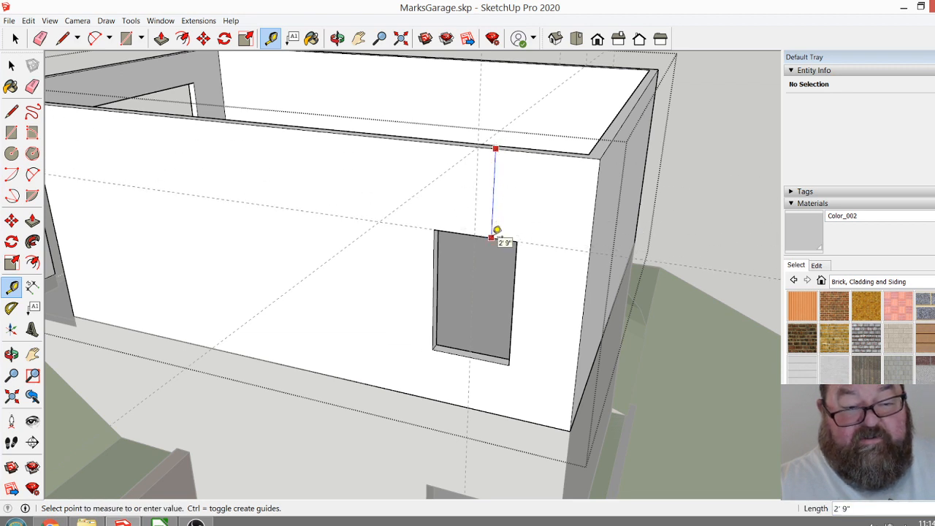
{"action": "key", "text": "Escape"}
On the blank side wall, place horizontal guides 2'9" below the top edge and 4'4" below that first guide.
{"action": "left_click", "coordinate": [337, 38]}
{"action": "left_click_drag", "start_coordinate": [553, 182], "coordinate": [300, 288]}
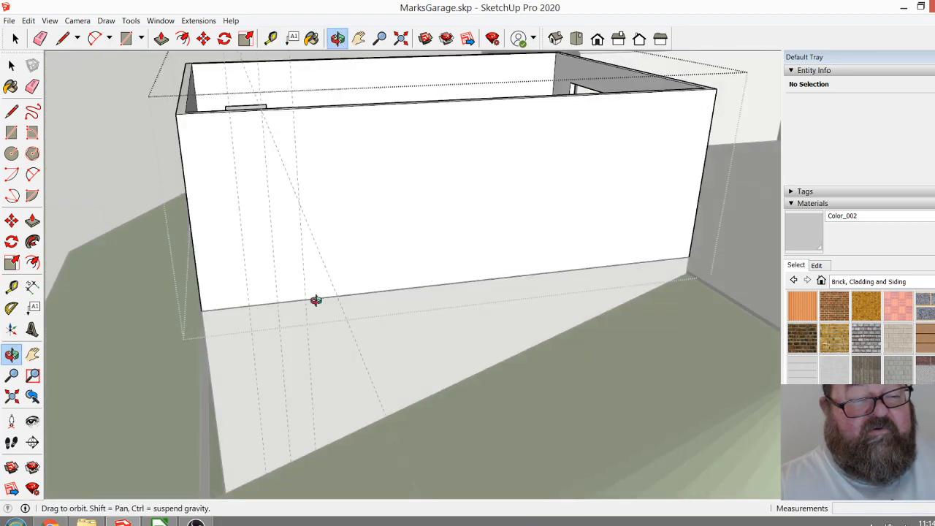
{"action": "left_click_drag", "start_coordinate": [217, 149], "coordinate": [282, 106]}
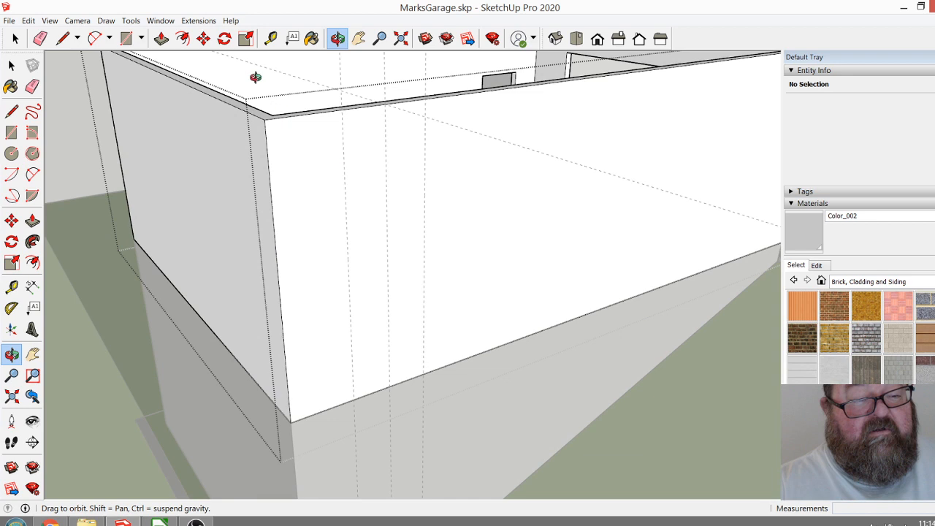
{"action": "left_click", "coordinate": [267, 37]}
{"action": "left_click", "coordinate": [331, 111]}
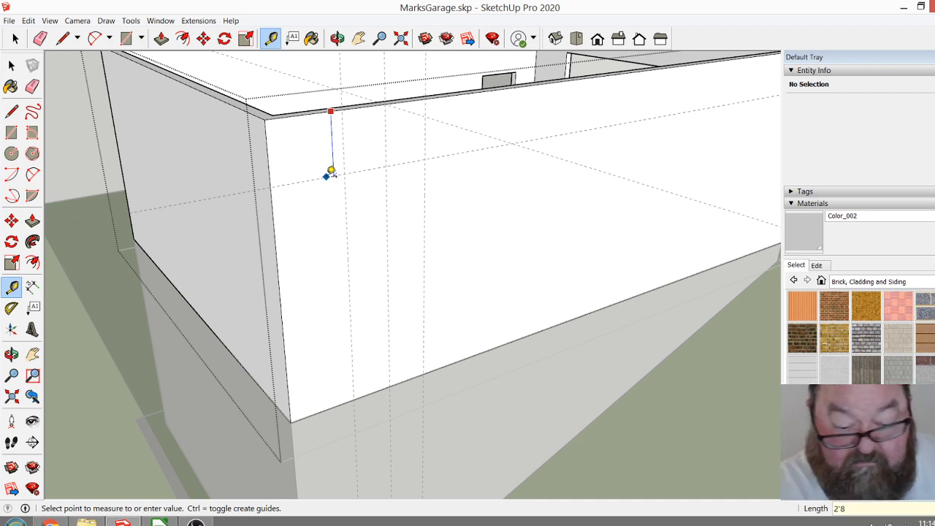
{"action": "type", "text": "2'9"}
{"action": "key", "text": "Return"}
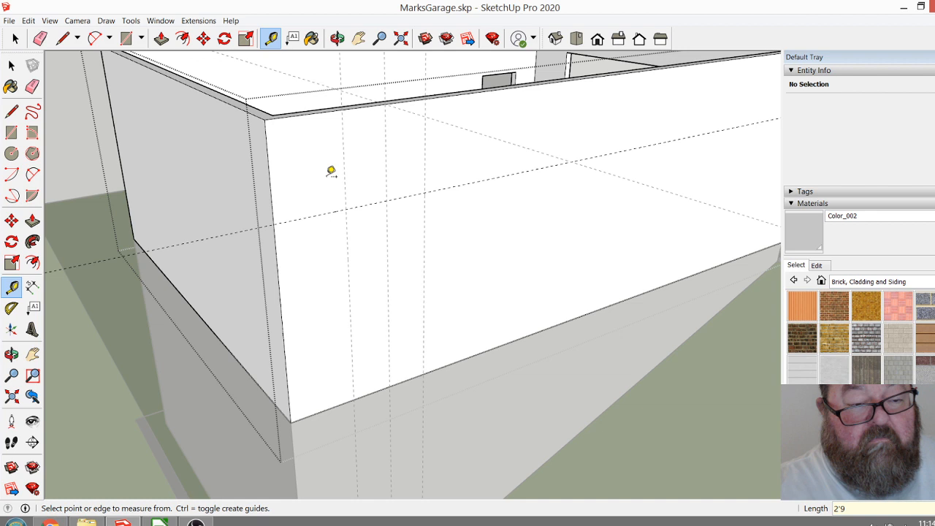
{"action": "left_click", "coordinate": [331, 211]}
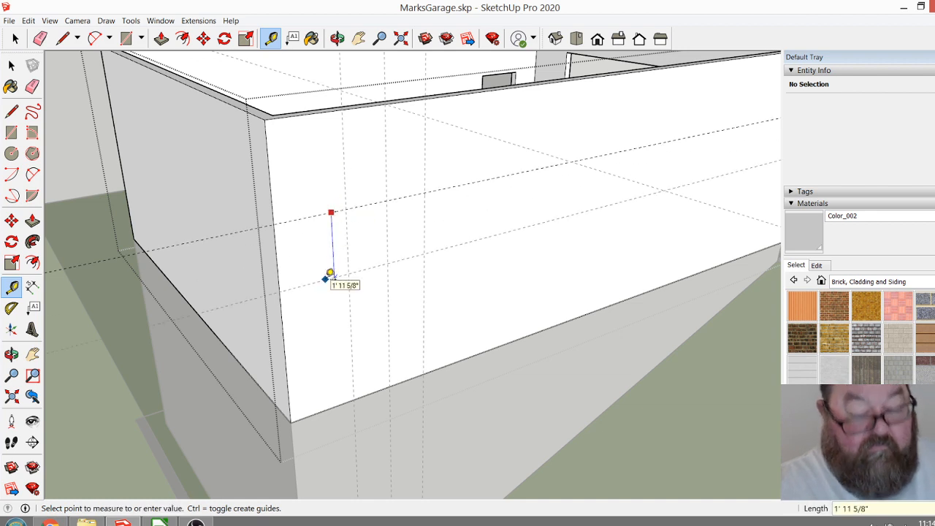
{"action": "type", "text": "4'4"}
{"action": "key", "text": "Return"}
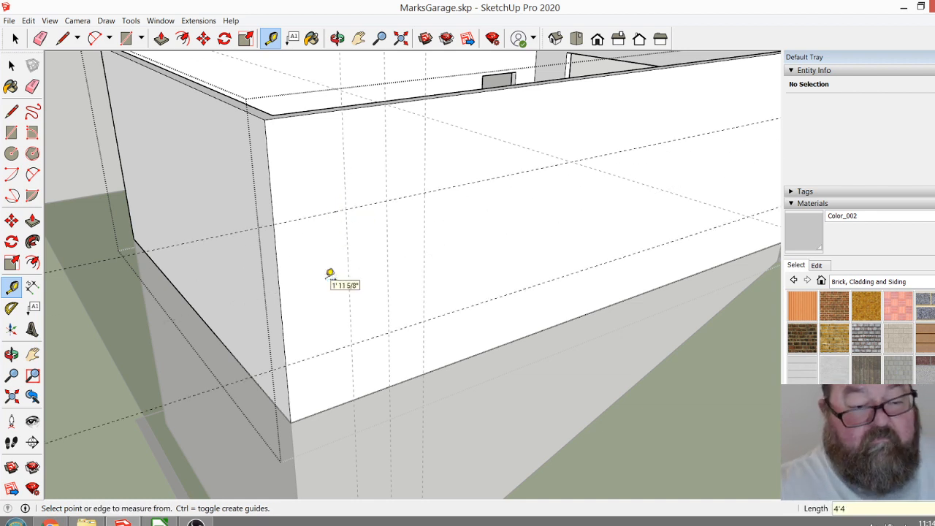
Draw a 4'4" by 2'8" window rectangle between the guides and push it 4 1/2" through the side wall.
{"action": "left_click", "coordinate": [127, 39]}
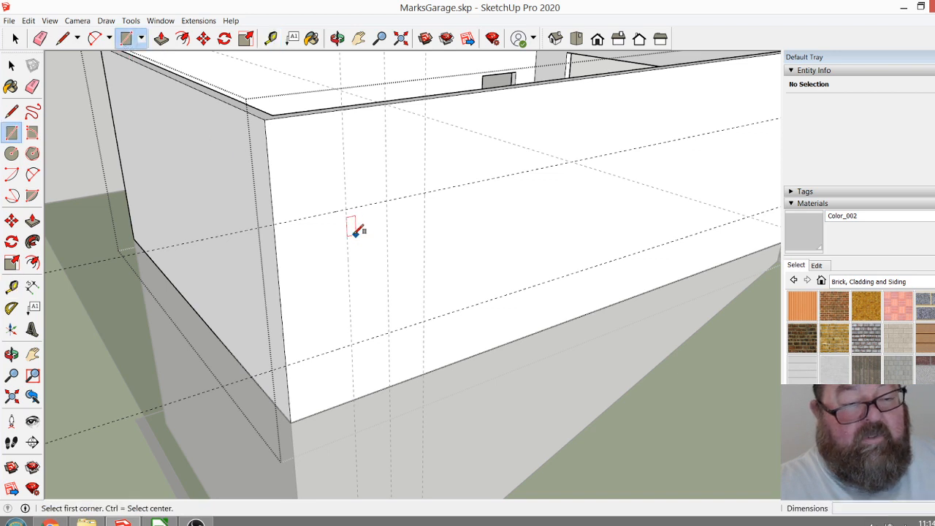
{"action": "left_click", "coordinate": [346, 210]}
{"action": "left_click", "coordinate": [424, 321]}
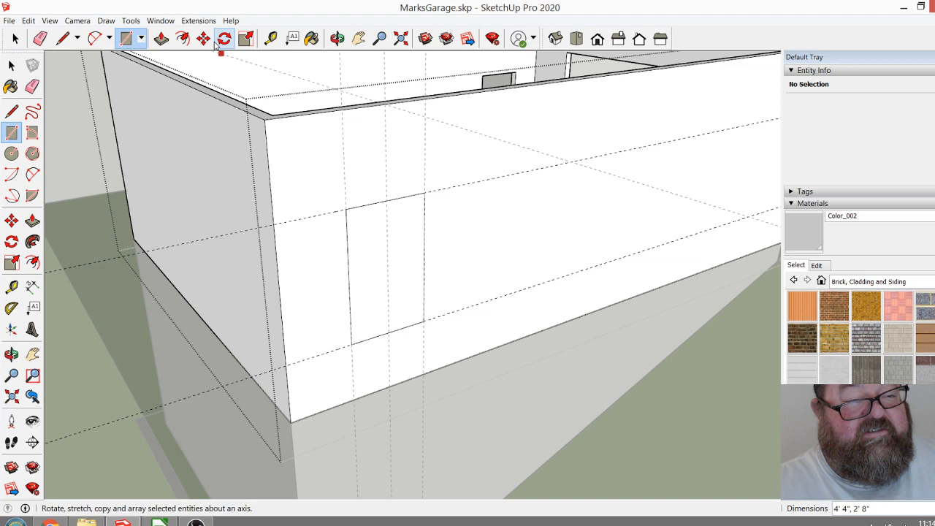
{"action": "left_click", "coordinate": [163, 39]}
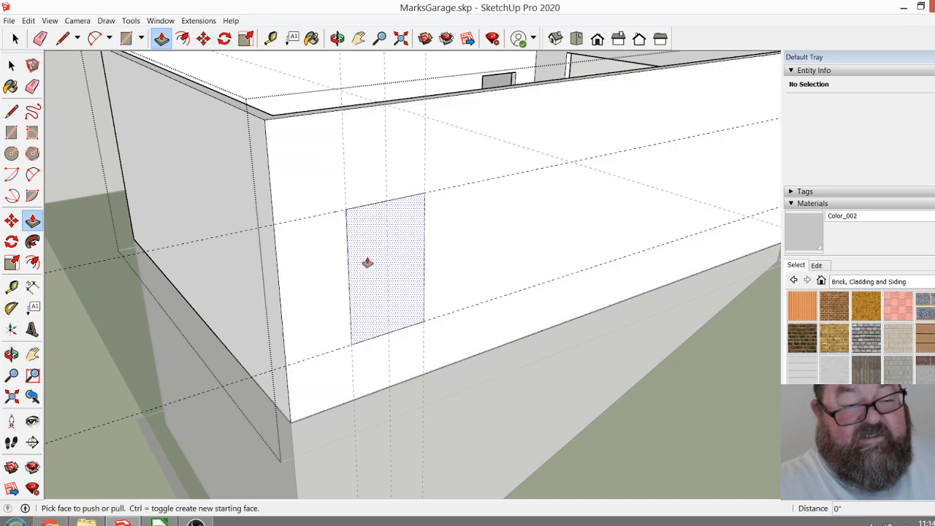
{"action": "left_click", "coordinate": [368, 260]}
{"action": "left_click", "coordinate": [368, 242]}
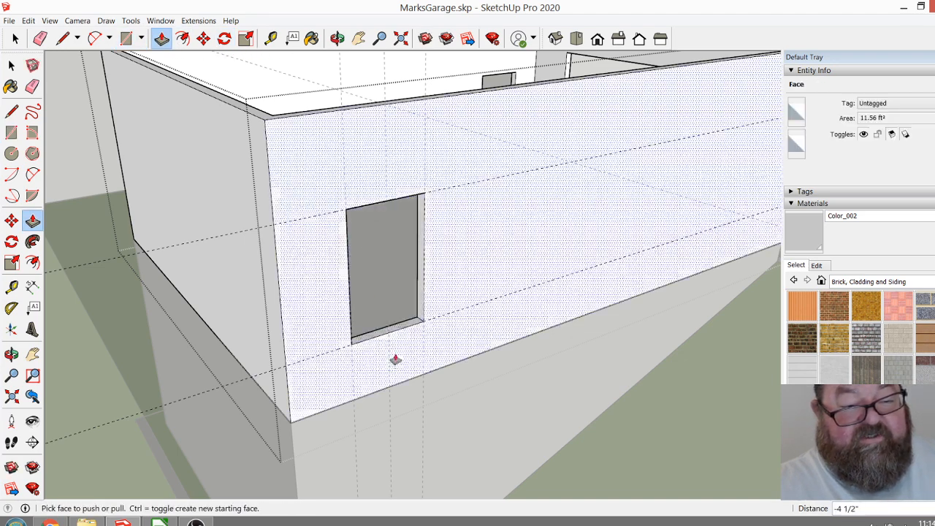
Erase the two horizontal guides at the new window's head and sill.
{"action": "scroll", "coordinate": [376, 388], "scroll_direction": "down", "scroll_amount": 6}
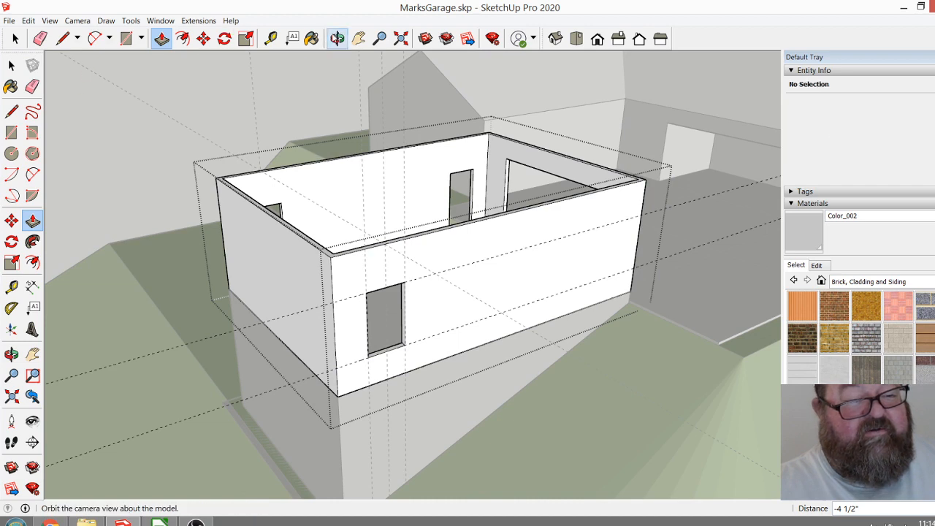
{"action": "left_click", "coordinate": [336, 39]}
{"action": "left_click_drag", "start_coordinate": [446, 288], "coordinate": [422, 333]}
{"action": "scroll", "coordinate": [422, 333], "scroll_direction": "down", "scroll_amount": 2}
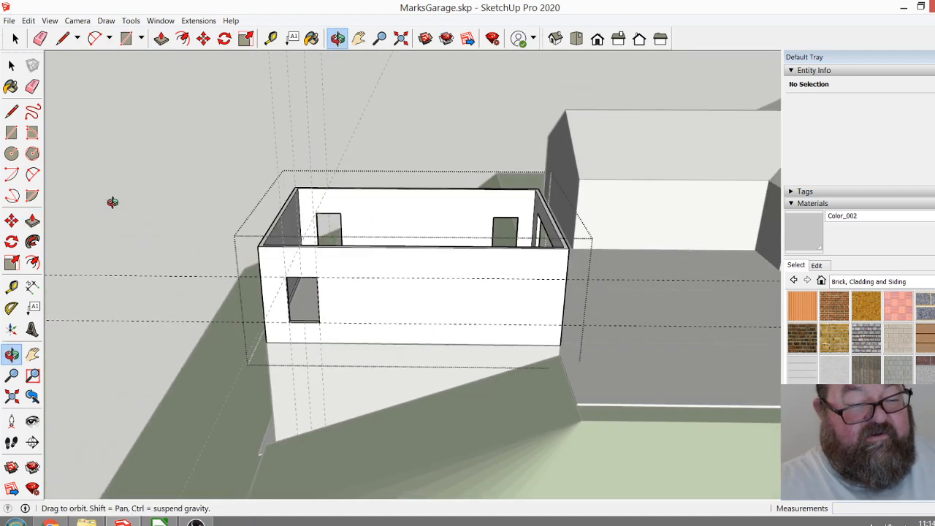
{"action": "left_click", "coordinate": [40, 38]}
{"action": "left_click", "coordinate": [133, 277]}
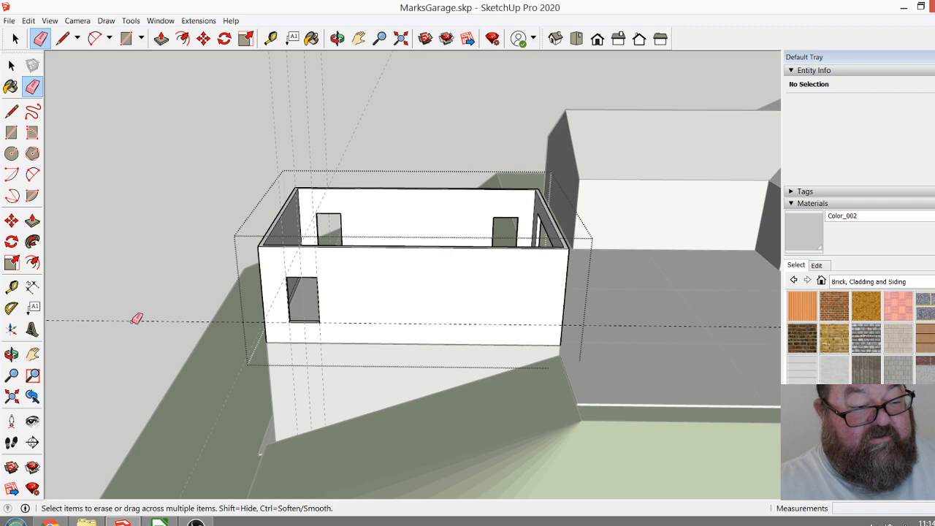
{"action": "left_click", "coordinate": [148, 321]}
Finish editing the walls group and erase the four vertical guides and the cross-building guide.
{"action": "left_click", "coordinate": [15, 39]}
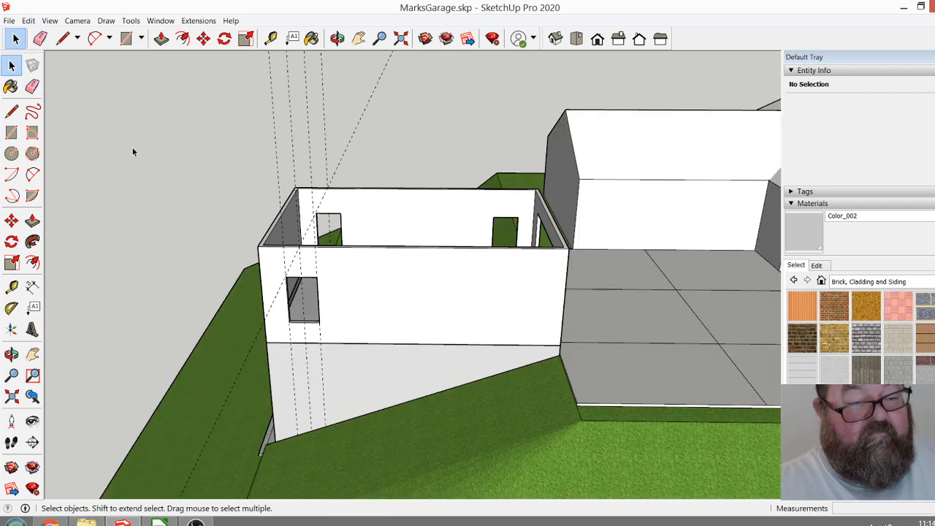
{"action": "left_click", "coordinate": [40, 39]}
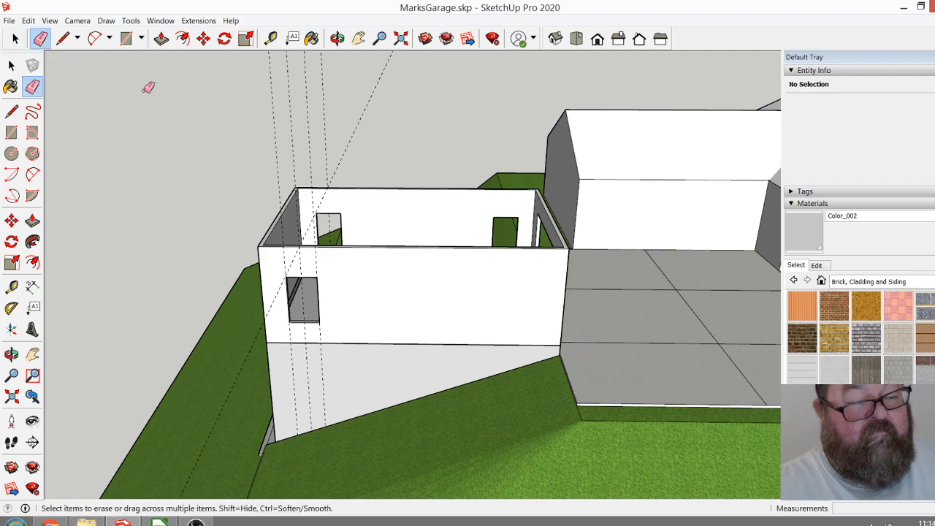
{"action": "left_click_drag", "start_coordinate": [382, 114], "coordinate": [261, 161]}
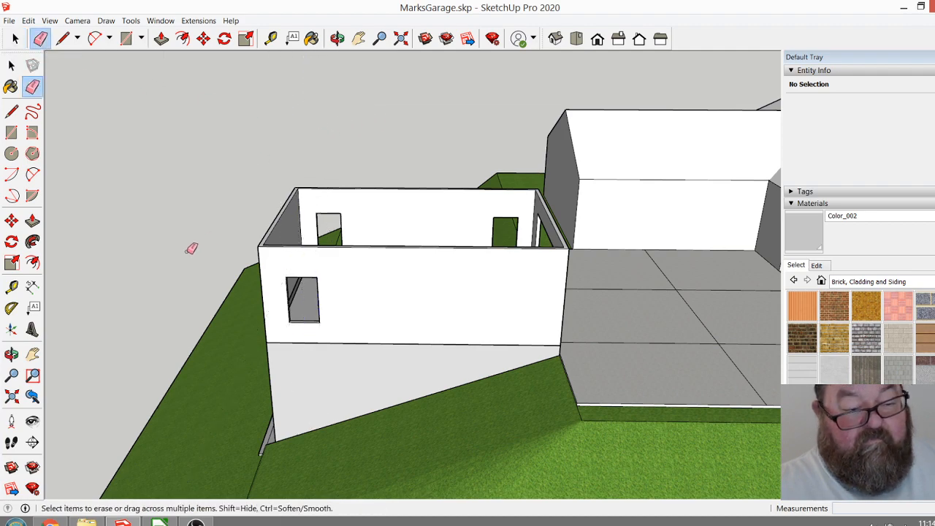
Place a vertical guide on the inside face of the windowed side wall, offset from the rear interior corner and crossing the window opening.
{"action": "left_click", "coordinate": [337, 39]}
{"action": "left_click_drag", "start_coordinate": [438, 278], "coordinate": [502, 404]}
{"action": "scroll", "coordinate": [390, 372], "scroll_direction": "up", "scroll_amount": 5}
{"action": "left_click_drag", "start_coordinate": [489, 314], "coordinate": [451, 351]}
{"action": "scroll", "coordinate": [451, 351], "scroll_direction": "down", "scroll_amount": 3}
{"action": "left_click_drag", "start_coordinate": [540, 358], "coordinate": [279, 326]}
{"action": "left_click_drag", "start_coordinate": [254, 280], "coordinate": [475, 184]}
{"action": "scroll", "coordinate": [475, 184], "scroll_direction": "up", "scroll_amount": 5}
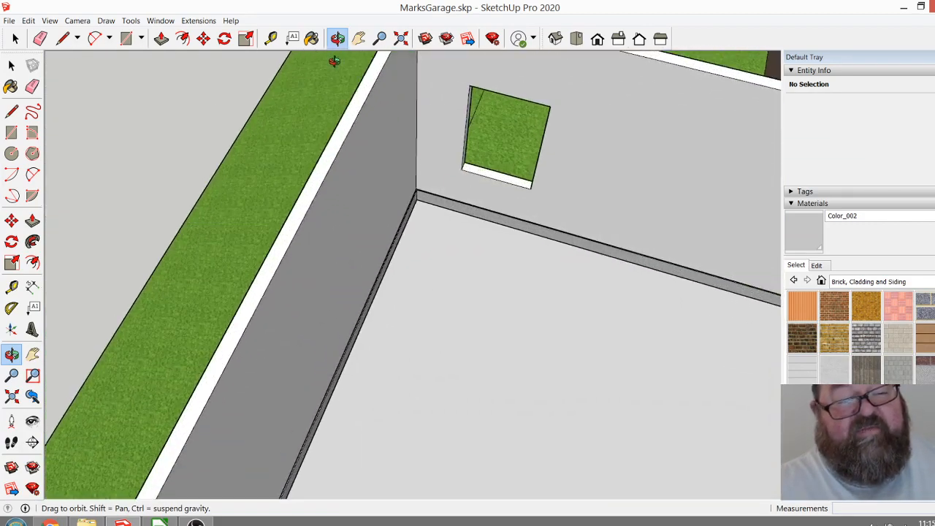
{"action": "left_click", "coordinate": [270, 38]}
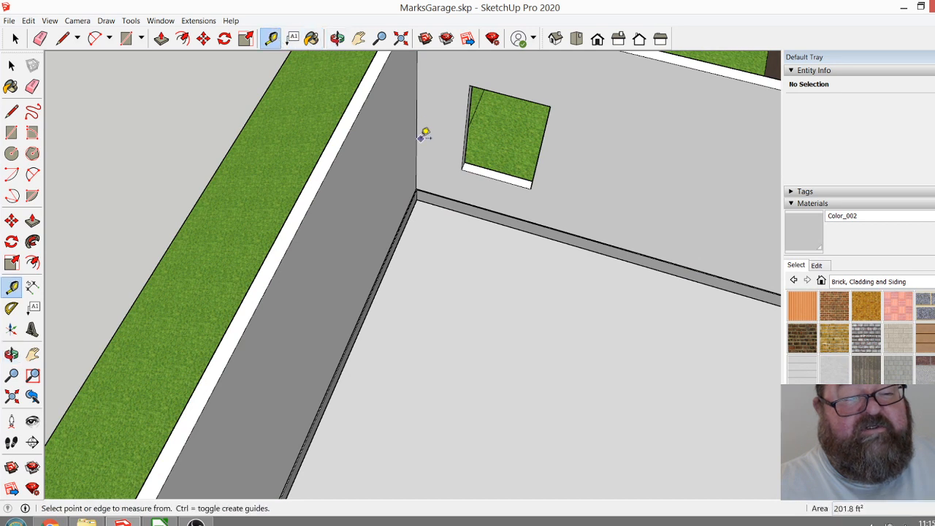
{"action": "left_click", "coordinate": [417, 97]}
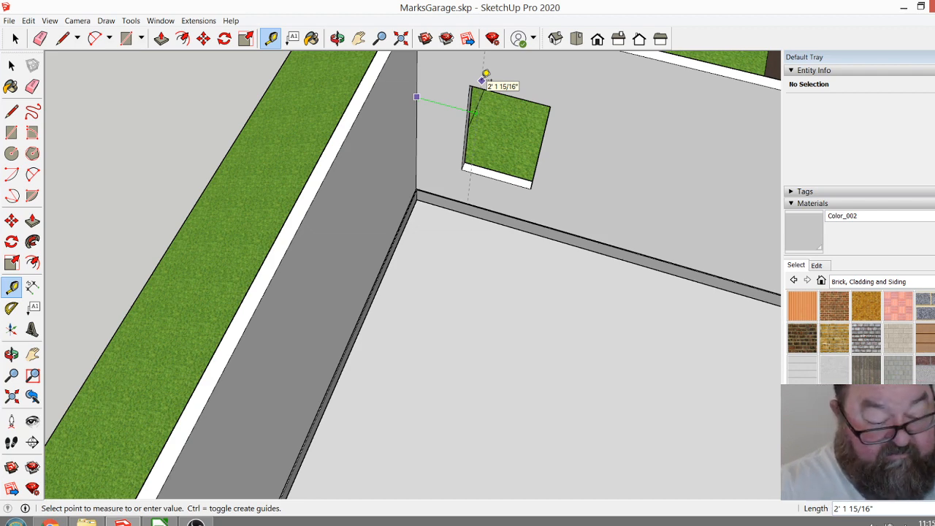
{"action": "key", "text": "Return"}
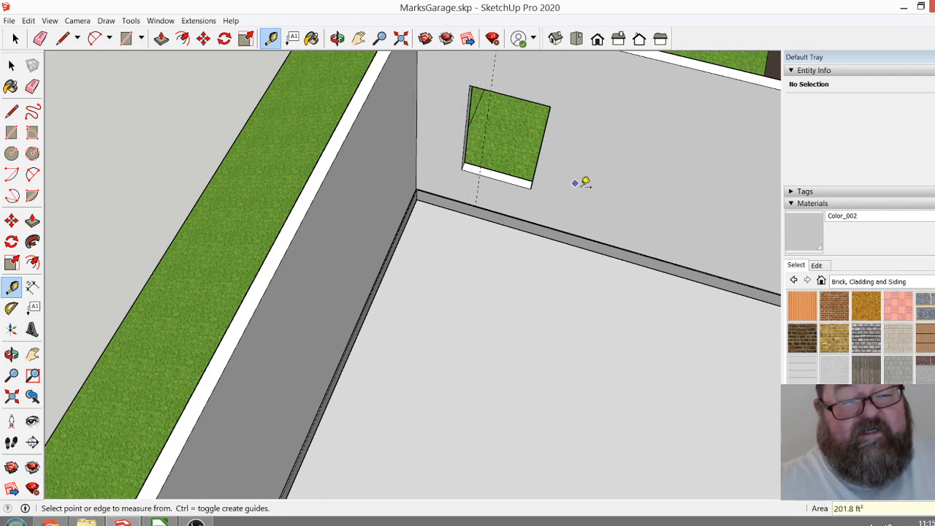
Open the walls group, select both opposite side-wall windows, and move them together 10" along the walls away from the rear corner.
{"action": "scroll", "coordinate": [528, 186], "scroll_direction": "down", "scroll_amount": 6}
{"action": "left_click", "coordinate": [336, 38]}
{"action": "left_click_drag", "start_coordinate": [378, 119], "coordinate": [558, 169]}
{"action": "scroll", "coordinate": [476, 246], "scroll_direction": "up", "scroll_amount": 4}
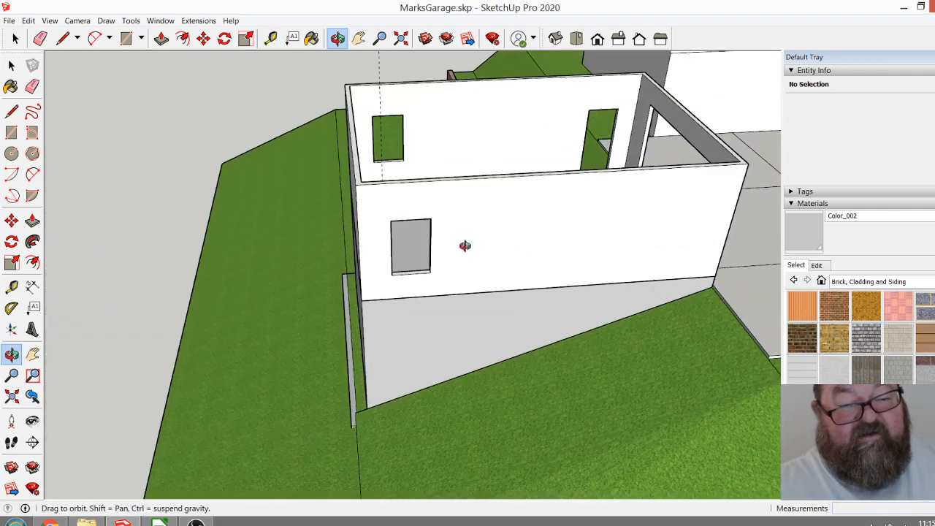
{"action": "left_click", "coordinate": [15, 38]}
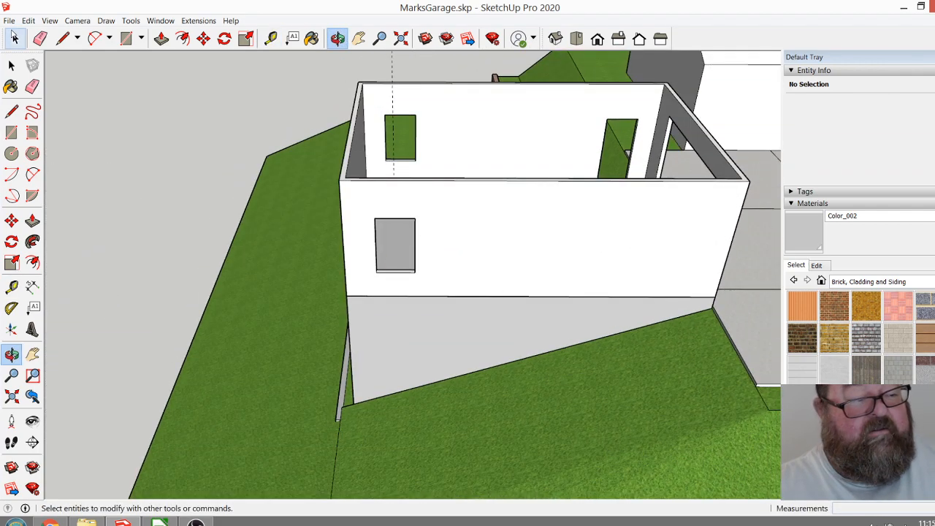
{"action": "double_click", "coordinate": [426, 202]}
{"action": "left_click", "coordinate": [374, 68]}
{"action": "left_click_drag", "start_coordinate": [368, 65], "coordinate": [459, 310]}
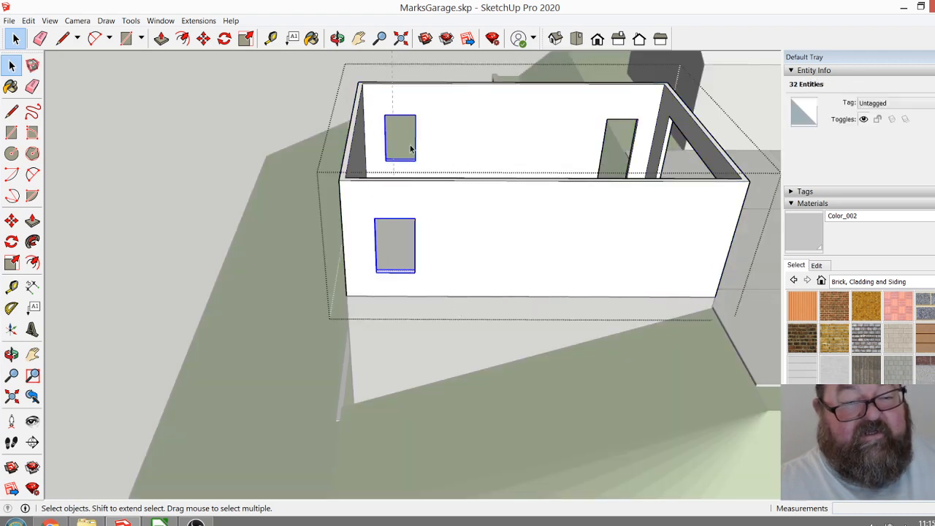
{"action": "left_click", "coordinate": [203, 38]}
{"action": "scroll", "coordinate": [409, 122], "scroll_direction": "up", "scroll_amount": 5}
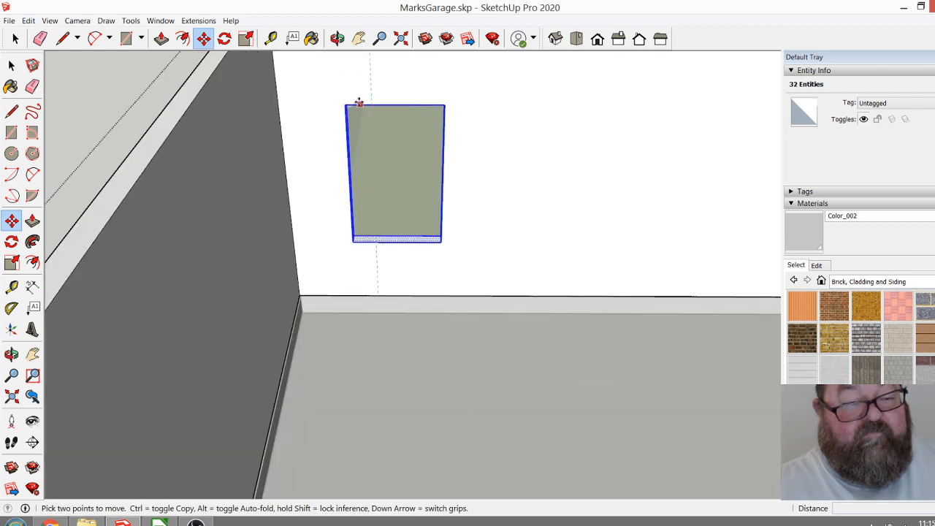
{"action": "left_click", "coordinate": [345, 101]}
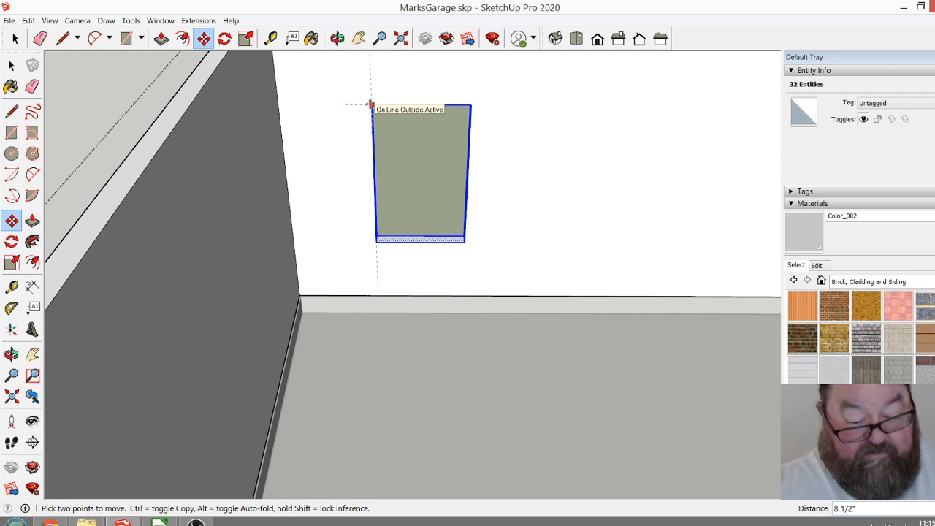
{"action": "type", "text": "1"}
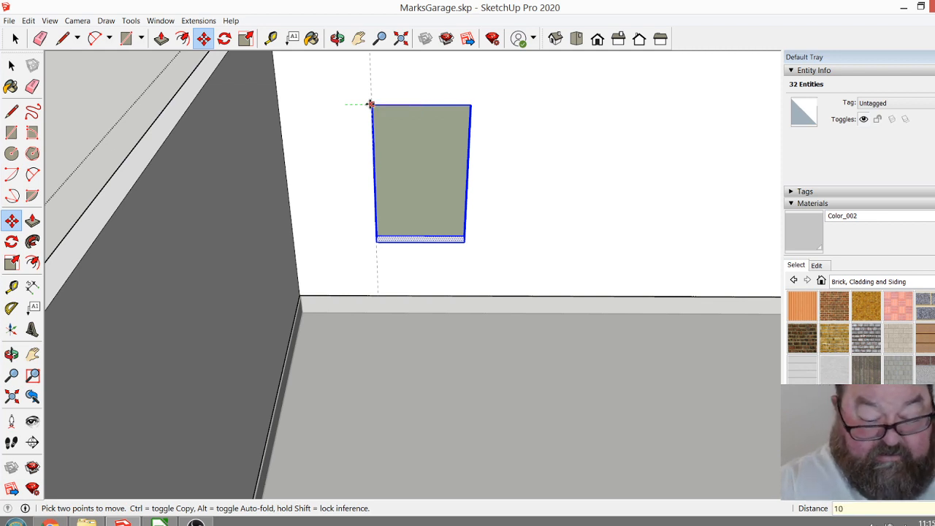
{"action": "type", "text": "0"}
{"action": "key", "text": "Return"}
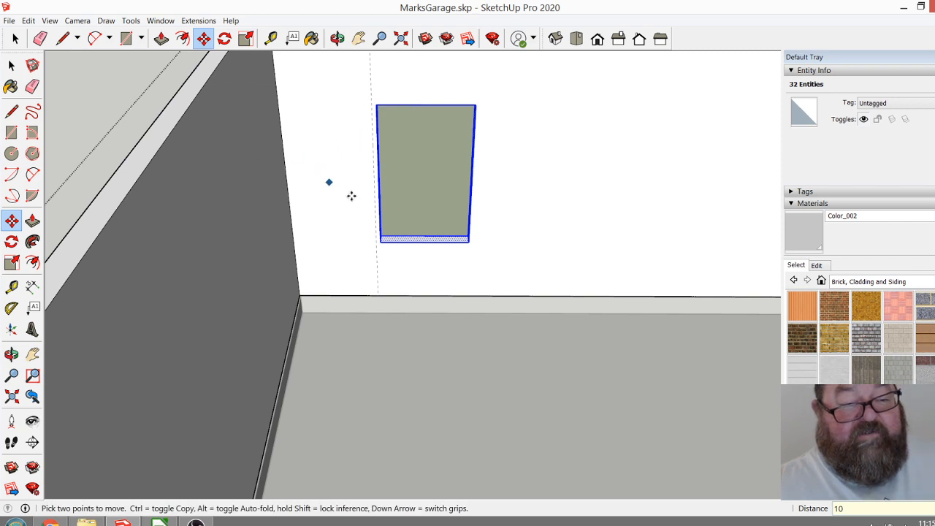
Finish editing the walls group and erase the vertical guide beside the side-wall window.
{"action": "scroll", "coordinate": [386, 269], "scroll_direction": "down", "scroll_amount": 6}
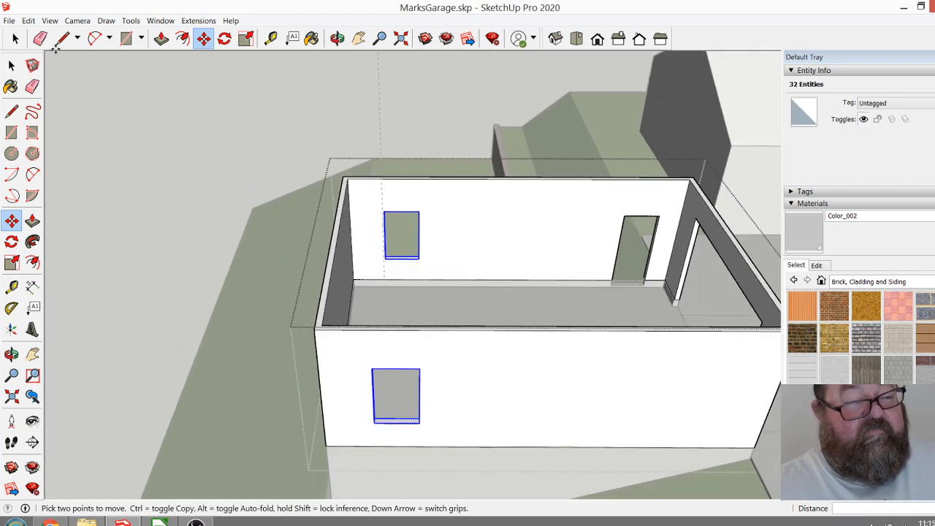
{"action": "left_click", "coordinate": [39, 38]}
{"action": "left_click", "coordinate": [22, 39]}
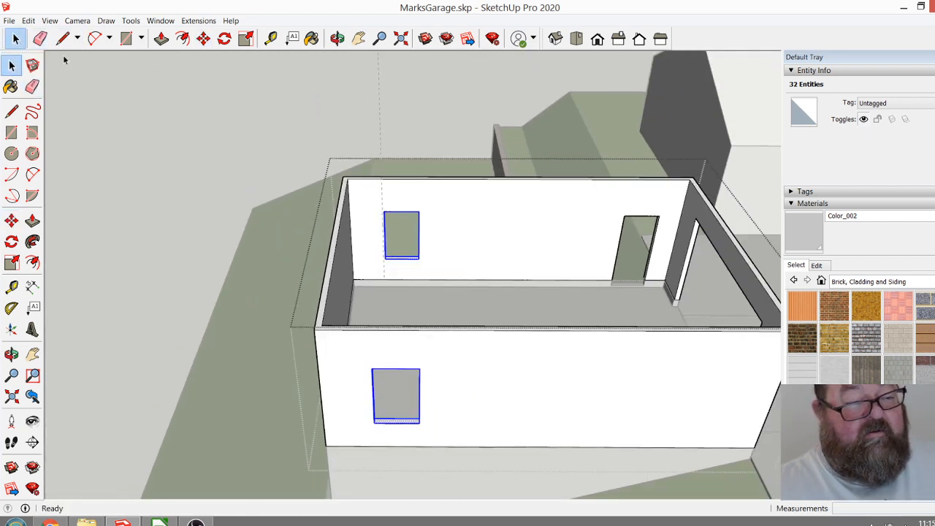
{"action": "left_click", "coordinate": [190, 107]}
{"action": "left_click", "coordinate": [40, 38]}
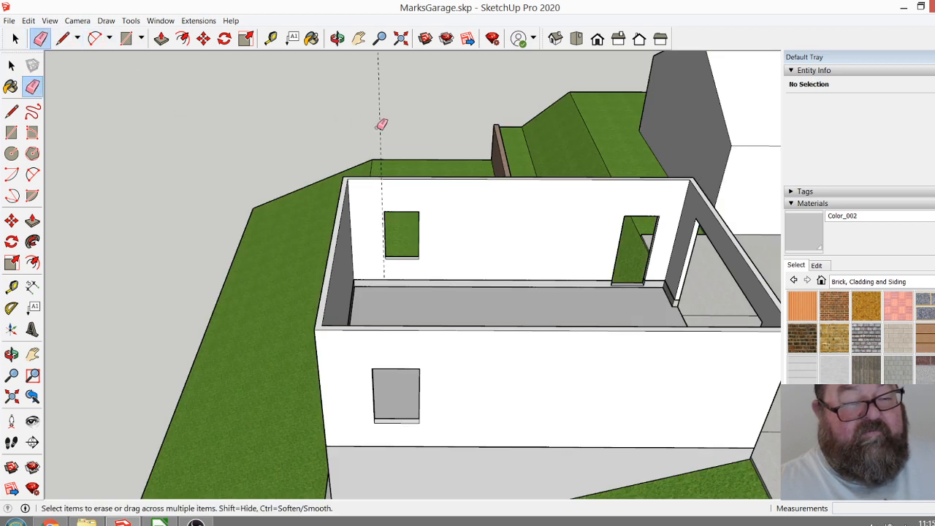
{"action": "scroll", "coordinate": [322, 167], "scroll_direction": "down", "scroll_amount": 2}
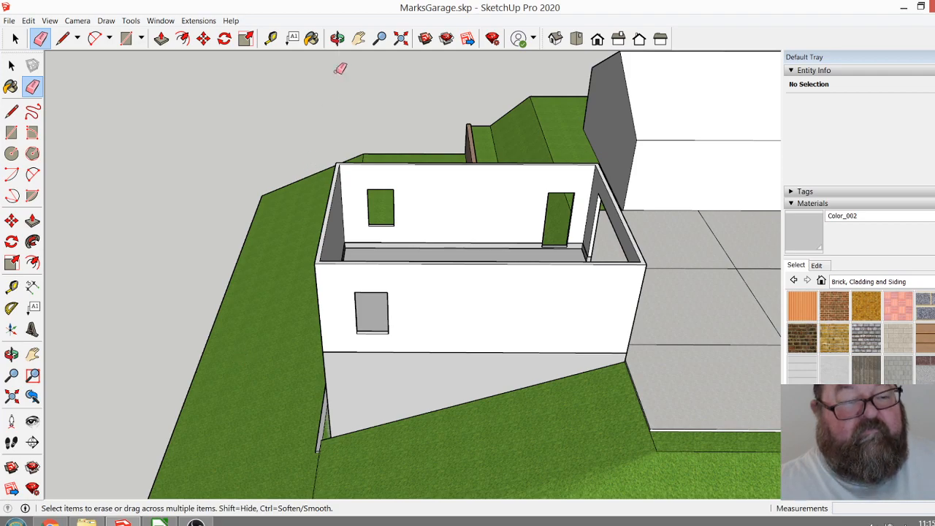
Examine the side of the garage above the retaining wall, comparing the upper door and window with the lower-storey doorway.
{"action": "left_click", "coordinate": [336, 38]}
{"action": "left_click_drag", "start_coordinate": [434, 304], "coordinate": [144, 316]}
{"action": "left_click_drag", "start_coordinate": [392, 291], "coordinate": [115, 206]}
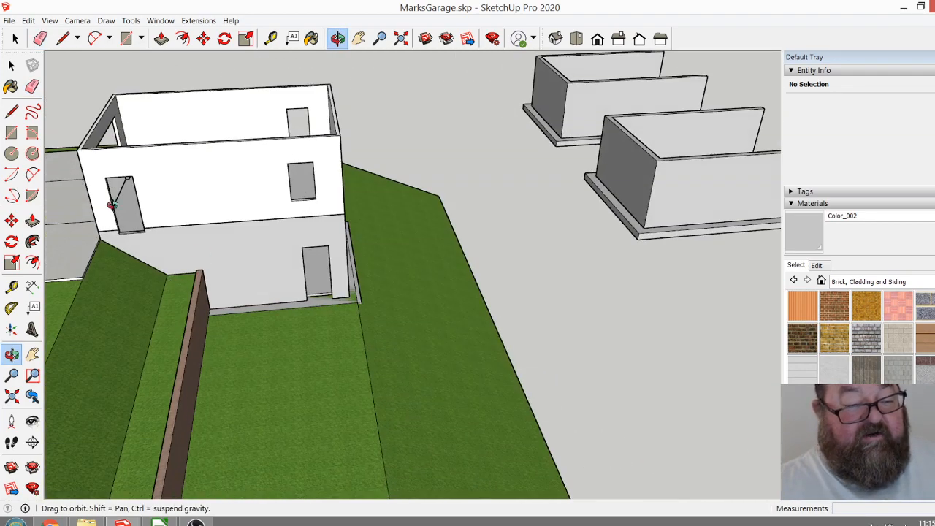
{"action": "left_click_drag", "start_coordinate": [282, 282], "coordinate": [359, 327]}
{"action": "left_click_drag", "start_coordinate": [295, 318], "coordinate": [256, 314]}
{"action": "scroll", "coordinate": [213, 265], "scroll_direction": "up", "scroll_amount": 5}
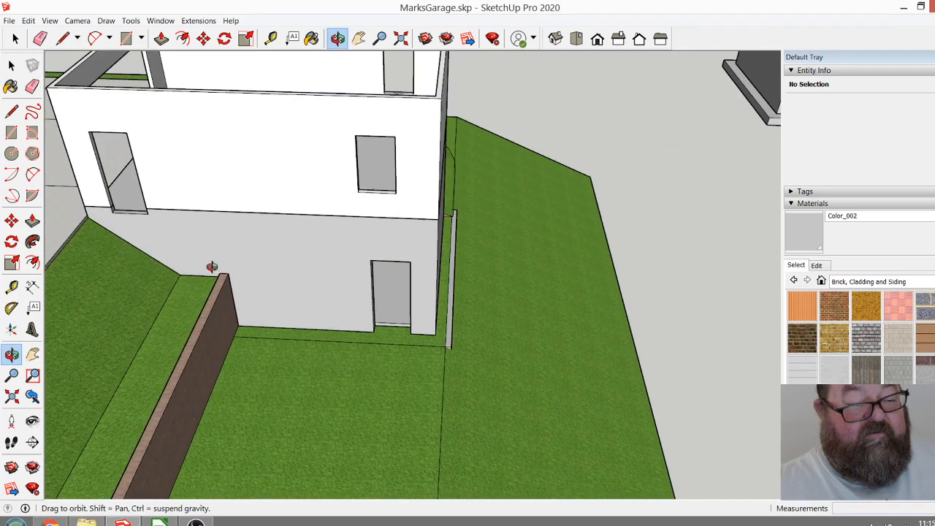
{"action": "left_click_drag", "start_coordinate": [550, 348], "coordinate": [426, 310]}
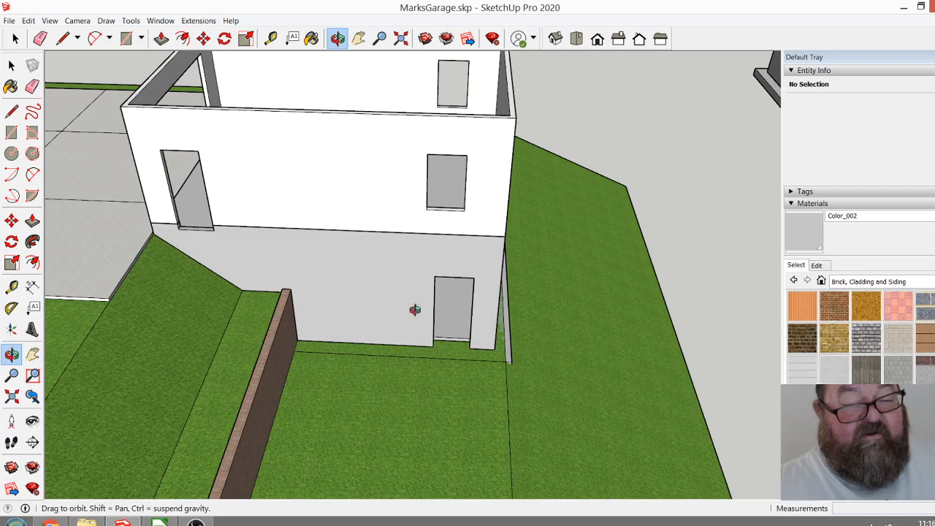
{"action": "left_click_drag", "start_coordinate": [466, 348], "coordinate": [397, 330]}
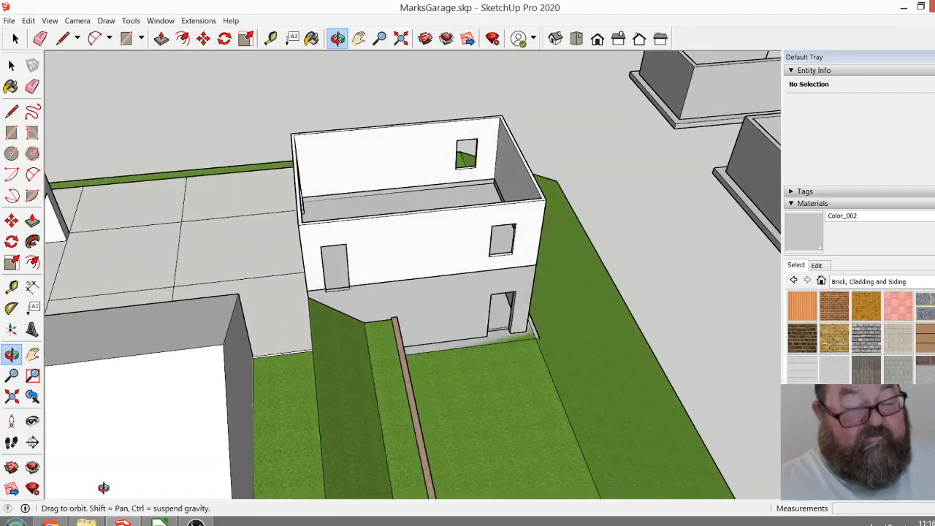
Switch to Chrome, close the SketchUp Help, Verco floor deck and steel concrete pan search tabs, and bring up OBS to check the livestream.
{"action": "left_click", "coordinate": [50, 521]}
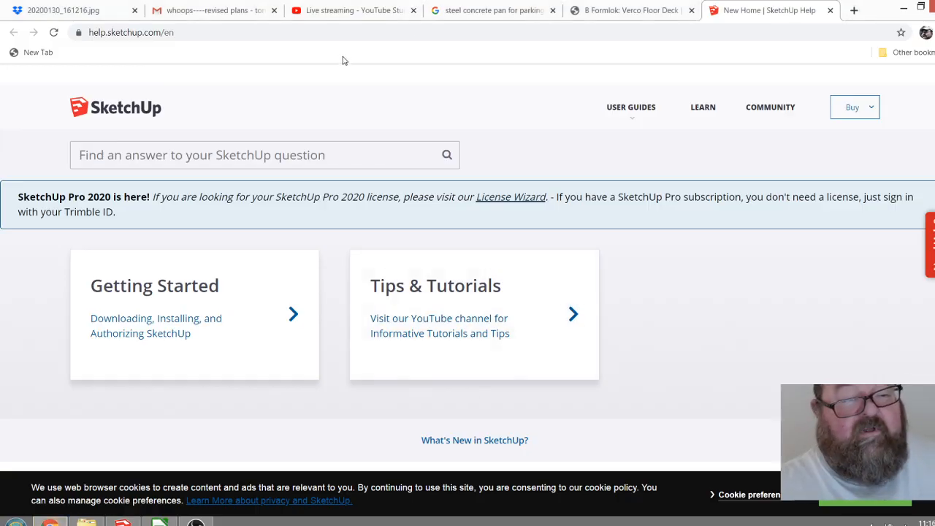
{"action": "left_click", "coordinate": [829, 10]}
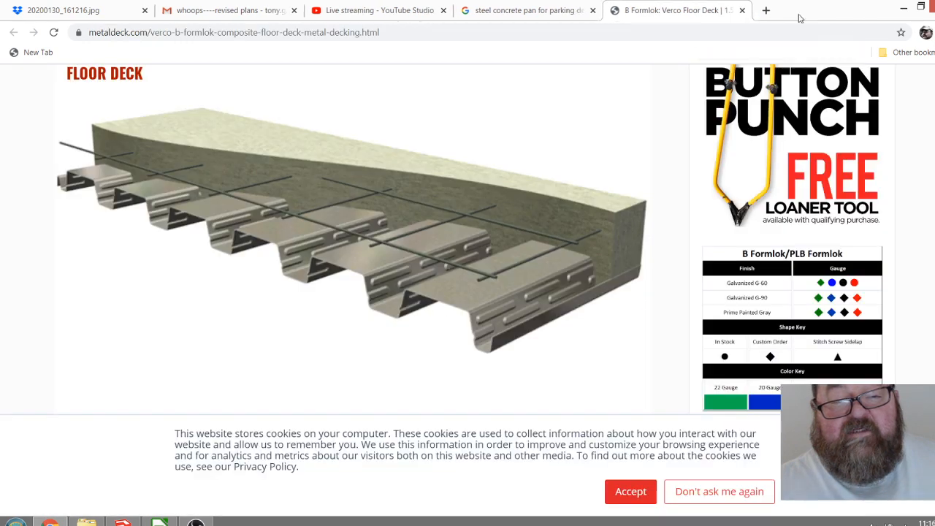
{"action": "left_click", "coordinate": [742, 10]}
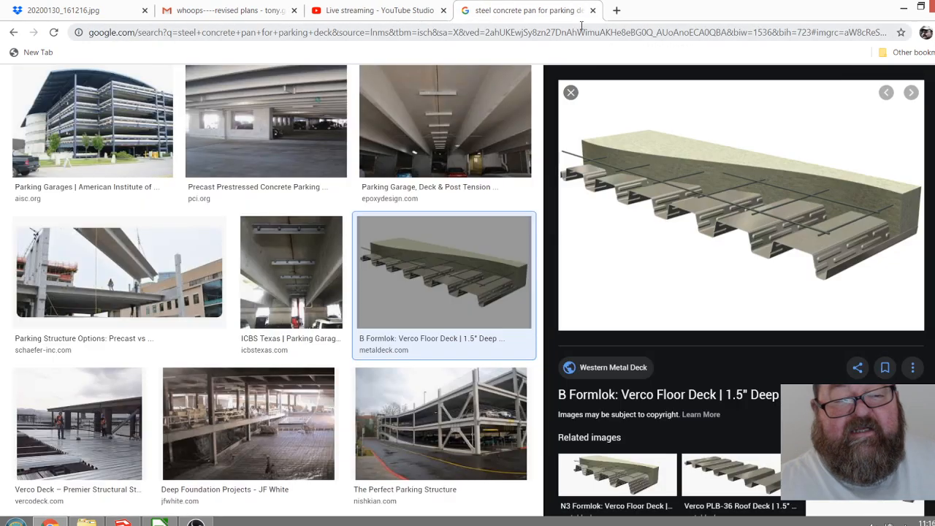
{"action": "left_click", "coordinate": [592, 10]}
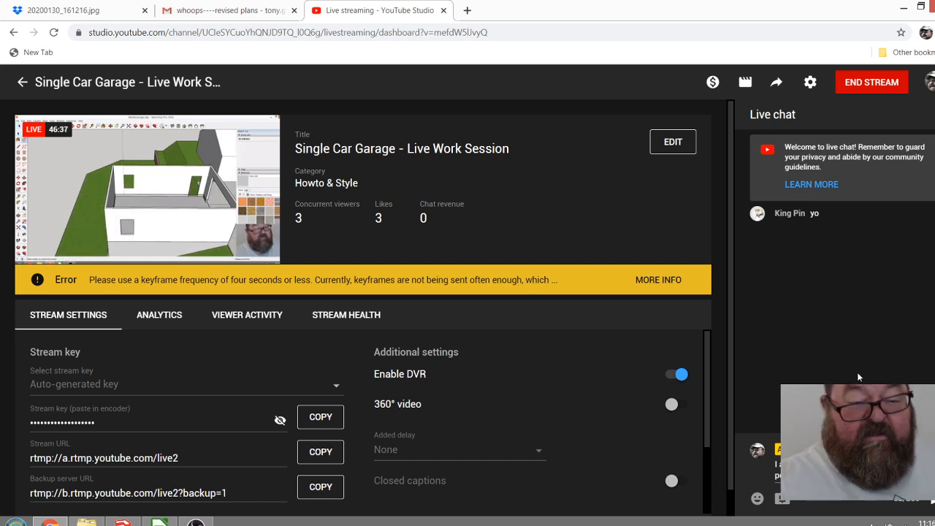
{"action": "left_click", "coordinate": [195, 523]}
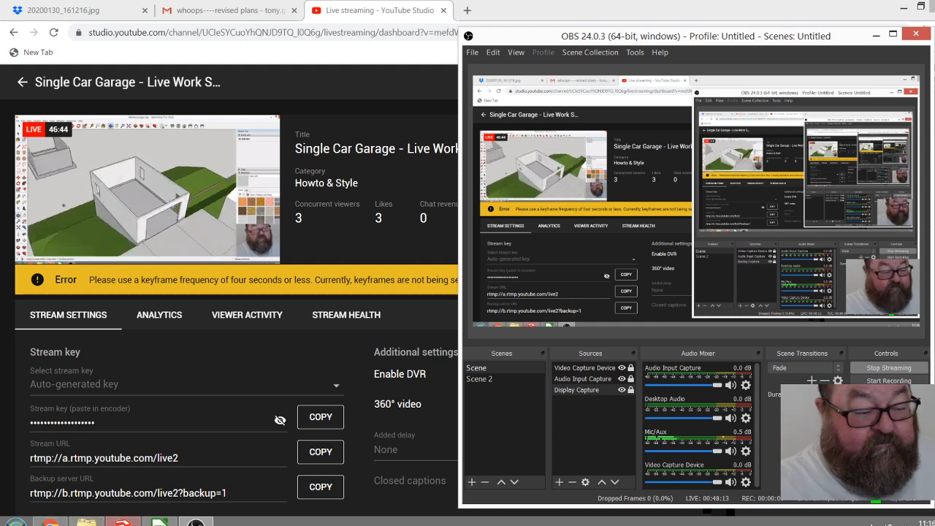
Switch back to SketchUp and examine the garage's wall openings and its placement beside the driveway and house from all sides.
{"action": "left_click", "coordinate": [123, 523]}
{"action": "mouse_move", "coordinate": [466, 312]}
{"action": "left_mouse_down"}
{"action": "mouse_move", "coordinate": [290, 273]}
{"action": "mouse_move", "coordinate": [298, 338]}
{"action": "mouse_move", "coordinate": [434, 327]}
{"action": "mouse_move", "coordinate": [497, 304]}
{"action": "mouse_move", "coordinate": [382, 309]}
{"action": "mouse_move", "coordinate": [468, 297]}
{"action": "mouse_move", "coordinate": [455, 255]}
{"action": "mouse_move", "coordinate": [415, 314]}
{"action": "left_mouse_up"}
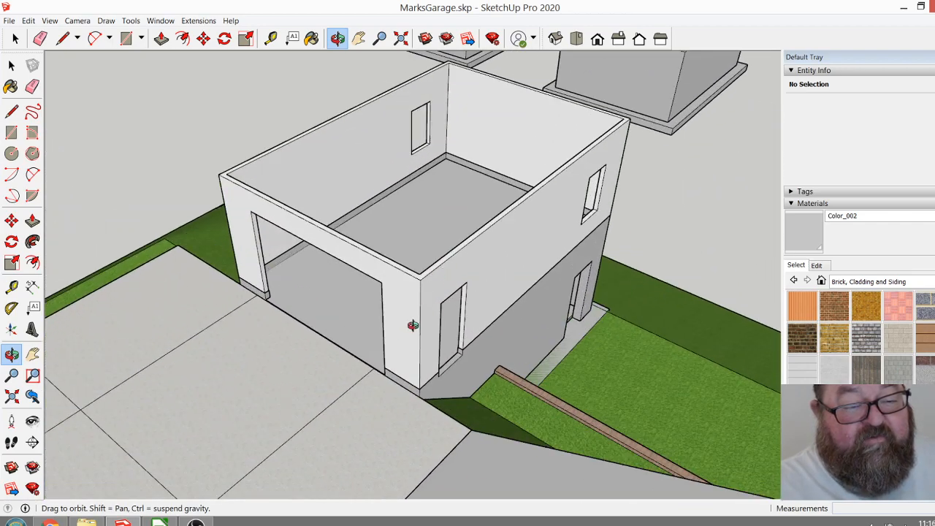
{"action": "mouse_move", "coordinate": [472, 326]}
{"action": "left_mouse_down"}
{"action": "mouse_move", "coordinate": [255, 370]}
{"action": "mouse_move", "coordinate": [411, 347]}
{"action": "mouse_move", "coordinate": [246, 328]}
{"action": "mouse_move", "coordinate": [396, 355]}
{"action": "mouse_move", "coordinate": [428, 344]}
{"action": "mouse_move", "coordinate": [442, 372]}
{"action": "mouse_move", "coordinate": [286, 302]}
{"action": "mouse_move", "coordinate": [253, 273]}
{"action": "mouse_move", "coordinate": [351, 327]}
{"action": "mouse_move", "coordinate": [448, 334]}
{"action": "mouse_move", "coordinate": [375, 349]}
{"action": "mouse_move", "coordinate": [411, 378]}
{"action": "mouse_move", "coordinate": [360, 336]}
{"action": "mouse_move", "coordinate": [248, 292]}
{"action": "mouse_move", "coordinate": [131, 353]}
{"action": "mouse_move", "coordinate": [410, 289]}
{"action": "mouse_move", "coordinate": [359, 255]}
{"action": "left_mouse_up"}
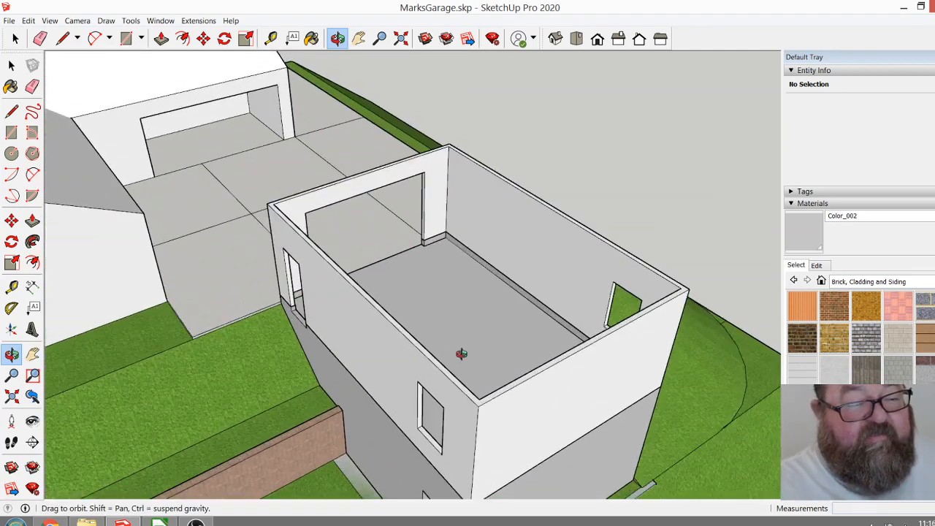
{"action": "left_click_drag", "start_coordinate": [461, 350], "coordinate": [516, 387]}
{"action": "left_click_drag", "start_coordinate": [130, 271], "coordinate": [157, 207]}
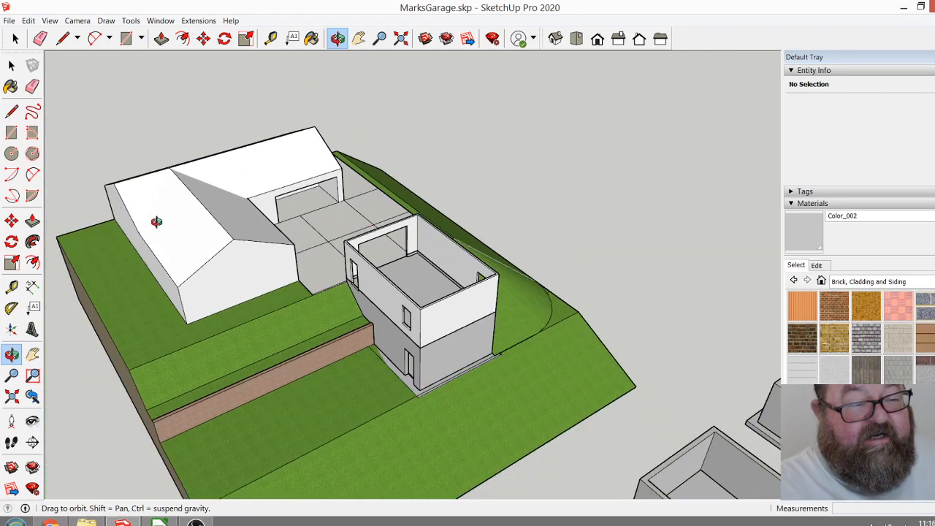
{"action": "mouse_move", "coordinate": [393, 304]}
{"action": "left_mouse_down"}
{"action": "mouse_move", "coordinate": [428, 328]}
{"action": "mouse_move", "coordinate": [223, 299]}
{"action": "left_mouse_up"}
{"action": "mouse_move", "coordinate": [289, 124]}
{"action": "left_mouse_down"}
{"action": "mouse_move", "coordinate": [260, 124]}
{"action": "mouse_move", "coordinate": [456, 117]}
{"action": "left_mouse_up"}
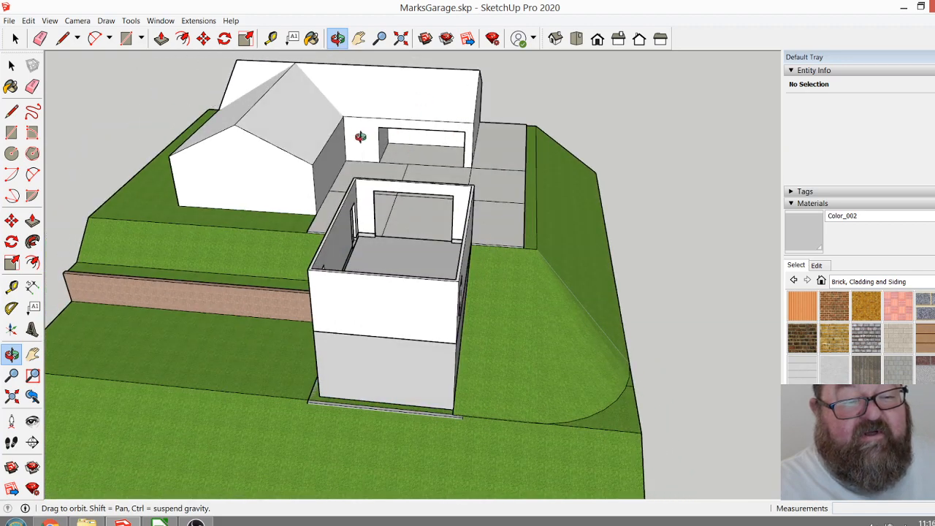
{"action": "left_click_drag", "start_coordinate": [349, 142], "coordinate": [372, 151]}
{"action": "left_click_drag", "start_coordinate": [361, 182], "coordinate": [686, 298]}
{"action": "left_click_drag", "start_coordinate": [461, 287], "coordinate": [395, 193]}
Draw an 18' by 26' rectangle over the top of the upper-storey walls, between diagonally opposite outer corners.
{"action": "scroll", "coordinate": [398, 190], "scroll_direction": "up", "scroll_amount": 3}
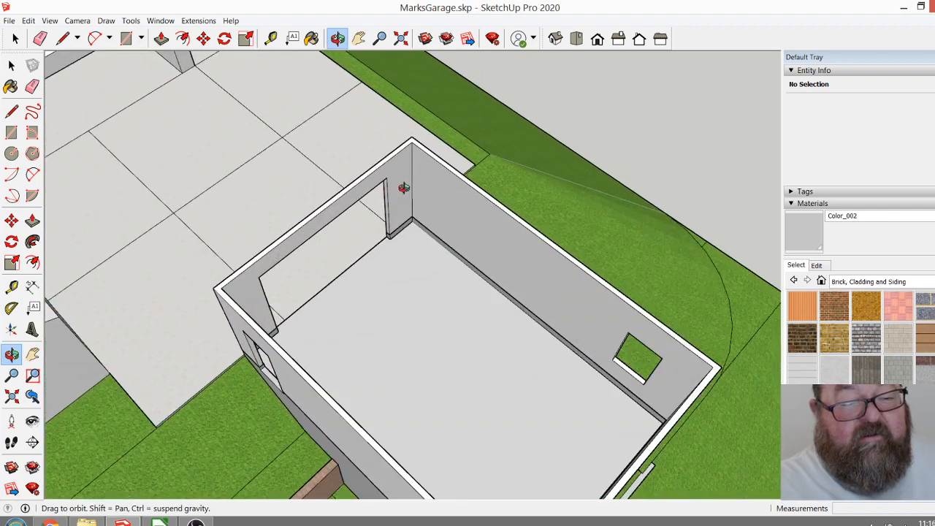
{"action": "left_click", "coordinate": [126, 38]}
{"action": "scroll", "coordinate": [426, 117], "scroll_direction": "up", "scroll_amount": 4}
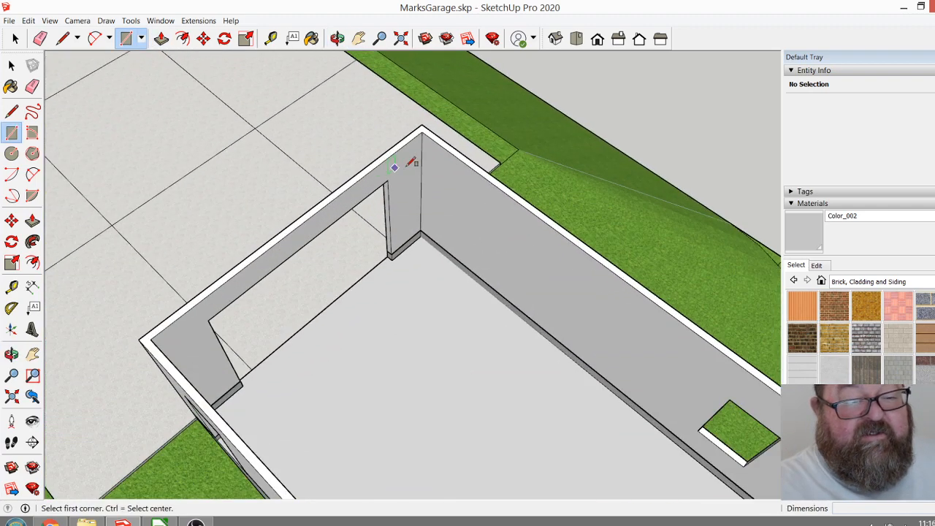
{"action": "left_click", "coordinate": [429, 116]}
{"action": "scroll", "coordinate": [431, 116], "scroll_direction": "down", "scroll_amount": 5}
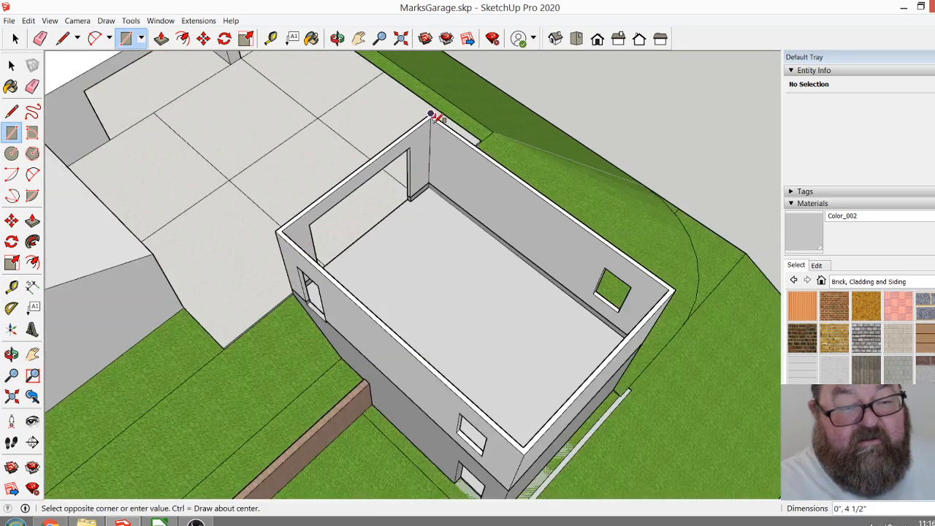
{"action": "scroll", "coordinate": [489, 306], "scroll_direction": "up", "scroll_amount": 4}
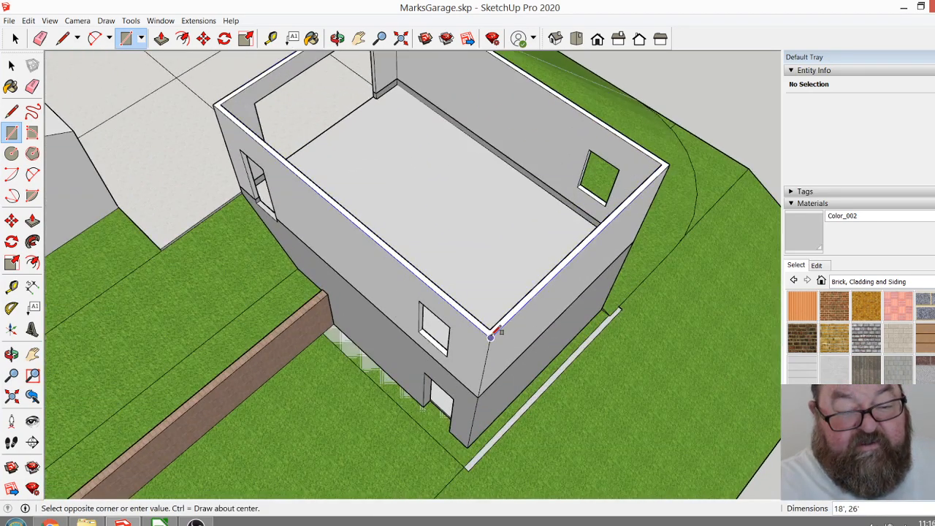
{"action": "left_click", "coordinate": [494, 330]}
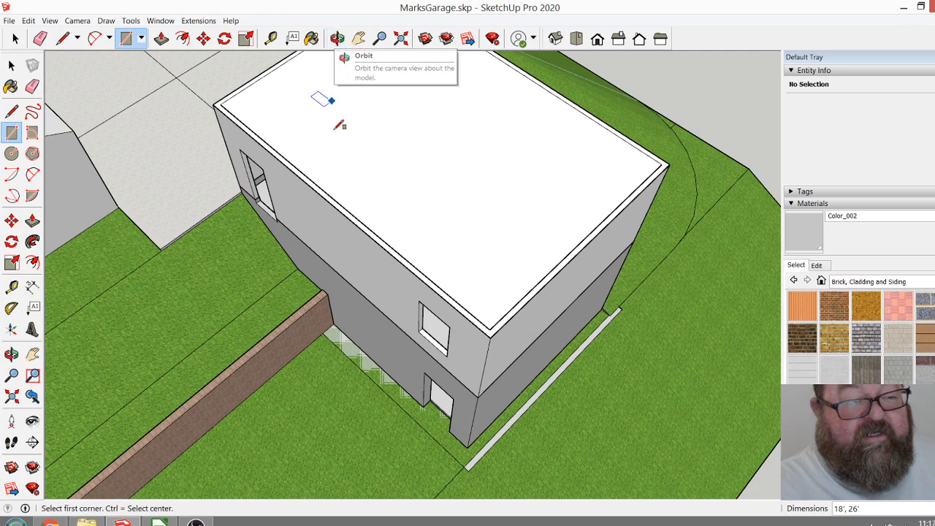
{"action": "middle_click_drag", "start_coordinate": [313, 156], "coordinate": [328, 58]}
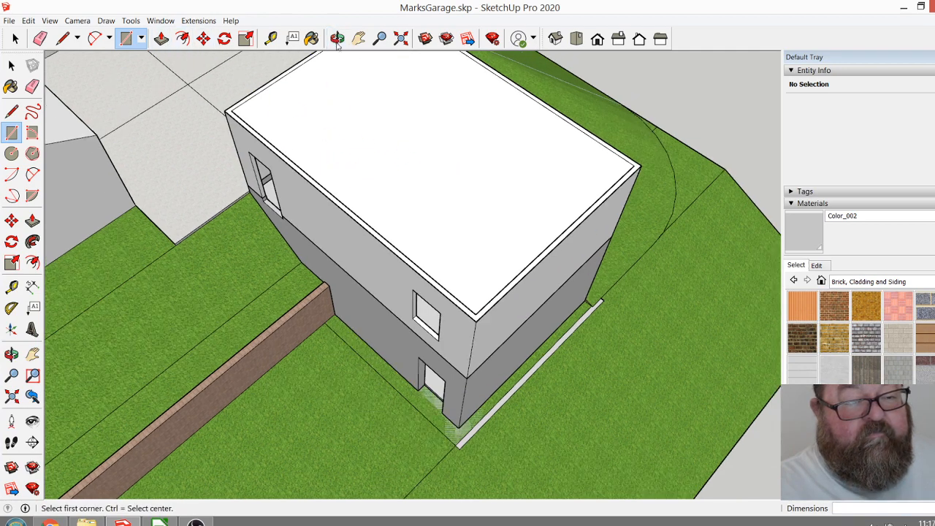
{"action": "left_click", "coordinate": [336, 38]}
{"action": "left_click_drag", "start_coordinate": [329, 188], "coordinate": [428, 132]}
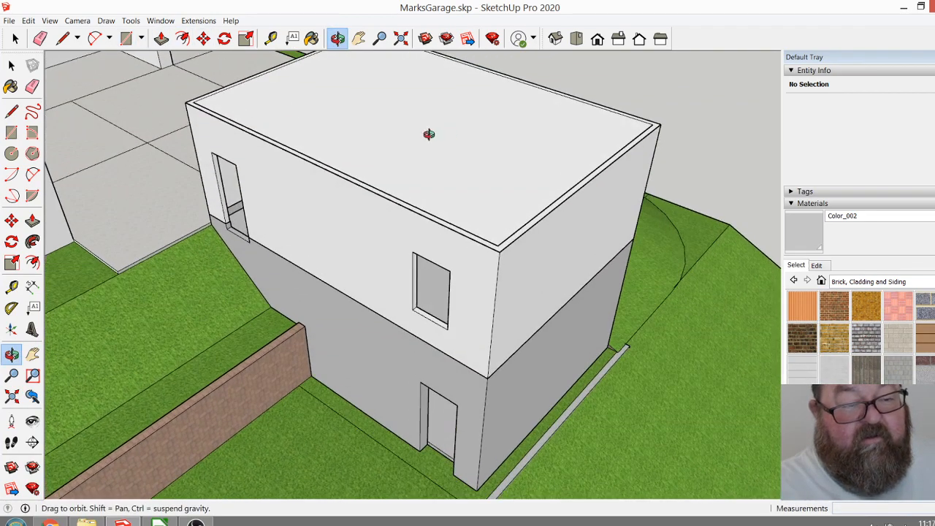
Extrude the rectangle over the upper-storey walls upward 6" to form the roof slab.
{"action": "left_click", "coordinate": [161, 38]}
{"action": "left_click_drag", "start_coordinate": [424, 179], "coordinate": [426, 167]}
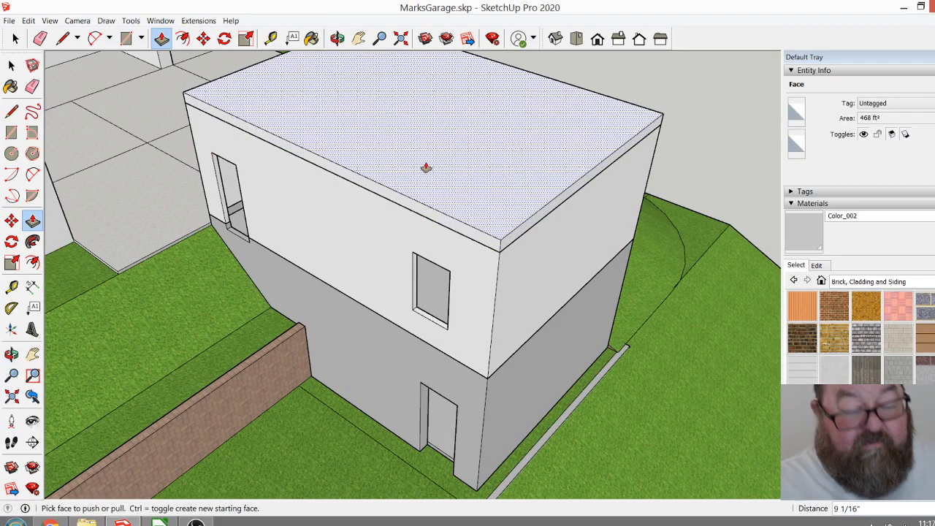
{"action": "type", "text": "6"}
{"action": "key", "text": "Return"}
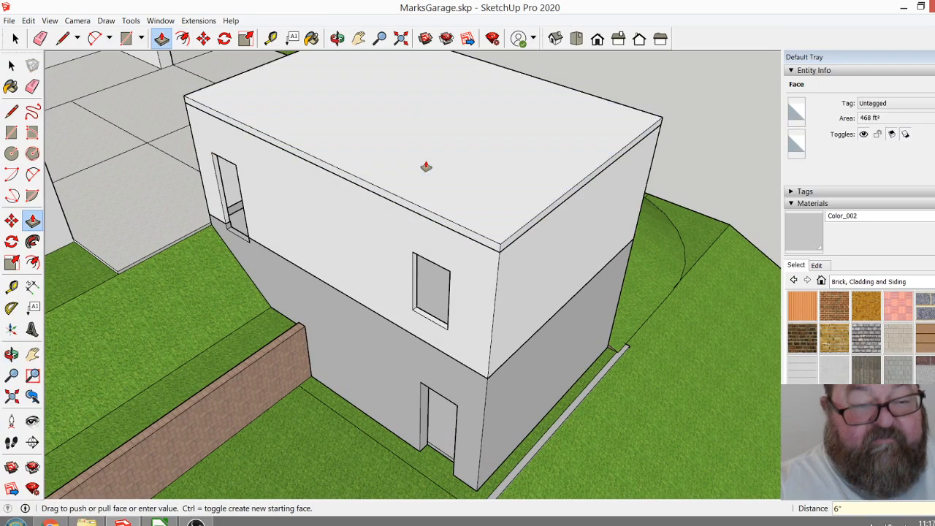
Select all the faces and edges of the roof slab and make them a group.
{"action": "left_click", "coordinate": [340, 35]}
{"action": "left_click_drag", "start_coordinate": [350, 141], "coordinate": [544, 273]}
{"action": "left_click_drag", "start_coordinate": [498, 299], "coordinate": [548, 160]}
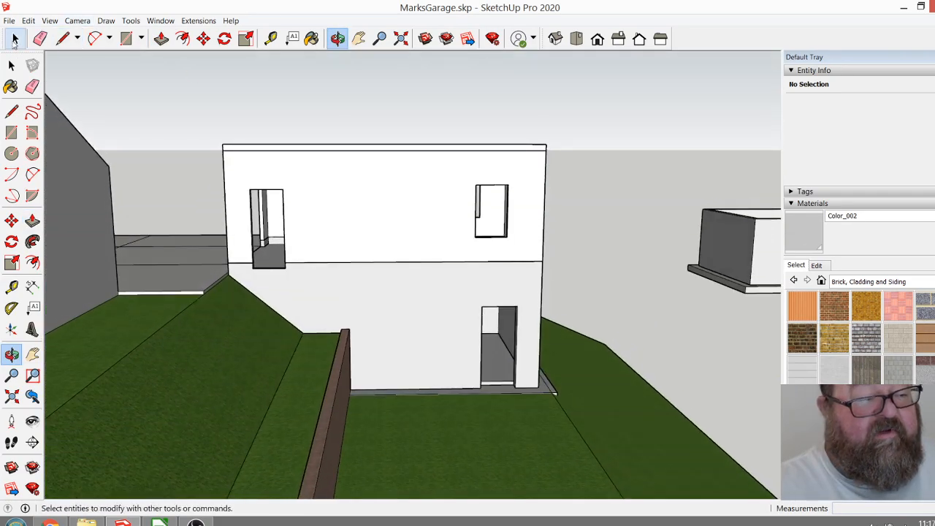
{"action": "left_click", "coordinate": [15, 38]}
{"action": "left_click_drag", "start_coordinate": [209, 104], "coordinate": [564, 166]}
{"action": "left_click", "coordinate": [337, 38]}
{"action": "left_click_drag", "start_coordinate": [397, 125], "coordinate": [306, 348]}
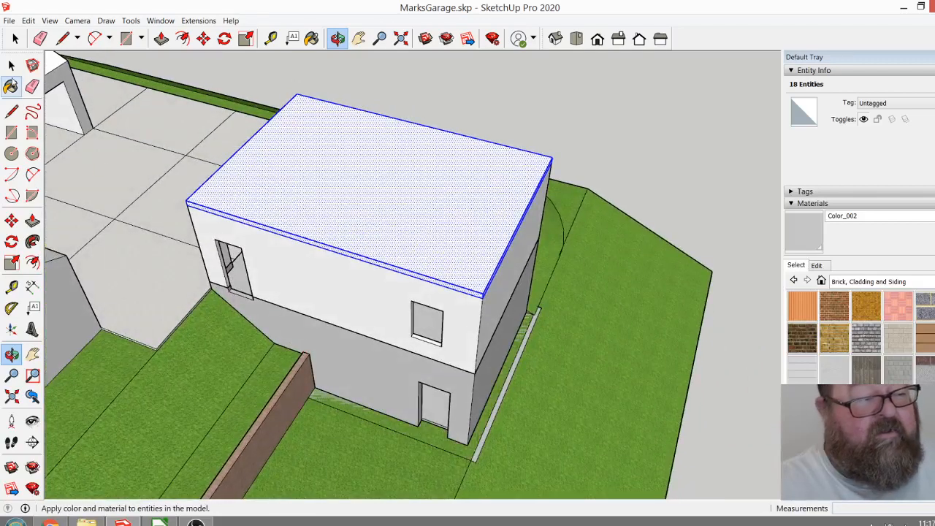
{"action": "left_click", "coordinate": [16, 38]}
{"action": "right_click", "coordinate": [365, 169]}
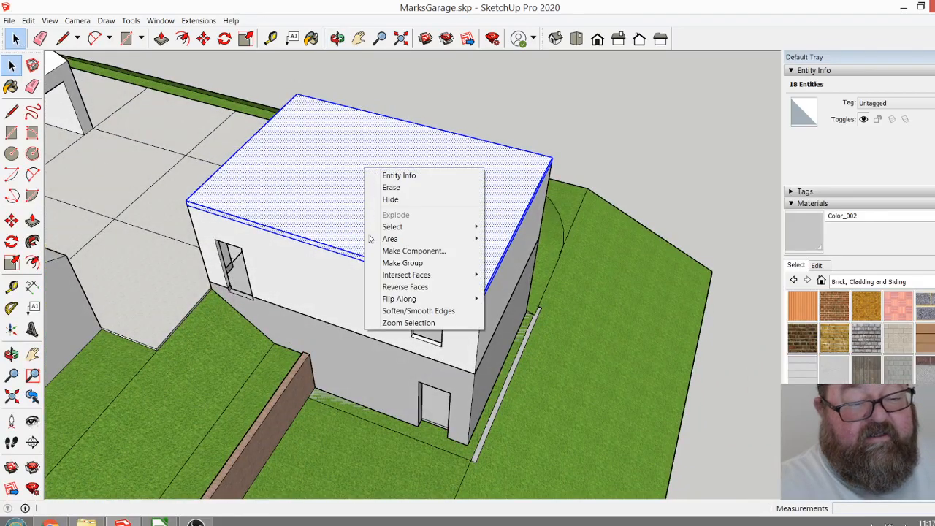
{"action": "left_click", "coordinate": [402, 263]}
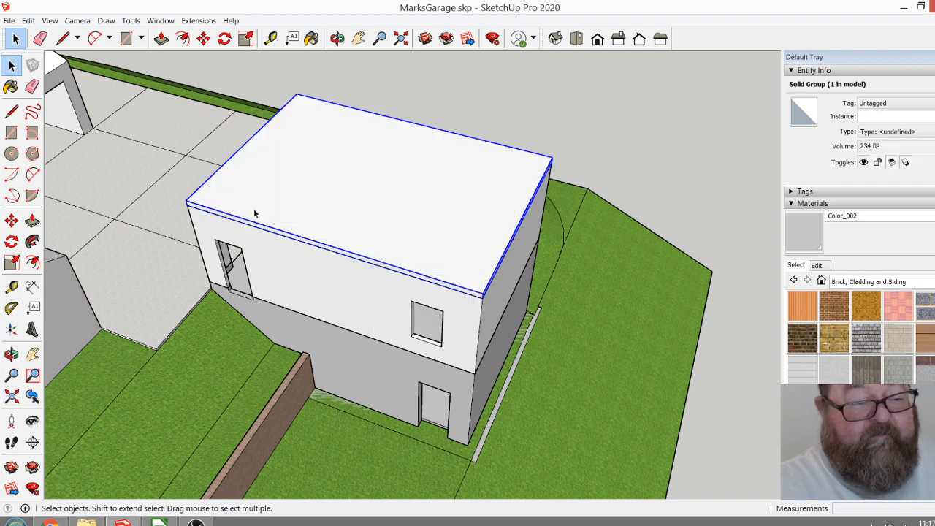
Open the roof slab group and extend its long edge above the door and window on the retaining-wall side outward 16".
{"action": "double_click", "coordinate": [298, 204]}
{"action": "scroll", "coordinate": [250, 242], "scroll_direction": "up", "scroll_amount": 3}
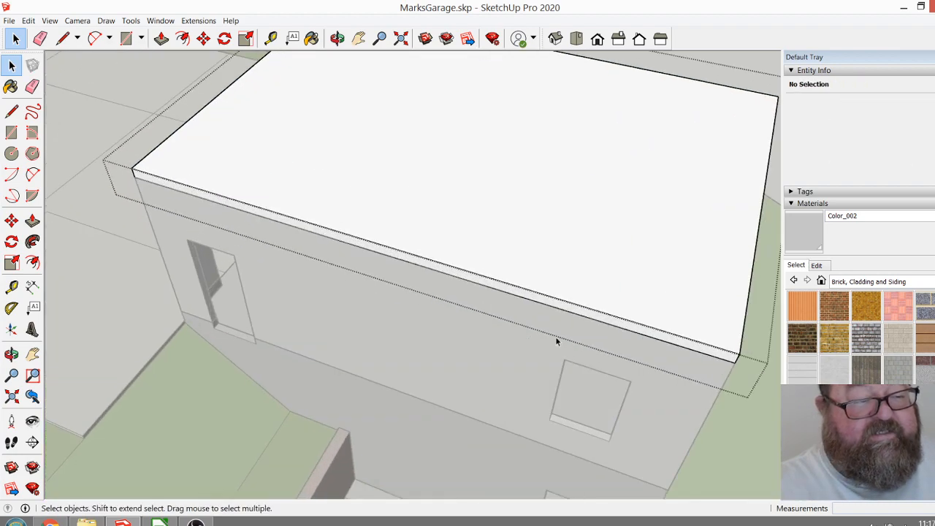
{"action": "scroll", "coordinate": [291, 134], "scroll_direction": "down", "scroll_amount": 2}
{"action": "scroll", "coordinate": [285, 208], "scroll_direction": "up", "scroll_amount": 2}
{"action": "key", "text": "p"}
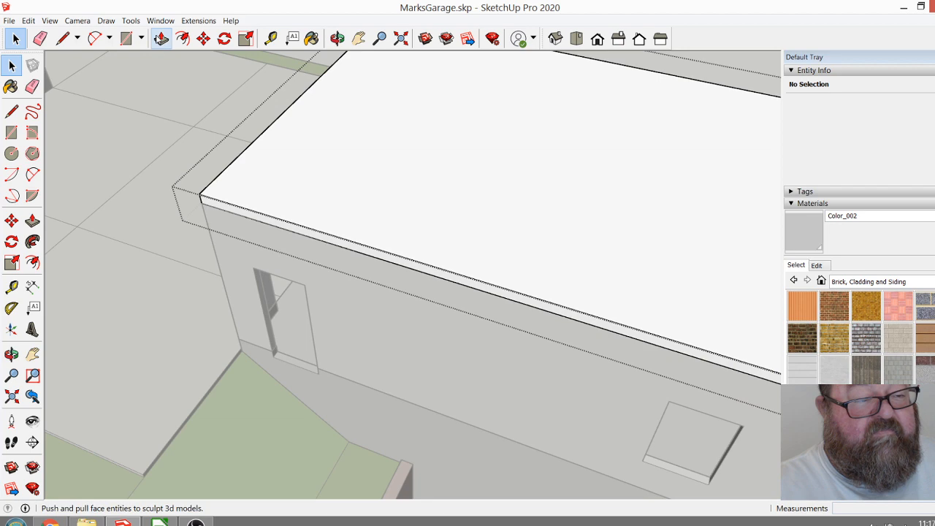
{"action": "scroll", "coordinate": [220, 287], "scroll_direction": "down", "scroll_amount": 2}
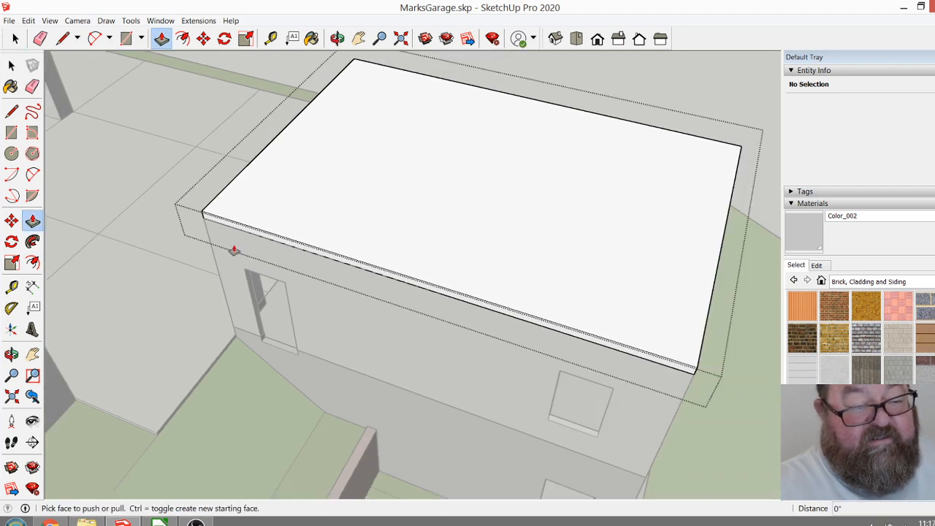
{"action": "scroll", "coordinate": [228, 267], "scroll_direction": "up", "scroll_amount": 1}
{"action": "left_click_drag", "start_coordinate": [223, 220], "coordinate": [217, 232]}
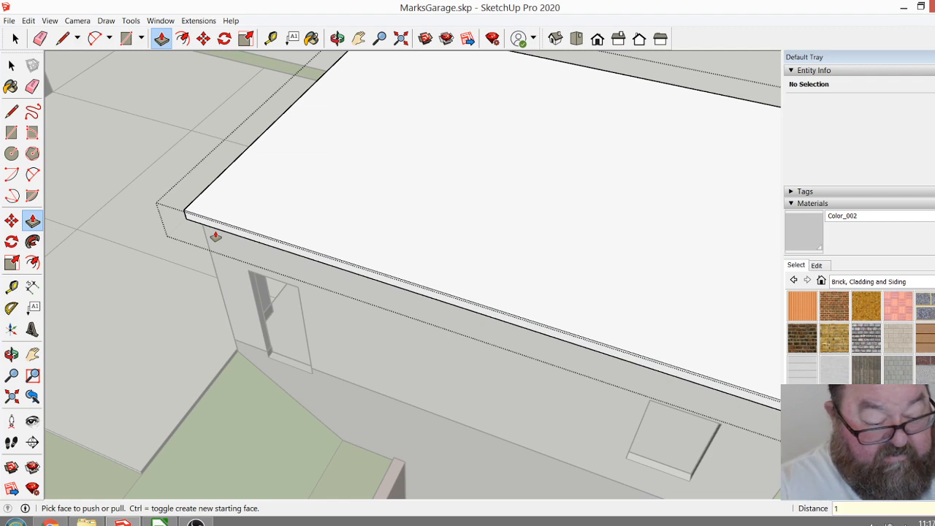
{"action": "type", "text": "16"}
{"action": "key", "text": "Return"}
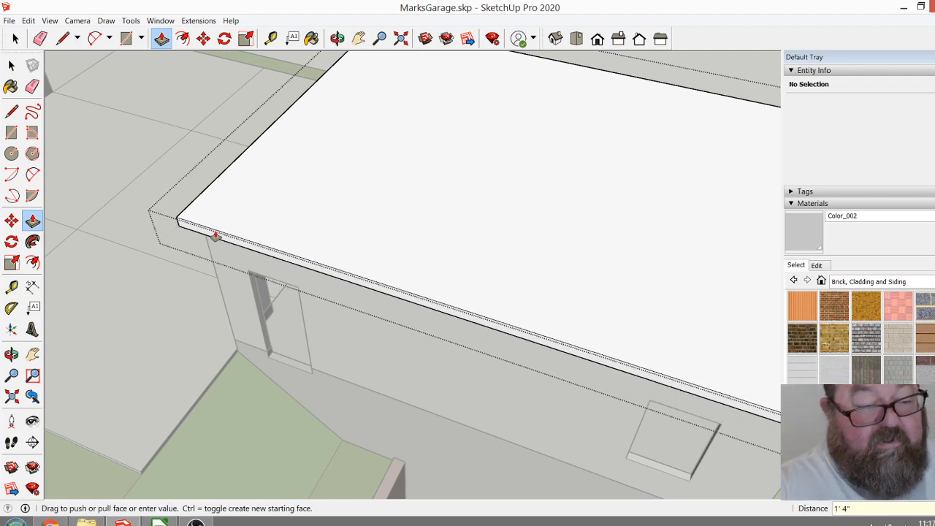
Extend the roof slab's rear edge, opposite the garage door opening, outward 16".
{"action": "left_click", "coordinate": [337, 38]}
{"action": "scroll", "coordinate": [348, 231], "scroll_direction": "down", "scroll_amount": 5}
{"action": "left_click_drag", "start_coordinate": [349, 231], "coordinate": [381, 235]}
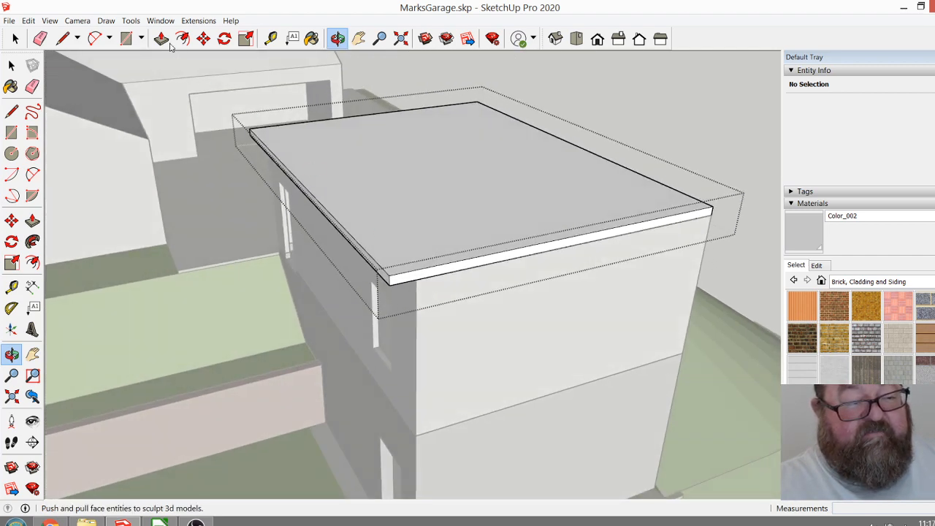
{"action": "key", "text": "p"}
{"action": "left_click", "coordinate": [463, 276]}
{"action": "left_click", "coordinate": [465, 286]}
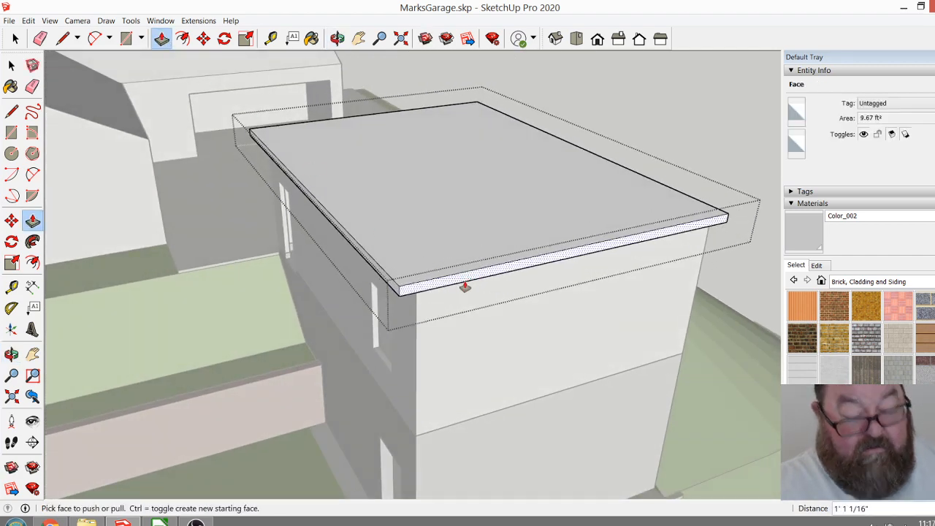
{"action": "left_click", "coordinate": [464, 286]}
{"action": "left_click", "coordinate": [464, 287]}
Extend the roof slab's other long edge, on the side away from the retaining wall, outward 16".
{"action": "key", "text": "o"}
{"action": "left_click_drag", "start_coordinate": [504, 202], "coordinate": [277, 318]}
{"action": "left_click_drag", "start_coordinate": [372, 415], "coordinate": [293, 195]}
{"action": "left_click", "coordinate": [162, 38]}
{"action": "left_click", "coordinate": [324, 324]}
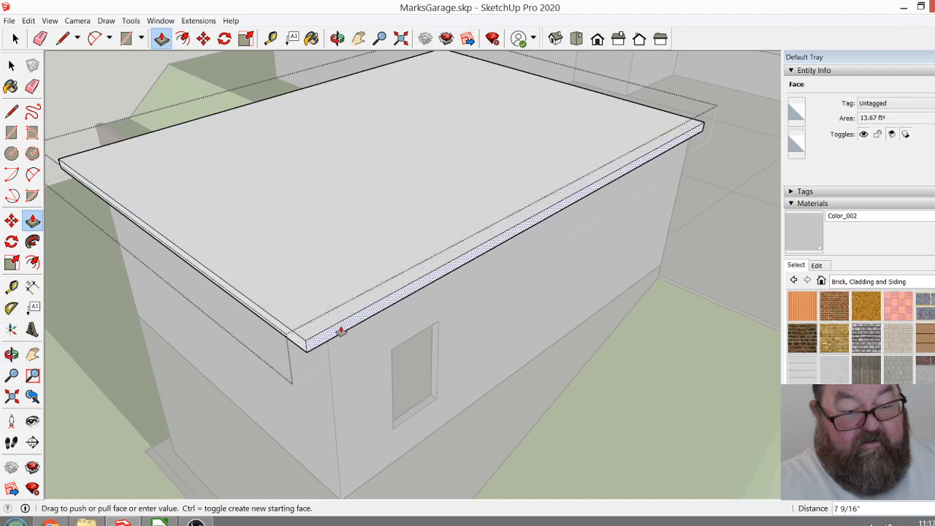
{"action": "left_click", "coordinate": [340, 341]}
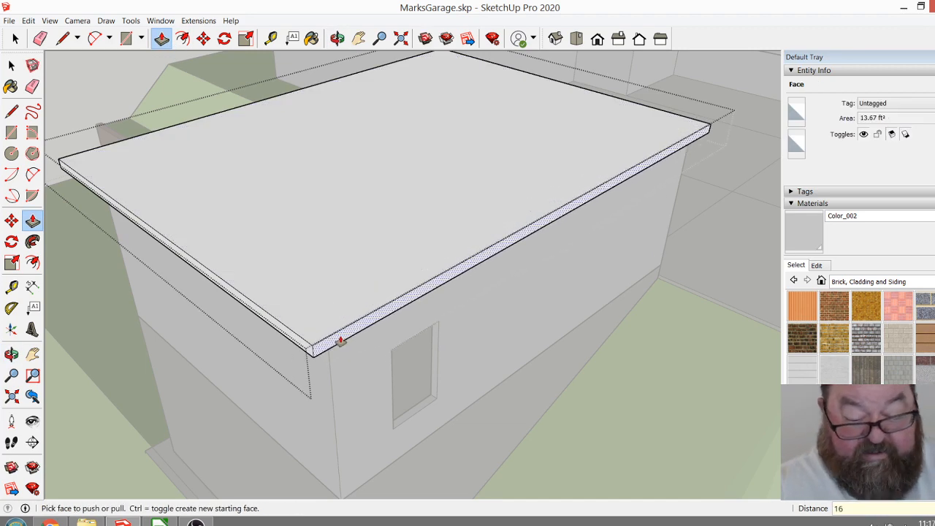
{"action": "left_click", "coordinate": [339, 340]}
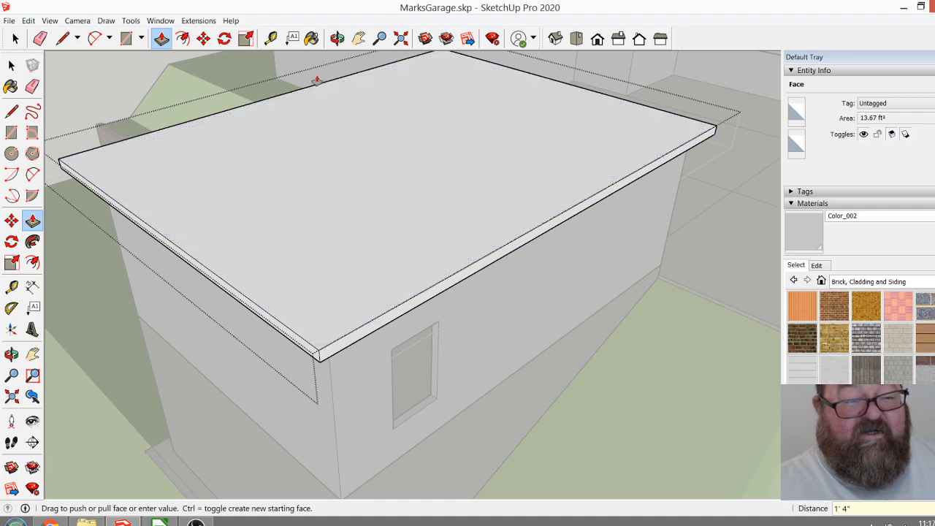
Extend the roof slab's front edge above the garage door opening outward 16".
{"action": "left_click", "coordinate": [337, 38]}
{"action": "left_click_drag", "start_coordinate": [591, 219], "coordinate": [443, 313]}
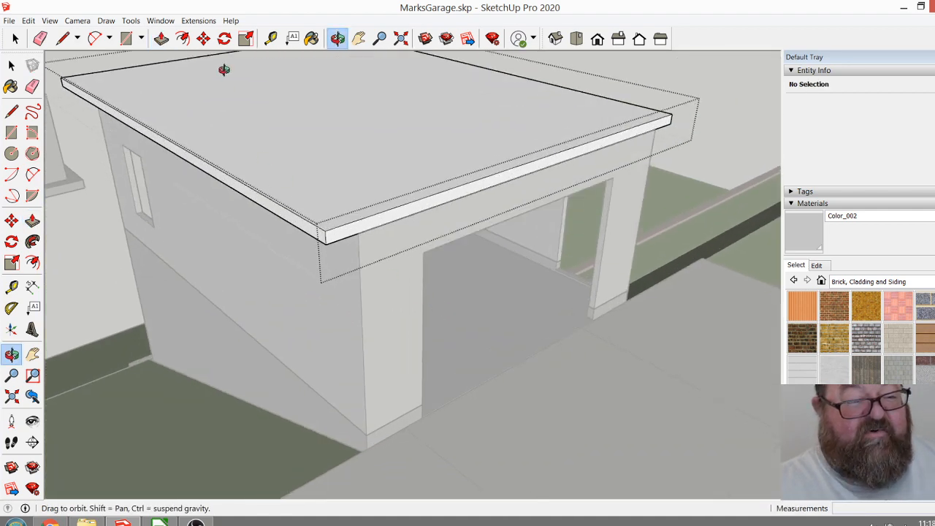
{"action": "left_click", "coordinate": [161, 38]}
{"action": "left_click", "coordinate": [365, 225]}
{"action": "left_click", "coordinate": [386, 248]}
{"action": "type", "text": "1' 4\""}
{"action": "left_click", "coordinate": [388, 253]}
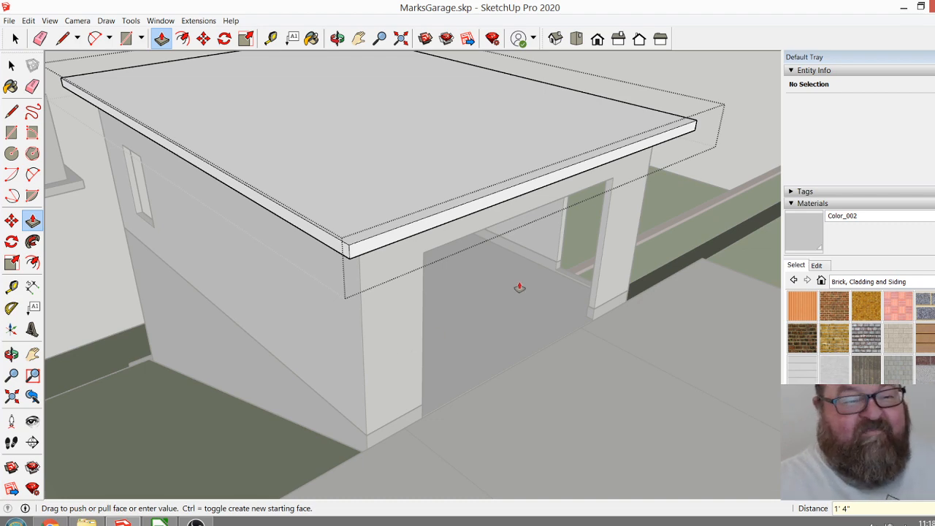
Place a guide parallel to the roof slab's long edges through the midpoint of its front edge.
{"action": "left_click", "coordinate": [336, 38]}
{"action": "left_click_drag", "start_coordinate": [467, 226], "coordinate": [432, 396]}
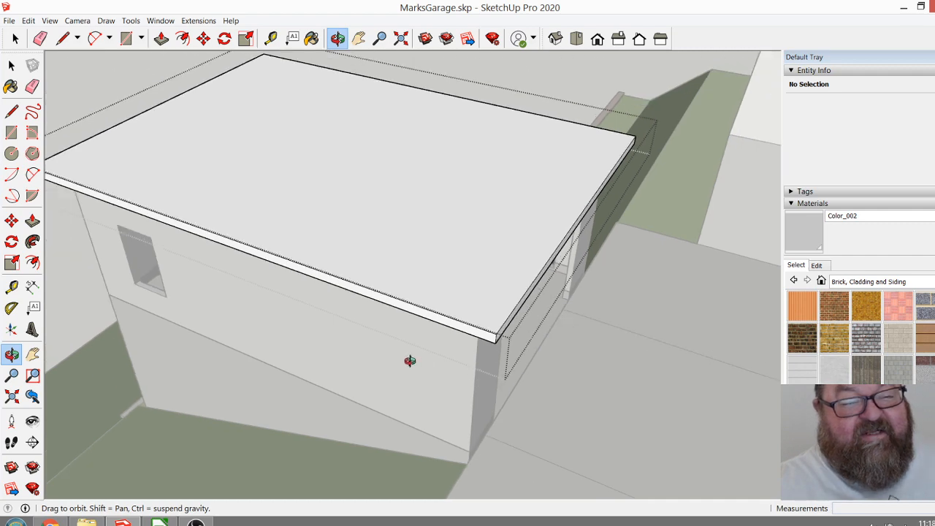
{"action": "left_click_drag", "start_coordinate": [352, 355], "coordinate": [417, 355]}
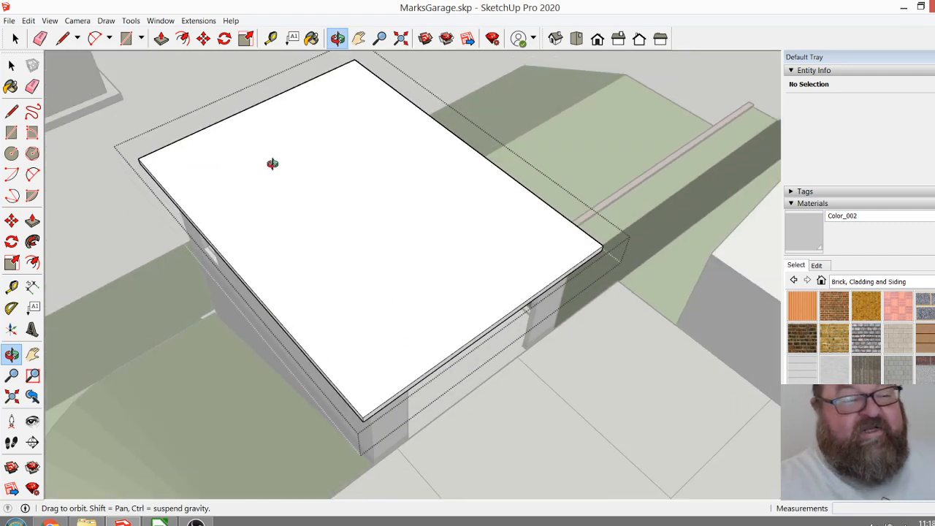
{"action": "left_click", "coordinate": [271, 39]}
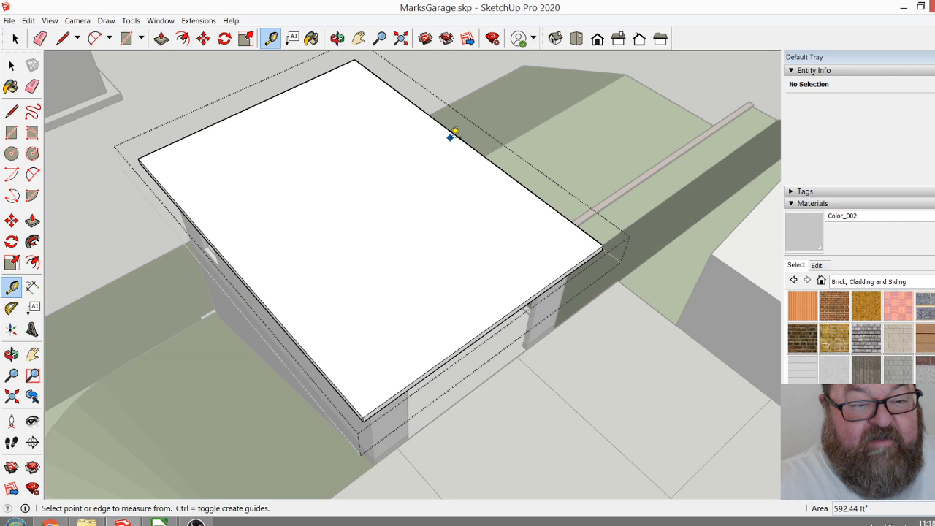
{"action": "left_click", "coordinate": [456, 134]}
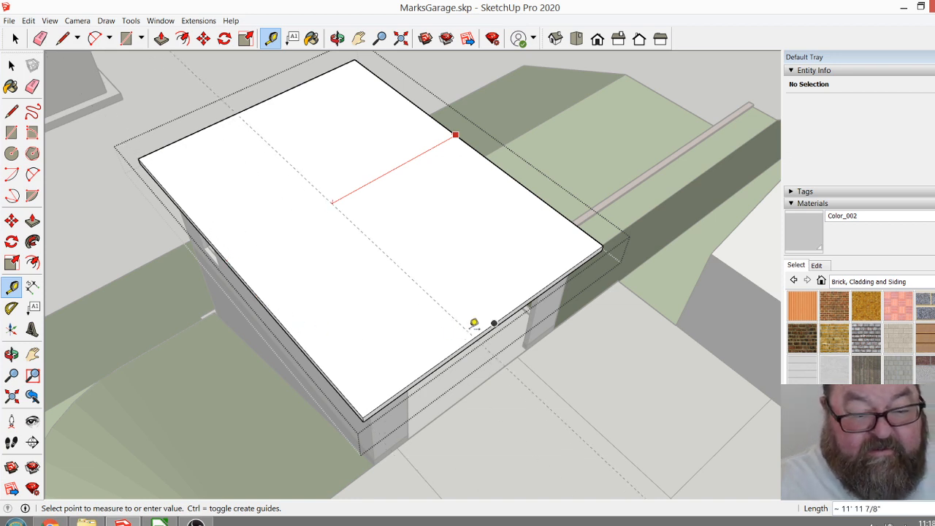
{"action": "left_click", "coordinate": [498, 319]}
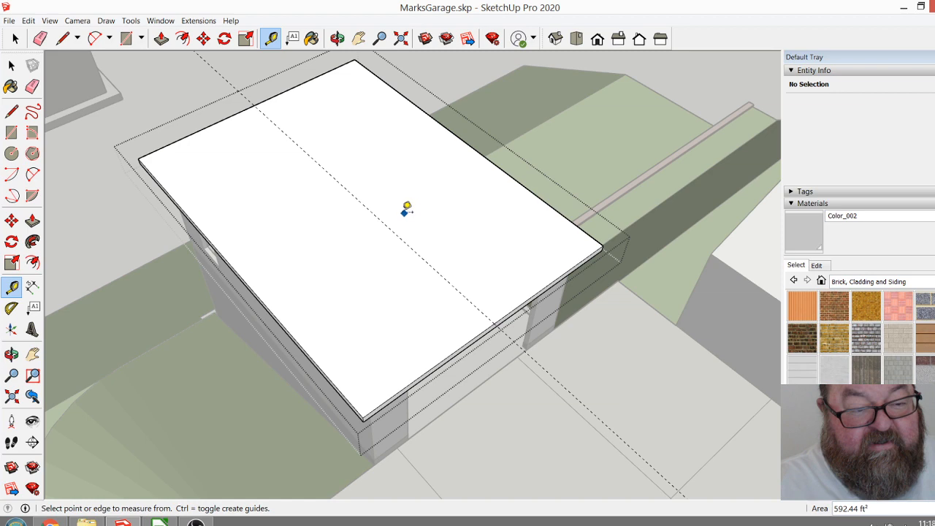
Place a crosswise guide on the roof slab 10' in from its front edge.
{"action": "left_click", "coordinate": [337, 38]}
{"action": "left_click_drag", "start_coordinate": [522, 211], "coordinate": [564, 246]}
{"action": "scroll", "coordinate": [565, 245], "scroll_direction": "up", "scroll_amount": 2}
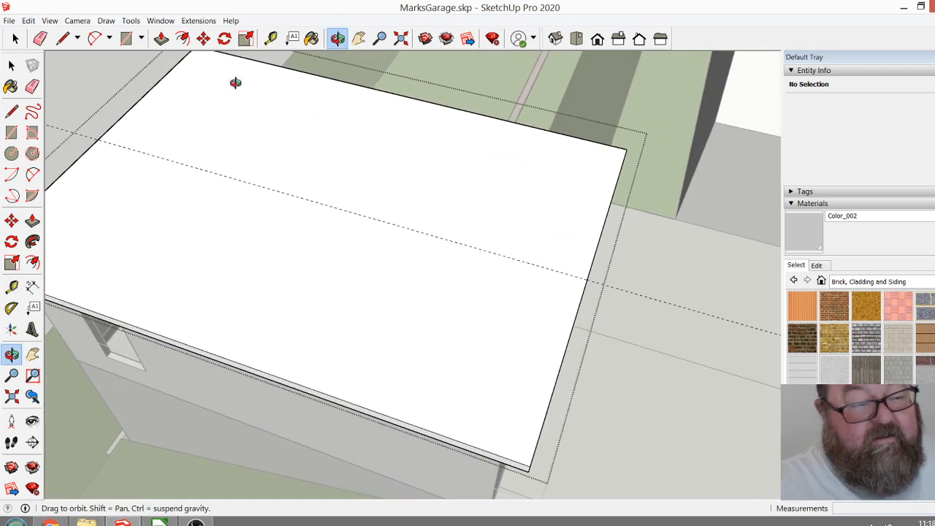
{"action": "left_click", "coordinate": [270, 38]}
{"action": "left_click", "coordinate": [578, 310]}
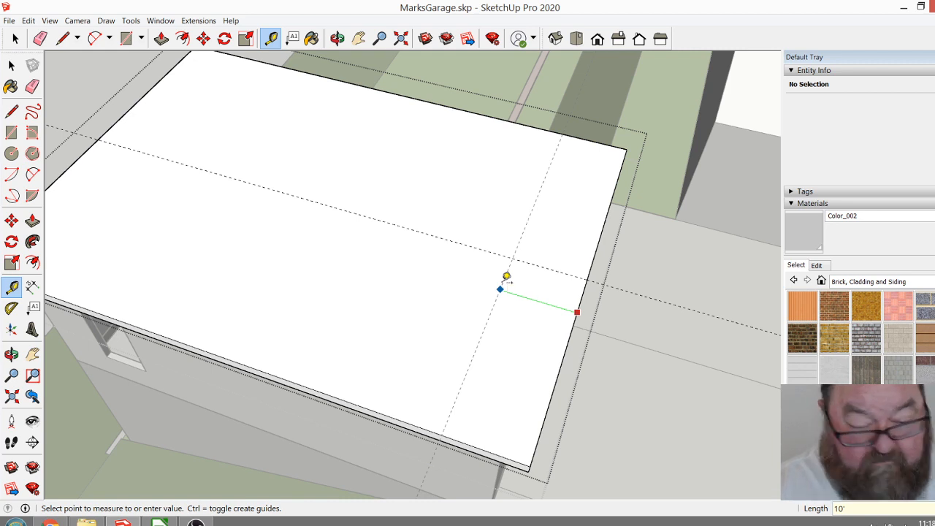
{"action": "key", "text": "Return"}
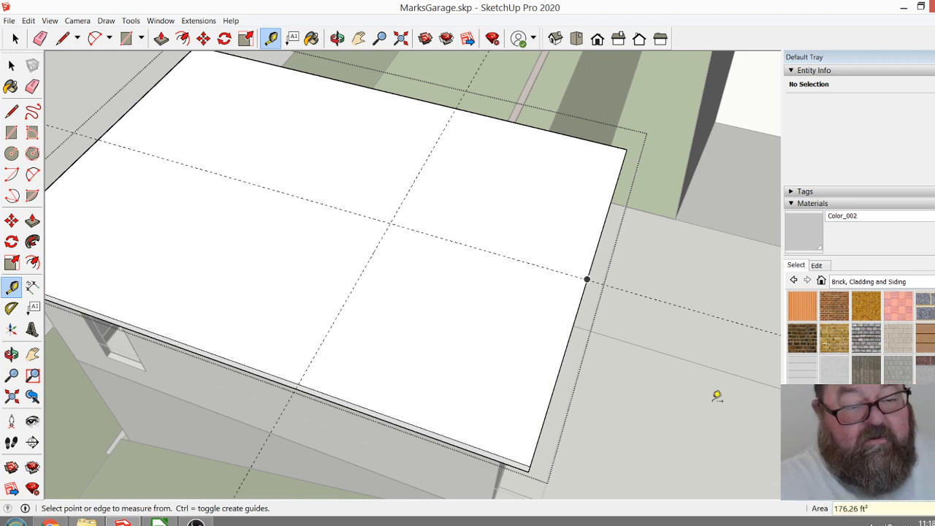
{"action": "scroll", "coordinate": [719, 400], "scroll_direction": "down", "scroll_amount": 2}
{"action": "left_click", "coordinate": [227, 219]}
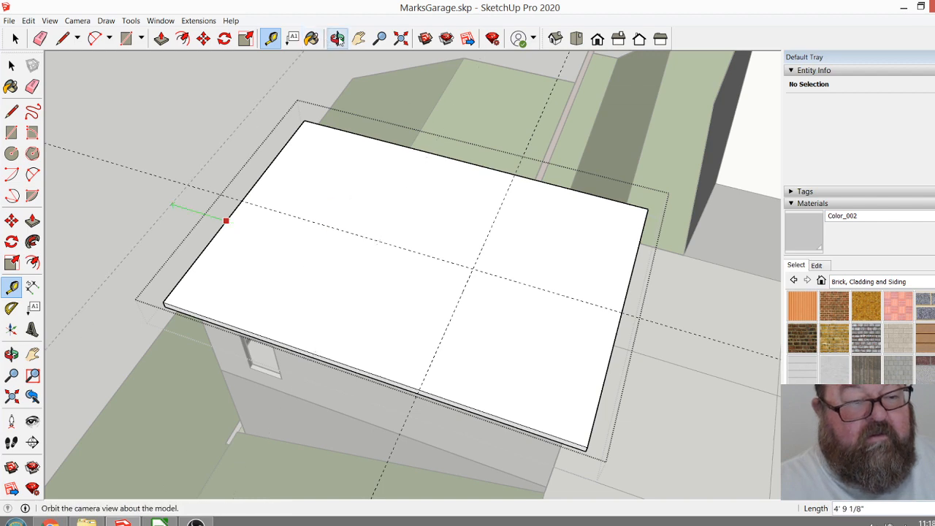
Delete the crosswise guide from the roof slab, leaving only the lengthwise centre guide.
{"action": "left_click", "coordinate": [336, 38]}
{"action": "left_click_drag", "start_coordinate": [505, 288], "coordinate": [211, 274]}
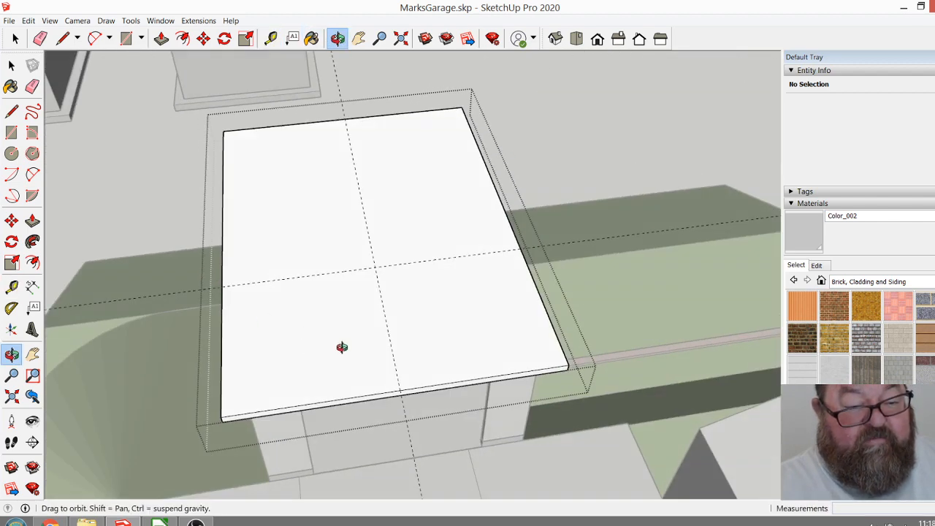
{"action": "left_click_drag", "start_coordinate": [334, 295], "coordinate": [338, 269]}
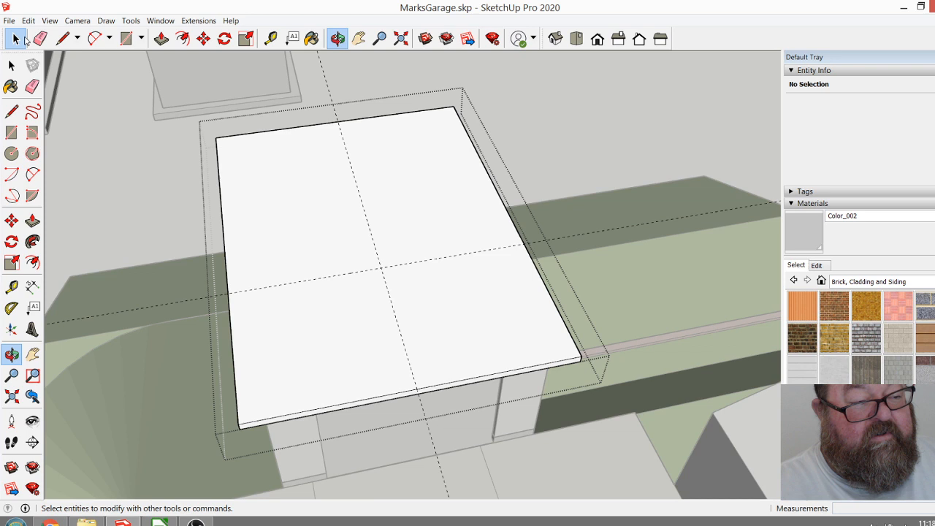
{"action": "left_click", "coordinate": [15, 38]}
{"action": "scroll", "coordinate": [476, 248], "scroll_direction": "down", "scroll_amount": 3}
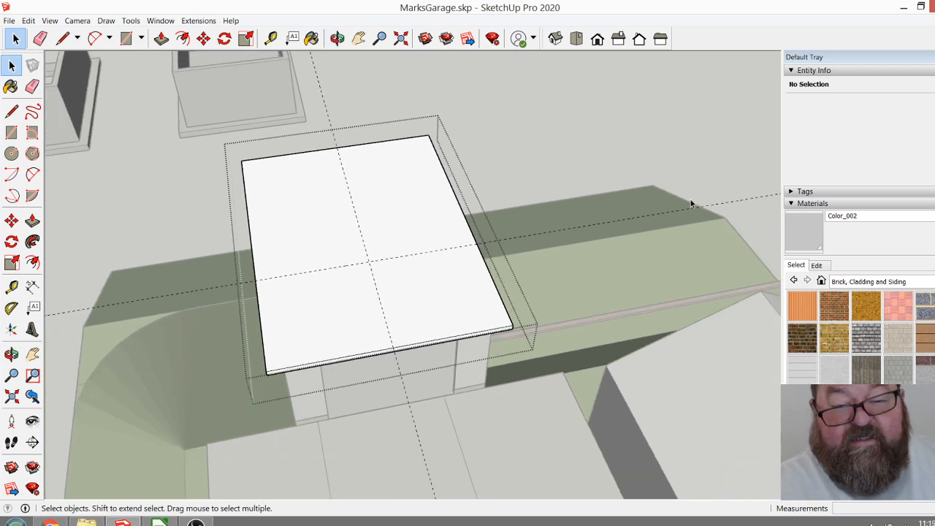
{"action": "left_click", "coordinate": [740, 199]}
{"action": "key", "text": "Delete"}
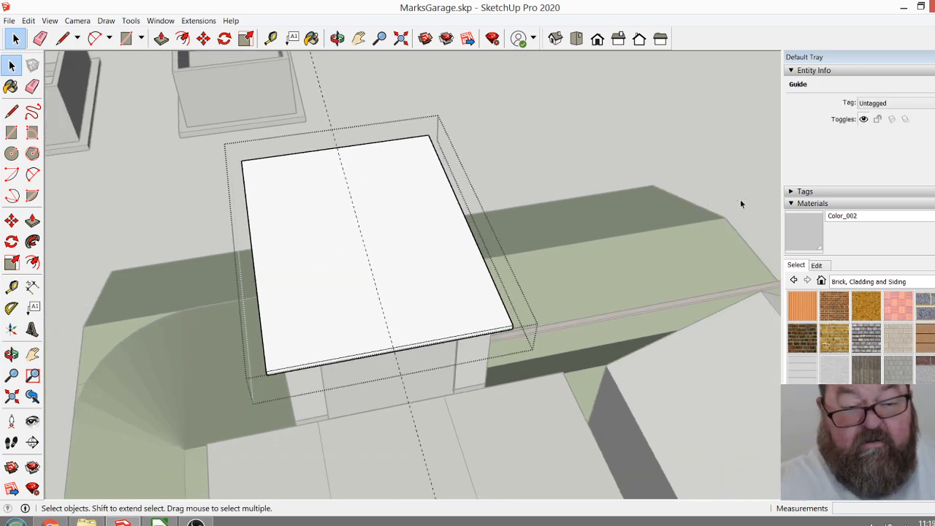
{"action": "left_click", "coordinate": [337, 37]}
{"action": "left_click_drag", "start_coordinate": [379, 314], "coordinate": [401, 306]}
{"action": "scroll", "coordinate": [401, 307], "scroll_direction": "up", "scroll_amount": 4}
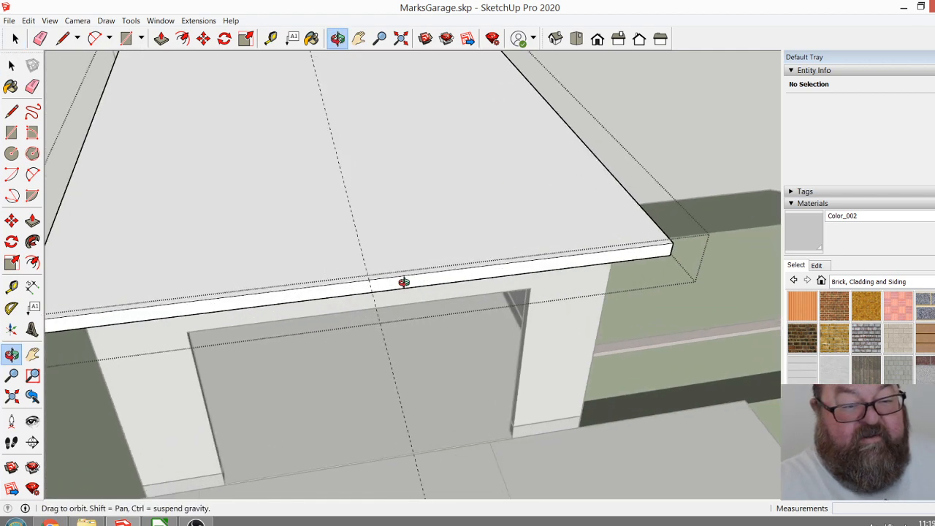
{"action": "scroll", "coordinate": [414, 285], "scroll_direction": "down", "scroll_amount": 1}
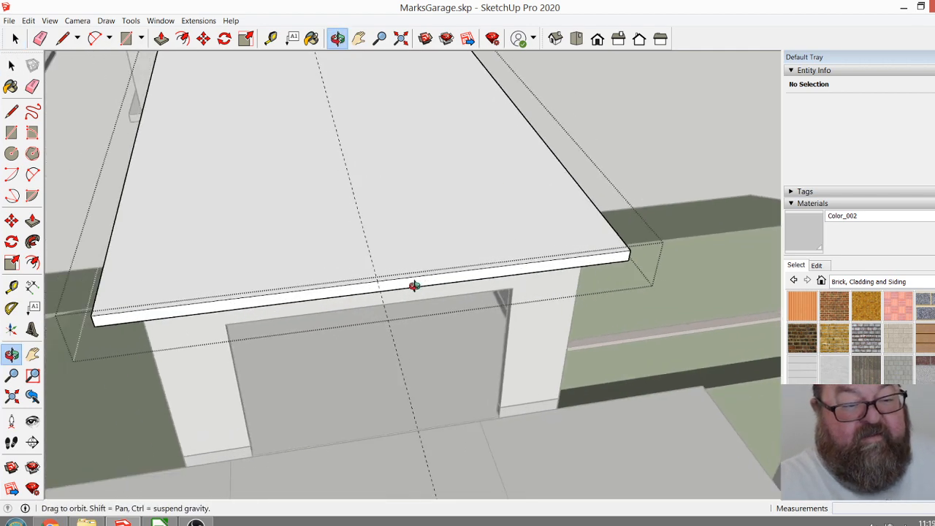
{"action": "left_click", "coordinate": [64, 38]}
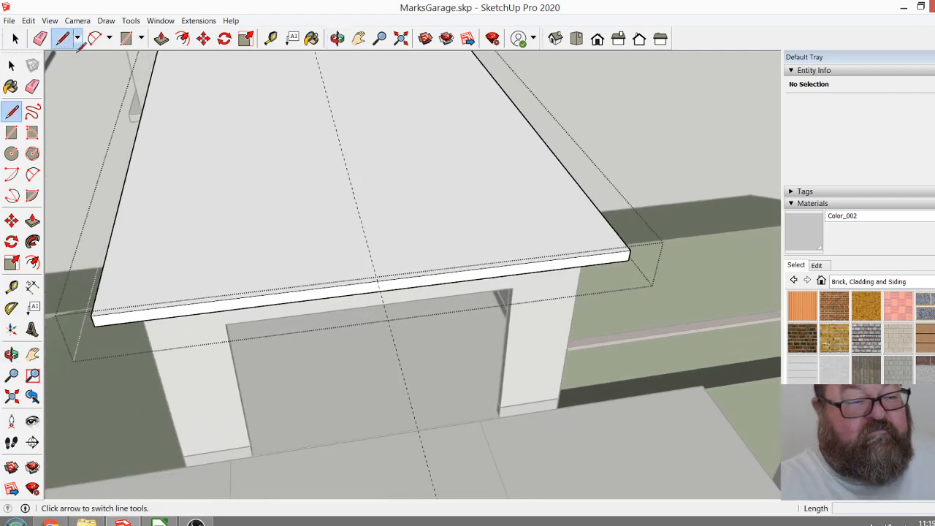
{"action": "left_click", "coordinate": [377, 279]}
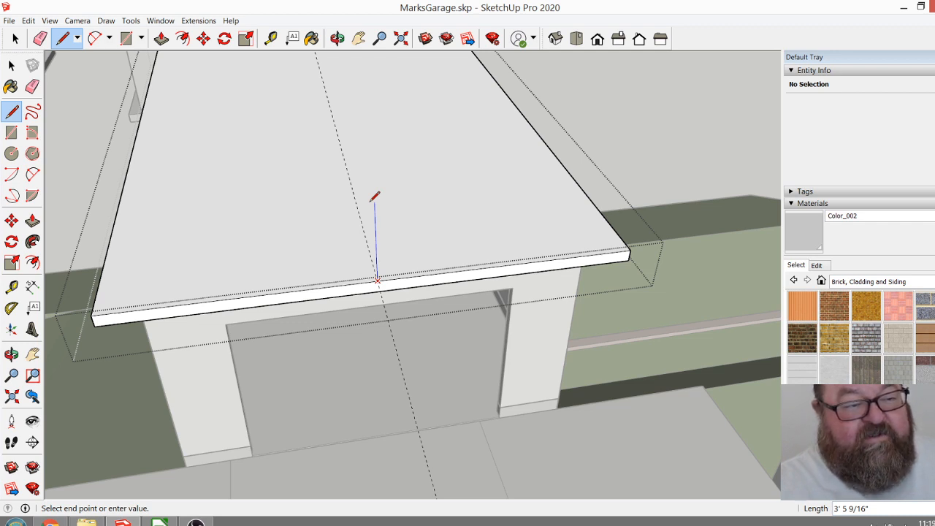
{"action": "key", "text": "Escape"}
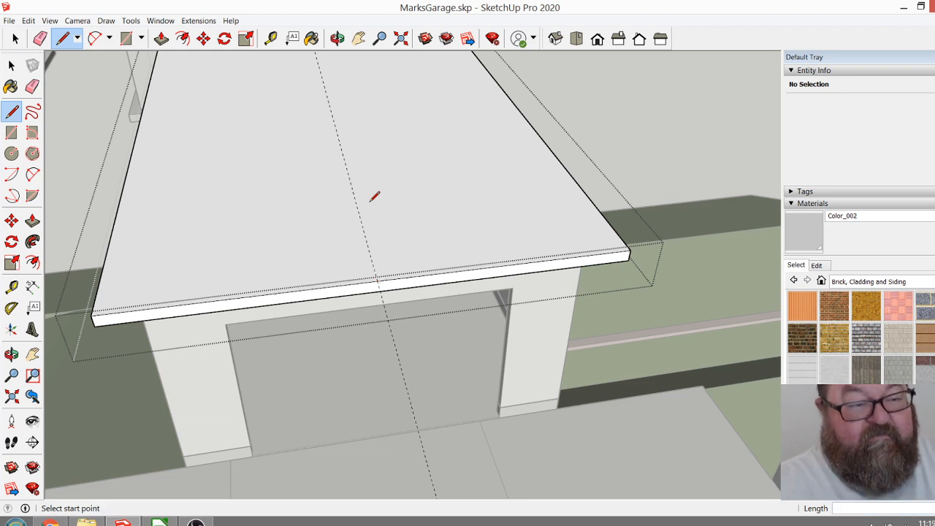
Start a guide parallel to the roof slab's long edge on the retaining-wall side, offset inward.
{"action": "left_click", "coordinate": [336, 38]}
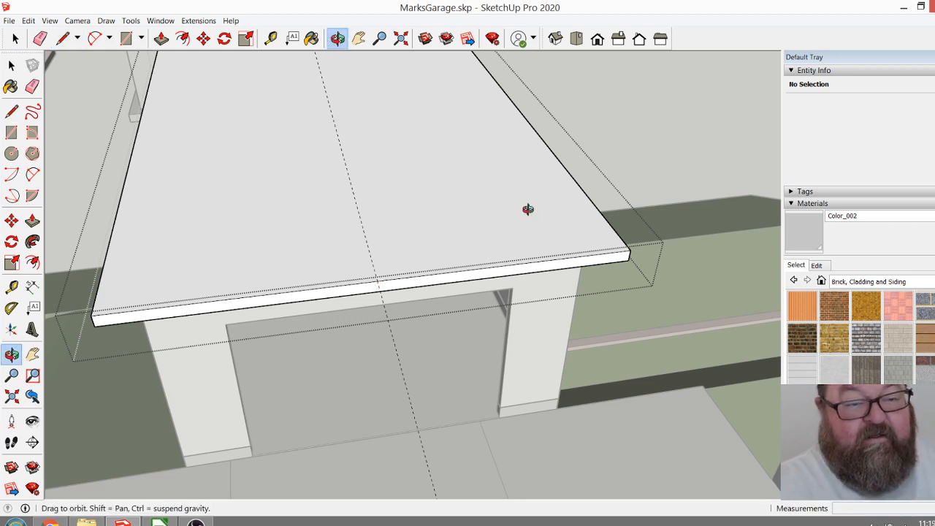
{"action": "left_click", "coordinate": [271, 38]}
{"action": "left_click", "coordinate": [577, 184]}
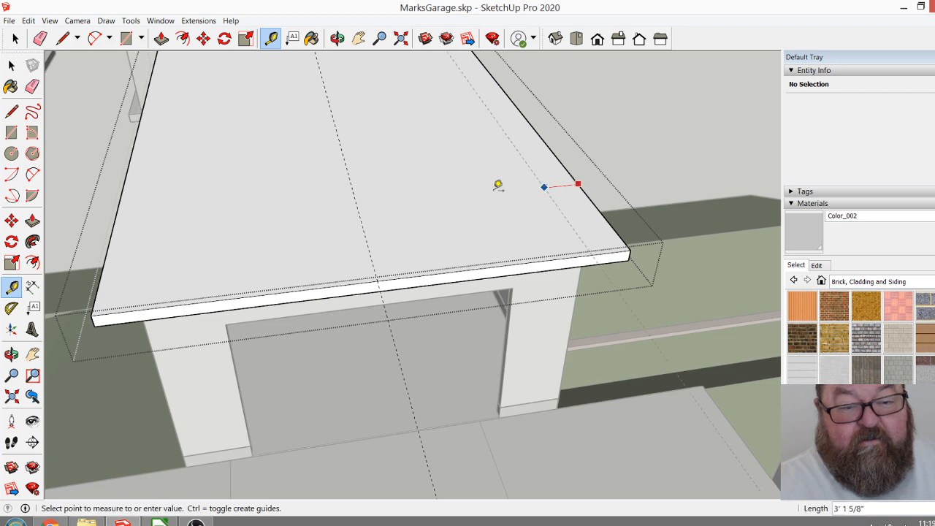
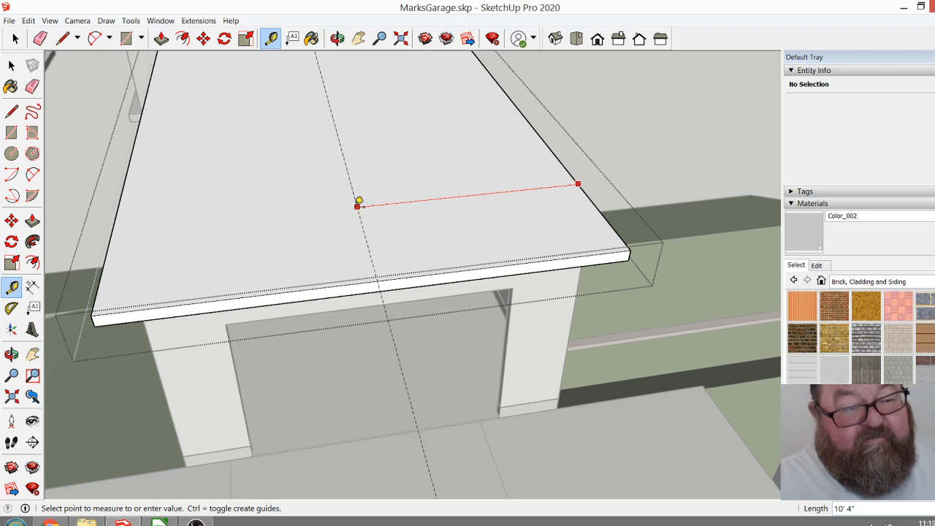
Draw a gable triangle on the roof slab's front edge: a 42" vertical line at the midpoint and sloping lines from its top to both corners.
{"action": "left_click", "coordinate": [357, 206]}
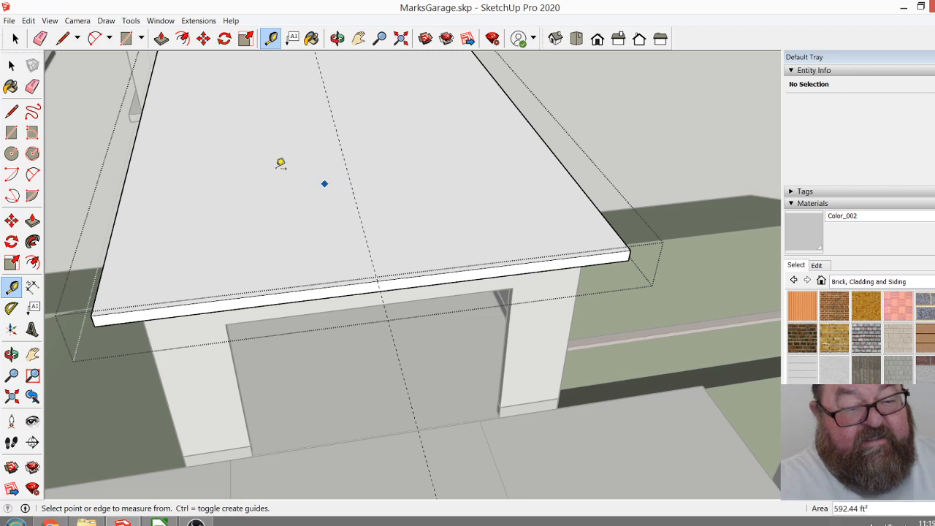
{"action": "left_click", "coordinate": [63, 38]}
{"action": "left_click", "coordinate": [378, 280]}
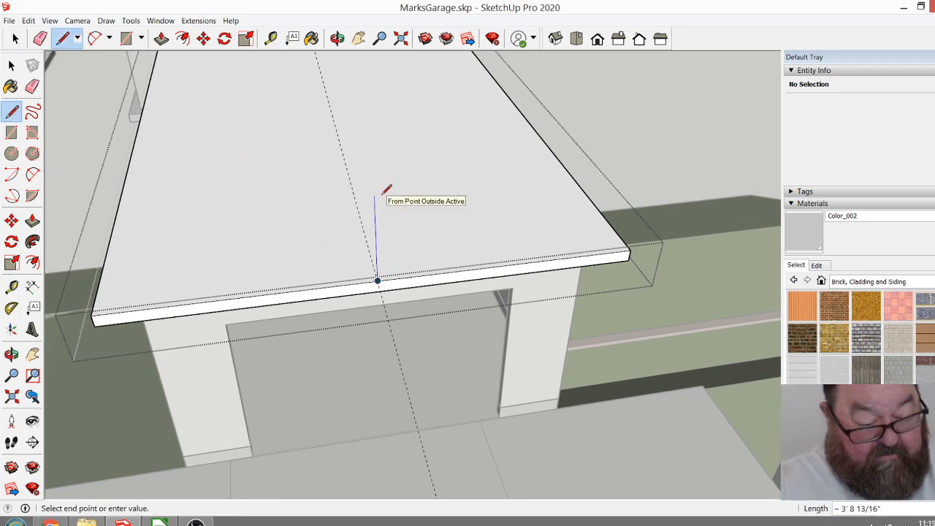
{"action": "key", "text": "Return"}
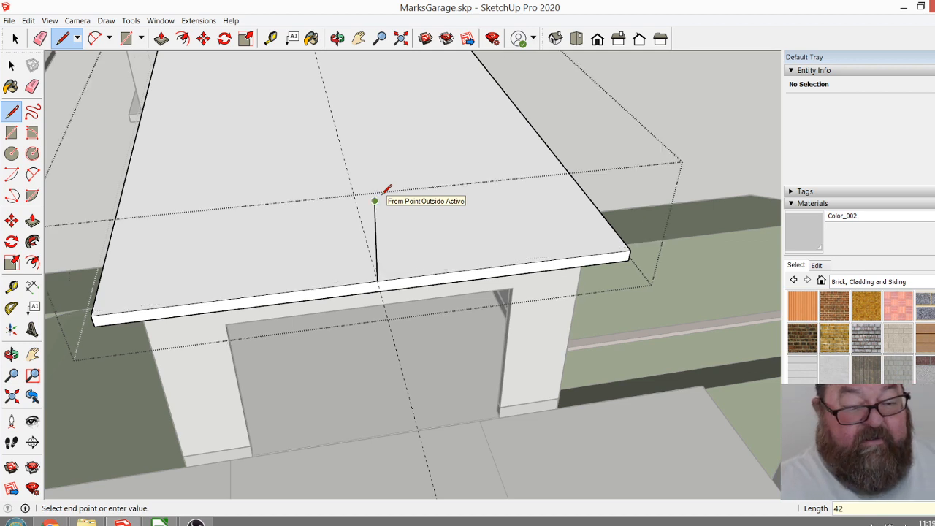
{"action": "left_click", "coordinate": [95, 315]}
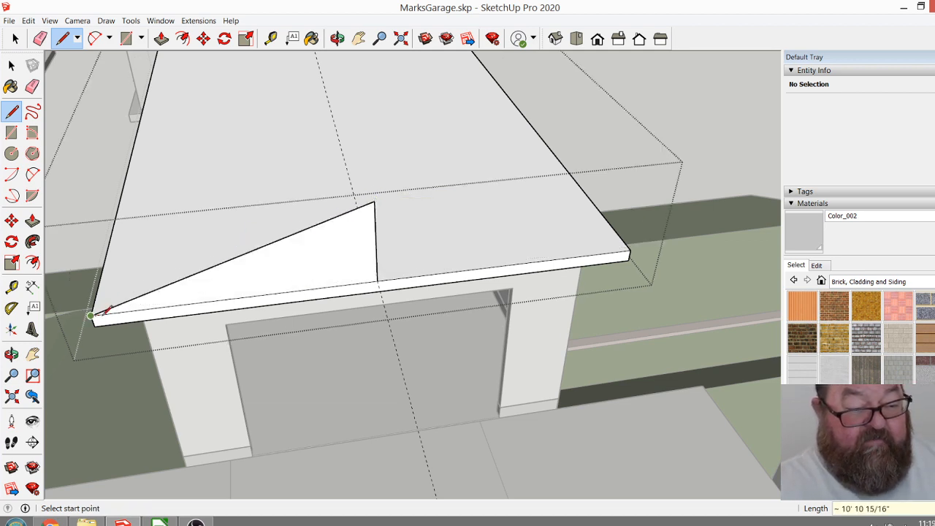
{"action": "left_click", "coordinate": [374, 202]}
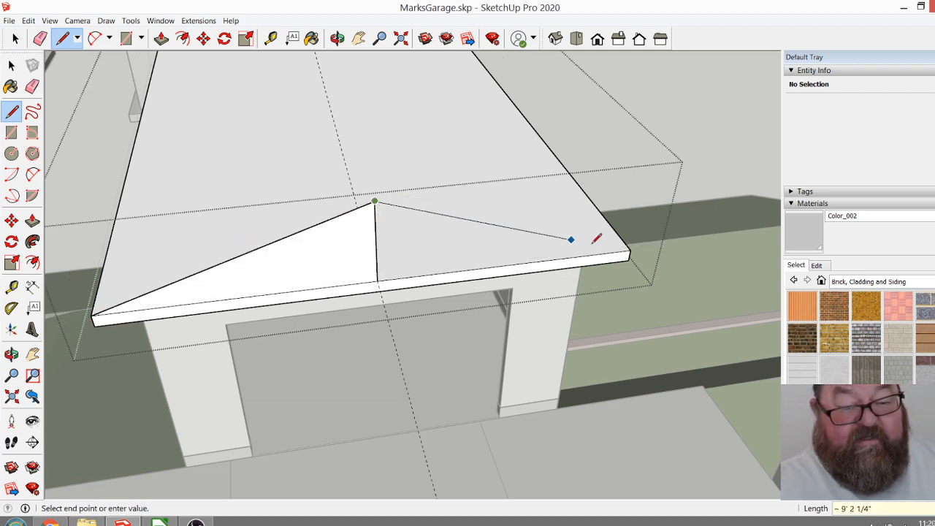
{"action": "left_click", "coordinate": [628, 249]}
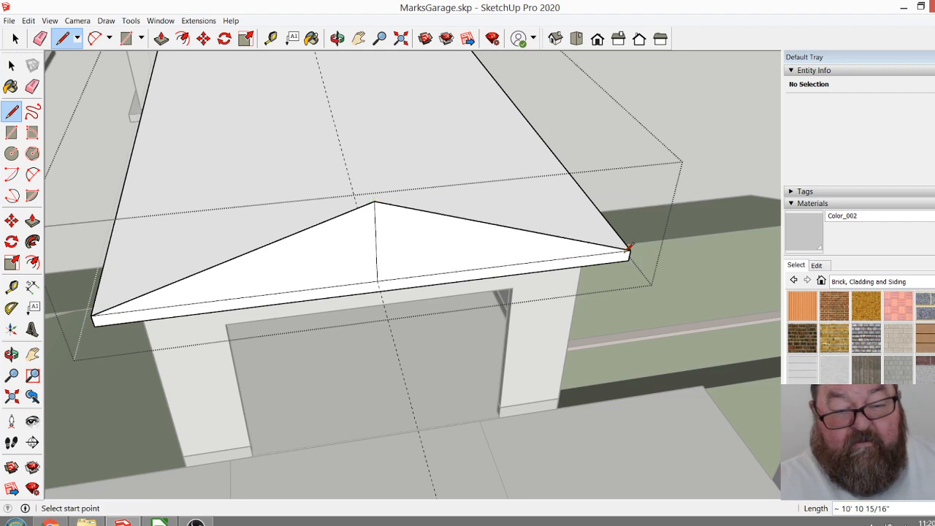
Check the gable's pitch by drawing a 12" horizontal line out from its slope and a vertical line from that line's end down to the slope.
{"action": "scroll", "coordinate": [418, 254], "scroll_direction": "down", "scroll_amount": 3}
{"action": "scroll", "coordinate": [440, 240], "scroll_direction": "up", "scroll_amount": 8}
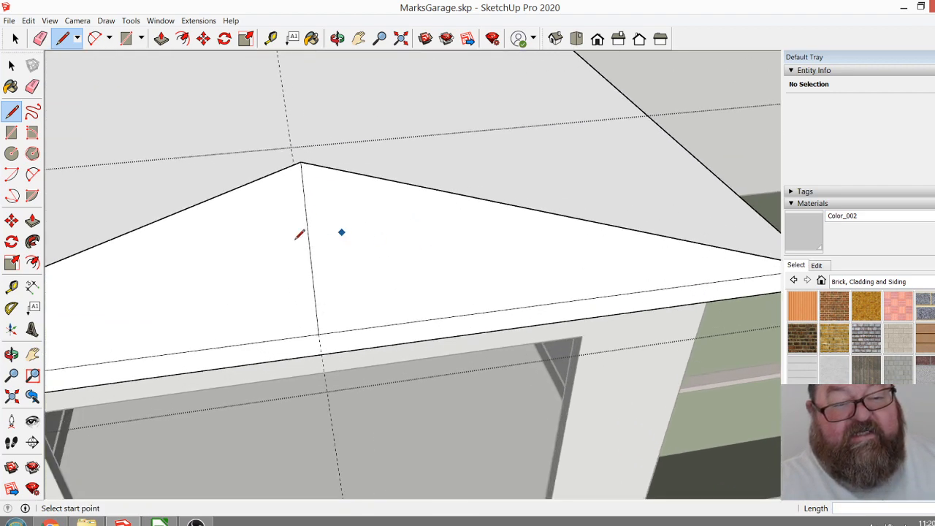
{"action": "scroll", "coordinate": [444, 246], "scroll_direction": "up", "scroll_amount": 3}
{"action": "left_click", "coordinate": [403, 193]}
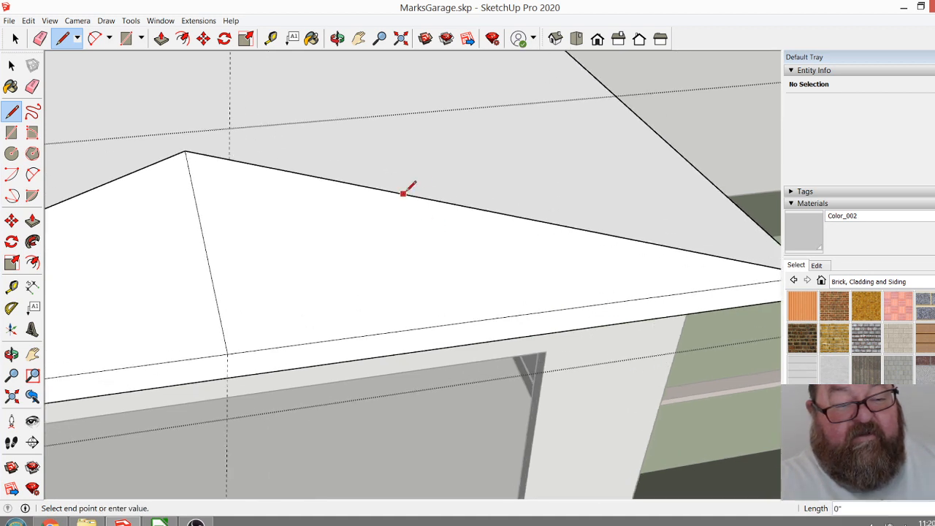
{"action": "left_click", "coordinate": [467, 180]}
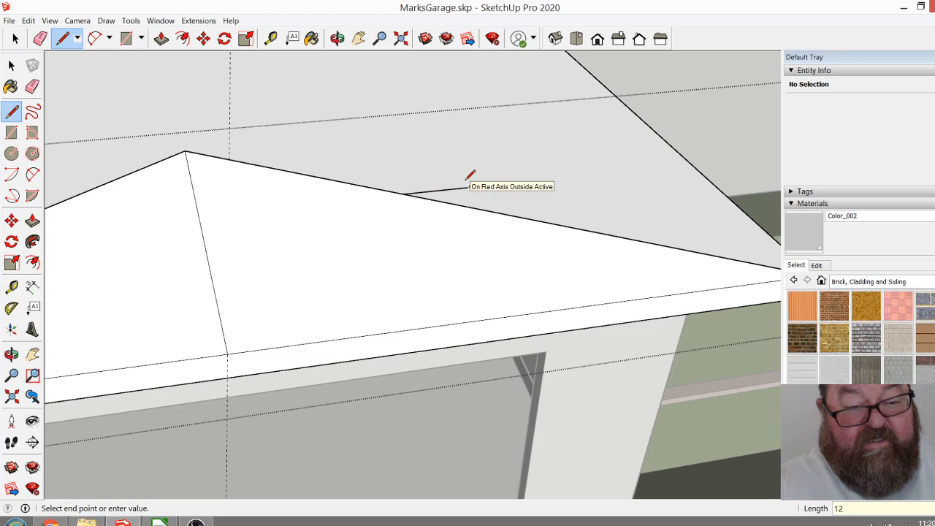
{"action": "scroll", "coordinate": [475, 188], "scroll_direction": "up", "scroll_amount": 1}
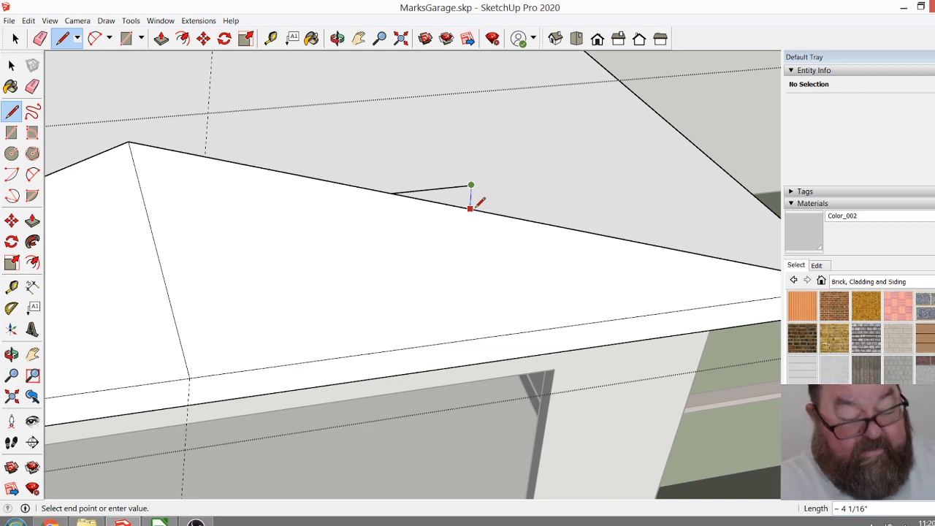
{"action": "key", "text": "Escape"}
{"action": "scroll", "coordinate": [495, 228], "scroll_direction": "down", "scroll_amount": 1}
{"action": "left_click", "coordinate": [476, 195]}
{"action": "left_click", "coordinate": [475, 214]}
{"action": "scroll", "coordinate": [470, 230], "scroll_direction": "up", "scroll_amount": 4}
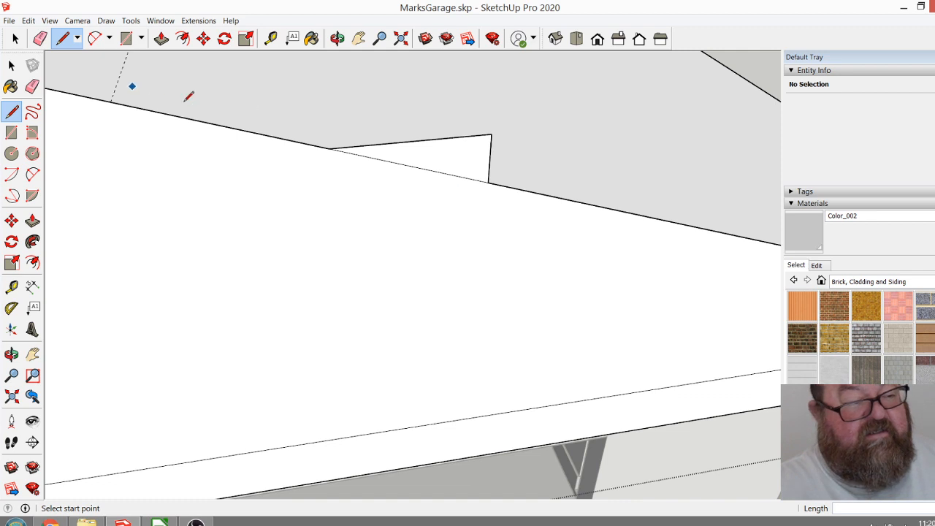
Erase the horizontal and vertical pitch-check lines from the gable's slope.
{"action": "left_click", "coordinate": [40, 38]}
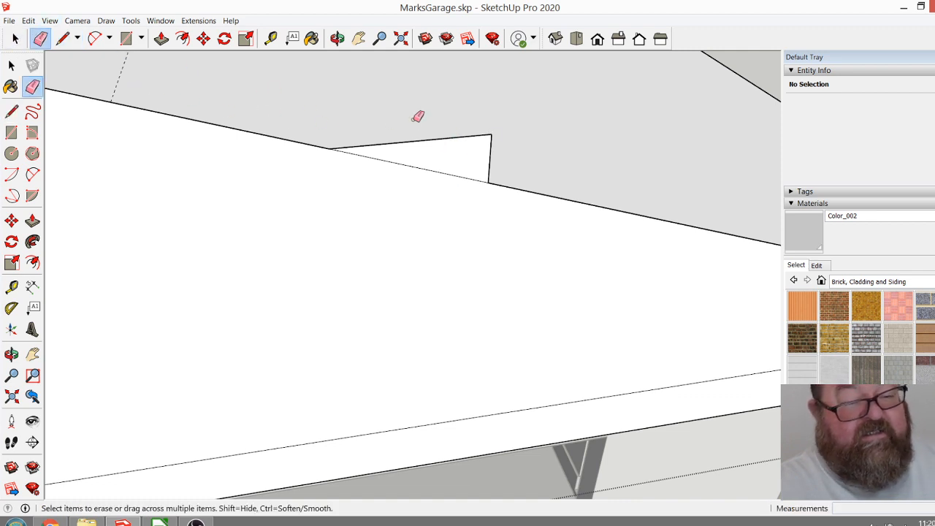
{"action": "left_click", "coordinate": [475, 136]}
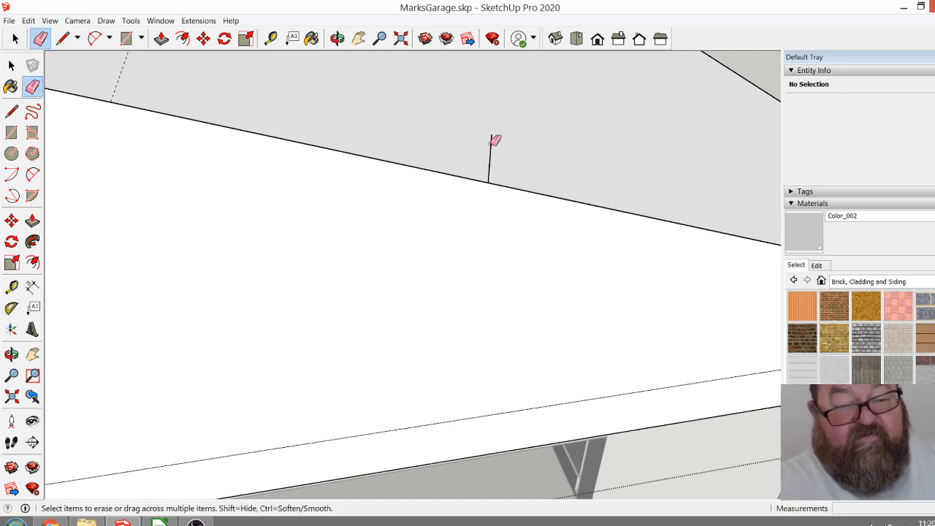
{"action": "middle_click_drag", "start_coordinate": [496, 143], "coordinate": [514, 188]}
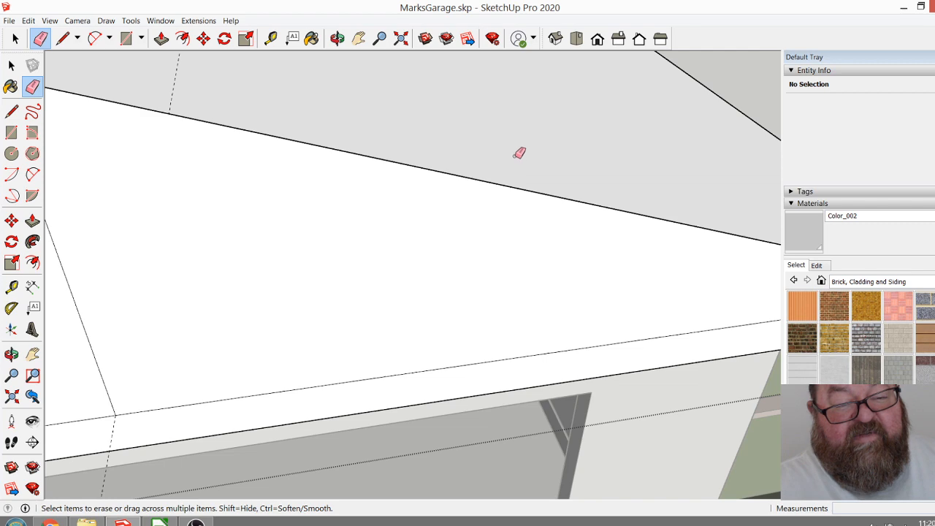
Erase the vertical centre line inside the gable triangle, leaving a single triangular face.
{"action": "scroll", "coordinate": [555, 213], "scroll_direction": "down", "scroll_amount": 8}
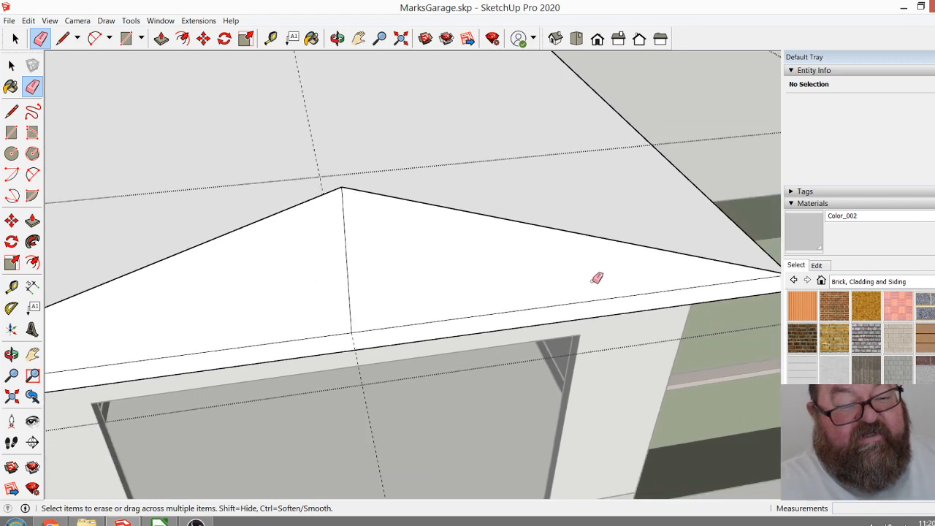
{"action": "scroll", "coordinate": [590, 276], "scroll_direction": "down", "scroll_amount": 4}
{"action": "scroll", "coordinate": [505, 302], "scroll_direction": "up", "scroll_amount": 5}
{"action": "left_click", "coordinate": [460, 232]}
{"action": "scroll", "coordinate": [509, 298], "scroll_direction": "down", "scroll_amount": 2}
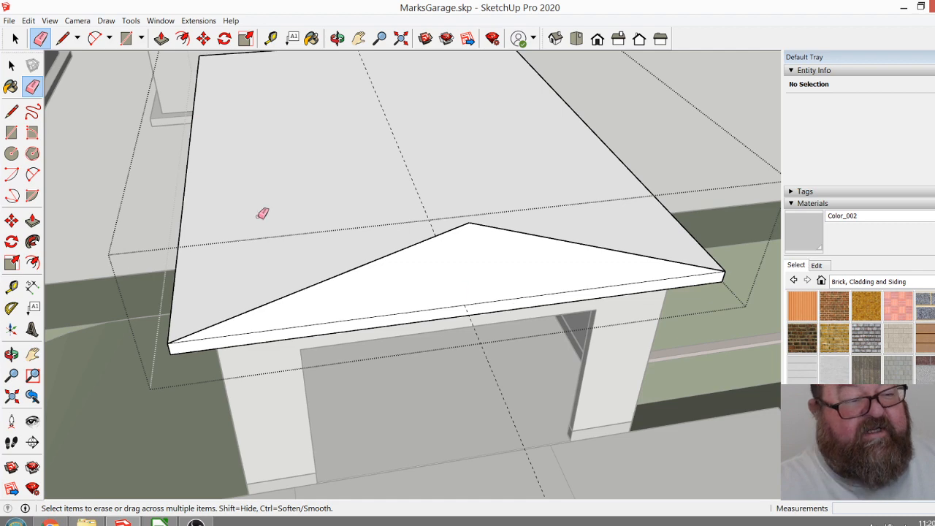
Push/Pull the gable triangle 28' 8" back to the rear edge of the roof slab.
{"action": "scroll", "coordinate": [341, 247], "scroll_direction": "down", "scroll_amount": 3}
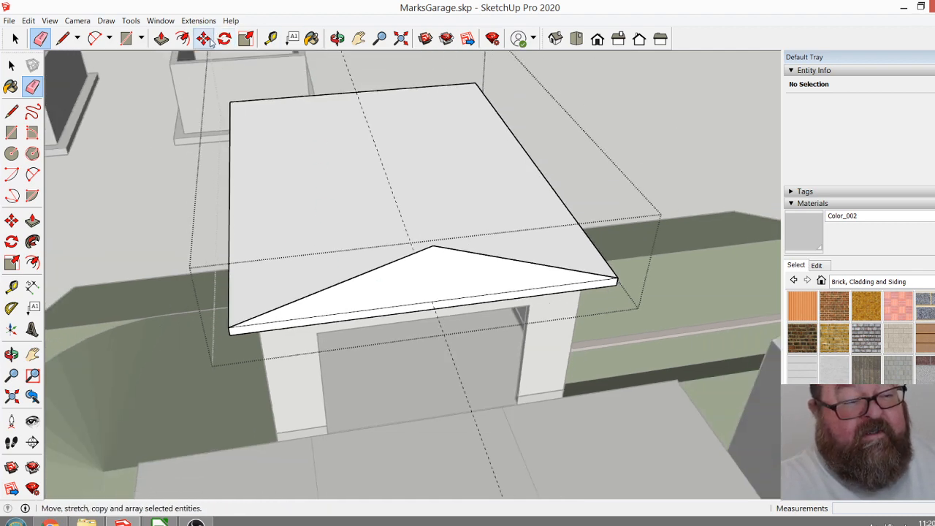
{"action": "left_click", "coordinate": [157, 40]}
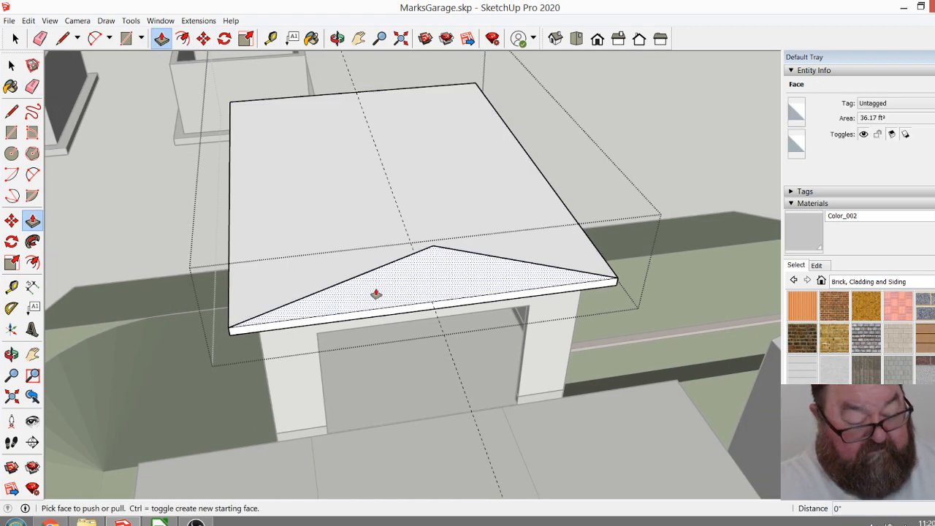
{"action": "left_click", "coordinate": [376, 294]}
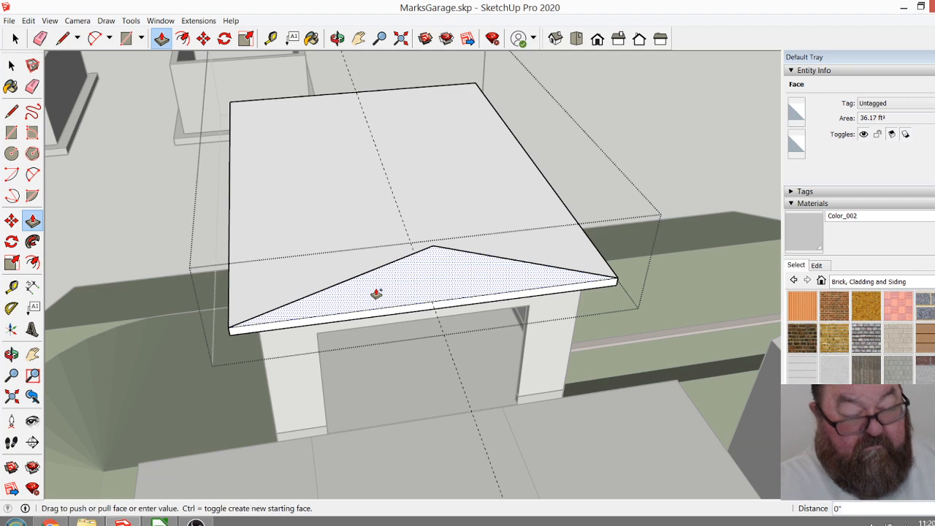
{"action": "left_click", "coordinate": [232, 106]}
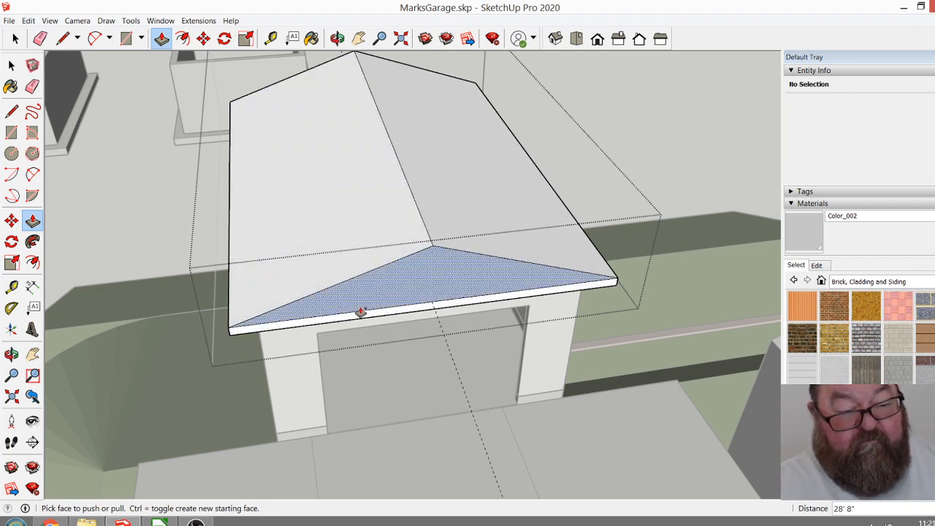
Examine the extruded gable roof's shape from the front and sides, then undo the gable extrusion.
{"action": "scroll", "coordinate": [360, 310], "scroll_direction": "up", "scroll_amount": 1}
{"action": "scroll", "coordinate": [371, 321], "scroll_direction": "up", "scroll_amount": 1}
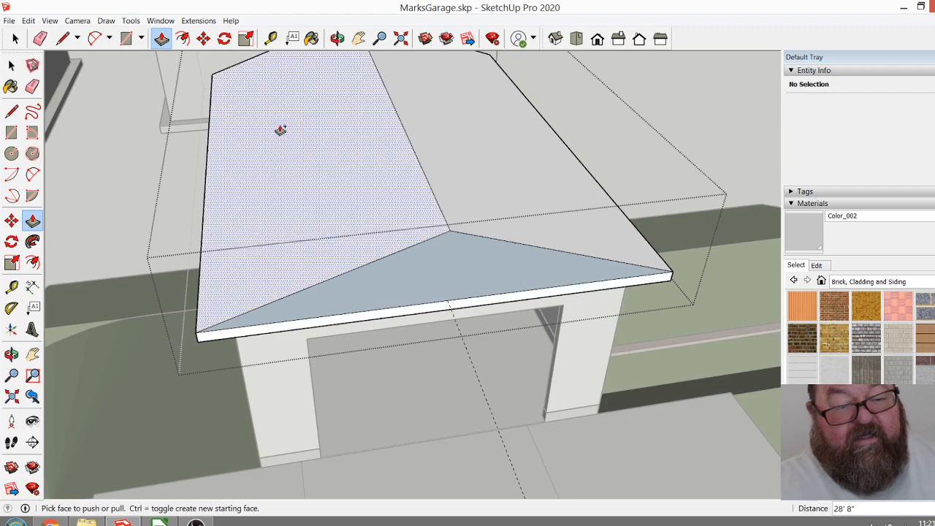
{"action": "left_click", "coordinate": [337, 38]}
{"action": "left_click_drag", "start_coordinate": [263, 197], "coordinate": [175, 205]}
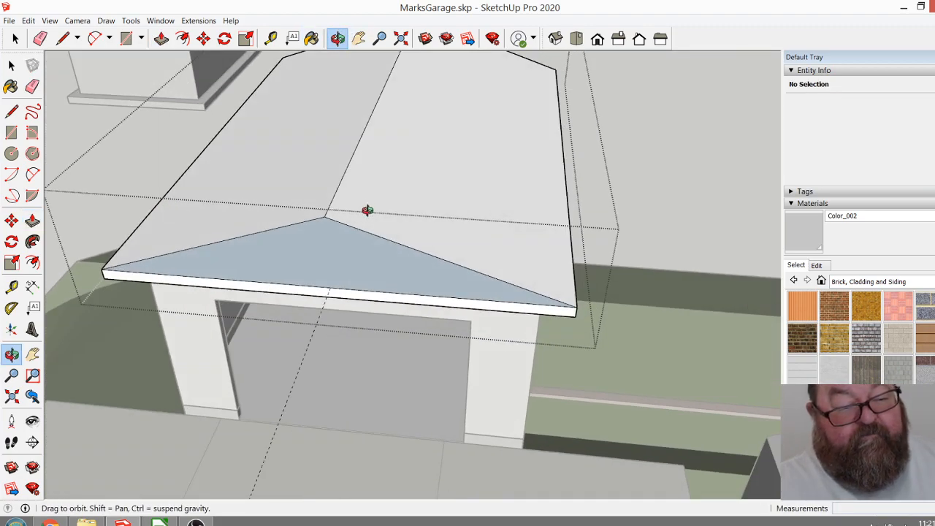
{"action": "left_click_drag", "start_coordinate": [455, 205], "coordinate": [433, 283]}
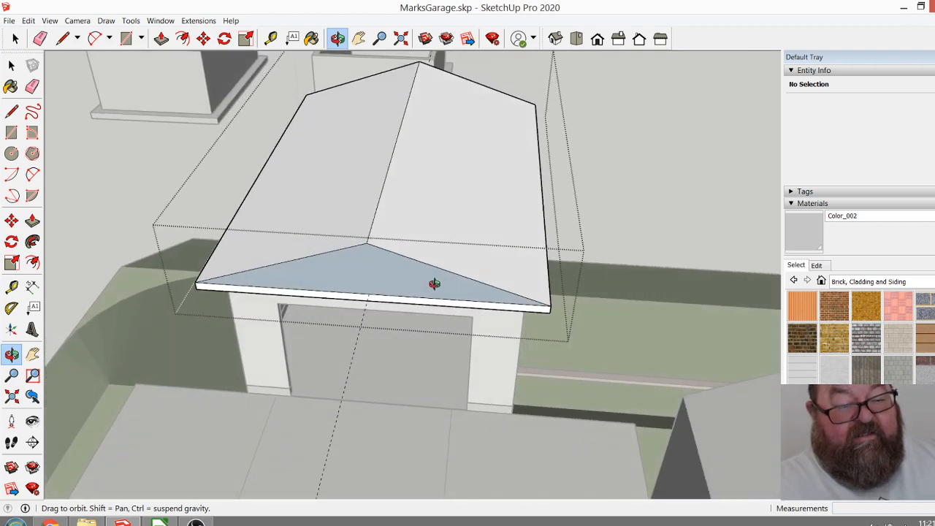
{"action": "left_click_drag", "start_coordinate": [371, 283], "coordinate": [417, 271]}
{"action": "scroll", "coordinate": [384, 251], "scroll_direction": "up", "scroll_amount": 3}
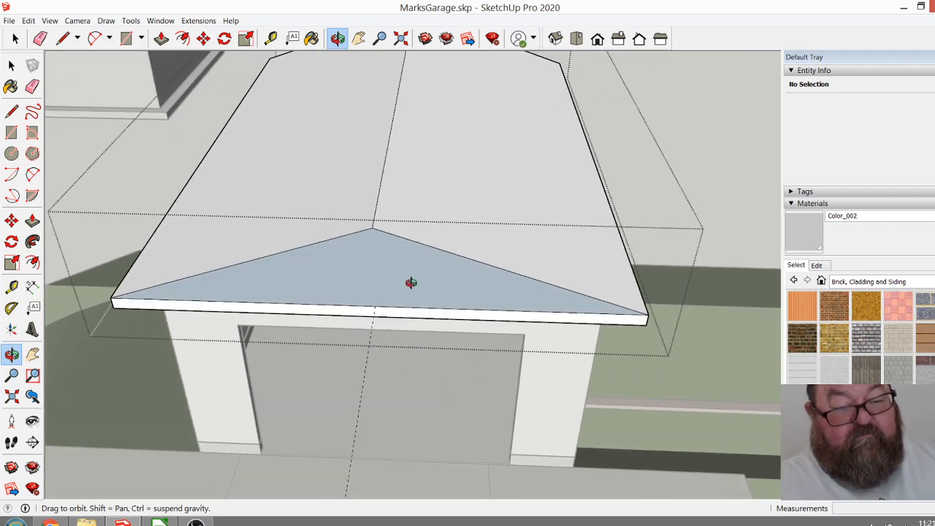
{"action": "mouse_move", "coordinate": [447, 293]}
{"action": "left_mouse_down"}
{"action": "mouse_move", "coordinate": [271, 312]}
{"action": "mouse_move", "coordinate": [394, 281]}
{"action": "mouse_move", "coordinate": [444, 280]}
{"action": "left_mouse_up"}
{"action": "scroll", "coordinate": [357, 268], "scroll_direction": "up", "scroll_amount": 2}
{"action": "left_click_drag", "start_coordinate": [356, 268], "coordinate": [341, 286]}
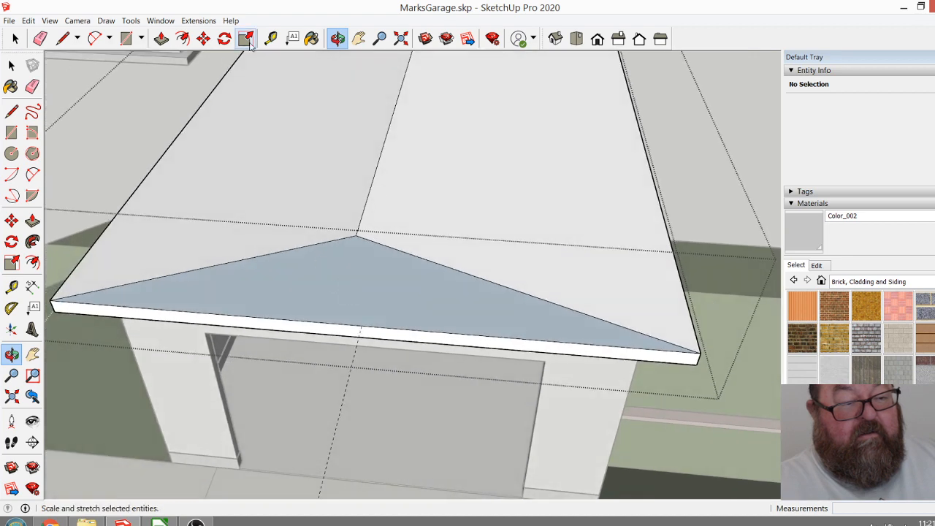
{"action": "key", "text": "ctrl+z"}
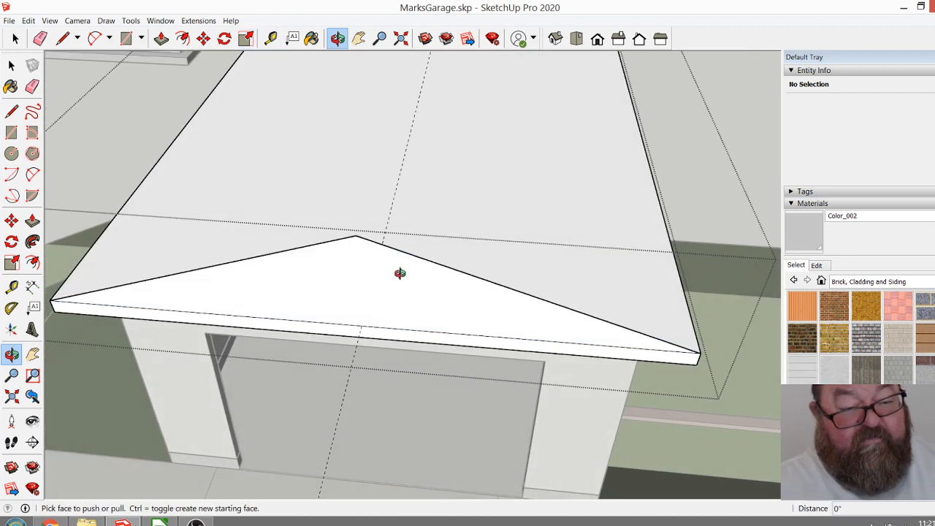
Place crosswise guides on the roof slab 10' 4" in from its front gable edge and its rear edge.
{"action": "left_click_drag", "start_coordinate": [461, 236], "coordinate": [172, 184]}
{"action": "scroll", "coordinate": [172, 183], "scroll_direction": "up", "scroll_amount": 4}
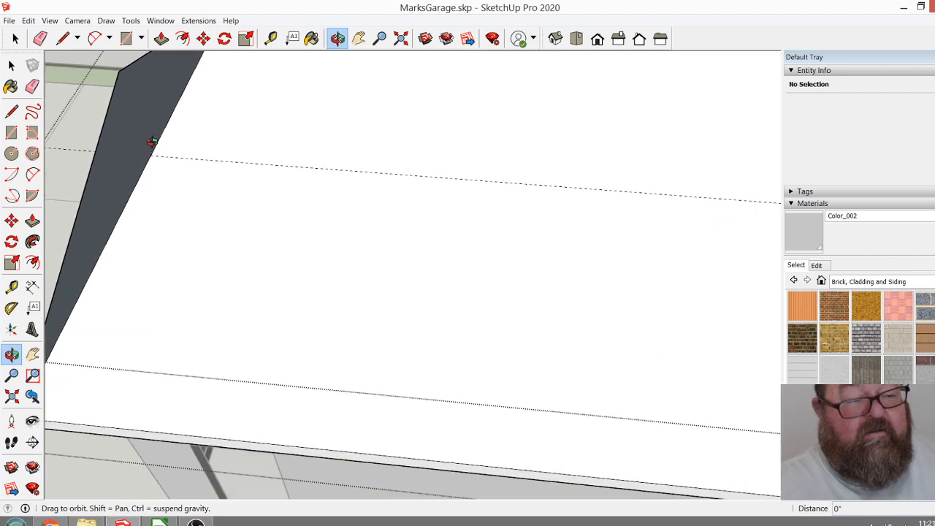
{"action": "left_click", "coordinate": [270, 38]}
{"action": "left_click", "coordinate": [166, 125]}
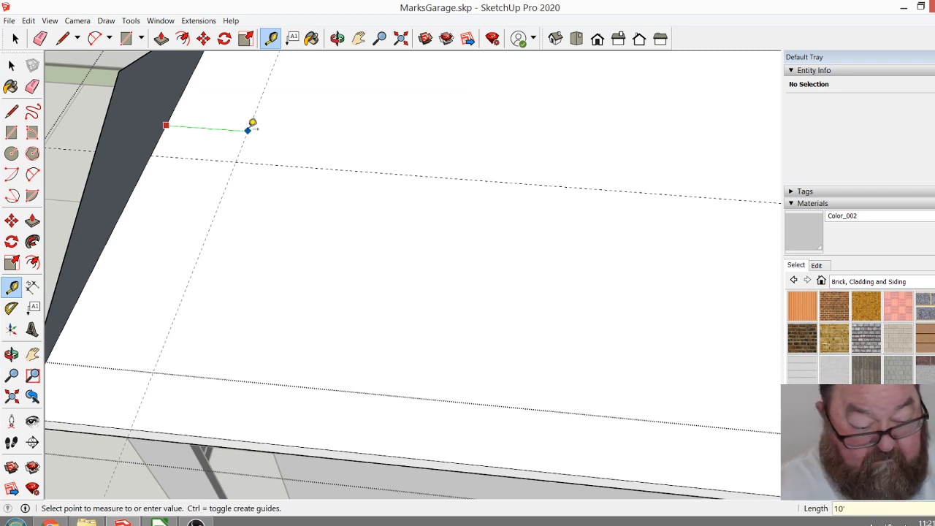
{"action": "left_click", "coordinate": [252, 124]}
{"action": "scroll", "coordinate": [244, 273], "scroll_direction": "down", "scroll_amount": 4}
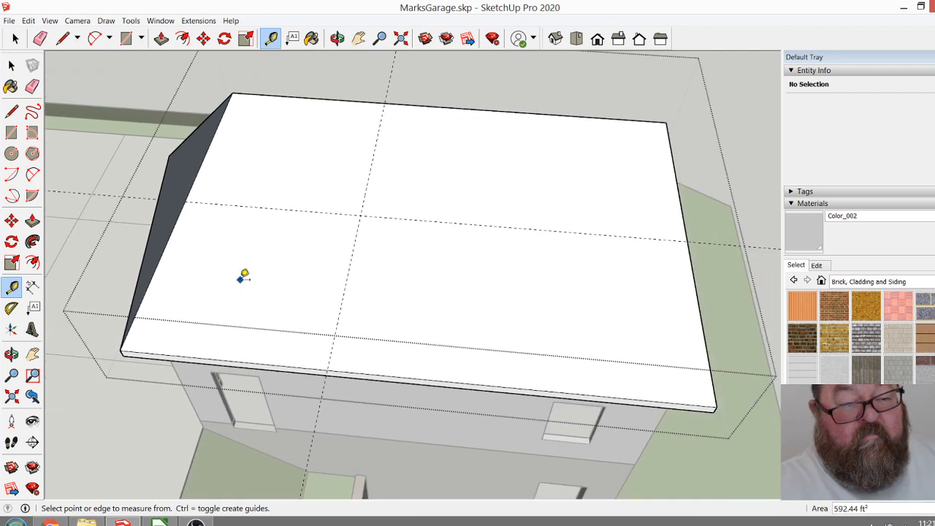
{"action": "left_click", "coordinate": [685, 221]}
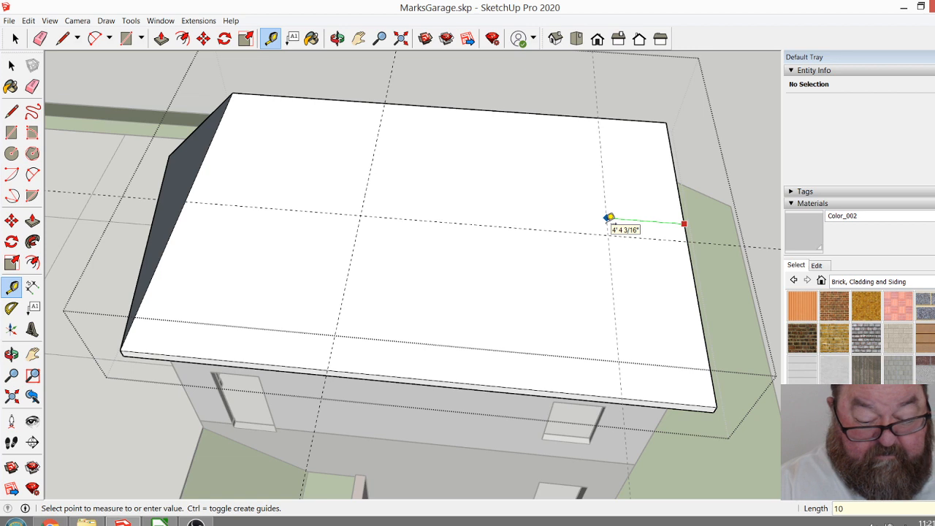
{"action": "type", "text": "10'4"}
{"action": "key", "text": "Return"}
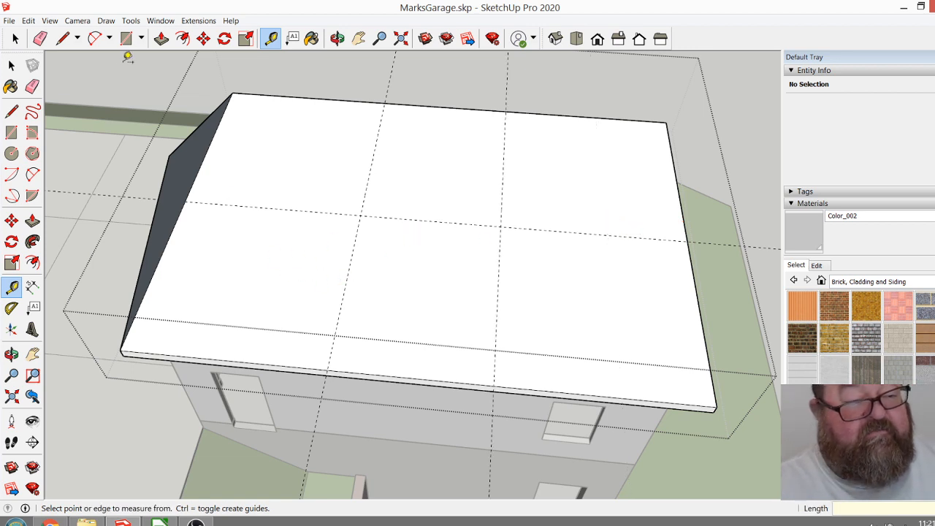
Draw a vertical line up from the crossing of the centre and front crosswise guides, and a horizontal ridge line from its top to above the rear crosswise guide.
{"action": "left_click", "coordinate": [63, 39]}
{"action": "left_click", "coordinate": [360, 214]}
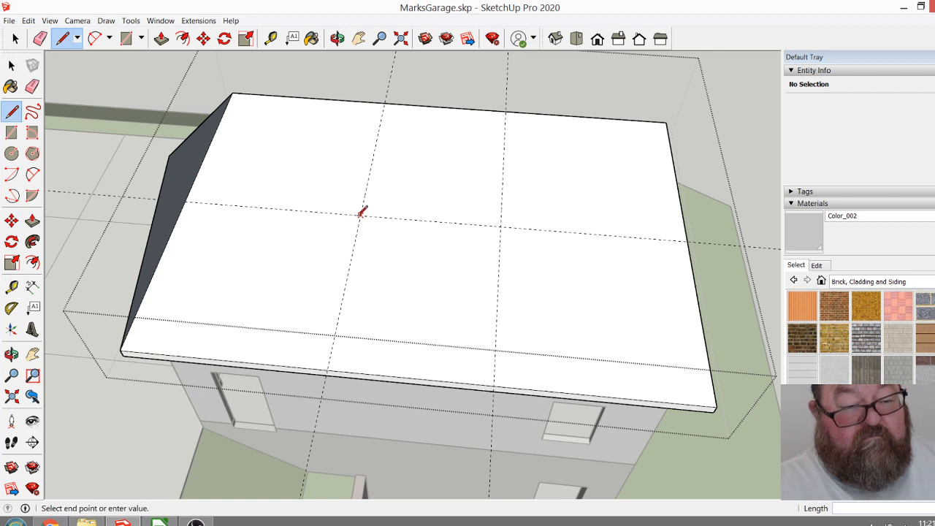
{"action": "left_click", "coordinate": [357, 170]}
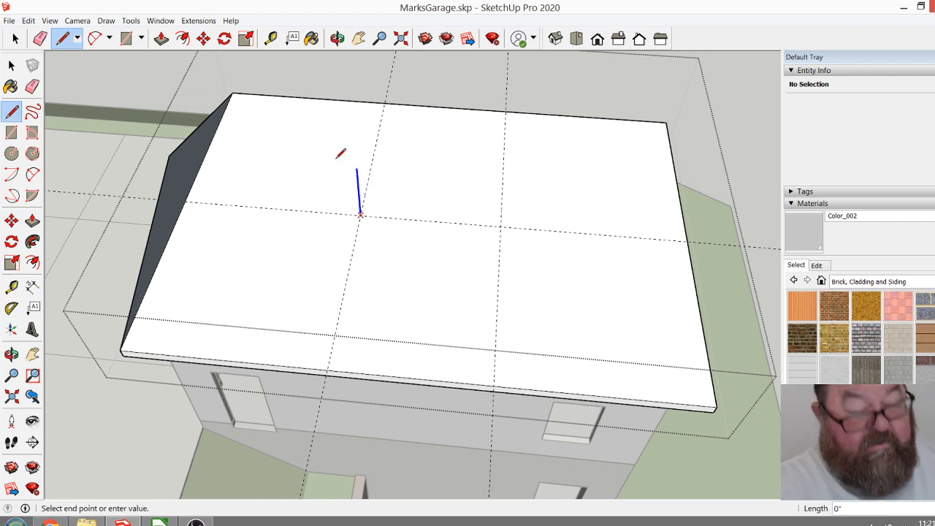
{"action": "left_click", "coordinate": [356, 170]}
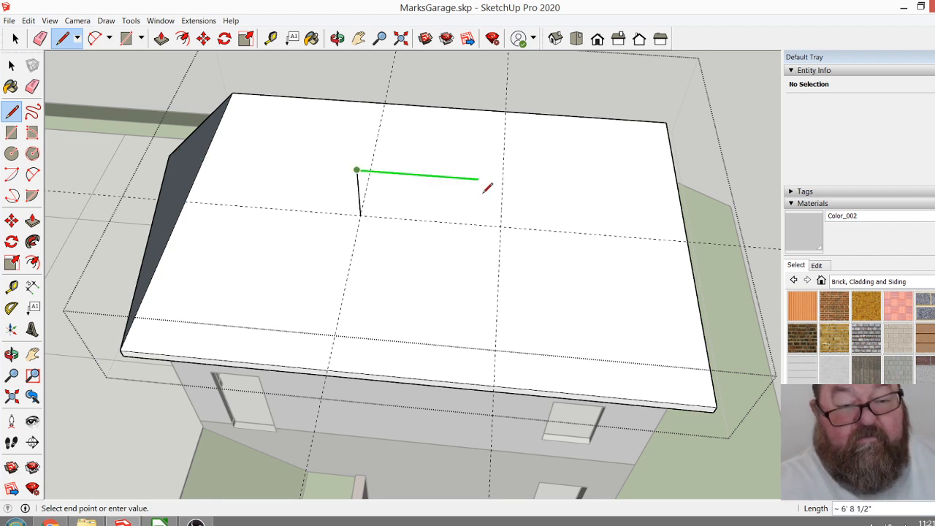
{"action": "left_click", "coordinate": [504, 221]}
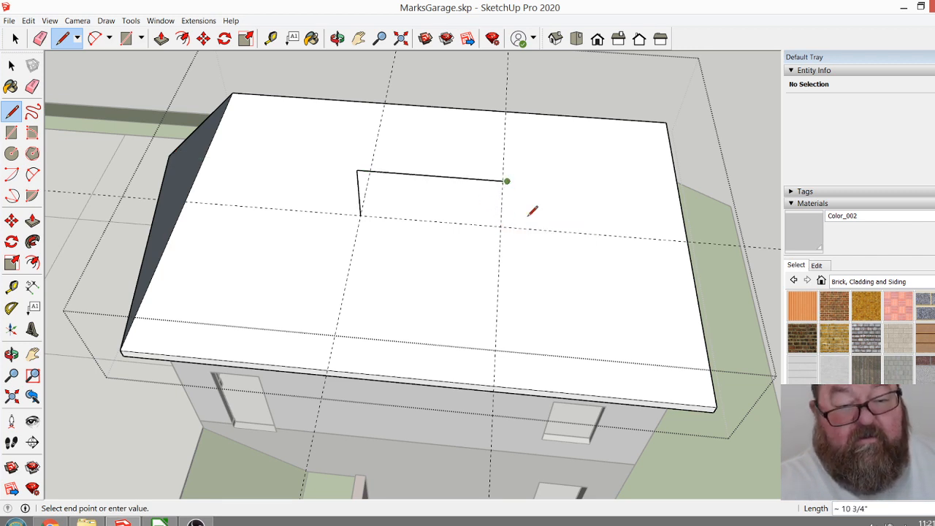
Draw hip lines from the ridge's rear end to both rear corners of the roof slab.
{"action": "left_click", "coordinate": [716, 407]}
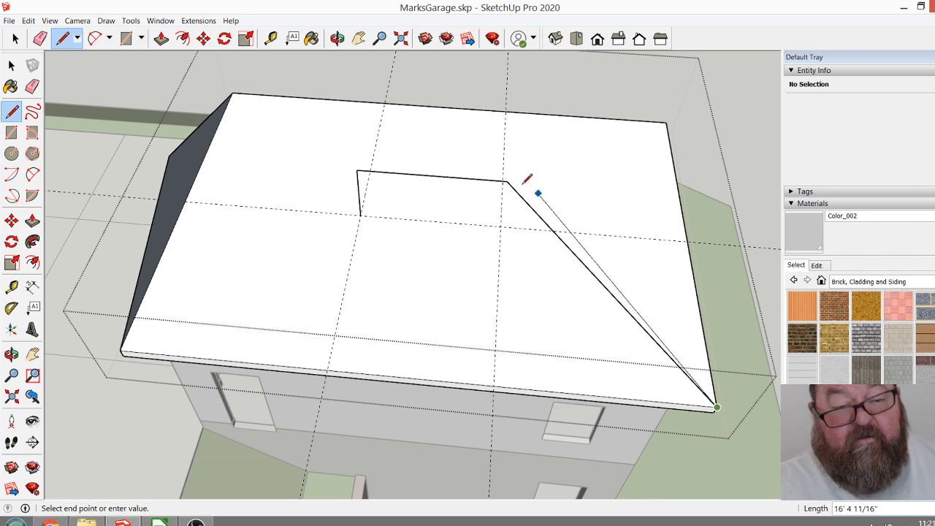
{"action": "left_click", "coordinate": [666, 122]}
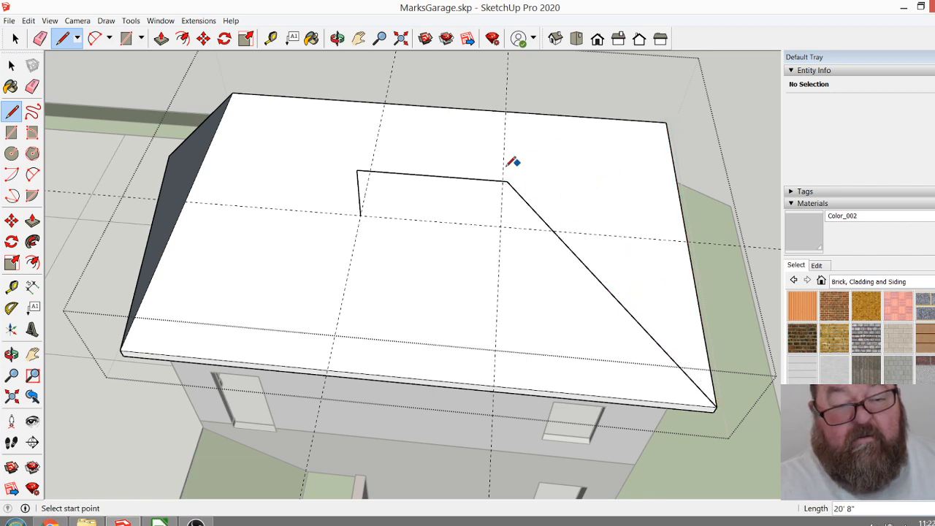
{"action": "left_click", "coordinate": [506, 181]}
{"action": "left_click", "coordinate": [666, 122]}
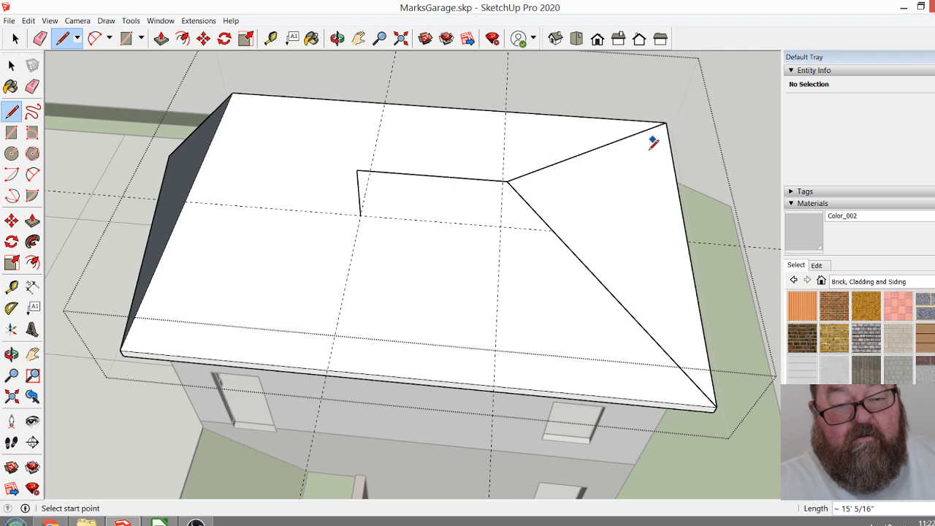
Erase the two sloping edges of the gable triangle at the front edge of the roof slab.
{"action": "key", "text": "o"}
{"action": "left_click_drag", "start_coordinate": [323, 156], "coordinate": [653, 261]}
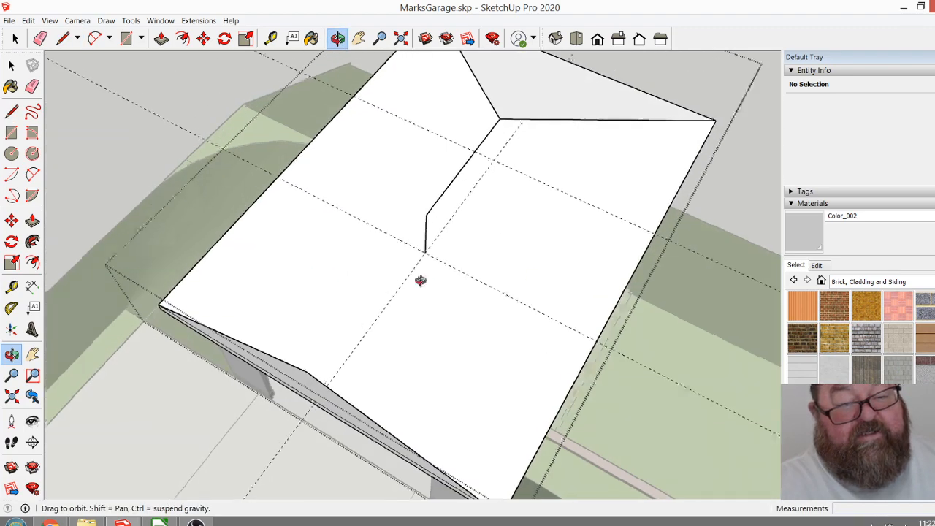
{"action": "left_click_drag", "start_coordinate": [375, 277], "coordinate": [501, 281]}
{"action": "scroll", "coordinate": [368, 294], "scroll_direction": "down", "scroll_amount": 1}
{"action": "left_click_drag", "start_coordinate": [401, 314], "coordinate": [599, 209]}
{"action": "scroll", "coordinate": [440, 334], "scroll_direction": "down", "scroll_amount": 2}
{"action": "left_click_drag", "start_coordinate": [458, 242], "coordinate": [492, 139]}
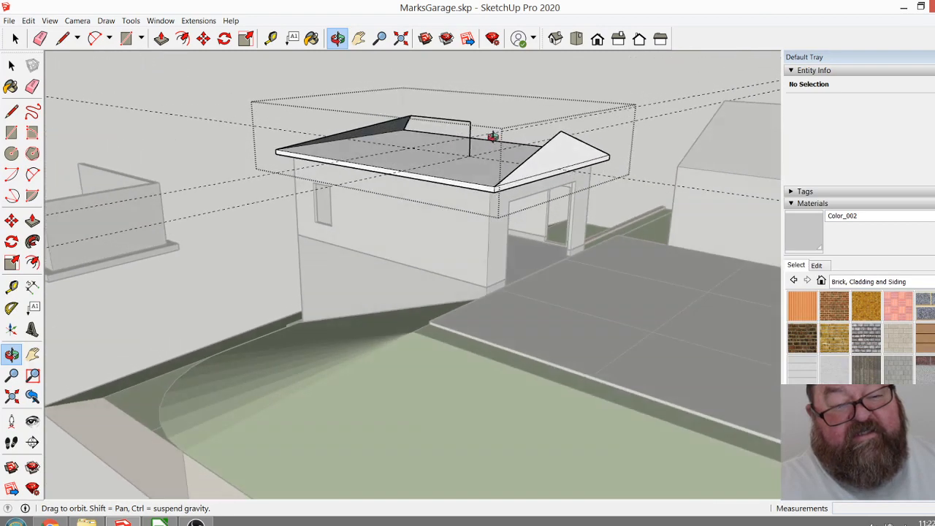
{"action": "left_click", "coordinate": [39, 38]}
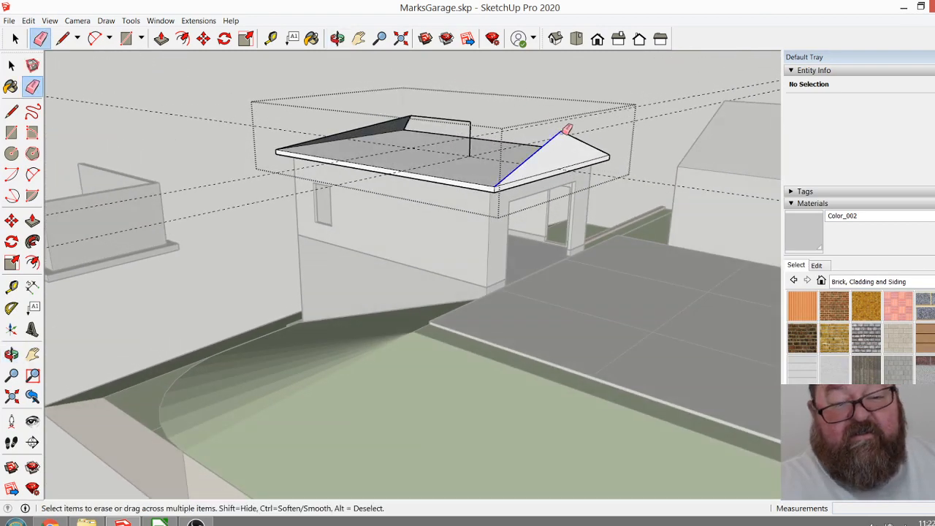
{"action": "left_click_drag", "start_coordinate": [559, 130], "coordinate": [574, 131]}
Draw a hip line from the ridge's front end to the front corner of the slab on the window side.
{"action": "left_click", "coordinate": [338, 38]}
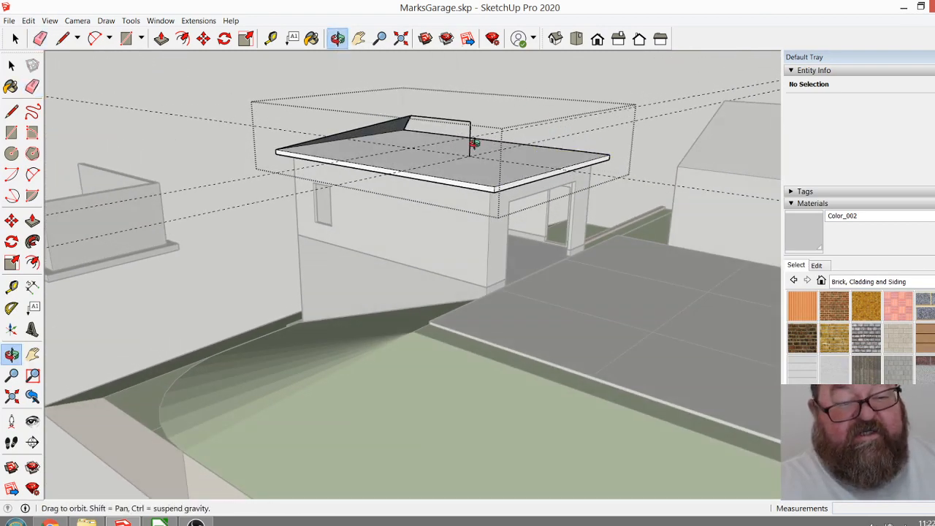
{"action": "left_click_drag", "start_coordinate": [477, 141], "coordinate": [460, 224]}
{"action": "scroll", "coordinate": [471, 241], "scroll_direction": "up", "scroll_amount": 5}
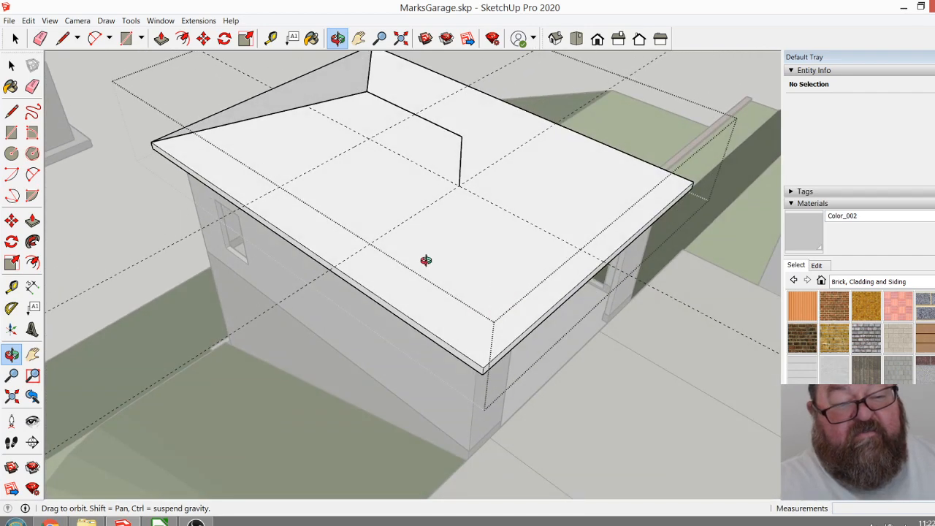
{"action": "left_click", "coordinate": [62, 38]}
{"action": "left_click", "coordinate": [461, 136]}
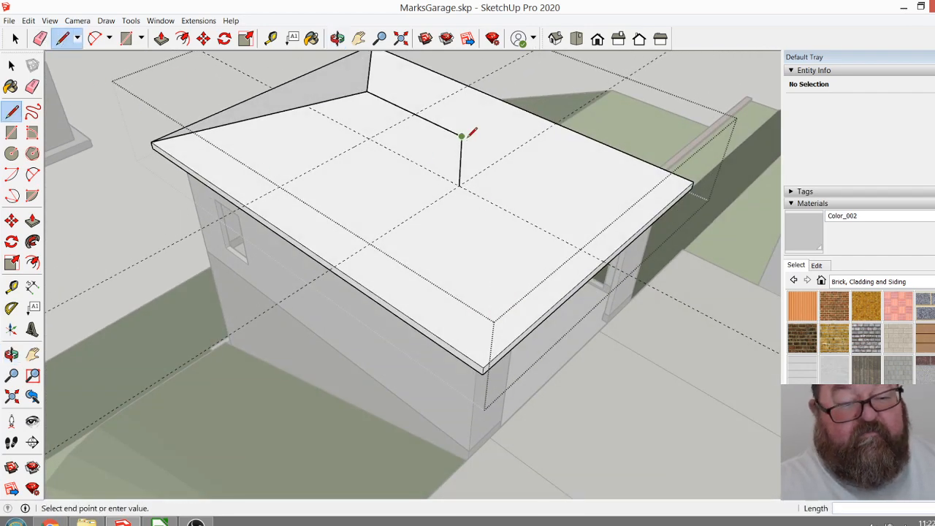
{"action": "left_click", "coordinate": [484, 367]}
{"action": "left_click", "coordinate": [460, 136]}
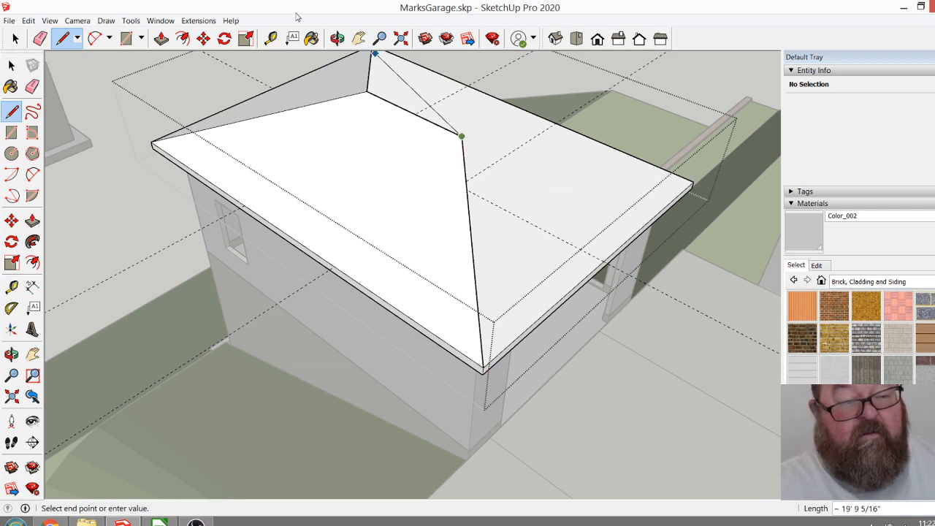
Erase the vertical line under the ridge's front end and draw a hip line from that end to the other front corner.
{"action": "left_click", "coordinate": [337, 37]}
{"action": "left_click_drag", "start_coordinate": [467, 161], "coordinate": [203, 151]}
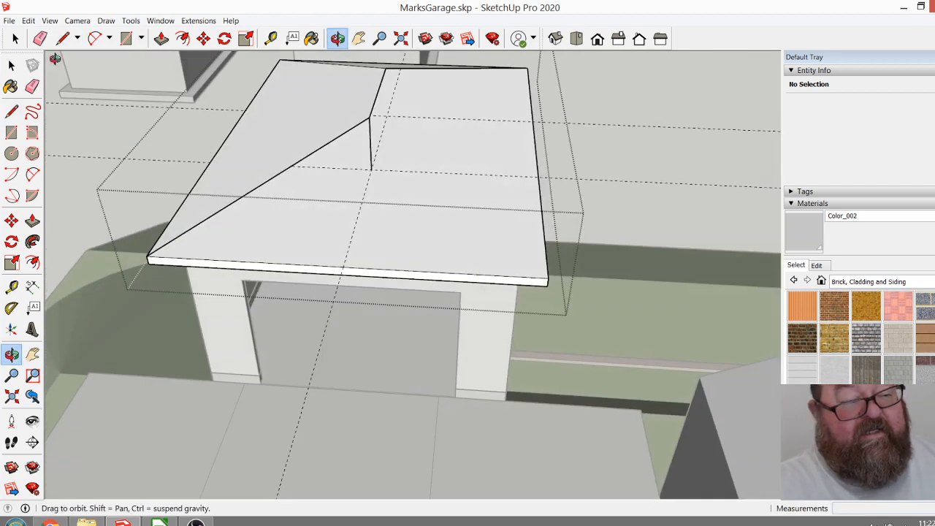
{"action": "left_click", "coordinate": [44, 41]}
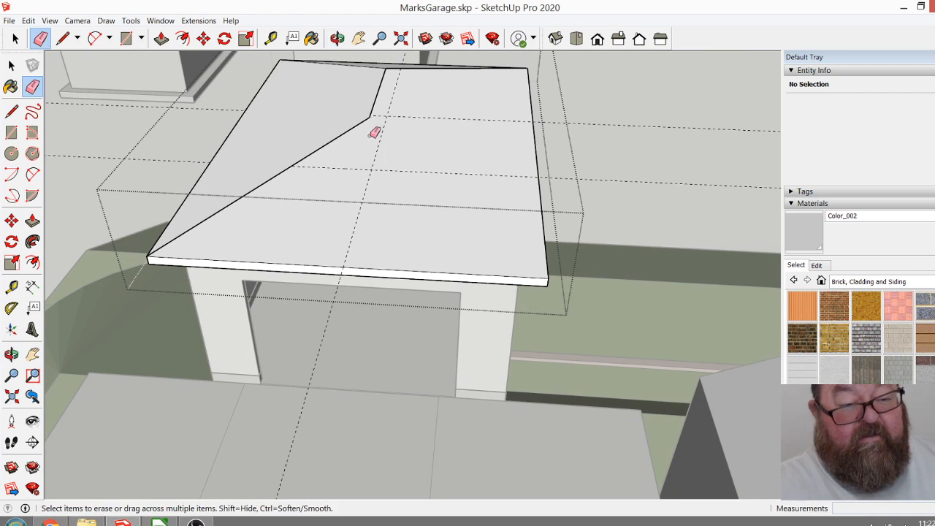
{"action": "scroll", "coordinate": [377, 254], "scroll_direction": "down", "scroll_amount": 2}
{"action": "left_click", "coordinate": [62, 38]}
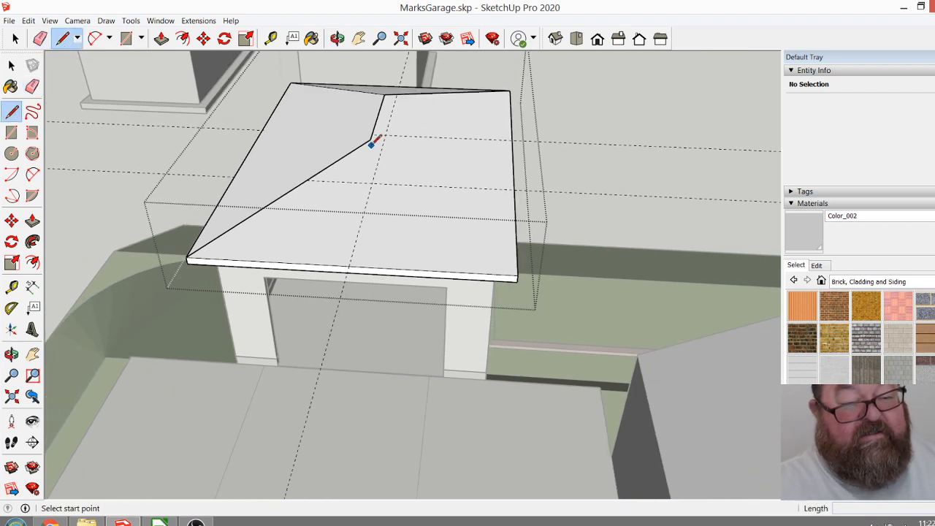
{"action": "left_click", "coordinate": [371, 139]}
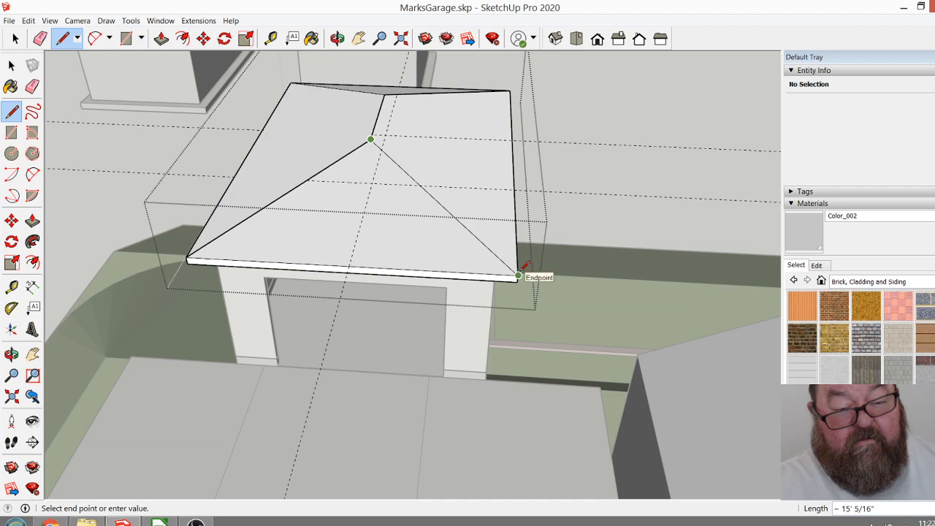
{"action": "left_click", "coordinate": [516, 276]}
Examine the hip roof from low and high angles, then undo the hip lines, both erasures and the ridge line.
{"action": "left_click", "coordinate": [337, 38]}
{"action": "left_click_drag", "start_coordinate": [277, 219], "coordinate": [507, 186]}
{"action": "left_click_drag", "start_coordinate": [369, 209], "coordinate": [517, 81]}
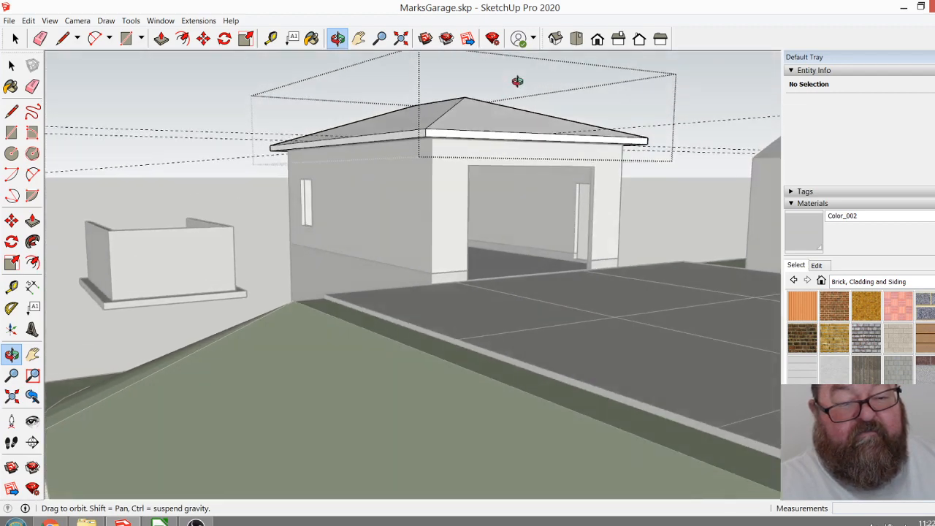
{"action": "left_click_drag", "start_coordinate": [455, 136], "coordinate": [322, 364]}
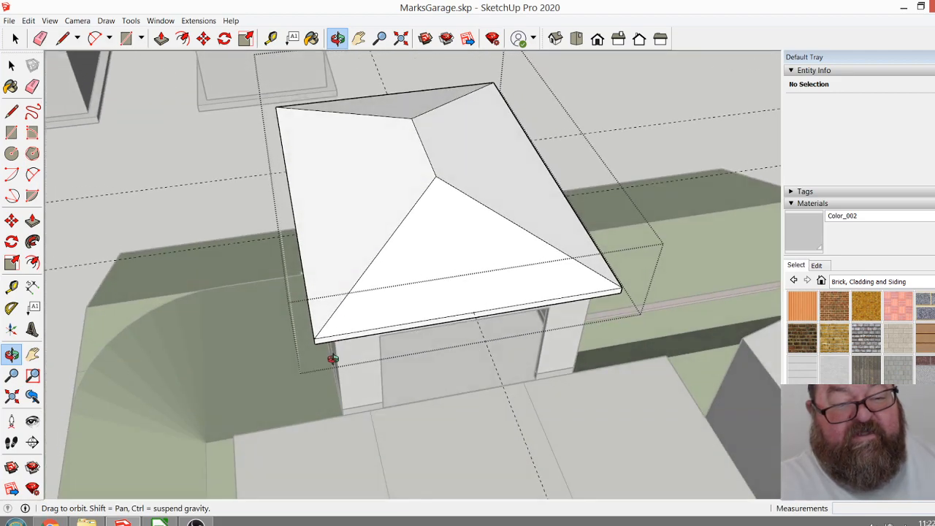
{"action": "key", "text": "ctrl+z"}
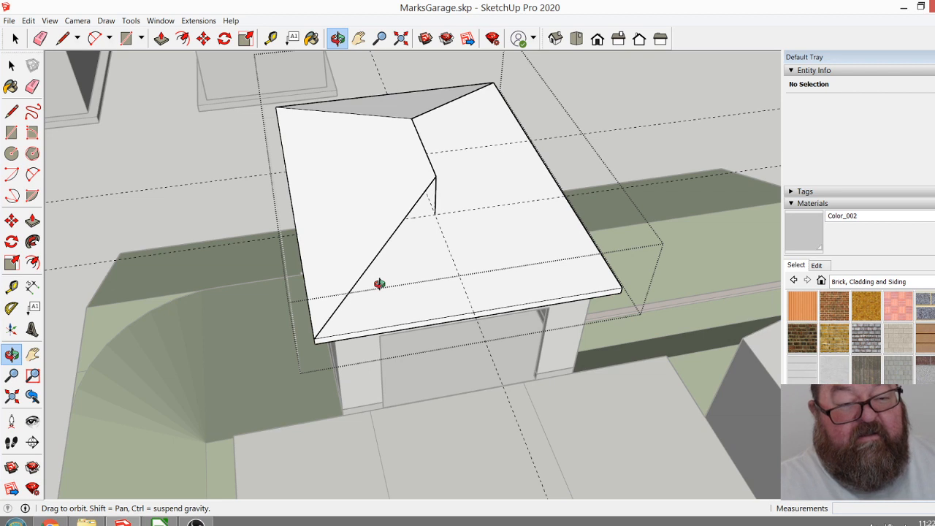
{"action": "key", "text": "ctrl+z"}
{"action": "key", "text": "ctrl+z"}
{"action": "key", "text": "ctrl+z"}
{"action": "key", "text": "ctrl+z"}
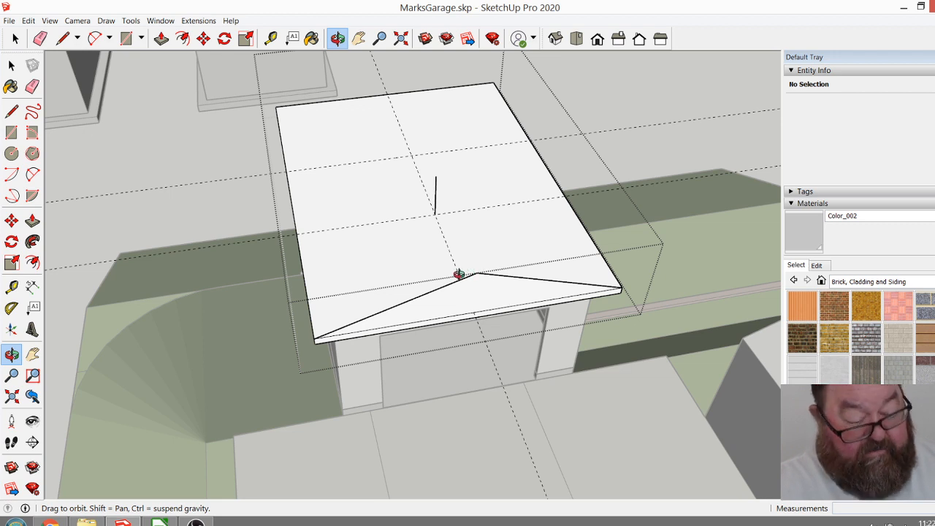
Redo the ridge line and the first hip line to a rear corner.
{"action": "left_click", "coordinate": [50, 21]}
{"action": "mouse_move", "coordinate": [28, 21]}
{"action": "left_click", "coordinate": [41, 47]}
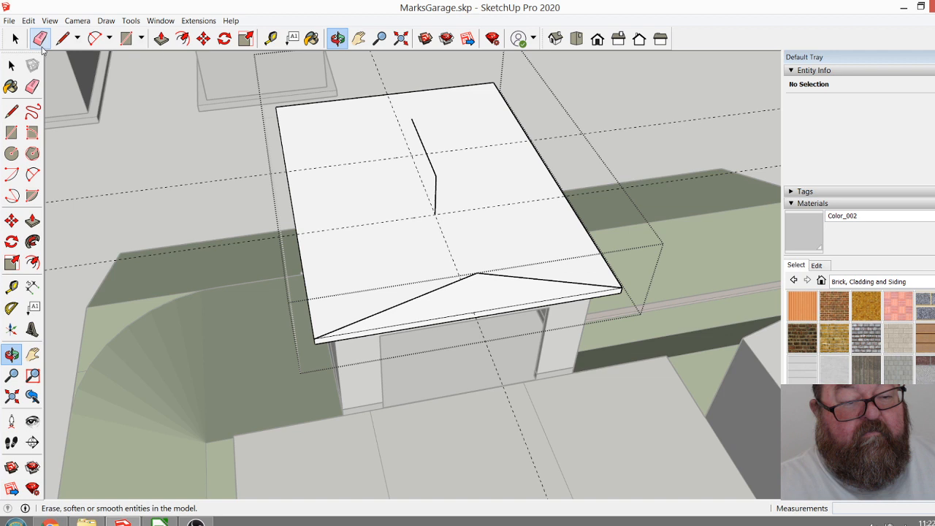
{"action": "left_click", "coordinate": [50, 20]}
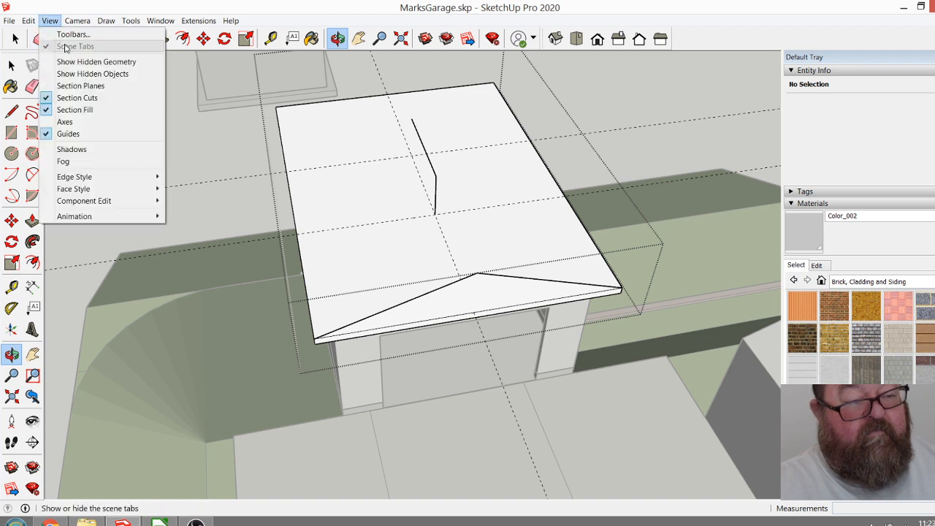
{"action": "mouse_move", "coordinate": [29, 21]}
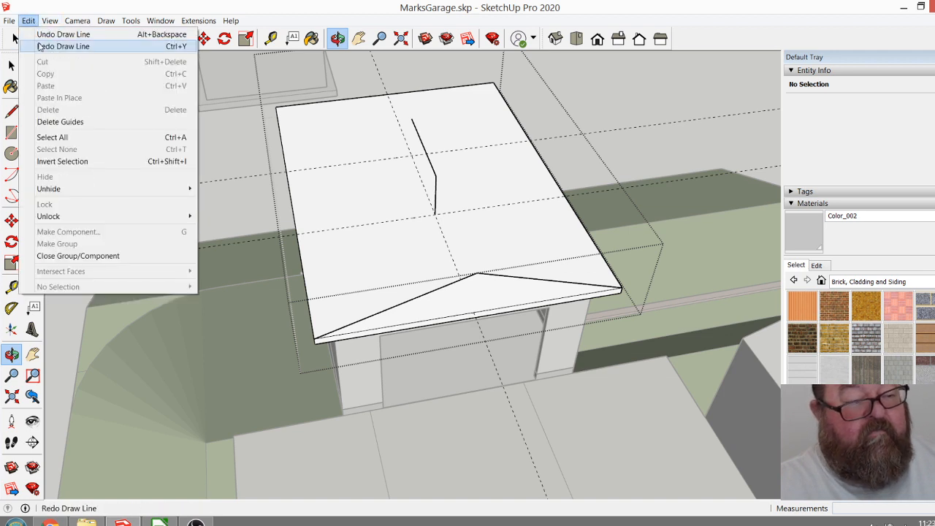
{"action": "left_click", "coordinate": [41, 47]}
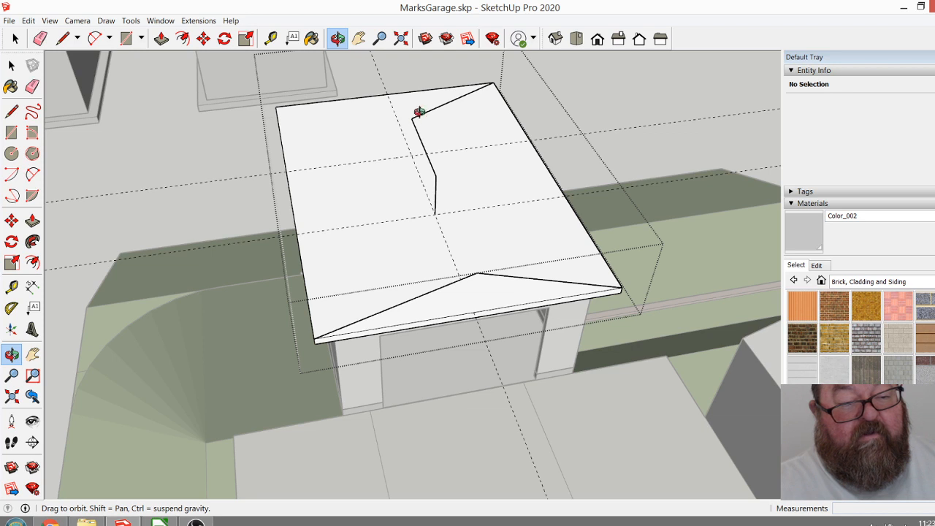
Erase the hip line, the ridge line, the vertical line and the front gable triangle, leaving only guides on the roof slab.
{"action": "left_click", "coordinate": [40, 38]}
{"action": "left_click", "coordinate": [439, 105]}
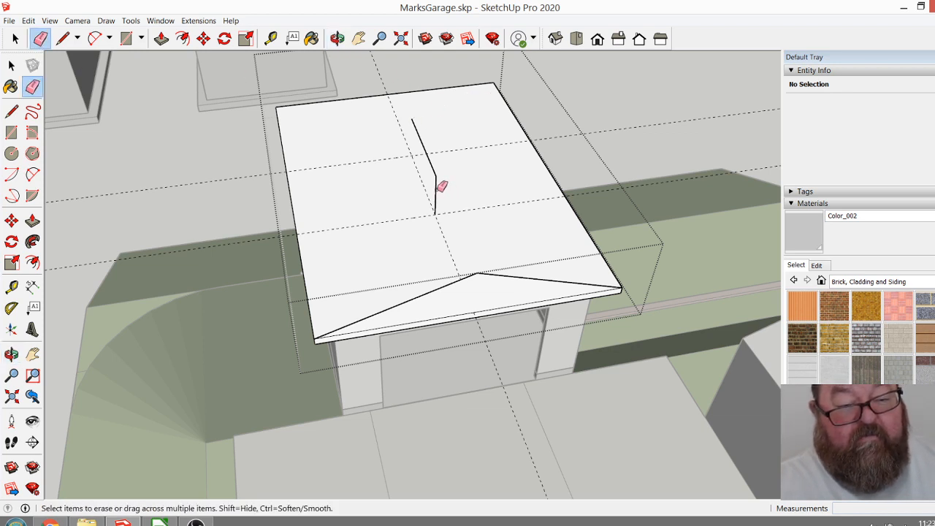
{"action": "left_click", "coordinate": [434, 172]}
{"action": "left_click", "coordinate": [435, 197]}
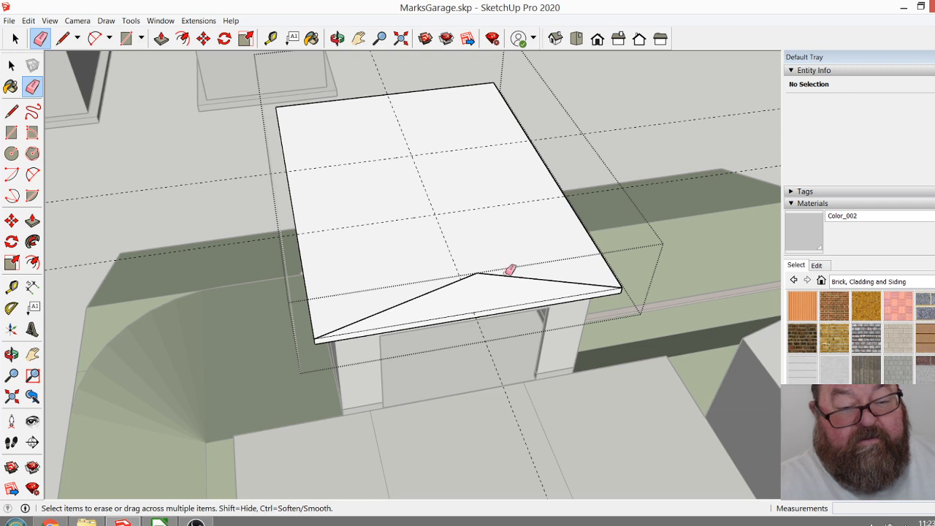
{"action": "left_click", "coordinate": [511, 273]}
{"action": "left_click", "coordinate": [456, 282]}
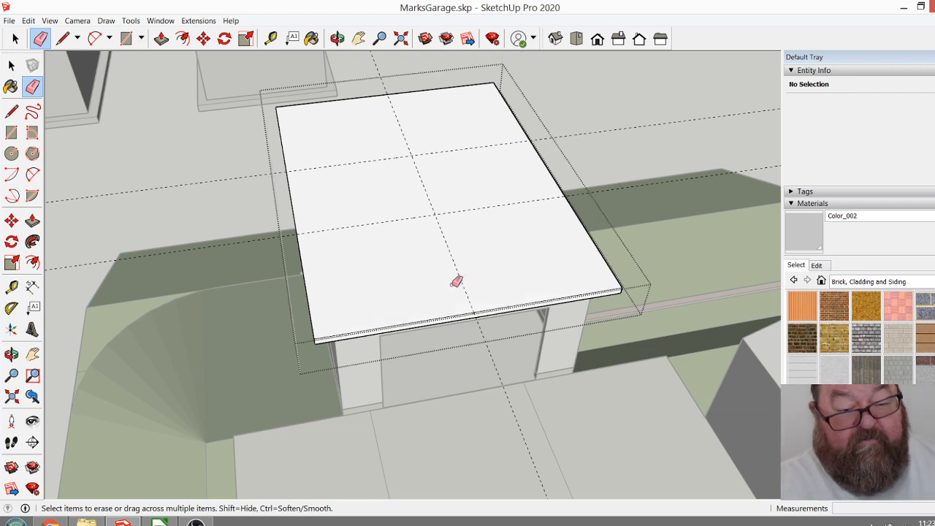
Draw a 6' vertical line up from the crossing of the centre and front crosswise guides on the roof slab.
{"action": "left_click", "coordinate": [337, 38]}
{"action": "left_click_drag", "start_coordinate": [424, 252], "coordinate": [190, 252]}
{"action": "scroll", "coordinate": [436, 184], "scroll_direction": "up", "scroll_amount": 4}
{"action": "scroll", "coordinate": [285, 227], "scroll_direction": "up", "scroll_amount": 3}
{"action": "scroll", "coordinate": [324, 289], "scroll_direction": "down", "scroll_amount": 1}
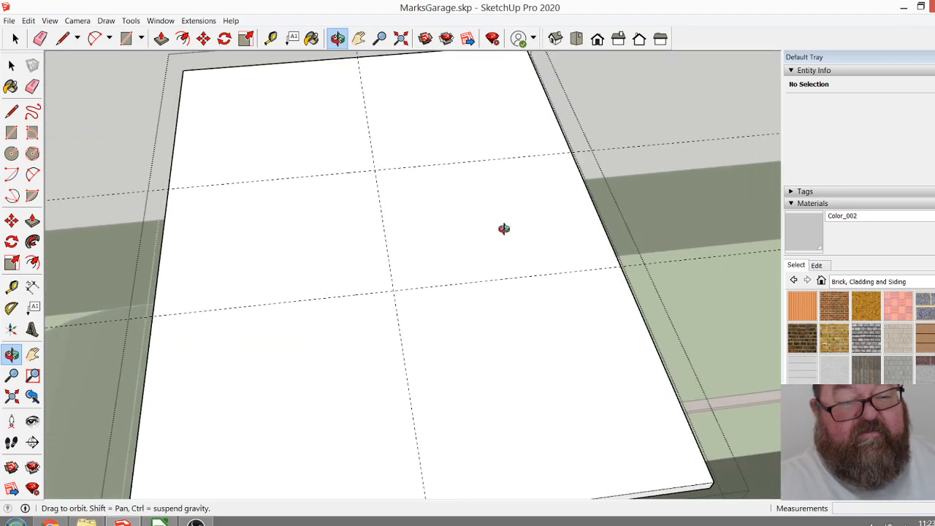
{"action": "left_click_drag", "start_coordinate": [347, 258], "coordinate": [607, 219]}
{"action": "left_click_drag", "start_coordinate": [478, 261], "coordinate": [416, 337]}
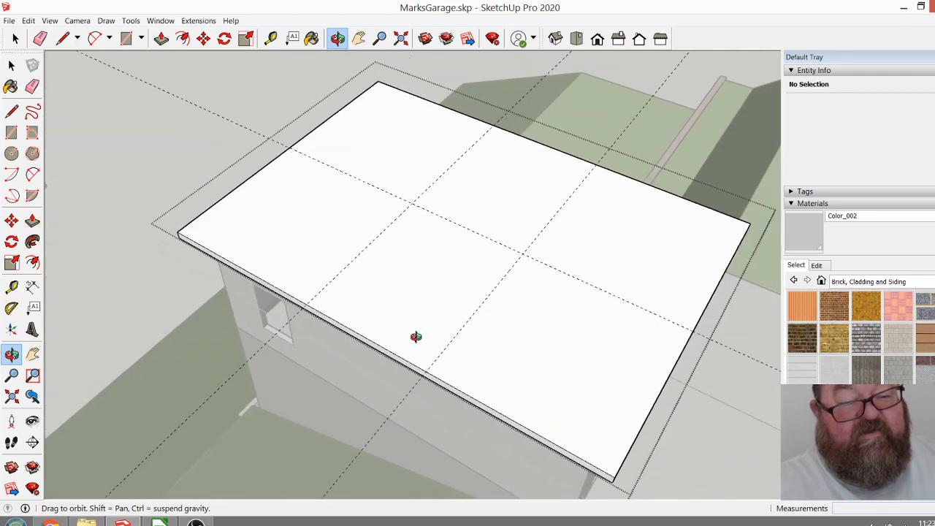
{"action": "left_click", "coordinate": [65, 38]}
{"action": "left_click", "coordinate": [523, 252]}
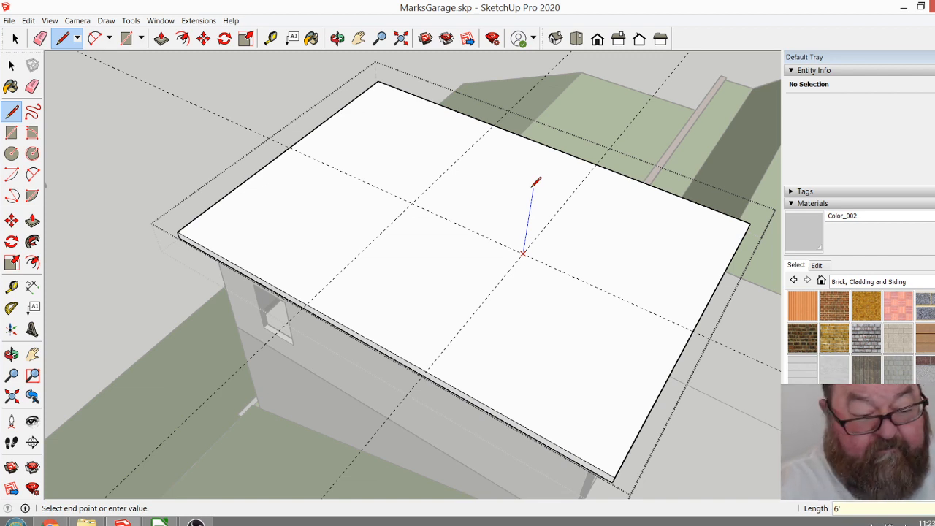
{"action": "key", "text": "Return"}
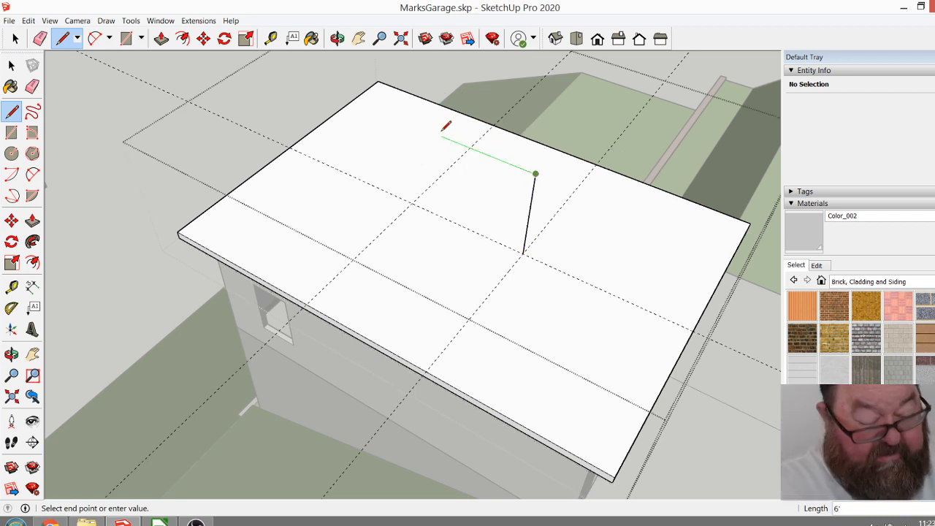
Draw a horizontal ridge line to above the rear guide crossing and a vertical line down to that crossing.
{"action": "left_click", "coordinate": [412, 124]}
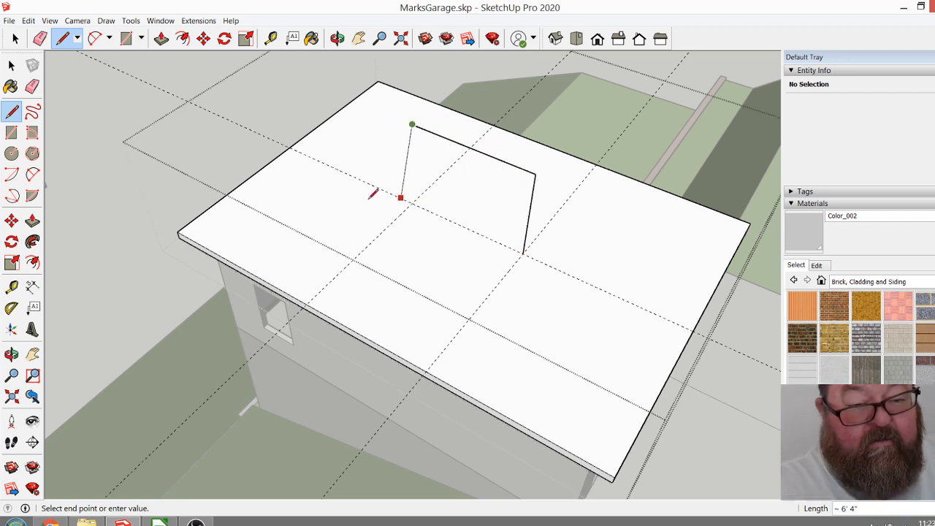
{"action": "left_click", "coordinate": [412, 203]}
{"action": "key", "text": "Escape"}
Draw hip lines connecting both rear corners of the roof slab to the ridge's rear end.
{"action": "left_click", "coordinate": [180, 234]}
{"action": "left_click", "coordinate": [412, 125]}
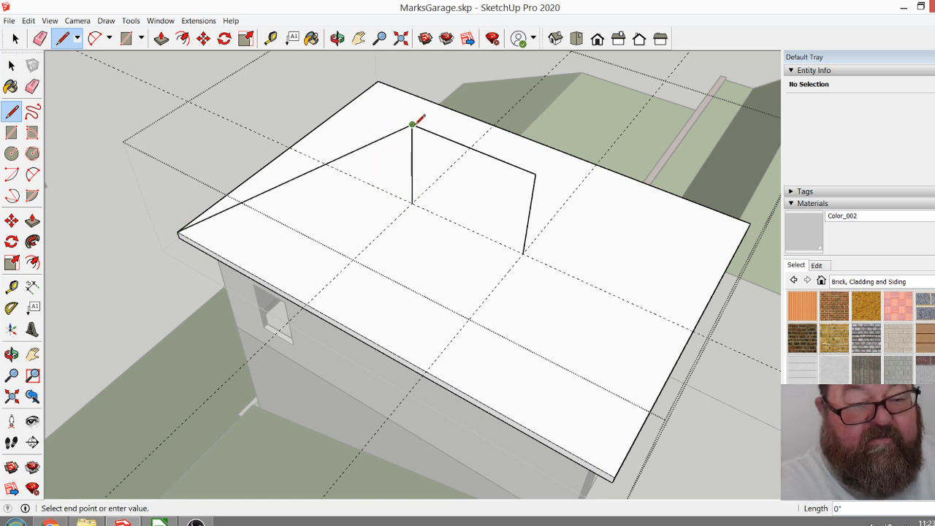
{"action": "left_click", "coordinate": [379, 82]}
Draw hip lines from the ridge's front end to both front corners of the slab and close the roof group.
{"action": "left_click", "coordinate": [536, 173]}
{"action": "left_click", "coordinate": [614, 476]}
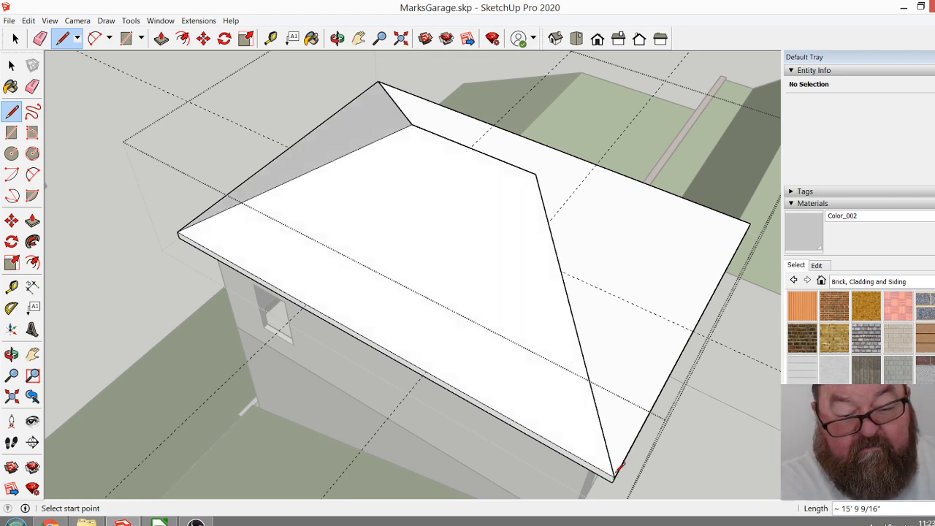
{"action": "left_click", "coordinate": [537, 173]}
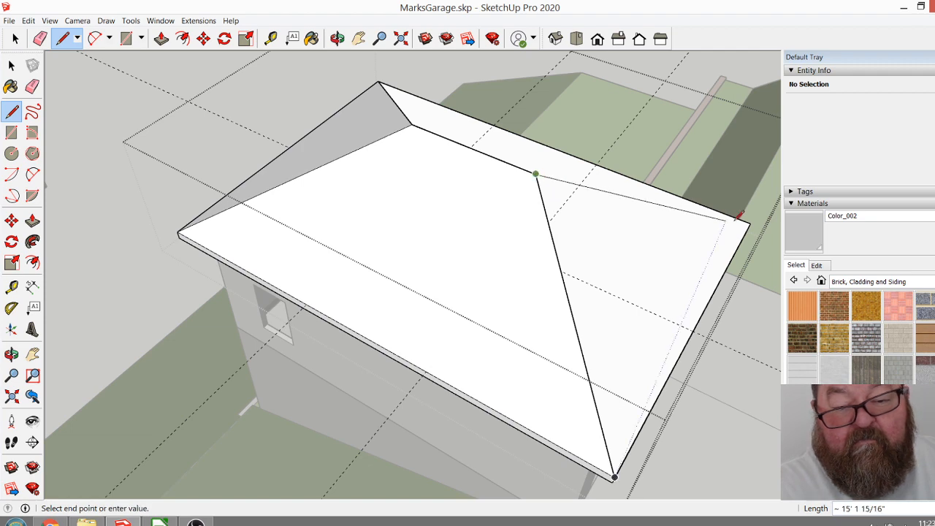
{"action": "left_click", "coordinate": [748, 221]}
{"action": "left_click", "coordinate": [336, 38]}
{"action": "left_click_drag", "start_coordinate": [322, 219], "coordinate": [351, 212]}
{"action": "left_click", "coordinate": [16, 39]}
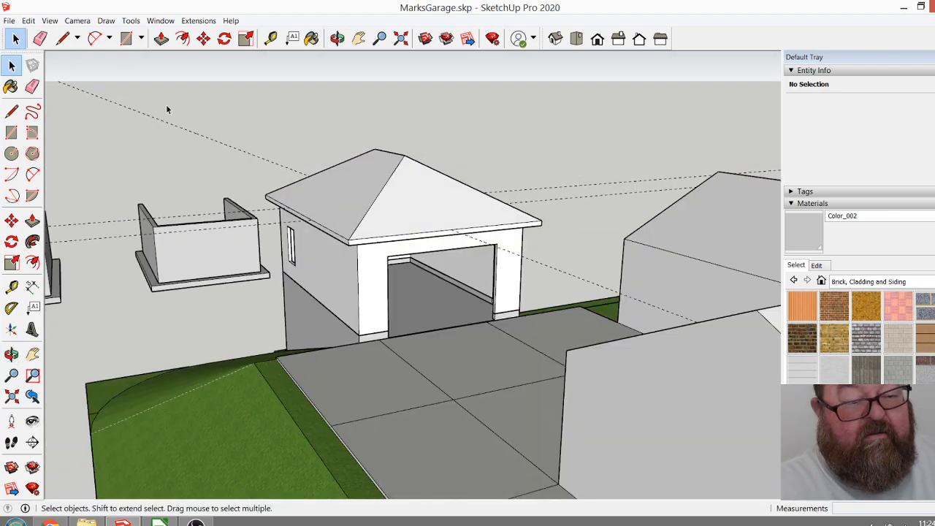
Examine the garage with its hip roof from above, from the sides and from the downhill rear.
{"action": "left_click", "coordinate": [338, 38]}
{"action": "left_click_drag", "start_coordinate": [480, 177], "coordinate": [405, 351]}
{"action": "scroll", "coordinate": [257, 192], "scroll_direction": "up", "scroll_amount": 3}
{"action": "left_click_drag", "start_coordinate": [257, 192], "coordinate": [434, 180]}
{"action": "left_click_drag", "start_coordinate": [343, 266], "coordinate": [233, 144]}
{"action": "left_click_drag", "start_coordinate": [341, 315], "coordinate": [274, 147]}
{"action": "left_click_drag", "start_coordinate": [454, 235], "coordinate": [148, 218]}
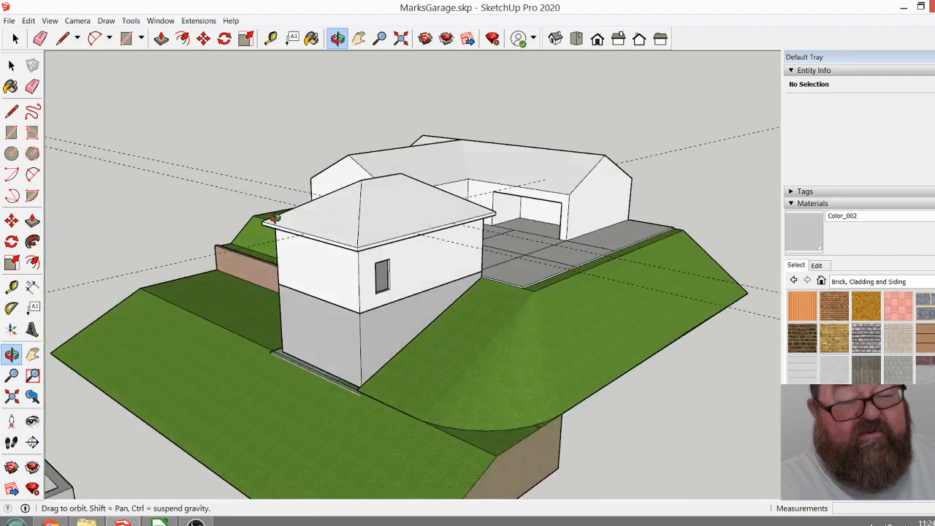
Examine the garage and its hip roof from the side, above, downhill and driveway directions.
{"action": "left_click_drag", "start_coordinate": [566, 126], "coordinate": [683, 202]}
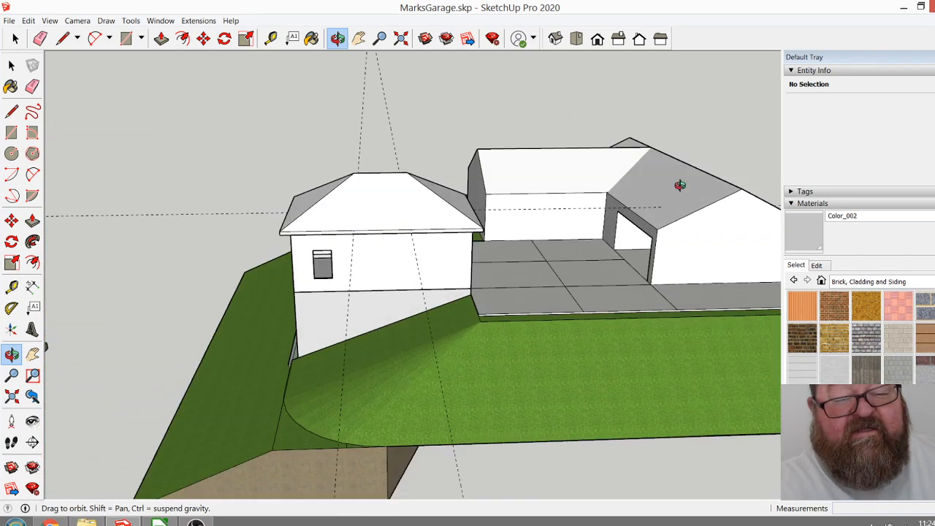
{"action": "left_click_drag", "start_coordinate": [515, 183], "coordinate": [508, 195]}
{"action": "left_click_drag", "start_coordinate": [623, 190], "coordinate": [676, 241]}
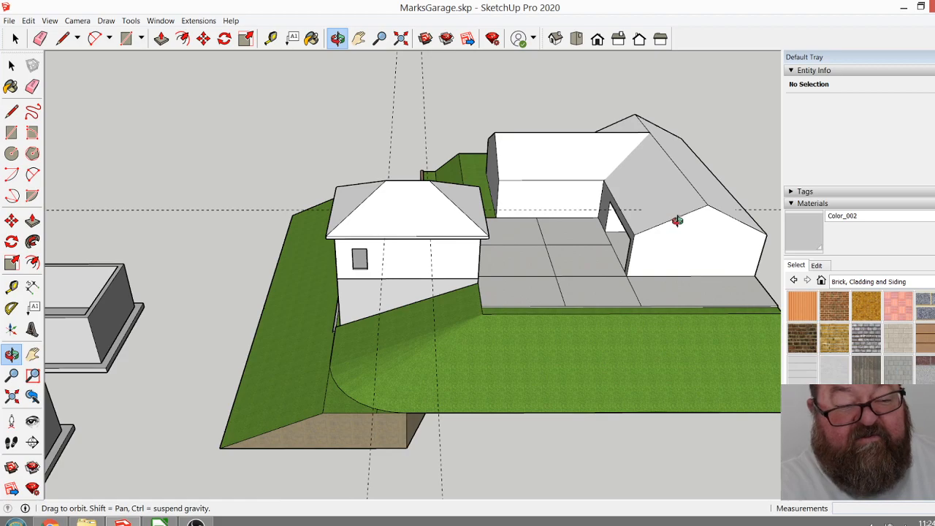
{"action": "left_click_drag", "start_coordinate": [470, 259], "coordinate": [595, 162]}
{"action": "scroll", "coordinate": [437, 213], "scroll_direction": "up", "scroll_amount": 3}
{"action": "left_click_drag", "start_coordinate": [435, 269], "coordinate": [389, 148]}
{"action": "scroll", "coordinate": [442, 161], "scroll_direction": "up", "scroll_amount": 3}
{"action": "left_click_drag", "start_coordinate": [442, 160], "coordinate": [544, 271]}
{"action": "scroll", "coordinate": [424, 192], "scroll_direction": "down", "scroll_amount": 5}
{"action": "left_click_drag", "start_coordinate": [423, 192], "coordinate": [252, 147]}
{"action": "left_click_drag", "start_coordinate": [403, 209], "coordinate": [433, 293]}
{"action": "scroll", "coordinate": [433, 292], "scroll_direction": "down", "scroll_amount": 2}
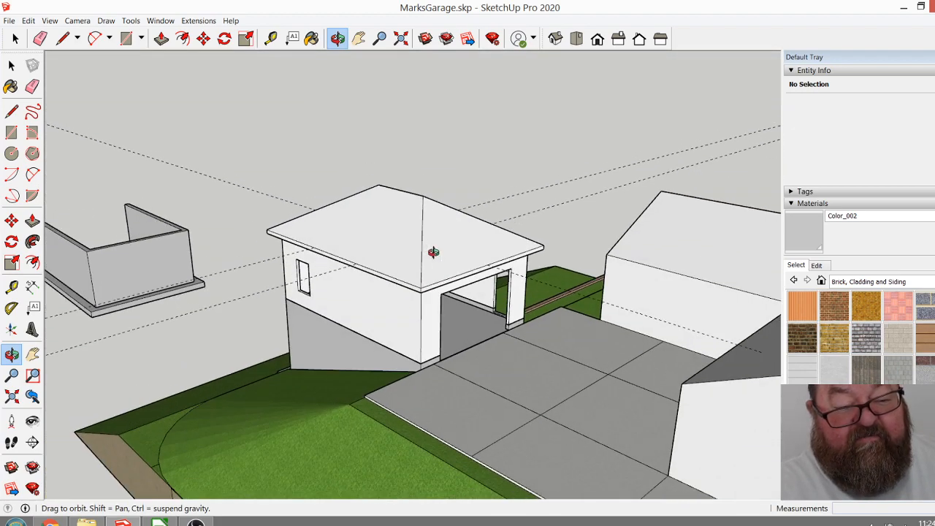
{"action": "scroll", "coordinate": [435, 266], "scroll_direction": "up", "scroll_amount": 3}
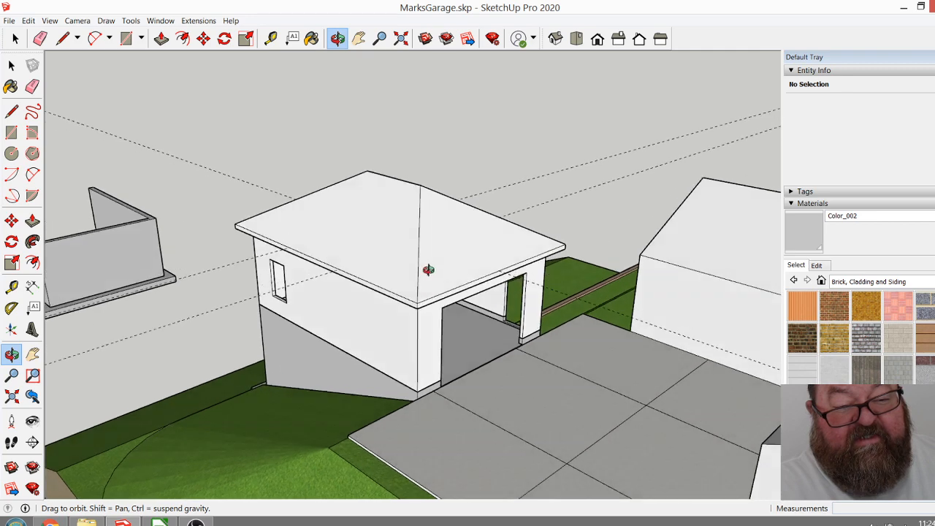
Open the garage roof group and remove the hip lines, leaving only the ridge line and its two vertical lines on the slab.
{"action": "double_click", "coordinate": [425, 260]}
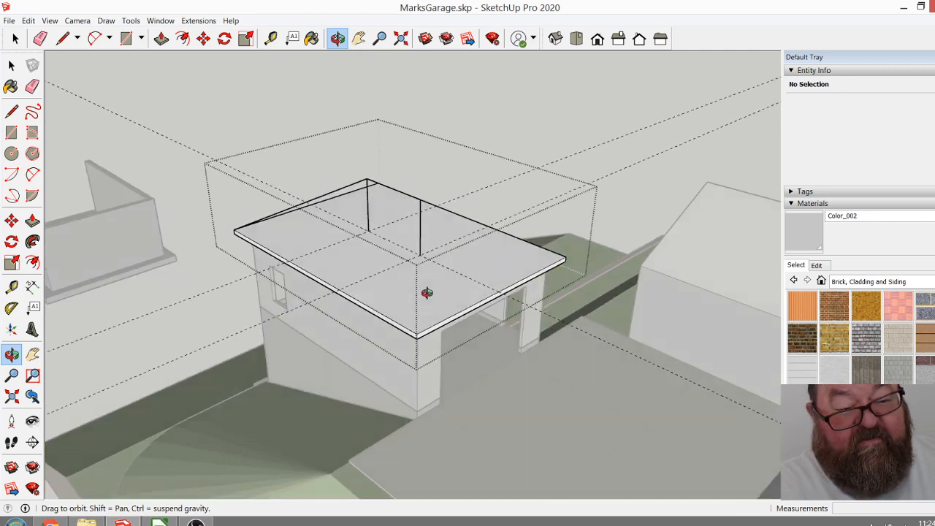
{"action": "left_click_drag", "start_coordinate": [425, 282], "coordinate": [443, 338]}
{"action": "scroll", "coordinate": [407, 267], "scroll_direction": "up", "scroll_amount": 3}
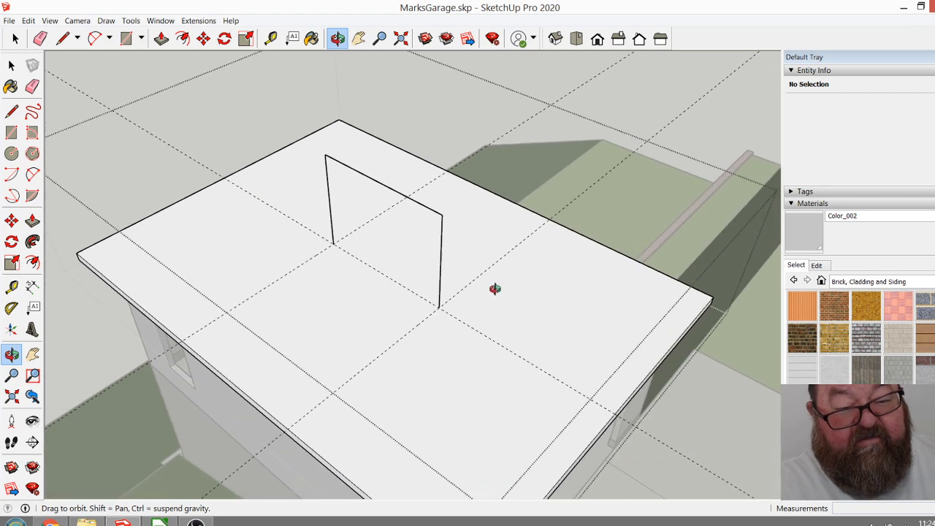
{"action": "left_click_drag", "start_coordinate": [488, 287], "coordinate": [391, 312]}
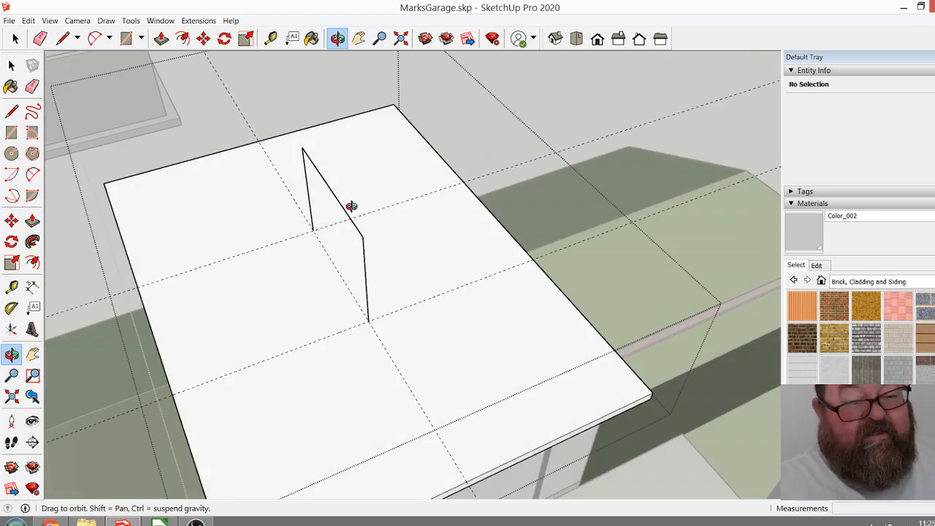
Measure inward from the roof slab's long edge toward the ridge.
{"action": "left_click", "coordinate": [270, 38]}
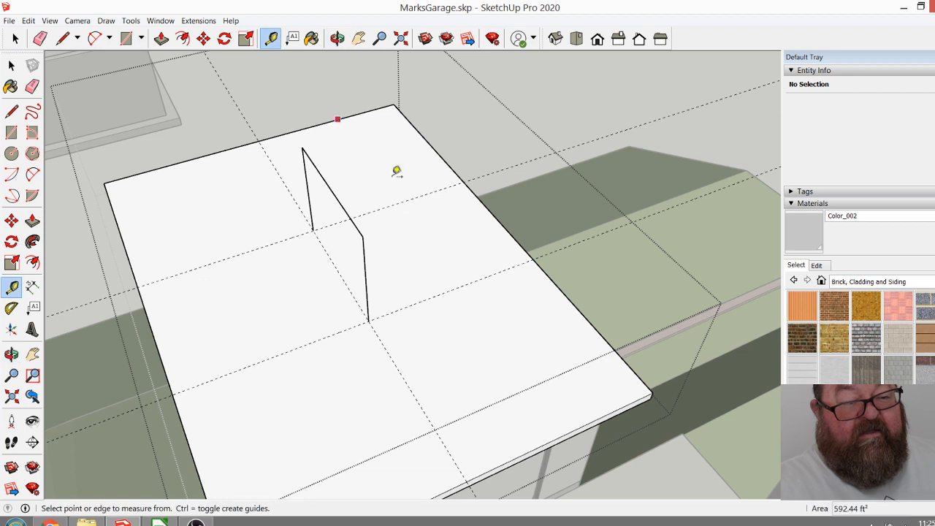
{"action": "left_click", "coordinate": [495, 213]}
{"action": "left_click", "coordinate": [541, 264]}
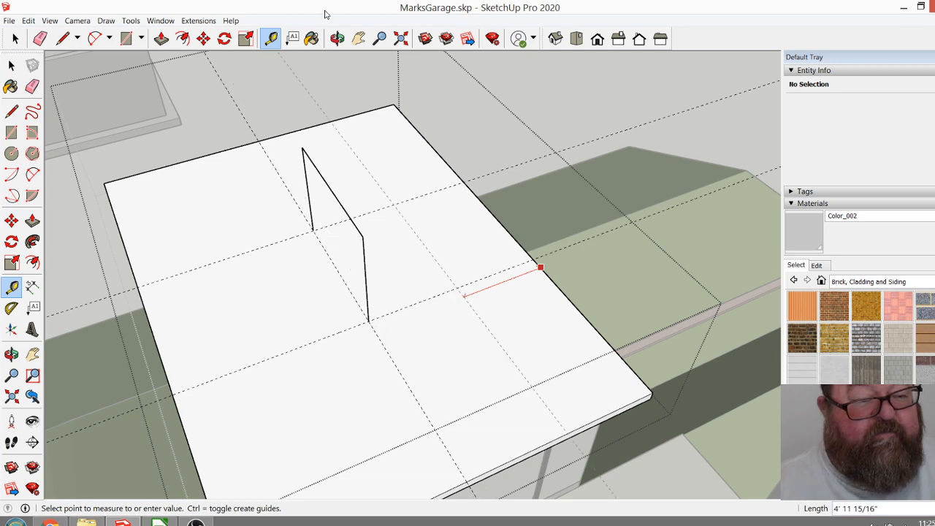
Erase the ridge line and both vertical lines from the top of the roof slab.
{"action": "left_click", "coordinate": [337, 38]}
{"action": "mouse_move", "coordinate": [380, 212]}
{"action": "left_mouse_down"}
{"action": "mouse_move", "coordinate": [407, 194]}
{"action": "mouse_move", "coordinate": [407, 236]}
{"action": "left_mouse_up"}
{"action": "scroll", "coordinate": [407, 236], "scroll_direction": "up", "scroll_amount": 2}
{"action": "left_click", "coordinate": [39, 38]}
{"action": "scroll", "coordinate": [484, 361], "scroll_direction": "down", "scroll_amount": 3}
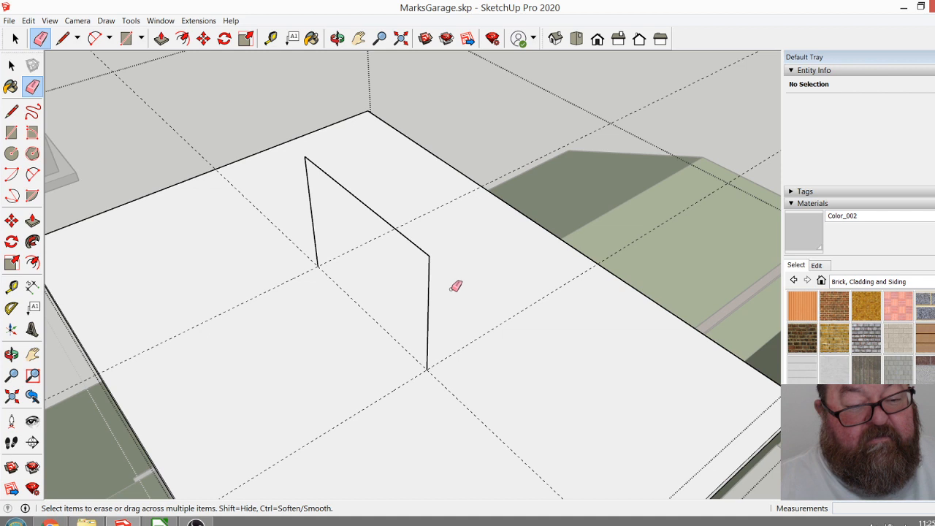
{"action": "left_click", "coordinate": [430, 271]}
{"action": "left_click", "coordinate": [427, 252]}
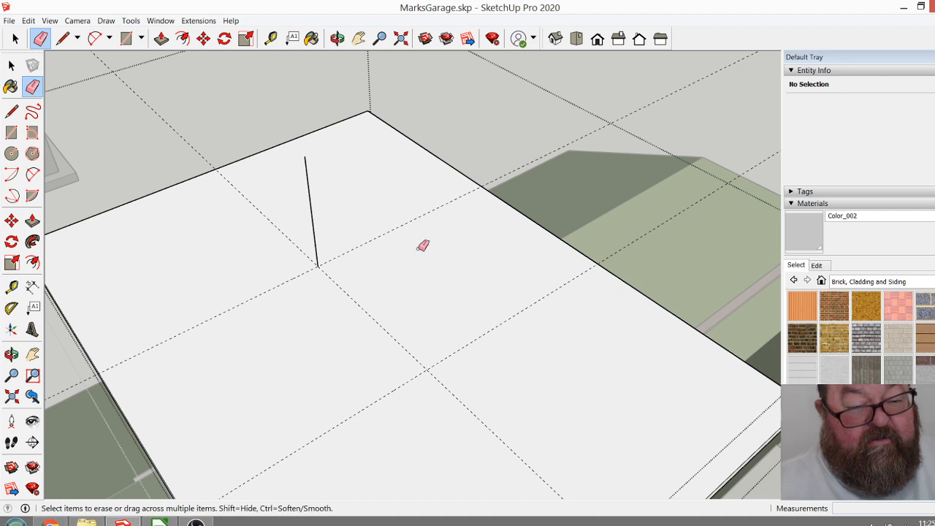
{"action": "left_click", "coordinate": [315, 211]}
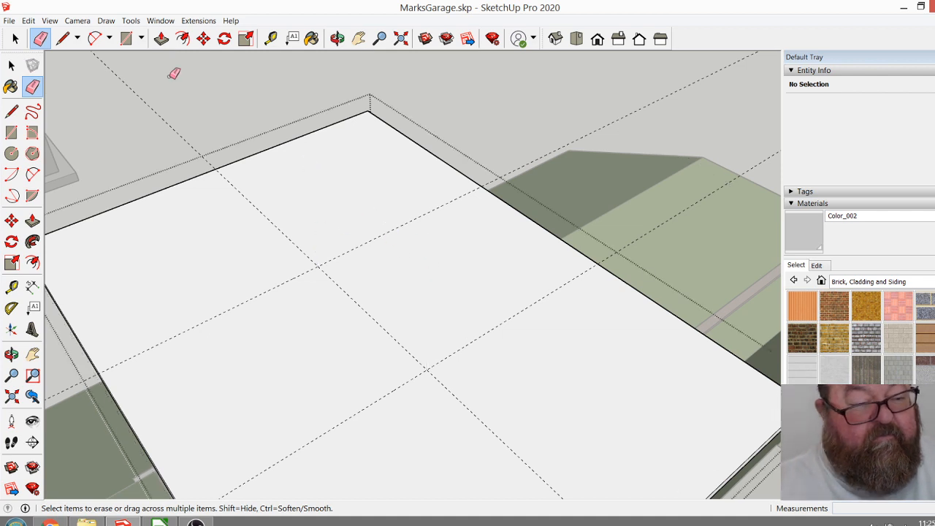
Draw a 4' 3 1/2" vertical line up from the front guide crossing on the roof slab and check its length.
{"action": "left_click", "coordinate": [63, 38]}
{"action": "left_click", "coordinate": [426, 369]}
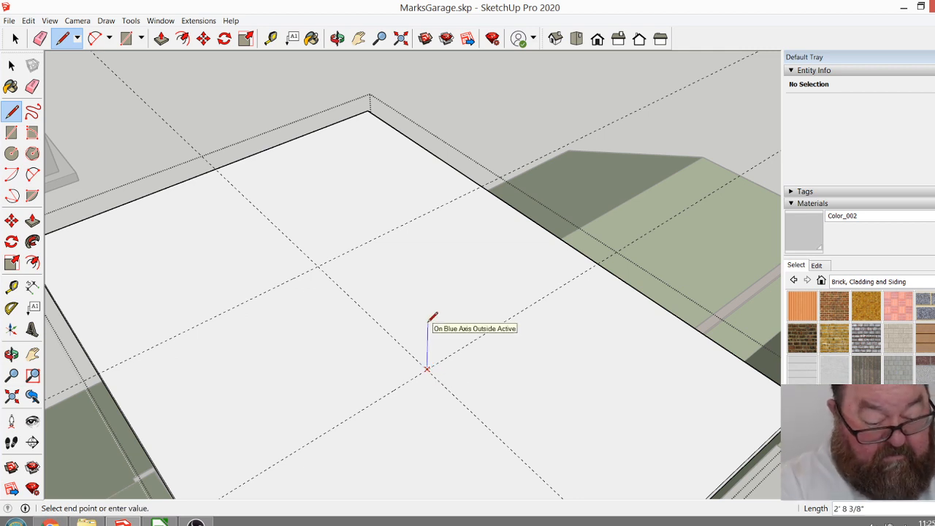
{"action": "key", "text": "Return"}
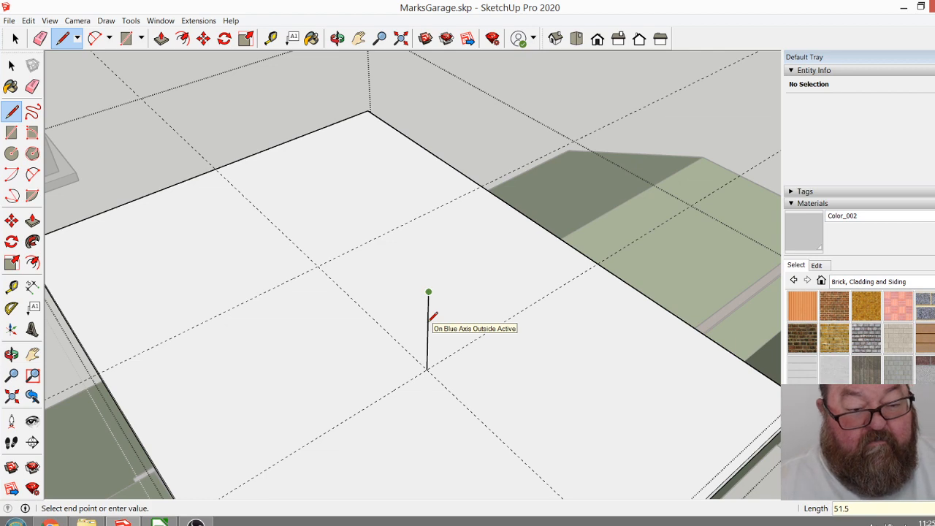
{"action": "left_click", "coordinate": [336, 38]}
{"action": "left_click_drag", "start_coordinate": [448, 202], "coordinate": [583, 199]}
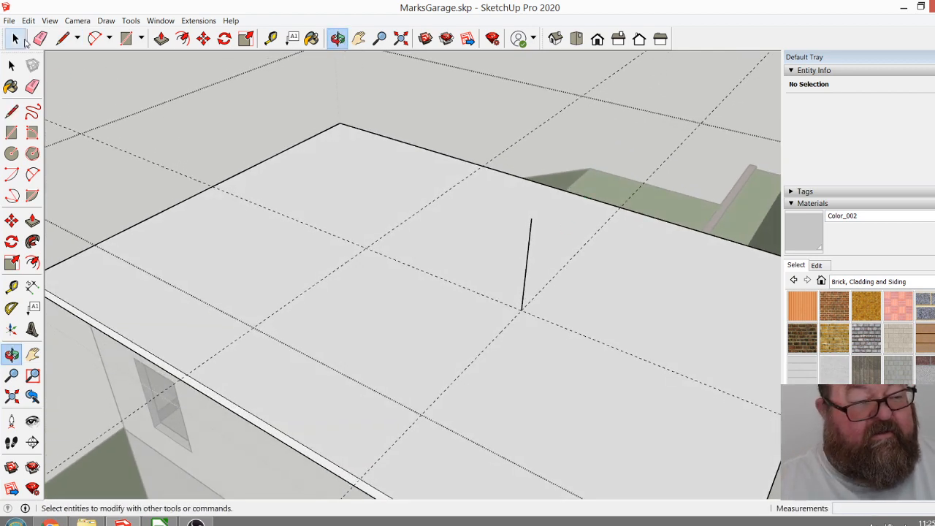
{"action": "left_click", "coordinate": [16, 38]}
{"action": "left_click", "coordinate": [529, 244]}
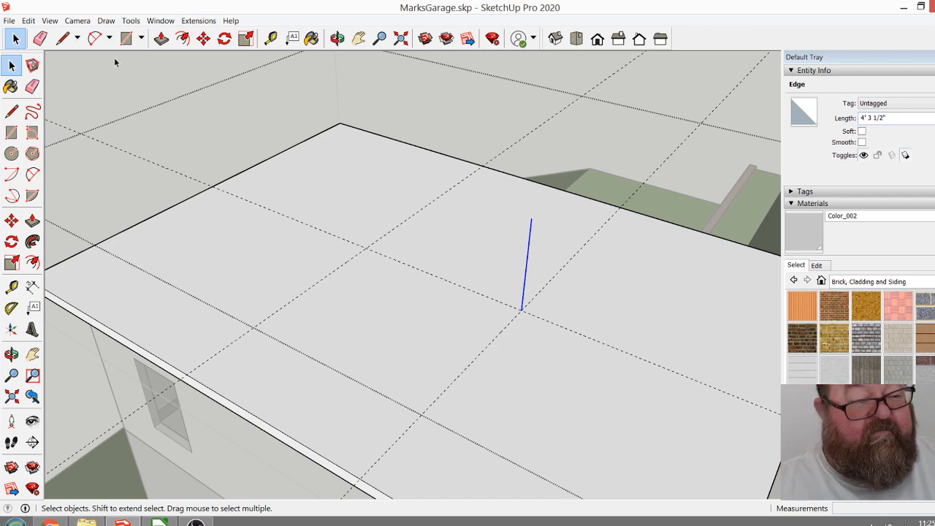
Draw a horizontal ridge line from the top of the vertical line to above the rear guide crossing.
{"action": "left_click", "coordinate": [62, 39]}
{"action": "left_click", "coordinate": [531, 217]}
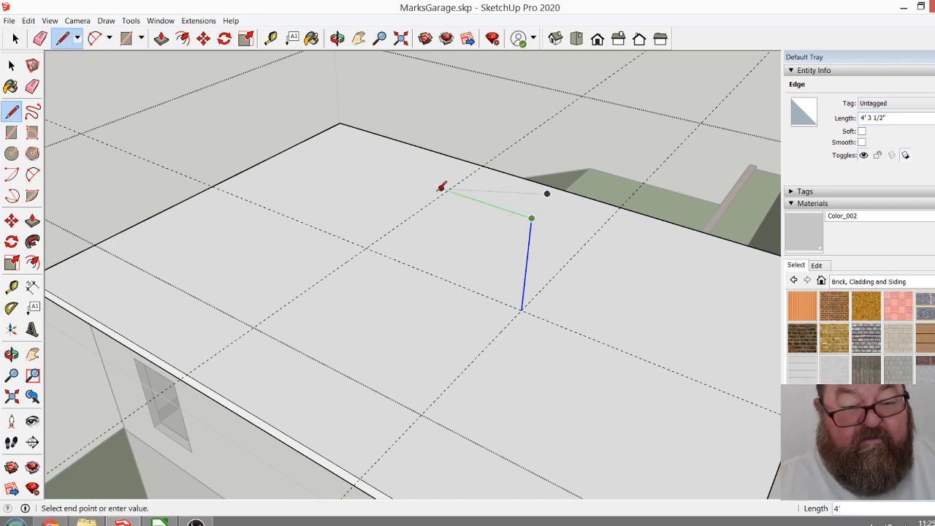
{"action": "left_click", "coordinate": [358, 241]}
Draw hip lines between the ridge's rear end and both rear corners of the roof slab.
{"action": "scroll", "coordinate": [409, 292], "scroll_direction": "down", "scroll_amount": 2}
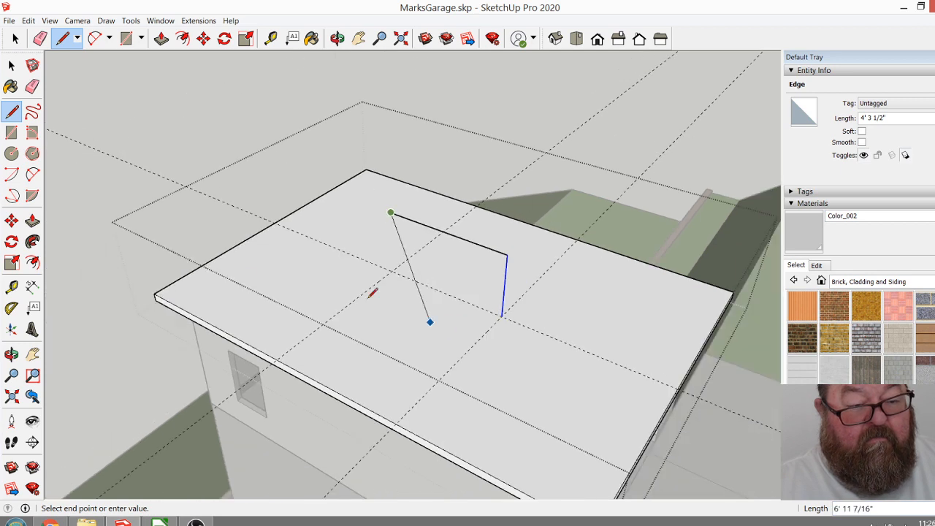
{"action": "left_click", "coordinate": [155, 293]}
{"action": "left_click", "coordinate": [392, 209]}
{"action": "left_click", "coordinate": [366, 170]}
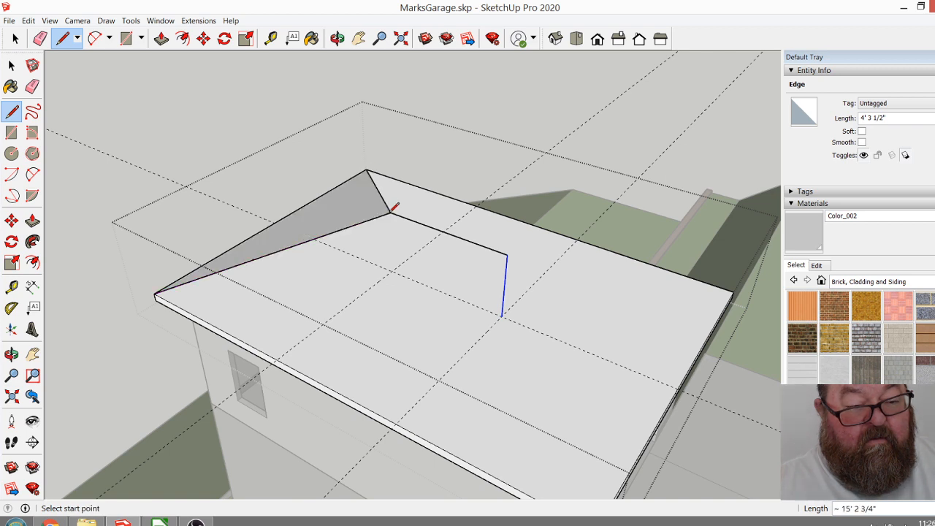
{"action": "left_click", "coordinate": [392, 210]}
Connect the ridge's front end to both front slab corners with hip lines, completing the roof faces.
{"action": "scroll", "coordinate": [232, 215], "scroll_direction": "down", "scroll_amount": 2}
{"action": "left_click", "coordinate": [436, 246]}
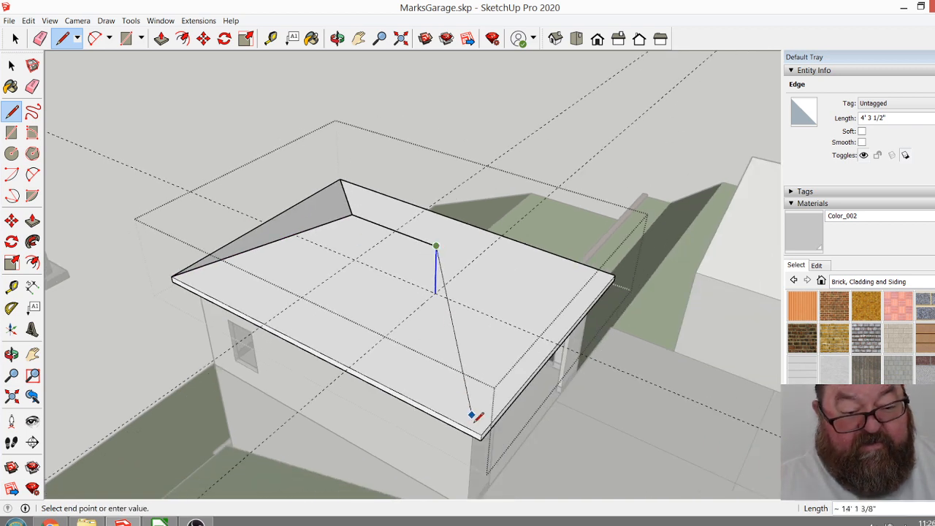
{"action": "left_click", "coordinate": [480, 436]}
{"action": "left_click", "coordinate": [437, 244]}
{"action": "left_click", "coordinate": [614, 276]}
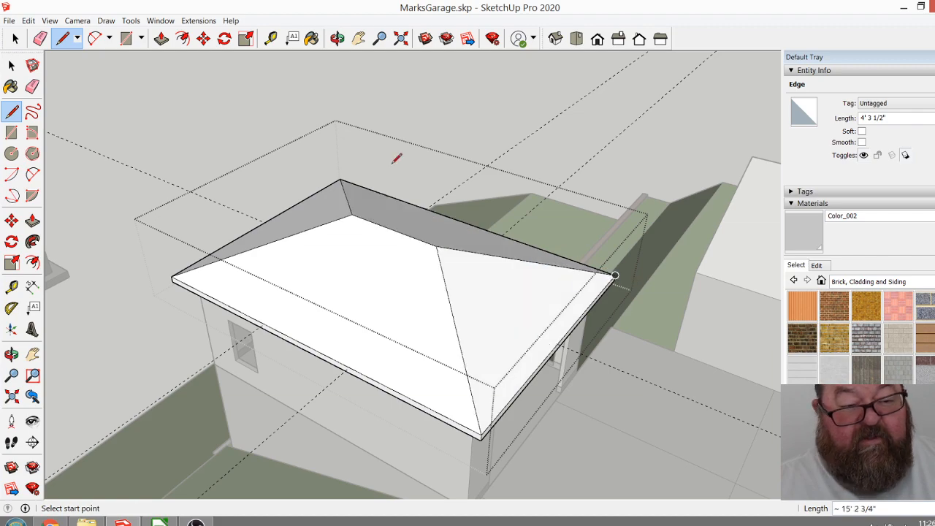
Erase the two guide lines running across the width of the garage roof.
{"action": "left_click", "coordinate": [336, 38]}
{"action": "left_click_drag", "start_coordinate": [451, 286], "coordinate": [344, 141]}
{"action": "mouse_move", "coordinate": [262, 160]}
{"action": "left_mouse_down"}
{"action": "mouse_move", "coordinate": [138, 171]}
{"action": "mouse_move", "coordinate": [206, 176]}
{"action": "mouse_move", "coordinate": [167, 200]}
{"action": "mouse_move", "coordinate": [278, 200]}
{"action": "mouse_move", "coordinate": [290, 234]}
{"action": "mouse_move", "coordinate": [576, 329]}
{"action": "mouse_move", "coordinate": [375, 326]}
{"action": "mouse_move", "coordinate": [344, 307]}
{"action": "left_mouse_up"}
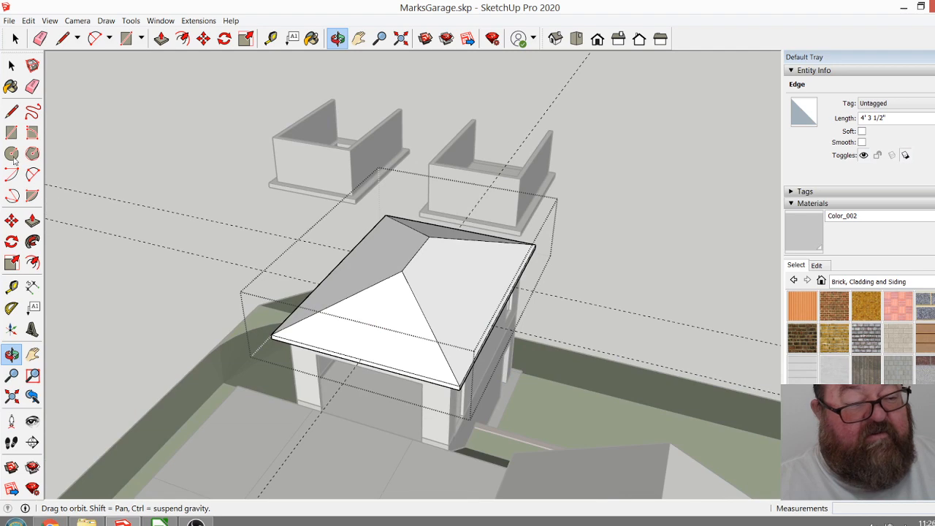
{"action": "left_click", "coordinate": [39, 38]}
{"action": "middle_click_drag", "start_coordinate": [124, 246], "coordinate": [288, 142]}
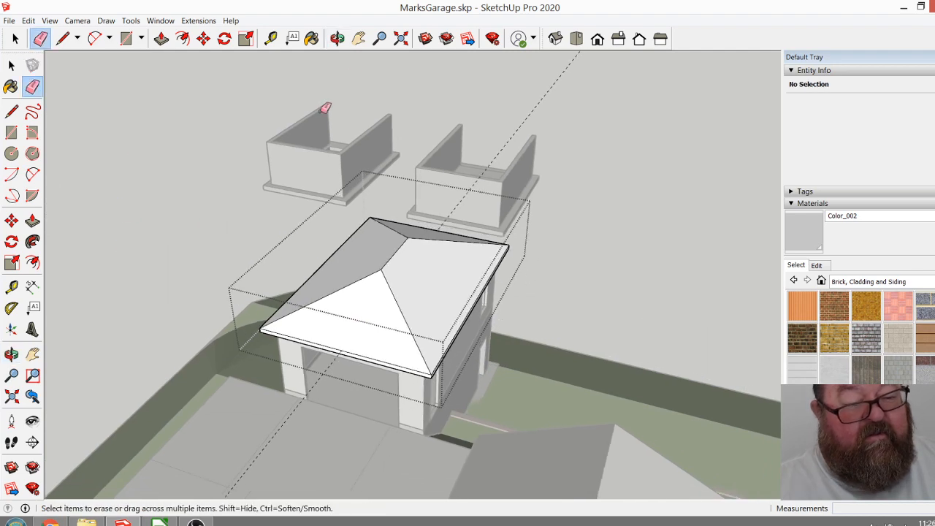
Delete the remaining lengthwise guide line inside the roof group and close the group.
{"action": "left_click", "coordinate": [337, 38]}
{"action": "mouse_move", "coordinate": [467, 220]}
{"action": "left_mouse_down"}
{"action": "mouse_move", "coordinate": [558, 273]}
{"action": "mouse_move", "coordinate": [263, 124]}
{"action": "left_mouse_up"}
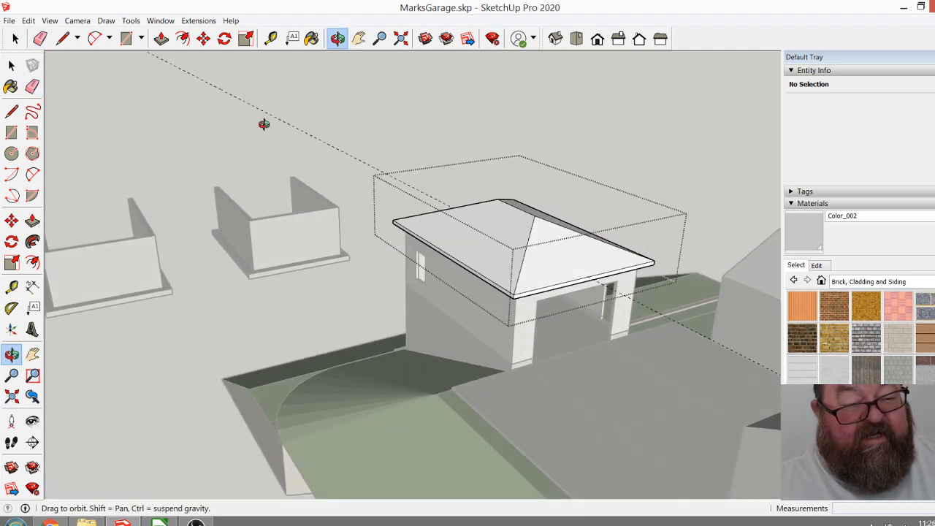
{"action": "left_click", "coordinate": [14, 38]}
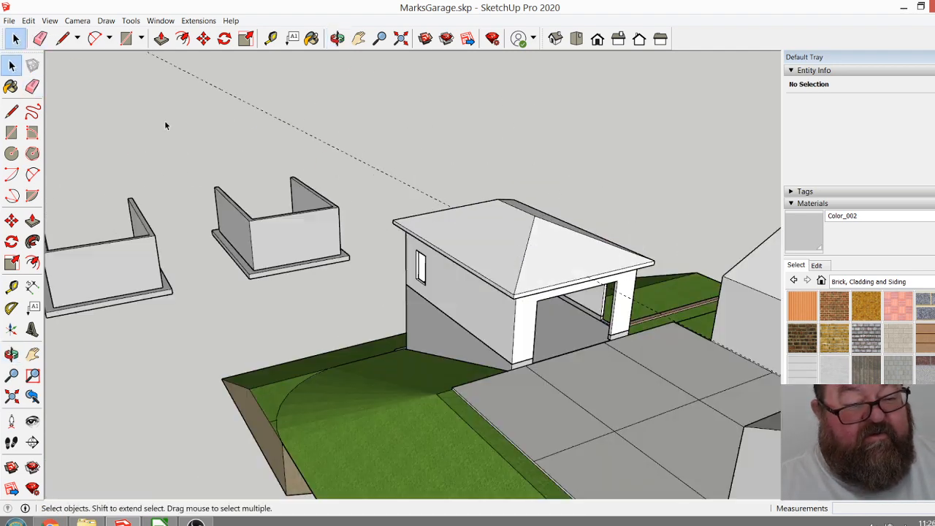
{"action": "double_click", "coordinate": [417, 195]}
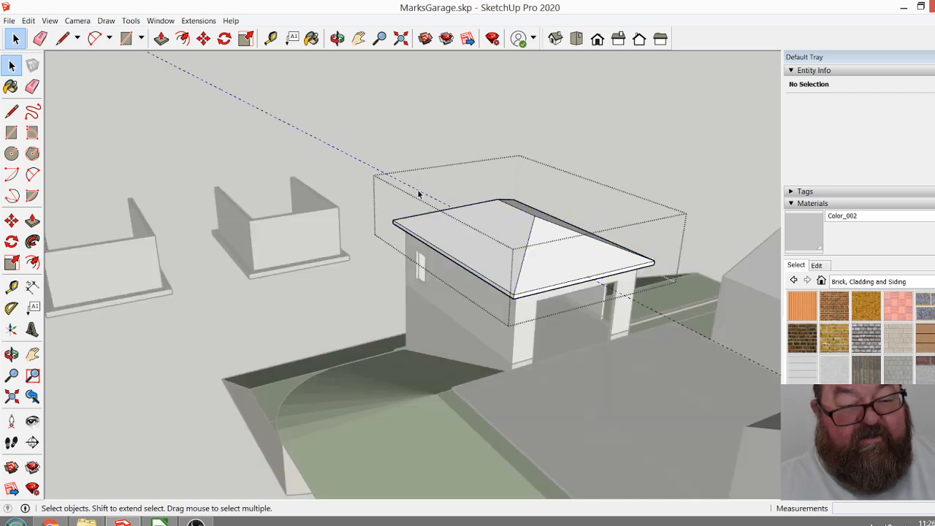
{"action": "left_click", "coordinate": [420, 194]}
{"action": "key", "text": "Delete"}
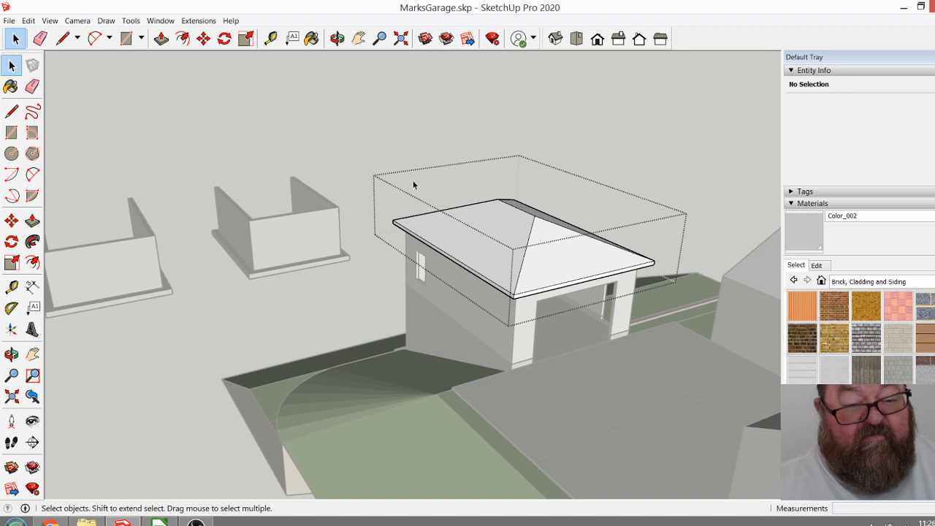
{"action": "left_click", "coordinate": [401, 158]}
Inspect the lowered hip roof and garage from above and from the driveway side at eye level.
{"action": "scroll", "coordinate": [540, 314], "scroll_direction": "up", "scroll_amount": 5}
{"action": "scroll", "coordinate": [540, 314], "scroll_direction": "down", "scroll_amount": 3}
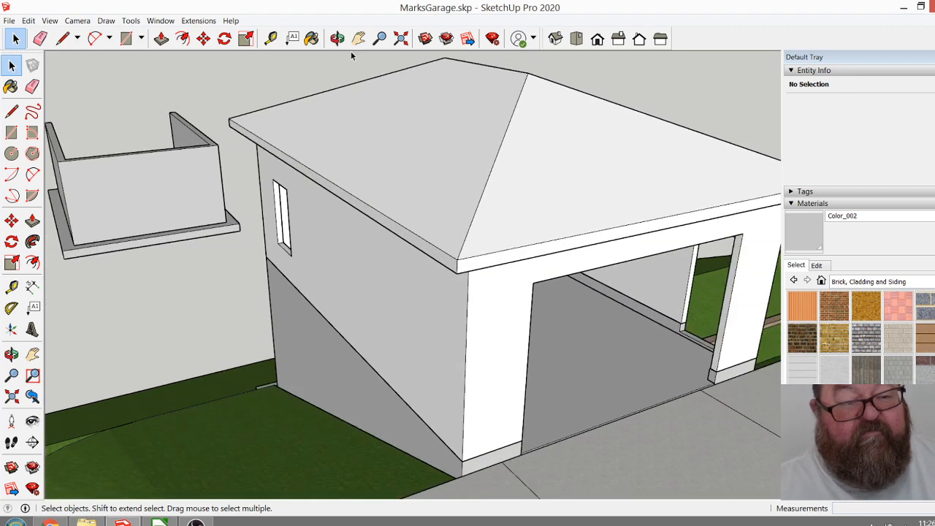
{"action": "left_click", "coordinate": [336, 38]}
{"action": "left_click_drag", "start_coordinate": [428, 261], "coordinate": [524, 344]}
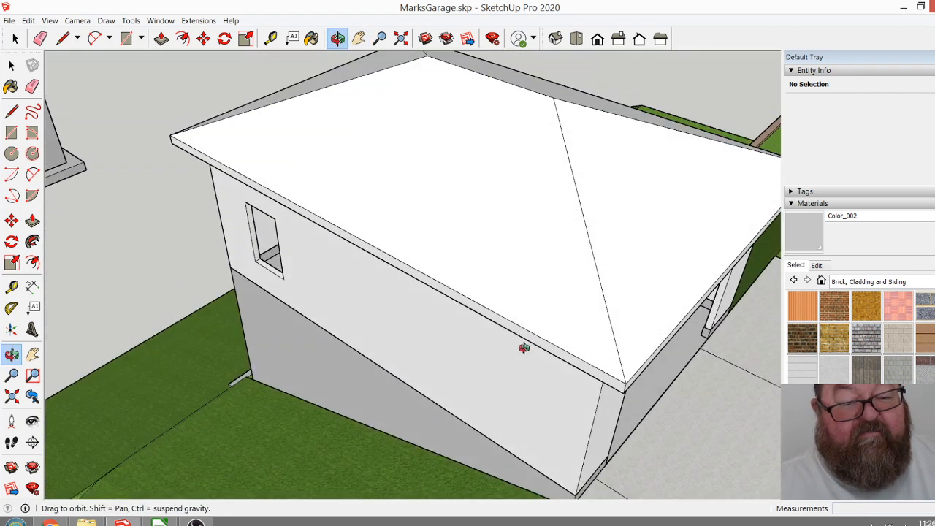
{"action": "scroll", "coordinate": [365, 309], "scroll_direction": "down", "scroll_amount": 5}
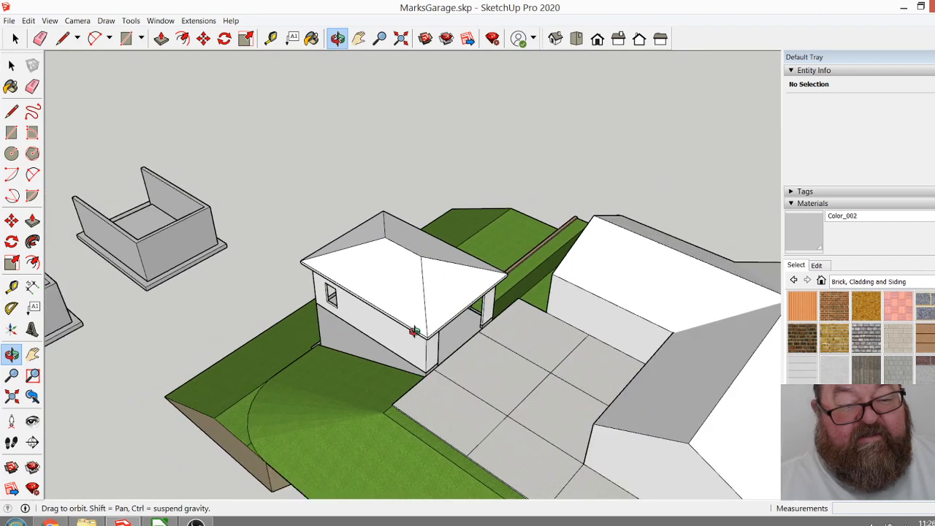
{"action": "left_click_drag", "start_coordinate": [414, 332], "coordinate": [526, 183]}
{"action": "scroll", "coordinate": [465, 244], "scroll_direction": "up", "scroll_amount": 5}
{"action": "left_click_drag", "start_coordinate": [488, 243], "coordinate": [317, 253]}
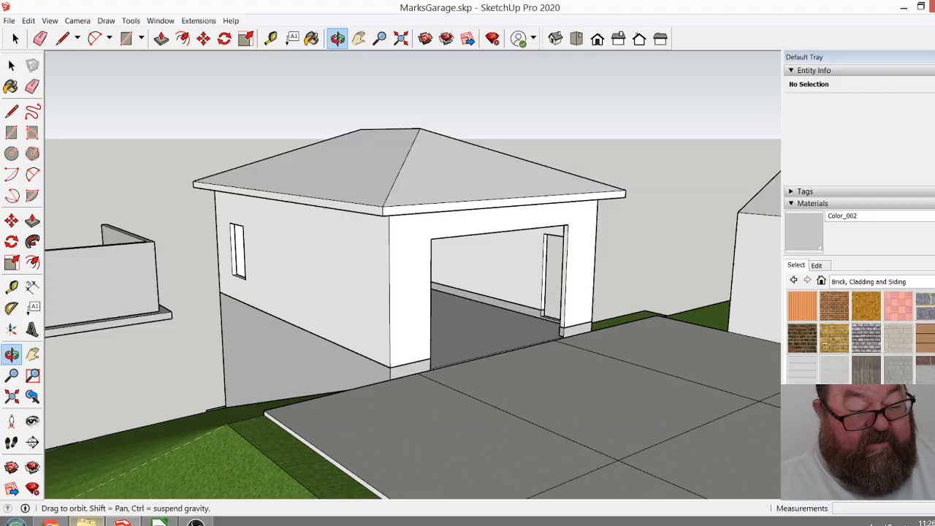
Switch to File Explorer and open Framing.jpg from the 2002 garage project folder inside Artisan Construction's 2020 Projects.
{"action": "left_click", "coordinate": [86, 521]}
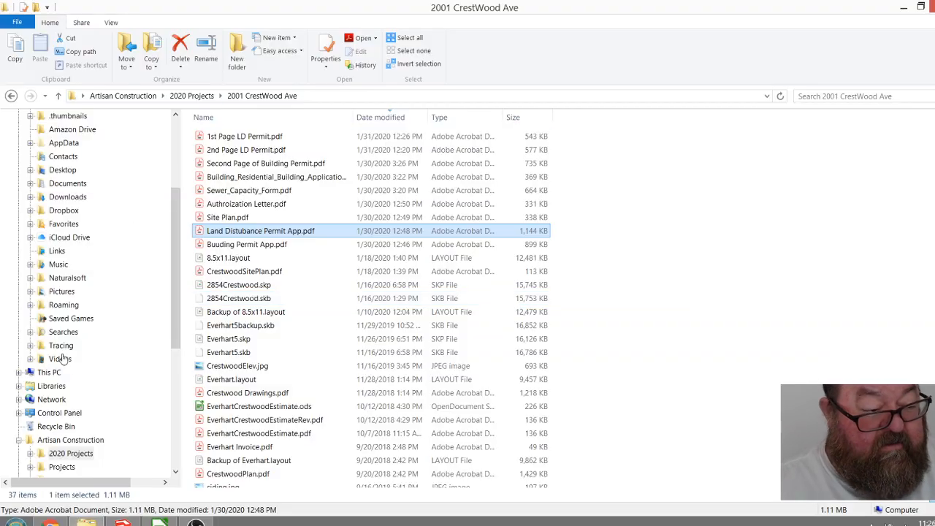
{"action": "left_click", "coordinate": [48, 373]}
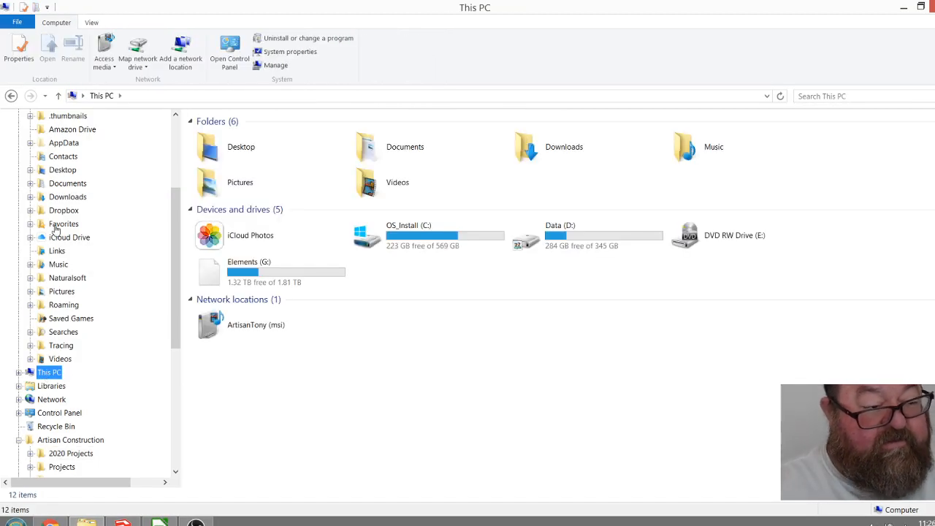
{"action": "scroll", "coordinate": [86, 159], "scroll_direction": "up", "scroll_amount": 4}
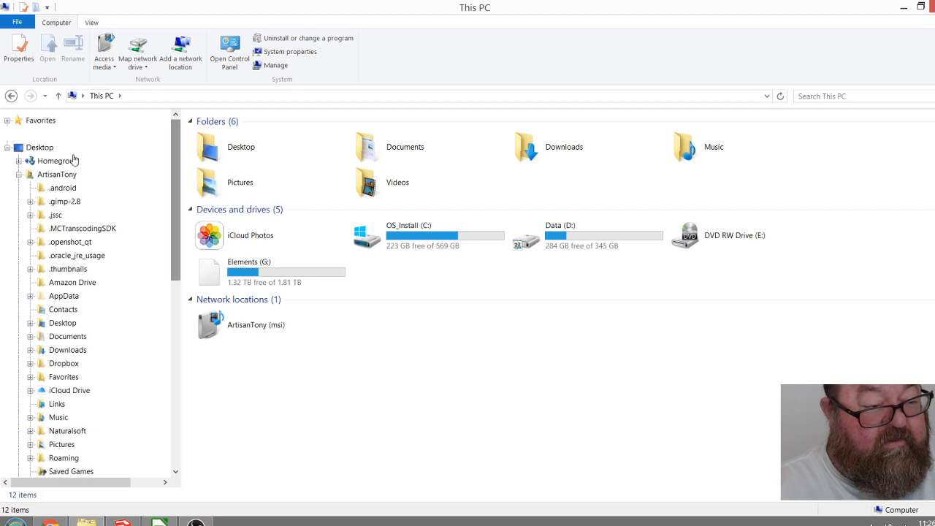
{"action": "left_click", "coordinate": [40, 146]}
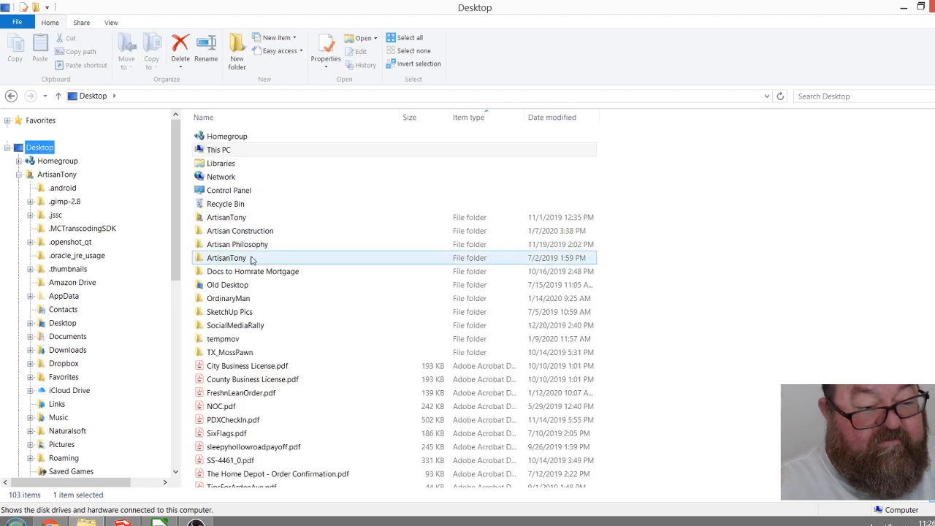
{"action": "double_click", "coordinate": [238, 230]}
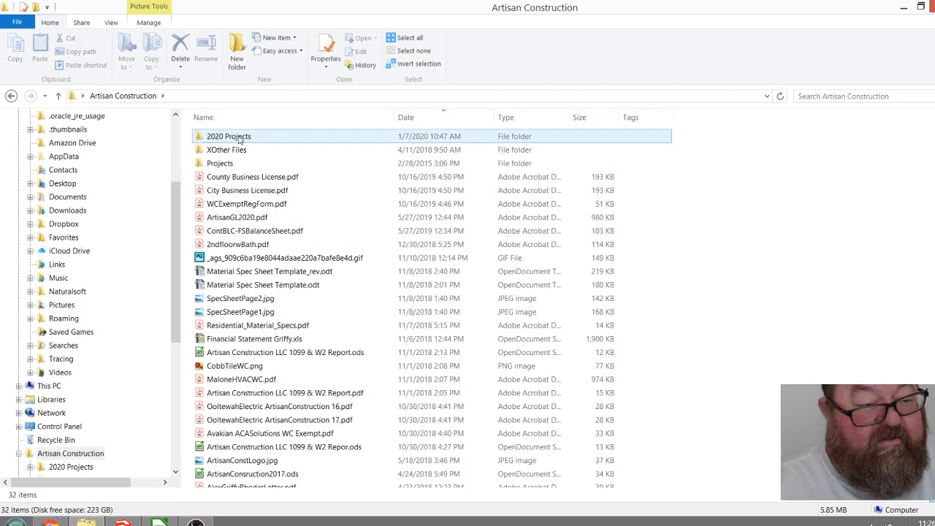
{"action": "double_click", "coordinate": [239, 138]}
{"action": "left_click", "coordinate": [241, 151]}
{"action": "double_click", "coordinate": [245, 150]}
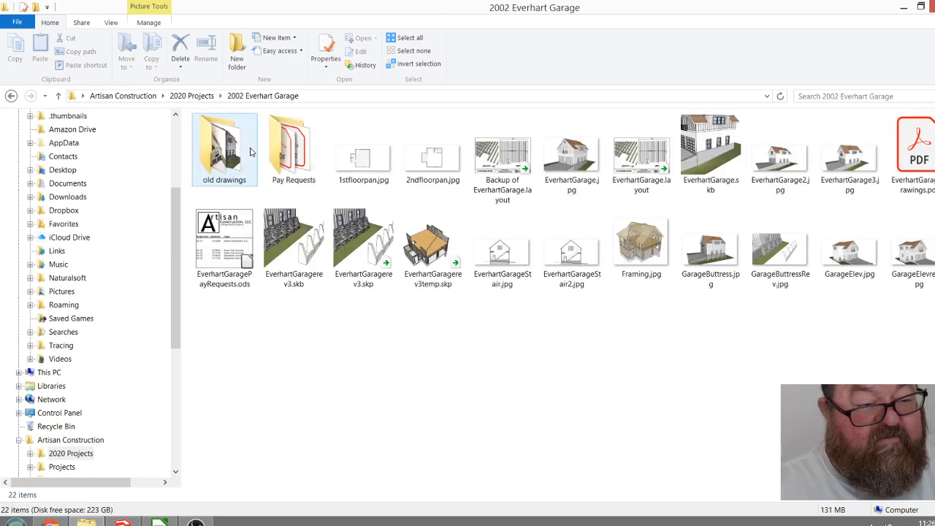
{"action": "double_click", "coordinate": [641, 241]}
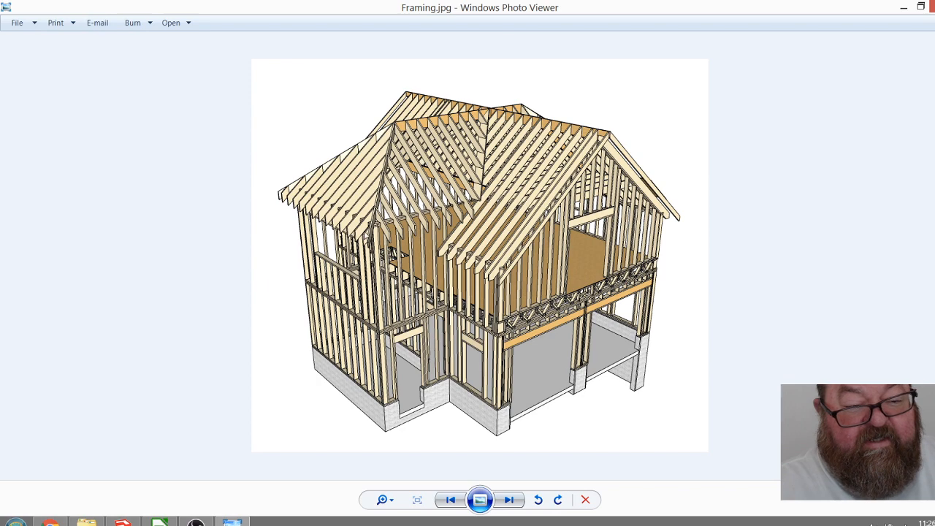
Examine the roof and wall framing in the reference picture up close, close it and switch back to SketchUp.
{"action": "scroll", "coordinate": [506, 274], "scroll_direction": "up", "scroll_amount": 2}
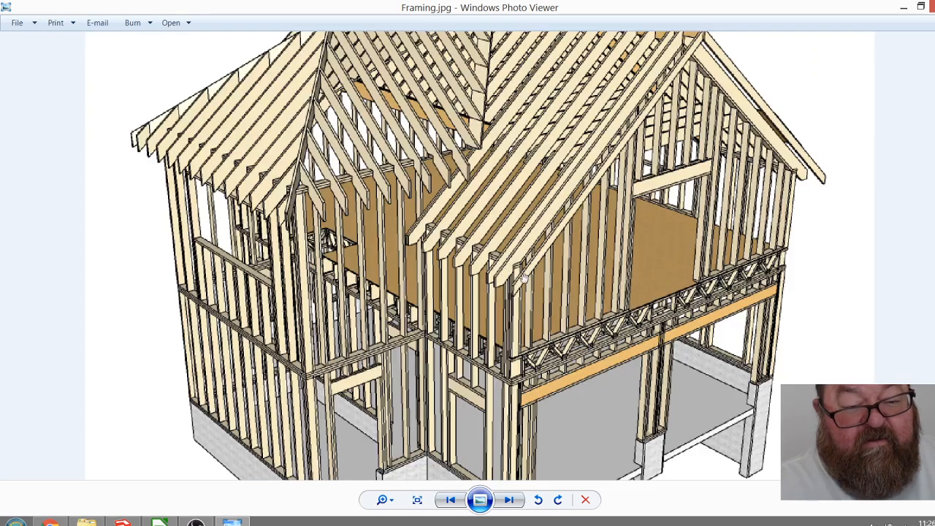
{"action": "scroll", "coordinate": [523, 277], "scroll_direction": "up", "scroll_amount": 1}
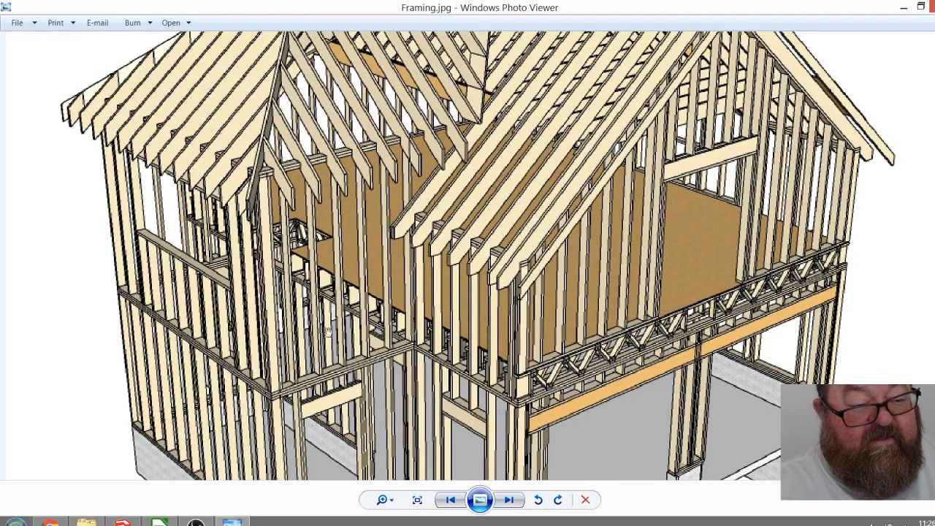
{"action": "scroll", "coordinate": [306, 325], "scroll_direction": "down", "scroll_amount": 3}
{"action": "scroll", "coordinate": [375, 260], "scroll_direction": "down", "scroll_amount": 2}
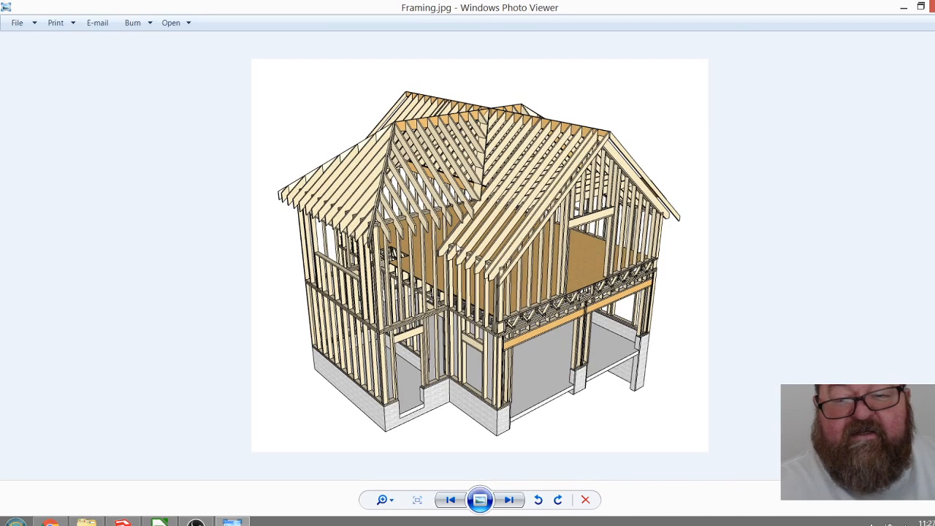
{"action": "key", "text": "alt+F4"}
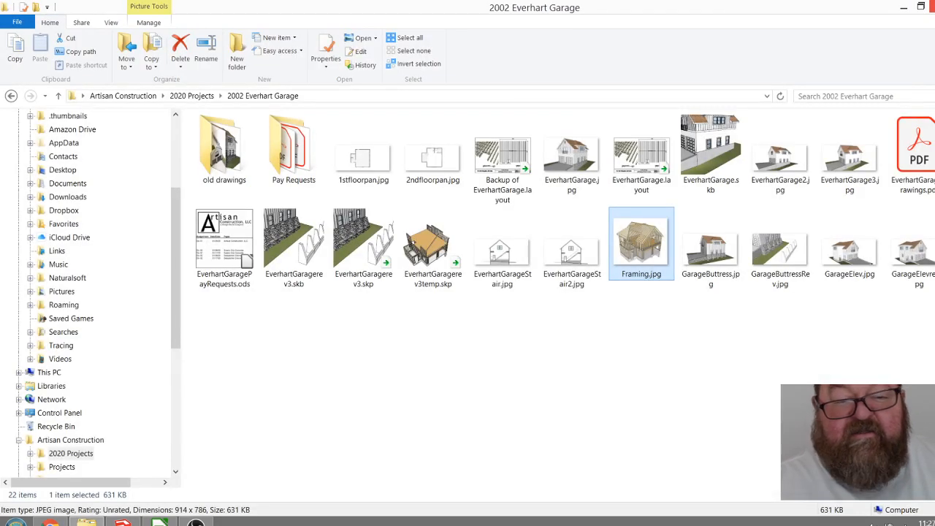
{"action": "mouse_move", "coordinate": [86, 521]}
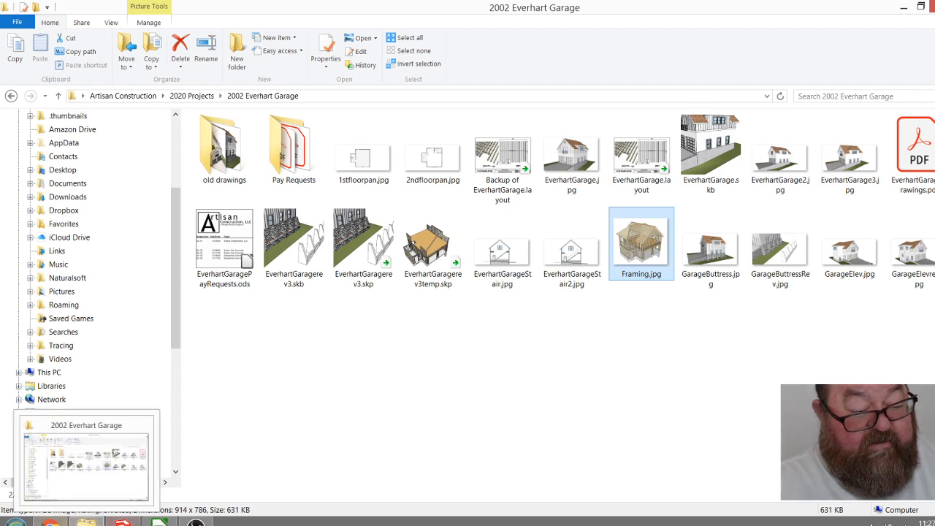
{"action": "left_click", "coordinate": [122, 521]}
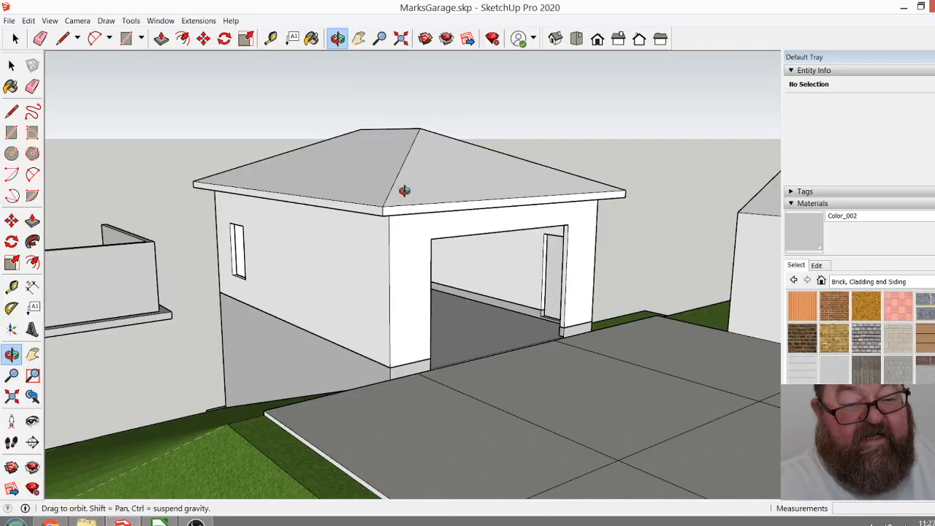
Move the hip roof group straight down 3 inches along the garage's front corner edge.
{"action": "left_click_drag", "start_coordinate": [381, 240], "coordinate": [360, 354]}
{"action": "scroll", "coordinate": [363, 277], "scroll_direction": "up", "scroll_amount": 5}
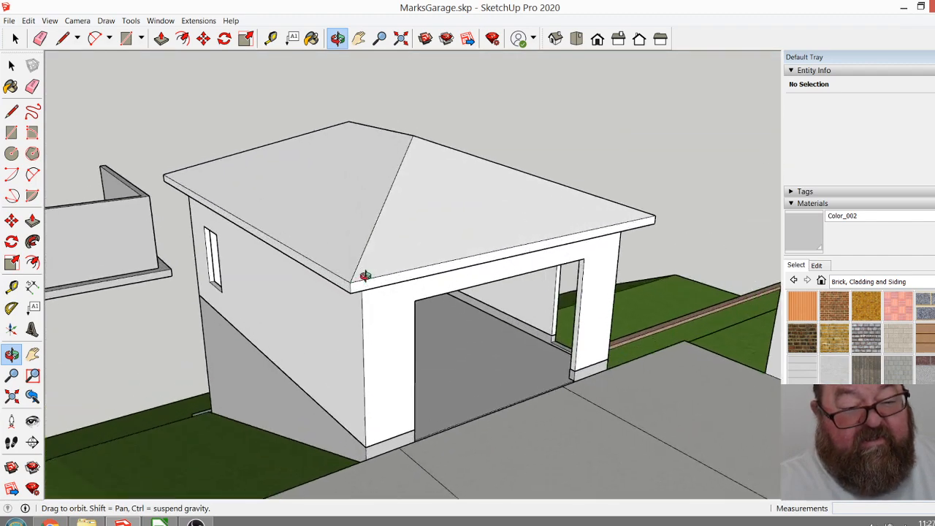
{"action": "scroll", "coordinate": [402, 256], "scroll_direction": "up", "scroll_amount": 5}
{"action": "scroll", "coordinate": [406, 182], "scroll_direction": "up", "scroll_amount": 3}
{"action": "scroll", "coordinate": [406, 183], "scroll_direction": "up", "scroll_amount": 3}
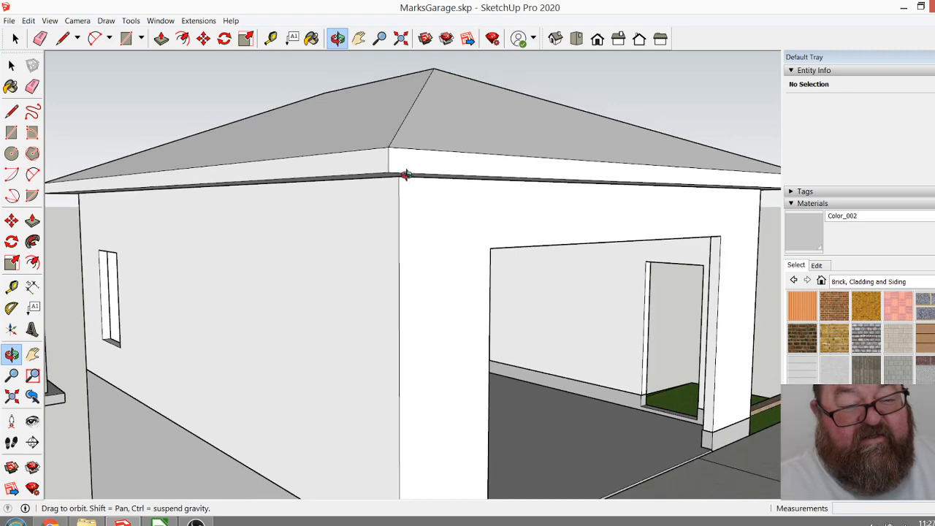
{"action": "scroll", "coordinate": [393, 257], "scroll_direction": "down", "scroll_amount": 5}
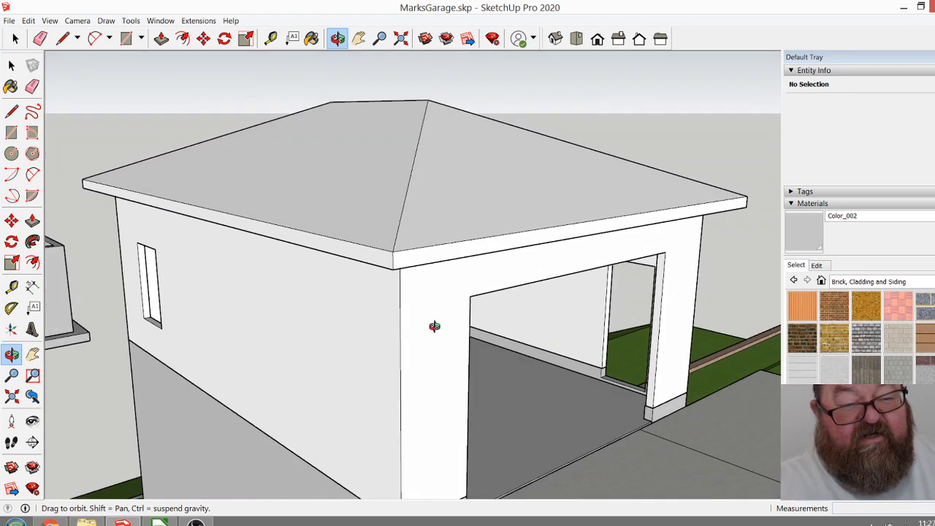
{"action": "left_click", "coordinate": [11, 65]}
{"action": "left_click", "coordinate": [11, 45]}
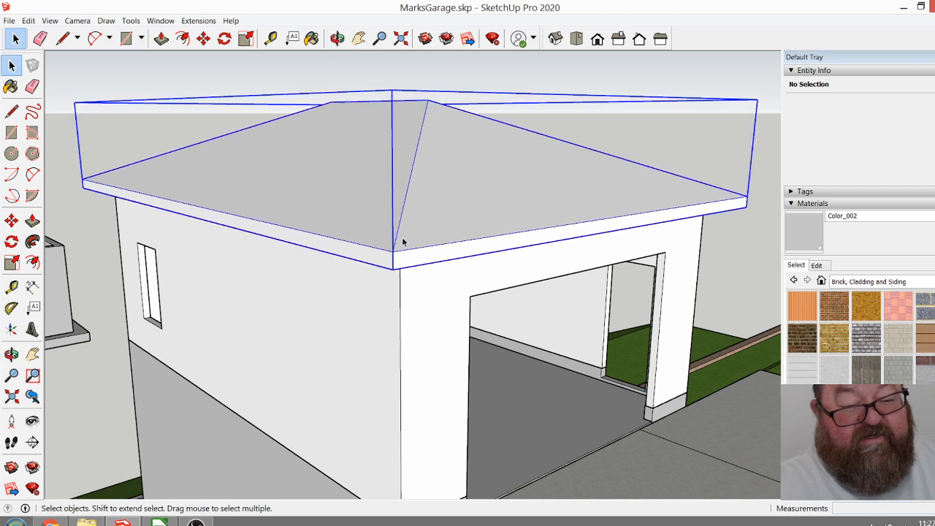
{"action": "left_click", "coordinate": [393, 227]}
{"action": "left_click", "coordinate": [204, 38]}
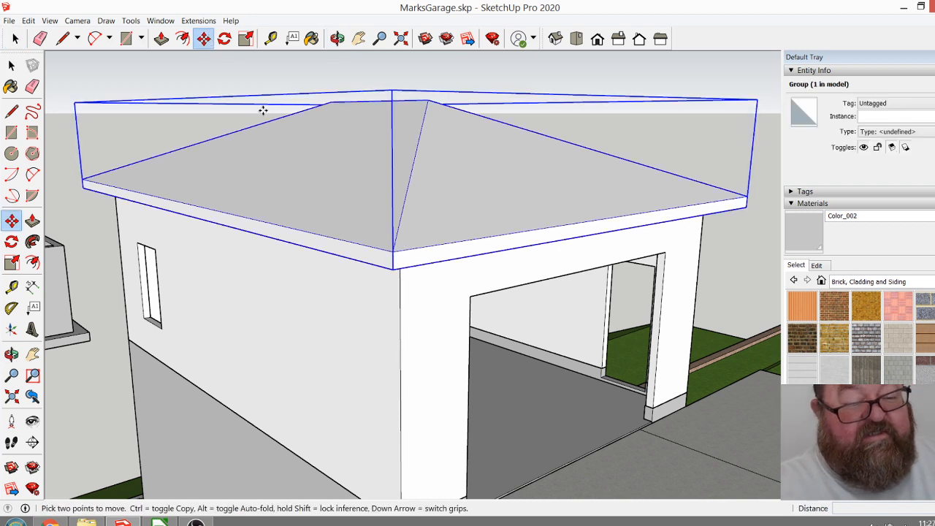
{"action": "left_click", "coordinate": [402, 319]}
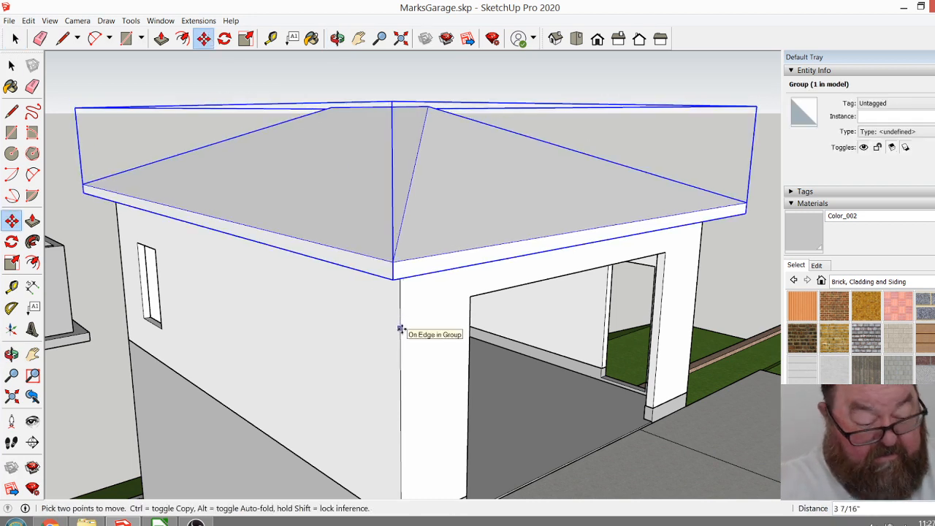
{"action": "key", "text": "Return"}
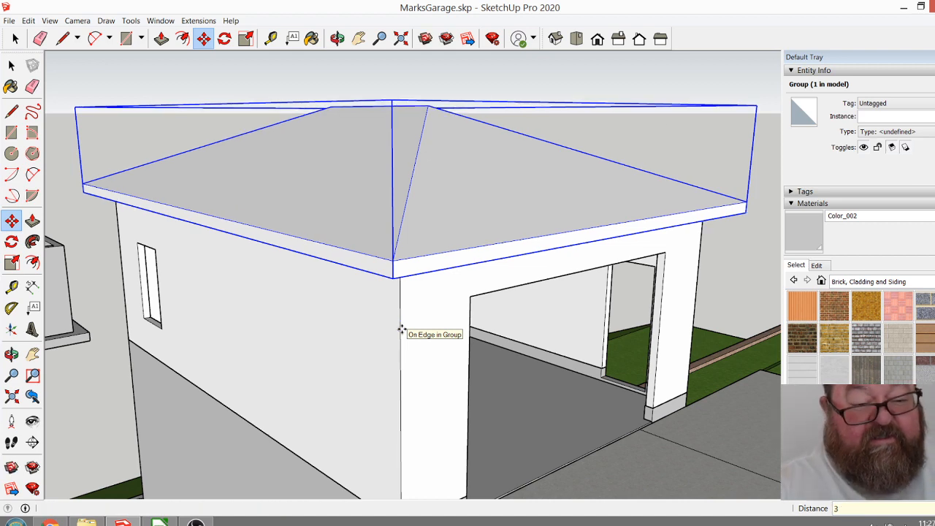
Deselect the roof group and inspect the roof and garage from the driveway side and the downhill door side.
{"action": "left_click", "coordinate": [337, 38]}
{"action": "left_click_drag", "start_coordinate": [413, 203], "coordinate": [424, 249]}
{"action": "left_click_drag", "start_coordinate": [373, 208], "coordinate": [322, 235]}
{"action": "key", "text": "space"}
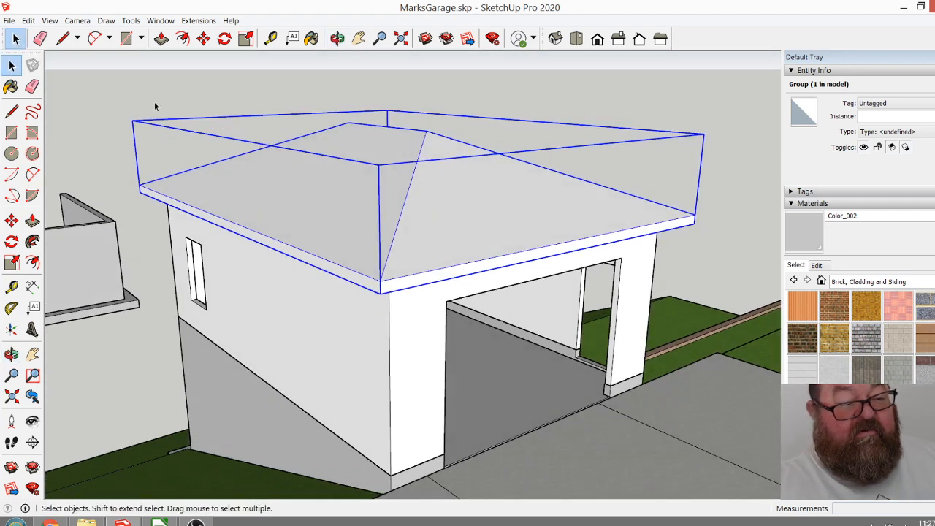
{"action": "left_click", "coordinate": [155, 107]}
{"action": "left_click", "coordinate": [336, 39]}
{"action": "left_click_drag", "start_coordinate": [395, 175], "coordinate": [463, 241]}
{"action": "left_click_drag", "start_coordinate": [408, 196], "coordinate": [438, 265]}
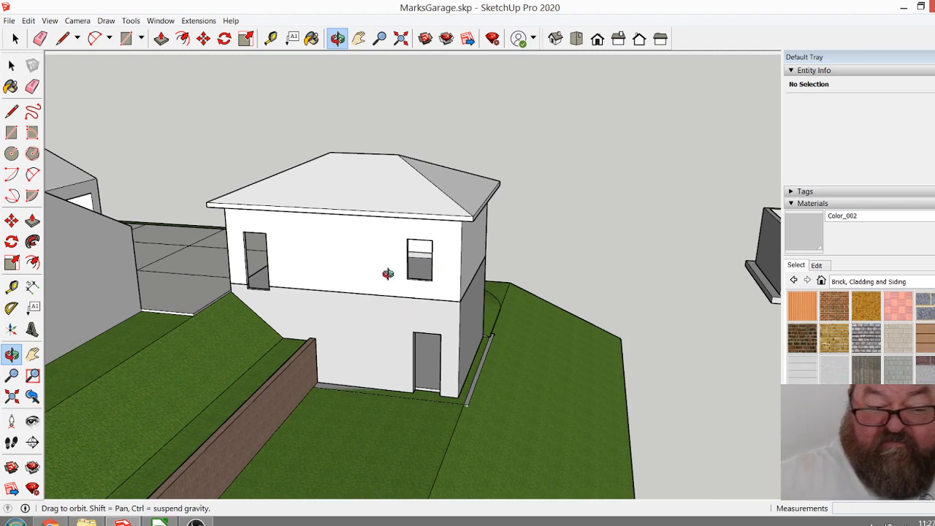
{"action": "left_click_drag", "start_coordinate": [396, 317], "coordinate": [338, 331]}
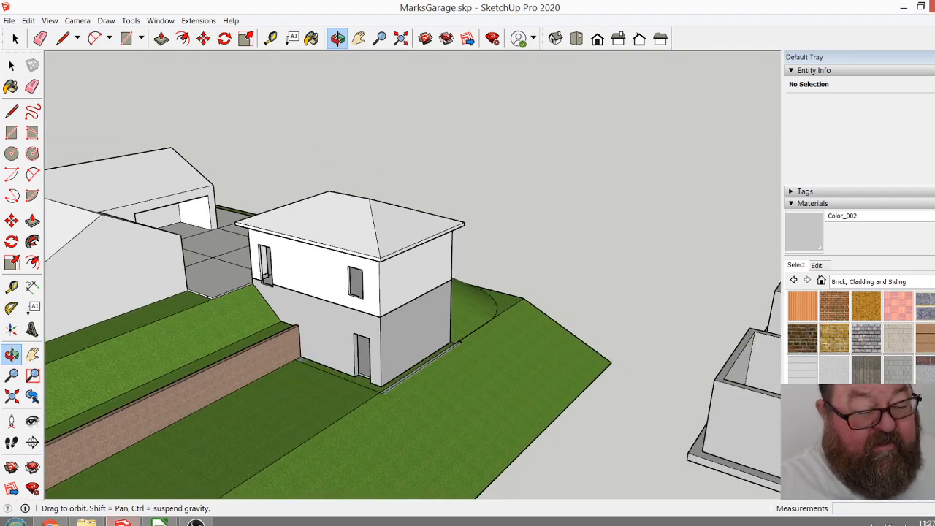
Check the live stream's dashboard and chat in YouTube Studio and return to the SketchUp model.
{"action": "left_click", "coordinate": [48, 521]}
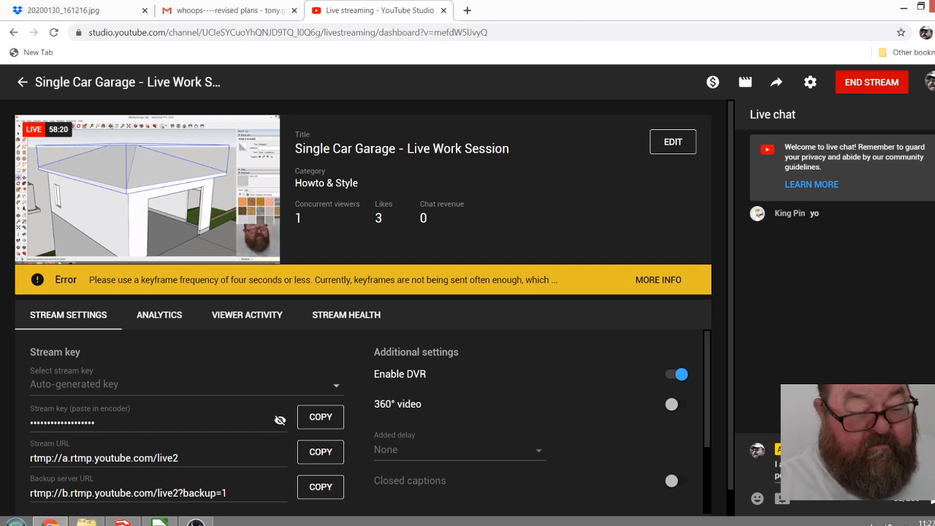
{"action": "key", "text": "alt+Tab"}
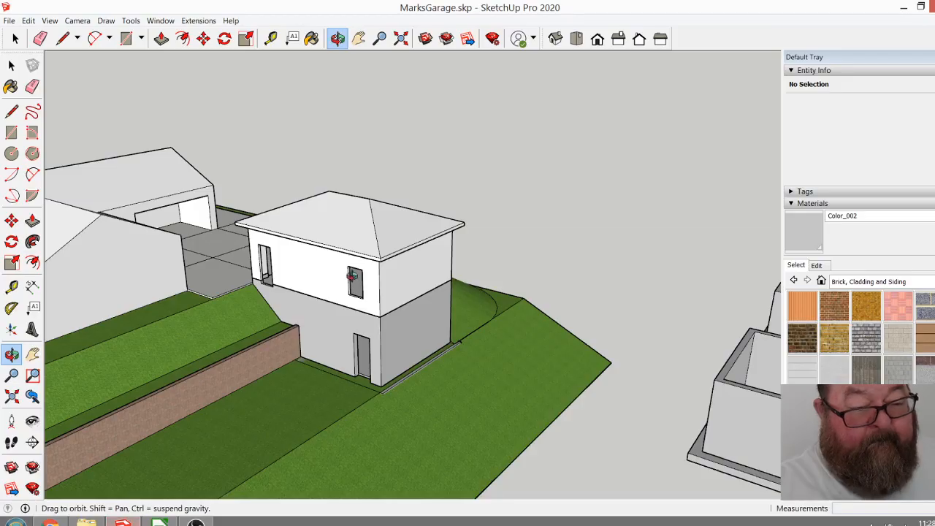
Draw a rectangle about 9 3/4" high and 2' 8" wide on the wall directly below the upper side door's threshold.
{"action": "scroll", "coordinate": [381, 314], "scroll_direction": "up", "scroll_amount": 10}
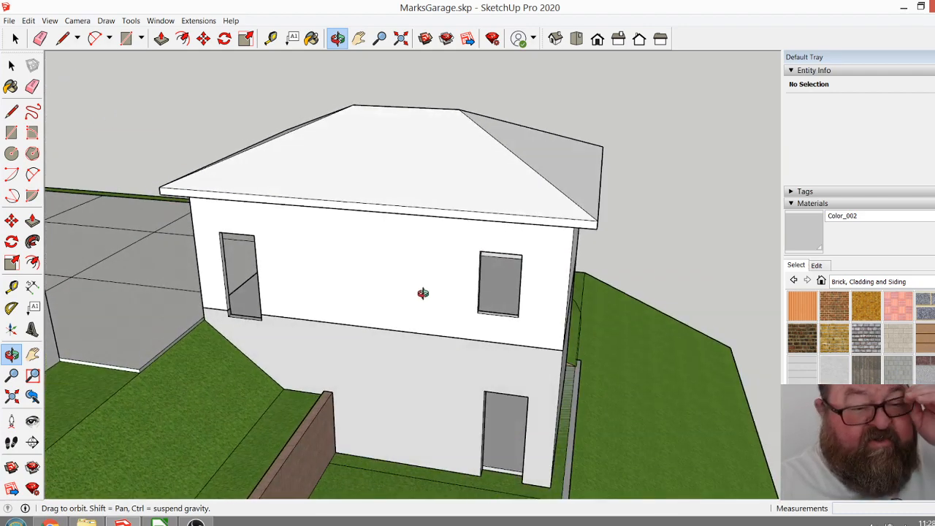
{"action": "scroll", "coordinate": [417, 401], "scroll_direction": "up", "scroll_amount": 3}
{"action": "scroll", "coordinate": [442, 344], "scroll_direction": "down", "scroll_amount": 2}
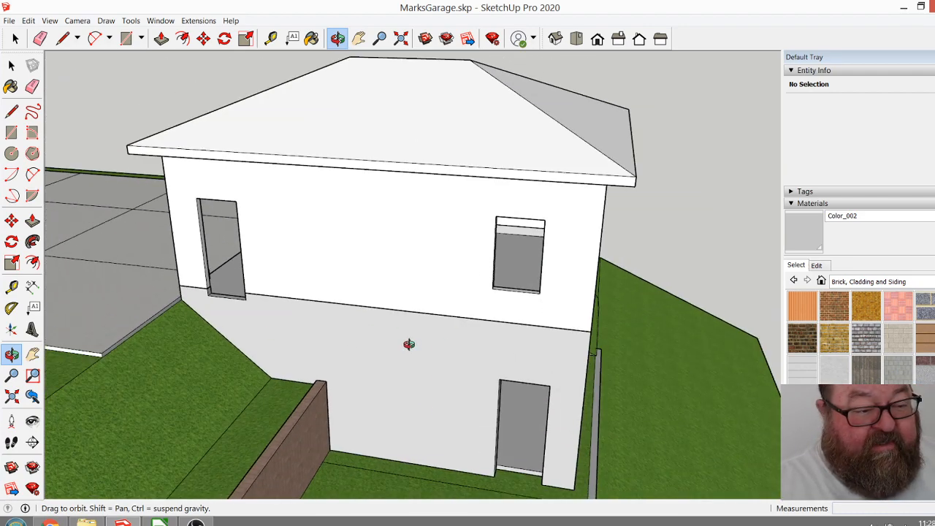
{"action": "left_click_drag", "start_coordinate": [264, 332], "coordinate": [230, 324]}
{"action": "scroll", "coordinate": [175, 299], "scroll_direction": "up", "scroll_amount": 8}
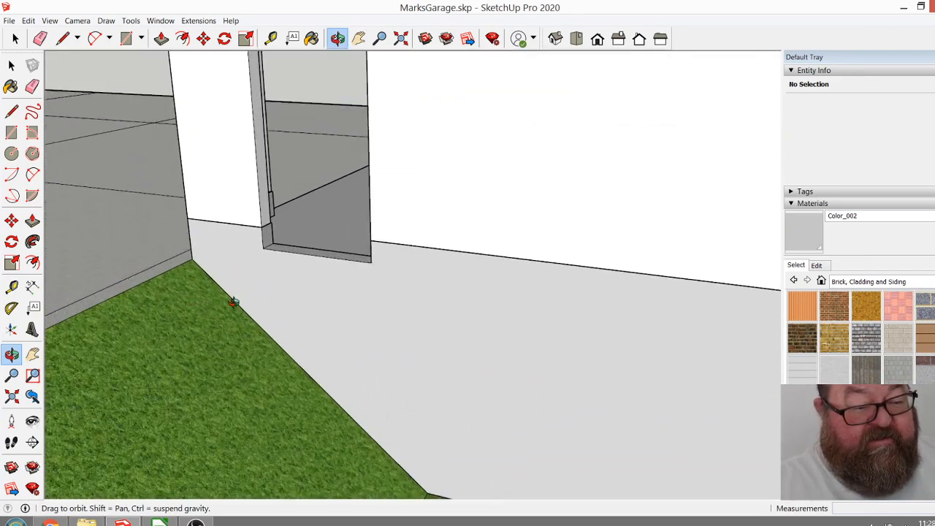
{"action": "left_click_drag", "start_coordinate": [312, 290], "coordinate": [351, 321]}
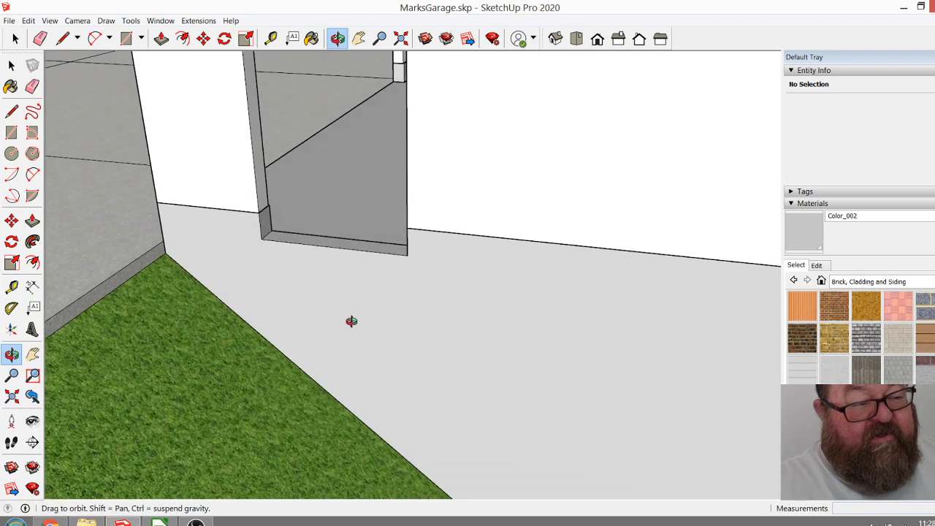
{"action": "left_click", "coordinate": [126, 38]}
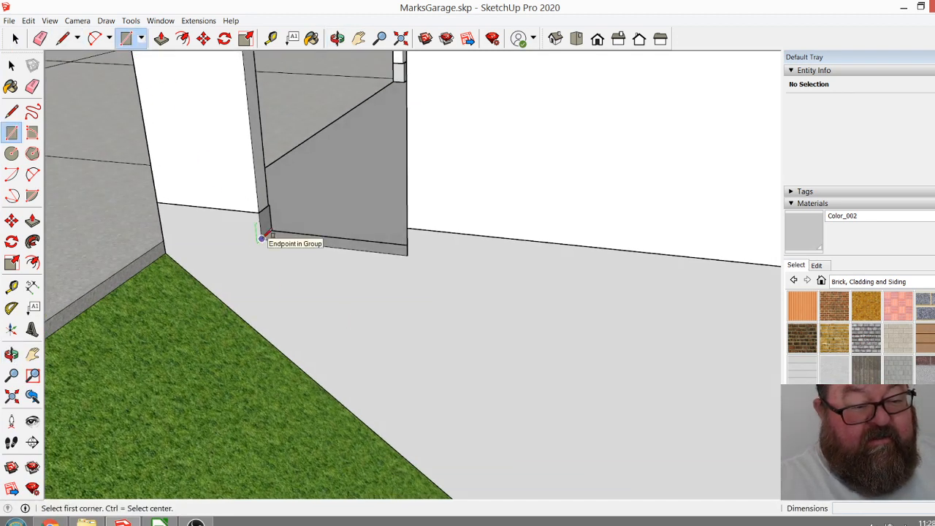
{"action": "left_click", "coordinate": [261, 239]}
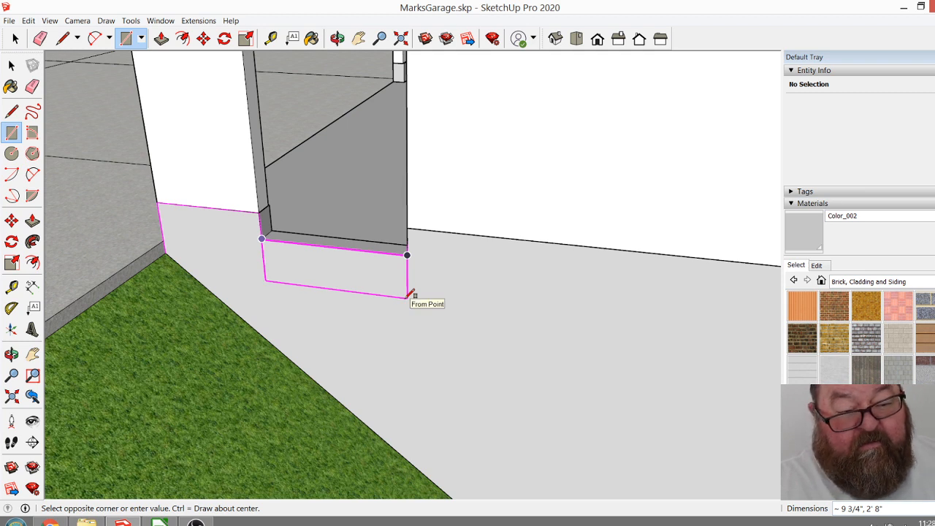
{"action": "left_click", "coordinate": [408, 295]}
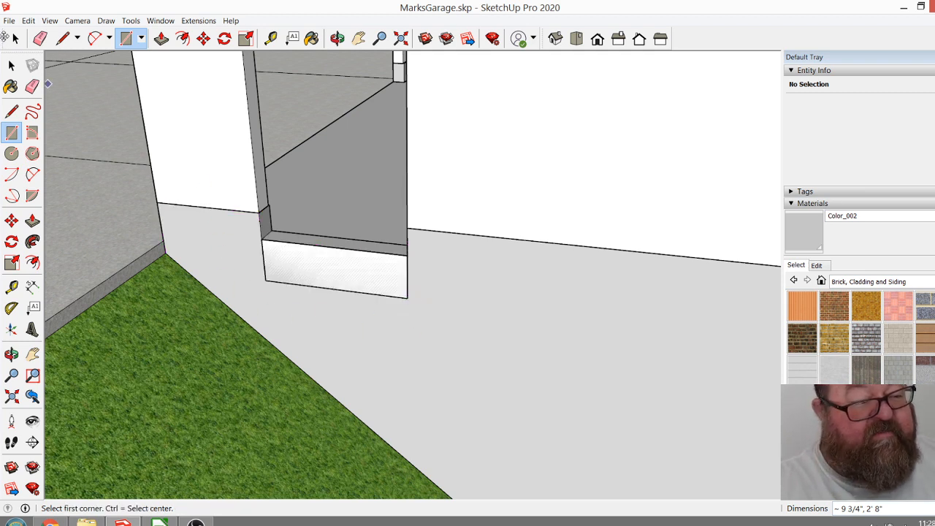
Make the rectangle below the door threshold, with its face and edges, into a group and open the group for editing.
{"action": "left_click", "coordinate": [14, 38]}
{"action": "left_click_drag", "start_coordinate": [241, 235], "coordinate": [425, 303]}
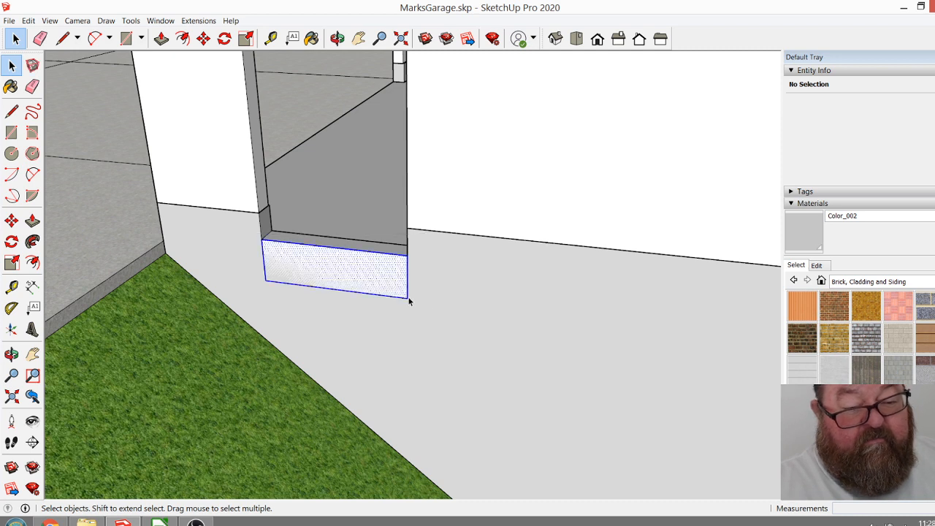
{"action": "right_click", "coordinate": [372, 278]}
{"action": "left_click", "coordinate": [393, 370]}
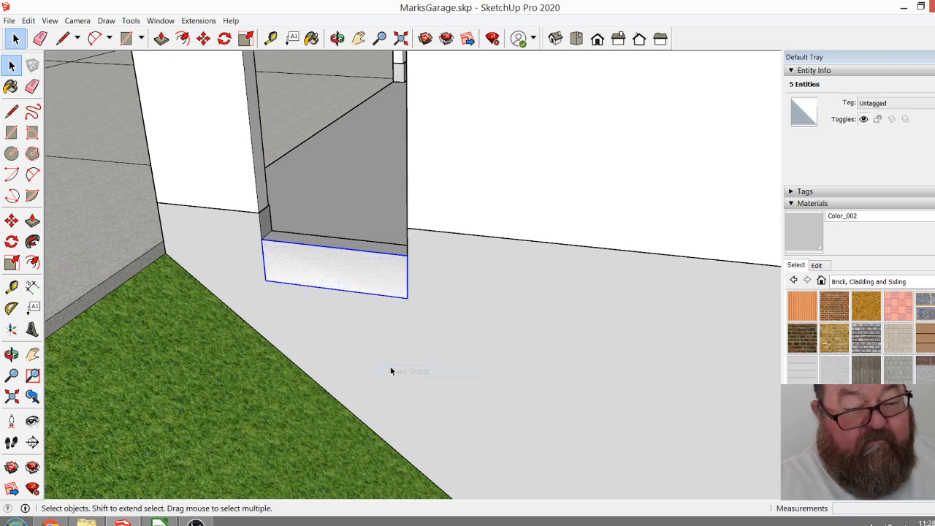
{"action": "double_click", "coordinate": [311, 270]}
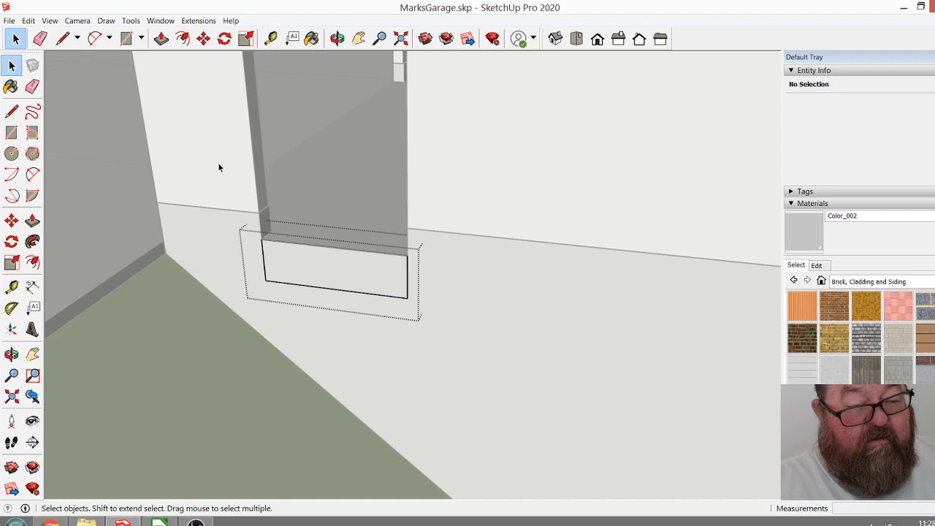
Push/Pull the rectangle below the upper side door outward 3' 4" to form a landing slab.
{"action": "left_click", "coordinate": [162, 38]}
{"action": "left_click_drag", "start_coordinate": [294, 269], "coordinate": [255, 321]}
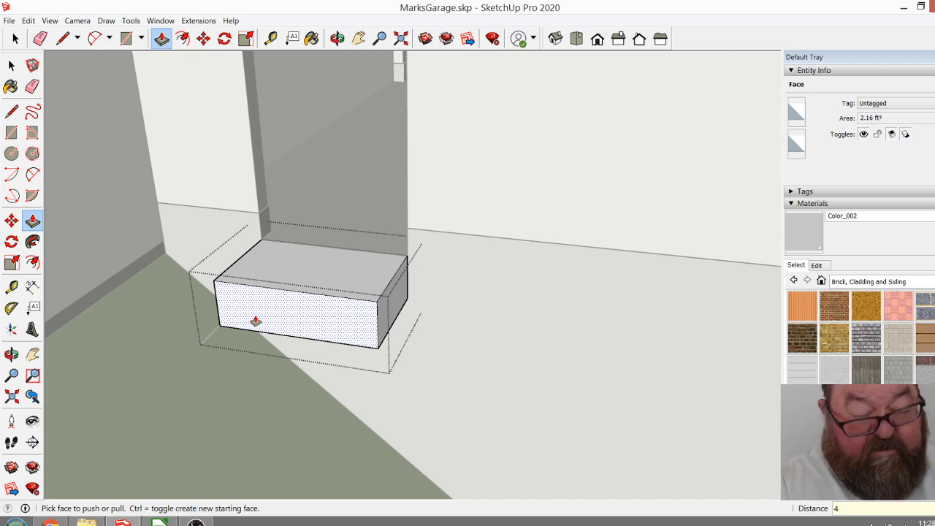
{"action": "key", "text": "Return"}
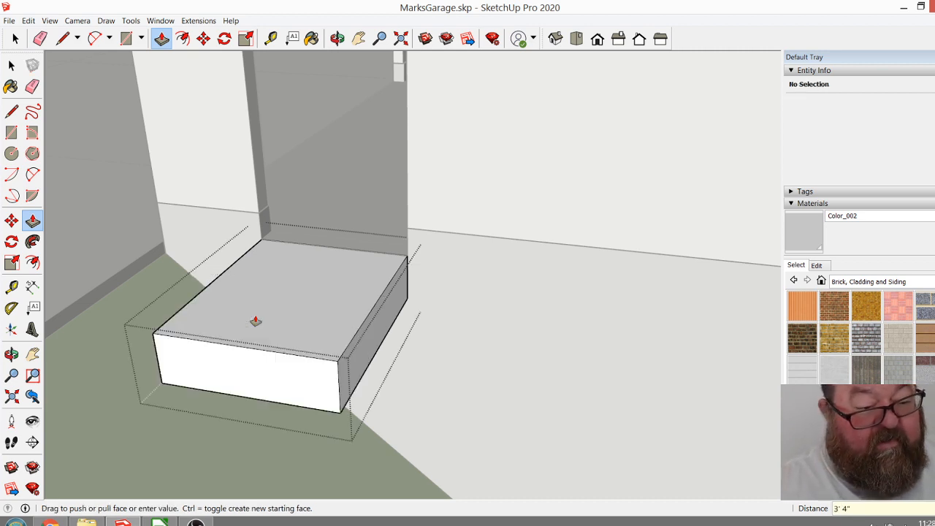
Extend the landing slab's driveway-side end by 2' with Push/Pull.
{"action": "left_click", "coordinate": [337, 38]}
{"action": "left_click_drag", "start_coordinate": [439, 241], "coordinate": [512, 345]}
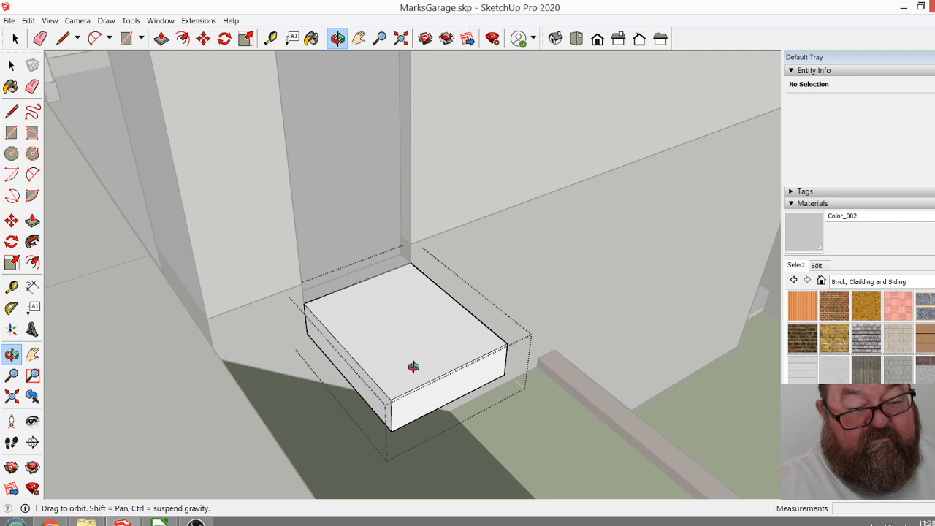
{"action": "scroll", "coordinate": [437, 407], "scroll_direction": "up", "scroll_amount": 3}
{"action": "scroll", "coordinate": [468, 247], "scroll_direction": "down", "scroll_amount": 2}
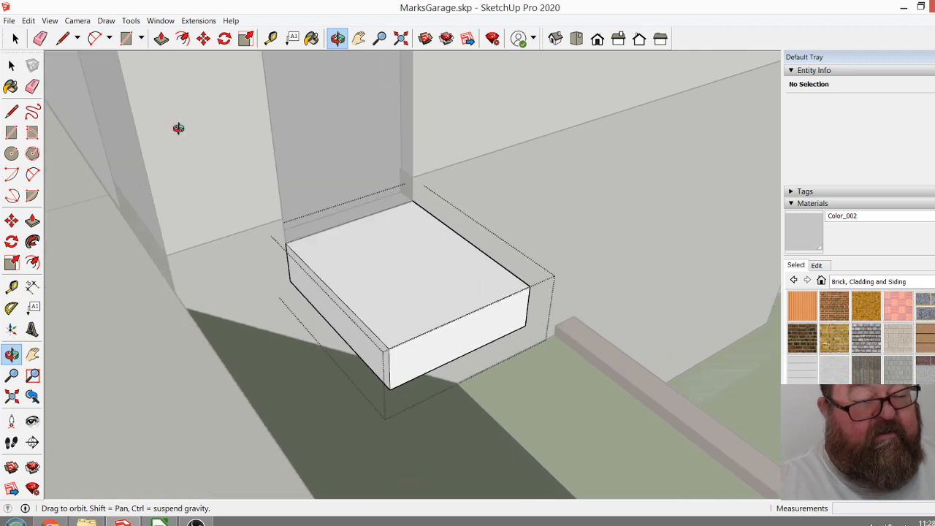
{"action": "left_click", "coordinate": [161, 40]}
{"action": "left_click_drag", "start_coordinate": [299, 280], "coordinate": [271, 438]}
{"action": "left_click", "coordinate": [337, 38]}
{"action": "left_click_drag", "start_coordinate": [350, 263], "coordinate": [330, 258]}
Push/Pull the landing's downhill end out 10" and close the group.
{"action": "left_click", "coordinate": [161, 38]}
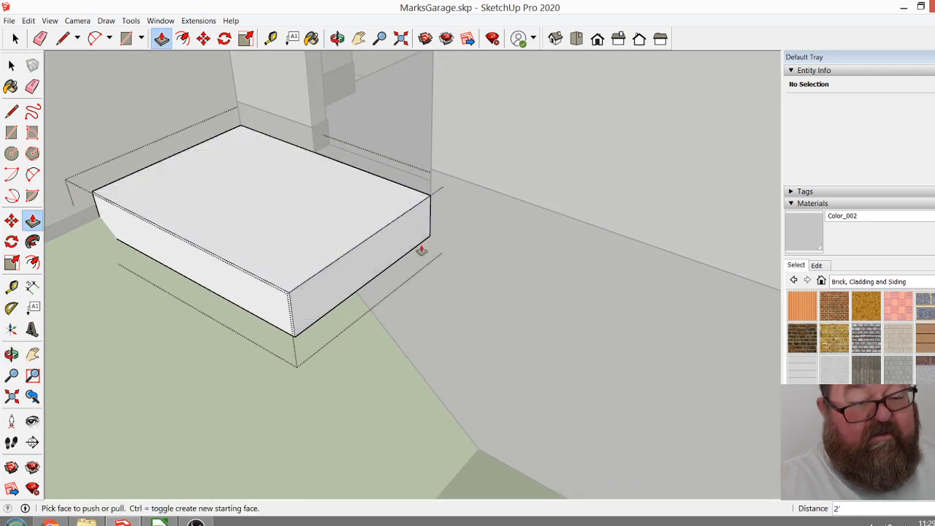
{"action": "left_click_drag", "start_coordinate": [414, 234], "coordinate": [447, 244]}
{"action": "type", "text": "10"}
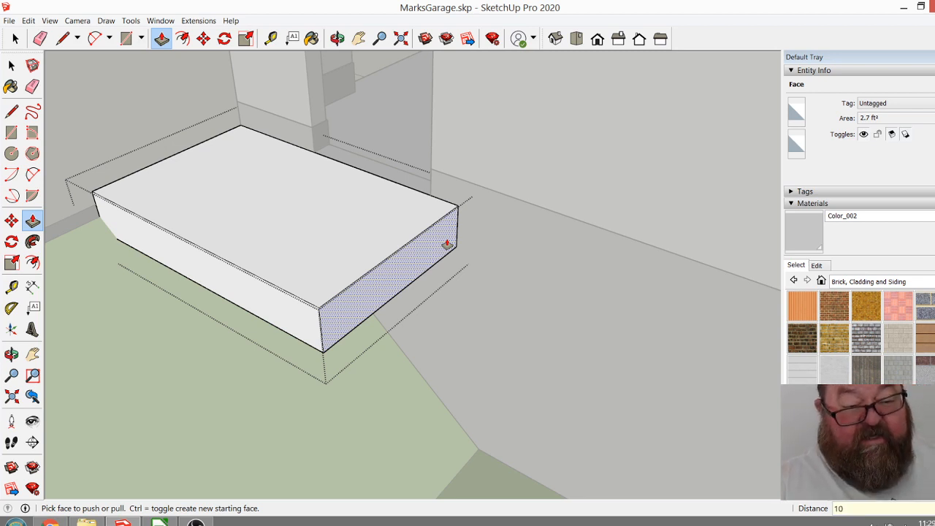
{"action": "key", "text": "Return"}
{"action": "scroll", "coordinate": [355, 307], "scroll_direction": "down", "scroll_amount": 3}
{"action": "scroll", "coordinate": [261, 284], "scroll_direction": "down", "scroll_amount": 2}
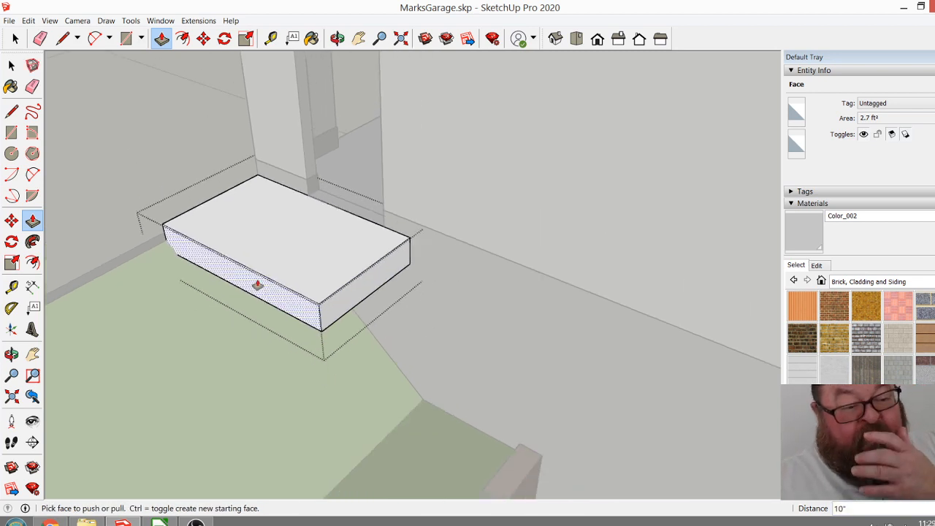
{"action": "left_click", "coordinate": [337, 38]}
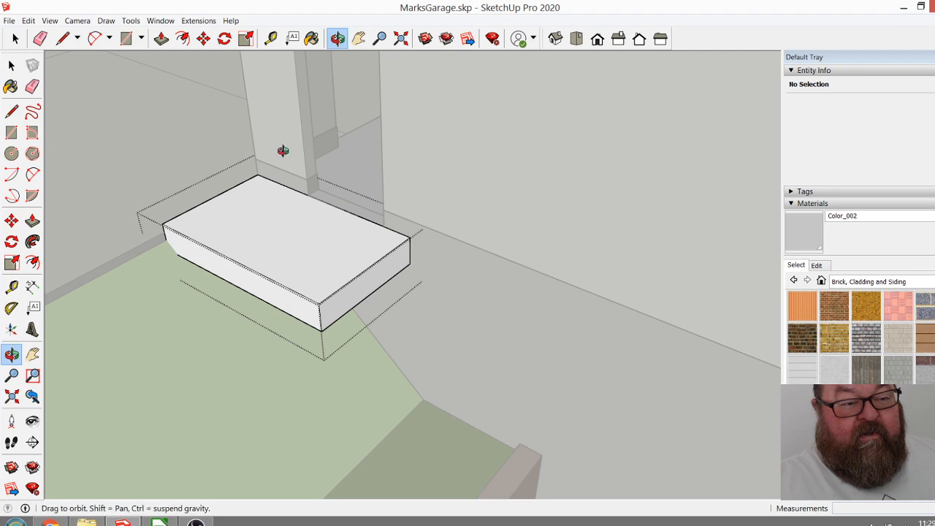
{"action": "left_click_drag", "start_coordinate": [285, 140], "coordinate": [265, 161]}
{"action": "left_click", "coordinate": [16, 41]}
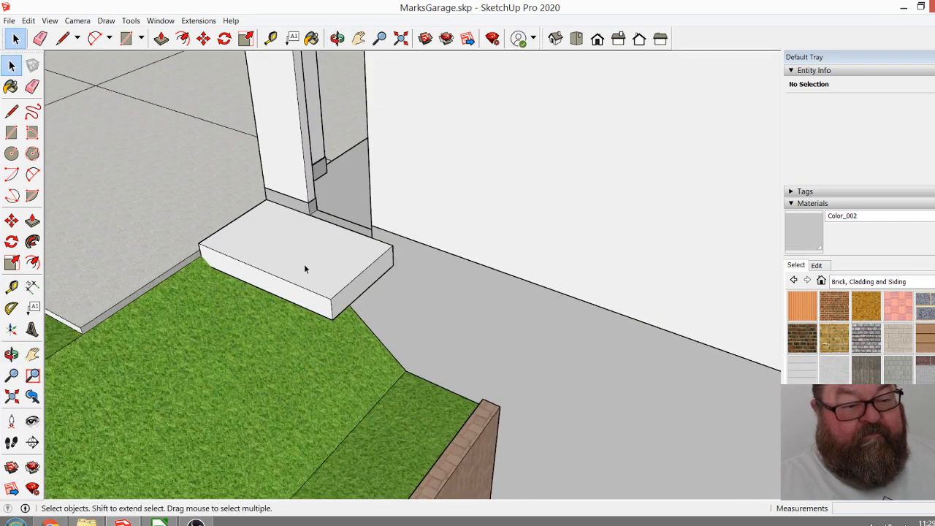
Examine how the landing meets the door threshold, the wall and the driveway slab.
{"action": "scroll", "coordinate": [385, 286], "scroll_direction": "up", "scroll_amount": 3}
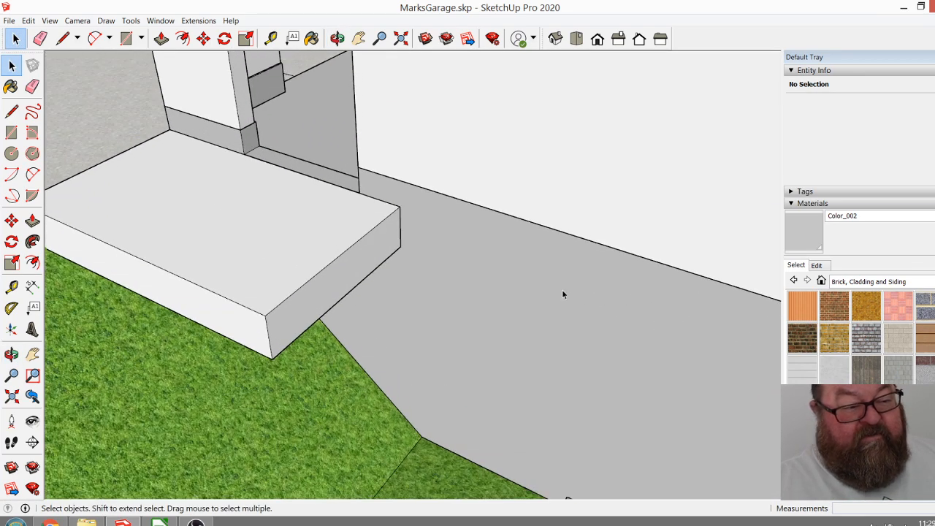
{"action": "left_click", "coordinate": [132, 214]}
{"action": "scroll", "coordinate": [96, 241], "scroll_direction": "up", "scroll_amount": 4}
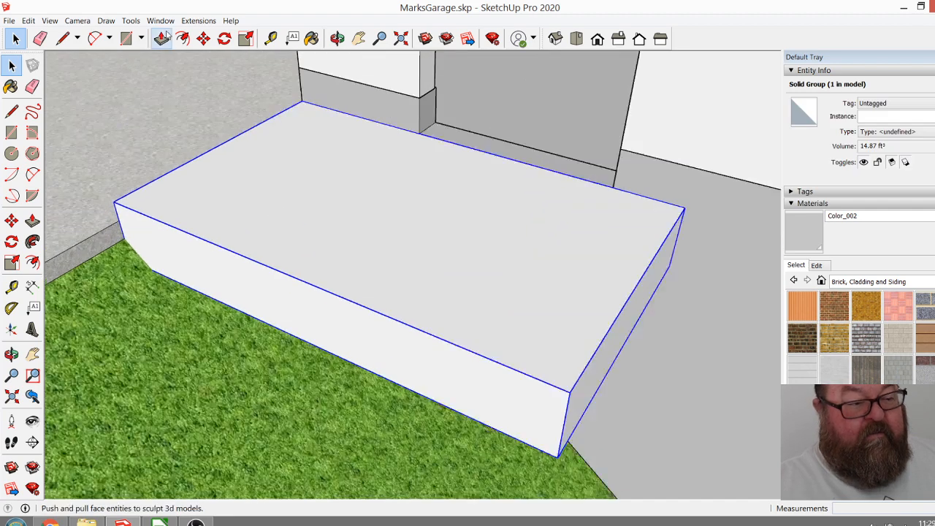
{"action": "left_click", "coordinate": [203, 38]}
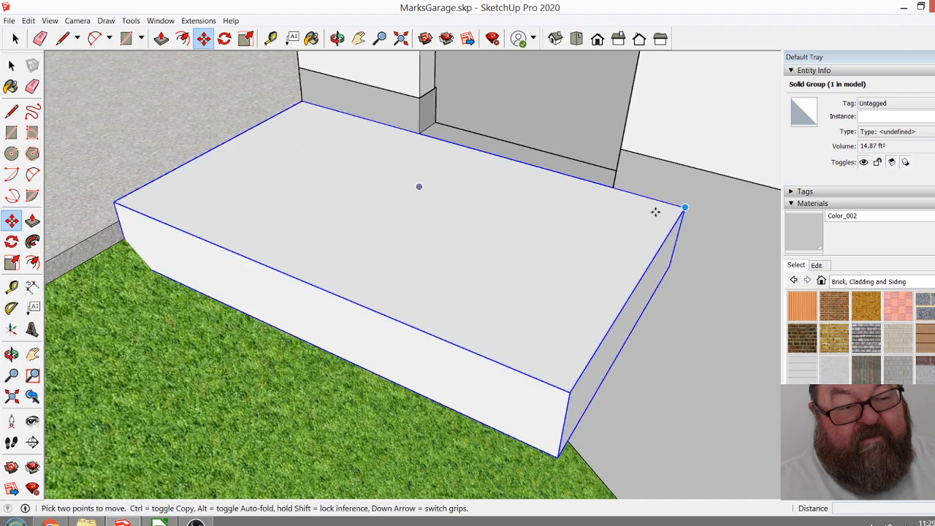
{"action": "scroll", "coordinate": [463, 269], "scroll_direction": "down", "scroll_amount": 3}
{"action": "left_click", "coordinate": [338, 37]}
{"action": "left_click_drag", "start_coordinate": [409, 159], "coordinate": [412, 198]}
{"action": "scroll", "coordinate": [467, 190], "scroll_direction": "up", "scroll_amount": 3}
{"action": "left_click_drag", "start_coordinate": [467, 188], "coordinate": [432, 171]}
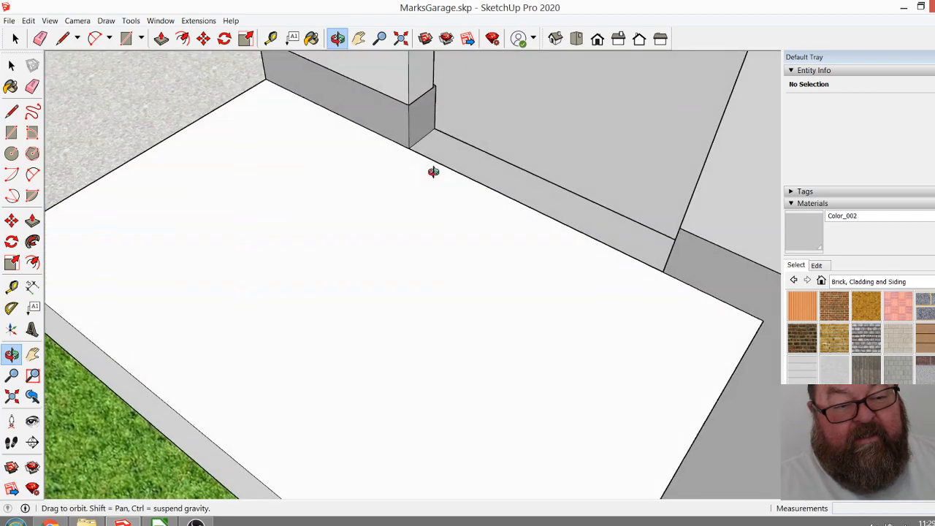
{"action": "scroll", "coordinate": [336, 175], "scroll_direction": "down", "scroll_amount": 5}
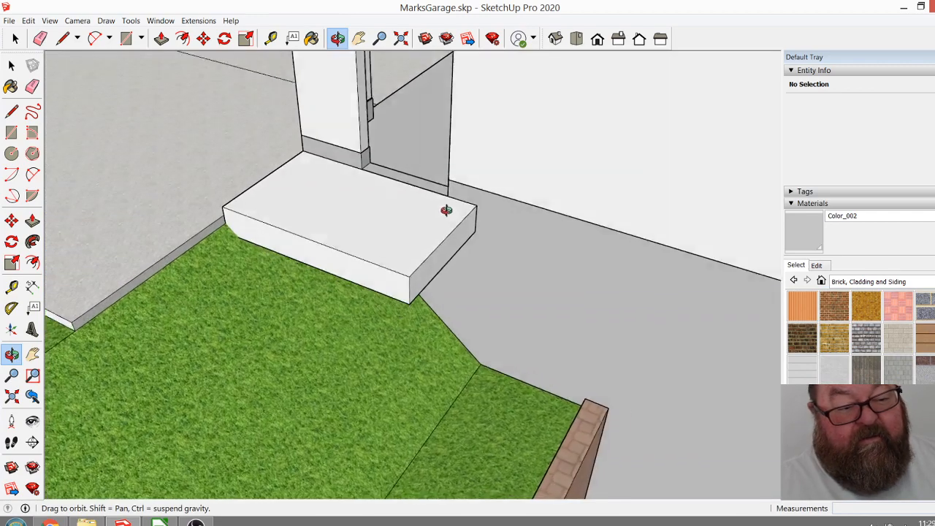
{"action": "left_click_drag", "start_coordinate": [446, 211], "coordinate": [428, 200]}
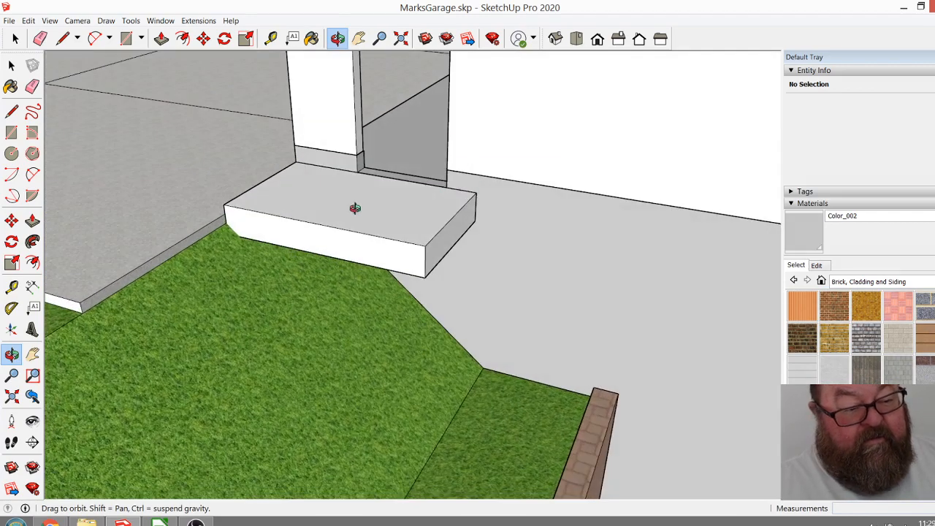
{"action": "scroll", "coordinate": [183, 226], "scroll_direction": "up", "scroll_amount": 5}
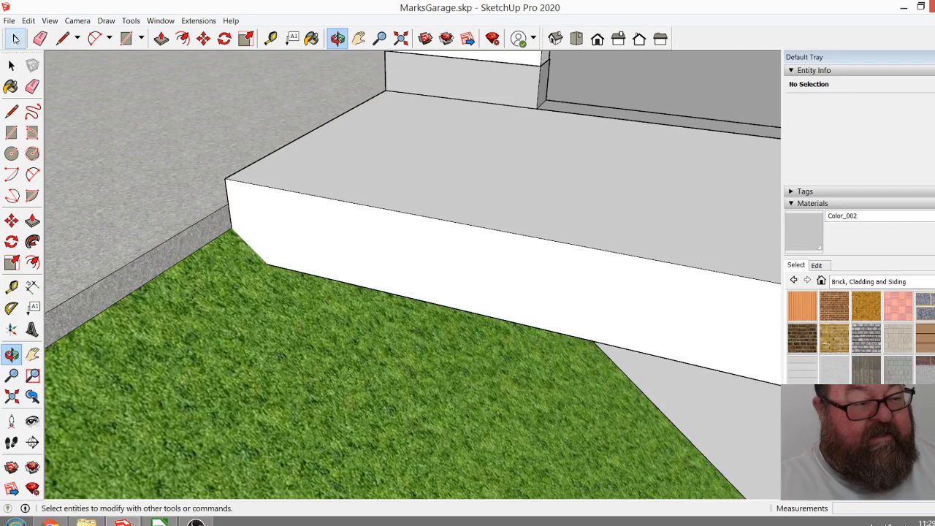
Lower the landing group vertically by 3" from its outer corner to the driveway slab's surface.
{"action": "left_click", "coordinate": [15, 38]}
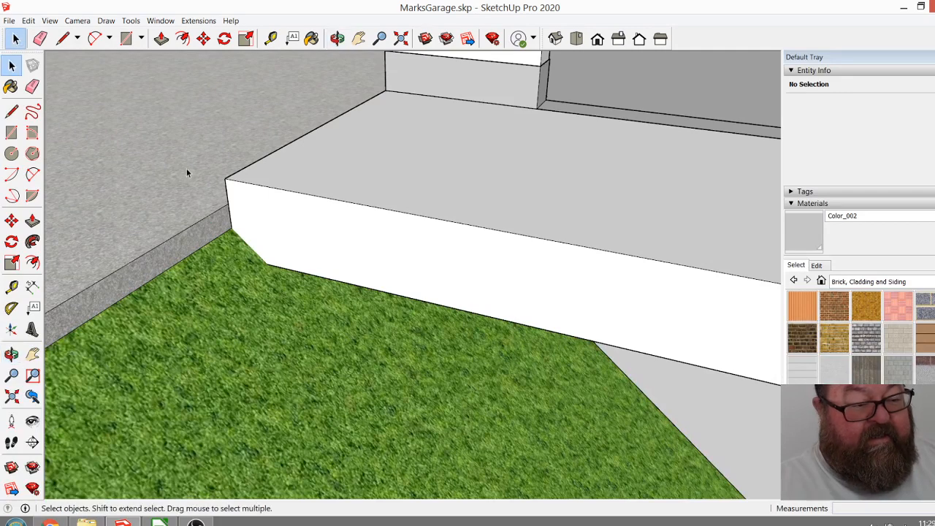
{"action": "left_click", "coordinate": [203, 38]}
{"action": "left_click", "coordinate": [225, 180]}
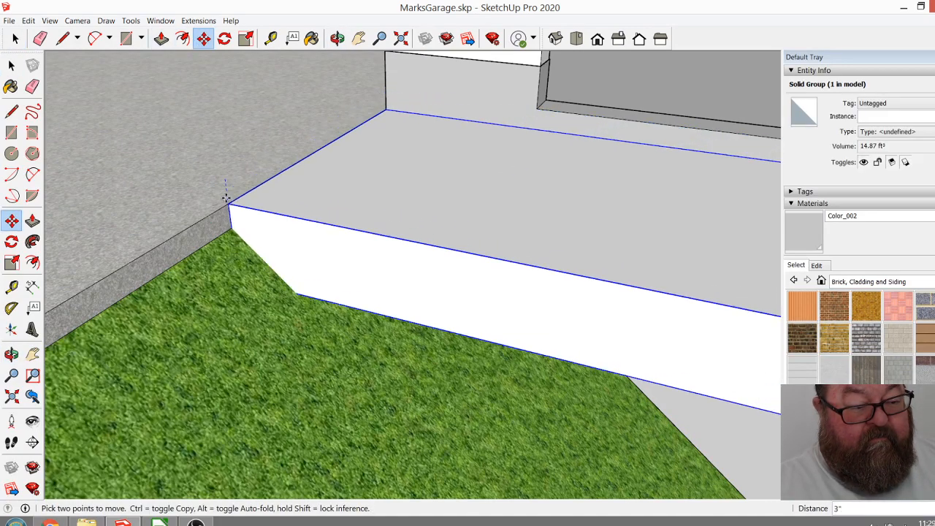
{"action": "left_click", "coordinate": [229, 206]}
{"action": "middle_click_drag", "start_coordinate": [229, 205], "coordinate": [320, 93]}
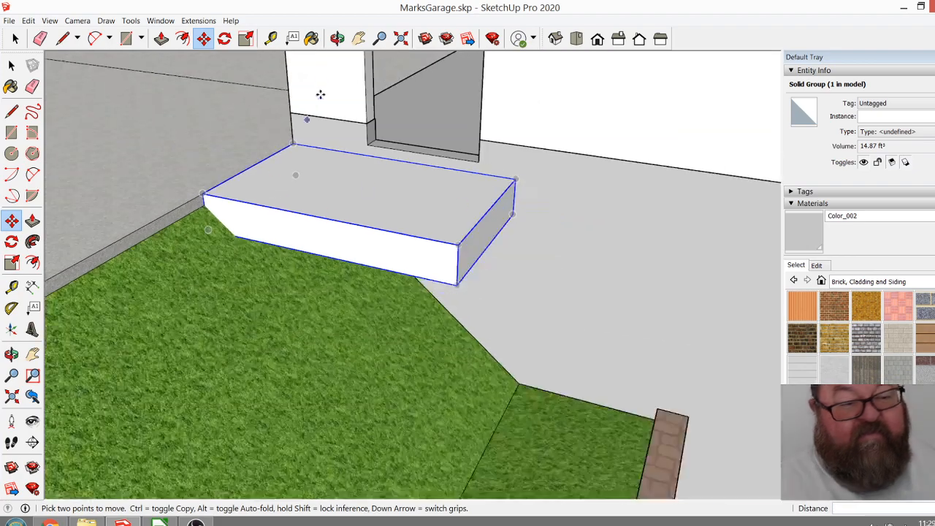
Raise the landing group 1" along the wall from its inner driveway-side corner.
{"action": "left_click", "coordinate": [337, 38]}
{"action": "left_click_drag", "start_coordinate": [314, 241], "coordinate": [250, 170]}
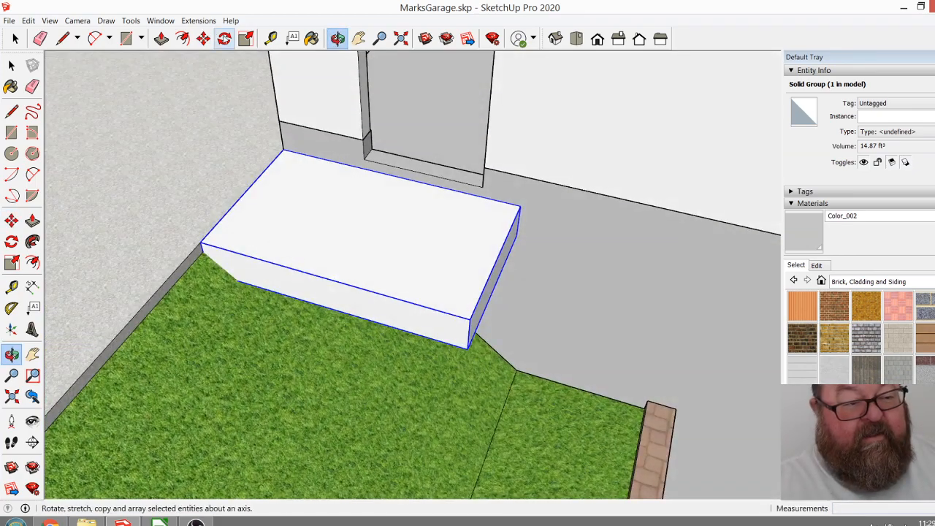
{"action": "left_click", "coordinate": [203, 37]}
{"action": "scroll", "coordinate": [267, 133], "scroll_direction": "up", "scroll_amount": 5}
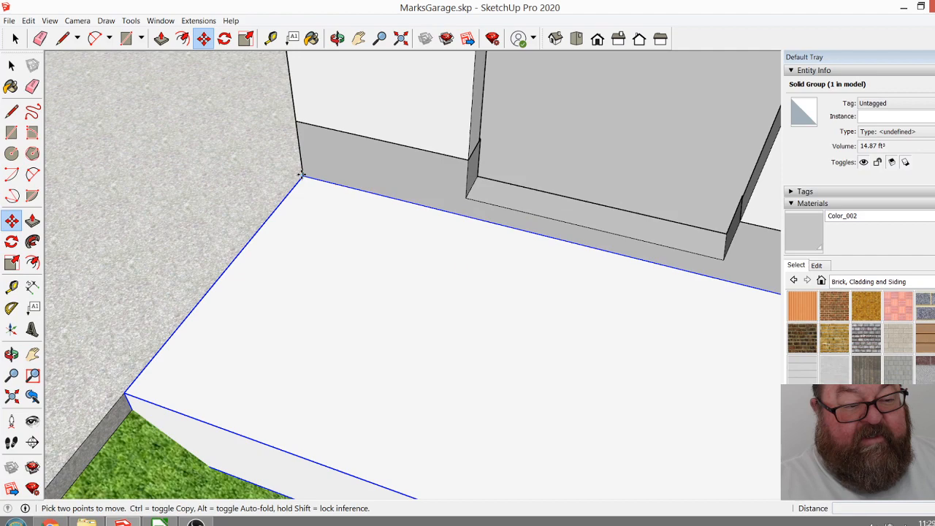
{"action": "left_click", "coordinate": [300, 171]}
{"action": "key", "text": "Return"}
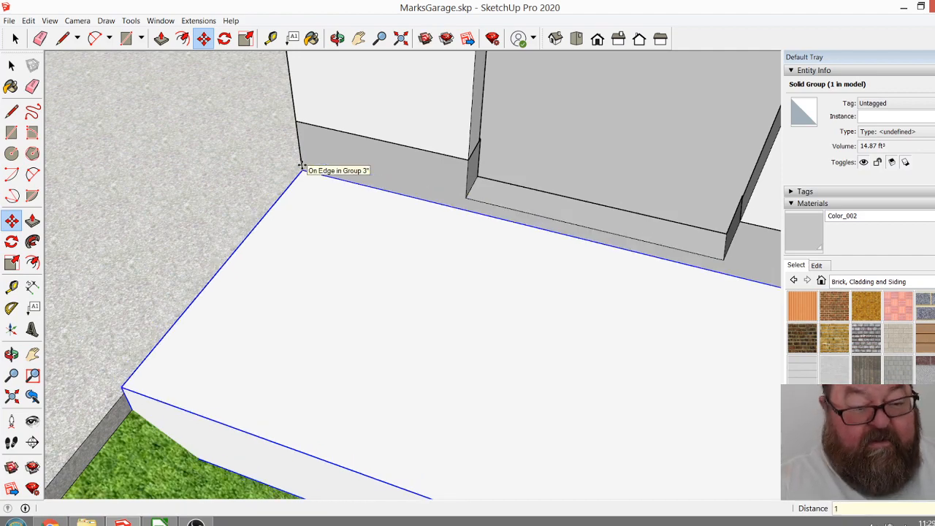
{"action": "scroll", "coordinate": [278, 173], "scroll_direction": "down", "scroll_amount": 5}
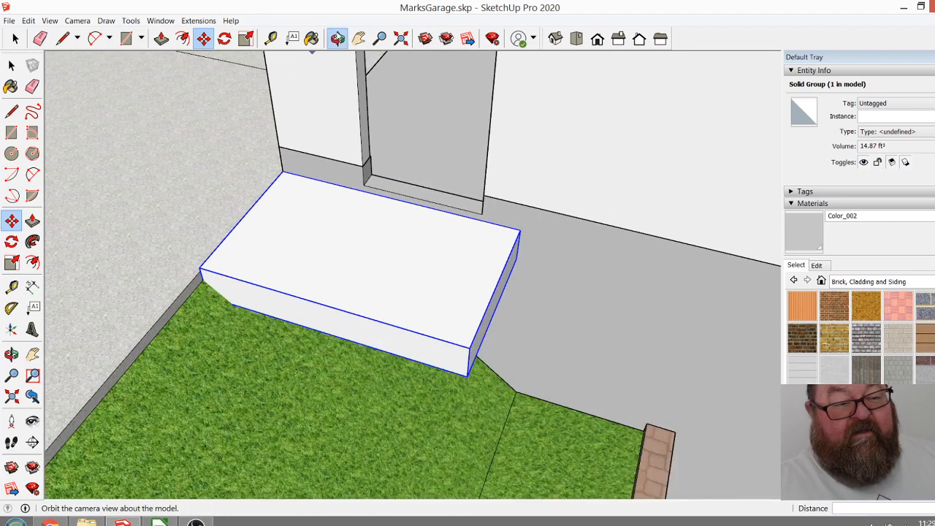
Examine the garage's side wall from the landing down past the retaining wall to the lower door and footing.
{"action": "left_click", "coordinate": [337, 38]}
{"action": "scroll", "coordinate": [166, 245], "scroll_direction": "down", "scroll_amount": 2}
{"action": "left_click_drag", "start_coordinate": [336, 284], "coordinate": [271, 240]}
{"action": "scroll", "coordinate": [271, 241], "scroll_direction": "down", "scroll_amount": 3}
{"action": "scroll", "coordinate": [485, 377], "scroll_direction": "up", "scroll_amount": 4}
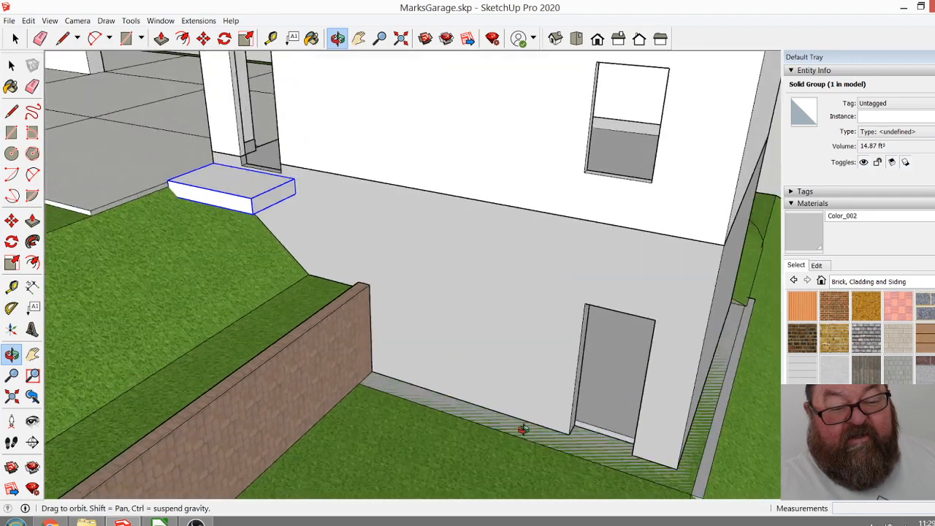
{"action": "scroll", "coordinate": [466, 267], "scroll_direction": "down", "scroll_amount": 3}
{"action": "scroll", "coordinate": [553, 424], "scroll_direction": "up", "scroll_amount": 5}
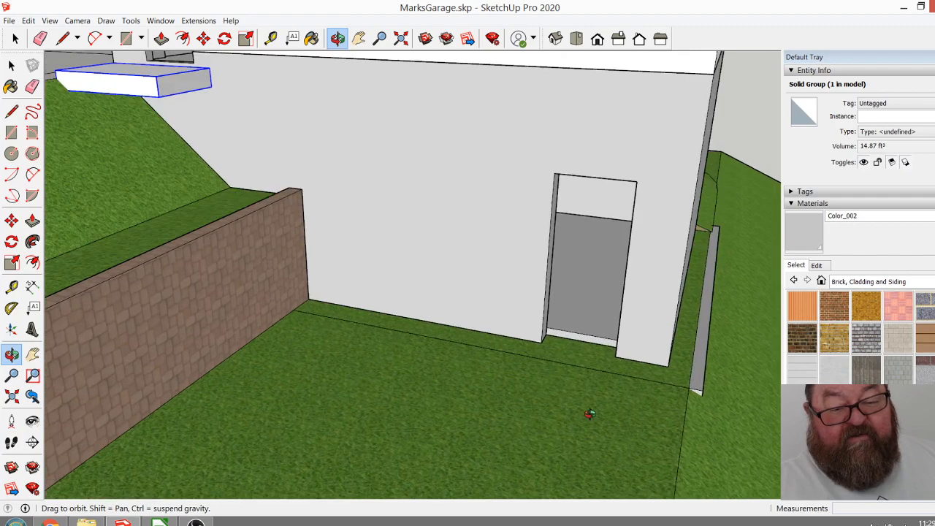
{"action": "left_click_drag", "start_coordinate": [548, 353], "coordinate": [511, 369]}
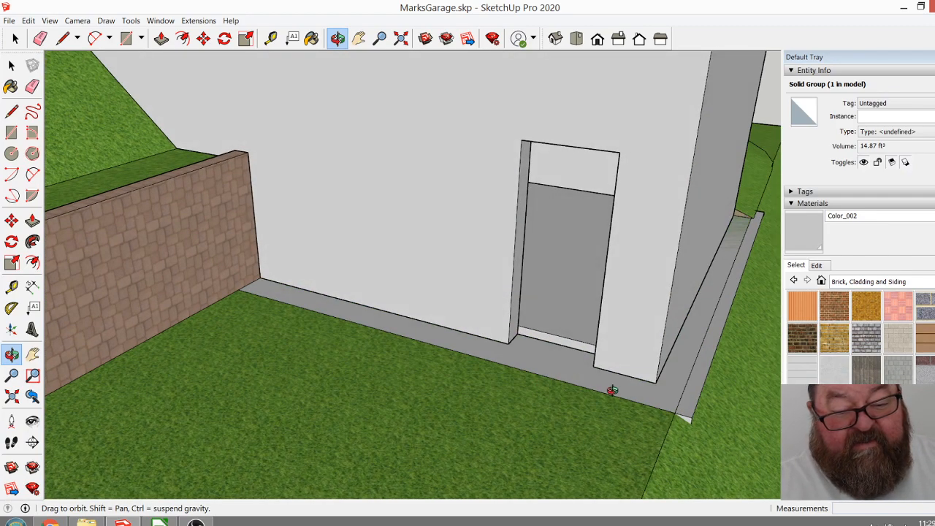
{"action": "left_click_drag", "start_coordinate": [609, 398], "coordinate": [582, 416]}
Measure the vertical height from the garage wall's base to the landing's top corner.
{"action": "left_click", "coordinate": [271, 38]}
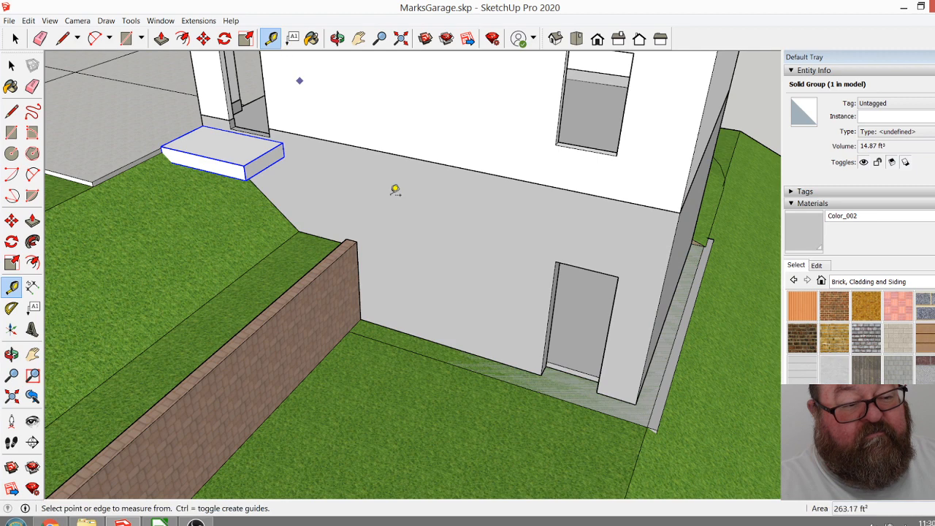
{"action": "left_click", "coordinate": [422, 338]}
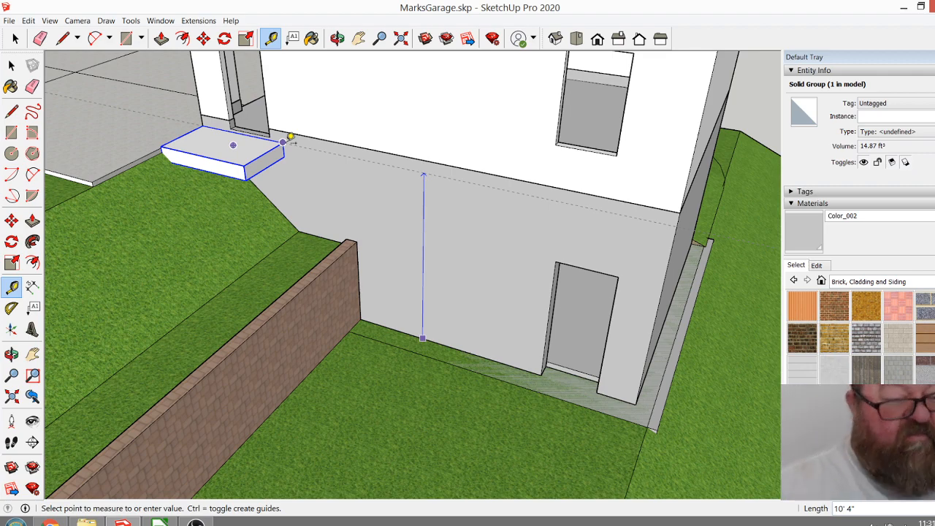
{"action": "scroll", "coordinate": [288, 139], "scroll_direction": "up", "scroll_amount": 3}
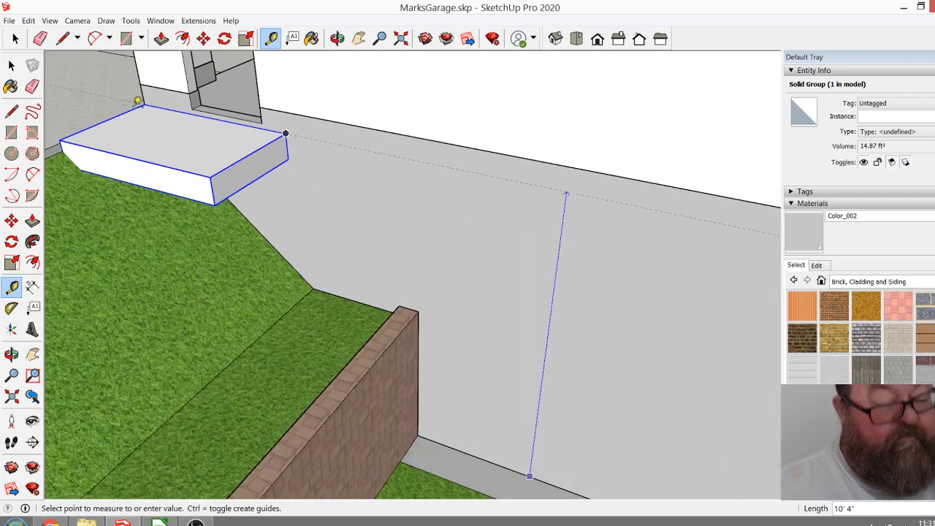
{"action": "key", "text": "Escape"}
{"action": "scroll", "coordinate": [289, 158], "scroll_direction": "up", "scroll_amount": 3}
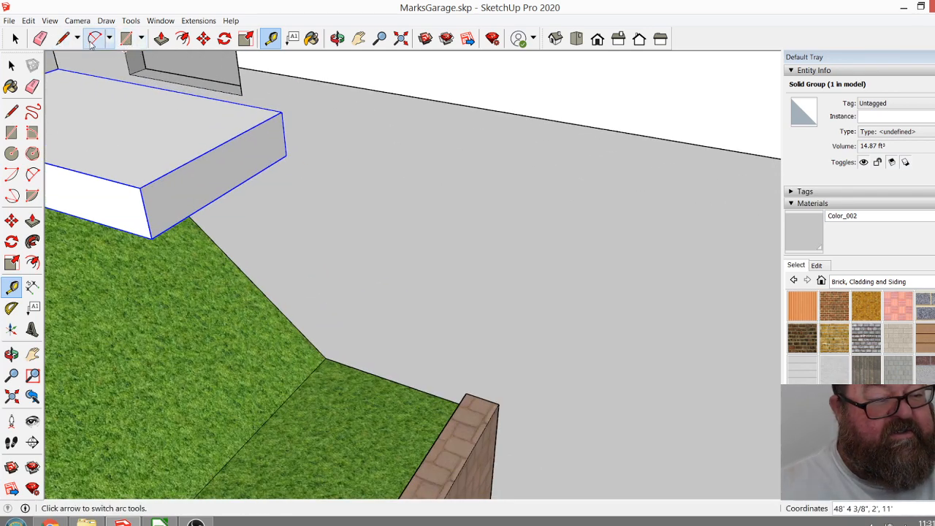
{"action": "left_click", "coordinate": [62, 38]}
{"action": "scroll", "coordinate": [271, 183], "scroll_direction": "up", "scroll_amount": 4}
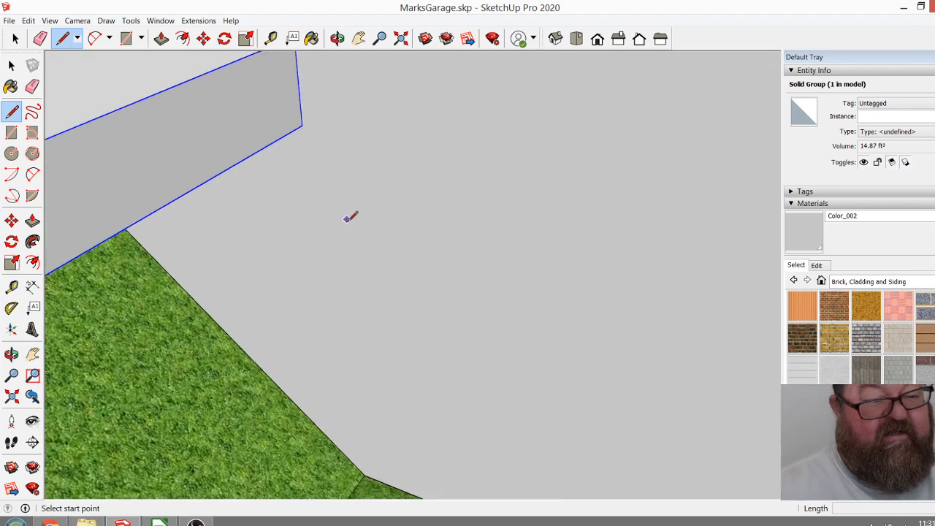
{"action": "scroll", "coordinate": [347, 218], "scroll_direction": "down", "scroll_amount": 3}
Place a guide line 7.294" below the top edge on the landing's downhill end face.
{"action": "left_click", "coordinate": [270, 38]}
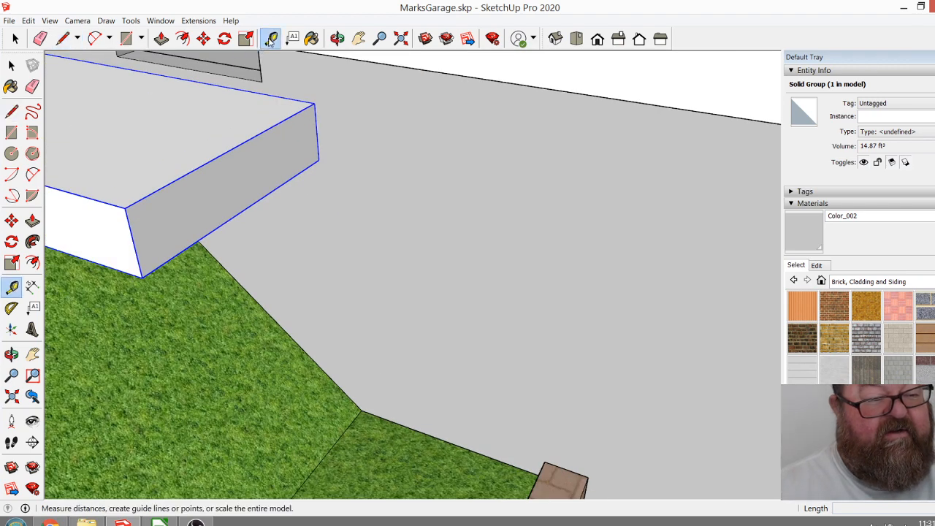
{"action": "left_click", "coordinate": [304, 106]}
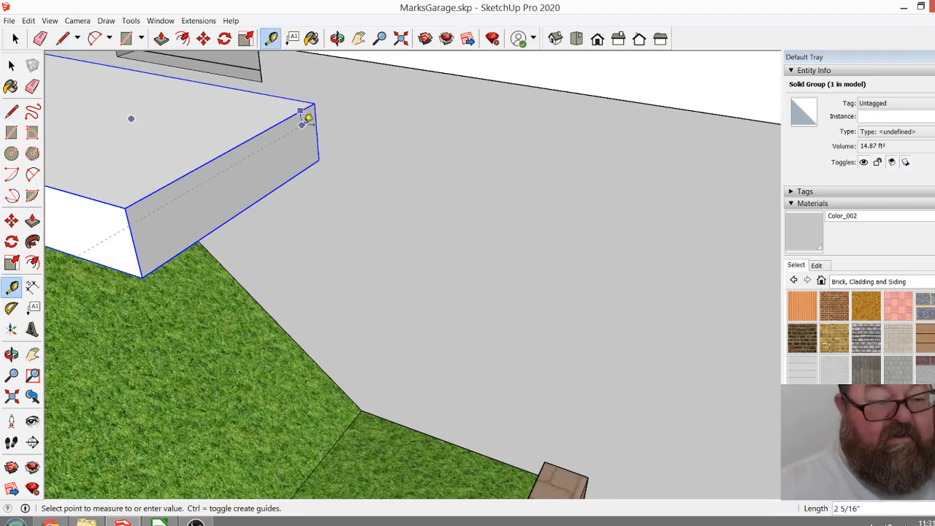
{"action": "type", "text": "7.294"}
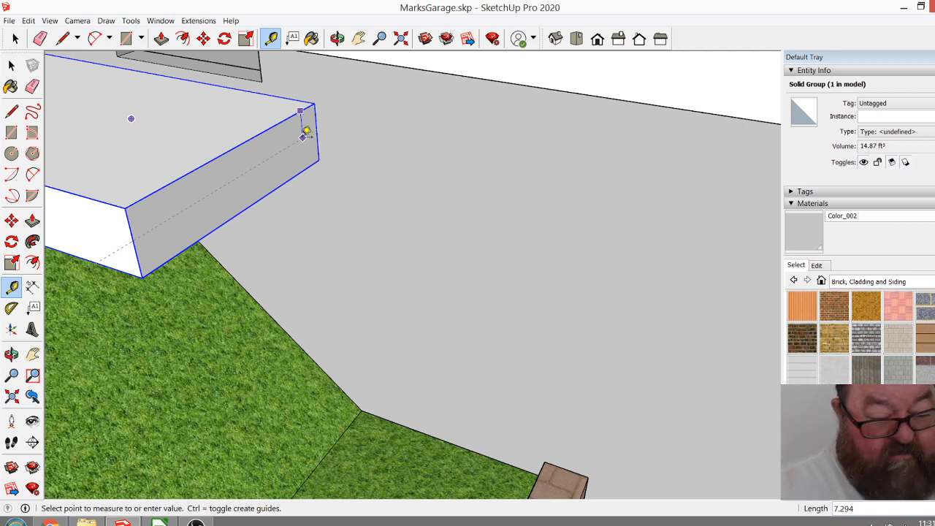
{"action": "left_click", "coordinate": [306, 131]}
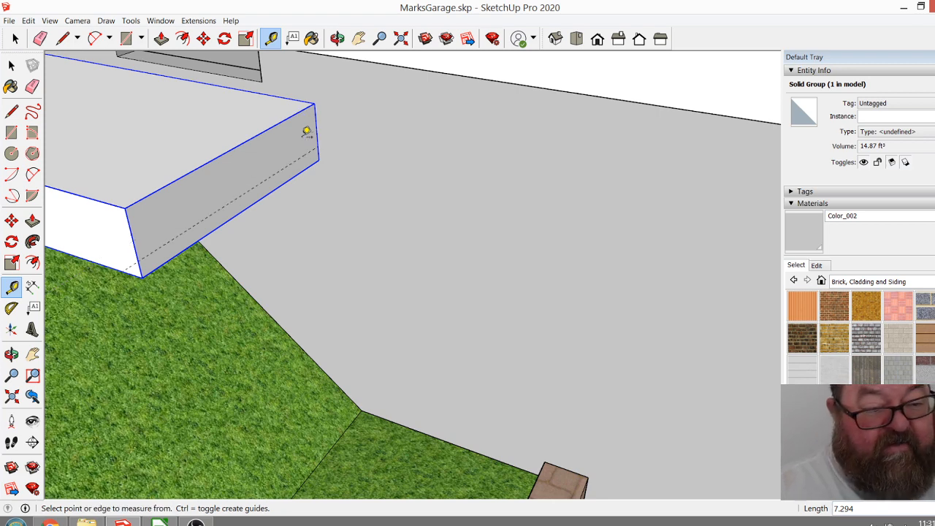
{"action": "scroll", "coordinate": [336, 171], "scroll_direction": "up", "scroll_amount": 2}
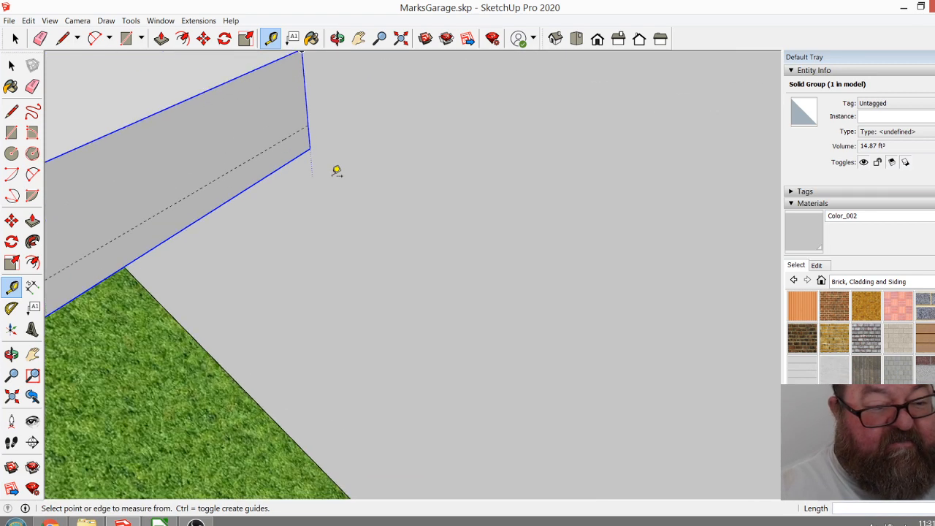
{"action": "left_click", "coordinate": [63, 39]}
{"action": "left_click", "coordinate": [308, 125]}
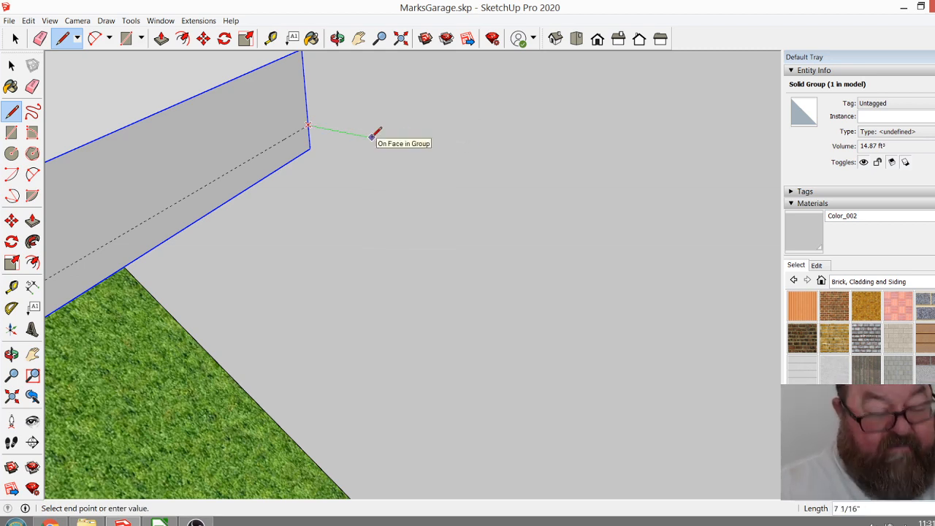
{"action": "key", "text": "Return"}
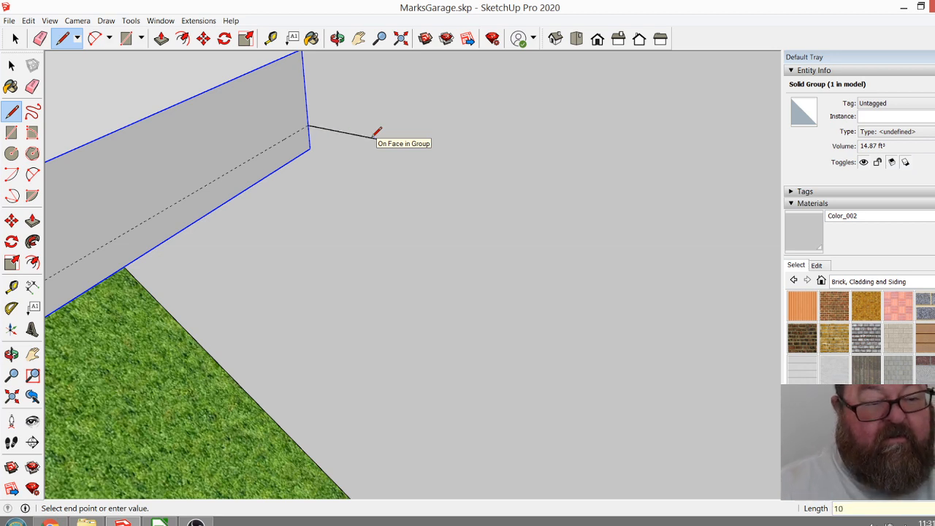
{"action": "key", "text": "Return"}
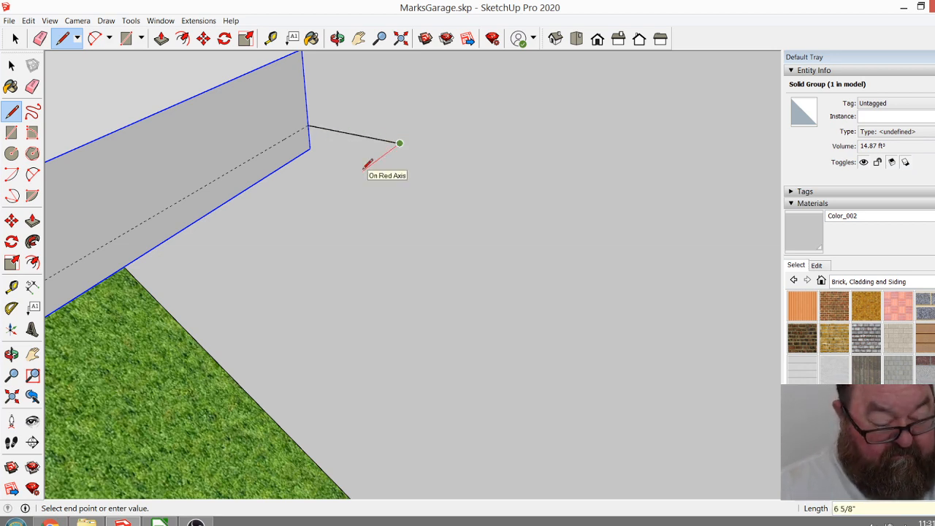
{"action": "key", "text": "Escape"}
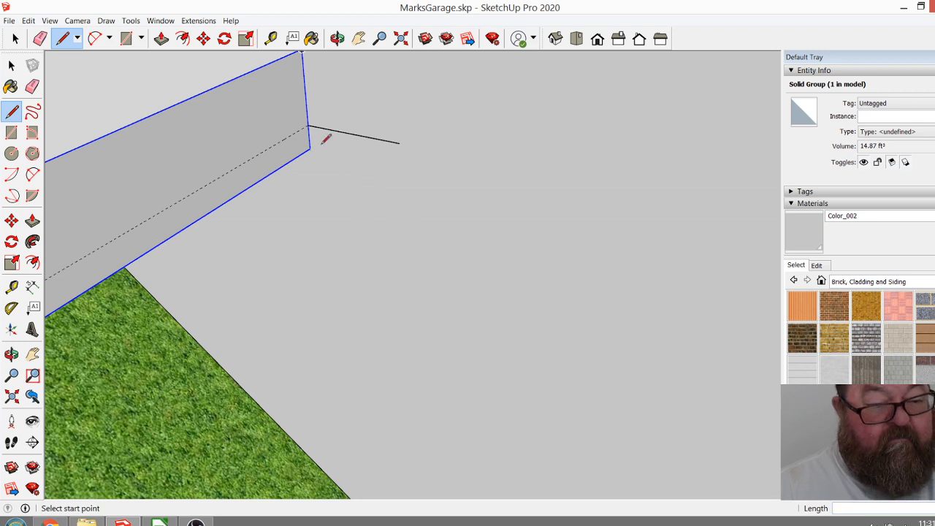
{"action": "key", "text": "ctrl+z"}
Draw a closed 10" wide step profile against the garage wall, from the guide line up to the landing's top corner.
{"action": "left_click", "coordinate": [308, 125]}
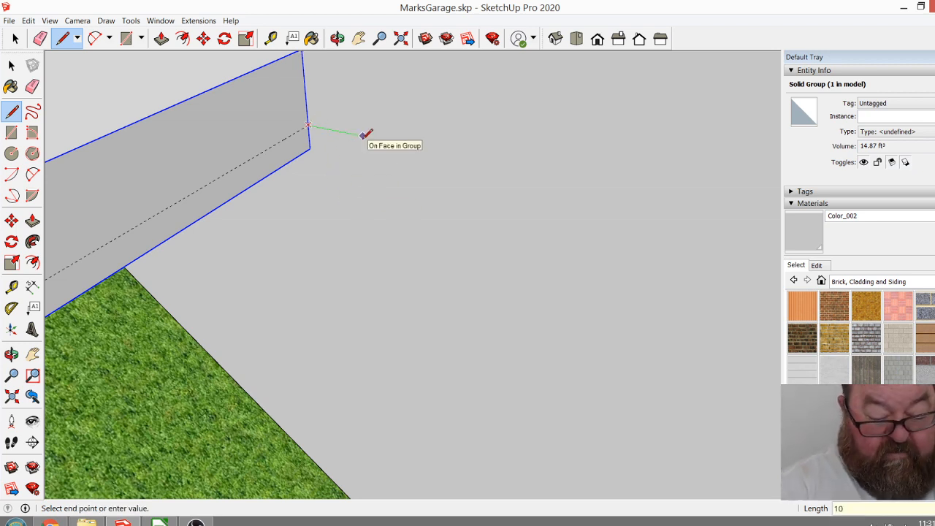
{"action": "key", "text": "Return"}
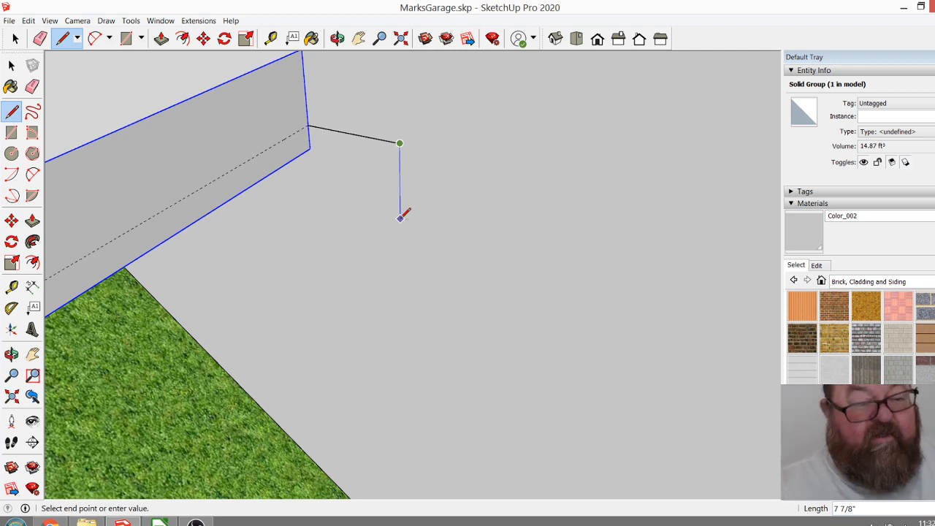
{"action": "middle_click_drag", "start_coordinate": [401, 216], "coordinate": [403, 232]}
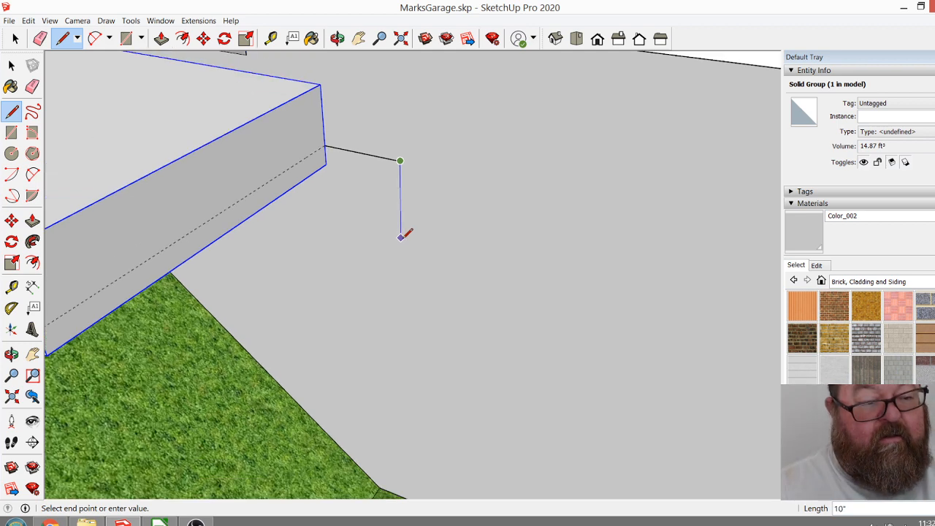
{"action": "left_click", "coordinate": [398, 97]}
{"action": "left_click", "coordinate": [320, 85]}
{"action": "left_click", "coordinate": [325, 144]}
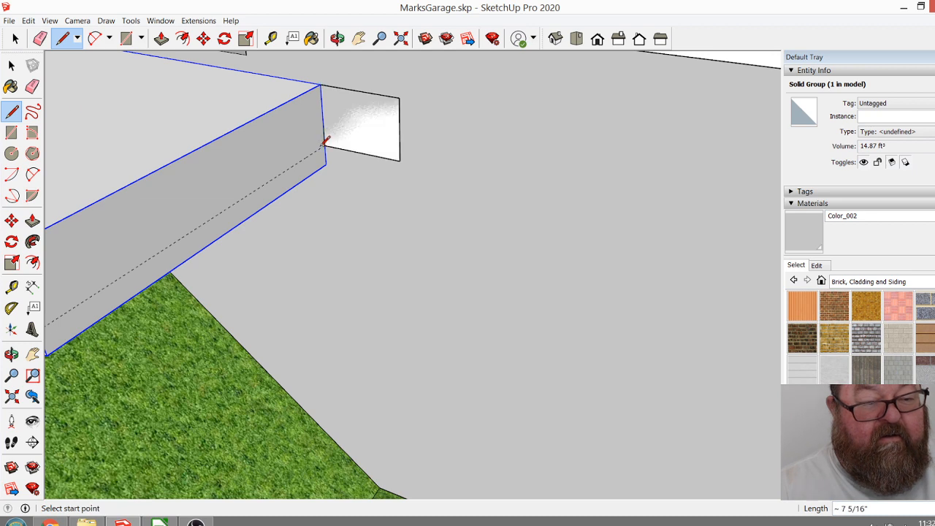
Make a group from the step profile's face and edges.
{"action": "left_click", "coordinate": [15, 38]}
{"action": "left_click_drag", "start_coordinate": [313, 79], "coordinate": [413, 173]}
{"action": "right_click", "coordinate": [348, 129]}
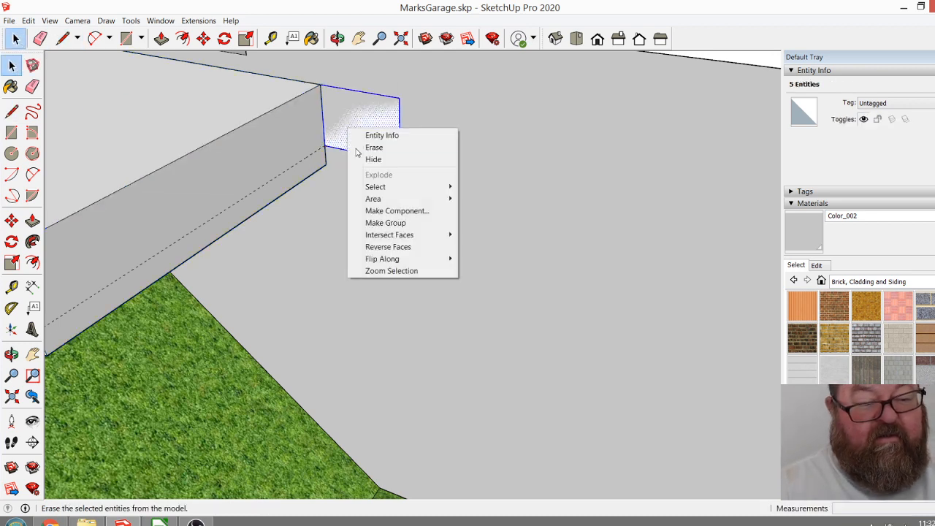
{"action": "left_click", "coordinate": [381, 222]}
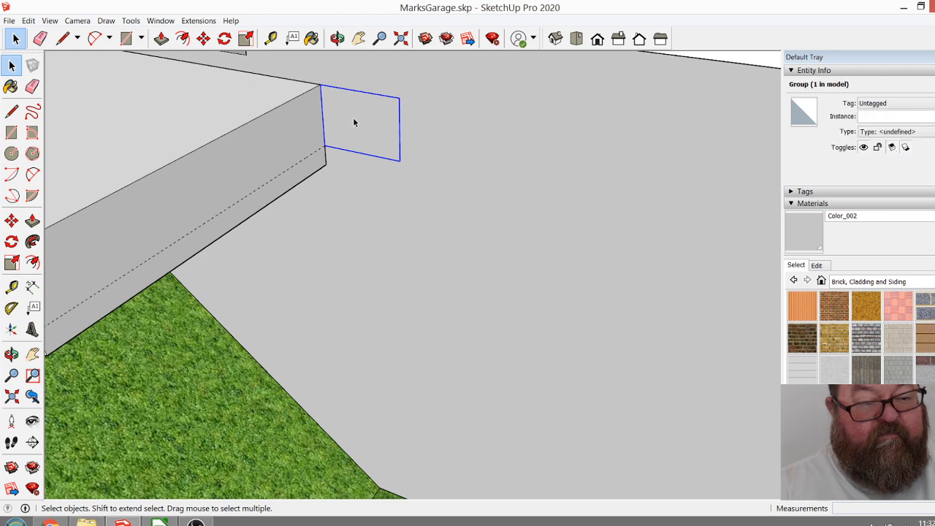
Extrude the profile inside its group out to the landing's outer edge, forming a solid step, and close the group.
{"action": "double_click", "coordinate": [348, 131]}
{"action": "left_click", "coordinate": [161, 38]}
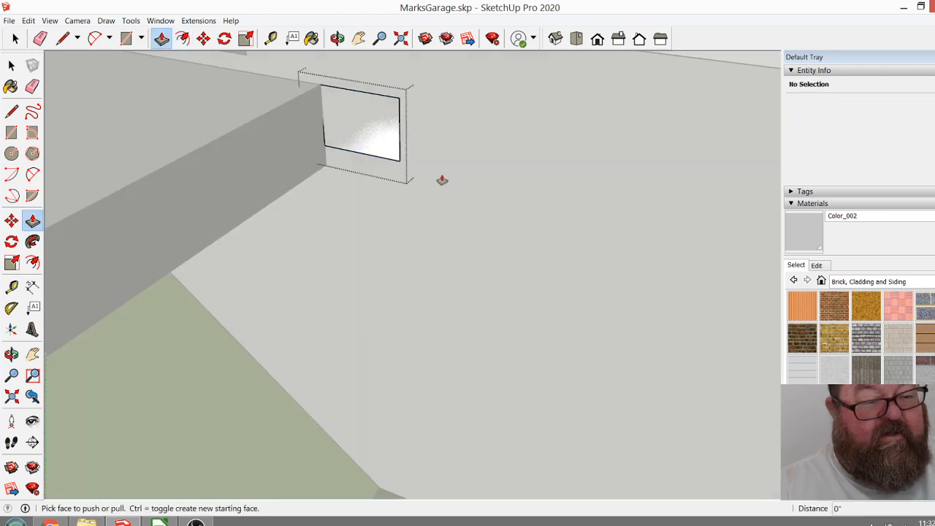
{"action": "scroll", "coordinate": [423, 177], "scroll_direction": "down", "scroll_amount": 3}
{"action": "left_click_drag", "start_coordinate": [386, 146], "coordinate": [219, 215]}
{"action": "left_click", "coordinate": [14, 39]}
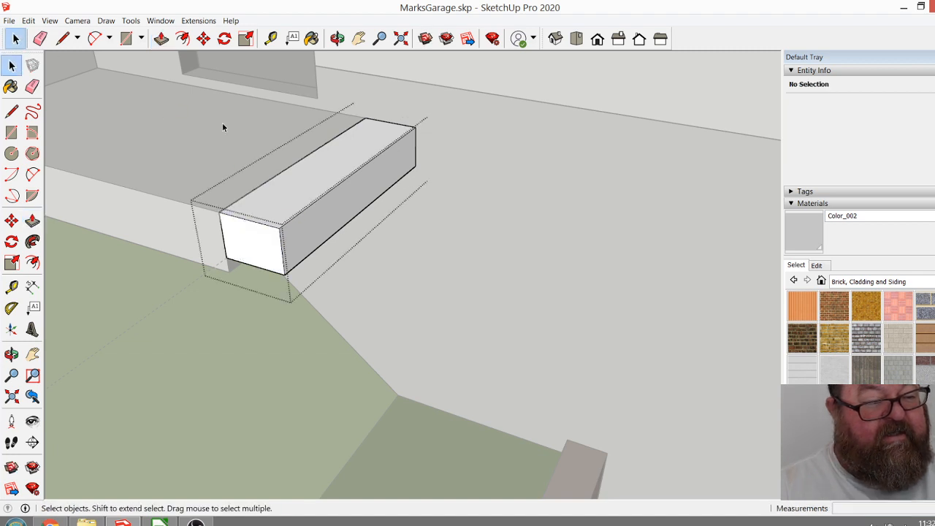
{"action": "left_click", "coordinate": [163, 109]}
Move the step group straight down from its top outer corner to the guide line on the landing's end face.
{"action": "left_click", "coordinate": [288, 203]}
{"action": "left_click", "coordinate": [203, 38]}
{"action": "left_click_drag", "start_coordinate": [219, 213], "coordinate": [222, 244]}
{"action": "scroll", "coordinate": [229, 271], "scroll_direction": "up", "scroll_amount": 5}
{"action": "scroll", "coordinate": [451, 238], "scroll_direction": "down", "scroll_amount": 5}
{"action": "scroll", "coordinate": [451, 238], "scroll_direction": "down", "scroll_amount": 1}
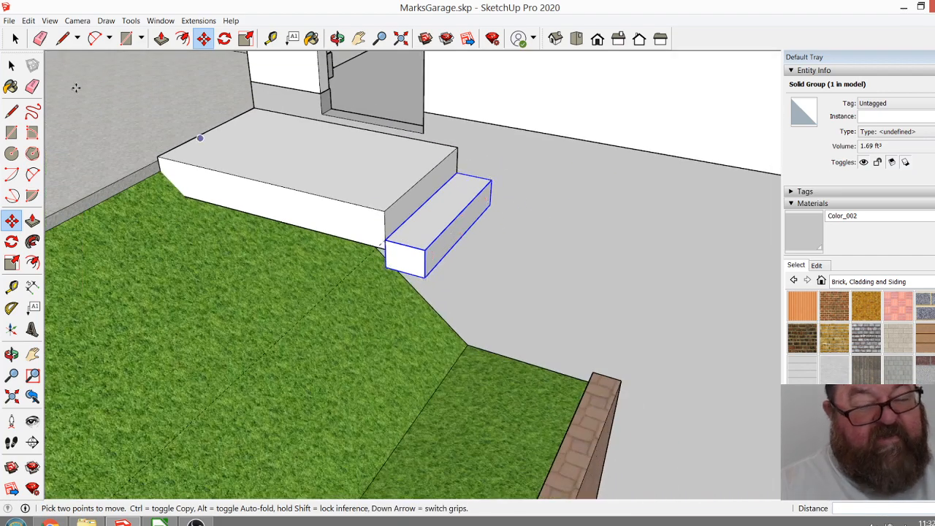
Erase the guide line running from the landing's downhill end across the grass.
{"action": "left_click", "coordinate": [40, 38]}
{"action": "scroll", "coordinate": [387, 288], "scroll_direction": "down", "scroll_amount": 8}
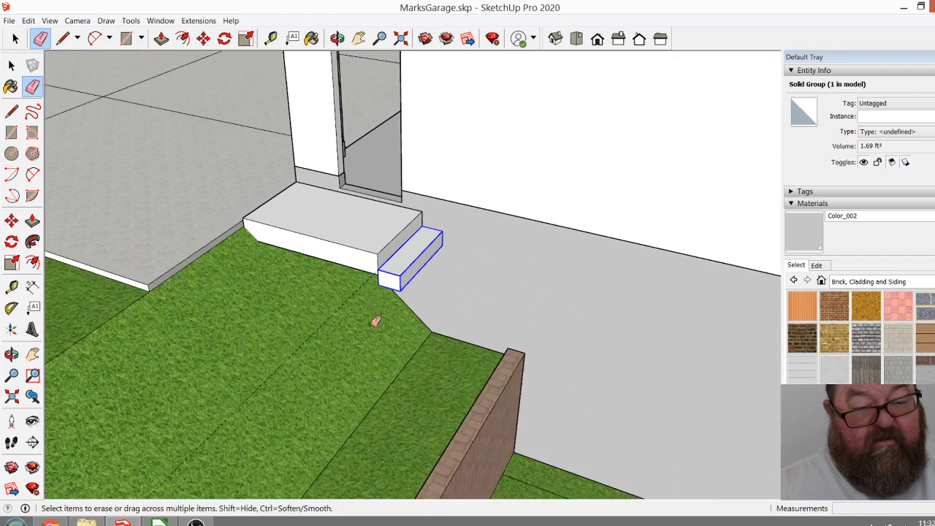
{"action": "scroll", "coordinate": [382, 355], "scroll_direction": "up", "scroll_amount": 6}
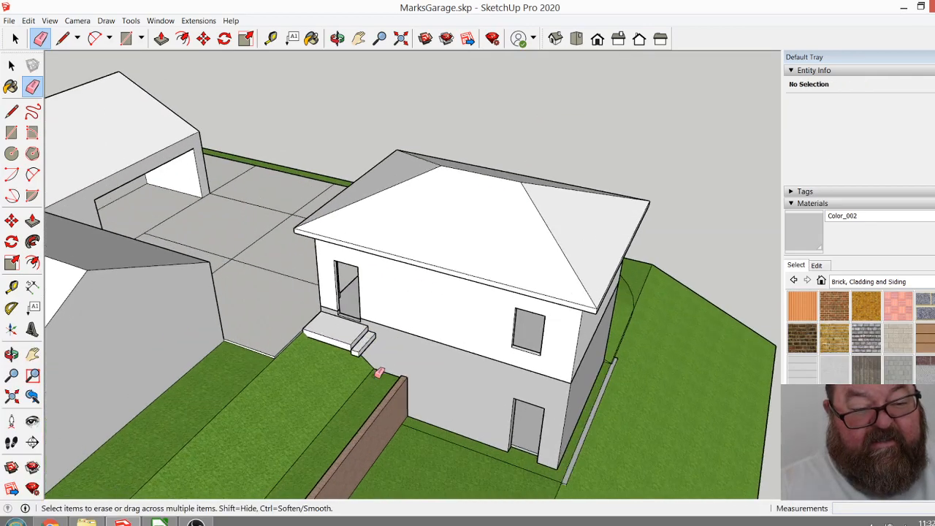
{"action": "scroll", "coordinate": [411, 263], "scroll_direction": "down", "scroll_amount": 2}
{"action": "scroll", "coordinate": [376, 325], "scroll_direction": "up", "scroll_amount": 3}
{"action": "scroll", "coordinate": [375, 326], "scroll_direction": "up", "scroll_amount": 1}
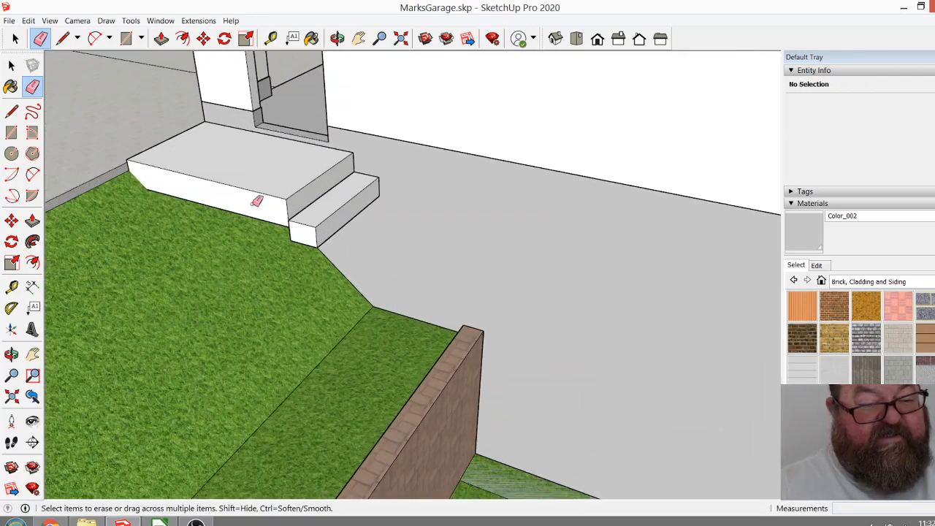
{"action": "scroll", "coordinate": [438, 306], "scroll_direction": "down", "scroll_amount": 2}
{"action": "scroll", "coordinate": [246, 181], "scroll_direction": "up", "scroll_amount": 4}
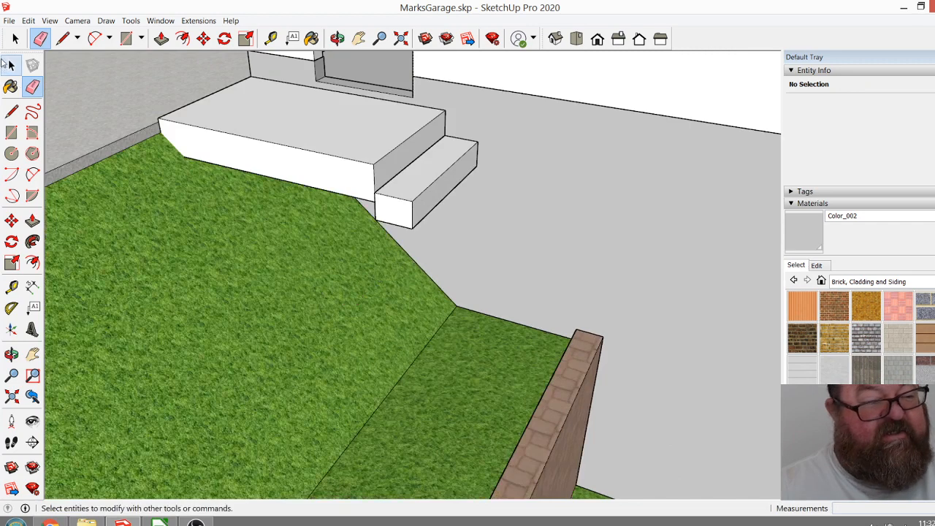
Copy the step from its top inner corner to its lower outer corner and repeat the copy 16 times down the wall.
{"action": "left_click", "coordinate": [16, 38]}
{"action": "scroll", "coordinate": [381, 209], "scroll_direction": "up", "scroll_amount": 3}
{"action": "left_click", "coordinate": [381, 210]}
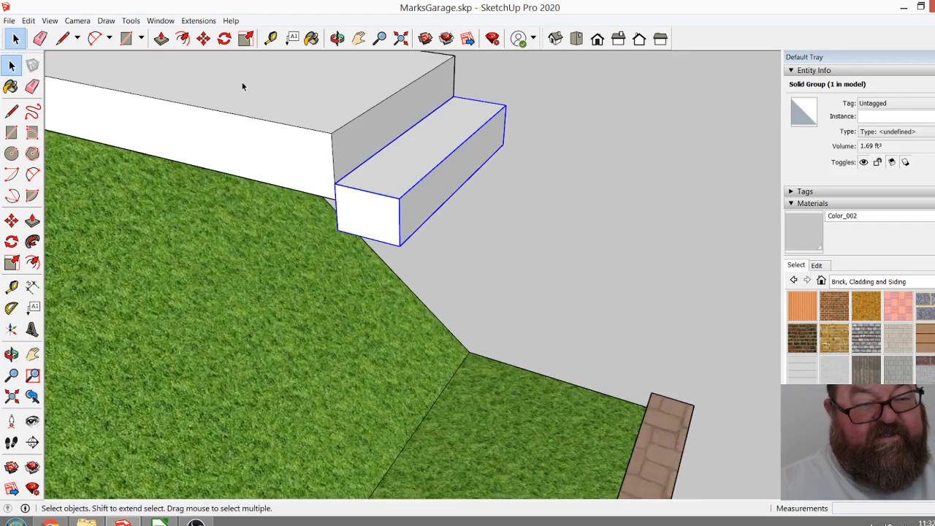
{"action": "left_click", "coordinate": [11, 220]}
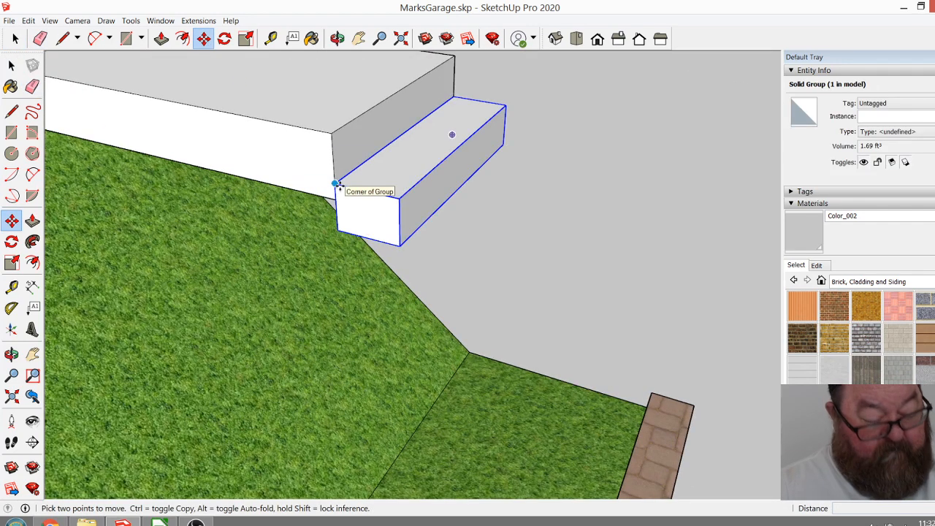
{"action": "key", "text": "ctrl"}
{"action": "left_click", "coordinate": [338, 185]}
{"action": "left_click", "coordinate": [398, 244]}
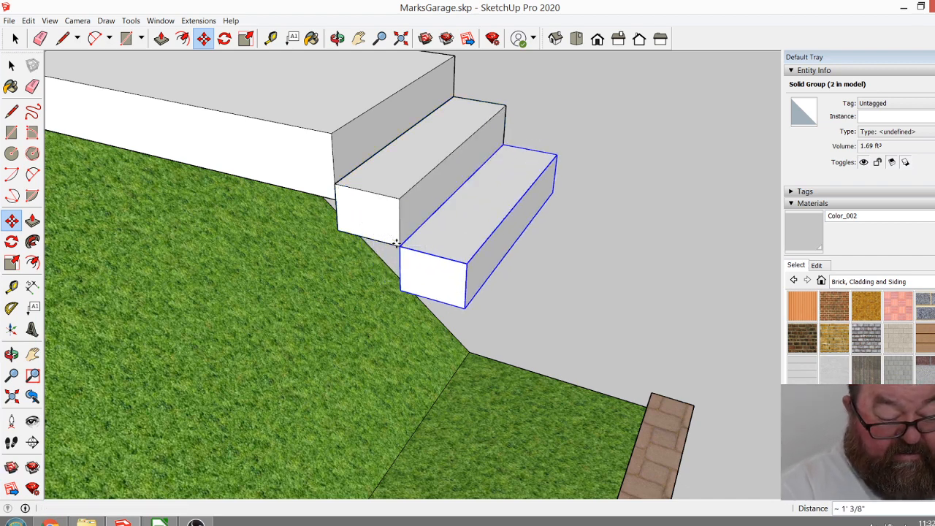
{"action": "type", "text": "*16"}
{"action": "key", "text": "Return"}
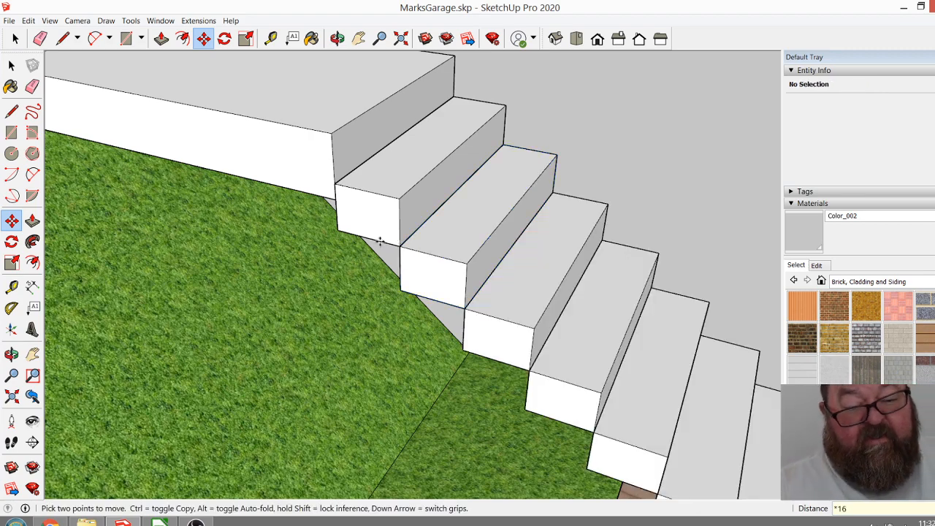
Examine the staircase from the landing to its lowest step, including how it meets the grass and footing beside the lower door.
{"action": "scroll", "coordinate": [272, 219], "scroll_direction": "down", "scroll_amount": 5}
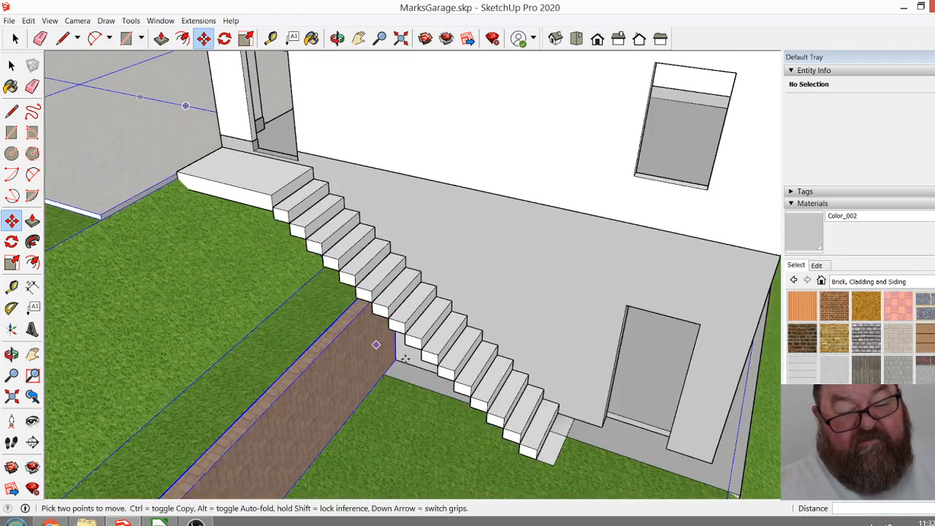
{"action": "left_click", "coordinate": [338, 38]}
{"action": "left_click_drag", "start_coordinate": [404, 440], "coordinate": [580, 388]}
{"action": "scroll", "coordinate": [612, 455], "scroll_direction": "up", "scroll_amount": 5}
{"action": "scroll", "coordinate": [612, 456], "scroll_direction": "up", "scroll_amount": 2}
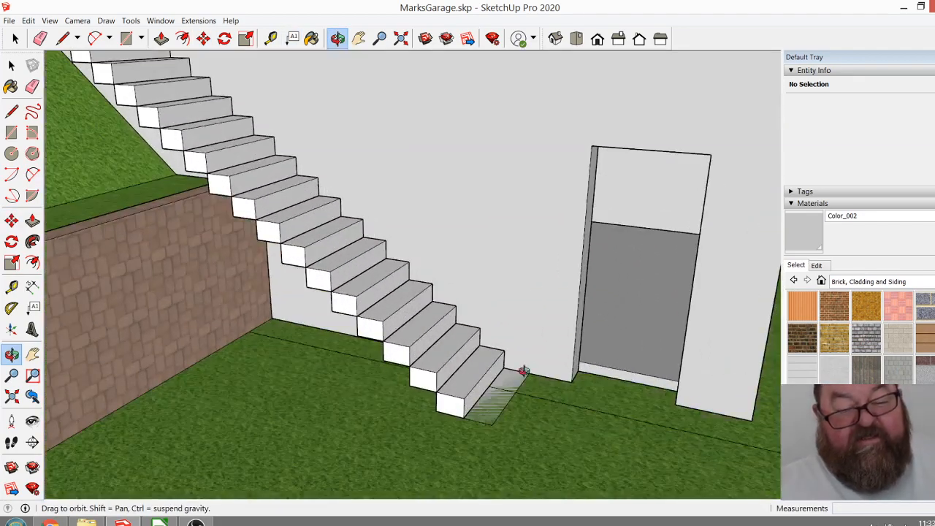
{"action": "scroll", "coordinate": [510, 384], "scroll_direction": "up", "scroll_amount": 4}
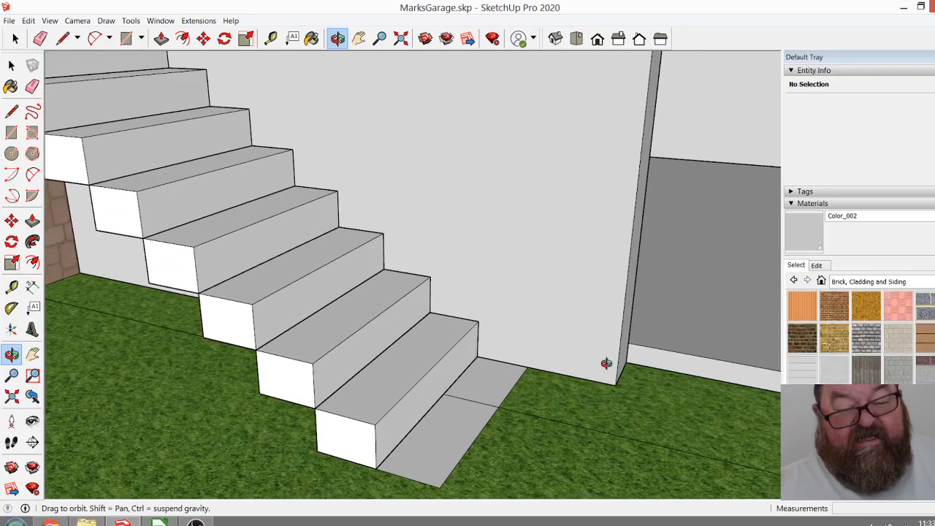
{"action": "left_click_drag", "start_coordinate": [518, 389], "coordinate": [536, 400]}
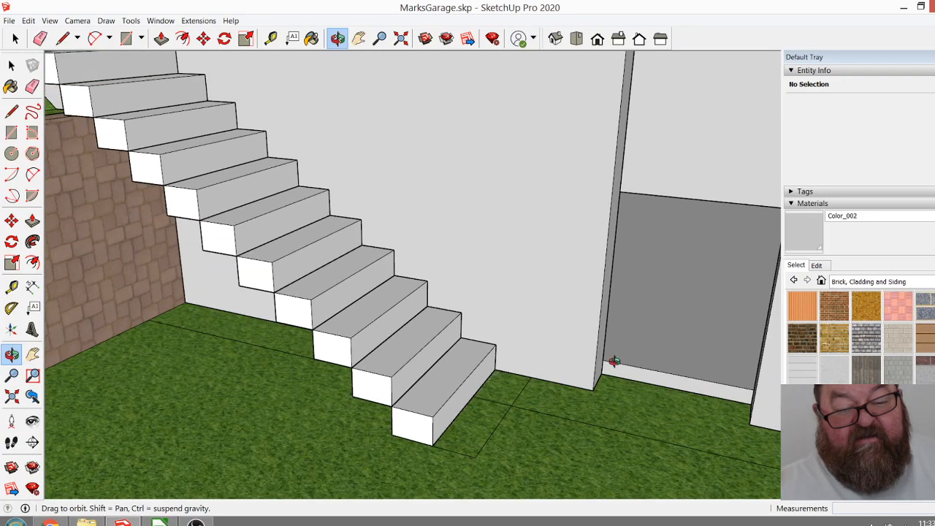
{"action": "scroll", "coordinate": [566, 436], "scroll_direction": "down", "scroll_amount": 5}
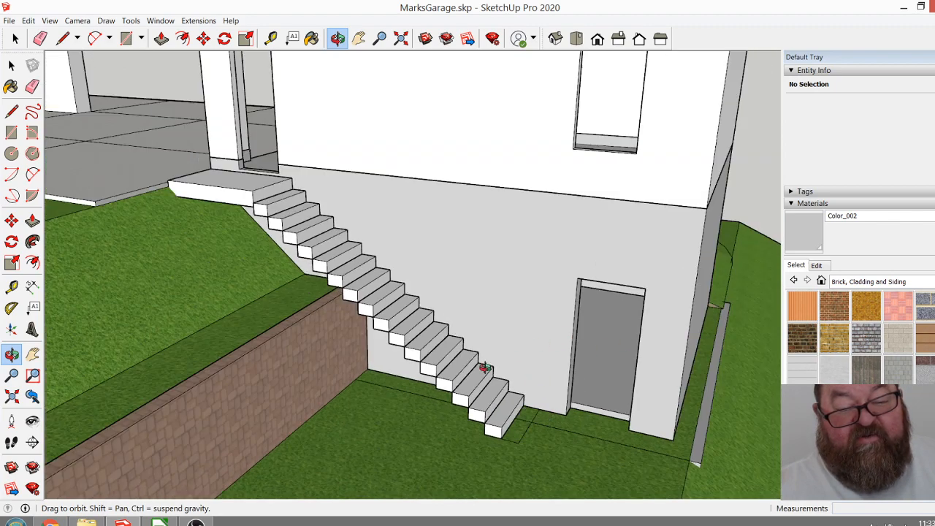
{"action": "scroll", "coordinate": [565, 436], "scroll_direction": "down", "scroll_amount": 5}
{"action": "left_click_drag", "start_coordinate": [544, 382], "coordinate": [602, 413]}
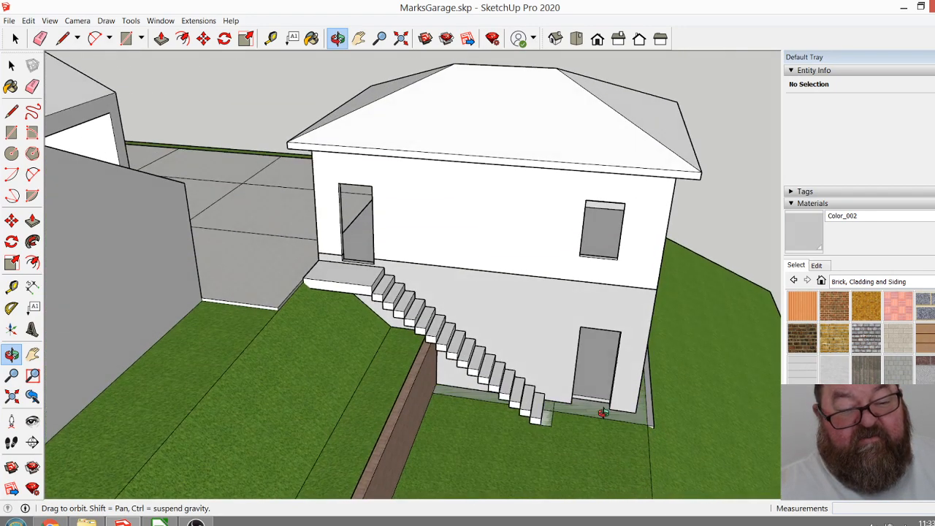
{"action": "scroll", "coordinate": [211, 361], "scroll_direction": "down", "scroll_amount": 1}
{"action": "scroll", "coordinate": [567, 428], "scroll_direction": "up", "scroll_amount": 4}
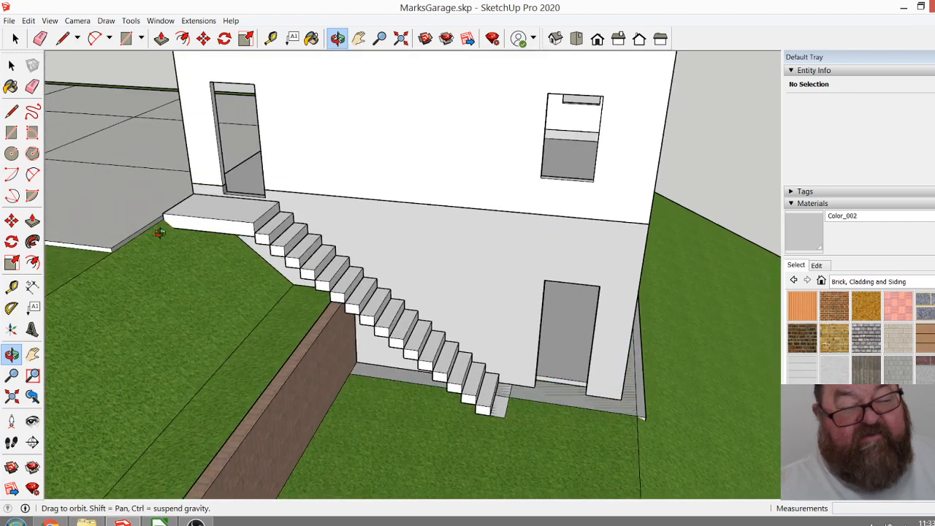
Inspect the lower garage wall and footing group by opening it and checking its nested parts.
{"action": "left_click", "coordinate": [15, 38]}
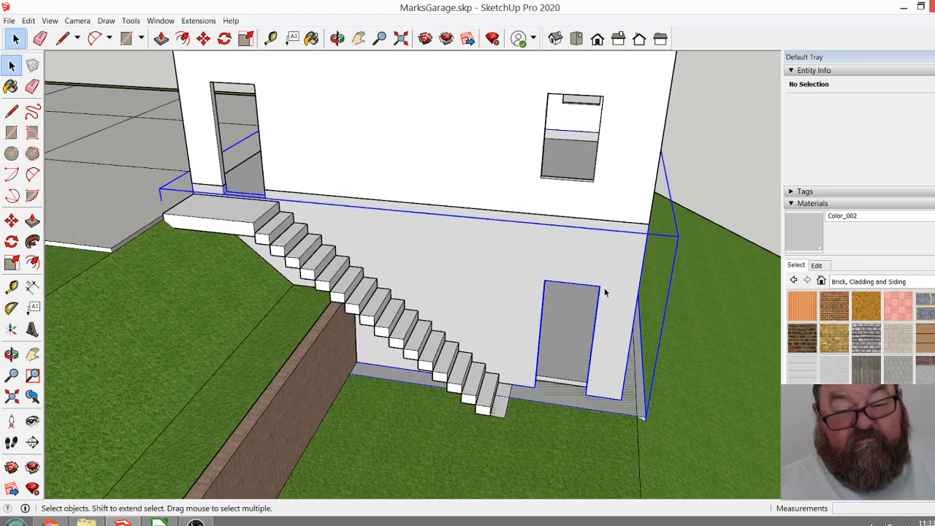
{"action": "double_click", "coordinate": [605, 290]}
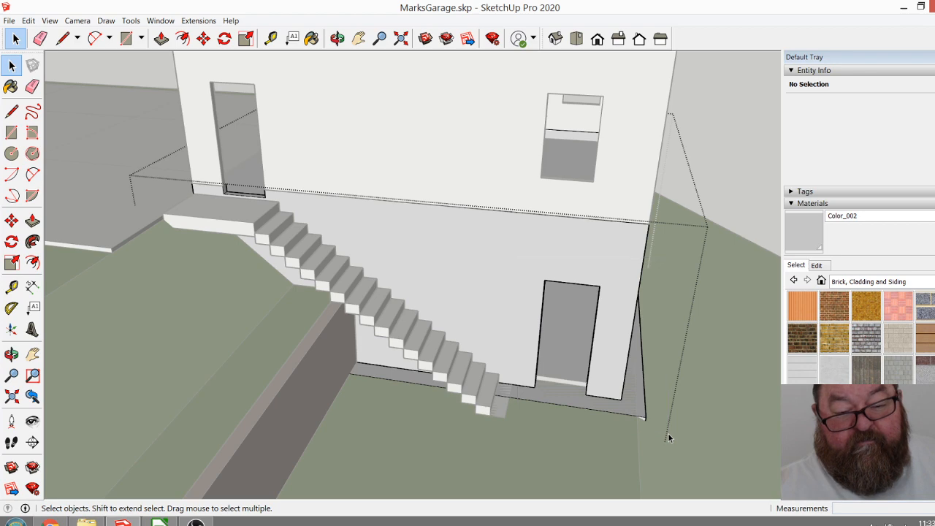
{"action": "scroll", "coordinate": [607, 417], "scroll_direction": "down", "scroll_amount": 3}
{"action": "double_click", "coordinate": [545, 319]}
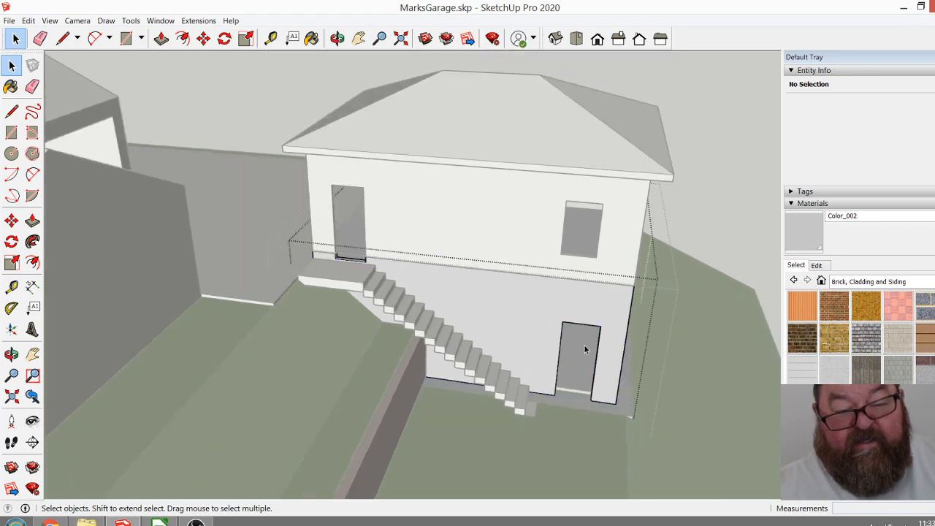
{"action": "left_click", "coordinate": [733, 227]}
{"action": "left_click", "coordinate": [563, 323]}
{"action": "left_click", "coordinate": [678, 252]}
{"action": "left_click", "coordinate": [567, 298]}
{"action": "right_click", "coordinate": [568, 301]}
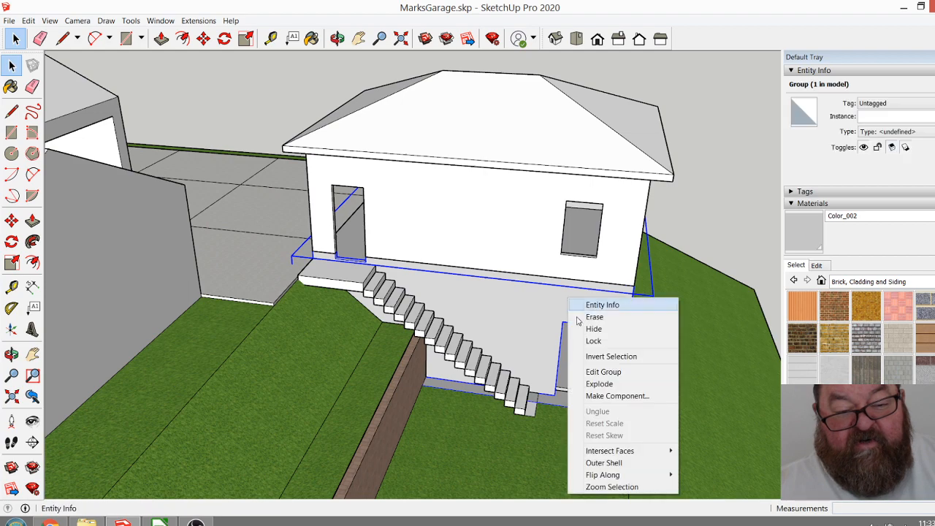
{"action": "left_click", "coordinate": [595, 369]}
{"action": "left_click", "coordinate": [702, 234]}
{"action": "left_click", "coordinate": [577, 314]}
{"action": "scroll", "coordinate": [627, 442], "scroll_direction": "up", "scroll_amount": 2}
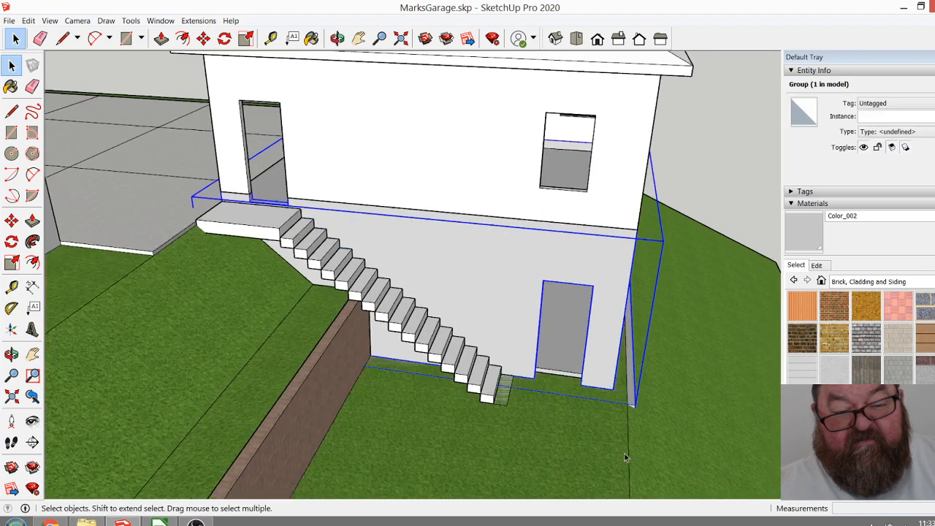
{"action": "scroll", "coordinate": [472, 497], "scroll_direction": "down", "scroll_amount": 1}
{"action": "scroll", "coordinate": [472, 497], "scroll_direction": "down", "scroll_amount": 1}
{"action": "scroll", "coordinate": [493, 304], "scroll_direction": "up", "scroll_amount": 2}
{"action": "double_click", "coordinate": [490, 295]}
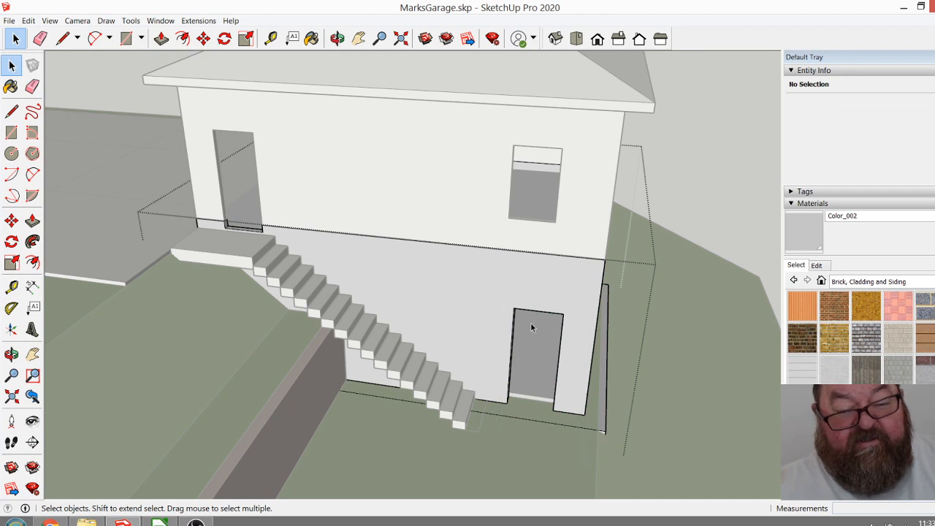
{"action": "left_click", "coordinate": [497, 316]}
{"action": "left_click", "coordinate": [701, 187]}
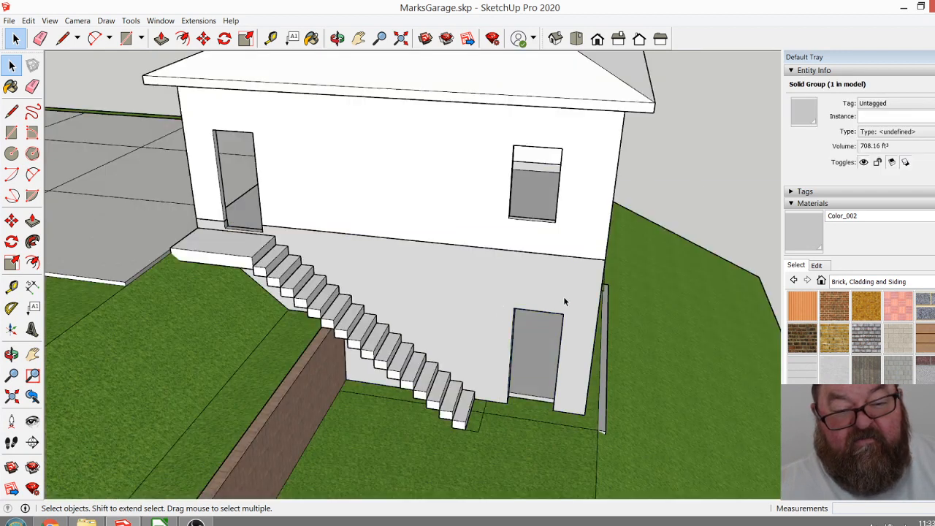
Explode the outer group that holds the lower garage walls and footing, leaving its parts as separate groups.
{"action": "left_click", "coordinate": [516, 302]}
{"action": "double_click", "coordinate": [515, 305]}
{"action": "left_click", "coordinate": [503, 293]}
{"action": "left_click", "coordinate": [714, 172]}
{"action": "left_click", "coordinate": [599, 285]}
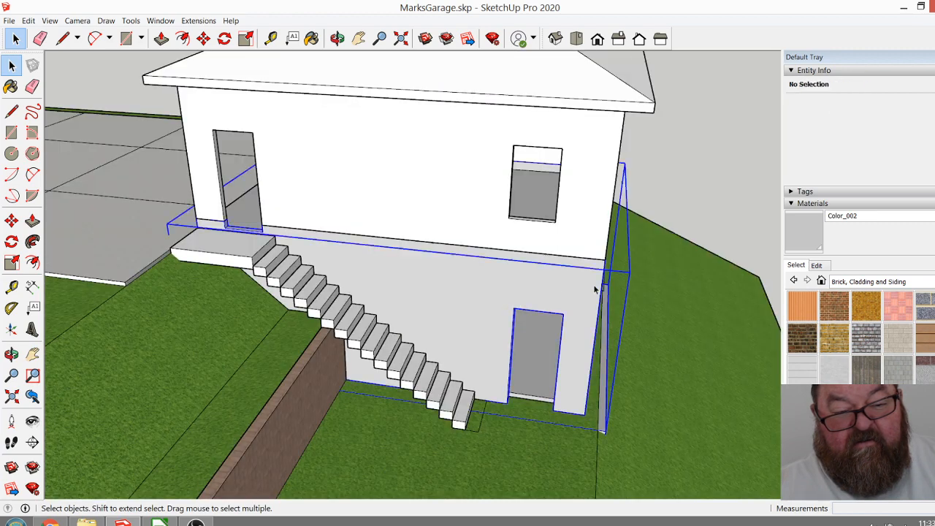
{"action": "right_click", "coordinate": [585, 286]}
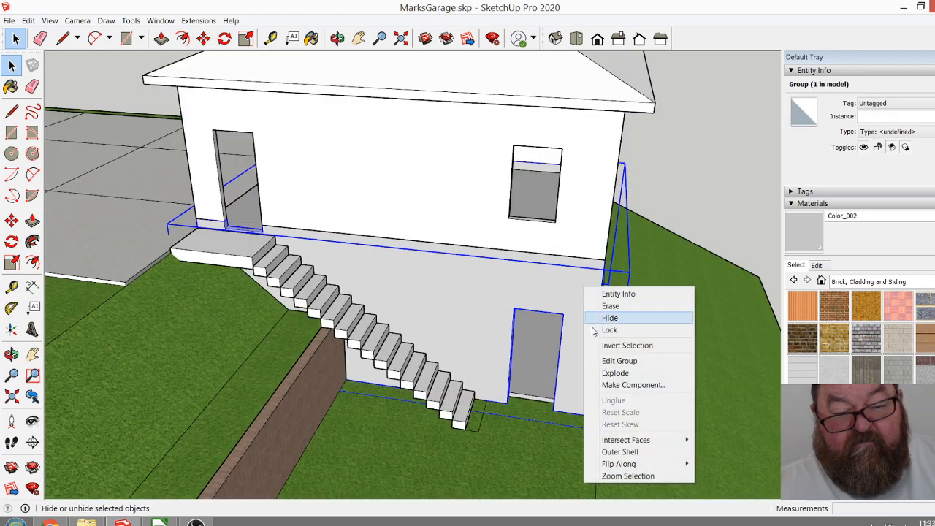
{"action": "left_click", "coordinate": [615, 373]}
{"action": "left_click", "coordinate": [652, 189]}
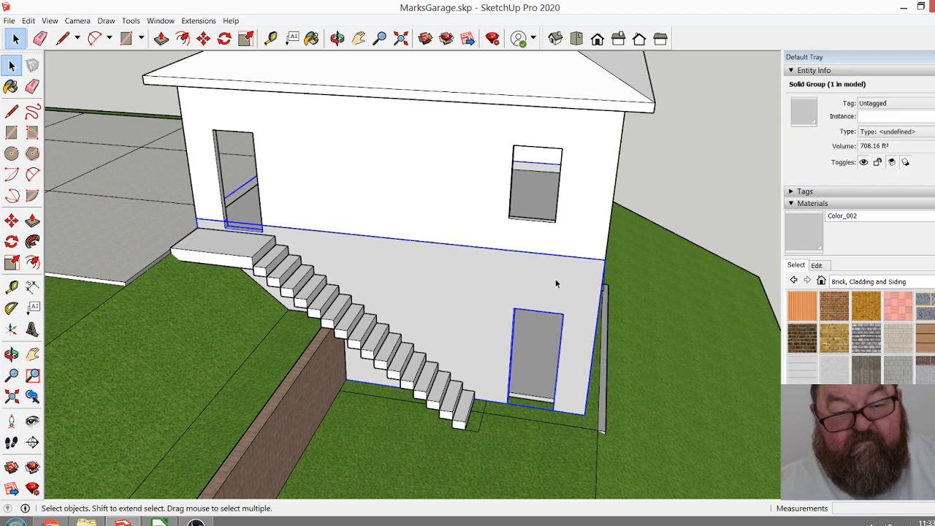
Move the lower door opening 10" along the wall toward the staircase, editing inside the lower wall group.
{"action": "double_click", "coordinate": [555, 279]}
{"action": "left_click_drag", "start_coordinate": [557, 420], "coordinate": [586, 451]}
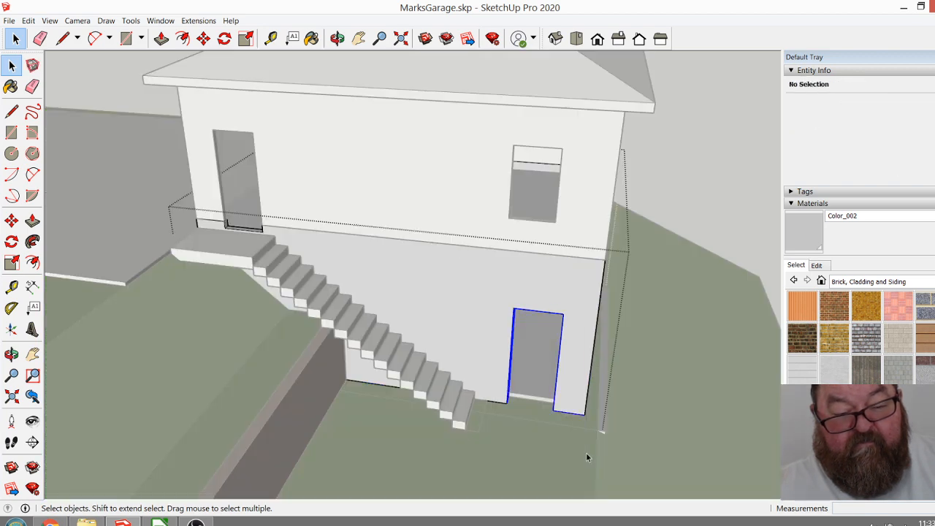
{"action": "left_click_drag", "start_coordinate": [475, 274], "coordinate": [572, 438]}
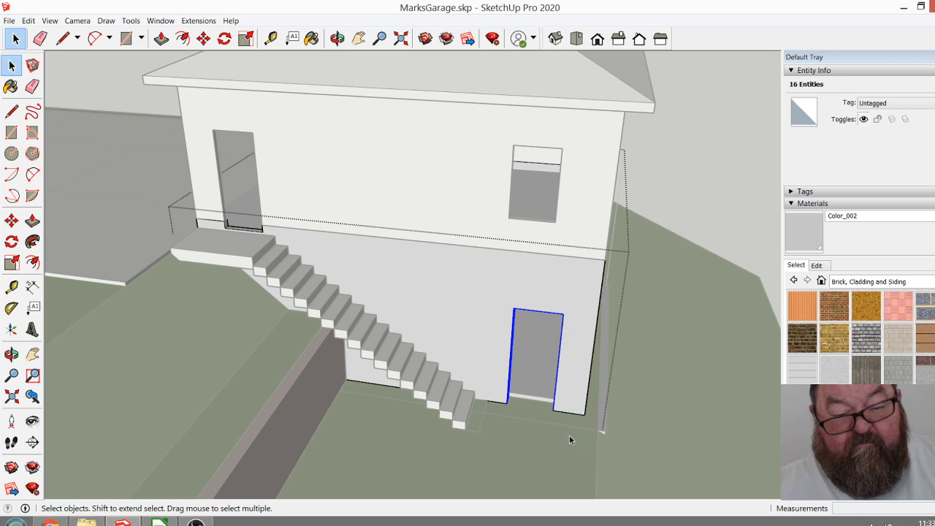
{"action": "left_click", "coordinate": [203, 38]}
{"action": "left_click", "coordinate": [538, 309]}
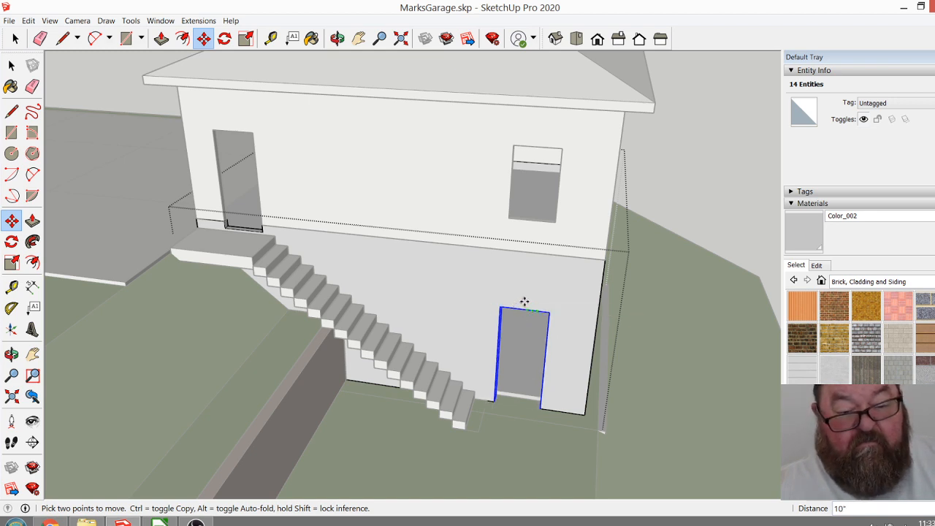
{"action": "left_click", "coordinate": [531, 222]}
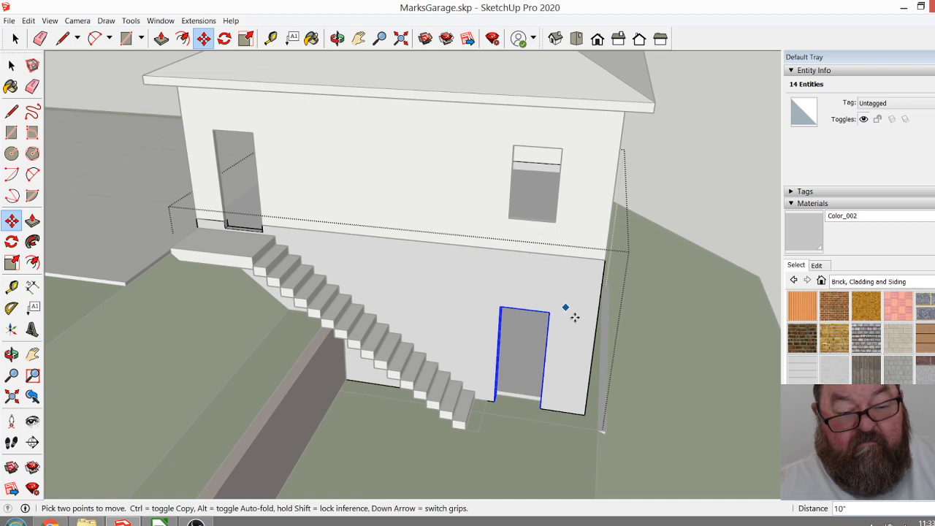
{"action": "left_click", "coordinate": [15, 38]}
{"action": "middle_click_drag", "start_coordinate": [183, 159], "coordinate": [674, 197]}
{"action": "left_click", "coordinate": [674, 199]}
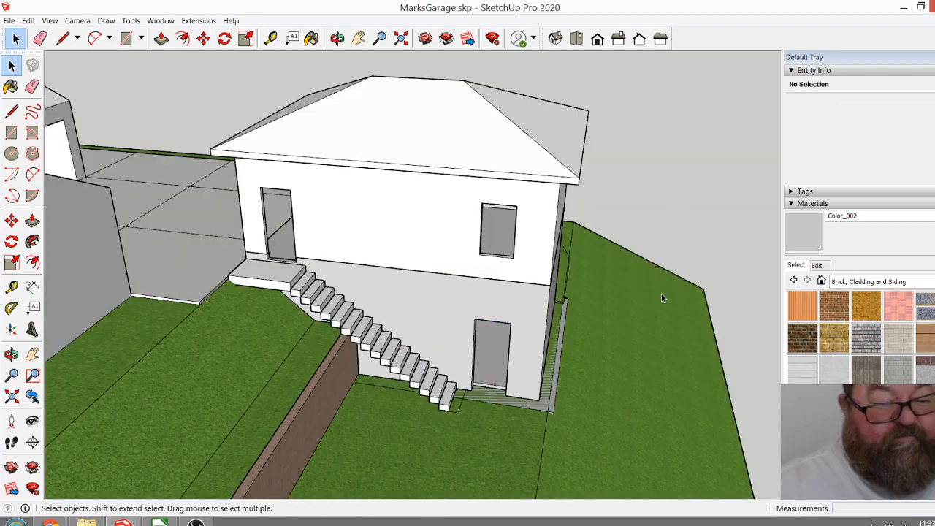
Examine the garage, staircase and retaining wall from the downhill side, including how the footing meets the slope.
{"action": "left_click", "coordinate": [337, 38]}
{"action": "left_click_drag", "start_coordinate": [438, 292], "coordinate": [448, 333]}
{"action": "left_click_drag", "start_coordinate": [472, 365], "coordinate": [516, 238]}
{"action": "left_click_drag", "start_coordinate": [506, 436], "coordinate": [509, 247]}
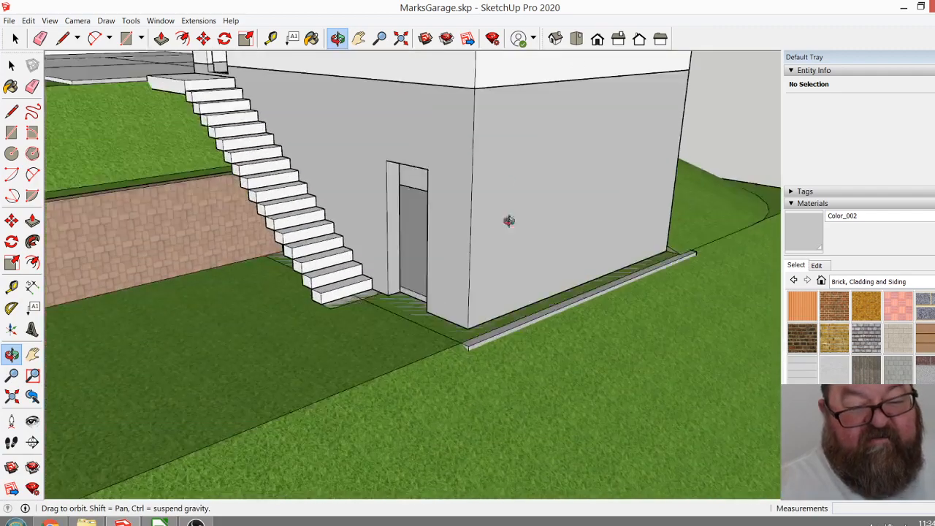
{"action": "left_click_drag", "start_coordinate": [617, 187], "coordinate": [581, 266]}
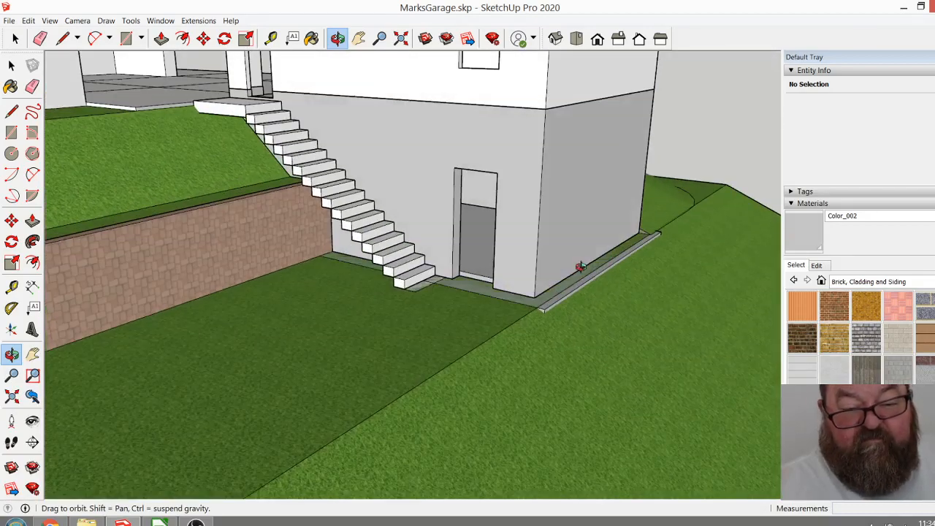
{"action": "left_click_drag", "start_coordinate": [716, 389], "coordinate": [483, 314]}
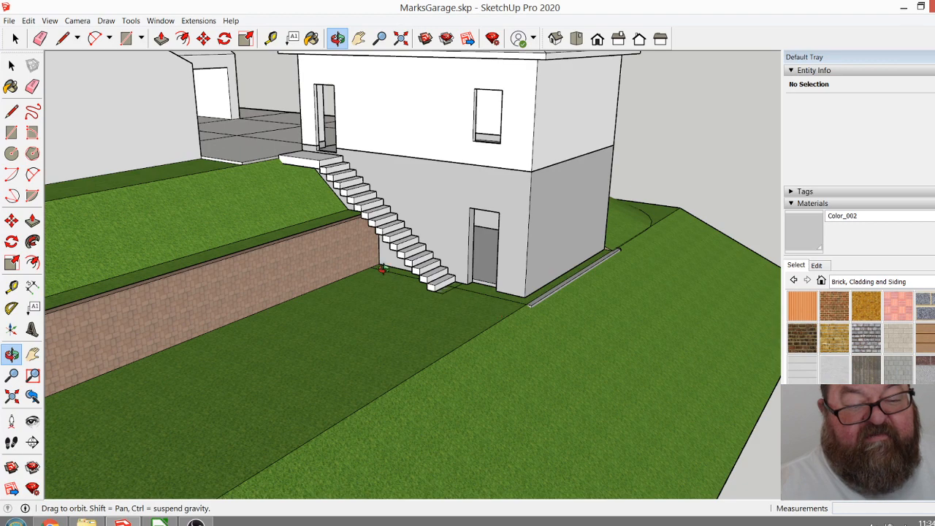
{"action": "left_click_drag", "start_coordinate": [490, 307], "coordinate": [359, 263]}
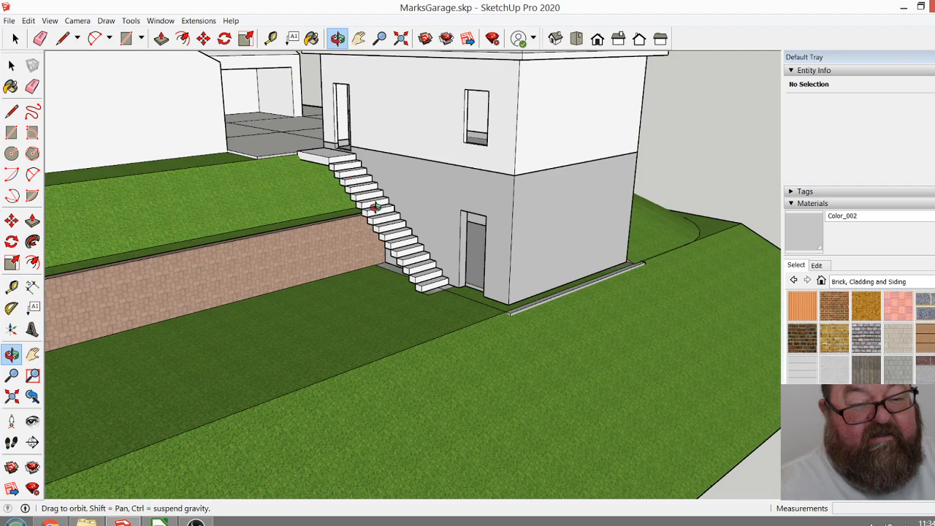
{"action": "left_click_drag", "start_coordinate": [371, 284], "coordinate": [531, 315]}
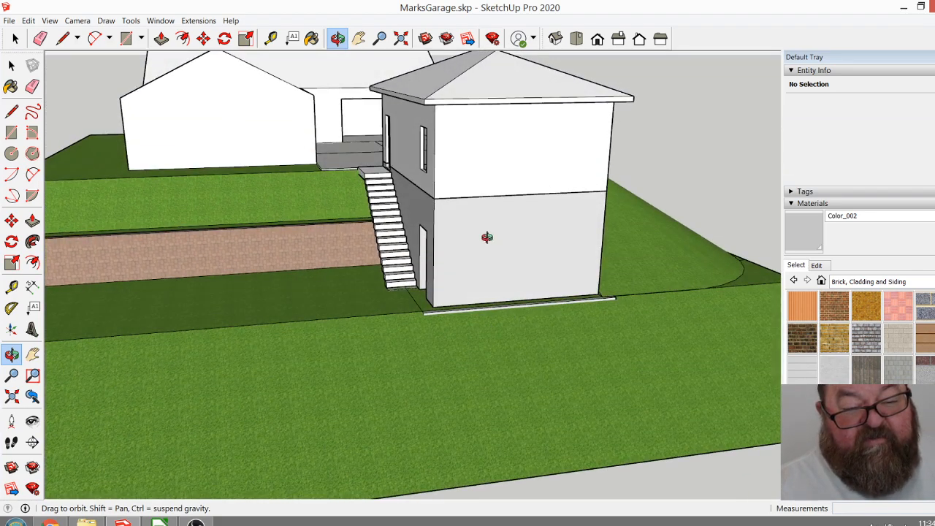
{"action": "left_click_drag", "start_coordinate": [603, 300], "coordinate": [501, 313]}
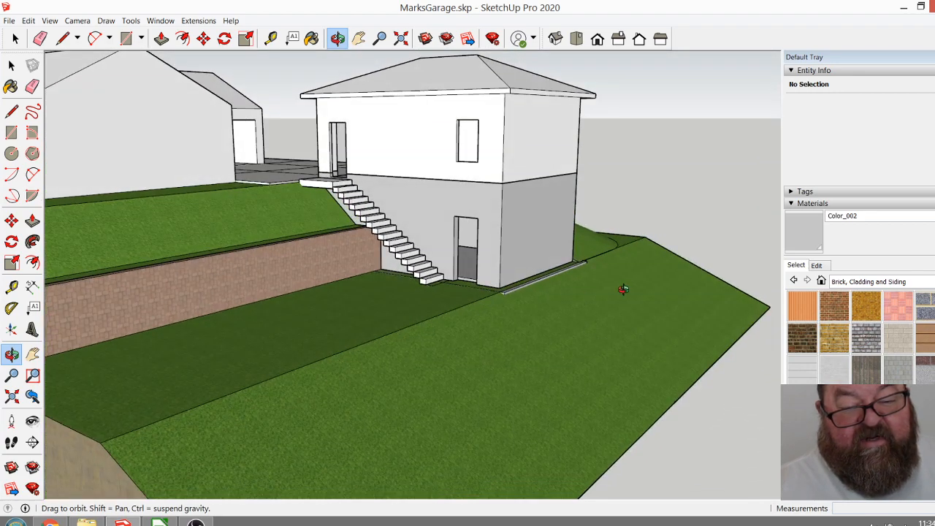
{"action": "left_click_drag", "start_coordinate": [576, 322], "coordinate": [496, 320]}
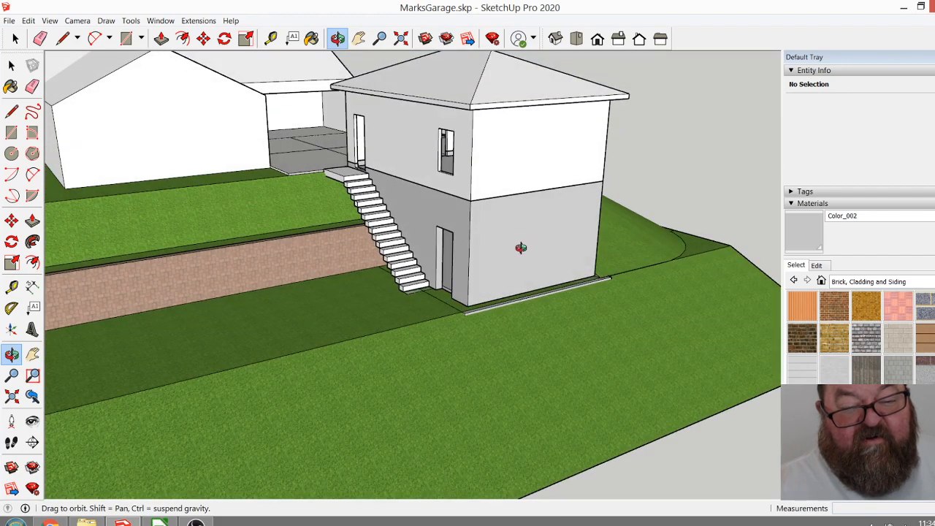
{"action": "left_click_drag", "start_coordinate": [547, 260], "coordinate": [516, 282]}
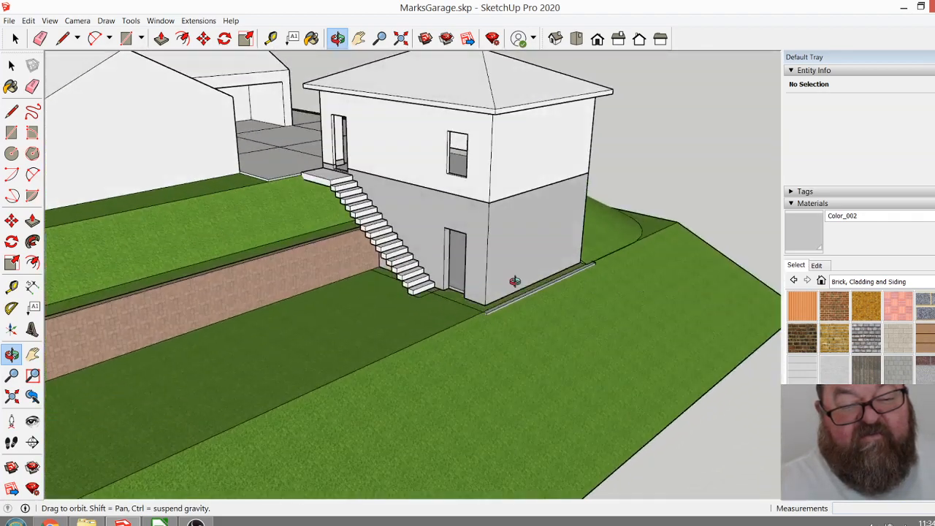
Inspect the lower doorway close up, checking the interior behind it and its clearance from the bottom step.
{"action": "scroll", "coordinate": [452, 281], "scroll_direction": "up", "scroll_amount": 3}
{"action": "scroll", "coordinate": [452, 281], "scroll_direction": "down", "scroll_amount": 5}
{"action": "scroll", "coordinate": [477, 236], "scroll_direction": "up", "scroll_amount": 6}
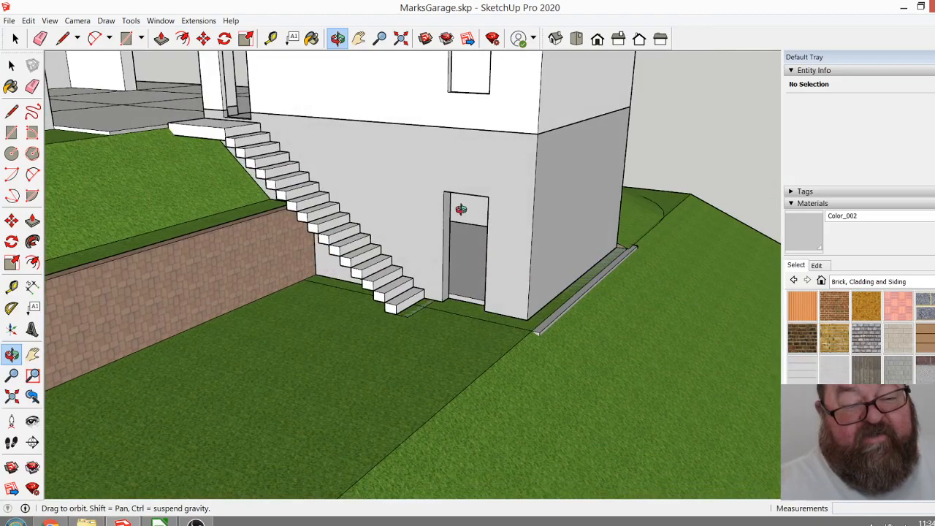
{"action": "scroll", "coordinate": [440, 202], "scroll_direction": "up", "scroll_amount": 8}
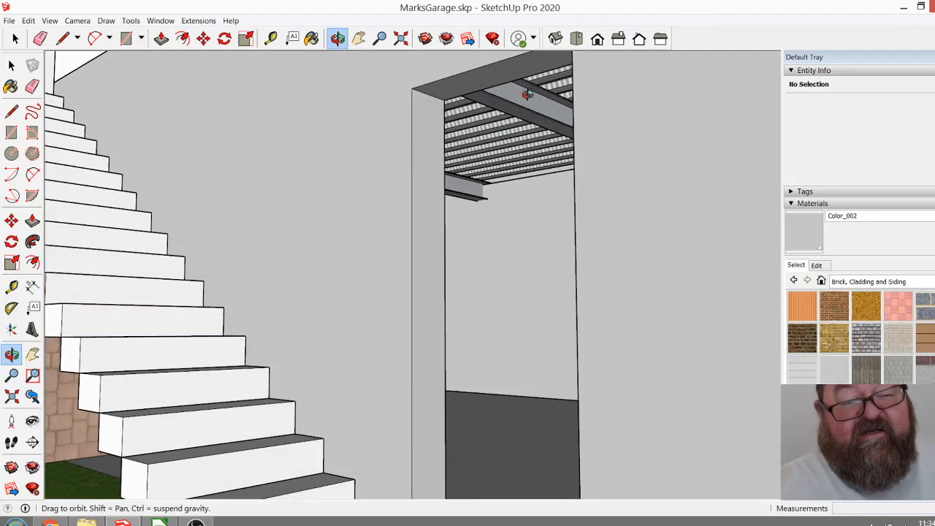
{"action": "scroll", "coordinate": [530, 192], "scroll_direction": "down", "scroll_amount": 10}
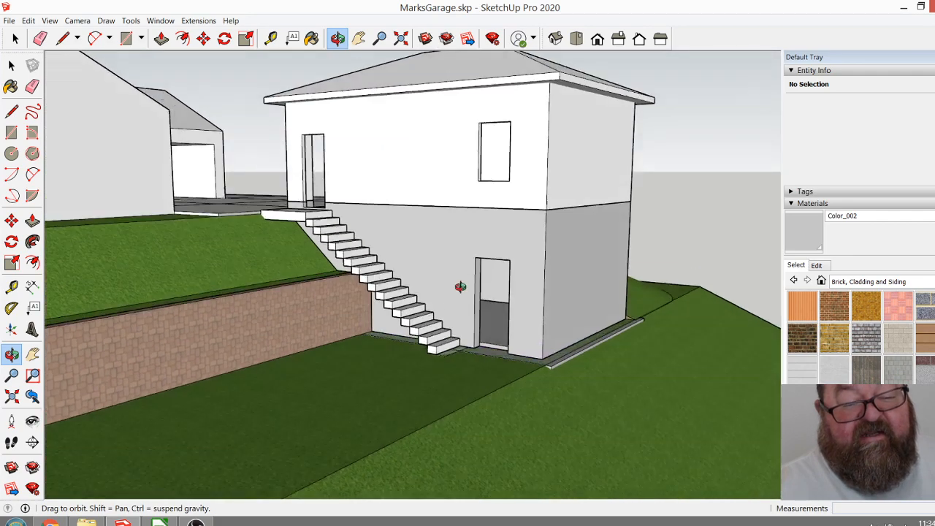
{"action": "left_click_drag", "start_coordinate": [460, 287], "coordinate": [476, 339]}
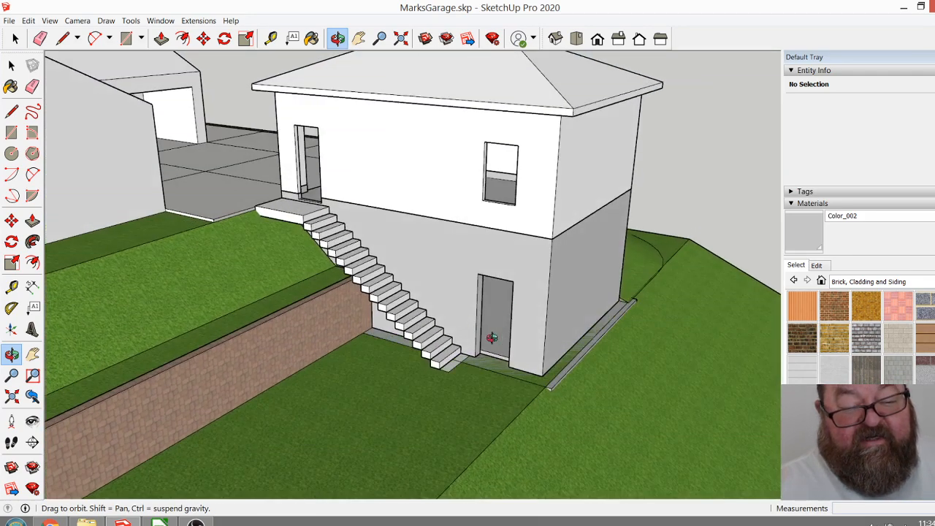
{"action": "scroll", "coordinate": [491, 337], "scroll_direction": "up", "scroll_amount": 10}
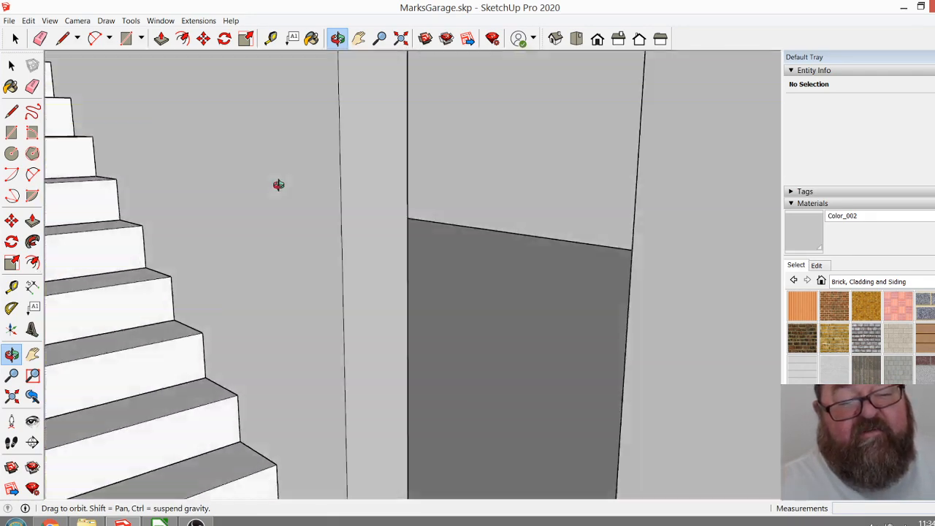
{"action": "left_click_drag", "start_coordinate": [278, 185], "coordinate": [273, 181]}
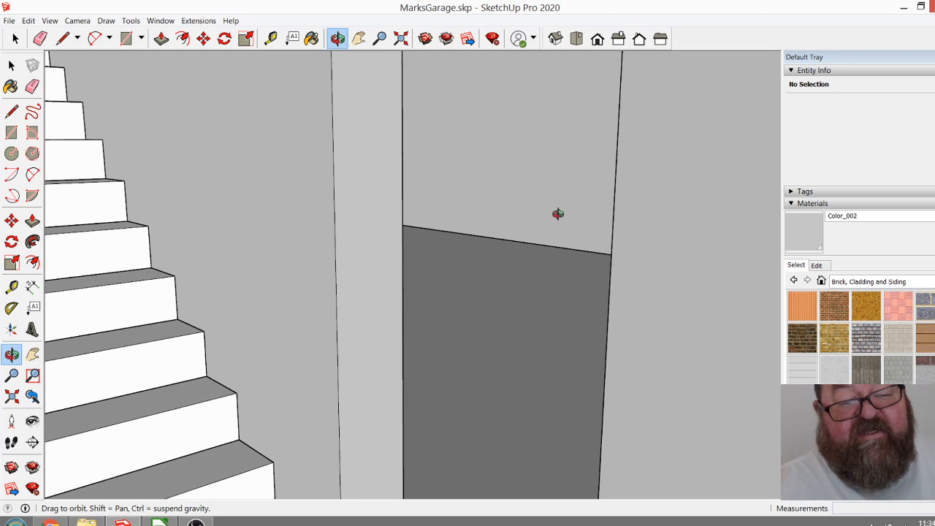
{"action": "left_click_drag", "start_coordinate": [502, 252], "coordinate": [432, 198]}
{"action": "left_click_drag", "start_coordinate": [440, 233], "coordinate": [620, 200]}
{"action": "scroll", "coordinate": [382, 275], "scroll_direction": "down", "scroll_amount": 3}
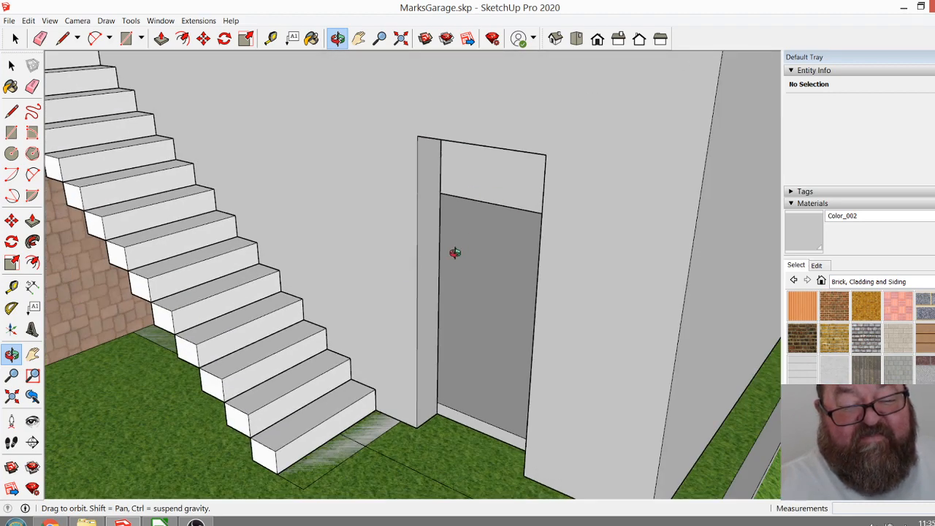
{"action": "scroll", "coordinate": [460, 259], "scroll_direction": "down", "scroll_amount": 6}
{"action": "left_click_drag", "start_coordinate": [500, 281], "coordinate": [515, 297]}
{"action": "scroll", "coordinate": [517, 314], "scroll_direction": "up", "scroll_amount": 2}
{"action": "scroll", "coordinate": [521, 285], "scroll_direction": "down", "scroll_amount": 2}
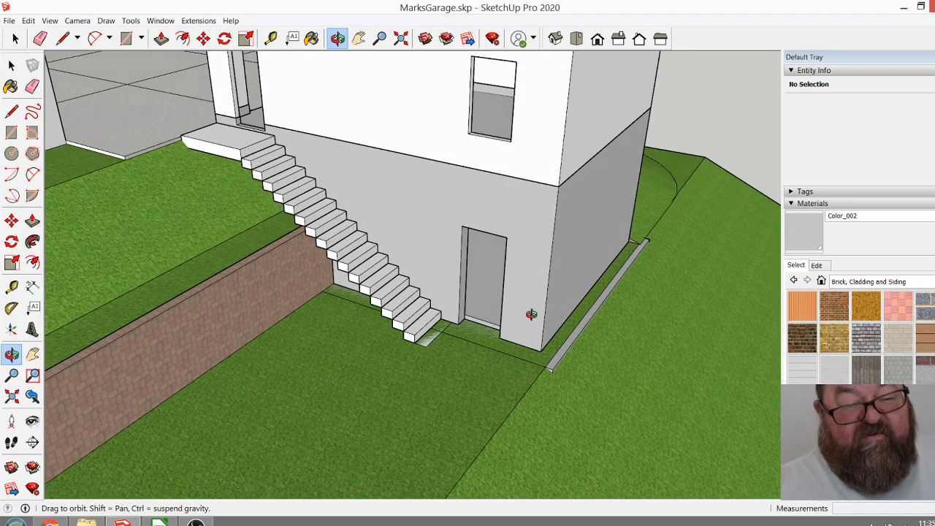
Review the whole hillside site from above, focusing on the landing between the driveway and the upper side door.
{"action": "left_click_drag", "start_coordinate": [532, 311], "coordinate": [648, 281]}
{"action": "scroll", "coordinate": [545, 353], "scroll_direction": "down", "scroll_amount": 3}
{"action": "left_click_drag", "start_coordinate": [462, 233], "coordinate": [373, 294]}
{"action": "scroll", "coordinate": [526, 347], "scroll_direction": "down", "scroll_amount": 2}
{"action": "left_click_drag", "start_coordinate": [506, 319], "coordinate": [295, 286]}
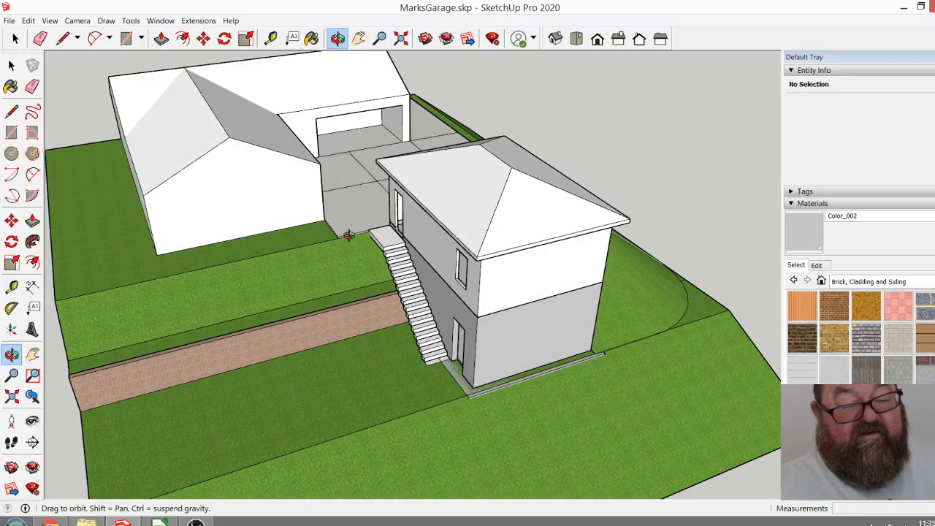
{"action": "left_click_drag", "start_coordinate": [321, 246], "coordinate": [392, 228]}
{"action": "scroll", "coordinate": [373, 232], "scroll_direction": "up", "scroll_amount": 3}
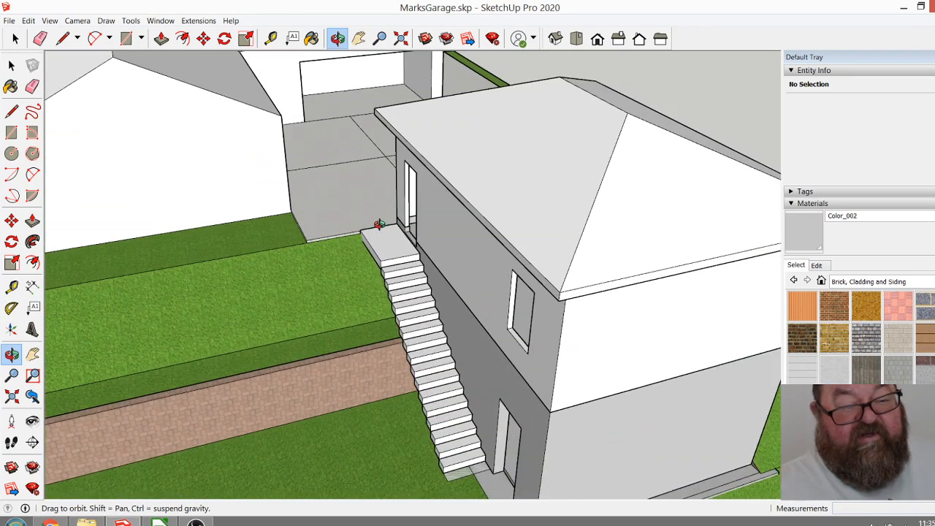
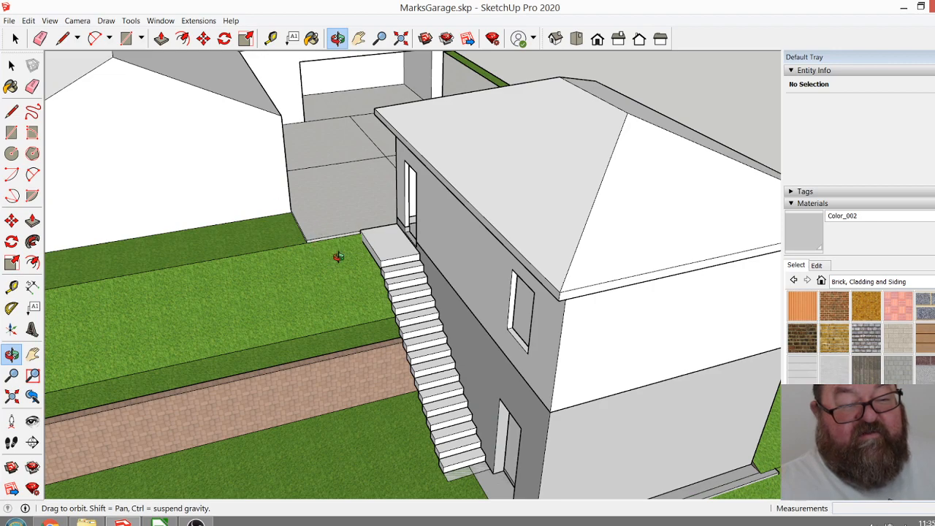
Inspect the two-storey garage, its outside stairs and the separate wall-and-footing models from several sides.
{"action": "mouse_move", "coordinate": [351, 244]}
{"action": "left_mouse_down"}
{"action": "mouse_move", "coordinate": [409, 321]}
{"action": "mouse_move", "coordinate": [347, 245]}
{"action": "left_mouse_up"}
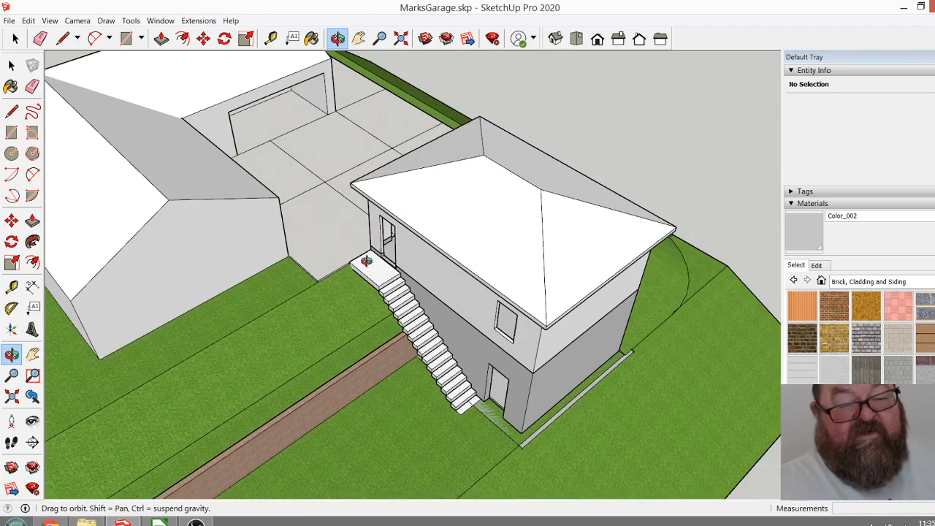
{"action": "left_click_drag", "start_coordinate": [473, 356], "coordinate": [466, 274]}
{"action": "left_click_drag", "start_coordinate": [585, 336], "coordinate": [447, 457]}
{"action": "scroll", "coordinate": [447, 457], "scroll_direction": "up", "scroll_amount": 8}
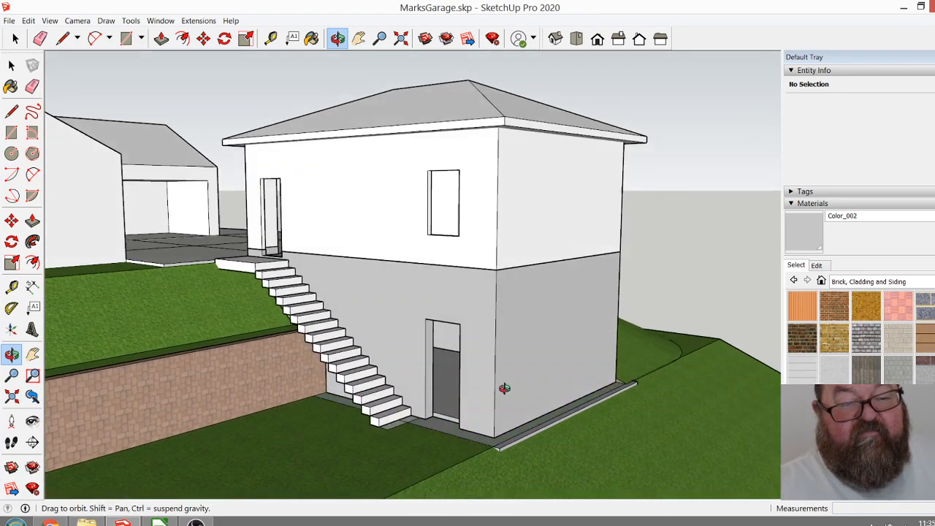
{"action": "left_click_drag", "start_coordinate": [504, 388], "coordinate": [614, 380]}
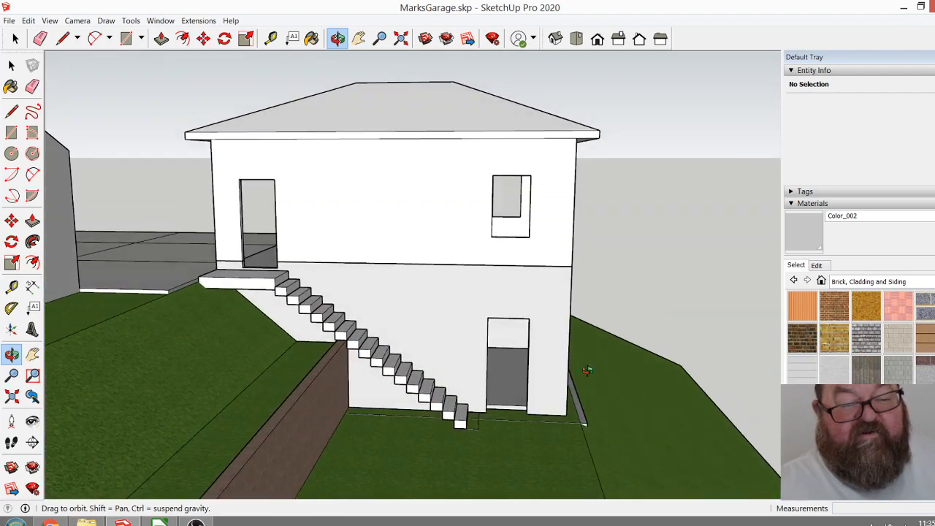
{"action": "left_click_drag", "start_coordinate": [550, 359], "coordinate": [180, 343]}
{"action": "scroll", "coordinate": [325, 349], "scroll_direction": "down", "scroll_amount": 7}
{"action": "left_click_drag", "start_coordinate": [387, 358], "coordinate": [244, 357]}
{"action": "scroll", "coordinate": [517, 436], "scroll_direction": "up", "scroll_amount": 4}
{"action": "scroll", "coordinate": [592, 336], "scroll_direction": "up", "scroll_amount": 2}
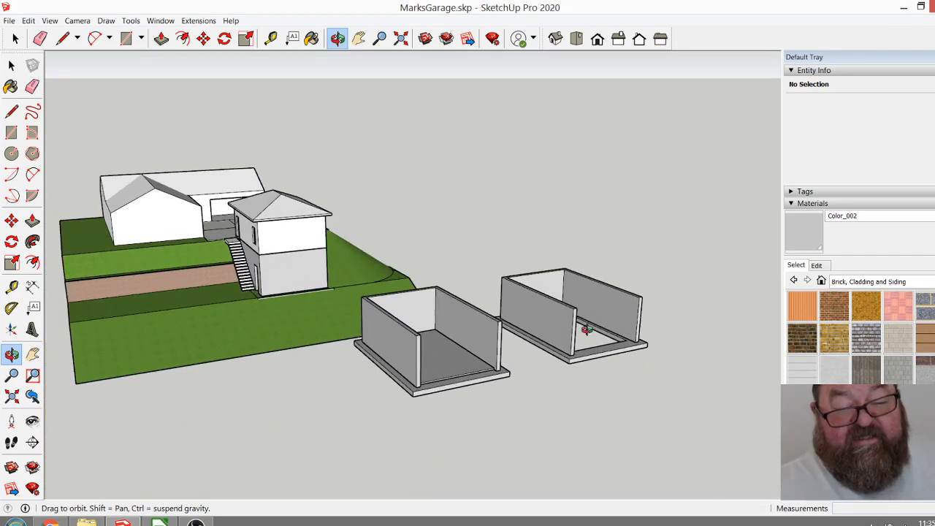
{"action": "left_click_drag", "start_coordinate": [638, 362], "coordinate": [653, 363]}
{"action": "left_click_drag", "start_coordinate": [507, 359], "coordinate": [388, 386]}
{"action": "scroll", "coordinate": [497, 396], "scroll_direction": "up", "scroll_amount": 2}
{"action": "left_click_drag", "start_coordinate": [574, 403], "coordinate": [633, 372]}
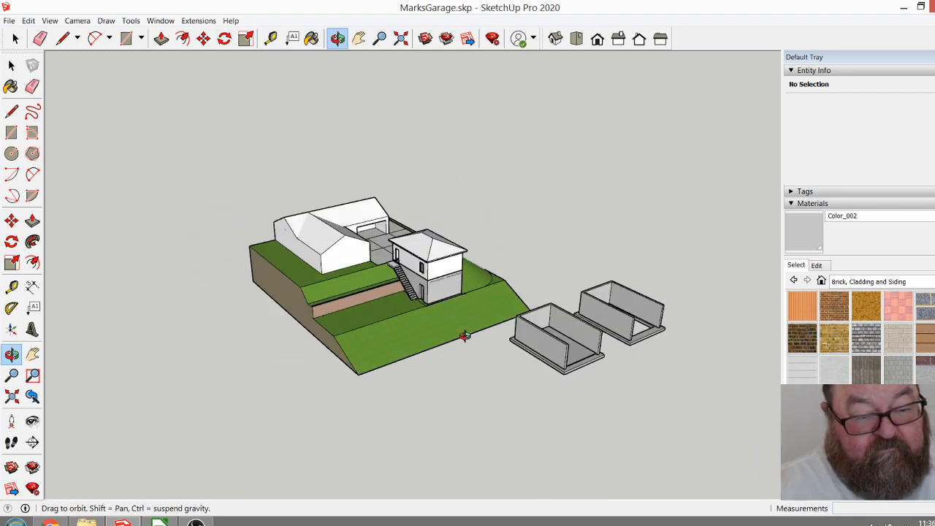
{"action": "left_click_drag", "start_coordinate": [537, 348], "coordinate": [547, 390]}
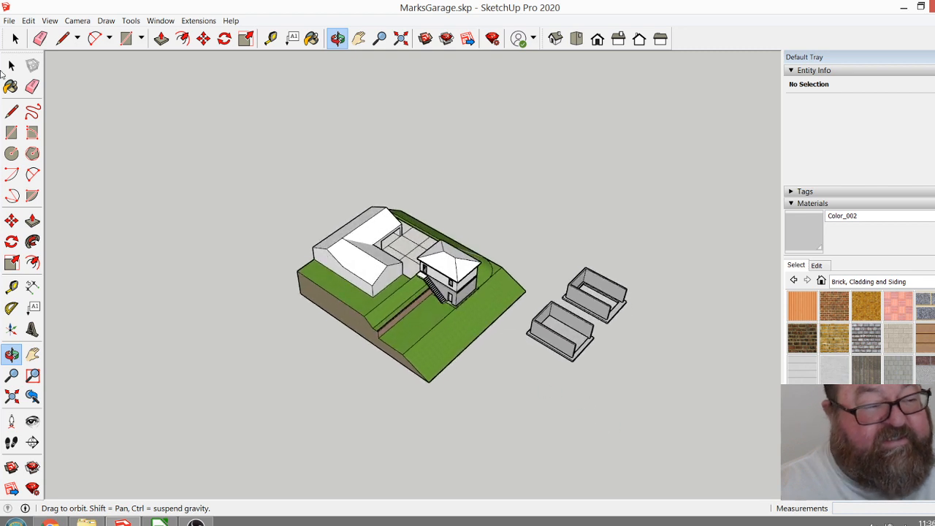
Copy the entire model, including the separate wall-and-footing models, to a spot 150' away.
{"action": "left_click", "coordinate": [14, 38]}
{"action": "left_click_drag", "start_coordinate": [246, 162], "coordinate": [675, 448]}
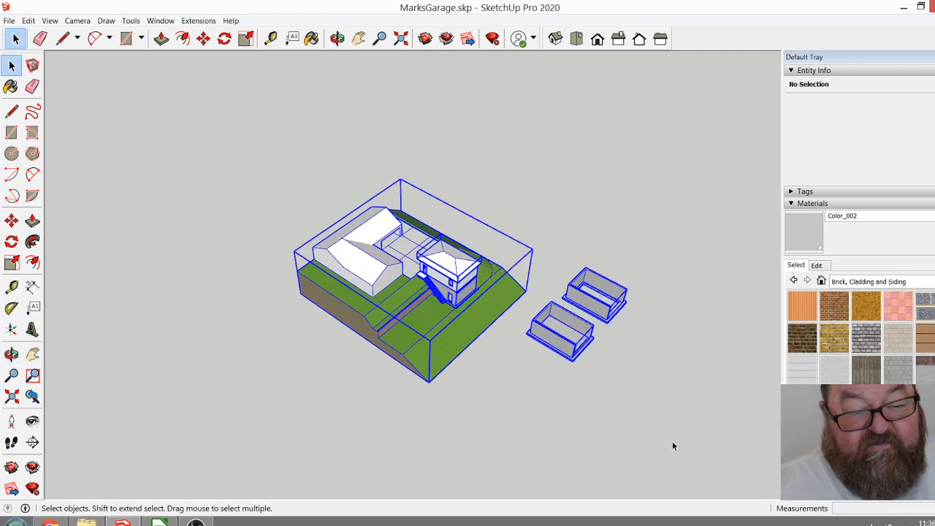
{"action": "scroll", "coordinate": [468, 241], "scroll_direction": "down", "scroll_amount": 2}
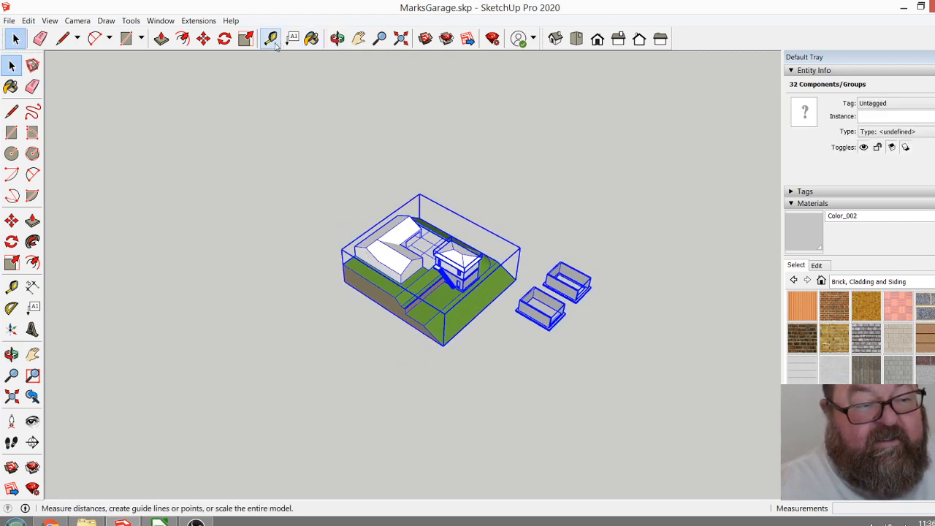
{"action": "left_click", "coordinate": [203, 39]}
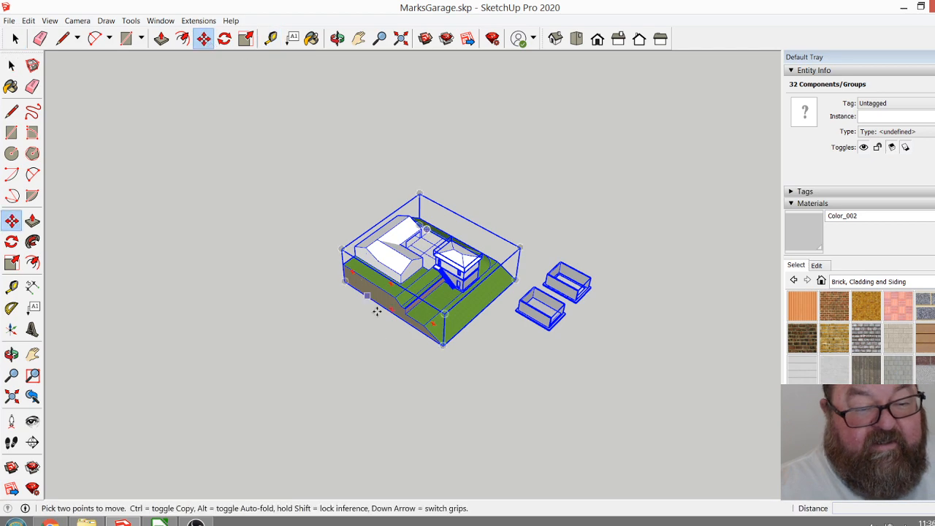
{"action": "key", "text": "ctrl"}
{"action": "left_click", "coordinate": [533, 408]}
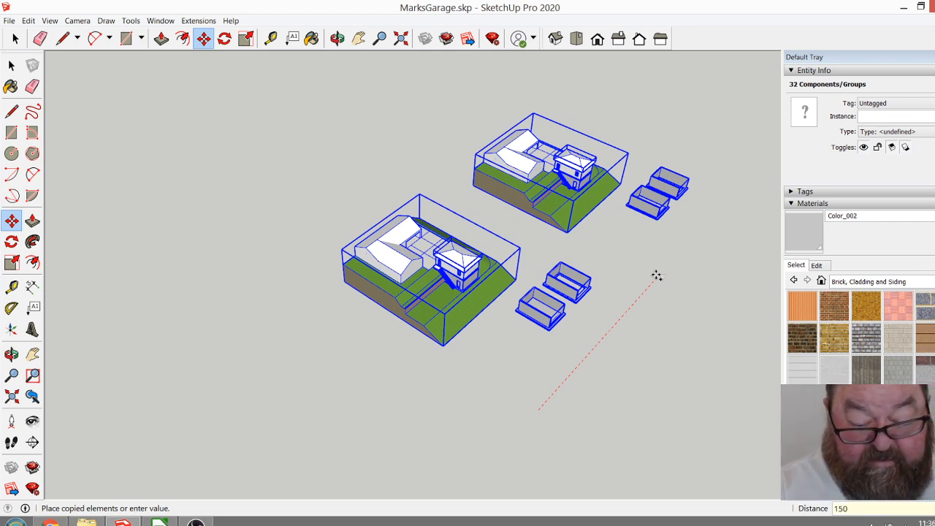
{"action": "left_click", "coordinate": [656, 275]}
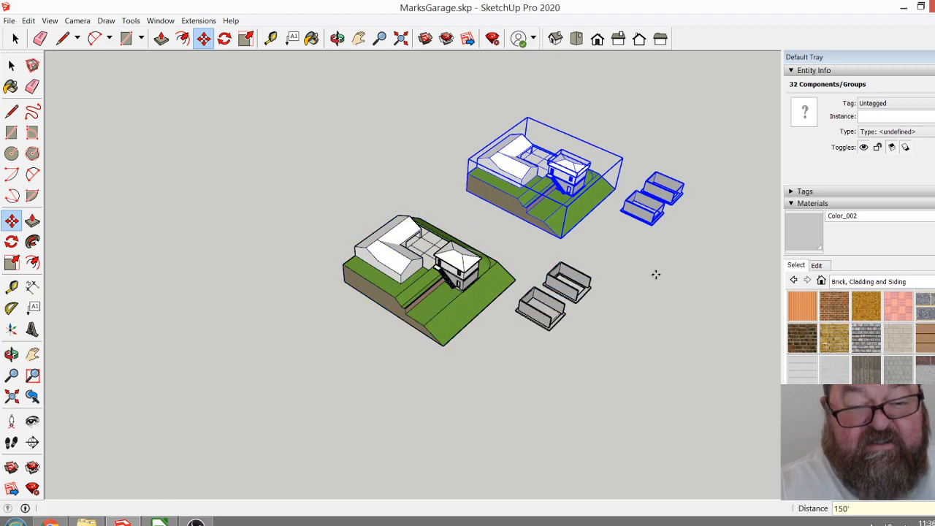
Try moving the open-fronted wall group from the farther footing model to the front corner of the copied garage's lower storey.
{"action": "left_click", "coordinate": [338, 39]}
{"action": "scroll", "coordinate": [338, 346], "scroll_direction": "down", "scroll_amount": 1}
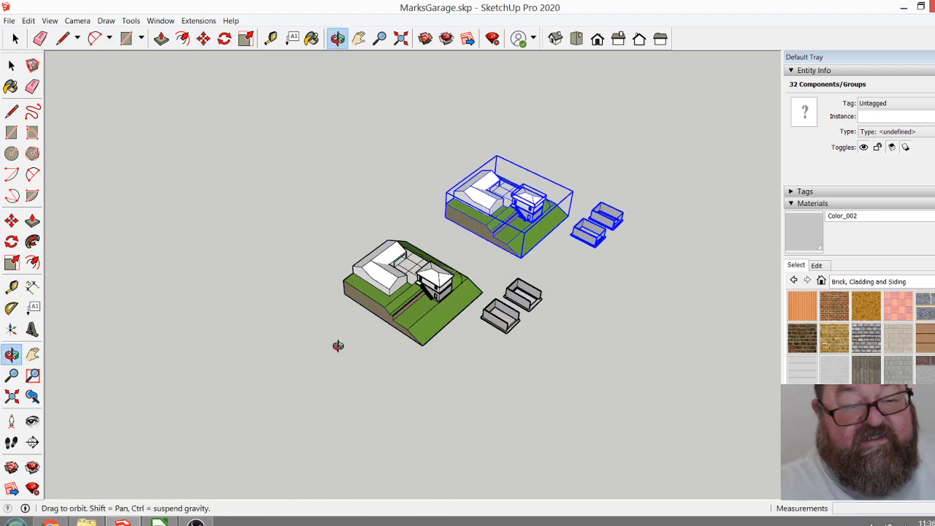
{"action": "scroll", "coordinate": [616, 217], "scroll_direction": "up", "scroll_amount": 5}
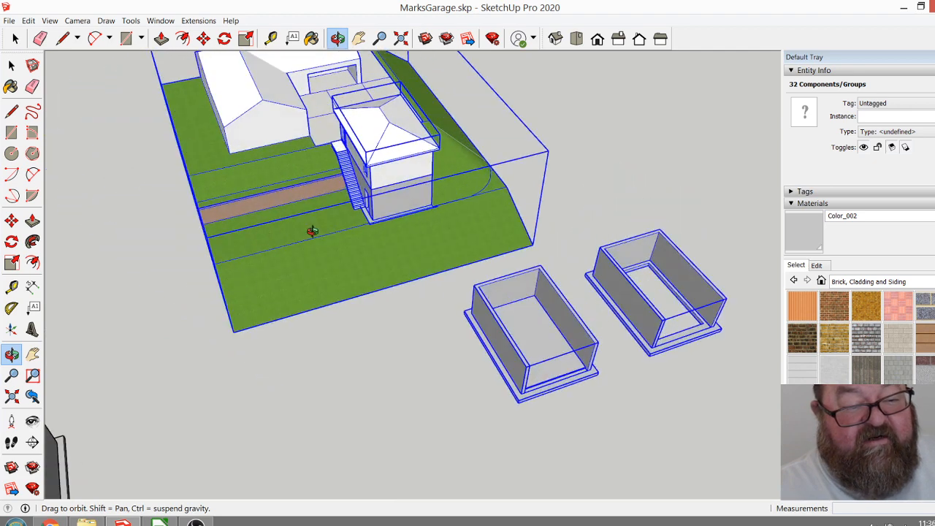
{"action": "left_click", "coordinate": [15, 40]}
{"action": "left_click", "coordinate": [96, 188]}
{"action": "left_click", "coordinate": [400, 196]}
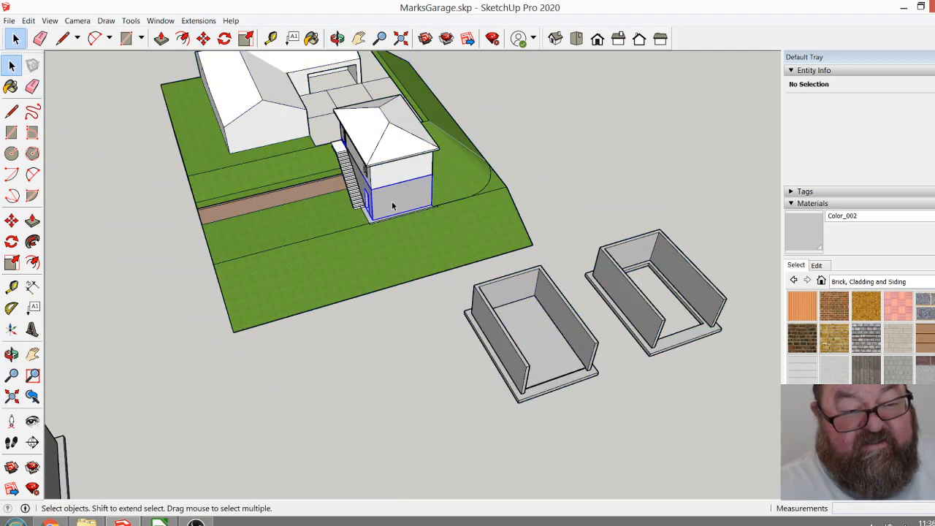
{"action": "left_click", "coordinate": [615, 293]}
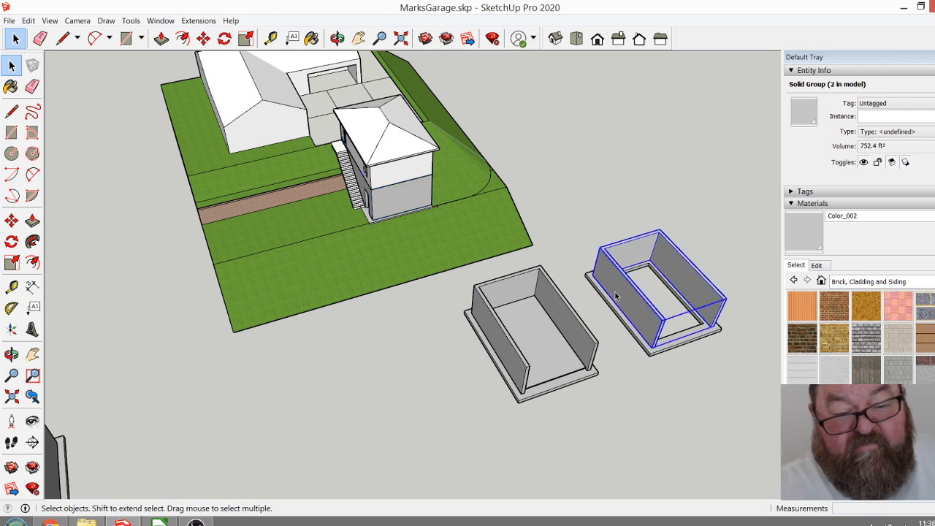
{"action": "left_click", "coordinate": [622, 318], "text": "shift"}
{"action": "left_click", "coordinate": [630, 304]}
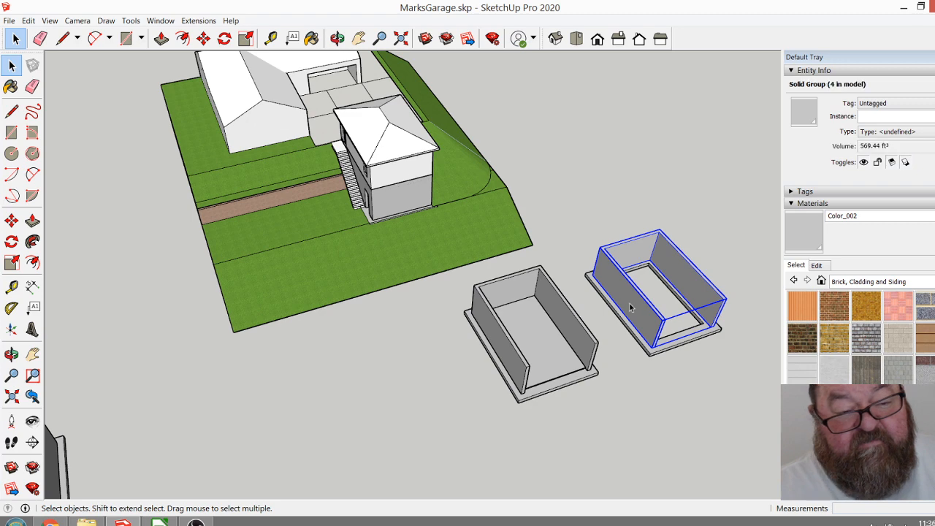
{"action": "left_click", "coordinate": [203, 38]}
{"action": "scroll", "coordinate": [654, 351], "scroll_direction": "up", "scroll_amount": 2}
{"action": "left_click", "coordinate": [653, 345]}
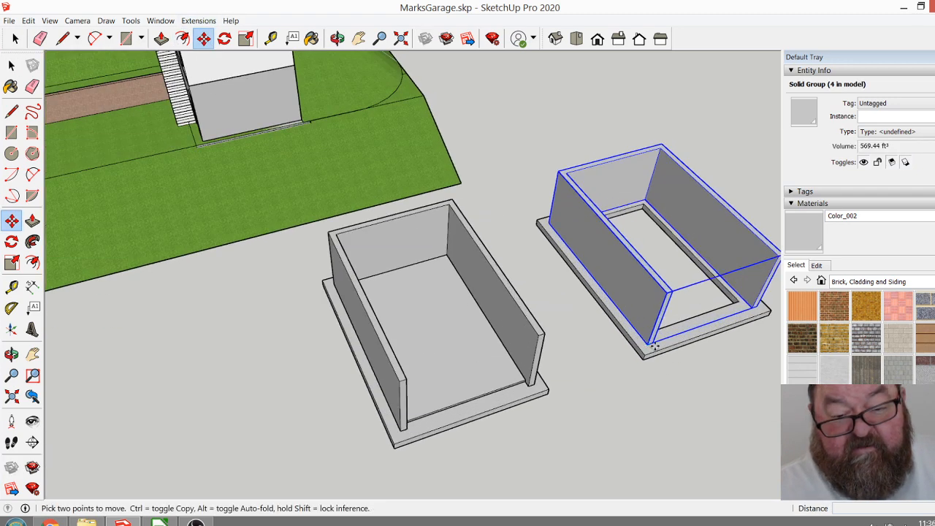
{"action": "scroll", "coordinate": [716, 389], "scroll_direction": "down", "scroll_amount": 4}
{"action": "scroll", "coordinate": [526, 277], "scroll_direction": "up", "scroll_amount": 10}
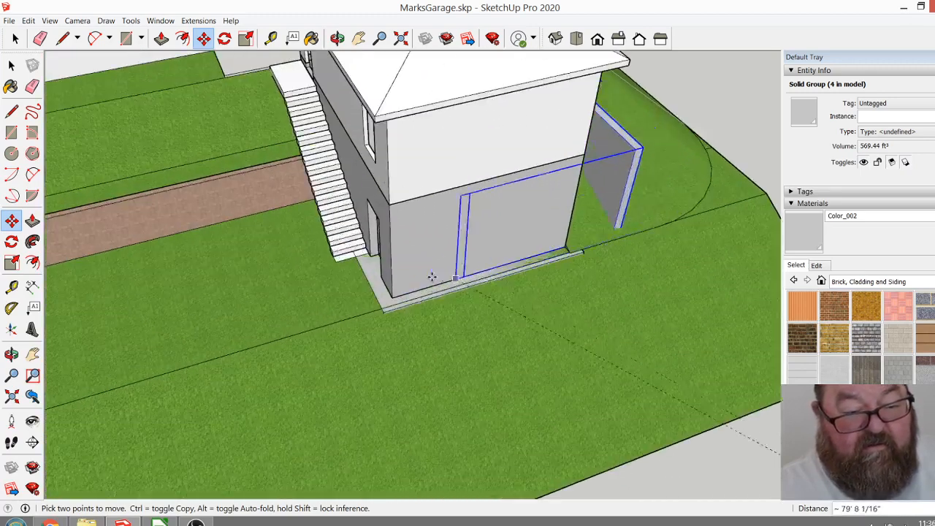
{"action": "left_click", "coordinate": [377, 301]}
Try deleting the copied garage's closed lower-storey wall group, and undo both the deletion and the wall move.
{"action": "left_click", "coordinate": [15, 38]}
{"action": "left_click", "coordinate": [420, 193]}
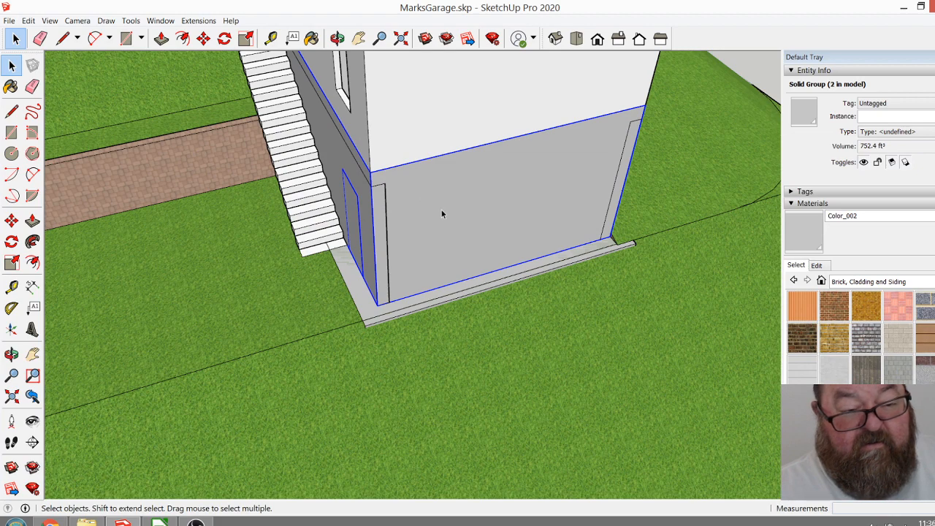
{"action": "key", "text": "Delete"}
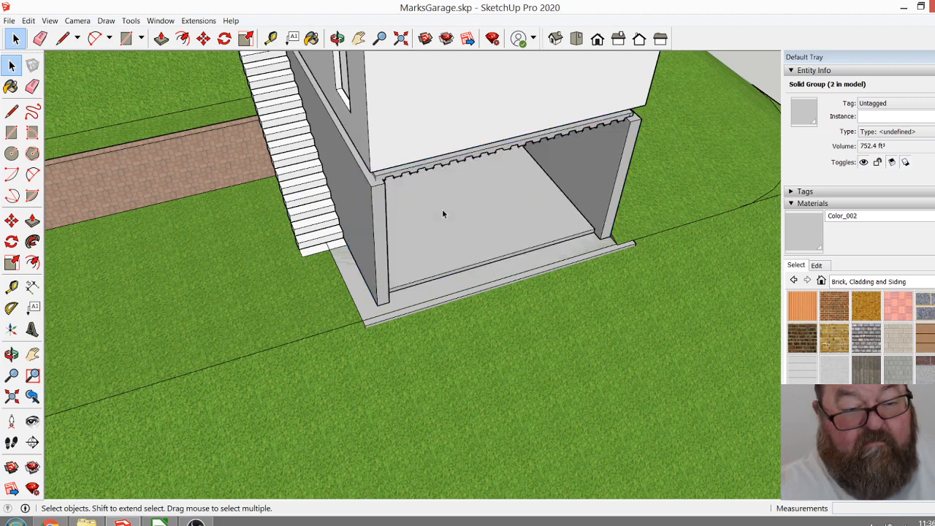
{"action": "scroll", "coordinate": [442, 210], "scroll_direction": "down", "scroll_amount": 4}
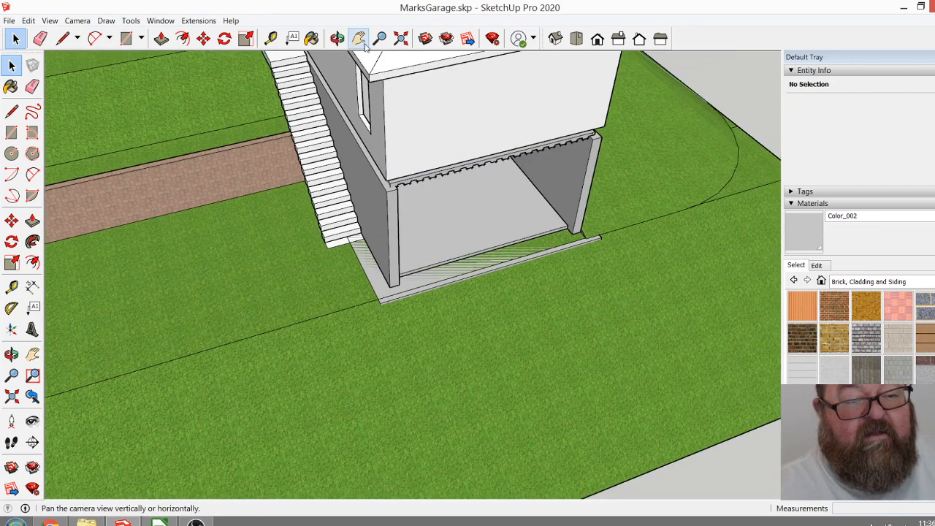
{"action": "left_click", "coordinate": [336, 38]}
{"action": "left_click_drag", "start_coordinate": [439, 110], "coordinate": [458, 103]}
{"action": "scroll", "coordinate": [396, 150], "scroll_direction": "up", "scroll_amount": 10}
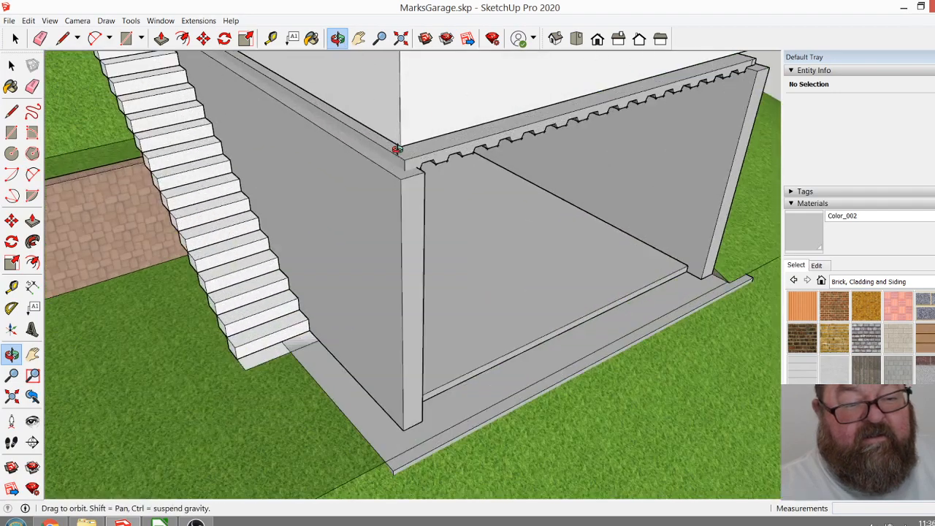
{"action": "scroll", "coordinate": [430, 159], "scroll_direction": "down", "scroll_amount": 10}
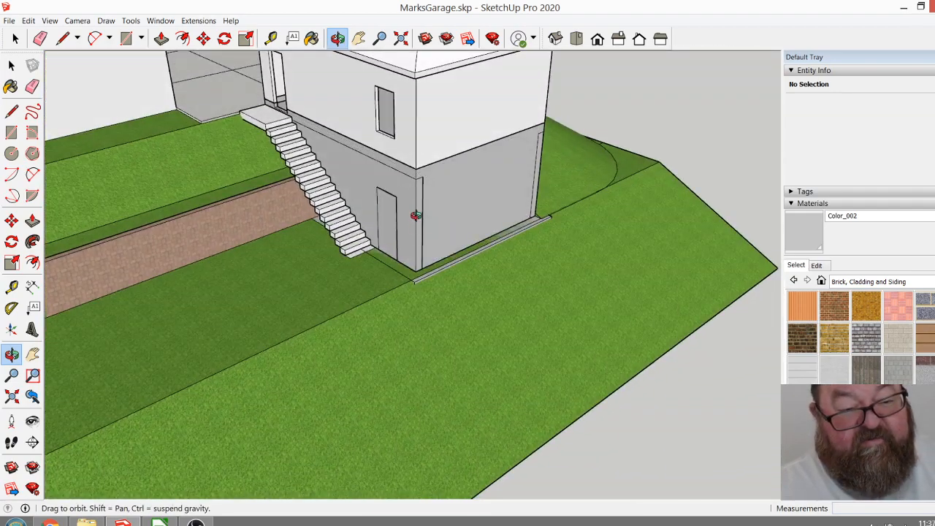
{"action": "scroll", "coordinate": [409, 214], "scroll_direction": "up", "scroll_amount": 8}
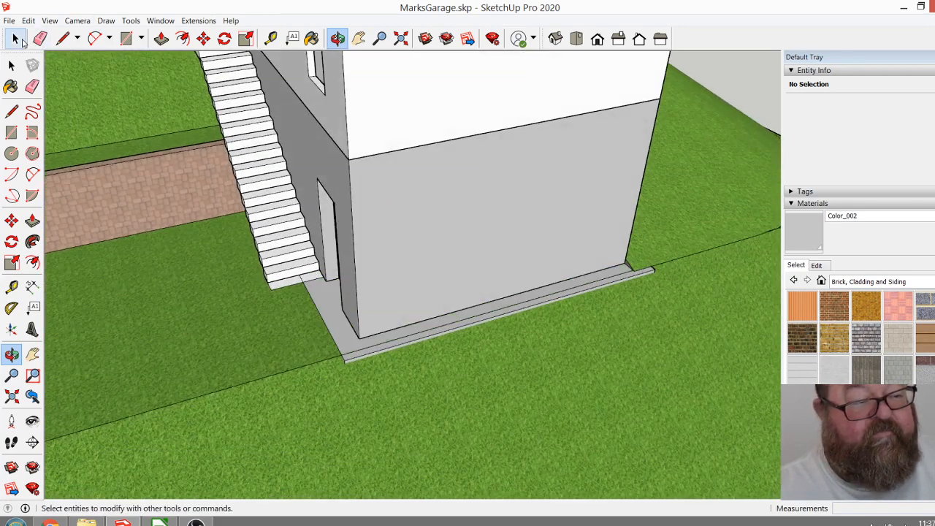
{"action": "left_click", "coordinate": [14, 38]}
{"action": "double_click", "coordinate": [359, 185]}
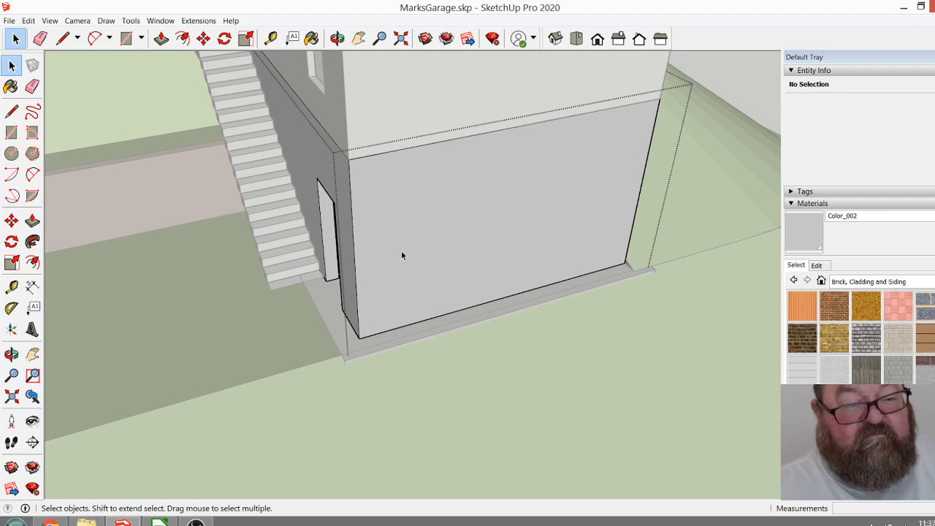
{"action": "scroll", "coordinate": [402, 228], "scroll_direction": "down", "scroll_amount": 8}
{"action": "left_click", "coordinate": [338, 38]}
{"action": "left_click_drag", "start_coordinate": [577, 176], "coordinate": [445, 147]}
{"action": "left_click", "coordinate": [15, 38]}
{"action": "left_click", "coordinate": [325, 97]}
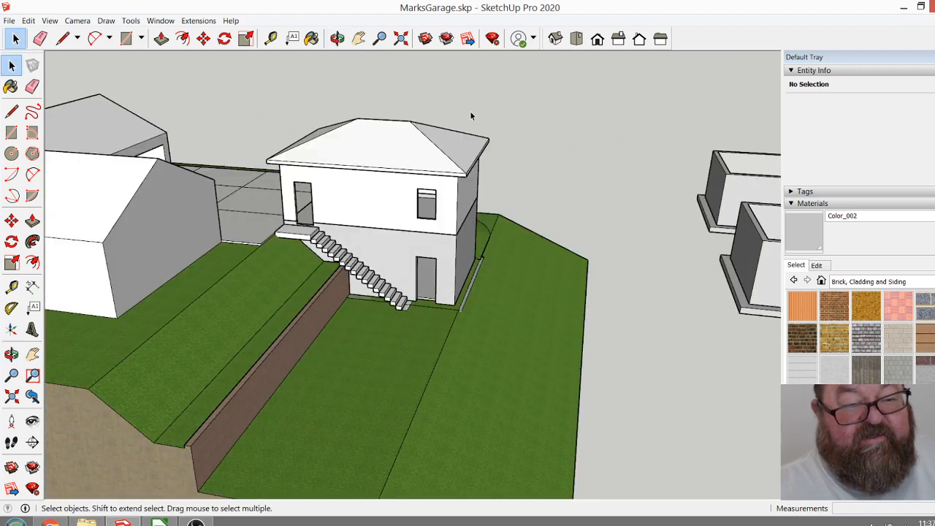
Compare the two copies of the model and examine the garage's lower-storey front wall and side door.
{"action": "scroll", "coordinate": [469, 111], "scroll_direction": "down", "scroll_amount": 2}
{"action": "scroll", "coordinate": [453, 137], "scroll_direction": "down", "scroll_amount": 4}
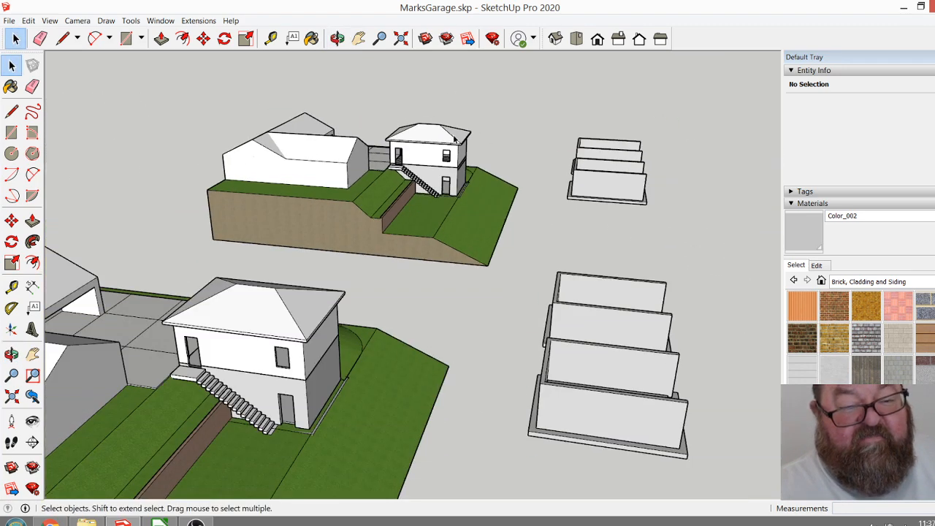
{"action": "scroll", "coordinate": [430, 108], "scroll_direction": "up", "scroll_amount": 5}
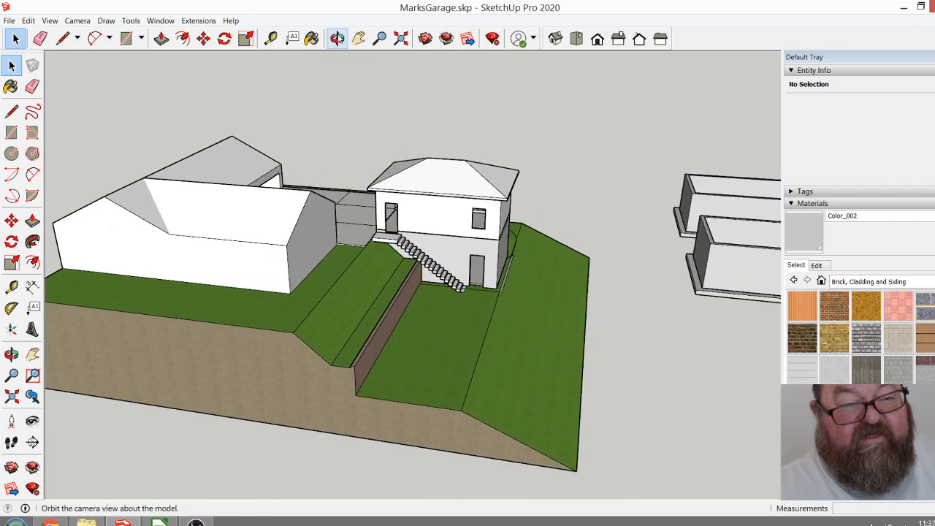
{"action": "left_click", "coordinate": [338, 38]}
{"action": "left_click_drag", "start_coordinate": [453, 139], "coordinate": [269, 265]}
{"action": "scroll", "coordinate": [437, 189], "scroll_direction": "up", "scroll_amount": 4}
{"action": "scroll", "coordinate": [270, 265], "scroll_direction": "down", "scroll_amount": 5}
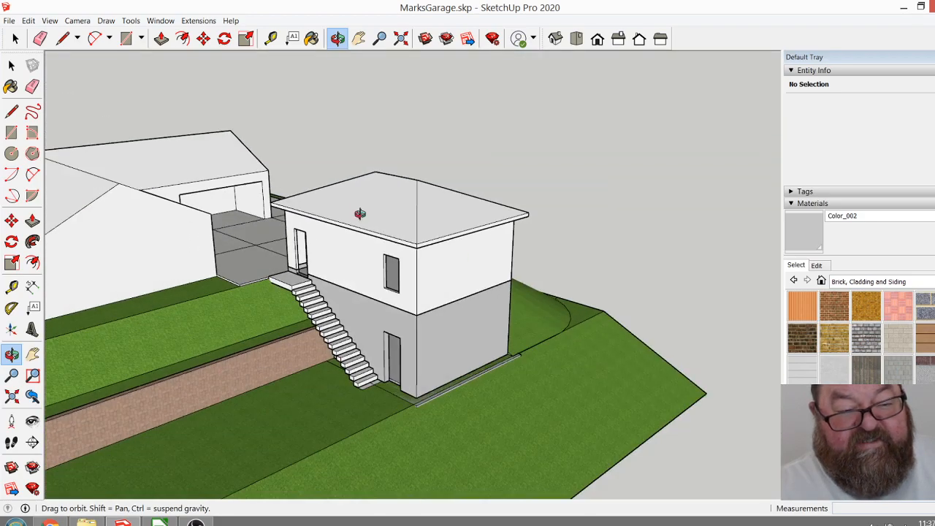
{"action": "left_click_drag", "start_coordinate": [439, 296], "coordinate": [426, 319]}
{"action": "scroll", "coordinate": [407, 379], "scroll_direction": "up", "scroll_amount": 5}
{"action": "scroll", "coordinate": [429, 381], "scroll_direction": "up", "scroll_amount": 3}
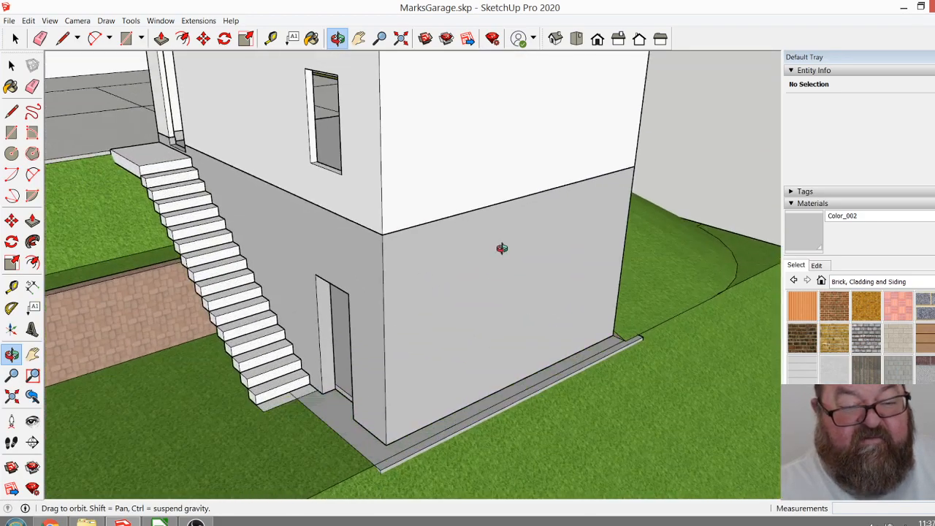
{"action": "left_click_drag", "start_coordinate": [501, 248], "coordinate": [453, 271]}
{"action": "scroll", "coordinate": [469, 268], "scroll_direction": "down", "scroll_amount": 3}
{"action": "left_click_drag", "start_coordinate": [500, 300], "coordinate": [461, 309]}
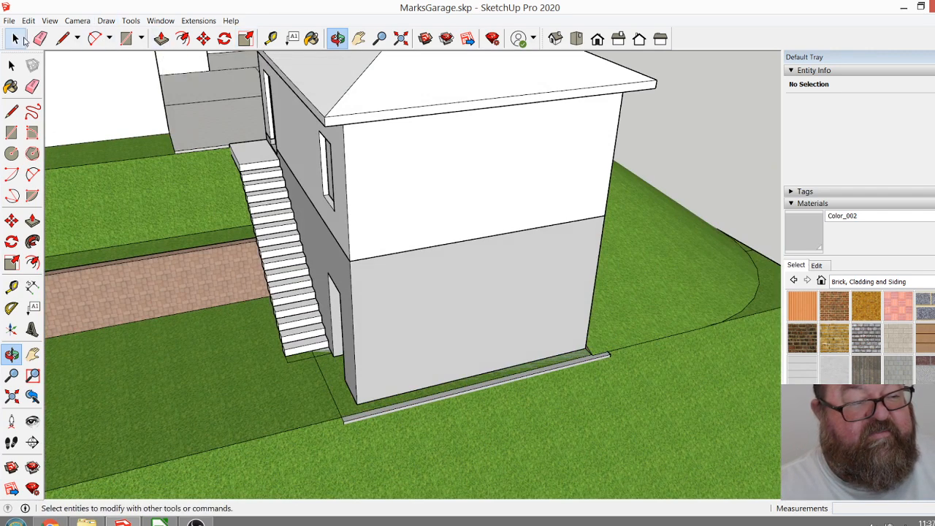
Open the garage's lower-storey wall group and place vertical guides 10" in from both side edges of its front face.
{"action": "left_click", "coordinate": [15, 38]}
{"action": "left_click", "coordinate": [457, 313]}
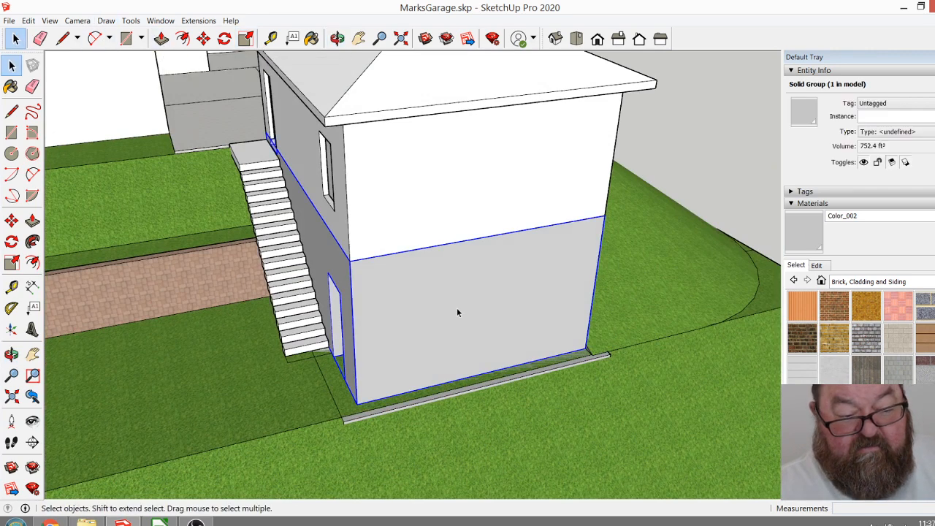
{"action": "double_click", "coordinate": [457, 313]}
{"action": "left_click", "coordinate": [270, 38]}
{"action": "scroll", "coordinate": [338, 297], "scroll_direction": "up", "scroll_amount": 2}
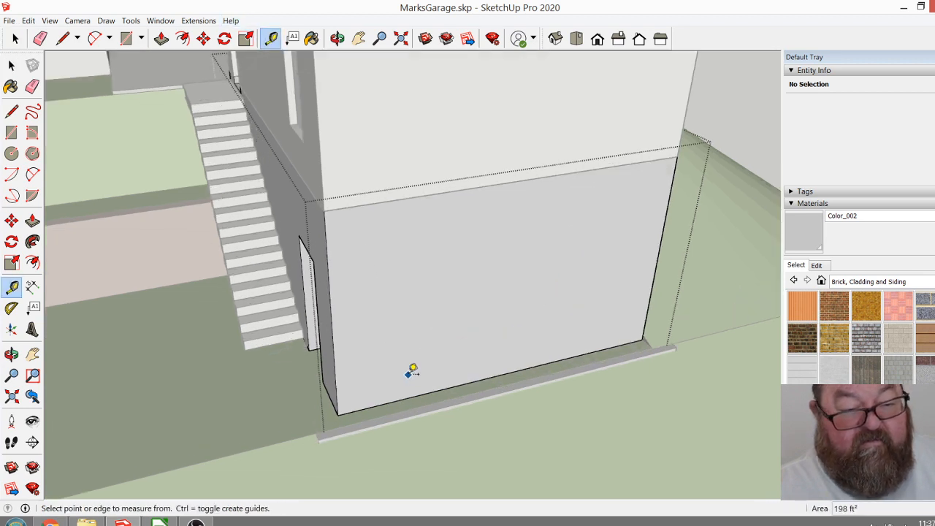
{"action": "left_click", "coordinate": [330, 301]}
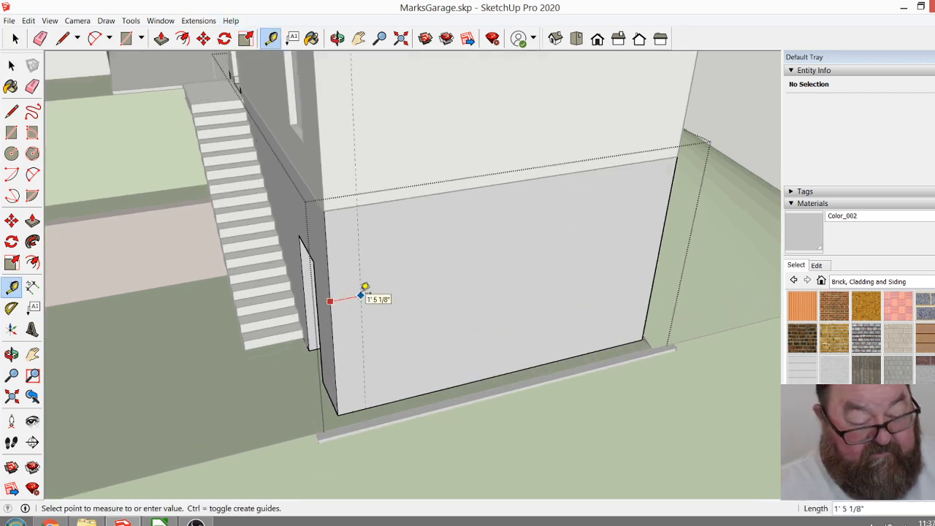
{"action": "key", "text": "Return"}
{"action": "left_click", "coordinate": [667, 207]}
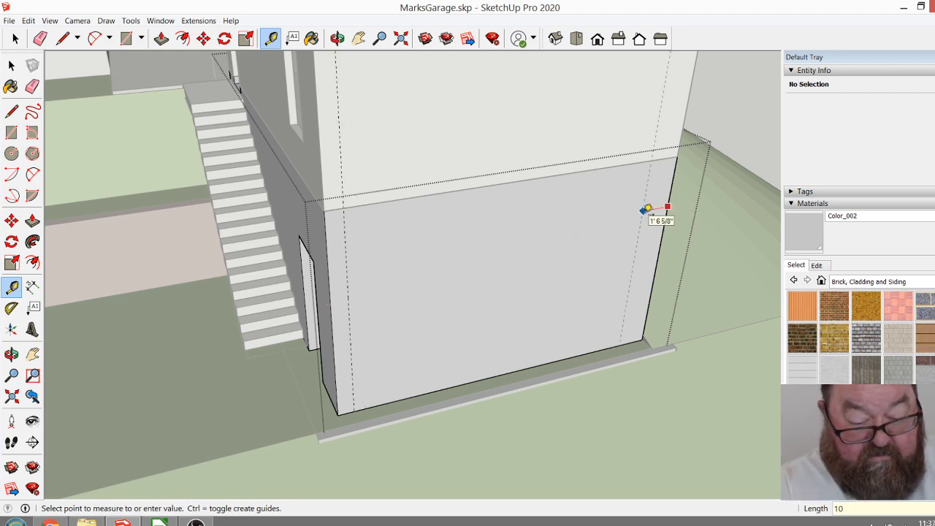
{"action": "left_click", "coordinate": [647, 210]}
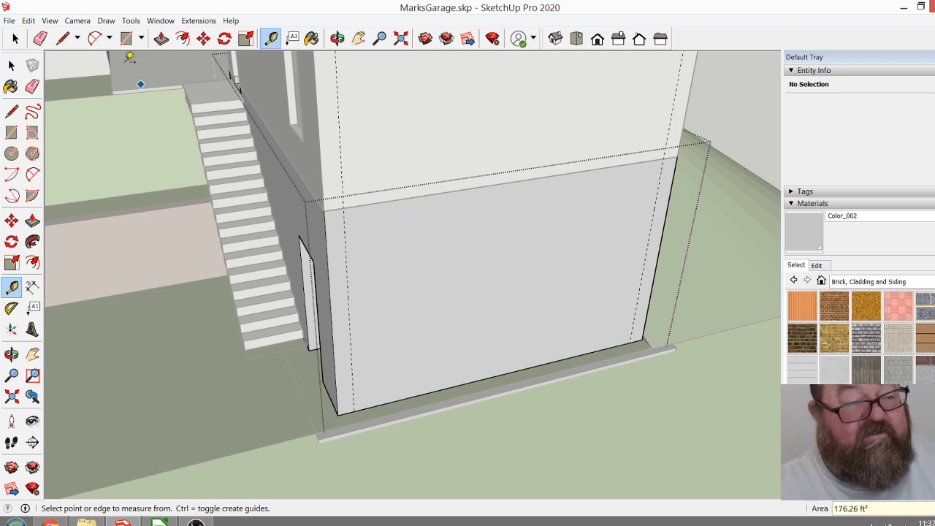
Draw full-height vertical lines along both guides on the lower-storey front wall face.
{"action": "left_click", "coordinate": [62, 38]}
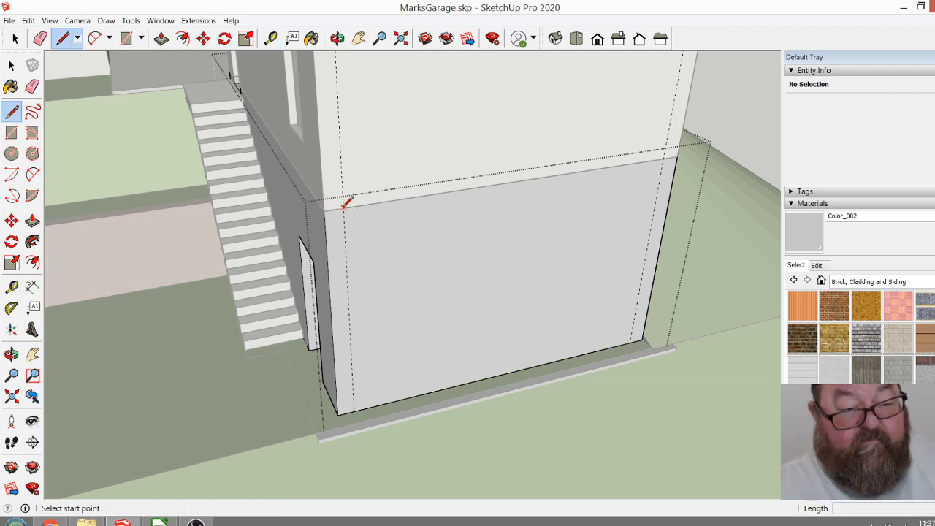
{"action": "left_click", "coordinate": [342, 207]}
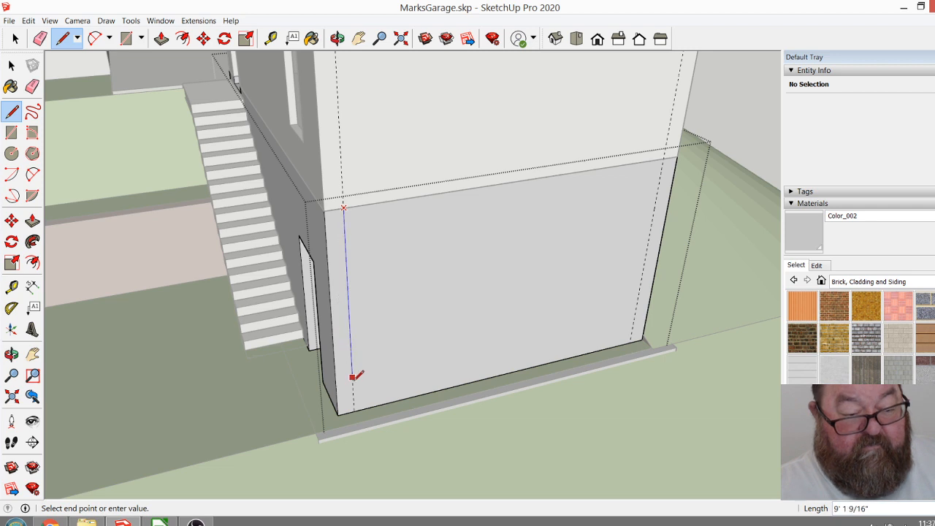
{"action": "left_click", "coordinate": [355, 408]}
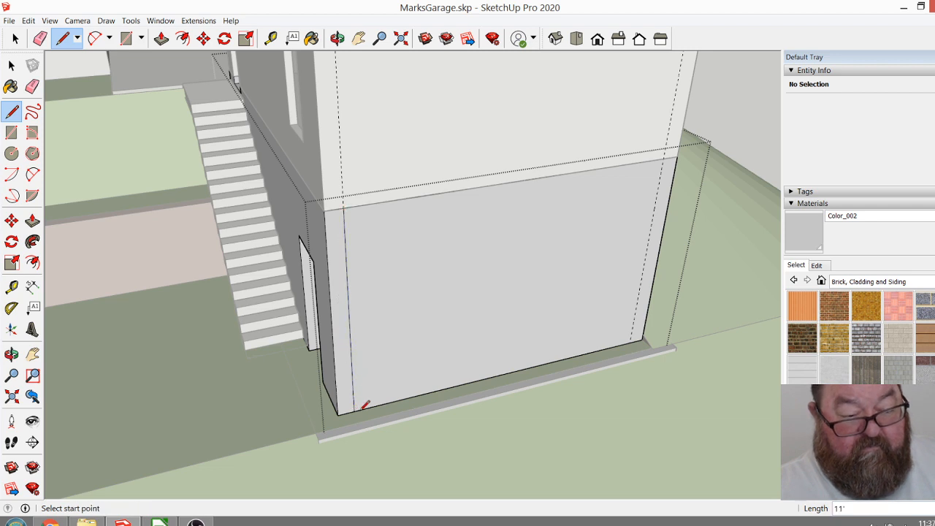
{"action": "left_click", "coordinate": [663, 158]}
{"action": "left_click", "coordinate": [632, 341]}
Try pushing the front panel between the two lines 5" inward and erasing its lower edge, and undo both.
{"action": "left_click", "coordinate": [162, 39]}
{"action": "left_click", "coordinate": [438, 261]}
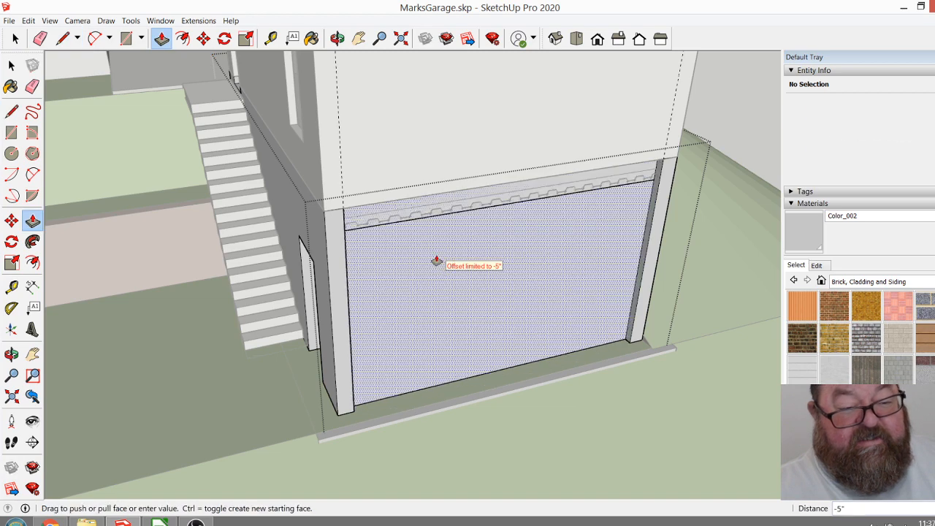
{"action": "left_click", "coordinate": [426, 256]}
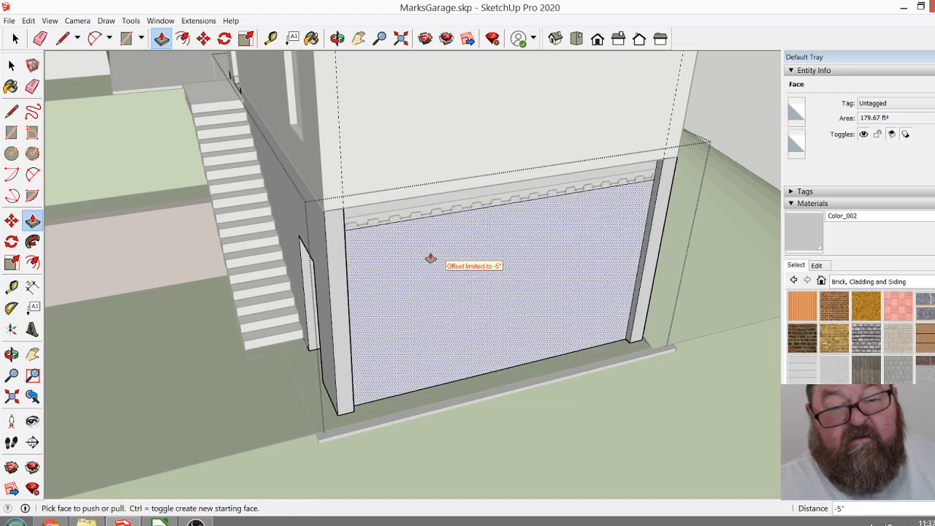
{"action": "key", "text": "e"}
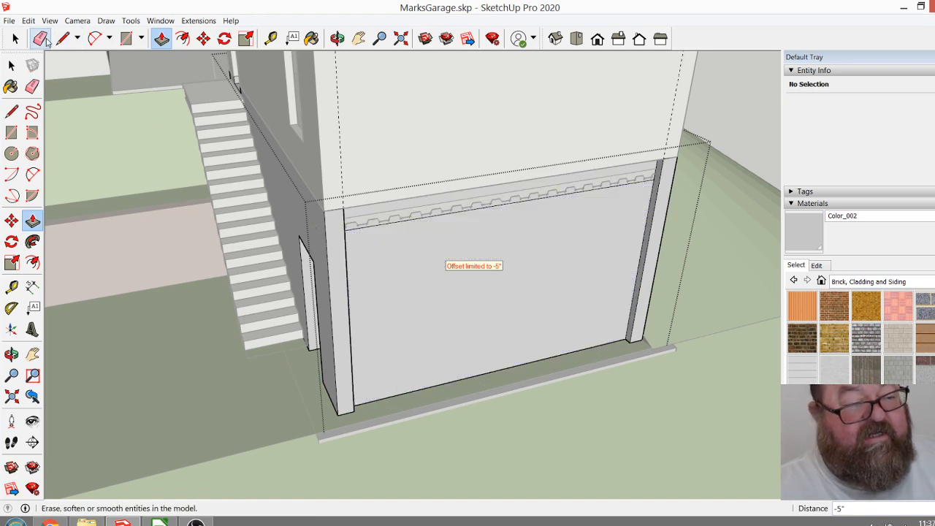
{"action": "left_click", "coordinate": [417, 389]}
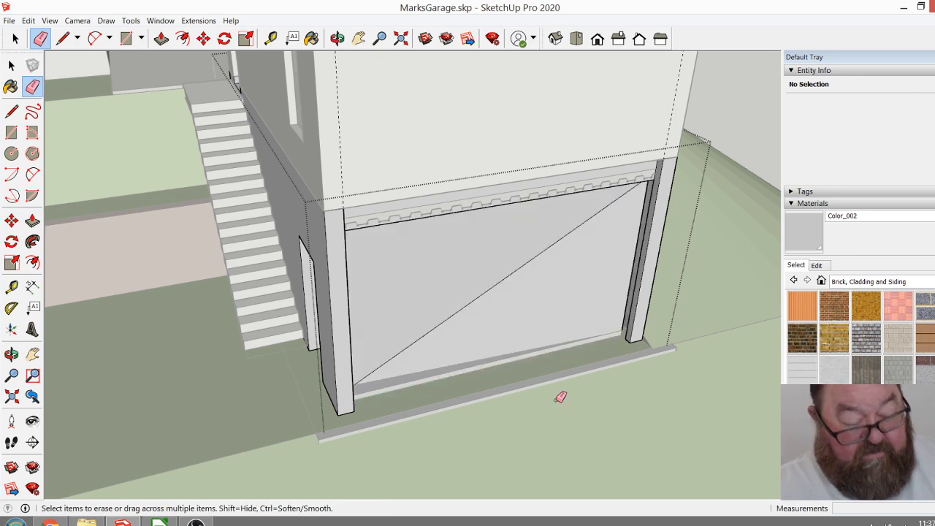
{"action": "key", "text": "ctrl+z"}
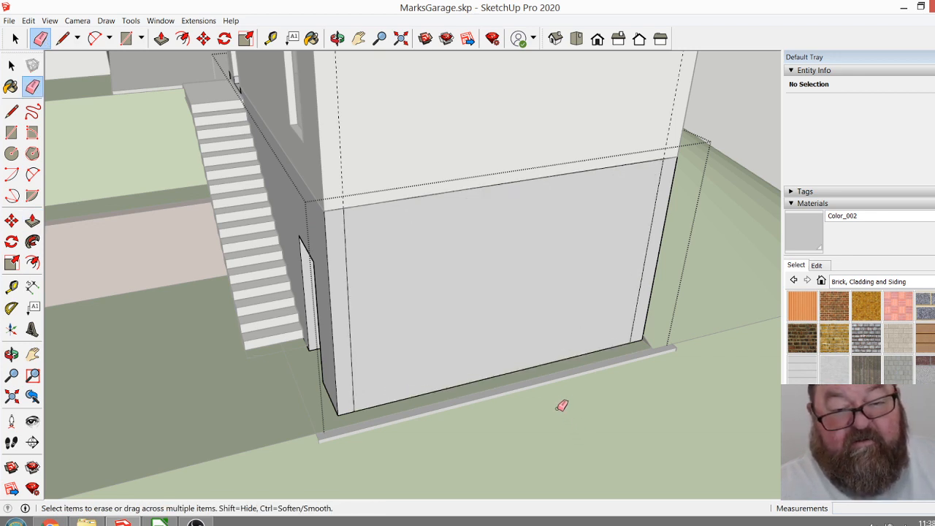
Try opening the front wall by pushing the panel between the lines inward 5" twice and erasing its remaining edges.
{"action": "left_click", "coordinate": [161, 38]}
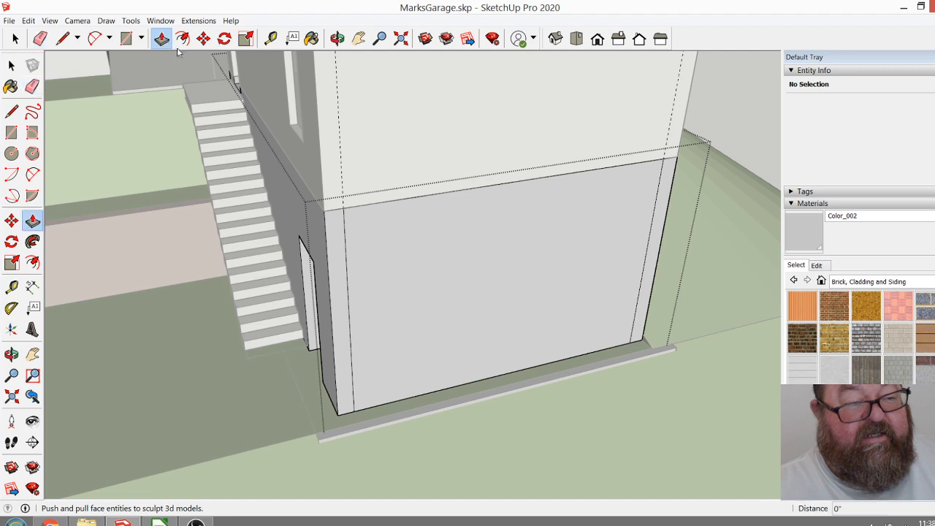
{"action": "left_click", "coordinate": [472, 282]}
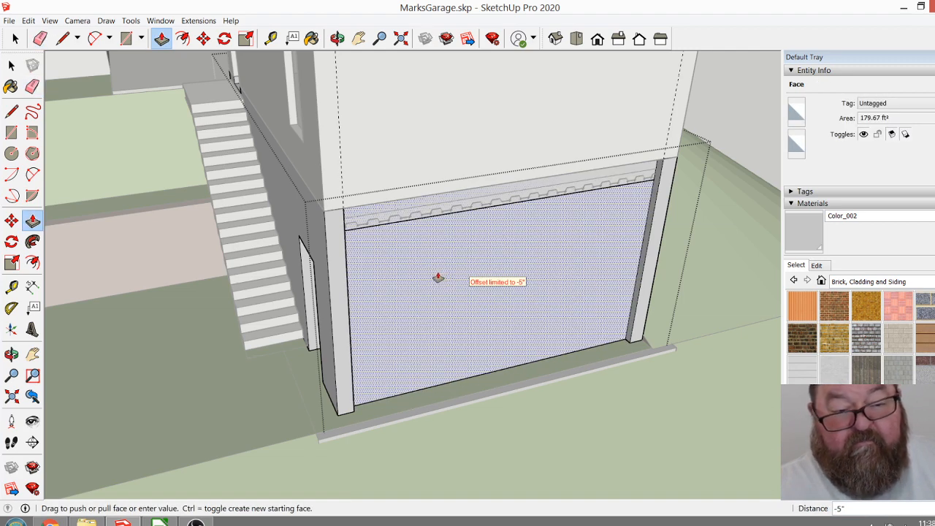
{"action": "left_click", "coordinate": [438, 277]}
{"action": "left_click", "coordinate": [479, 298]}
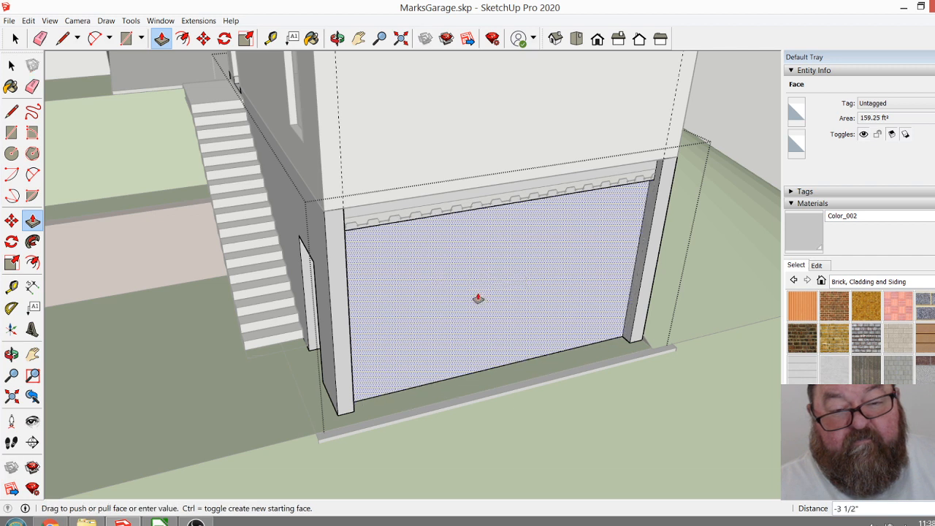
{"action": "left_click", "coordinate": [463, 295]}
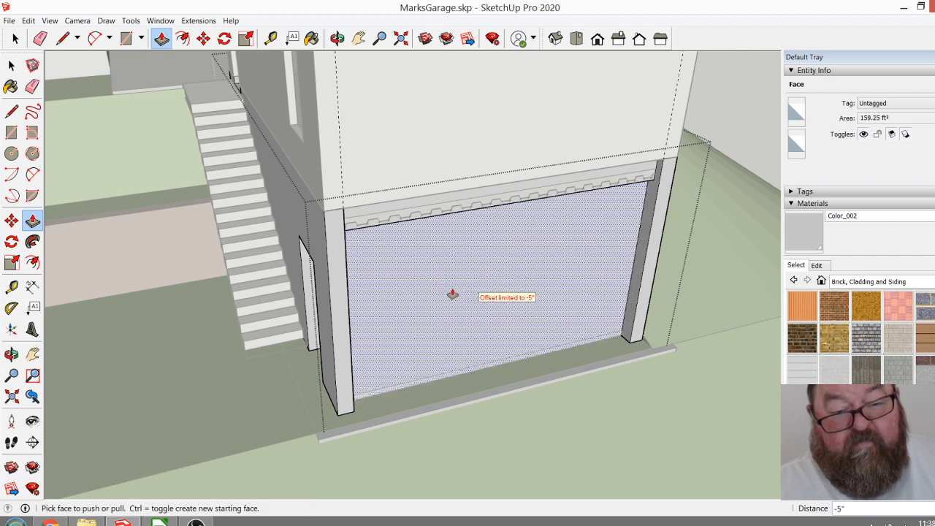
{"action": "key", "text": "e"}
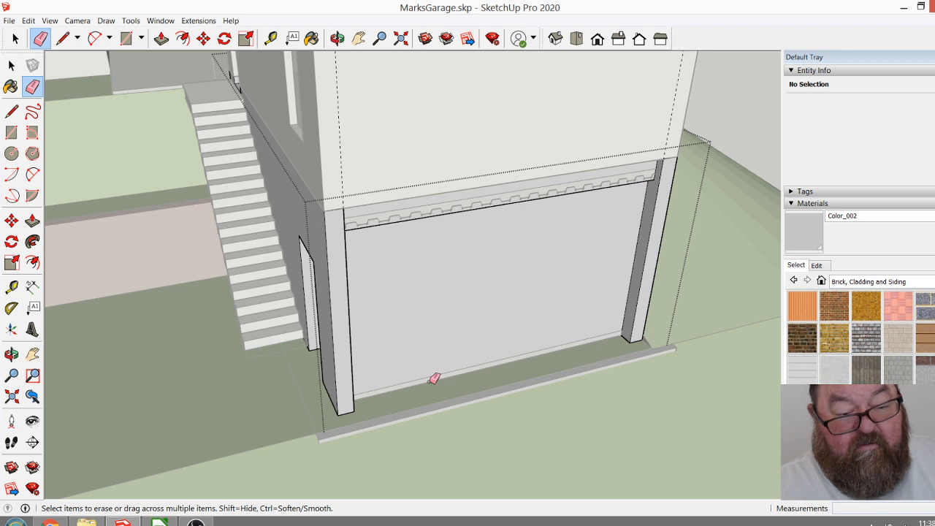
{"action": "left_click_drag", "start_coordinate": [426, 374], "coordinate": [435, 388]}
{"action": "left_click_drag", "start_coordinate": [494, 338], "coordinate": [462, 277]}
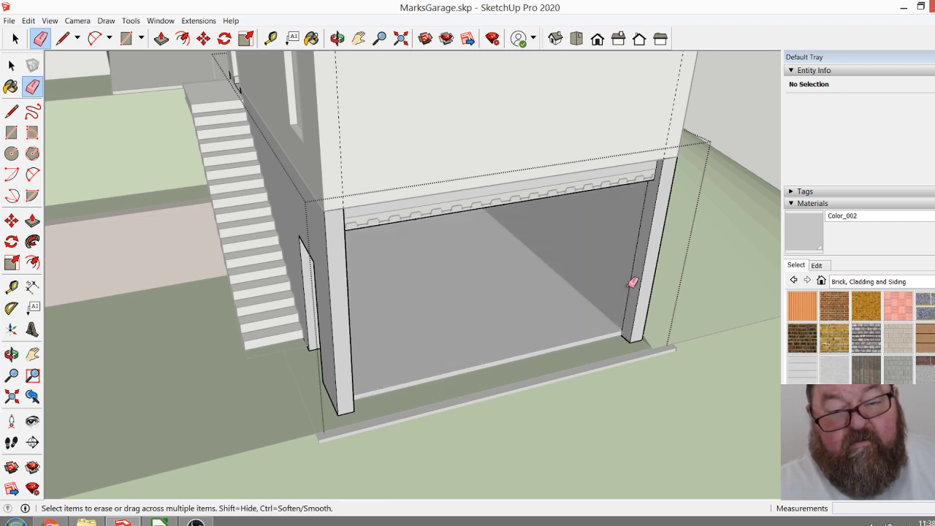
Try erasing the leftover edges inside the opening's jamb, and undo back to the solid front wall with its two vertical lines.
{"action": "left_click", "coordinate": [17, 39]}
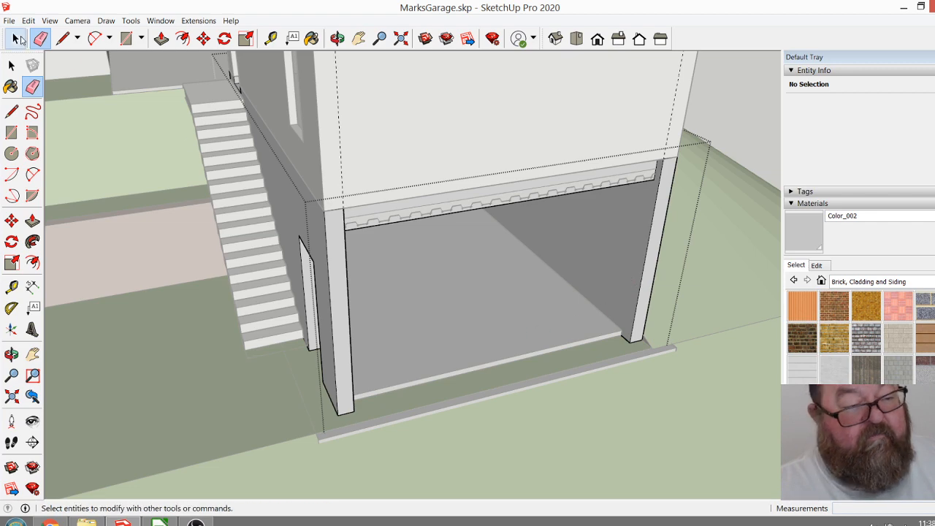
{"action": "left_click", "coordinate": [18, 40]}
{"action": "left_click", "coordinate": [337, 38]}
{"action": "left_click_drag", "start_coordinate": [451, 152], "coordinate": [191, 164]}
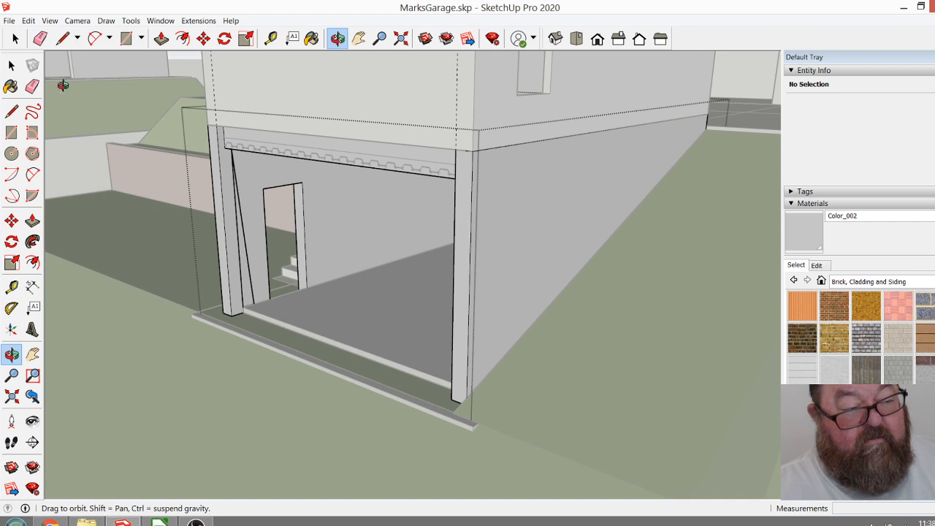
{"action": "left_click", "coordinate": [39, 38]}
{"action": "left_click", "coordinate": [239, 204]}
{"action": "key", "text": "ctrl+z"}
{"action": "key", "text": "ctrl+z"}
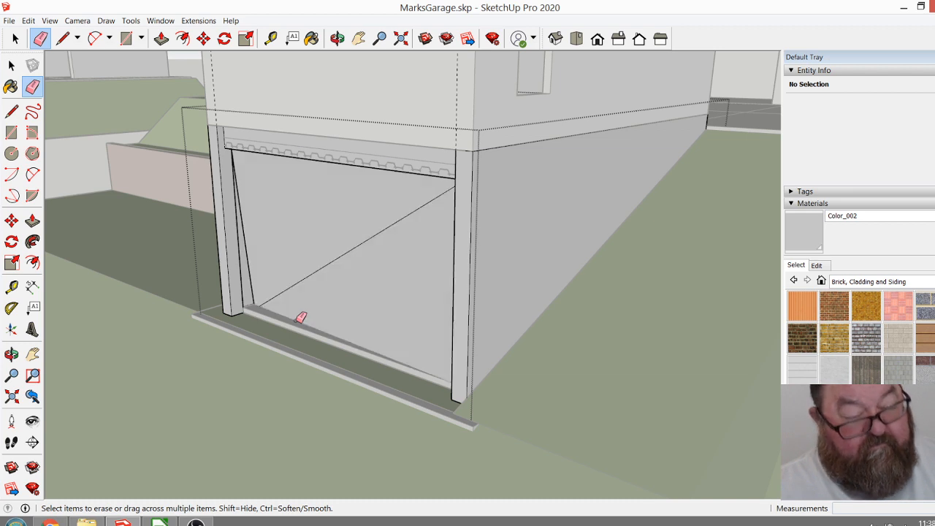
{"action": "key", "text": "ctrl+z"}
{"action": "key", "text": "ctrl+z"}
{"action": "key", "text": "ctrl+z"}
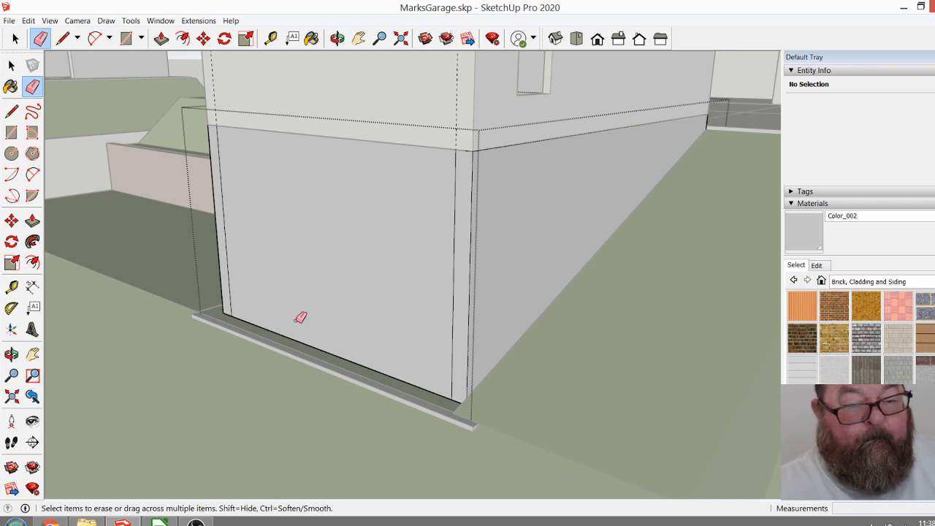
Create a new tag named "2nd Floor Walls".
{"action": "left_click", "coordinate": [336, 38]}
{"action": "left_click_drag", "start_coordinate": [380, 219], "coordinate": [315, 365]}
{"action": "scroll", "coordinate": [241, 363], "scroll_direction": "down", "scroll_amount": 5}
{"action": "left_click_drag", "start_coordinate": [265, 384], "coordinate": [652, 320]}
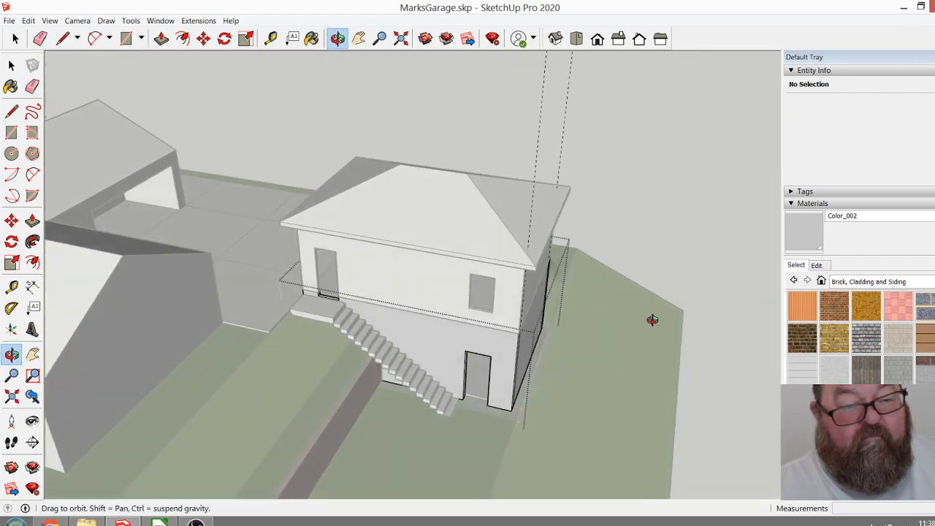
{"action": "left_click", "coordinate": [796, 70]}
{"action": "left_click", "coordinate": [793, 94]}
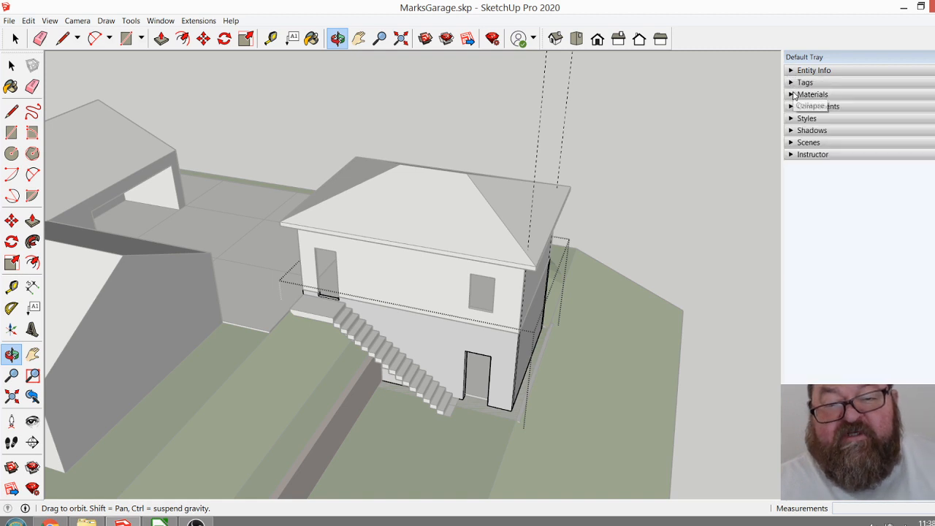
{"action": "left_click", "coordinate": [793, 83]}
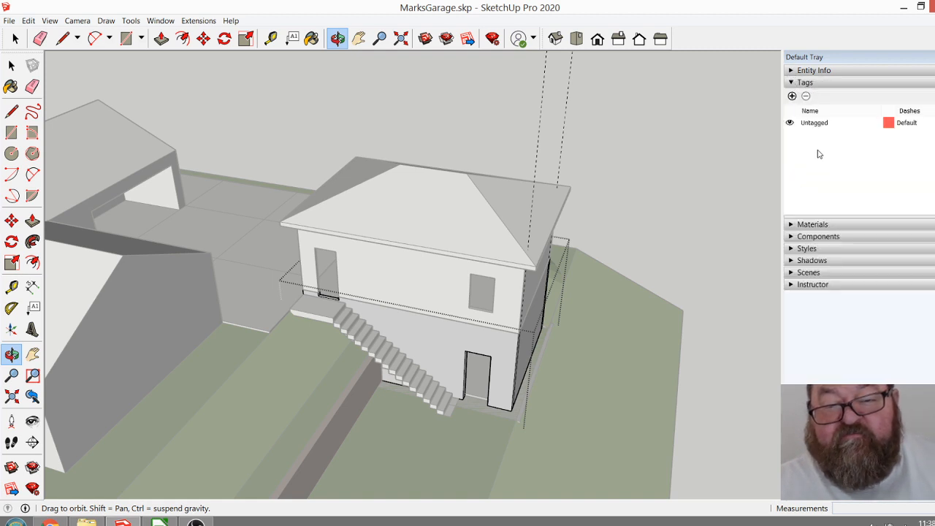
{"action": "left_click", "coordinate": [791, 96]}
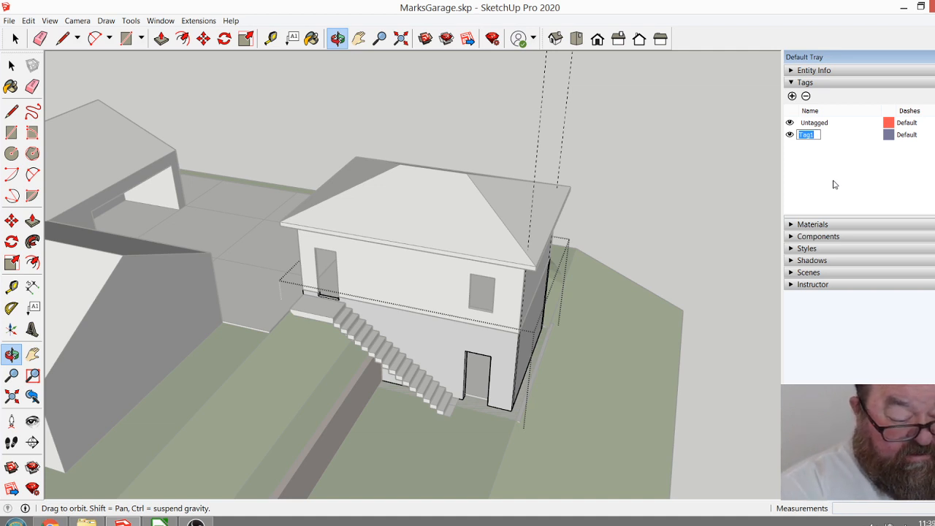
{"action": "type", "text": "Grd Floor Walls"}
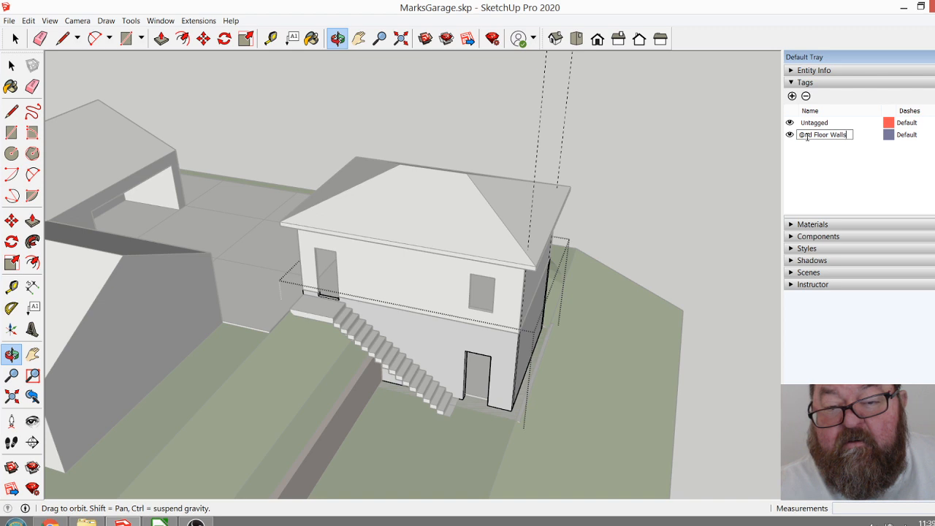
{"action": "key", "text": "BackSpace"}
{"action": "type", "text": "2n"}
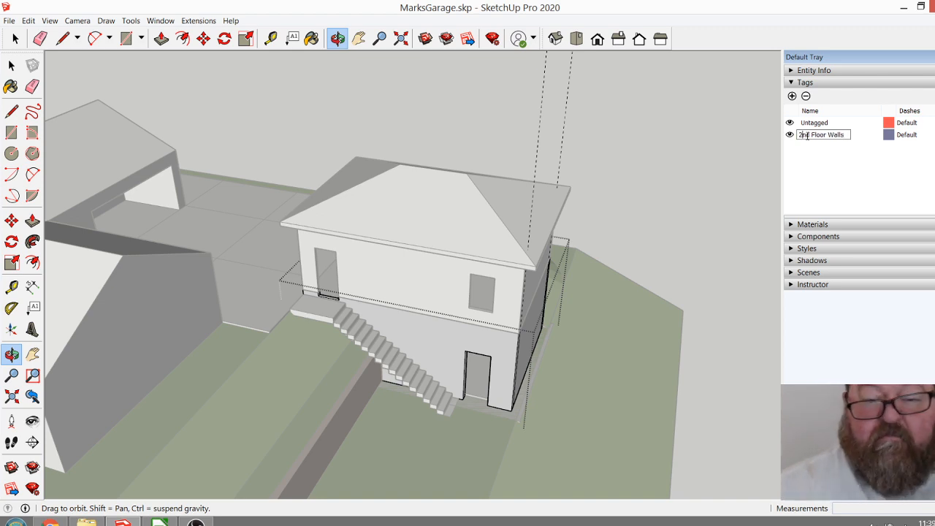
{"action": "left_click", "coordinate": [809, 172]}
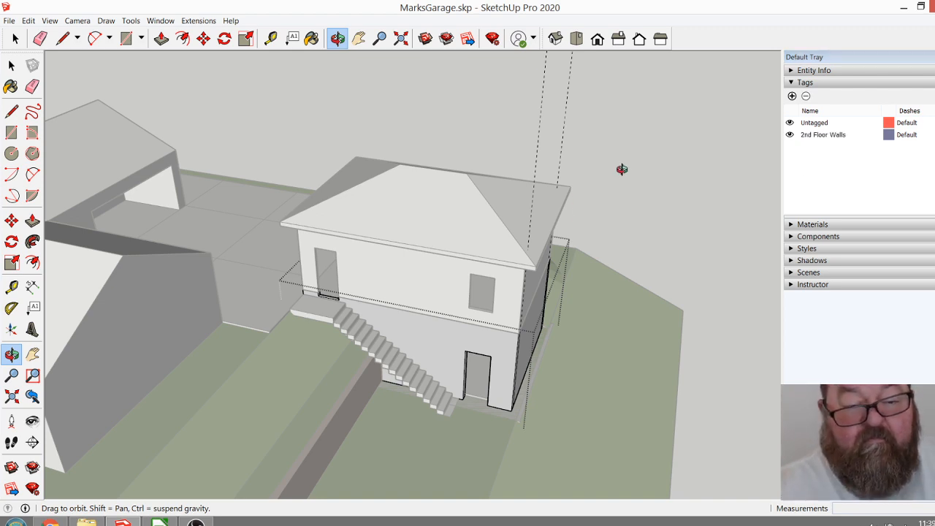
Assign the garage's upper-storey wall group to the 2nd Floor Walls tag and hide that tag.
{"action": "left_click_drag", "start_coordinate": [475, 245], "coordinate": [498, 140]}
{"action": "left_click", "coordinate": [14, 38]}
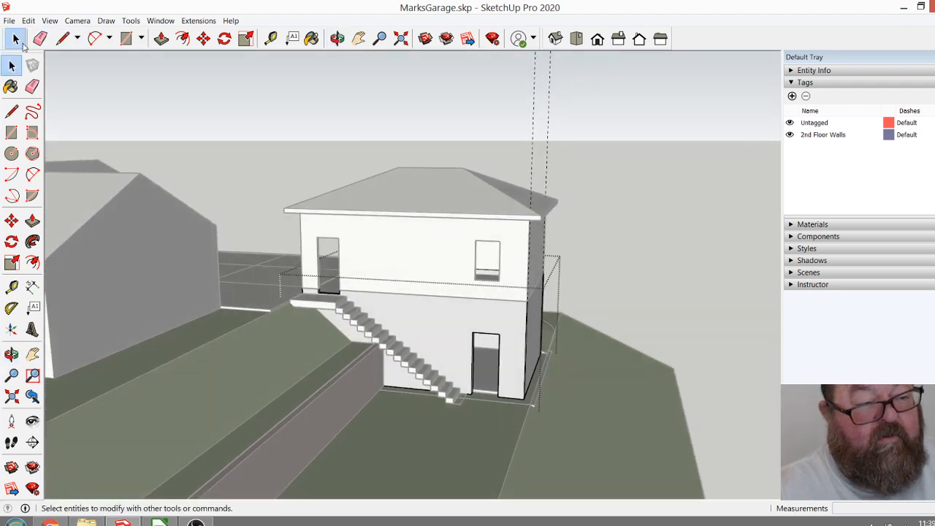
{"action": "left_click", "coordinate": [430, 245]}
{"action": "left_click", "coordinate": [432, 249]}
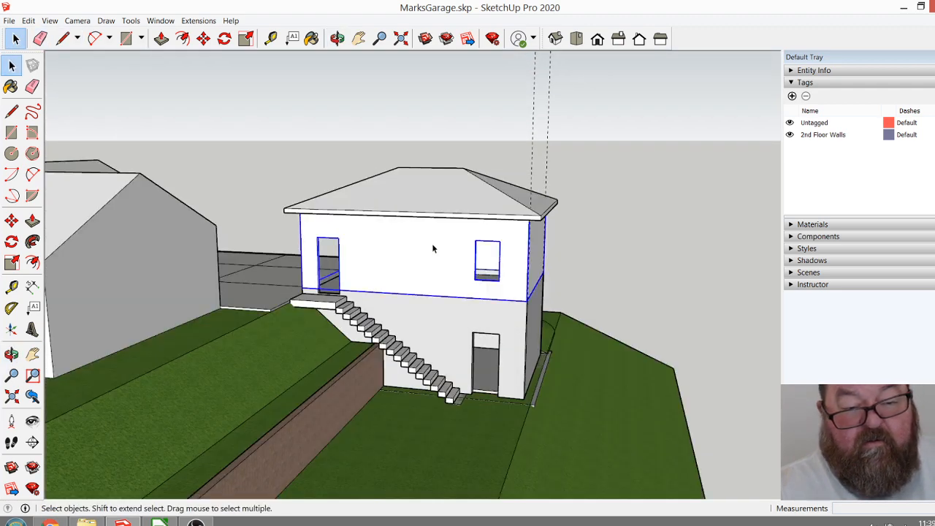
{"action": "left_click", "coordinate": [791, 71]}
{"action": "left_click", "coordinate": [926, 105]}
{"action": "left_click", "coordinate": [906, 121]}
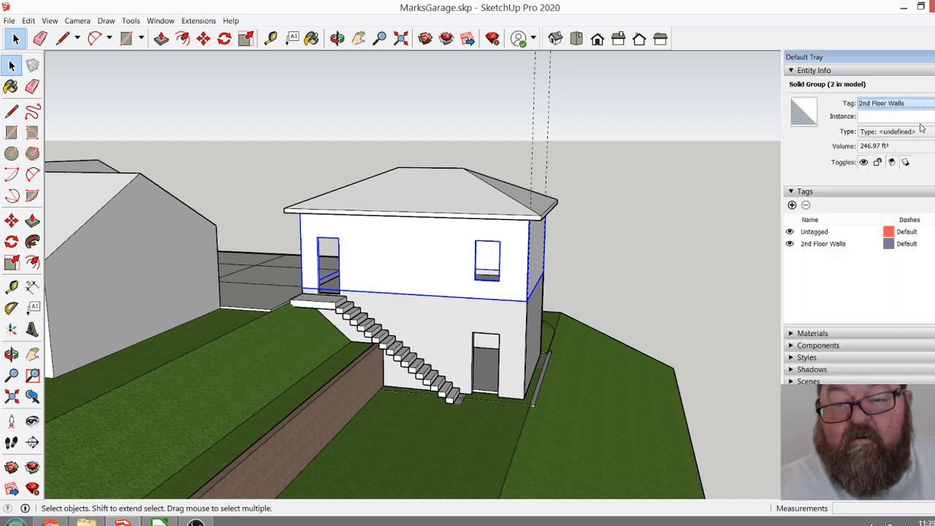
{"action": "left_click", "coordinate": [790, 244]}
Create a new tag named "Roof".
{"action": "left_click", "coordinate": [792, 204]}
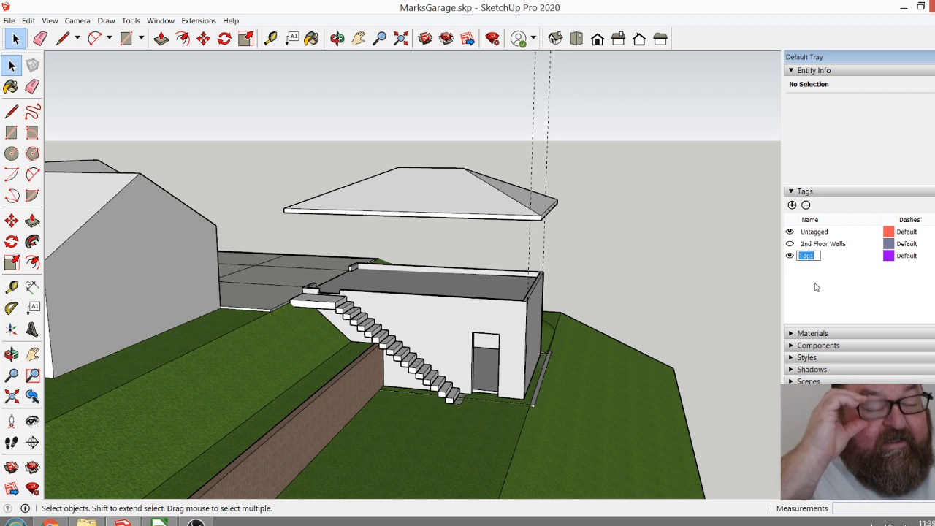
{"action": "type", "text": "Roof"}
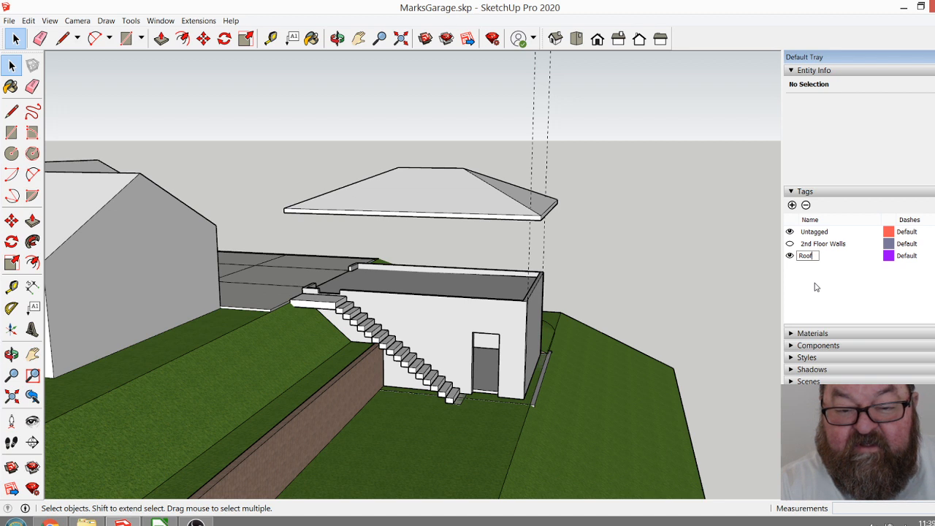
{"action": "left_click", "coordinate": [815, 287]}
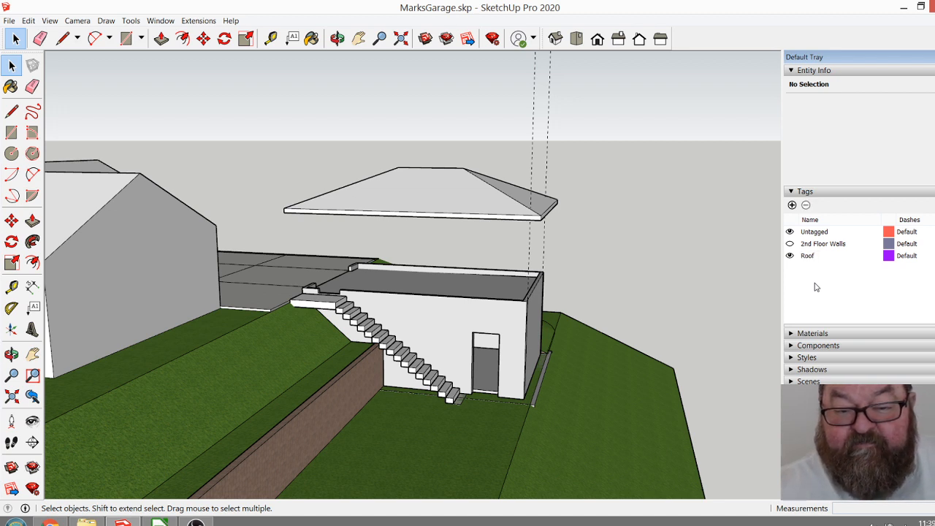
Assign the garage's hip roof group to the Roof tag and hide that tag.
{"action": "left_click", "coordinate": [453, 196]}
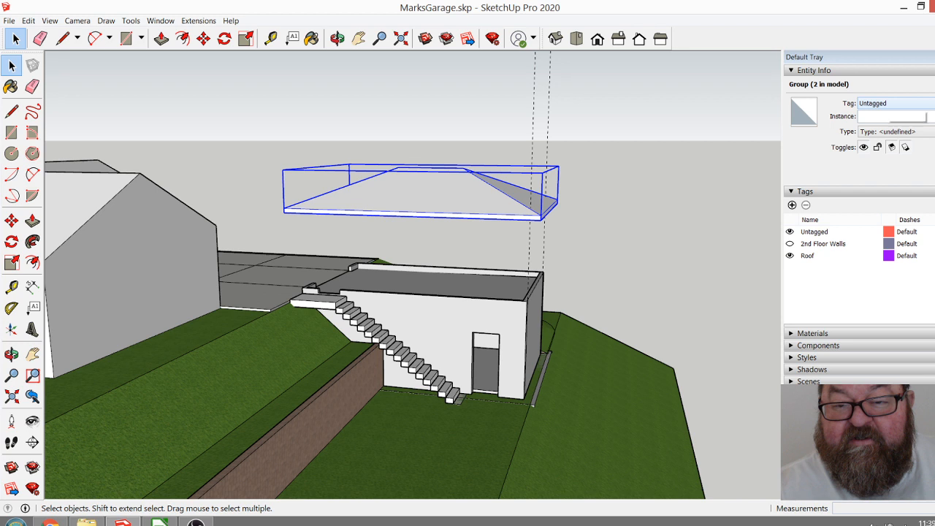
{"action": "left_click", "coordinate": [895, 103]}
{"action": "left_click", "coordinate": [876, 129]}
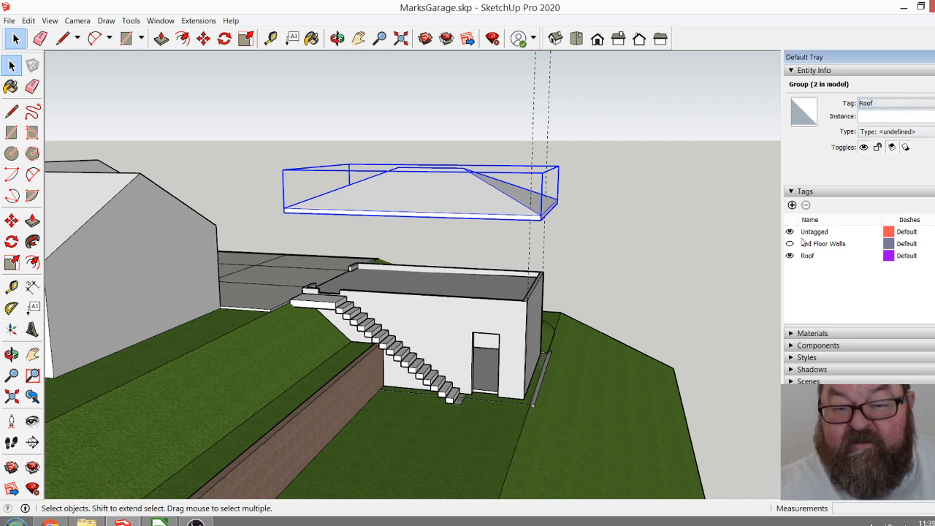
{"action": "left_click", "coordinate": [789, 256]}
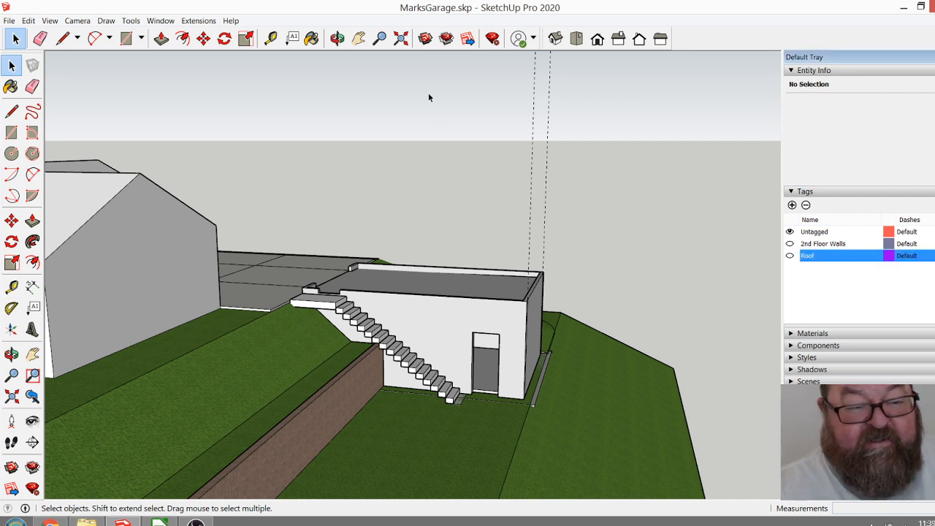
Create a tag named "Foundation Walls" and assign the garage's lower-storey wall group to it.
{"action": "left_click", "coordinate": [338, 40]}
{"action": "left_click_drag", "start_coordinate": [495, 314], "coordinate": [507, 403]}
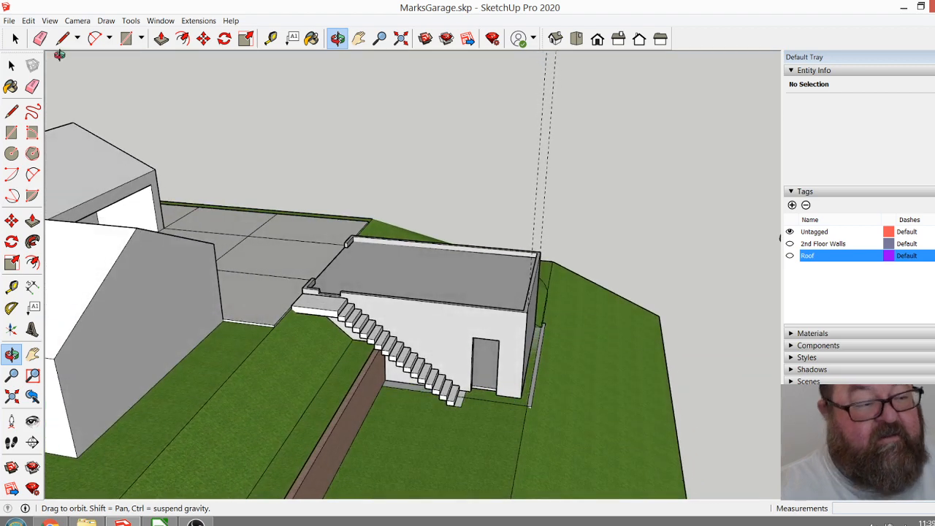
{"action": "left_click", "coordinate": [15, 38]}
{"action": "left_click", "coordinate": [455, 323]}
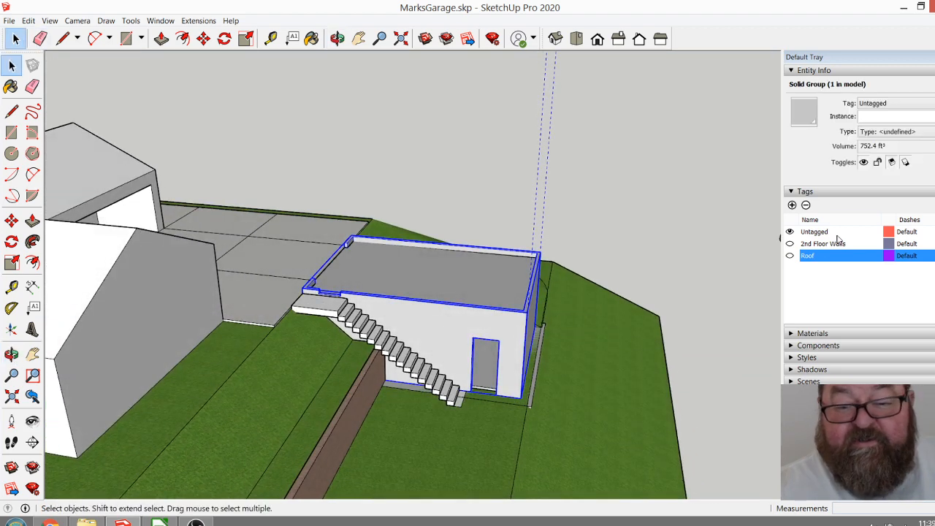
{"action": "left_click", "coordinate": [791, 204]}
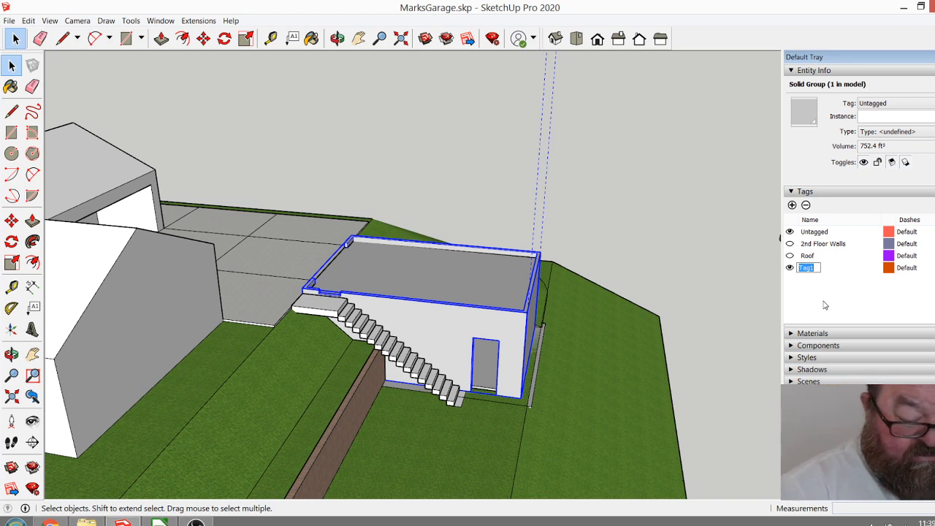
{"action": "type", "text": "P"}
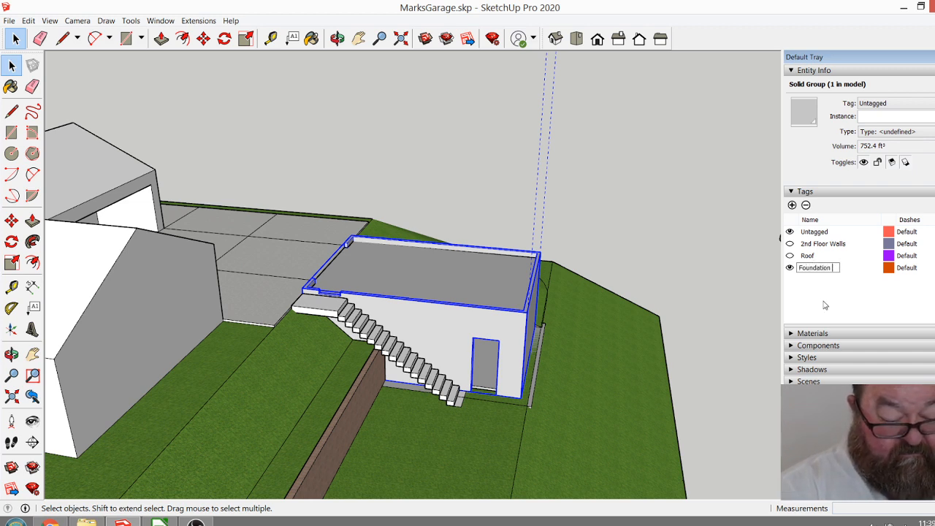
{"action": "type", "text": "oundation Walls"}
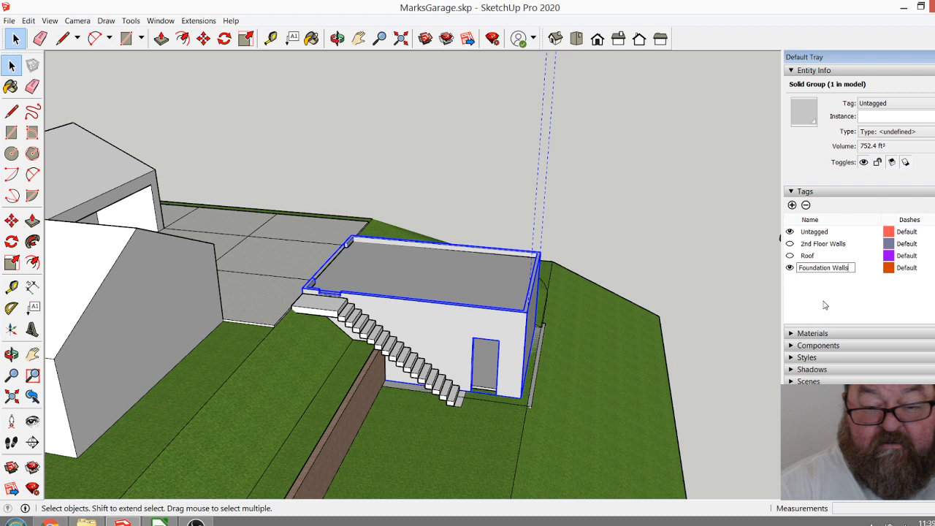
{"action": "left_click", "coordinate": [824, 305]}
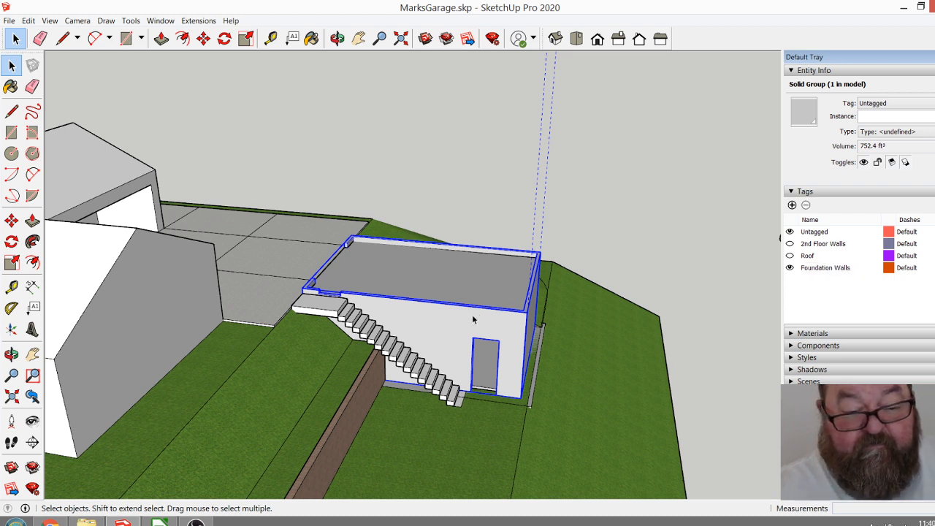
{"action": "left_click", "coordinate": [895, 103]}
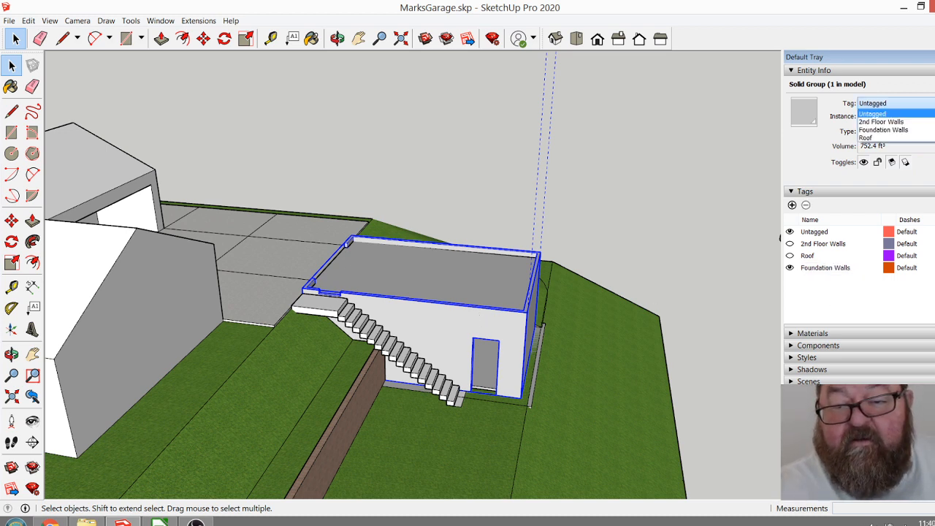
{"action": "left_click", "coordinate": [884, 128]}
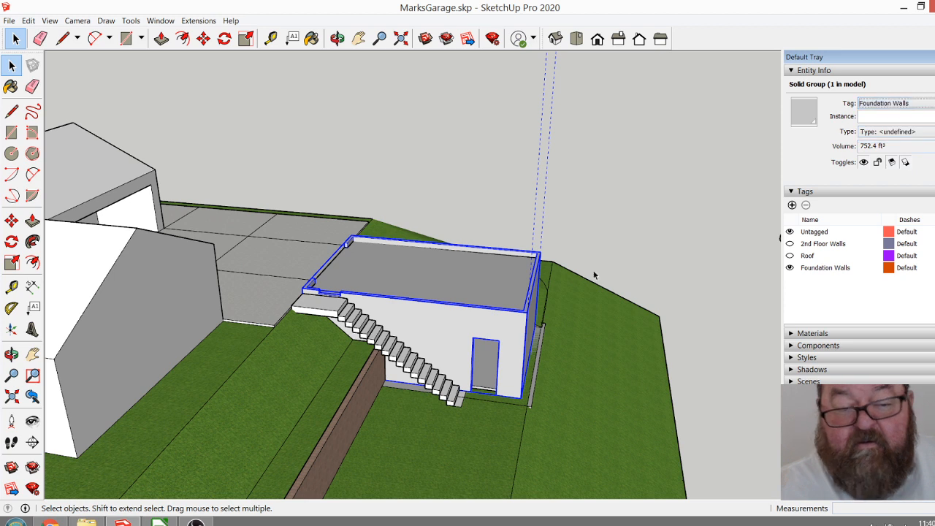
Select the garage's Floor Deck component and create a new tag named "Slab Upper".
{"action": "left_click", "coordinate": [481, 287]}
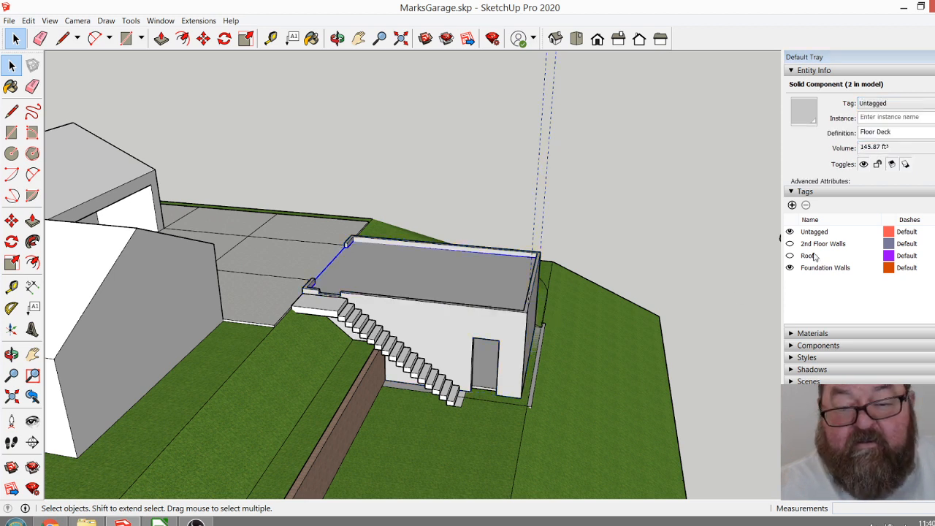
{"action": "left_click", "coordinate": [791, 205]}
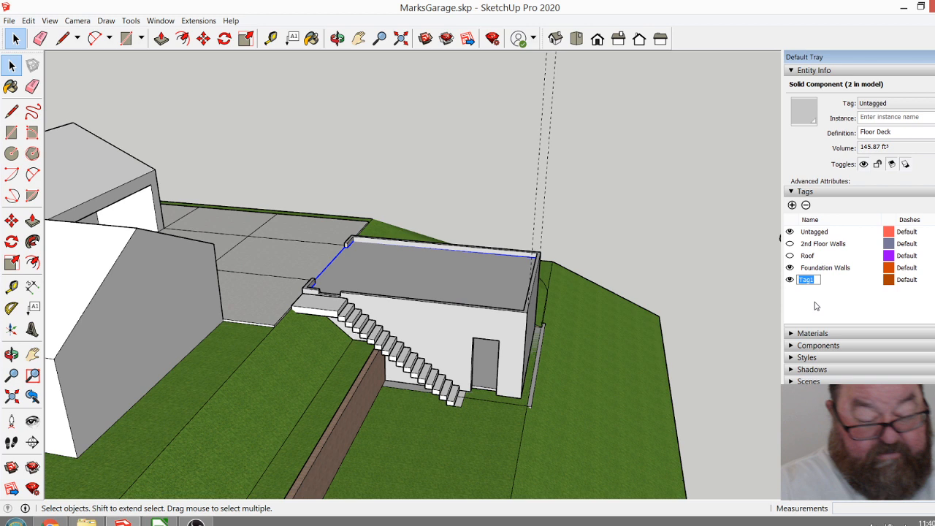
{"action": "type", "text": "Slab"}
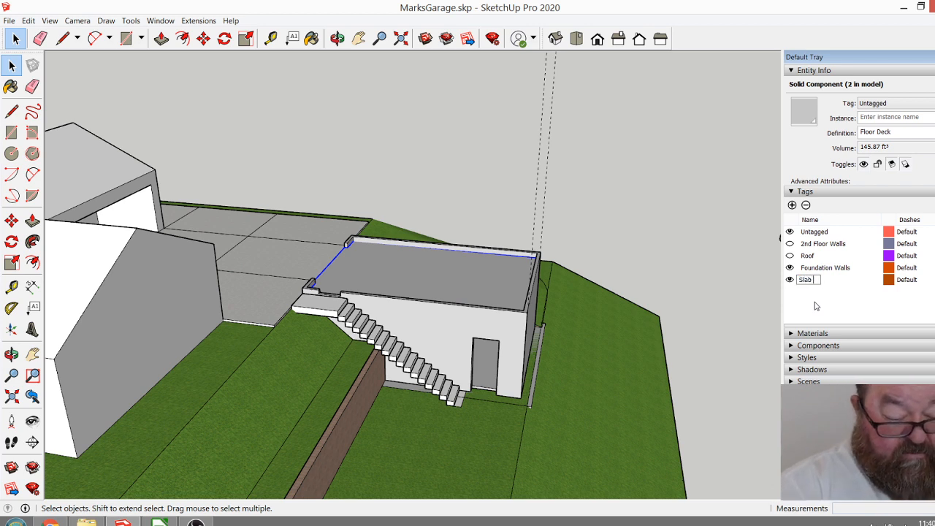
{"action": "type", "text": " Upper"}
{"action": "left_click", "coordinate": [816, 306]}
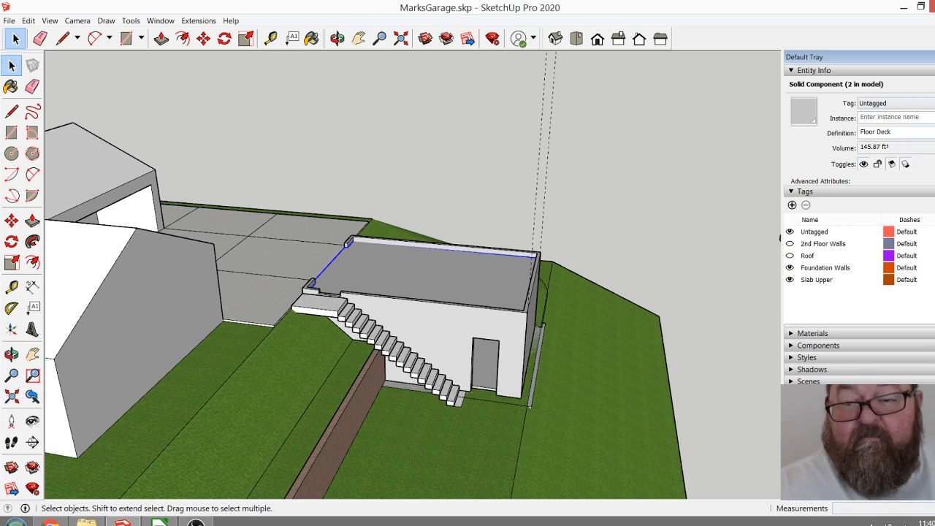
Assign the selected floor deck to the Slab Upper tag and hide that tag.
{"action": "left_click", "coordinate": [897, 103]}
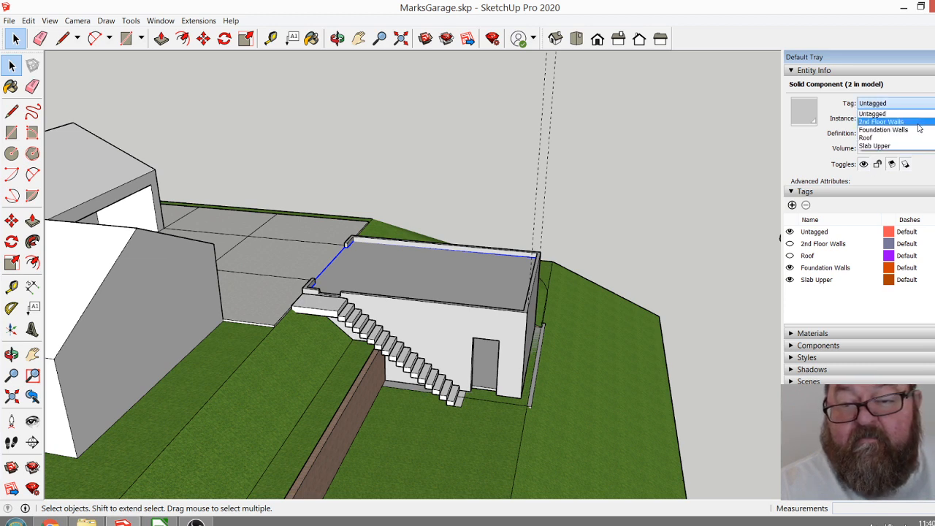
{"action": "left_click", "coordinate": [888, 145]}
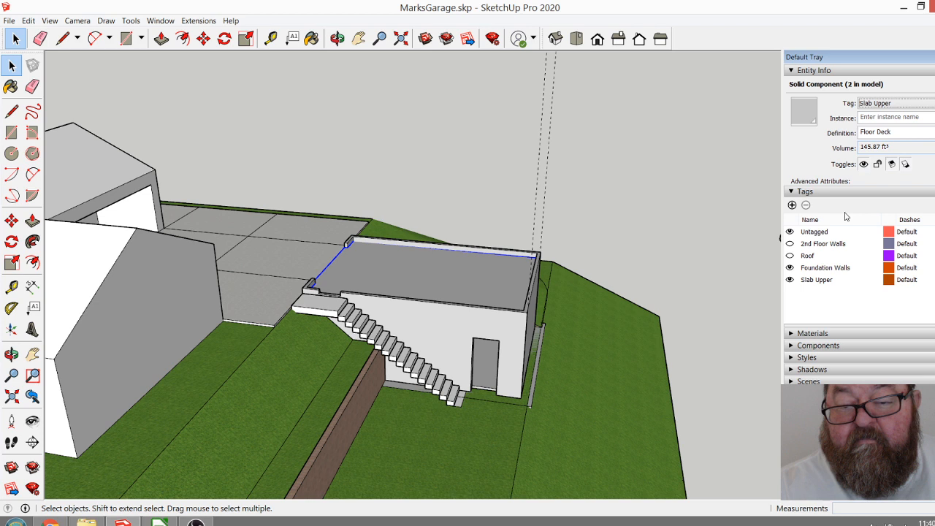
{"action": "left_click", "coordinate": [789, 279]}
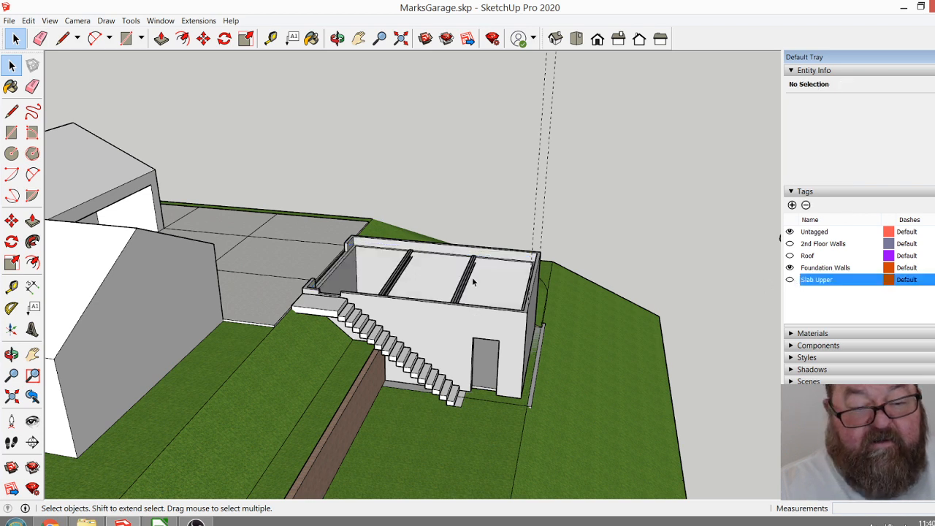
Assign both steel beams spanning the lower storey to the hidden Slab Upper tag.
{"action": "left_click", "coordinate": [472, 280]}
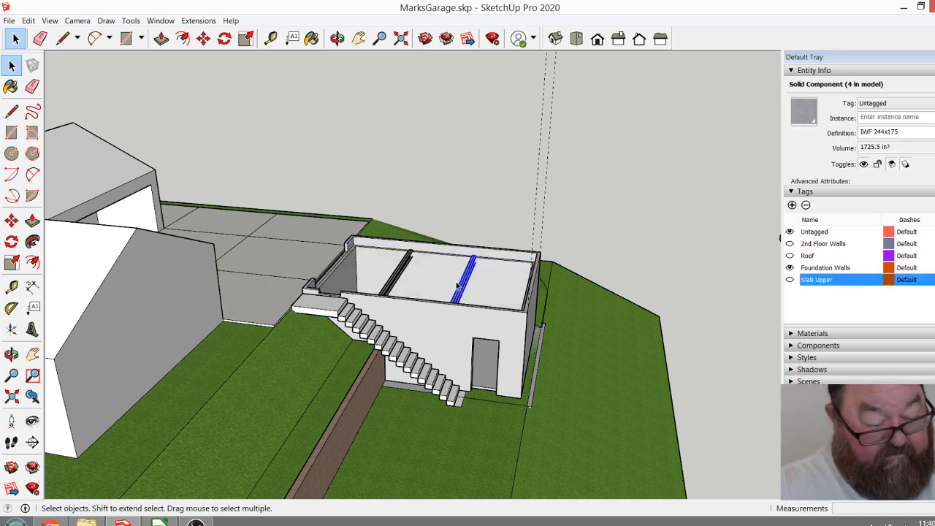
{"action": "left_click", "coordinate": [402, 279], "text": "shift"}
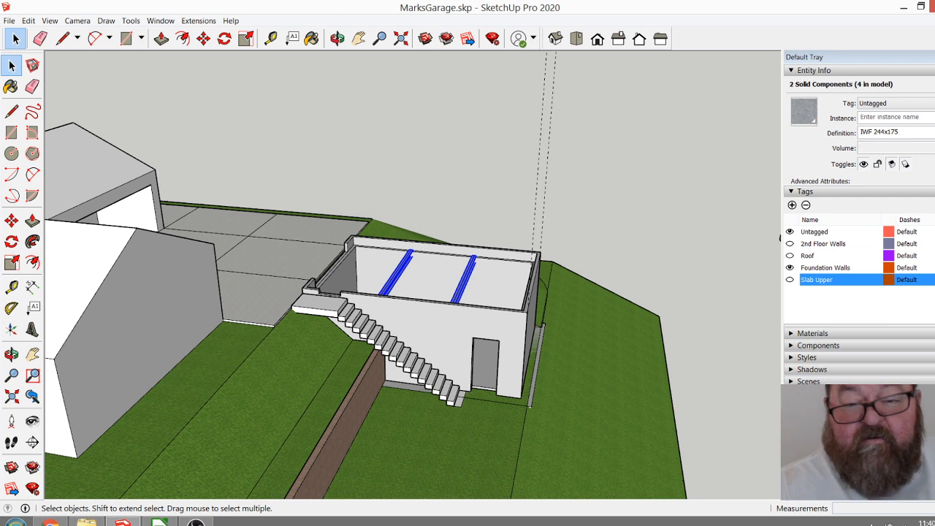
{"action": "left_click", "coordinate": [895, 103]}
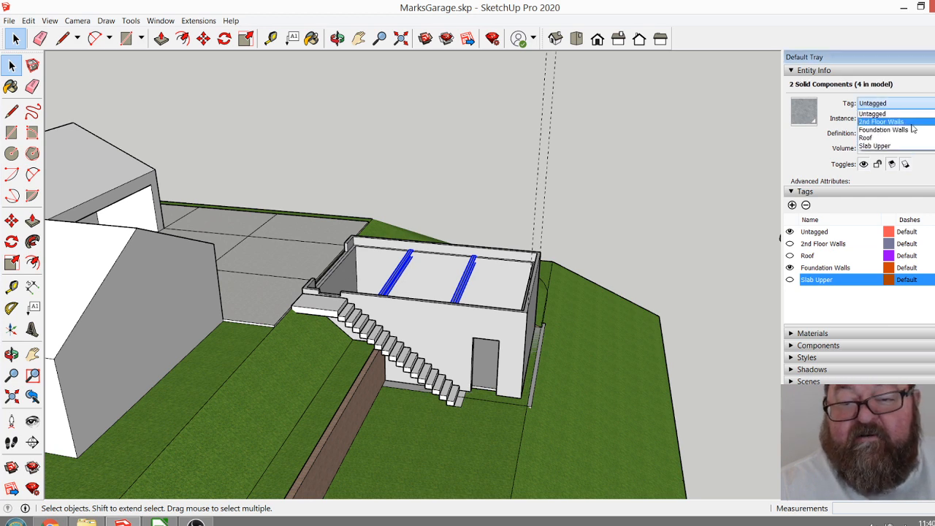
{"action": "left_click", "coordinate": [899, 146]}
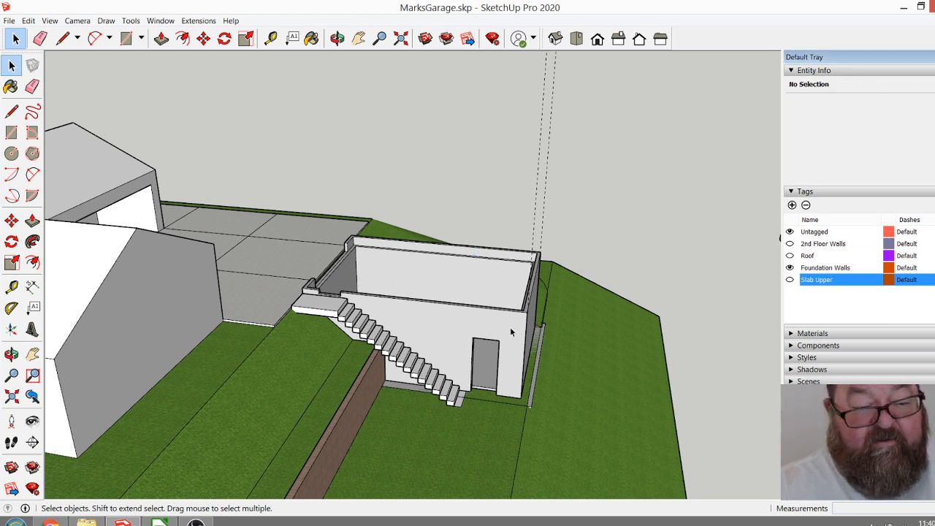
Try deleting the diagonal edge across the inner face of the foundation's end wall, and undo the deletion.
{"action": "left_click", "coordinate": [336, 38]}
{"action": "left_click_drag", "start_coordinate": [452, 210], "coordinate": [453, 350]}
{"action": "scroll", "coordinate": [455, 365], "scroll_direction": "up", "scroll_amount": 5}
{"action": "left_click_drag", "start_coordinate": [430, 317], "coordinate": [626, 215]}
{"action": "left_click_drag", "start_coordinate": [459, 245], "coordinate": [531, 335]}
{"action": "scroll", "coordinate": [349, 191], "scroll_direction": "up", "scroll_amount": 2}
{"action": "scroll", "coordinate": [349, 192], "scroll_direction": "up", "scroll_amount": 3}
{"action": "left_click_drag", "start_coordinate": [346, 221], "coordinate": [436, 226]}
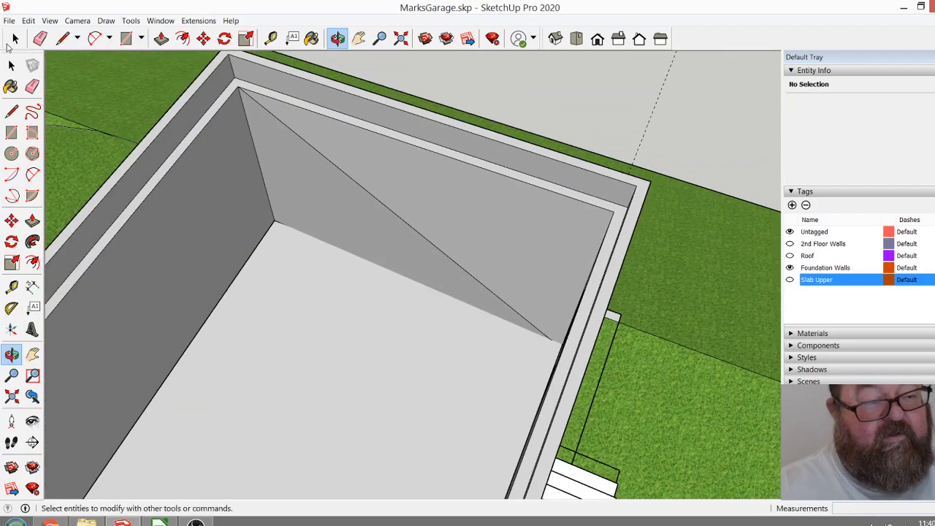
{"action": "left_click", "coordinate": [16, 38]}
{"action": "left_click", "coordinate": [370, 144]}
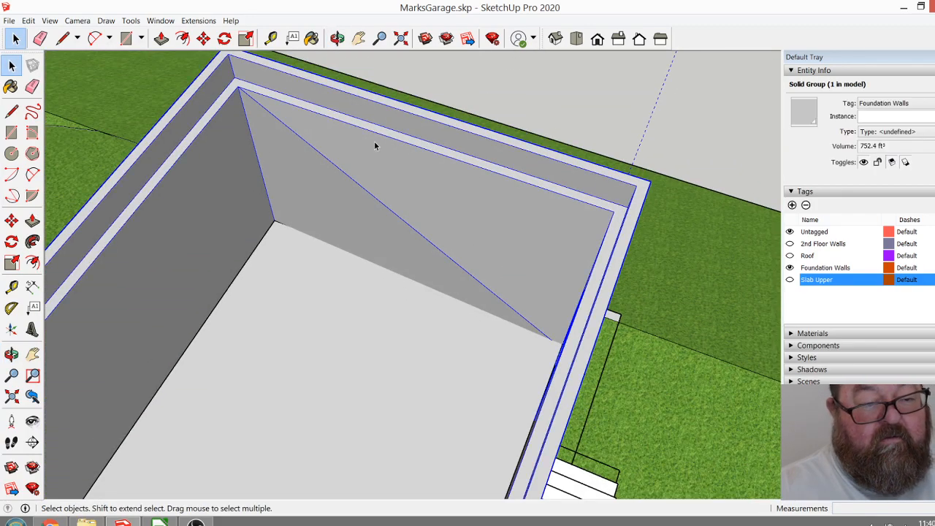
{"action": "double_click", "coordinate": [375, 144]}
{"action": "left_click", "coordinate": [351, 185]}
{"action": "scroll", "coordinate": [352, 186], "scroll_direction": "down", "scroll_amount": 5}
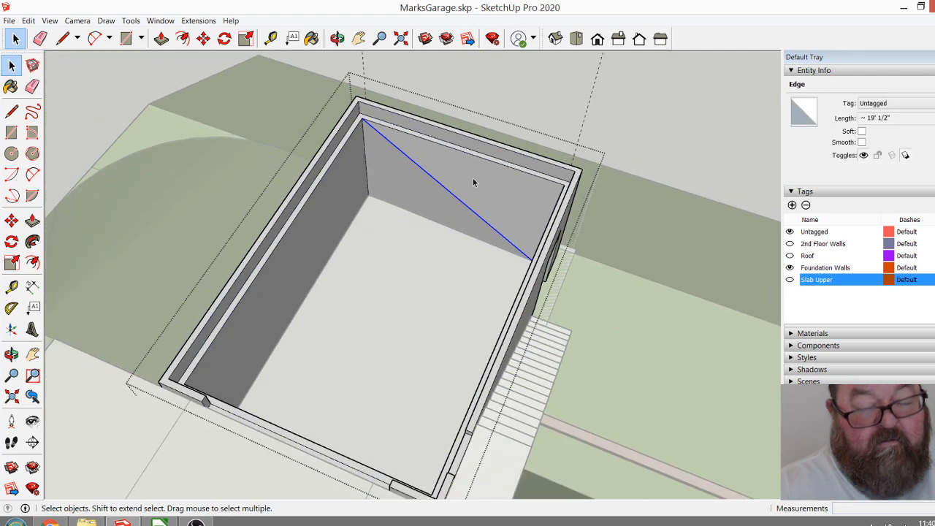
{"action": "key", "text": "Delete"}
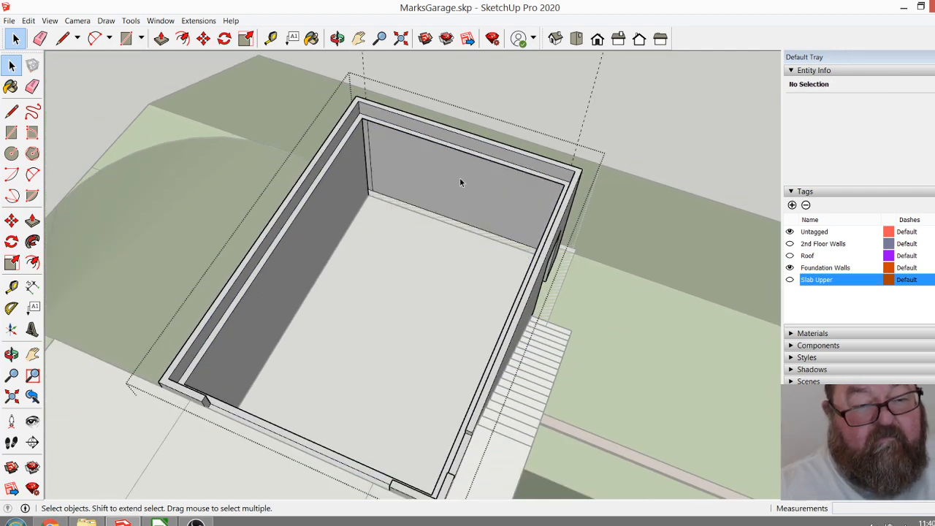
{"action": "scroll", "coordinate": [466, 180], "scroll_direction": "up", "scroll_amount": 5}
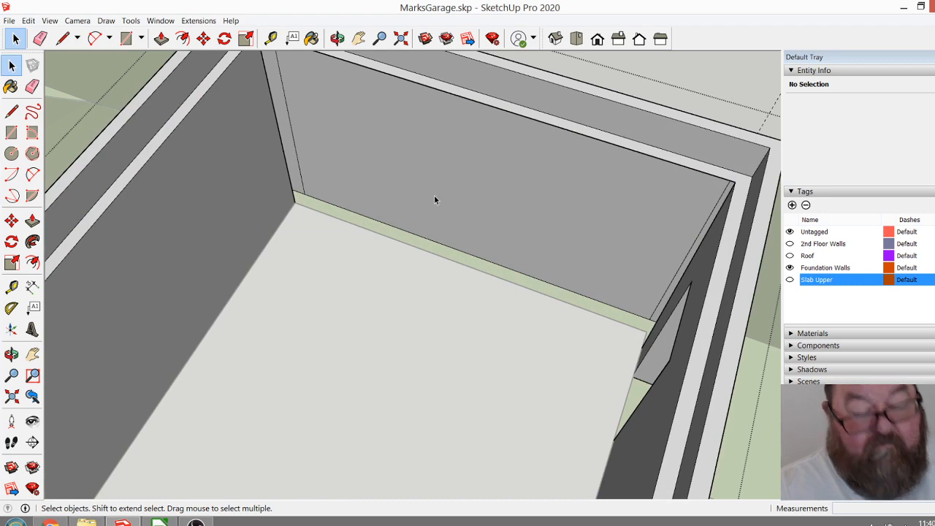
{"action": "scroll", "coordinate": [433, 203], "scroll_direction": "down", "scroll_amount": 3}
{"action": "scroll", "coordinate": [431, 201], "scroll_direction": "down", "scroll_amount": 5}
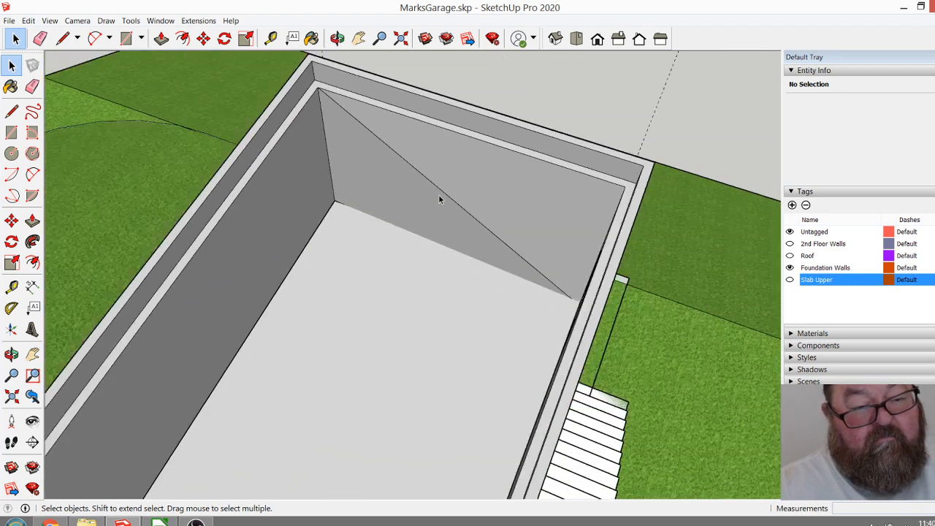
Copy the lower-storey wall group from the other, still roofed garage about 66' 3" away into the open space between the two sites.
{"action": "scroll", "coordinate": [347, 181], "scroll_direction": "down", "scroll_amount": 8}
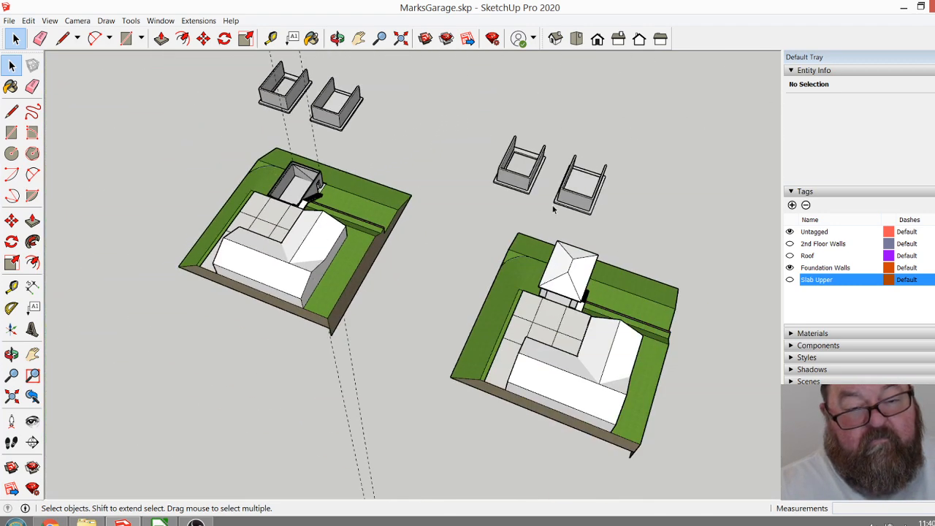
{"action": "scroll", "coordinate": [504, 175], "scroll_direction": "up", "scroll_amount": 4}
{"action": "scroll", "coordinate": [562, 252], "scroll_direction": "down", "scroll_amount": 2}
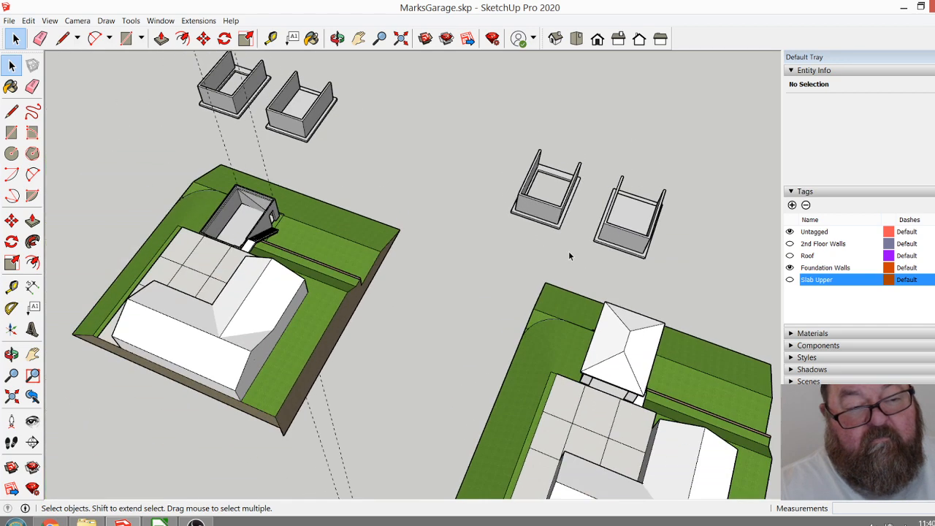
{"action": "left_click", "coordinate": [337, 38]}
{"action": "left_click_drag", "start_coordinate": [438, 168], "coordinate": [764, 160]}
{"action": "left_click", "coordinate": [11, 65]}
{"action": "left_click", "coordinate": [537, 195]}
{"action": "left_click", "coordinate": [203, 38]}
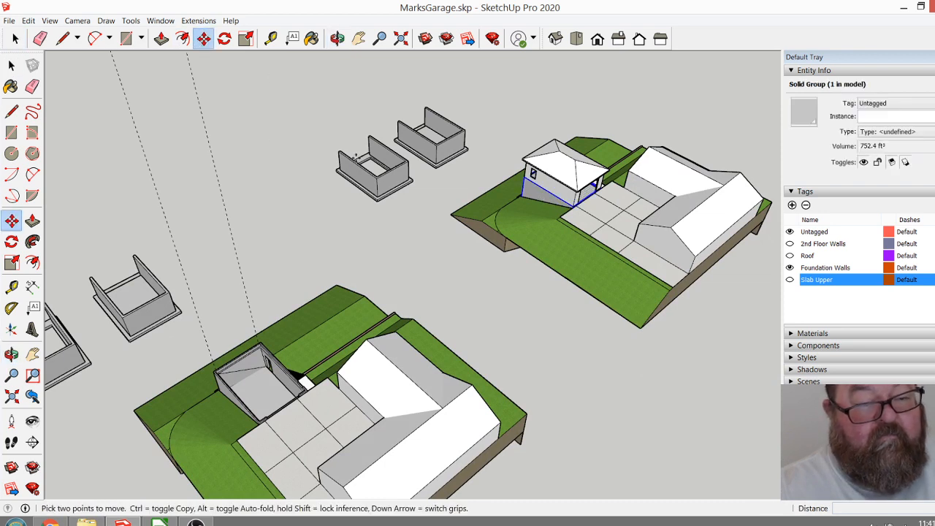
{"action": "left_click", "coordinate": [414, 196]}
{"action": "key", "text": "ctrl"}
{"action": "left_click", "coordinate": [276, 251]}
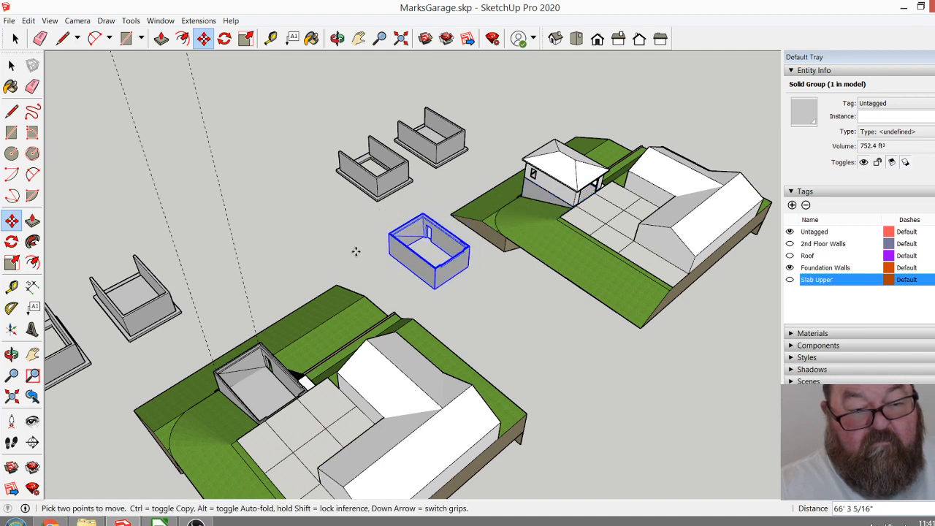
Check the inner corner and diagonal edge of the copied lower-storey wall group, and remove the copy from between the two sites.
{"action": "scroll", "coordinate": [431, 241], "scroll_direction": "up", "scroll_amount": 10}
{"action": "scroll", "coordinate": [433, 230], "scroll_direction": "up", "scroll_amount": 1}
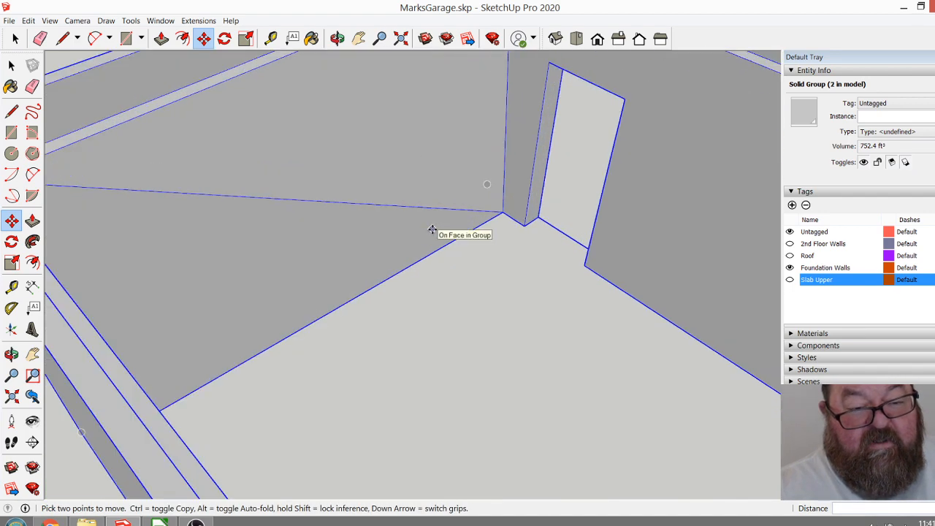
{"action": "scroll", "coordinate": [430, 245], "scroll_direction": "down", "scroll_amount": 2}
{"action": "left_click", "coordinate": [336, 38]}
{"action": "left_click_drag", "start_coordinate": [497, 190], "coordinate": [398, 234]}
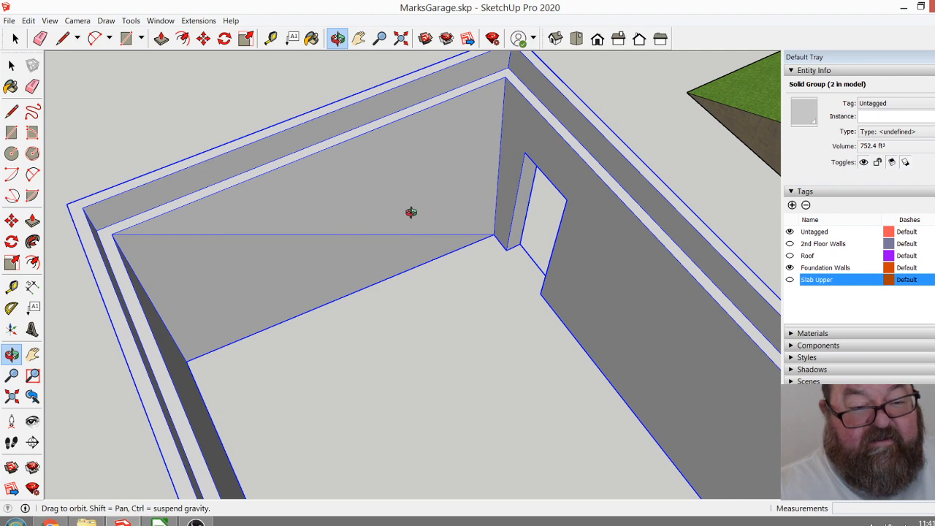
{"action": "key", "text": "m"}
{"action": "scroll", "coordinate": [485, 232], "scroll_direction": "down", "scroll_amount": 9}
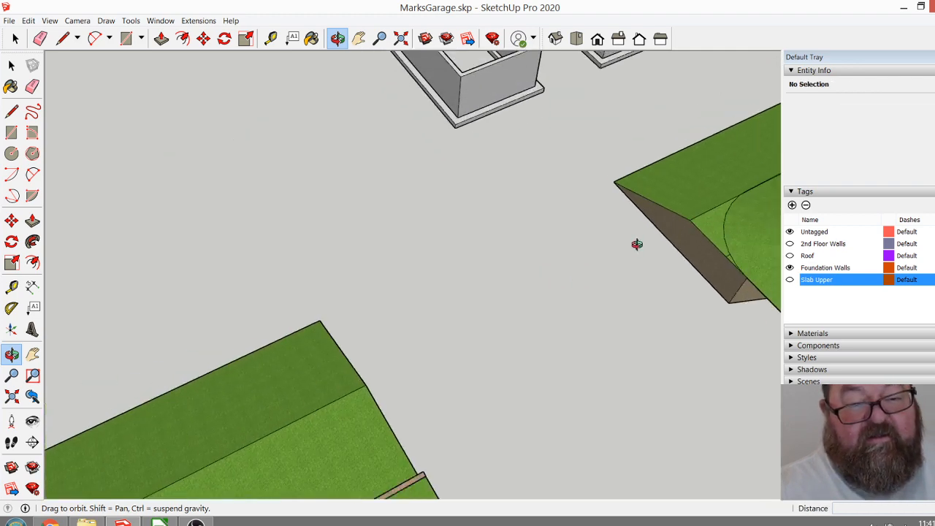
Open the garage's foundation wall group and delete the diagonal edge across the inner face of its end wall.
{"action": "left_click_drag", "start_coordinate": [456, 354], "coordinate": [270, 344]}
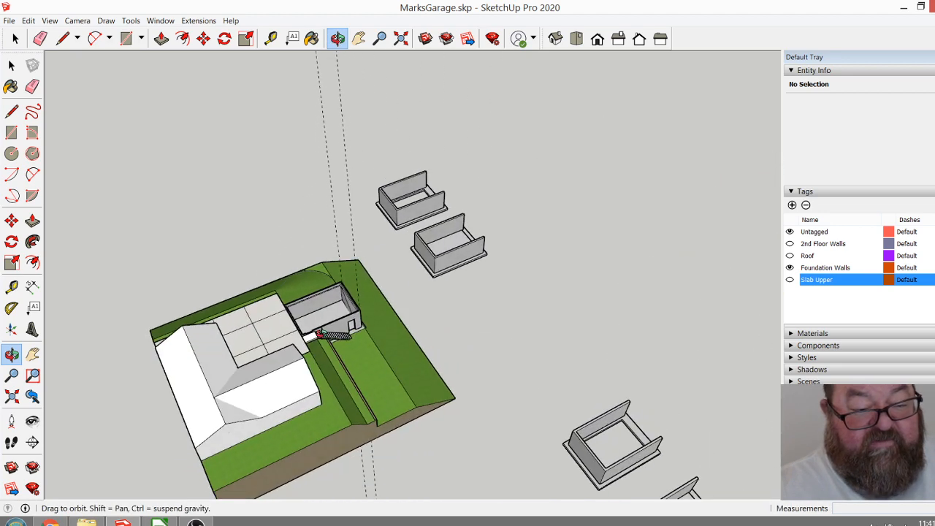
{"action": "scroll", "coordinate": [355, 332], "scroll_direction": "up", "scroll_amount": 10}
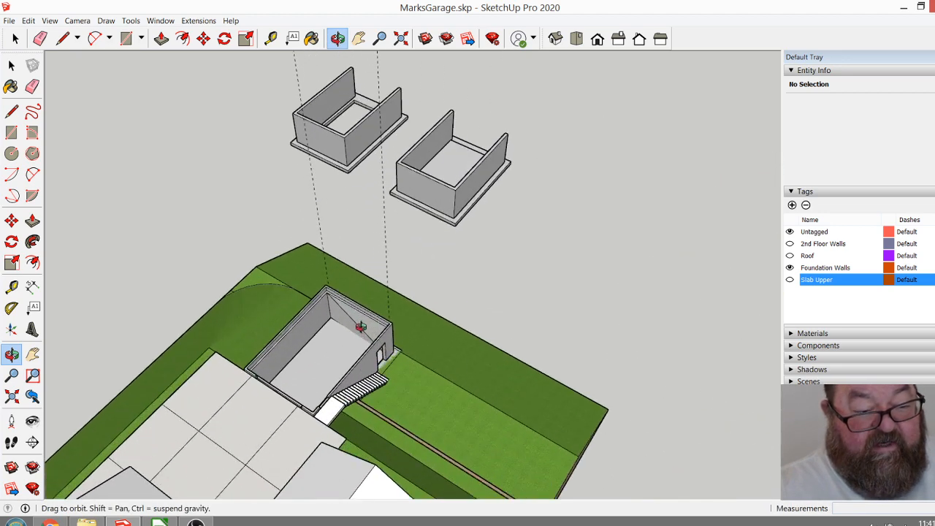
{"action": "left_click_drag", "start_coordinate": [461, 342], "coordinate": [592, 336]}
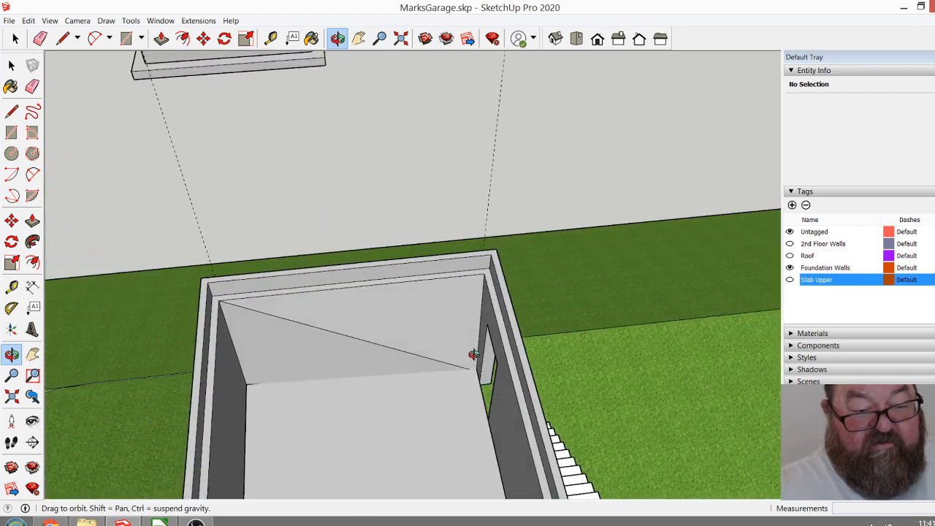
{"action": "scroll", "coordinate": [351, 345], "scroll_direction": "up", "scroll_amount": 5}
{"action": "left_click", "coordinate": [15, 38]}
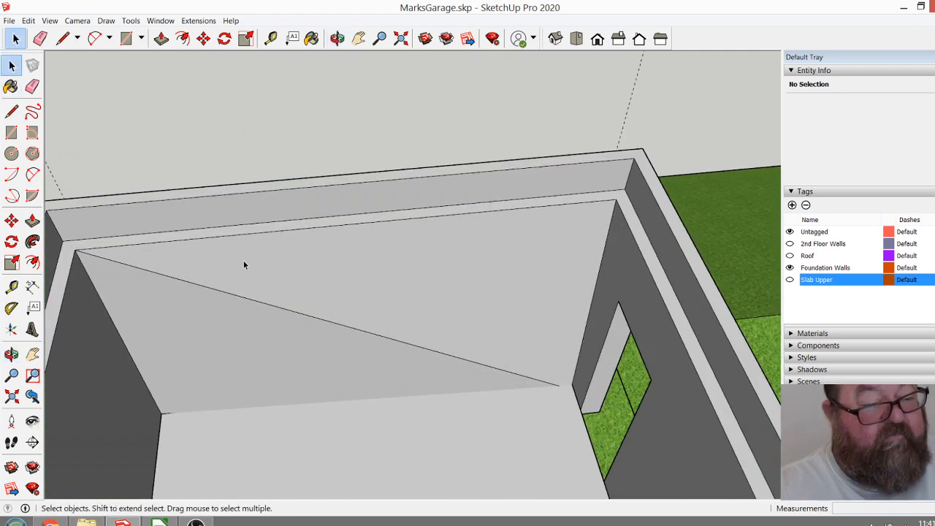
{"action": "left_click", "coordinate": [267, 290]}
{"action": "left_click", "coordinate": [271, 305]}
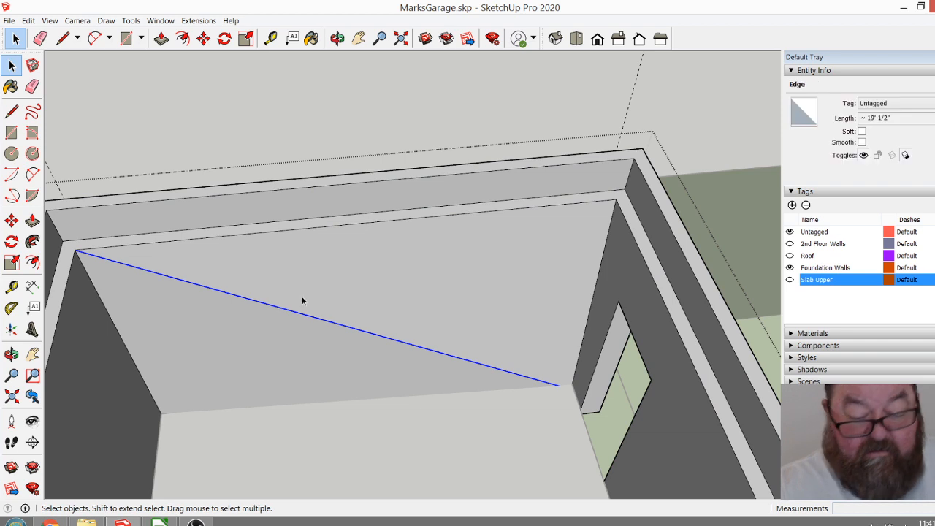
{"action": "key", "text": "Delete"}
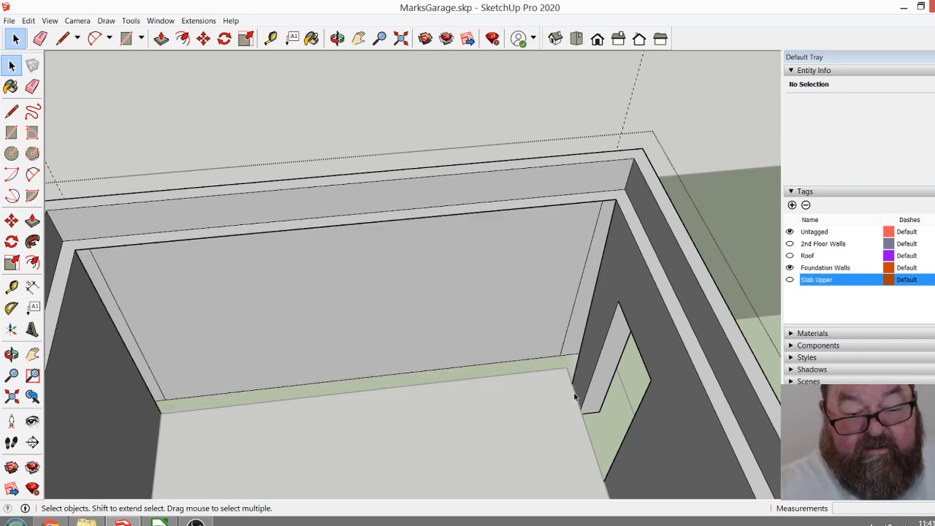
Draw a vertical edge about 9' 9" long from the end wall's upper inner corner beside the door opening down to the floor slab.
{"action": "left_click", "coordinate": [62, 38]}
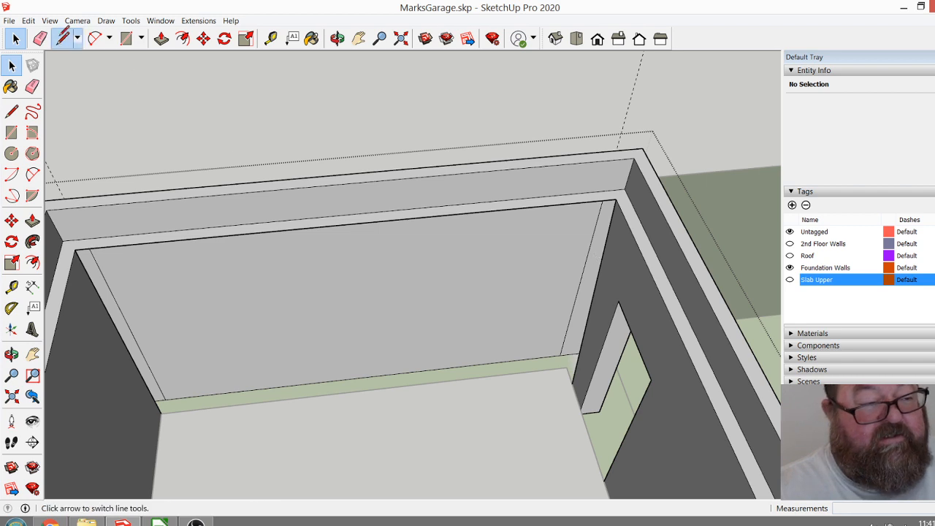
{"action": "left_click", "coordinate": [15, 38]}
{"action": "left_click", "coordinate": [115, 287]}
{"action": "left_click", "coordinate": [62, 38]}
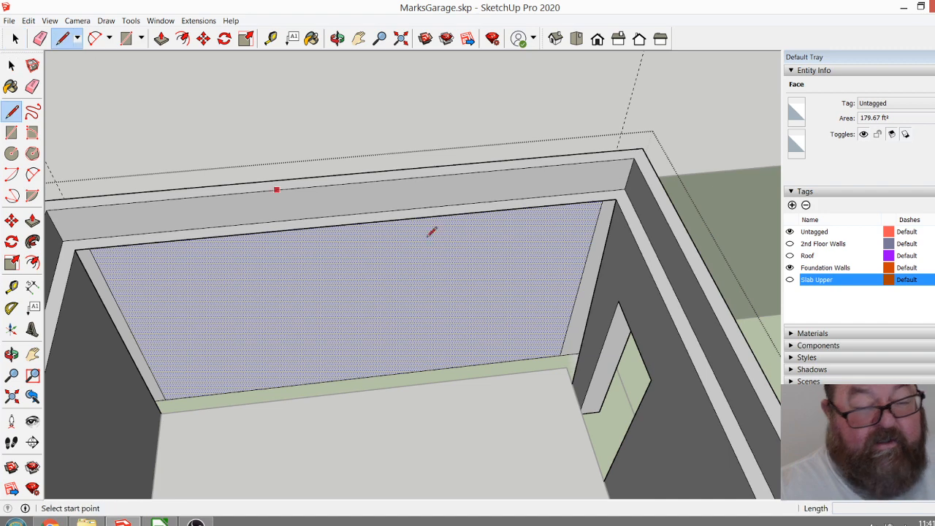
{"action": "left_click", "coordinate": [616, 198]}
{"action": "scroll", "coordinate": [569, 359], "scroll_direction": "up", "scroll_amount": 3}
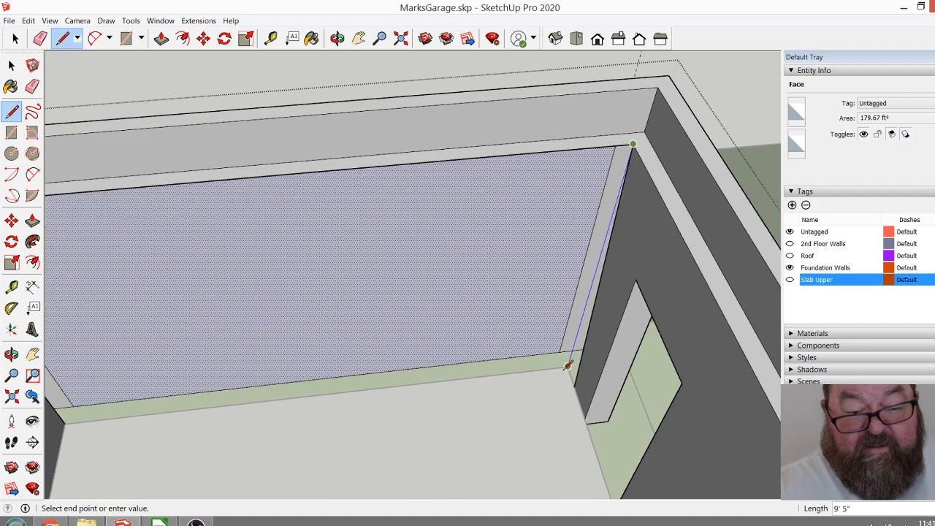
{"action": "scroll", "coordinate": [569, 363], "scroll_direction": "up", "scroll_amount": 3}
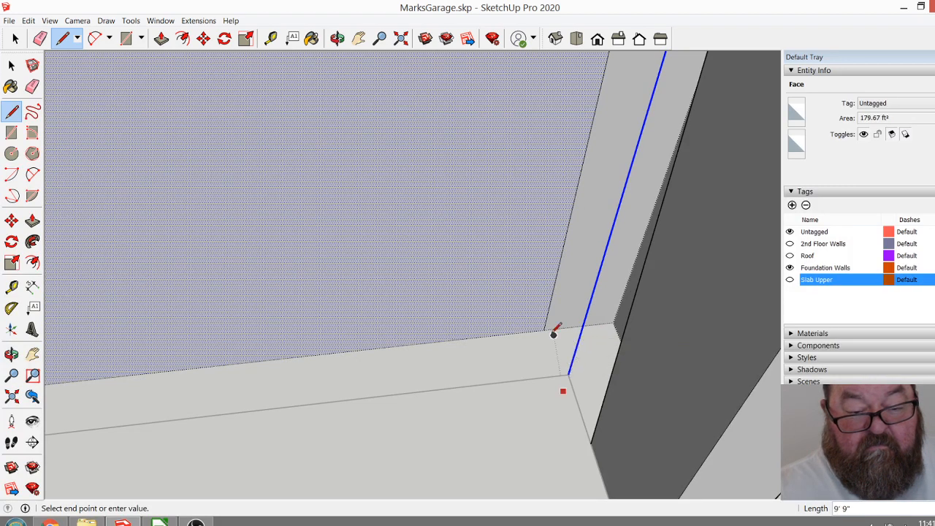
{"action": "scroll", "coordinate": [549, 329], "scroll_direction": "down", "scroll_amount": 2}
{"action": "scroll", "coordinate": [555, 336], "scroll_direction": "down", "scroll_amount": 5}
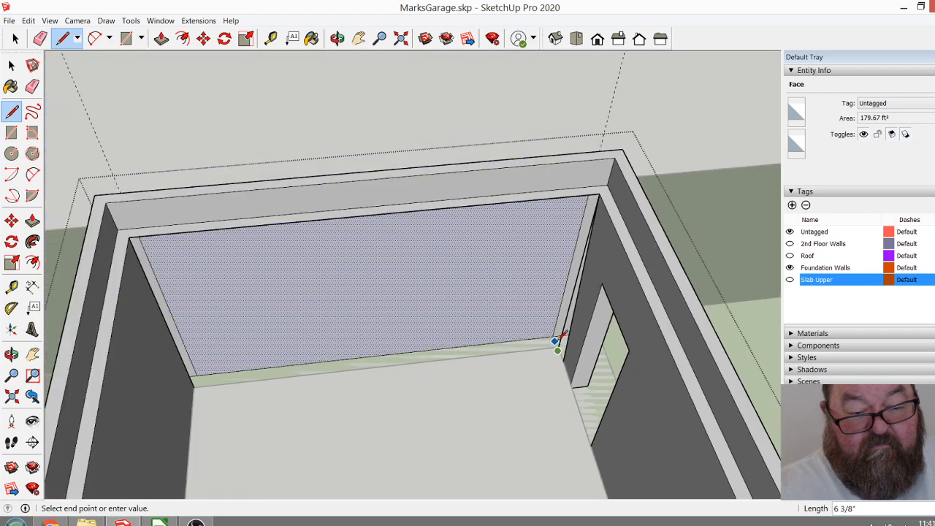
{"action": "scroll", "coordinate": [559, 338], "scroll_direction": "up", "scroll_amount": 5}
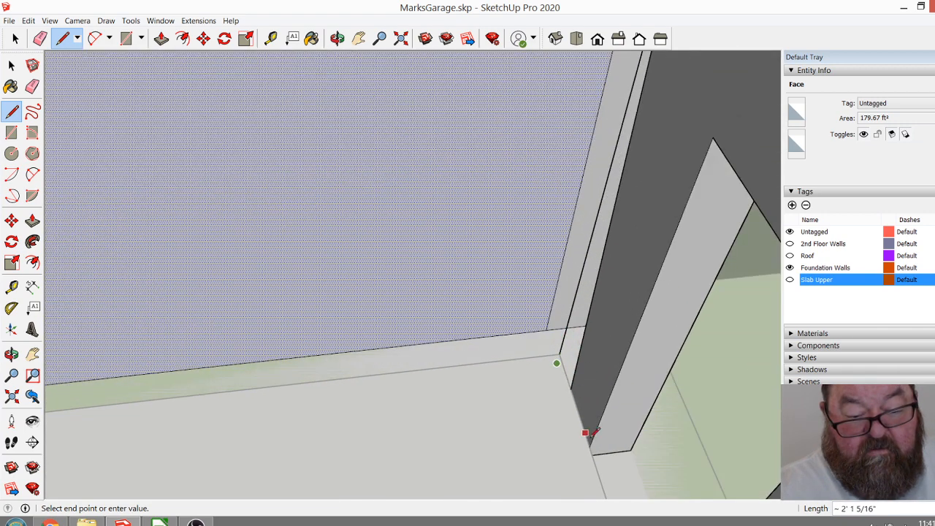
{"action": "scroll", "coordinate": [533, 235], "scroll_direction": "down", "scroll_amount": 2}
{"action": "key", "text": "Escape"}
{"action": "scroll", "coordinate": [533, 236], "scroll_direction": "down", "scroll_amount": 5}
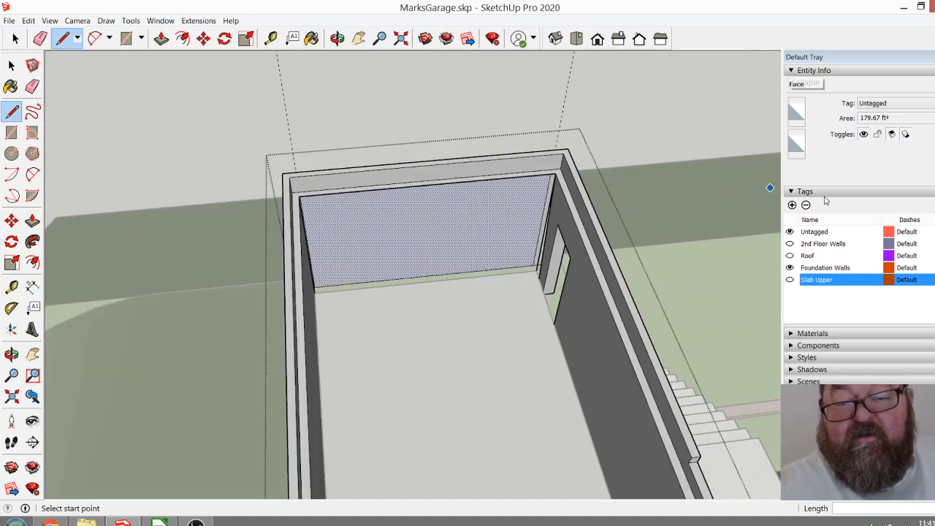
Add a new tag named Slab Lower.
{"action": "left_click", "coordinate": [792, 205]}
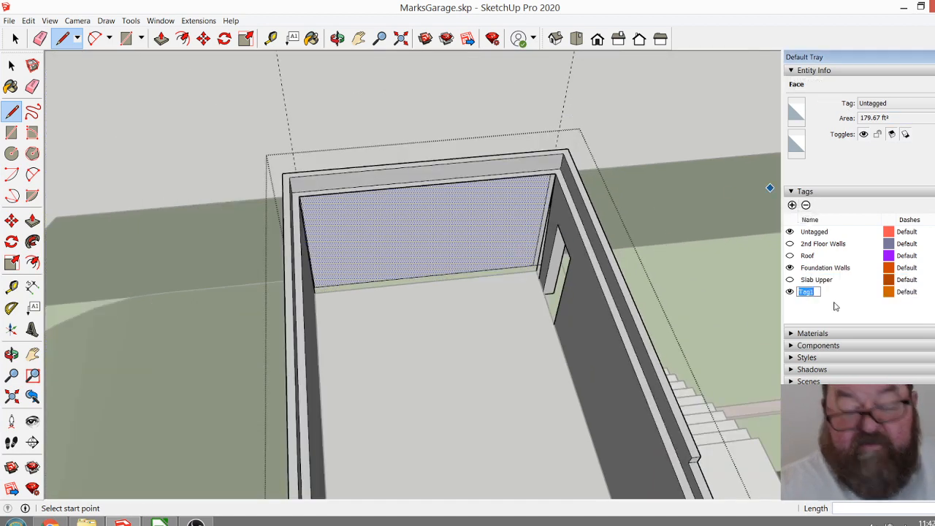
{"action": "type", "text": "Slab Lower"}
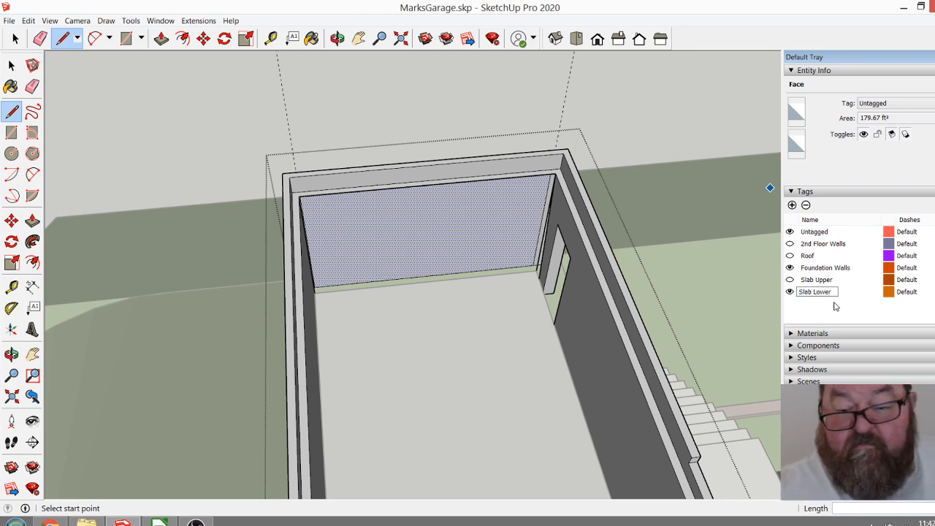
{"action": "key", "text": "Return"}
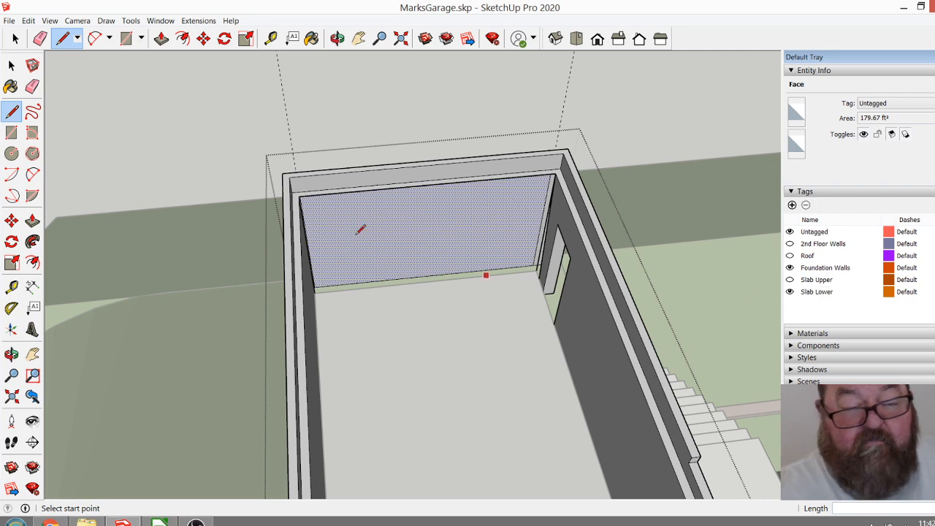
Assign the garage's lower floor slab to the Slab Lower tag and hide that tag.
{"action": "left_click", "coordinate": [16, 38]}
{"action": "left_click", "coordinate": [374, 332]}
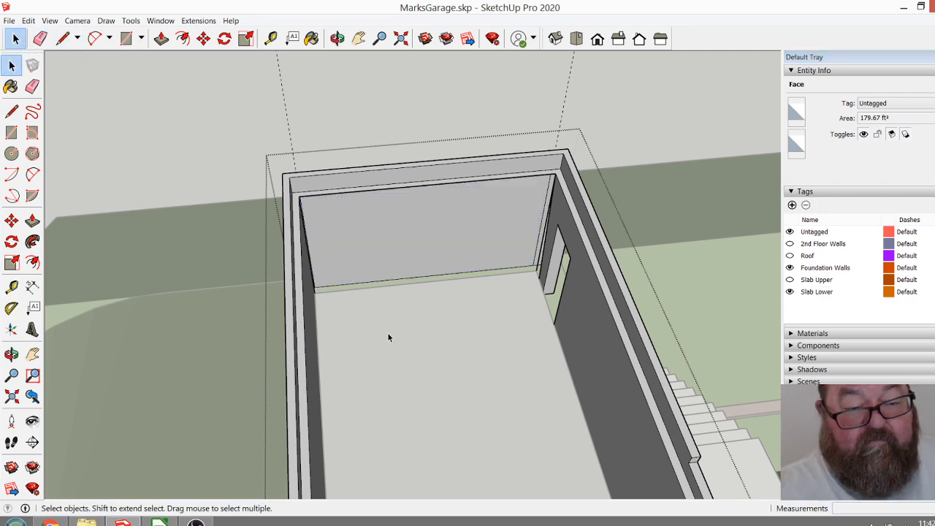
{"action": "scroll", "coordinate": [451, 359], "scroll_direction": "down", "scroll_amount": 2}
{"action": "left_click", "coordinate": [288, 184]}
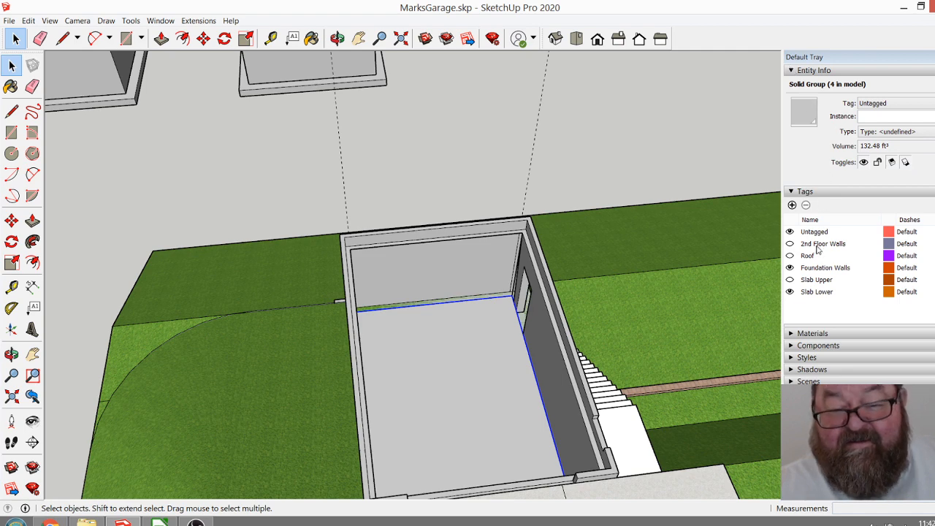
{"action": "left_click", "coordinate": [922, 107]}
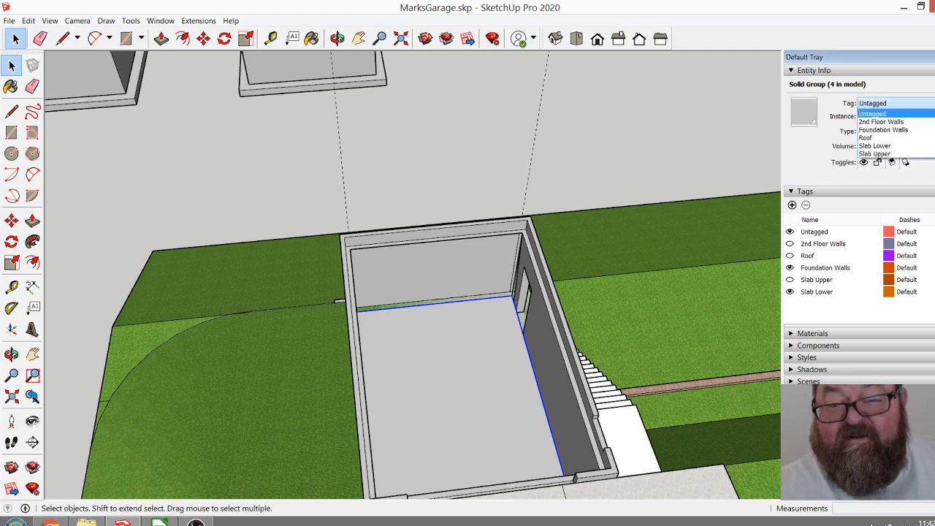
{"action": "left_click", "coordinate": [909, 146]}
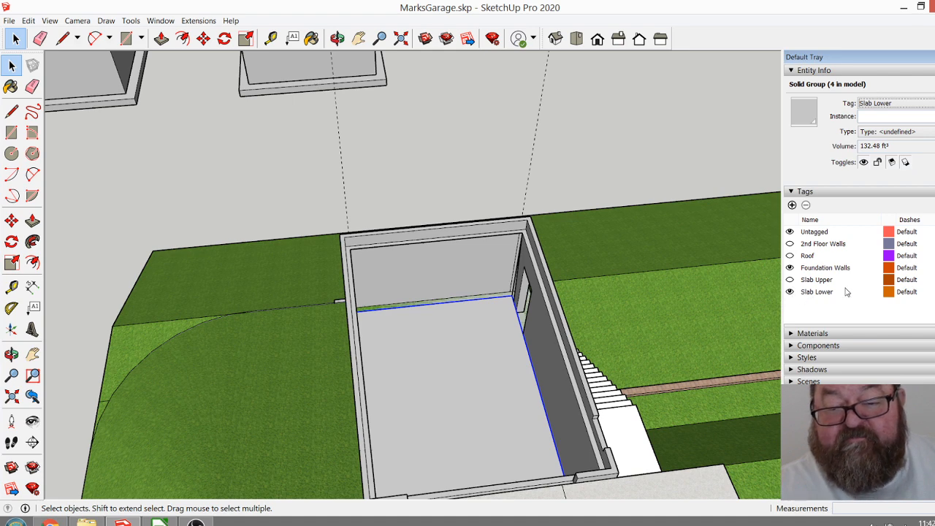
{"action": "left_click", "coordinate": [791, 292]}
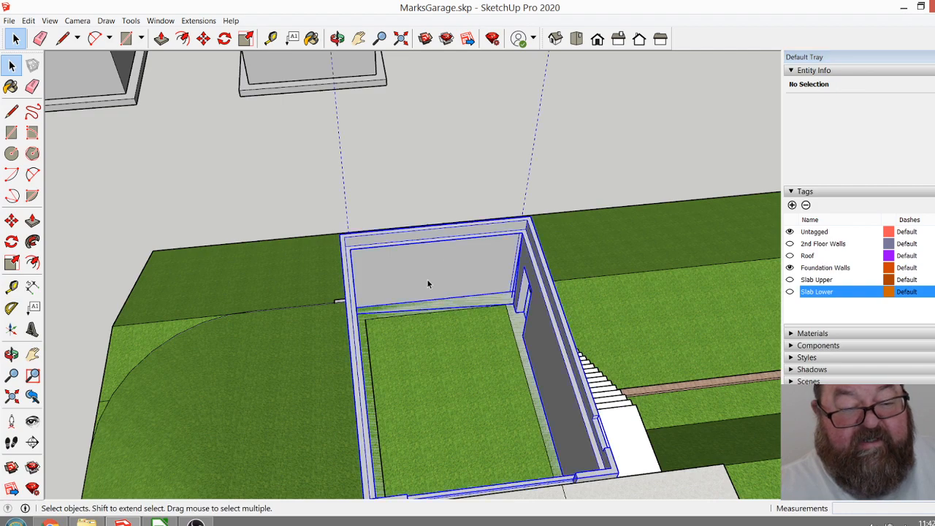
Reopen the foundation wall group and delete the slightly skewed edge along the foot of the end wall's inner face.
{"action": "scroll", "coordinate": [431, 276], "scroll_direction": "up", "scroll_amount": 5}
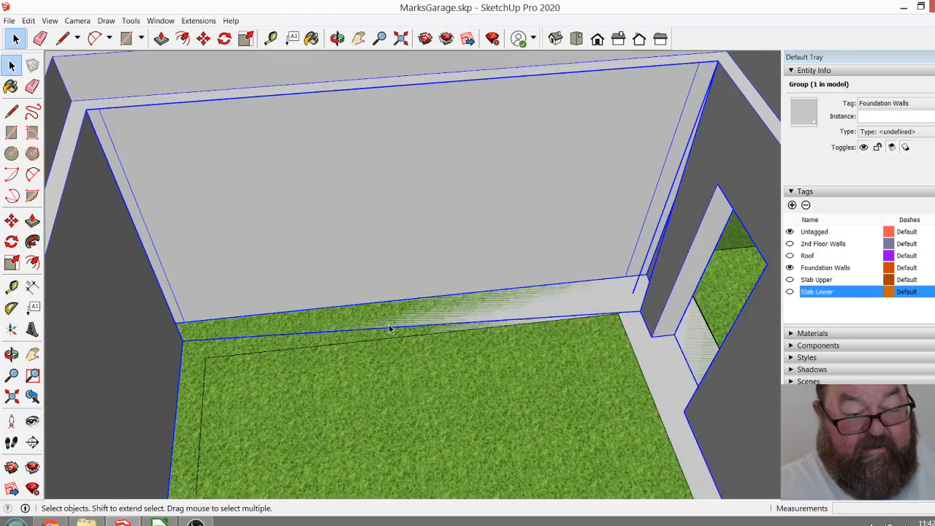
{"action": "double_click", "coordinate": [386, 330]}
{"action": "left_click", "coordinate": [387, 332]}
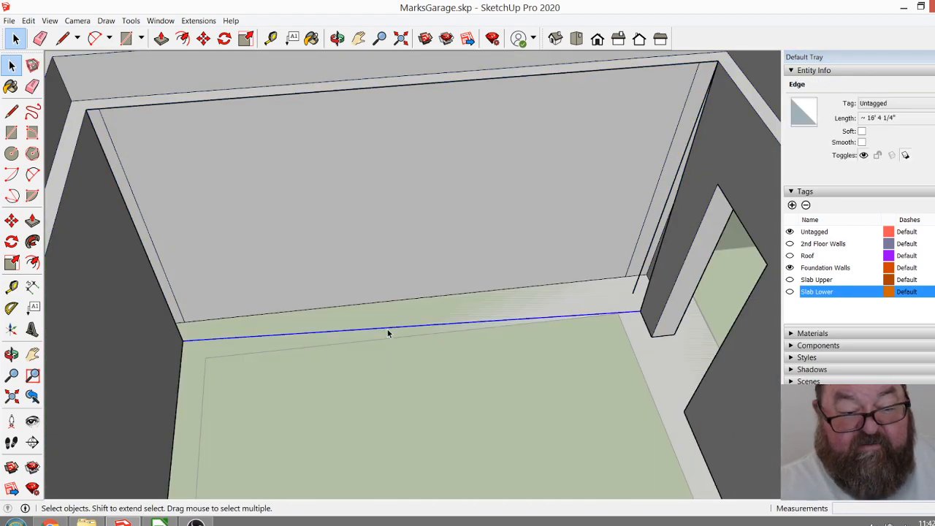
{"action": "scroll", "coordinate": [641, 308], "scroll_direction": "up", "scroll_amount": 4}
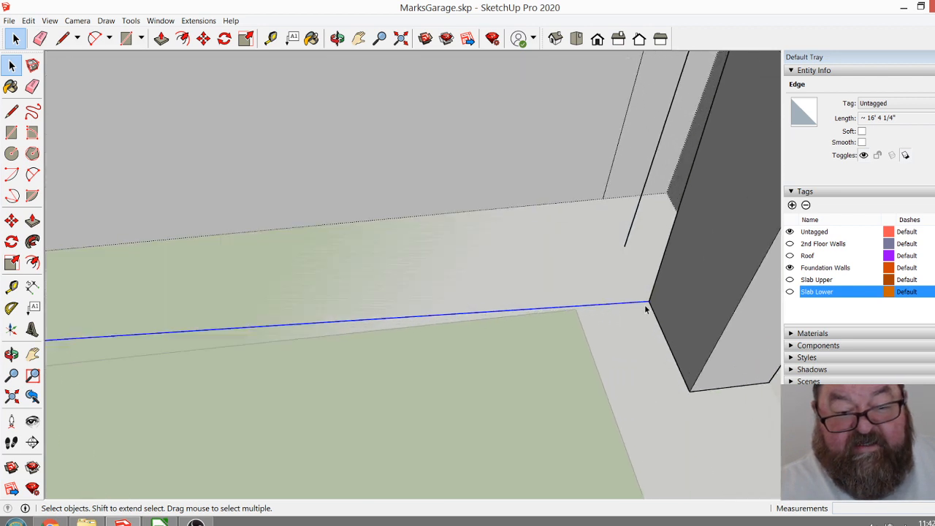
{"action": "key", "text": "Delete"}
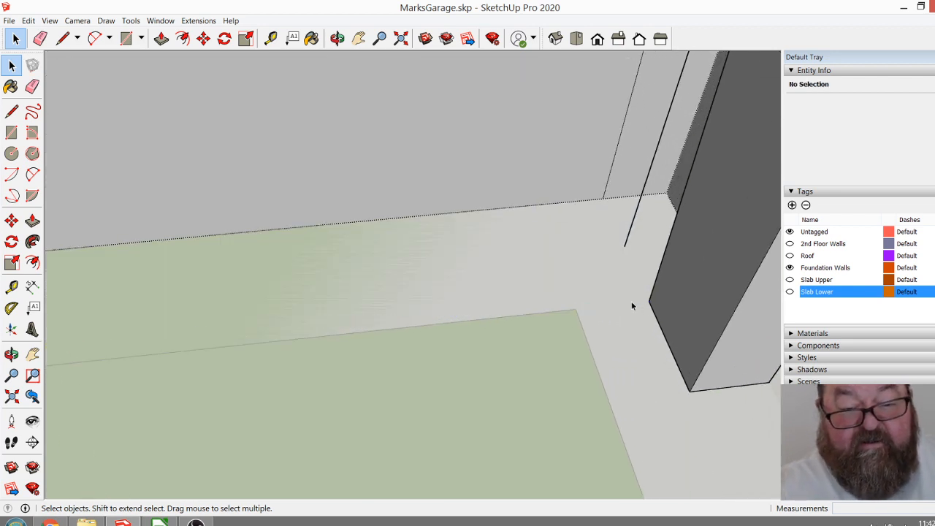
{"action": "scroll", "coordinate": [760, 283], "scroll_direction": "down", "scroll_amount": 3}
{"action": "scroll", "coordinate": [643, 332], "scroll_direction": "down", "scroll_amount": 5}
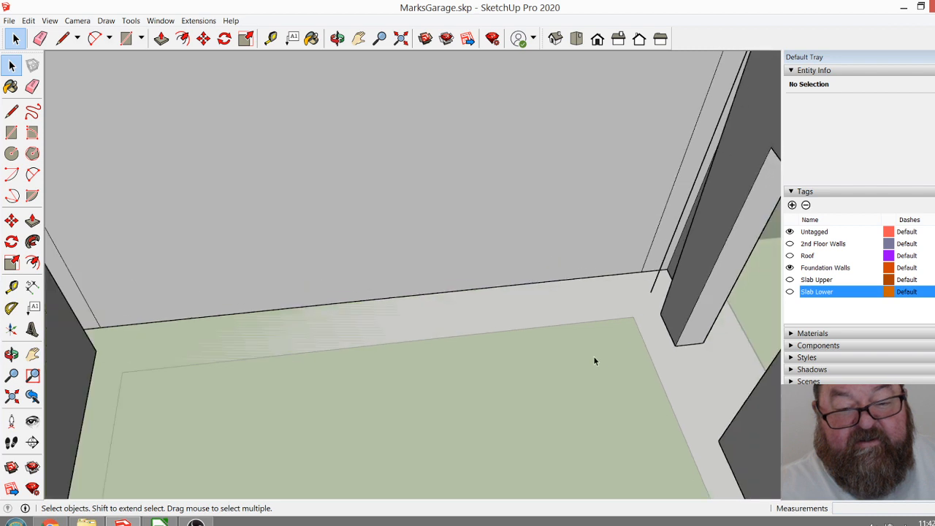
Join the vertical edge's lower end to the side wall's bottom corner with a 10" edge, and erase the leftover edge on that wall.
{"action": "left_click", "coordinate": [62, 38]}
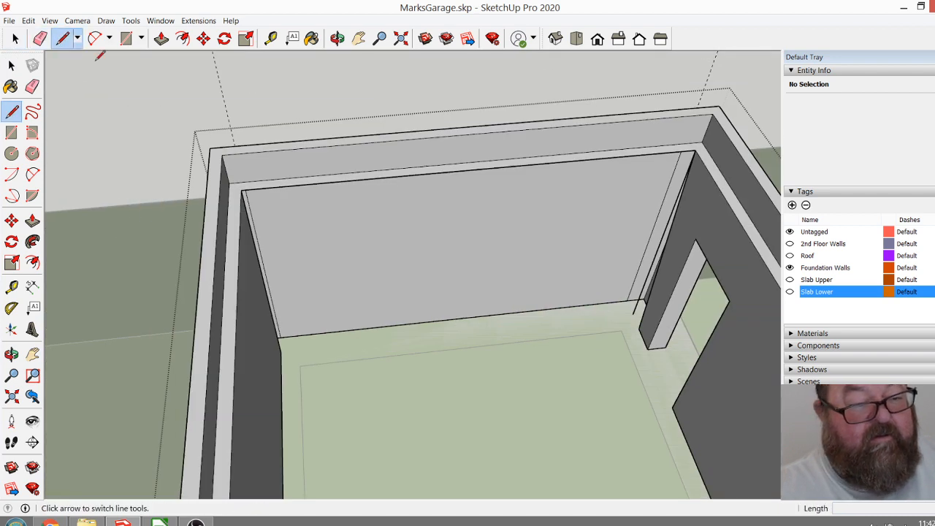
{"action": "scroll", "coordinate": [657, 322], "scroll_direction": "up", "scroll_amount": 5}
{"action": "left_click", "coordinate": [625, 375]}
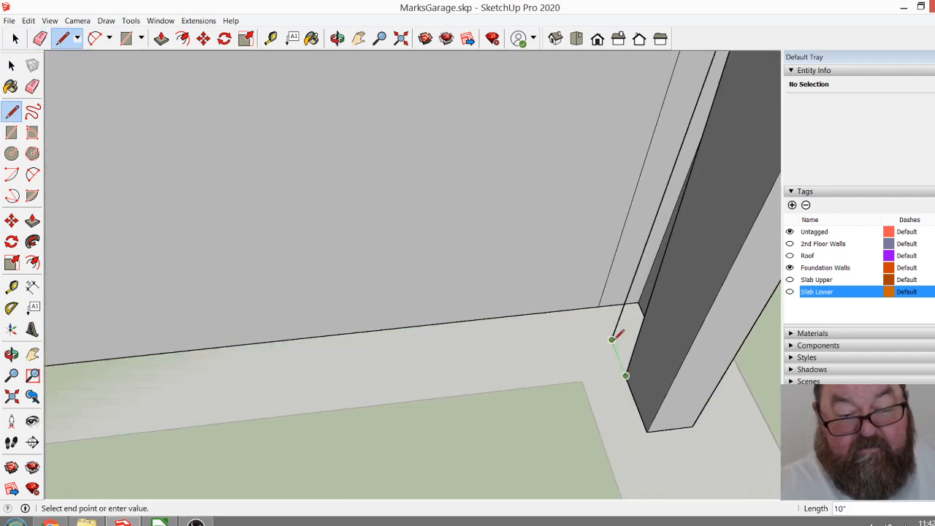
{"action": "left_click", "coordinate": [613, 339]}
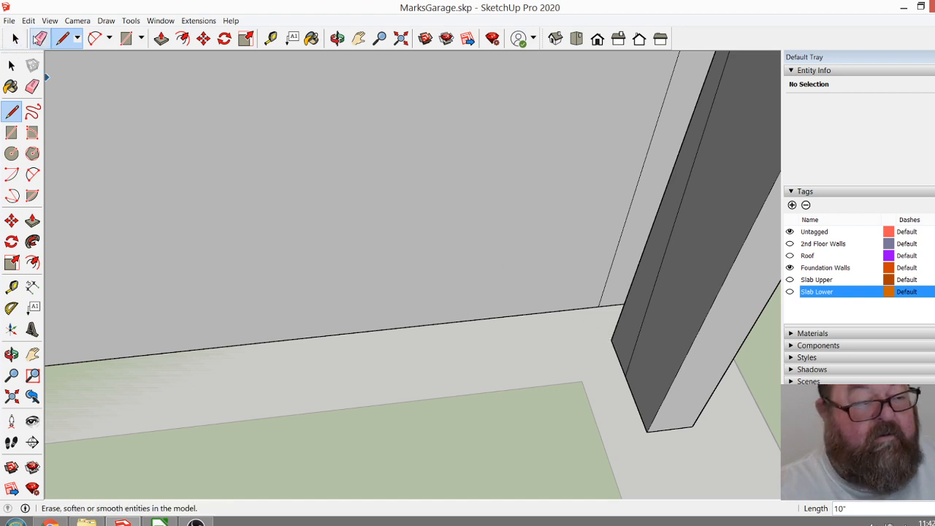
{"action": "left_click", "coordinate": [40, 38]}
{"action": "scroll", "coordinate": [642, 334], "scroll_direction": "down", "scroll_amount": 5}
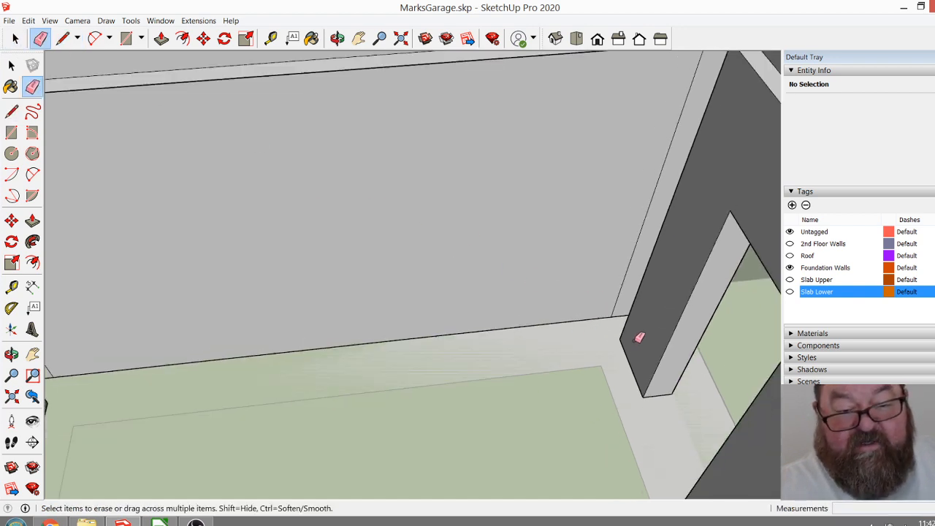
Draw a 16' 4" edge along the foot of the end wall's inner face, joining the two side walls' inner bottom corners.
{"action": "left_click", "coordinate": [337, 38]}
{"action": "left_click_drag", "start_coordinate": [453, 256], "coordinate": [384, 269]}
{"action": "key", "text": "l"}
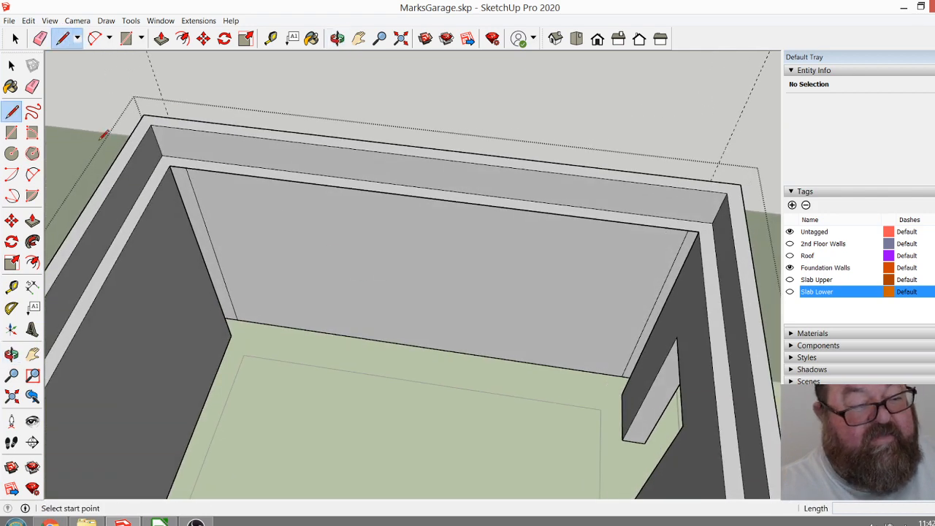
{"action": "left_click", "coordinate": [231, 335]}
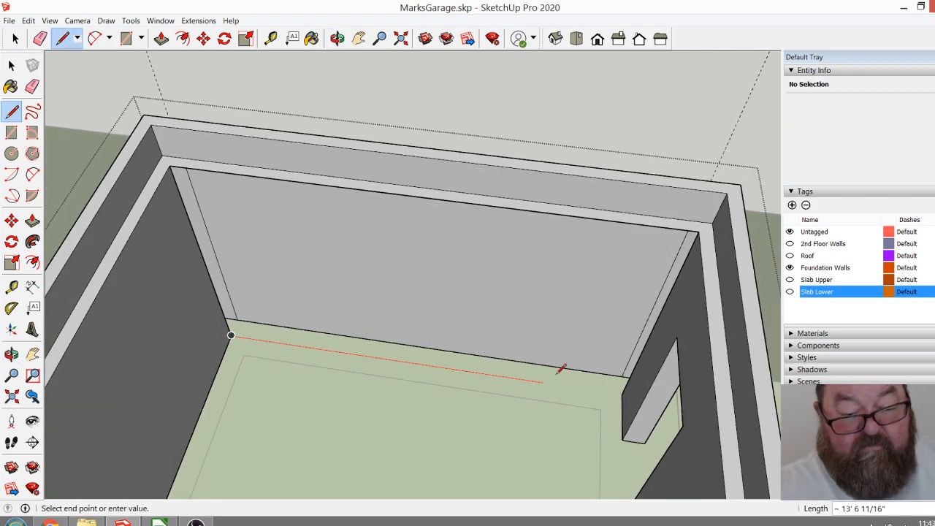
{"action": "left_click", "coordinate": [621, 393]}
Leave the foundation wall group and delete the old foundation wall under the second, roofed copy of the garage.
{"action": "scroll", "coordinate": [461, 350], "scroll_direction": "down", "scroll_amount": 3}
{"action": "left_click", "coordinate": [337, 38]}
{"action": "left_click_drag", "start_coordinate": [599, 233], "coordinate": [462, 226]}
{"action": "scroll", "coordinate": [462, 226], "scroll_direction": "down", "scroll_amount": 6}
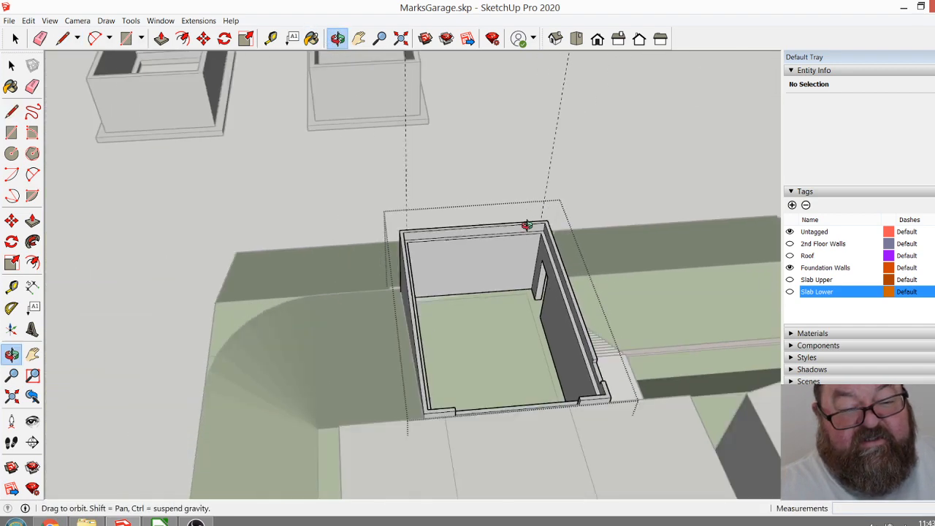
{"action": "left_click_drag", "start_coordinate": [503, 255], "coordinate": [338, 251]}
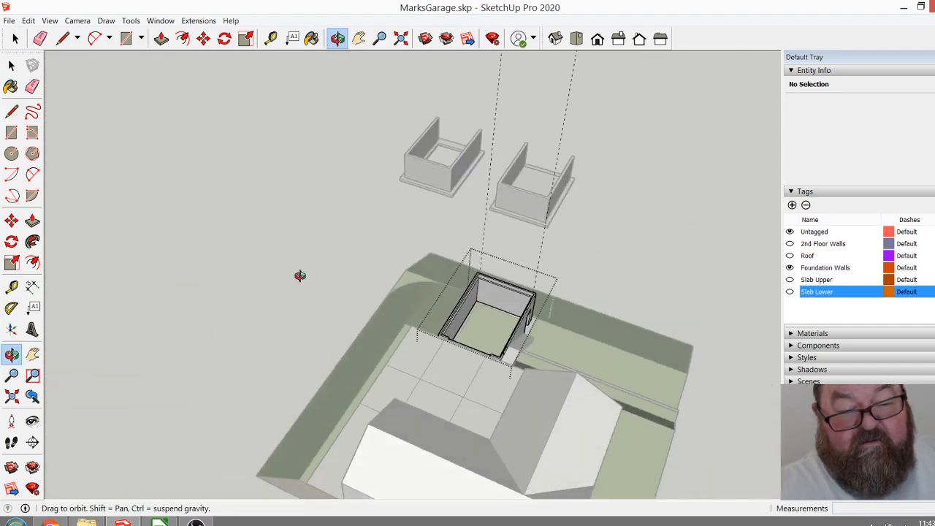
{"action": "scroll", "coordinate": [299, 282], "scroll_direction": "down", "scroll_amount": 4}
{"action": "left_click_drag", "start_coordinate": [313, 300], "coordinate": [572, 274]}
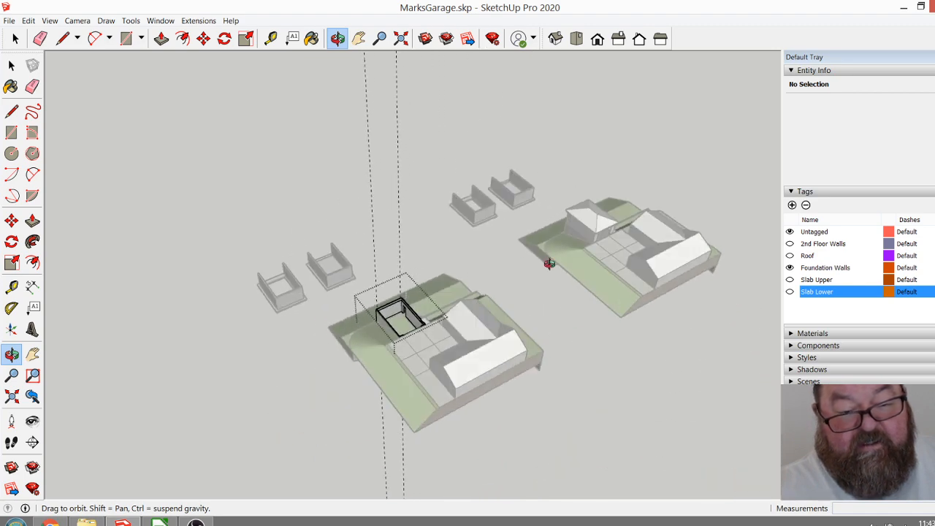
{"action": "scroll", "coordinate": [533, 234], "scroll_direction": "up", "scroll_amount": 4}
{"action": "left_click", "coordinate": [15, 39]}
{"action": "left_click", "coordinate": [487, 230]}
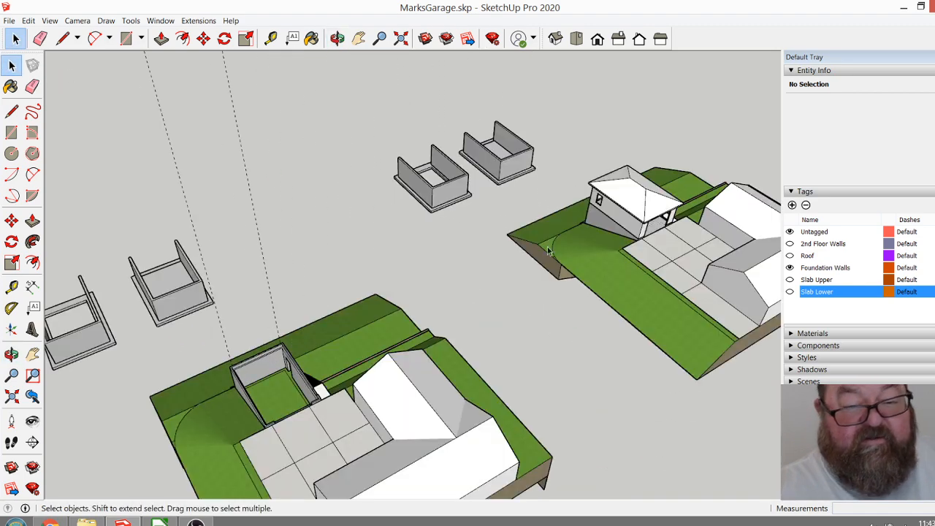
{"action": "left_click", "coordinate": [592, 222]}
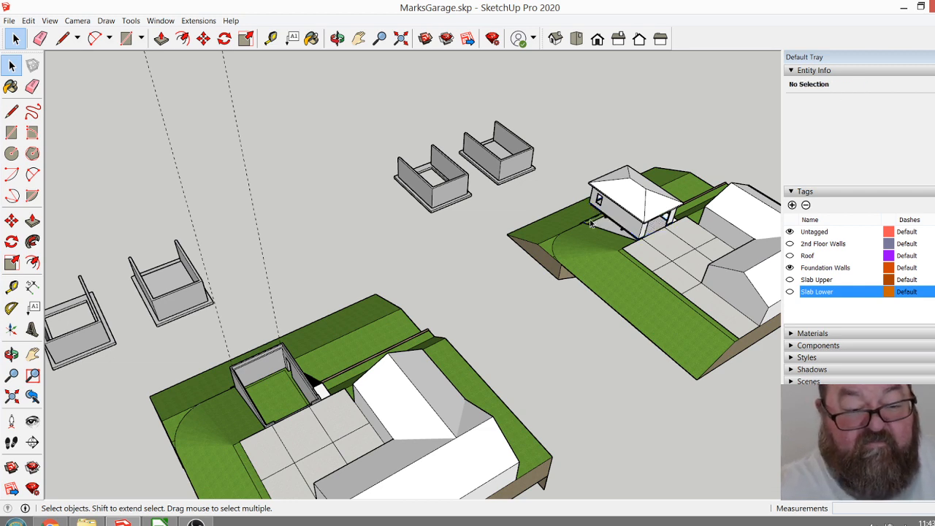
{"action": "left_click", "coordinate": [271, 370]}
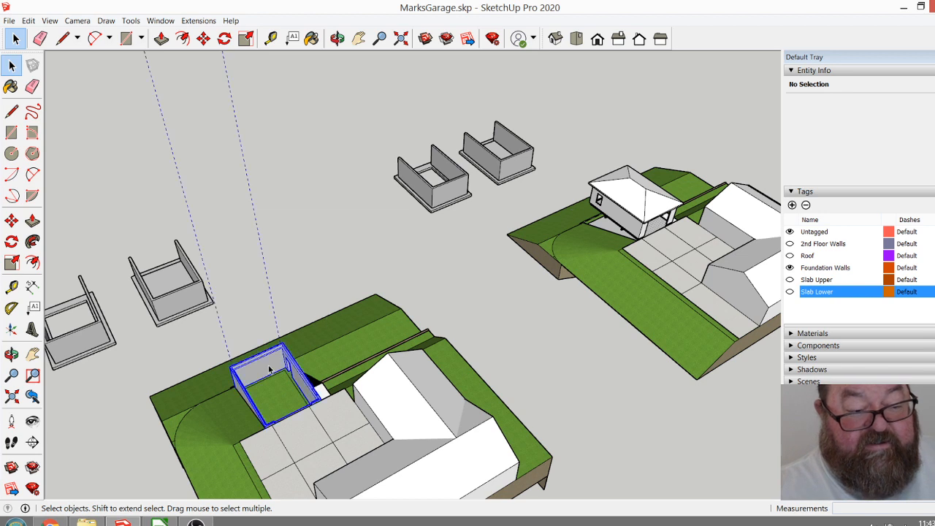
{"action": "left_click", "coordinate": [203, 38]}
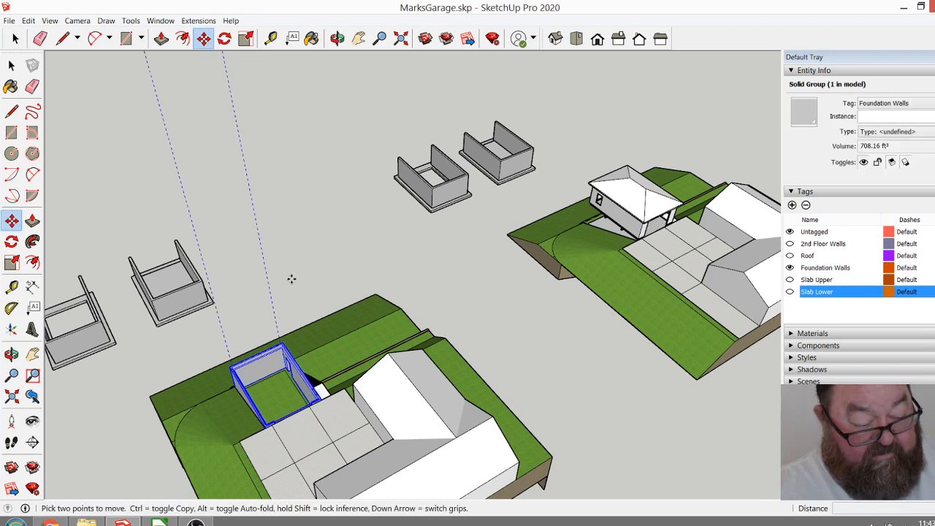
{"action": "left_click", "coordinate": [293, 282]}
{"action": "key", "text": "ctrl"}
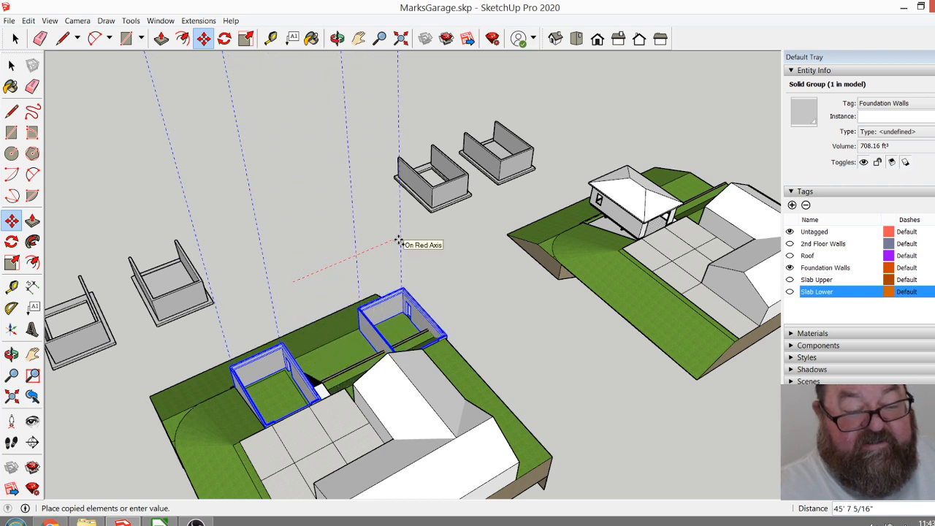
{"action": "key", "text": "Escape"}
{"action": "key", "text": "space"}
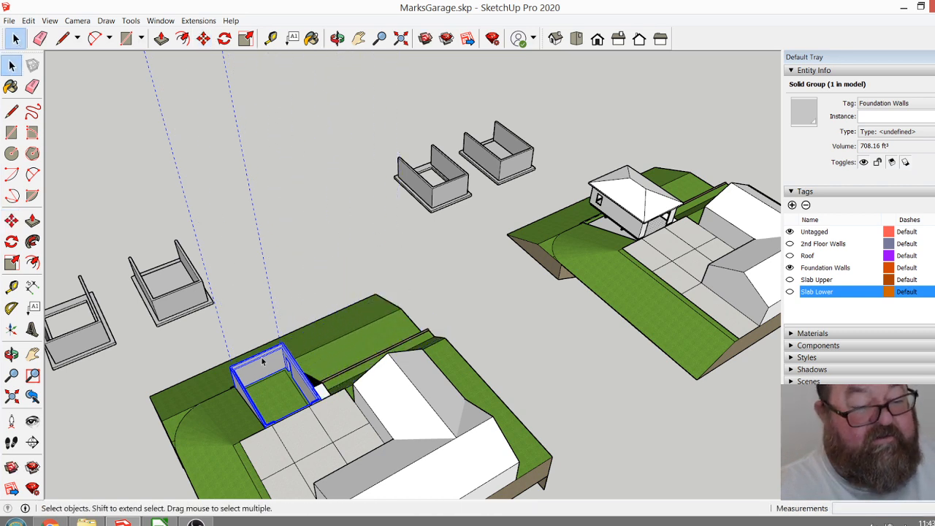
{"action": "double_click", "coordinate": [269, 369]}
{"action": "left_click", "coordinate": [39, 37]}
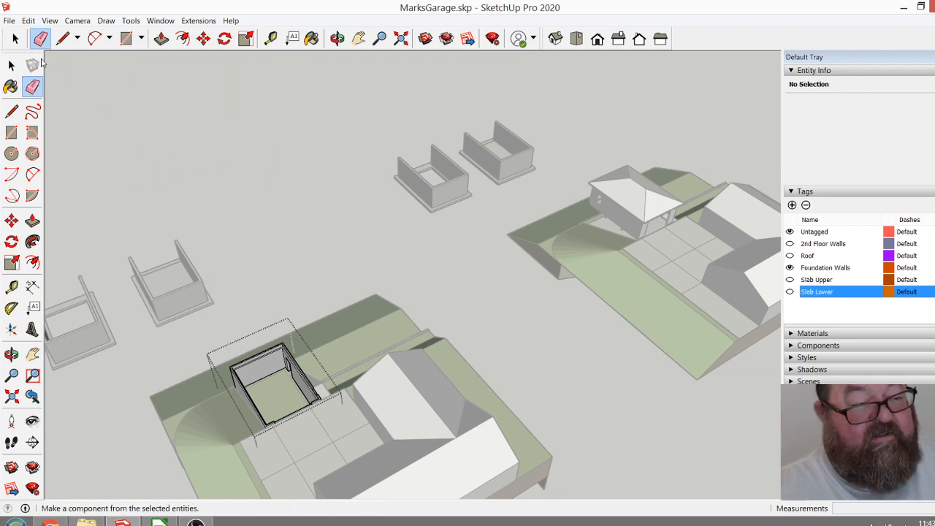
{"action": "key", "text": "space"}
{"action": "left_click", "coordinate": [251, 223]}
Copy the repaired foundation wall group 150' along the red axis onto the second garage.
{"action": "left_click", "coordinate": [259, 369]}
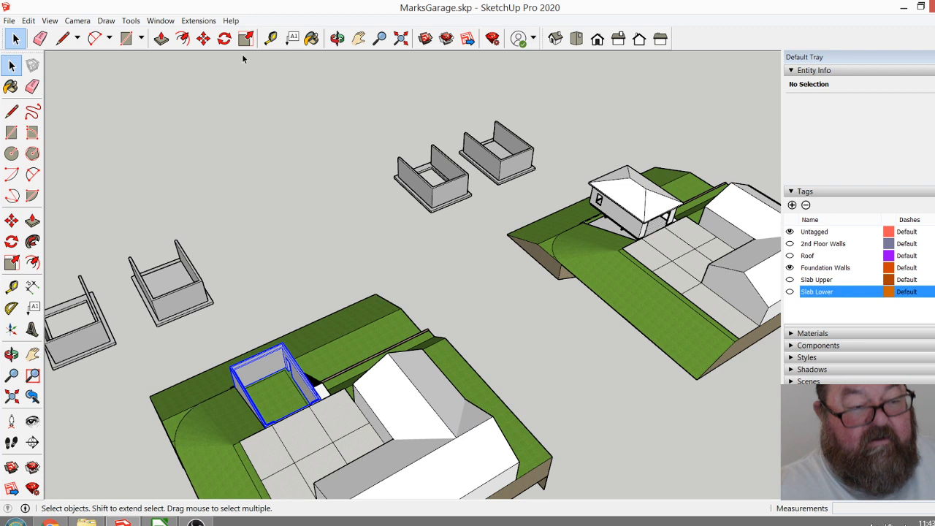
{"action": "left_click", "coordinate": [203, 38]}
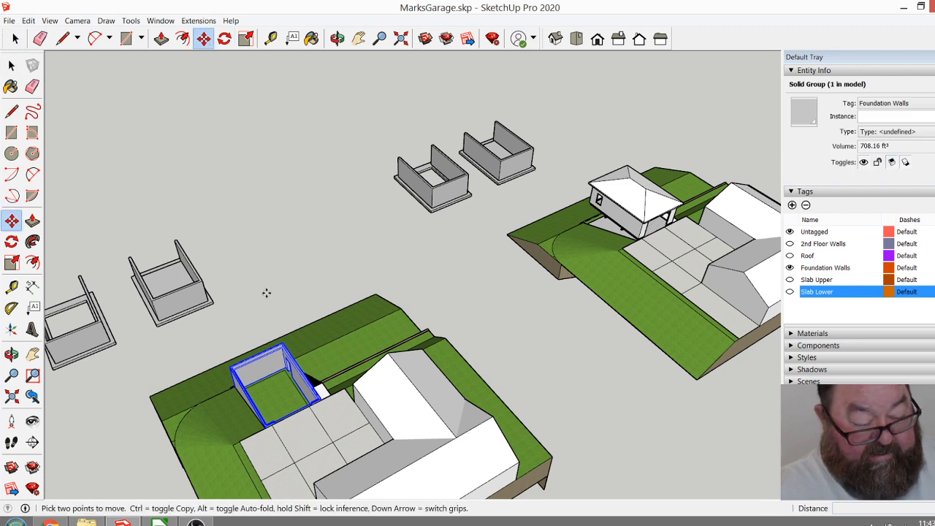
{"action": "key", "text": "ctrl"}
{"action": "left_click", "coordinate": [267, 294]}
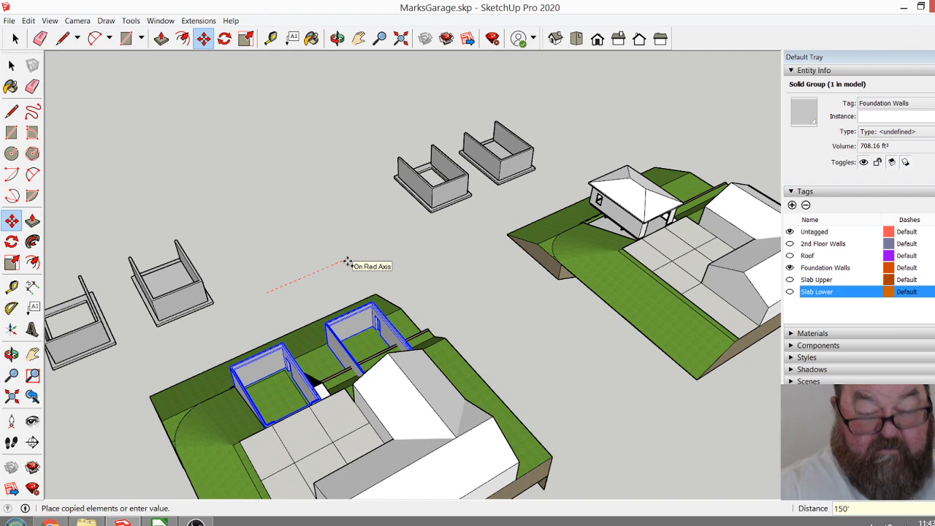
{"action": "type", "text": "150'"}
{"action": "key", "text": "Return"}
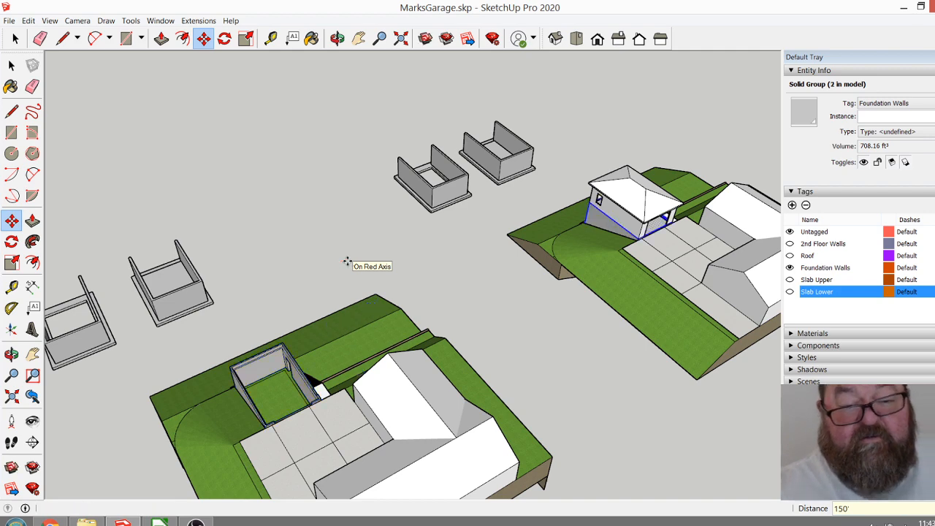
Delete the two spare foundation models standing beside the second site, the one with the roofed garage.
{"action": "left_click", "coordinate": [336, 38]}
{"action": "left_click_drag", "start_coordinate": [417, 219], "coordinate": [633, 134]}
{"action": "left_click_drag", "start_coordinate": [597, 231], "coordinate": [153, 364]}
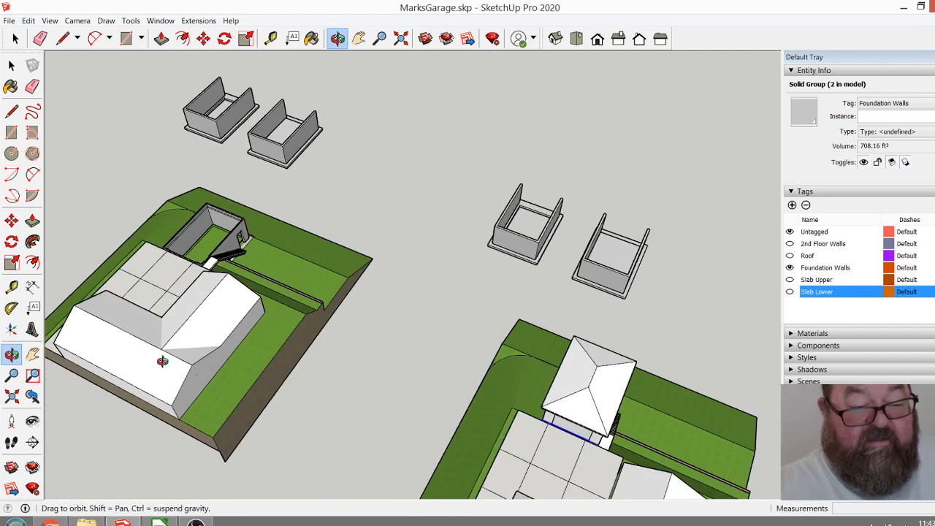
{"action": "left_click_drag", "start_coordinate": [242, 288], "coordinate": [366, 294]}
{"action": "key", "text": "space"}
{"action": "scroll", "coordinate": [407, 330], "scroll_direction": "down", "scroll_amount": 2}
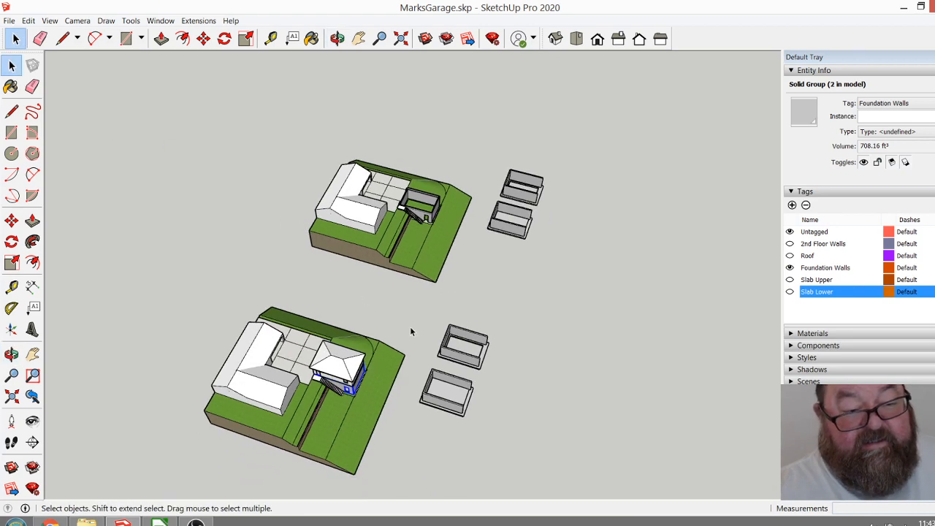
{"action": "left_click_drag", "start_coordinate": [490, 397], "coordinate": [458, 328]}
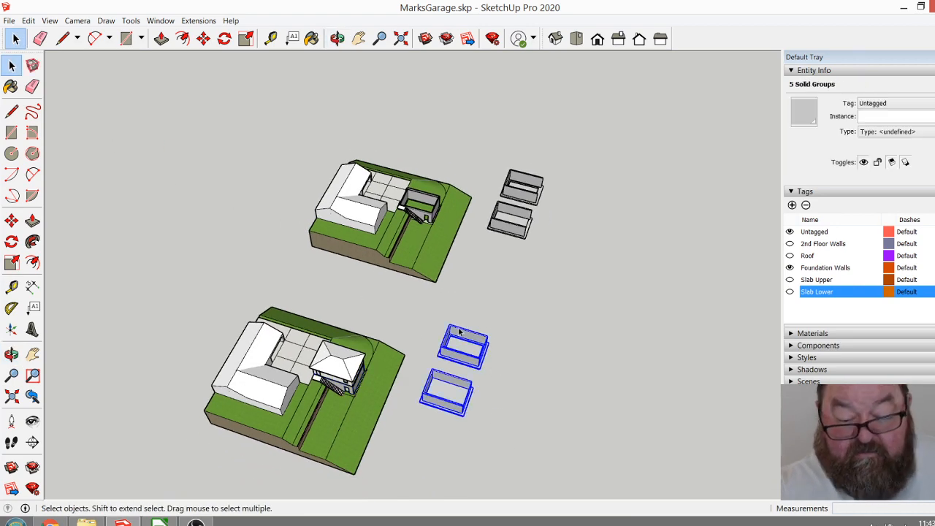
{"action": "key", "text": "Delete"}
Delete the two spare foundation models standing beside the original site with the open, roofless garage.
{"action": "scroll", "coordinate": [516, 208], "scroll_direction": "up", "scroll_amount": 6}
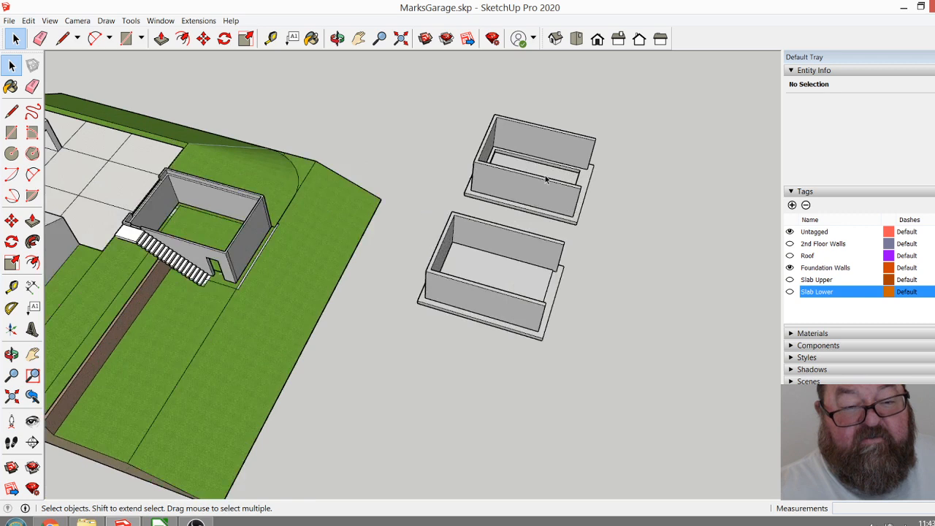
{"action": "left_click_drag", "start_coordinate": [516, 197], "coordinate": [484, 131]}
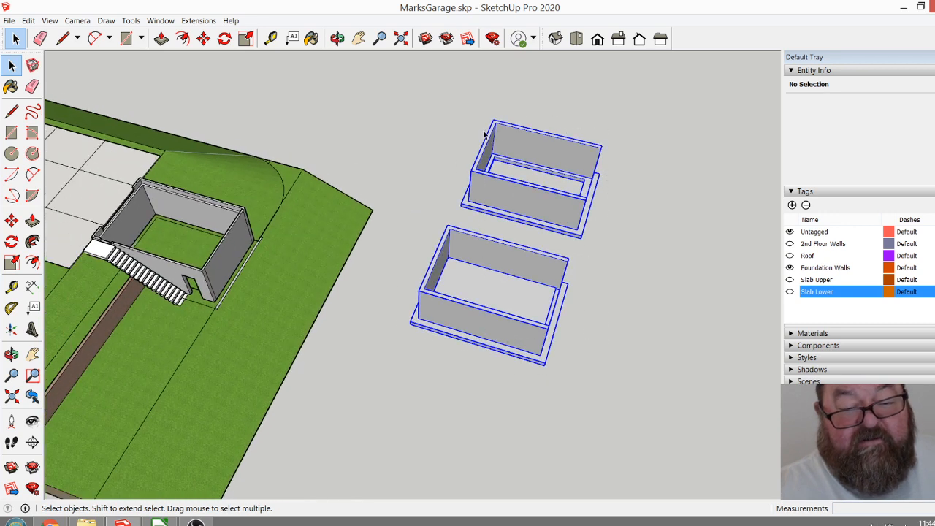
{"action": "left_click_drag", "start_coordinate": [633, 140], "coordinate": [453, 133]}
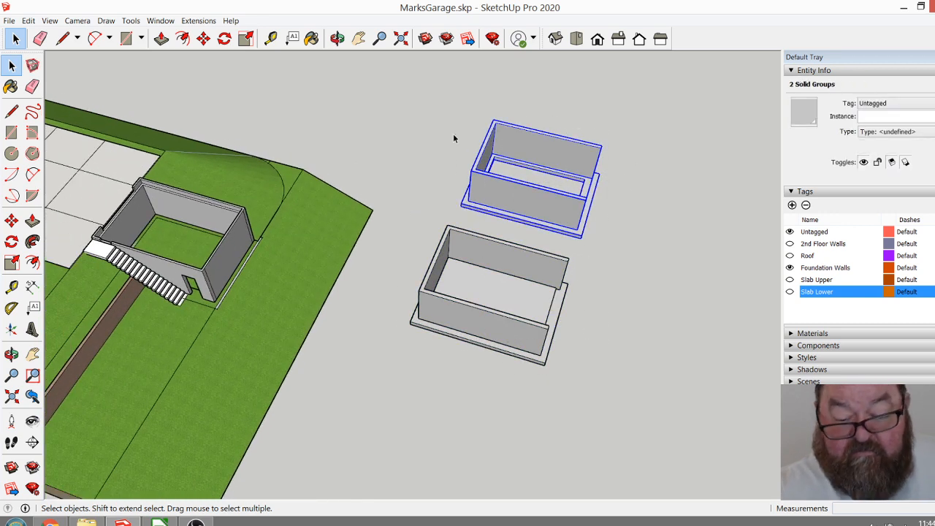
{"action": "key", "text": "Delete"}
{"action": "left_click_drag", "start_coordinate": [573, 370], "coordinate": [419, 161]}
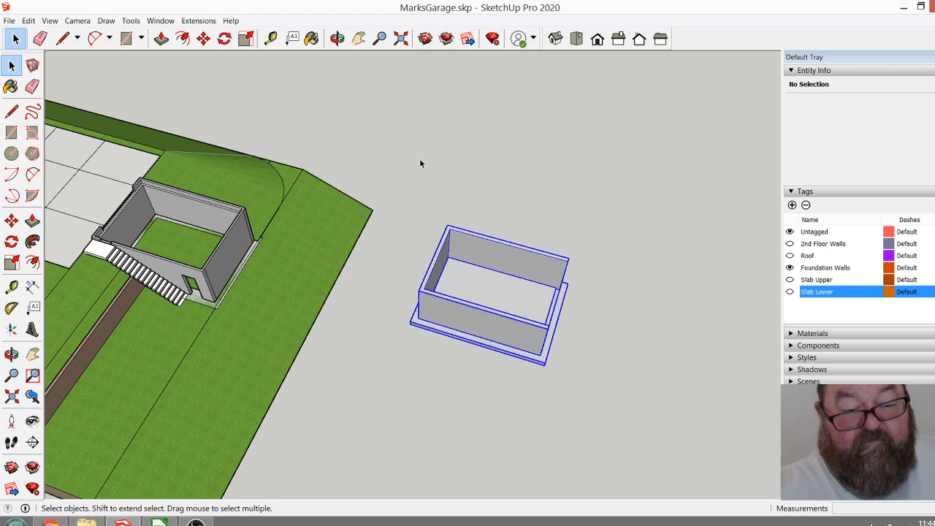
{"action": "key", "text": "Delete"}
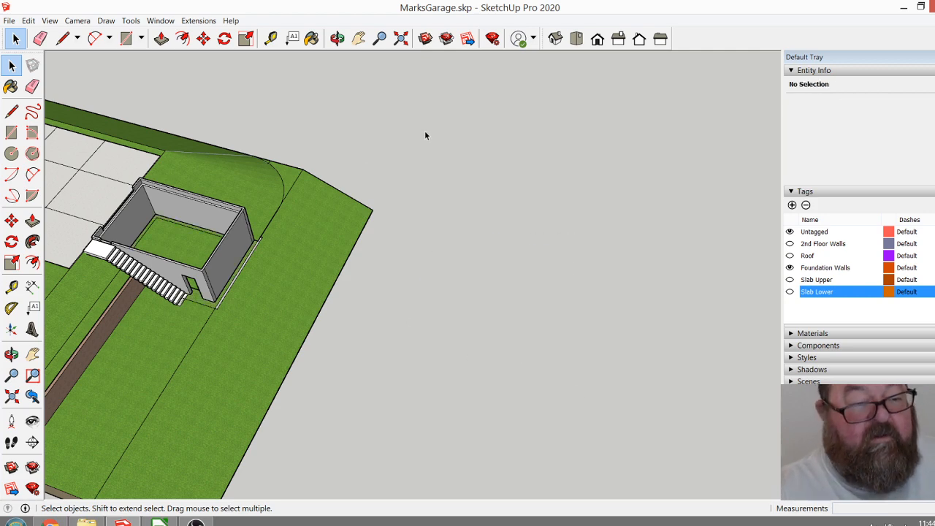
Open the original garage's foundation wall group and push the end wall's outer face between the corner strips inward by 5".
{"action": "left_click", "coordinate": [337, 38]}
{"action": "left_click_drag", "start_coordinate": [390, 365], "coordinate": [308, 145]}
{"action": "scroll", "coordinate": [353, 202], "scroll_direction": "up", "scroll_amount": 5}
{"action": "left_click_drag", "start_coordinate": [357, 201], "coordinate": [365, 307]}
{"action": "scroll", "coordinate": [519, 320], "scroll_direction": "down", "scroll_amount": 2}
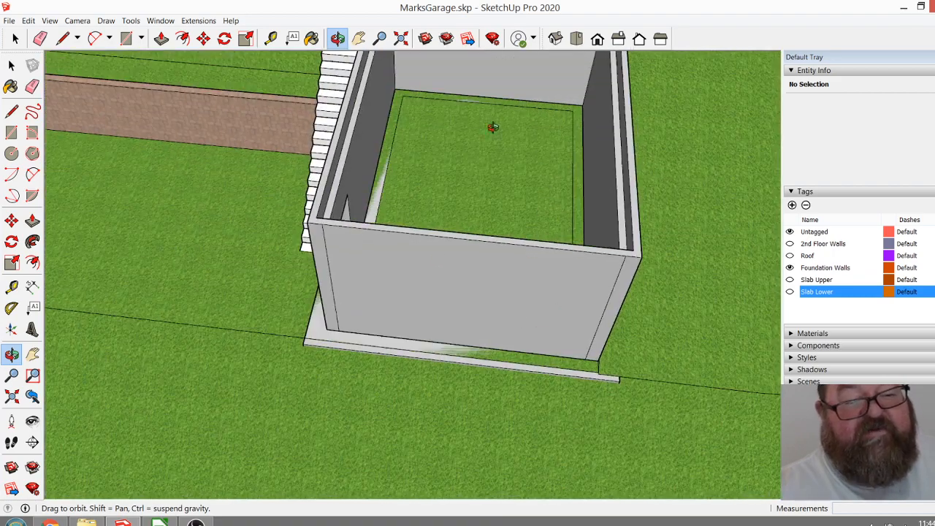
{"action": "left_click_drag", "start_coordinate": [463, 244], "coordinate": [504, 226]}
{"action": "left_click", "coordinate": [15, 38]}
{"action": "double_click", "coordinate": [344, 213]}
{"action": "left_click", "coordinate": [345, 211]}
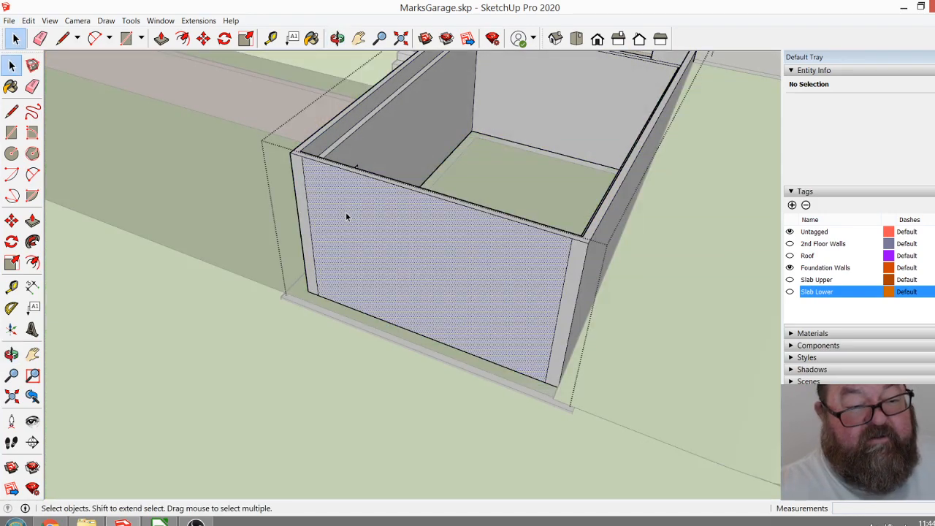
{"action": "left_click", "coordinate": [161, 38]}
{"action": "left_click", "coordinate": [361, 237]}
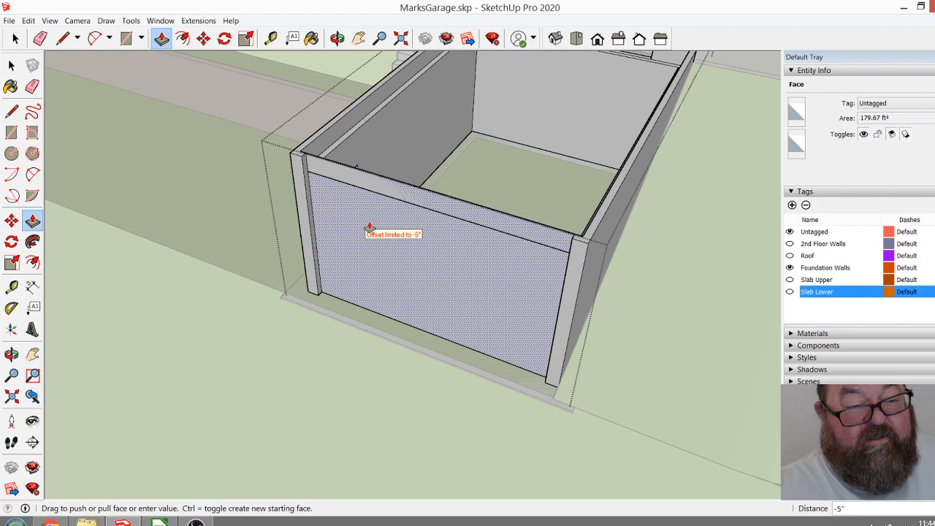
{"action": "left_click", "coordinate": [380, 218]}
Erase the top edge of the thin strip left above the recessed end wall so the strip's face is removed.
{"action": "scroll", "coordinate": [413, 190], "scroll_direction": "up", "scroll_amount": 2}
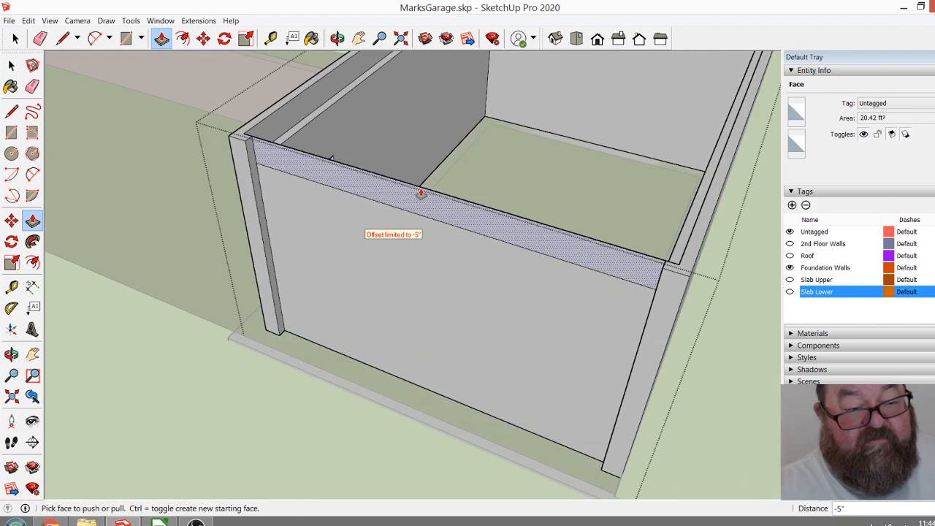
{"action": "scroll", "coordinate": [301, 171], "scroll_direction": "up", "scroll_amount": 3}
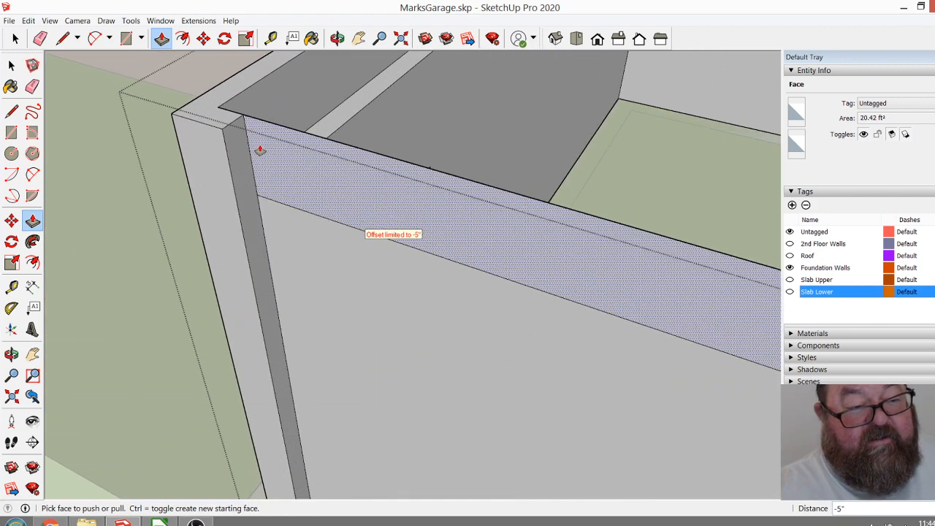
{"action": "scroll", "coordinate": [395, 219], "scroll_direction": "down", "scroll_amount": 2}
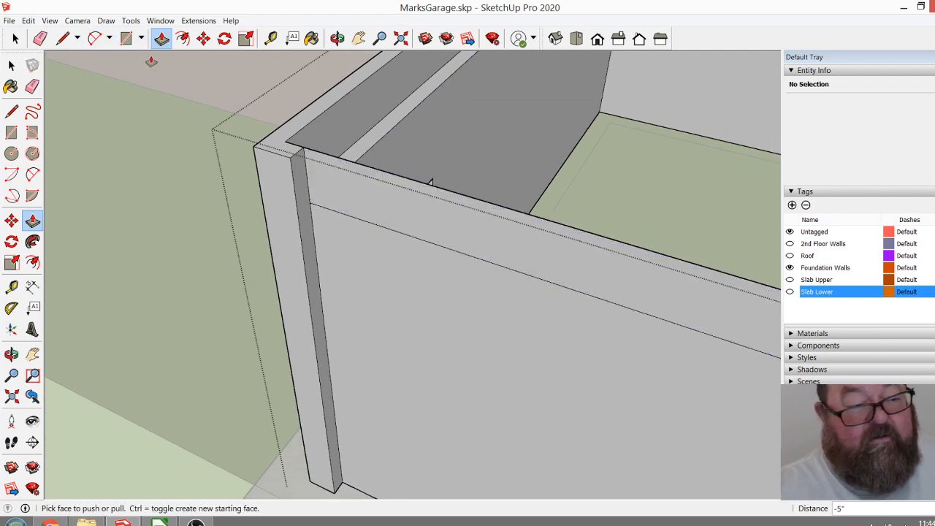
{"action": "left_click", "coordinate": [40, 38]}
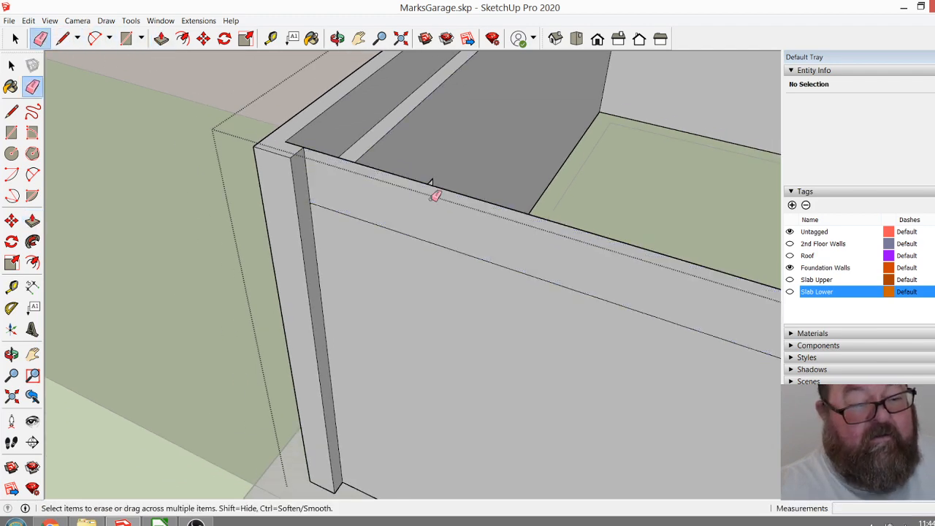
{"action": "left_click", "coordinate": [575, 227]}
{"action": "scroll", "coordinate": [395, 196], "scroll_direction": "down", "scroll_amount": 2}
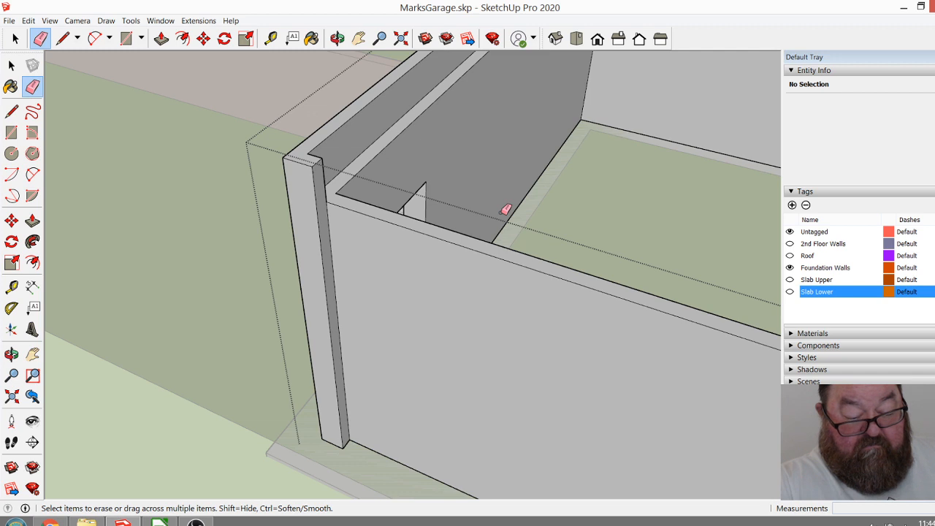
{"action": "scroll", "coordinate": [319, 192], "scroll_direction": "up", "scroll_amount": 3}
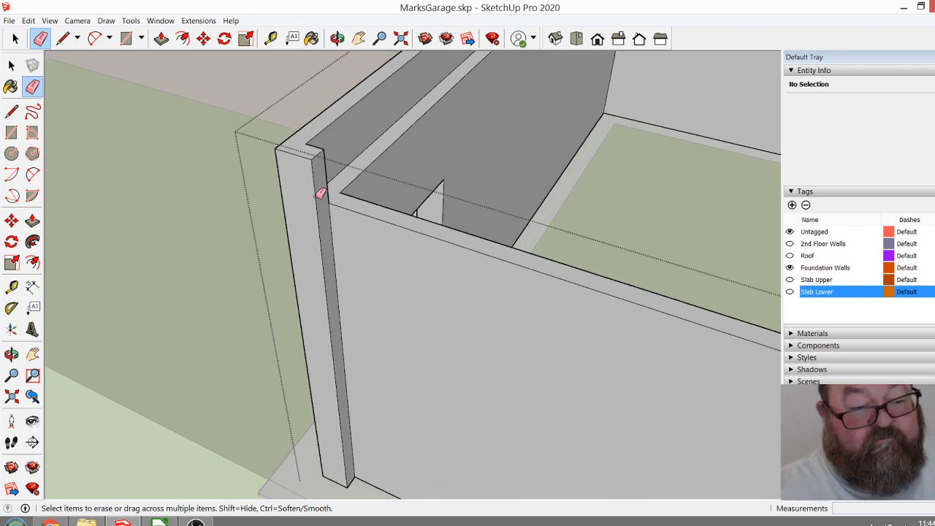
{"action": "left_click", "coordinate": [62, 38]}
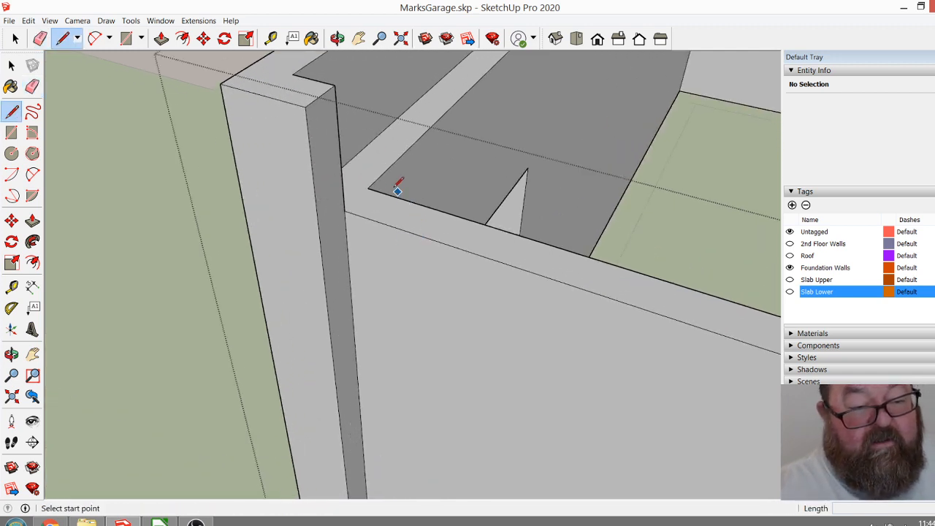
{"action": "scroll", "coordinate": [353, 205], "scroll_direction": "down", "scroll_amount": 10}
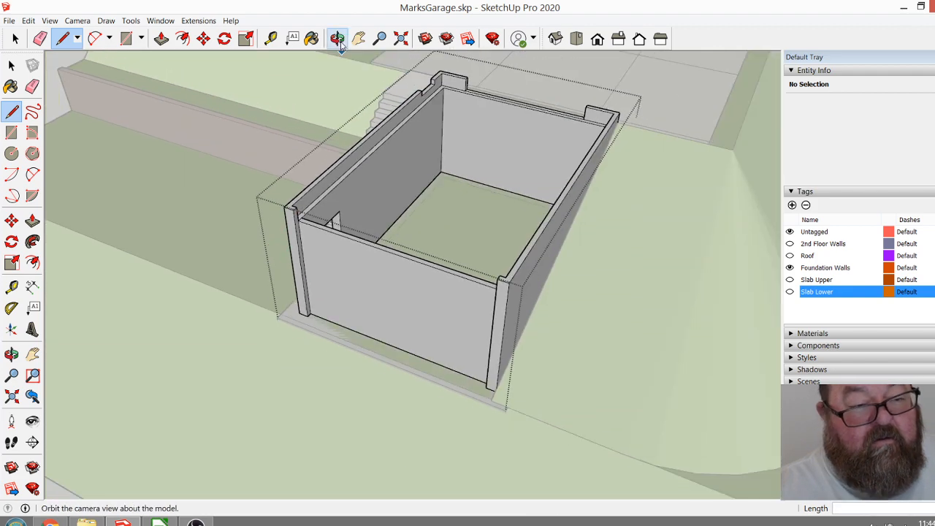
{"action": "left_click", "coordinate": [338, 38]}
{"action": "left_click_drag", "start_coordinate": [329, 241], "coordinate": [694, 265]}
{"action": "scroll", "coordinate": [574, 144], "scroll_direction": "up", "scroll_amount": 6}
{"action": "scroll", "coordinate": [586, 153], "scroll_direction": "up", "scroll_amount": 2}
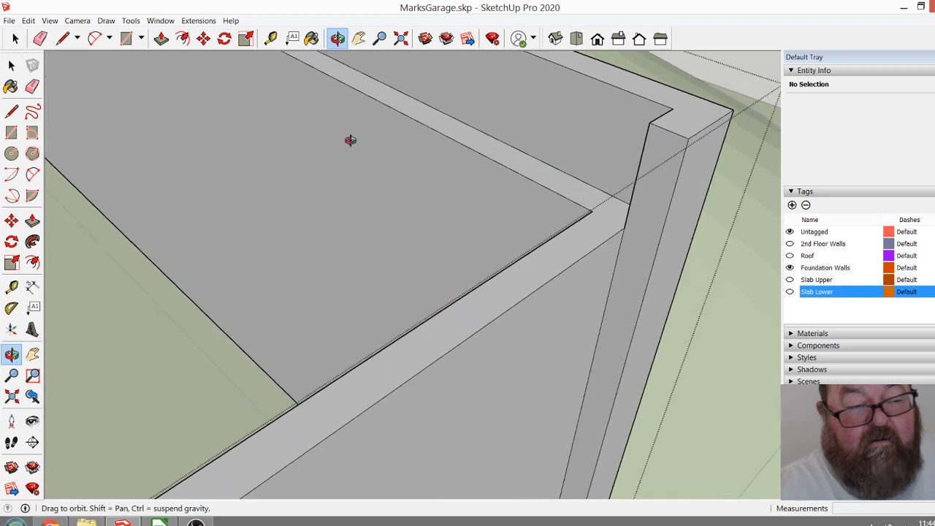
{"action": "left_click", "coordinate": [109, 38]}
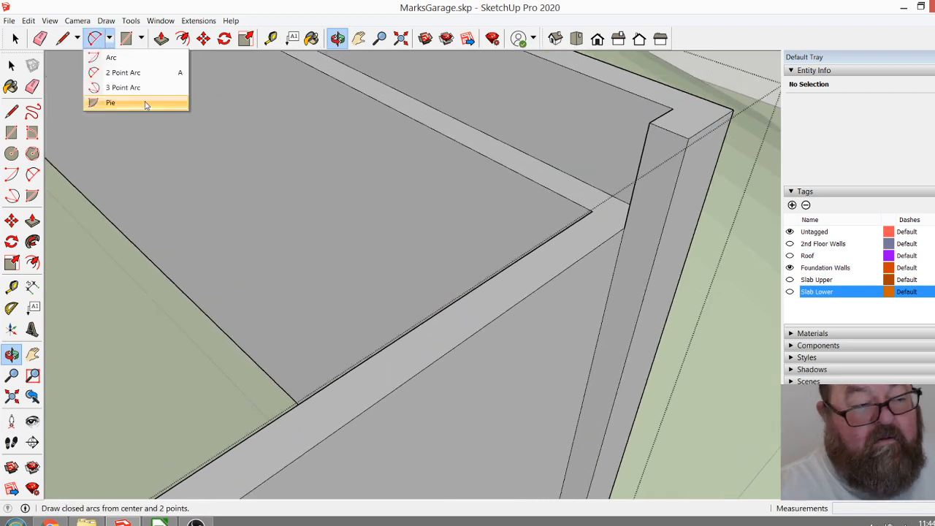
{"action": "left_click", "coordinate": [77, 41]}
{"action": "left_click", "coordinate": [77, 42]}
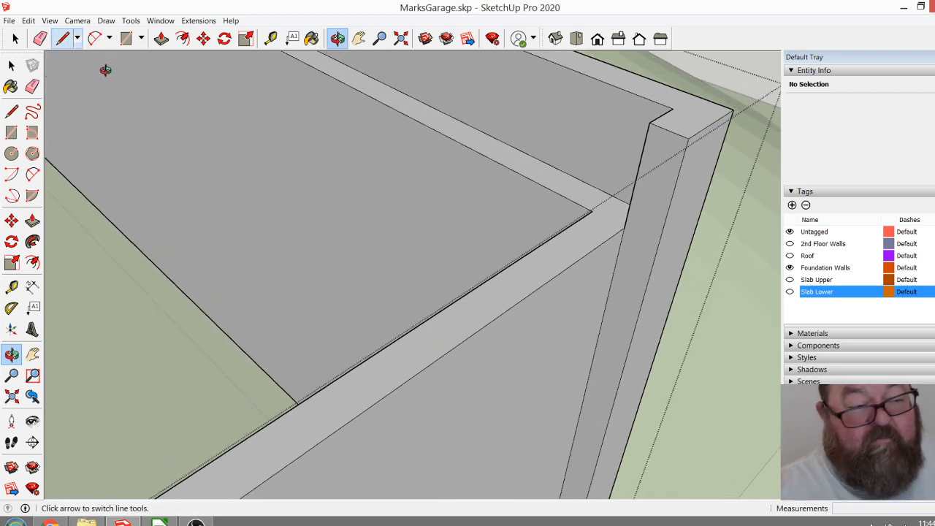
{"action": "left_click", "coordinate": [63, 41]}
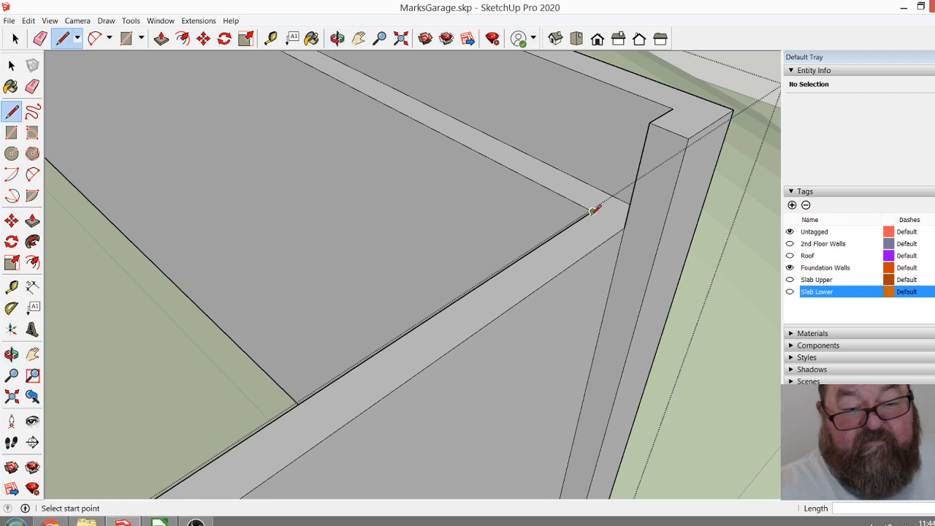
{"action": "scroll", "coordinate": [520, 179], "scroll_direction": "down", "scroll_amount": 6}
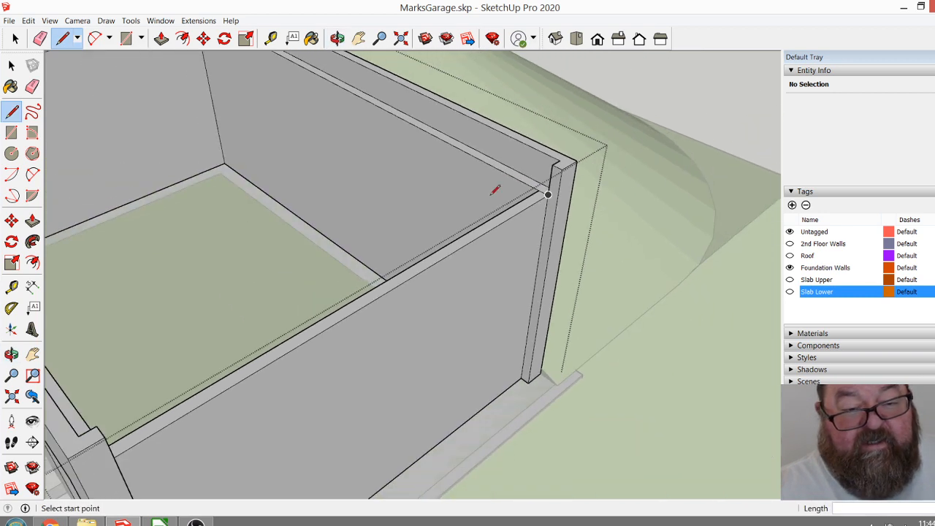
Push the top face of the front end wall down by 9' 9" to remove the wall between the two side walls.
{"action": "left_click", "coordinate": [41, 39]}
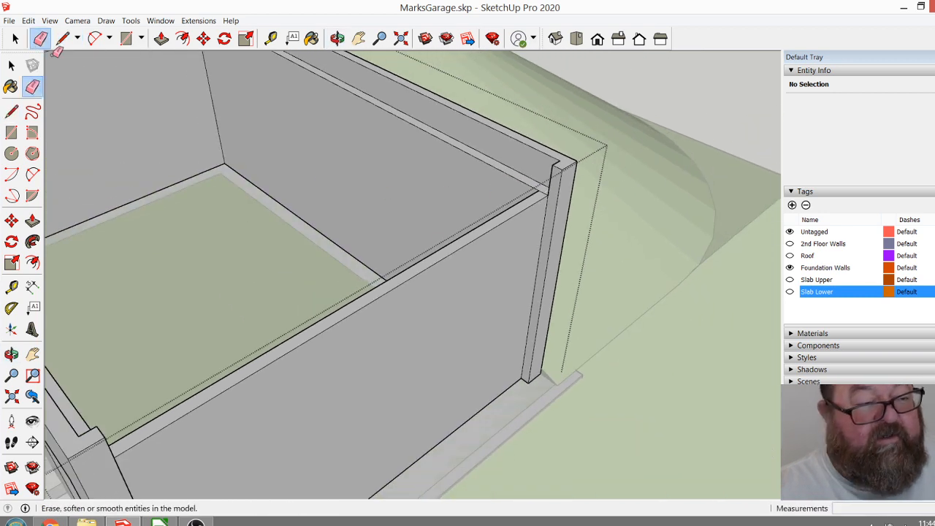
{"action": "left_click", "coordinate": [162, 38]}
{"action": "left_click", "coordinate": [459, 252]}
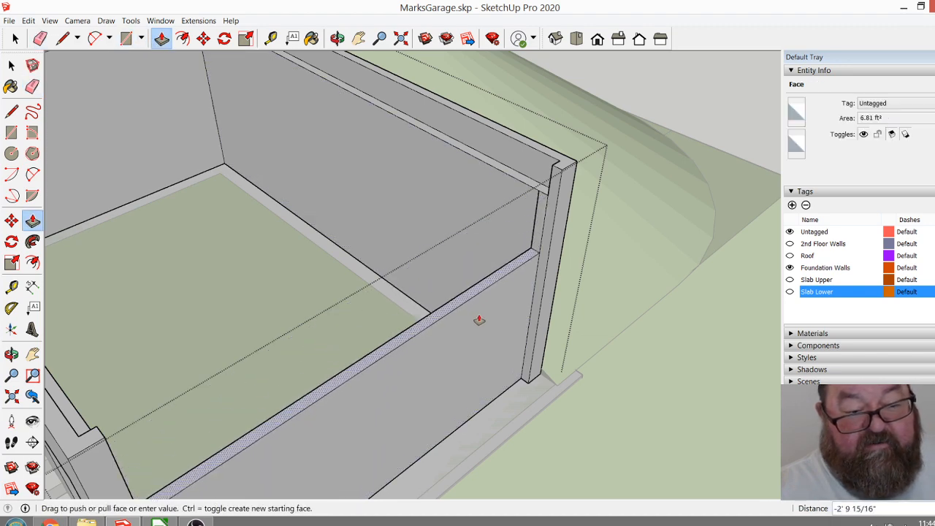
{"action": "left_click", "coordinate": [501, 411]}
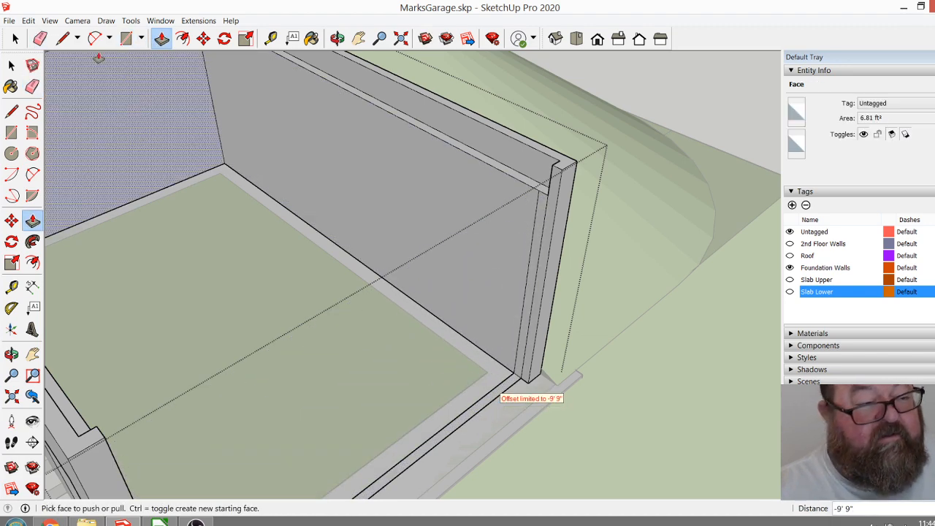
Erase the removed end wall's leftover edges along the floor and on the front end of the far side wall without the doorway.
{"action": "left_click", "coordinate": [49, 20]}
{"action": "left_click", "coordinate": [40, 39]}
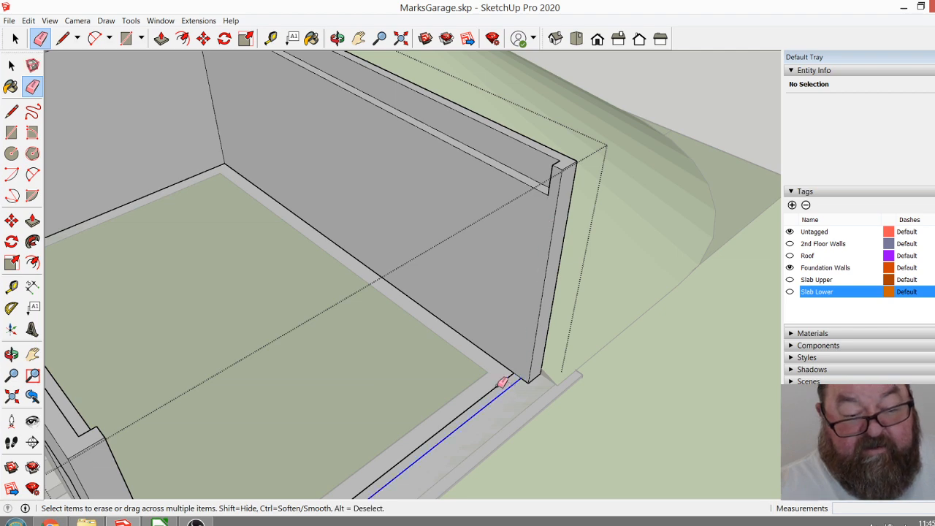
{"action": "scroll", "coordinate": [485, 365], "scroll_direction": "down", "scroll_amount": 2}
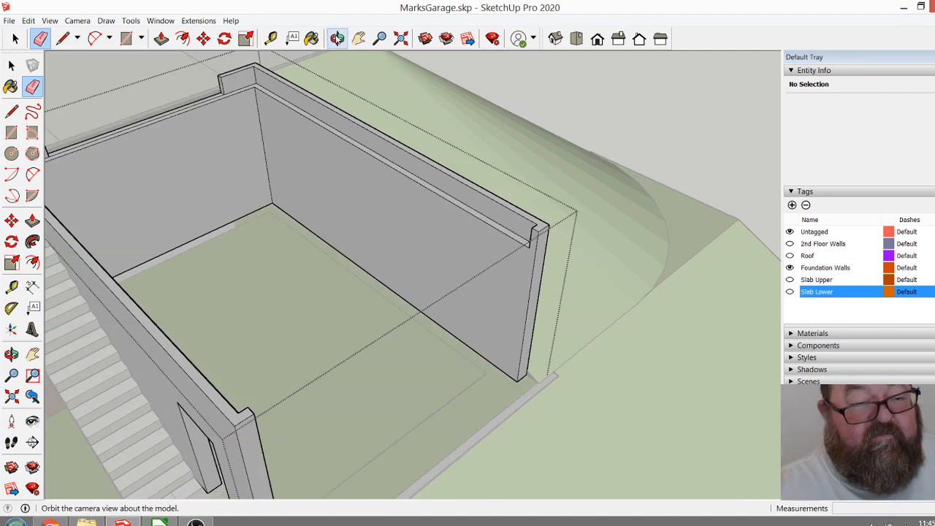
Erase the leftover vertical edges on the inner face of the doorway wall beside its front corner.
{"action": "left_click", "coordinate": [337, 38]}
{"action": "left_click_drag", "start_coordinate": [463, 292], "coordinate": [68, 263]}
{"action": "scroll", "coordinate": [206, 222], "scroll_direction": "up", "scroll_amount": 6}
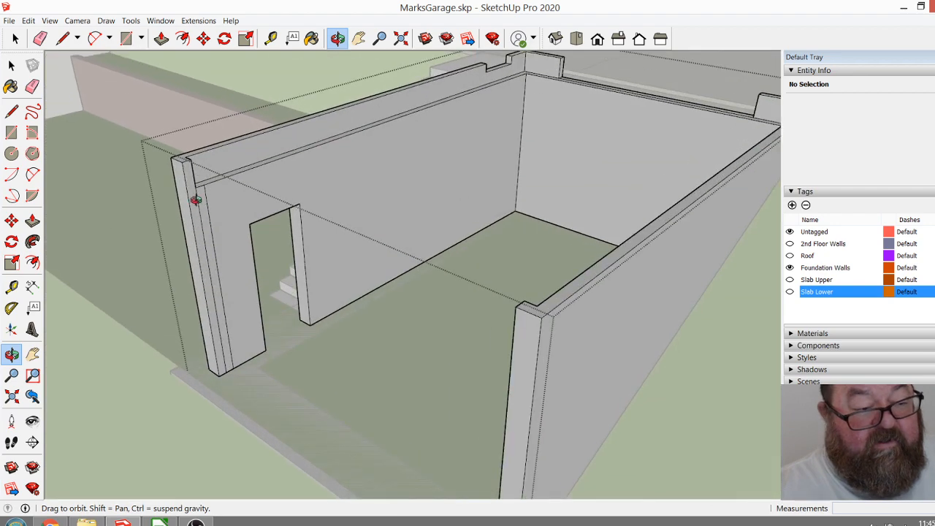
{"action": "key", "text": "e"}
{"action": "left_click", "coordinate": [232, 202]}
{"action": "left_click", "coordinate": [217, 211]}
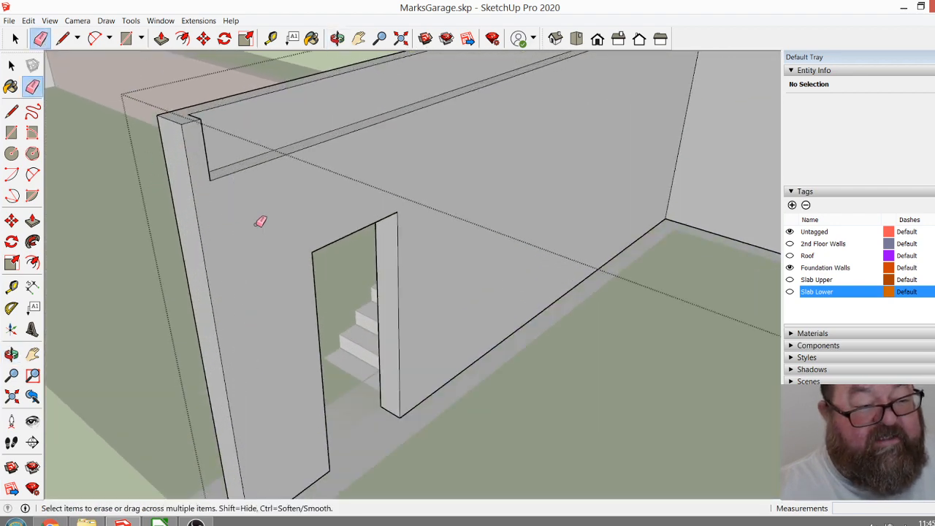
Push away the raised return piece at the front end of the doorway wall so its ledge runs out to the end.
{"action": "left_click", "coordinate": [337, 38]}
{"action": "left_click_drag", "start_coordinate": [329, 65], "coordinate": [336, 233]}
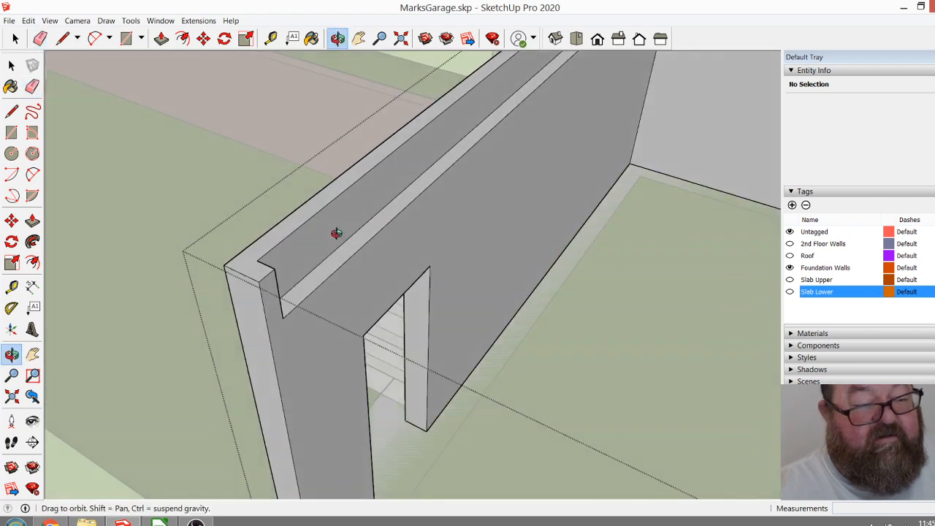
{"action": "left_click_drag", "start_coordinate": [354, 296], "coordinate": [191, 166]}
{"action": "left_click_drag", "start_coordinate": [164, 74], "coordinate": [187, 100]}
{"action": "left_click", "coordinate": [162, 38]}
{"action": "left_click", "coordinate": [159, 143]}
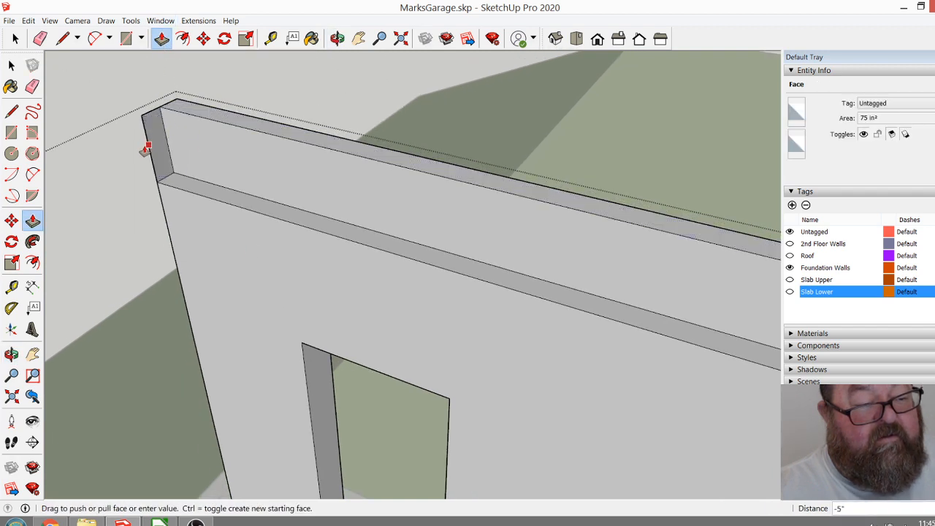
{"action": "left_click", "coordinate": [144, 146]}
{"action": "left_click", "coordinate": [151, 142]}
{"action": "left_click", "coordinate": [147, 140]}
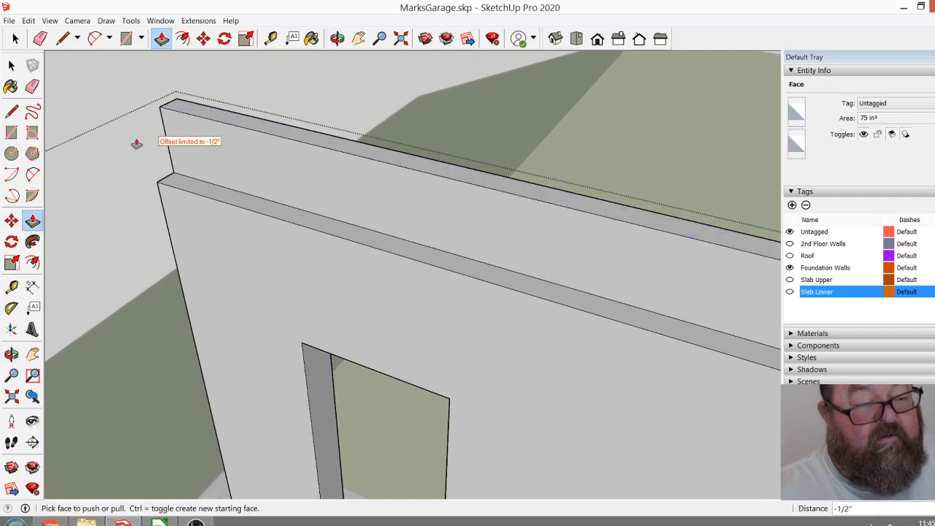
Push the raised return piece at the front end of the opposite side wall back by 5" so its ledge is open too.
{"action": "left_click", "coordinate": [337, 39]}
{"action": "left_click_drag", "start_coordinate": [438, 117], "coordinate": [314, 173]}
{"action": "scroll", "coordinate": [262, 105], "scroll_direction": "up", "scroll_amount": 5}
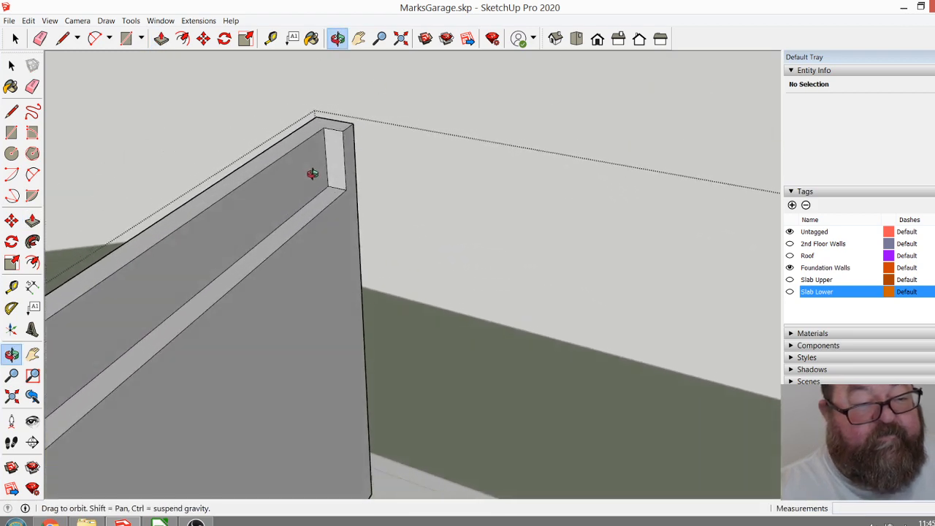
{"action": "left_click", "coordinate": [160, 38]}
{"action": "left_click", "coordinate": [341, 150]}
{"action": "left_click", "coordinate": [361, 144]}
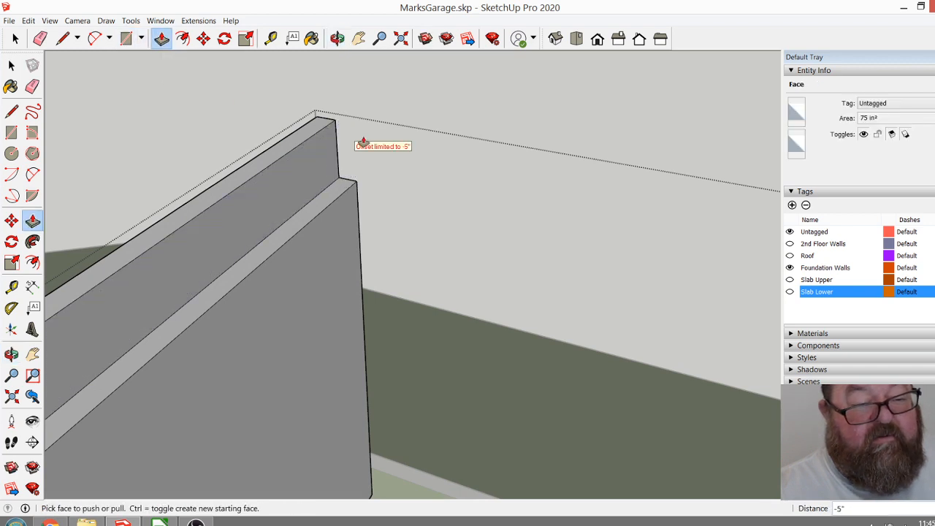
Show the Slab Upper tag and close the foundation wall group.
{"action": "scroll", "coordinate": [386, 131], "scroll_direction": "down", "scroll_amount": 3}
{"action": "left_click", "coordinate": [337, 38]}
{"action": "scroll", "coordinate": [405, 133], "scroll_direction": "down", "scroll_amount": 2}
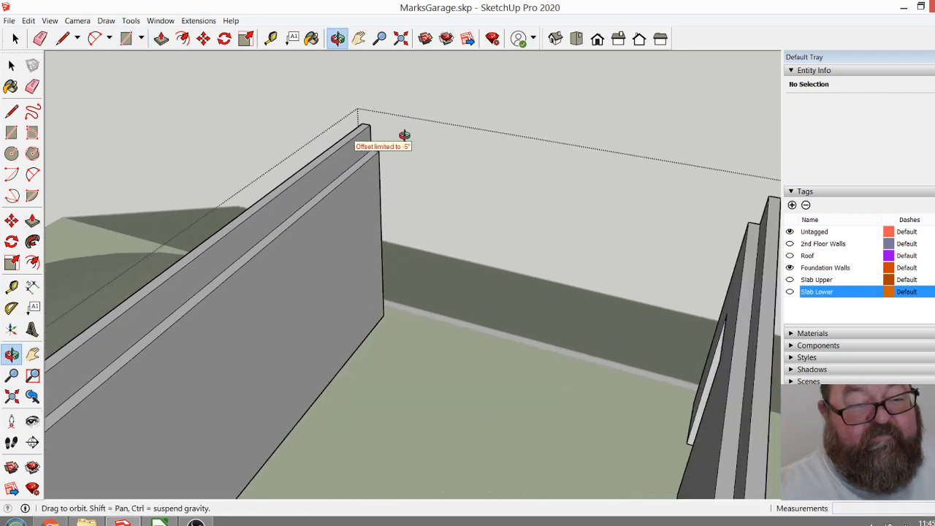
{"action": "scroll", "coordinate": [404, 133], "scroll_direction": "down", "scroll_amount": 5}
{"action": "left_click_drag", "start_coordinate": [463, 188], "coordinate": [248, 260]}
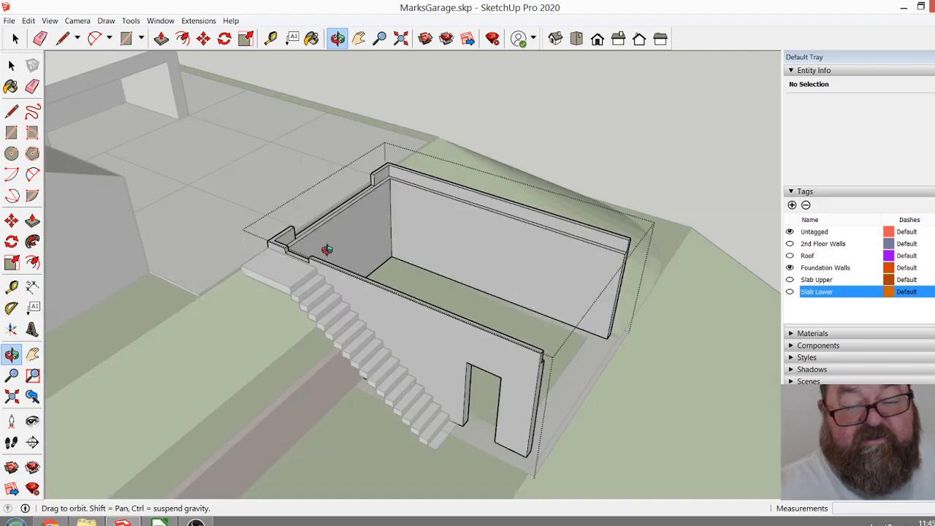
{"action": "left_click", "coordinate": [789, 280]}
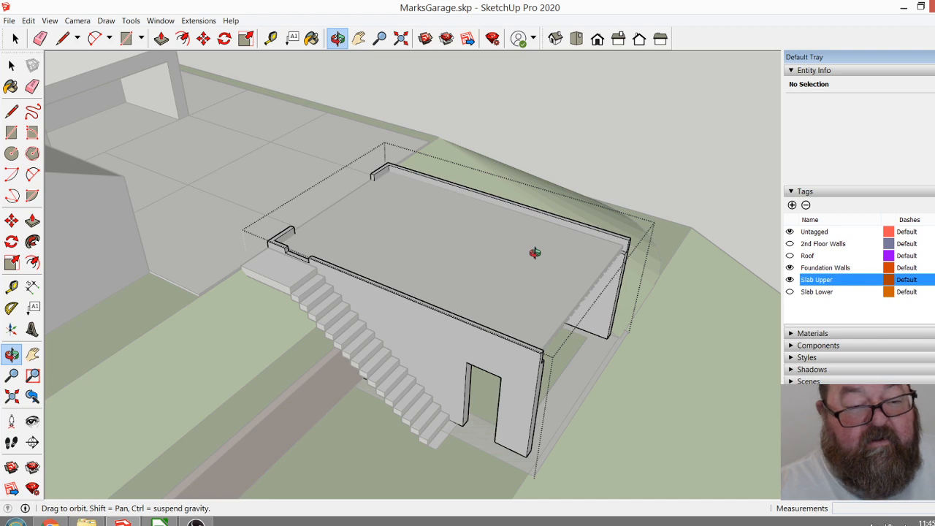
{"action": "left_click", "coordinate": [14, 39]}
{"action": "left_click", "coordinate": [498, 98]}
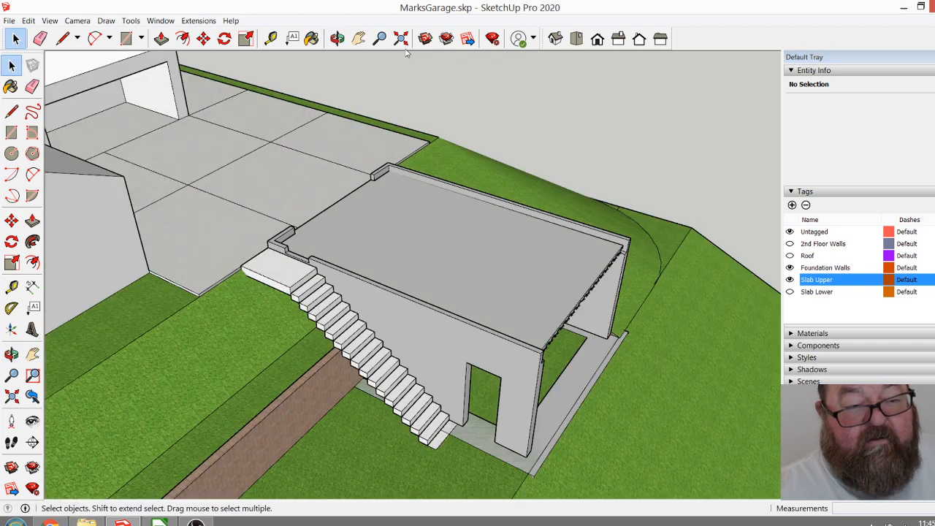
Examine the steel beams beneath the upper slab and the slab's fit at the opened front end.
{"action": "left_click", "coordinate": [337, 38]}
{"action": "left_click_drag", "start_coordinate": [428, 187], "coordinate": [463, 263]}
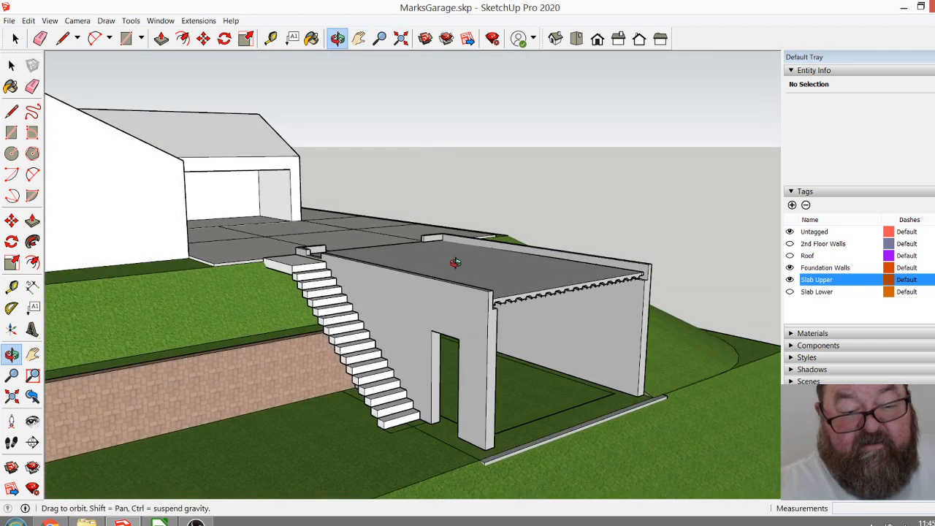
{"action": "scroll", "coordinate": [591, 328], "scroll_direction": "up", "scroll_amount": 6}
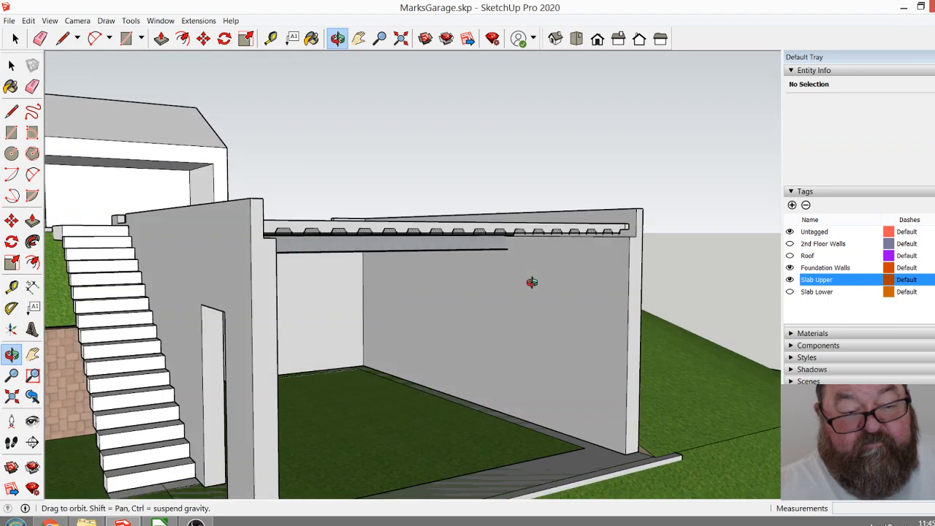
{"action": "scroll", "coordinate": [409, 241], "scroll_direction": "down", "scroll_amount": 5}
{"action": "left_click", "coordinate": [16, 38]}
{"action": "left_click", "coordinate": [16, 38]}
{"action": "left_click", "coordinate": [340, 247]}
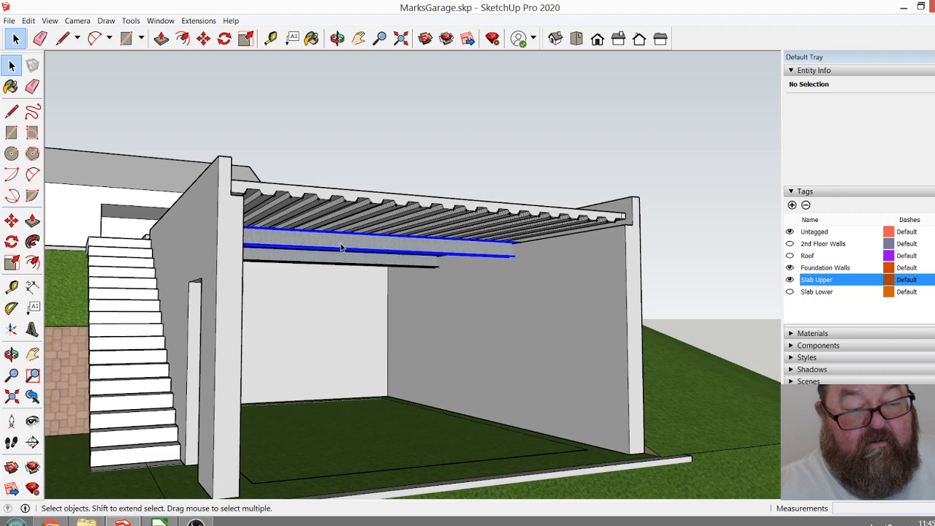
{"action": "left_click", "coordinate": [337, 38]}
{"action": "left_click_drag", "start_coordinate": [424, 241], "coordinate": [551, 433]}
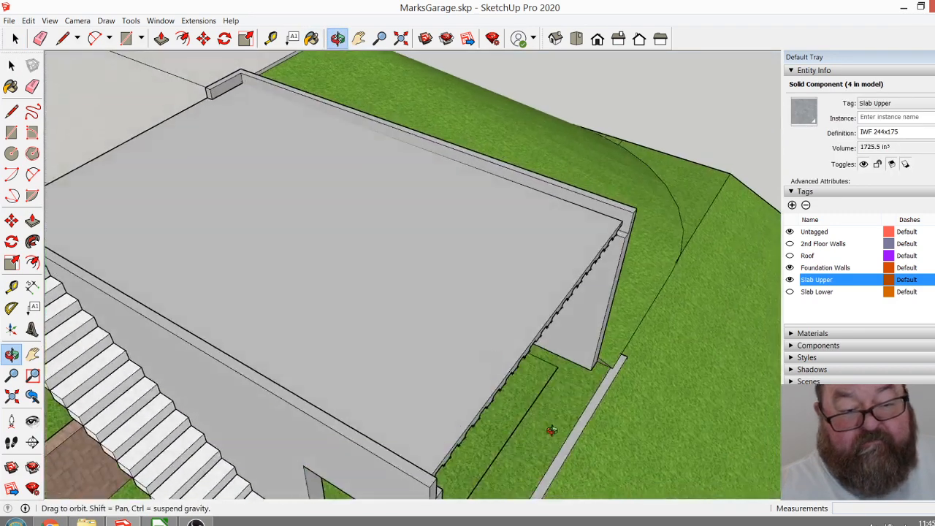
Copy the frontmost steel beam under the upper slab about 10' 6" forward, out past the garage's open front.
{"action": "left_click", "coordinate": [162, 38]}
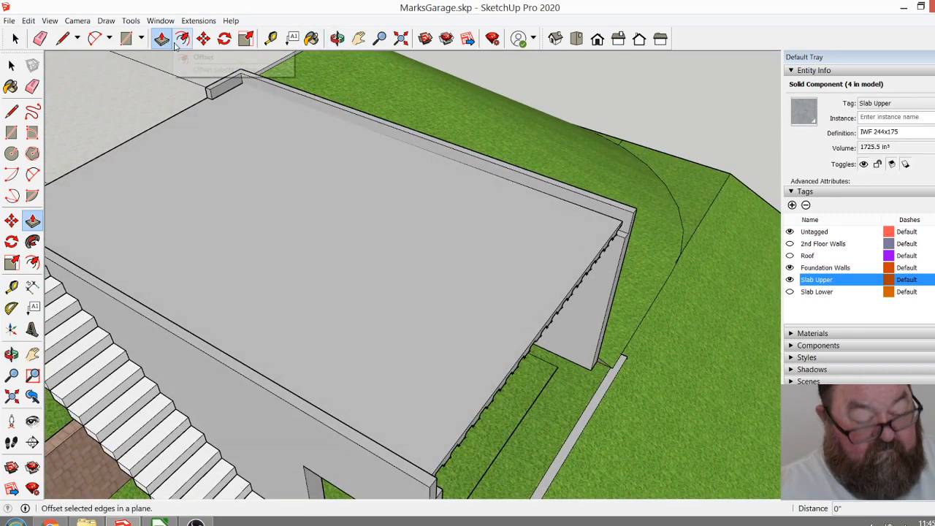
{"action": "left_click", "coordinate": [204, 38]}
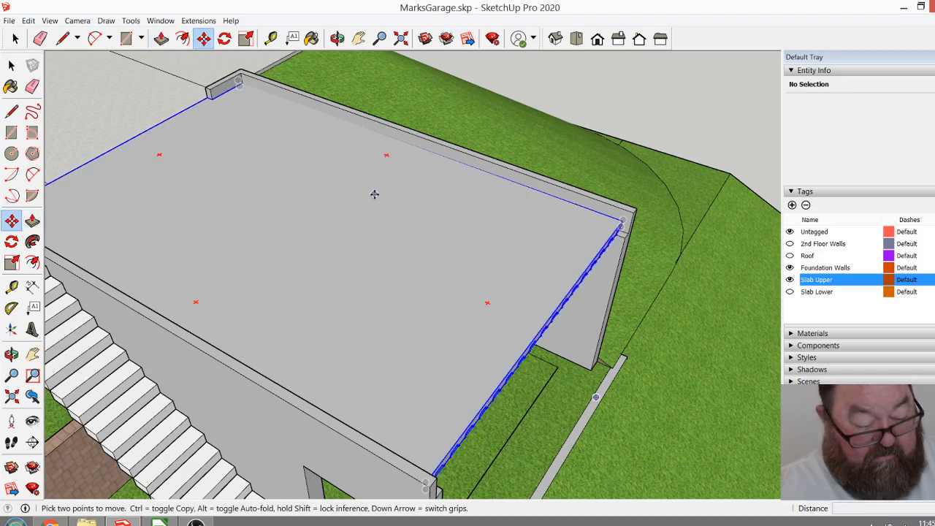
{"action": "left_click", "coordinate": [337, 38]}
{"action": "left_click_drag", "start_coordinate": [501, 251], "coordinate": [407, 178]}
{"action": "key", "text": "space"}
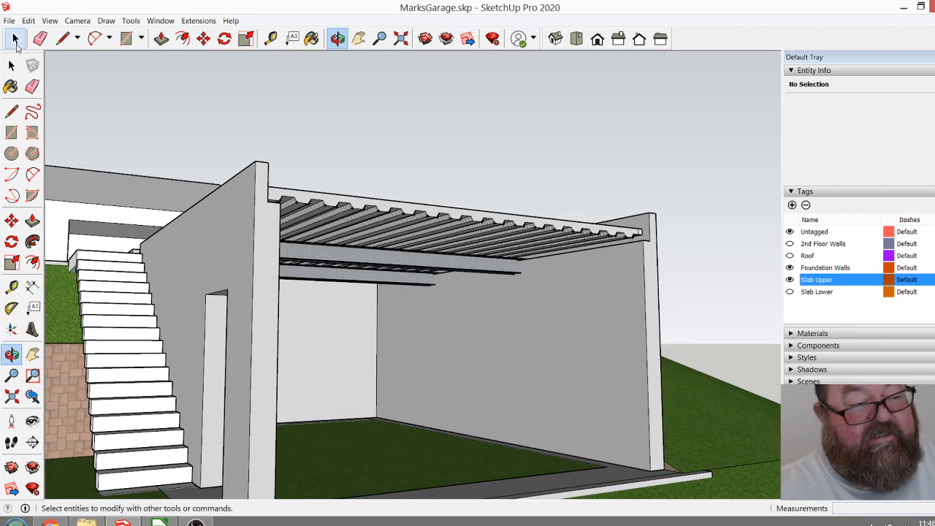
{"action": "left_click", "coordinate": [406, 251]}
{"action": "left_click", "coordinate": [204, 39]}
{"action": "key", "text": "ctrl"}
{"action": "left_click", "coordinate": [493, 330]}
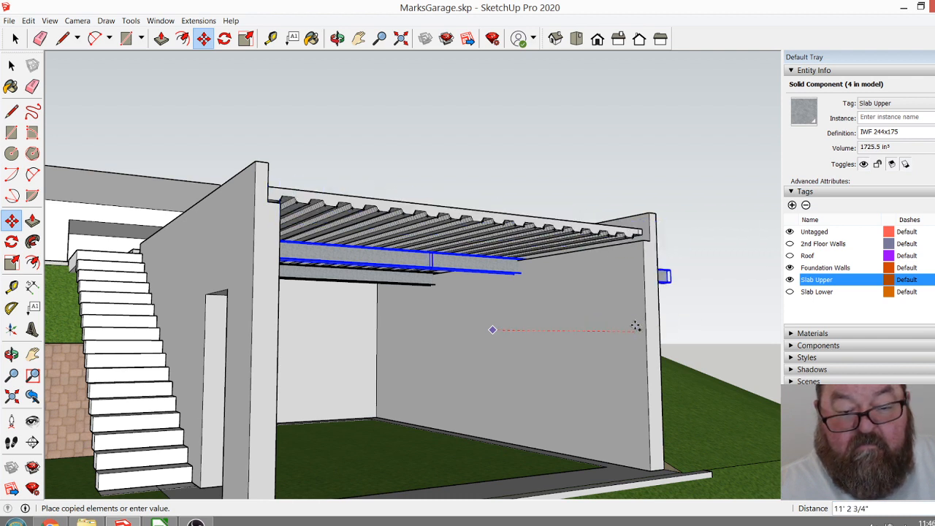
{"action": "left_click", "coordinate": [637, 324]}
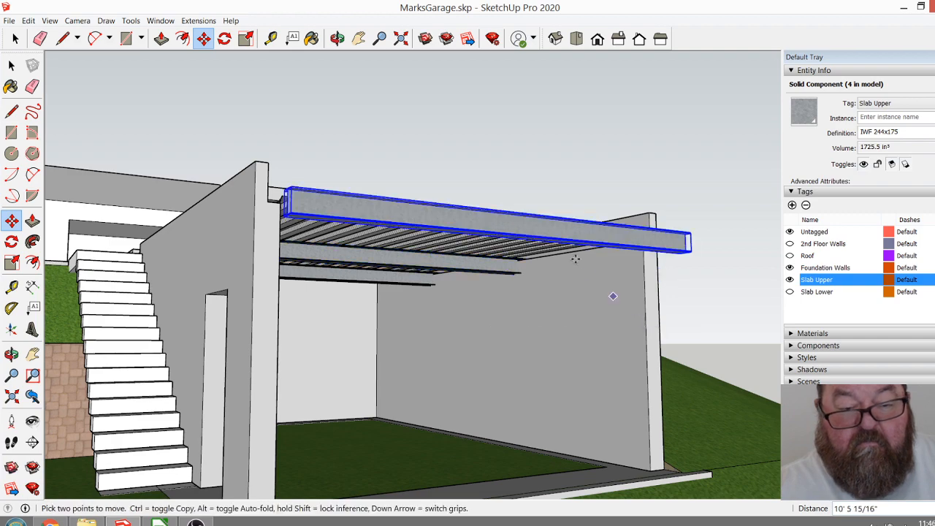
Move the copied steel beam back about 2' 1 3/8" onto the side wall ledge beneath the upper slab's front end.
{"action": "left_click", "coordinate": [337, 38]}
{"action": "left_click_drag", "start_coordinate": [391, 103], "coordinate": [448, 222]}
{"action": "scroll", "coordinate": [664, 260], "scroll_direction": "up", "scroll_amount": 6}
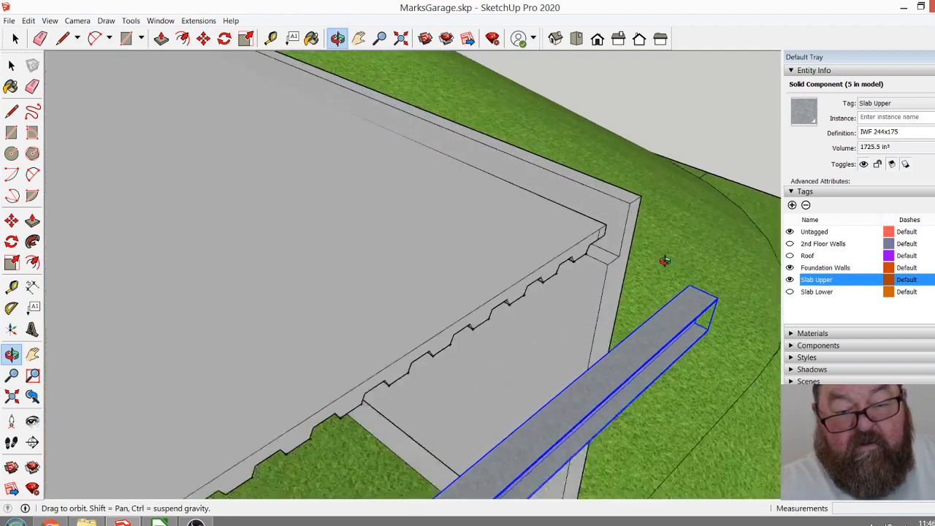
{"action": "scroll", "coordinate": [615, 303], "scroll_direction": "down", "scroll_amount": 4}
{"action": "left_click_drag", "start_coordinate": [621, 342], "coordinate": [611, 358]}
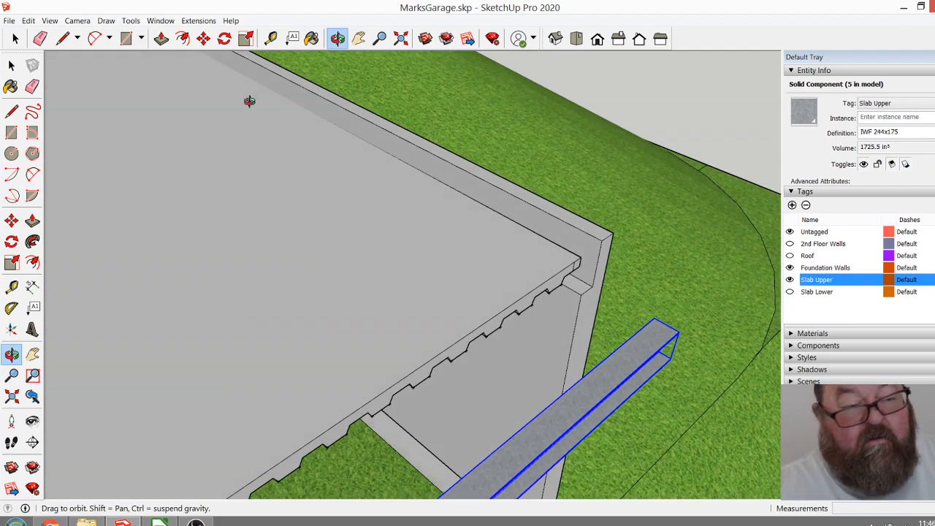
{"action": "left_click", "coordinate": [203, 39]}
{"action": "scroll", "coordinate": [666, 310], "scroll_direction": "up", "scroll_amount": 4}
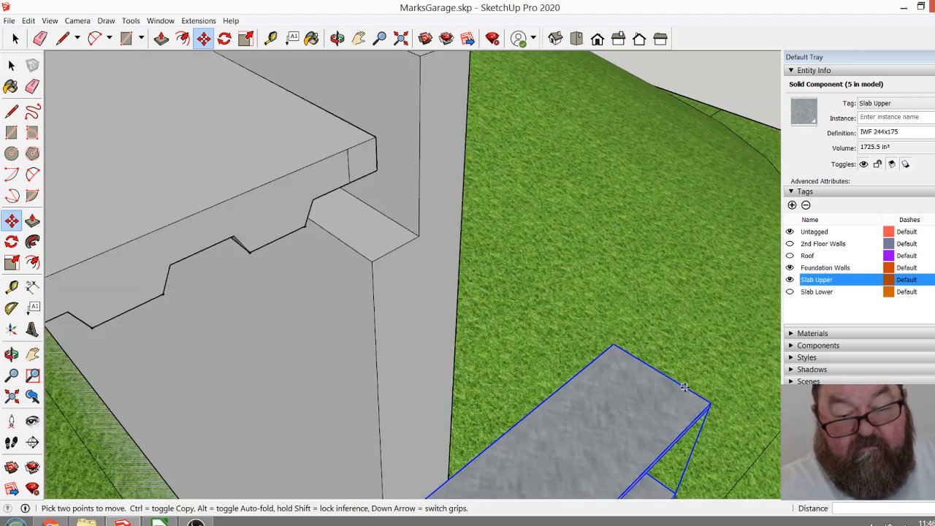
{"action": "left_click", "coordinate": [709, 406]}
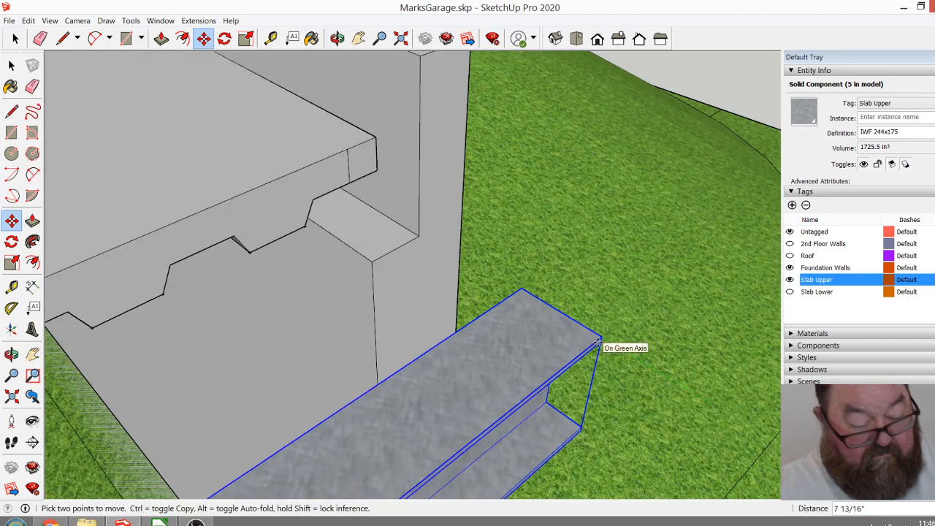
{"action": "left_click", "coordinate": [418, 211]}
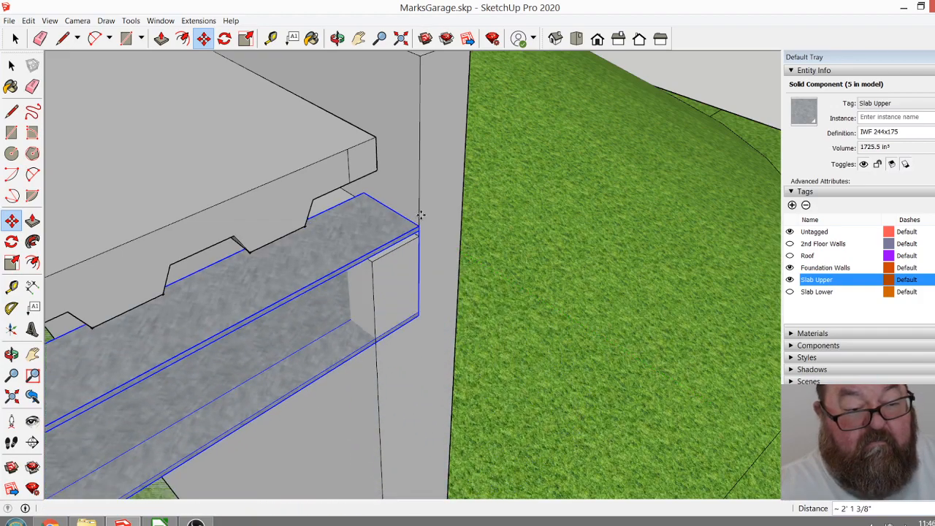
{"action": "scroll", "coordinate": [505, 329], "scroll_direction": "down", "scroll_amount": 3}
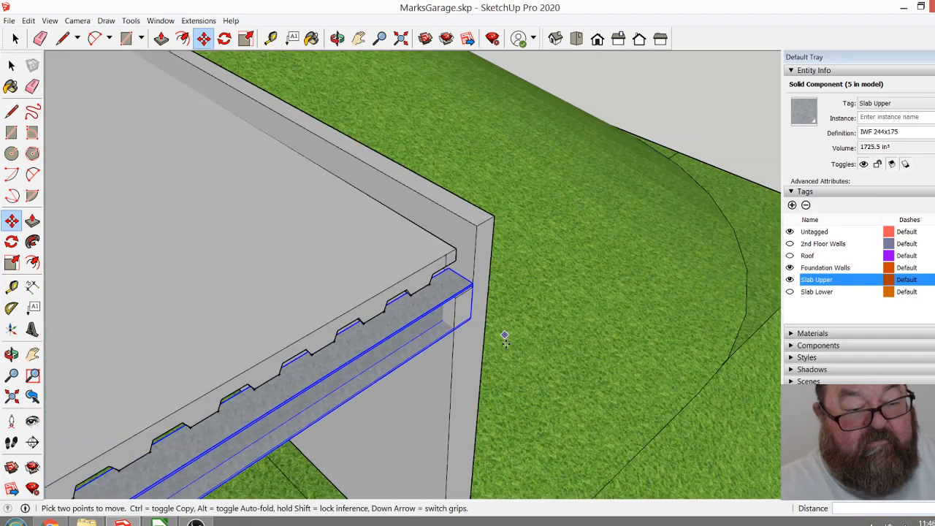
Open the upper slab group for editing at the garage's front corner.
{"action": "left_click", "coordinate": [337, 38]}
{"action": "left_click_drag", "start_coordinate": [438, 255], "coordinate": [340, 370]}
{"action": "scroll", "coordinate": [570, 239], "scroll_direction": "up", "scroll_amount": 3}
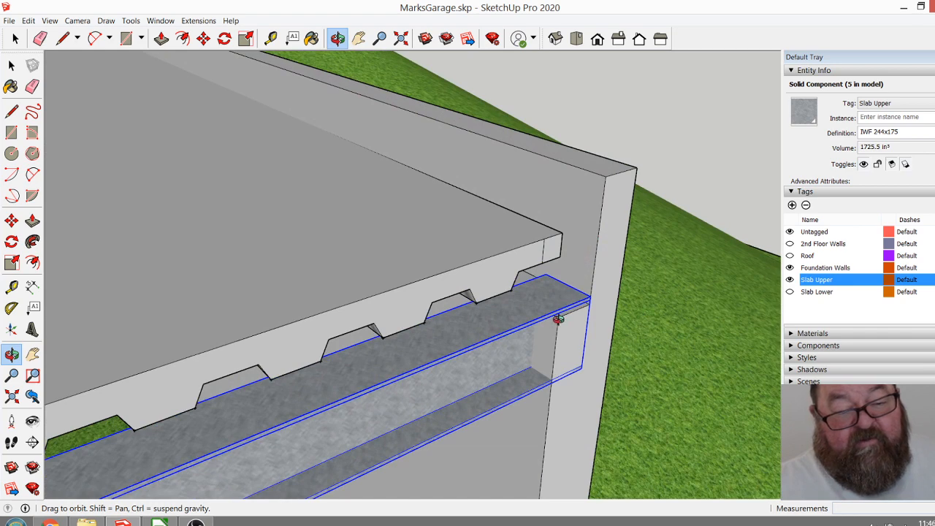
{"action": "left_click_drag", "start_coordinate": [558, 319], "coordinate": [554, 322]}
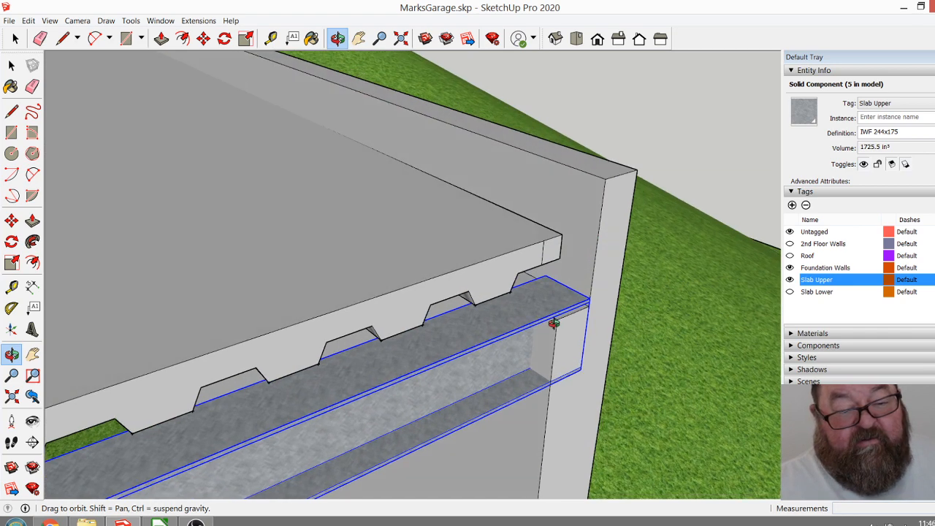
{"action": "key", "text": "space"}
{"action": "left_click", "coordinate": [314, 179]}
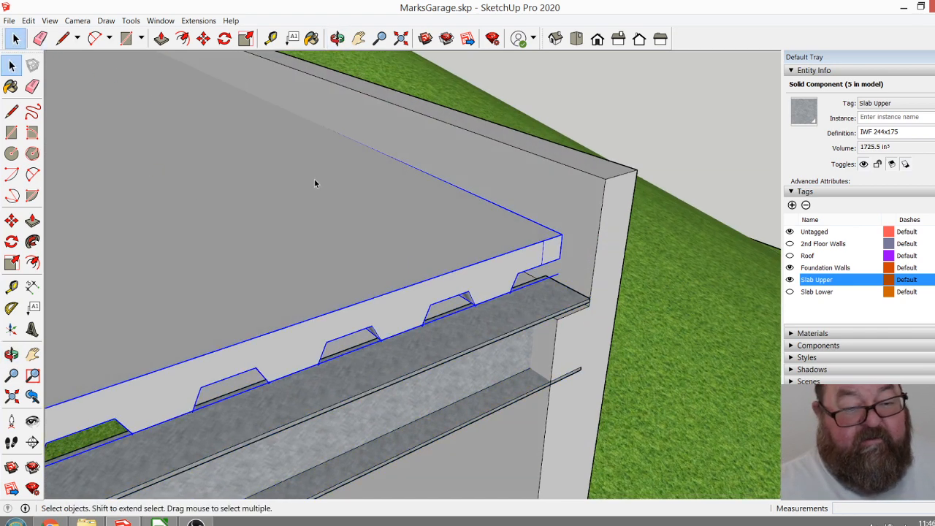
{"action": "double_click", "coordinate": [384, 208]}
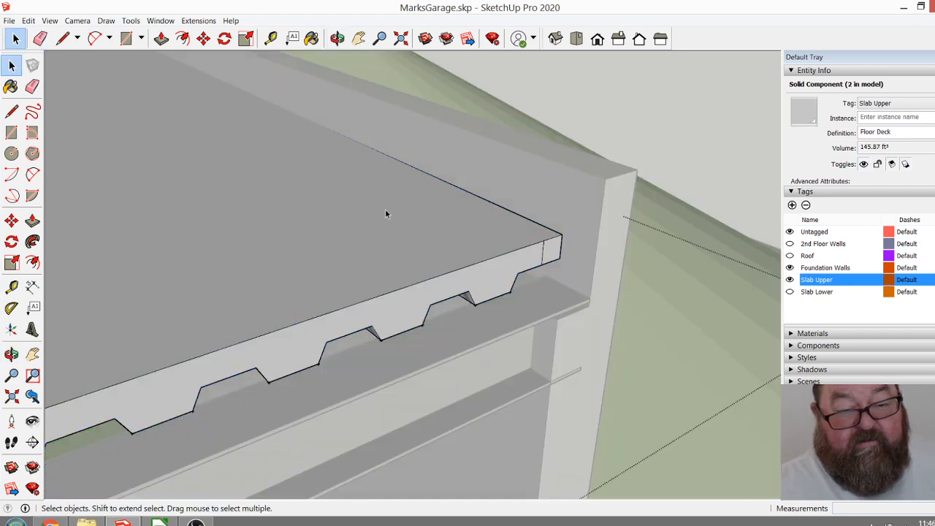
Try to delete the short vertical edge near the corner of the slab's front face.
{"action": "left_click", "coordinate": [560, 253]}
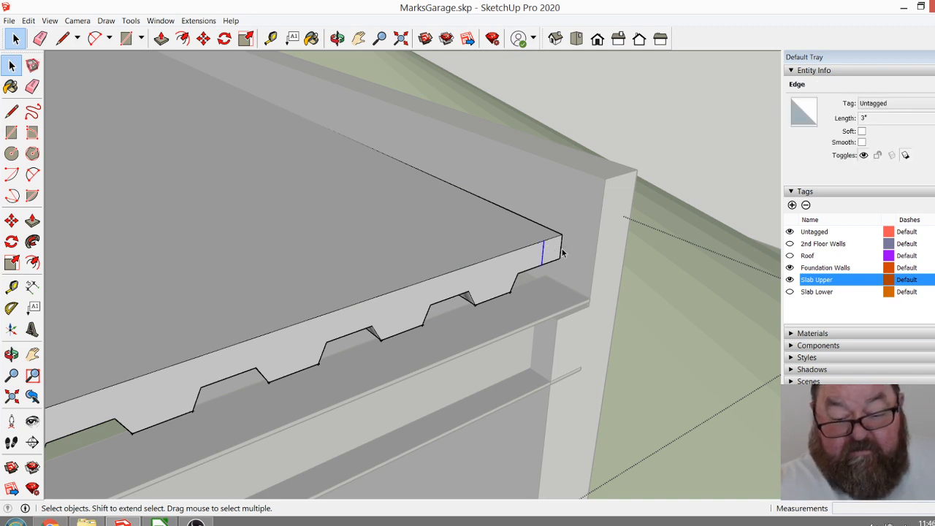
{"action": "key", "text": "Delete"}
{"action": "key", "text": "ctrl+z"}
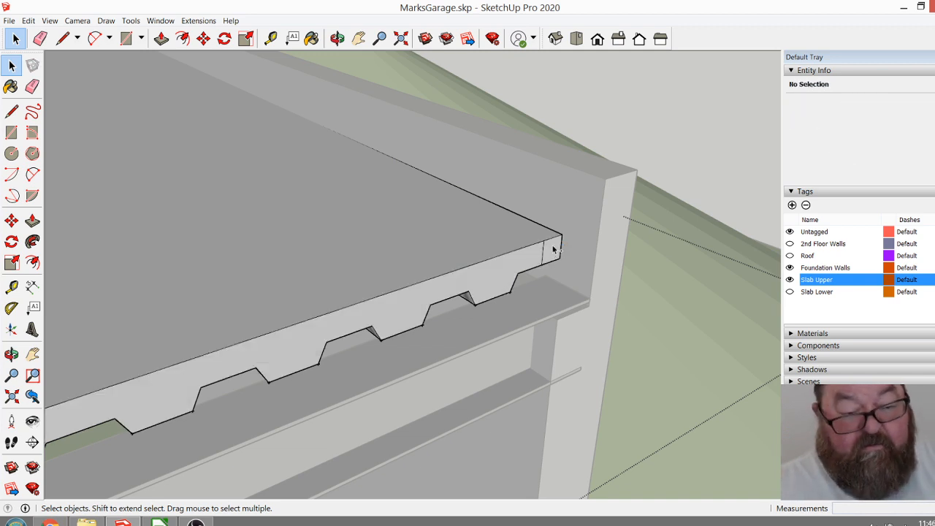
{"action": "scroll", "coordinate": [555, 254], "scroll_direction": "up", "scroll_amount": 5}
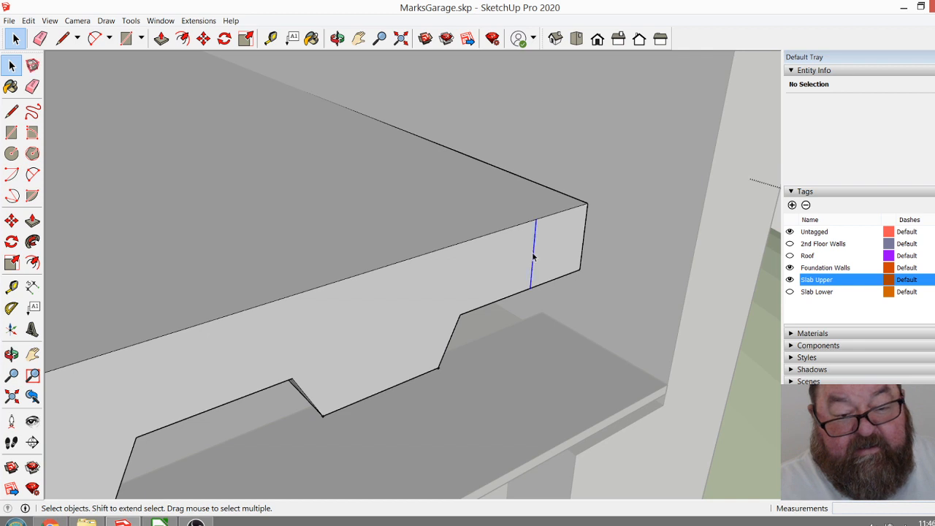
{"action": "left_click", "coordinate": [533, 256]}
{"action": "key", "text": "Delete"}
{"action": "key", "text": "ctrl+z"}
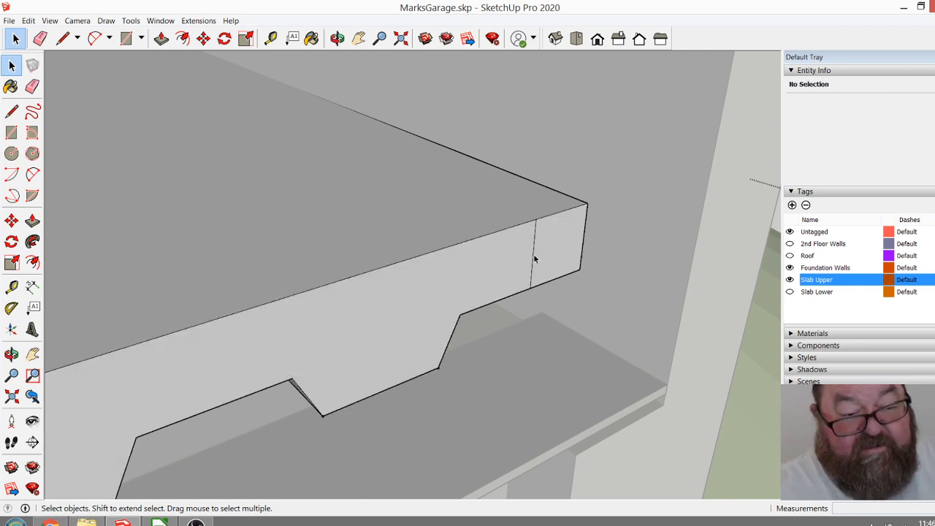
Try to pull the small face at the slab's front corner forward about 5" and push it back by 1/2".
{"action": "scroll", "coordinate": [534, 258], "scroll_direction": "down", "scroll_amount": 3}
{"action": "key", "text": "p"}
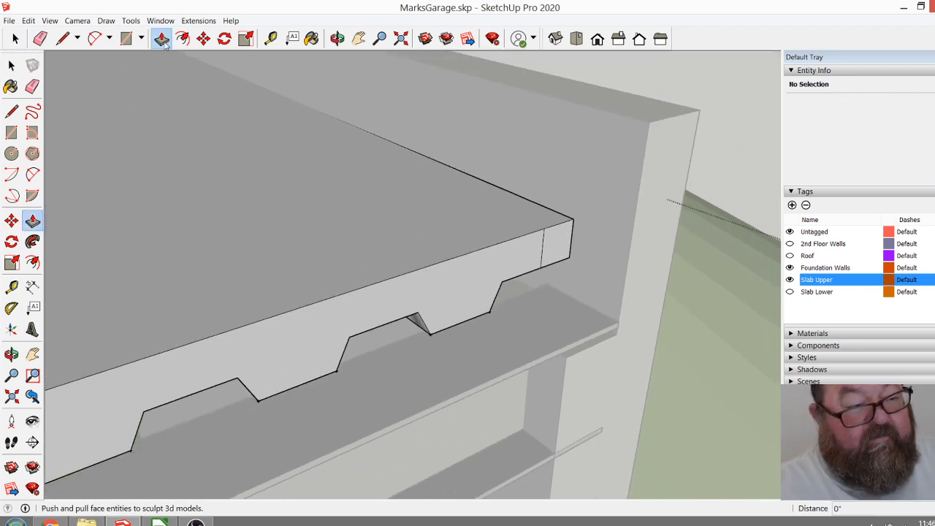
{"action": "left_click", "coordinate": [537, 252]}
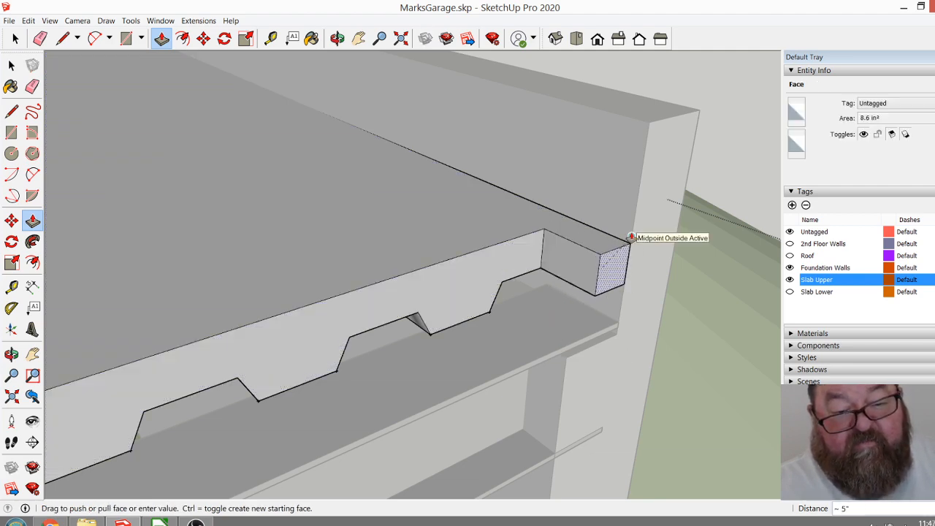
{"action": "left_click", "coordinate": [633, 233]}
{"action": "left_click", "coordinate": [616, 263]}
{"action": "left_click", "coordinate": [605, 253]}
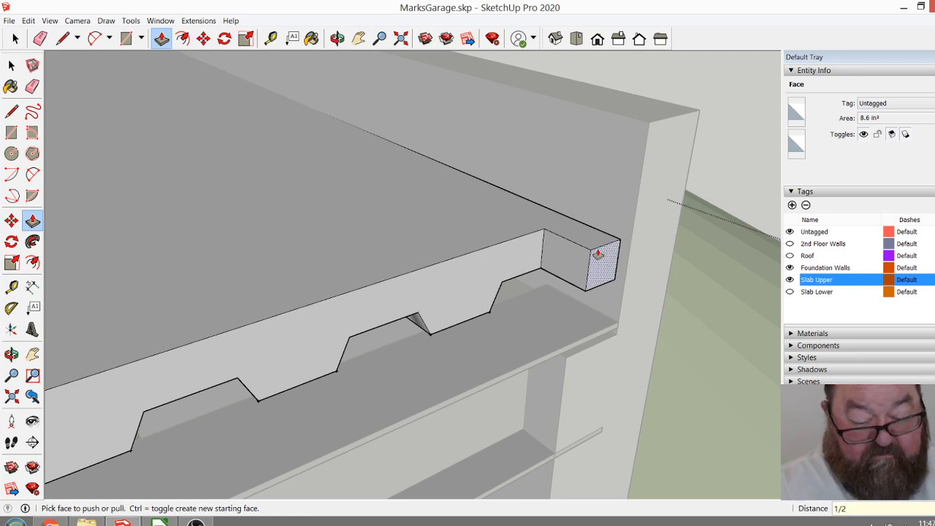
{"action": "left_click", "coordinate": [597, 254]}
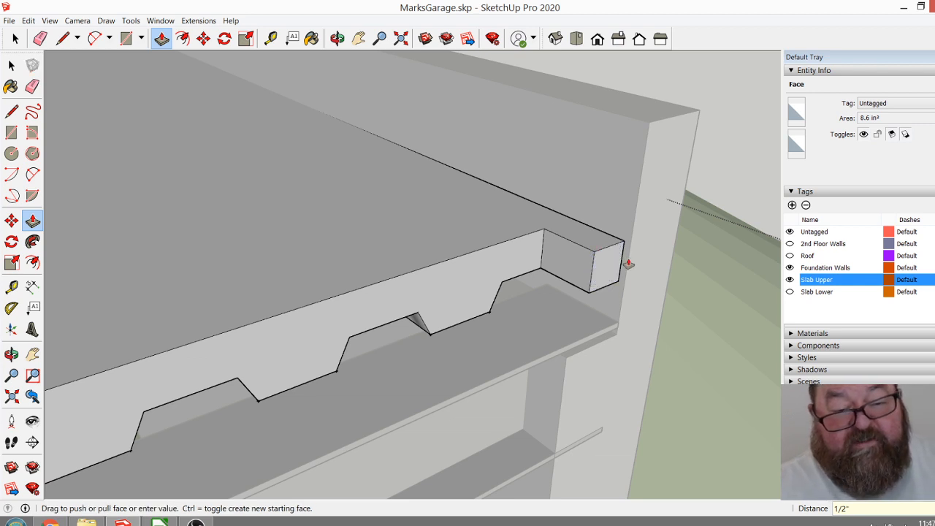
{"action": "left_click", "coordinate": [591, 271]}
{"action": "left_click", "coordinate": [541, 267]}
{"action": "left_click", "coordinate": [567, 271]}
Examine the slab's front edge and the beam's seat at the side wall next to the stairs.
{"action": "scroll", "coordinate": [581, 213], "scroll_direction": "down", "scroll_amount": 3}
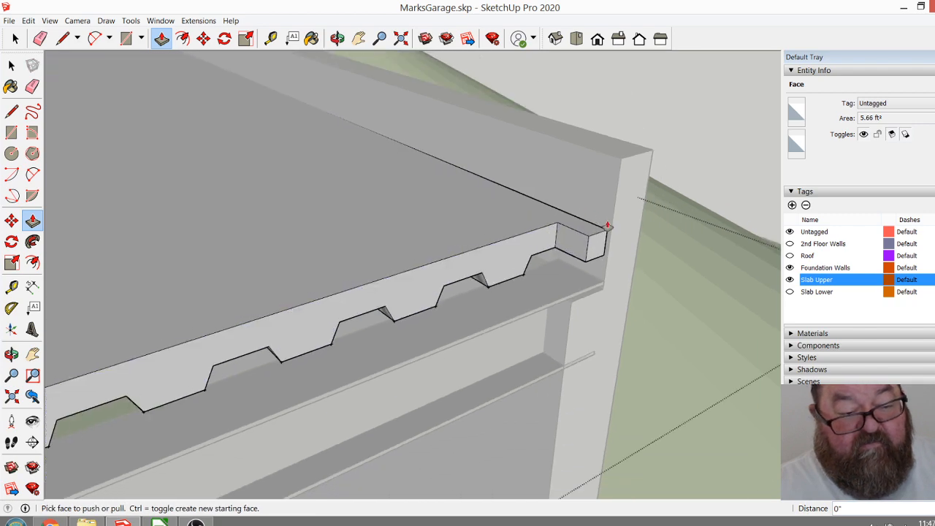
{"action": "scroll", "coordinate": [606, 225], "scroll_direction": "down", "scroll_amount": 6}
{"action": "scroll", "coordinate": [310, 341], "scroll_direction": "up", "scroll_amount": 8}
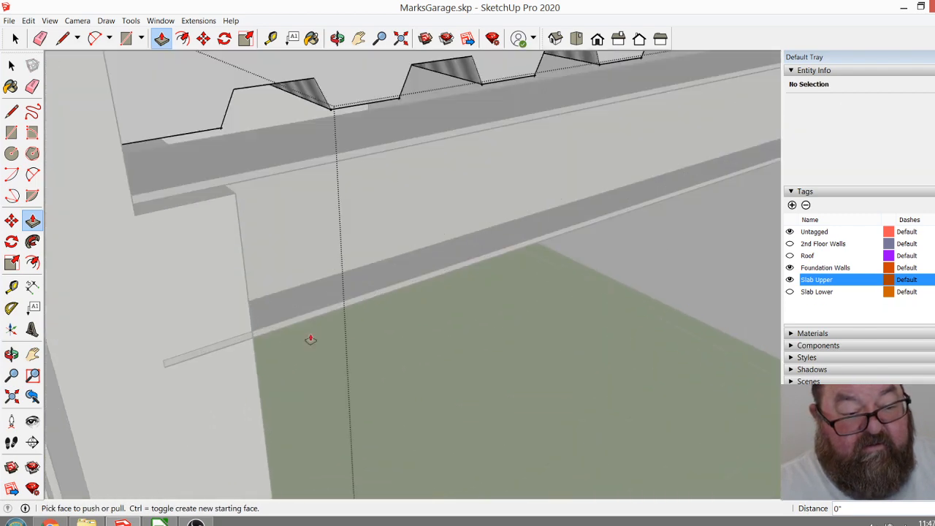
{"action": "scroll", "coordinate": [266, 388], "scroll_direction": "down", "scroll_amount": 4}
{"action": "scroll", "coordinate": [254, 320], "scroll_direction": "up", "scroll_amount": 4}
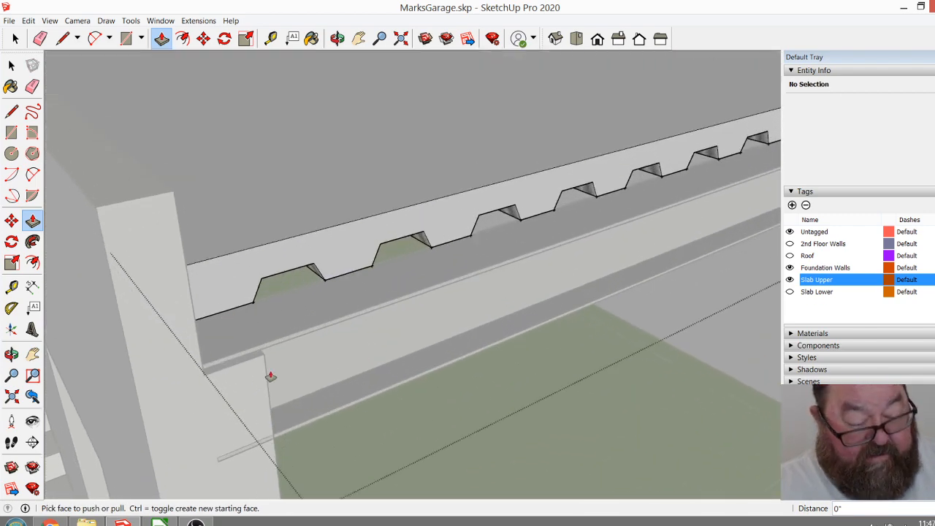
{"action": "scroll", "coordinate": [271, 376], "scroll_direction": "down", "scroll_amount": 4}
{"action": "scroll", "coordinate": [278, 381], "scroll_direction": "down", "scroll_amount": 4}
{"action": "scroll", "coordinate": [279, 380], "scroll_direction": "up", "scroll_amount": 2}
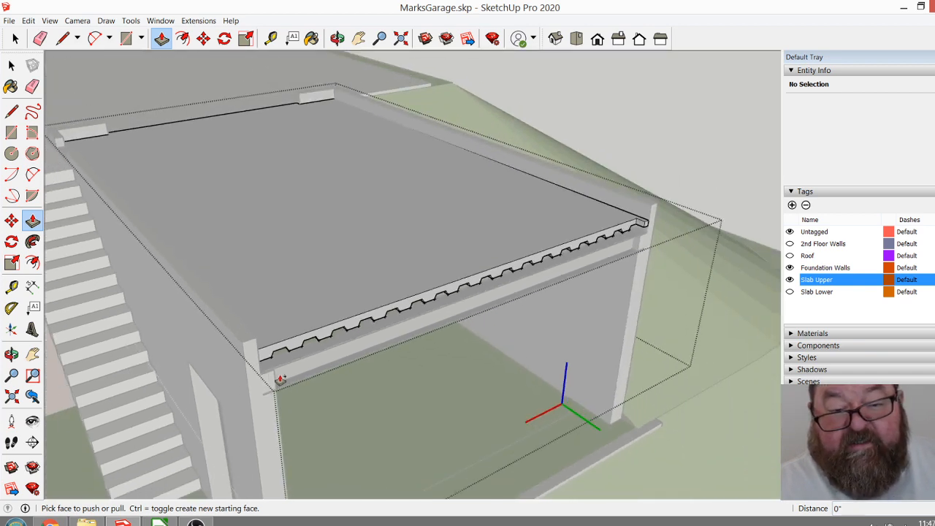
Select the slab's entire corrugated front end and move it 4.5" forward over the steel beam.
{"action": "left_click", "coordinate": [337, 38]}
{"action": "left_click_drag", "start_coordinate": [468, 183], "coordinate": [447, 252]}
{"action": "left_click_drag", "start_coordinate": [334, 266], "coordinate": [195, 139]}
{"action": "left_click", "coordinate": [15, 38]}
{"action": "left_click_drag", "start_coordinate": [490, 174], "coordinate": [555, 369]}
{"action": "scroll", "coordinate": [553, 157], "scroll_direction": "up", "scroll_amount": 3}
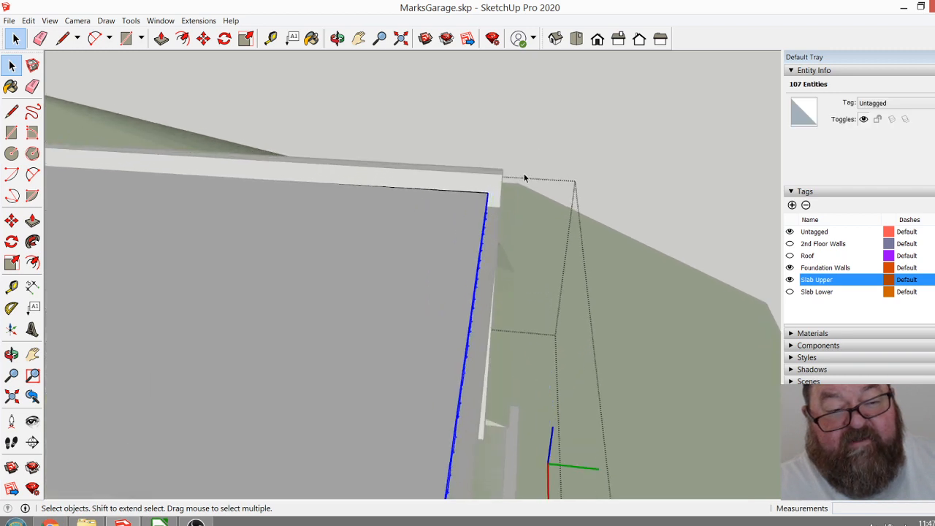
{"action": "scroll", "coordinate": [493, 204], "scroll_direction": "up", "scroll_amount": 8}
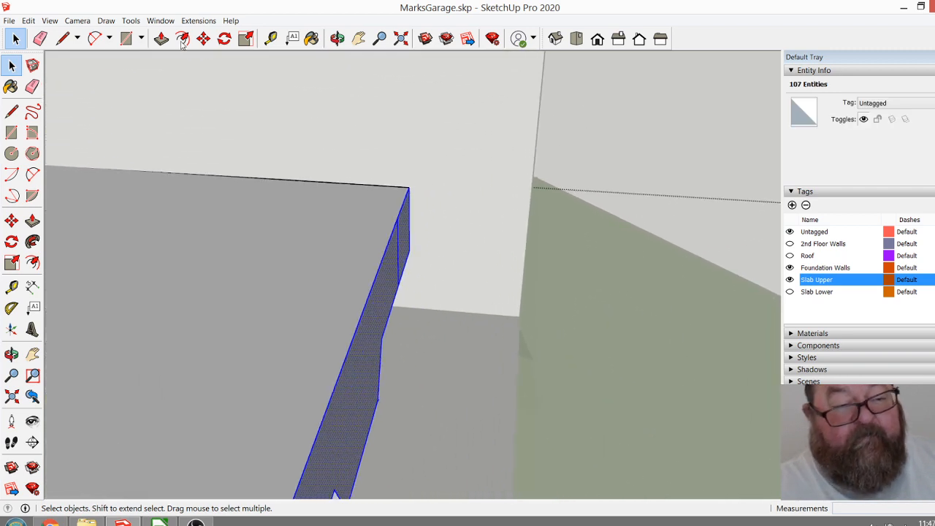
{"action": "left_click", "coordinate": [203, 38]}
{"action": "left_click", "coordinate": [408, 187]}
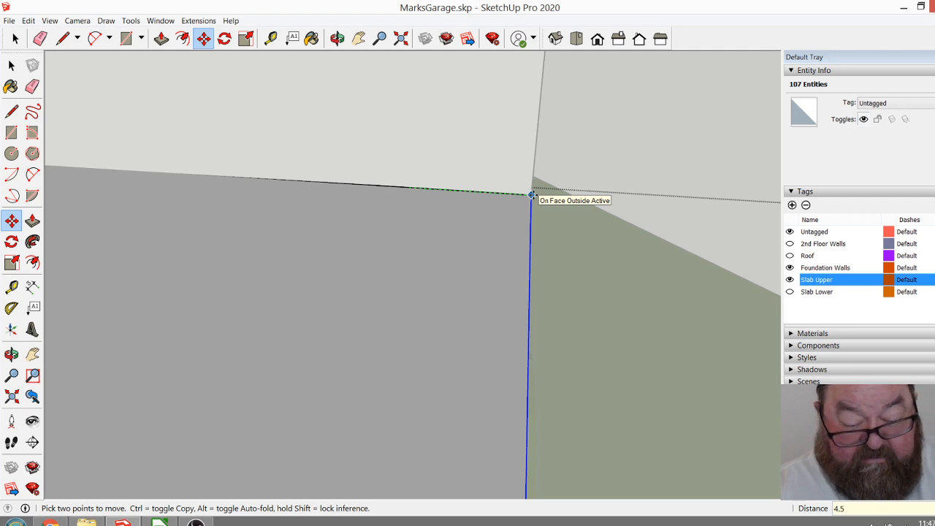
{"action": "key", "text": "Return"}
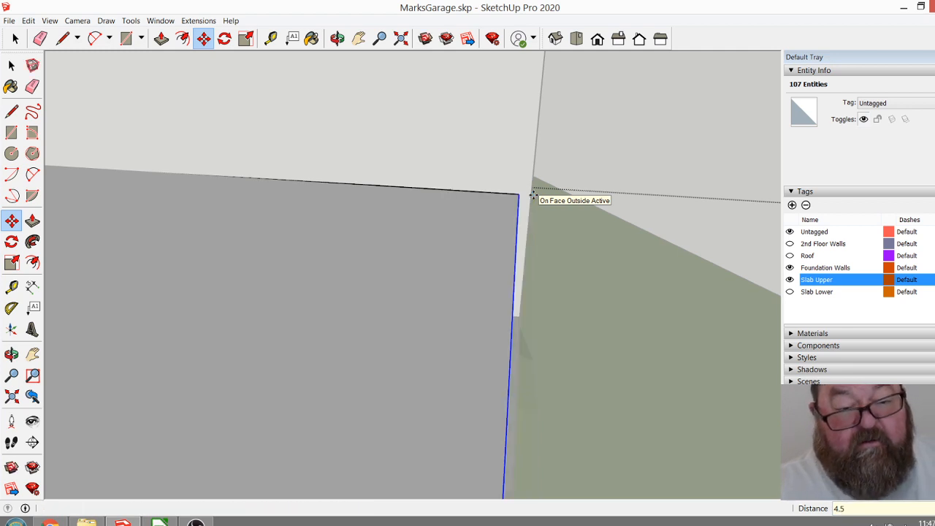
Close the upper slab group and show the 2nd Floor Walls tag.
{"action": "left_click", "coordinate": [336, 38]}
{"action": "left_click_drag", "start_coordinate": [477, 187], "coordinate": [471, 215]}
{"action": "scroll", "coordinate": [482, 223], "scroll_direction": "down", "scroll_amount": 6}
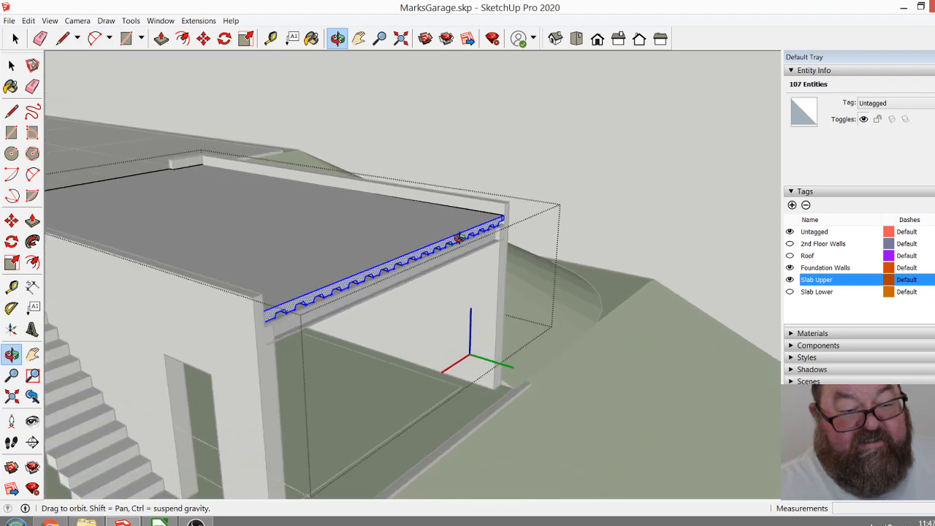
{"action": "left_click", "coordinate": [11, 66]}
{"action": "left_click", "coordinate": [520, 141]}
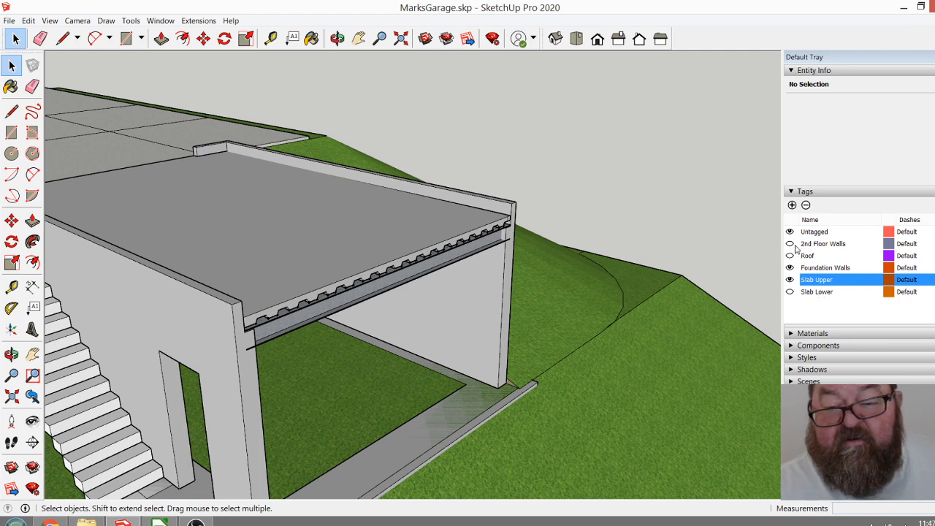
{"action": "left_click", "coordinate": [789, 244]}
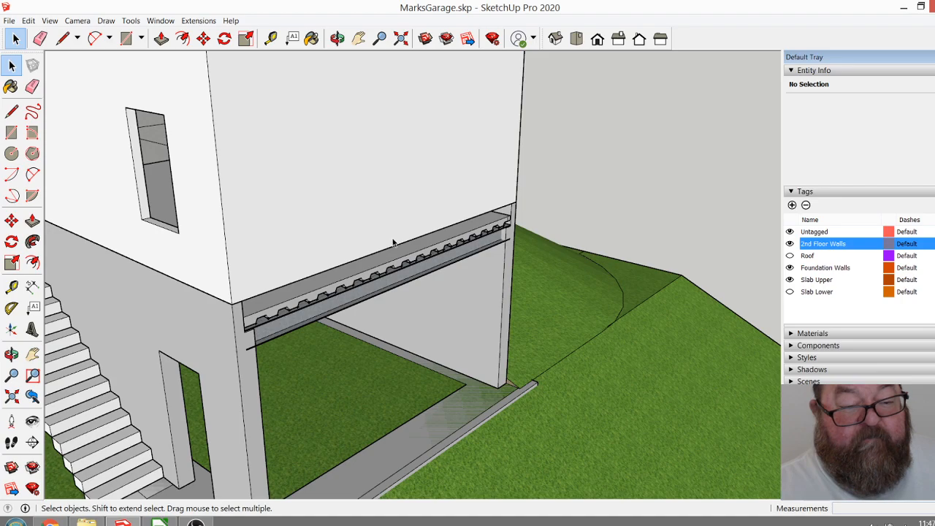
Raise the front steel beam beneath the upper slab by 1/2".
{"action": "left_click", "coordinate": [337, 38]}
{"action": "left_click_drag", "start_coordinate": [324, 263], "coordinate": [257, 300]}
{"action": "scroll", "coordinate": [169, 200], "scroll_direction": "up", "scroll_amount": 6}
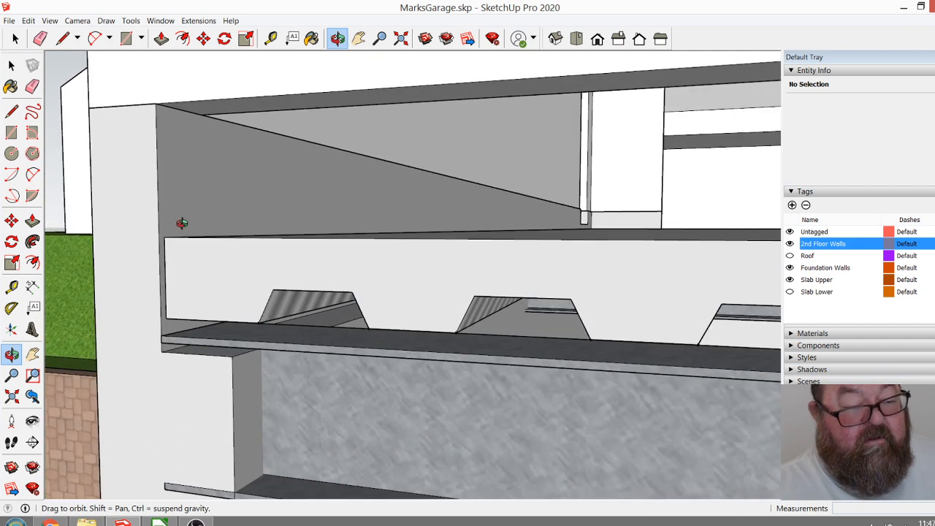
{"action": "left_click_drag", "start_coordinate": [200, 255], "coordinate": [184, 277]}
{"action": "key", "text": "space"}
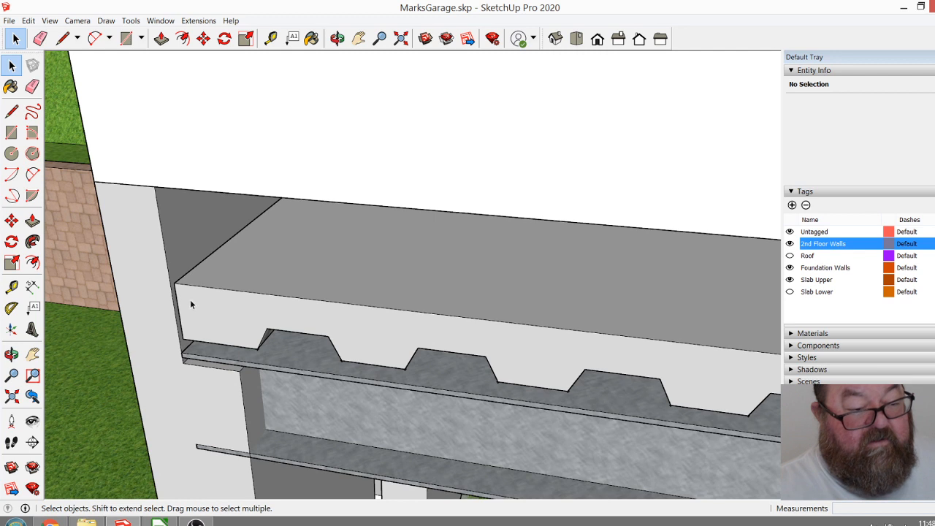
{"action": "left_click", "coordinate": [219, 353]}
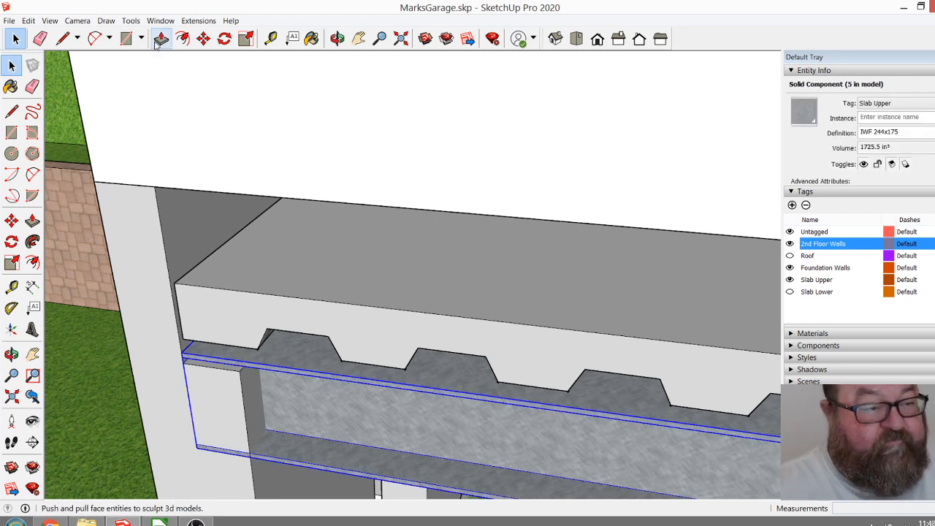
{"action": "left_click", "coordinate": [203, 38]}
{"action": "scroll", "coordinate": [194, 358], "scroll_direction": "up", "scroll_amount": 3}
{"action": "left_click", "coordinate": [170, 348]}
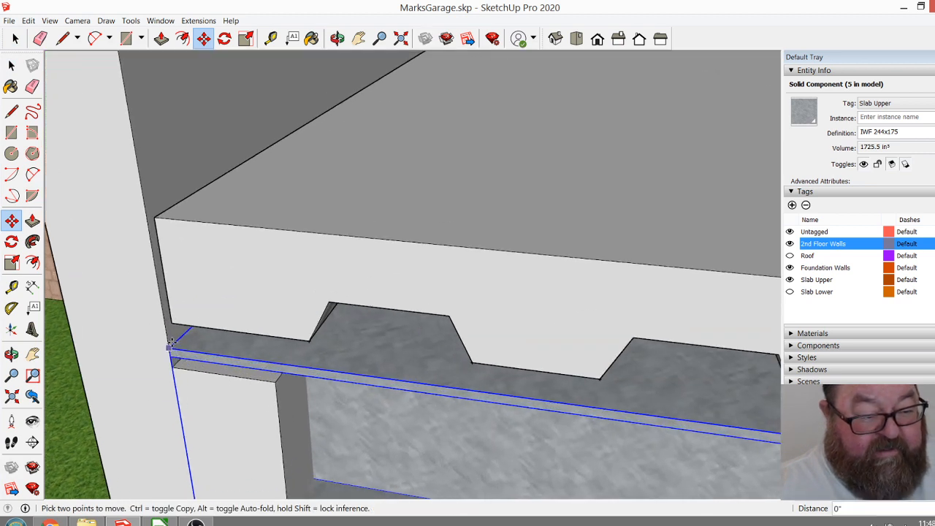
{"action": "type", "text": "1"}
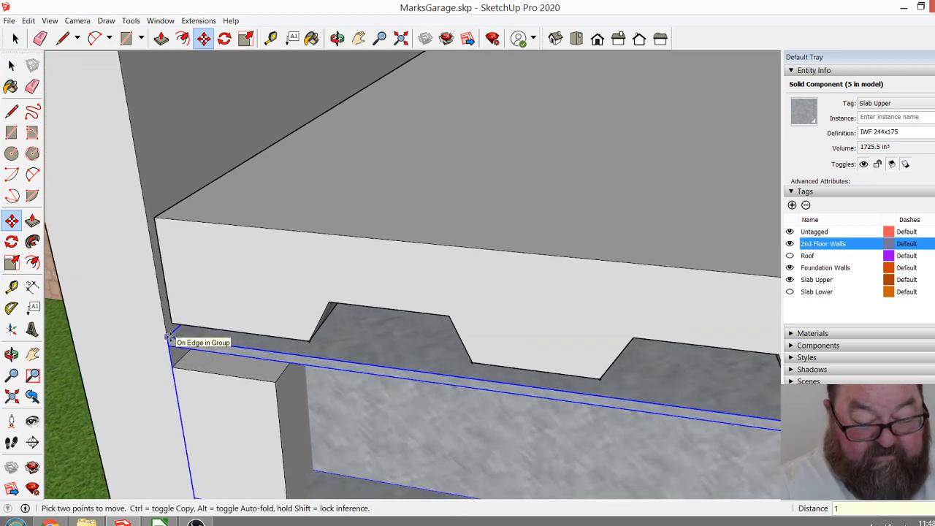
{"action": "type", "text": "/2"}
{"action": "key", "text": "Return"}
{"action": "middle_click_drag", "start_coordinate": [180, 372], "coordinate": [273, 434]}
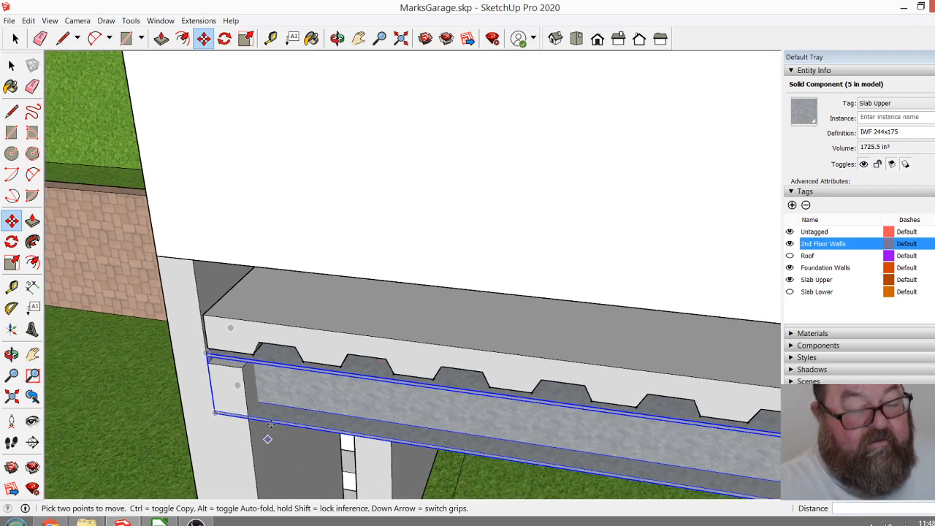
Move the front steel beam about 7/8" back along the wall ledge, using the ledge corner as reference.
{"action": "scroll", "coordinate": [210, 427], "scroll_direction": "up", "scroll_amount": 8}
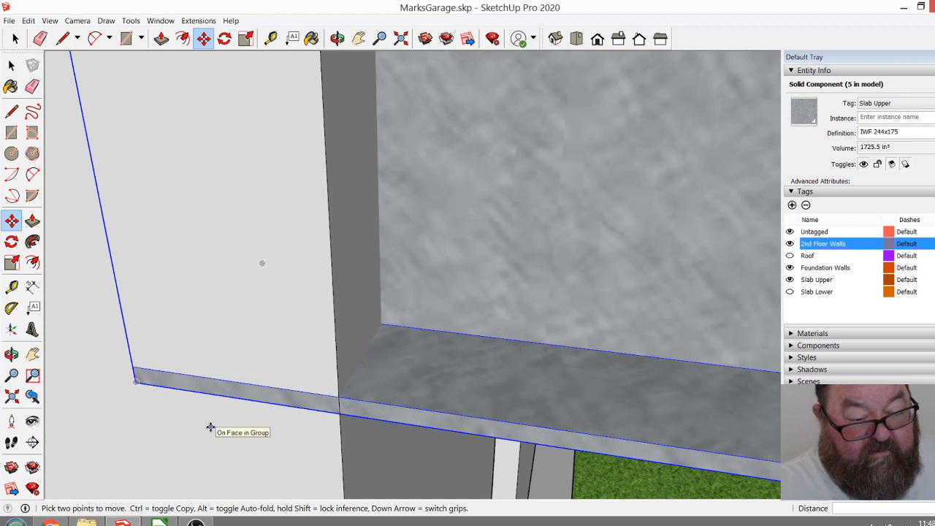
{"action": "scroll", "coordinate": [245, 496], "scroll_direction": "down", "scroll_amount": 3}
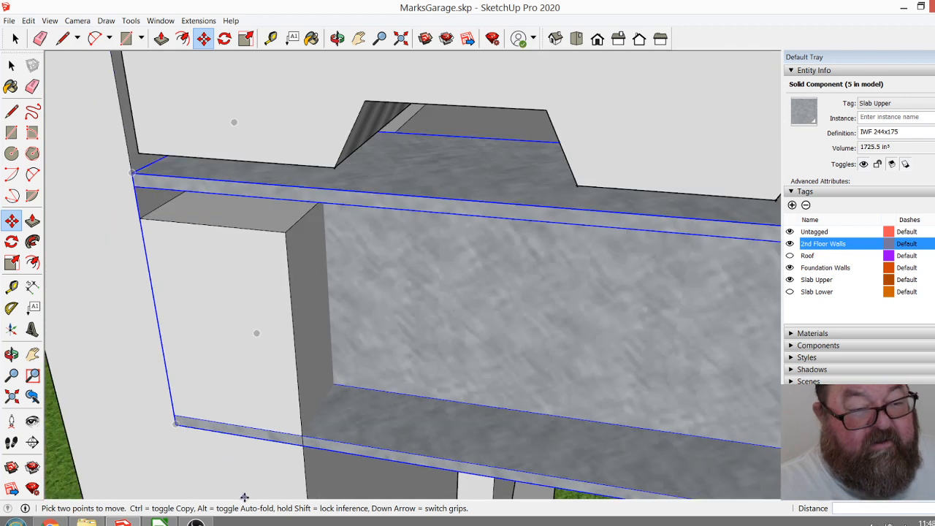
{"action": "left_click", "coordinate": [285, 233]}
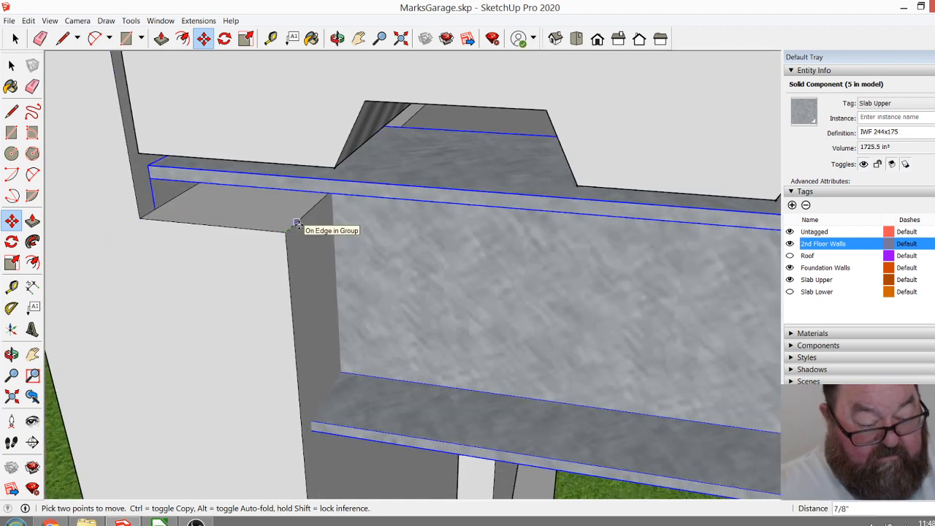
{"action": "left_click", "coordinate": [296, 223]}
{"action": "middle_click_drag", "start_coordinate": [296, 223], "coordinate": [279, 331]}
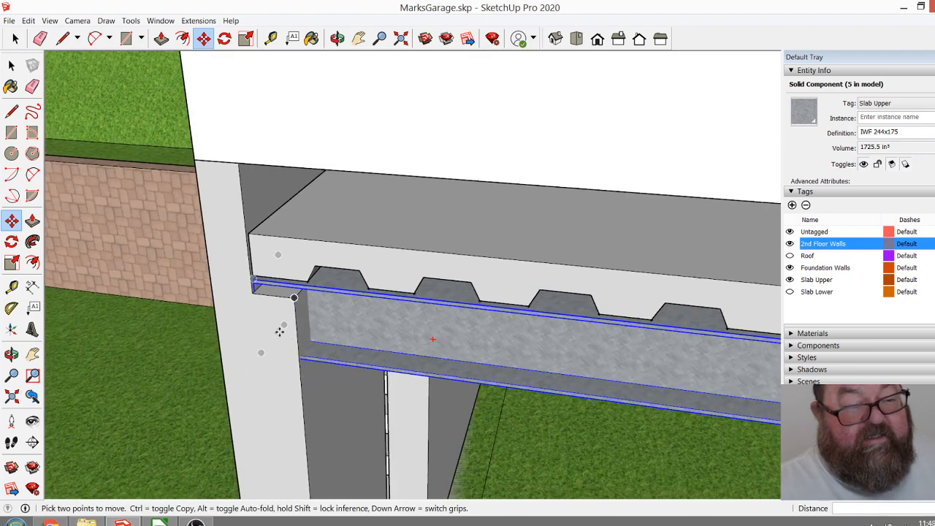
Open the second-floor walls group and draw an edge across the front wall's underside at the stair-side foundation wall.
{"action": "left_click", "coordinate": [337, 38]}
{"action": "left_click_drag", "start_coordinate": [387, 278], "coordinate": [288, 89]}
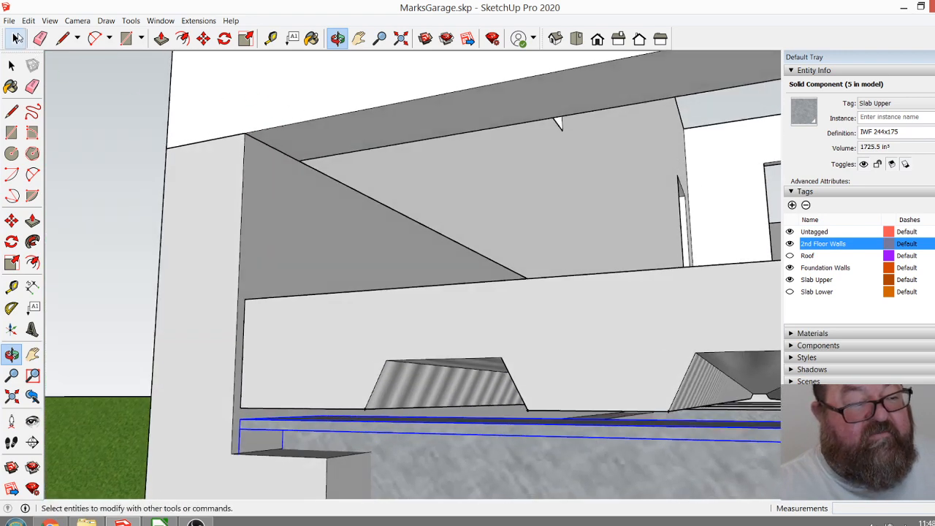
{"action": "left_click", "coordinate": [11, 65]}
{"action": "left_click", "coordinate": [286, 95]}
{"action": "double_click", "coordinate": [287, 96]}
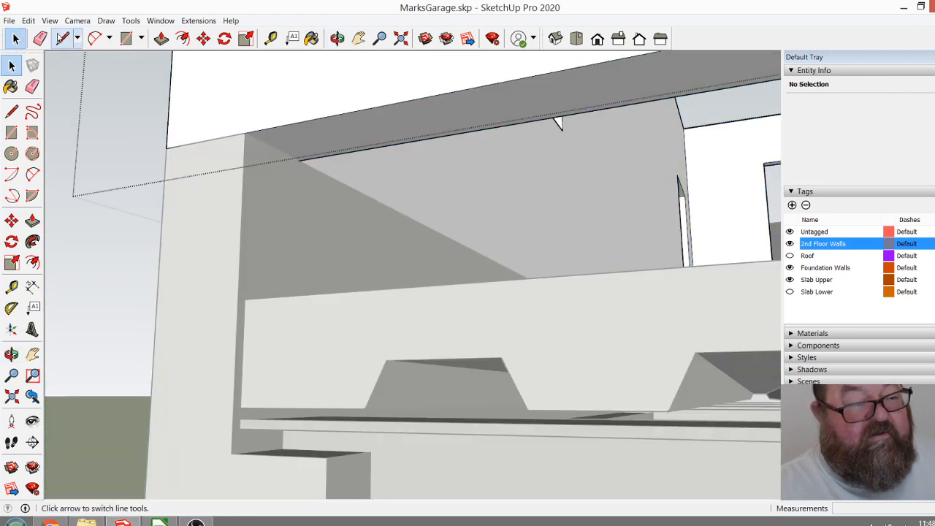
{"action": "left_click", "coordinate": [62, 38]}
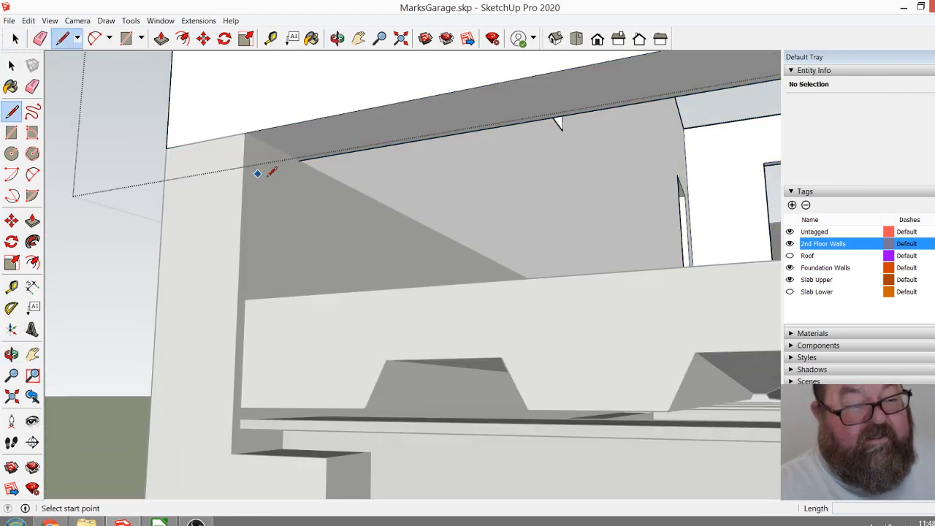
{"action": "scroll", "coordinate": [300, 158], "scroll_direction": "up", "scroll_amount": 3}
{"action": "left_click", "coordinate": [298, 143]}
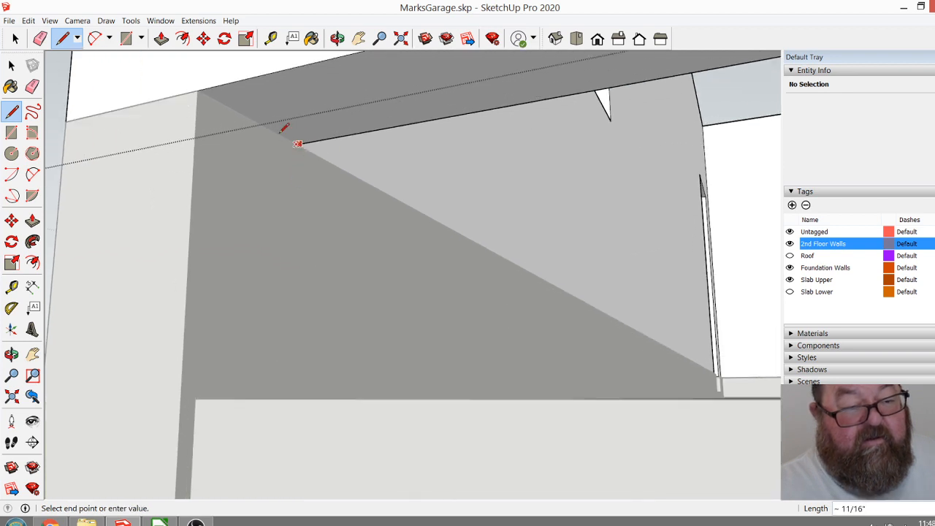
{"action": "left_click", "coordinate": [208, 94]}
{"action": "scroll", "coordinate": [350, 286], "scroll_direction": "down", "scroll_amount": 3}
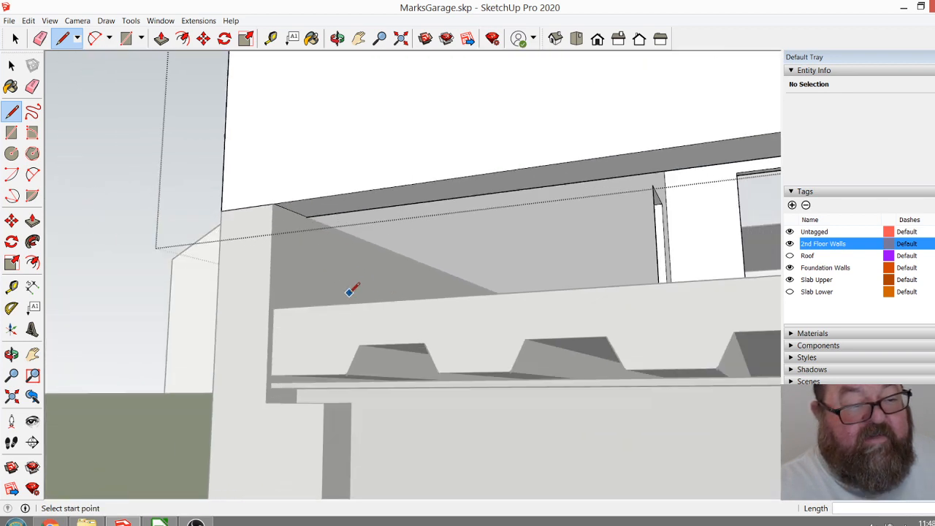
Examine the gap between the second-floor front wall's underside and the upper slab at both side walls.
{"action": "left_click", "coordinate": [15, 38]}
{"action": "left_click", "coordinate": [296, 114]}
{"action": "middle_click_drag", "start_coordinate": [297, 114], "coordinate": [117, 282]}
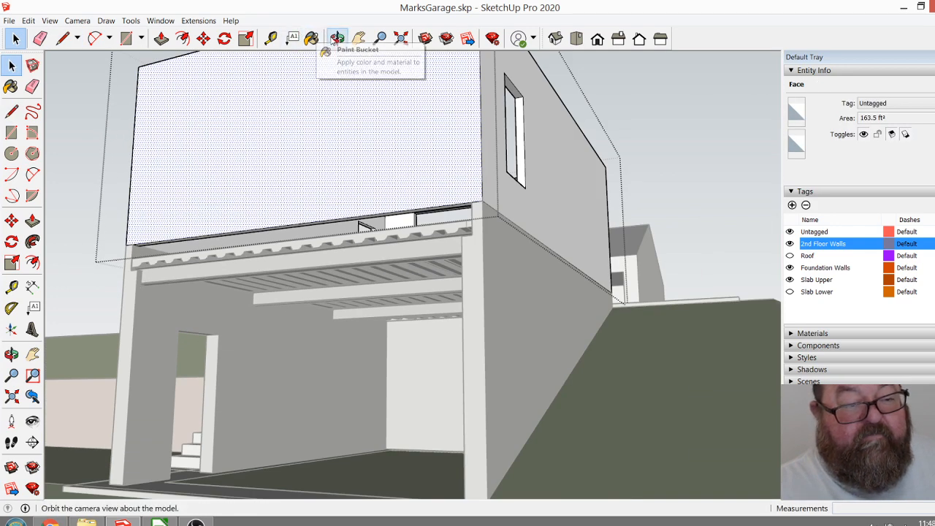
{"action": "left_click", "coordinate": [340, 40]}
{"action": "left_click_drag", "start_coordinate": [395, 200], "coordinate": [601, 233]}
{"action": "scroll", "coordinate": [691, 238], "scroll_direction": "up", "scroll_amount": 5}
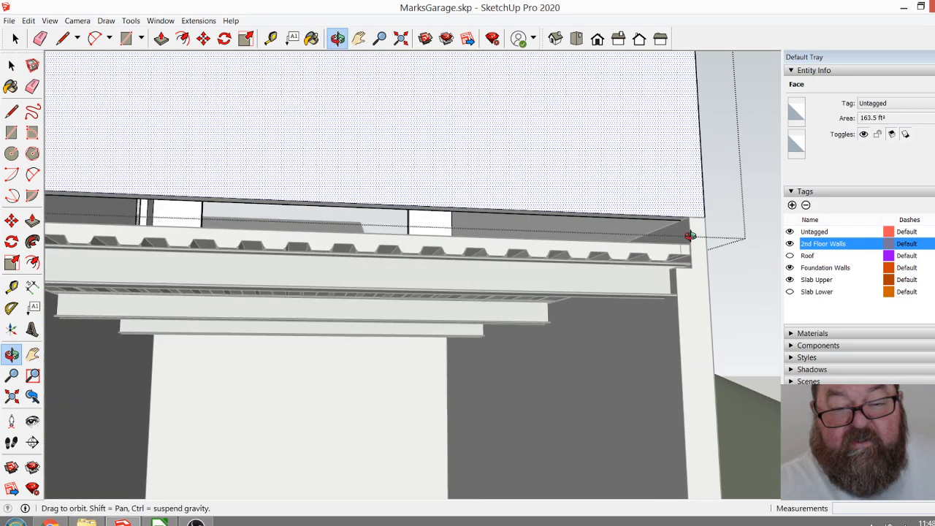
{"action": "scroll", "coordinate": [691, 230], "scroll_direction": "up", "scroll_amount": 3}
{"action": "left_click_drag", "start_coordinate": [685, 230], "coordinate": [488, 308]}
{"action": "left_click_drag", "start_coordinate": [258, 315], "coordinate": [157, 269]}
{"action": "scroll", "coordinate": [161, 272], "scroll_direction": "up", "scroll_amount": 5}
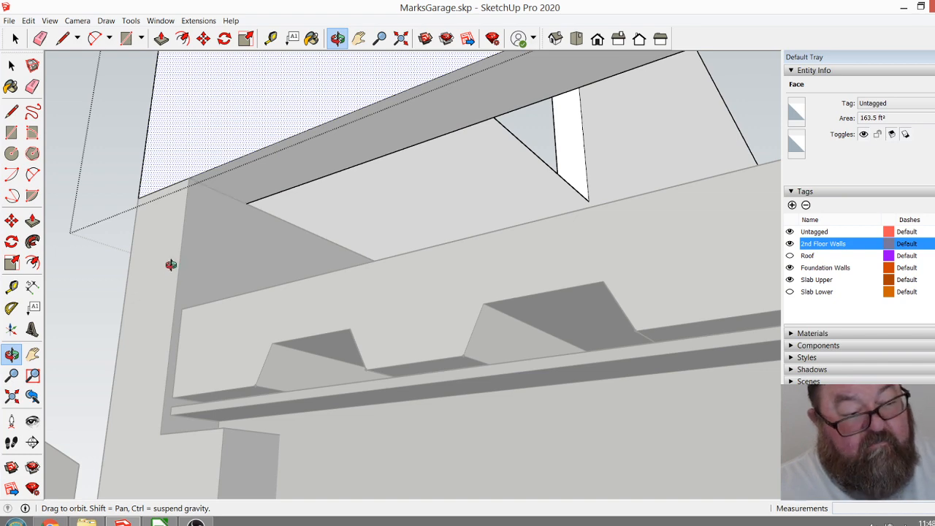
{"action": "left_click_drag", "start_coordinate": [171, 265], "coordinate": [242, 274]}
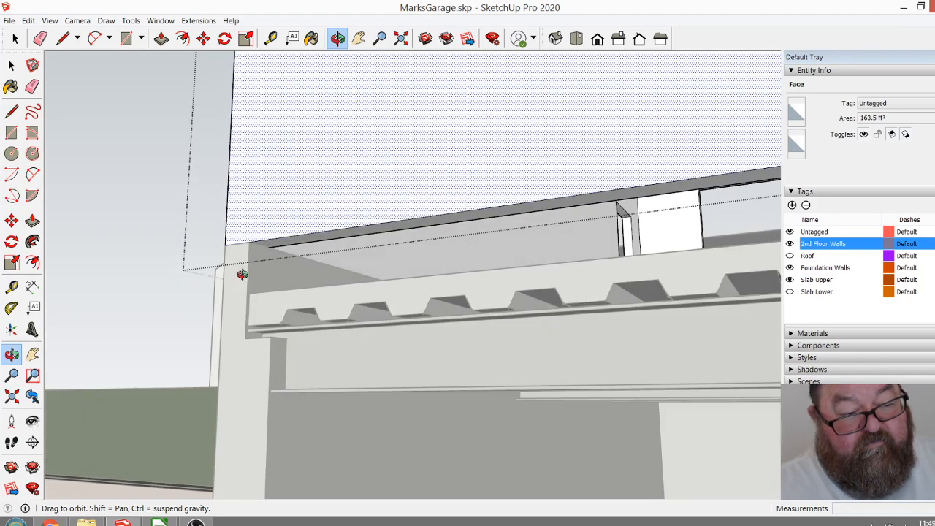
{"action": "left_click_drag", "start_coordinate": [243, 273], "coordinate": [248, 272]}
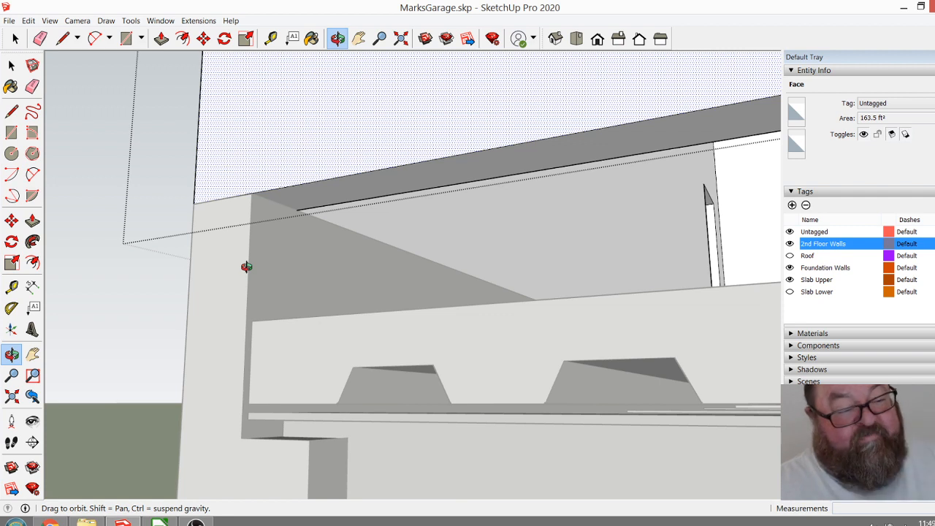
{"action": "left_click_drag", "start_coordinate": [251, 255], "coordinate": [252, 241]}
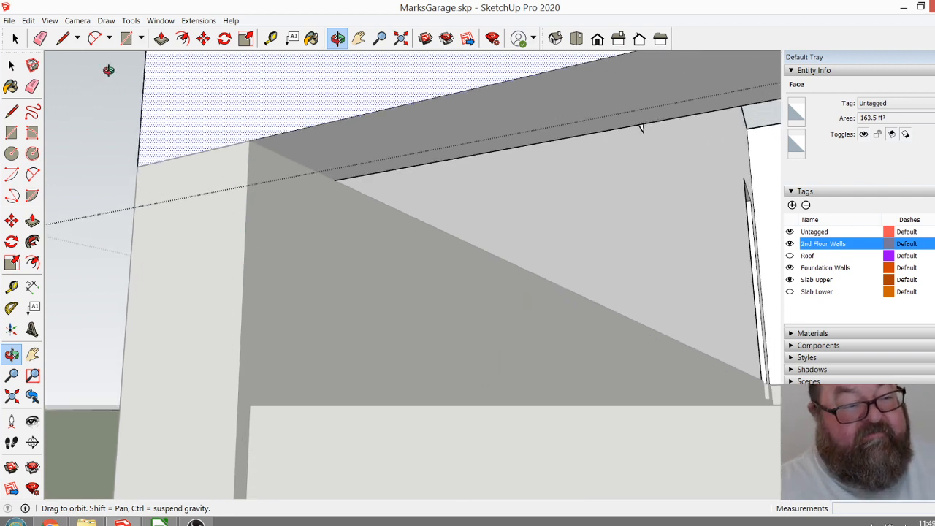
Redraw the 4 1/2" edge across the front wall's underside, flush with the inner face of the stair-side foundation wall.
{"action": "left_click", "coordinate": [62, 38]}
{"action": "left_click", "coordinate": [335, 179]}
{"action": "left_click", "coordinate": [253, 141]}
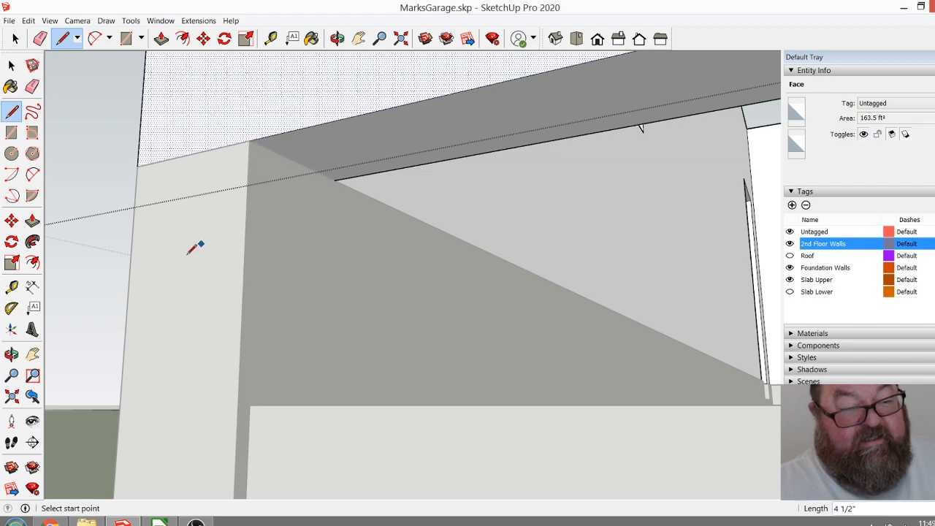
Draw the matching edge across the front wall's underside at the inner face of the hill-side foundation wall.
{"action": "scroll", "coordinate": [161, 263], "scroll_direction": "down", "scroll_amount": 6}
{"action": "left_click", "coordinate": [336, 38]}
{"action": "left_click_drag", "start_coordinate": [321, 161], "coordinate": [595, 322]}
{"action": "scroll", "coordinate": [670, 304], "scroll_direction": "up", "scroll_amount": 10}
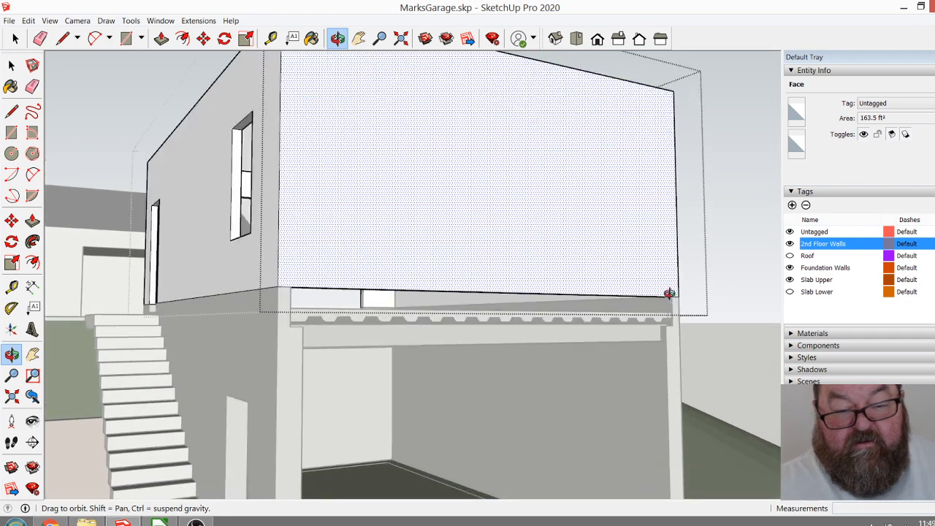
{"action": "scroll", "coordinate": [671, 299], "scroll_direction": "up", "scroll_amount": 4}
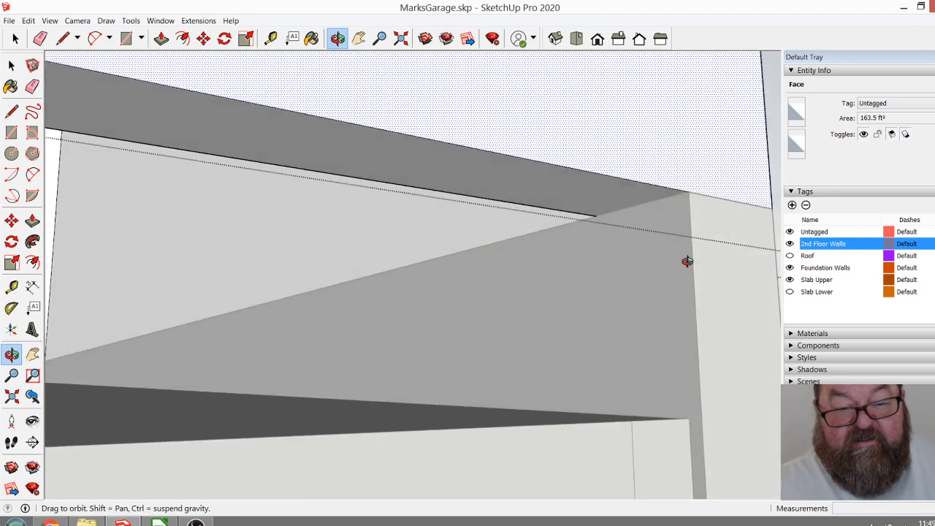
{"action": "left_click", "coordinate": [40, 38]}
{"action": "left_click", "coordinate": [62, 38]}
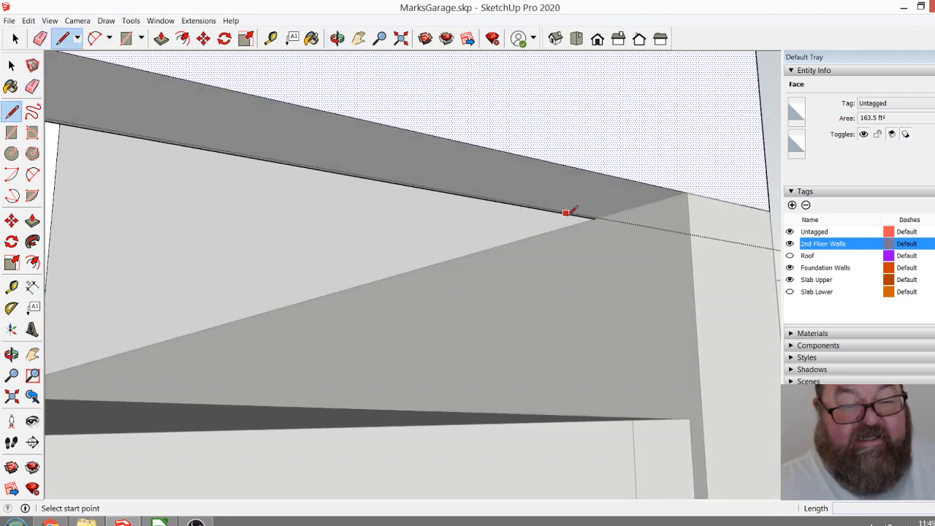
{"action": "left_click", "coordinate": [687, 192]}
Push/Pull the front wall's underside between the foundation walls 8" down to the top of the upper slab.
{"action": "left_click", "coordinate": [162, 38]}
{"action": "left_click", "coordinate": [555, 184]}
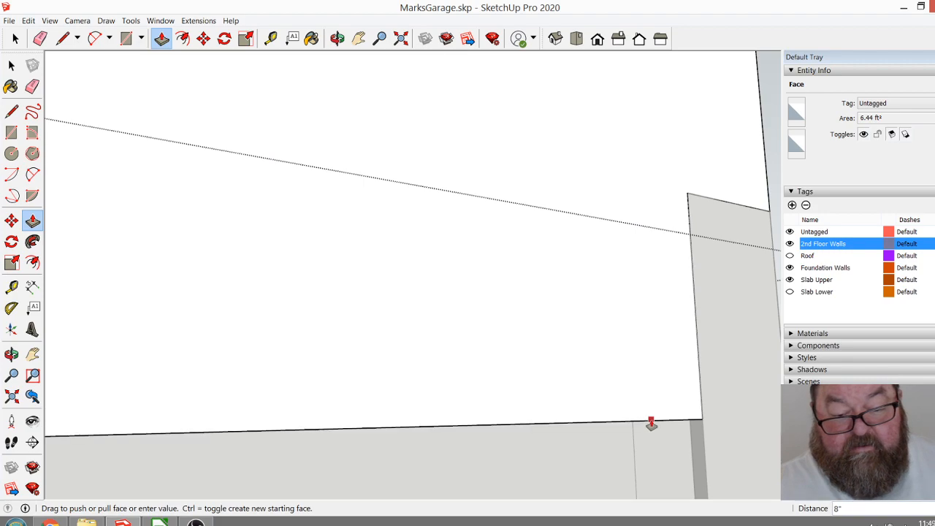
{"action": "left_click", "coordinate": [648, 422]}
Extend the front wall's bottom face another 7" down to the foundation wall ledge, covering the upper slab's front edge.
{"action": "scroll", "coordinate": [422, 149], "scroll_direction": "down", "scroll_amount": 2}
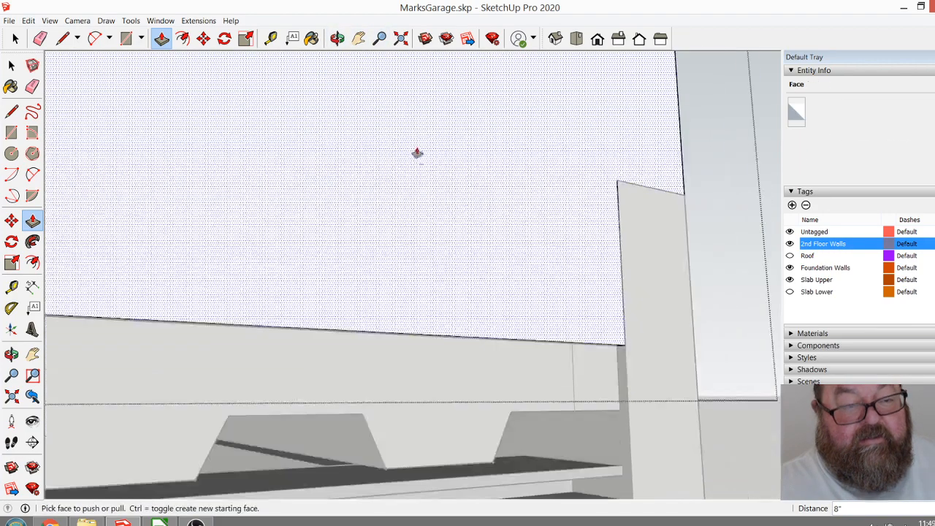
{"action": "scroll", "coordinate": [599, 399], "scroll_direction": "up", "scroll_amount": 3}
{"action": "scroll", "coordinate": [631, 200], "scroll_direction": "down", "scroll_amount": 1}
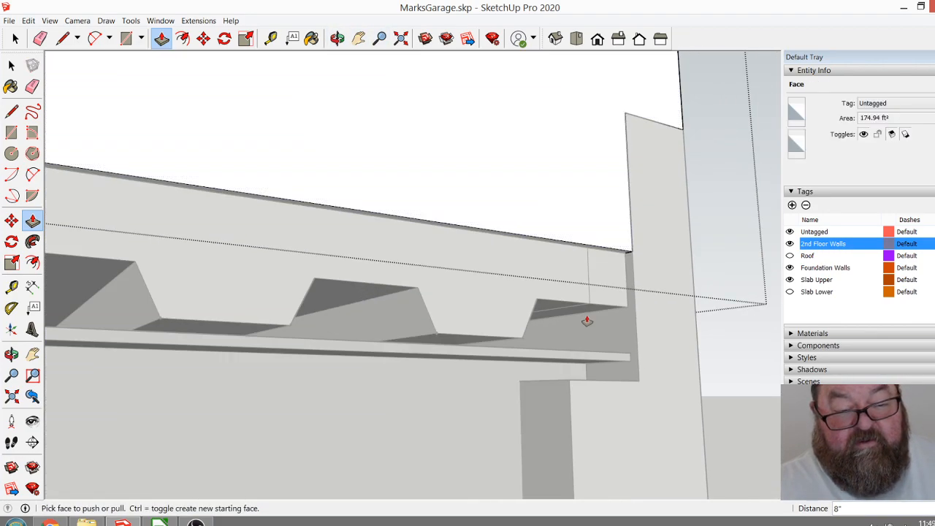
{"action": "scroll", "coordinate": [590, 320], "scroll_direction": "up", "scroll_amount": 2}
{"action": "left_click_drag", "start_coordinate": [609, 233], "coordinate": [564, 411]}
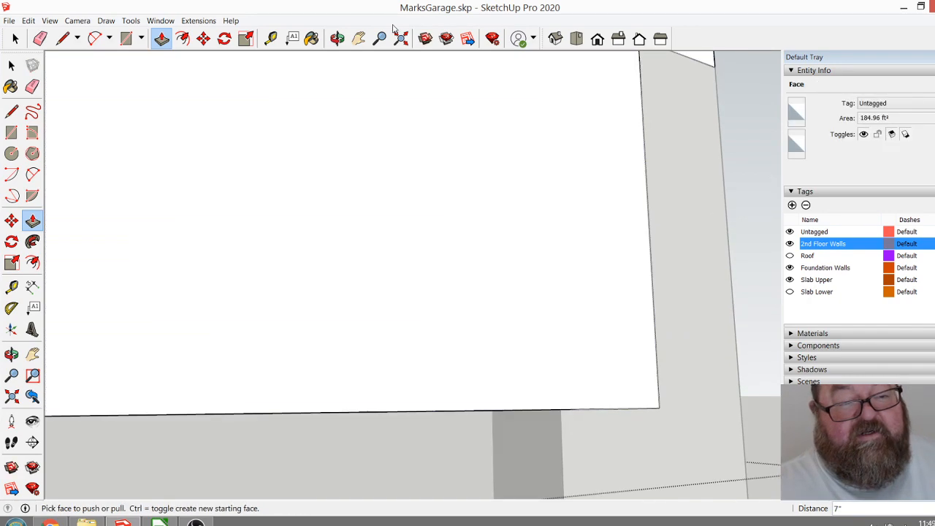
Try to extend the front wall over the stair-side foundation wall end by outlining a corner patch and erasing its shared edges.
{"action": "left_click", "coordinate": [337, 38]}
{"action": "left_click_drag", "start_coordinate": [486, 190], "coordinate": [547, 275]}
{"action": "scroll", "coordinate": [518, 280], "scroll_direction": "up", "scroll_amount": 4}
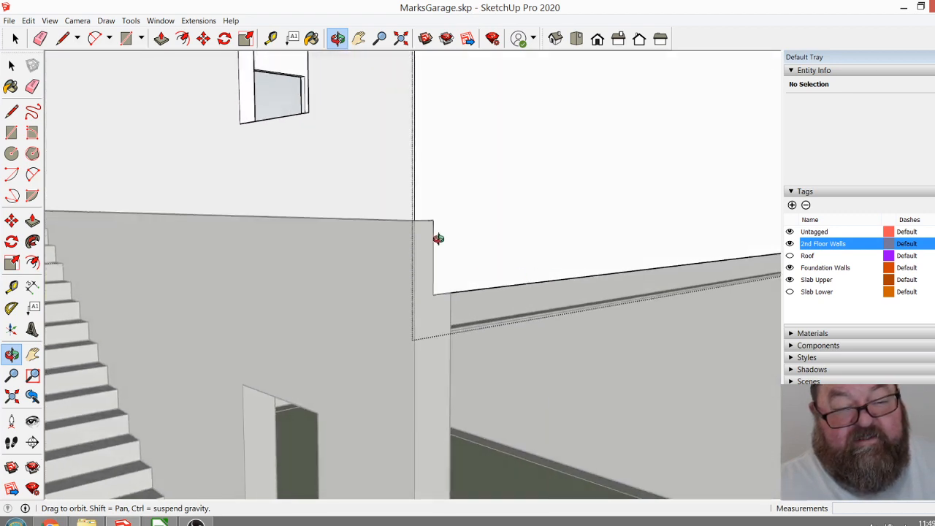
{"action": "scroll", "coordinate": [456, 244], "scroll_direction": "up", "scroll_amount": 3}
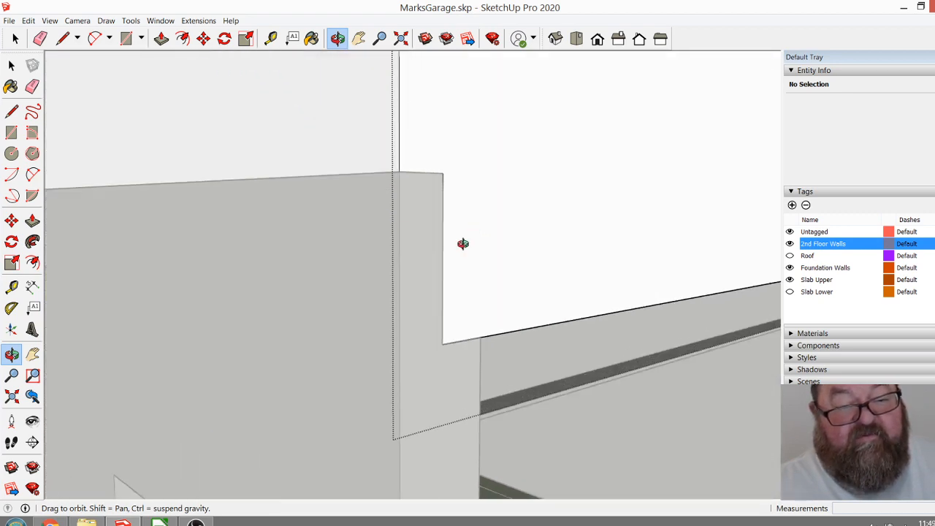
{"action": "left_click_drag", "start_coordinate": [463, 244], "coordinate": [451, 267]}
{"action": "left_click", "coordinate": [62, 38]}
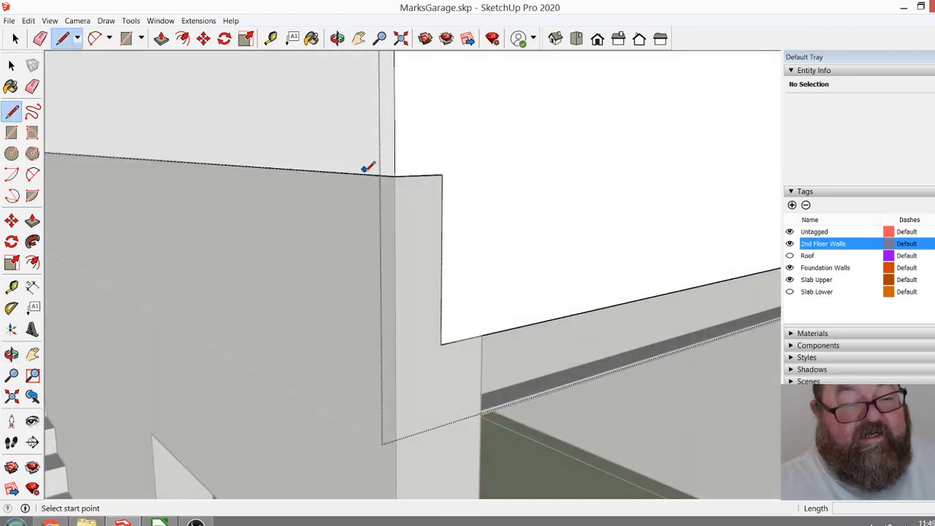
{"action": "left_click", "coordinate": [394, 174]}
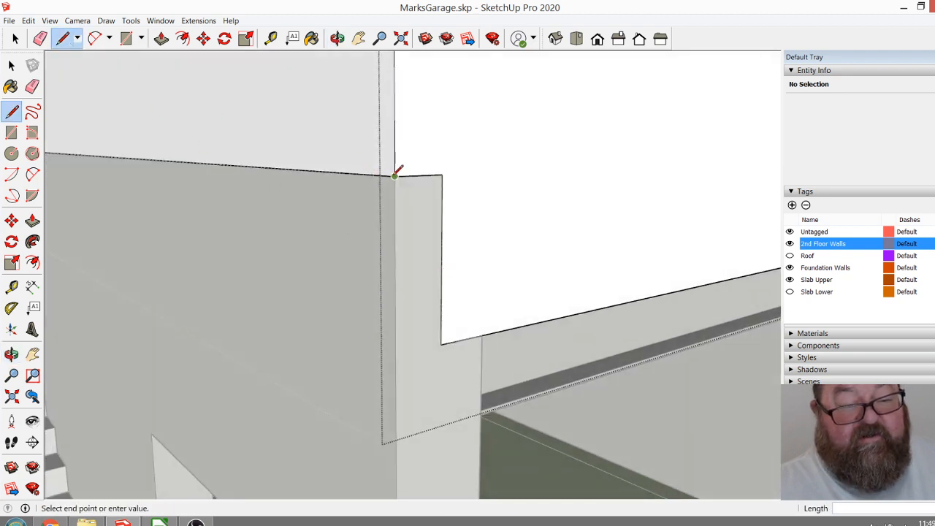
{"action": "left_click", "coordinate": [395, 342]}
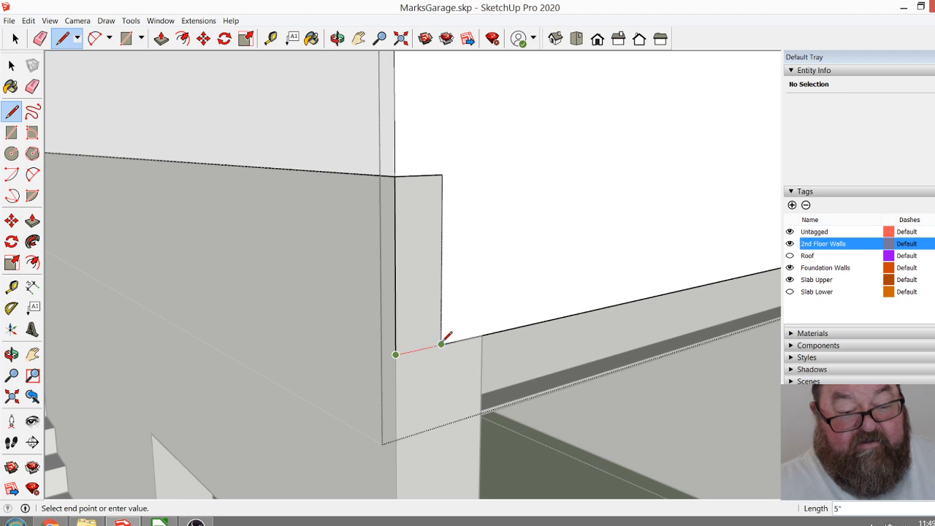
{"action": "left_click", "coordinate": [441, 344]}
{"action": "left_click", "coordinate": [40, 38]}
{"action": "left_click", "coordinate": [425, 175]}
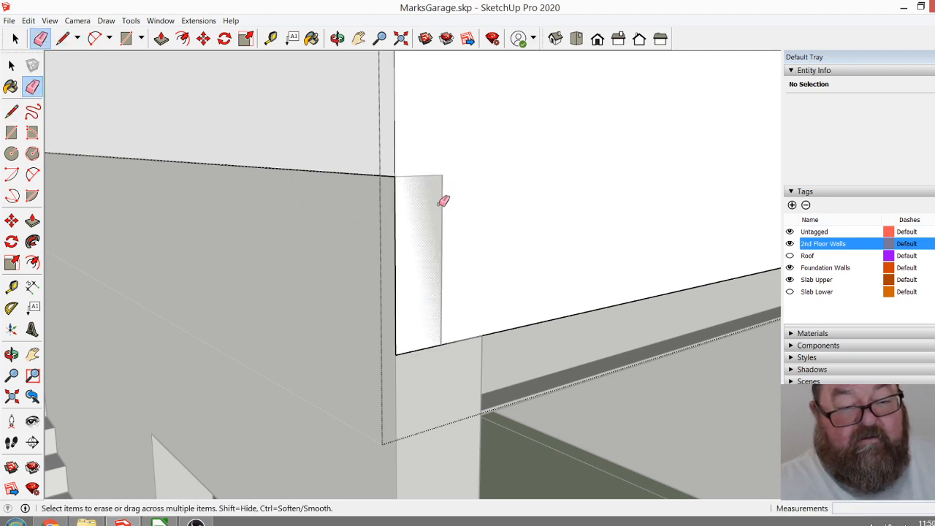
{"action": "scroll", "coordinate": [236, 336], "scroll_direction": "down", "scroll_amount": 5}
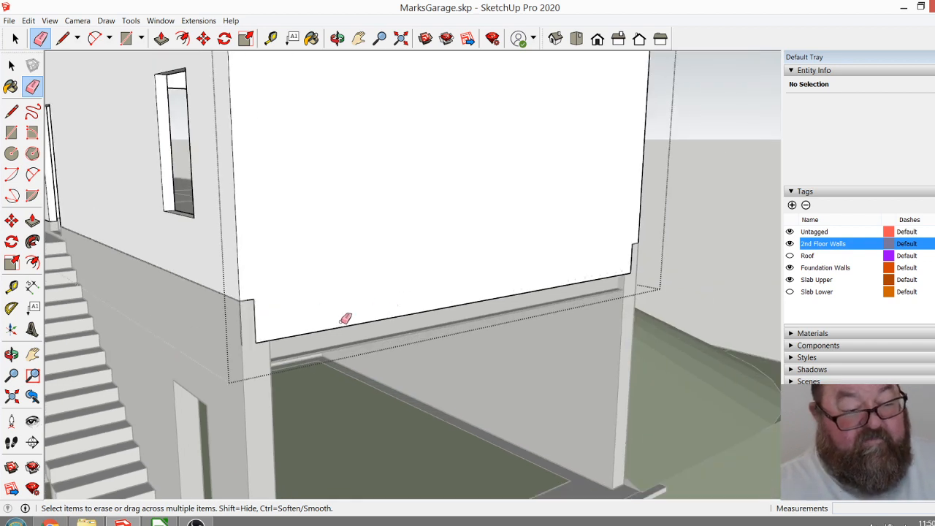
Close the second-floor walls group and show the Roof and Slab Lower tags.
{"action": "left_click", "coordinate": [337, 38]}
{"action": "left_click_drag", "start_coordinate": [504, 263], "coordinate": [528, 294]}
{"action": "left_click", "coordinate": [16, 39]}
{"action": "scroll", "coordinate": [306, 297], "scroll_direction": "down", "scroll_amount": 4}
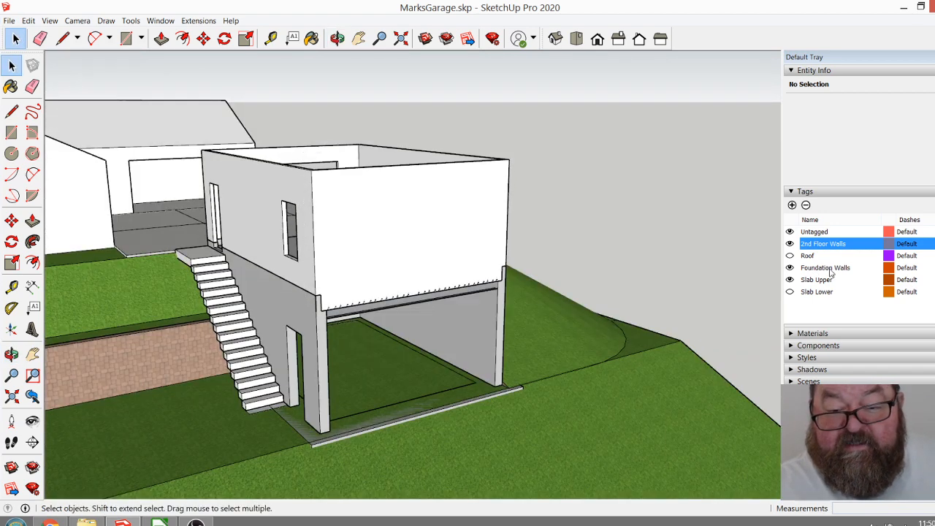
{"action": "left_click", "coordinate": [789, 255]}
{"action": "left_click", "coordinate": [790, 292]}
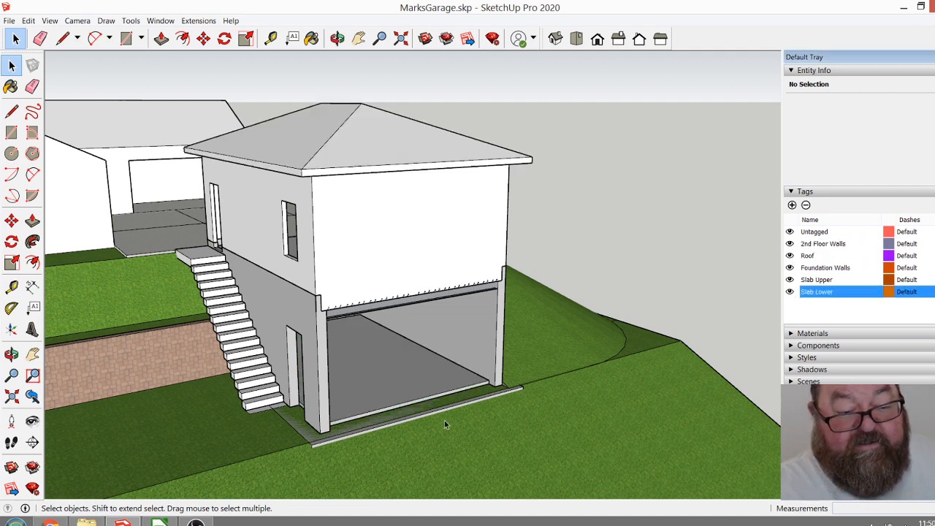
Delete the lower slab group from the garage floor.
{"action": "left_click", "coordinate": [439, 390]}
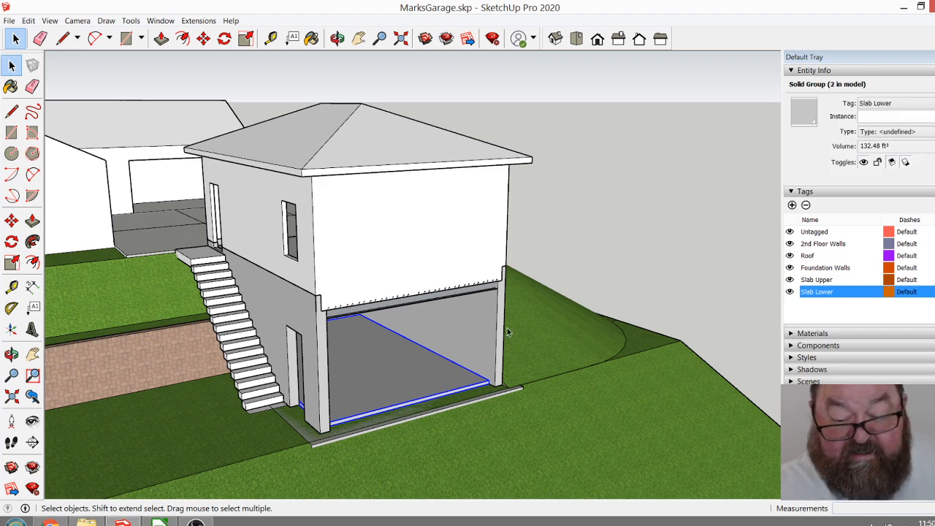
{"action": "key", "text": "Delete"}
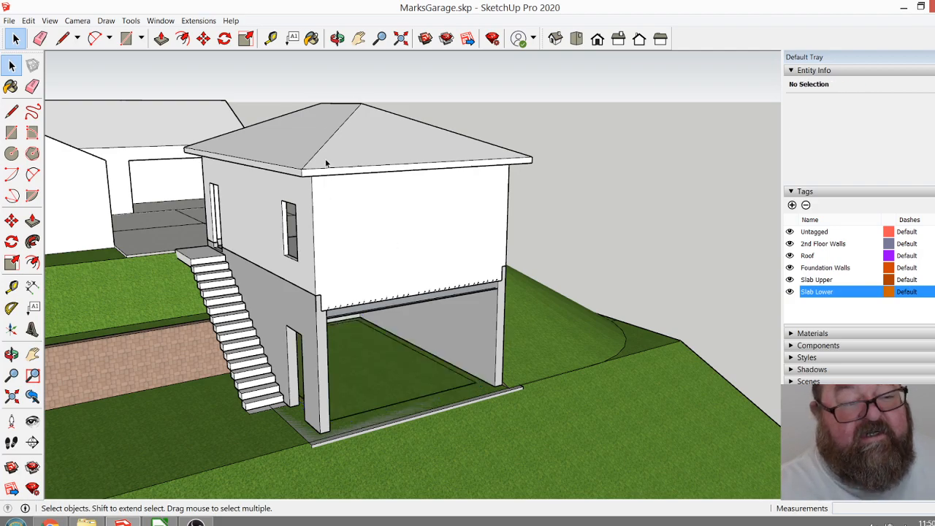
{"action": "left_click", "coordinate": [337, 37]}
{"action": "left_click_drag", "start_coordinate": [350, 287], "coordinate": [254, 420]}
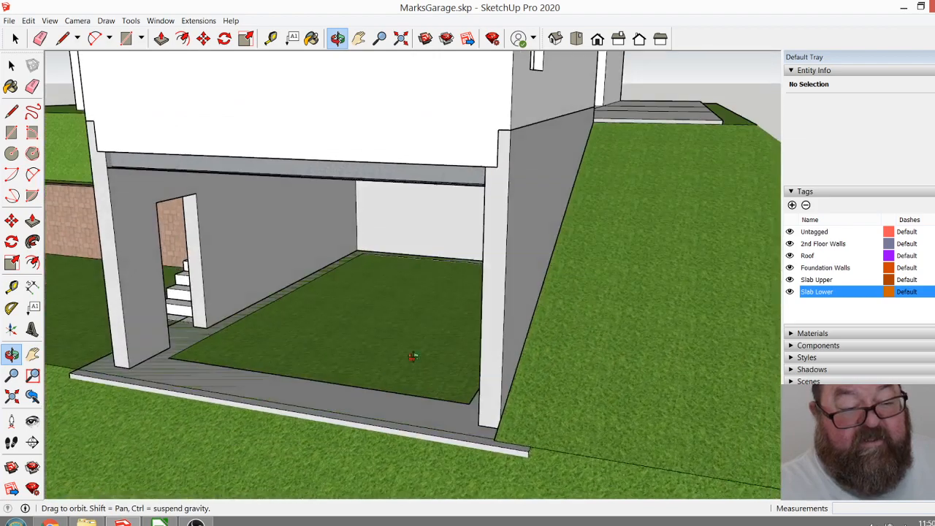
Examine the garage model from several sides and compare it with the second copy of the site behind it.
{"action": "left_click_drag", "start_coordinate": [359, 391], "coordinate": [546, 437]}
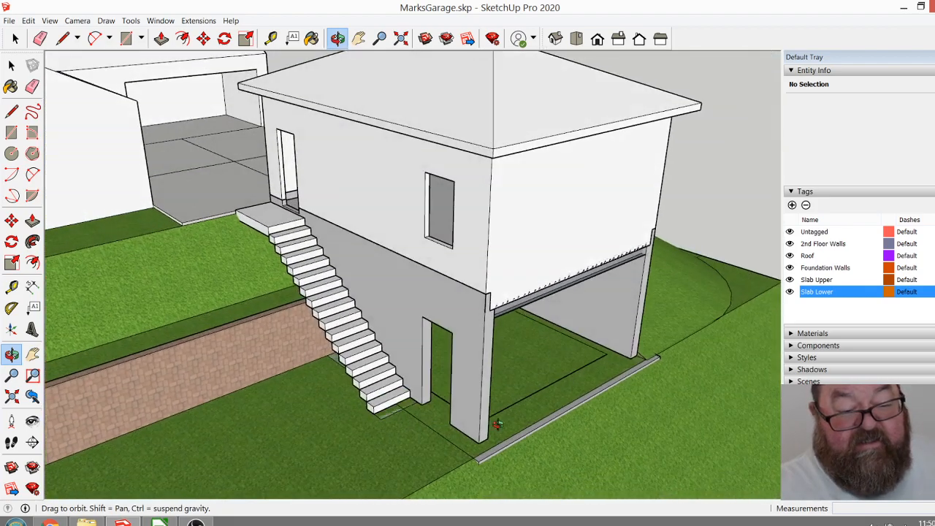
{"action": "scroll", "coordinate": [453, 381], "scroll_direction": "down", "scroll_amount": 2}
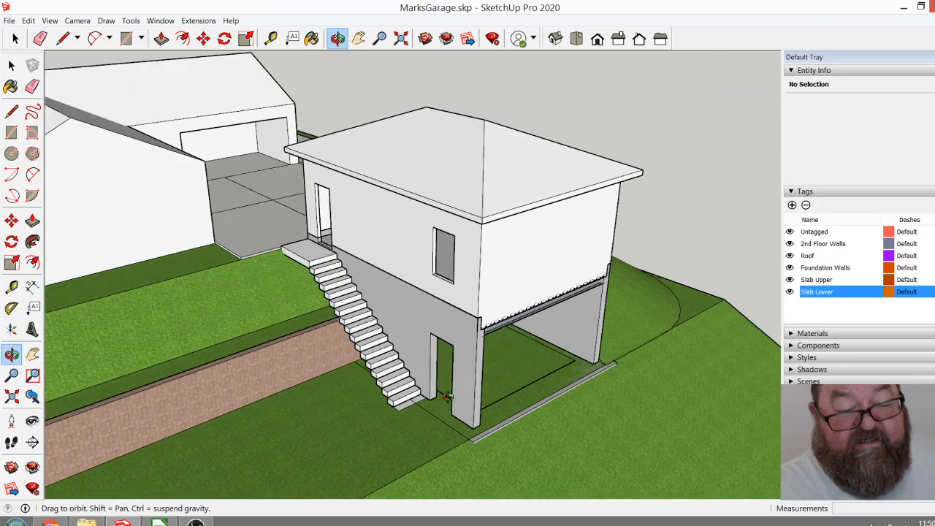
{"action": "left_click_drag", "start_coordinate": [489, 392], "coordinate": [475, 434]}
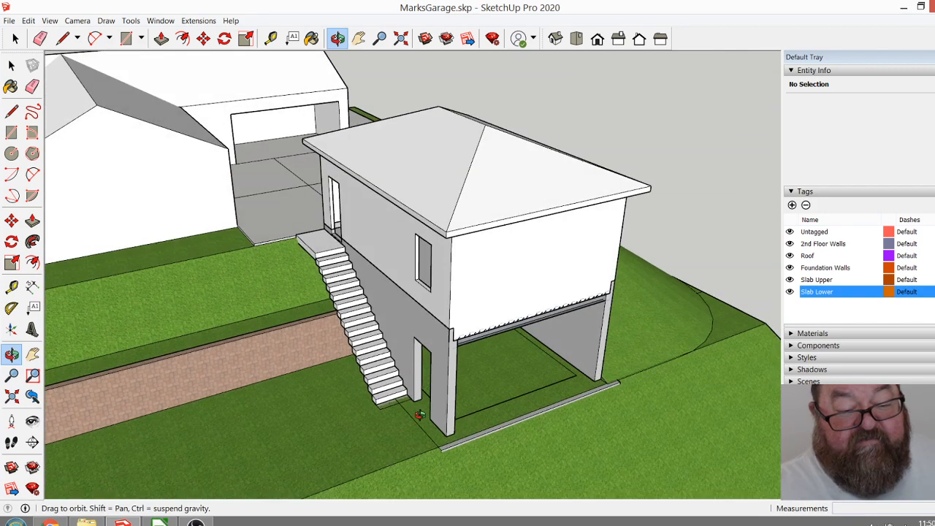
{"action": "scroll", "coordinate": [524, 409], "scroll_direction": "down", "scroll_amount": 2}
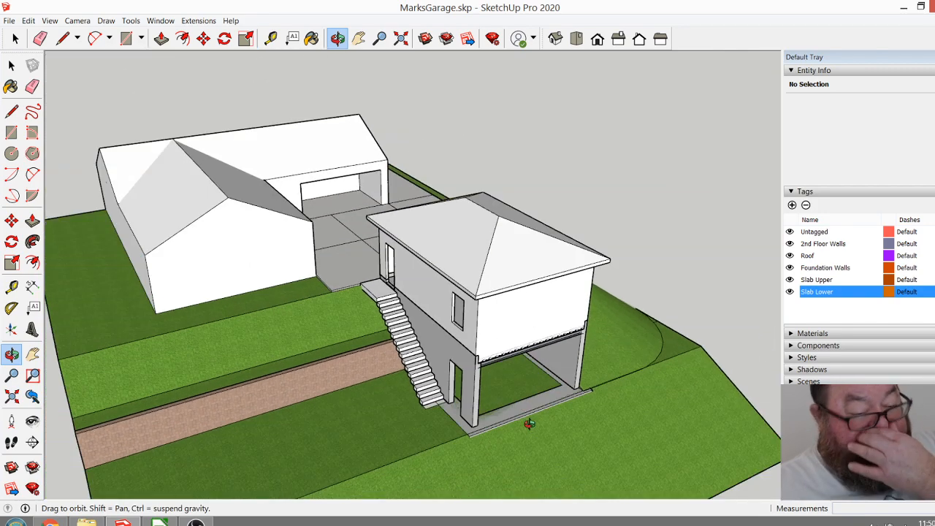
{"action": "left_click_drag", "start_coordinate": [472, 387], "coordinate": [609, 432]}
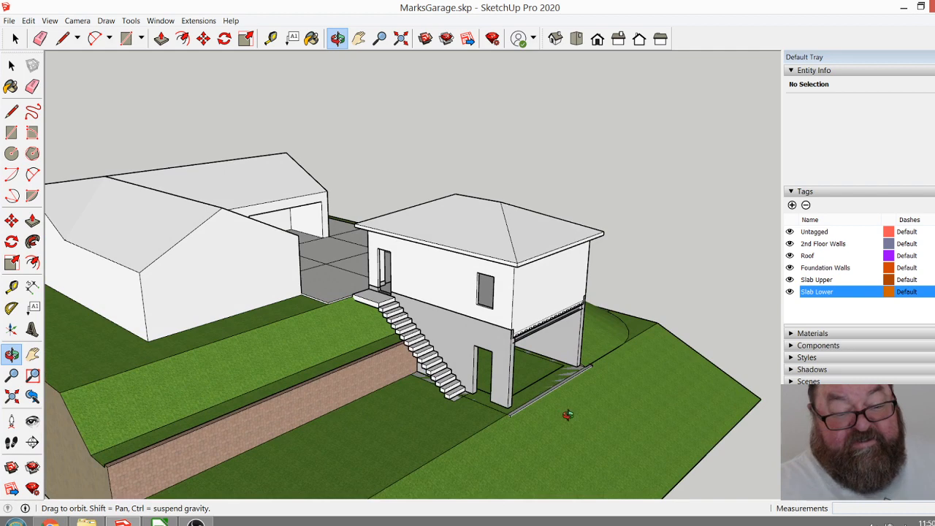
{"action": "scroll", "coordinate": [541, 389], "scroll_direction": "up", "scroll_amount": 3}
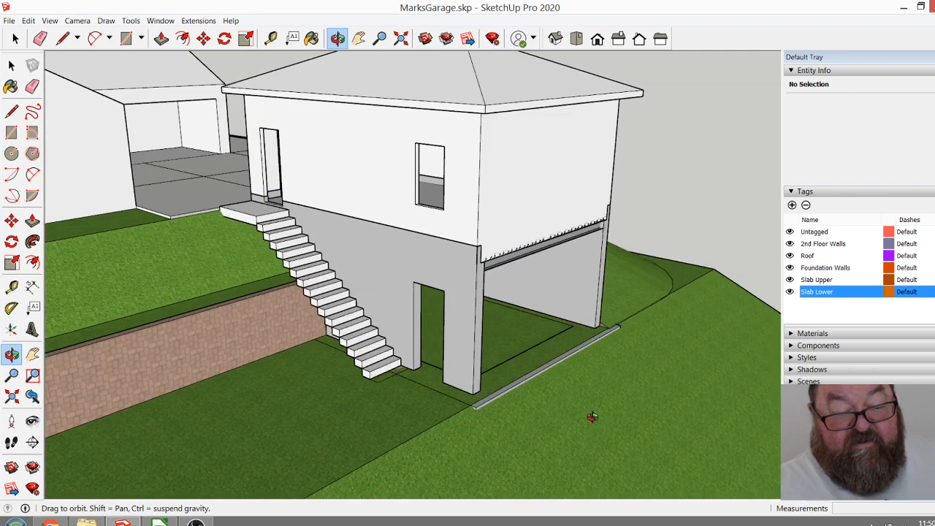
{"action": "scroll", "coordinate": [510, 370], "scroll_direction": "down", "scroll_amount": 2}
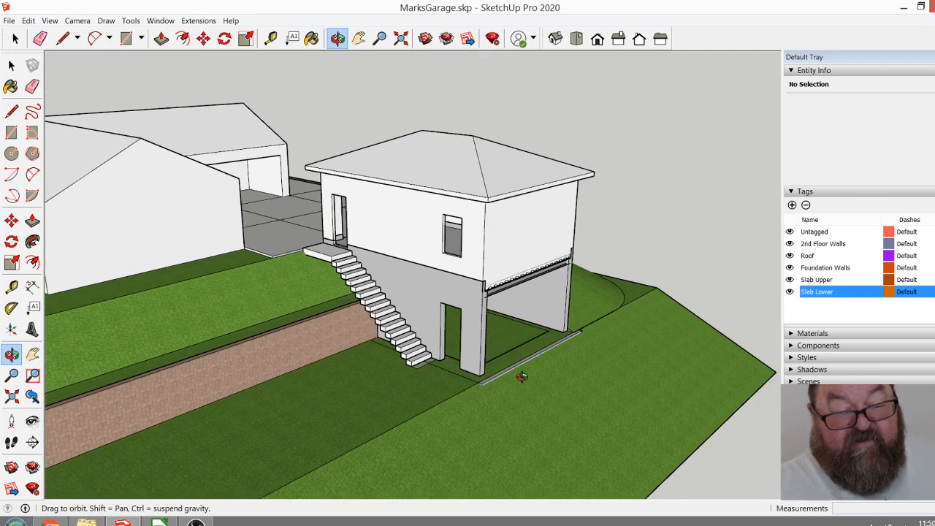
{"action": "left_click_drag", "start_coordinate": [503, 375], "coordinate": [413, 370]}
{"action": "left_click_drag", "start_coordinate": [493, 353], "coordinate": [310, 404]}
{"action": "left_click_drag", "start_coordinate": [460, 391], "coordinate": [717, 370]}
{"action": "scroll", "coordinate": [397, 382], "scroll_direction": "up", "scroll_amount": 10}
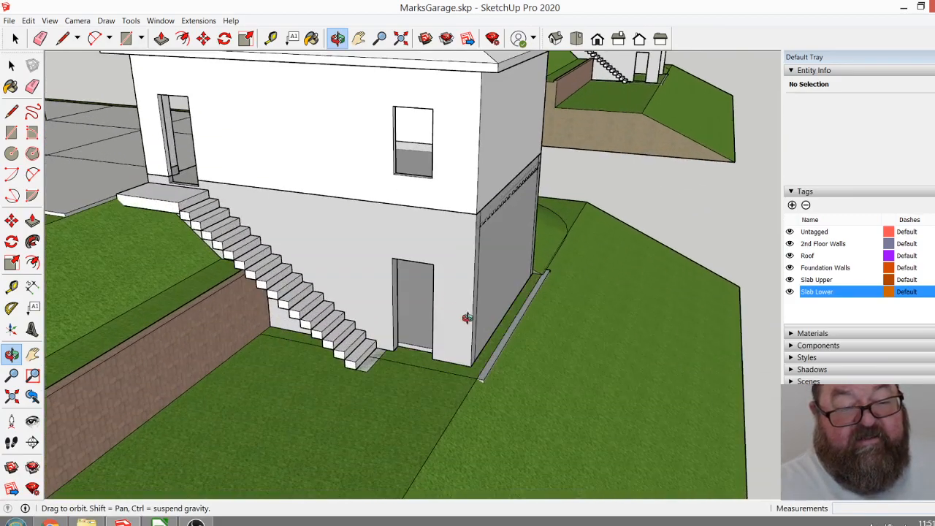
{"action": "left_click_drag", "start_coordinate": [468, 317], "coordinate": [313, 349]}
{"action": "scroll", "coordinate": [458, 387], "scroll_direction": "down", "scroll_amount": 5}
{"action": "scroll", "coordinate": [459, 387], "scroll_direction": "up", "scroll_amount": 2}
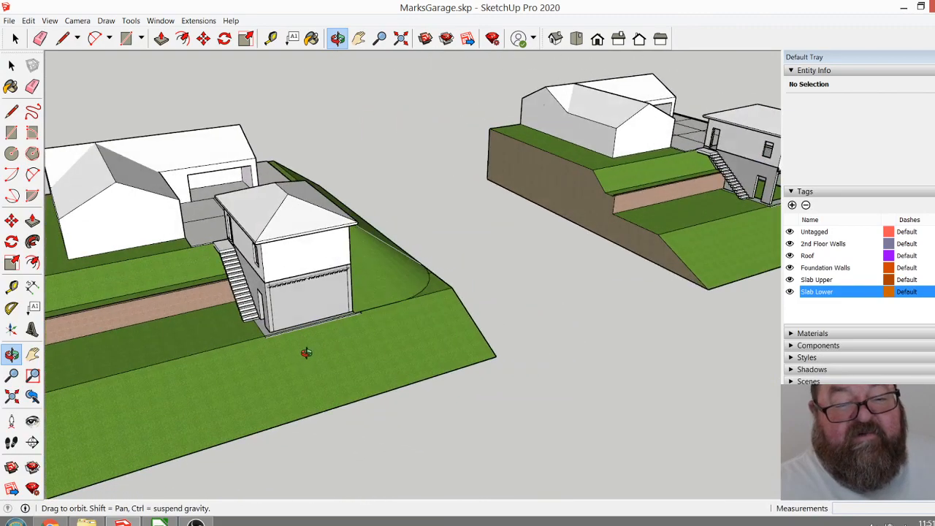
{"action": "scroll", "coordinate": [301, 381], "scroll_direction": "down", "scroll_amount": 3}
{"action": "left_click_drag", "start_coordinate": [418, 347], "coordinate": [458, 343]}
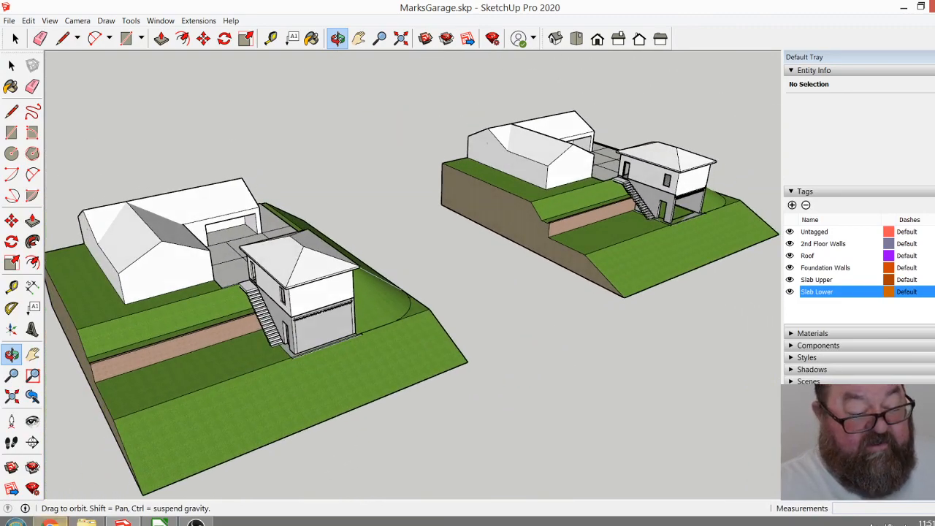
Switch to the YouTube Studio live dashboard in the browser and review the stream settings and live chat.
{"action": "left_click", "coordinate": [50, 522]}
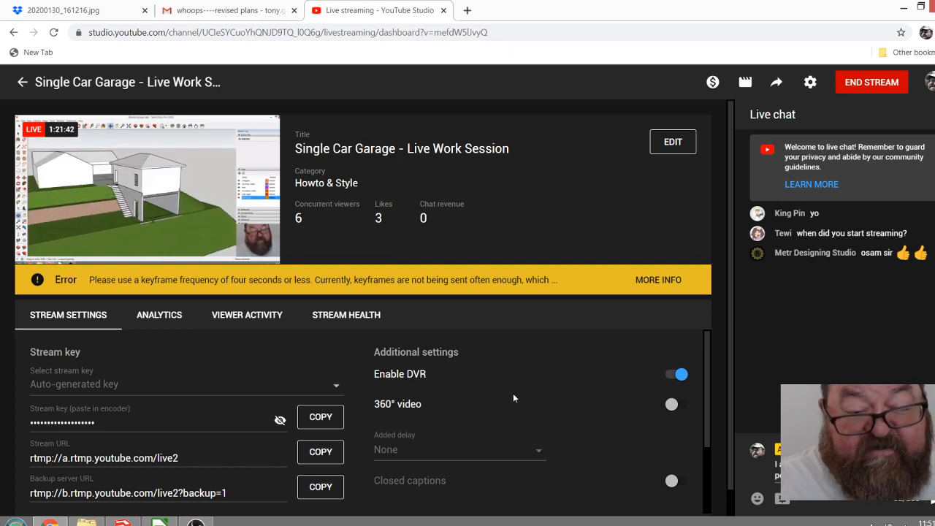
{"action": "scroll", "coordinate": [513, 402], "scroll_direction": "down", "scroll_amount": 2}
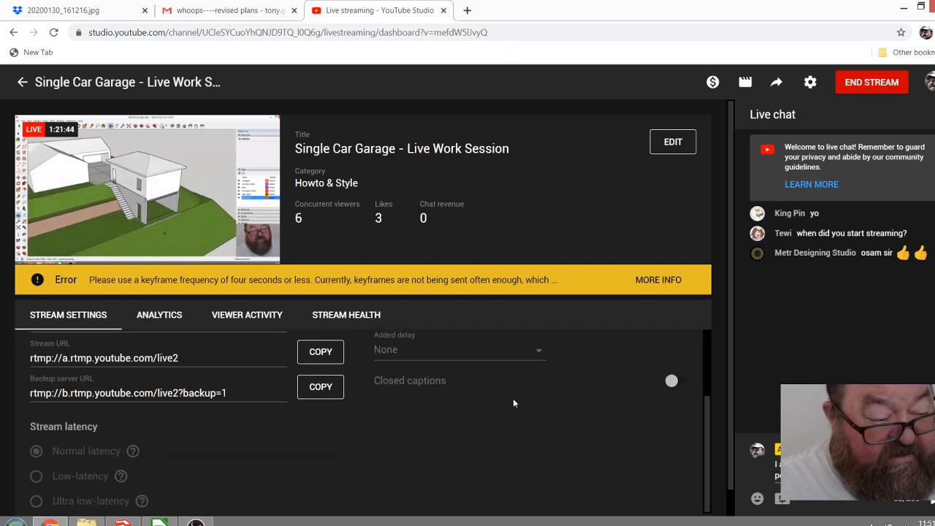
{"action": "scroll", "coordinate": [582, 443], "scroll_direction": "up", "scroll_amount": 1}
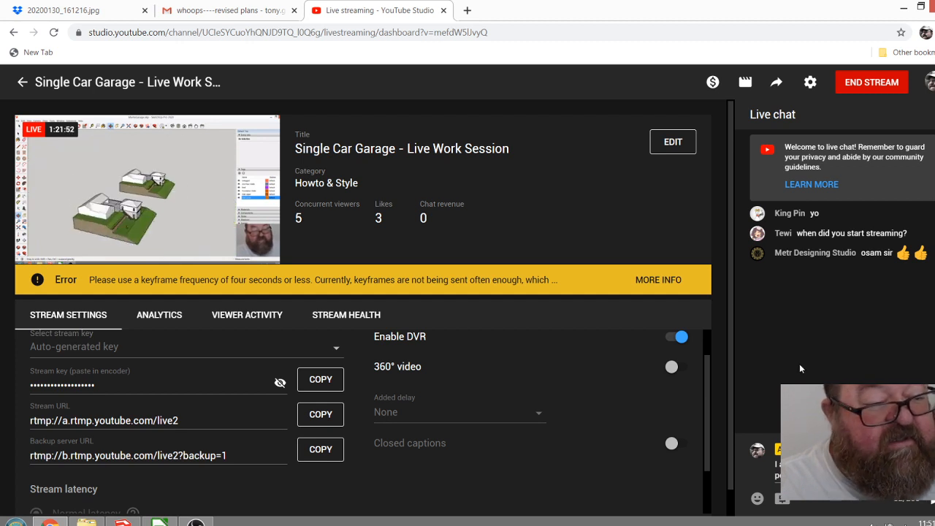
{"action": "scroll", "coordinate": [667, 405], "scroll_direction": "down", "scroll_amount": 1}
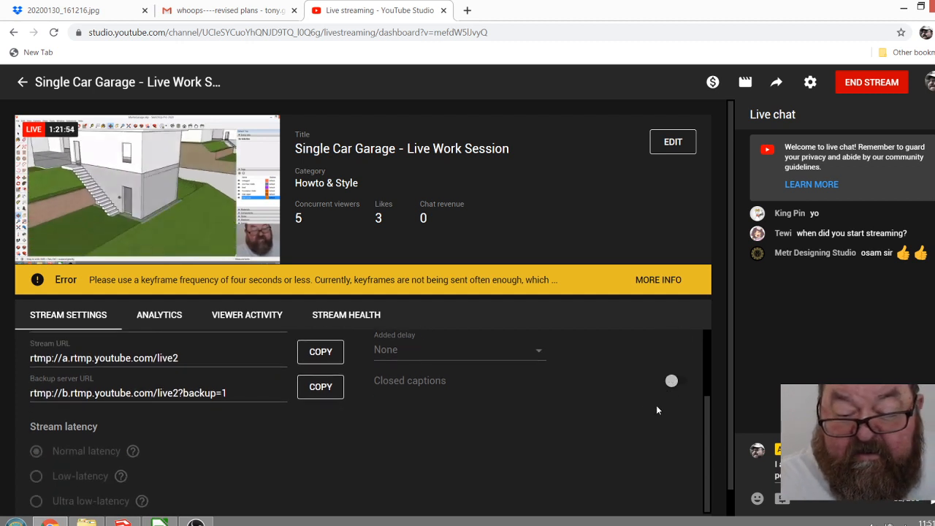
{"action": "scroll", "coordinate": [642, 406], "scroll_direction": "down", "scroll_amount": 1}
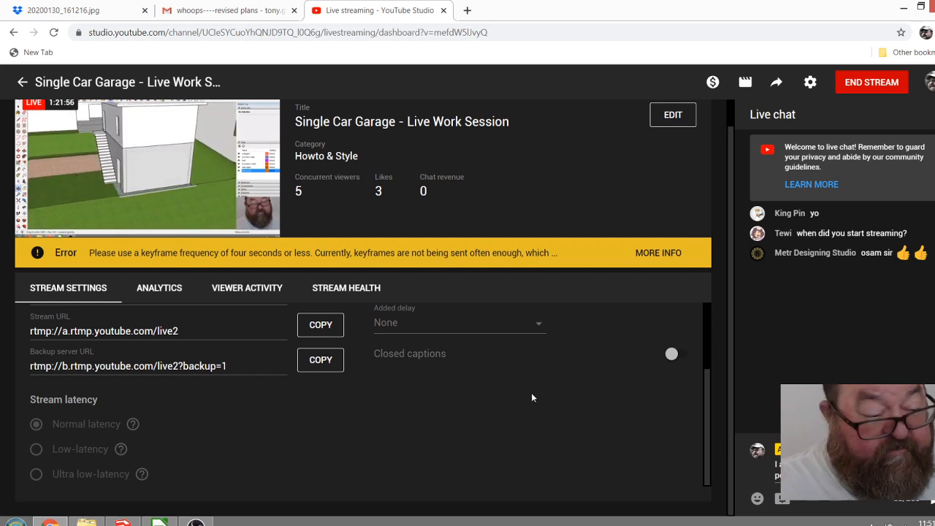
{"action": "scroll", "coordinate": [574, 411], "scroll_direction": "up", "scroll_amount": 2}
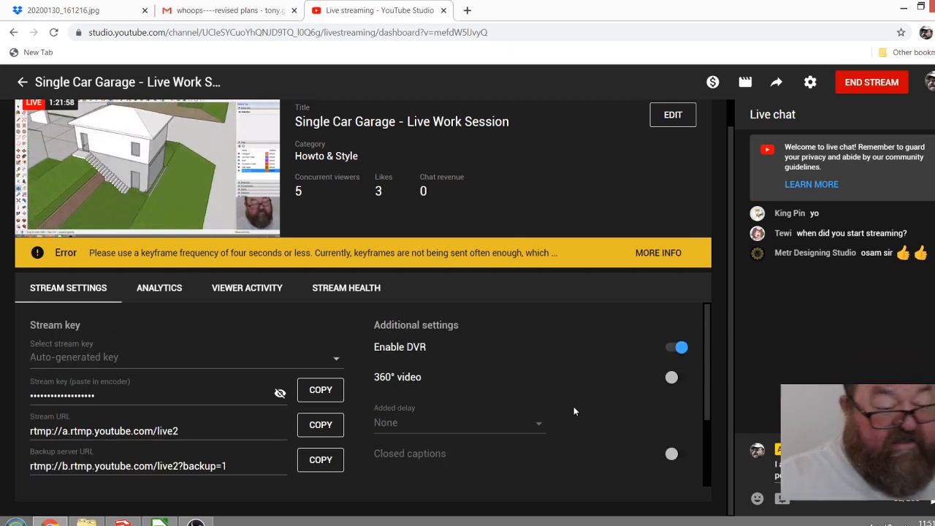
{"action": "scroll", "coordinate": [609, 401], "scroll_direction": "up", "scroll_amount": 1}
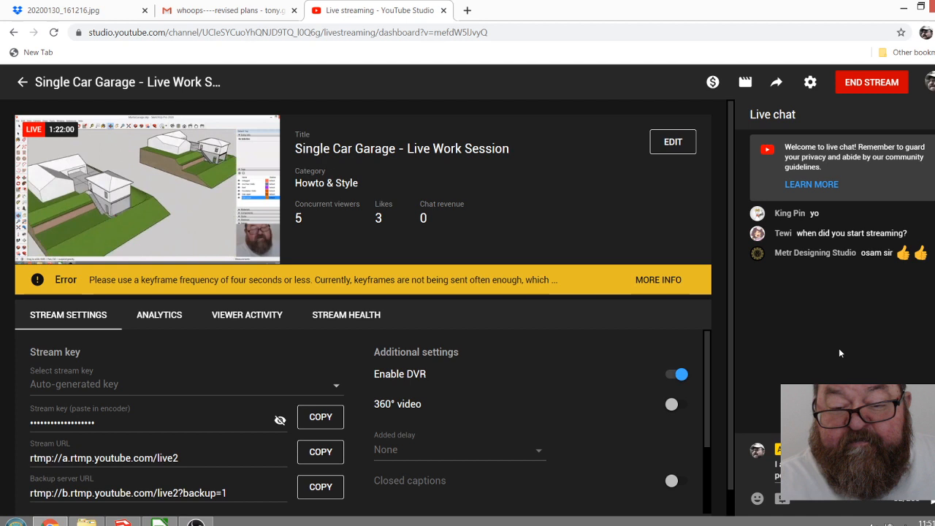
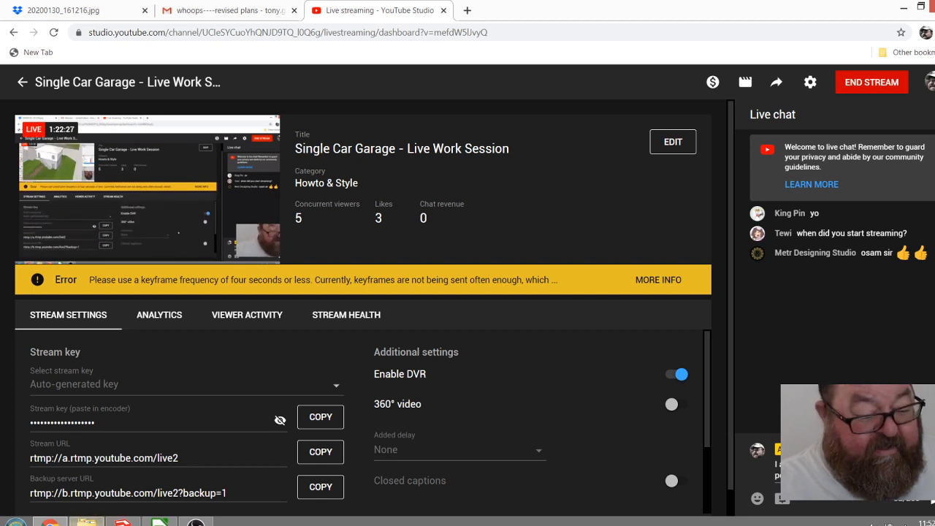
Switch back to the SketchUp model and view the garage and sloped site from the stair side.
{"action": "left_click", "coordinate": [122, 522]}
{"action": "mouse_move", "coordinate": [407, 267]}
{"action": "left_mouse_down"}
{"action": "mouse_move", "coordinate": [309, 442]}
{"action": "mouse_move", "coordinate": [341, 425]}
{"action": "mouse_move", "coordinate": [292, 388]}
{"action": "mouse_move", "coordinate": [334, 381]}
{"action": "mouse_move", "coordinate": [255, 382]}
{"action": "left_mouse_up"}
{"action": "scroll", "coordinate": [248, 382], "scroll_direction": "up", "scroll_amount": 8}
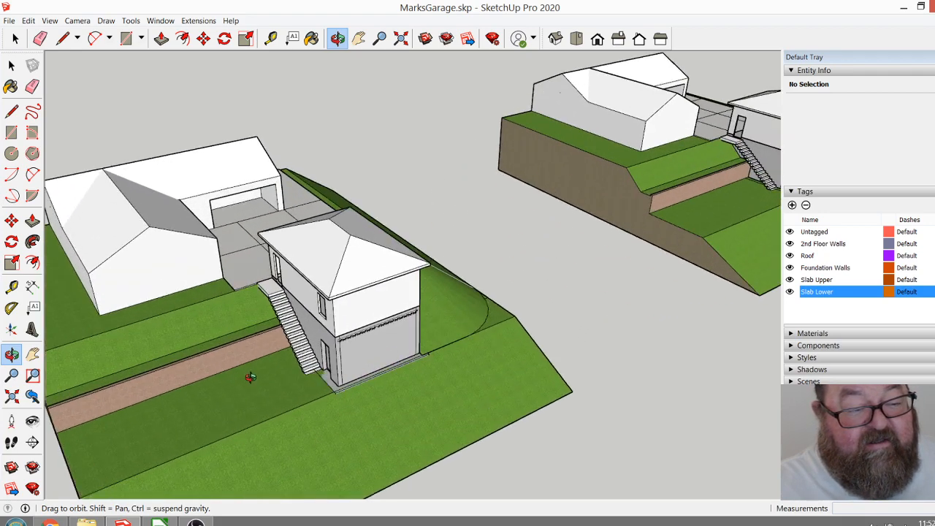
{"action": "mouse_move", "coordinate": [459, 363]}
{"action": "left_mouse_down"}
{"action": "mouse_move", "coordinate": [265, 365]}
{"action": "mouse_move", "coordinate": [469, 355]}
{"action": "mouse_move", "coordinate": [265, 355]}
{"action": "mouse_move", "coordinate": [167, 343]}
{"action": "mouse_move", "coordinate": [343, 351]}
{"action": "mouse_move", "coordinate": [274, 340]}
{"action": "mouse_move", "coordinate": [398, 370]}
{"action": "mouse_move", "coordinate": [441, 423]}
{"action": "mouse_move", "coordinate": [156, 453]}
{"action": "mouse_move", "coordinate": [163, 393]}
{"action": "mouse_move", "coordinate": [209, 253]}
{"action": "mouse_move", "coordinate": [375, 314]}
{"action": "mouse_move", "coordinate": [394, 442]}
{"action": "mouse_move", "coordinate": [278, 430]}
{"action": "mouse_move", "coordinate": [599, 371]}
{"action": "mouse_move", "coordinate": [438, 418]}
{"action": "mouse_move", "coordinate": [565, 405]}
{"action": "left_mouse_up"}
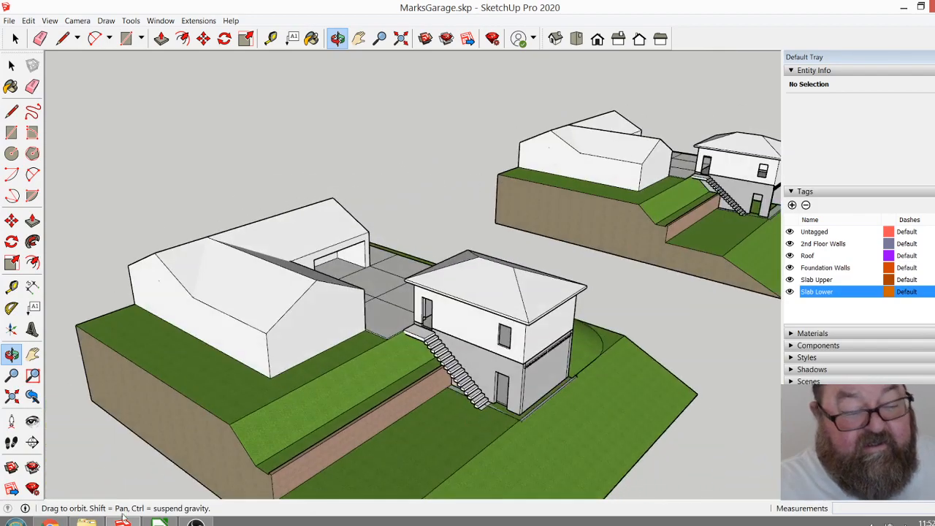
Switch to the browser and look through the Dropbox site photos from 20200130_161216.jpg to 20200130_161304.jpg.
{"action": "left_click", "coordinate": [50, 521]}
{"action": "left_click", "coordinate": [224, 10]}
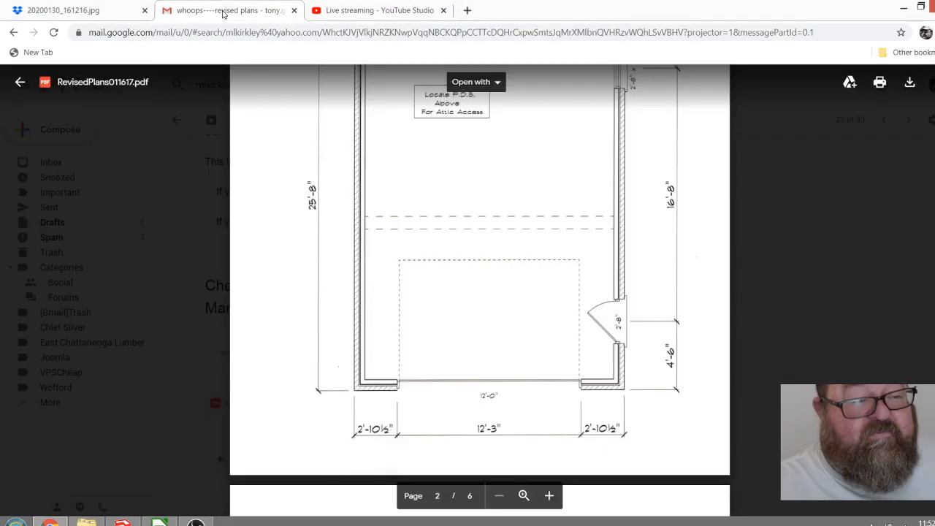
{"action": "left_click", "coordinate": [117, 16]}
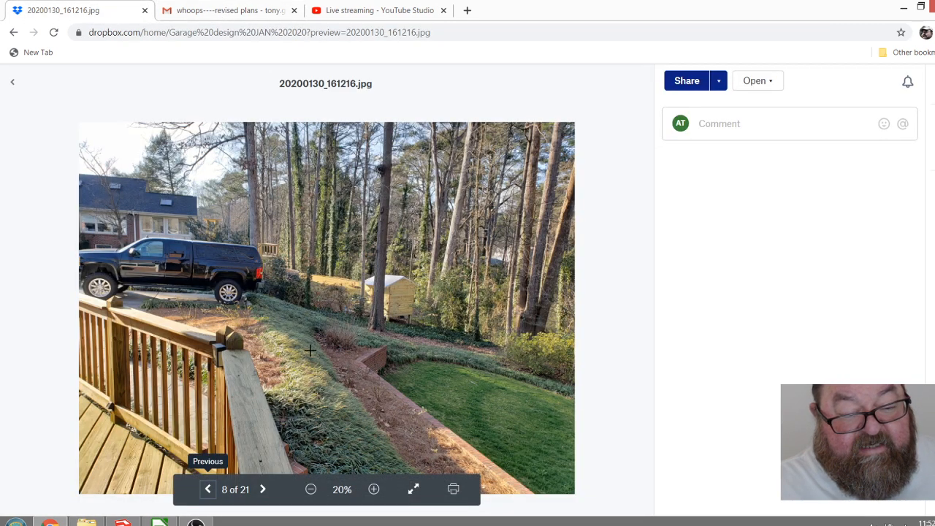
{"action": "left_click", "coordinate": [264, 489]}
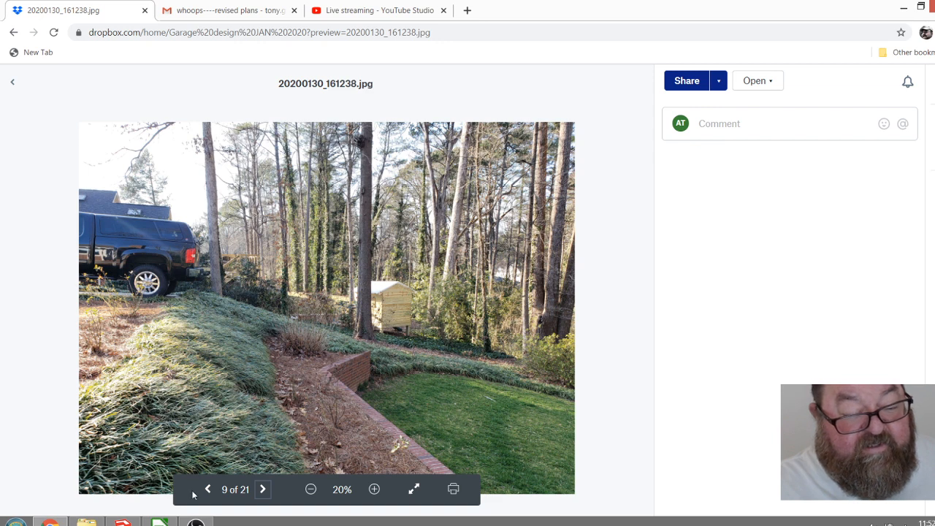
{"action": "left_click", "coordinate": [260, 491]}
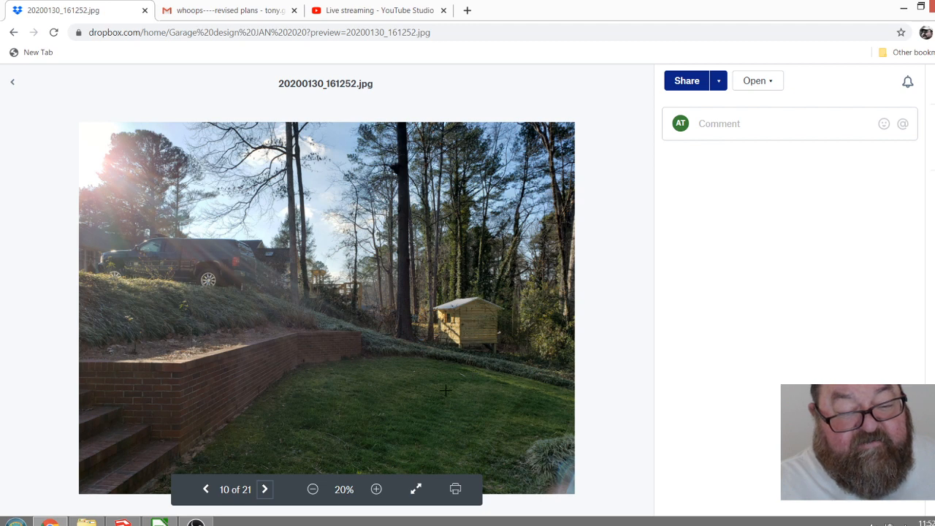
{"action": "left_click", "coordinate": [265, 490]}
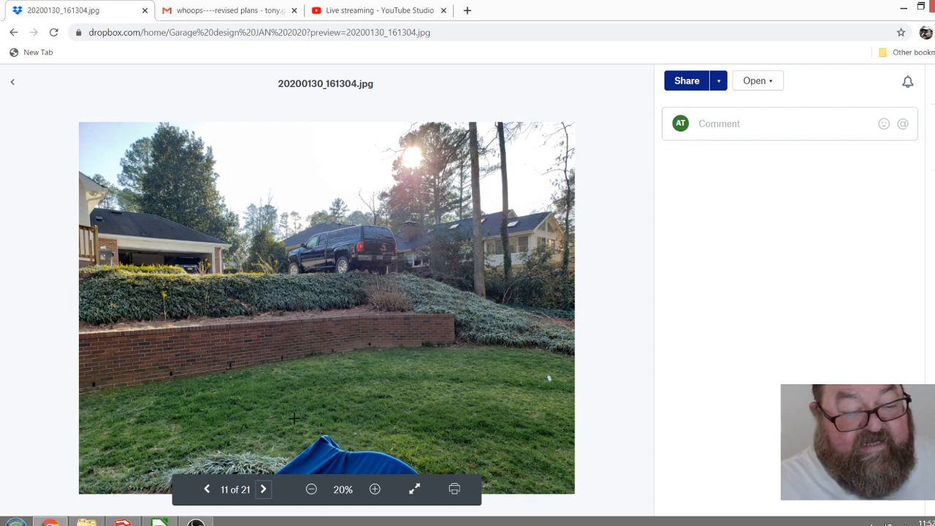
Return to SketchUp and examine how the closed-front garage sits on the slope, from its front and stair sides.
{"action": "key", "text": "alt+Tab"}
{"action": "scroll", "coordinate": [432, 414], "scroll_direction": "up", "scroll_amount": 6}
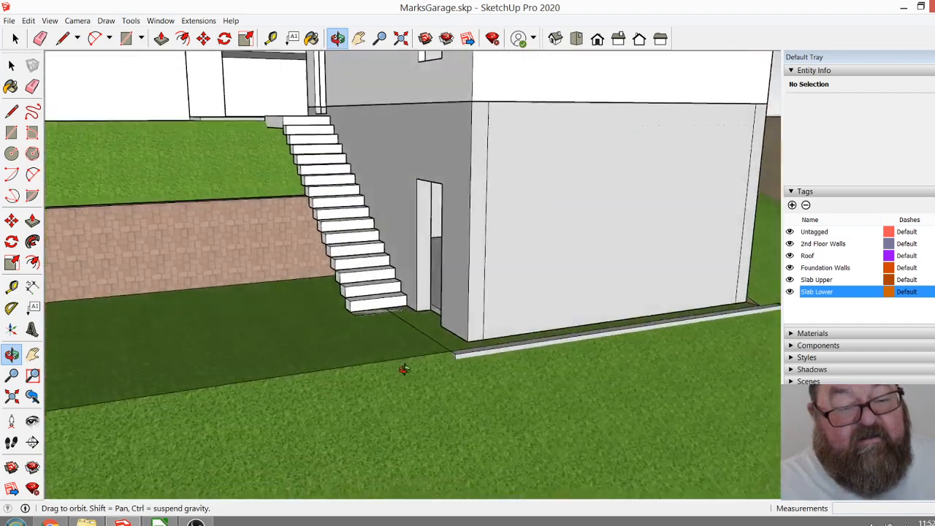
{"action": "middle_click_drag", "start_coordinate": [403, 369], "coordinate": [334, 403]}
{"action": "scroll", "coordinate": [515, 451], "scroll_direction": "down", "scroll_amount": 5}
{"action": "scroll", "coordinate": [334, 403], "scroll_direction": "down", "scroll_amount": 8}
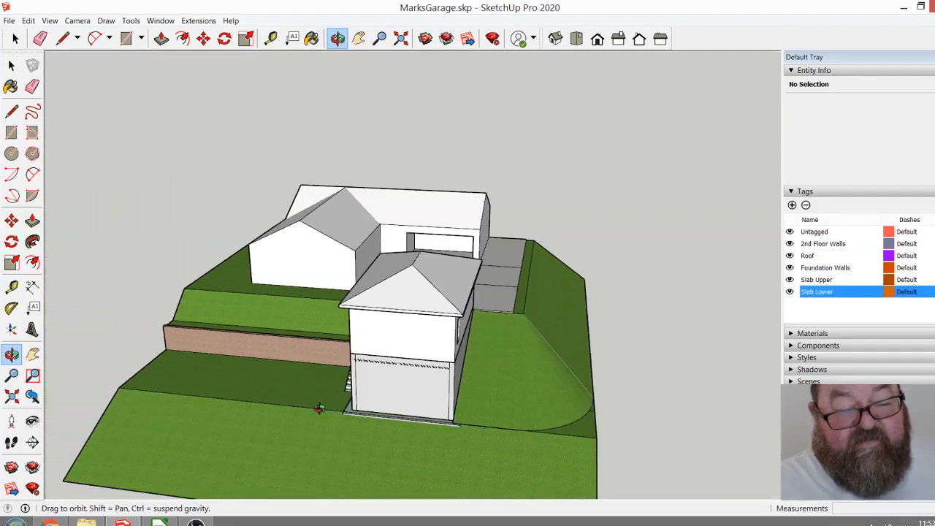
{"action": "middle_click_drag", "start_coordinate": [360, 436], "coordinate": [551, 435]}
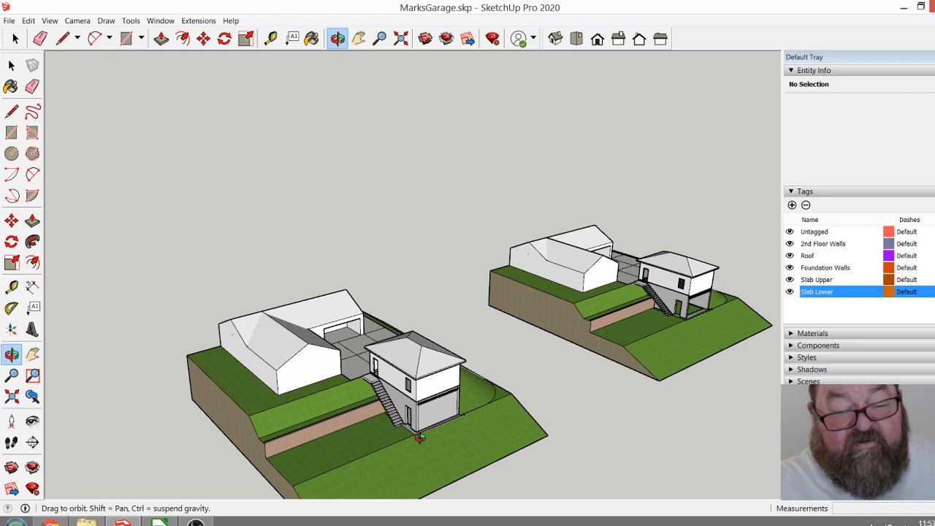
{"action": "middle_click_drag", "start_coordinate": [435, 425], "coordinate": [279, 427]}
{"action": "scroll", "coordinate": [336, 428], "scroll_direction": "up", "scroll_amount": 6}
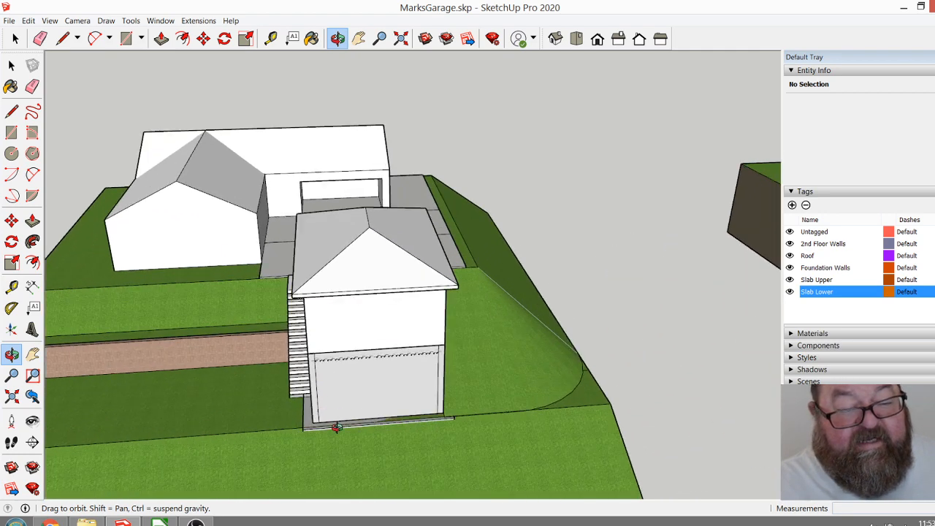
{"action": "middle_click_drag", "start_coordinate": [346, 414], "coordinate": [532, 365]}
{"action": "middle_click_drag", "start_coordinate": [469, 329], "coordinate": [596, 377]}
{"action": "scroll", "coordinate": [296, 310], "scroll_direction": "down", "scroll_amount": 3}
{"action": "scroll", "coordinate": [372, 337], "scroll_direction": "up", "scroll_amount": 5}
{"action": "scroll", "coordinate": [376, 331], "scroll_direction": "up", "scroll_amount": 2}
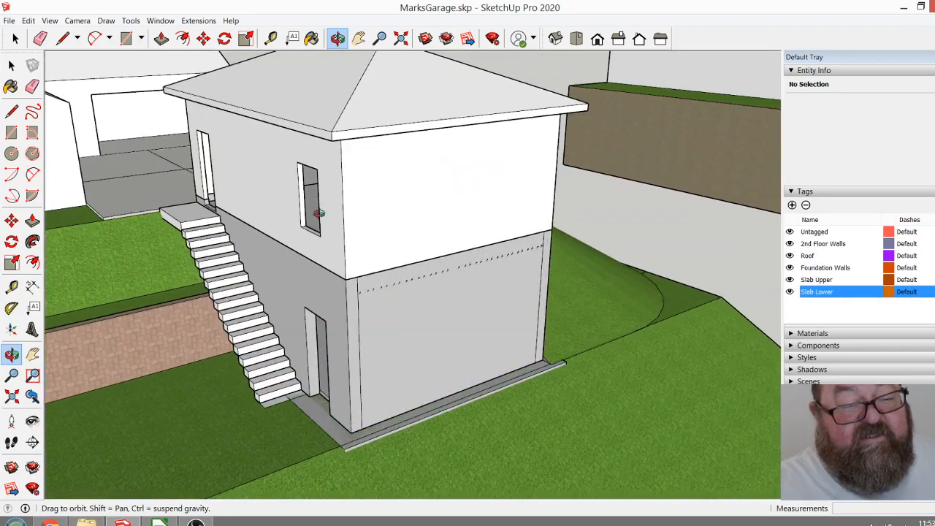
Examine the exterior stairs, the brick retaining wall and the lower door opening on the garage's side wall.
{"action": "middle_click_drag", "start_coordinate": [342, 226], "coordinate": [413, 212]}
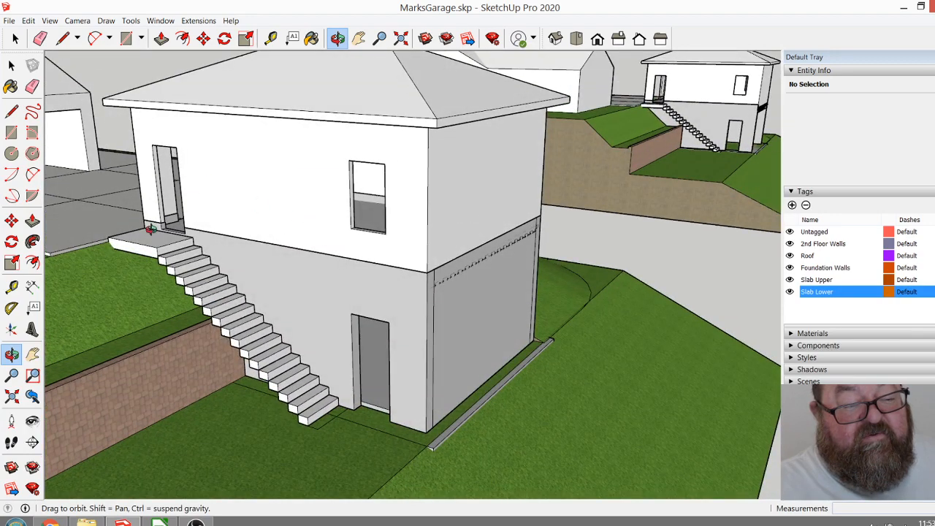
{"action": "middle_click_drag", "start_coordinate": [282, 383], "coordinate": [363, 371]}
{"action": "scroll", "coordinate": [248, 373], "scroll_direction": "up", "scroll_amount": 3}
{"action": "scroll", "coordinate": [452, 291], "scroll_direction": "up", "scroll_amount": 2}
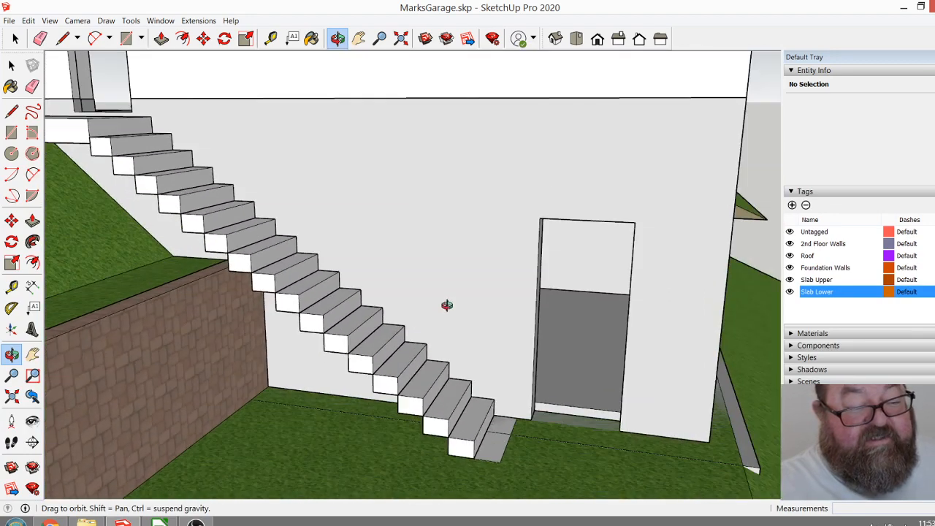
{"action": "left_click_drag", "start_coordinate": [264, 290], "coordinate": [317, 348]}
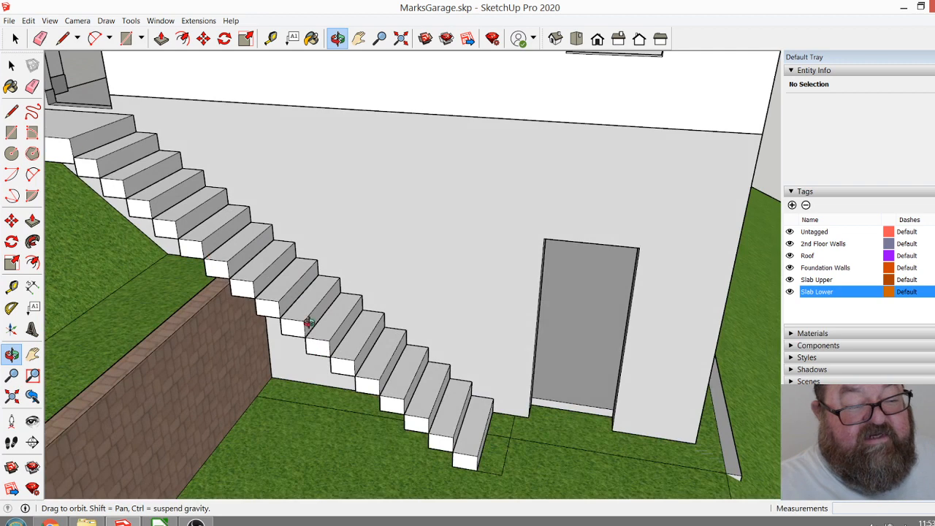
{"action": "scroll", "coordinate": [401, 380], "scroll_direction": "down", "scroll_amount": 4}
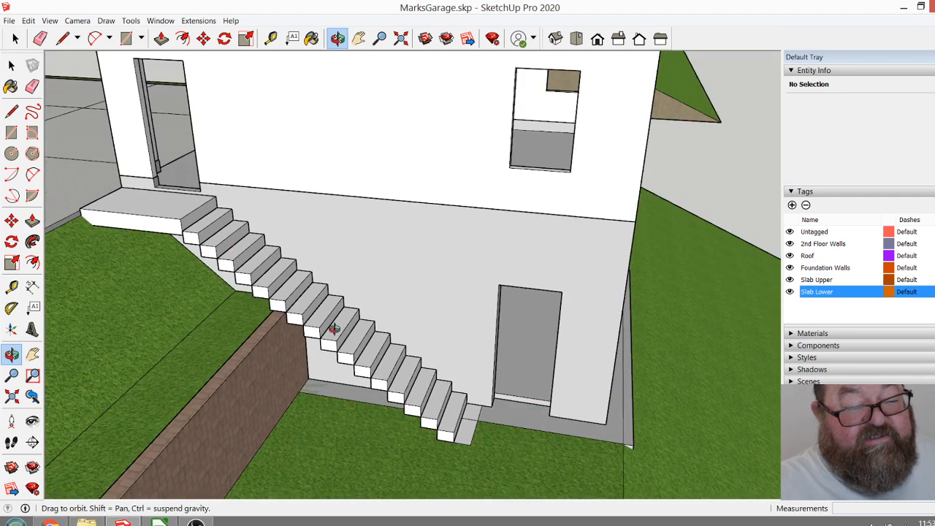
{"action": "left_click_drag", "start_coordinate": [332, 329], "coordinate": [289, 312]}
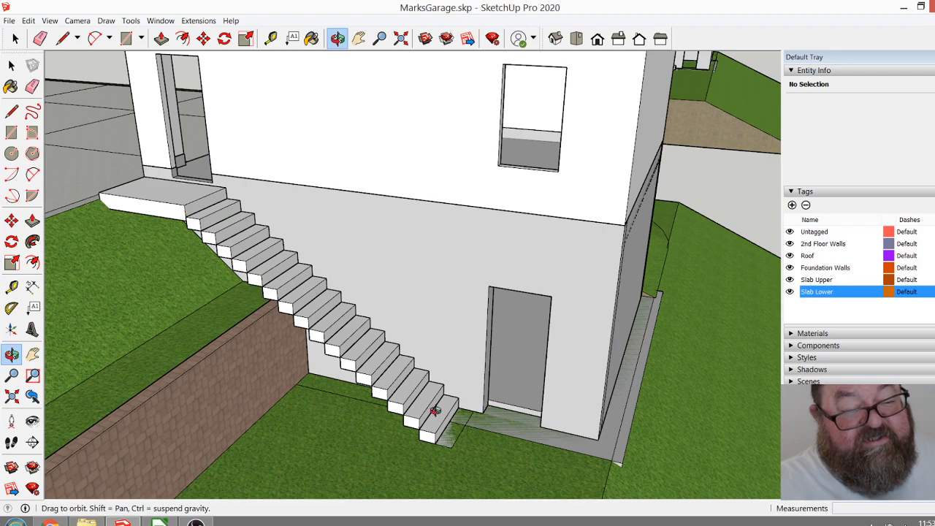
{"action": "scroll", "coordinate": [346, 358], "scroll_direction": "down", "scroll_amount": 1}
{"action": "scroll", "coordinate": [351, 369], "scroll_direction": "up", "scroll_amount": 7}
{"action": "mouse_move", "coordinate": [375, 363]}
{"action": "left_mouse_down"}
{"action": "mouse_move", "coordinate": [552, 292]}
{"action": "mouse_move", "coordinate": [416, 249]}
{"action": "mouse_move", "coordinate": [307, 234]}
{"action": "mouse_move", "coordinate": [396, 388]}
{"action": "mouse_move", "coordinate": [346, 343]}
{"action": "mouse_move", "coordinate": [446, 359]}
{"action": "mouse_move", "coordinate": [361, 369]}
{"action": "left_mouse_up"}
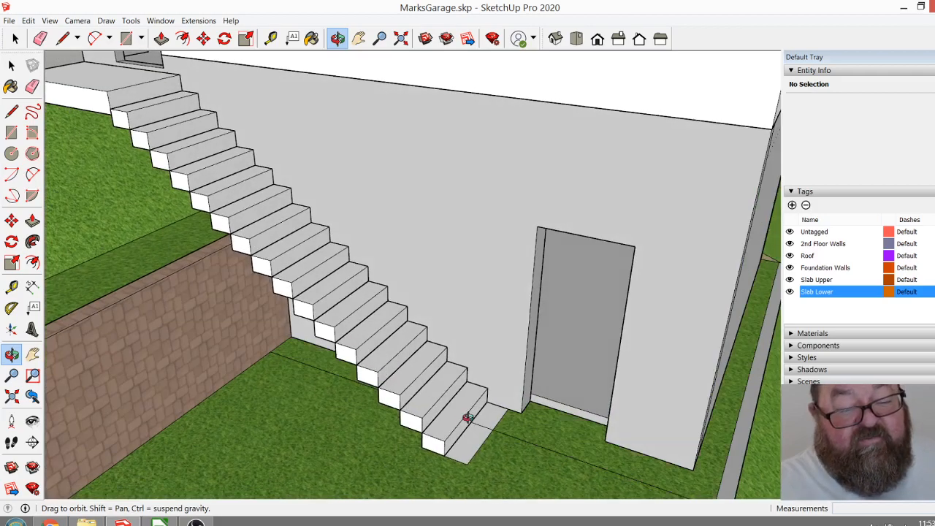
{"action": "scroll", "coordinate": [491, 436], "scroll_direction": "down", "scroll_amount": 3}
{"action": "scroll", "coordinate": [375, 328], "scroll_direction": "down", "scroll_amount": 2}
{"action": "left_click_drag", "start_coordinate": [434, 346], "coordinate": [477, 398]}
{"action": "scroll", "coordinate": [380, 349], "scroll_direction": "down", "scroll_amount": 6}
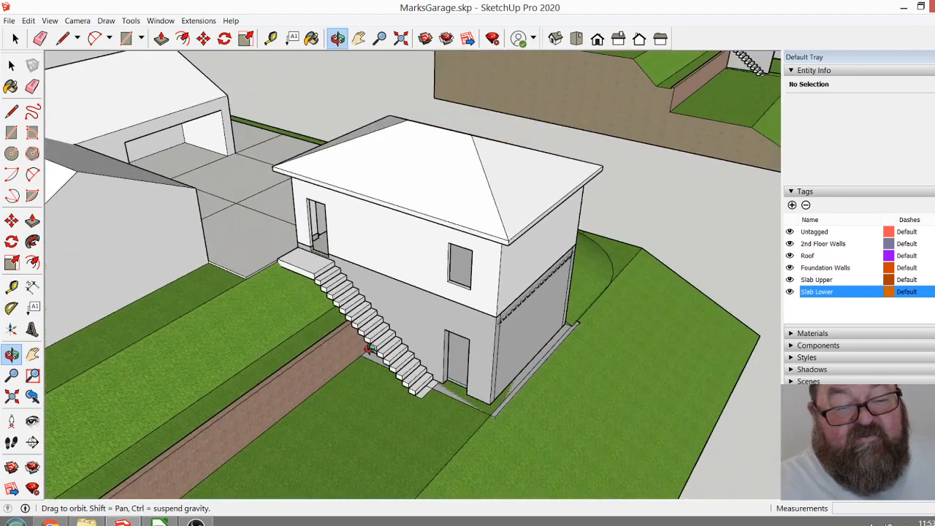
Inspect the open garage front, ceiling beams and floor outline in the second site copy and compare it with the first copy.
{"action": "scroll", "coordinate": [246, 379], "scroll_direction": "down", "scroll_amount": 5}
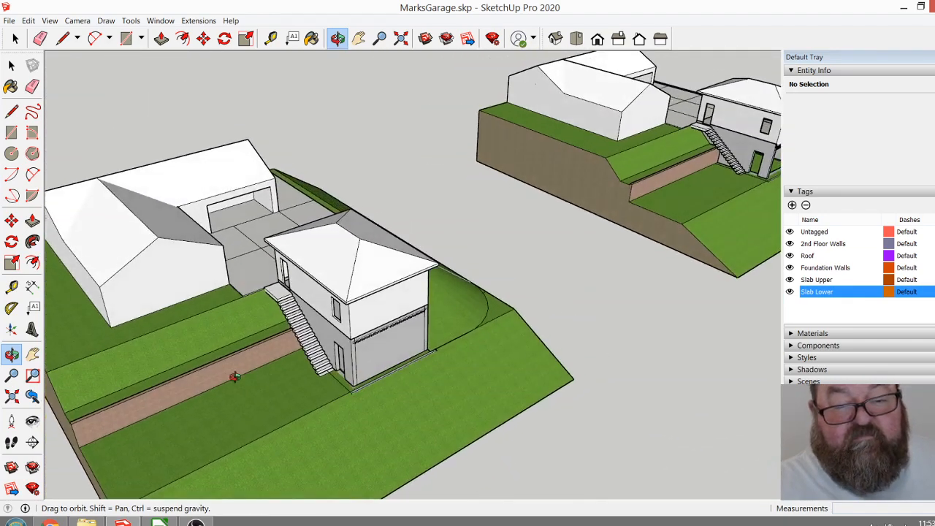
{"action": "scroll", "coordinate": [519, 280], "scroll_direction": "up", "scroll_amount": 10}
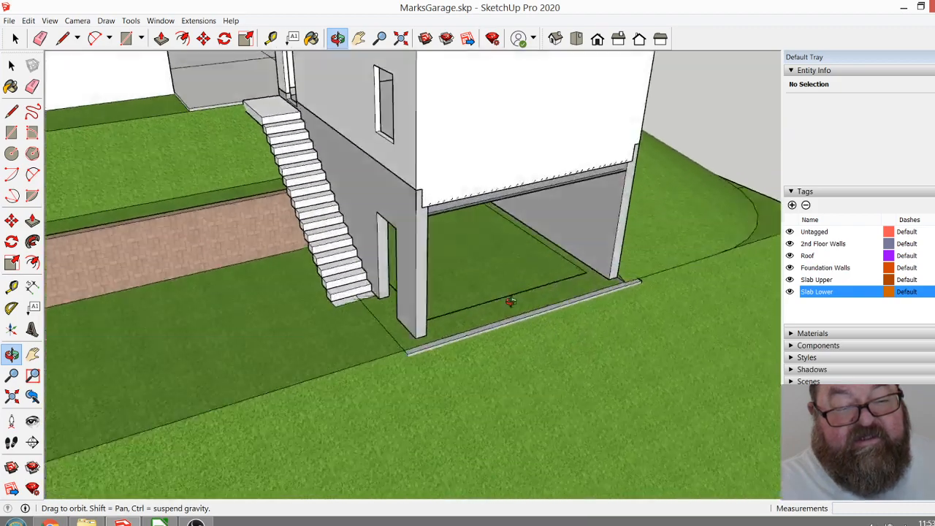
{"action": "left_click_drag", "start_coordinate": [510, 301], "coordinate": [417, 176]}
{"action": "scroll", "coordinate": [444, 153], "scroll_direction": "up", "scroll_amount": 8}
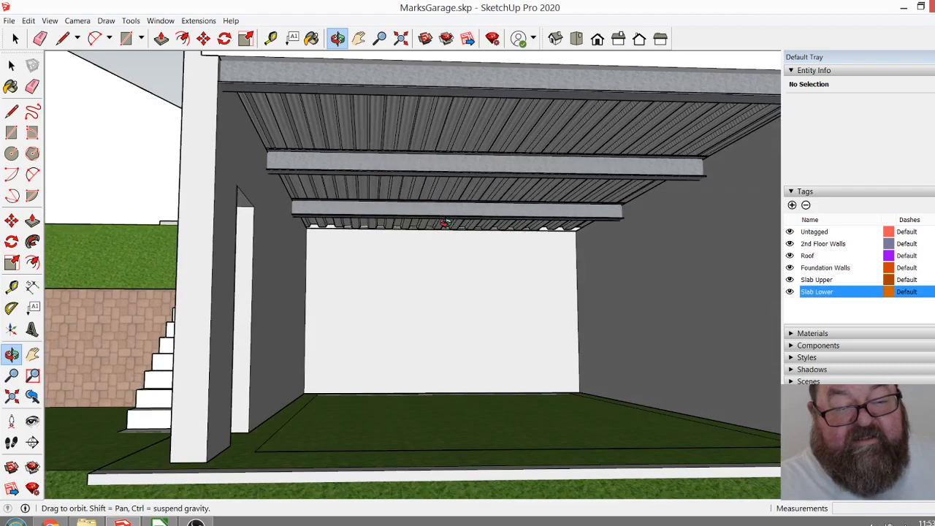
{"action": "scroll", "coordinate": [444, 223], "scroll_direction": "down", "scroll_amount": 10}
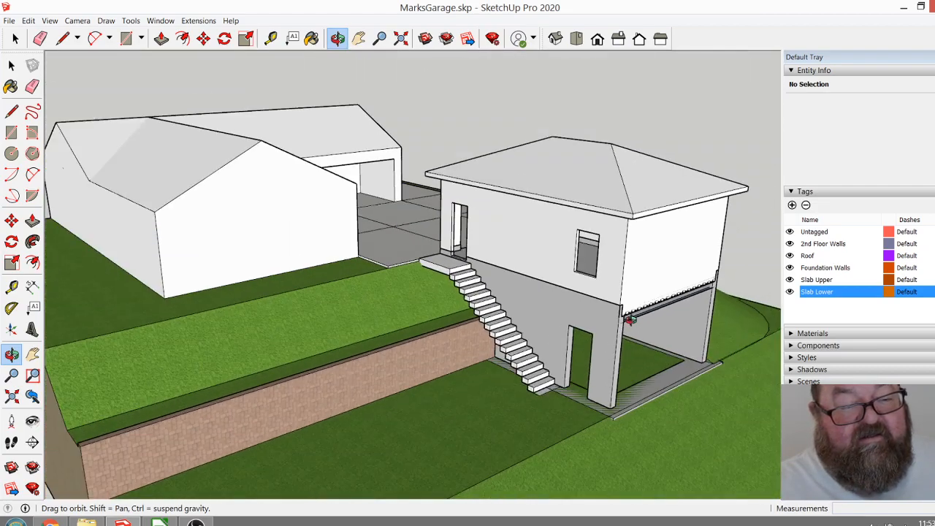
{"action": "left_click_drag", "start_coordinate": [643, 411], "coordinate": [587, 357]}
{"action": "scroll", "coordinate": [577, 398], "scroll_direction": "down", "scroll_amount": 2}
{"action": "scroll", "coordinate": [621, 446], "scroll_direction": "up", "scroll_amount": 6}
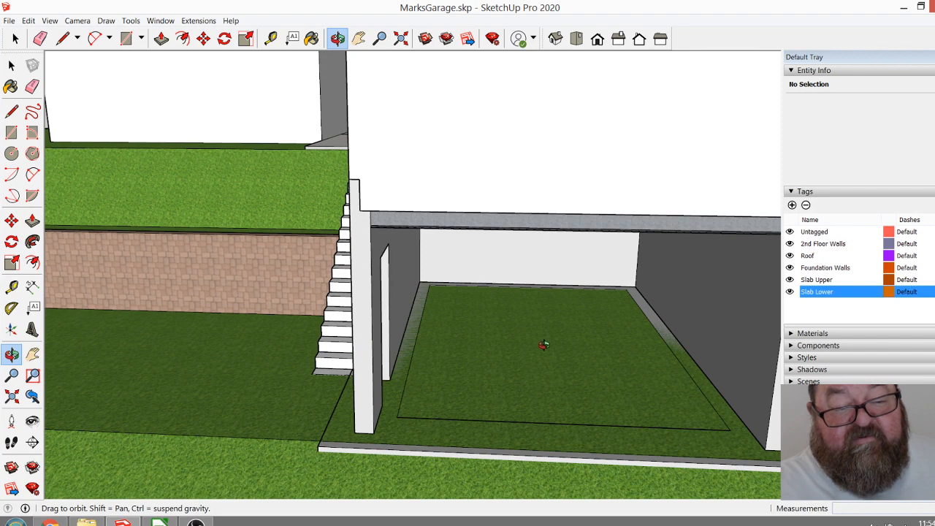
{"action": "scroll", "coordinate": [572, 342], "scroll_direction": "down", "scroll_amount": 10}
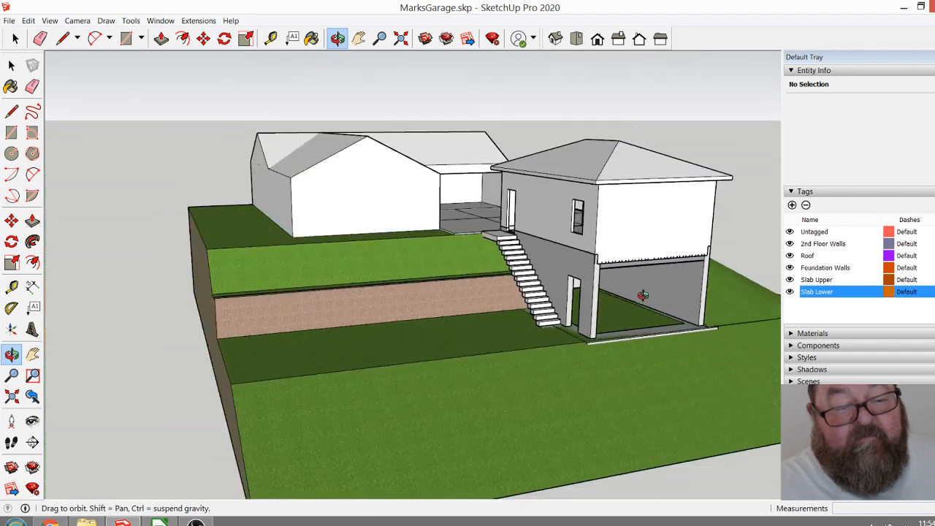
{"action": "scroll", "coordinate": [570, 285], "scroll_direction": "down", "scroll_amount": 6}
{"action": "left_click_drag", "start_coordinate": [439, 319], "coordinate": [307, 422]}
{"action": "scroll", "coordinate": [307, 421], "scroll_direction": "up", "scroll_amount": 3}
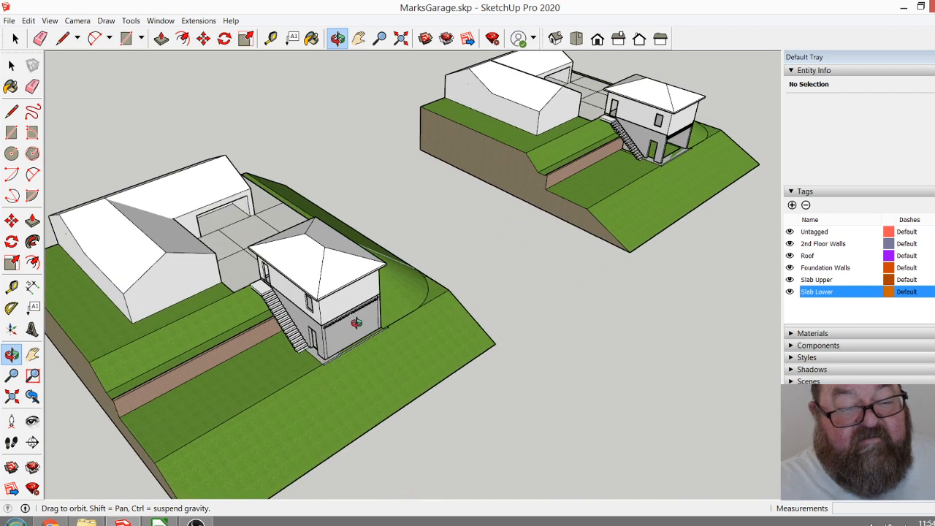
{"action": "scroll", "coordinate": [350, 360], "scroll_direction": "down", "scroll_amount": 2}
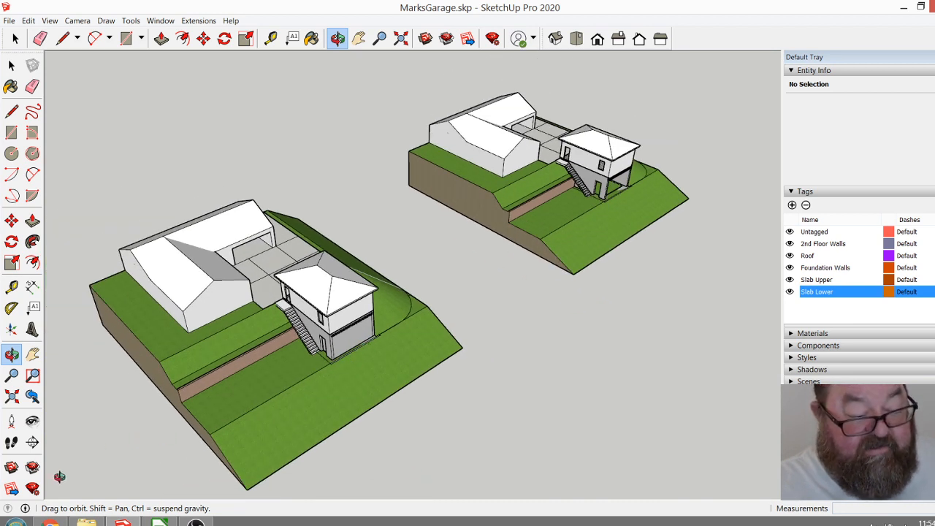
Switch to the browser and check the live stream dashboard, the floor plan in RevisedPlans011617.pdf and the retaining wall photo.
{"action": "left_click", "coordinate": [51, 522]}
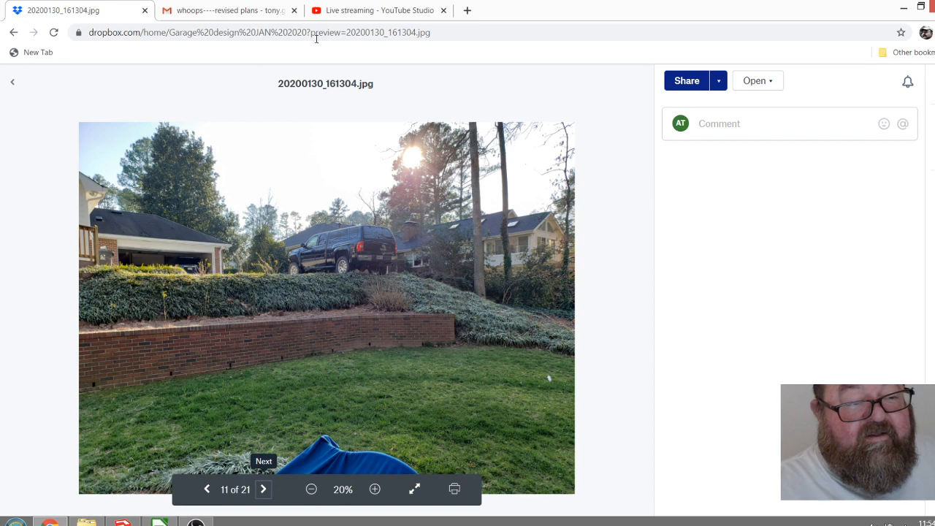
{"action": "left_click", "coordinate": [362, 11]}
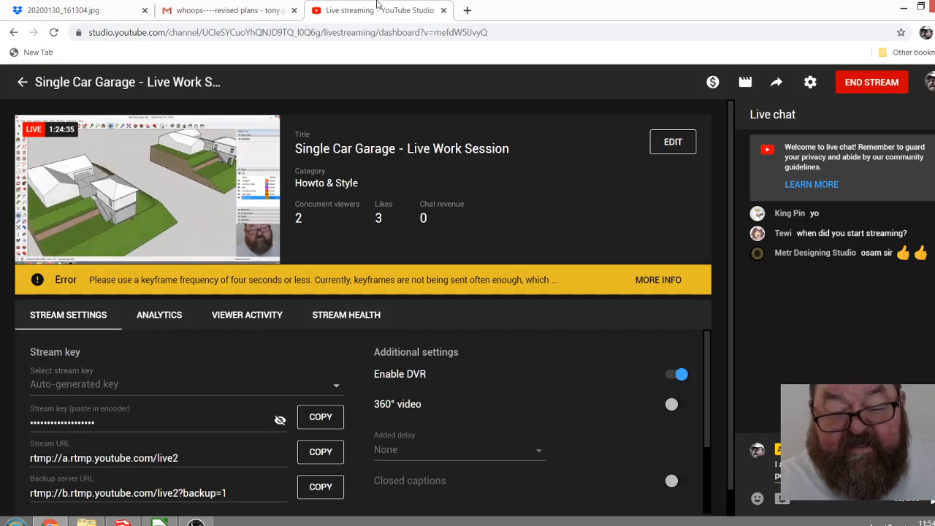
{"action": "left_click", "coordinate": [252, 9]}
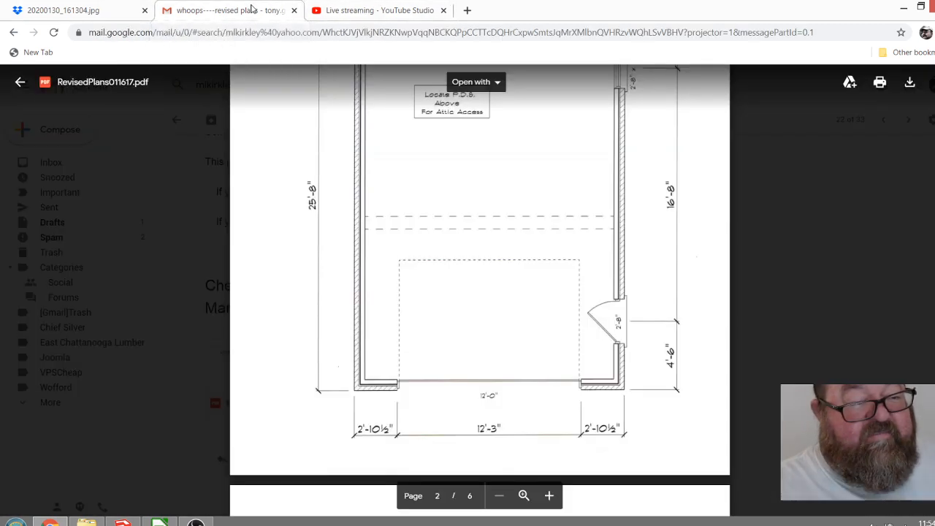
{"action": "scroll", "coordinate": [418, 258], "scroll_direction": "up", "scroll_amount": 3}
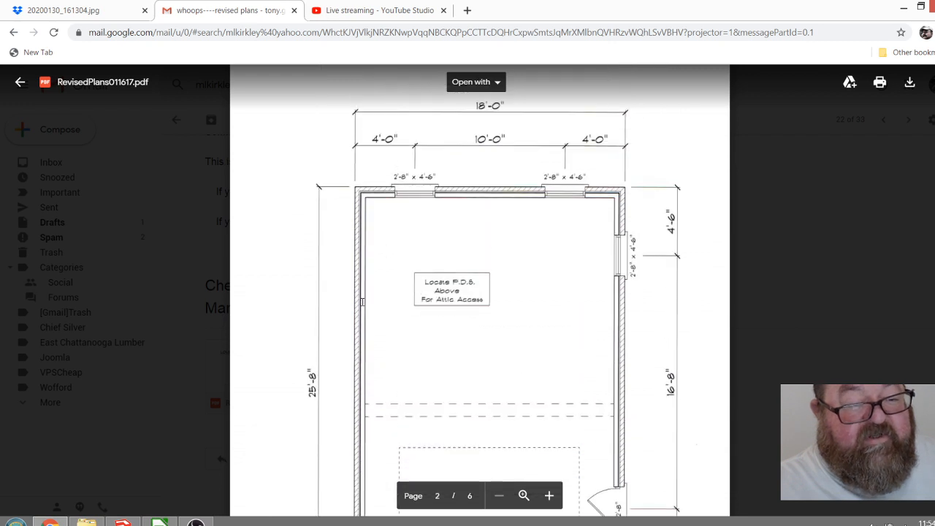
{"action": "scroll", "coordinate": [361, 301], "scroll_direction": "up", "scroll_amount": 4}
{"action": "left_click", "coordinate": [113, 13]}
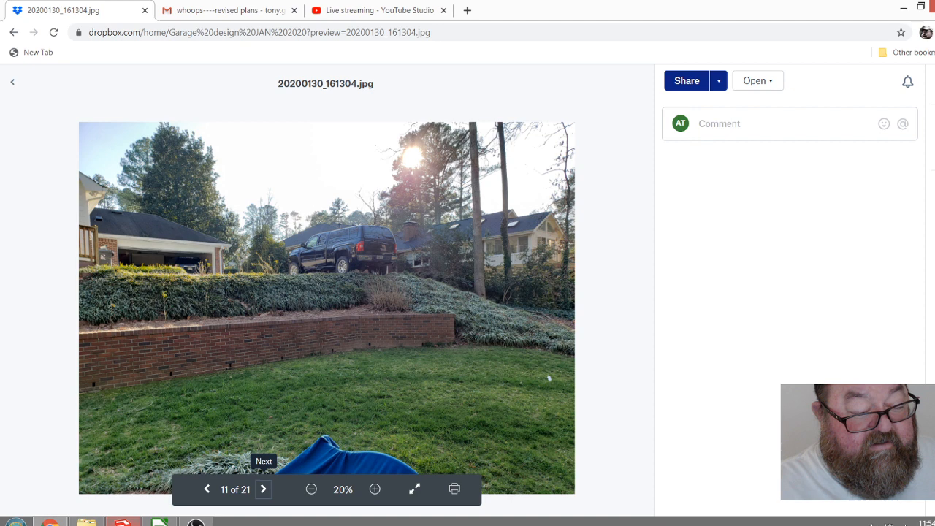
Return to SketchUp and view both site copies together, closer to the first garage.
{"action": "mouse_move", "coordinate": [123, 522]}
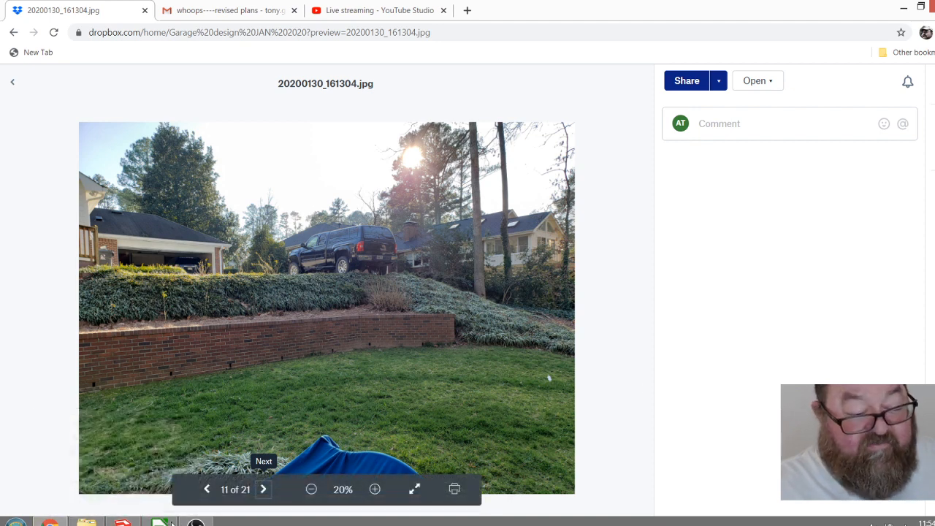
{"action": "left_click", "coordinate": [123, 522]}
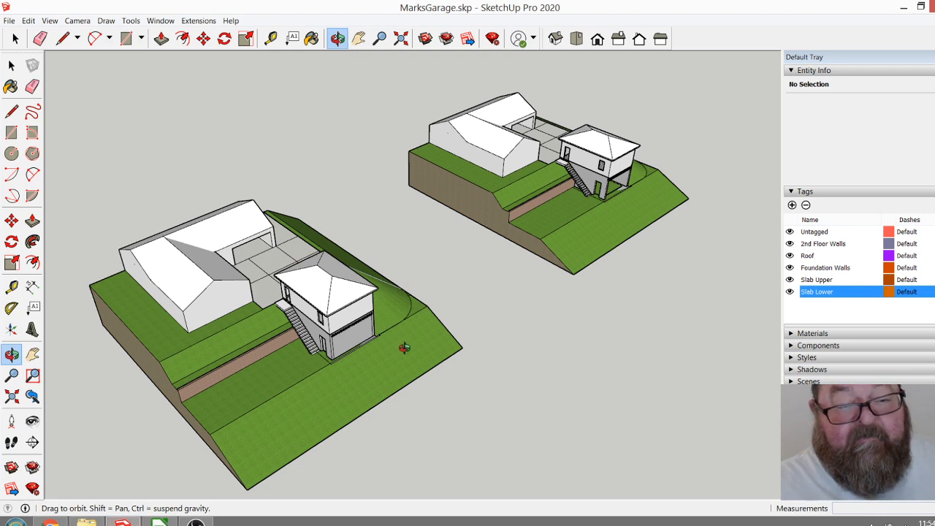
{"action": "scroll", "coordinate": [382, 350], "scroll_direction": "up", "scroll_amount": 8}
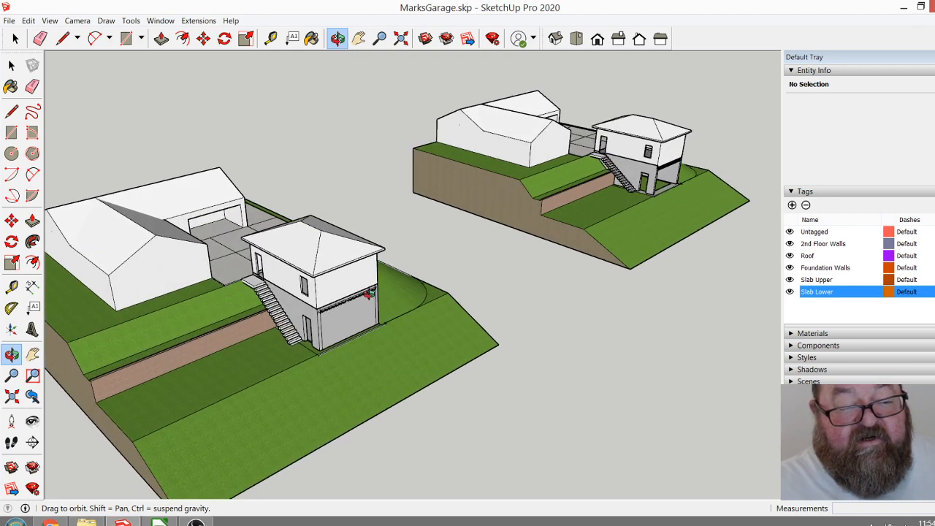
Delete the two vertical edge lines on the lower garage wall facing the downhill slope, inside the foundation wall group.
{"action": "scroll", "coordinate": [413, 296], "scroll_direction": "up", "scroll_amount": 3}
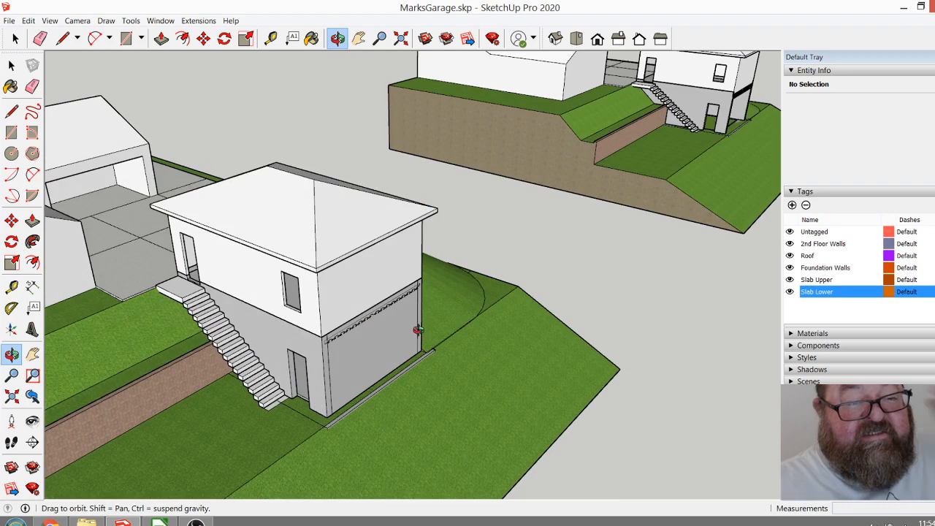
{"action": "left_click_drag", "start_coordinate": [412, 371], "coordinate": [409, 325]}
{"action": "scroll", "coordinate": [262, 376], "scroll_direction": "down", "scroll_amount": 2}
{"action": "left_click_drag", "start_coordinate": [387, 393], "coordinate": [367, 358]}
{"action": "scroll", "coordinate": [368, 359], "scroll_direction": "up", "scroll_amount": 8}
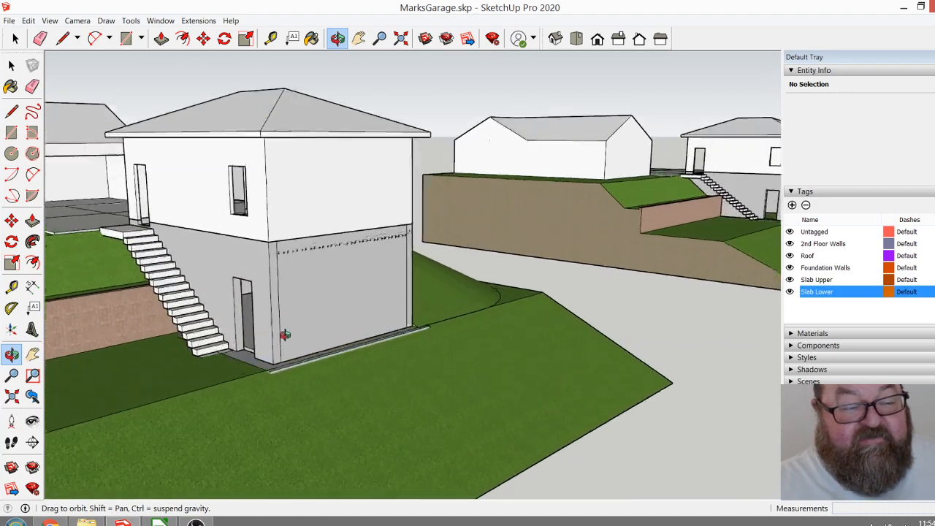
{"action": "scroll", "coordinate": [441, 376], "scroll_direction": "down", "scroll_amount": 3}
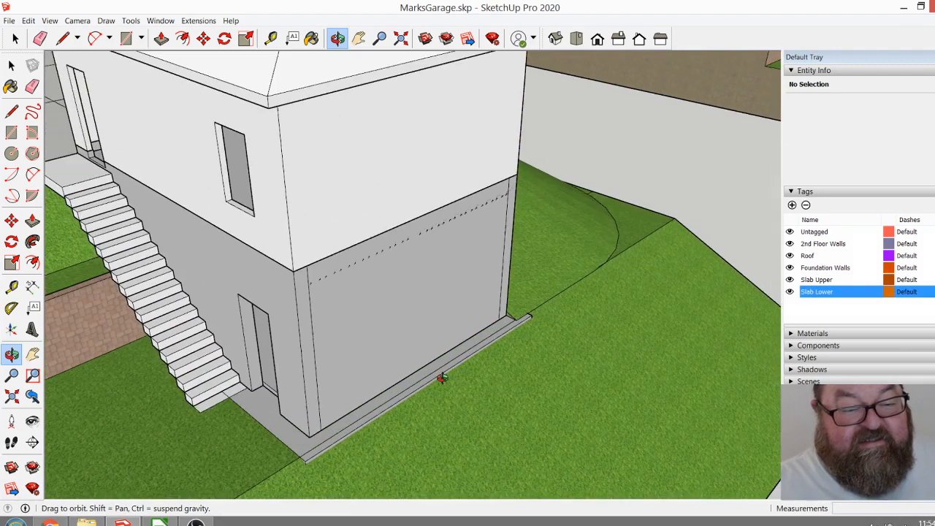
{"action": "left_click_drag", "start_coordinate": [403, 385], "coordinate": [320, 381]}
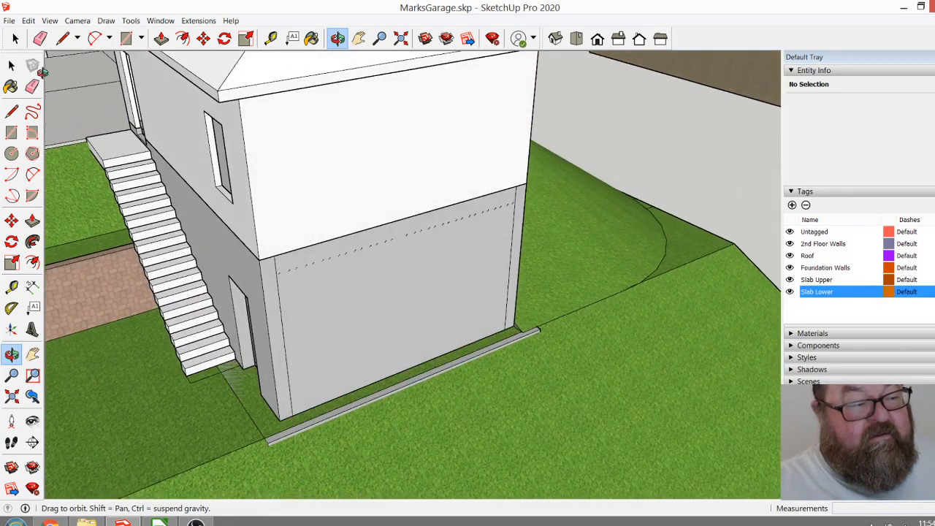
{"action": "left_click", "coordinate": [15, 38]}
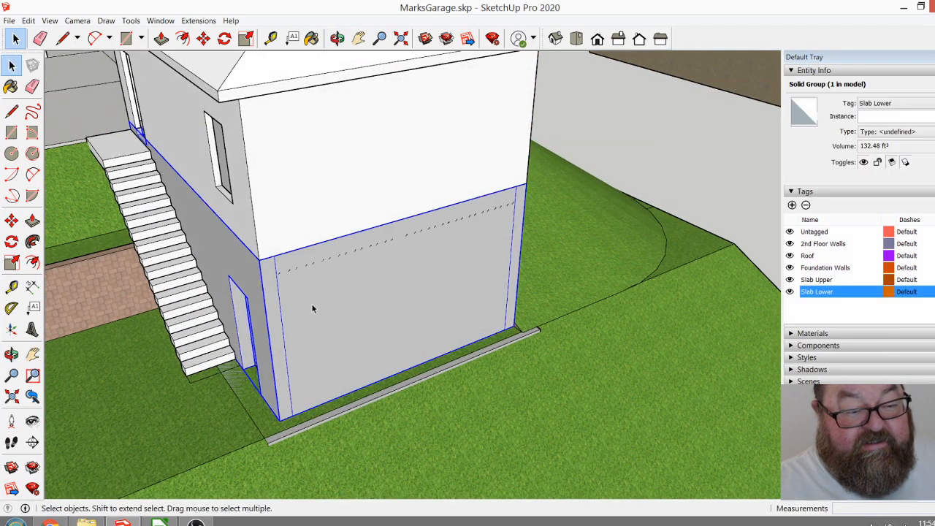
{"action": "double_click", "coordinate": [311, 303]}
{"action": "left_click", "coordinate": [280, 307]}
{"action": "key", "text": "Escape"}
{"action": "left_click", "coordinate": [513, 232]}
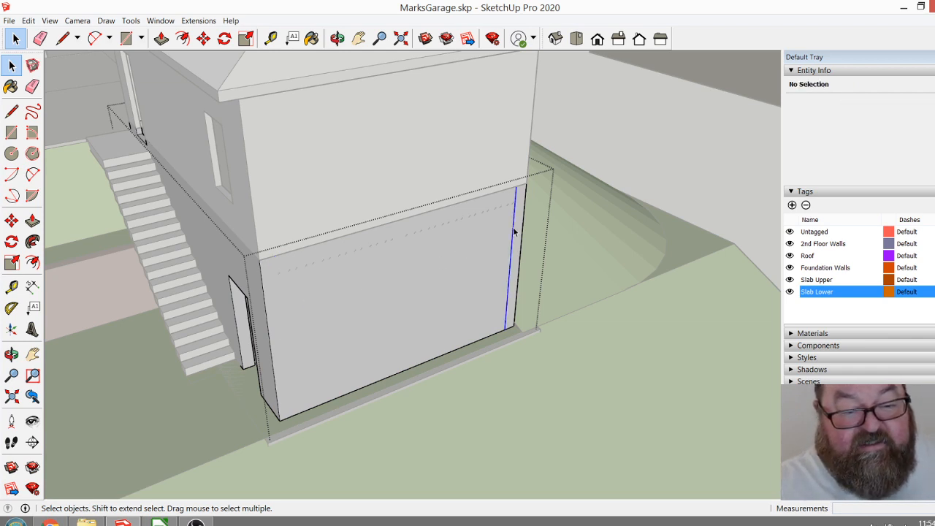
{"action": "key", "text": "Escape"}
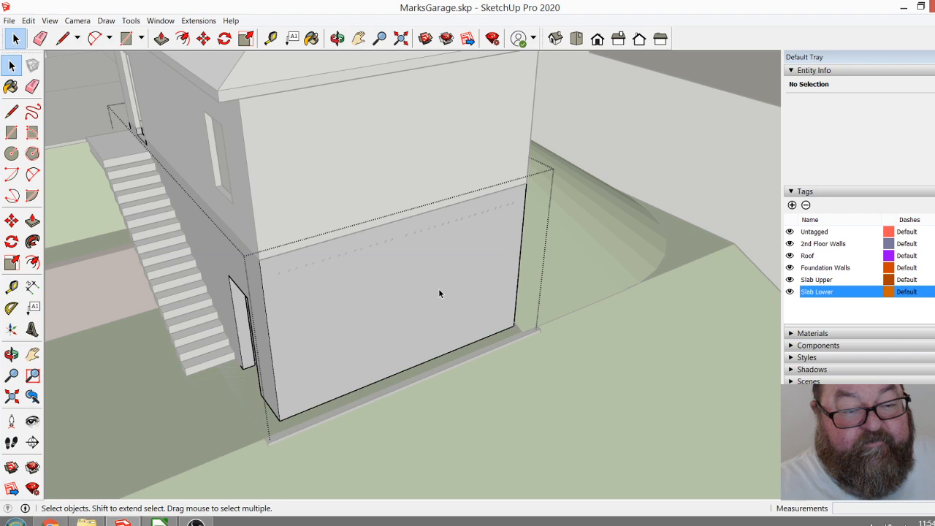
{"action": "scroll", "coordinate": [244, 246], "scroll_direction": "up", "scroll_amount": 6}
{"action": "scroll", "coordinate": [406, 292], "scroll_direction": "down", "scroll_amount": 10}
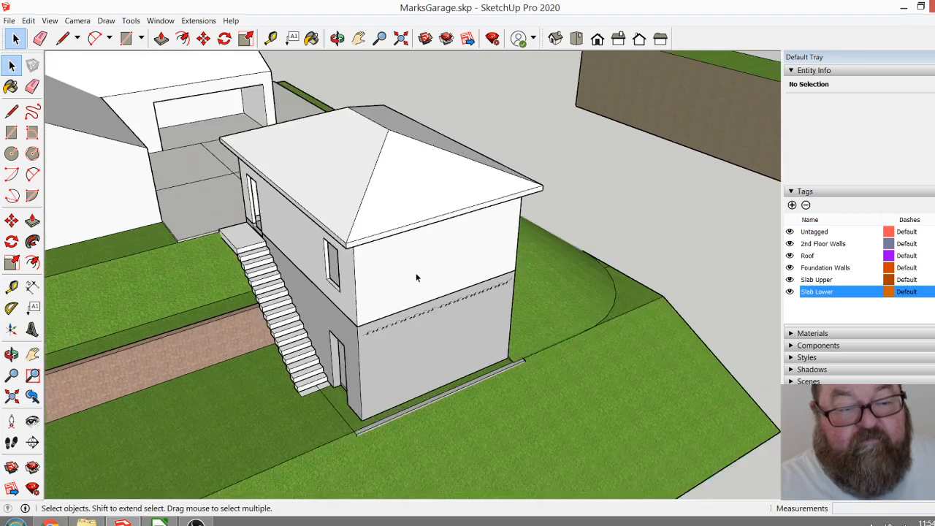
Assign the garage's upper wall group to the 2nd Floor Walls tag and hide that tag.
{"action": "left_click", "coordinate": [415, 277]}
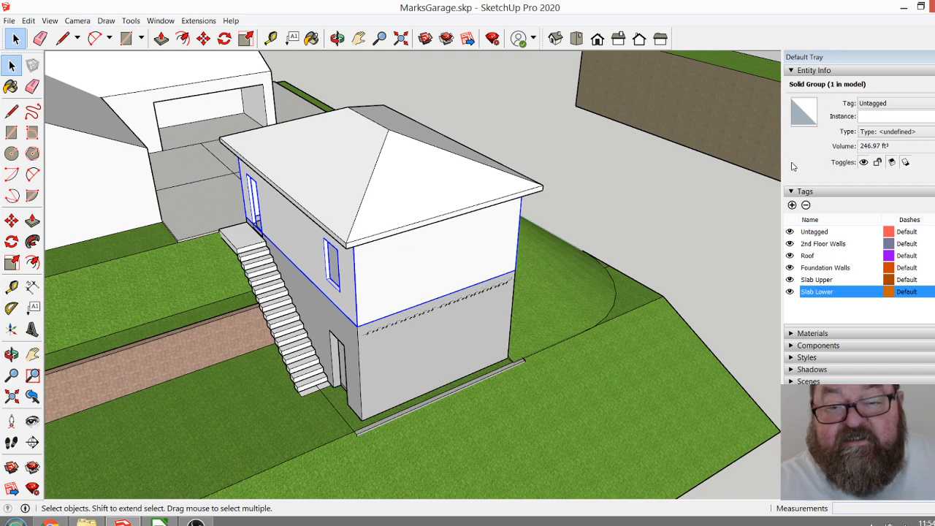
{"action": "left_click", "coordinate": [792, 70]}
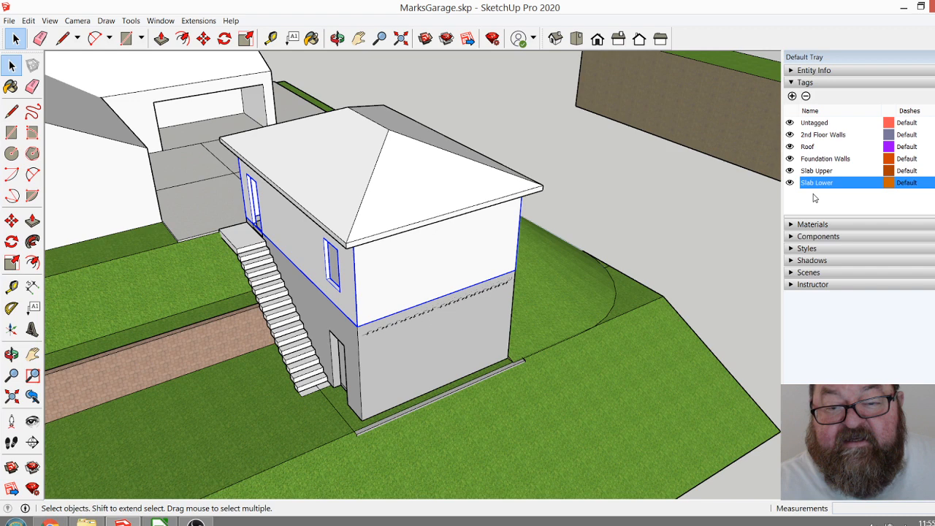
{"action": "left_click", "coordinate": [792, 70]}
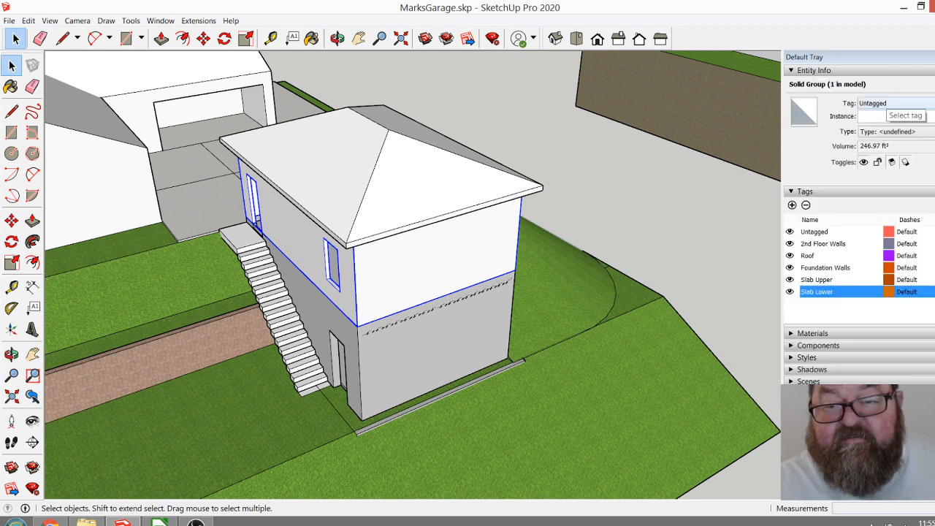
{"action": "left_click", "coordinate": [895, 103]}
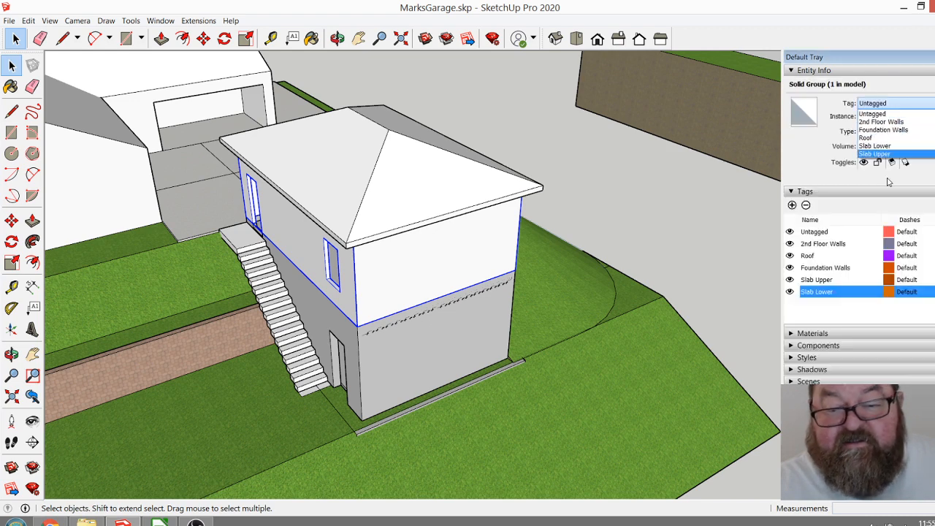
{"action": "left_click", "coordinate": [904, 123]}
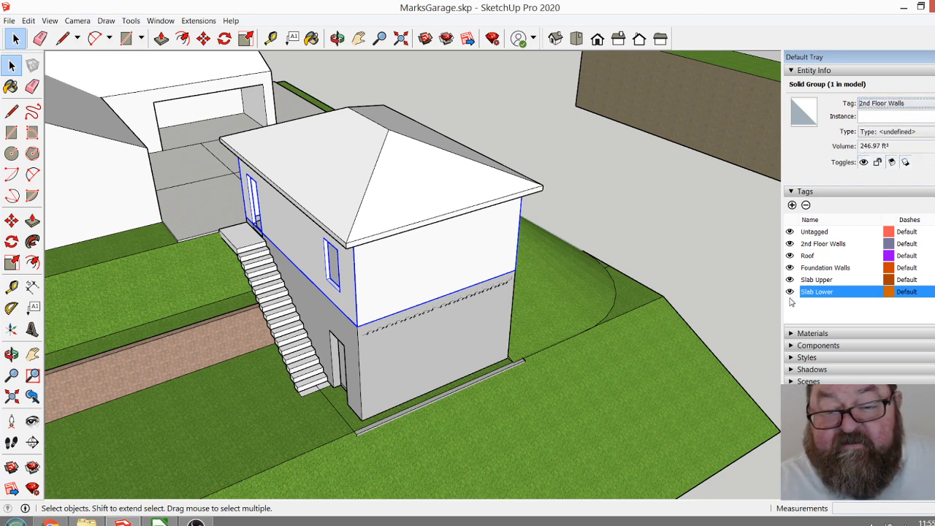
{"action": "left_click", "coordinate": [789, 244]}
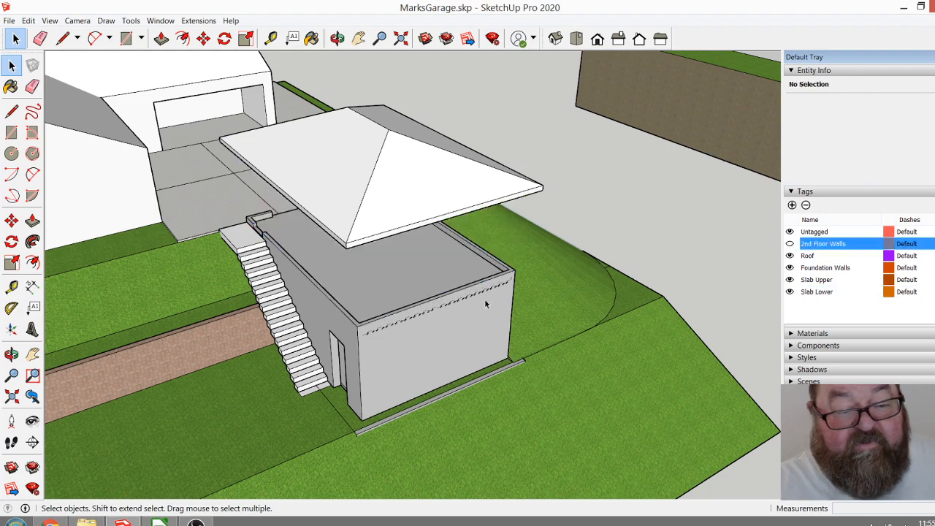
Temporarily hide the Foundation Walls tag to inspect the corrugated edge of the upper floor deck, and show the tag again.
{"action": "left_click", "coordinate": [367, 333]}
{"action": "scroll", "coordinate": [373, 332], "scroll_direction": "up", "scroll_amount": 5}
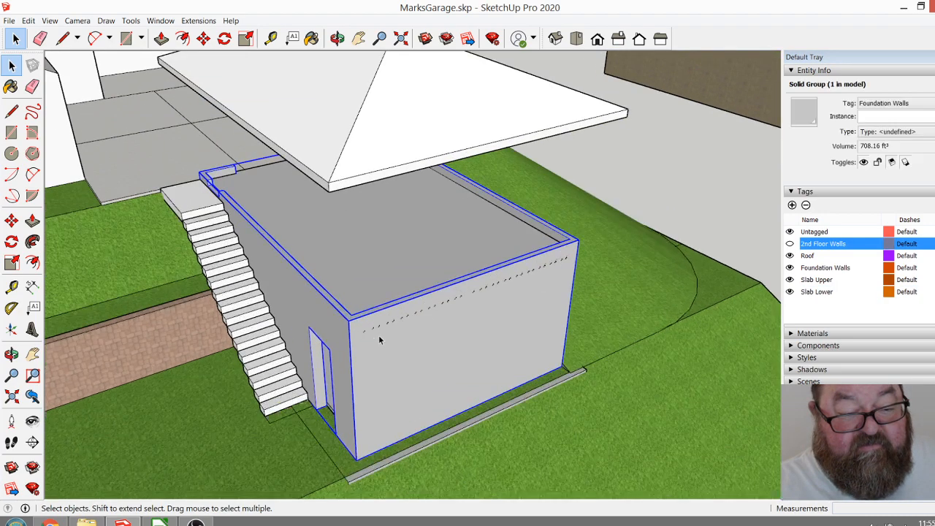
{"action": "scroll", "coordinate": [456, 368], "scroll_direction": "down", "scroll_amount": 5}
{"action": "scroll", "coordinate": [437, 334], "scroll_direction": "up", "scroll_amount": 2}
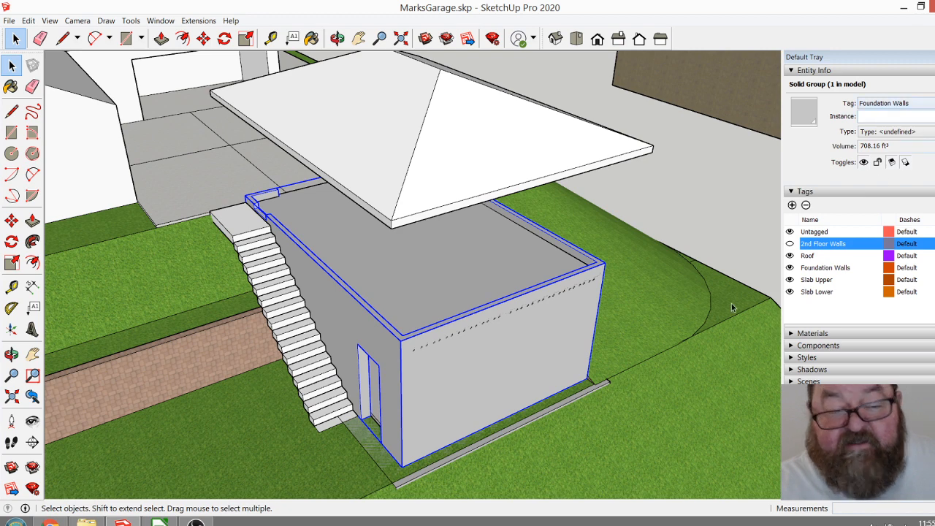
{"action": "left_click", "coordinate": [790, 267]}
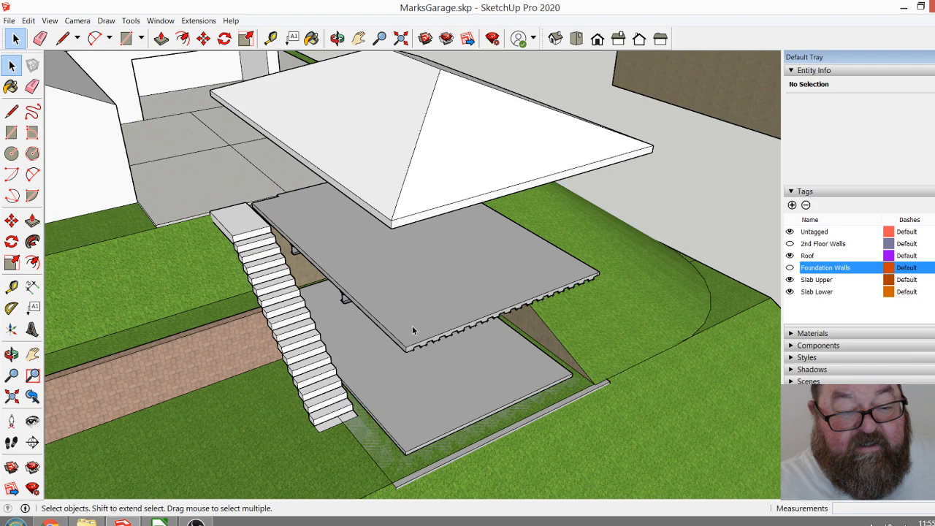
{"action": "left_click", "coordinate": [338, 39]}
{"action": "left_click_drag", "start_coordinate": [423, 335], "coordinate": [502, 308]}
{"action": "scroll", "coordinate": [486, 328], "scroll_direction": "up", "scroll_amount": 3}
{"action": "scroll", "coordinate": [487, 328], "scroll_direction": "up", "scroll_amount": 5}
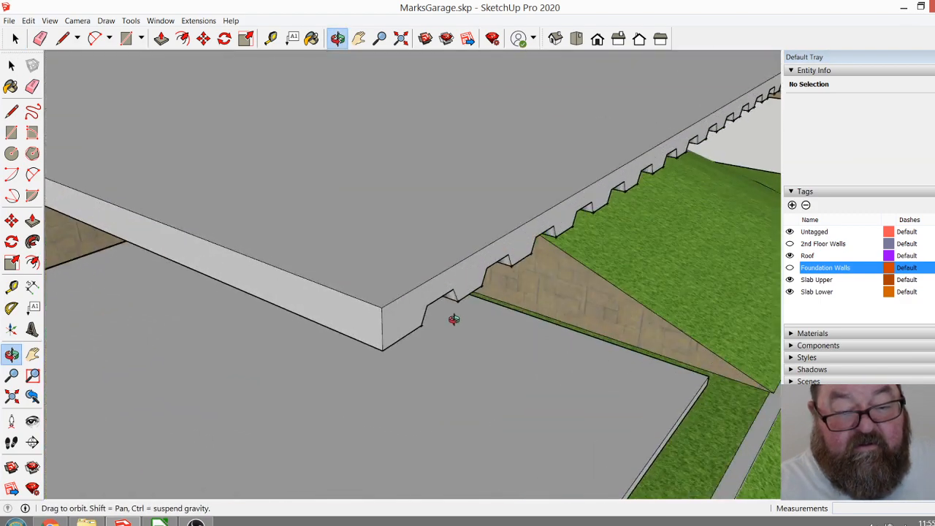
{"action": "scroll", "coordinate": [372, 305], "scroll_direction": "down", "scroll_amount": 5}
{"action": "scroll", "coordinate": [378, 296], "scroll_direction": "up", "scroll_amount": 3}
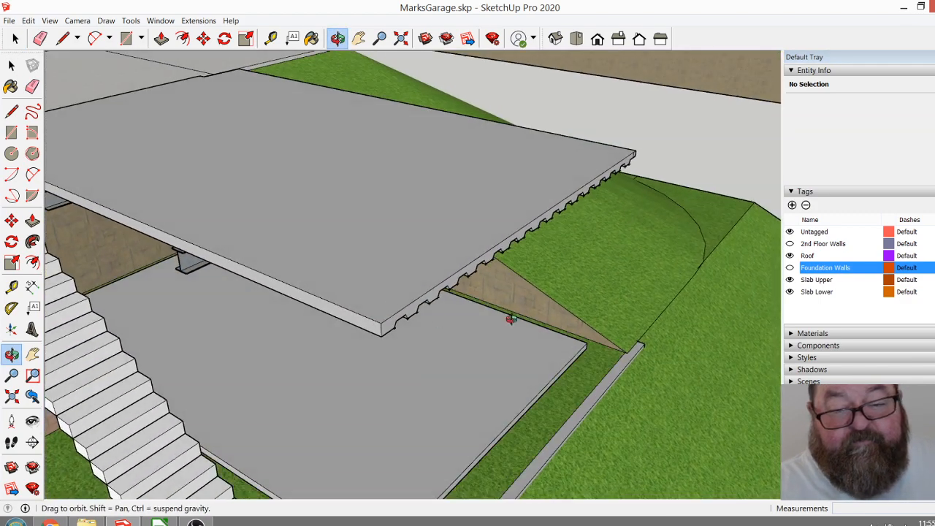
{"action": "left_click", "coordinate": [790, 269]}
Open the Floor Deck component and move all geometry at its downhill end inward by 5".
{"action": "mouse_move", "coordinate": [464, 288]}
{"action": "middle_mouse_down"}
{"action": "mouse_move", "coordinate": [613, 320]}
{"action": "mouse_move", "coordinate": [614, 332]}
{"action": "middle_mouse_up"}
{"action": "scroll", "coordinate": [465, 318], "scroll_direction": "down", "scroll_amount": 2}
{"action": "scroll", "coordinate": [464, 319], "scroll_direction": "down", "scroll_amount": 1}
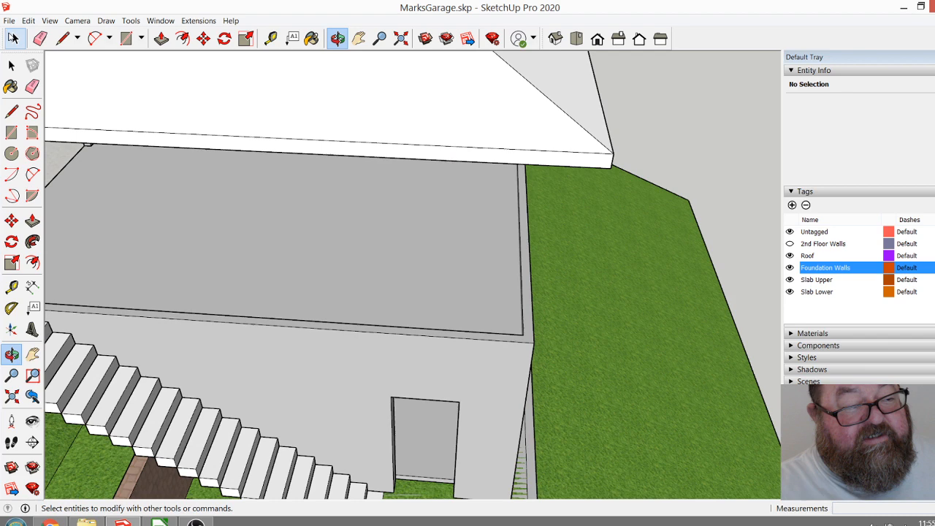
{"action": "left_click", "coordinate": [15, 38]}
{"action": "left_click", "coordinate": [322, 292]}
{"action": "scroll", "coordinate": [392, 278], "scroll_direction": "down", "scroll_amount": 2}
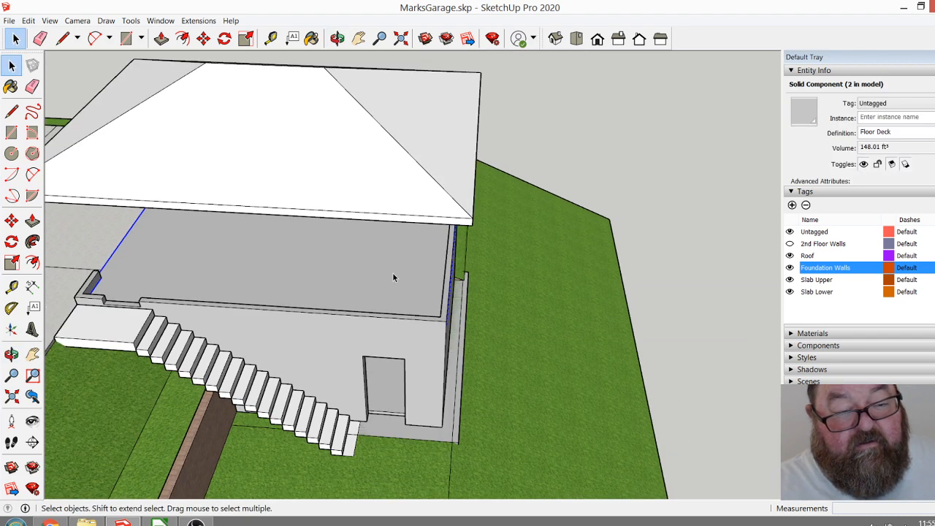
{"action": "double_click", "coordinate": [392, 276]}
{"action": "scroll", "coordinate": [415, 292], "scroll_direction": "up", "scroll_amount": 4}
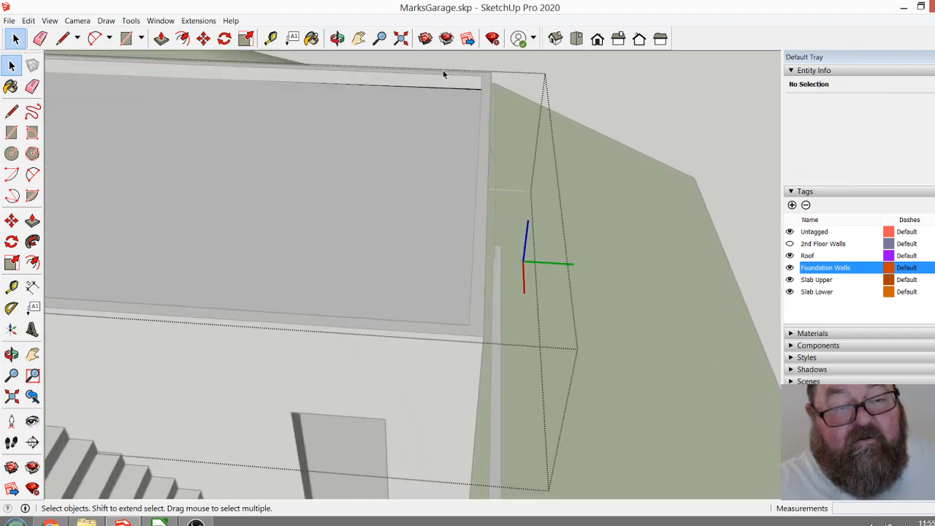
{"action": "left_click_drag", "start_coordinate": [455, 70], "coordinate": [565, 419]}
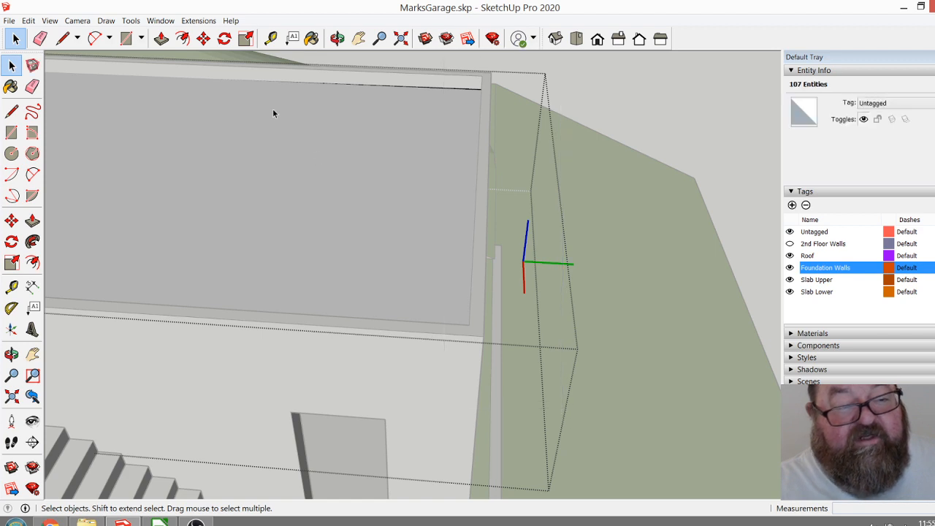
{"action": "left_click", "coordinate": [206, 41]}
{"action": "left_click", "coordinate": [438, 199]}
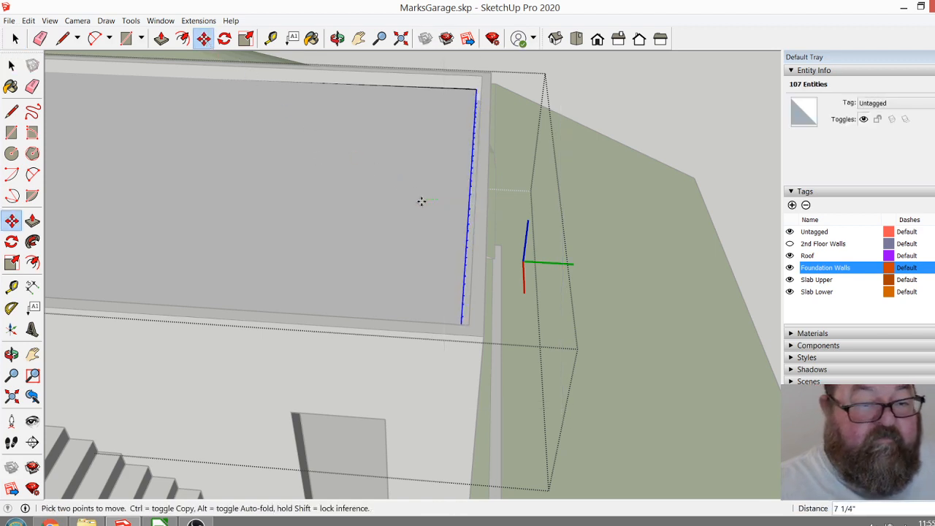
{"action": "left_click", "coordinate": [427, 205]}
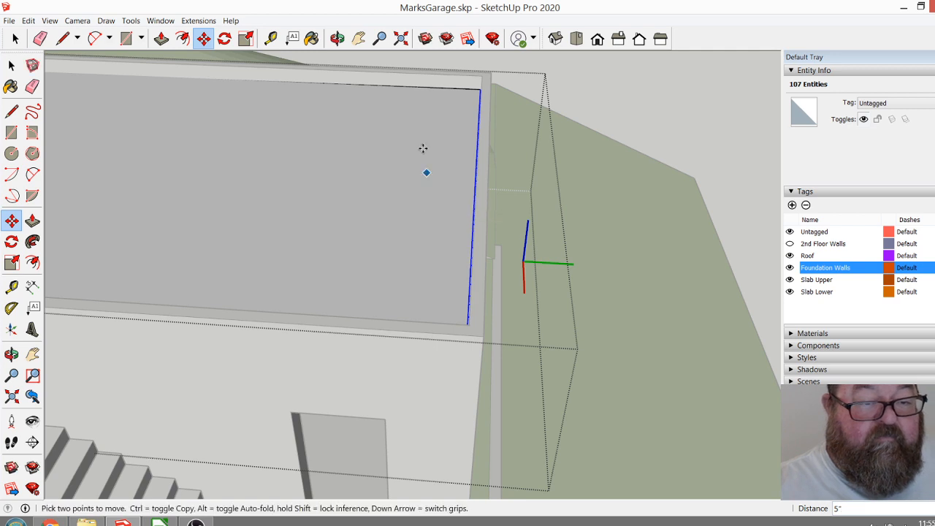
Move the selected deck end slightly outward to meet the inner face of the downhill foundation wall.
{"action": "scroll", "coordinate": [447, 83], "scroll_direction": "up", "scroll_amount": 5}
{"action": "scroll", "coordinate": [530, 93], "scroll_direction": "up", "scroll_amount": 5}
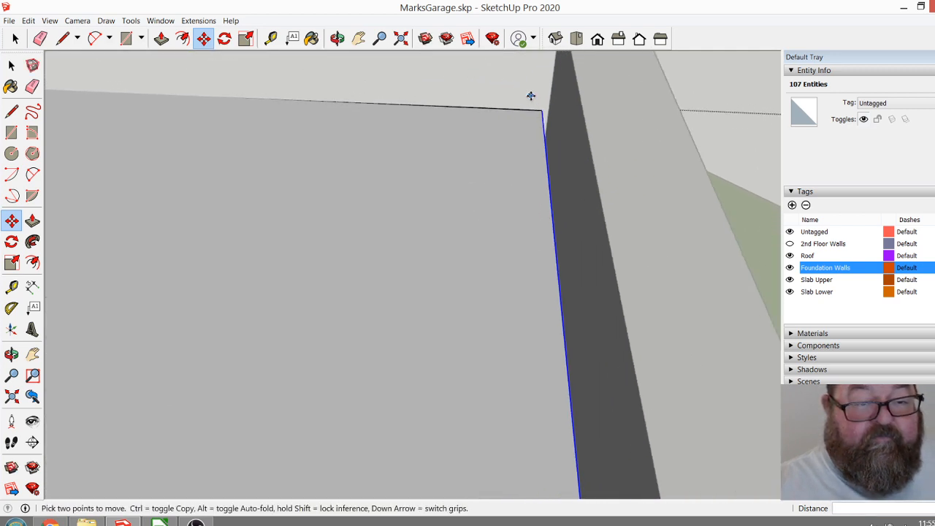
{"action": "left_click", "coordinate": [552, 127]}
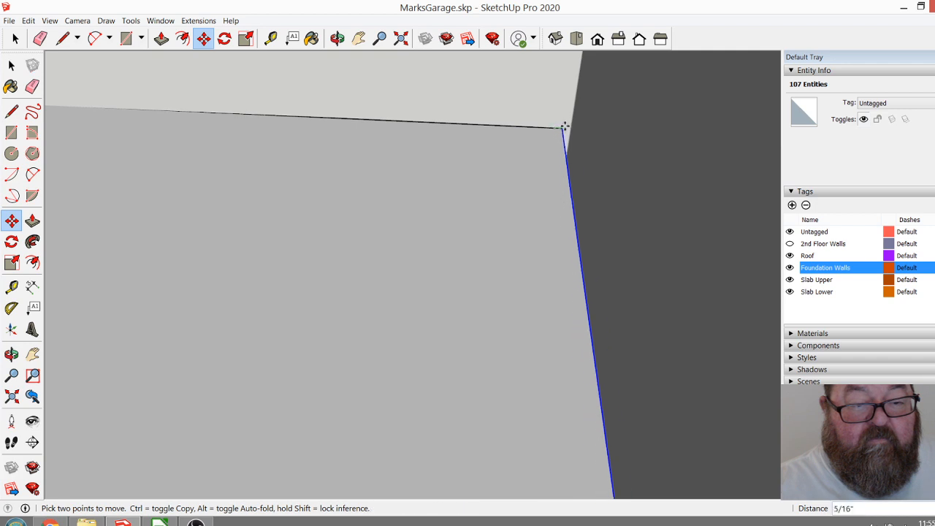
{"action": "left_click", "coordinate": [571, 127]}
{"action": "scroll", "coordinate": [476, 168], "scroll_direction": "down", "scroll_amount": 3}
{"action": "scroll", "coordinate": [476, 175], "scroll_direction": "down", "scroll_amount": 3}
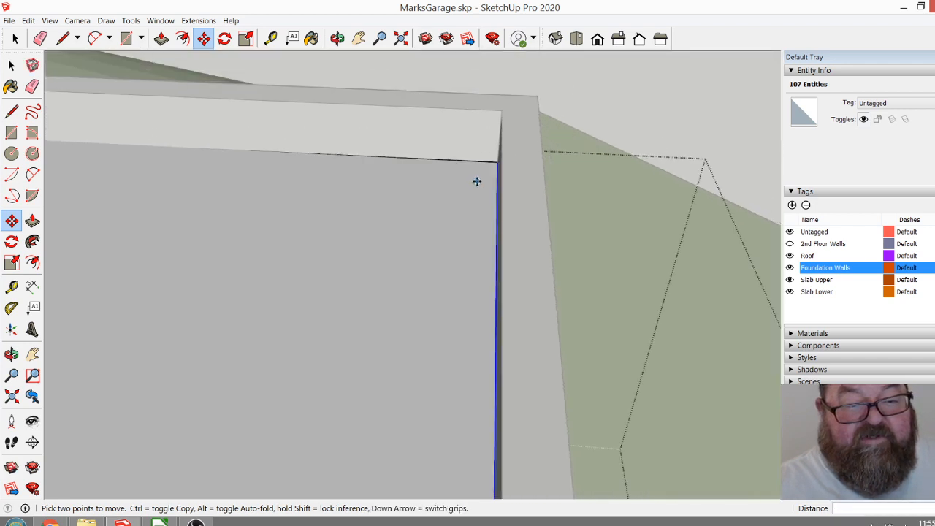
Close the Floor Deck component and show the 2nd Floor Walls tag.
{"action": "left_click", "coordinate": [336, 38]}
{"action": "left_click_drag", "start_coordinate": [387, 95], "coordinate": [449, 146]}
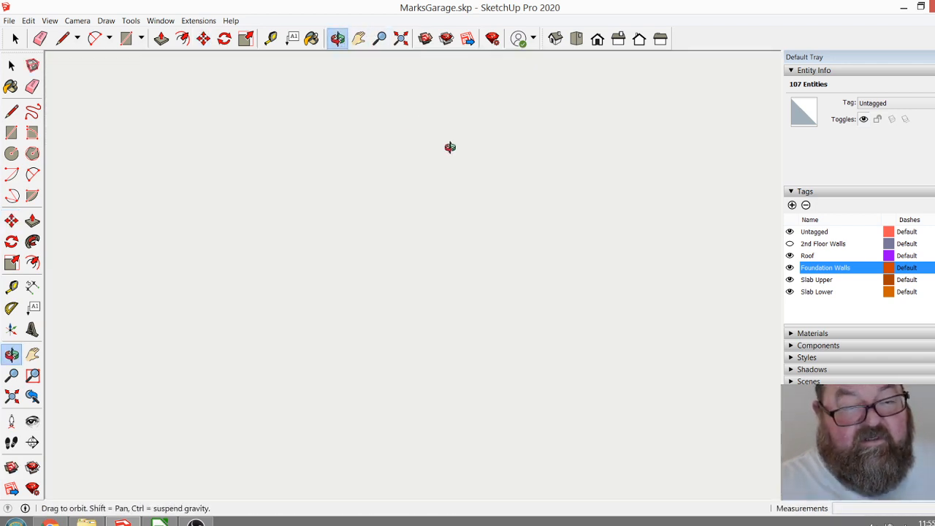
{"action": "left_click", "coordinate": [401, 38]}
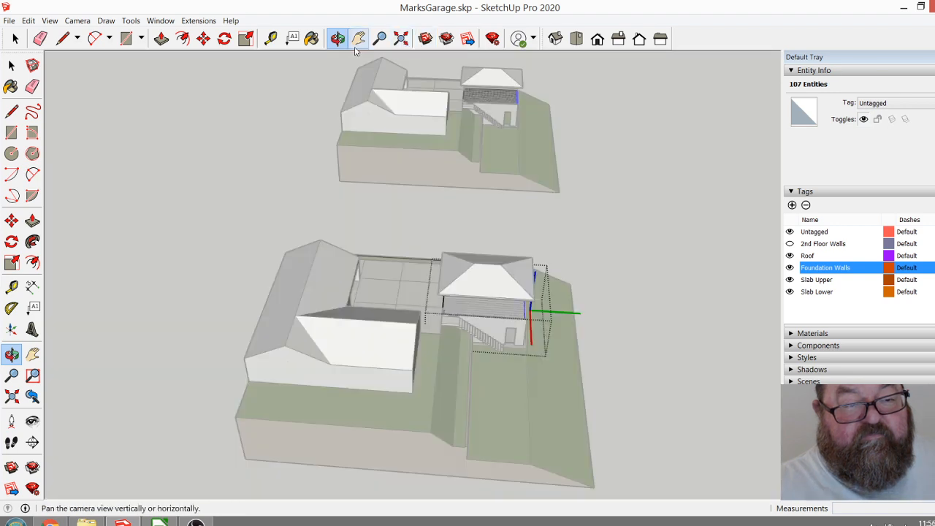
{"action": "mouse_move", "coordinate": [450, 318]}
{"action": "left_mouse_down"}
{"action": "mouse_move", "coordinate": [476, 336]}
{"action": "mouse_move", "coordinate": [283, 244]}
{"action": "left_mouse_up"}
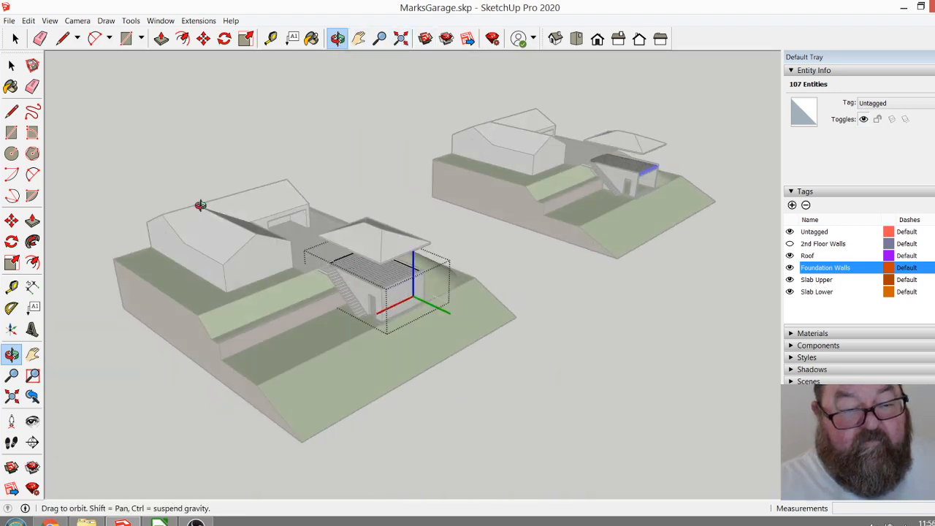
{"action": "left_click", "coordinate": [15, 38]}
{"action": "left_click", "coordinate": [343, 145]}
{"action": "scroll", "coordinate": [398, 312], "scroll_direction": "up", "scroll_amount": 5}
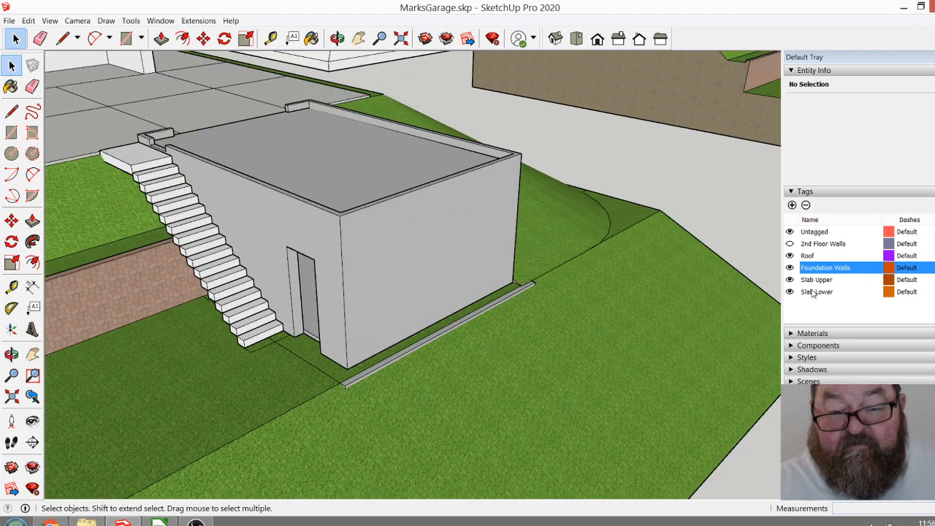
{"action": "left_click", "coordinate": [790, 244]}
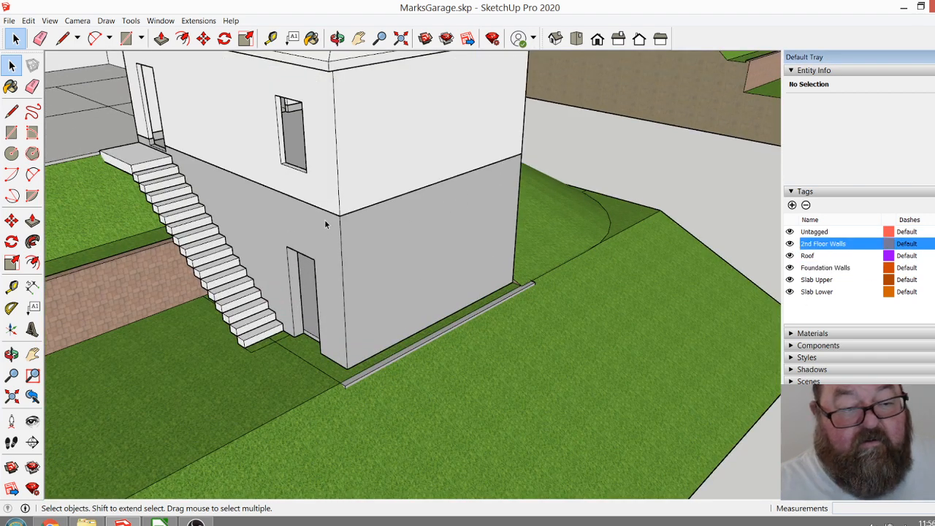
Examine the garage from the driveway side, including the vehicle door opening and the upper floor interior.
{"action": "left_click", "coordinate": [337, 38]}
{"action": "left_click_drag", "start_coordinate": [303, 213], "coordinate": [377, 309]}
{"action": "left_click_drag", "start_coordinate": [453, 291], "coordinate": [392, 235]}
{"action": "scroll", "coordinate": [393, 236], "scroll_direction": "up", "scroll_amount": 10}
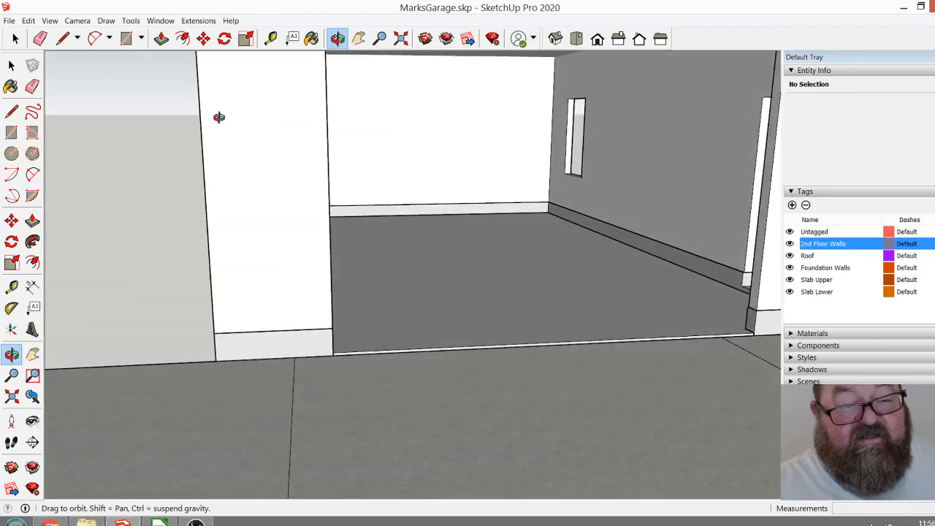
{"action": "left_click_drag", "start_coordinate": [219, 117], "coordinate": [195, 140]}
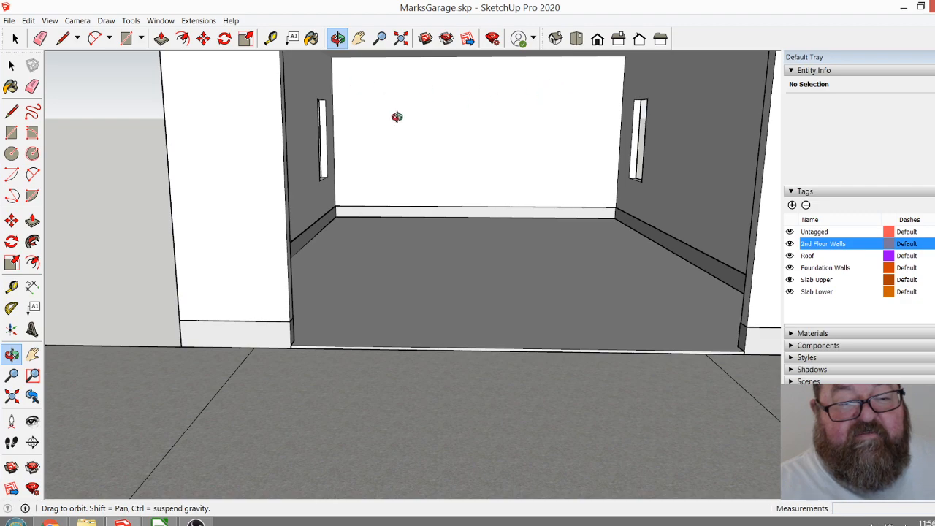
Inspect the garage from the downhill end around to the driveway, including the upper floor, windows and foundation curb through the vehicle opening.
{"action": "left_click_drag", "start_coordinate": [400, 109], "coordinate": [411, 151]}
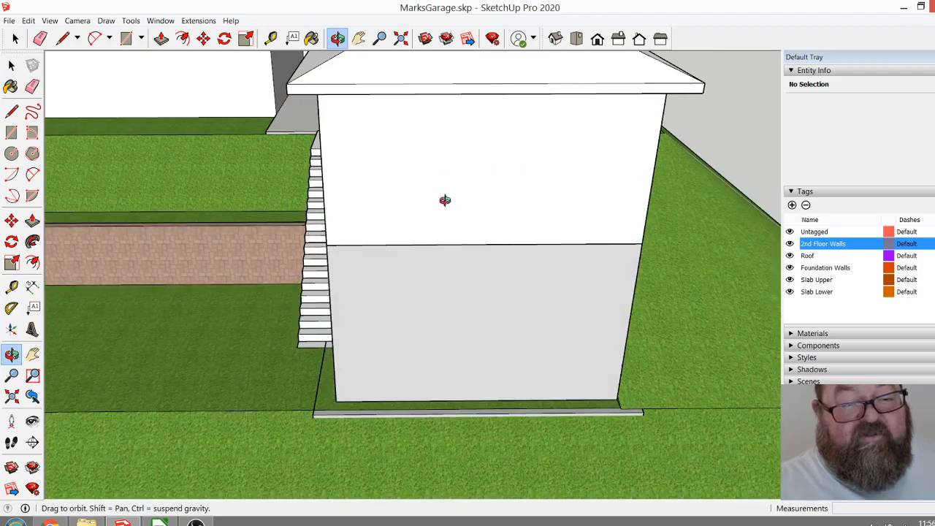
{"action": "left_click_drag", "start_coordinate": [430, 190], "coordinate": [728, 205]}
{"action": "left_click_drag", "start_coordinate": [425, 202], "coordinate": [225, 172]}
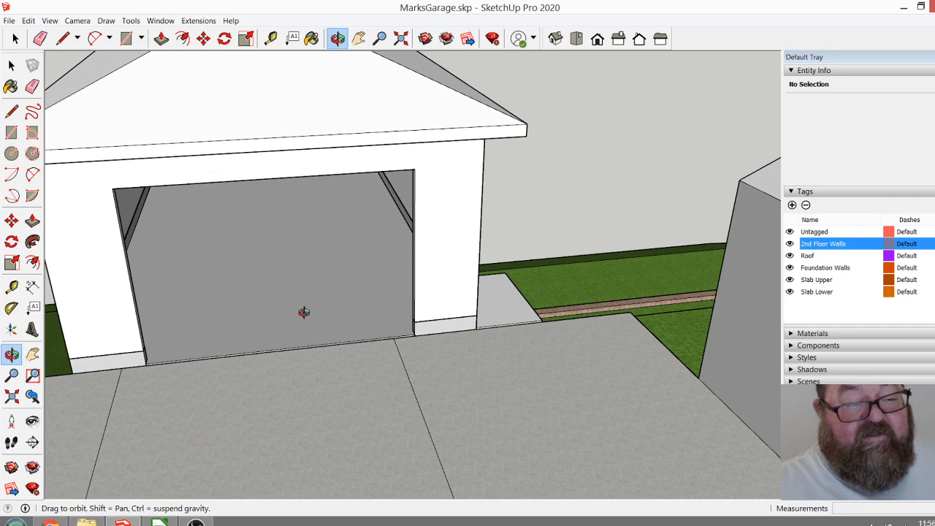
{"action": "scroll", "coordinate": [307, 312], "scroll_direction": "down", "scroll_amount": 3}
{"action": "left_click_drag", "start_coordinate": [239, 289], "coordinate": [222, 237]}
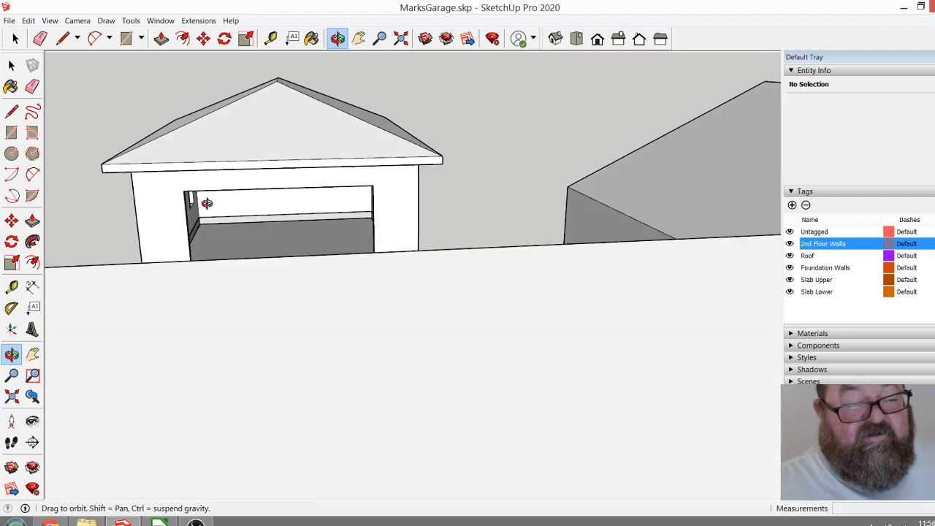
{"action": "scroll", "coordinate": [207, 203], "scroll_direction": "up", "scroll_amount": 3}
{"action": "left_click_drag", "start_coordinate": [524, 205], "coordinate": [392, 228]}
{"action": "left_click_drag", "start_coordinate": [495, 212], "coordinate": [431, 263]}
{"action": "left_click_drag", "start_coordinate": [288, 255], "coordinate": [136, 217]}
{"action": "scroll", "coordinate": [270, 187], "scroll_direction": "up", "scroll_amount": 5}
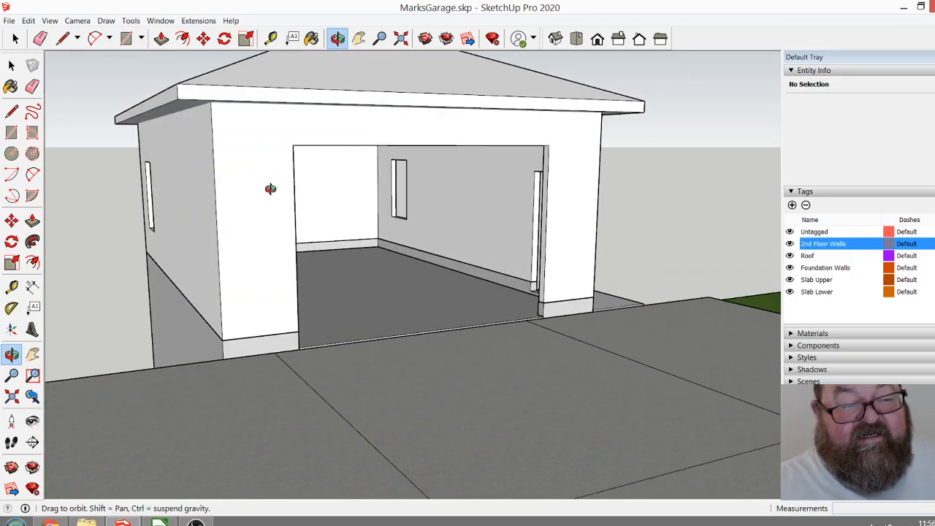
{"action": "left_click_drag", "start_coordinate": [284, 203], "coordinate": [130, 200]}
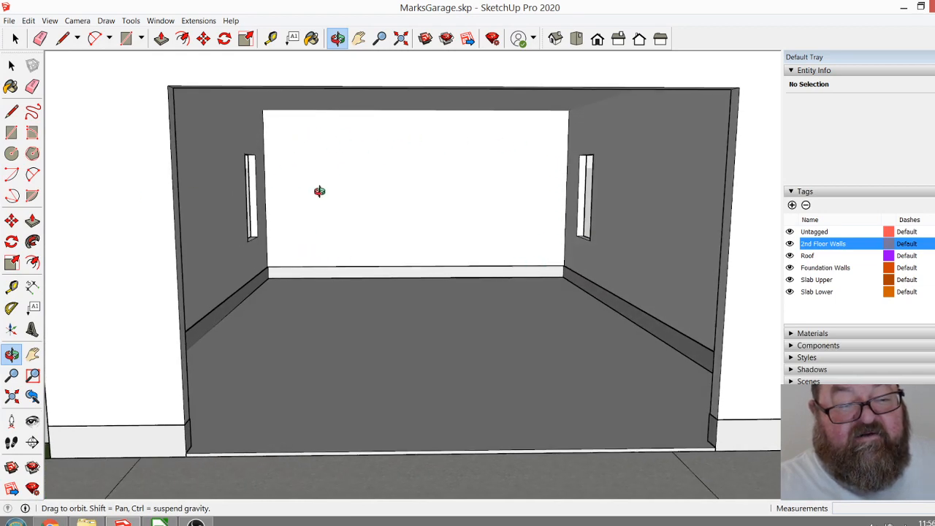
{"action": "left_click_drag", "start_coordinate": [315, 188], "coordinate": [260, 200]}
{"action": "left_click_drag", "start_coordinate": [337, 155], "coordinate": [331, 126]}
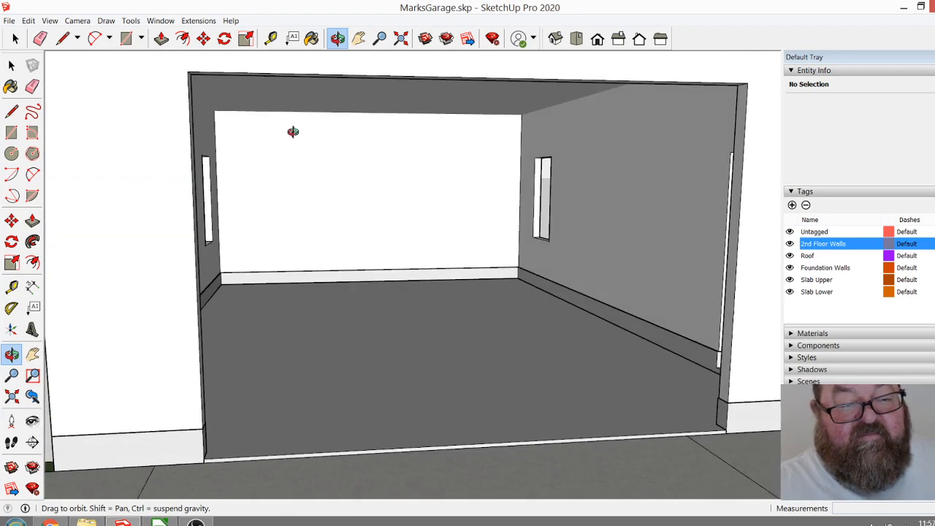
{"action": "left_click_drag", "start_coordinate": [477, 232], "coordinate": [433, 259]}
Review the garage's exterior stair side, the retaining wall and slopes, and both copies of the site model.
{"action": "left_click_drag", "start_coordinate": [334, 289], "coordinate": [705, 303]}
{"action": "scroll", "coordinate": [409, 264], "scroll_direction": "up", "scroll_amount": 5}
{"action": "left_click_drag", "start_coordinate": [503, 326], "coordinate": [576, 236]}
{"action": "scroll", "coordinate": [580, 251], "scroll_direction": "down", "scroll_amount": 3}
{"action": "left_click_drag", "start_coordinate": [584, 267], "coordinate": [328, 258]}
{"action": "scroll", "coordinate": [521, 320], "scroll_direction": "up", "scroll_amount": 3}
{"action": "left_click_drag", "start_coordinate": [522, 320], "coordinate": [426, 330]}
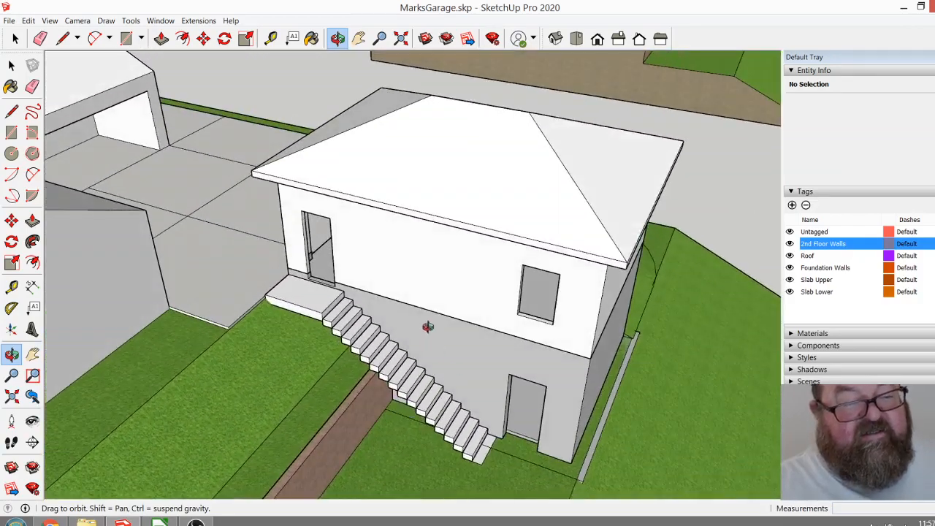
{"action": "scroll", "coordinate": [426, 330], "scroll_direction": "down", "scroll_amount": 2}
{"action": "scroll", "coordinate": [338, 260], "scroll_direction": "down", "scroll_amount": 5}
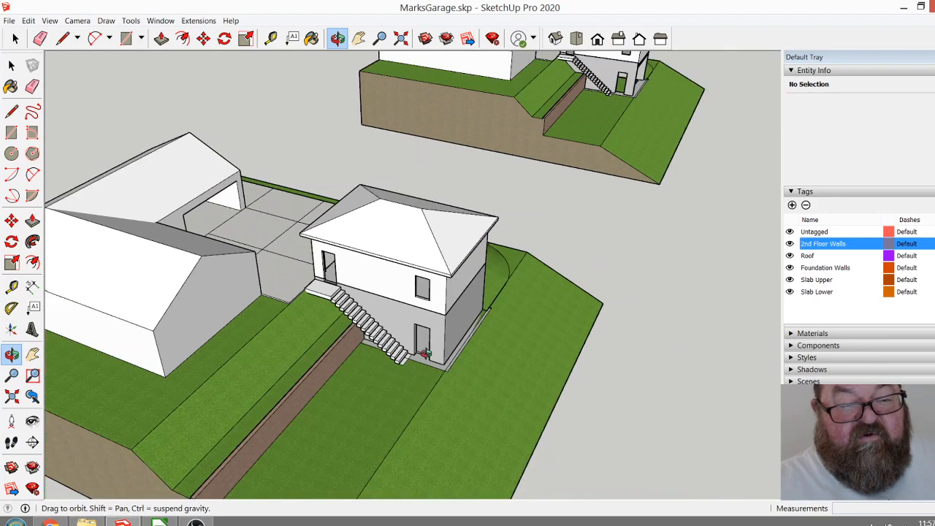
{"action": "left_click_drag", "start_coordinate": [388, 382], "coordinate": [170, 353]}
{"action": "left_click_drag", "start_coordinate": [275, 353], "coordinate": [302, 370]}
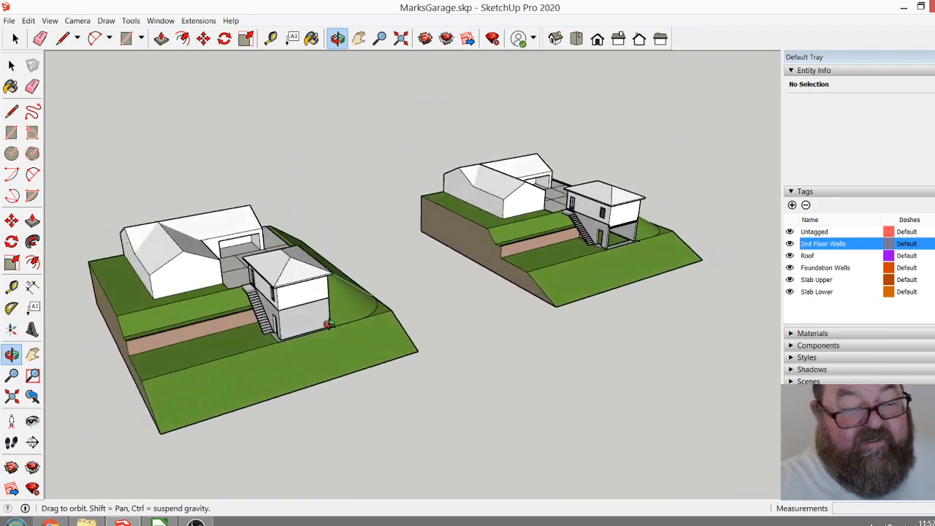
{"action": "scroll", "coordinate": [303, 370], "scroll_direction": "up", "scroll_amount": 5}
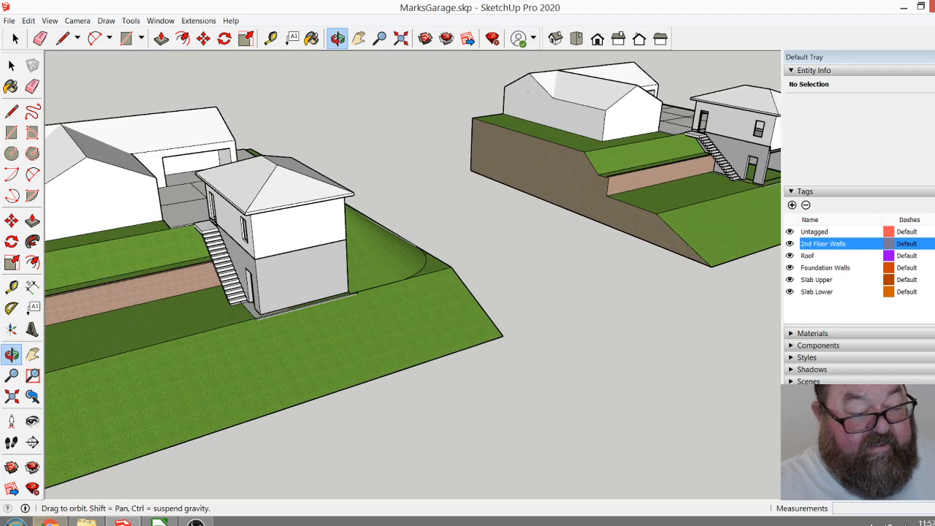
{"action": "left_click_drag", "start_coordinate": [207, 447], "coordinate": [371, 281]}
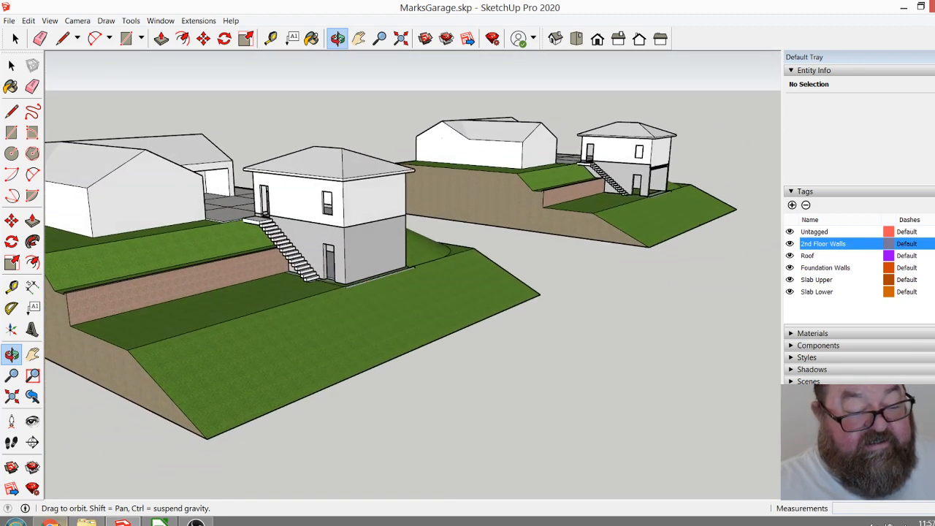
Switch to Chrome, check the YouTube live streaming dashboard, and open the bookmarked ATDrafting.com site in a new tab.
{"action": "left_click", "coordinate": [49, 521]}
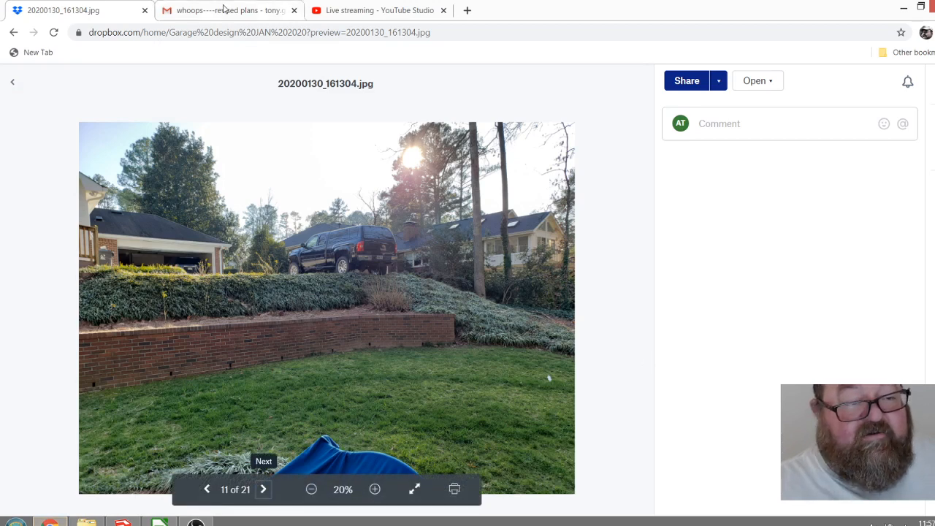
{"action": "left_click", "coordinate": [351, 9]}
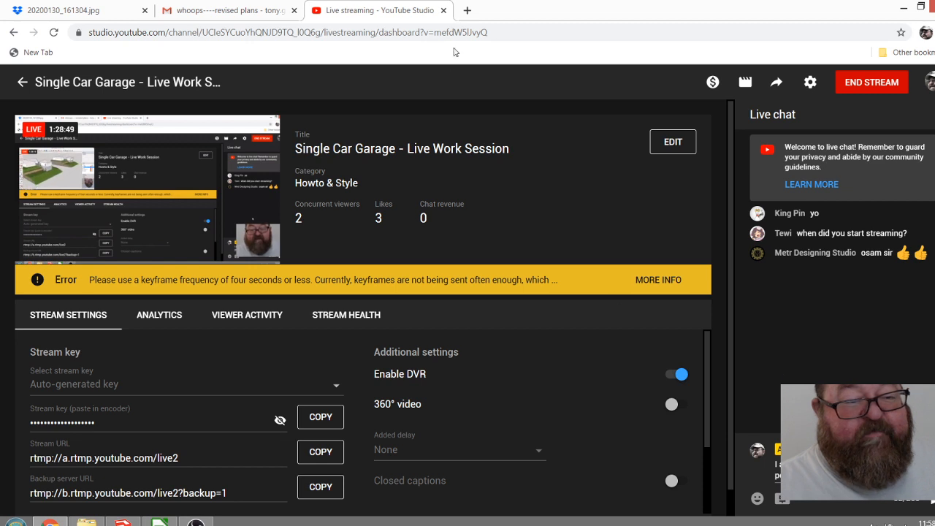
{"action": "left_click", "coordinate": [468, 12]}
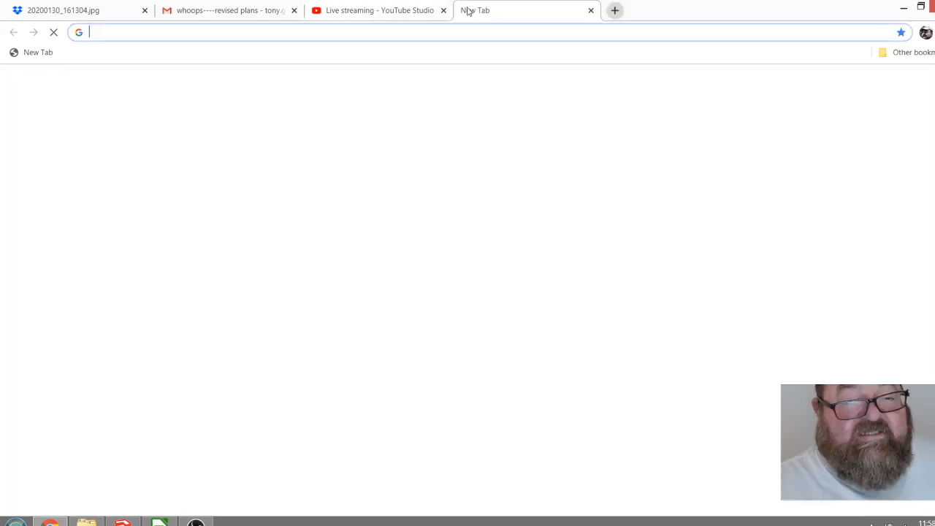
{"action": "left_click", "coordinate": [917, 56]}
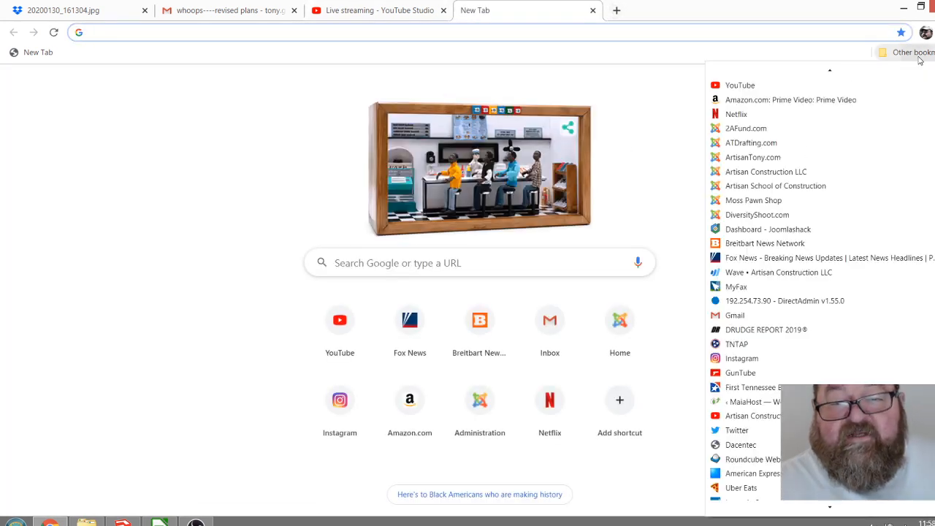
{"action": "left_click", "coordinate": [787, 144]}
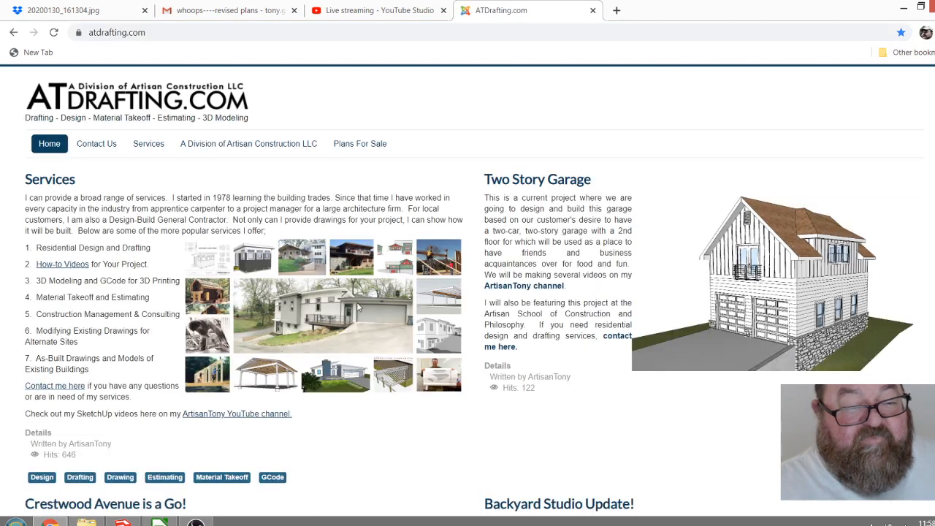
Look through the ATDrafting.com home page, covering the Services, Two Story Garage, Crestwood Avenue and Backyard Studio articles.
{"action": "scroll", "coordinate": [362, 409], "scroll_direction": "down", "scroll_amount": 1}
{"action": "scroll", "coordinate": [371, 409], "scroll_direction": "up", "scroll_amount": 1}
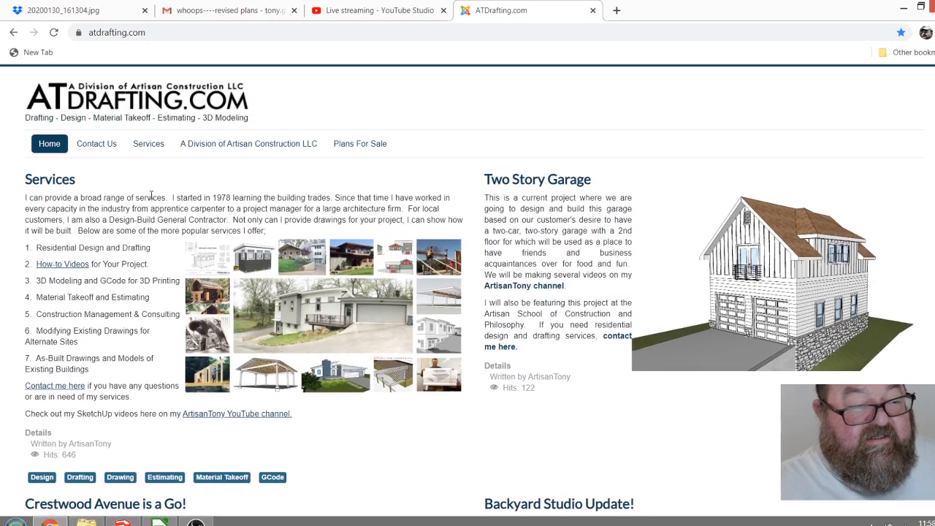
{"action": "scroll", "coordinate": [314, 346], "scroll_direction": "down", "scroll_amount": 4}
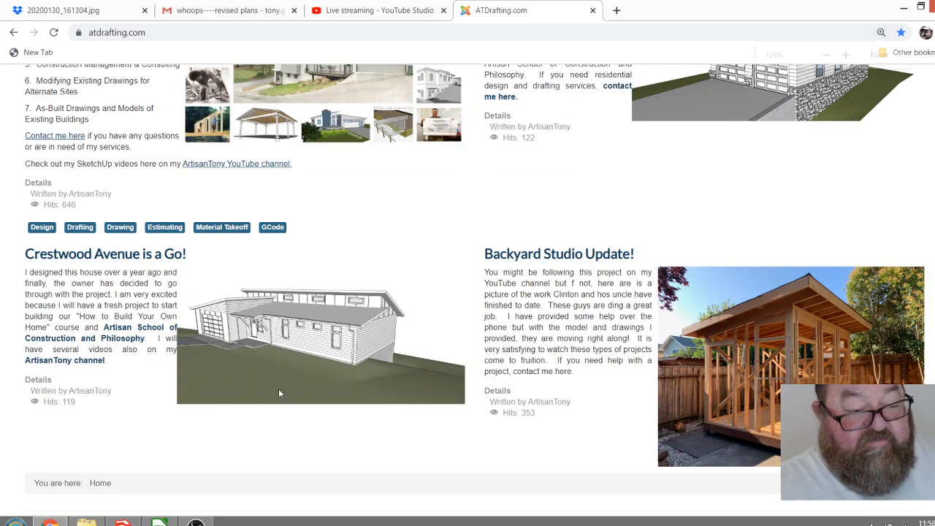
{"action": "scroll", "coordinate": [278, 393], "scroll_direction": "up", "scroll_amount": 3, "text": "ctrl"}
{"action": "scroll", "coordinate": [253, 359], "scroll_direction": "down", "scroll_amount": 3}
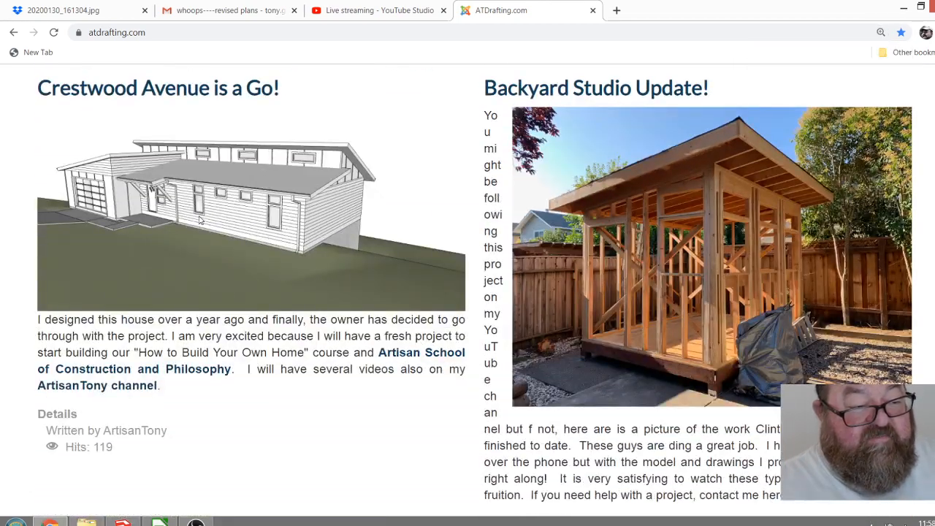
{"action": "scroll", "coordinate": [331, 358], "scroll_direction": "down", "scroll_amount": 4, "text": "ctrl"}
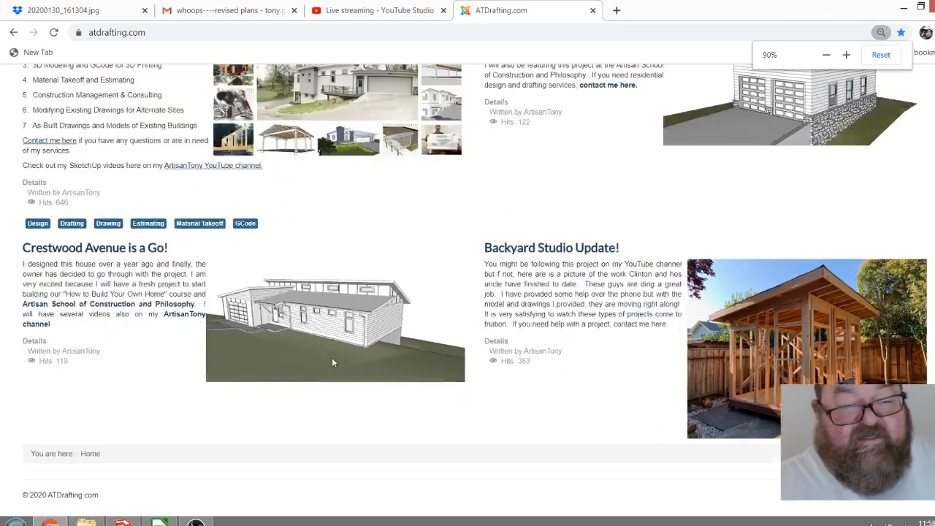
{"action": "scroll", "coordinate": [337, 358], "scroll_direction": "up", "scroll_amount": 2}
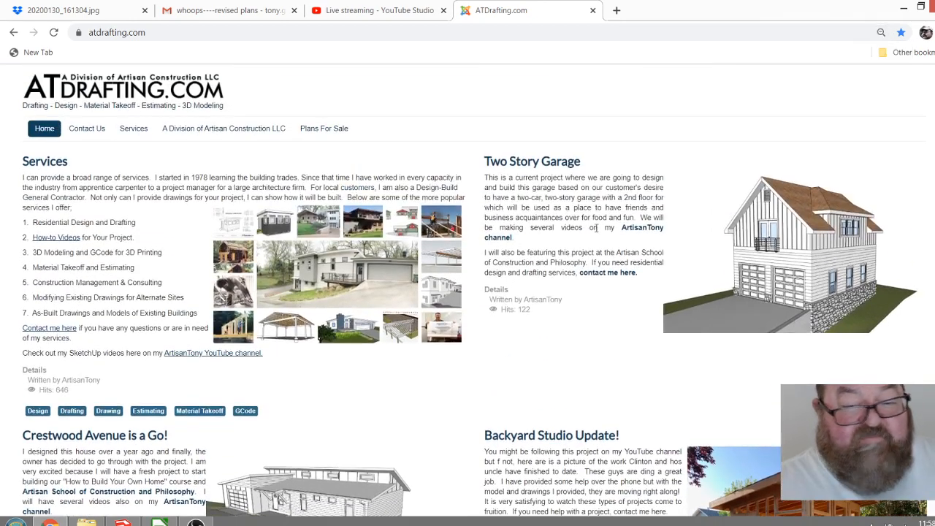
{"action": "scroll", "coordinate": [848, 280], "scroll_direction": "up", "scroll_amount": 3, "text": "ctrl"}
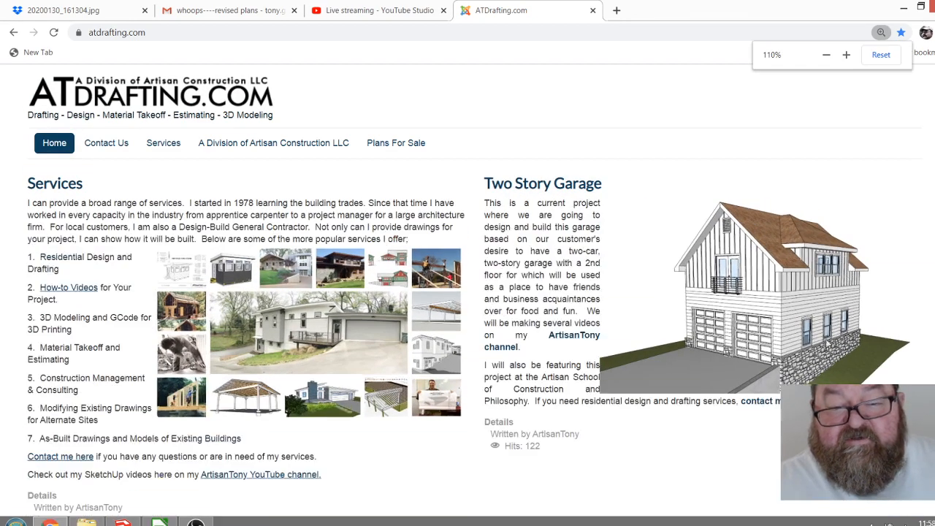
{"action": "scroll", "coordinate": [828, 328], "scroll_direction": "down", "scroll_amount": 2}
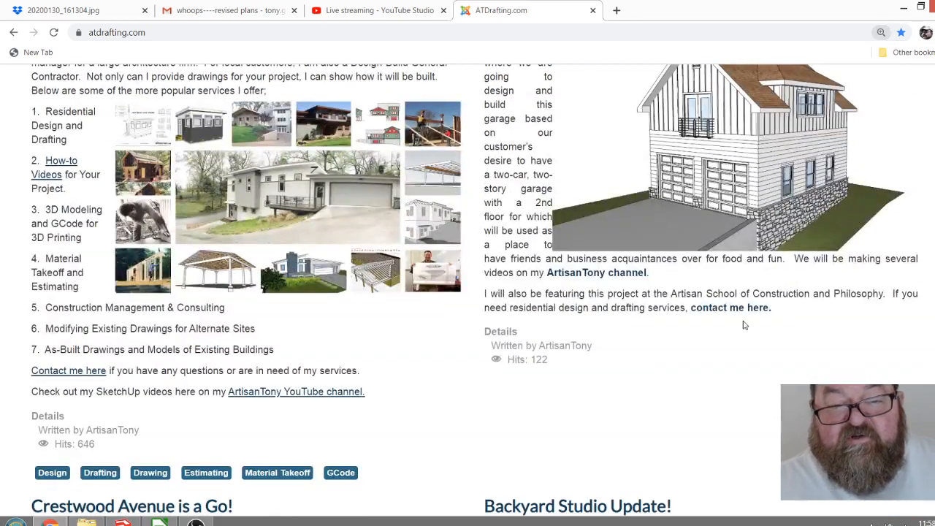
{"action": "scroll", "coordinate": [787, 209], "scroll_direction": "up", "scroll_amount": 1}
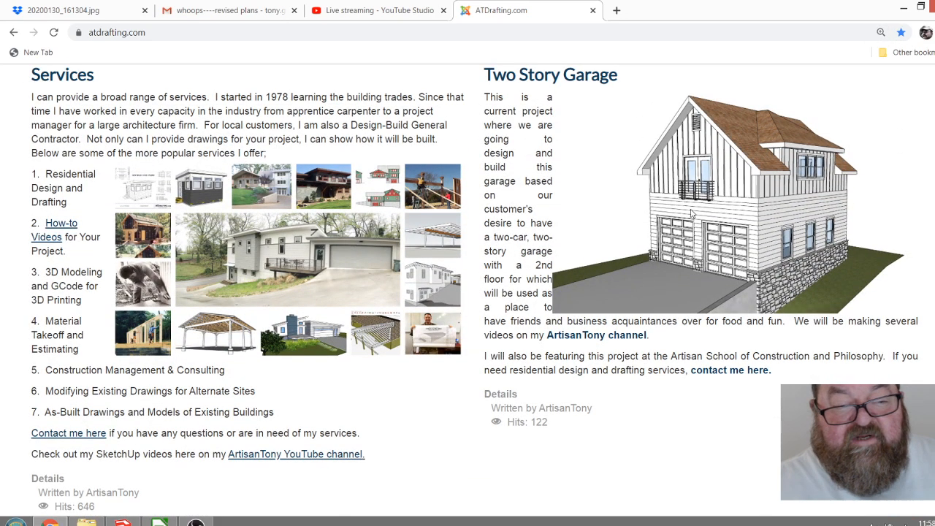
{"action": "scroll", "coordinate": [640, 313], "scroll_direction": "down", "scroll_amount": 2, "text": "ctrl"}
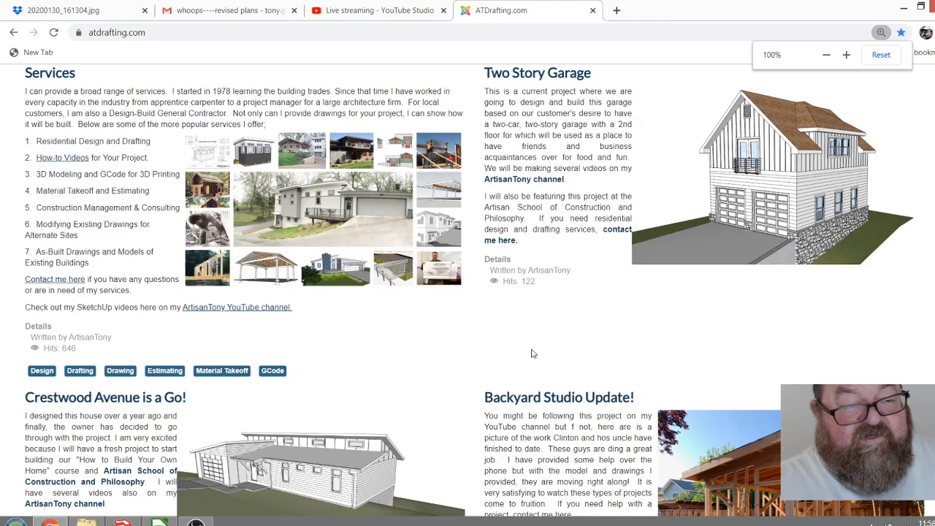
{"action": "scroll", "coordinate": [531, 351], "scroll_direction": "up", "scroll_amount": 2}
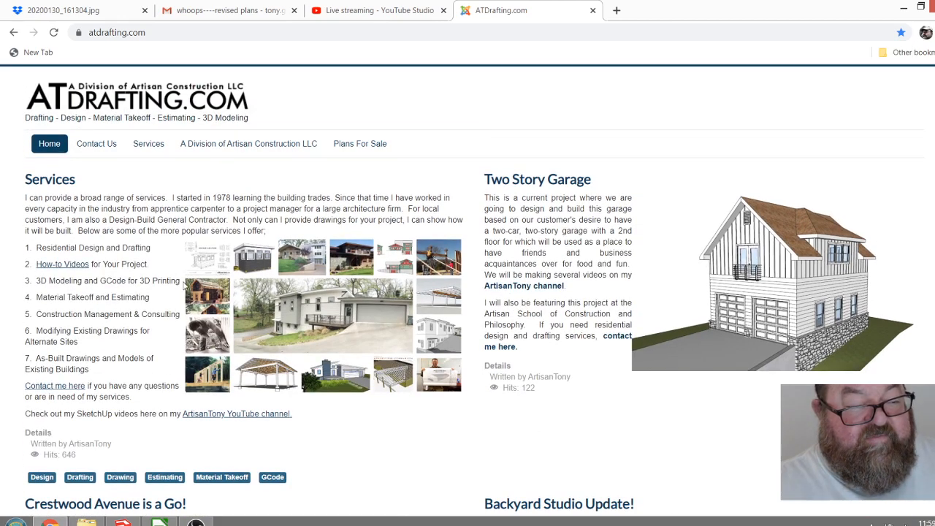
{"action": "scroll", "coordinate": [314, 314], "scroll_direction": "down", "scroll_amount": 1}
{"action": "scroll", "coordinate": [193, 322], "scroll_direction": "up", "scroll_amount": 1}
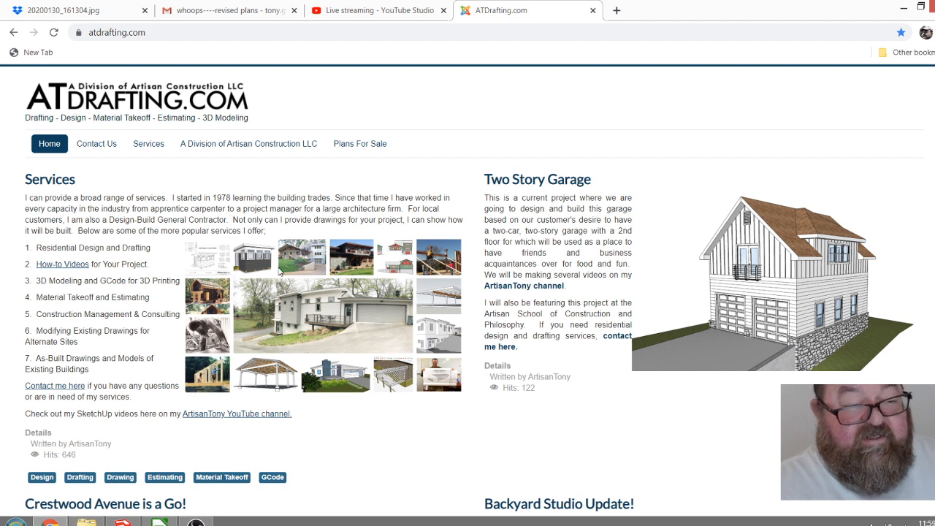
{"action": "scroll", "coordinate": [265, 270], "scroll_direction": "down", "scroll_amount": 3}
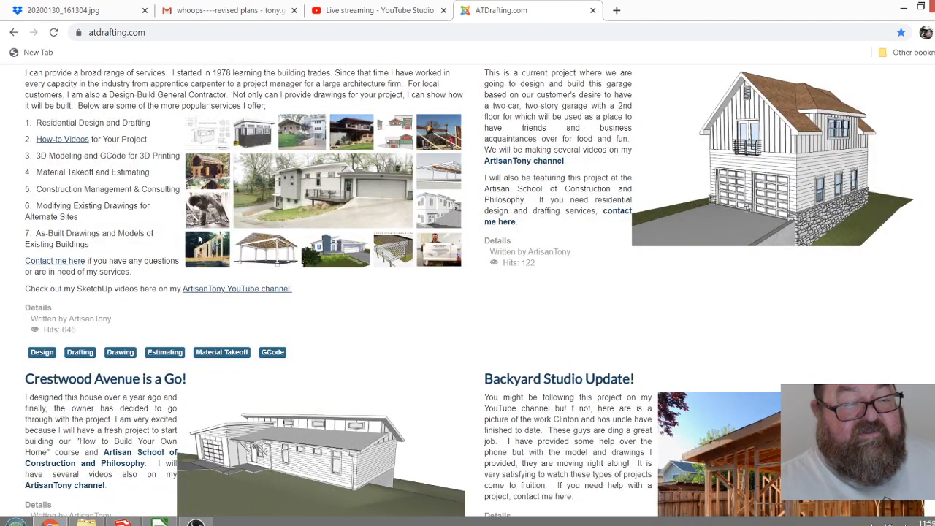
{"action": "scroll", "coordinate": [257, 274], "scroll_direction": "up", "scroll_amount": 2}
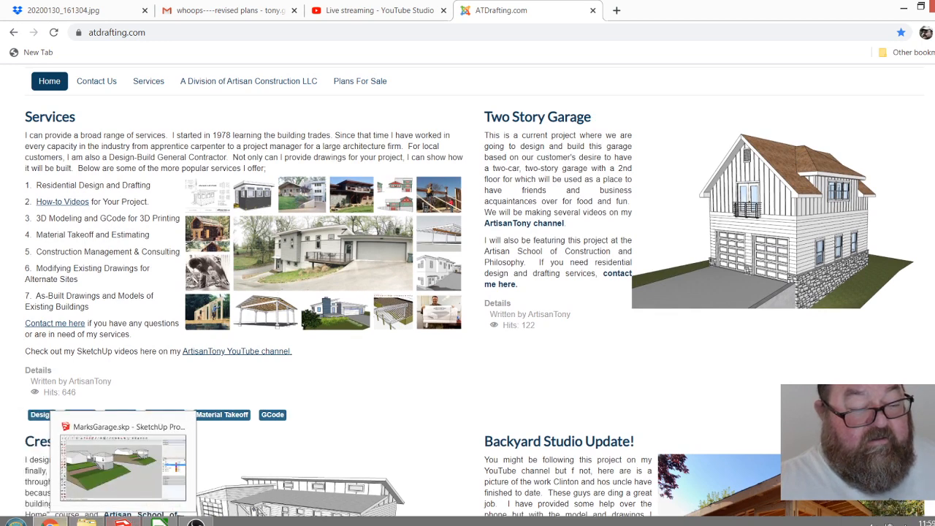
Return to the YouTube live streaming dashboard and start ending the Single Car Garage live work session stream.
{"action": "left_click", "coordinate": [123, 522]}
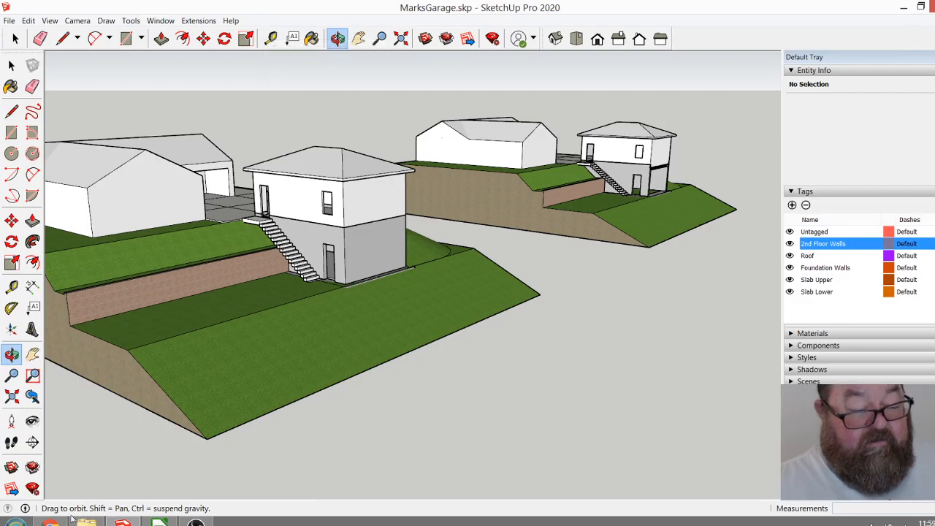
{"action": "left_click", "coordinate": [49, 521]}
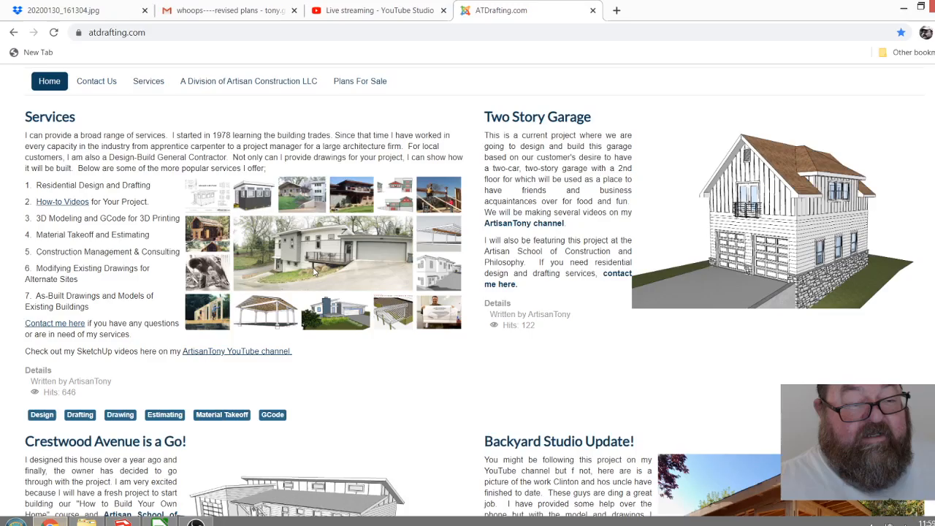
{"action": "left_click", "coordinate": [375, 10]}
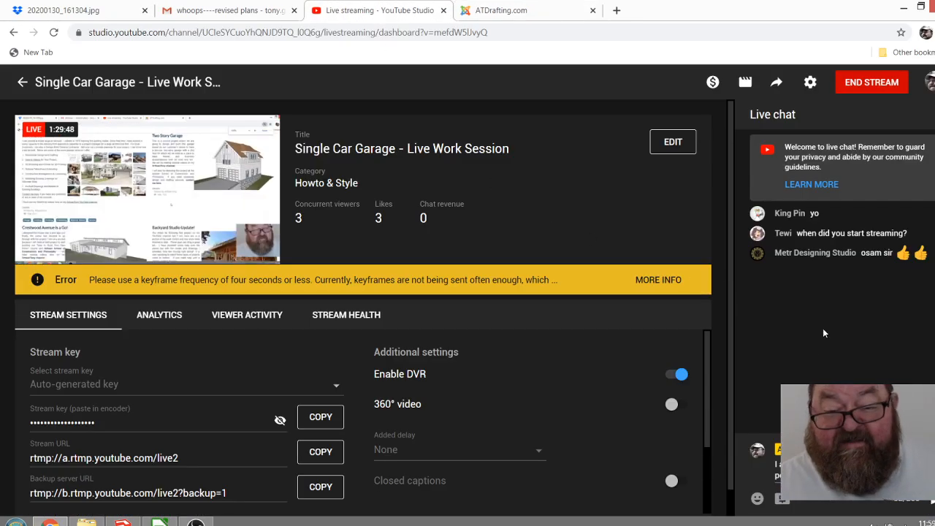
{"action": "left_click", "coordinate": [861, 82]}
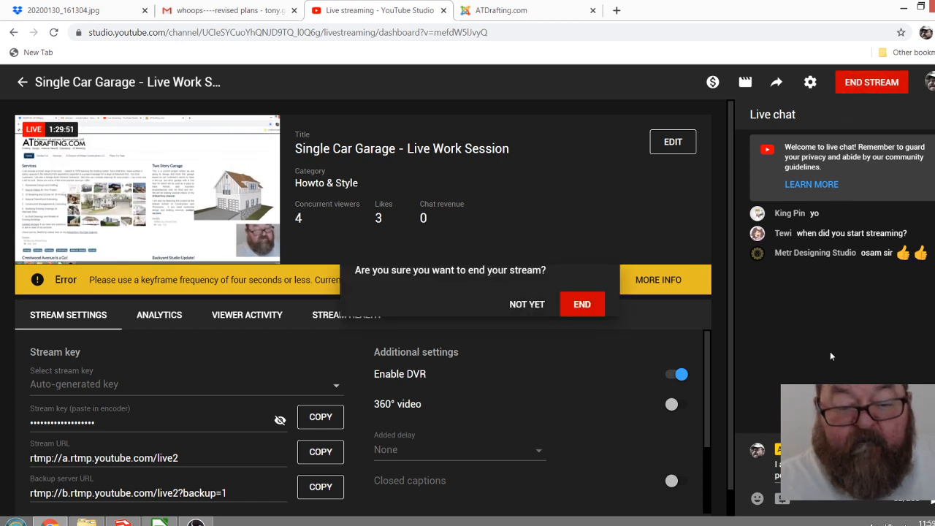